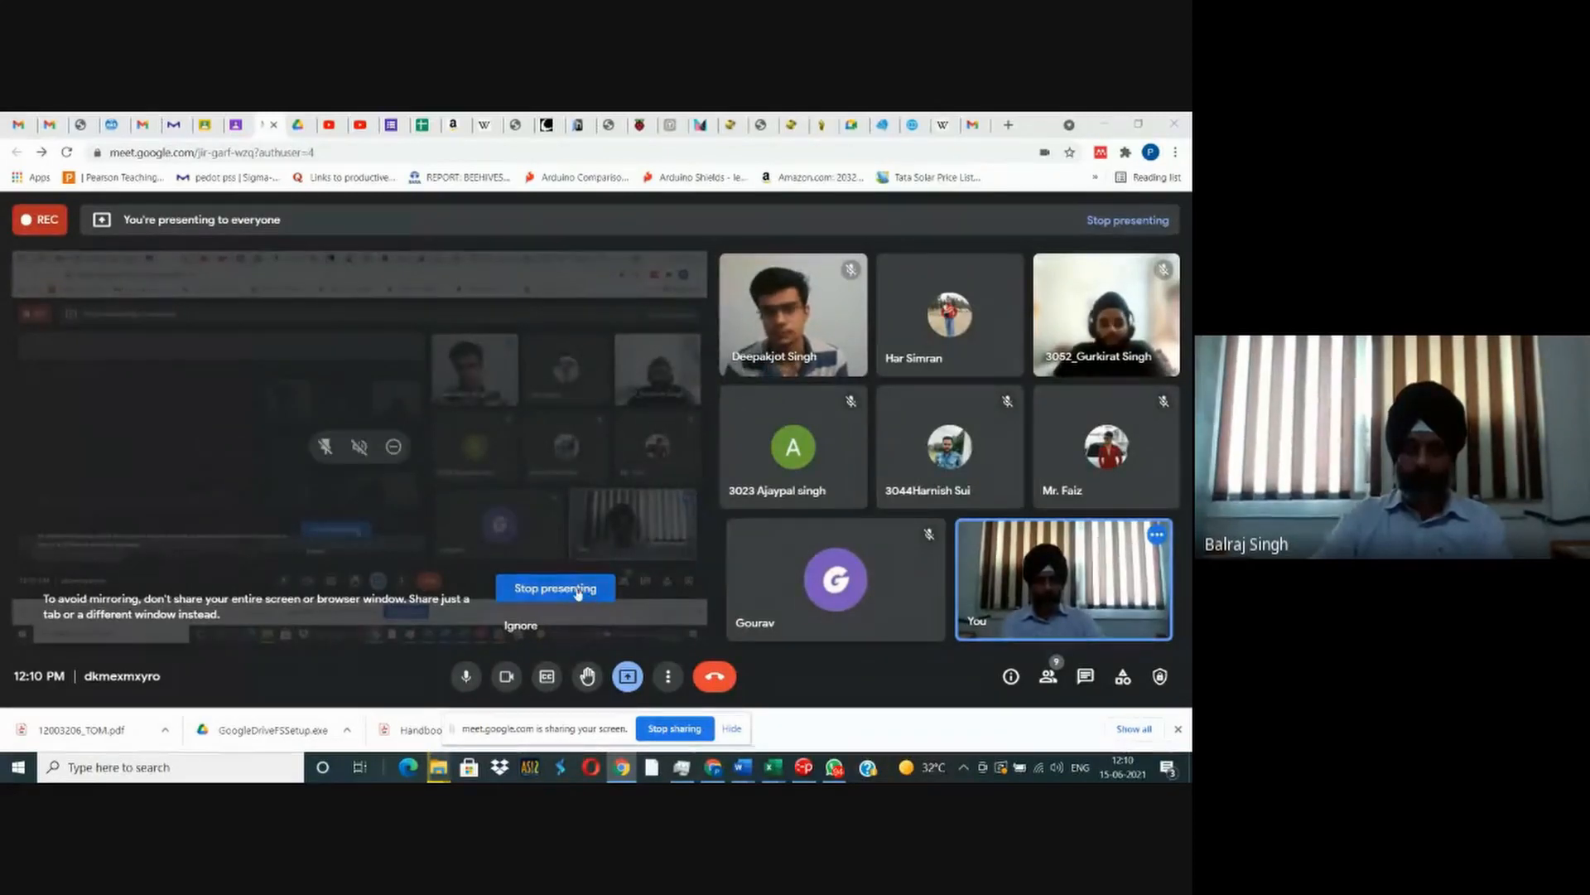
# - Ignore the meeting's screen-mirroring warning and switch to the blank Excel workbook
pyautogui.click(522, 627)
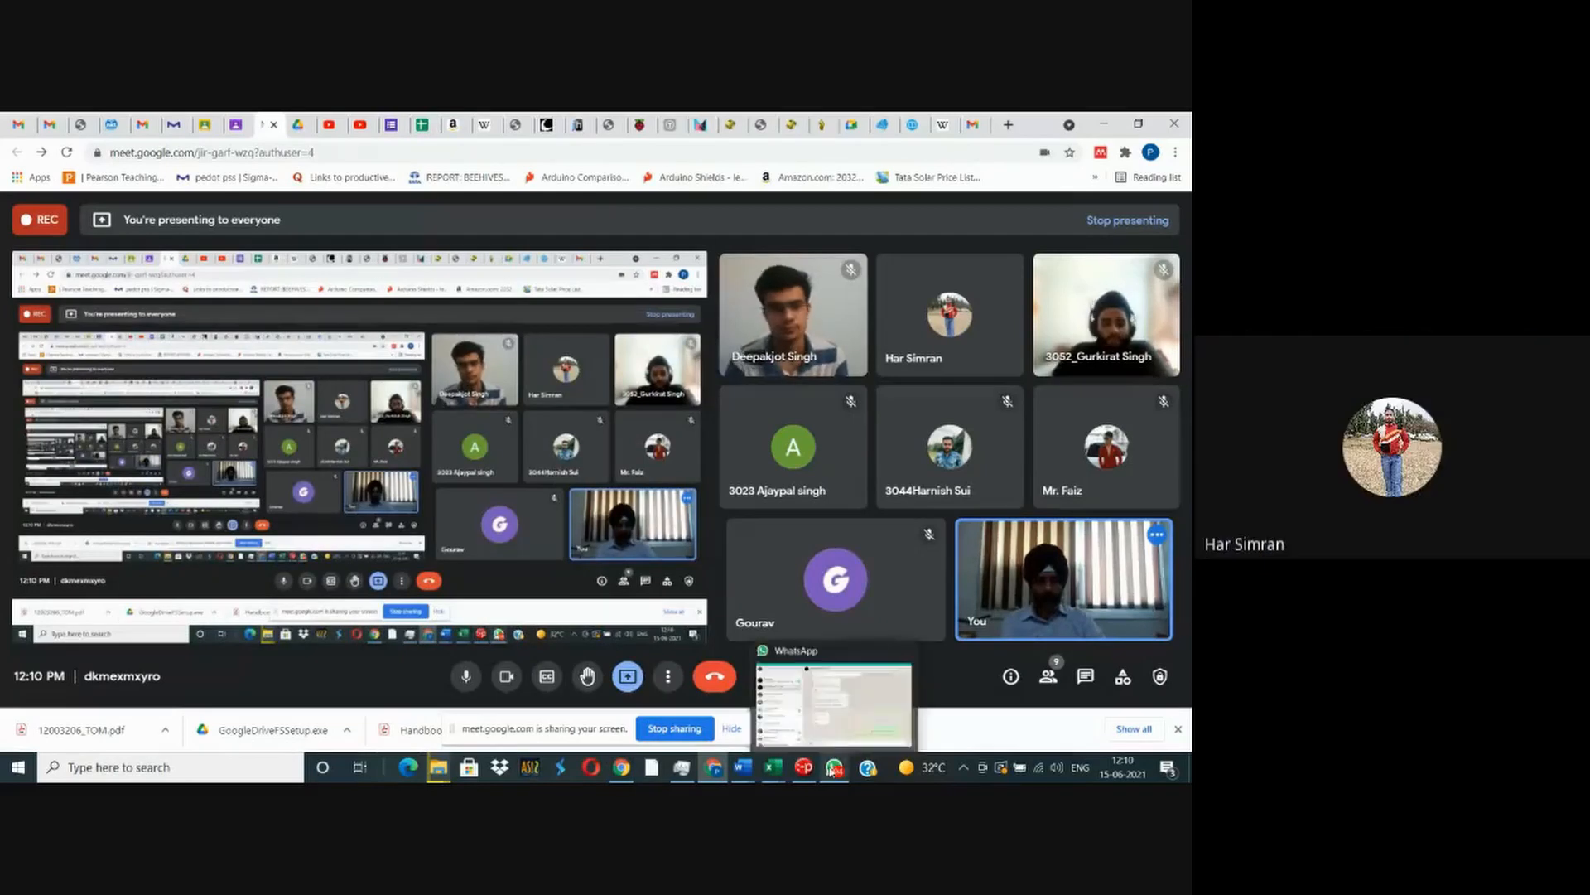
pyautogui.moveTo(772, 767)
pyautogui.click(835, 739)
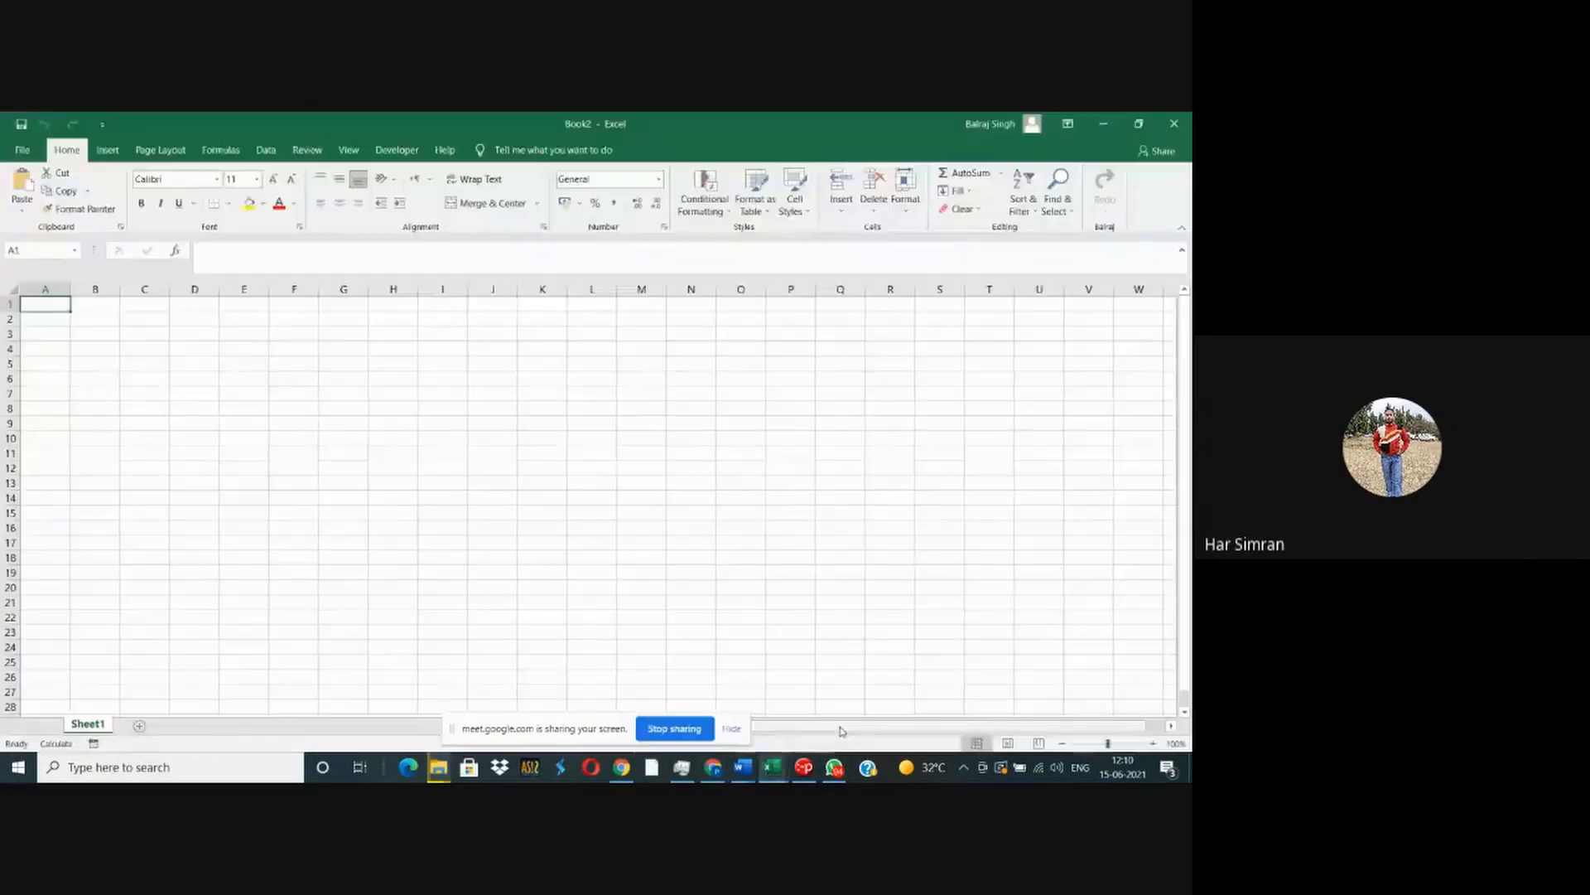
# - Enter the headings "Roll No." in B3 and "Name" in C3, and widen column C
pyautogui.scroll(8, 95, 333)
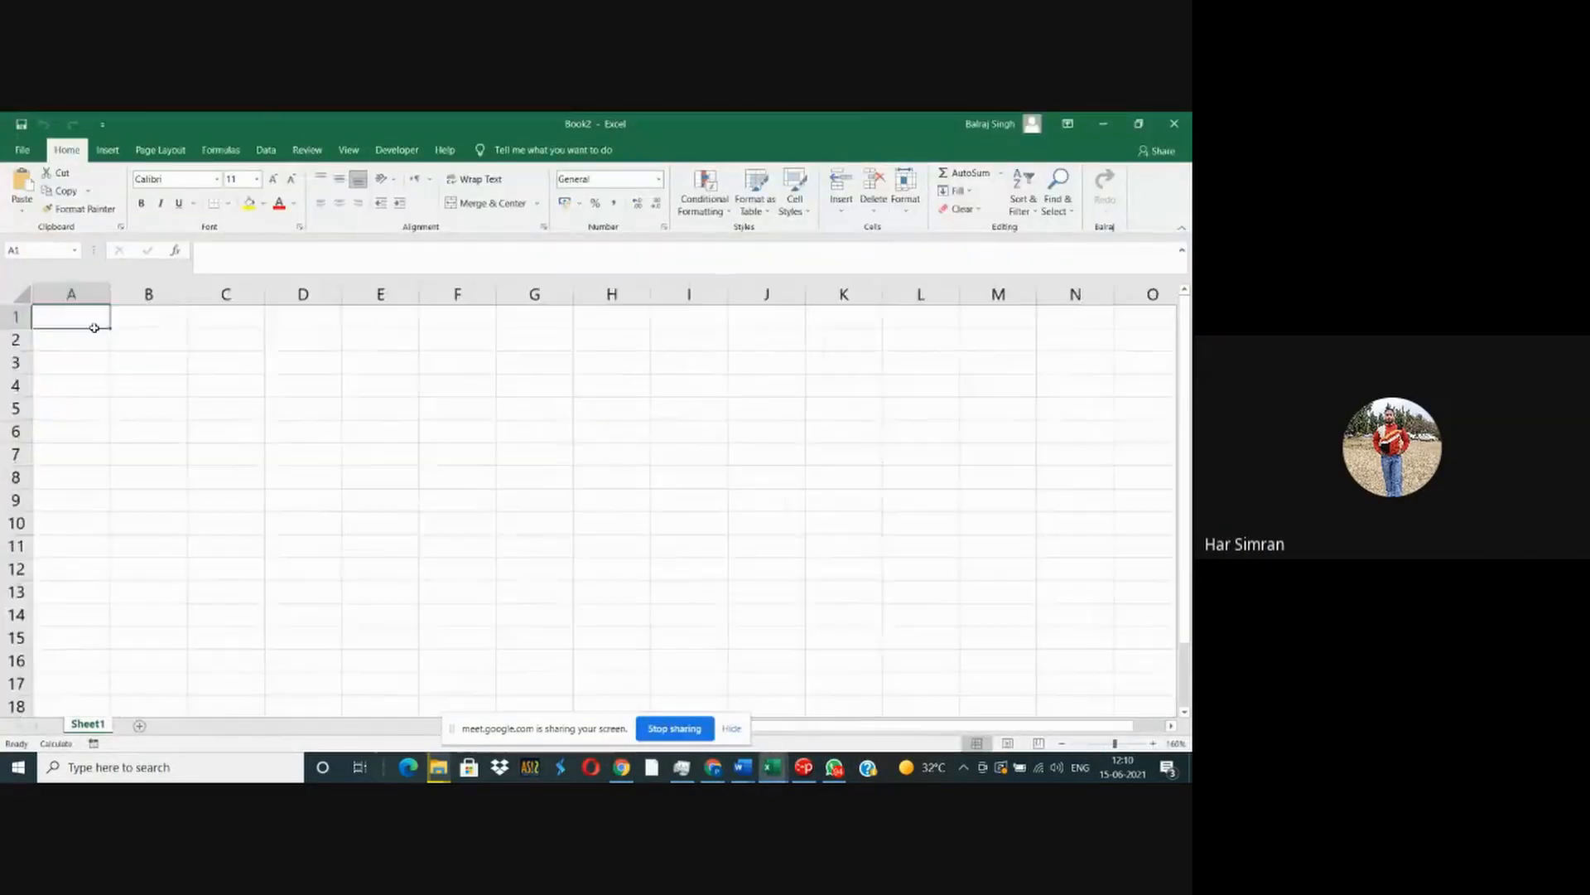
pyautogui.scroll(-3, 96, 333)
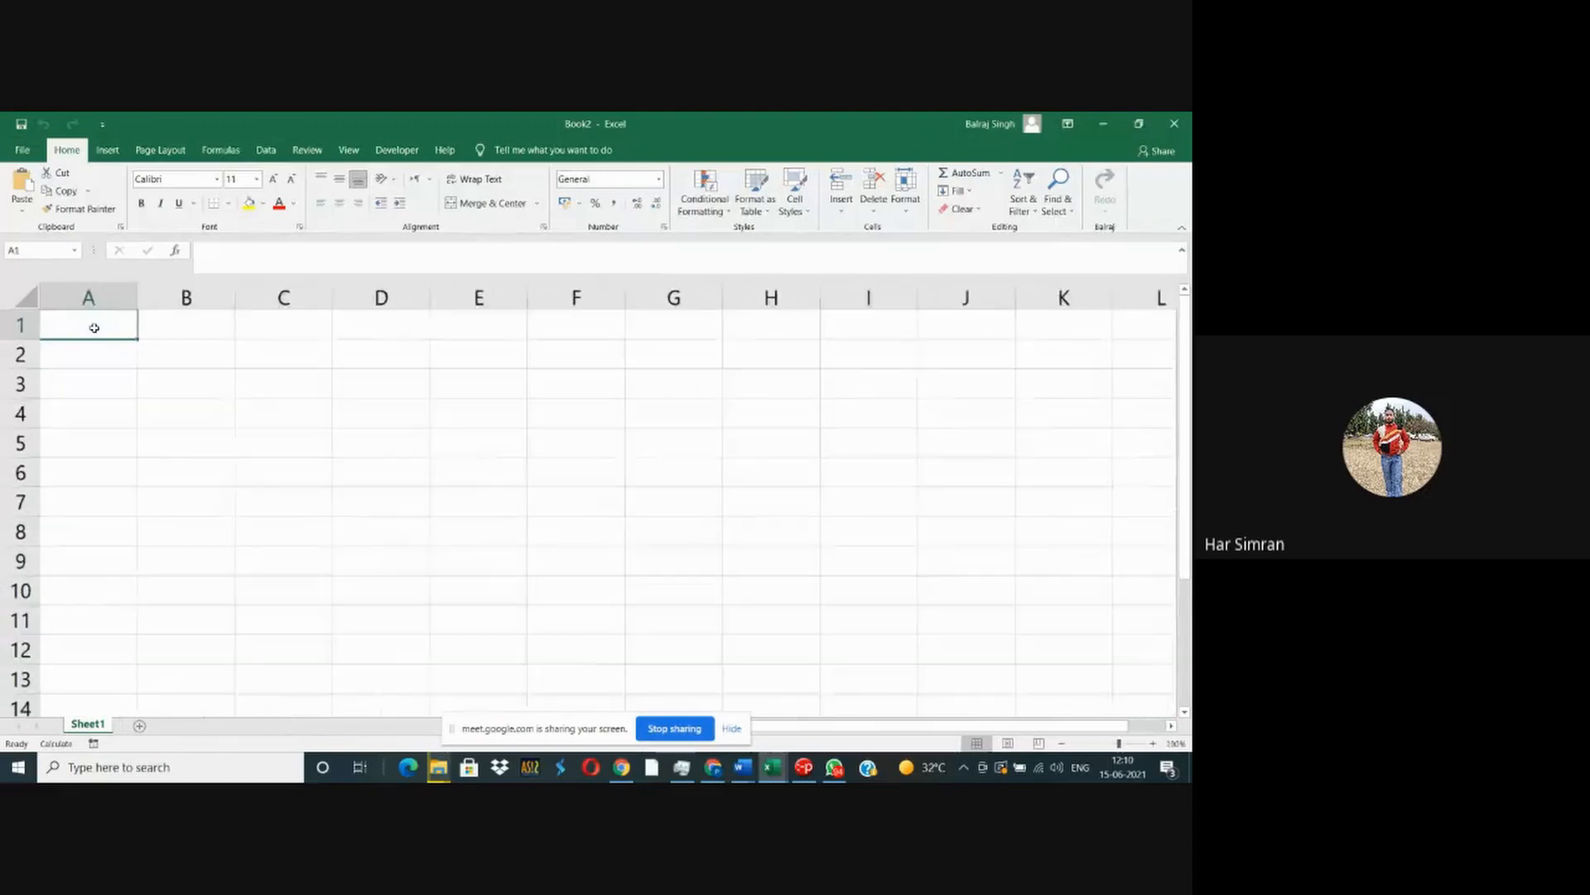
pyautogui.scroll(-2, 176, 348)
pyautogui.click(170, 365)
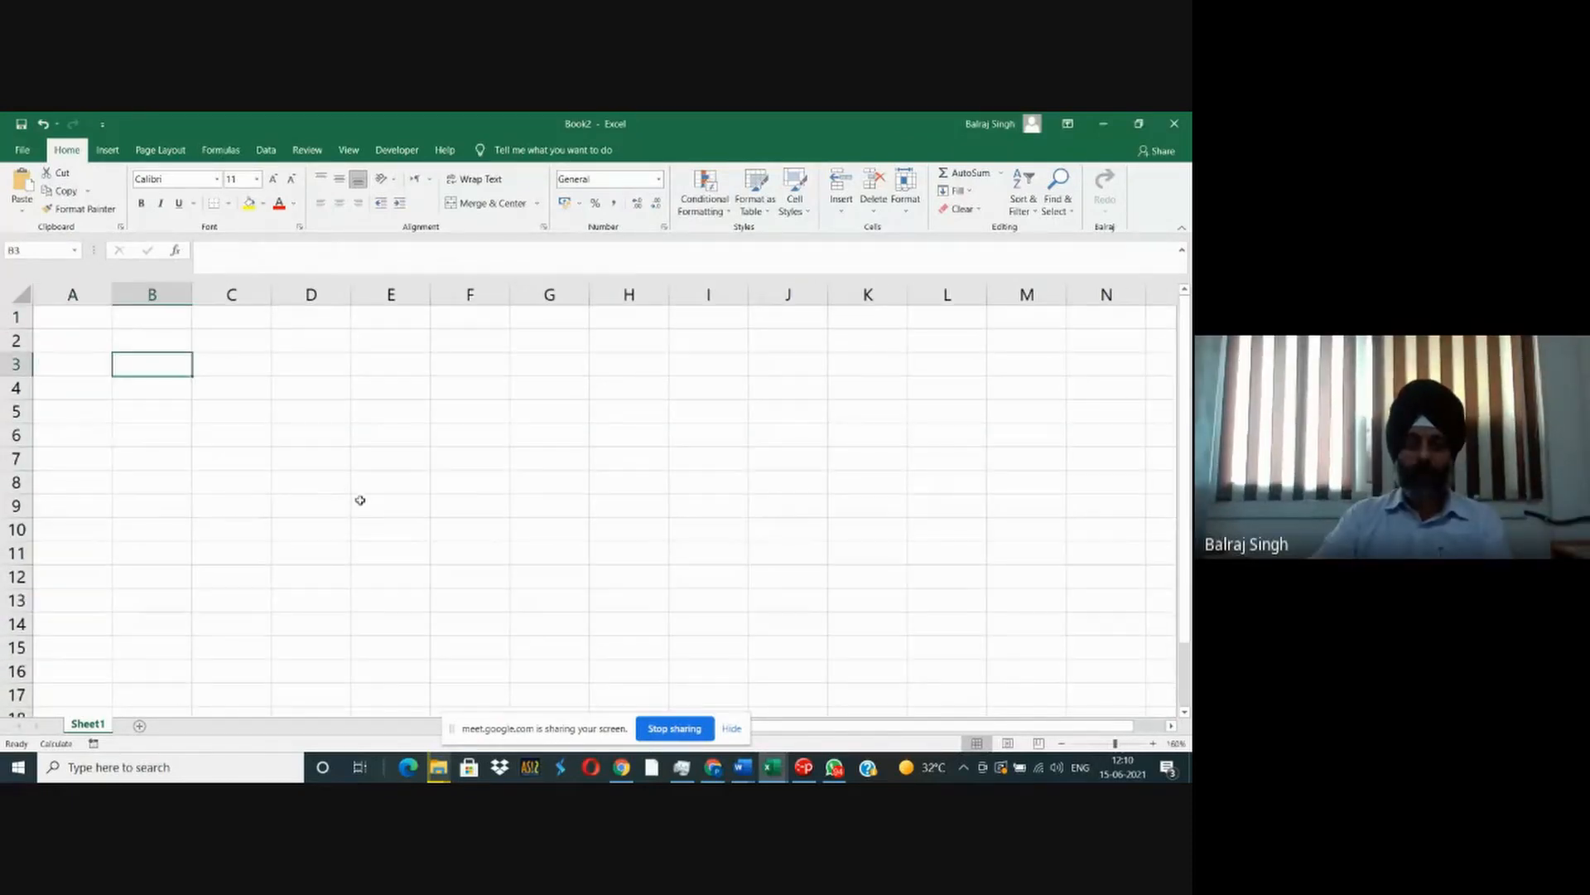
pyautogui.write('Roll No.')
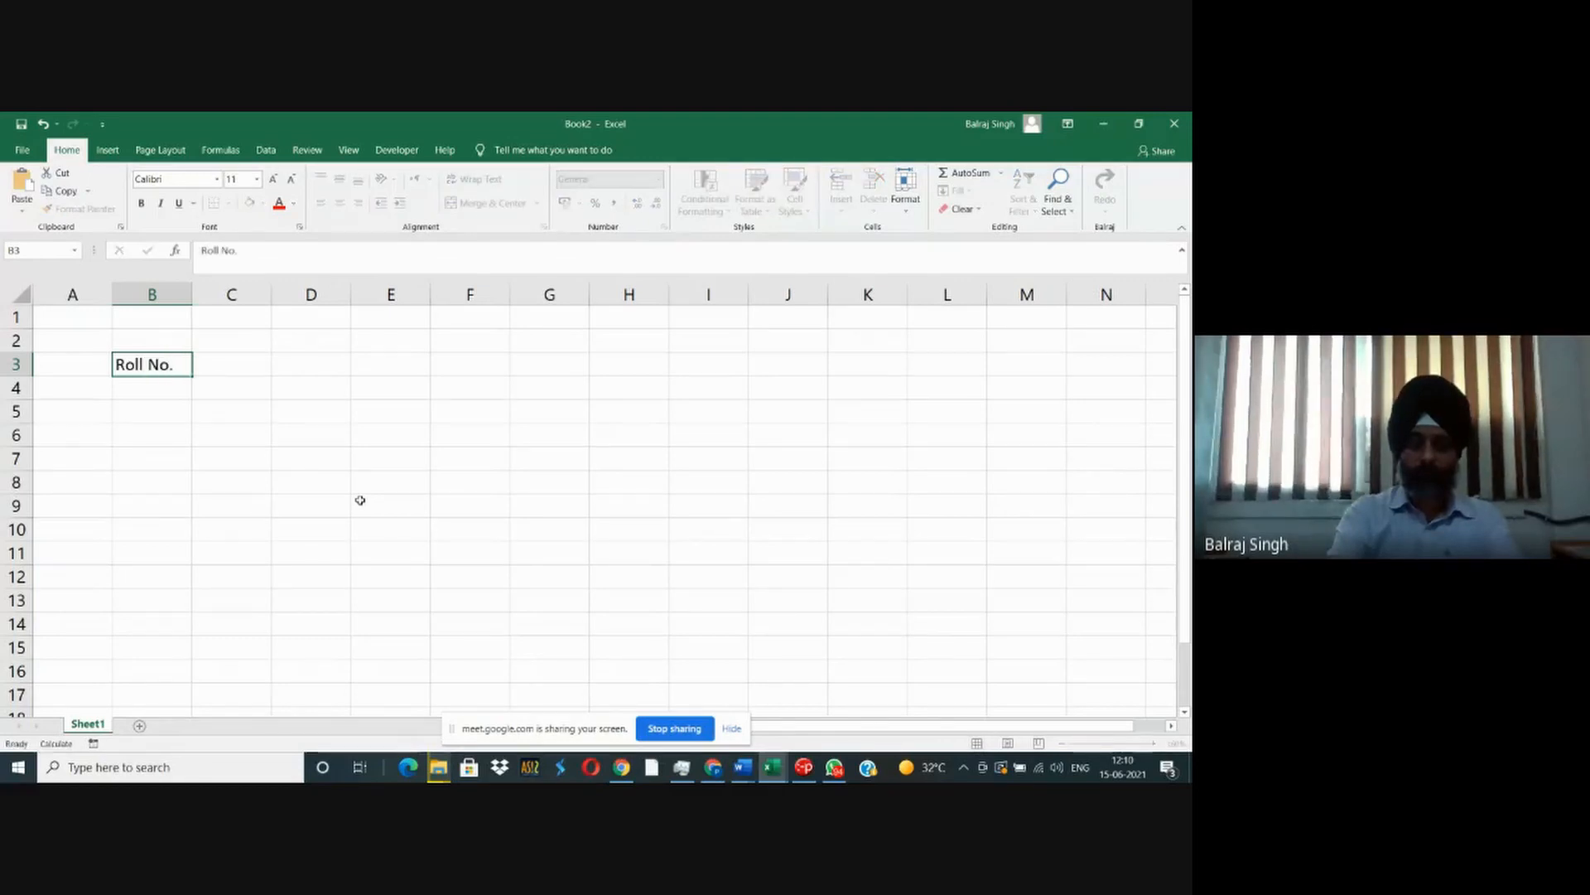
pyautogui.press('Tab')
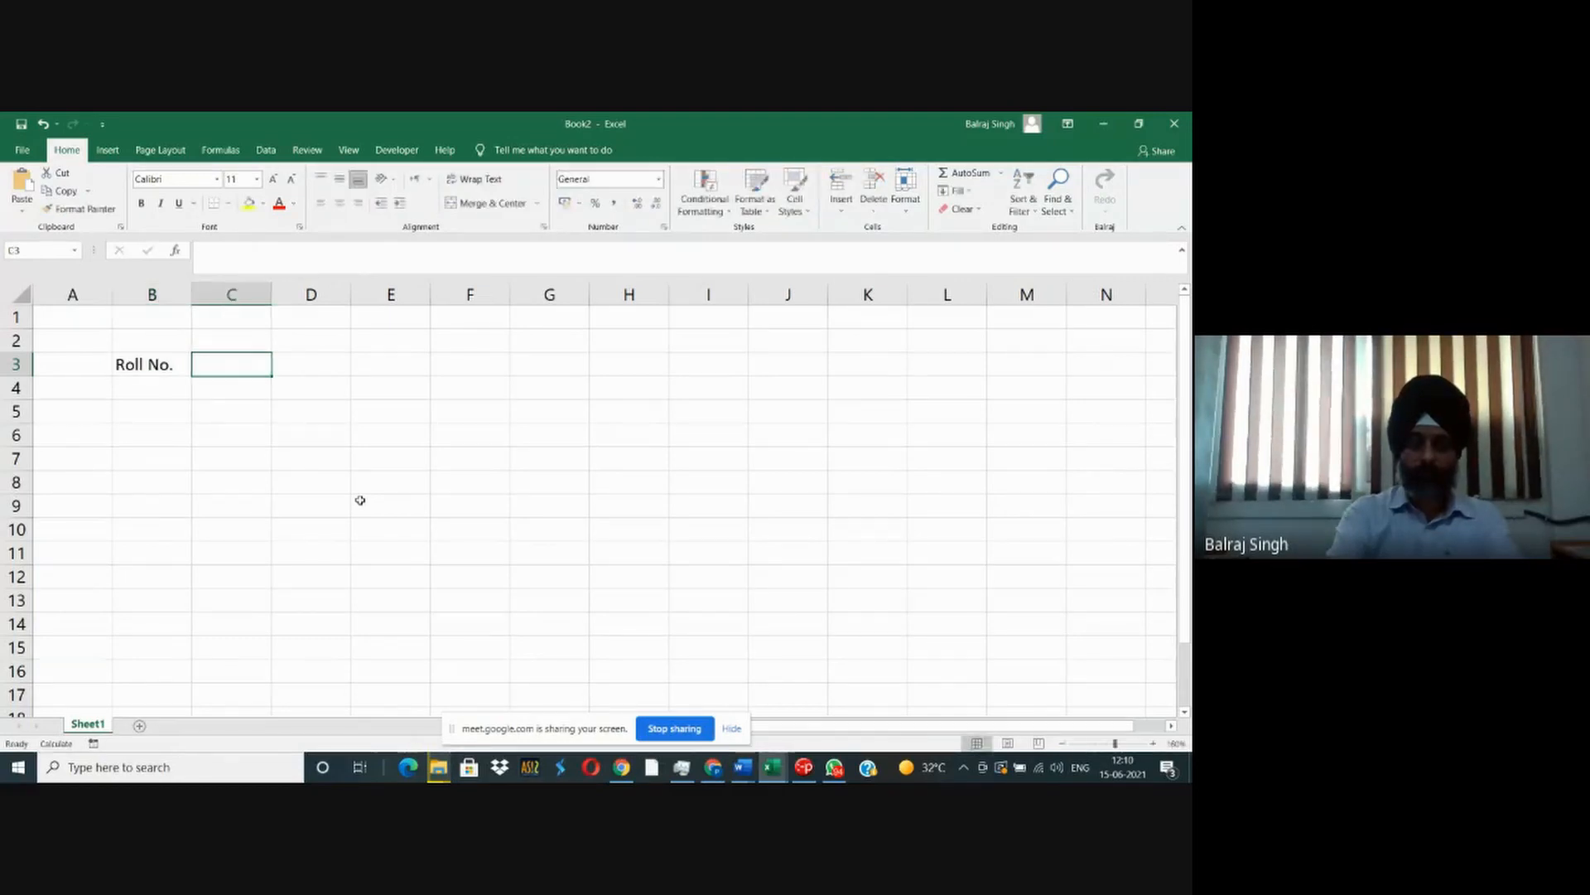
pyautogui.write('Name')
pyautogui.press('Return')
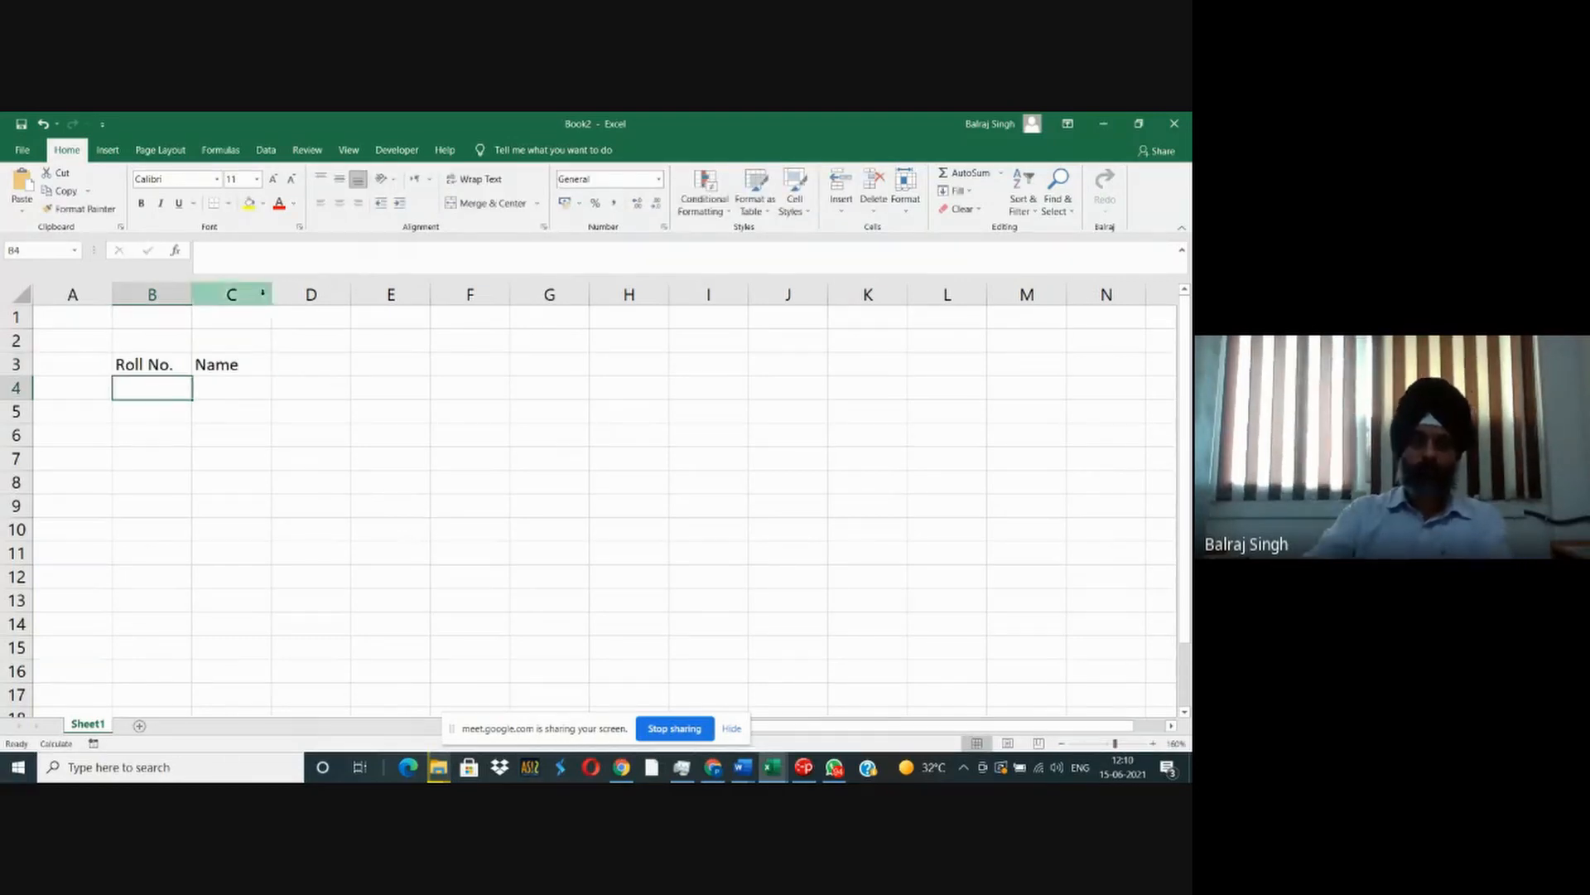
pyautogui.moveTo(271, 294); pyautogui.dragTo(304, 294)
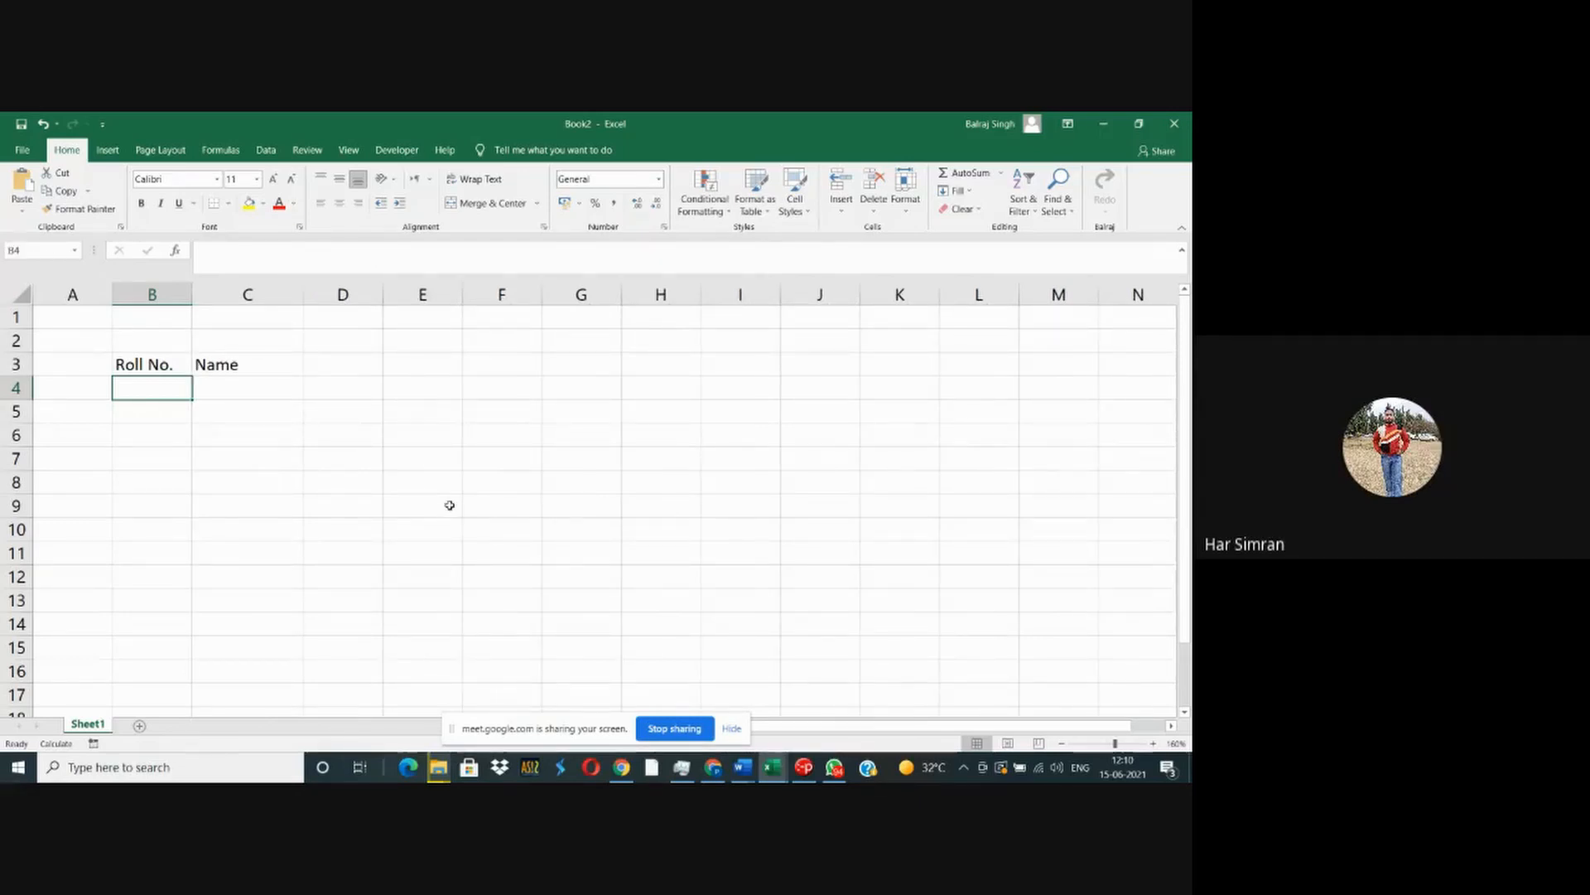
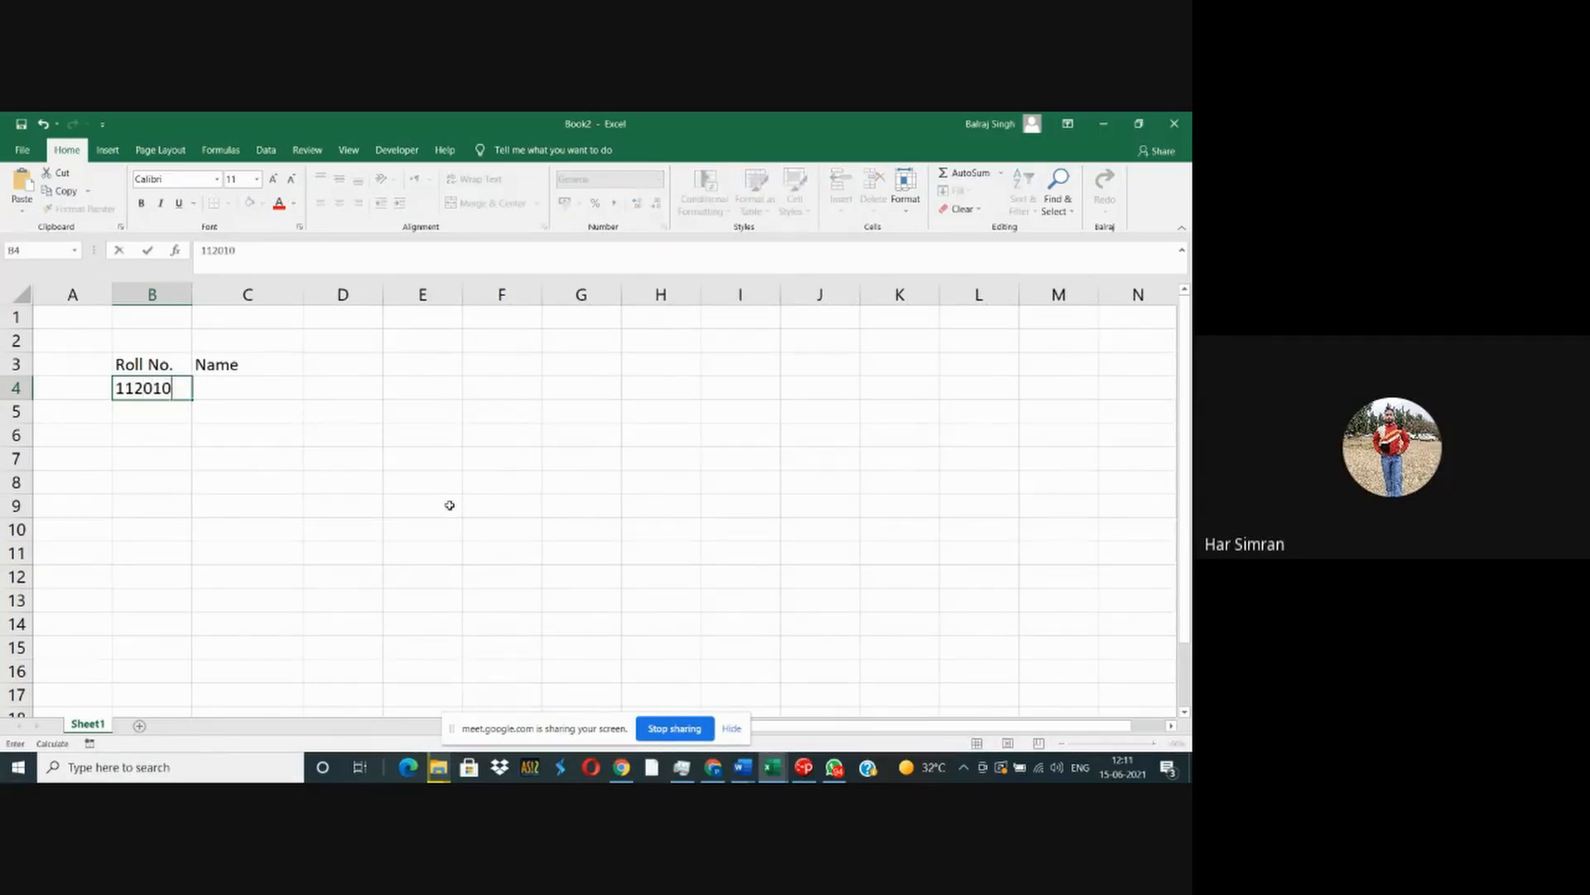
# - Enter the first student's eight-digit roll number in B4 and widen column B to fit the whole number
pyautogui.press('BackSpace')
pyautogui.press('BackSpace')
pyautogui.press('Return')
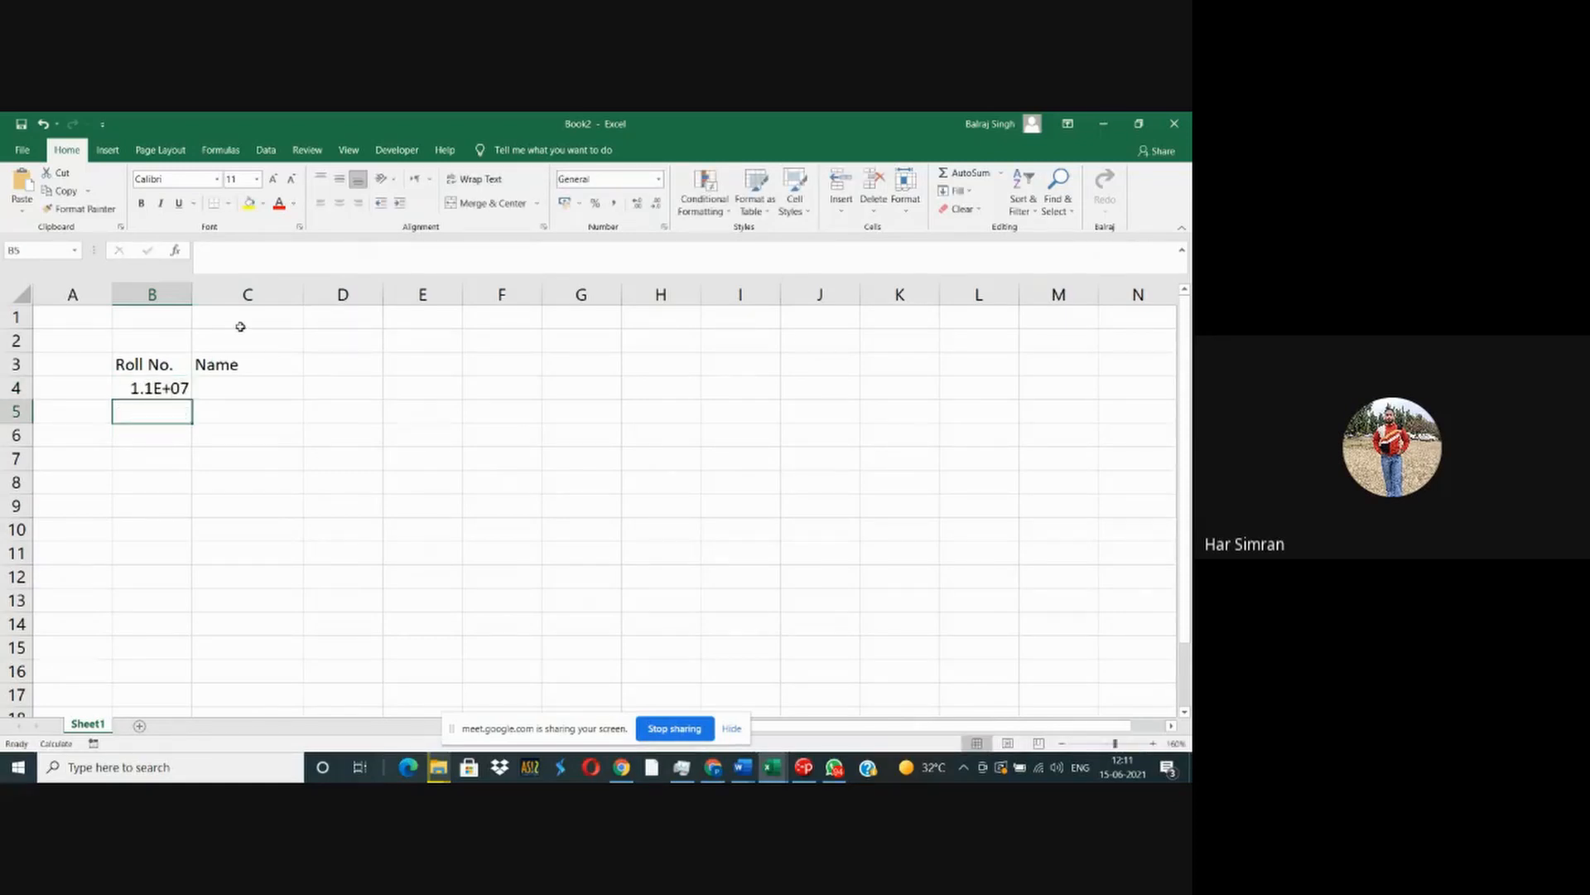
pyautogui.moveTo(192, 294); pyautogui.dragTo(213, 295)
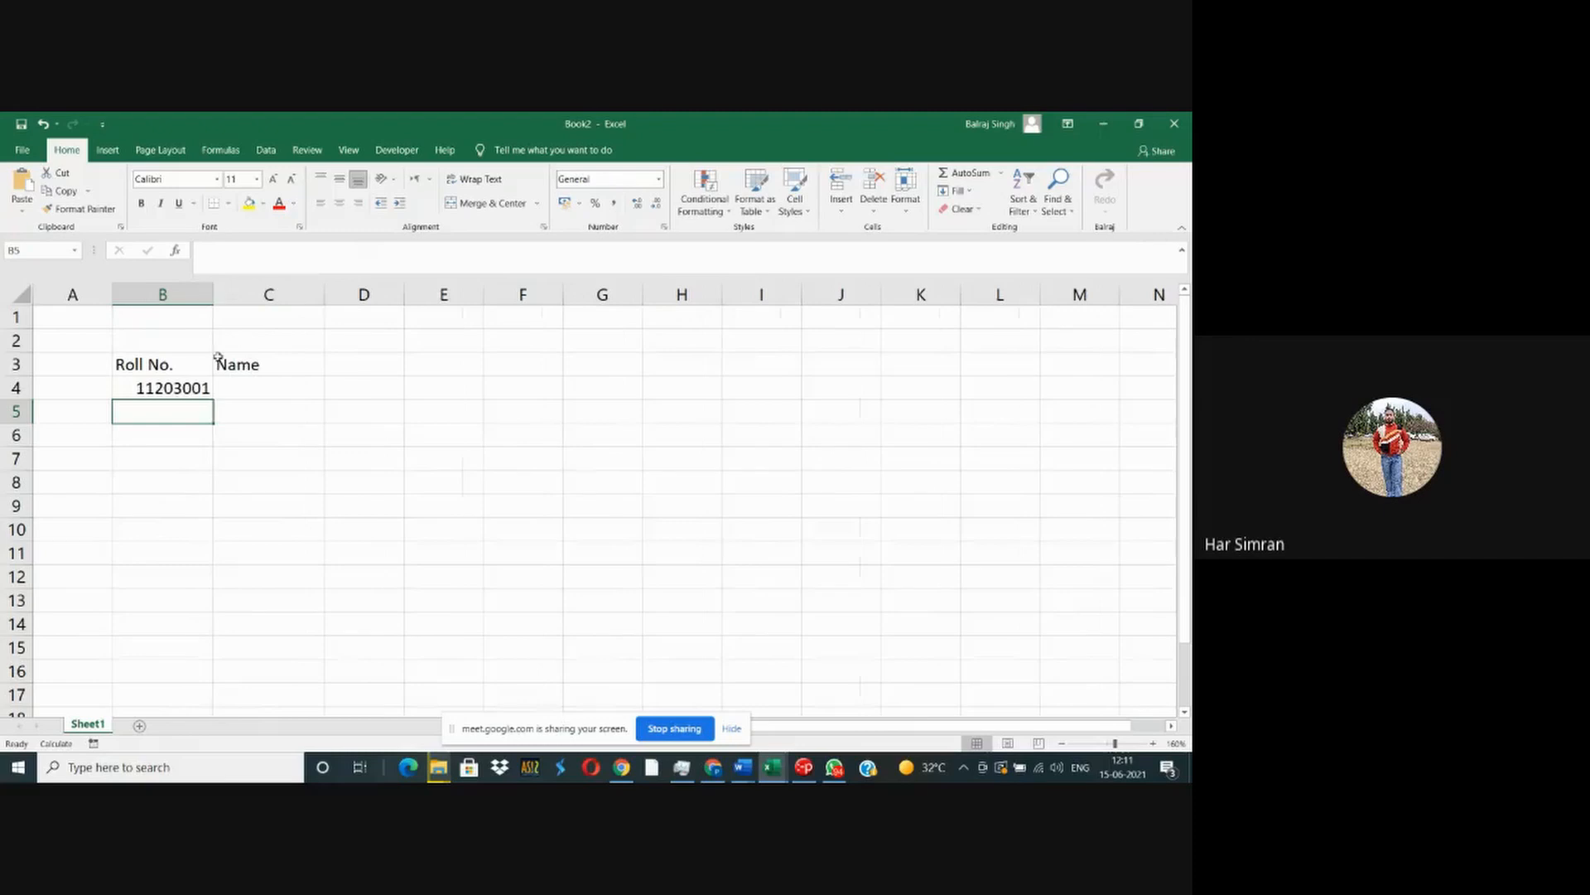
# - Copy the roll number in B4 down through B13 and change the last digit in B5 to 2
pyautogui.click(195, 387)
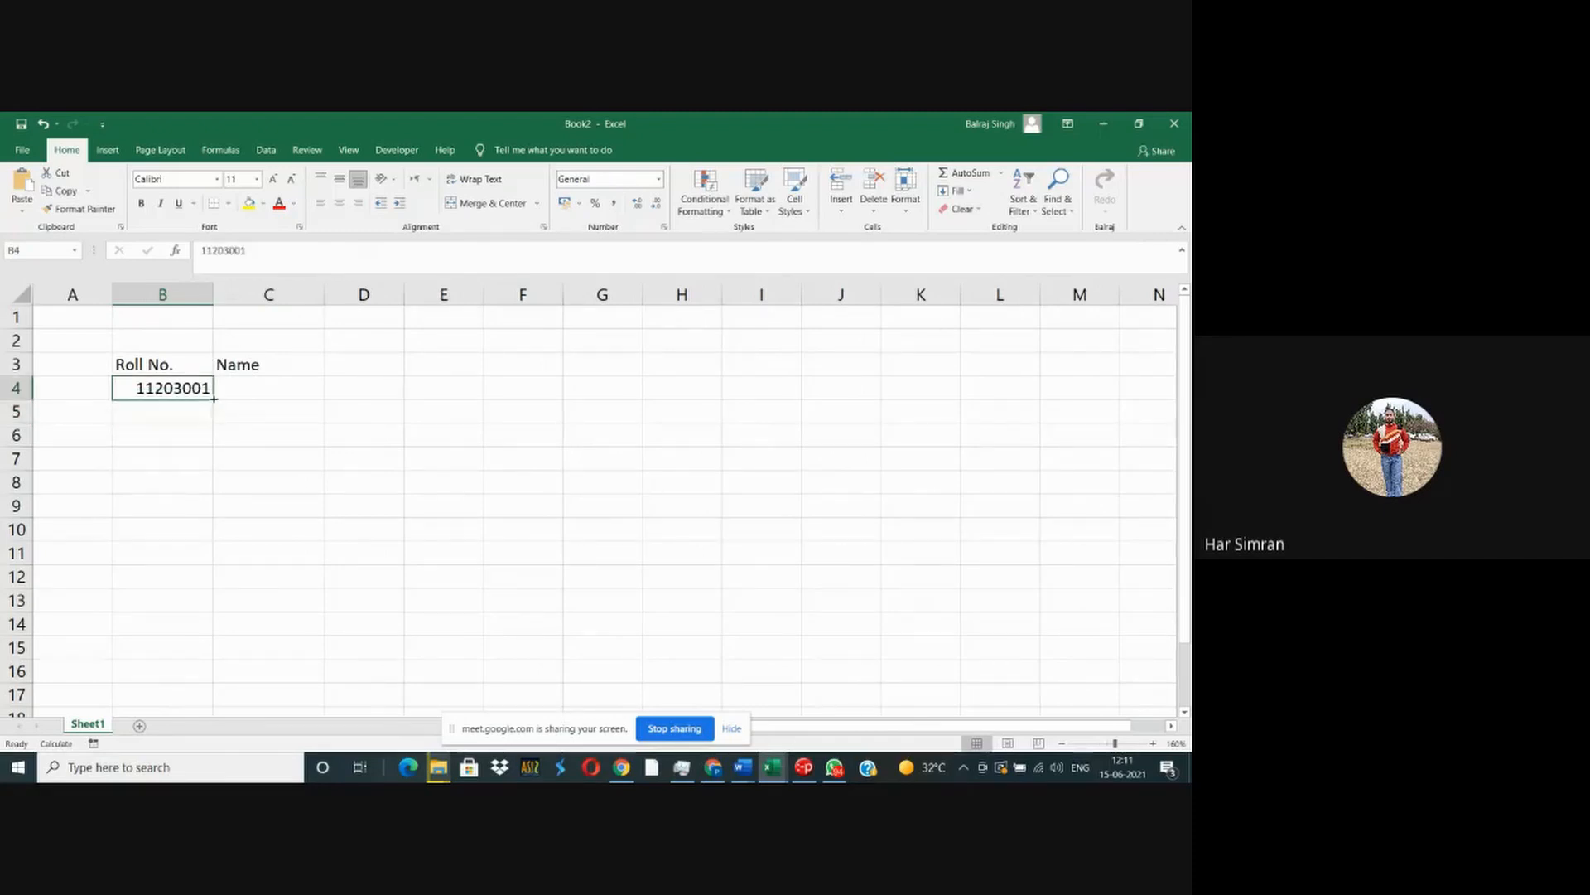
pyautogui.moveTo(214, 403); pyautogui.dragTo(214, 611)
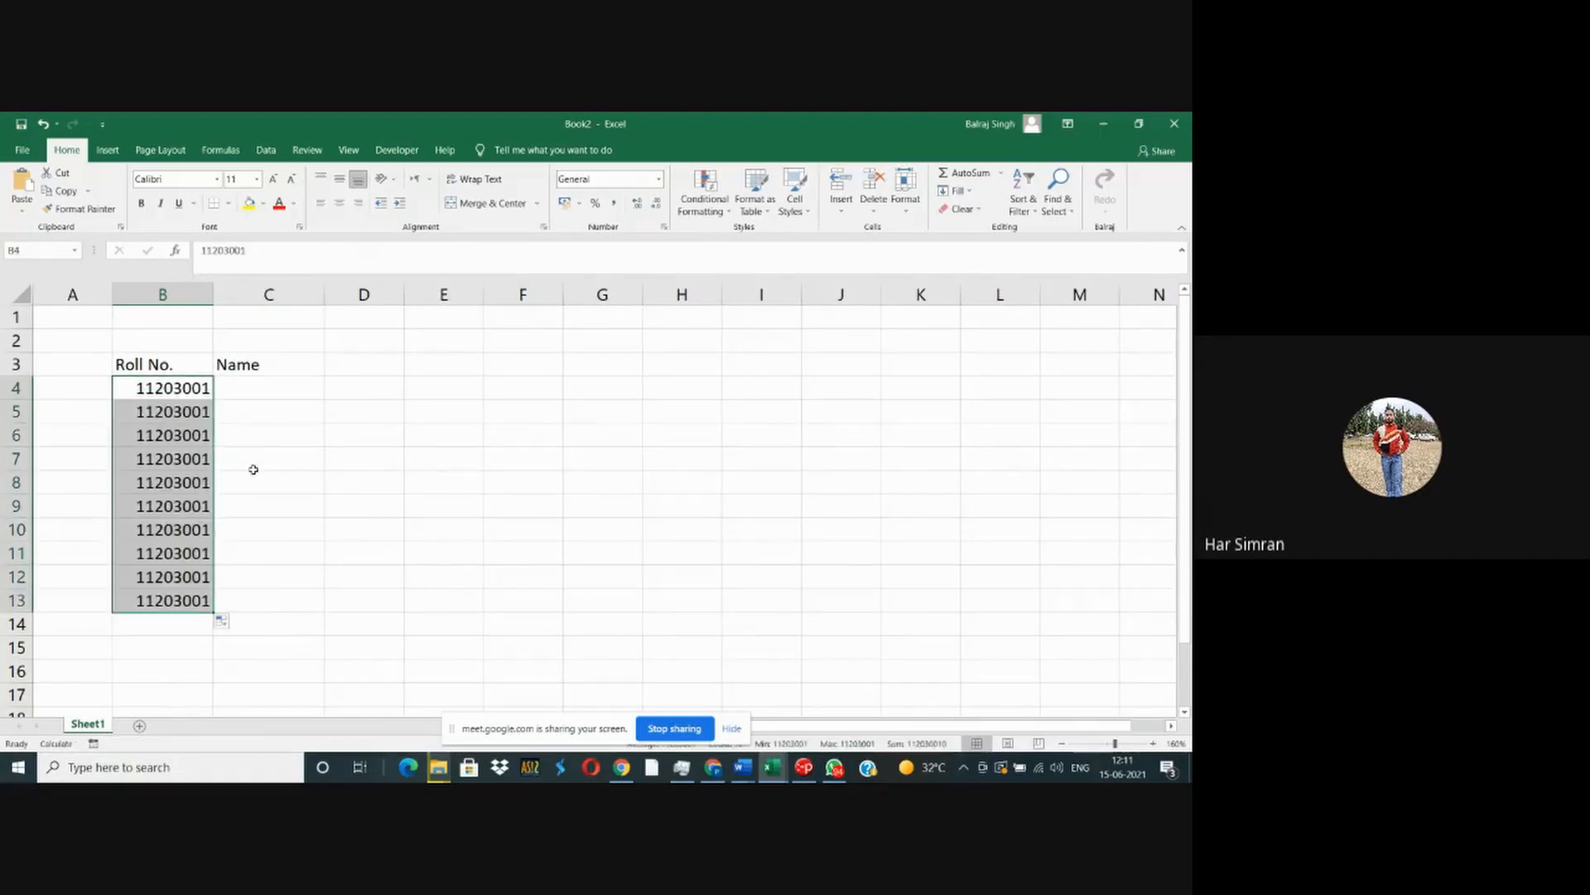
pyautogui.click(190, 404)
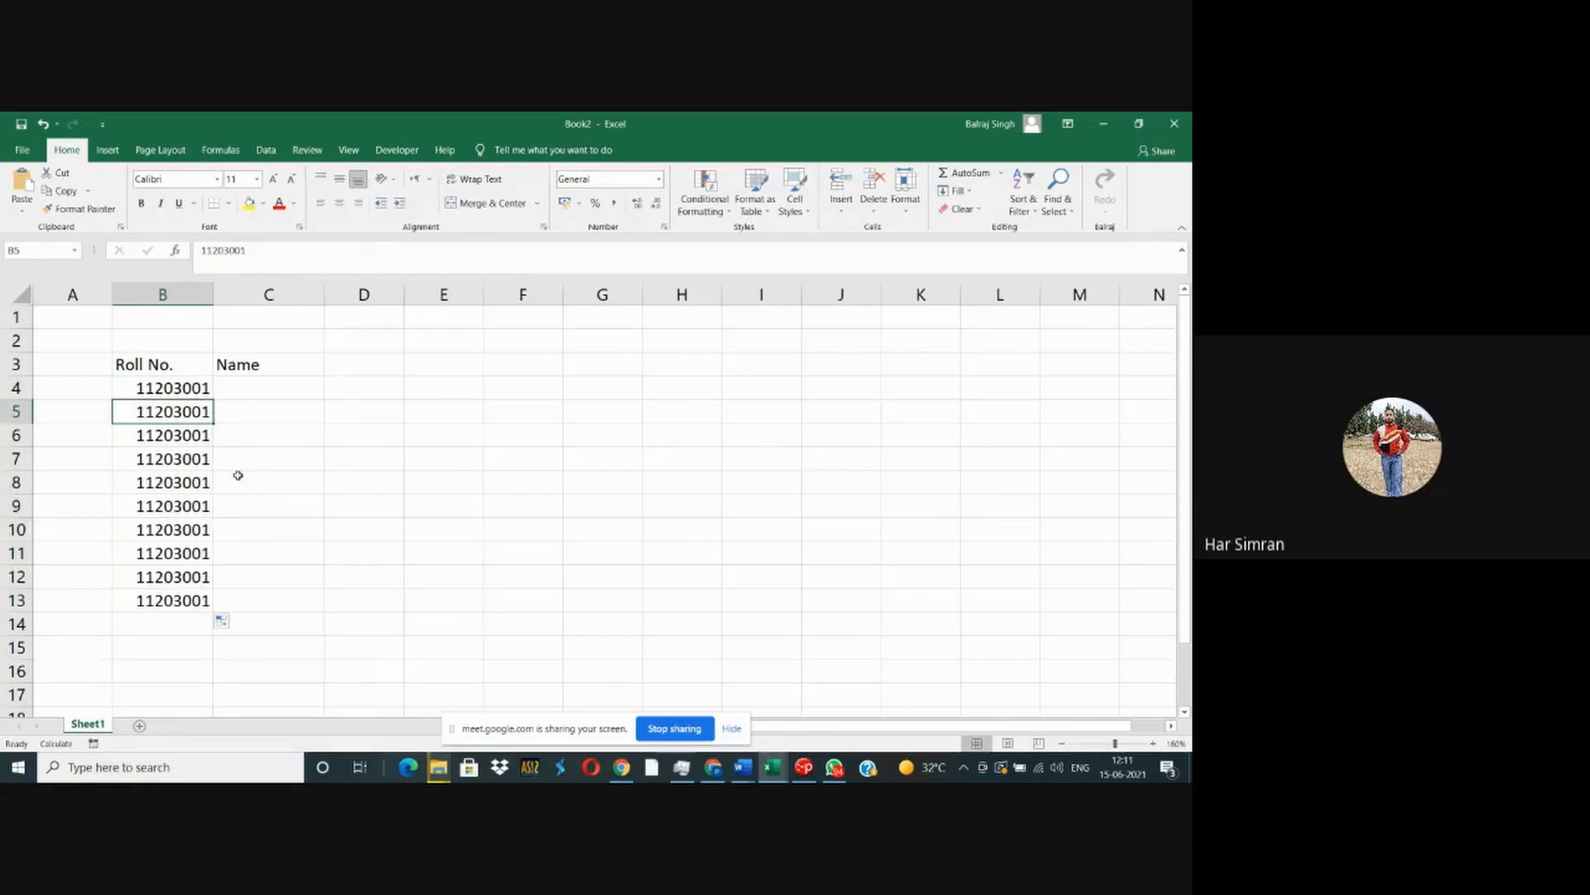
pyautogui.press('F2')
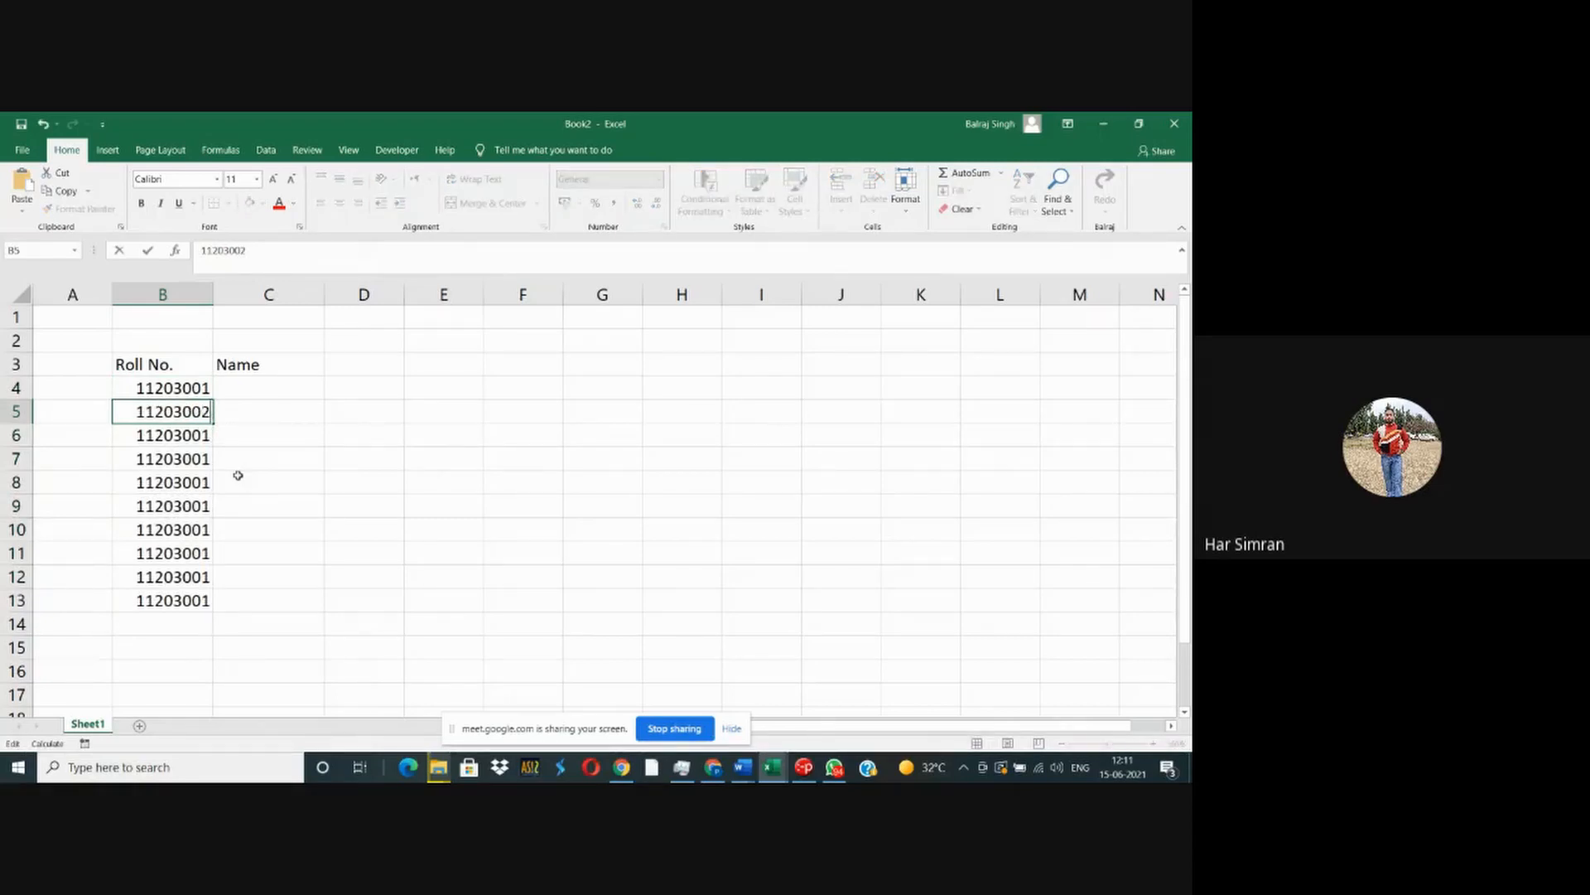
pyautogui.press('Return')
# - Fill the roll number series from B4:B5 down through B13 in increments of one
pyautogui.press('Up')
pyautogui.press('Up')
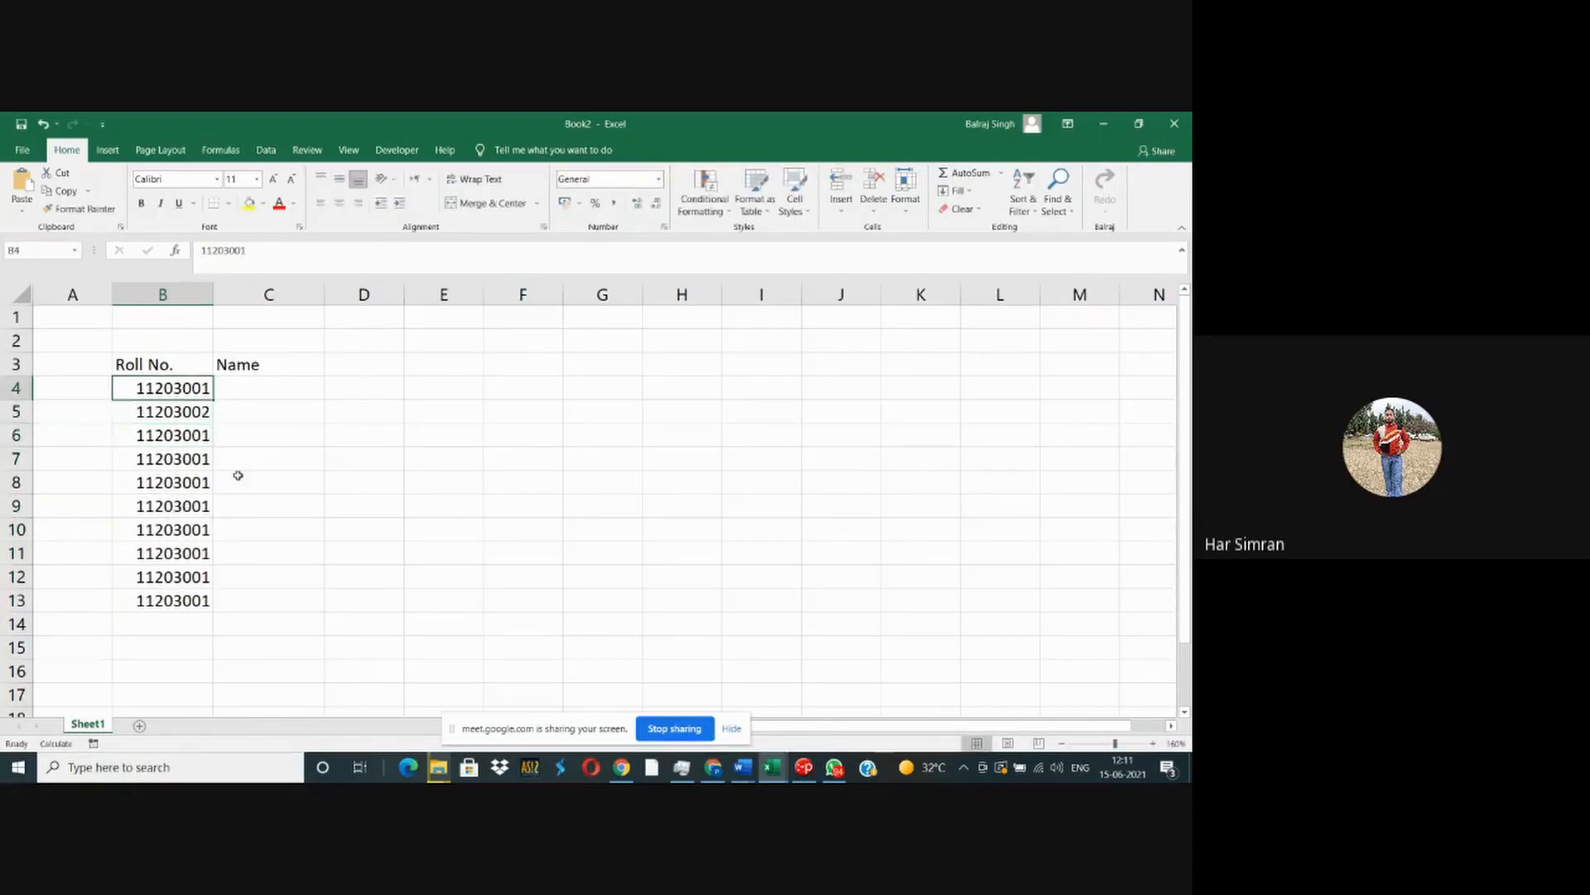
pyautogui.hotkey('shift', 'Down')
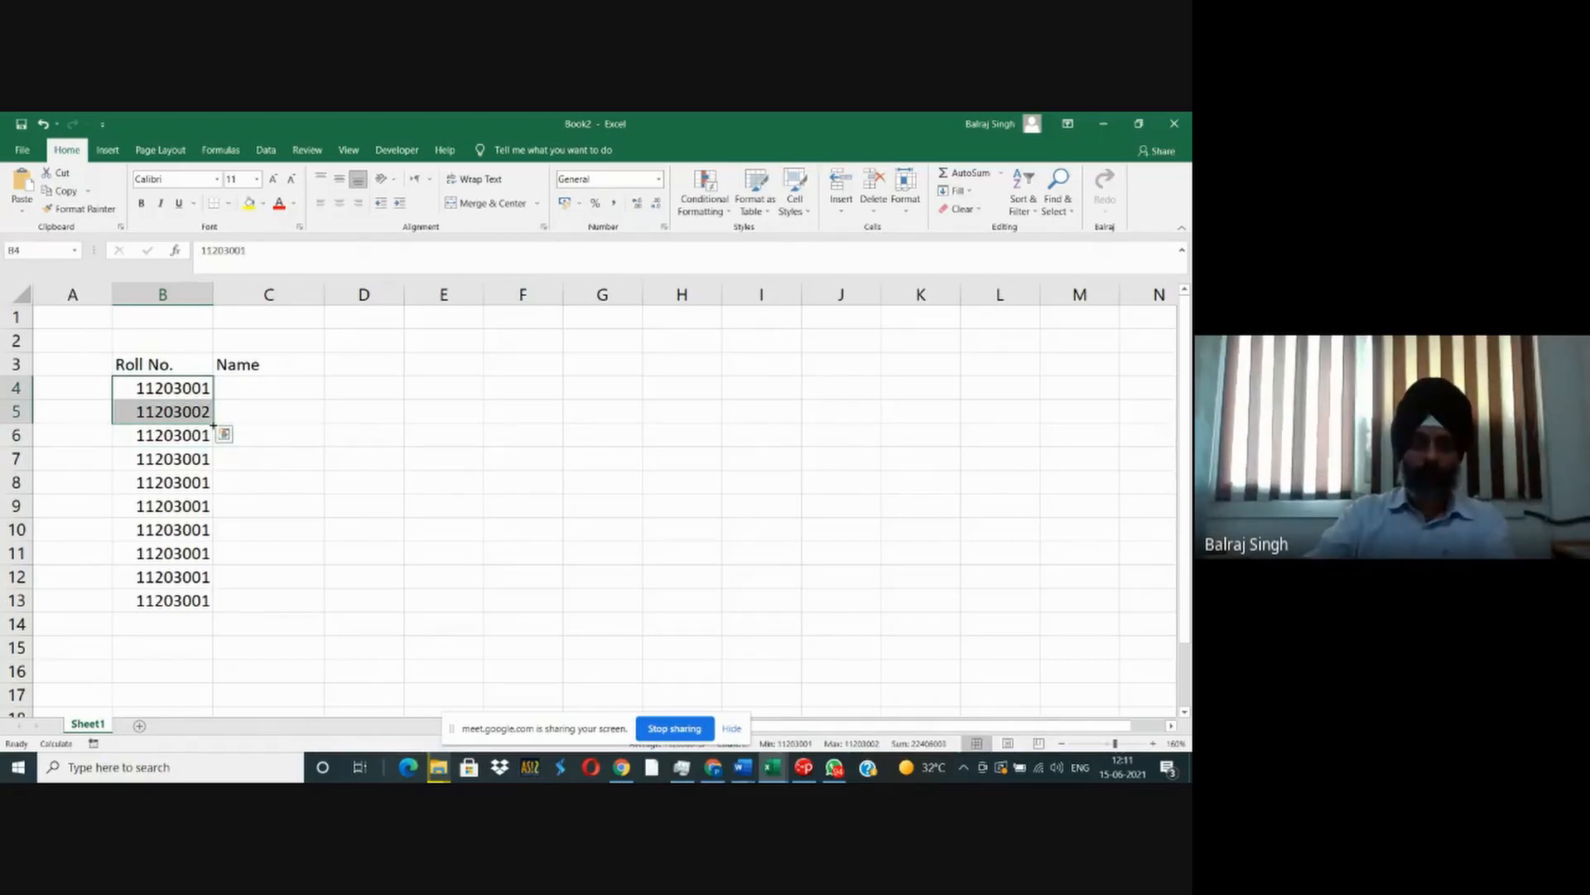
pyautogui.moveTo(212, 424); pyautogui.dragTo(213, 612)
# - Widen column C further and enter the four students' first names in C4 through C7
pyautogui.click(266, 395)
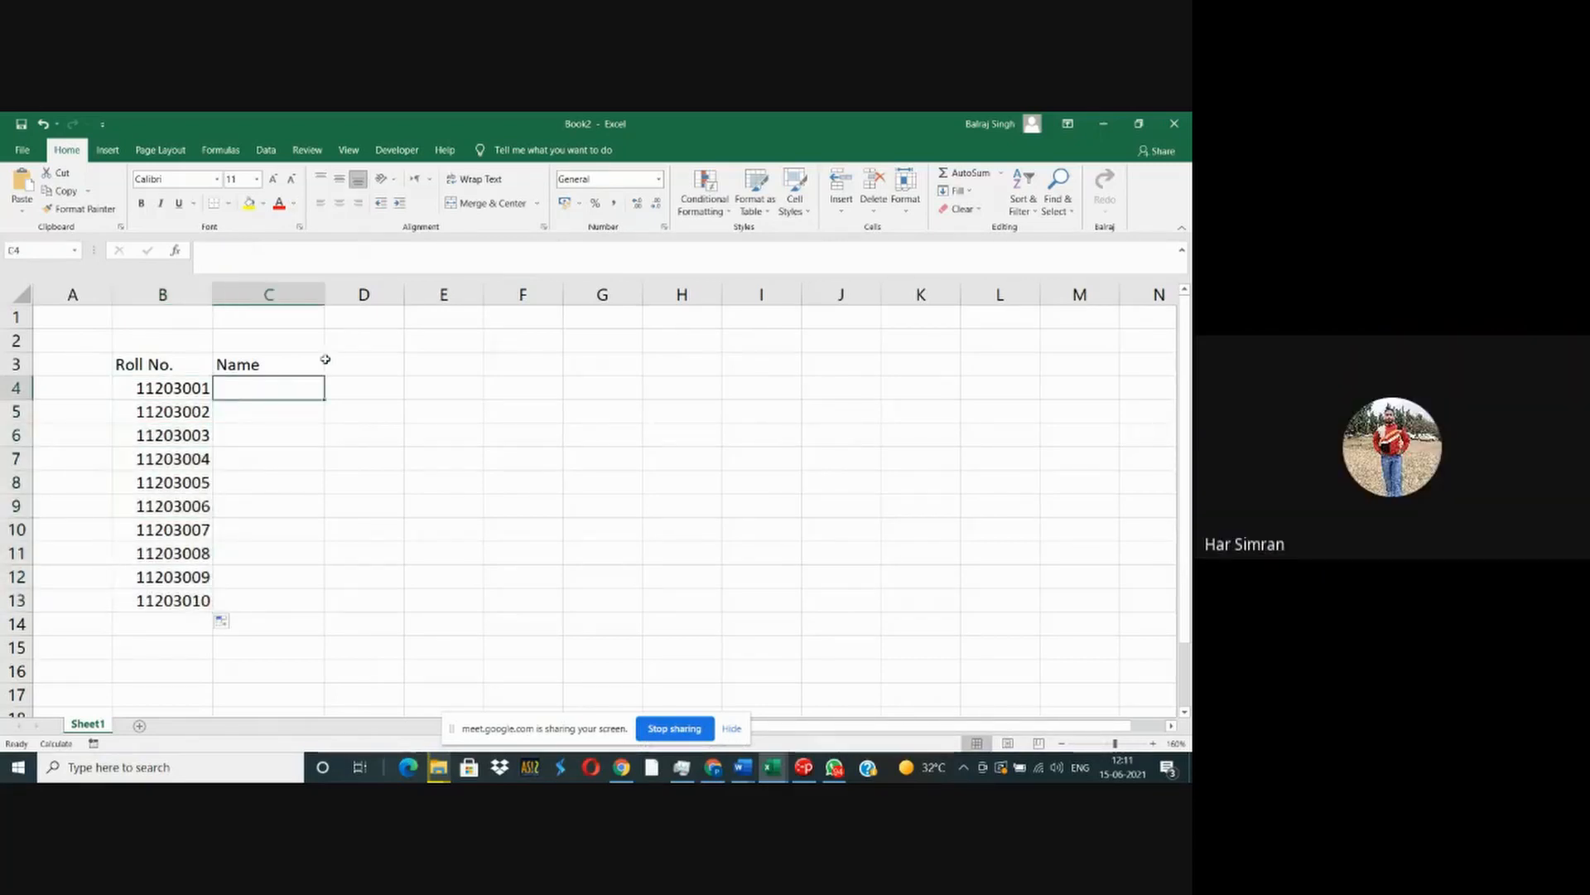
pyautogui.moveTo(324, 293); pyautogui.dragTo(385, 287)
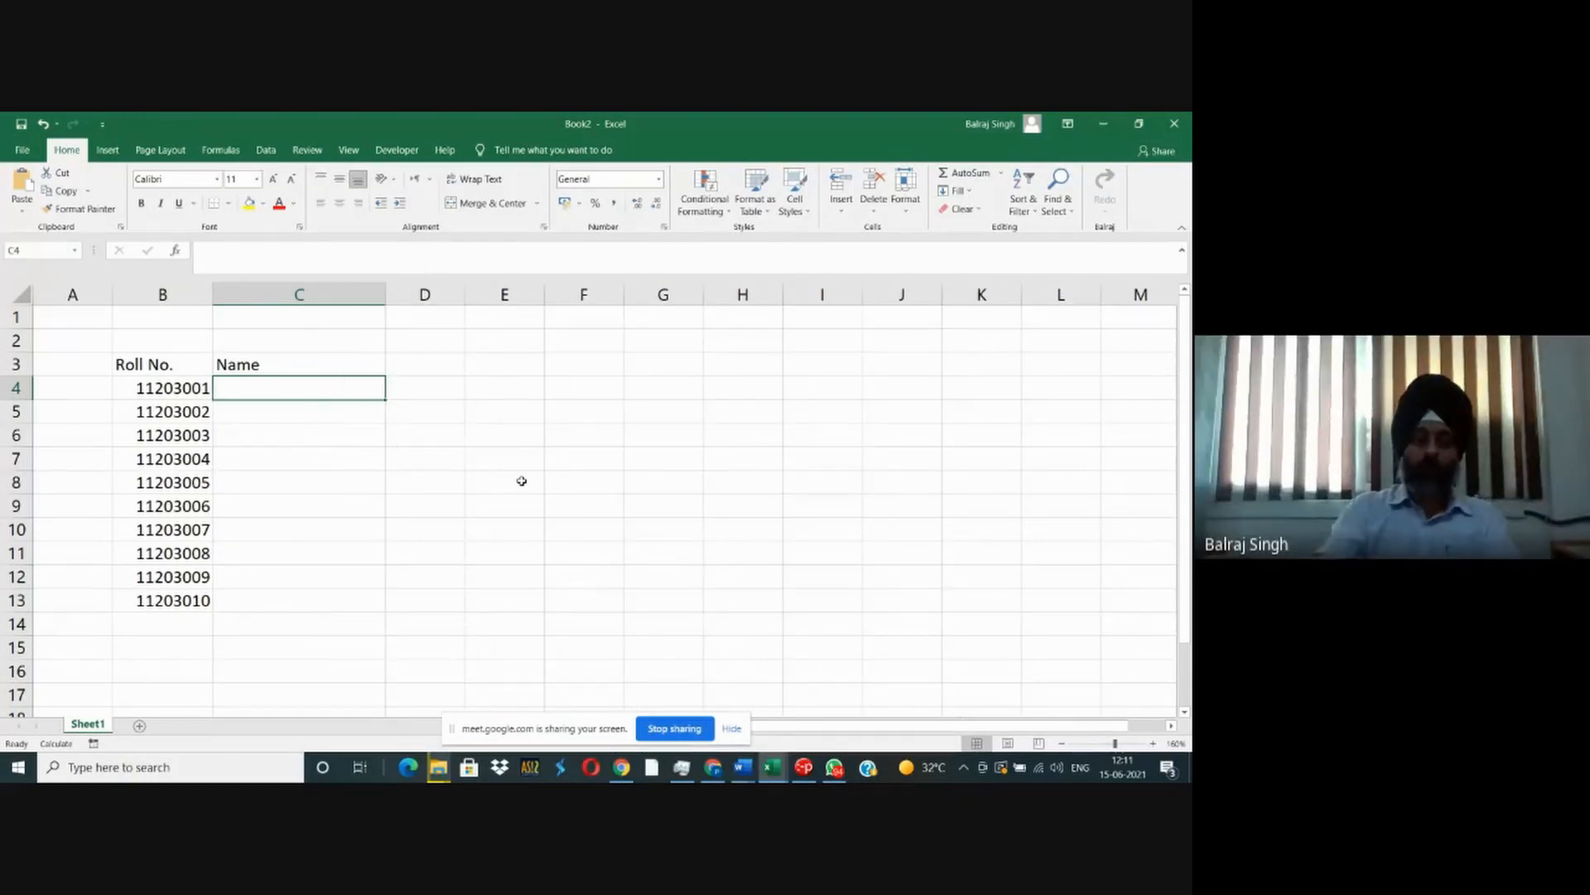
pyautogui.write('Gurkirat')
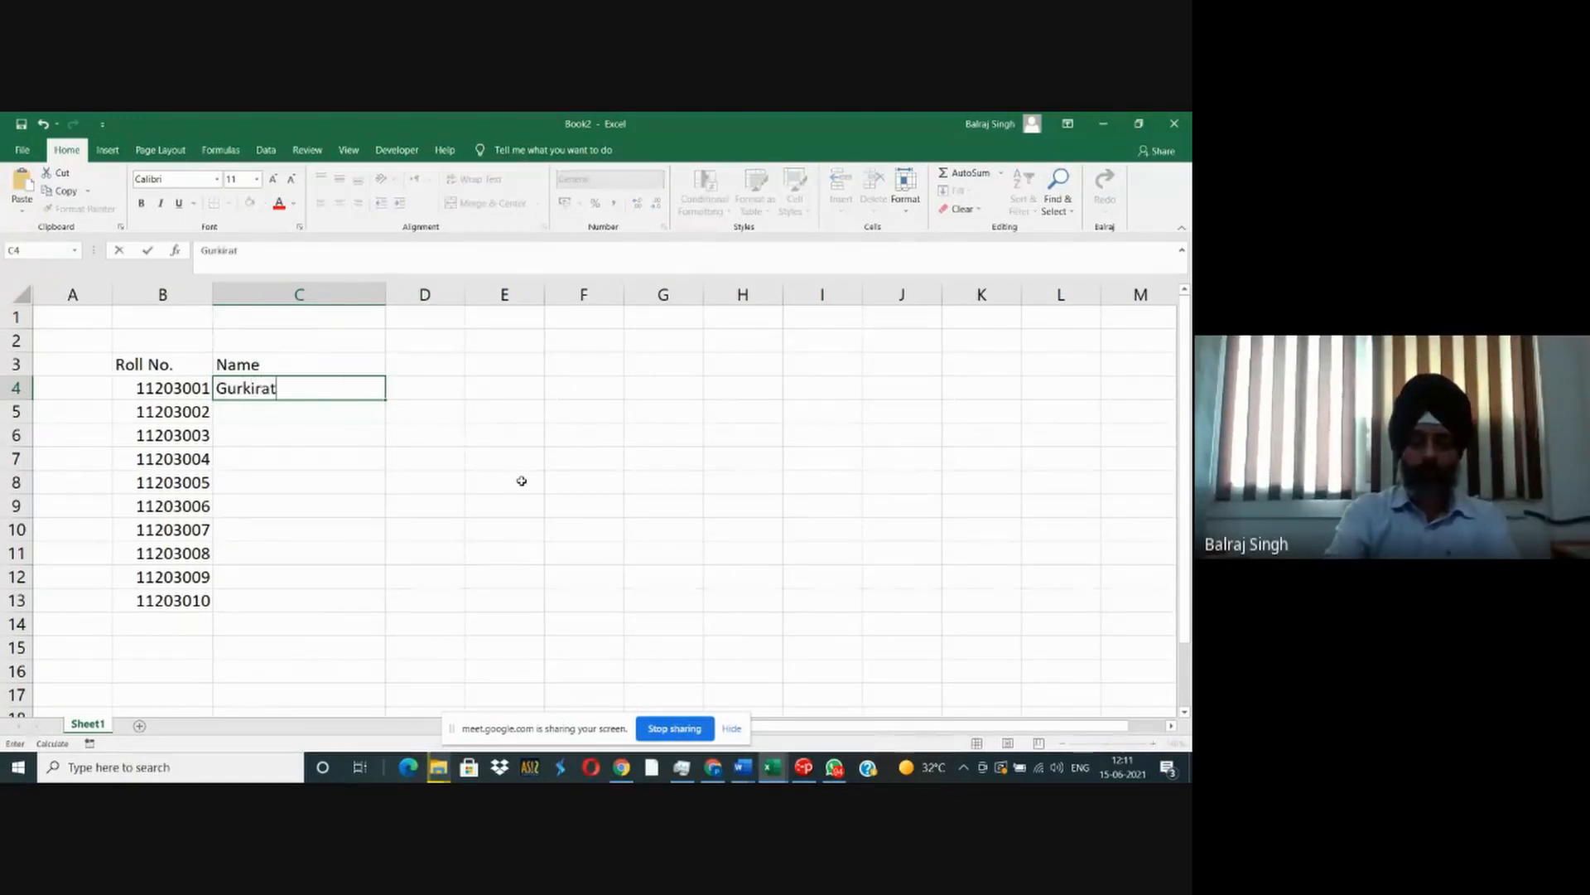
pyautogui.press('Return')
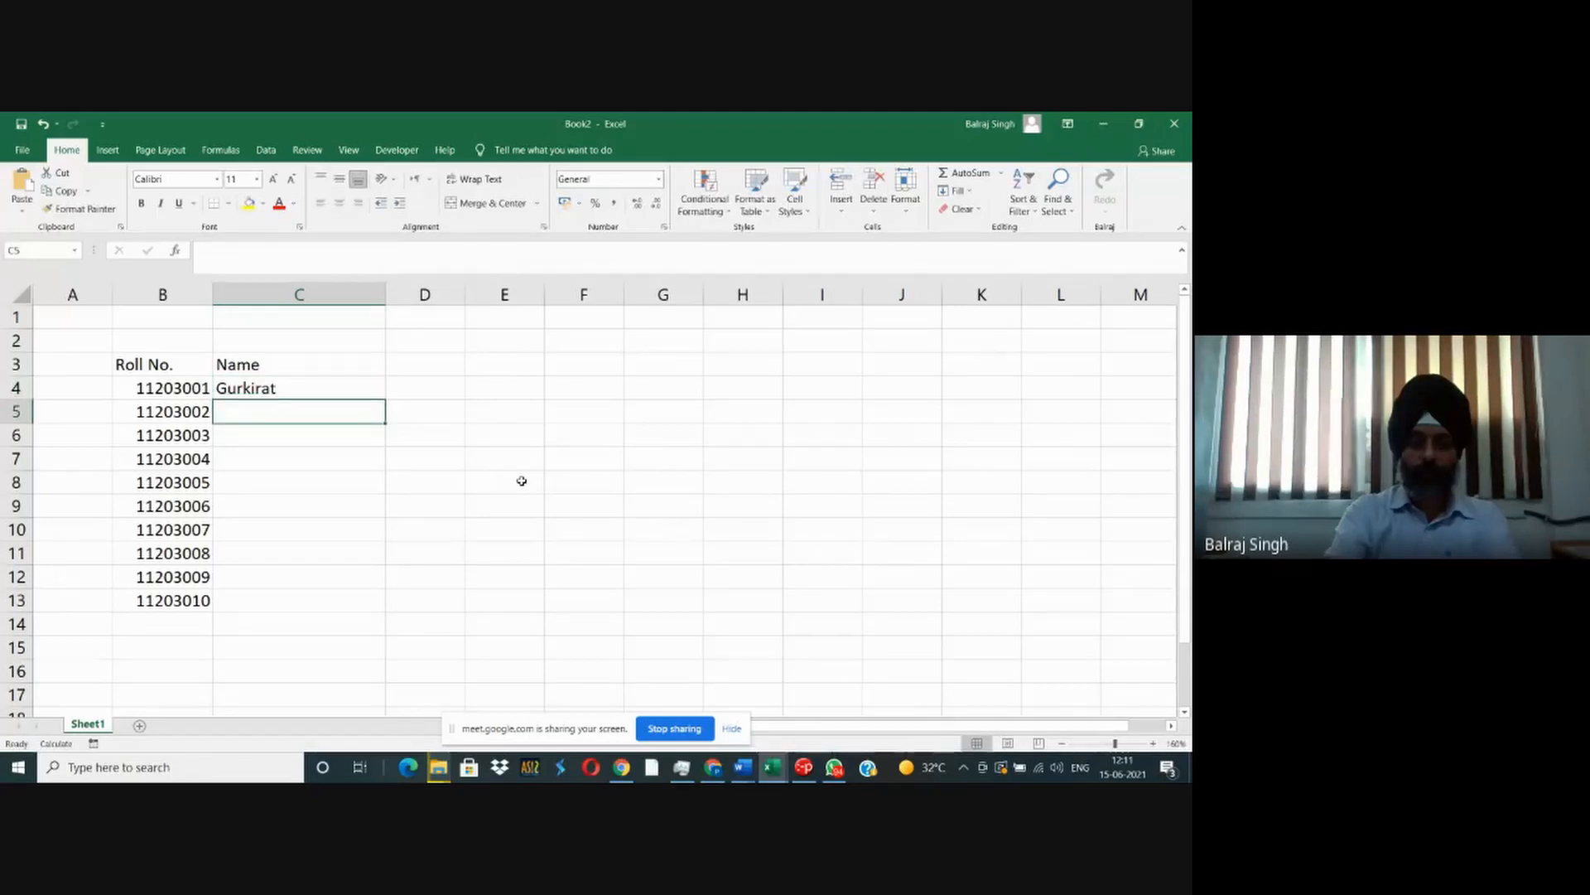
pyautogui.write('Deepak')
pyautogui.press('Return')
pyautogui.write('Har')
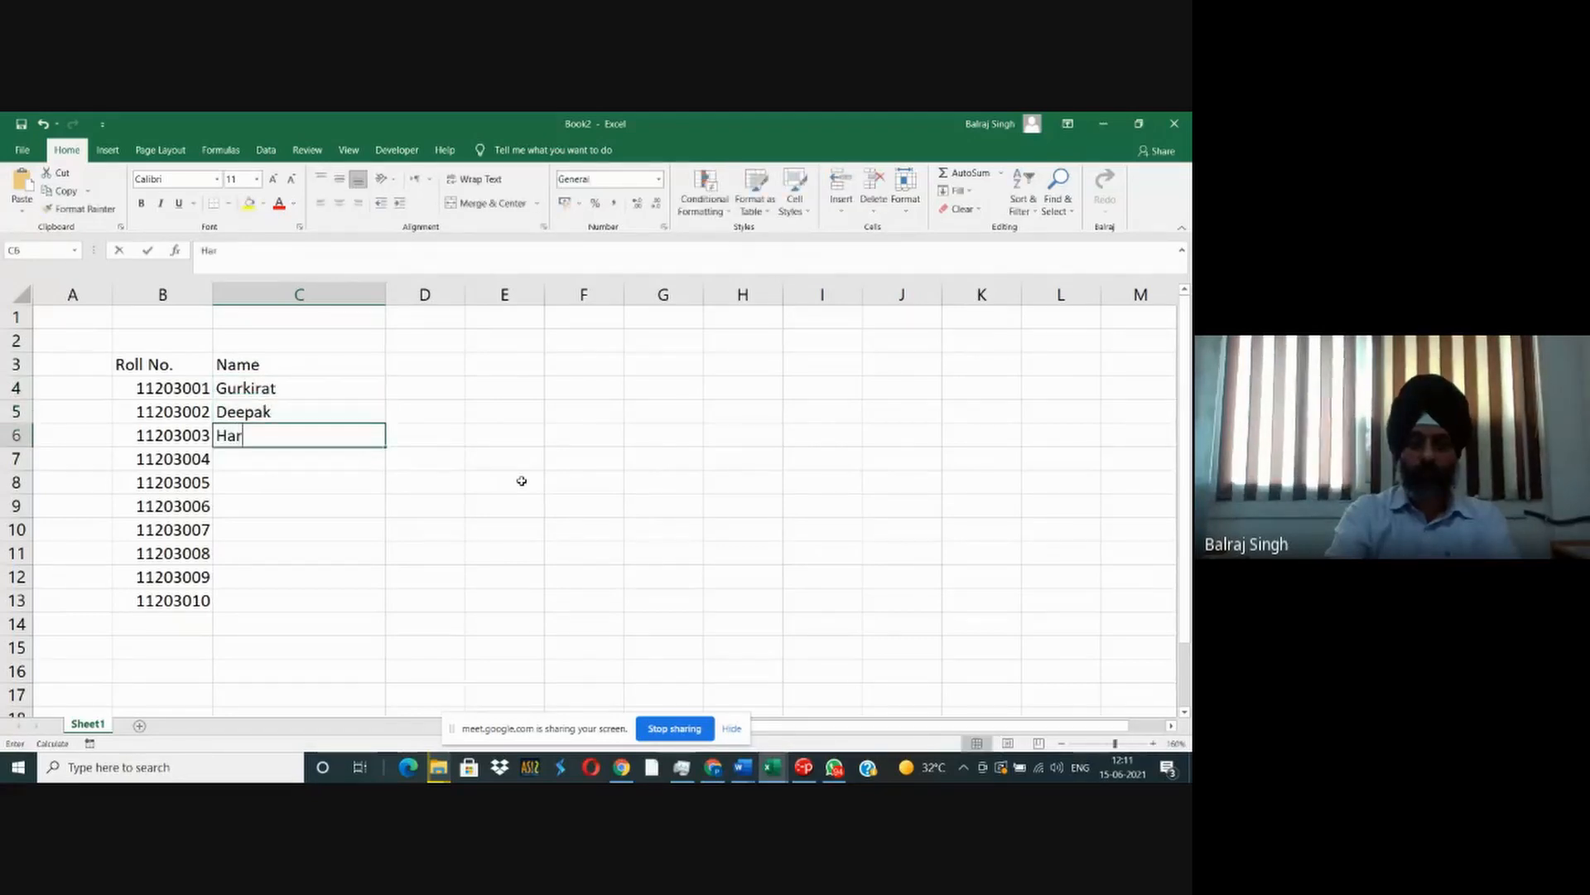
pyautogui.write('nish')
pyautogui.press('Return')
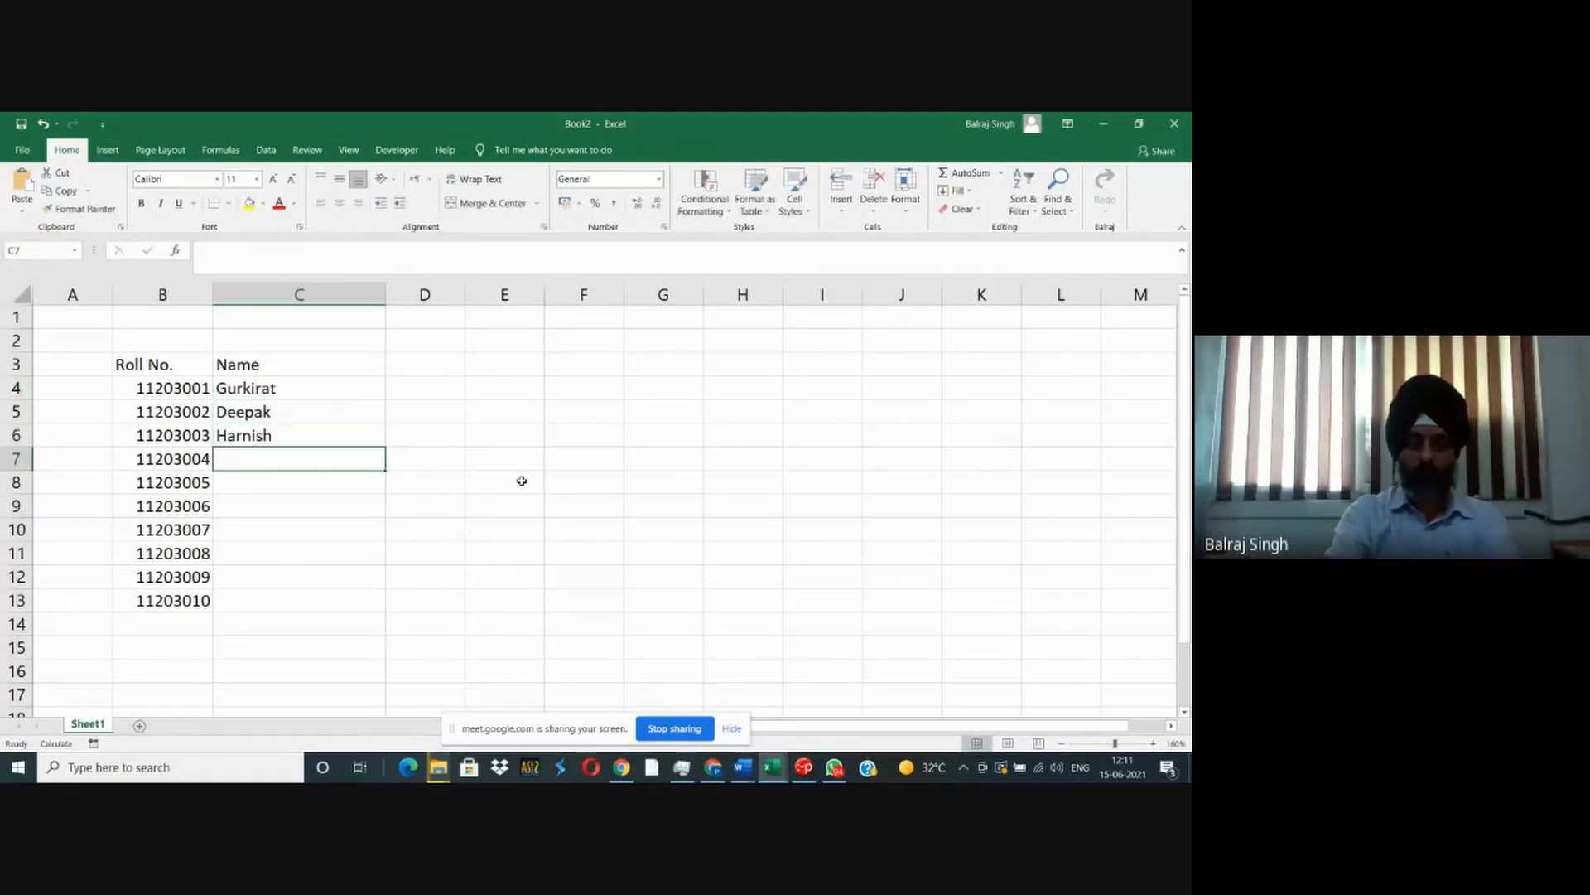
pyautogui.write('Mehram')
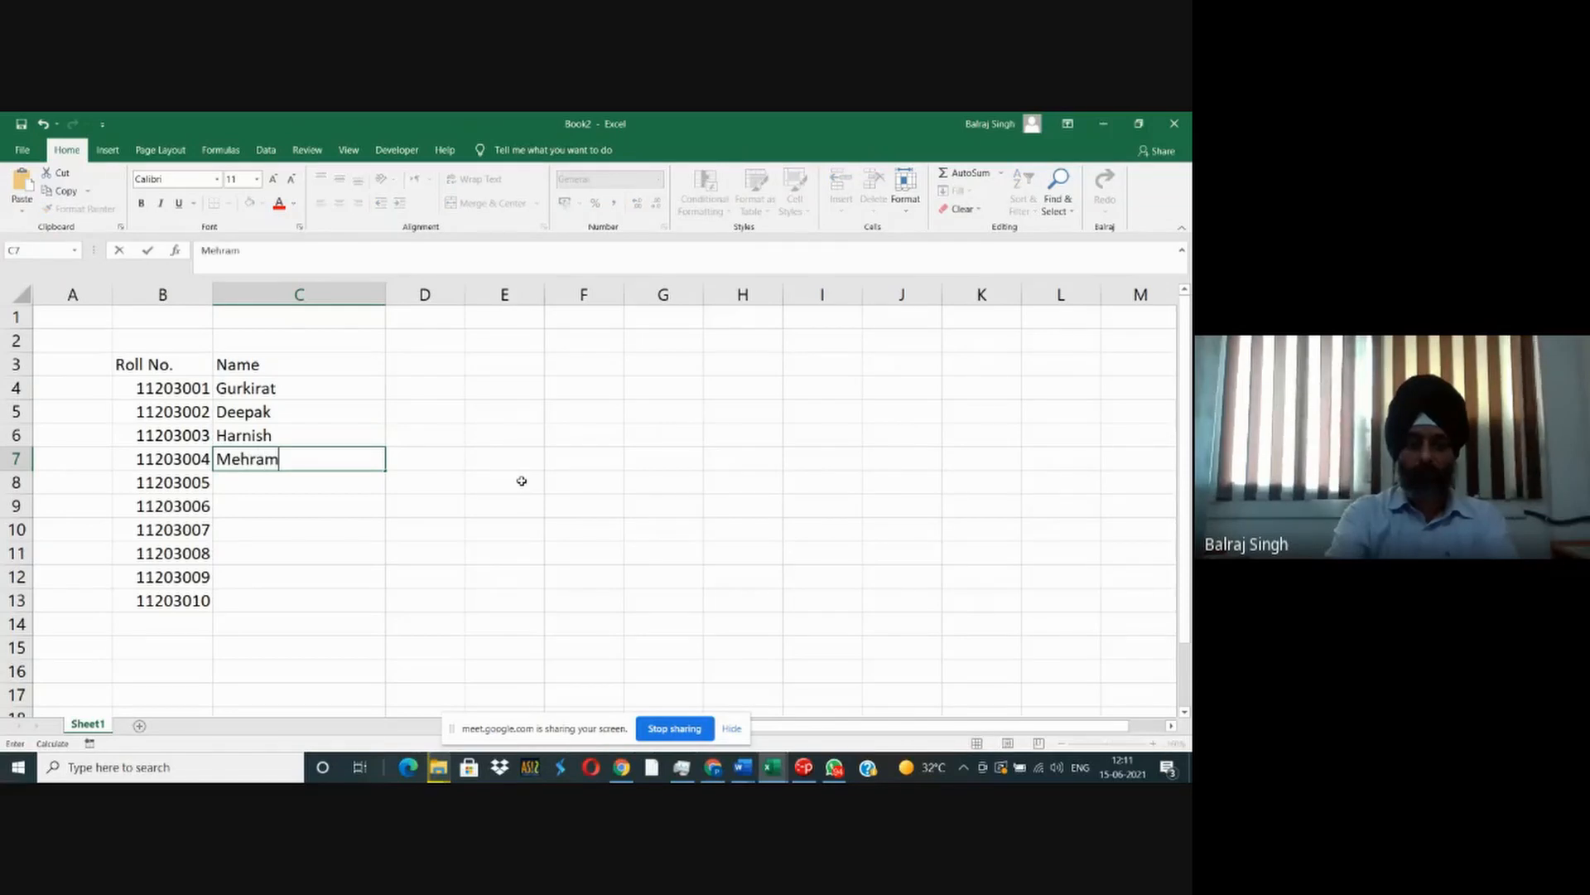
pyautogui.press('Return')
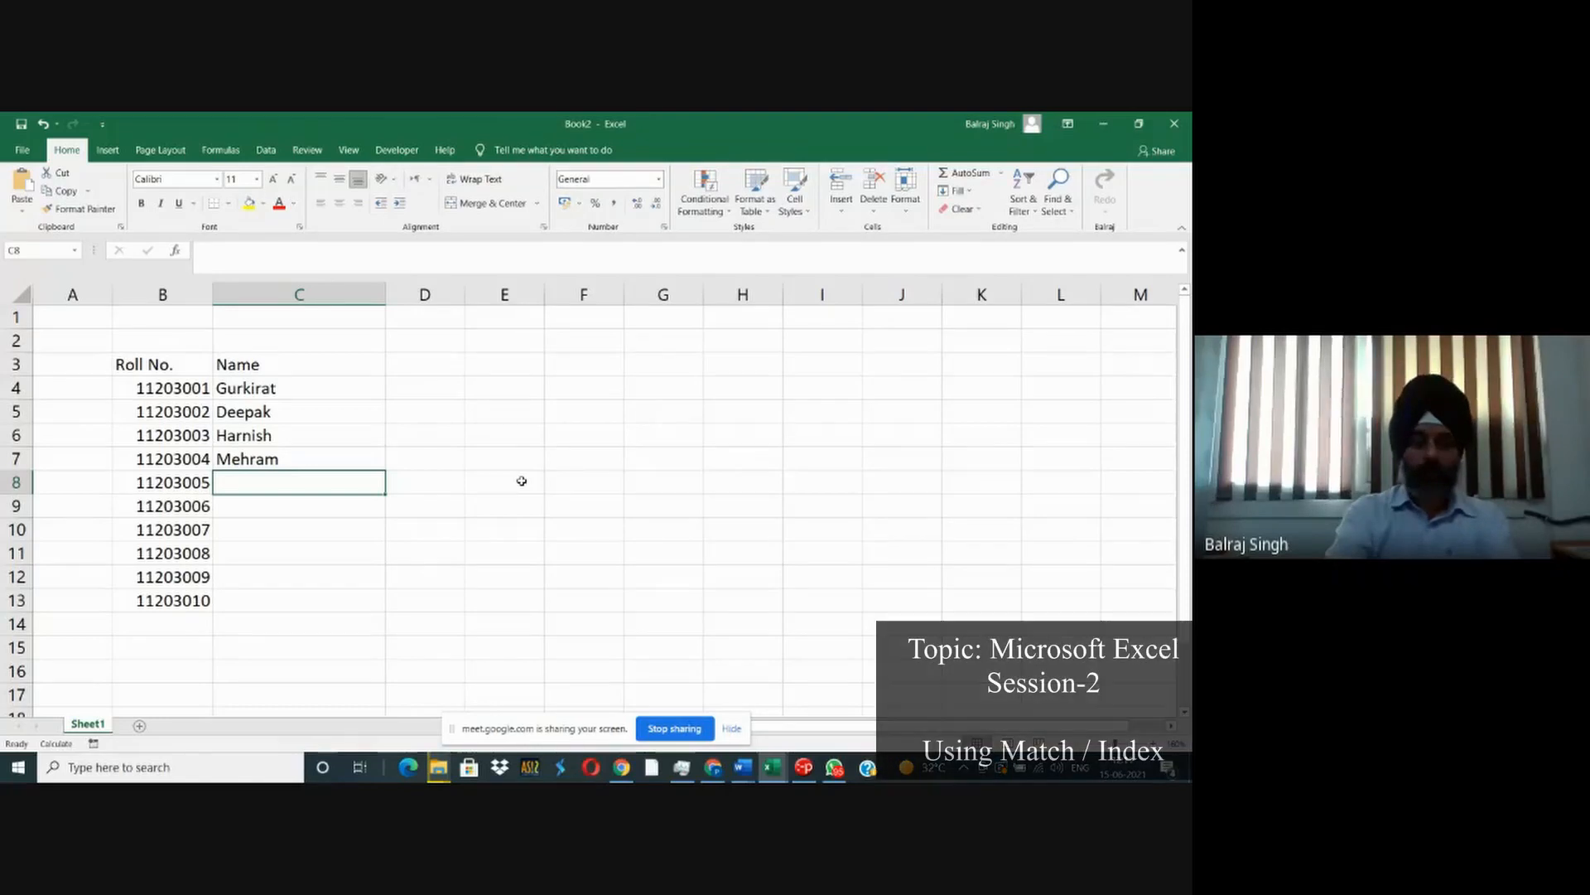
# - Delete the surplus roll numbers without names in B8:B13
pyautogui.press('Left')
pyautogui.hotkey('shift', 'Down')
pyautogui.hotkey('shift', 'Down')
pyautogui.hotkey('shift', 'Down')
pyautogui.hotkey('shift', 'Down')
pyautogui.hotkey('shift', 'Down')
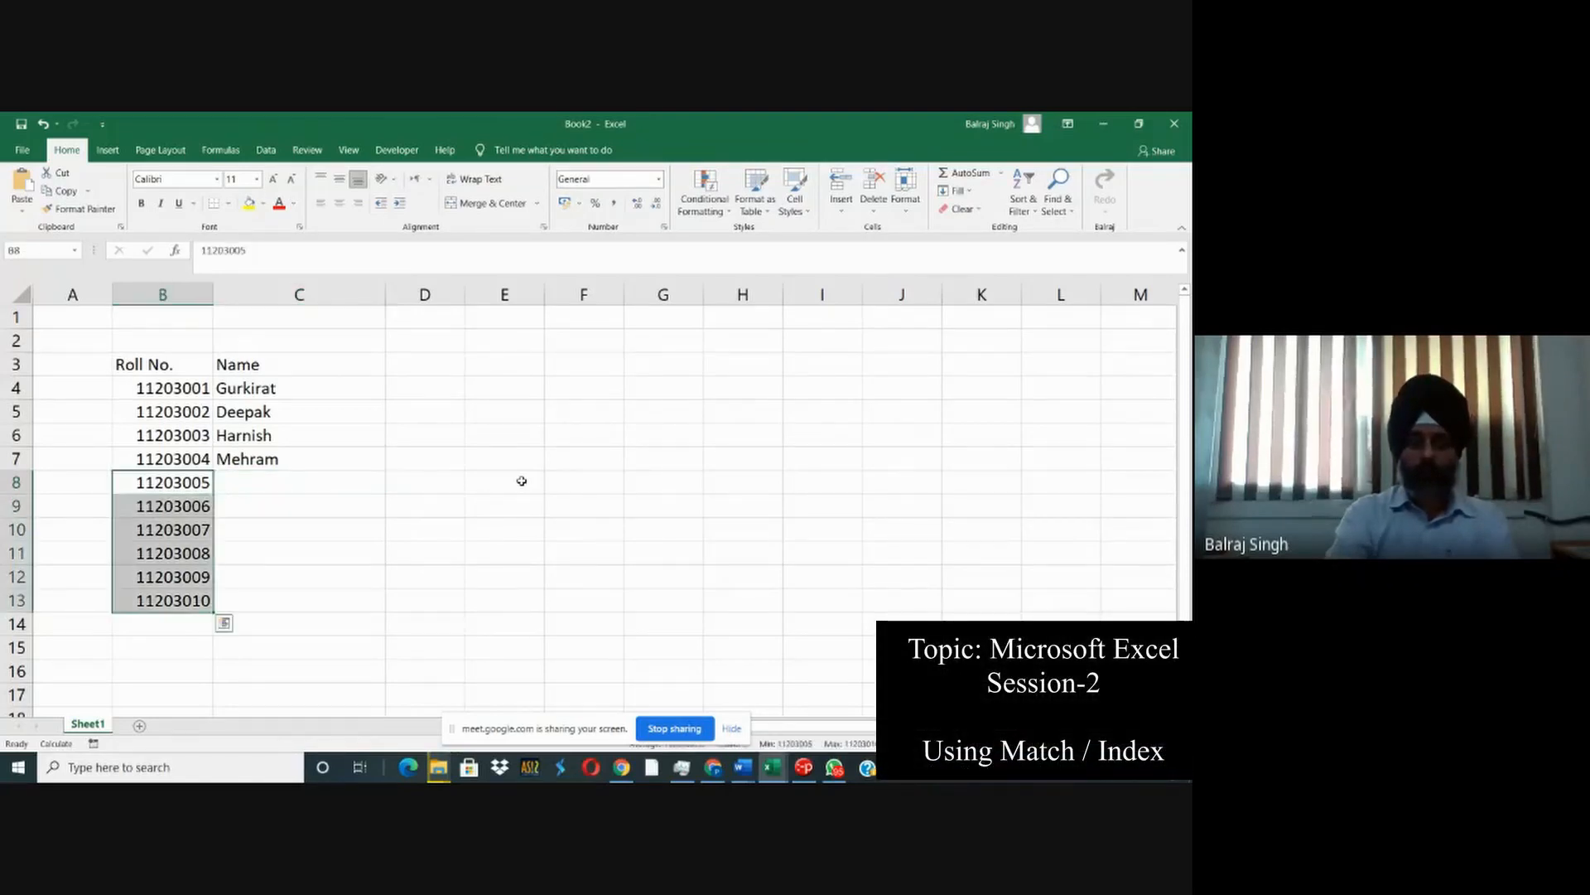
pyautogui.press('Delete')
# - Enter the heading "Select Roll No." in E3 and widen column E to fit it
pyautogui.press('Right')
pyautogui.press('Right')
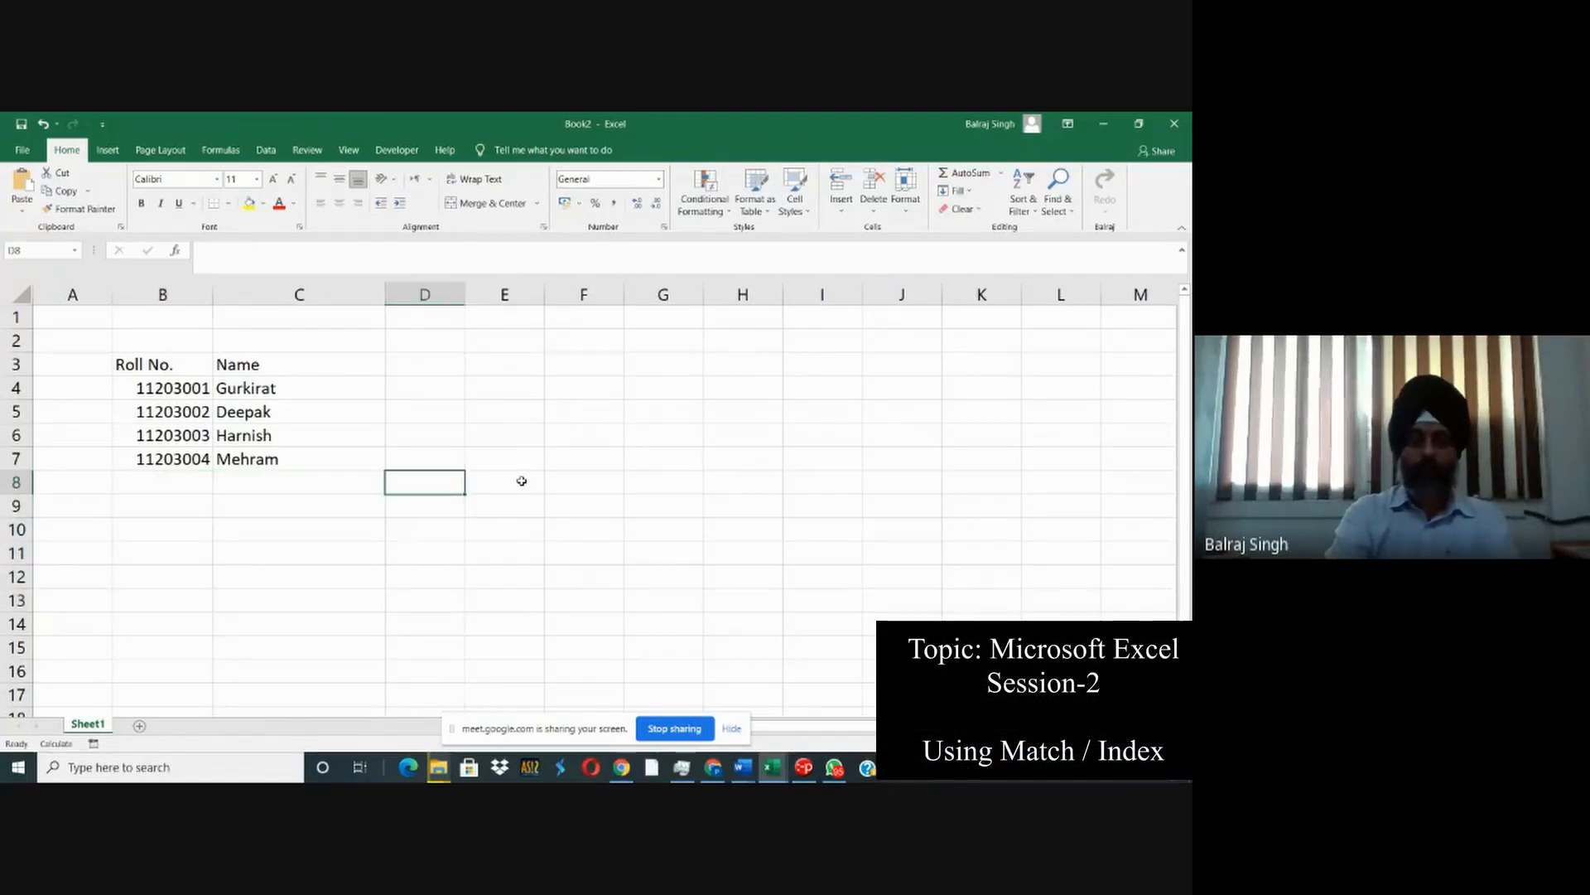
pyautogui.press('Up')
pyautogui.press('Up')
pyautogui.press('Up')
pyautogui.press('Up')
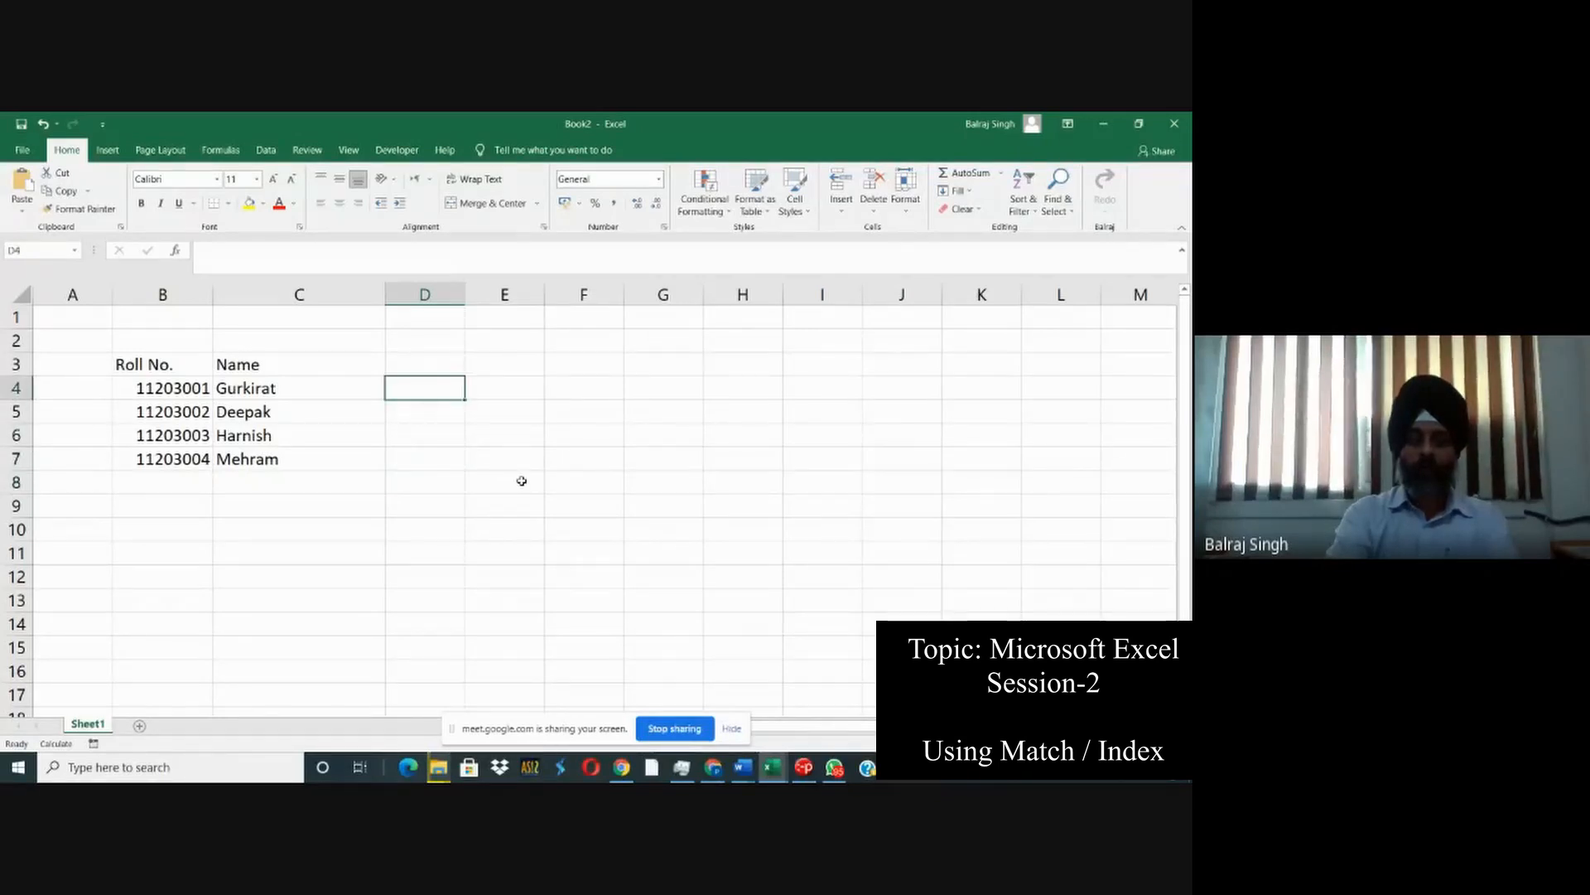
pyautogui.press('Right')
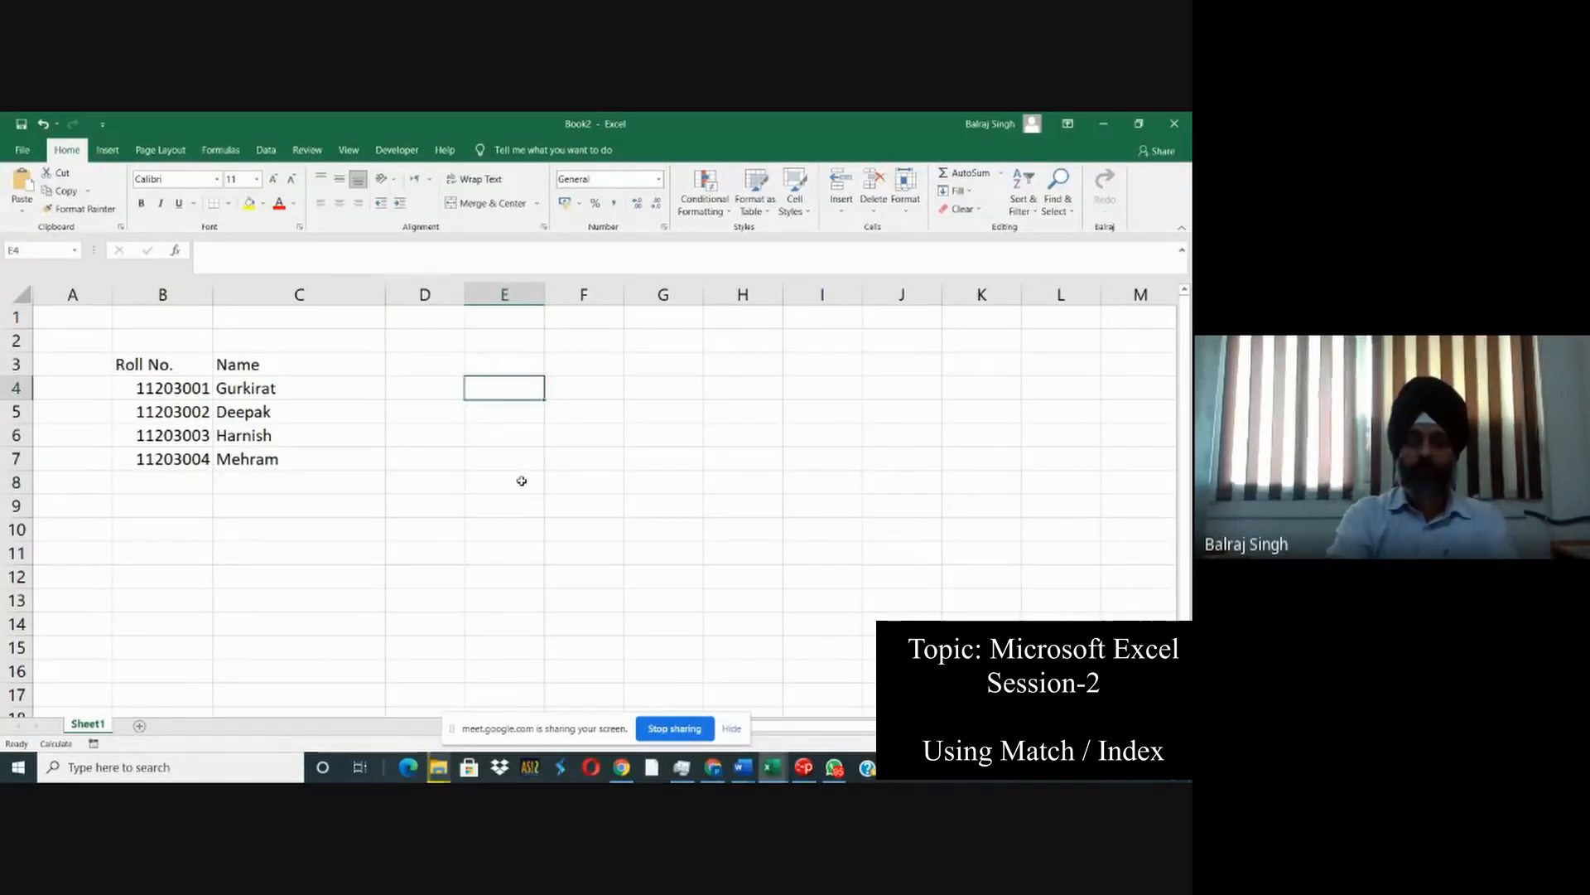
pyautogui.press('Up')
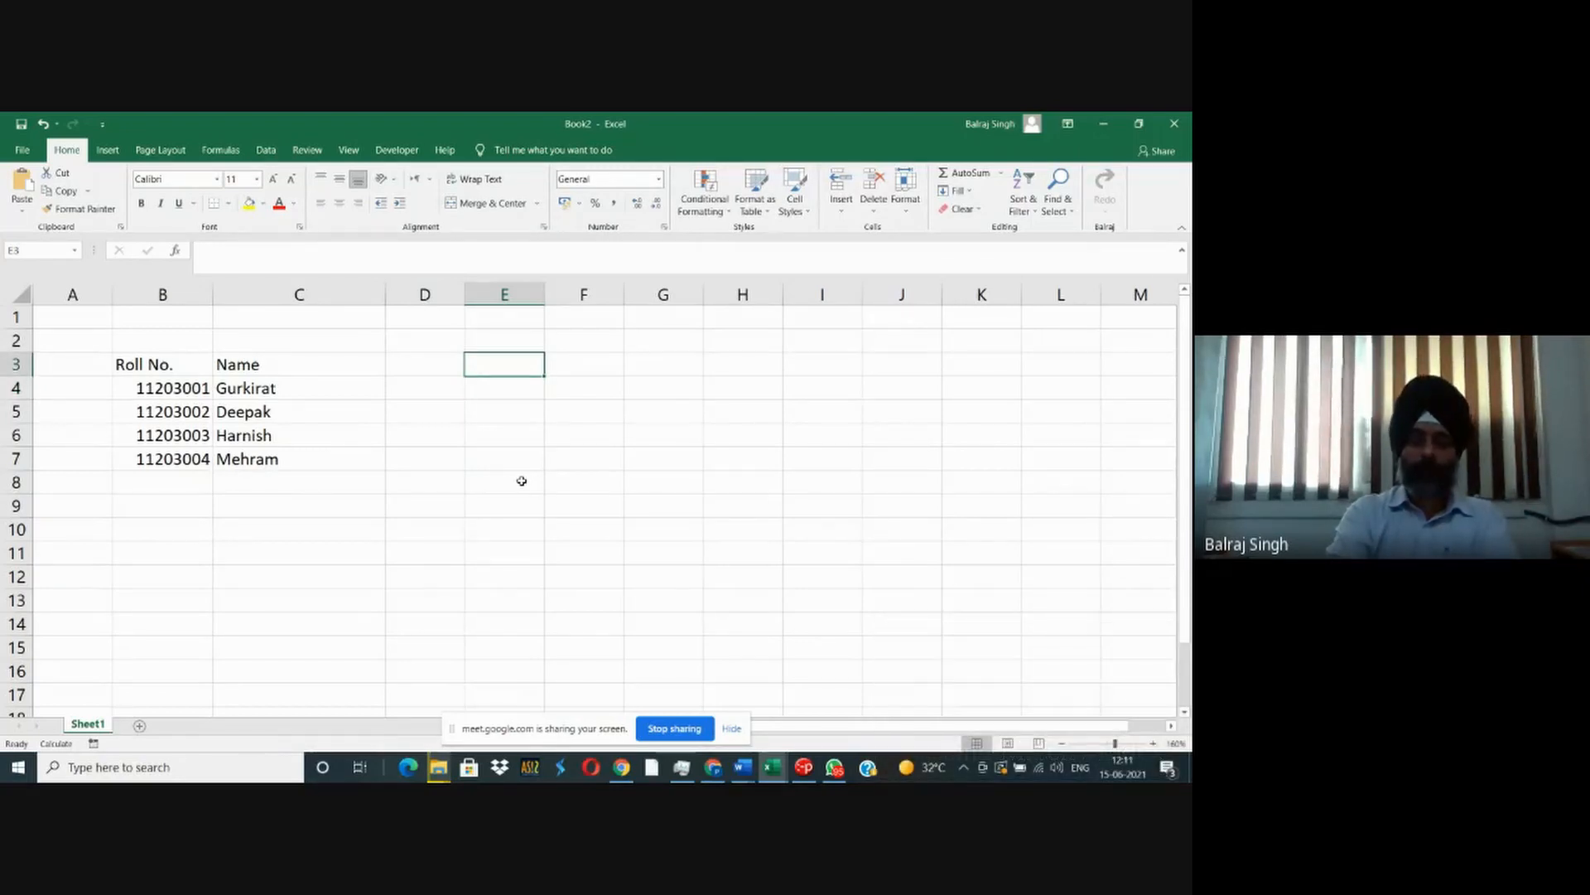
pyautogui.write('Select')
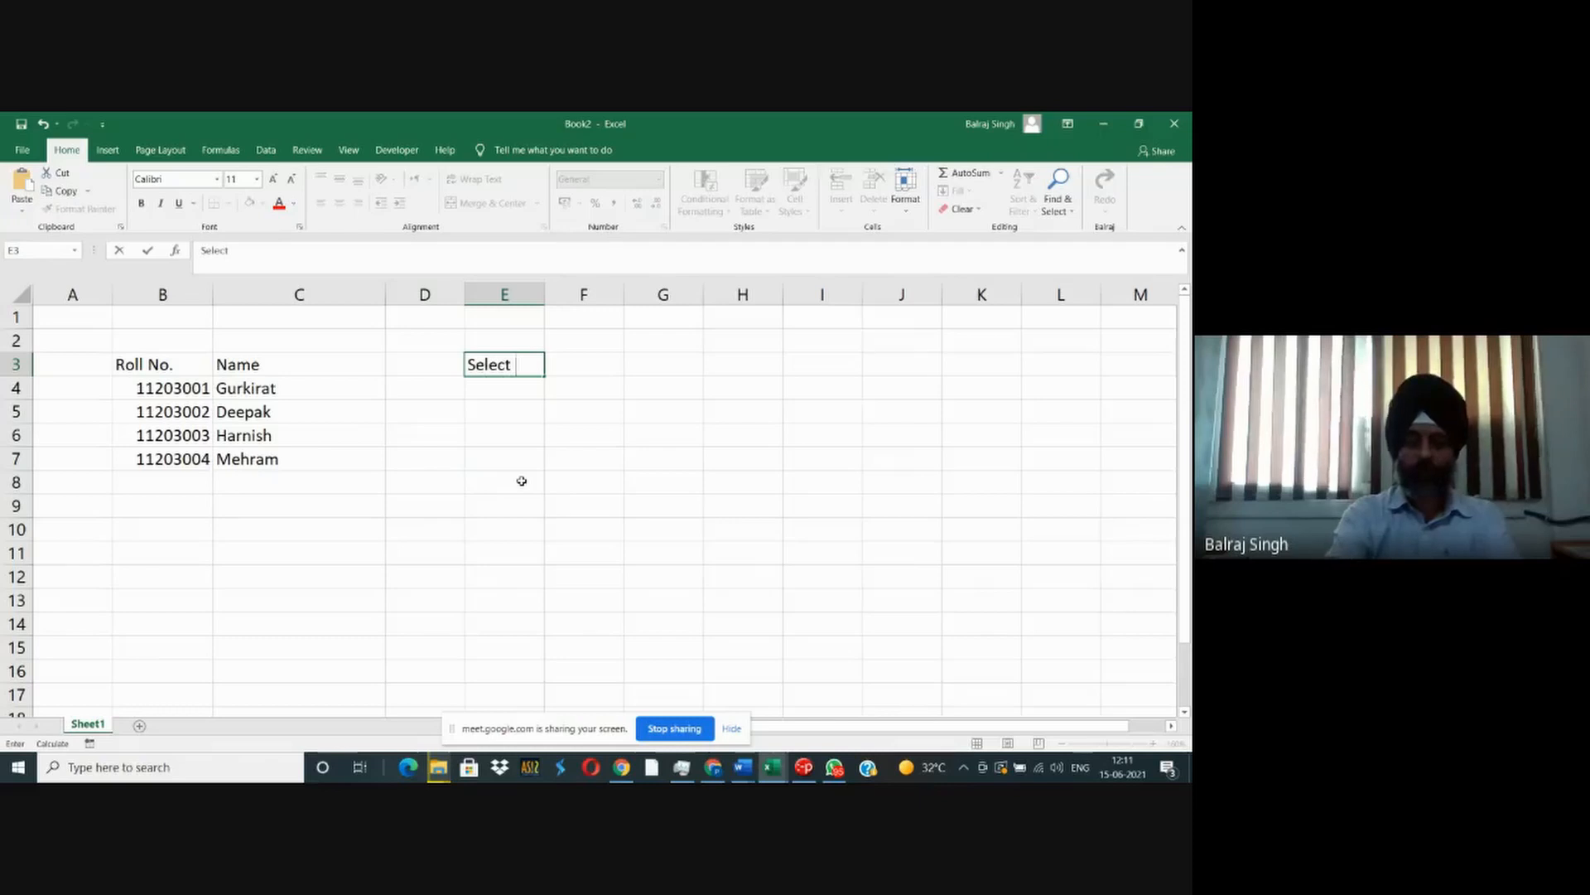
pyautogui.write(' Roll No.')
pyautogui.press('Return')
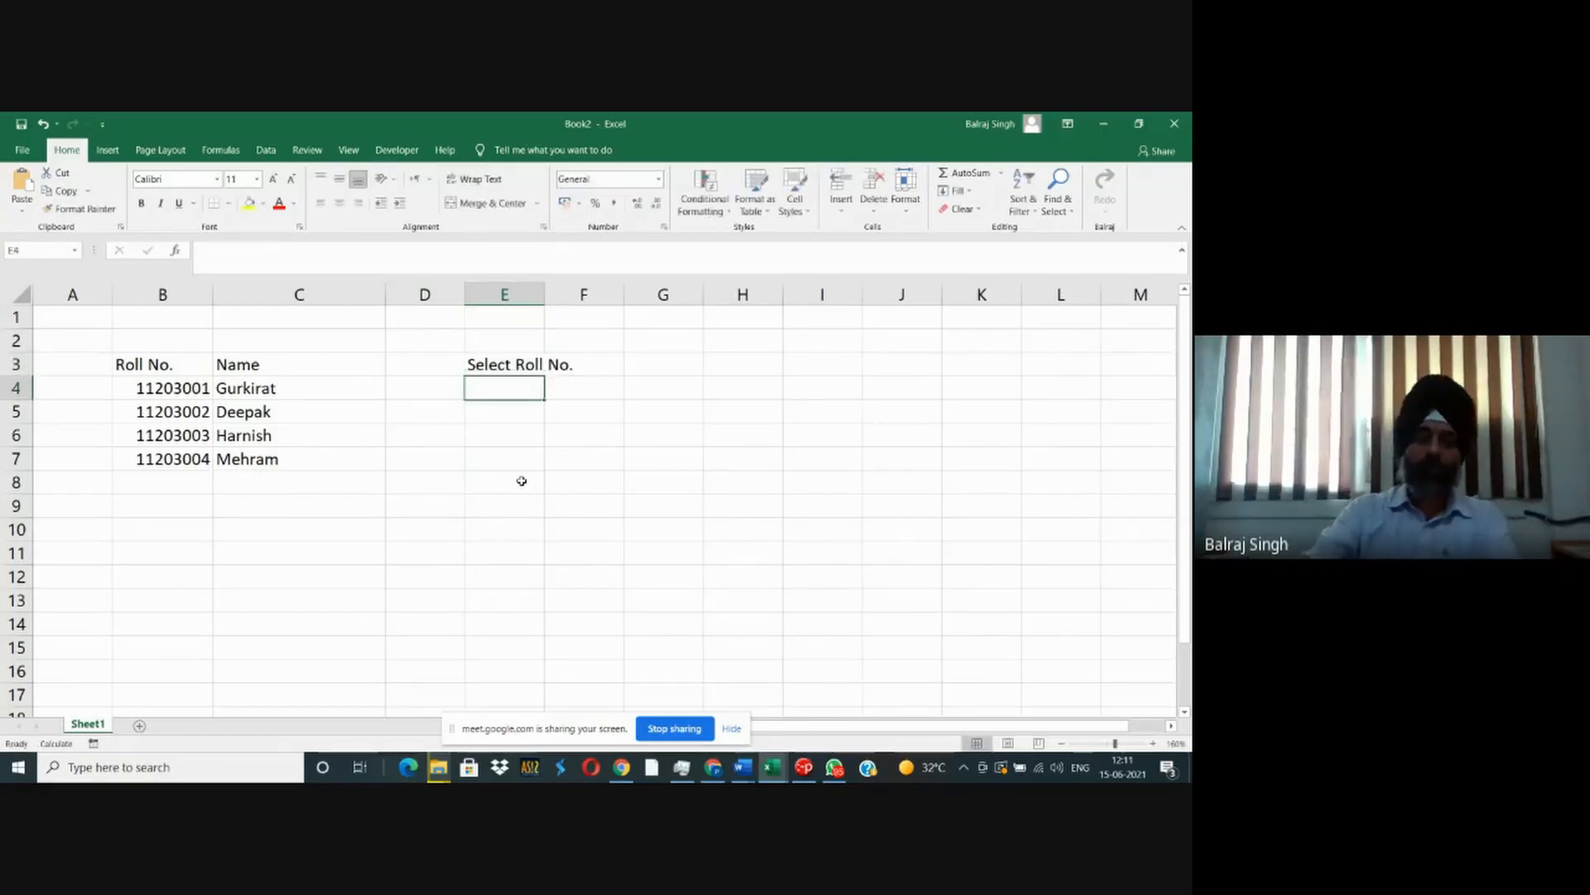
pyautogui.moveTo(544, 295); pyautogui.dragTo(581, 295)
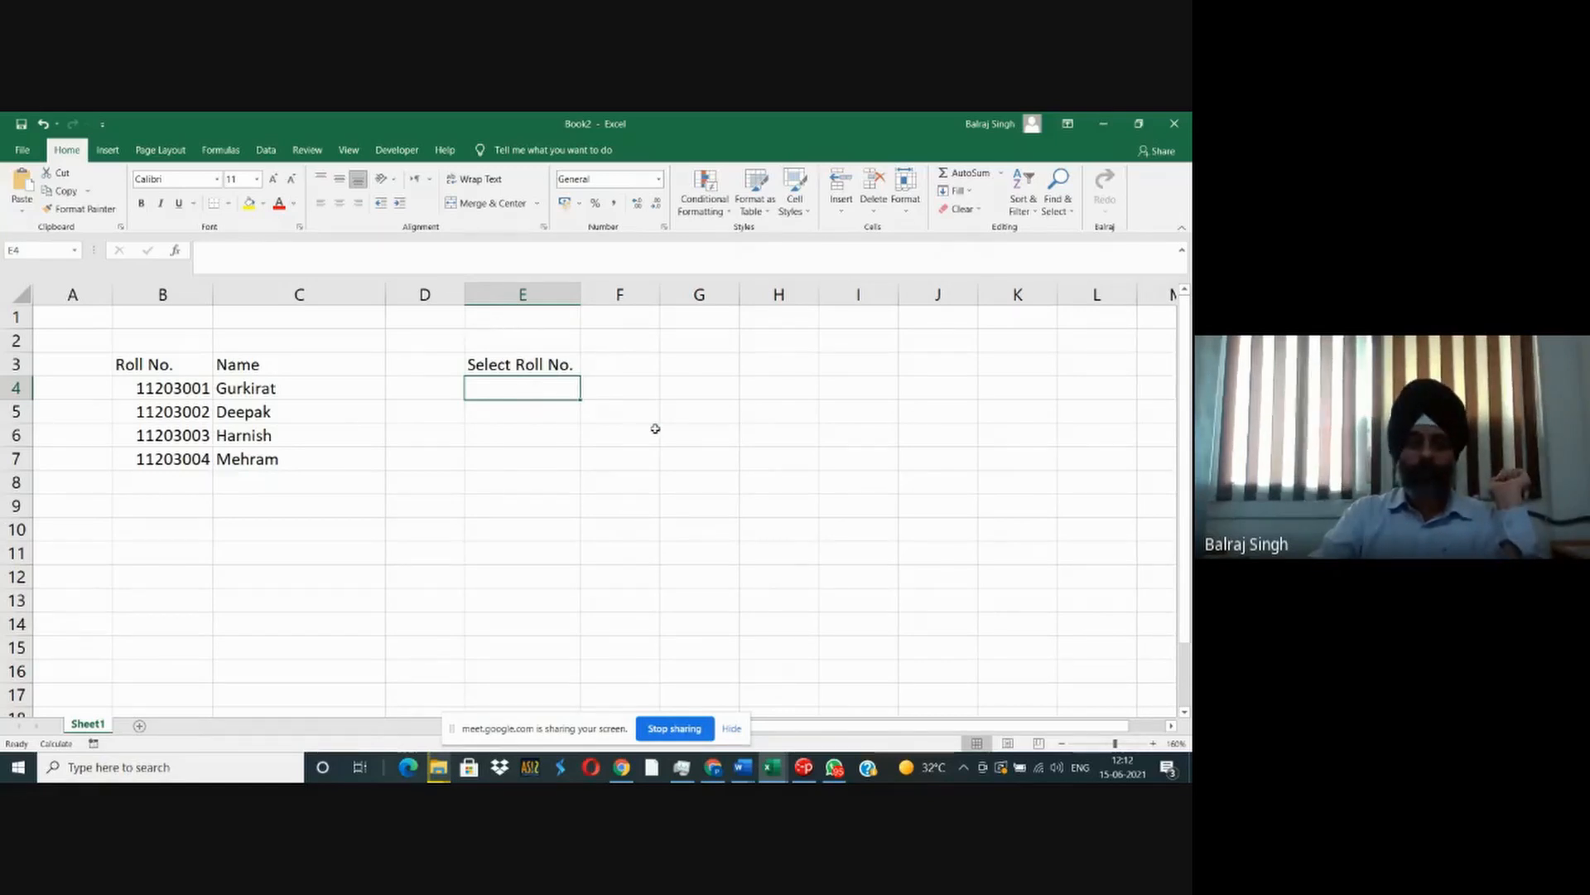
# - Enter the first student's roll number in E4 below the "Select Roll No." heading
pyautogui.write('112033')
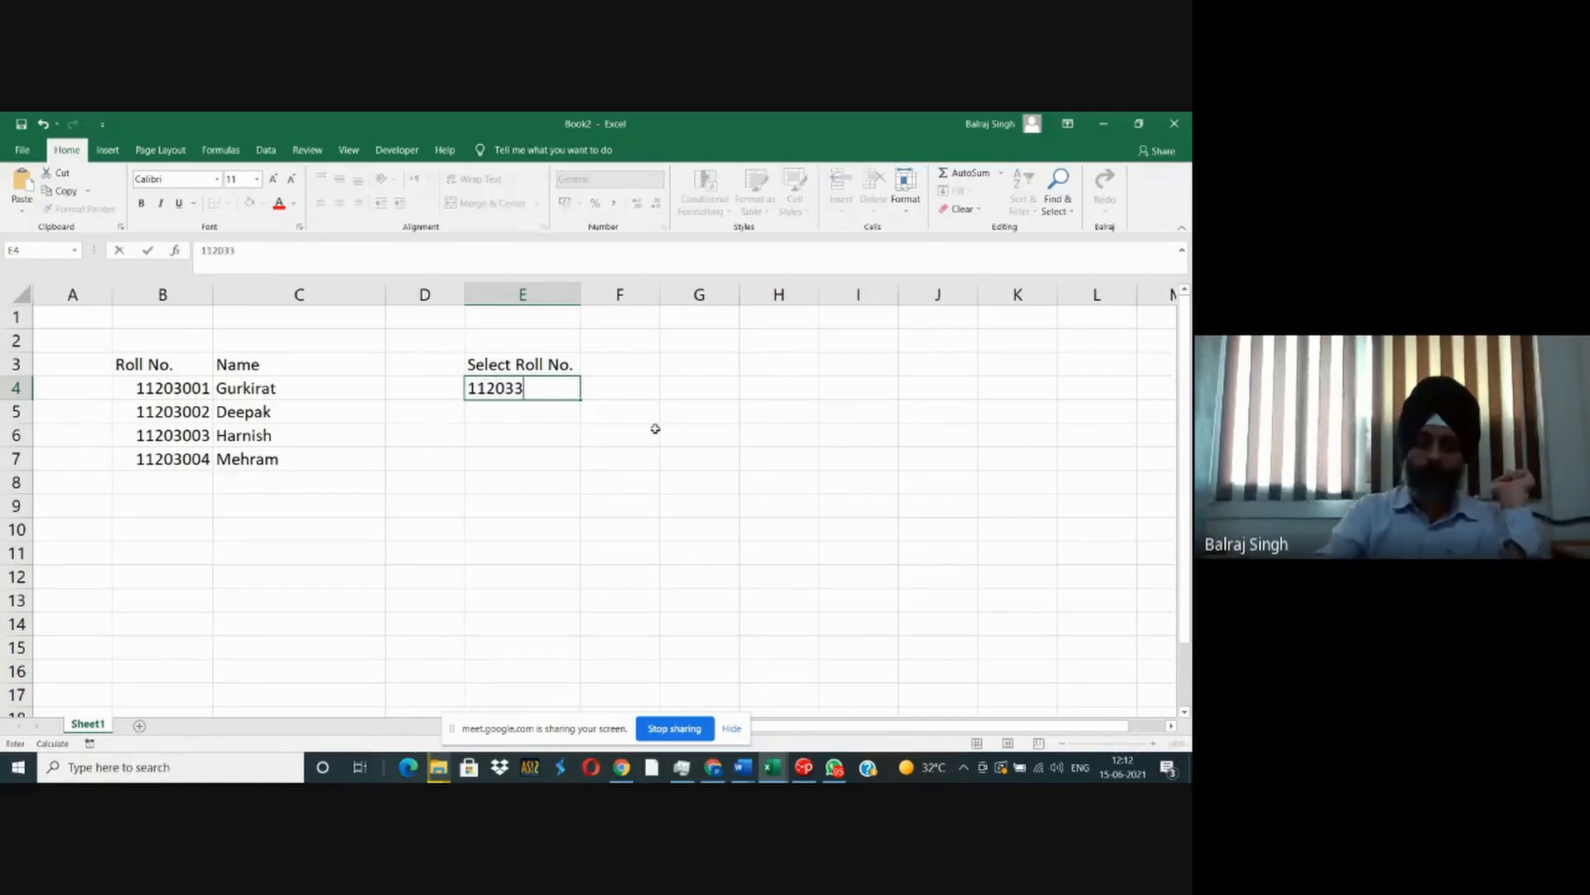
pyautogui.press('BackSpace')
pyautogui.write('001')
pyautogui.press('Return')
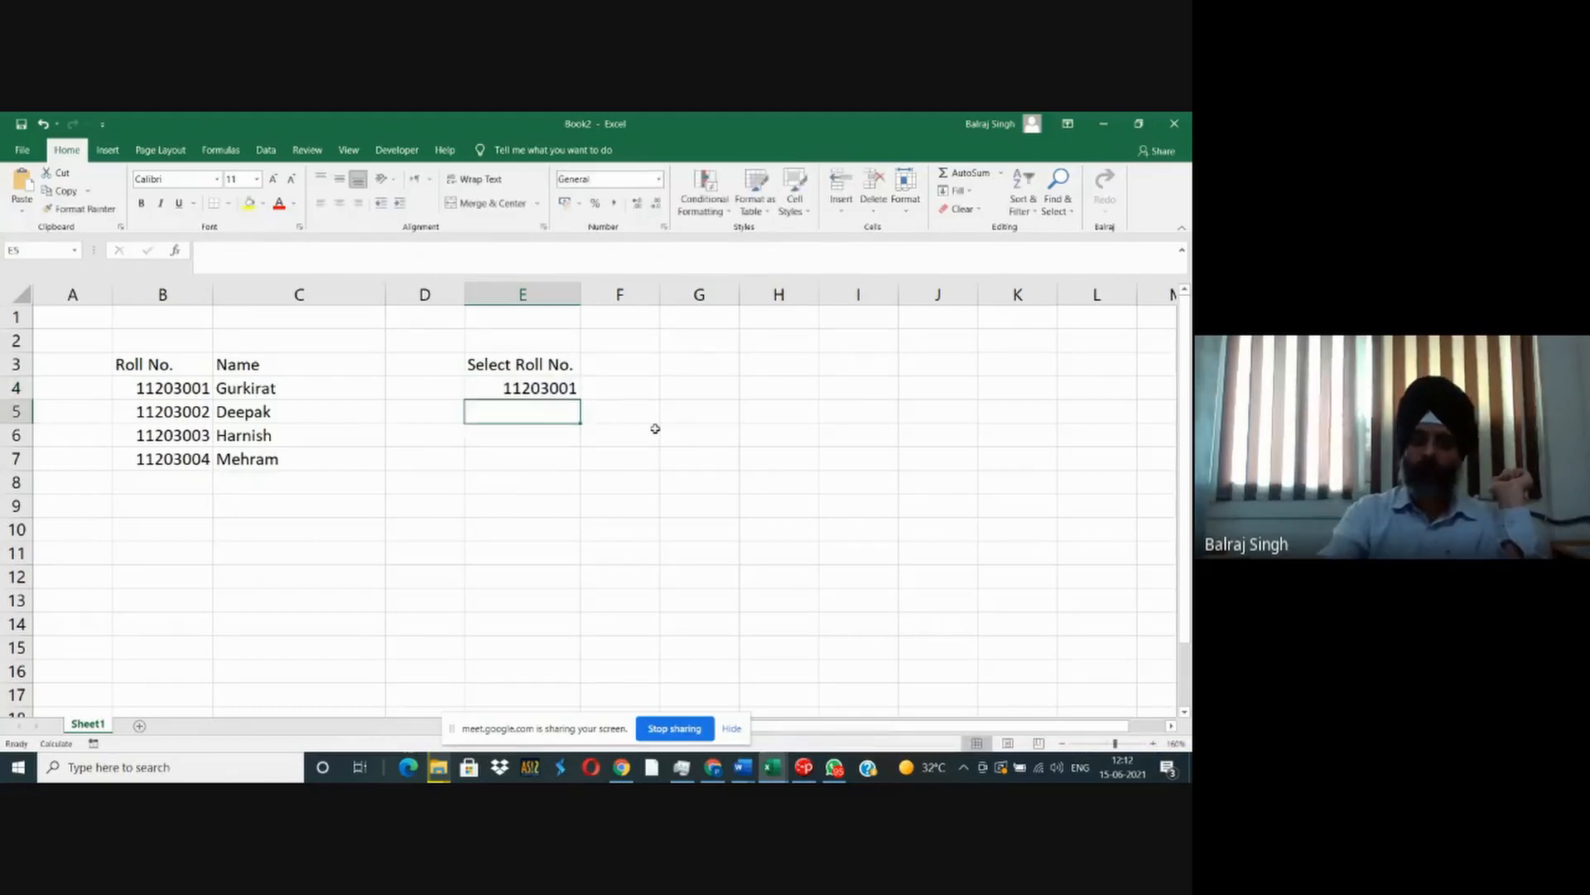
# - Enter the heading "Name" in F3 and widen column F
pyautogui.press('Up')
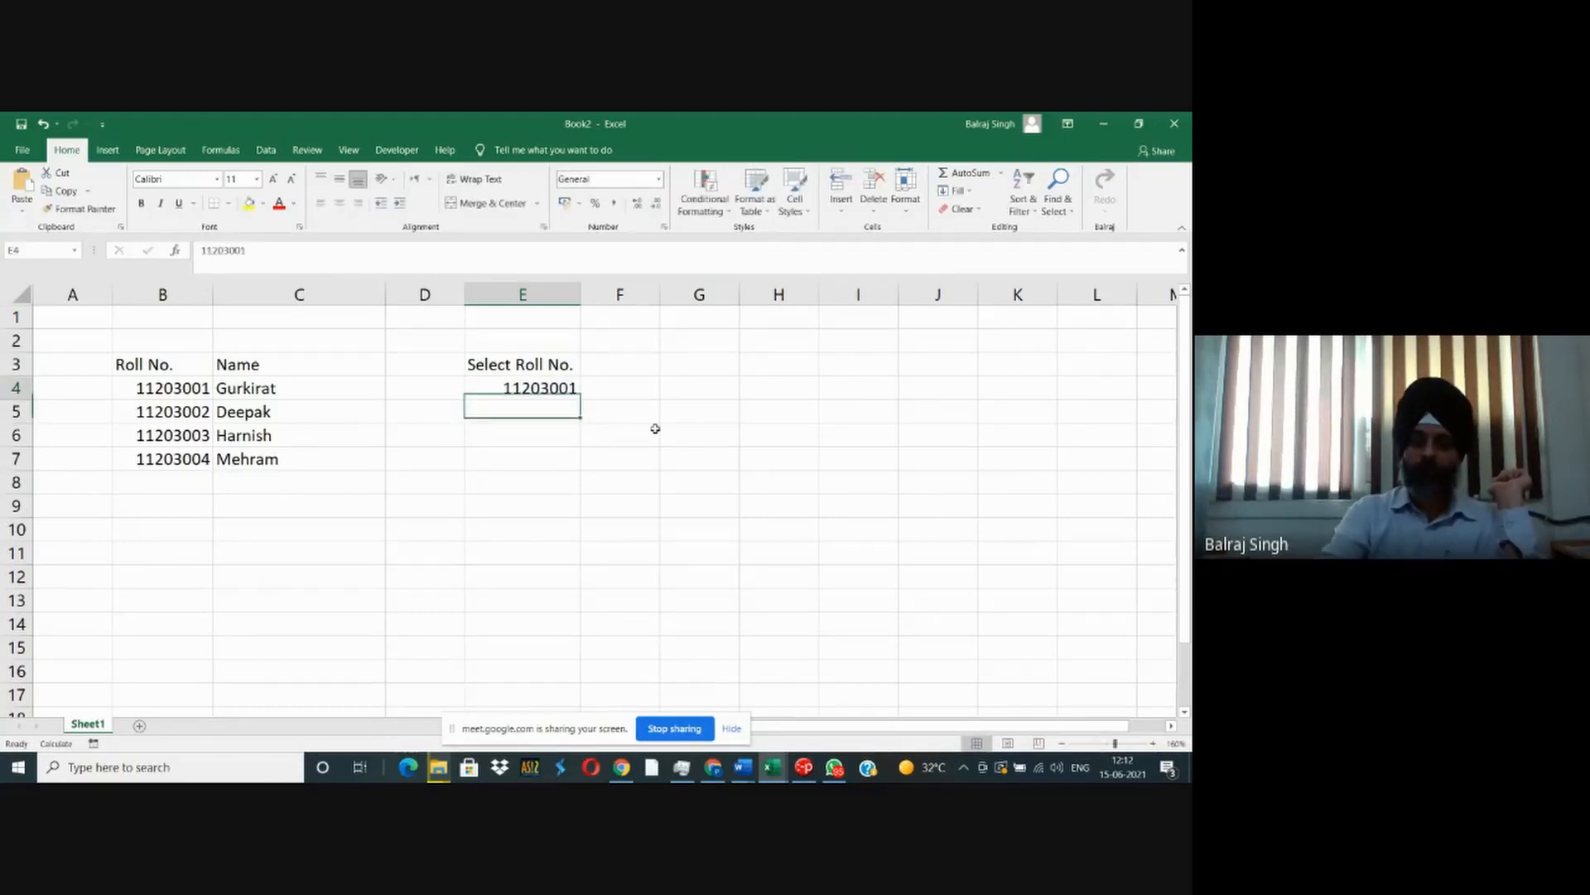
pyautogui.press('Right')
pyautogui.press('Up')
pyautogui.write('Name')
pyautogui.press('Return')
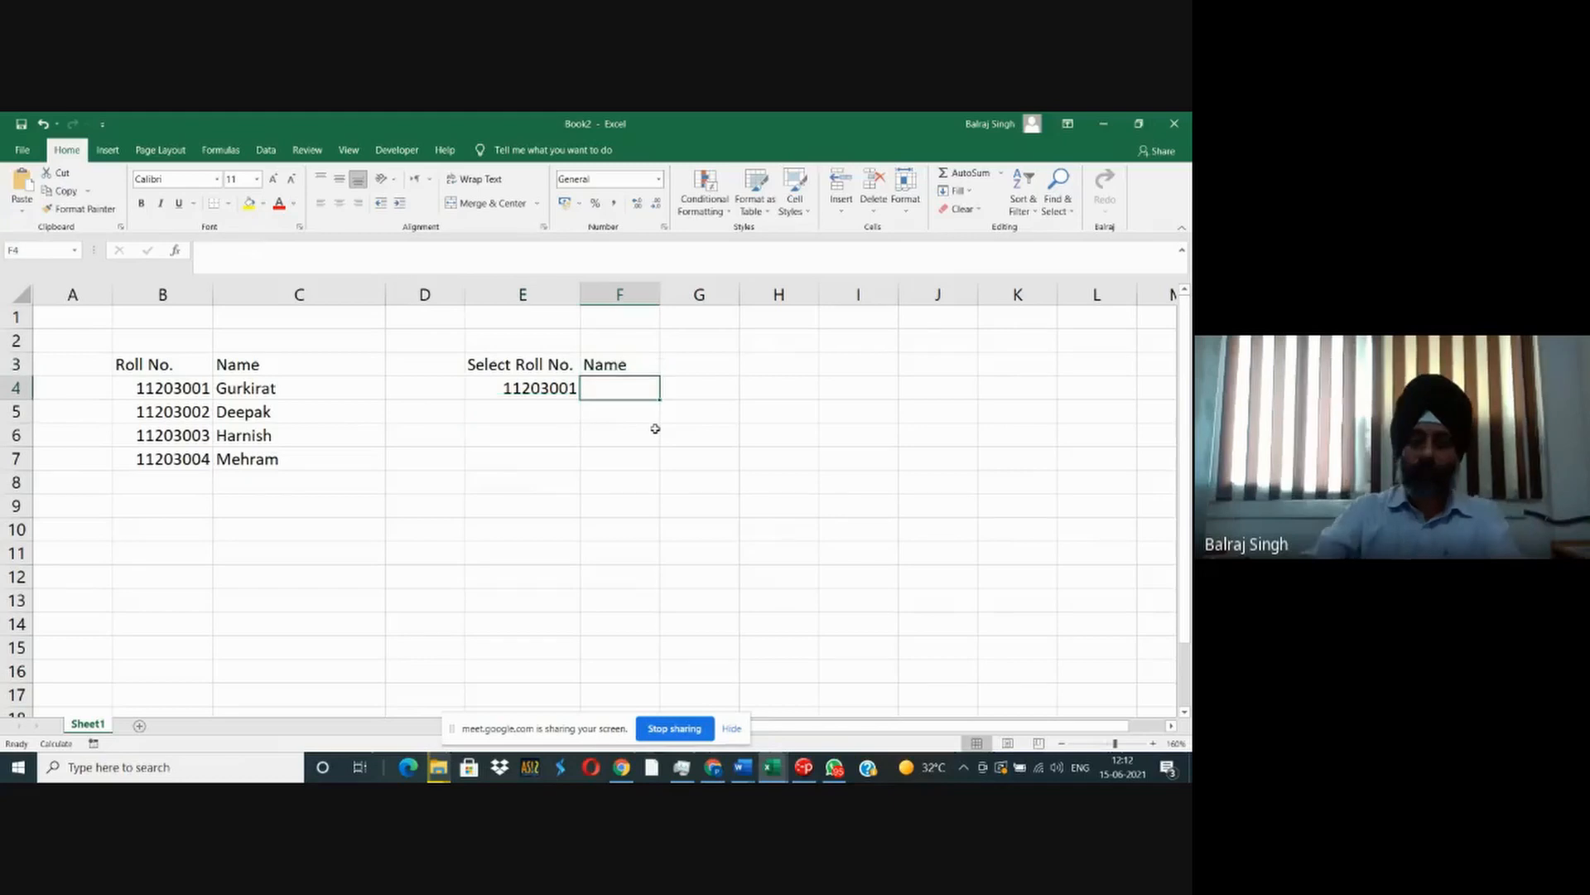
pyautogui.moveTo(661, 291); pyautogui.dragTo(760, 290)
# - Change the heading in F3 to "Matched Name"
pyautogui.click(637, 364)
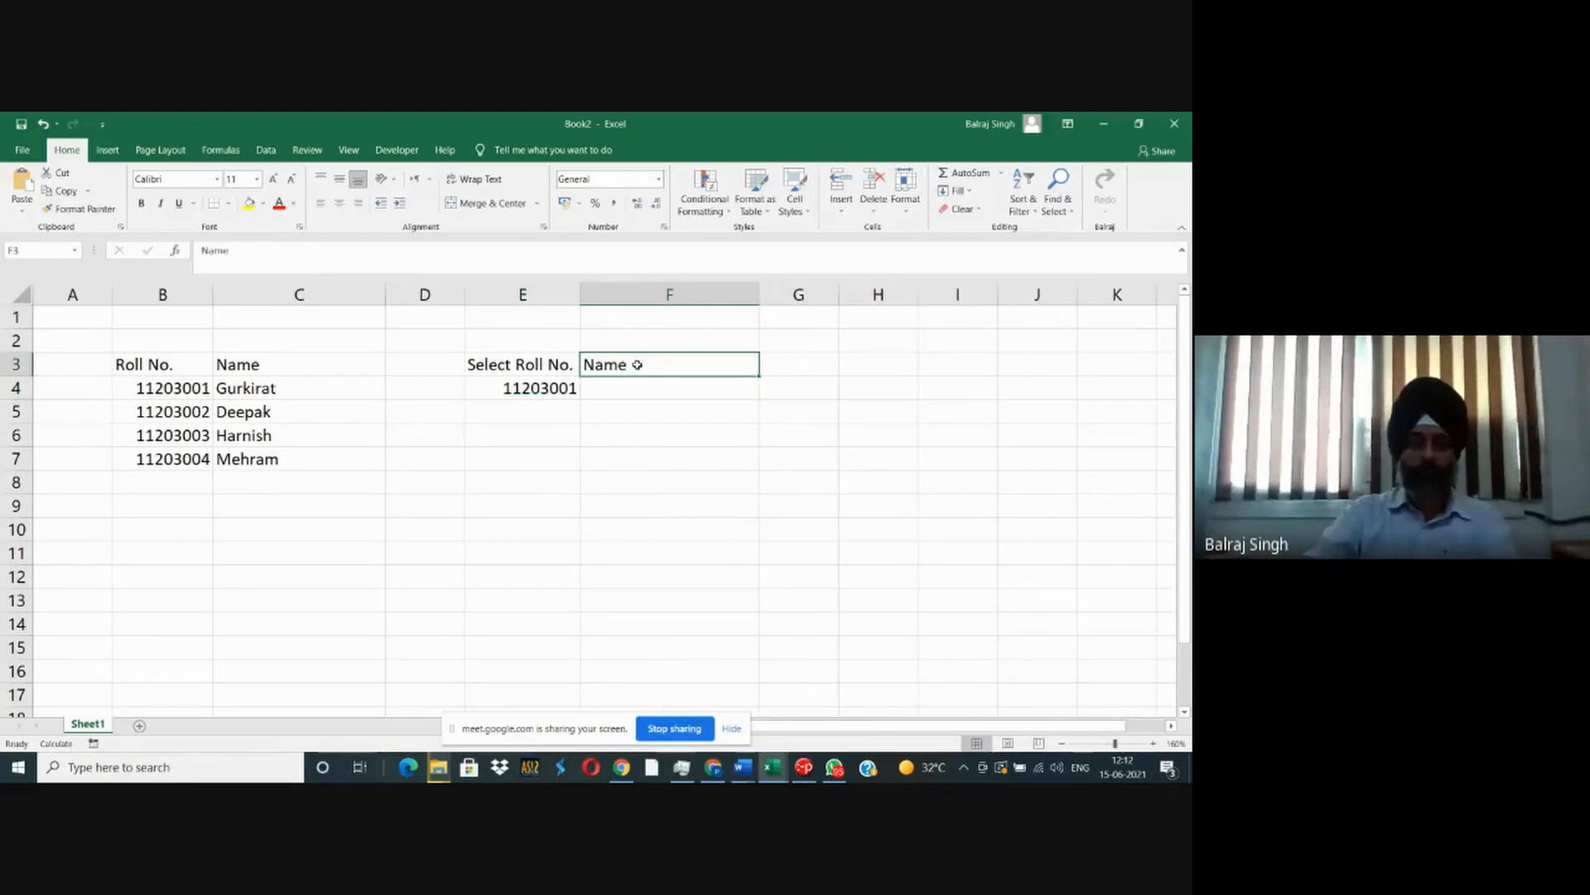
pyautogui.doubleClick(637, 364)
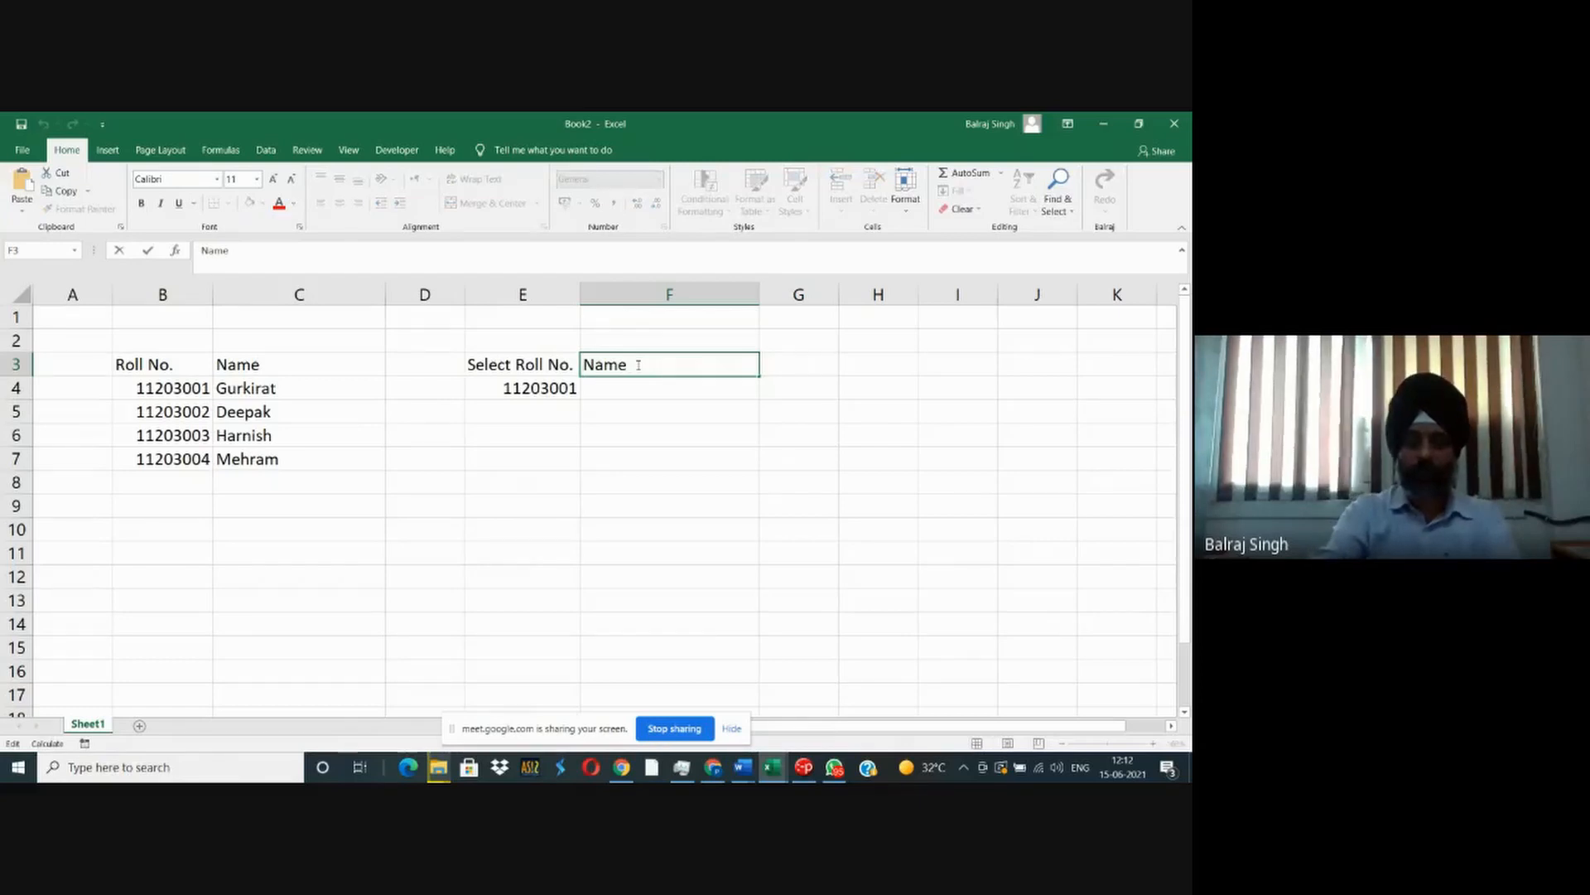
pyautogui.write('Matched')
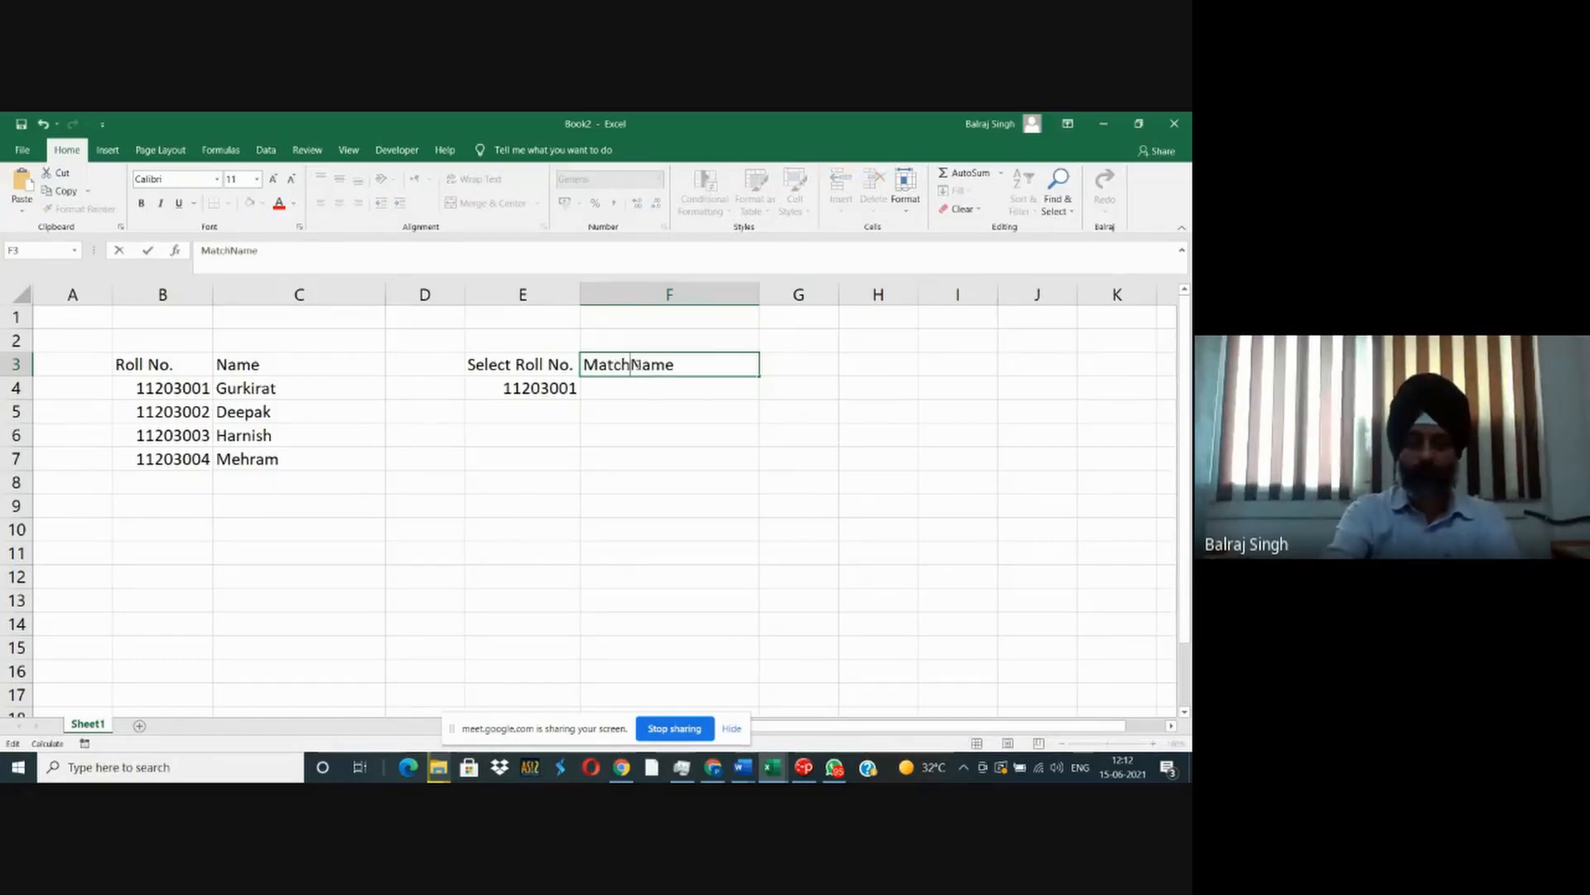
pyautogui.press('Return')
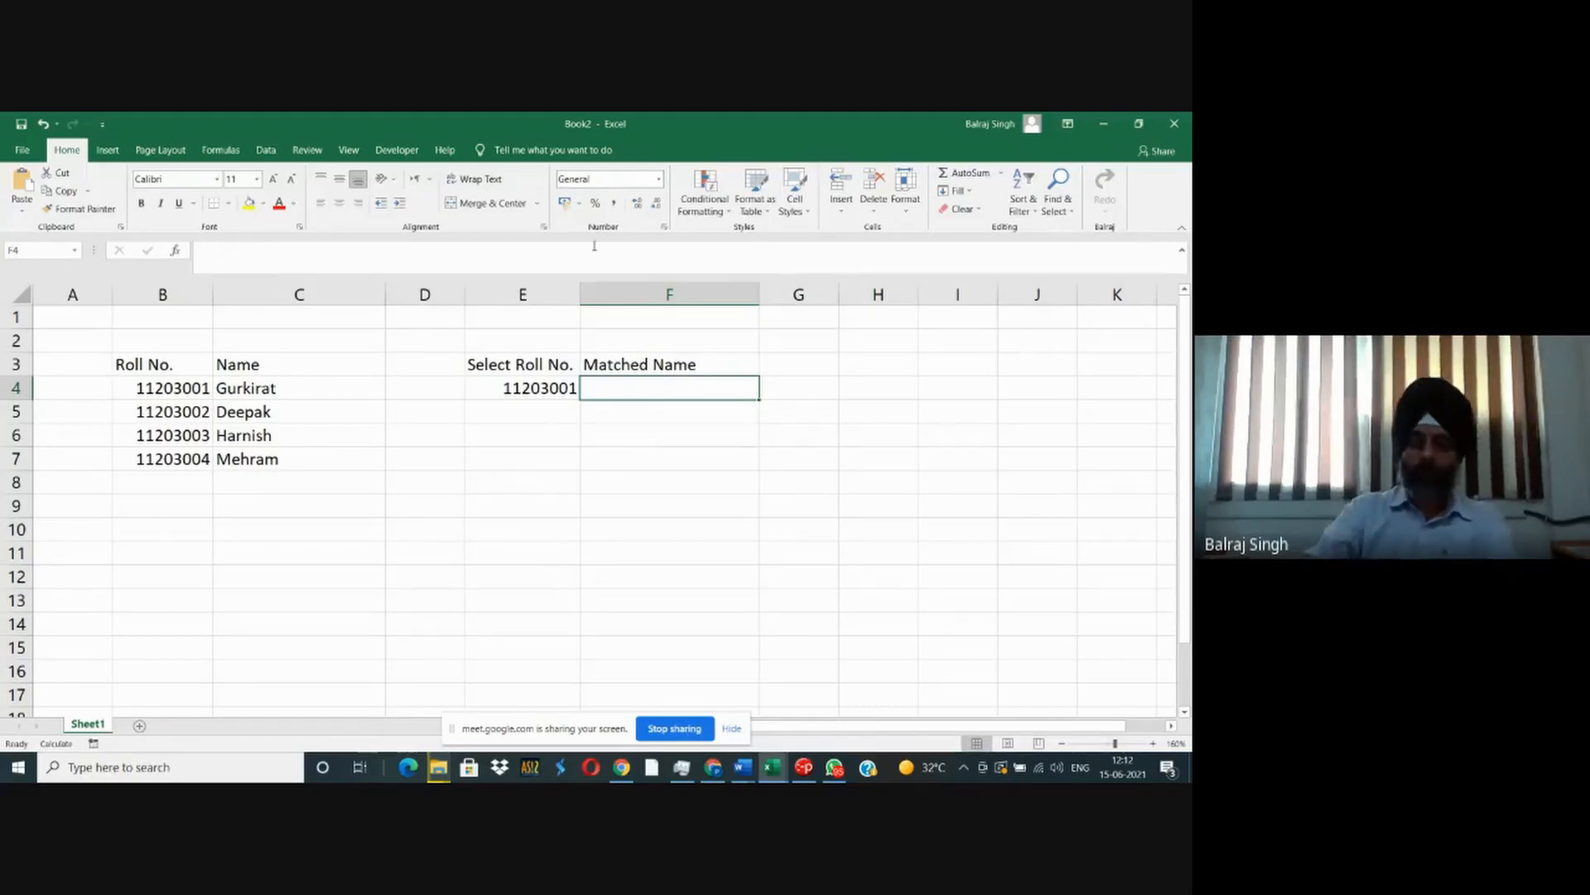
# - Insert a blank column before the Matched Name column and dismiss the message notification
pyautogui.rightClick(669, 296)
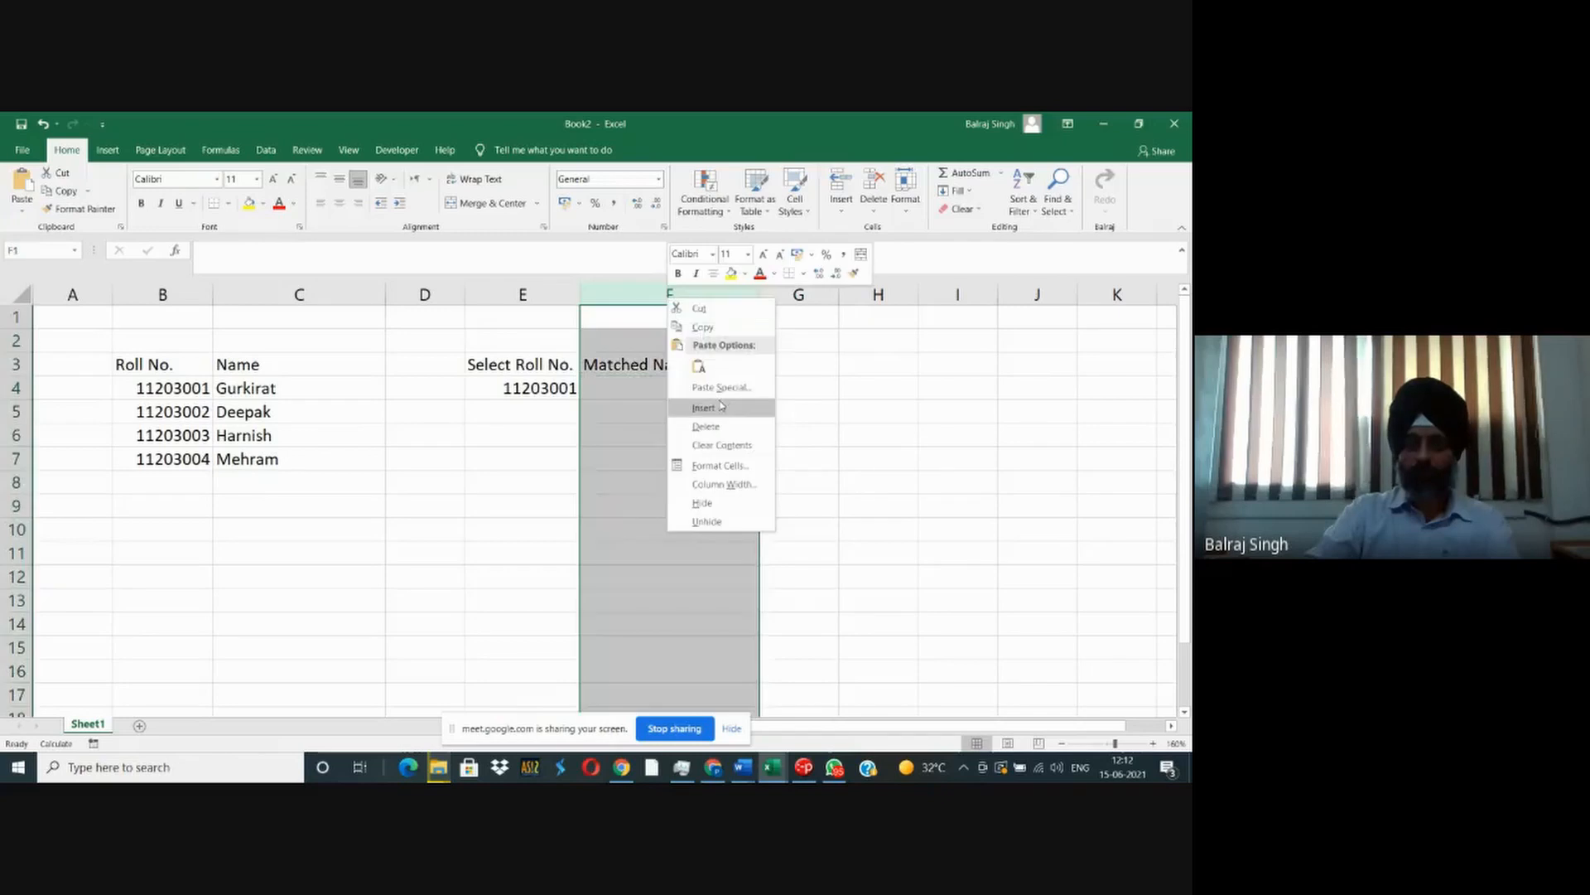
pyautogui.click(719, 407)
pyautogui.click(644, 358)
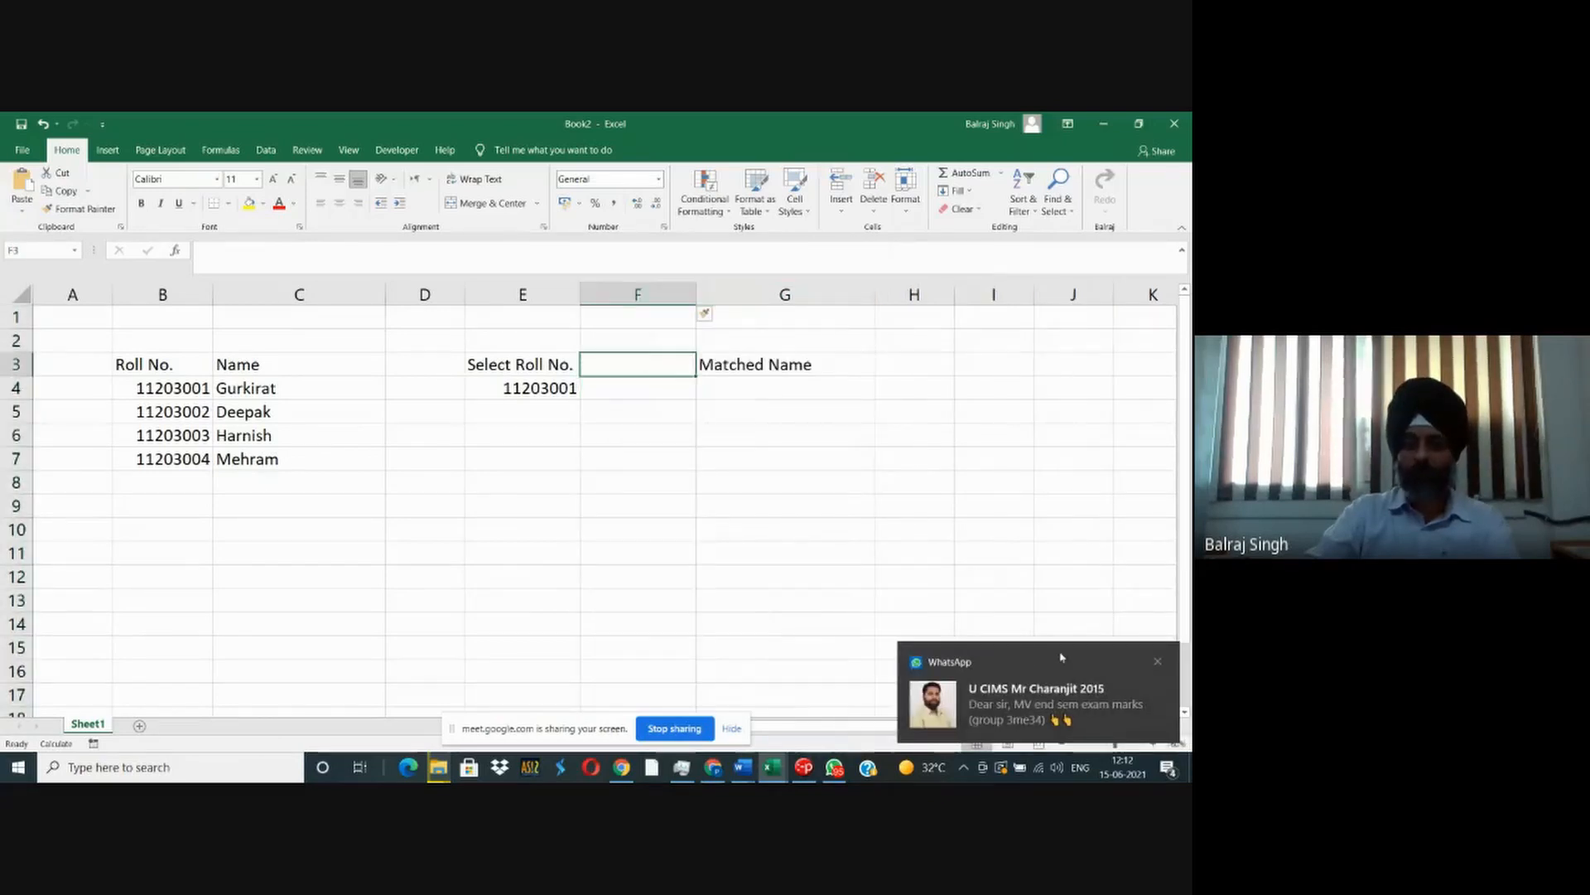
pyautogui.click(1158, 662)
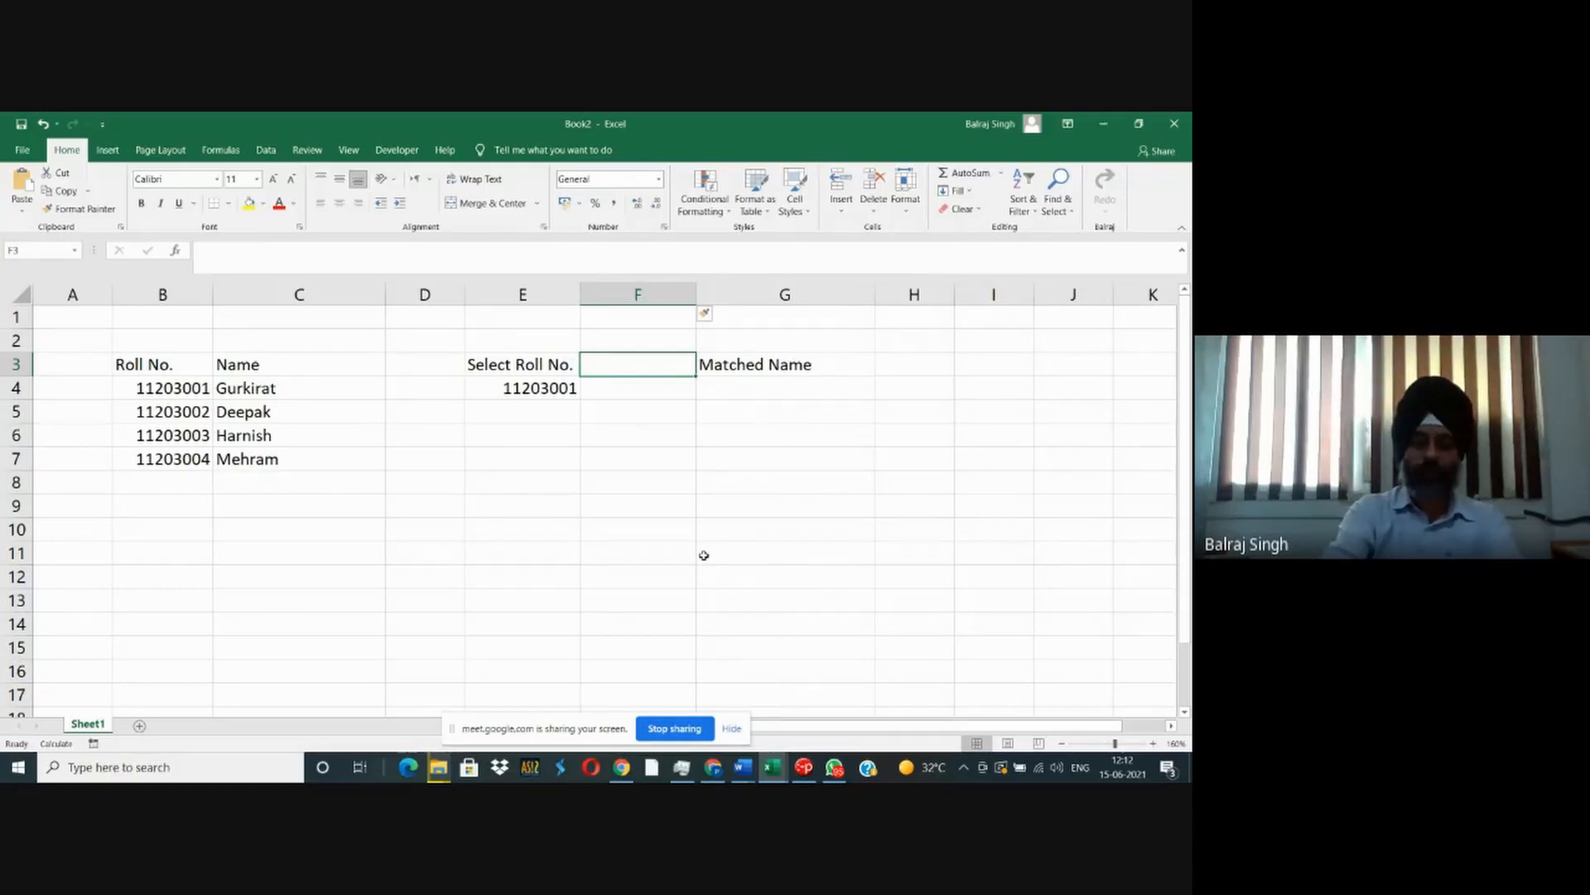
# - Enter the heading "Matched Location" in F3 and fit column F to it
pyautogui.write('Matched')
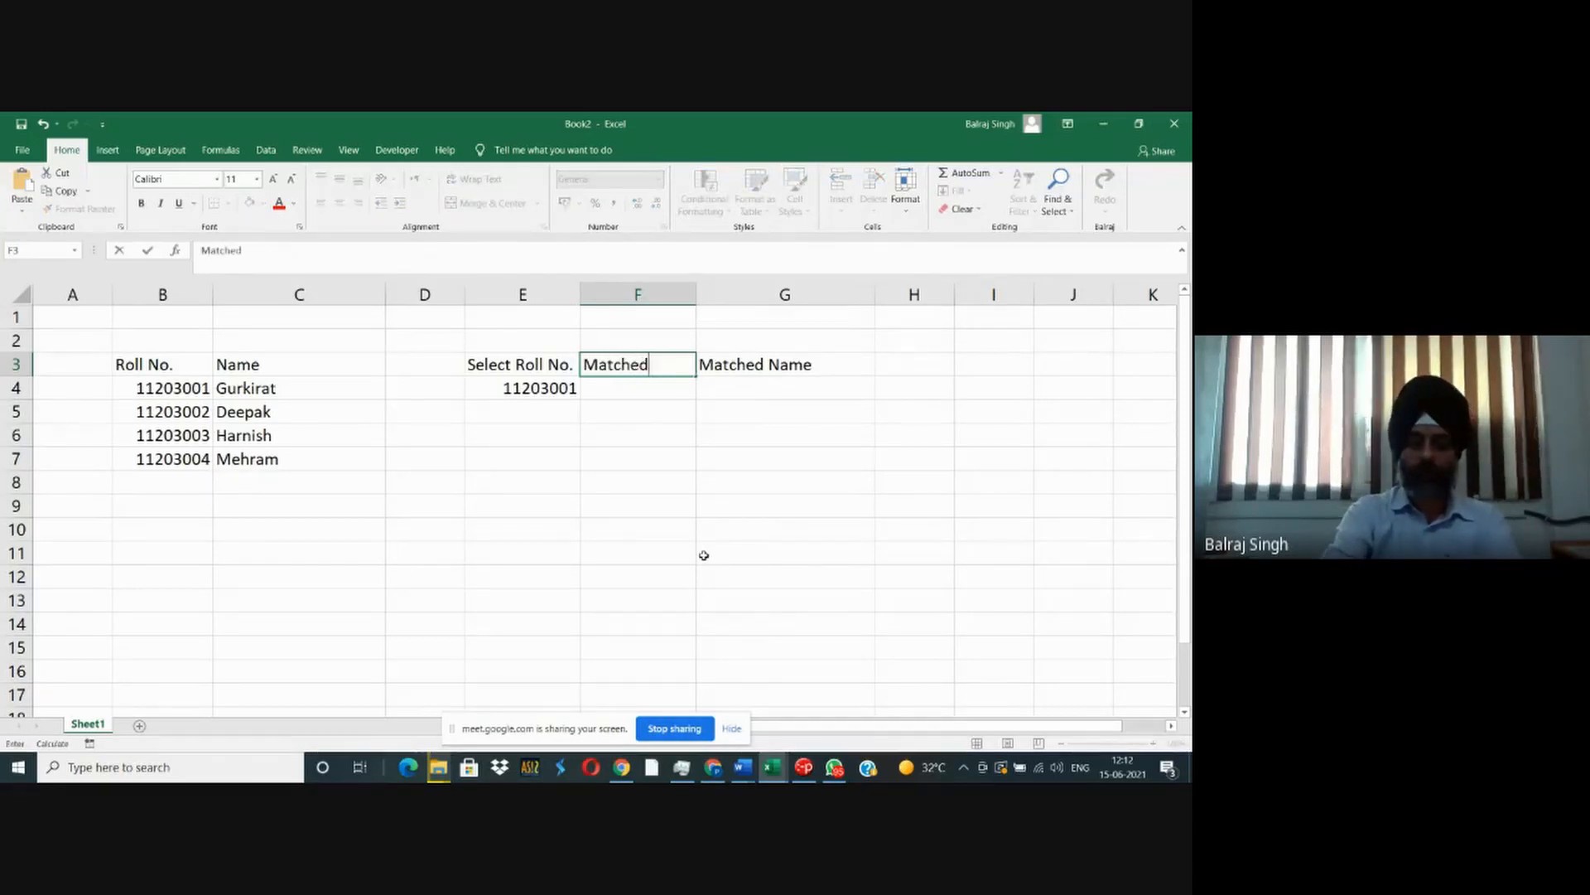
pyautogui.write(' Location')
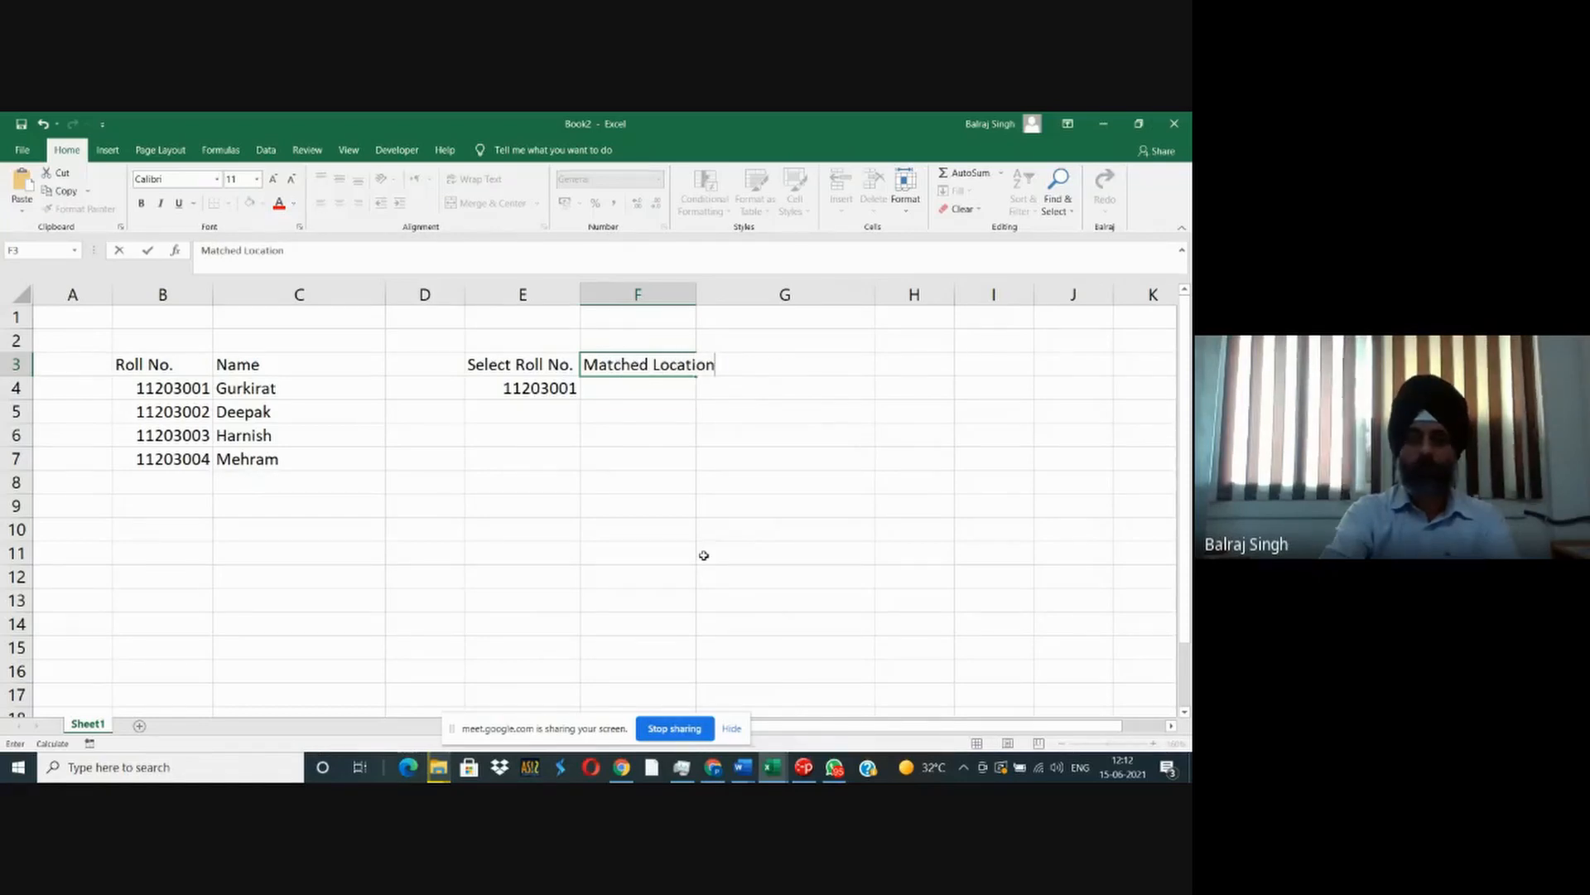
pyautogui.press('Return')
pyautogui.doubleClick(698, 301)
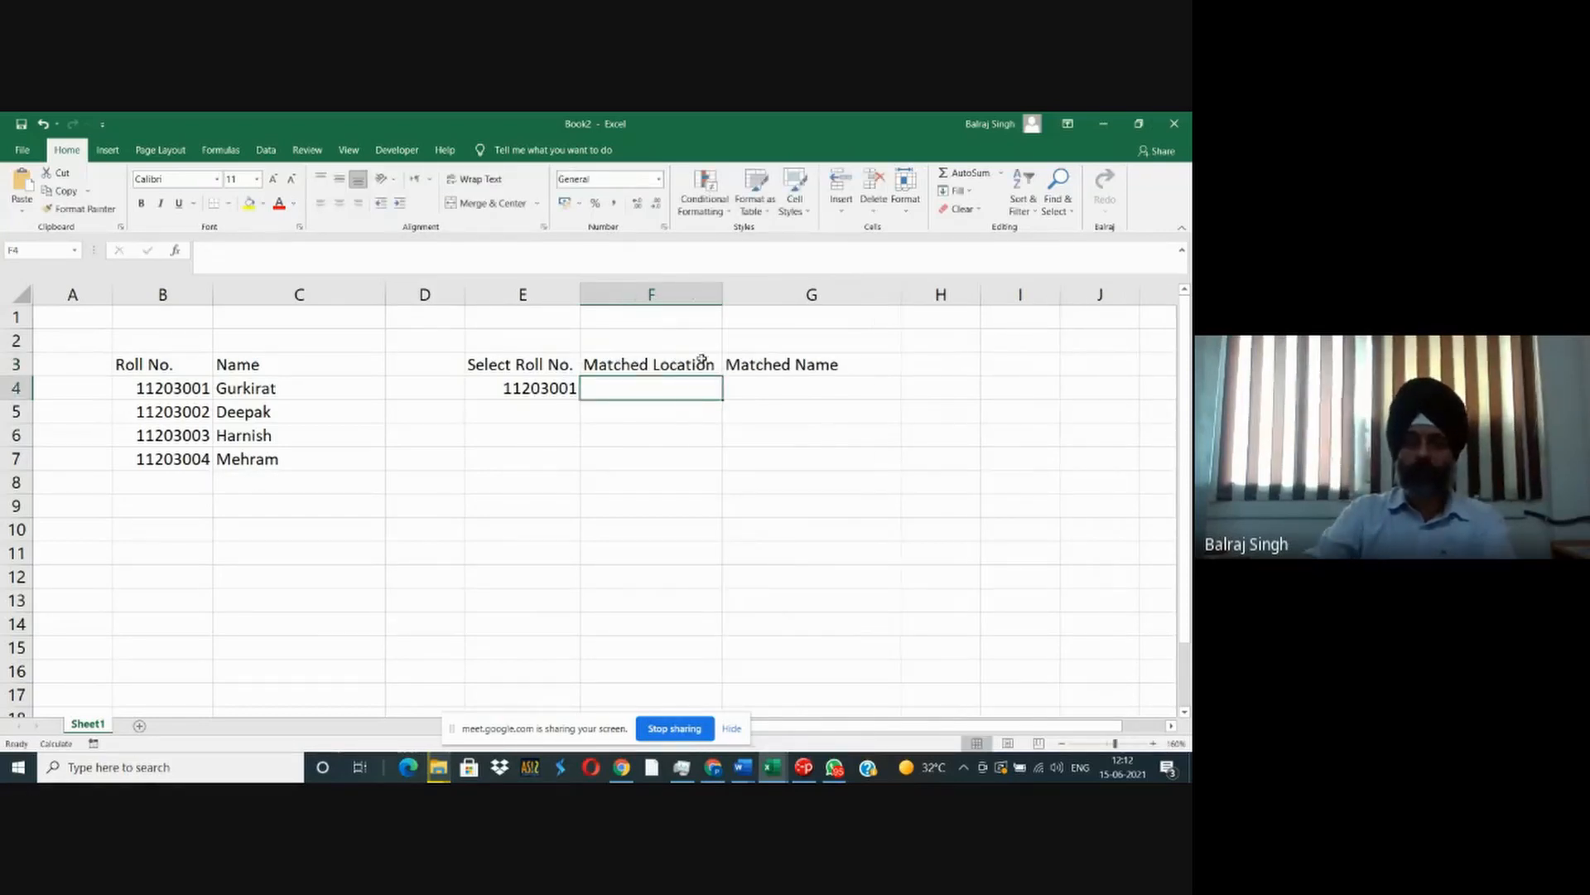
# - Enter the formula =MATCH(E4,$B$4:$B$10) in F4 to find the selected roll number's position in the list
pyautogui.write('=')
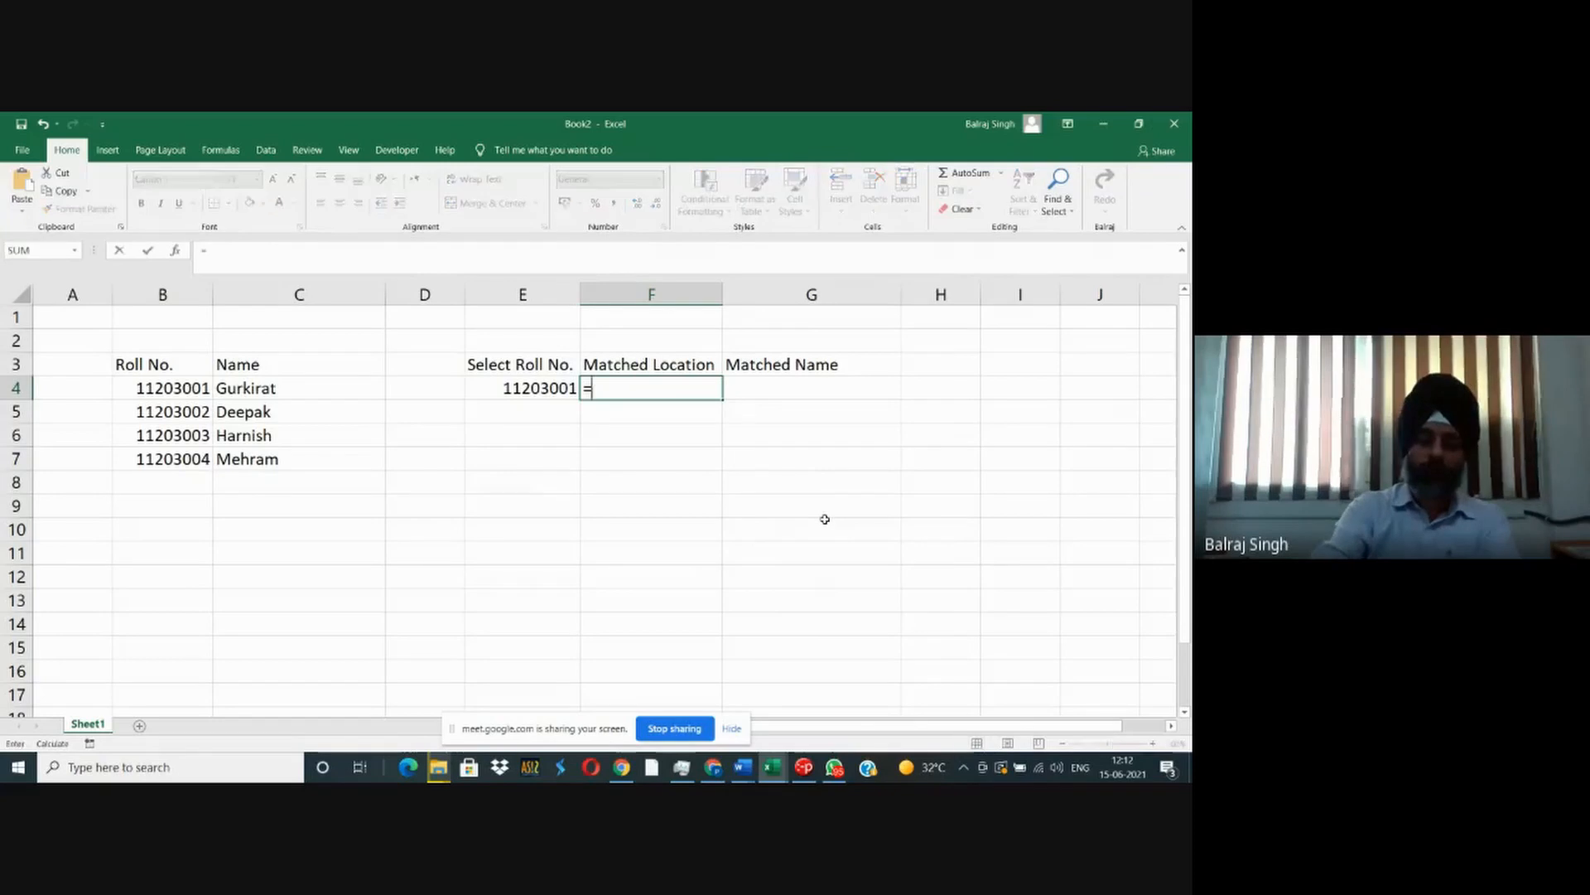
pyautogui.write('match(')
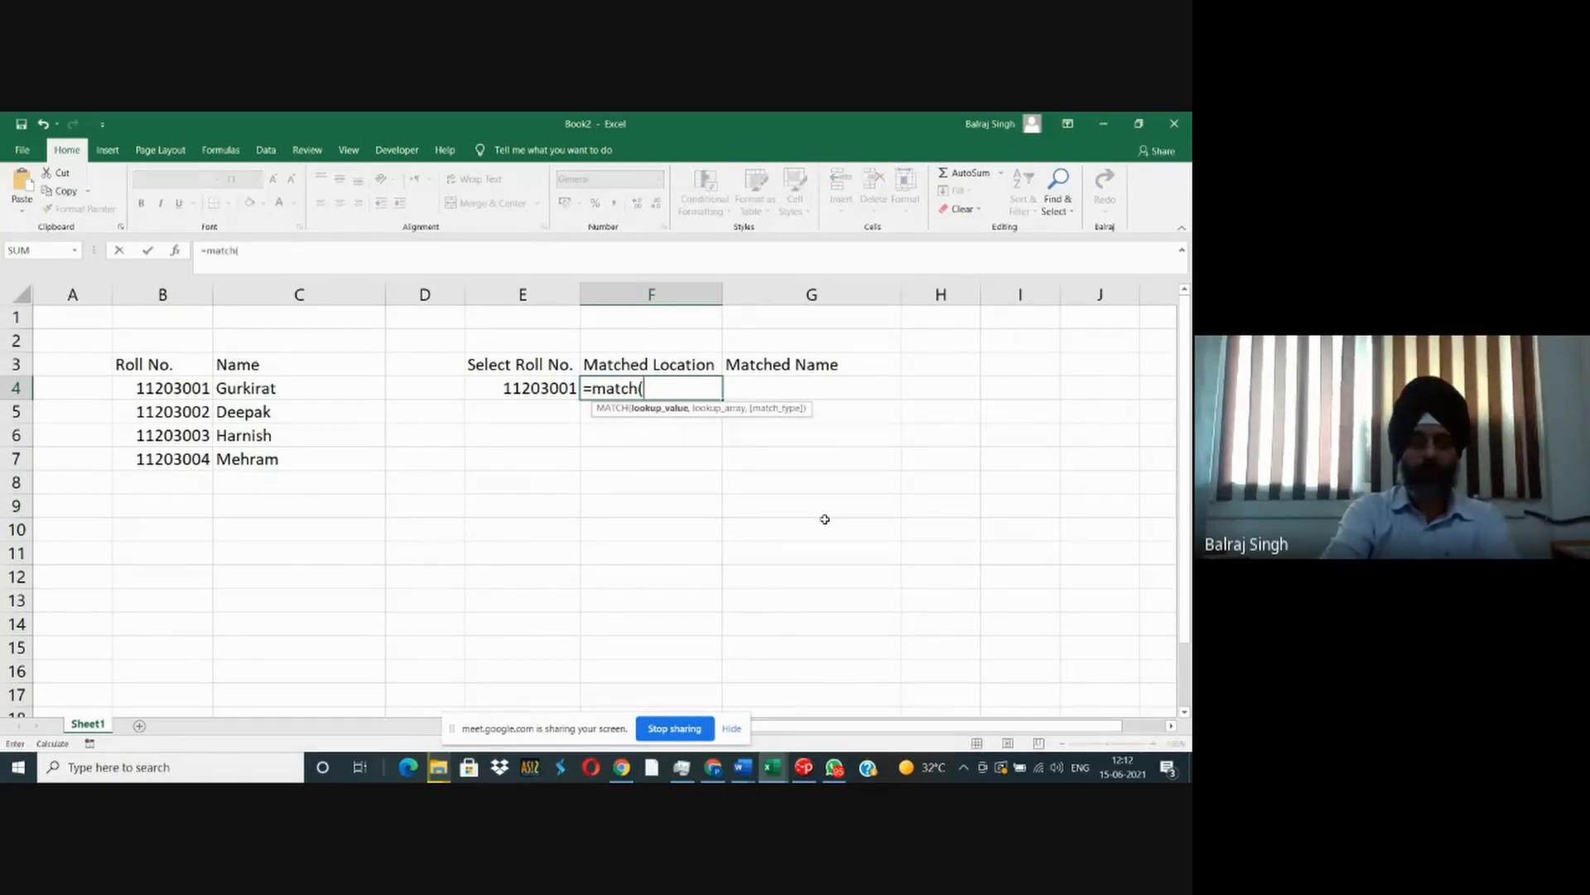
pyautogui.write('e')
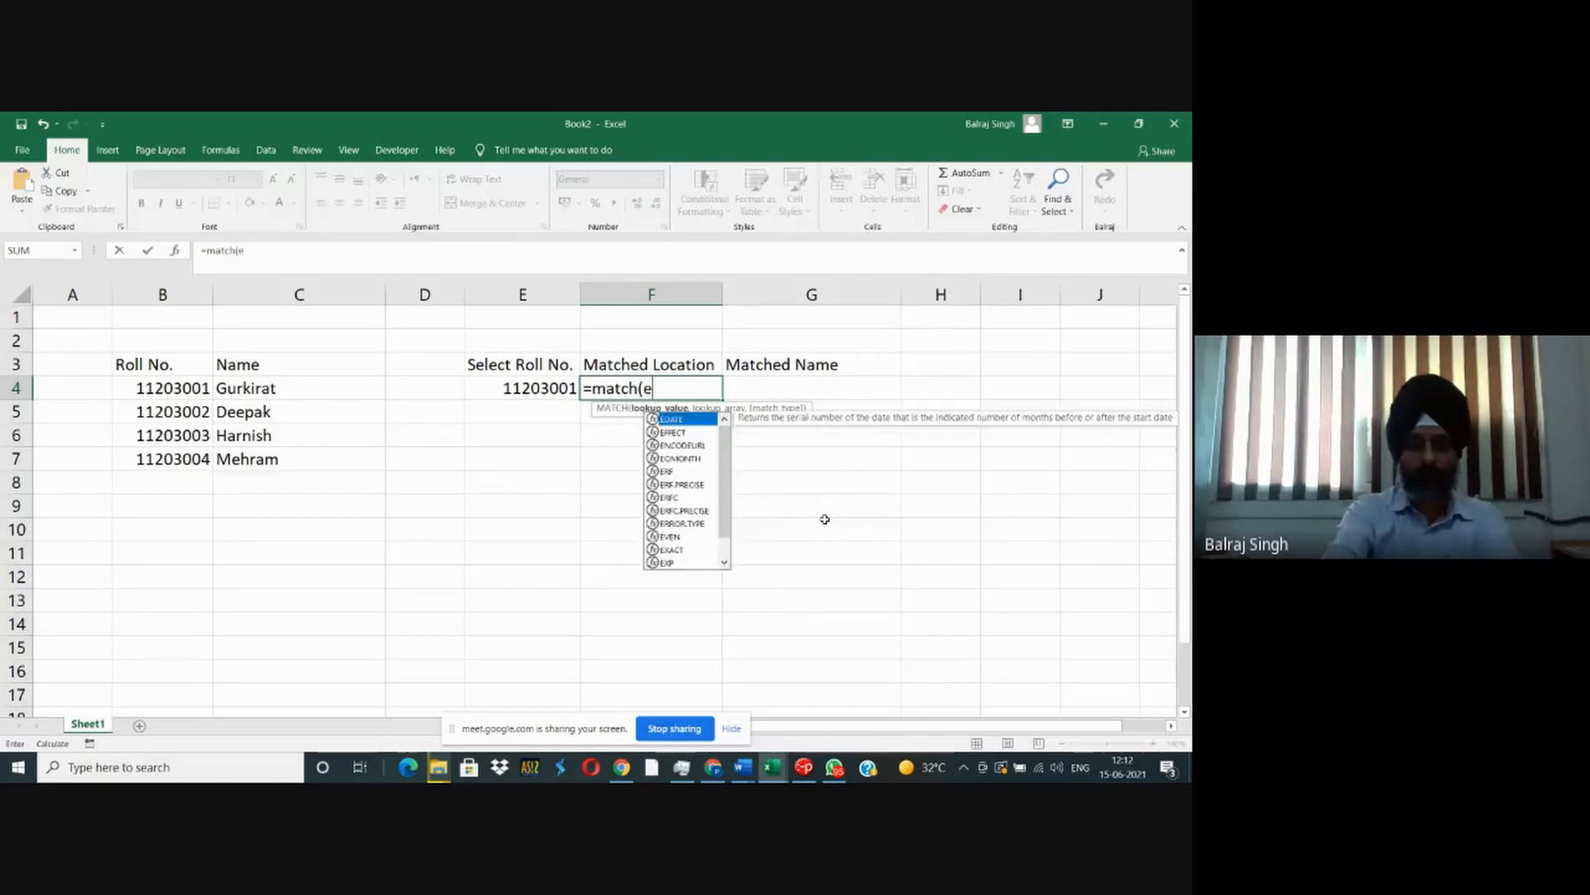
pyautogui.write('4,$b')
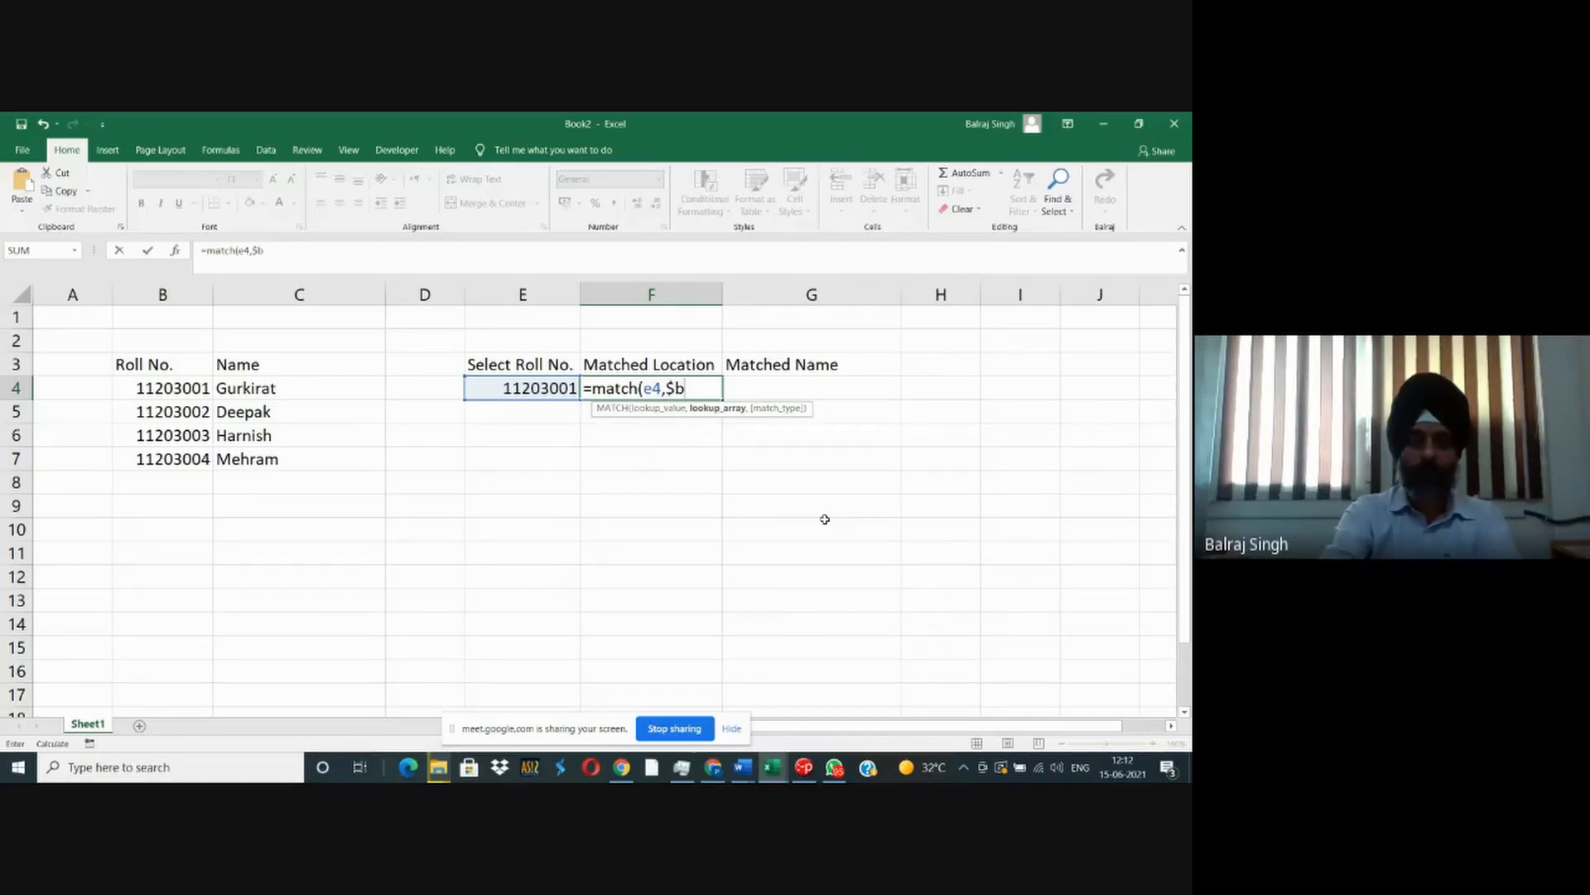
pyautogui.write('$4:')
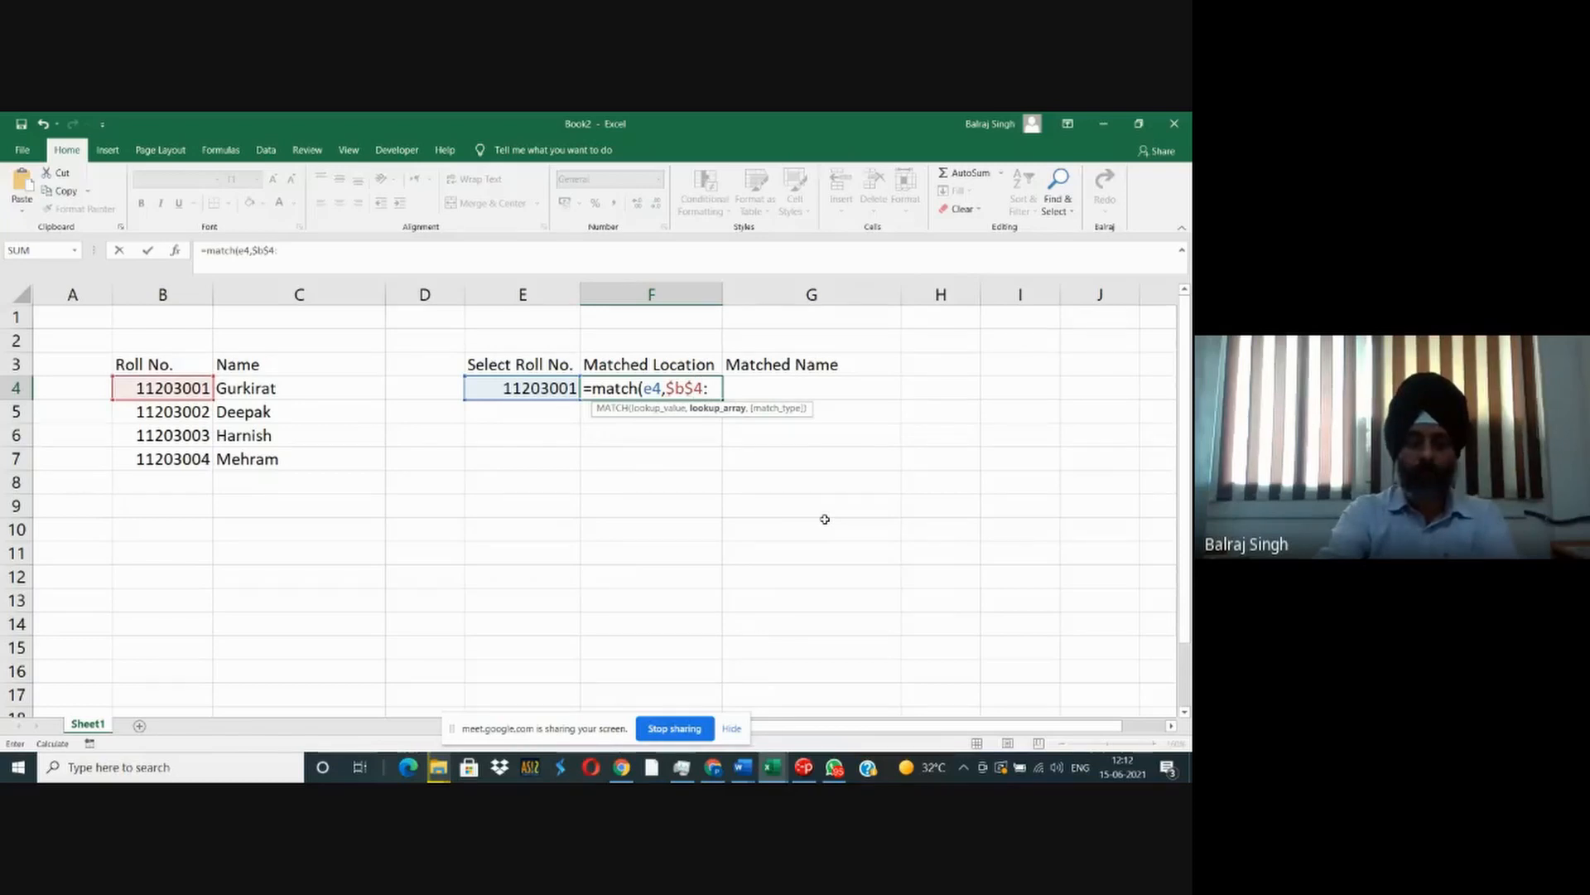
pyautogui.write('$b$')
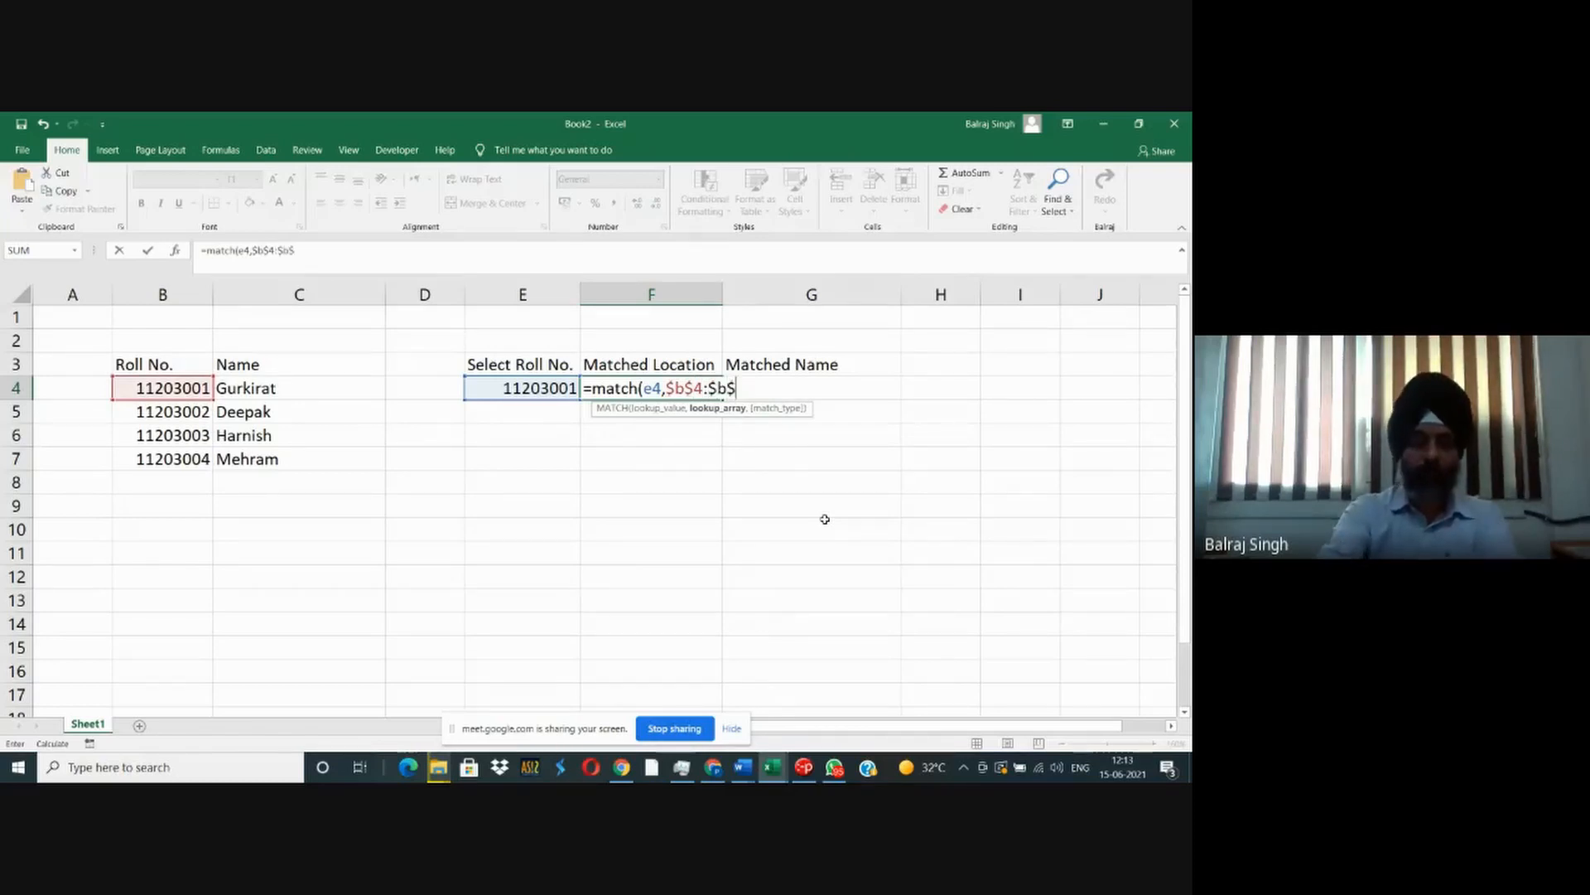
pyautogui.write('7')
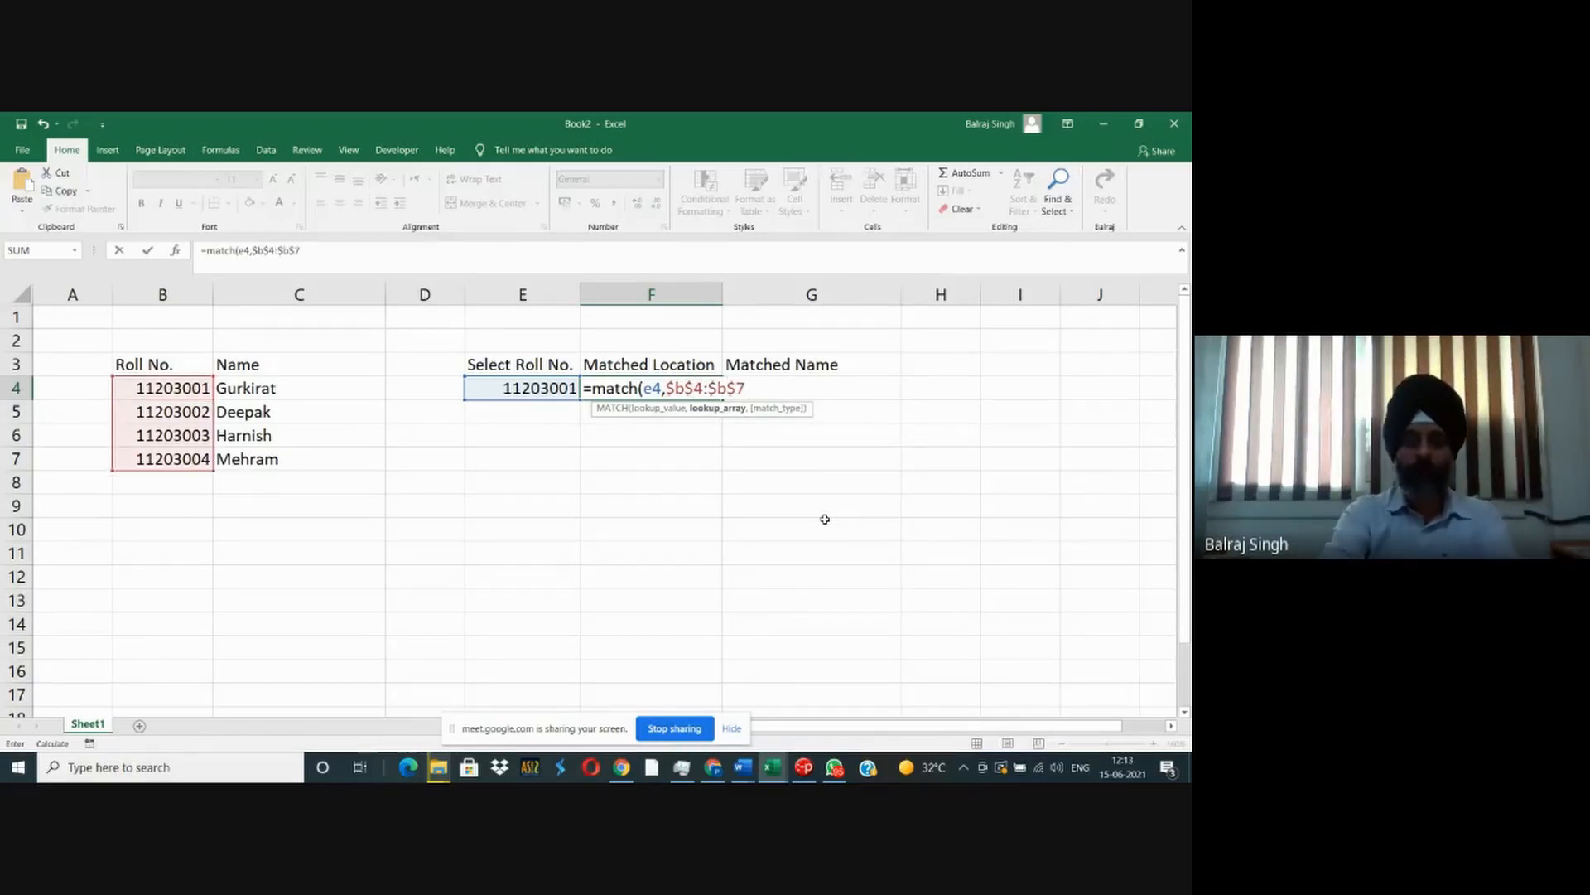
pyautogui.press('BackSpace')
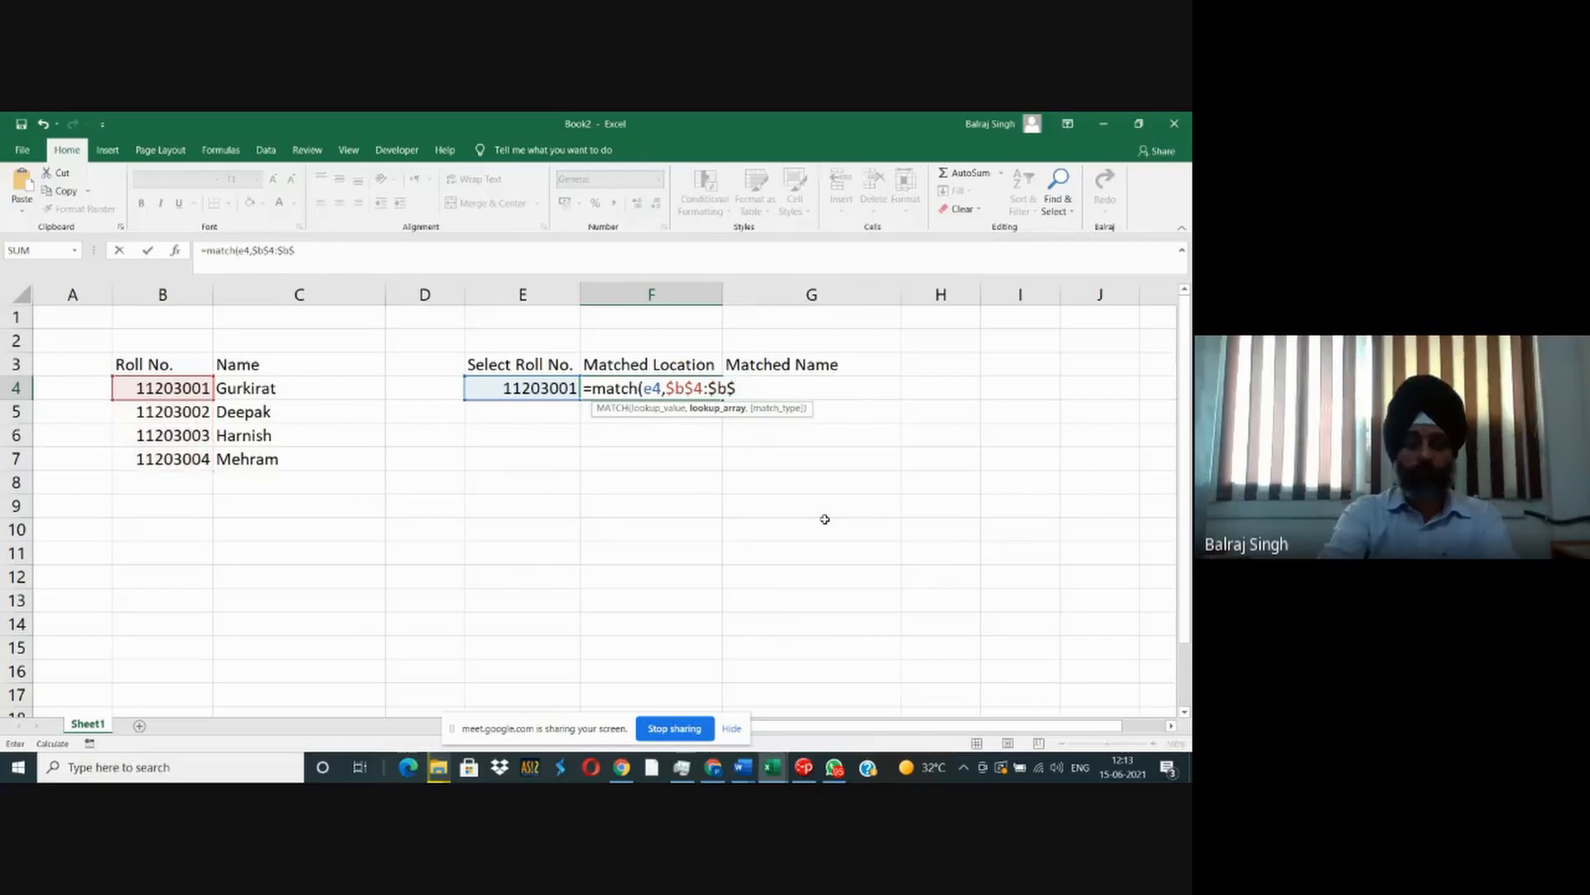
pyautogui.write('10')
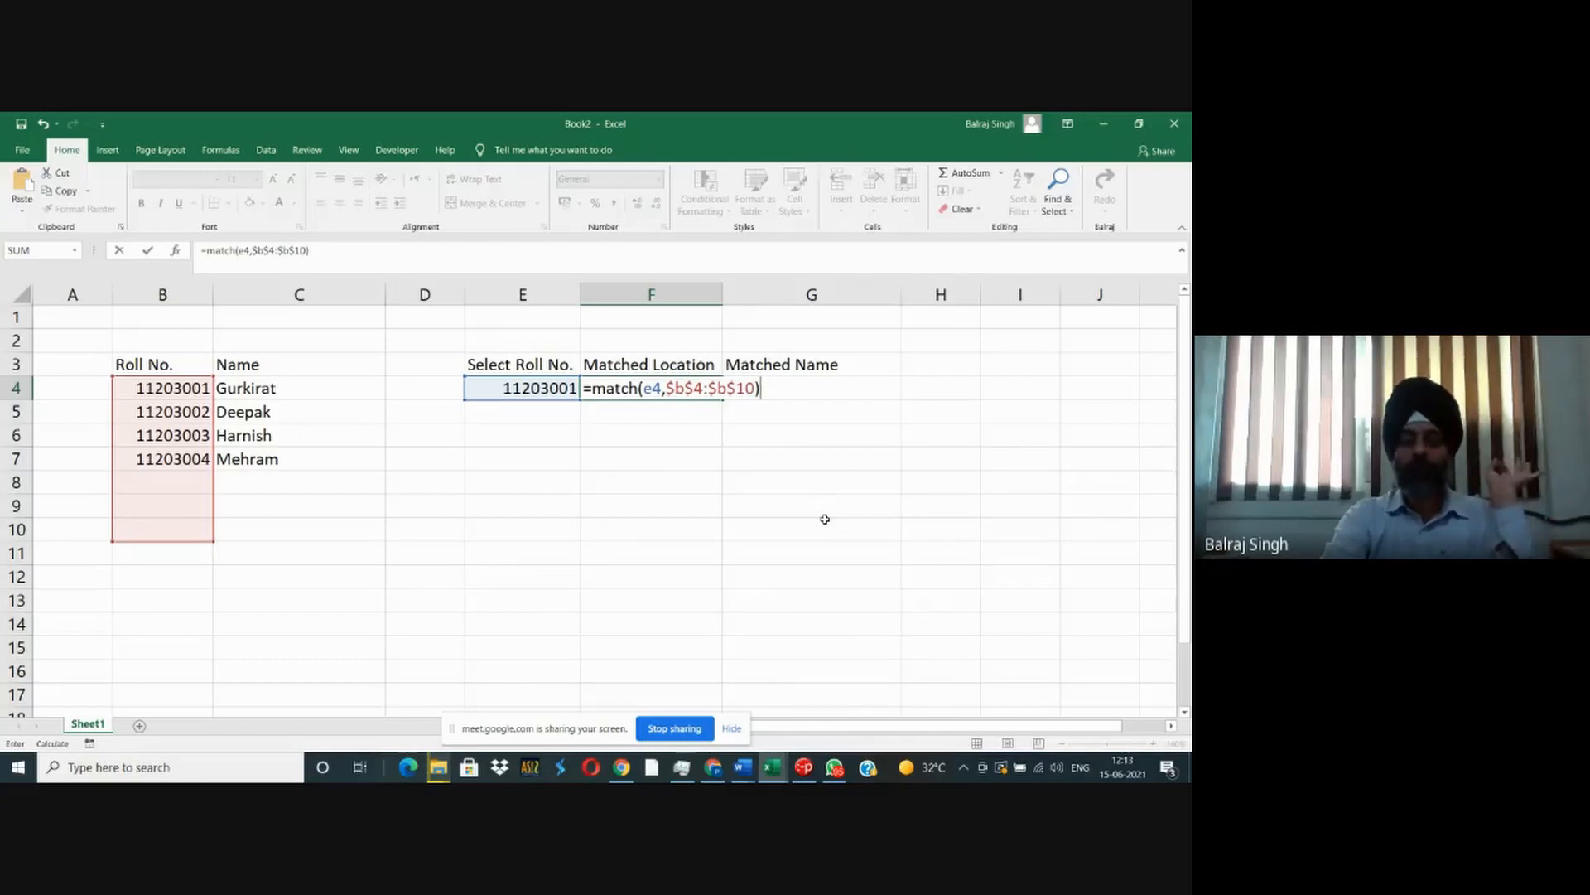
pyautogui.press('Return')
pyautogui.press('Up')
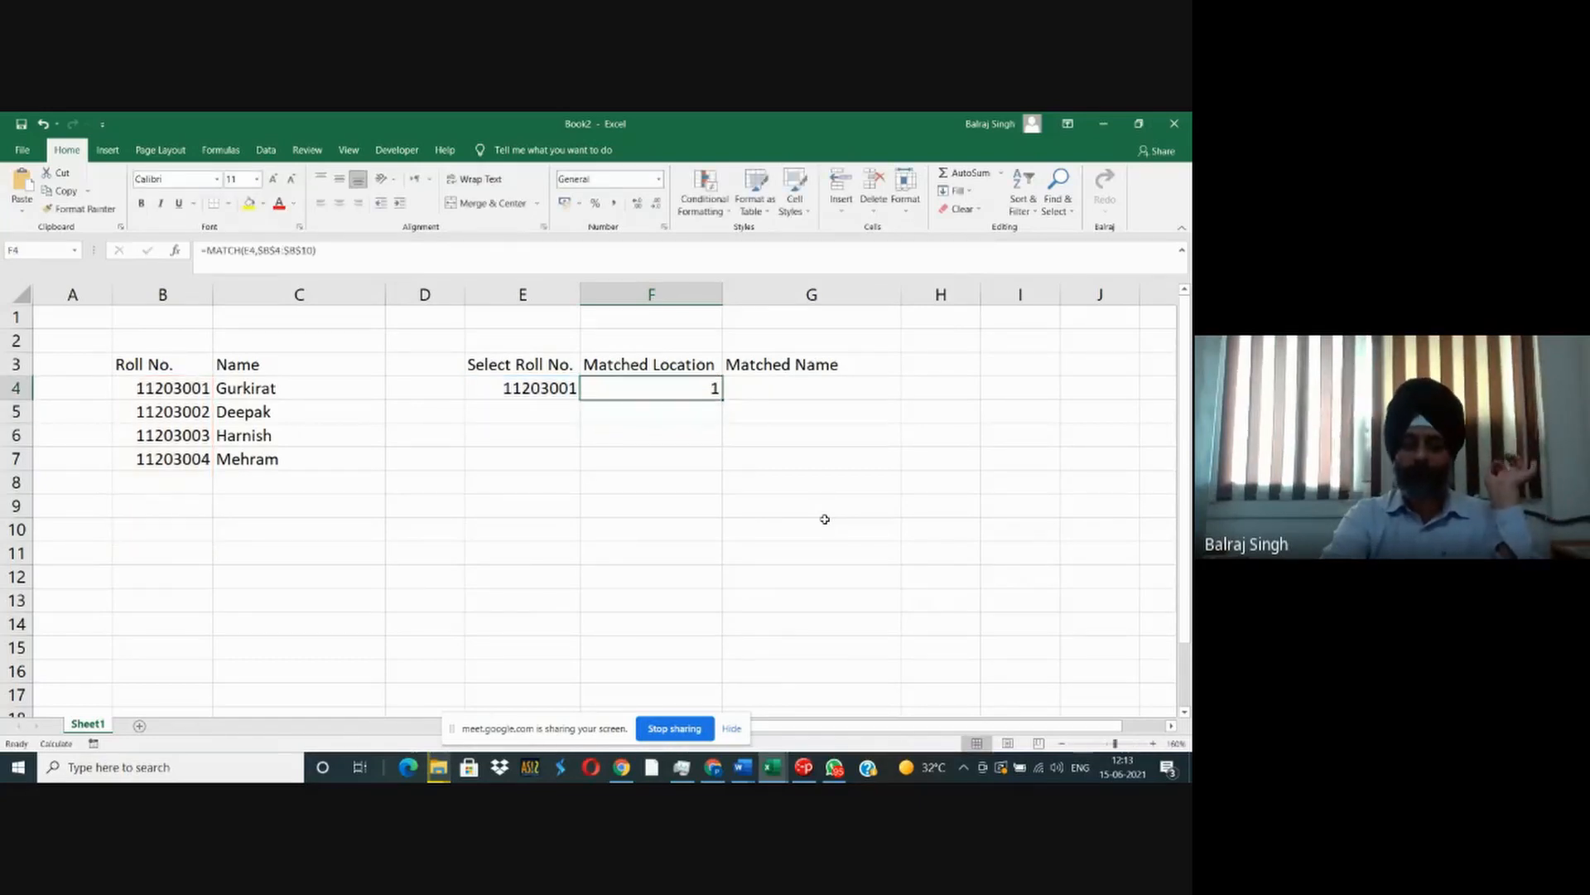
pyautogui.press('F2')
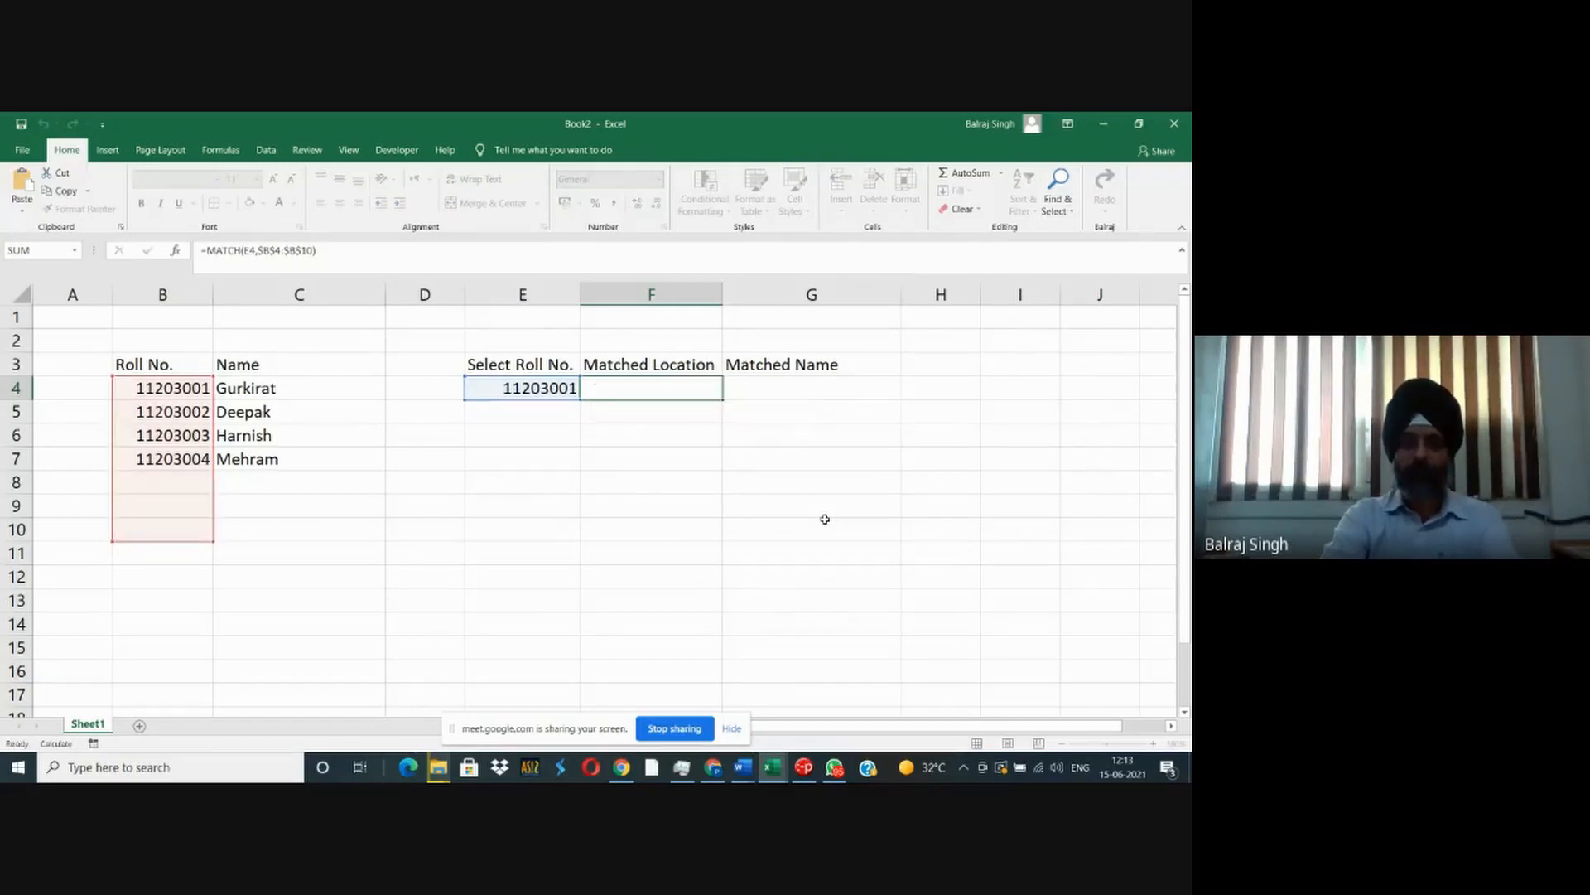
pyautogui.press('Escape')
# - Change the selected roll number in E4 to the third student's roll number
pyautogui.press('Left')
pyautogui.press('F2')
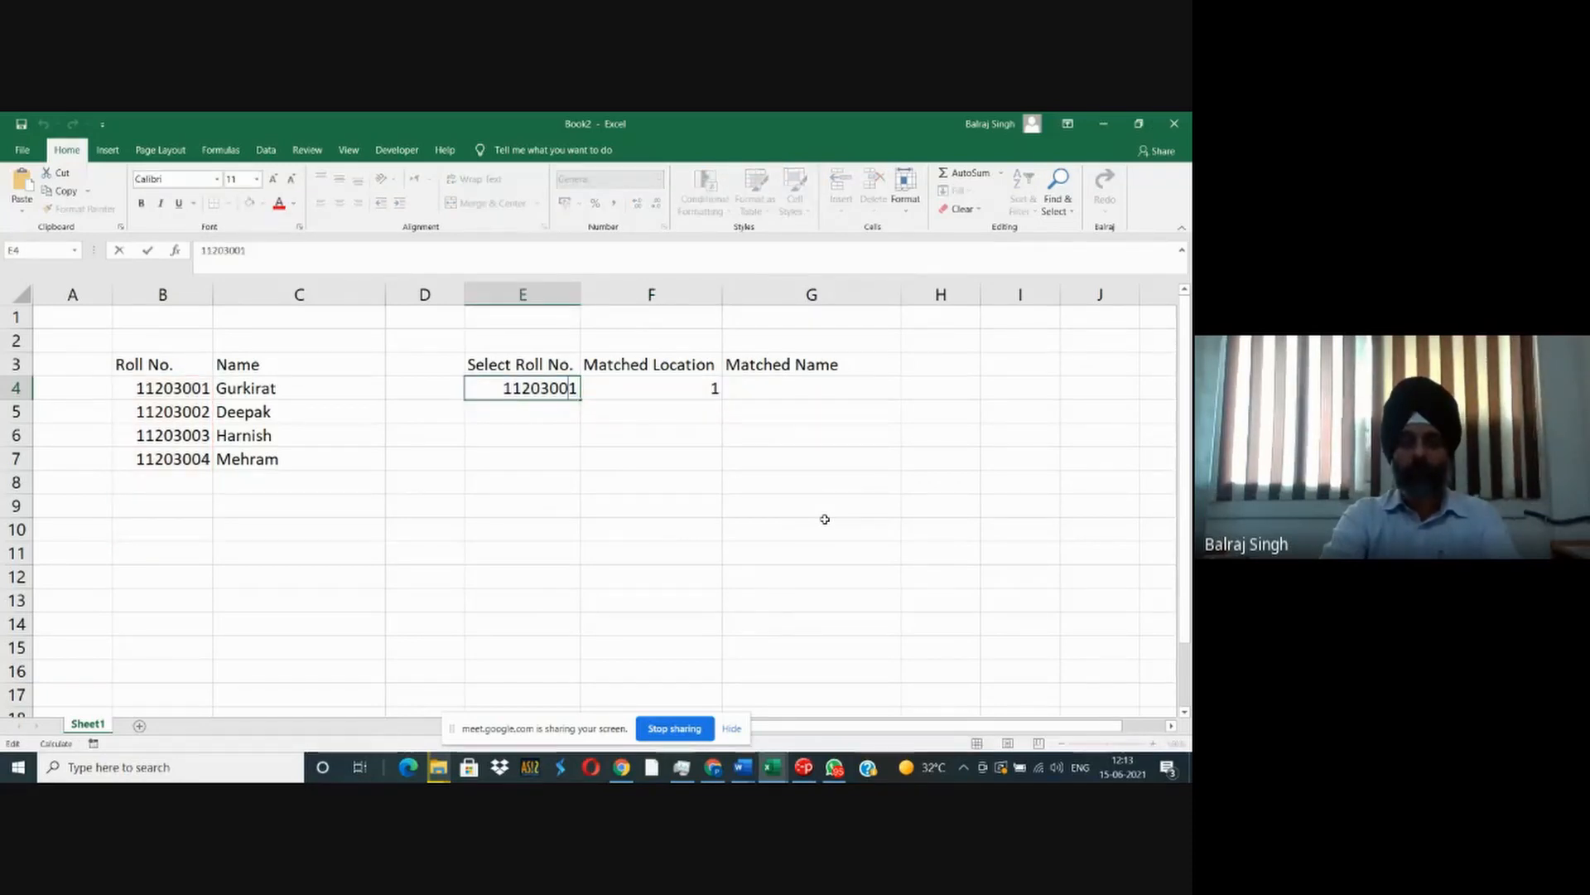
pyautogui.write('3')
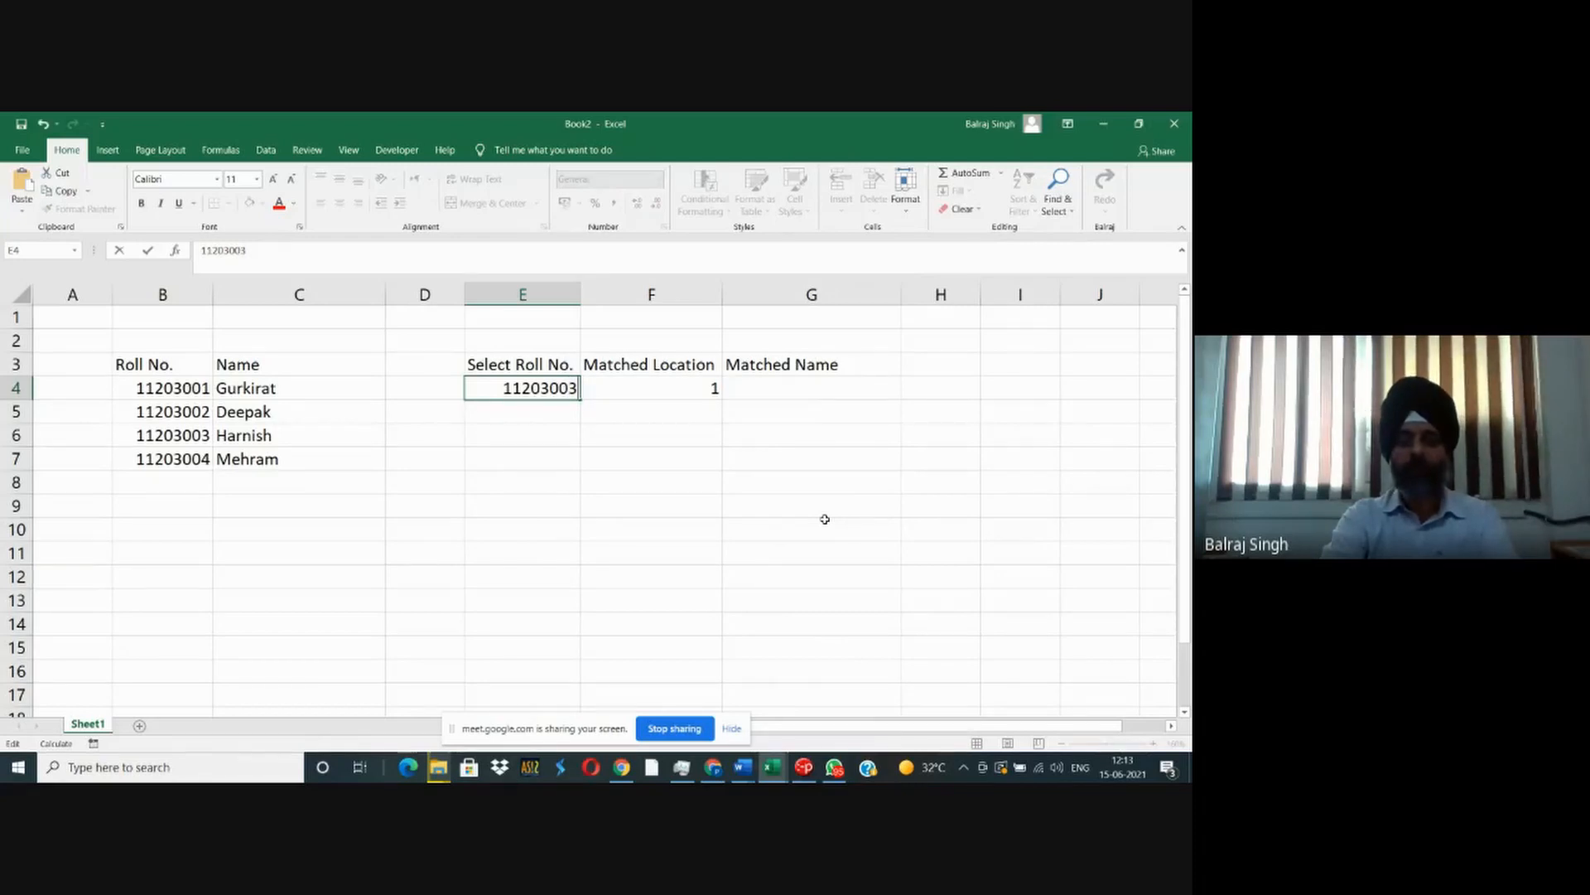
pyautogui.press('Return')
# - Try the MATCH formula in F4 with the lookup range $B$1:$B$10 and undo that change
pyautogui.press('Up')
pyautogui.press('Right')
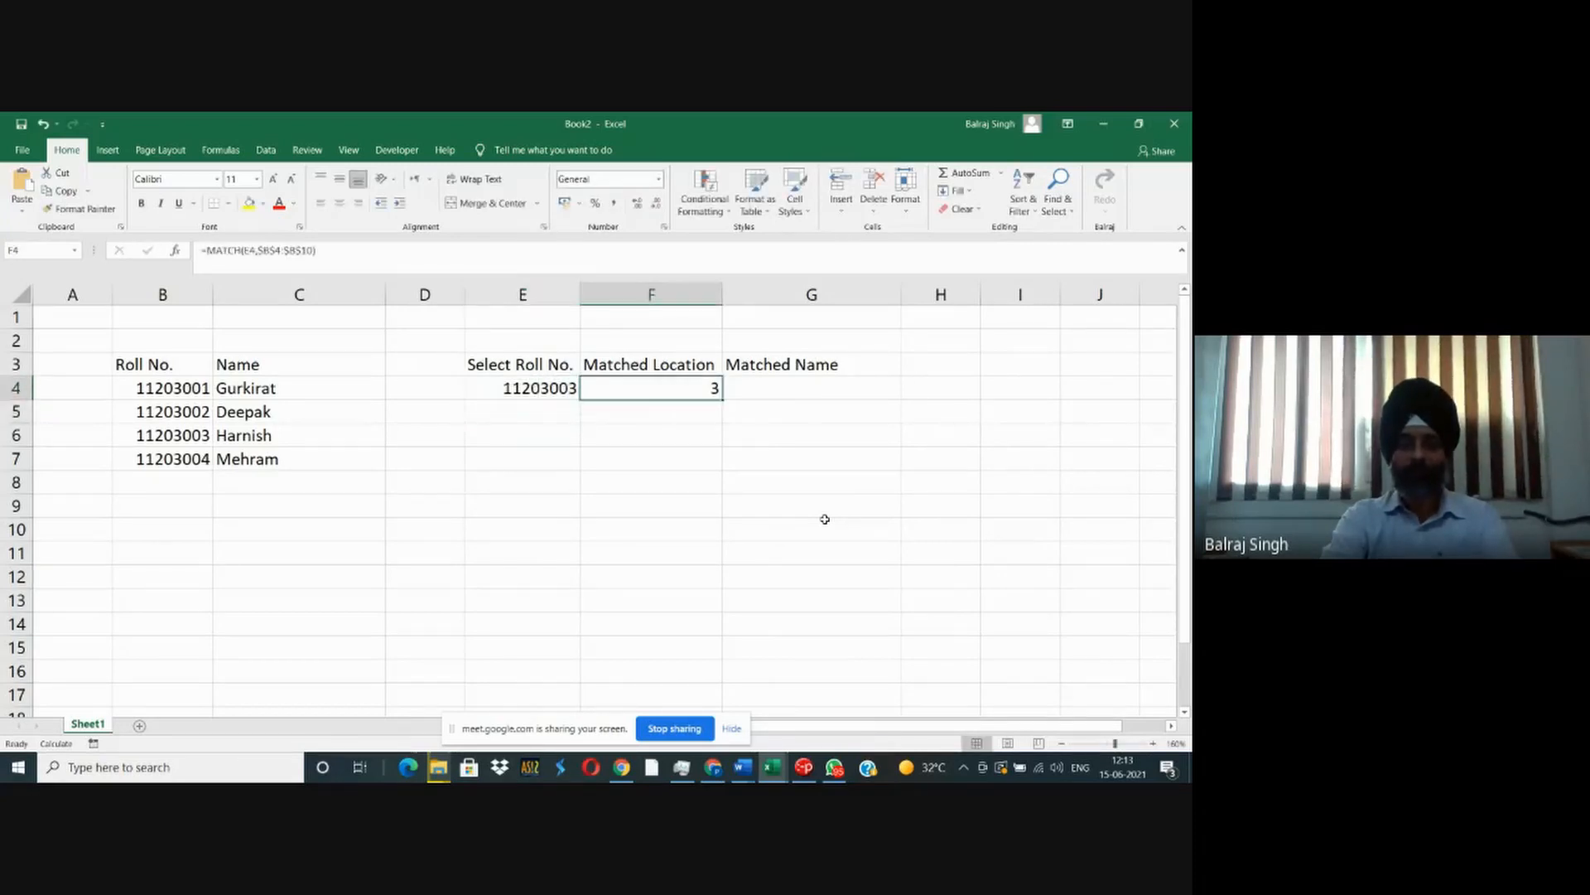
pyautogui.press('F2')
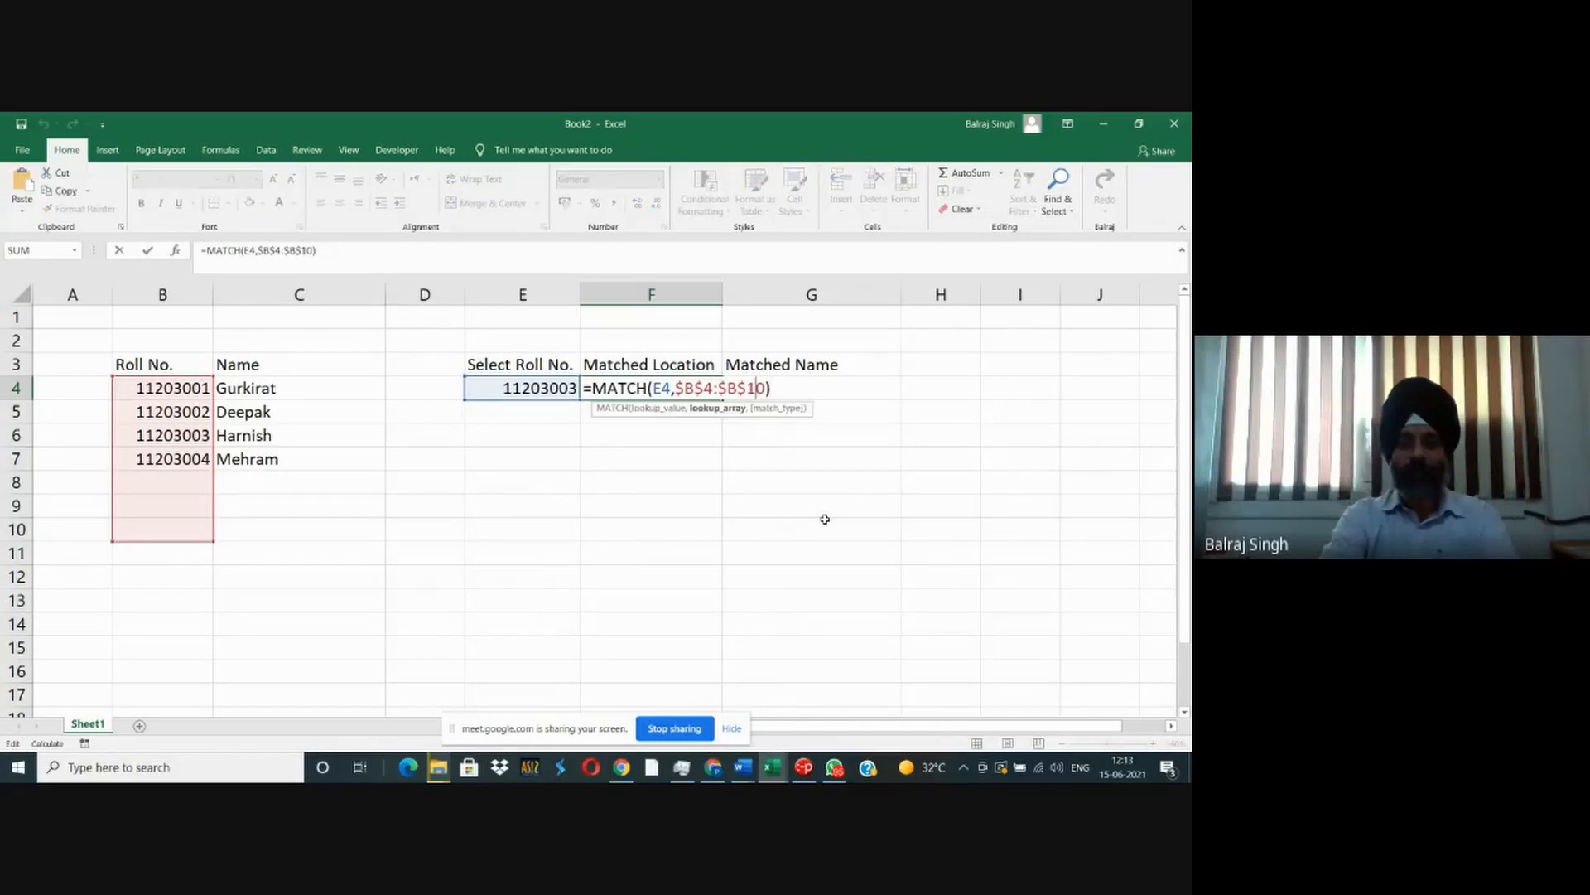
pyautogui.hotkey('shift', 'Left')
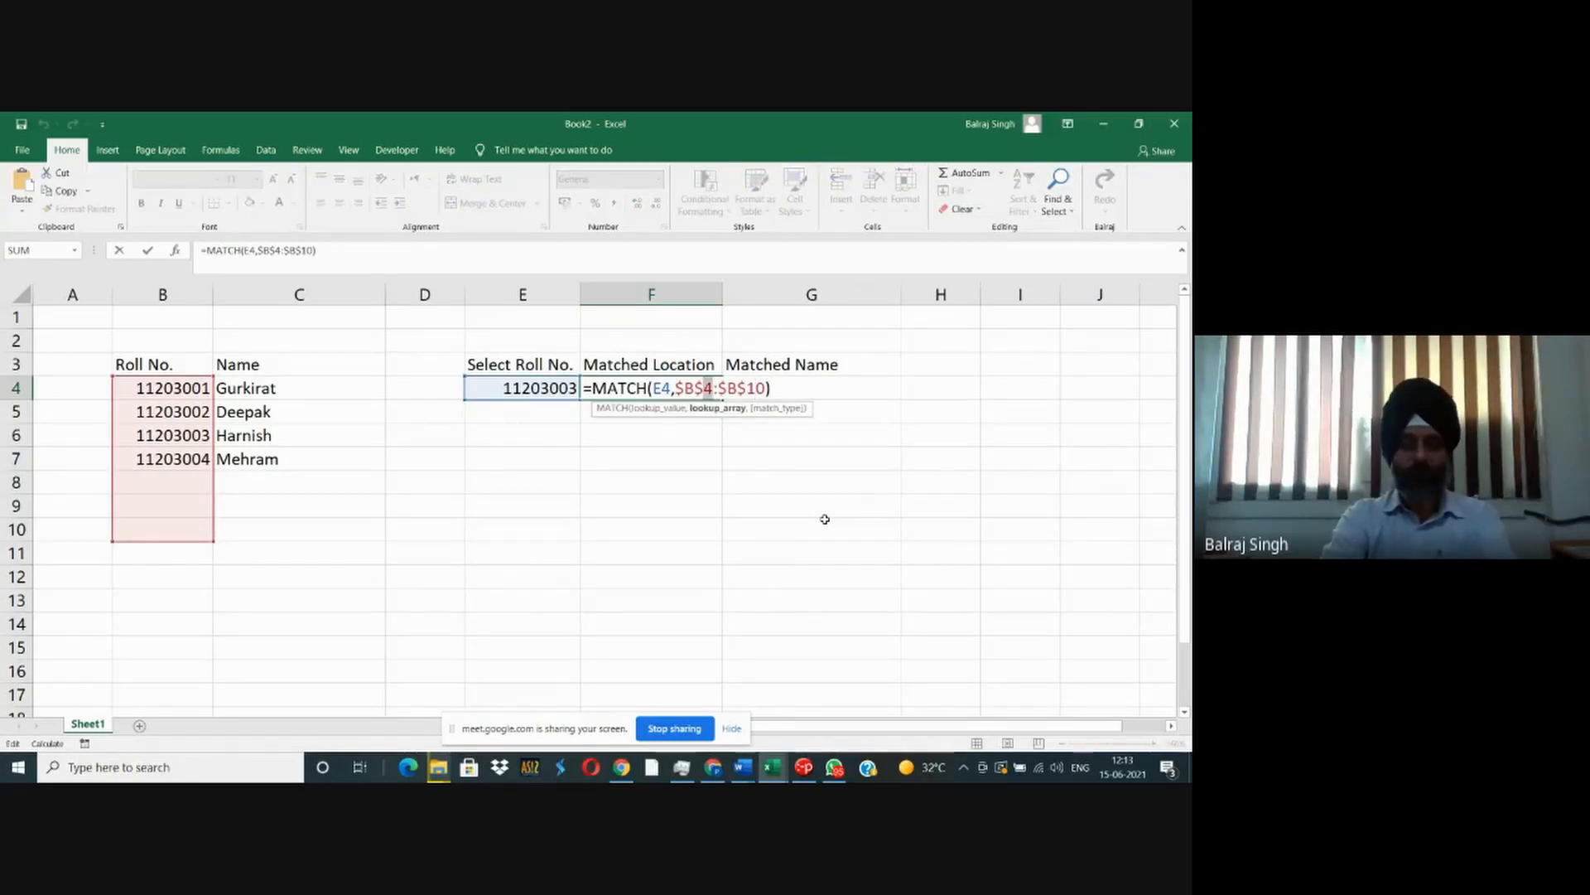
pyautogui.write('1')
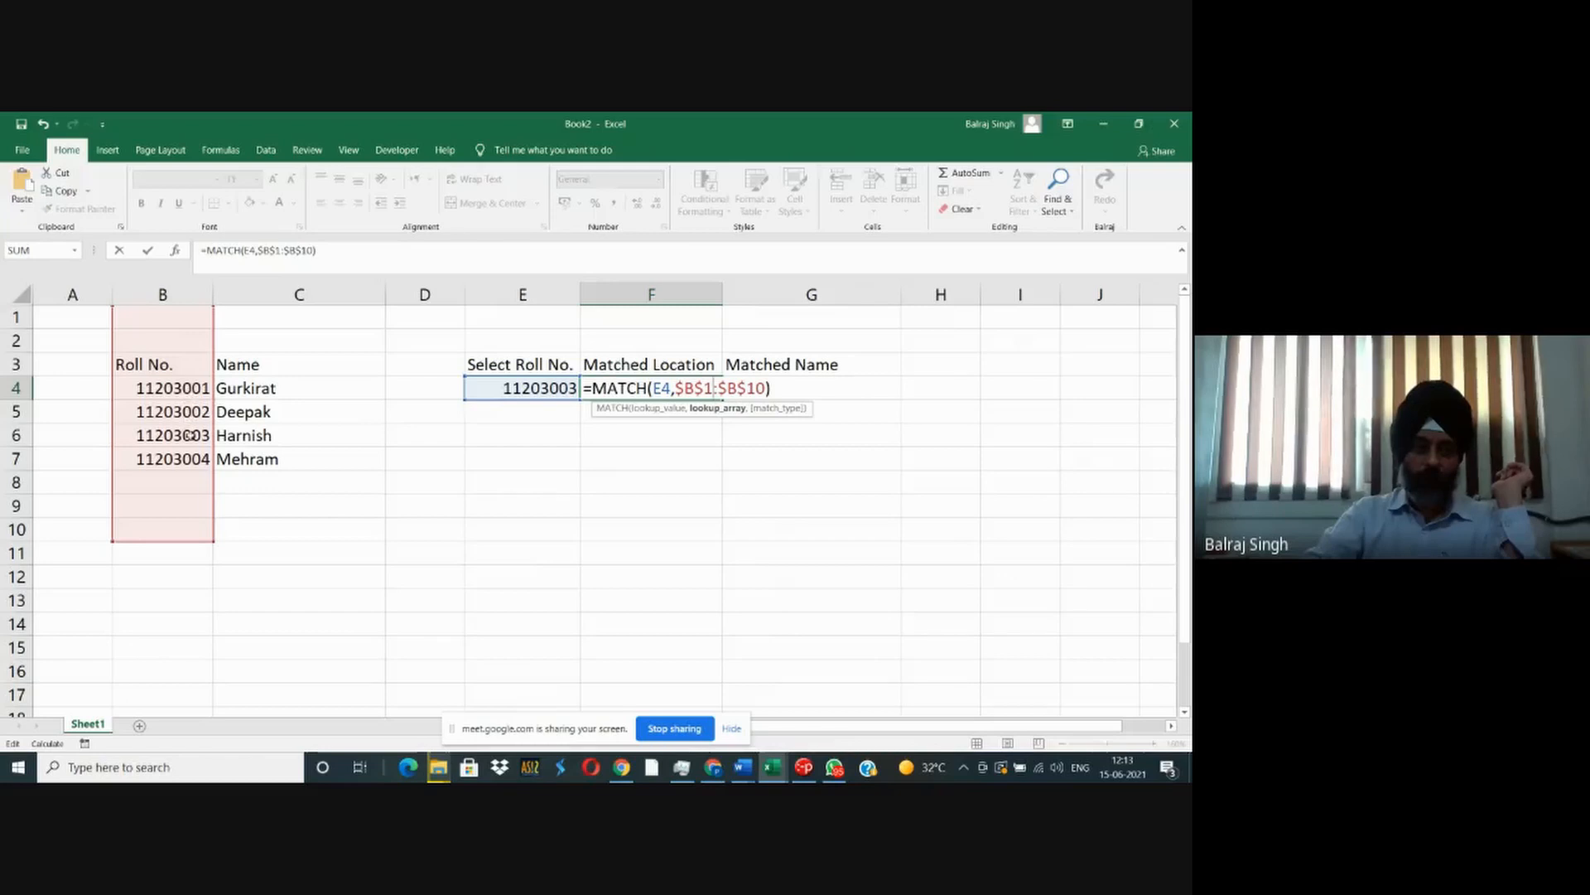
pyautogui.press('Return')
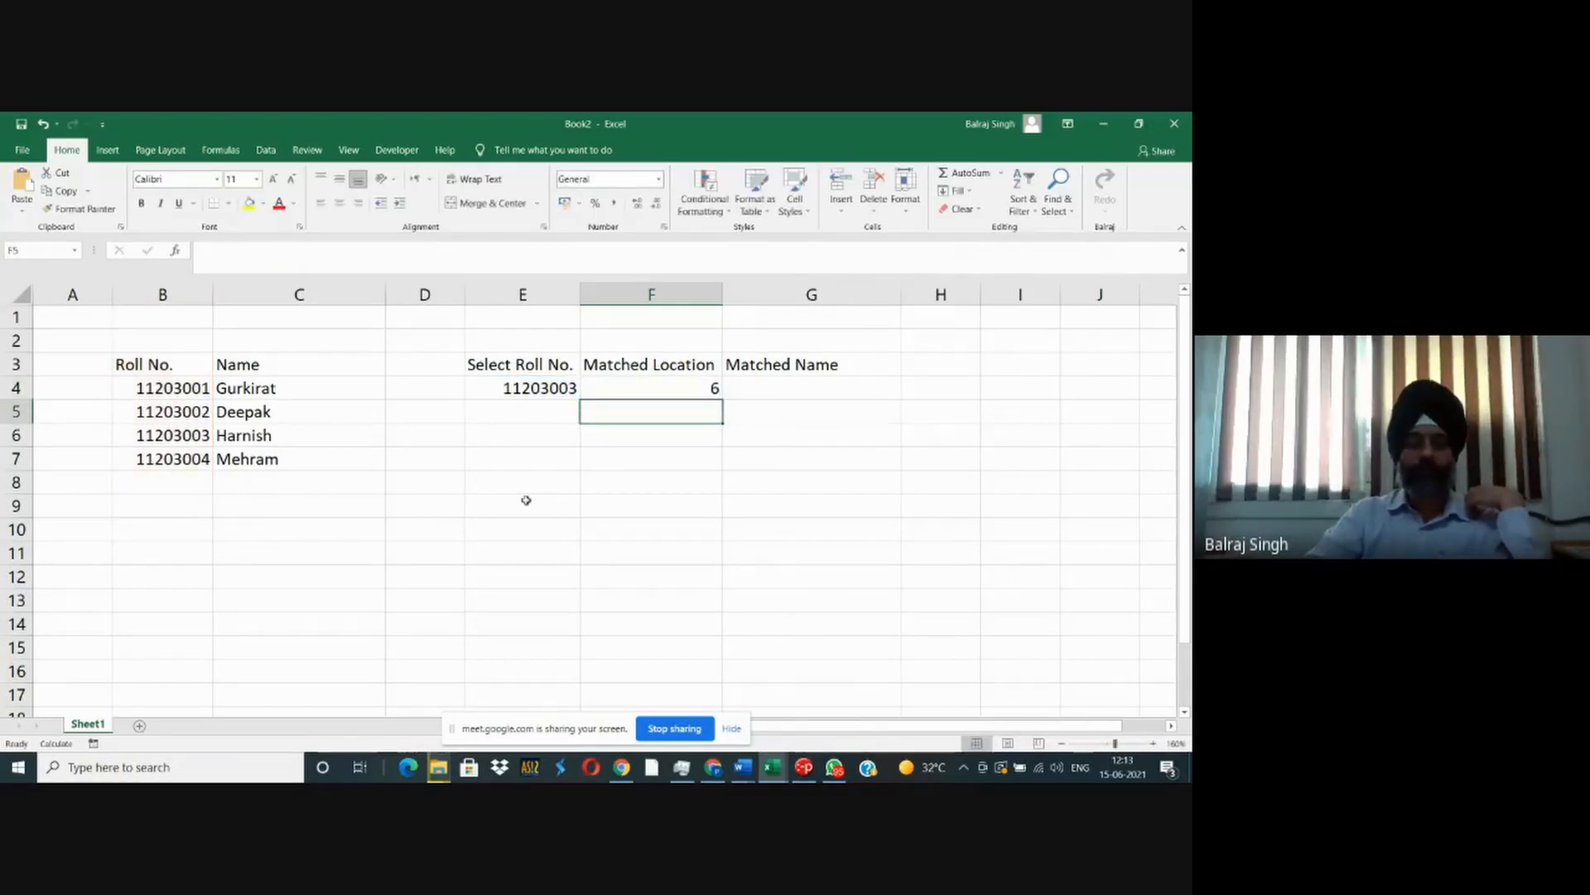
pyautogui.hotkey('ctrl', 'z')
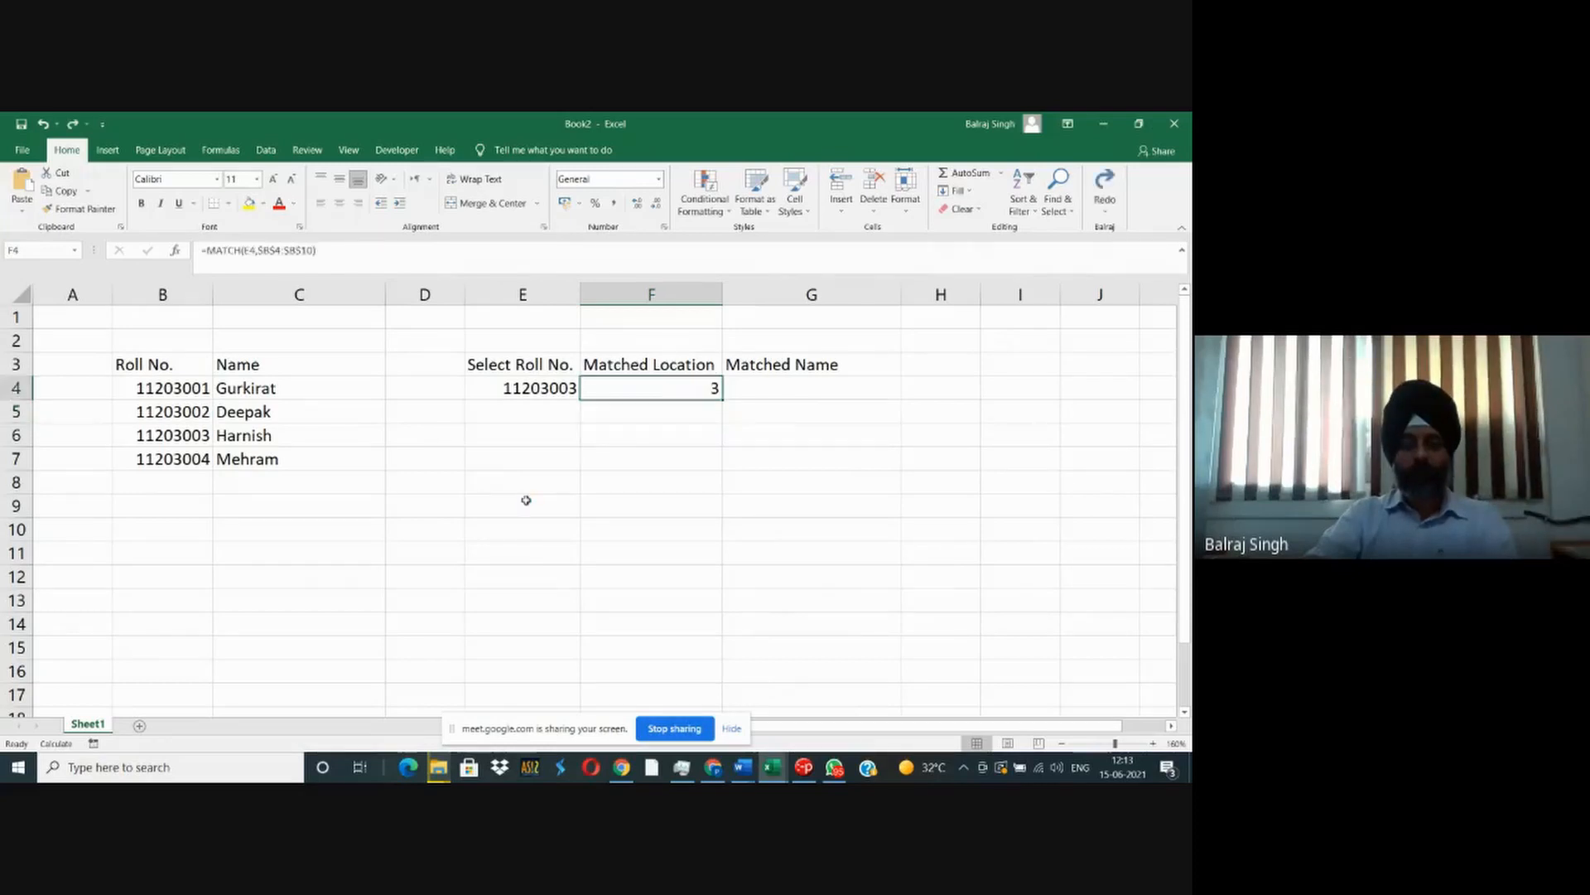
pyautogui.hotkey('alt', 'Tab')
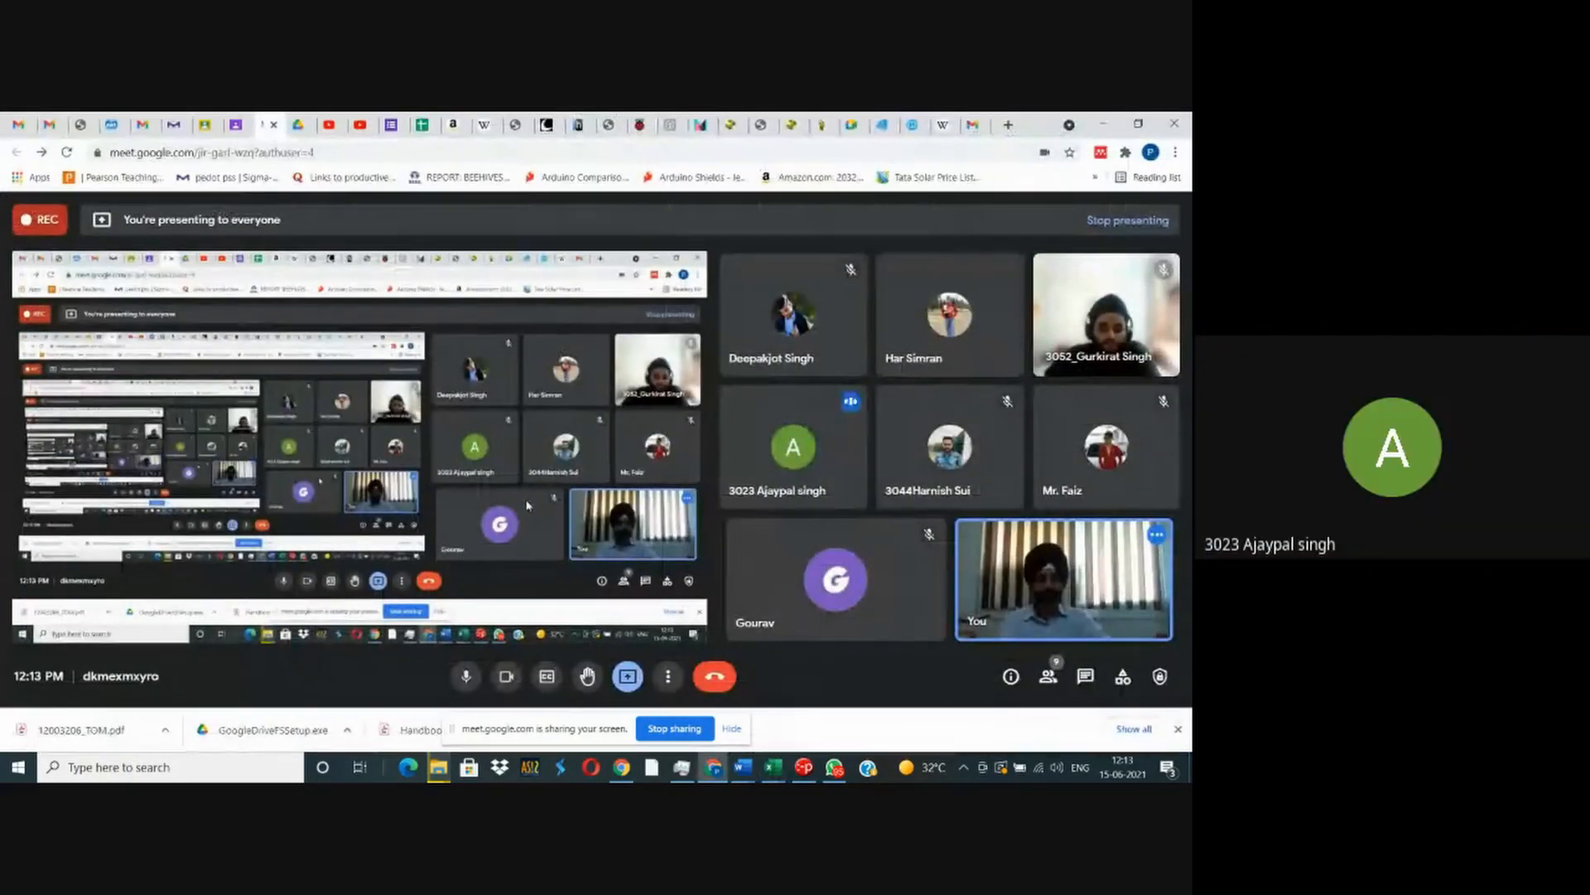
pyautogui.hotkey('alt', 'Tab')
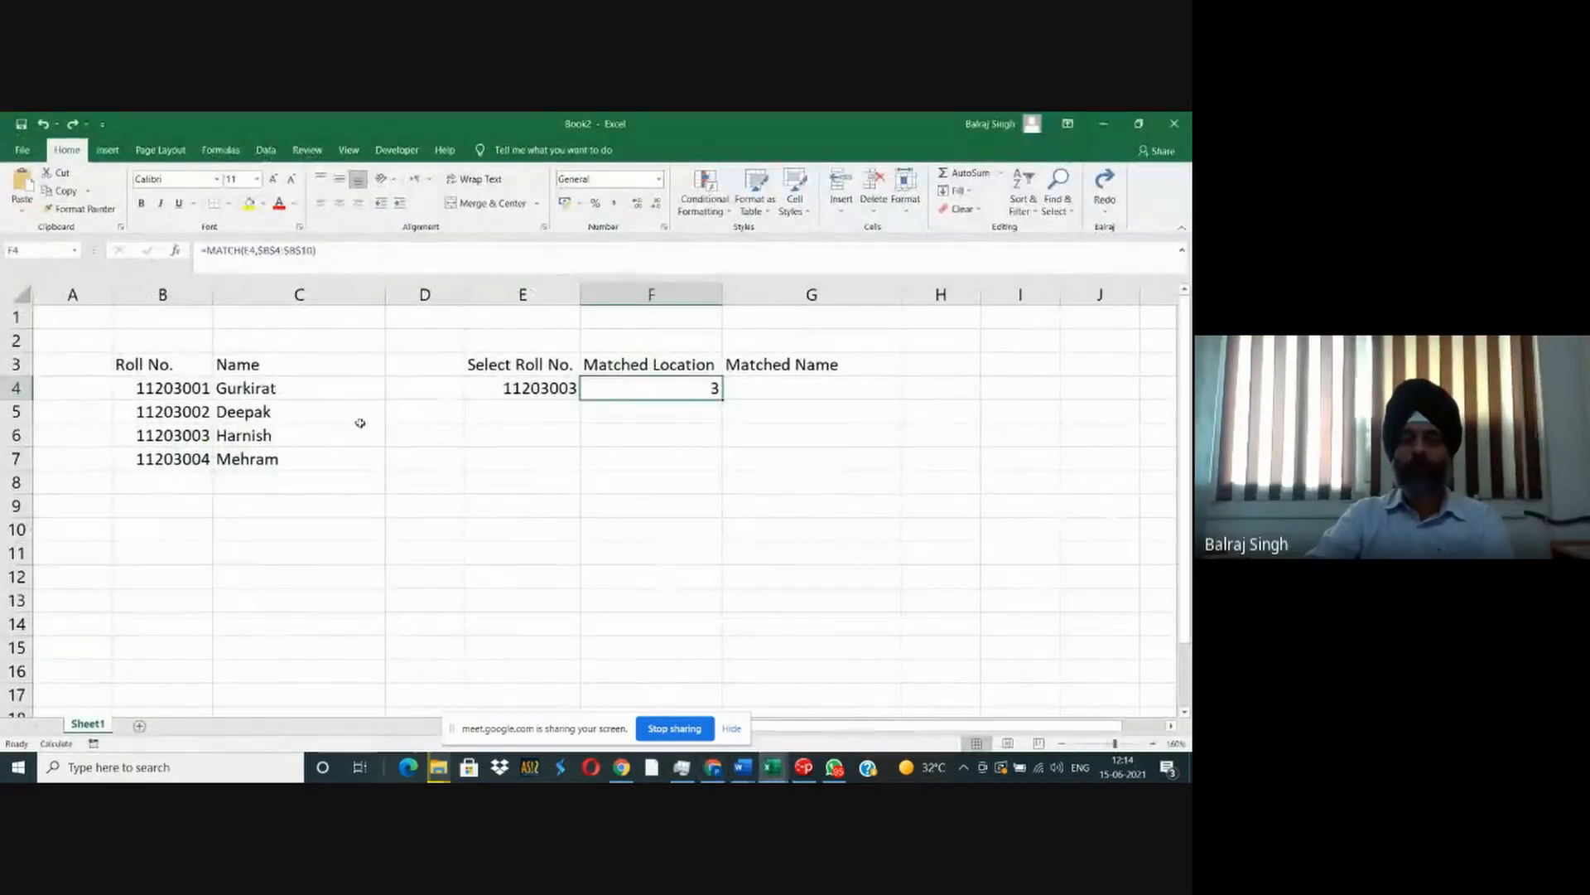
# - Change the selected roll number in E4 to the unlisted one directly following the fourth student's
pyautogui.click(559, 385)
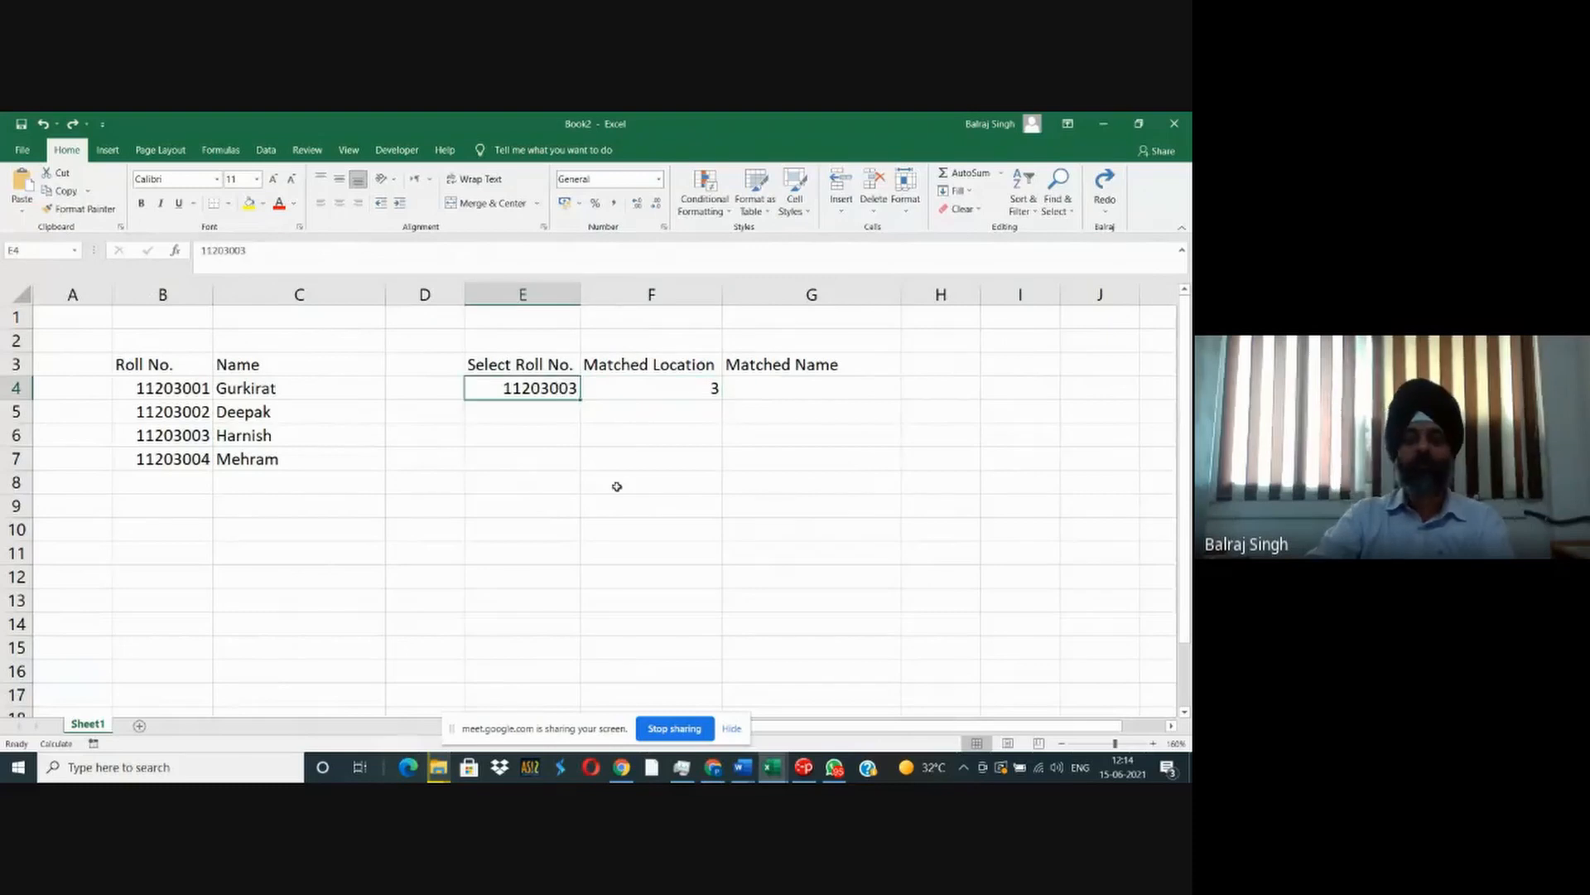
pyautogui.press('F2')
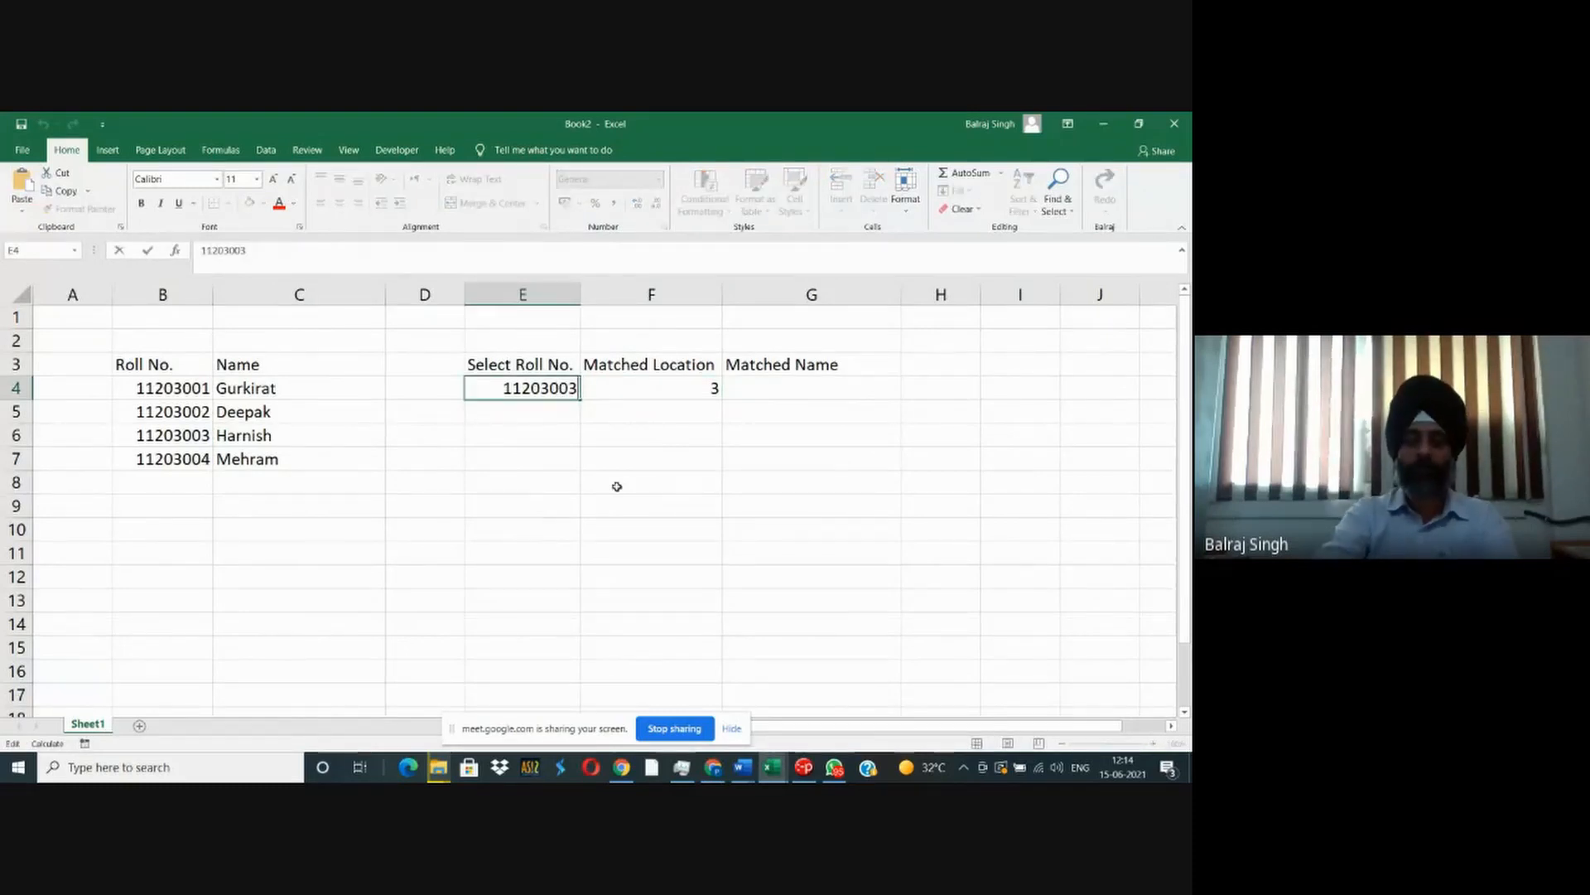
pyautogui.press('BackSpace')
pyautogui.write('5')
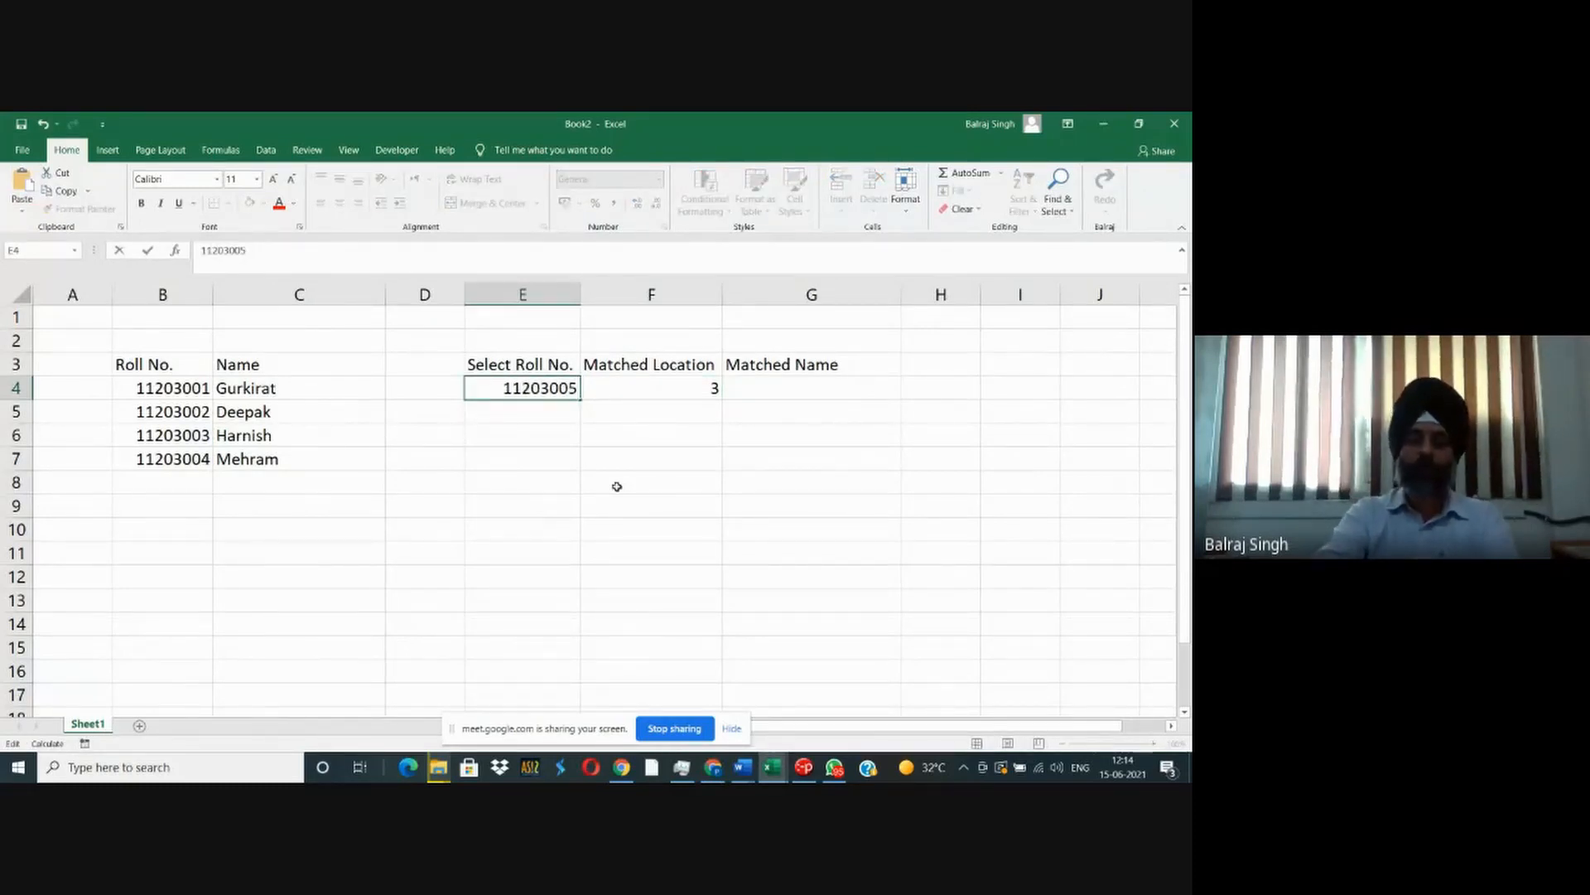
pyautogui.press('Return')
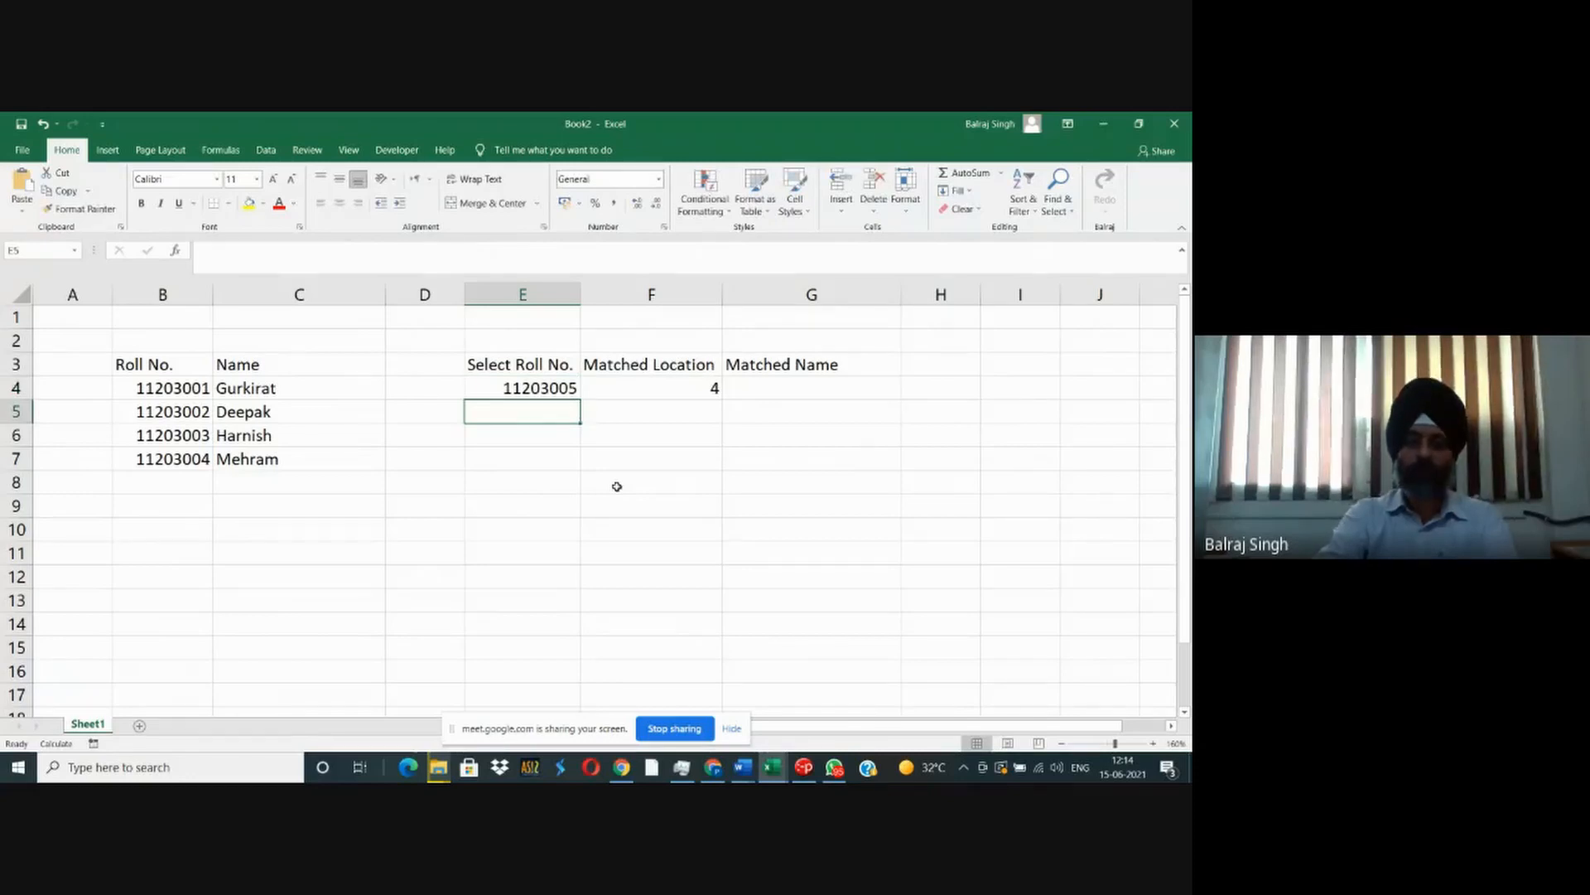
# - Add the exact match type 0 to the formula in F4, making it =MATCH(E4,$B$4:$B$10,0)
pyautogui.press('Up')
pyautogui.press('Right')
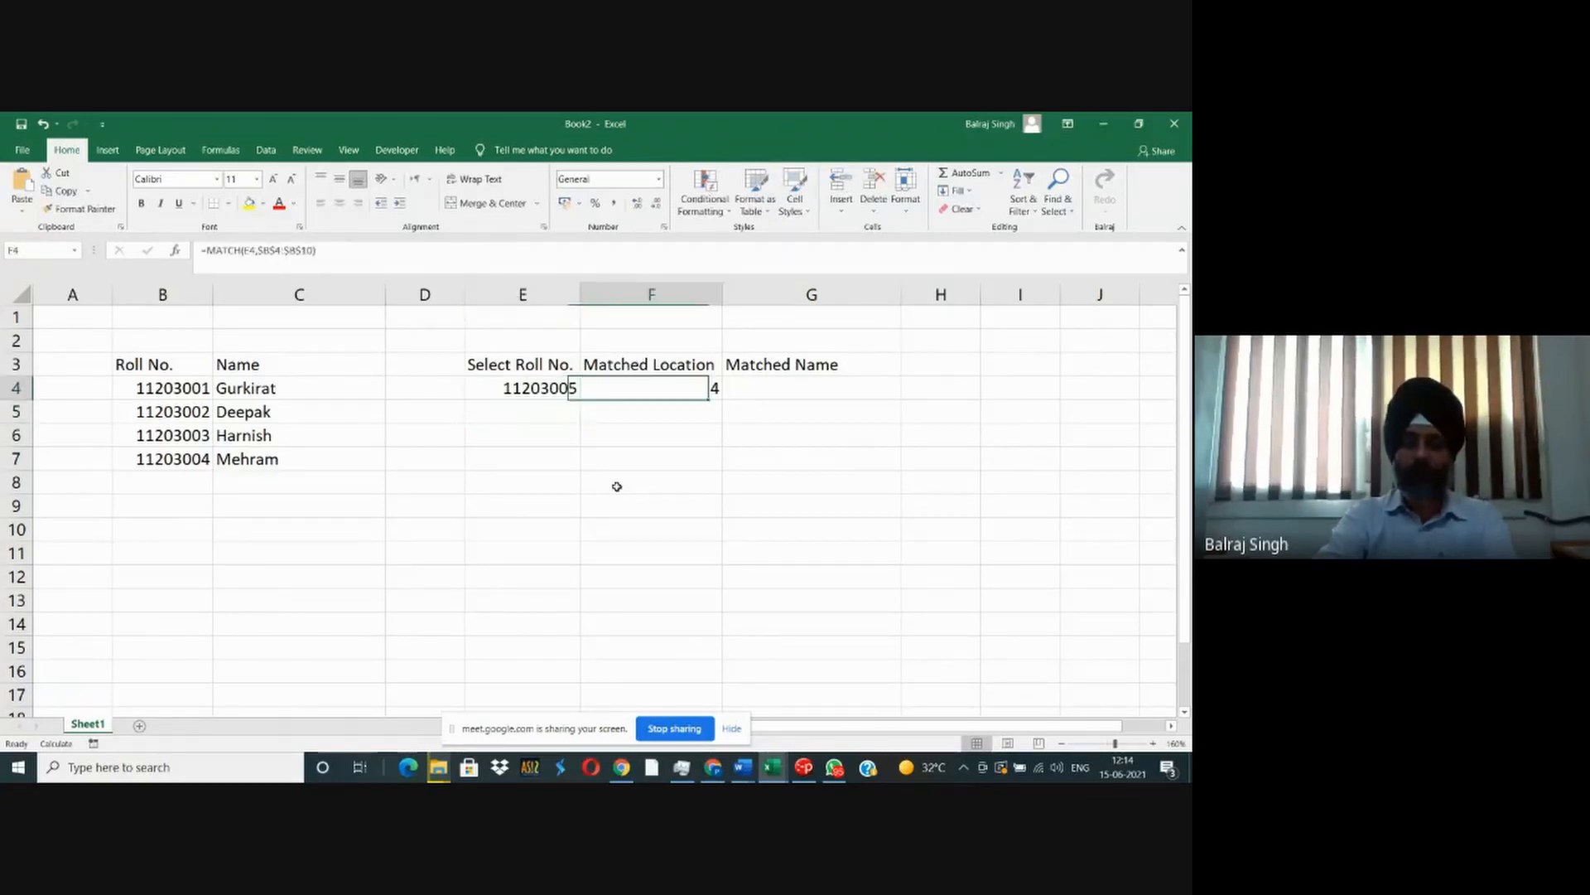
pyautogui.press('F2')
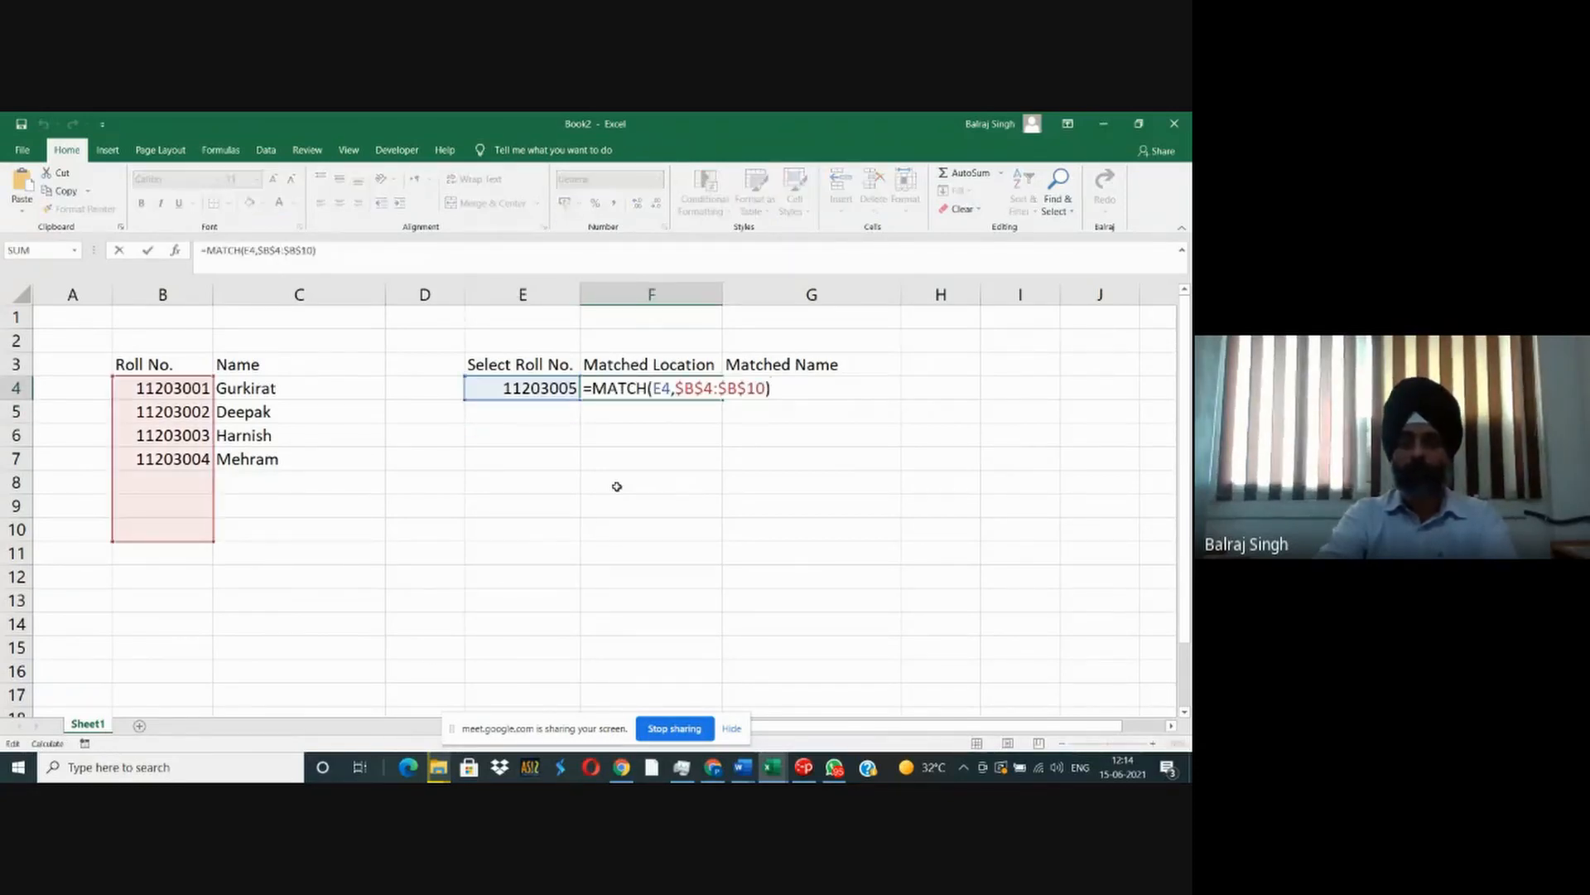
pyautogui.press('Left')
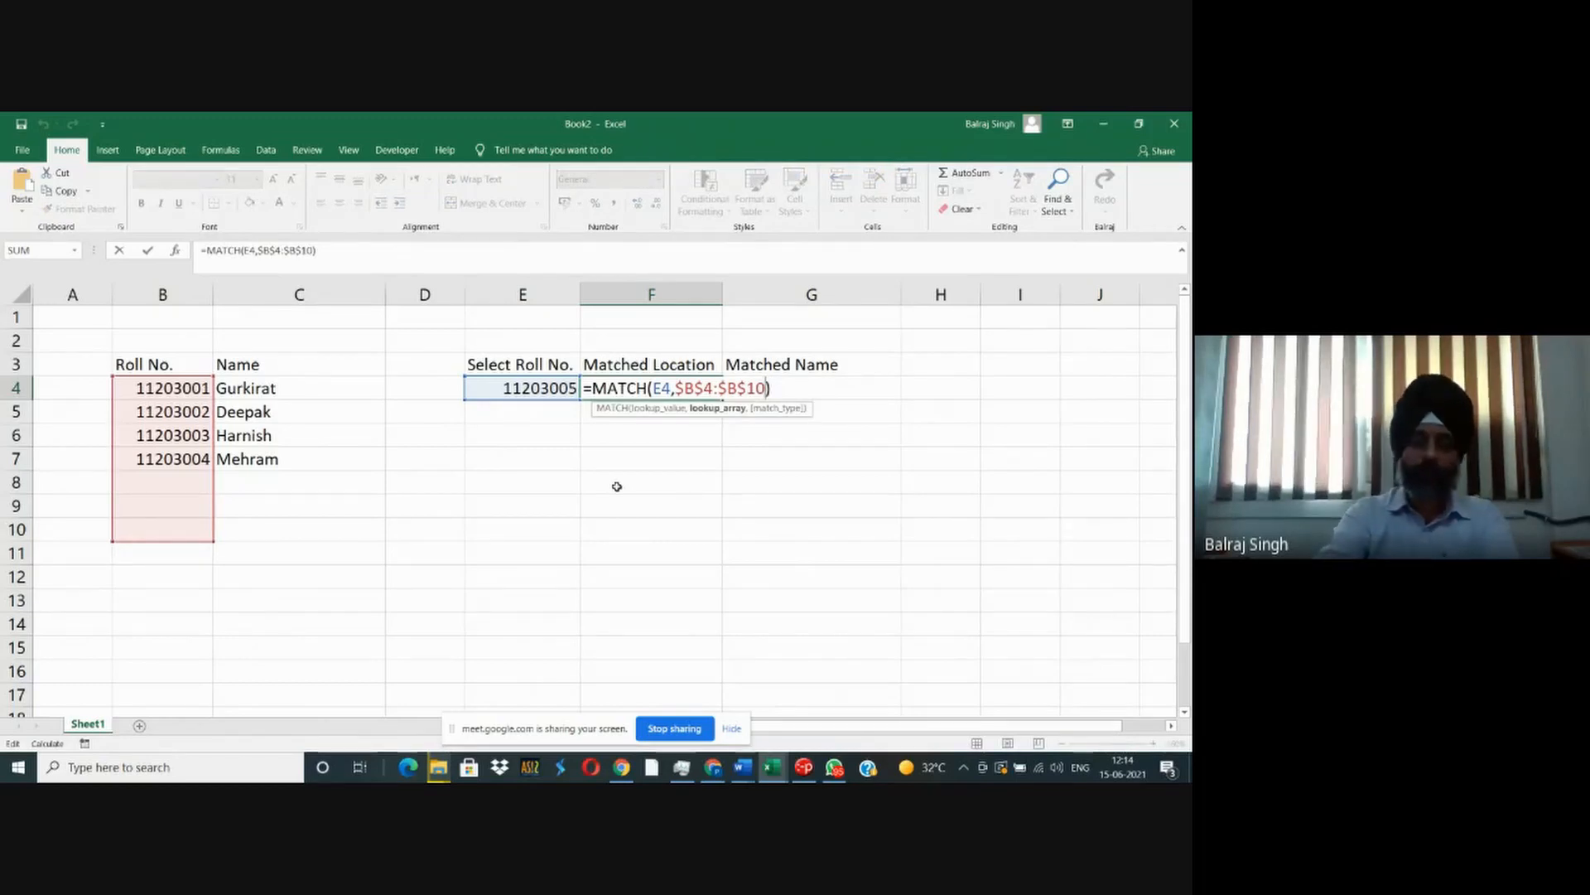
pyautogui.write(',')
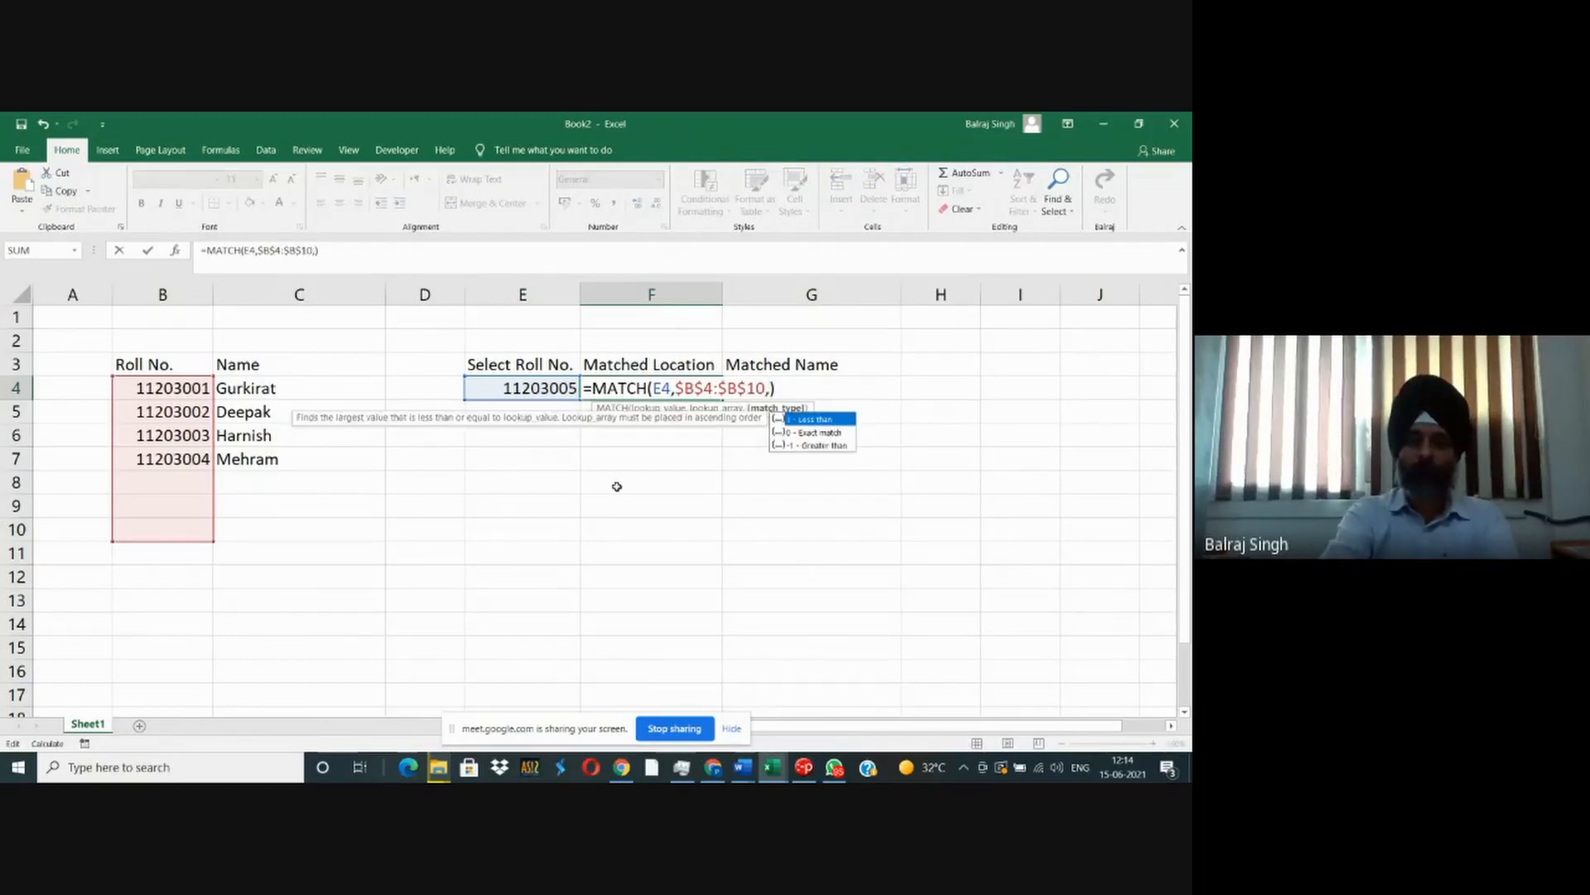
pyautogui.write('0')
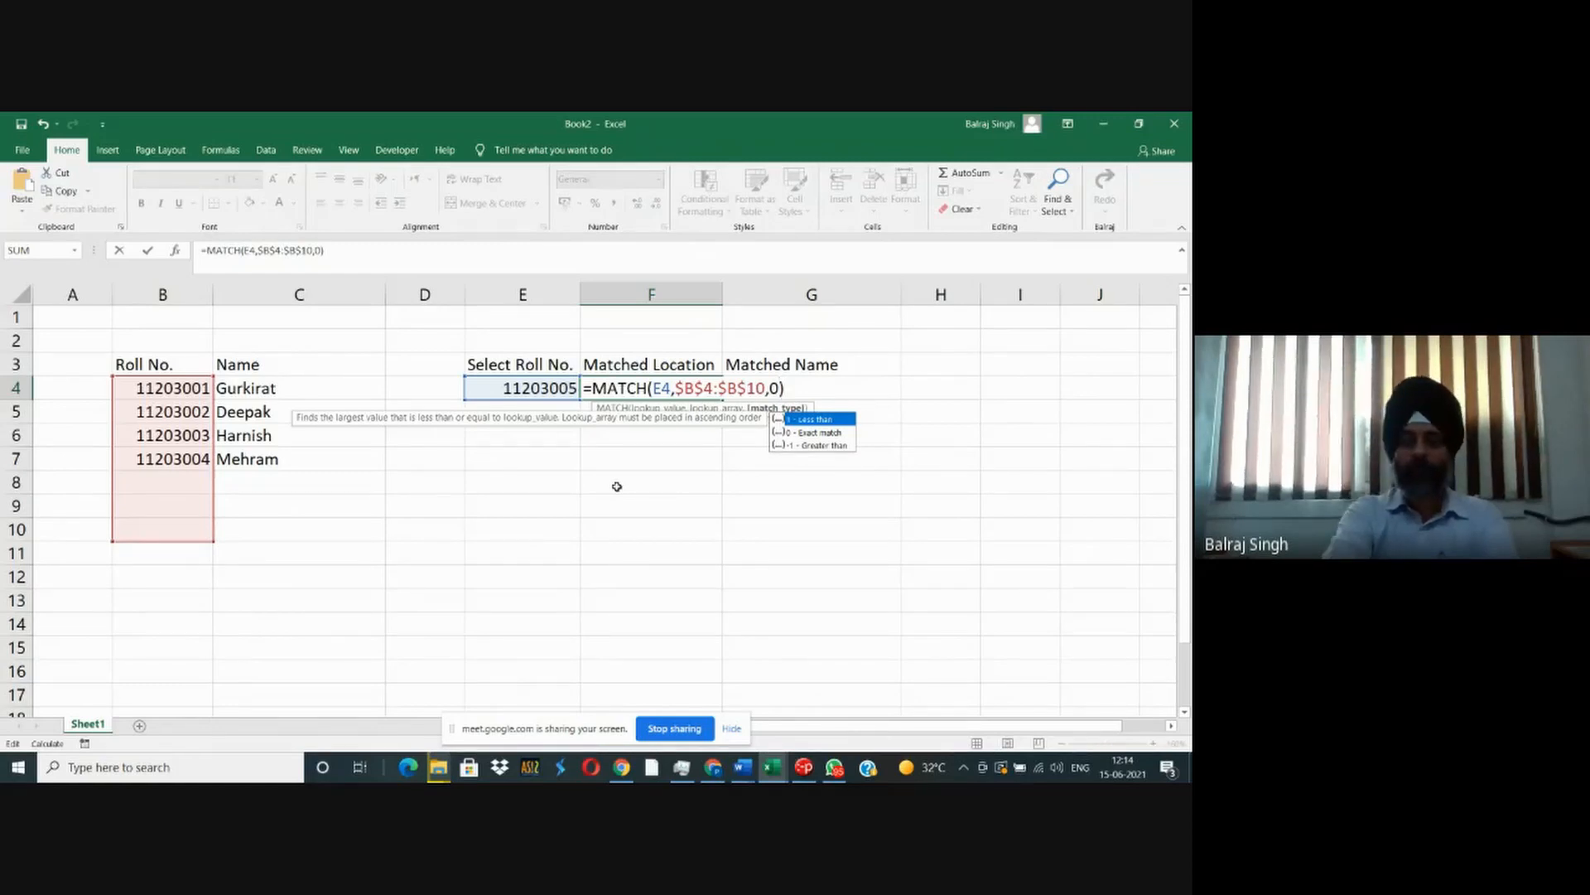
pyautogui.press('Return')
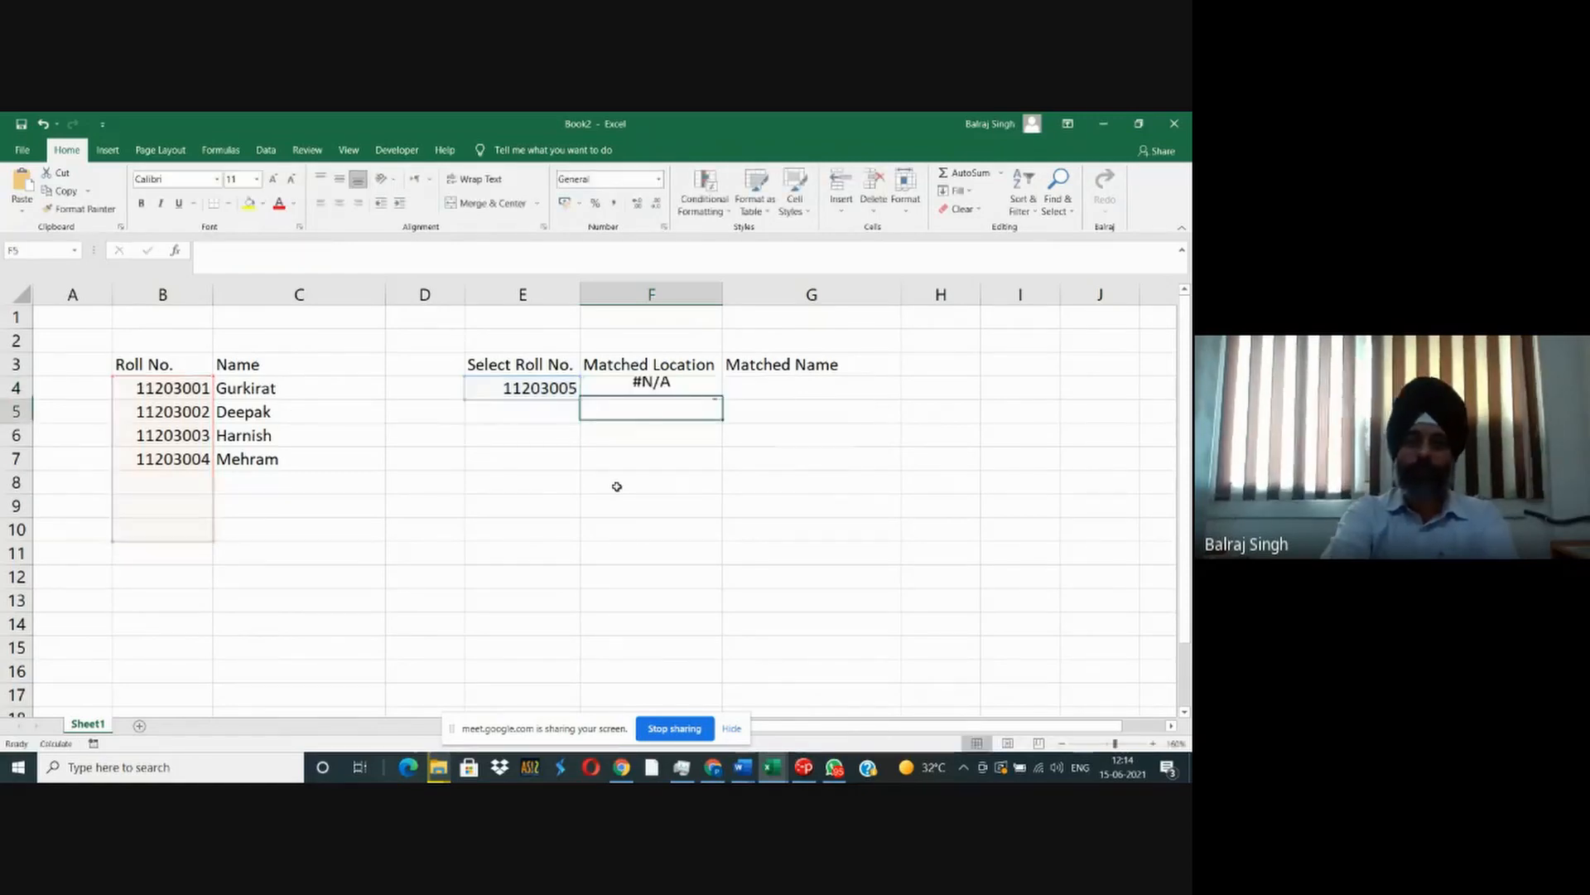
# - Change the selected roll number in E4 to the unlisted one directly preceding the first student's
pyautogui.press('Left')
pyautogui.press('Up')
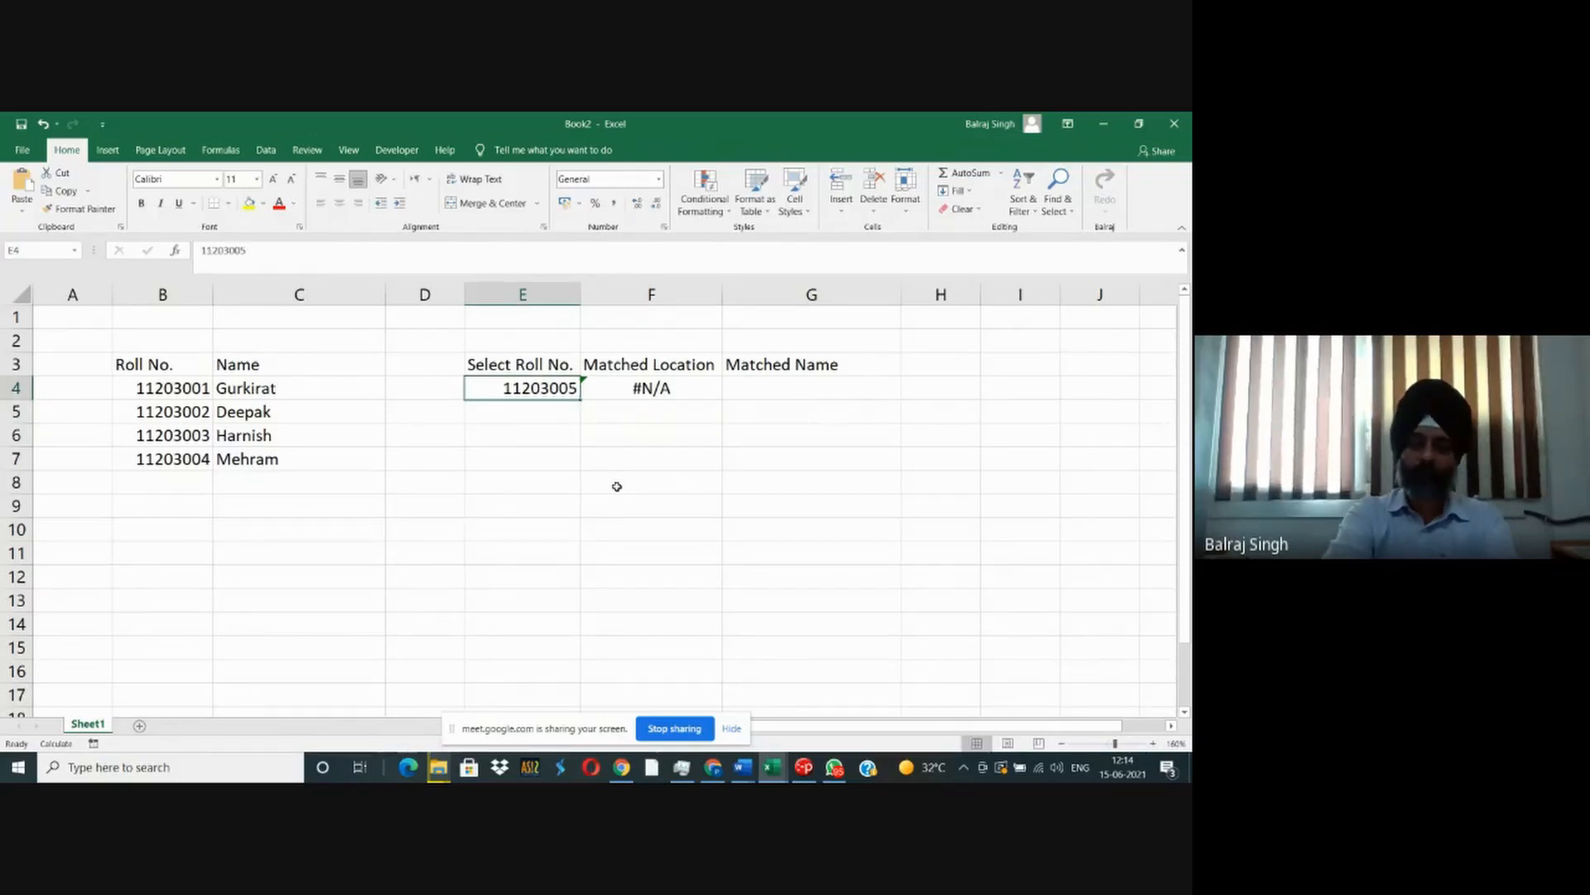
pyautogui.press('F2')
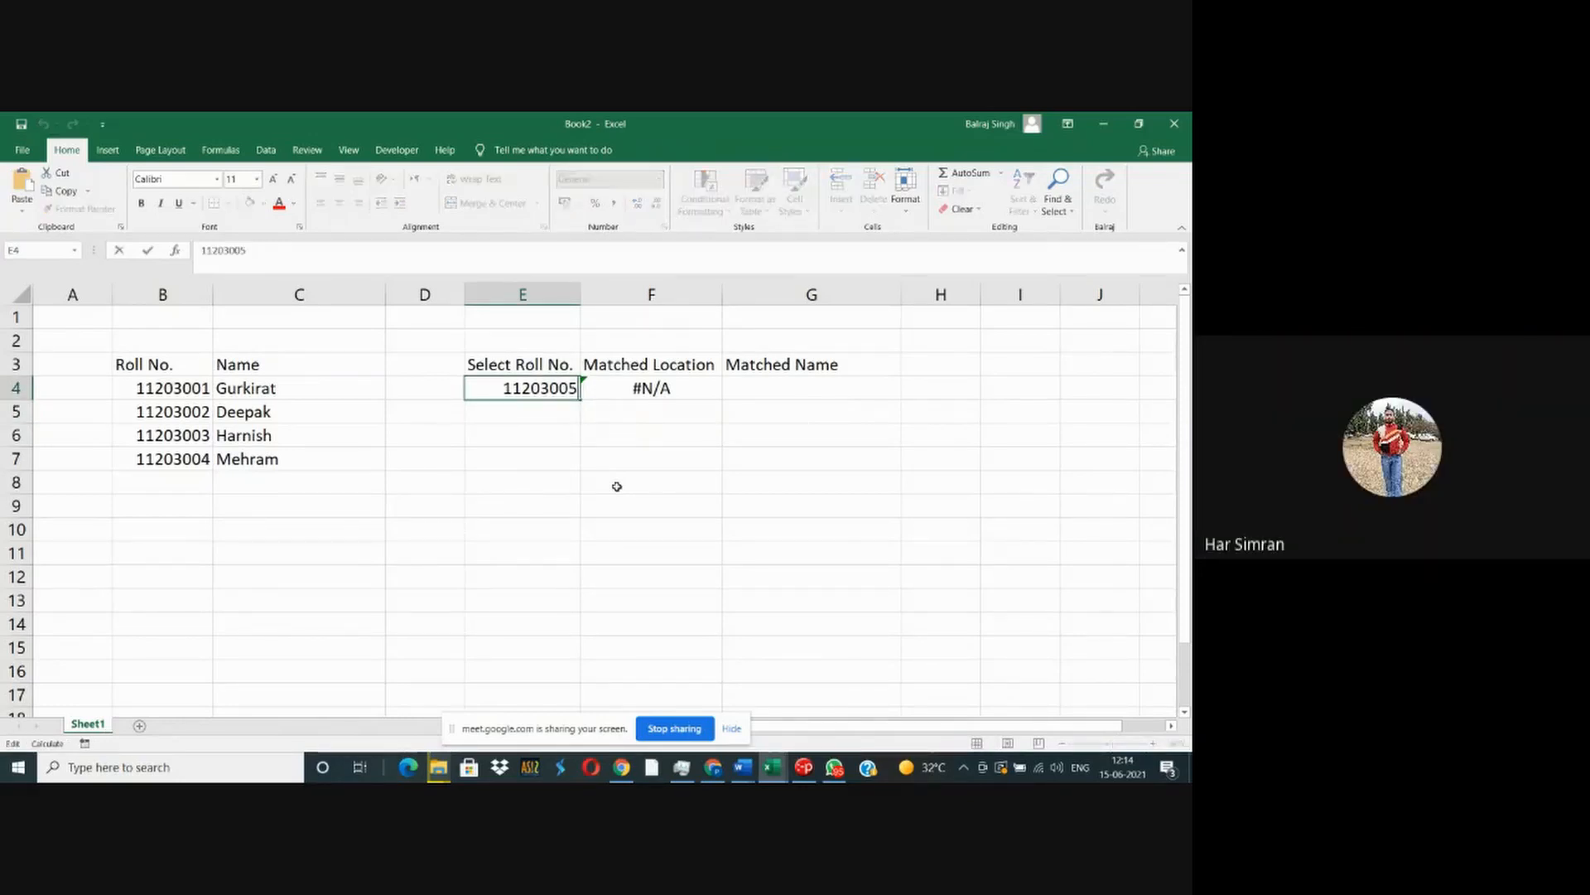
pyautogui.hotkey('shift', 'Left')
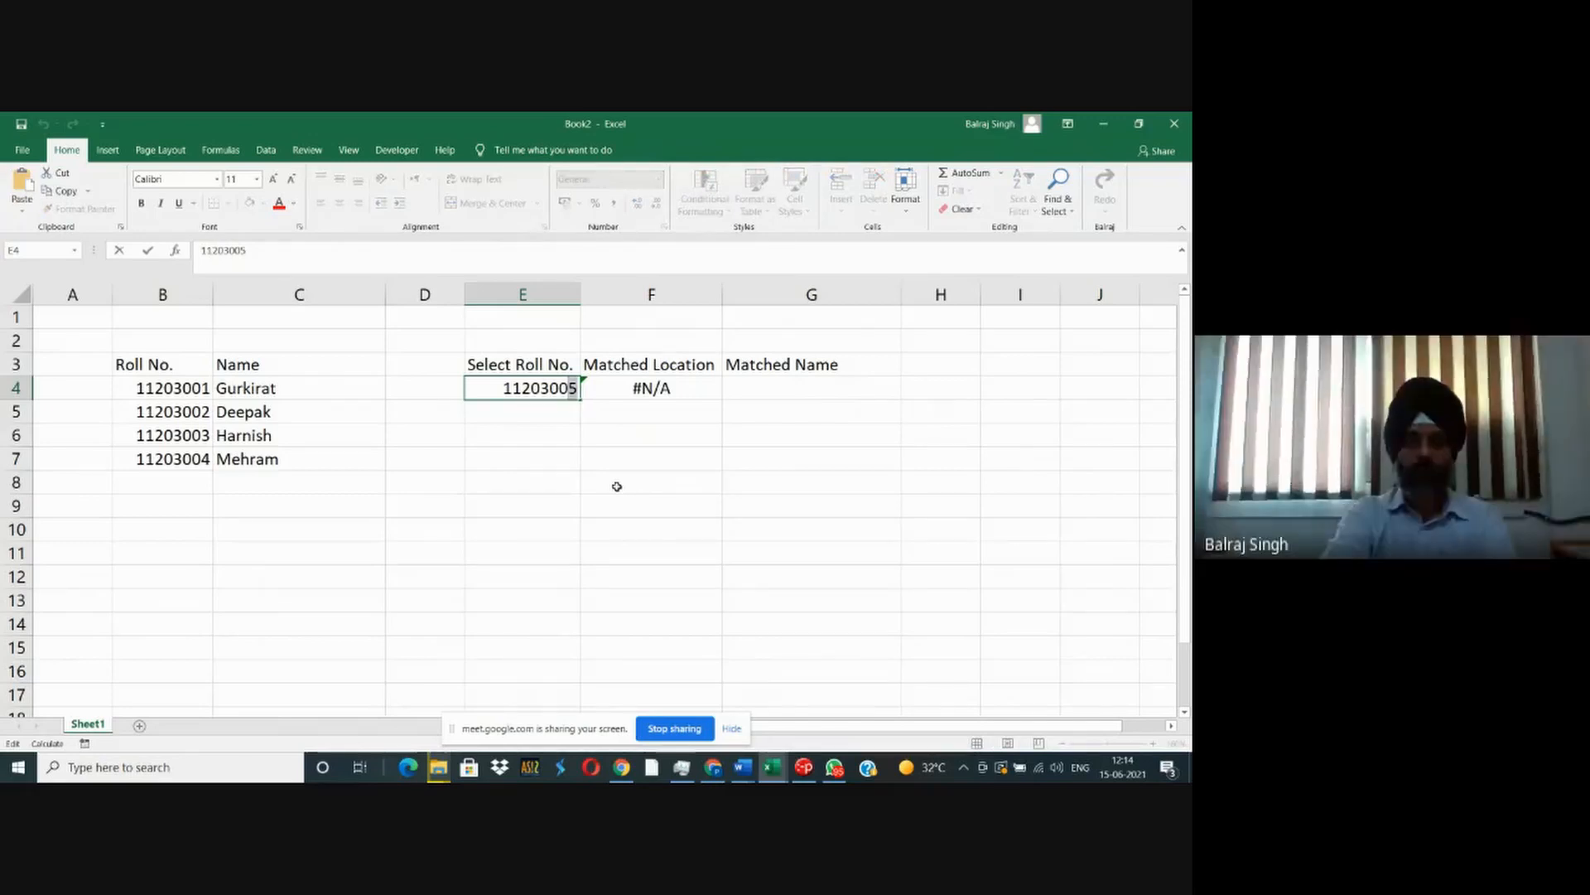
pyautogui.write('0')
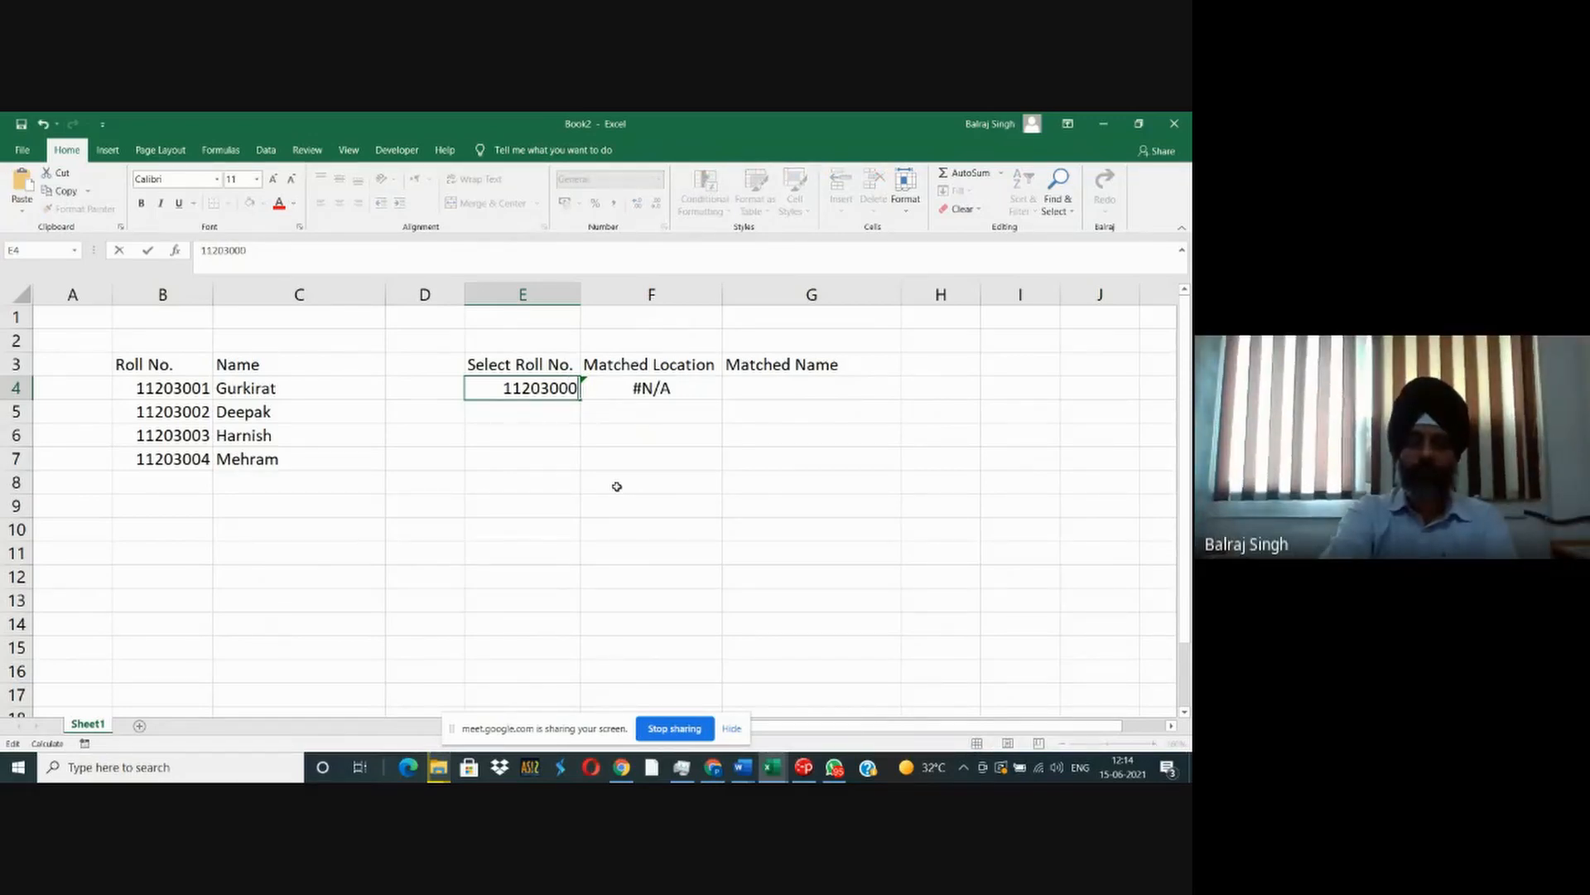
pyautogui.press('Return')
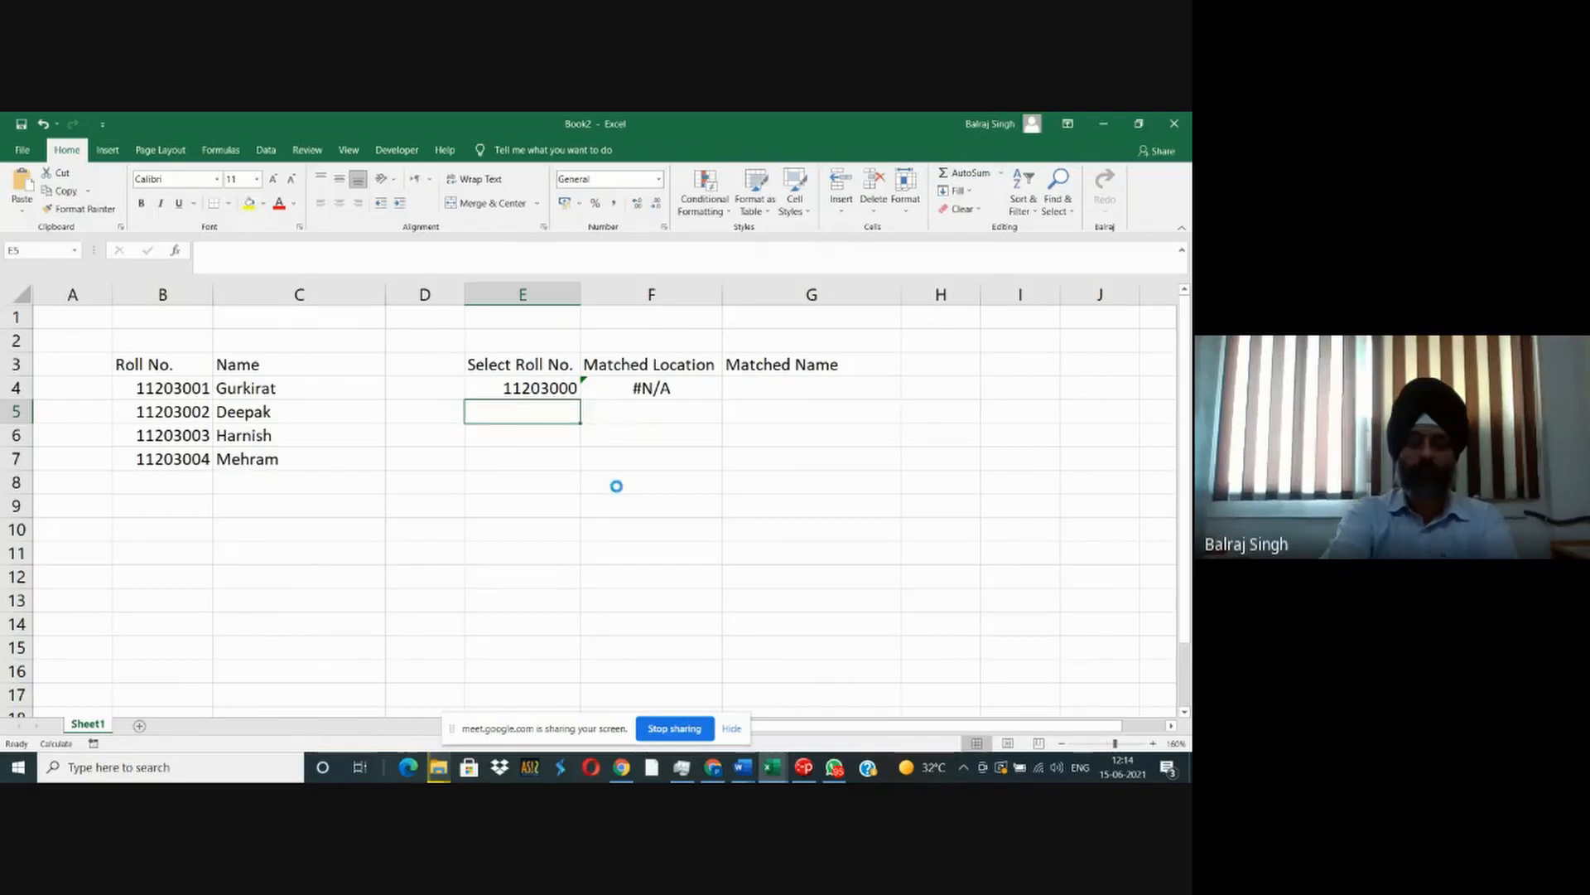
# - Replace the unlisted roll number in E4 with the second student's roll number
pyautogui.hotkey('ctrl', 'z')
pyautogui.press('F2')
pyautogui.press('BackSpace')
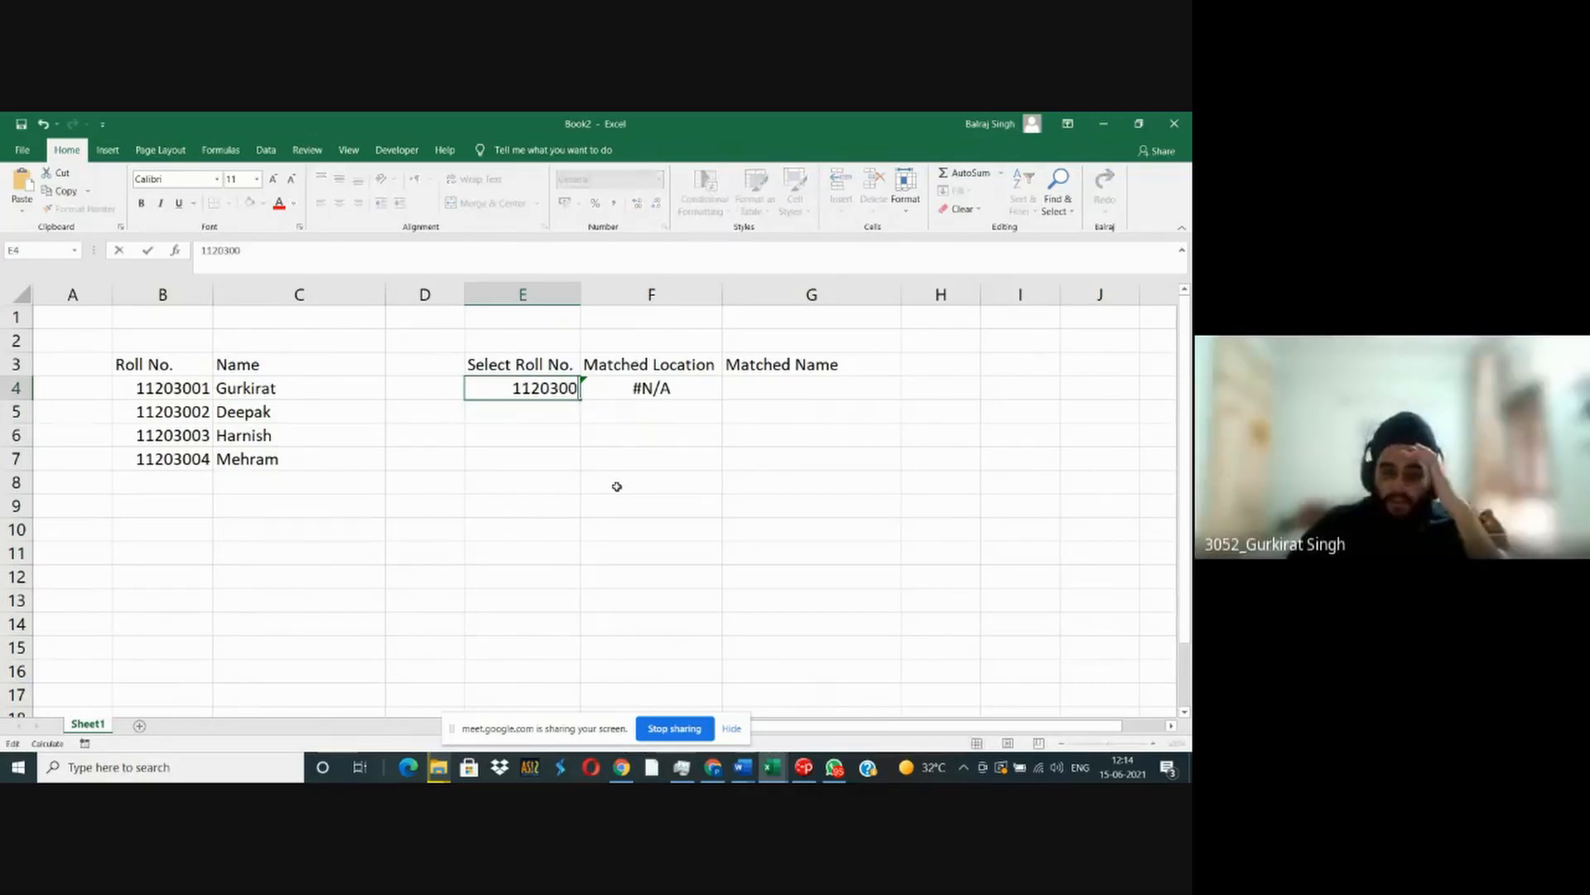
pyautogui.write('2')
pyautogui.press('Return')
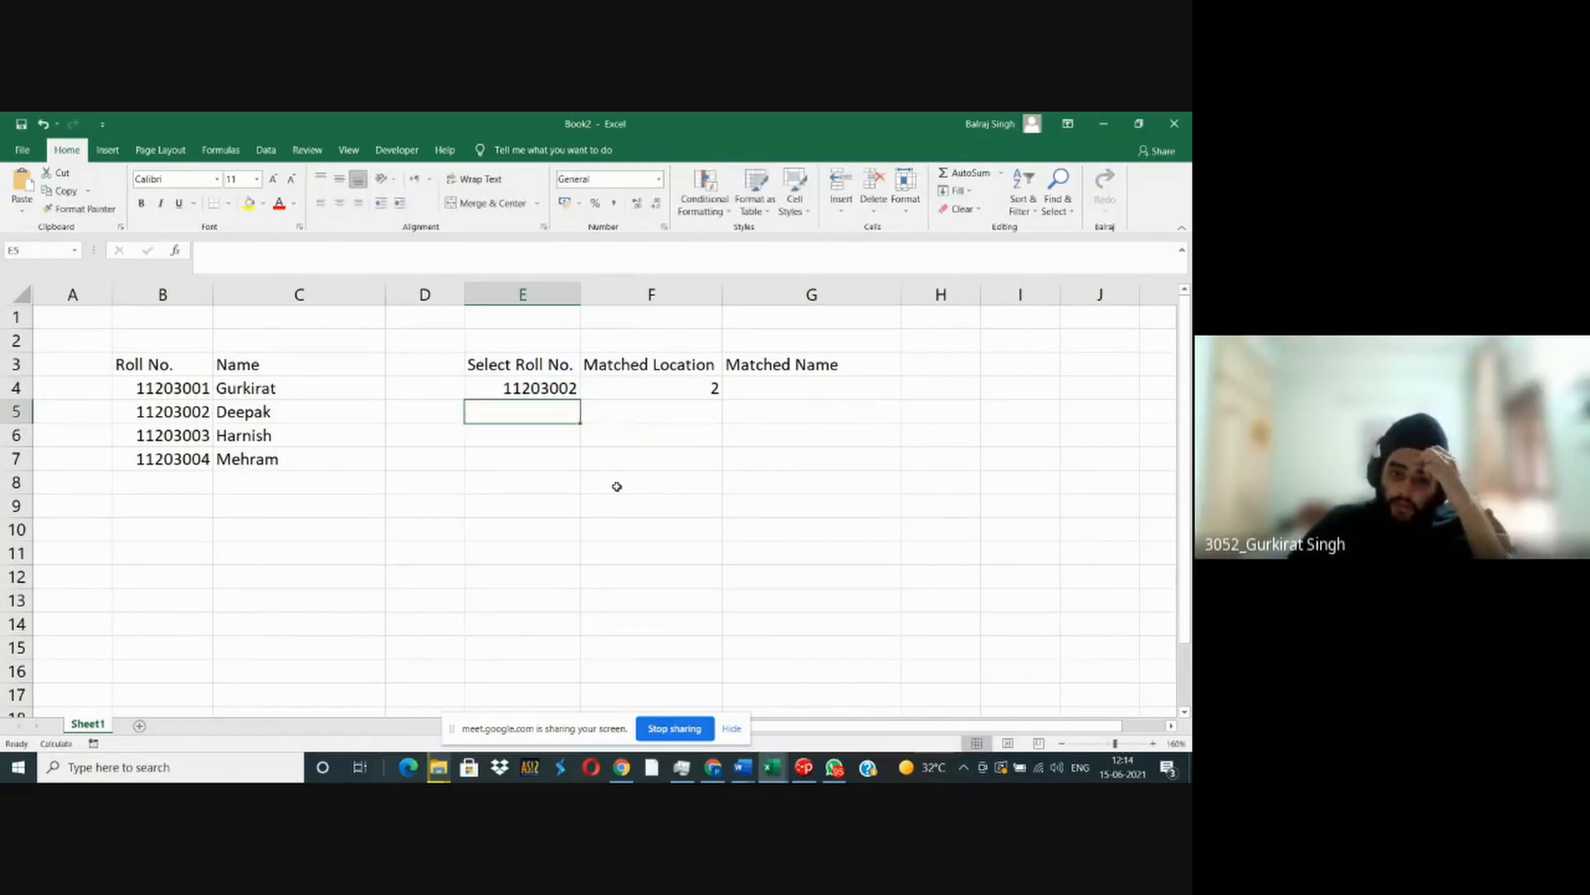
# - Test the exact match by entering the number 14521 and the text Hasyasdg in E4, one after the other
pyautogui.press('Up')
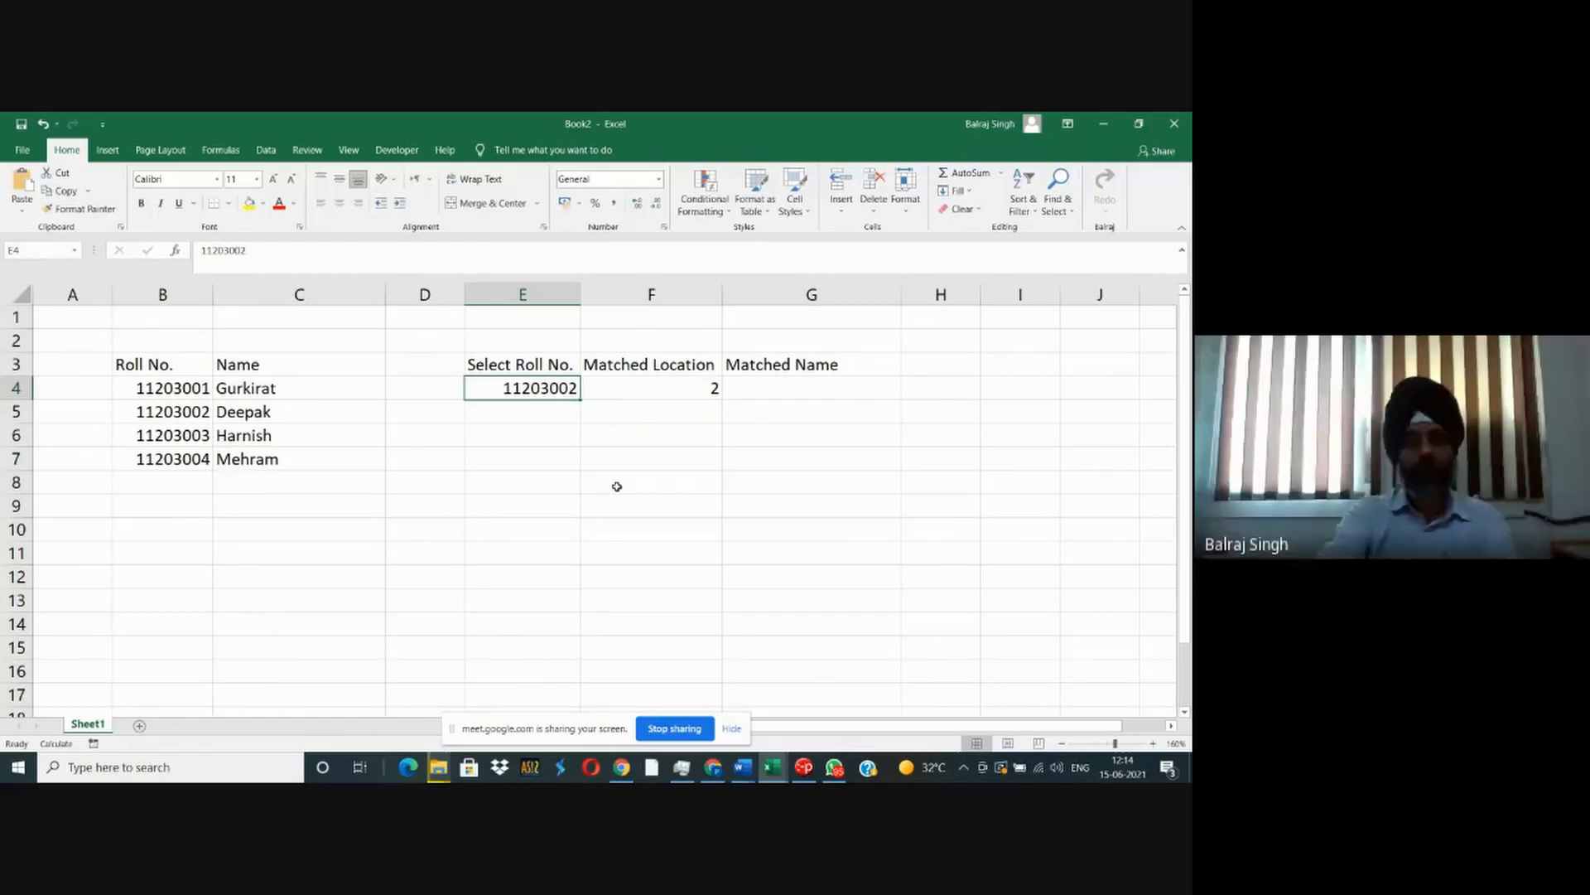
pyautogui.write('14521')
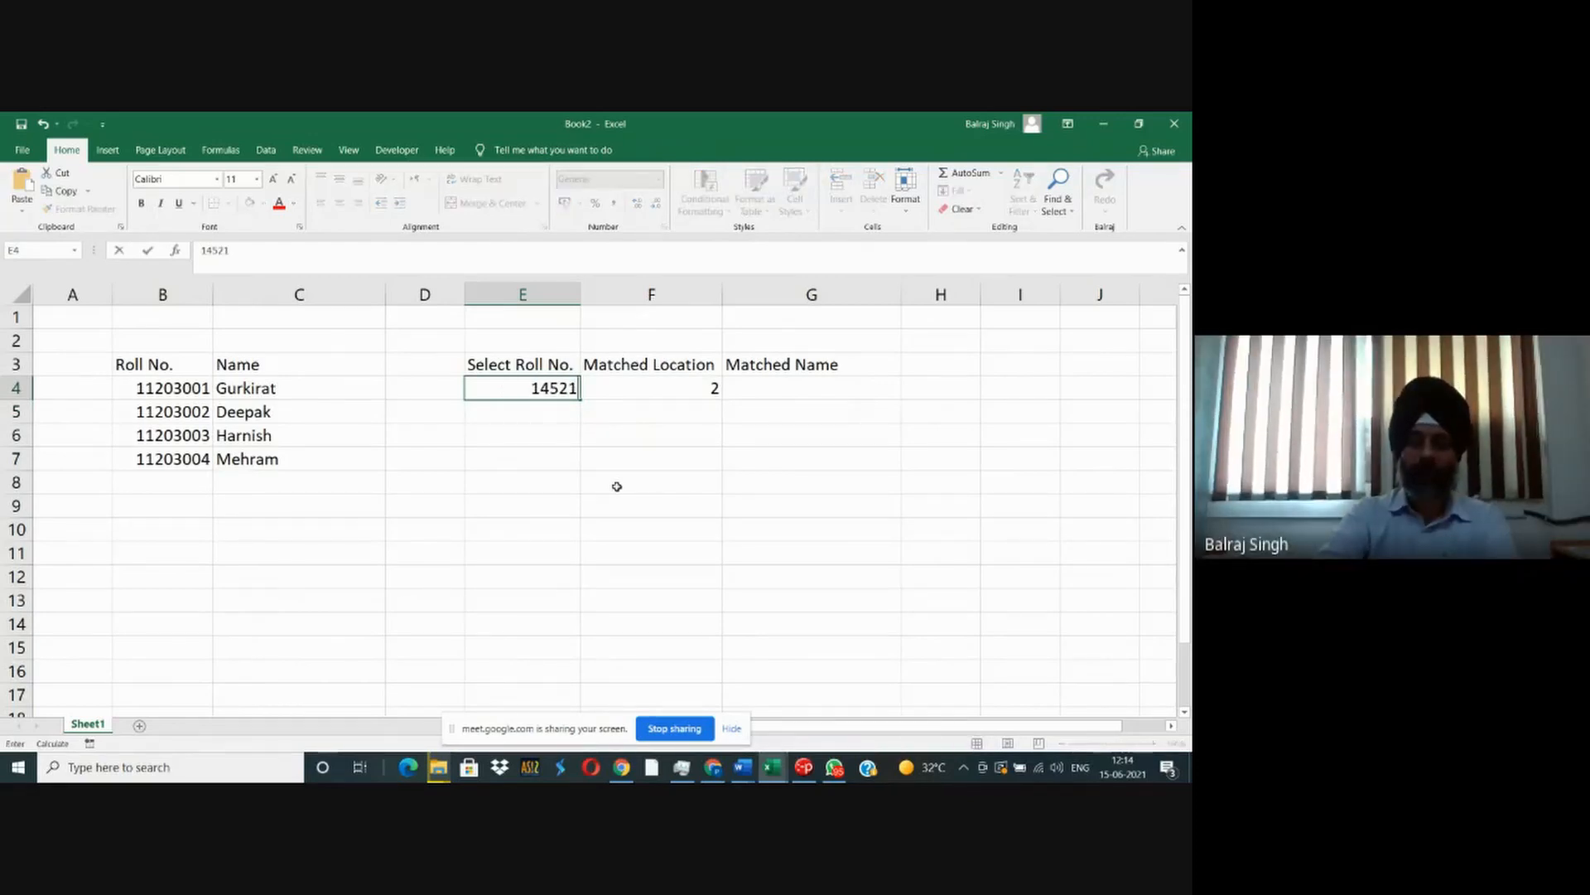
pyautogui.press('Return')
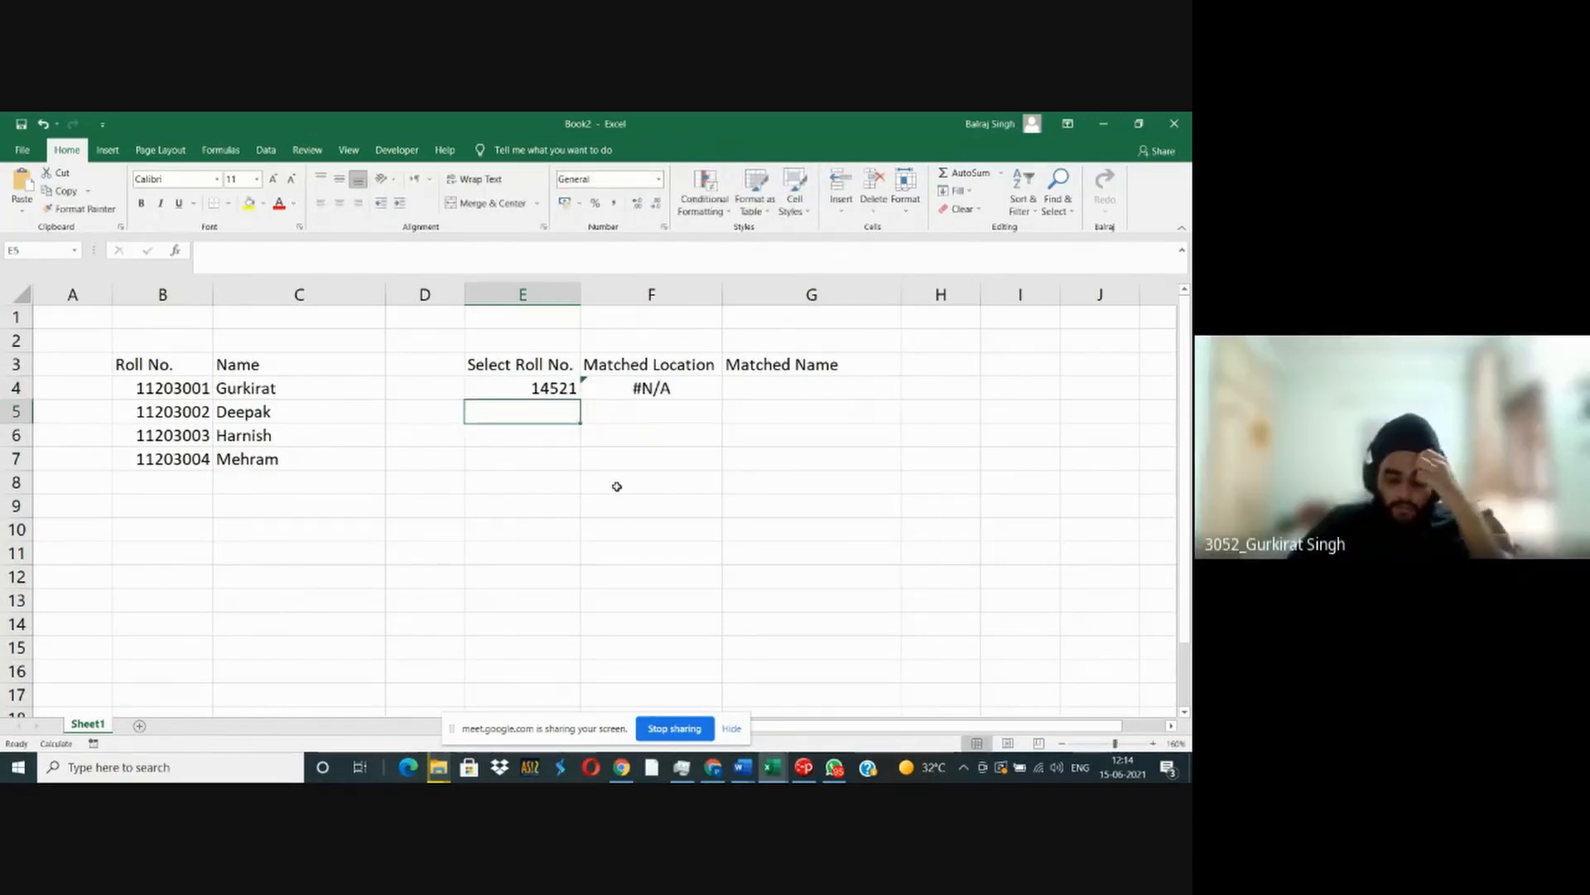
pyautogui.press('Up')
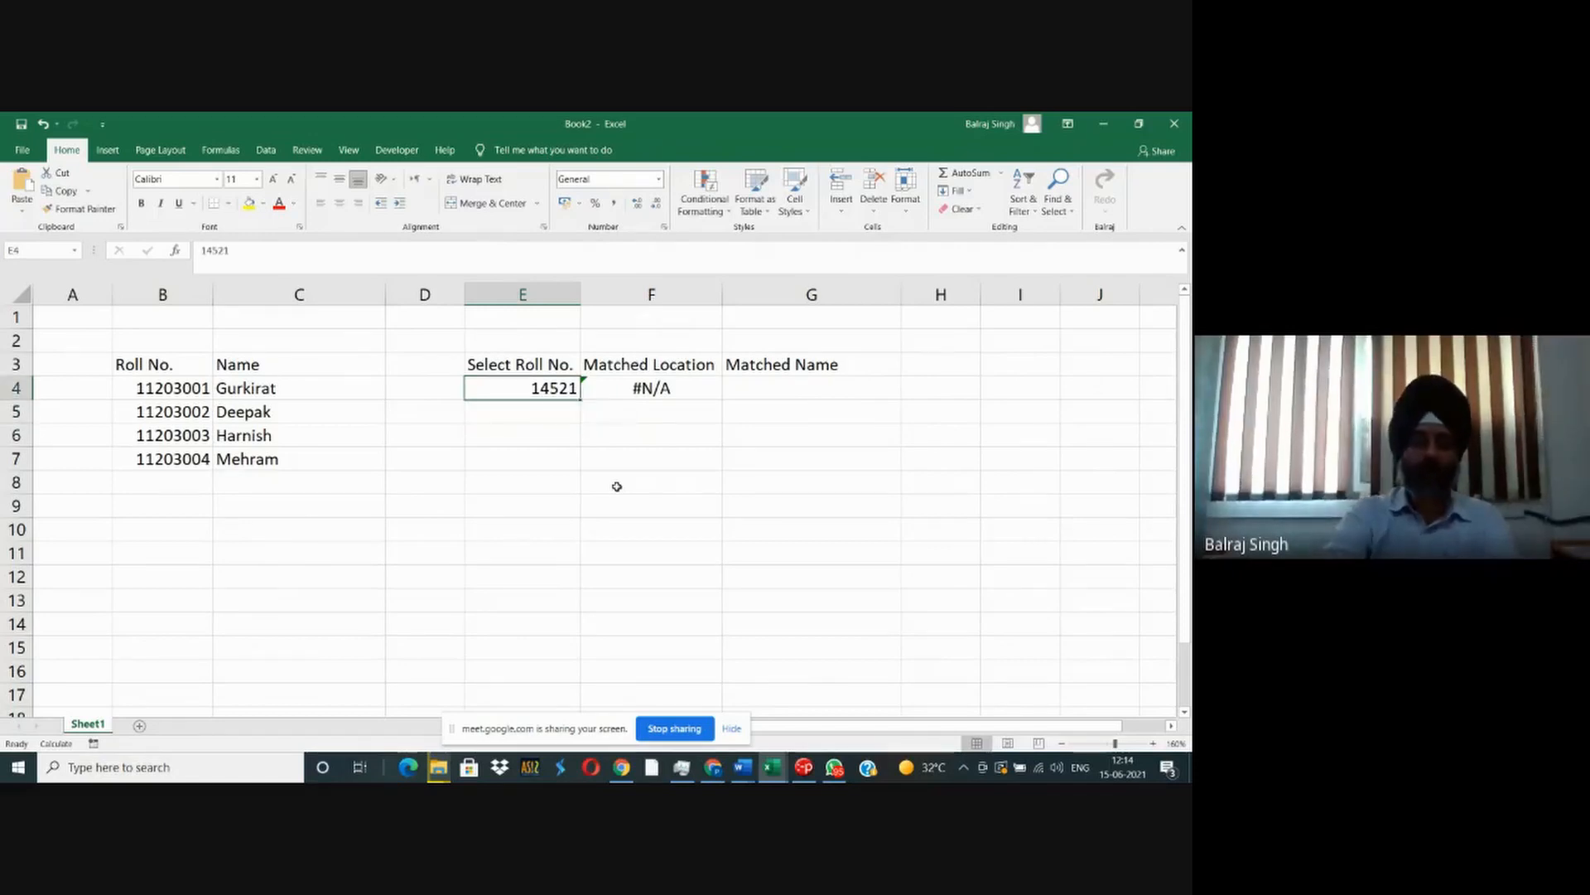
pyautogui.write('Hasyasdg')
pyautogui.press('Return')
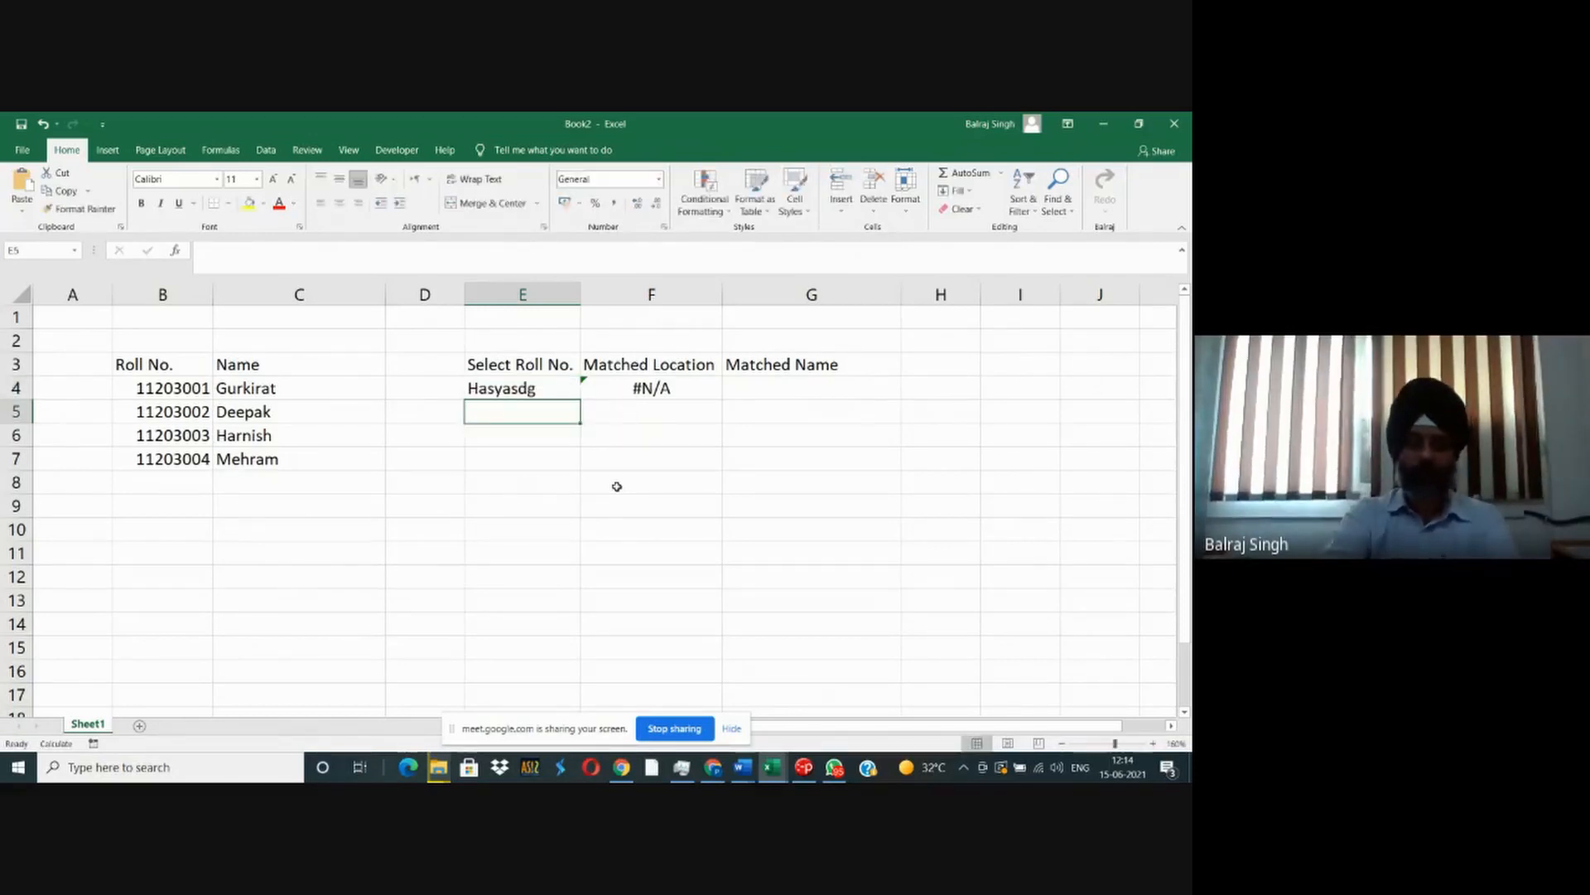
# - Enter an unlisted roll number ending in 8 in E4, keeping the digits shared by the students' roll numbers
pyautogui.press('Up')
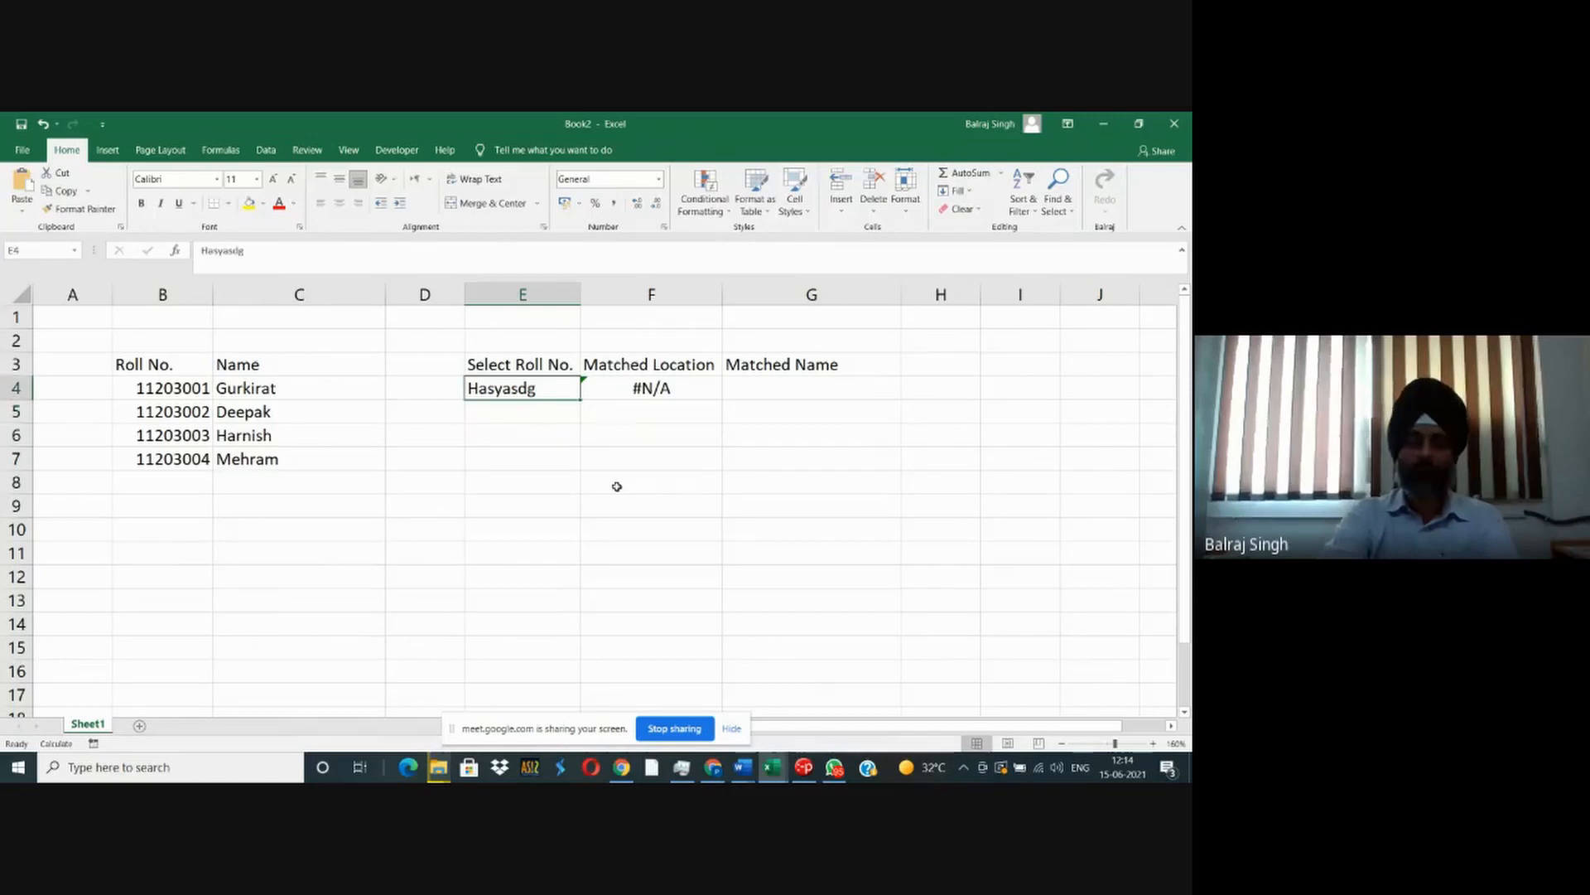
pyautogui.write('1120300')
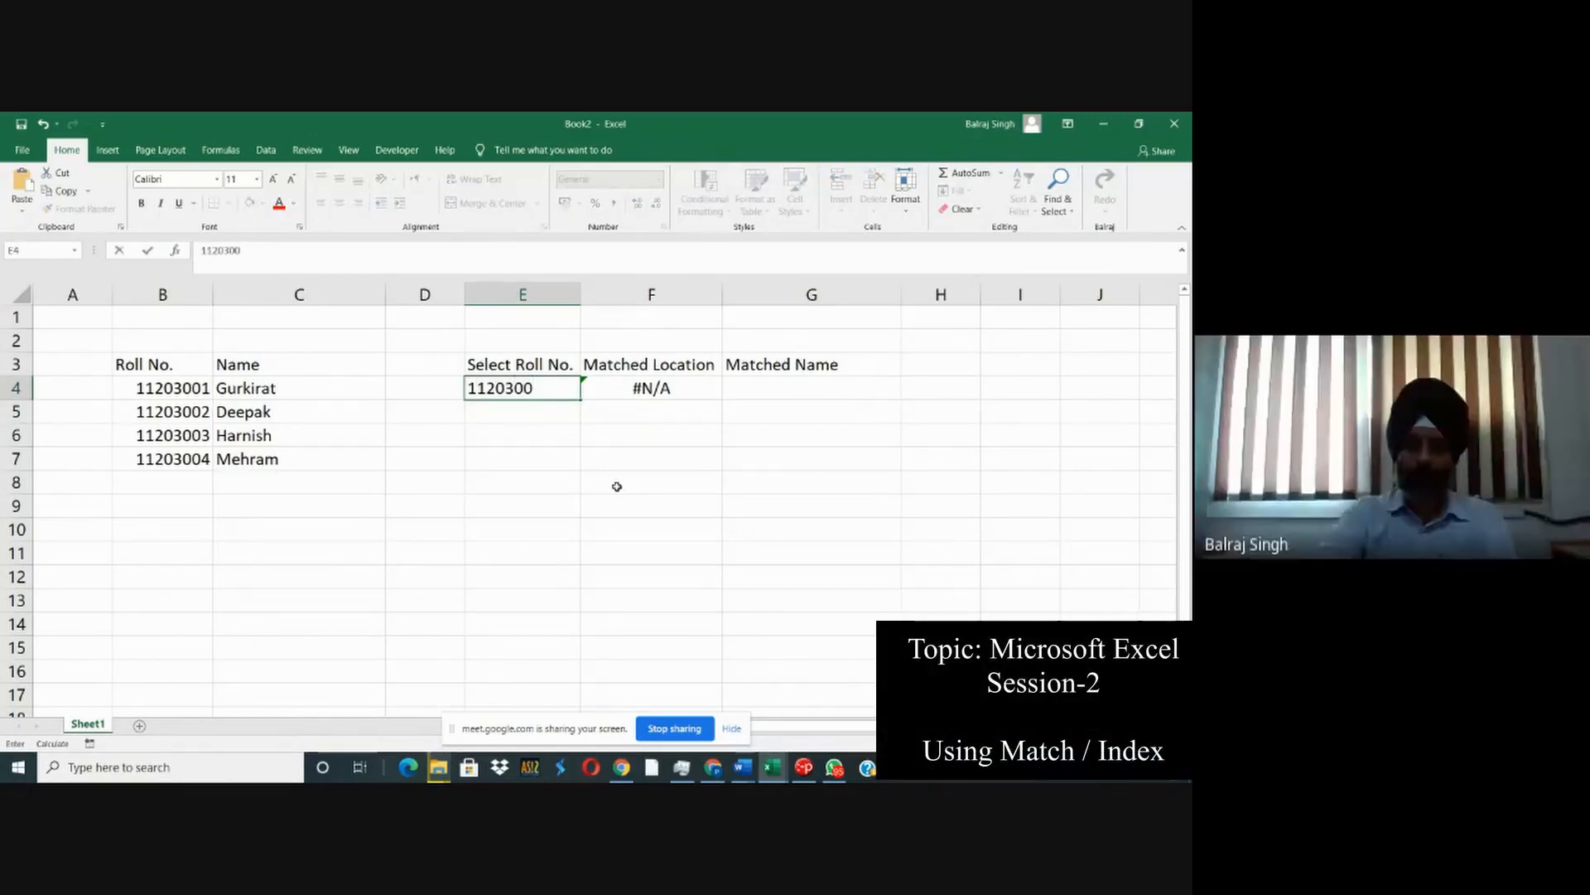
pyautogui.write('8')
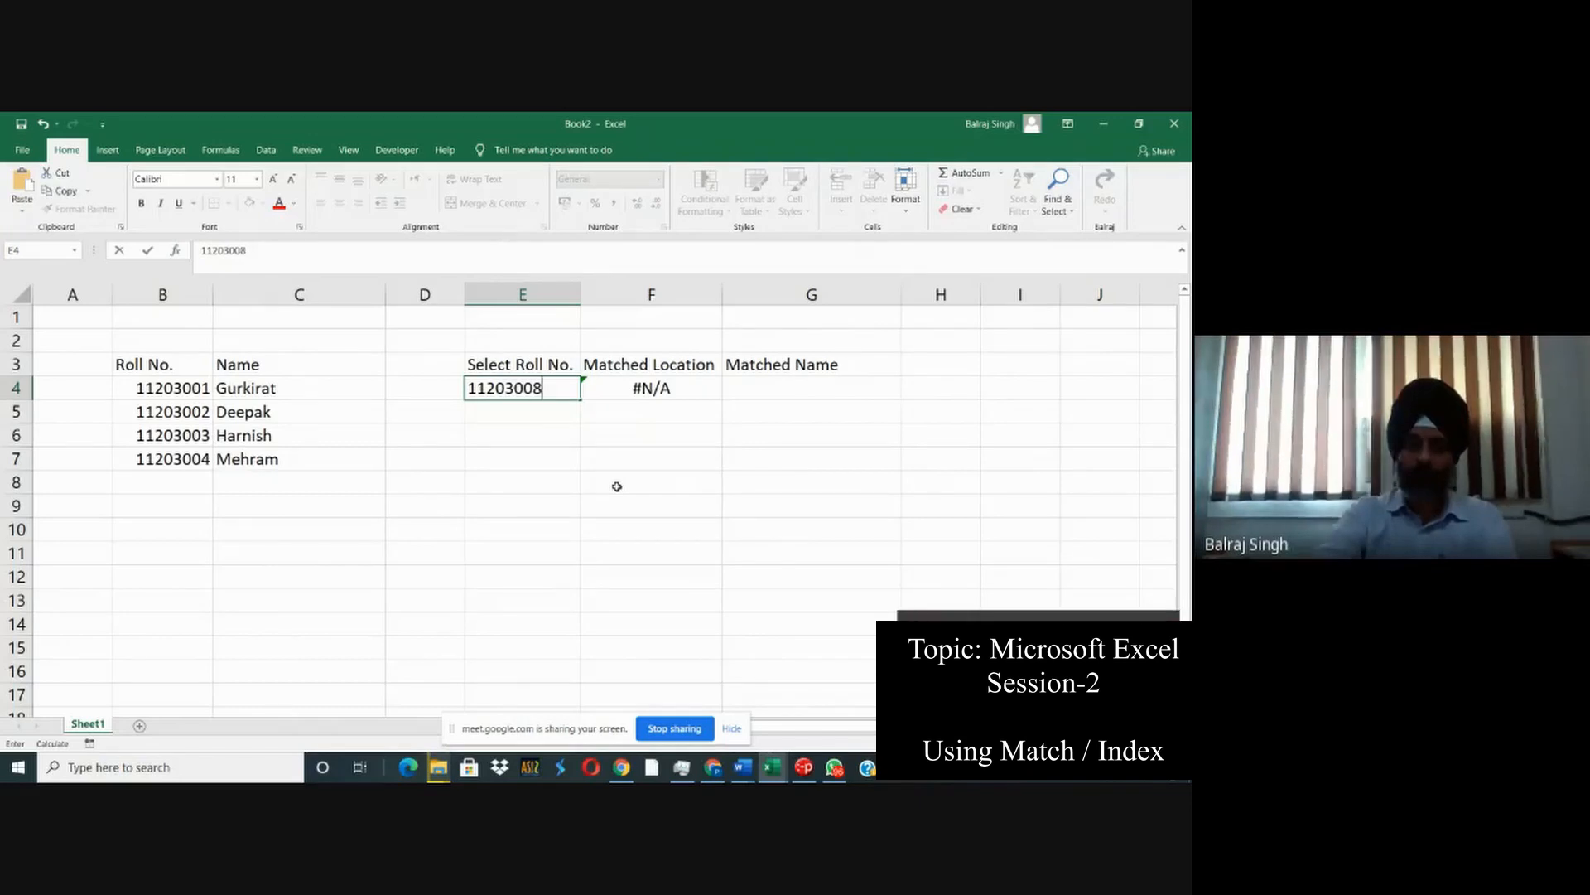
pyautogui.press('Return')
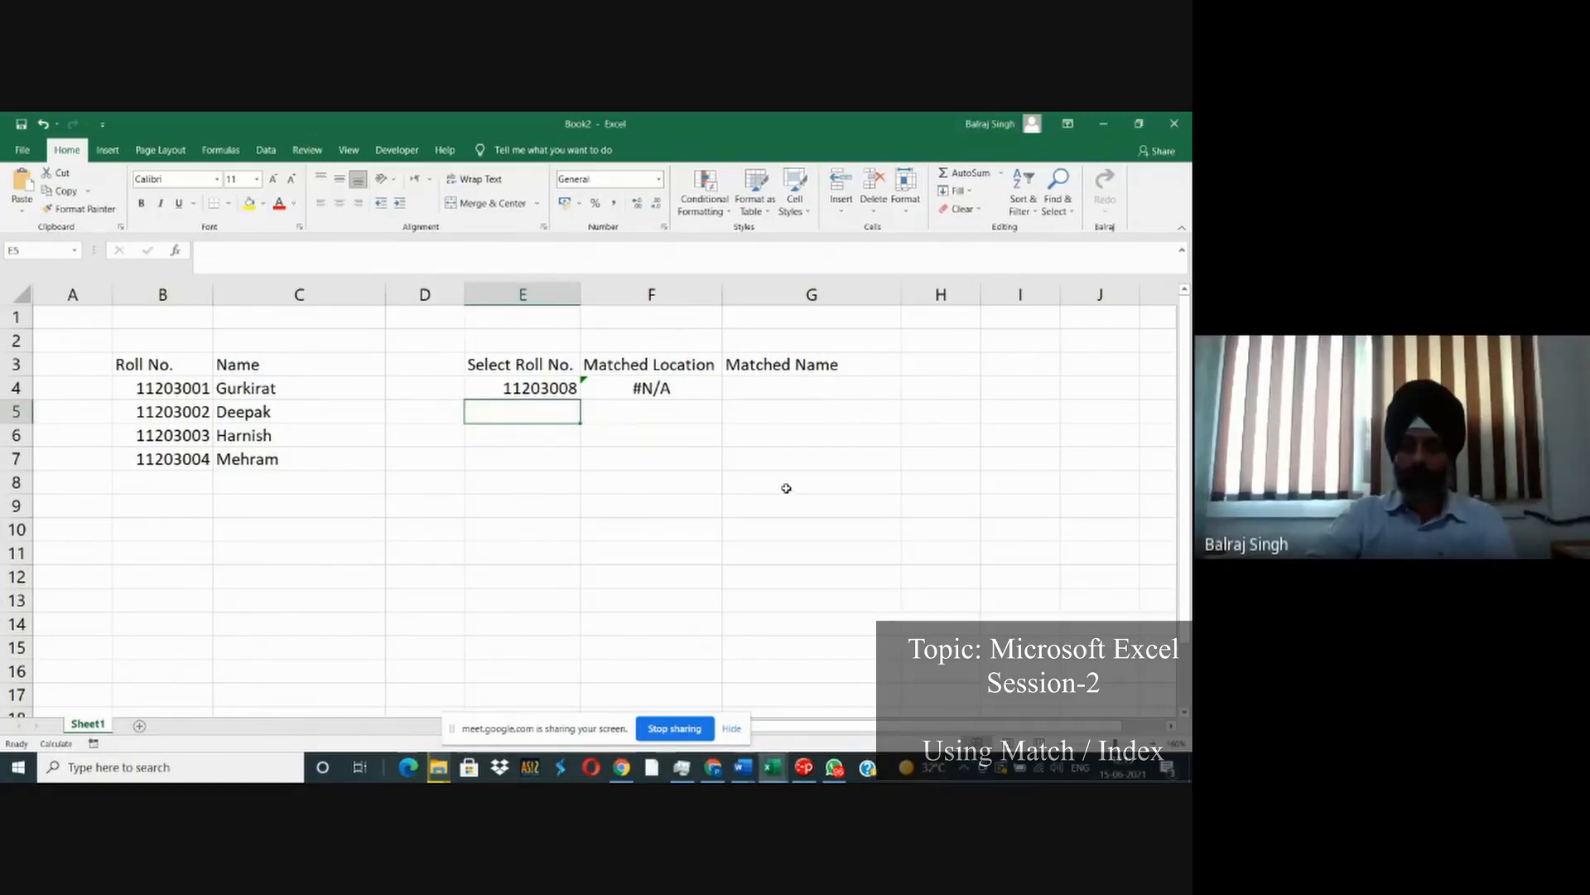
# - Set the selected roll number in E4 back to the second student's roll number
pyautogui.click(561, 387)
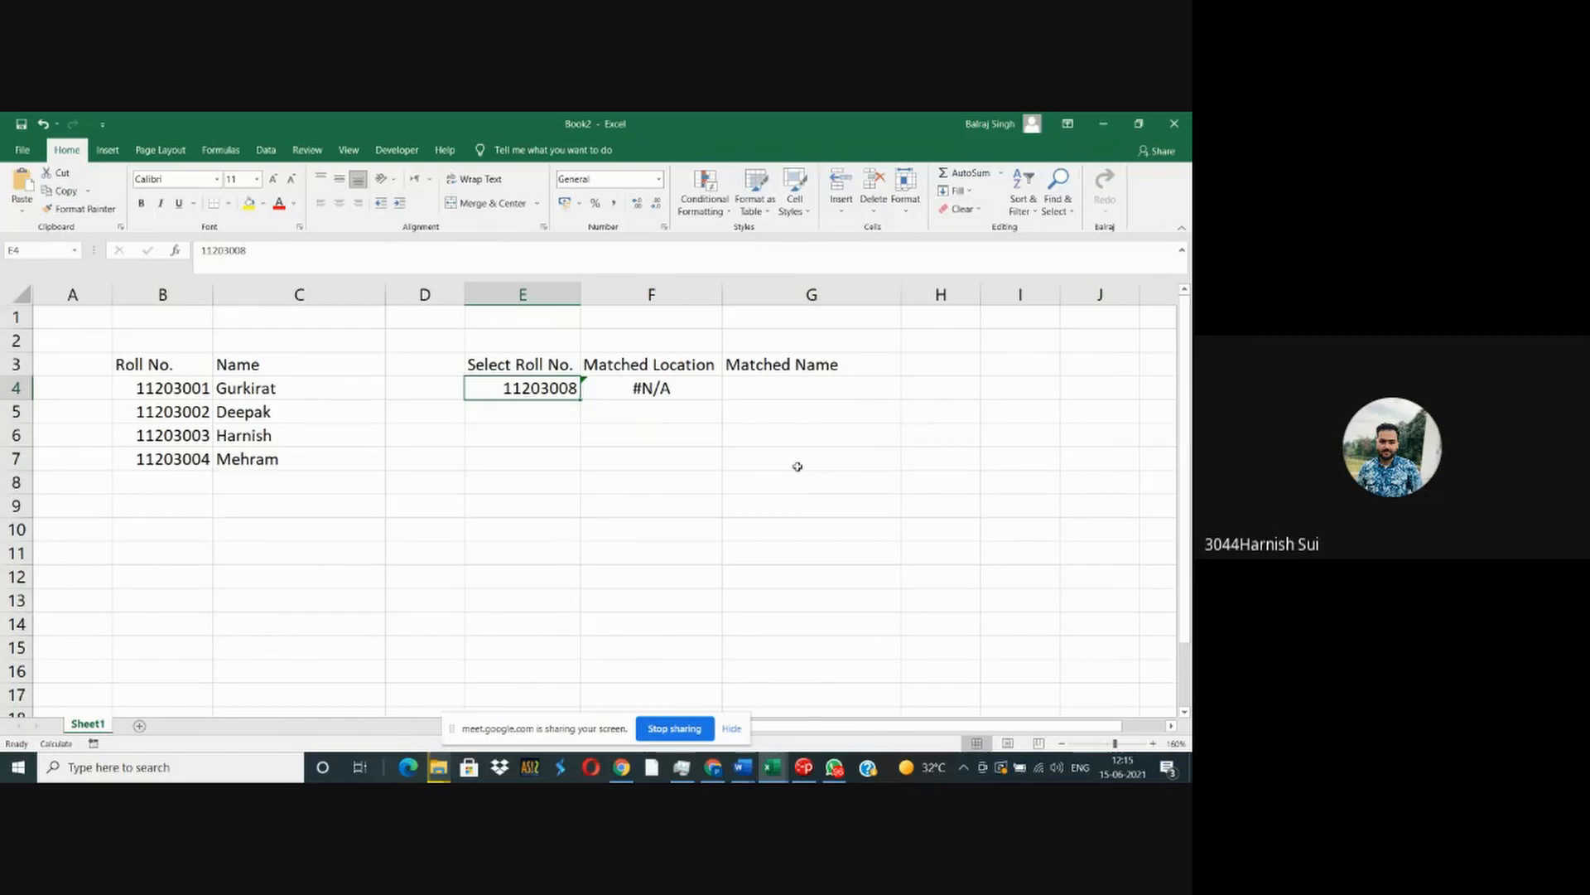
pyautogui.press('F2')
pyautogui.press('BackSpace')
pyautogui.write('2')
pyautogui.press('Return')
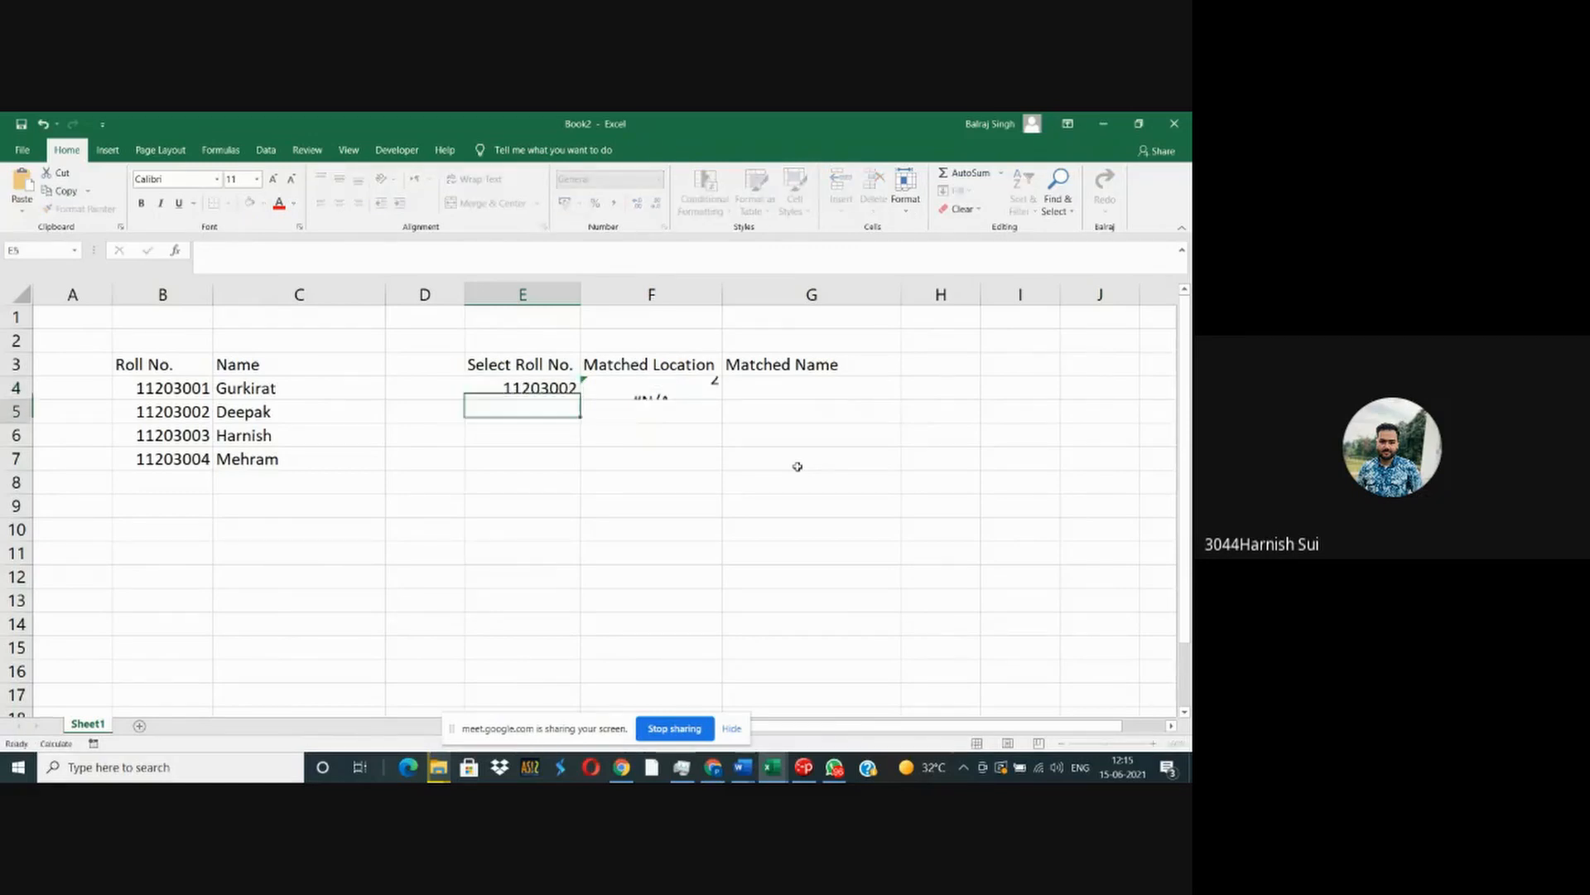
# - Try the second student's roll number as a fixed lookup value instead of E4 in F4's MATCH formula and undo that change
pyautogui.press('Up')
pyautogui.press('Right')
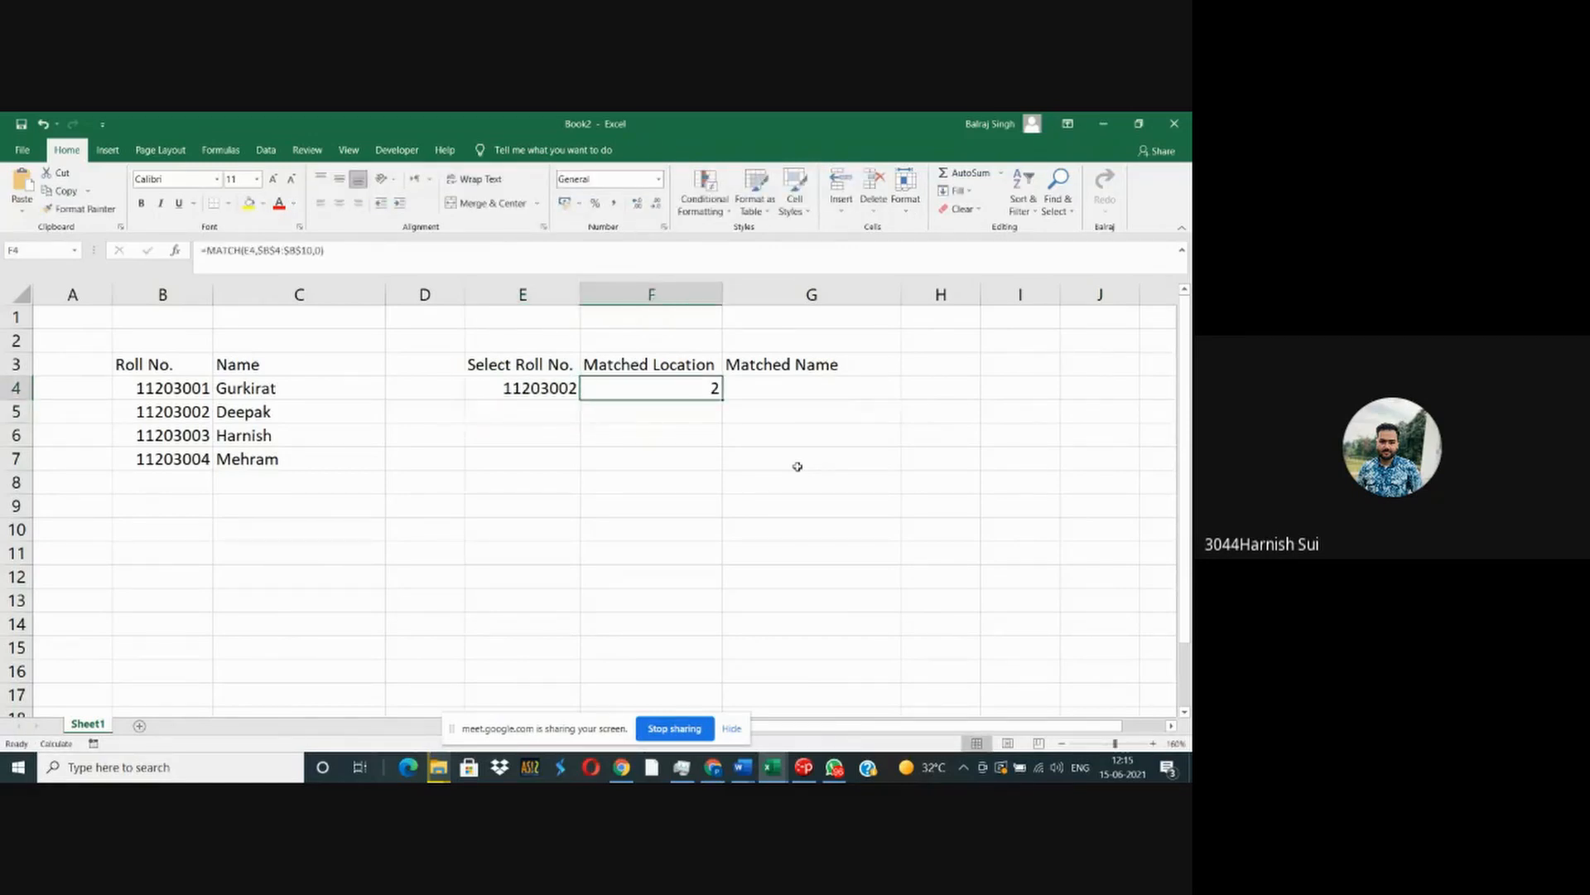
pyautogui.press('F2')
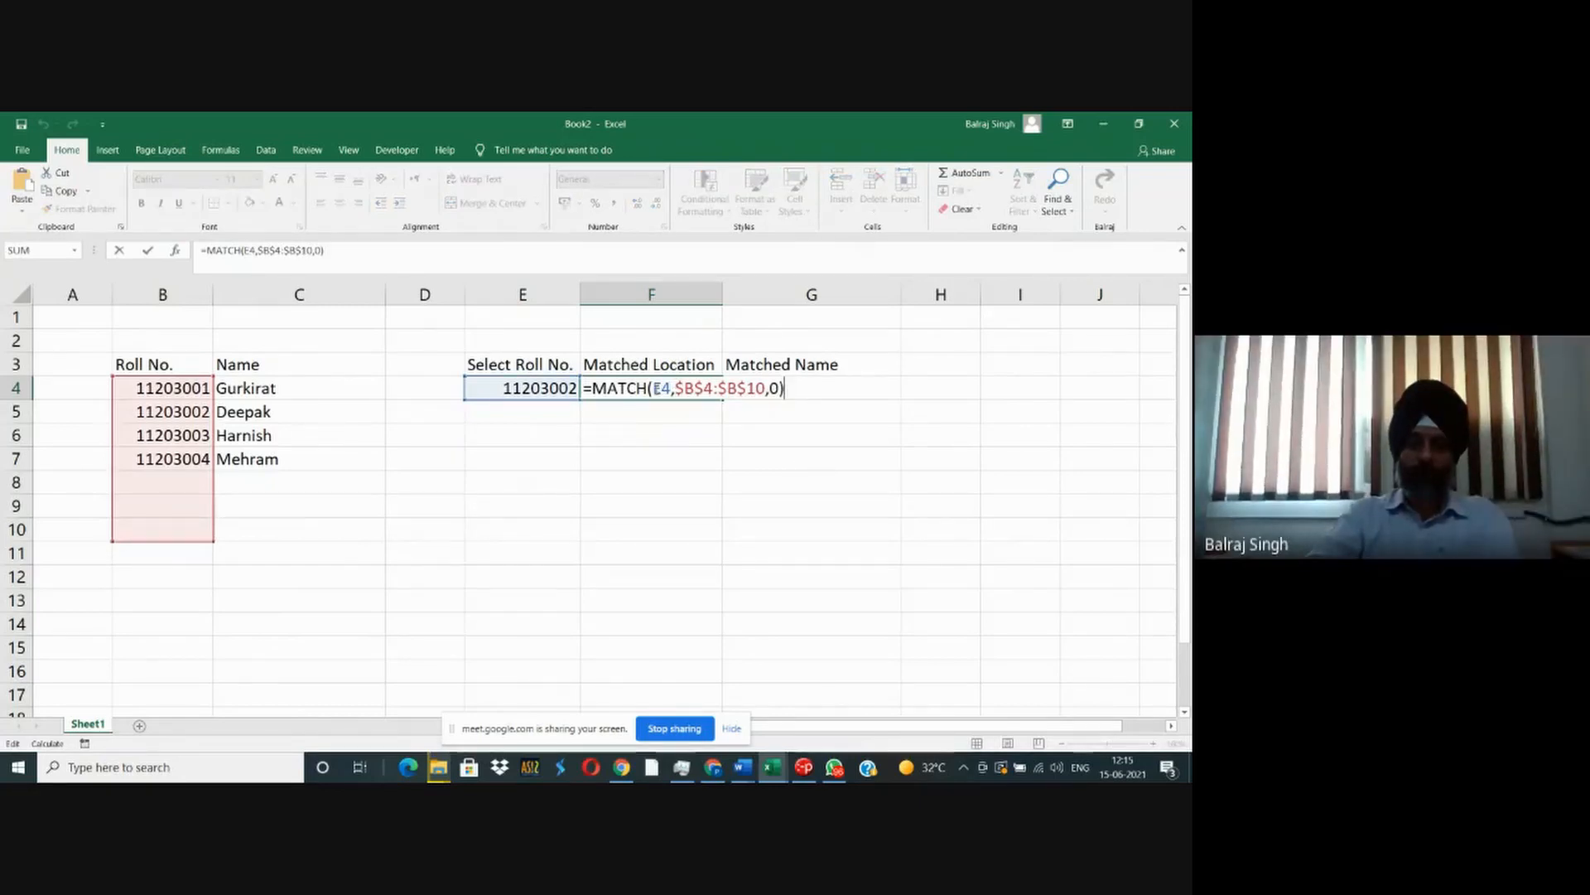
pyautogui.moveTo(656, 388); pyautogui.dragTo(669, 389)
pyautogui.click(667, 388)
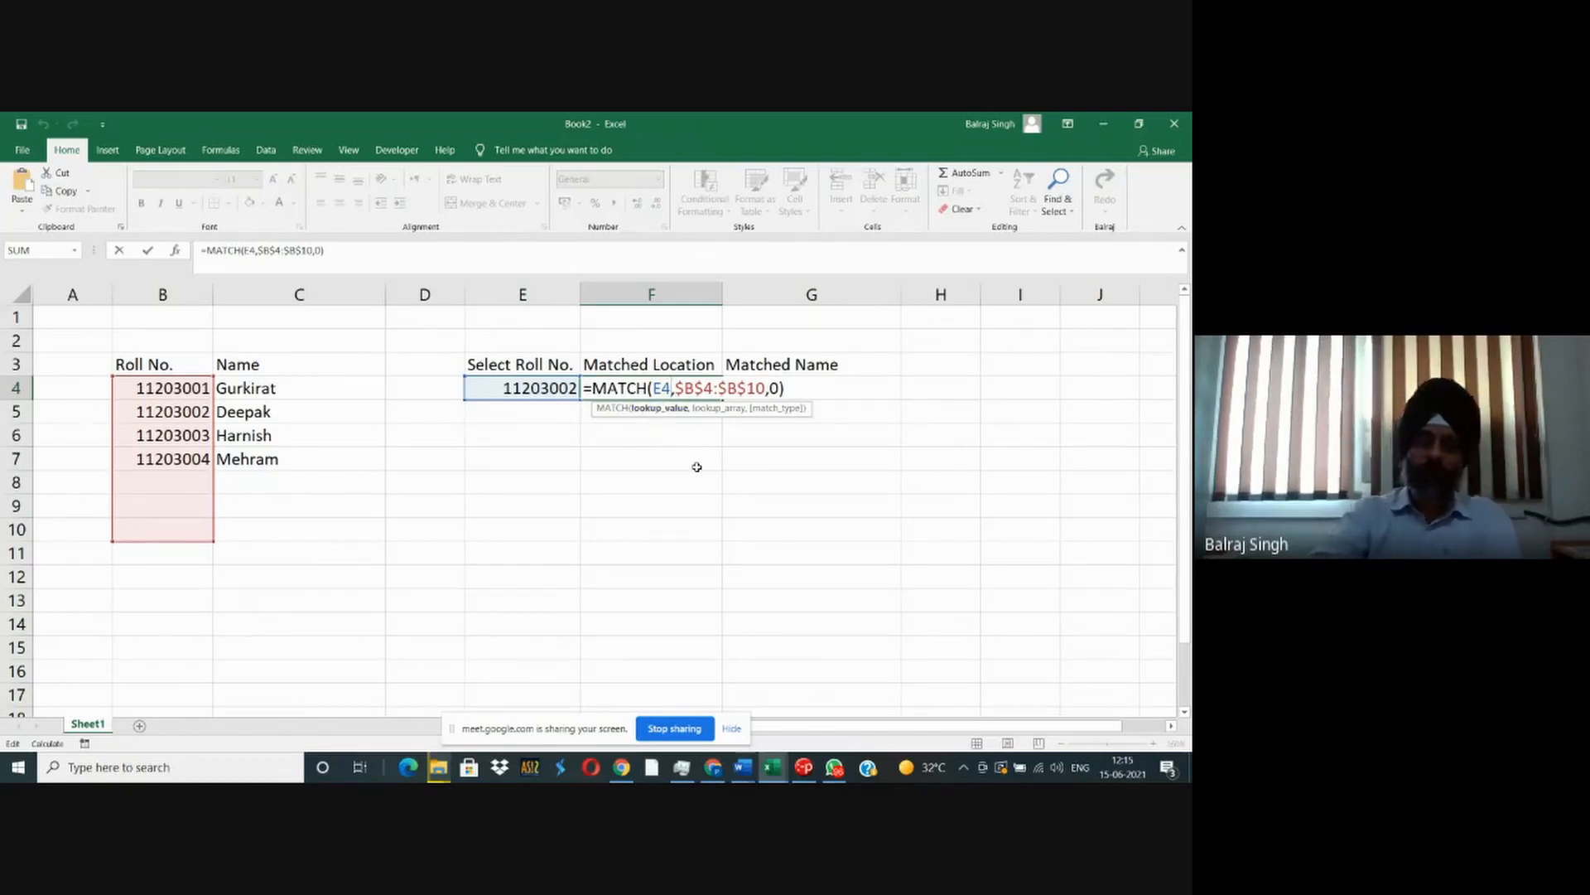
pyautogui.press('BackSpace')
pyautogui.press('BackSpace')
pyautogui.write('11203002')
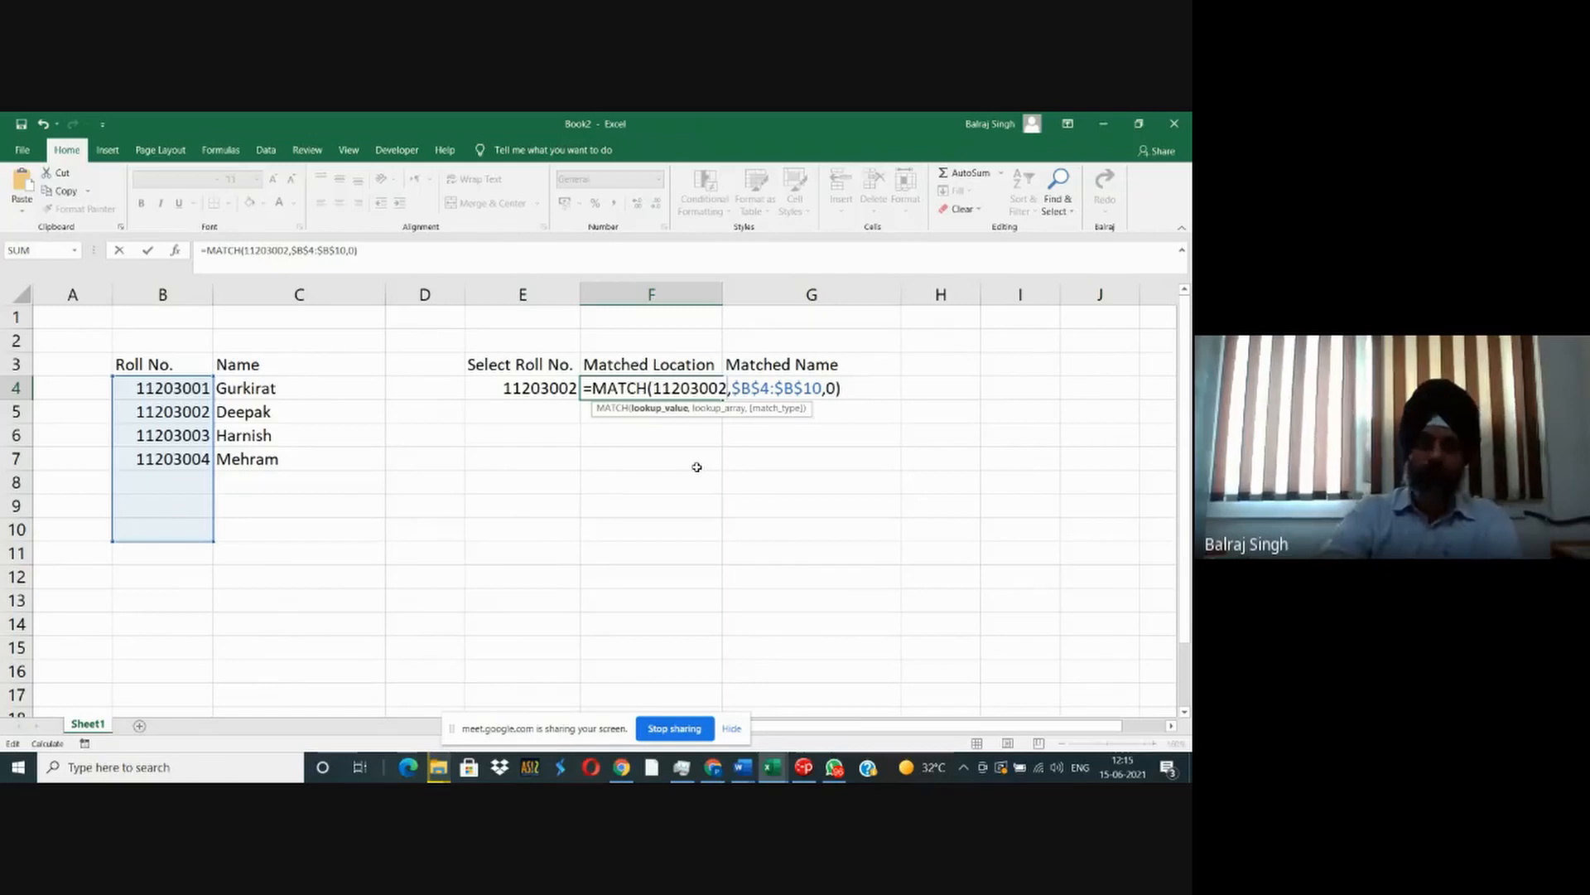
pyautogui.press('Return')
pyautogui.press('Up')
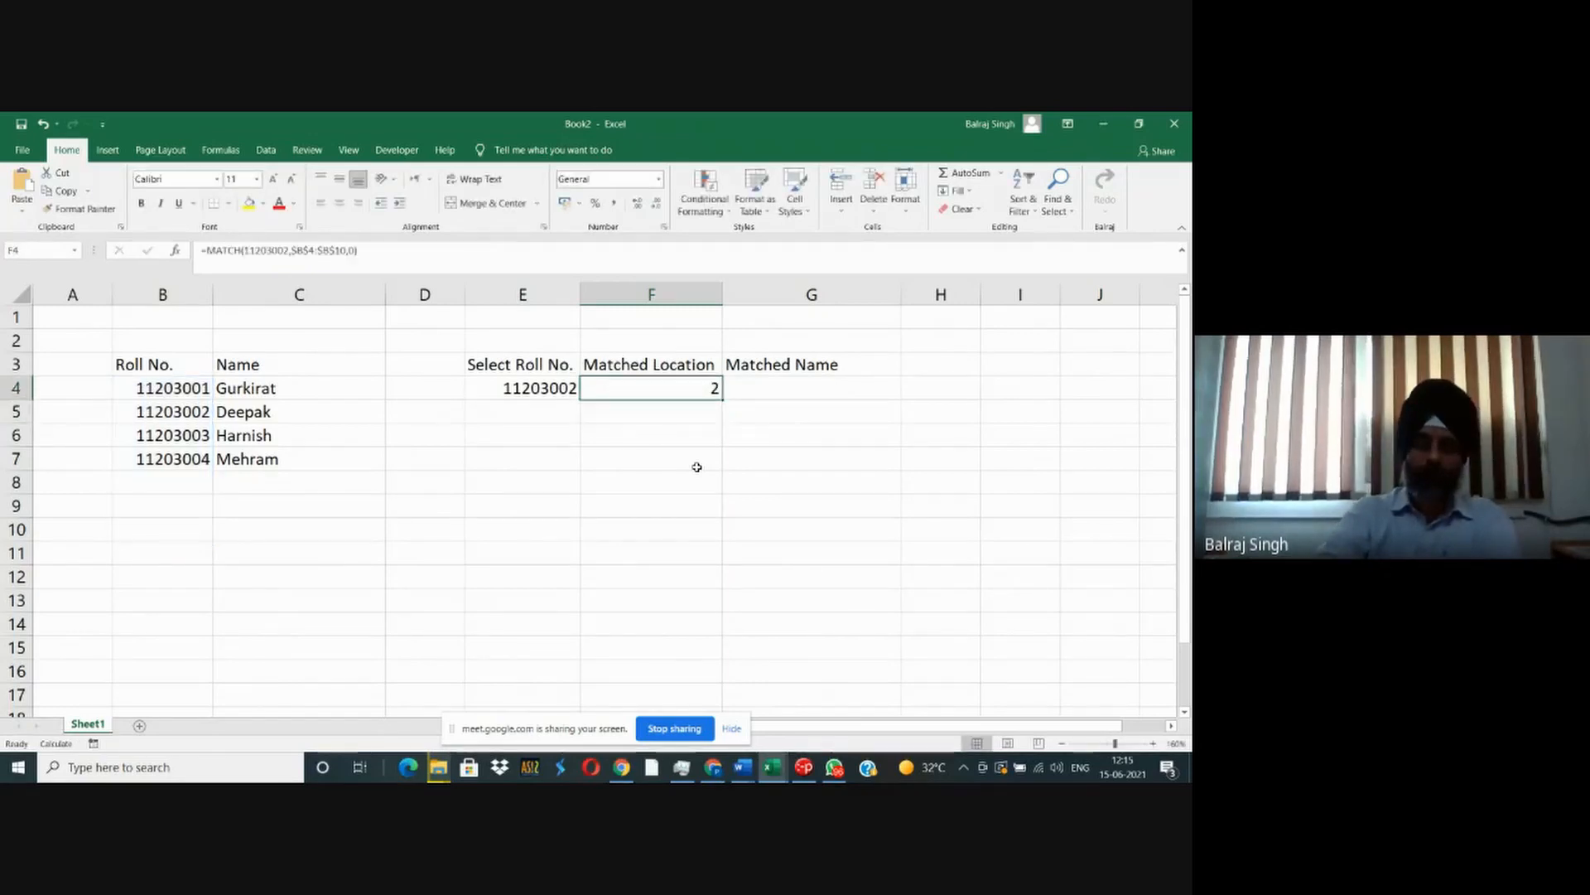
pyautogui.hotkey('ctrl', 'z')
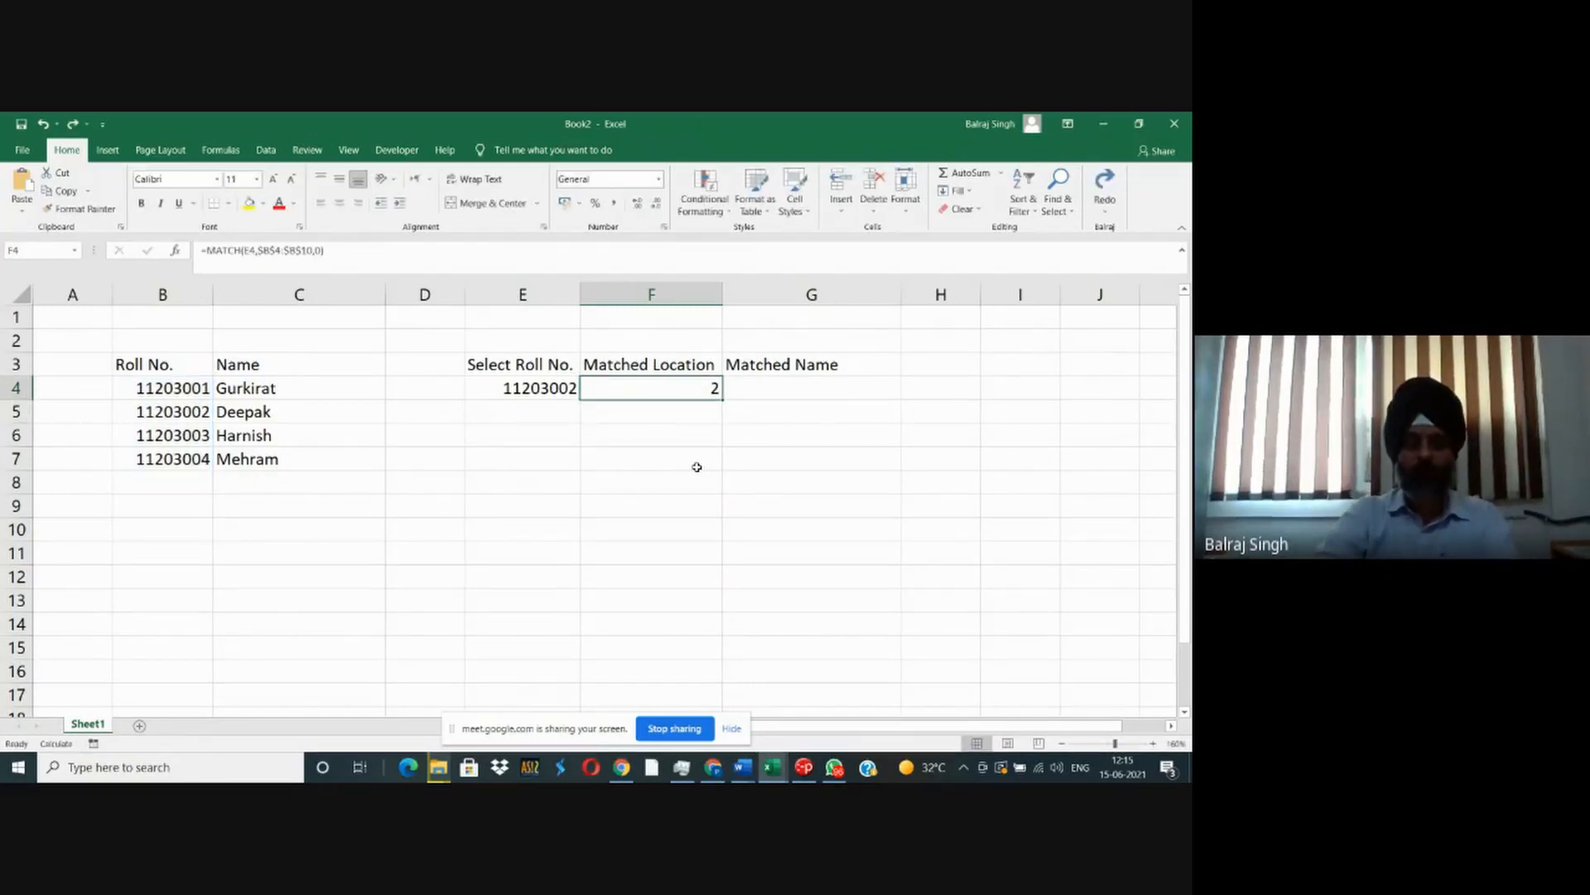
# - Review the arguments of F4's MATCH formula: lookup value E4, lookup array $B$4:$B$10 and match type 0
pyautogui.press('F2')
pyautogui.press('Left')
pyautogui.press('Left')
pyautogui.press('Left')
pyautogui.press('Left')
pyautogui.press('Left')
pyautogui.press('Left')
pyautogui.press('Left')
pyautogui.press('Left')
pyautogui.press('Left')
pyautogui.press('Left')
pyautogui.press('Left')
pyautogui.press('Left')
pyautogui.press('Left')
pyautogui.press('Left')
pyautogui.press('Left')
pyautogui.press('Left')
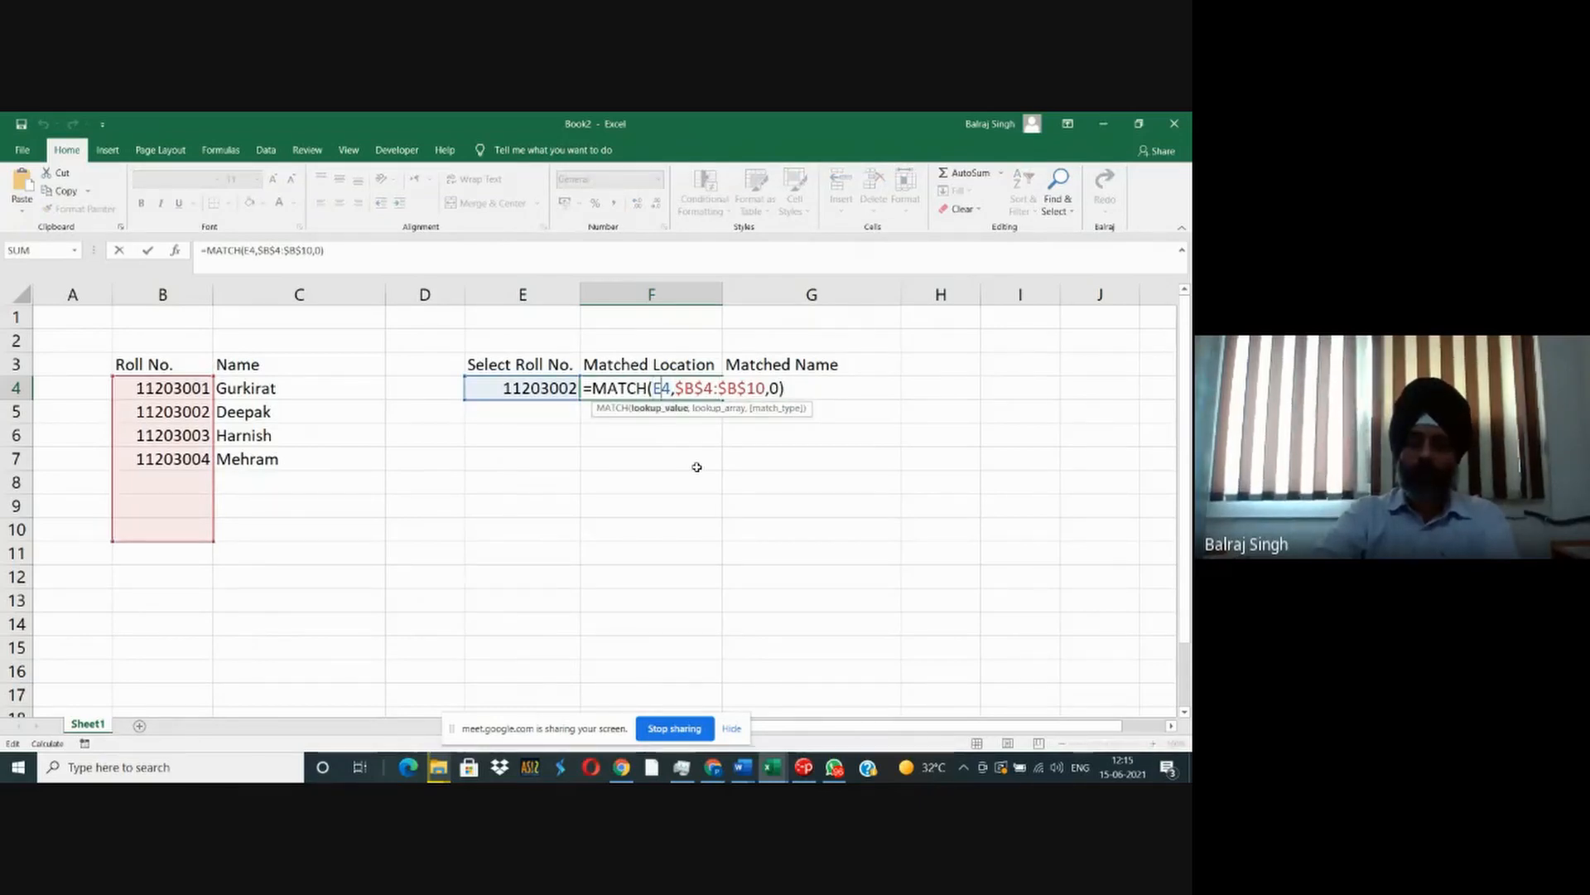
pyautogui.press('Right')
pyautogui.press('Right')
pyautogui.press('Right')
pyautogui.hotkey('shift', 'Right')
pyautogui.hotkey('shift', 'Right')
pyautogui.hotkey('shift', 'Right')
pyautogui.hotkey('shift', 'Right')
pyautogui.hotkey('shift', 'Right')
pyautogui.hotkey('shift', 'Right')
pyautogui.hotkey('shift', 'Right')
pyautogui.hotkey('shift', 'Right')
pyautogui.hotkey('shift', 'Right')
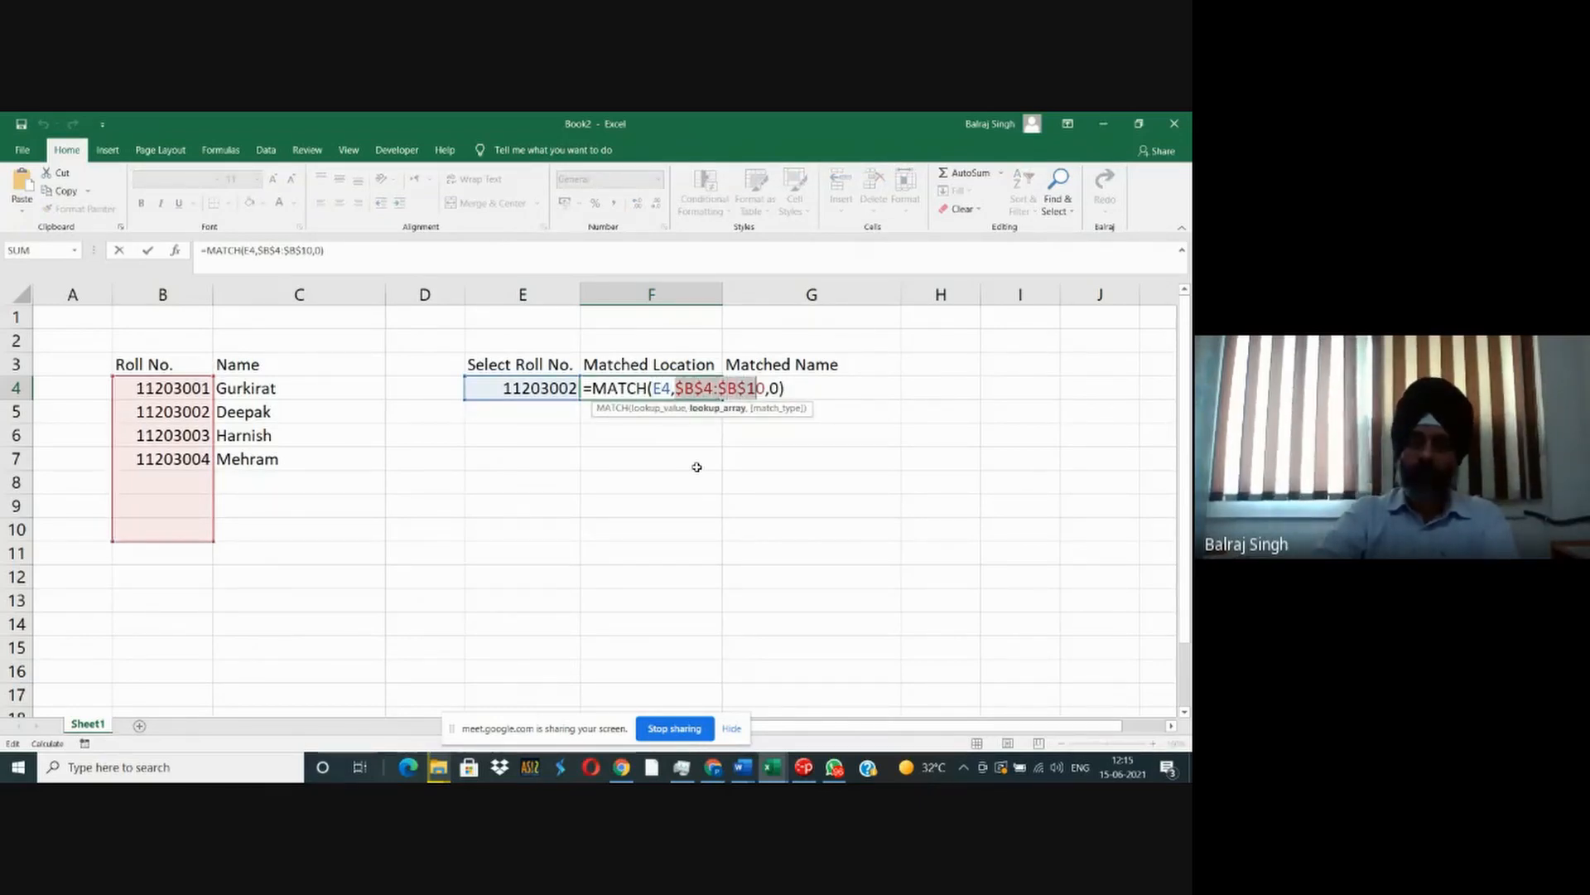
pyautogui.hotkey('shift', 'Right')
pyautogui.press('Right')
pyautogui.press('Right')
pyautogui.hotkey('shift', 'Right')
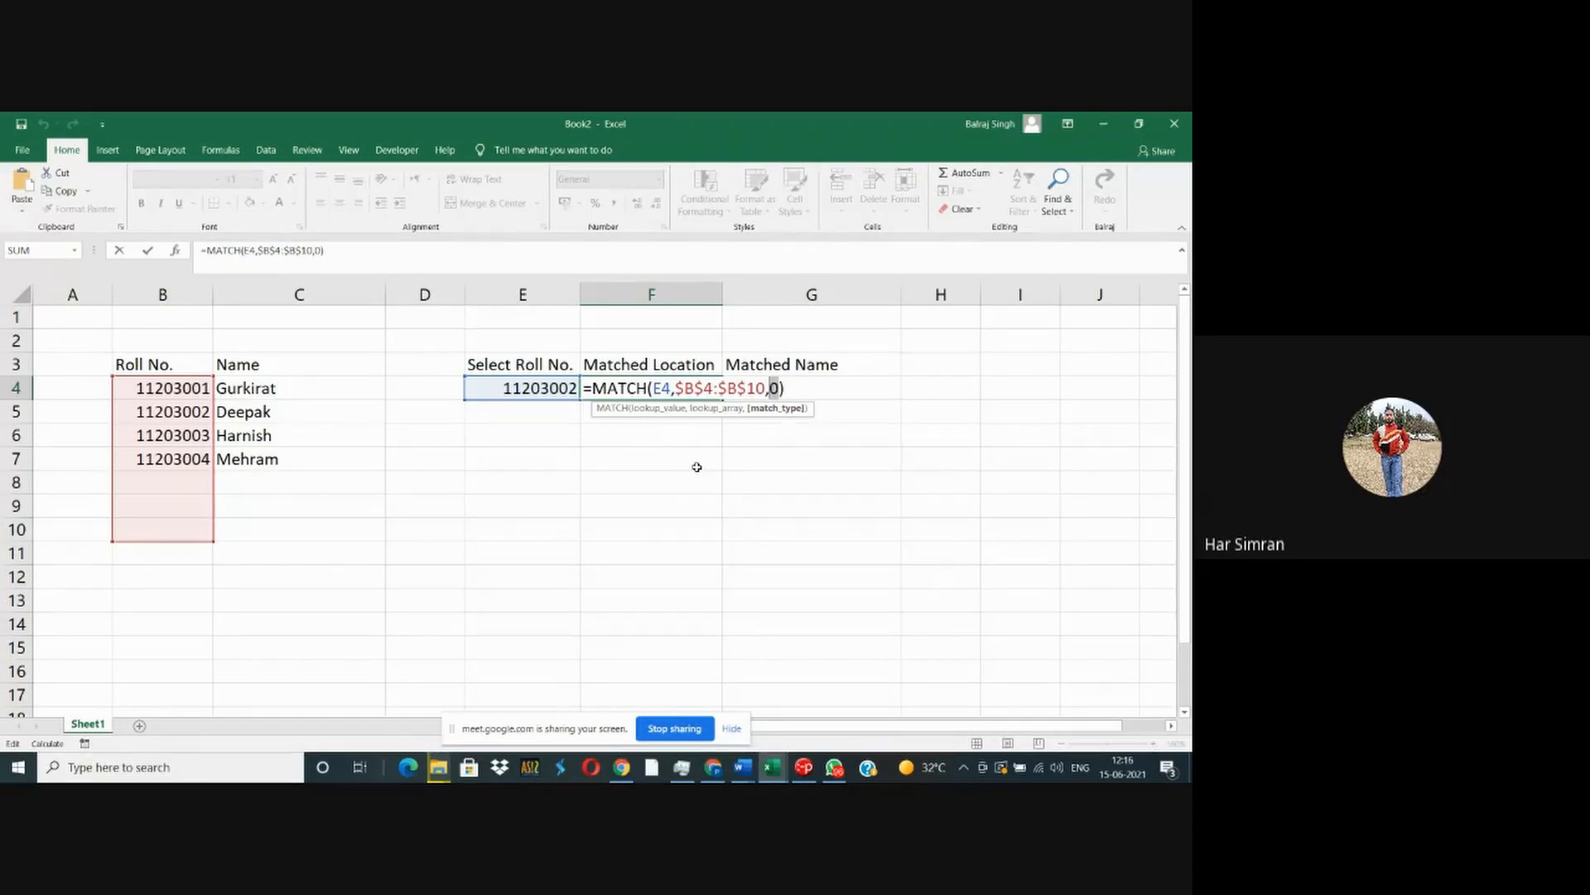
pyautogui.press('Return')
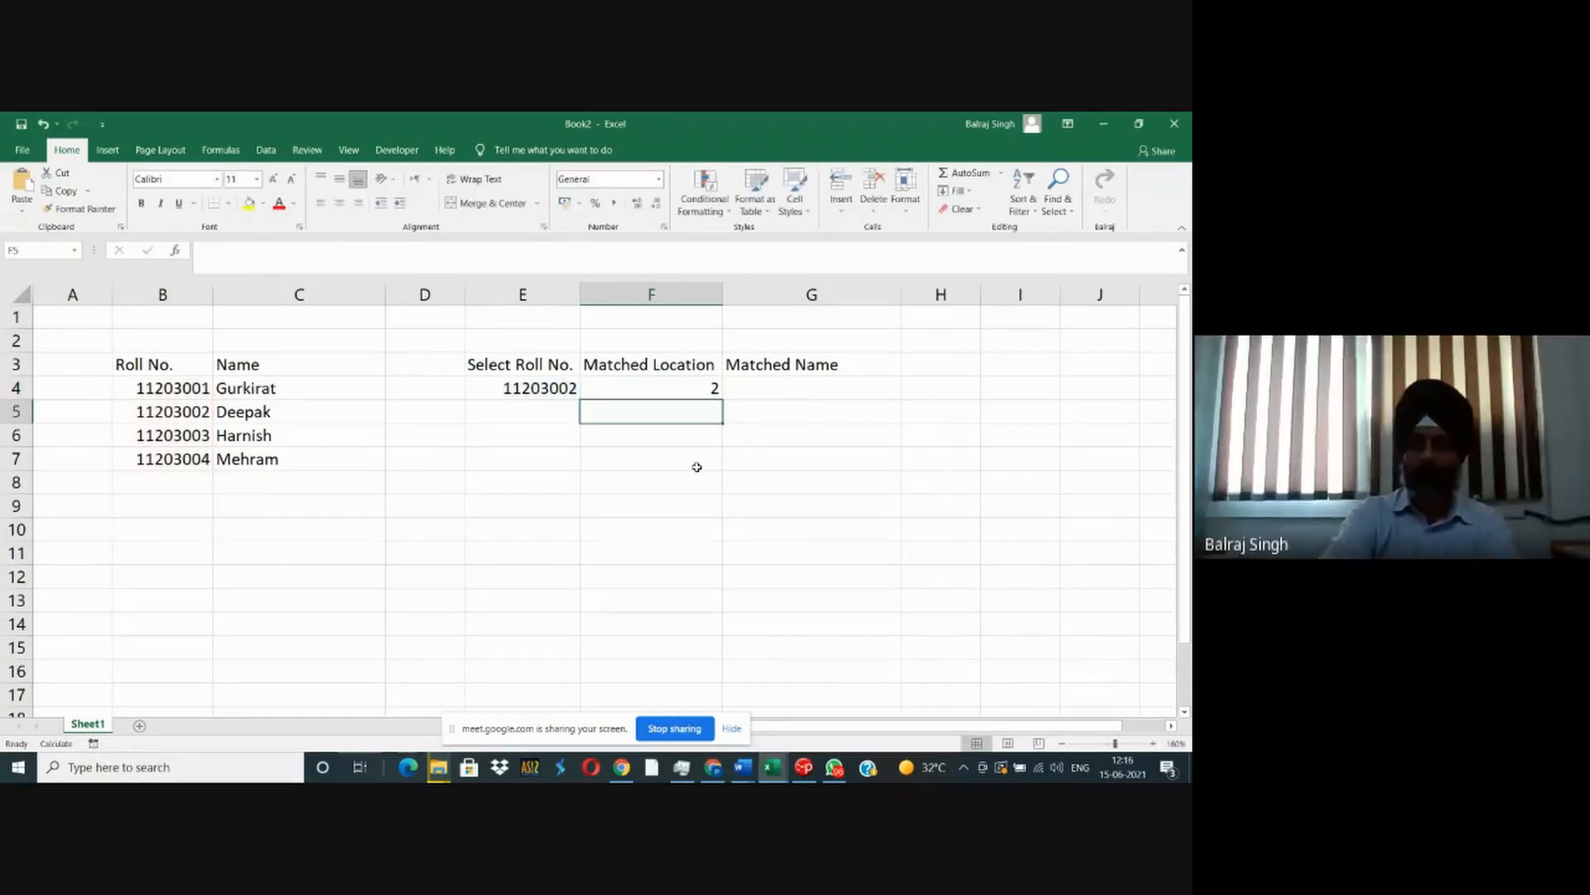
# - Test the exact match with an unlisted roll number in E4 by changing only its last two digits to 25
pyautogui.press('Up')
pyautogui.press('Left')
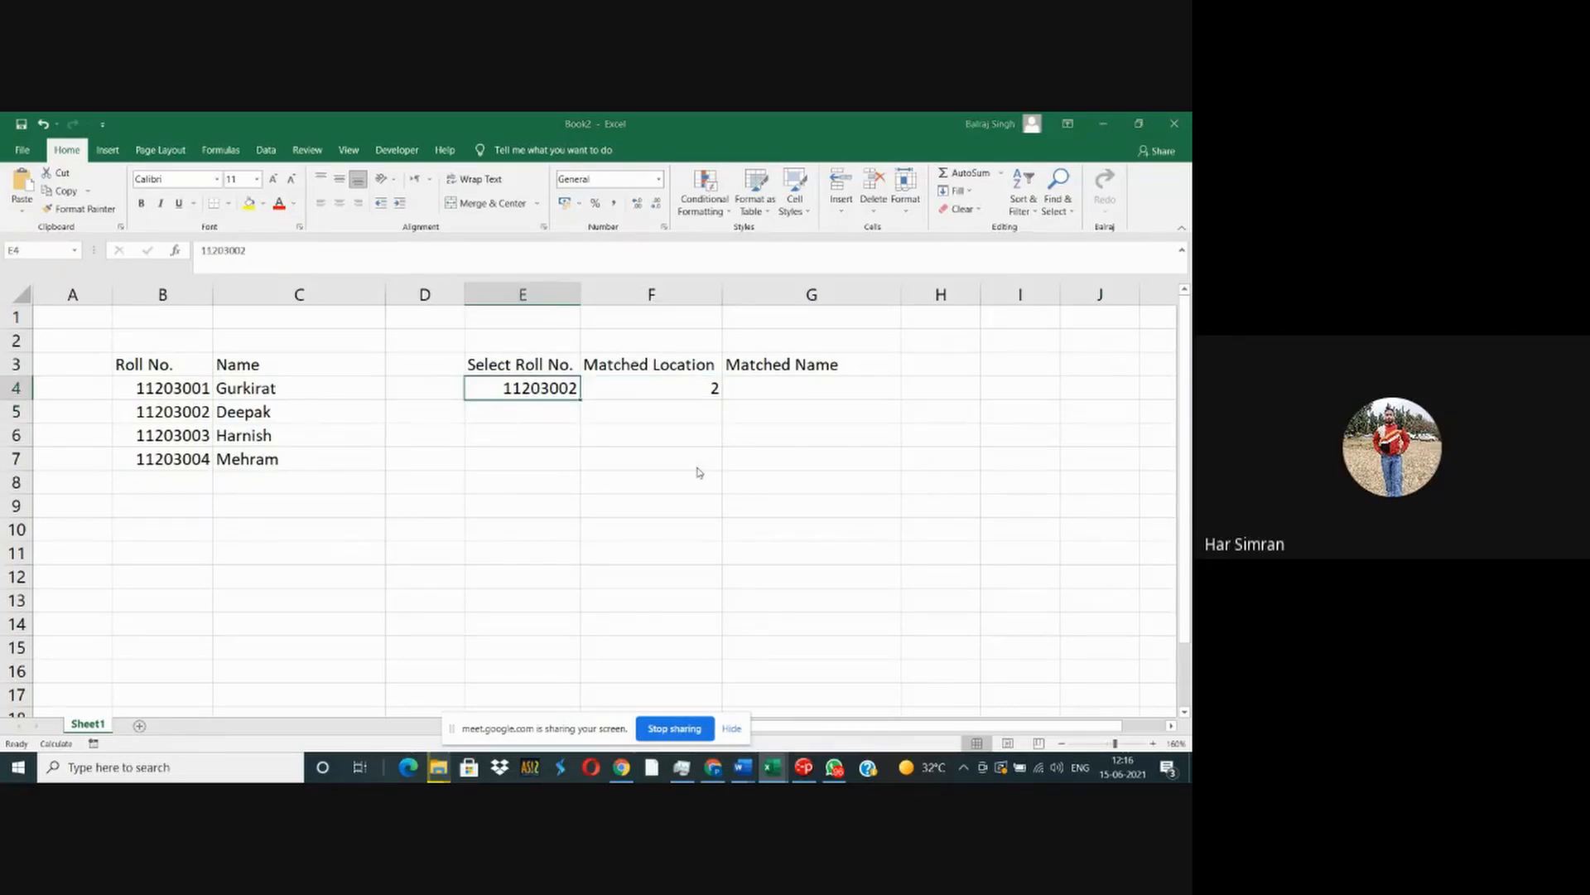
pyautogui.hotkey('alt', 'Tab')
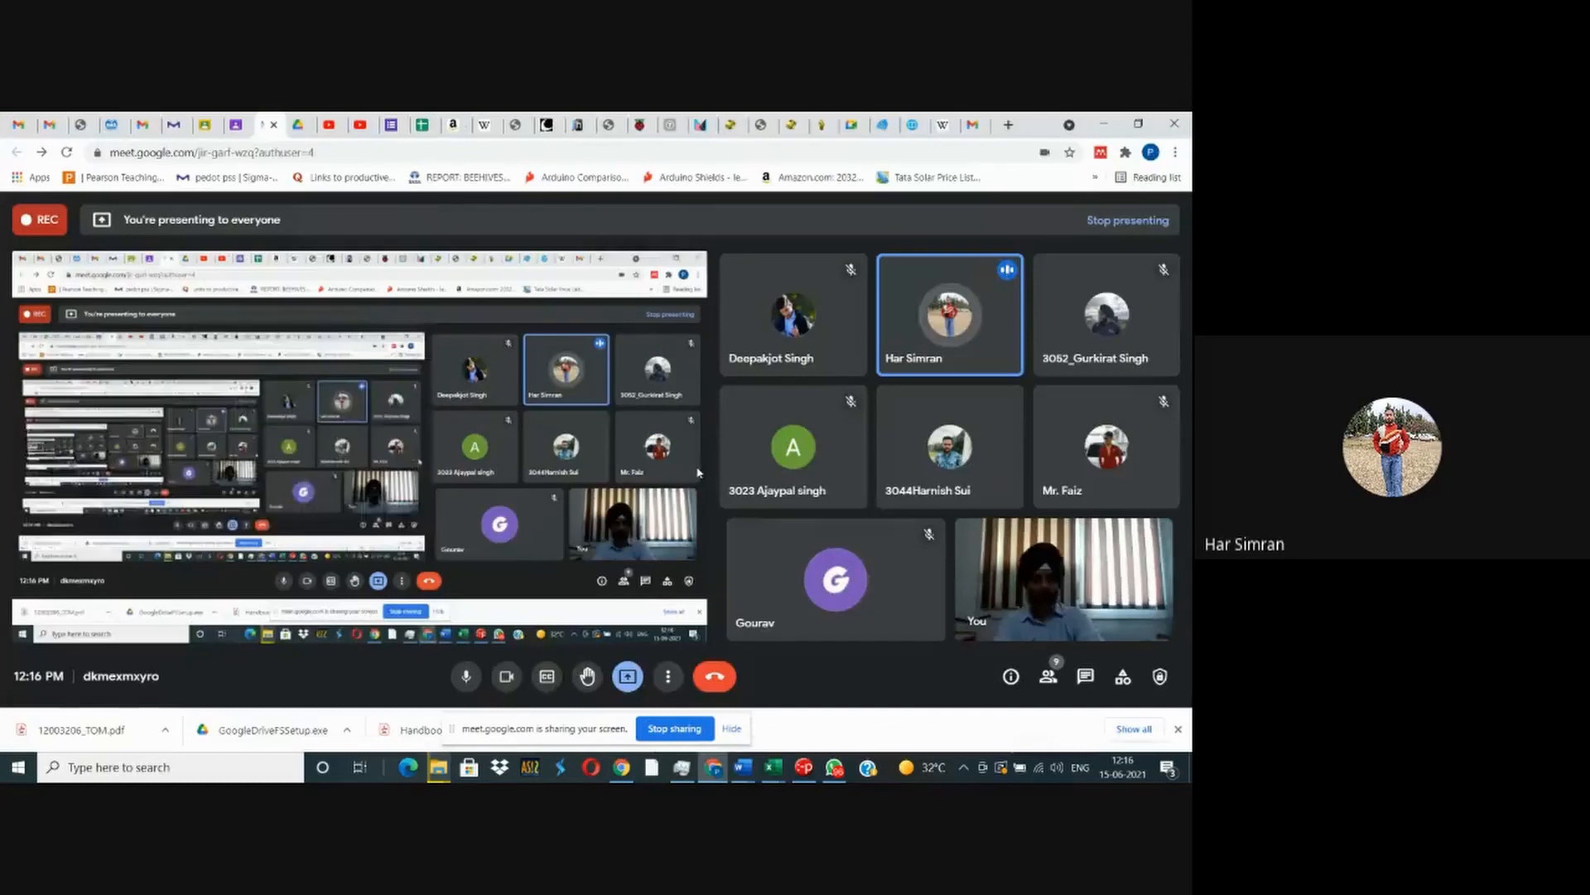
pyautogui.hotkey('alt', 'Tab')
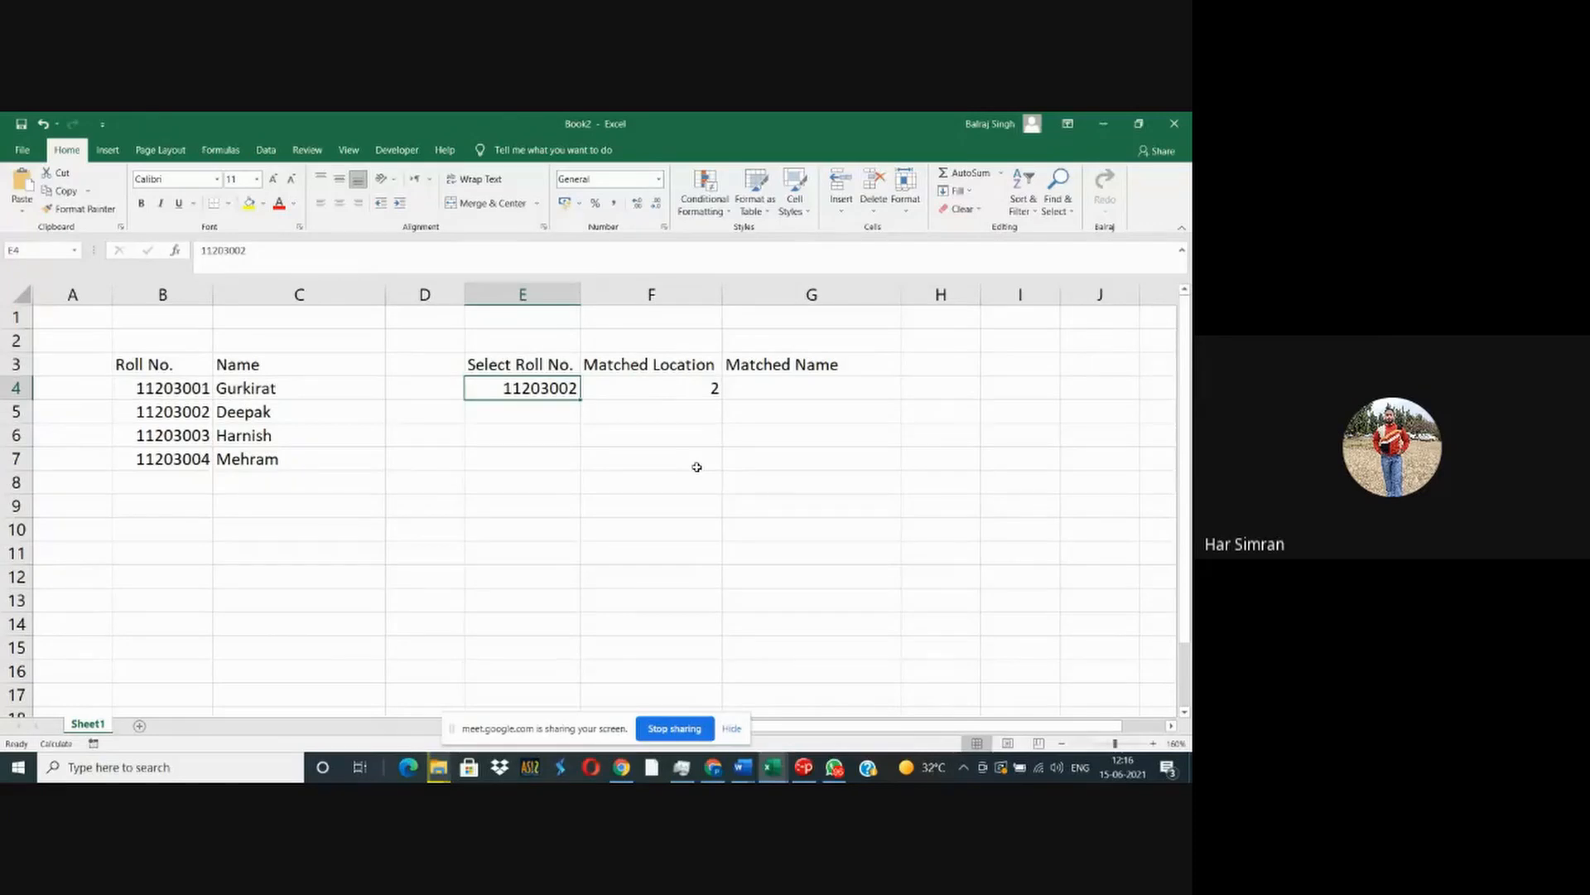
pyautogui.press('F2')
pyautogui.press('Left')
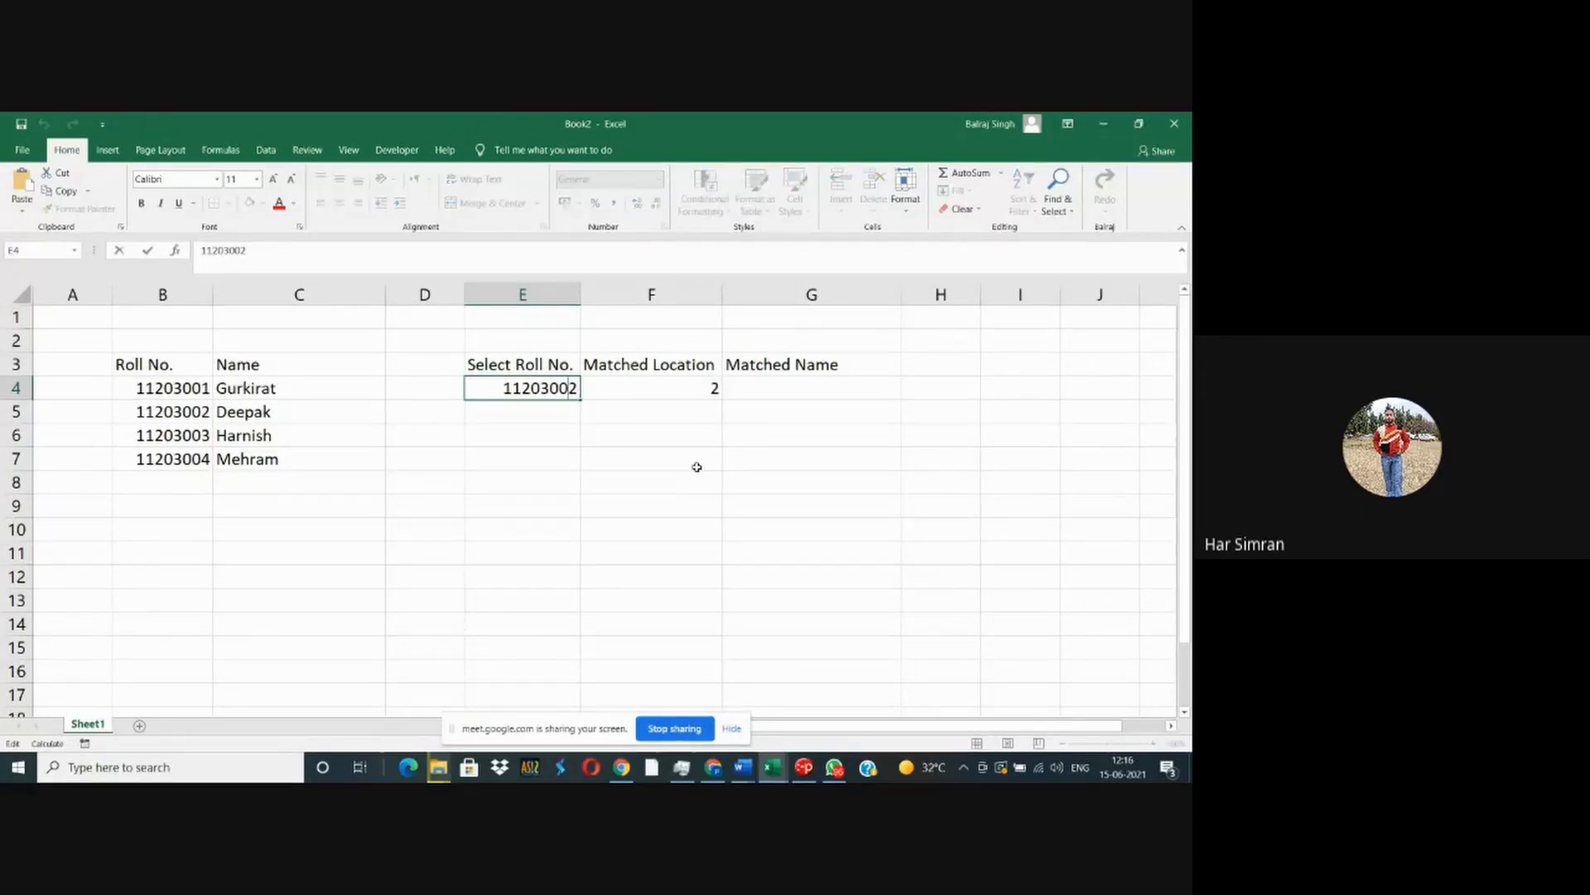
pyautogui.hotkey('shift', 'Left')
pyautogui.hotkey('shift', 'Left')
pyautogui.write('25')
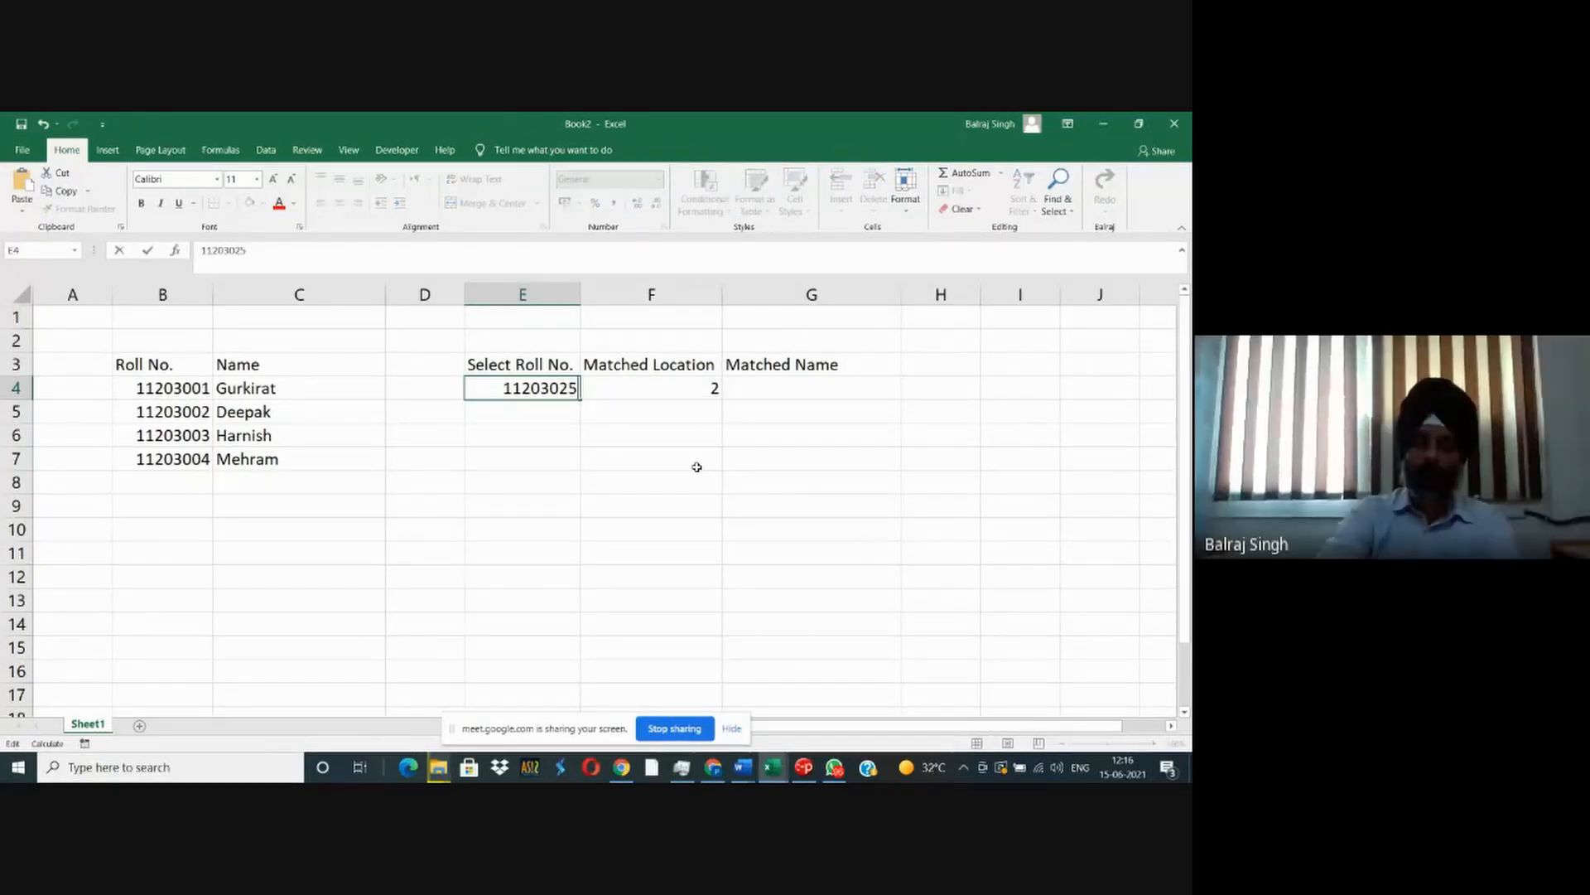
pyautogui.press('Return')
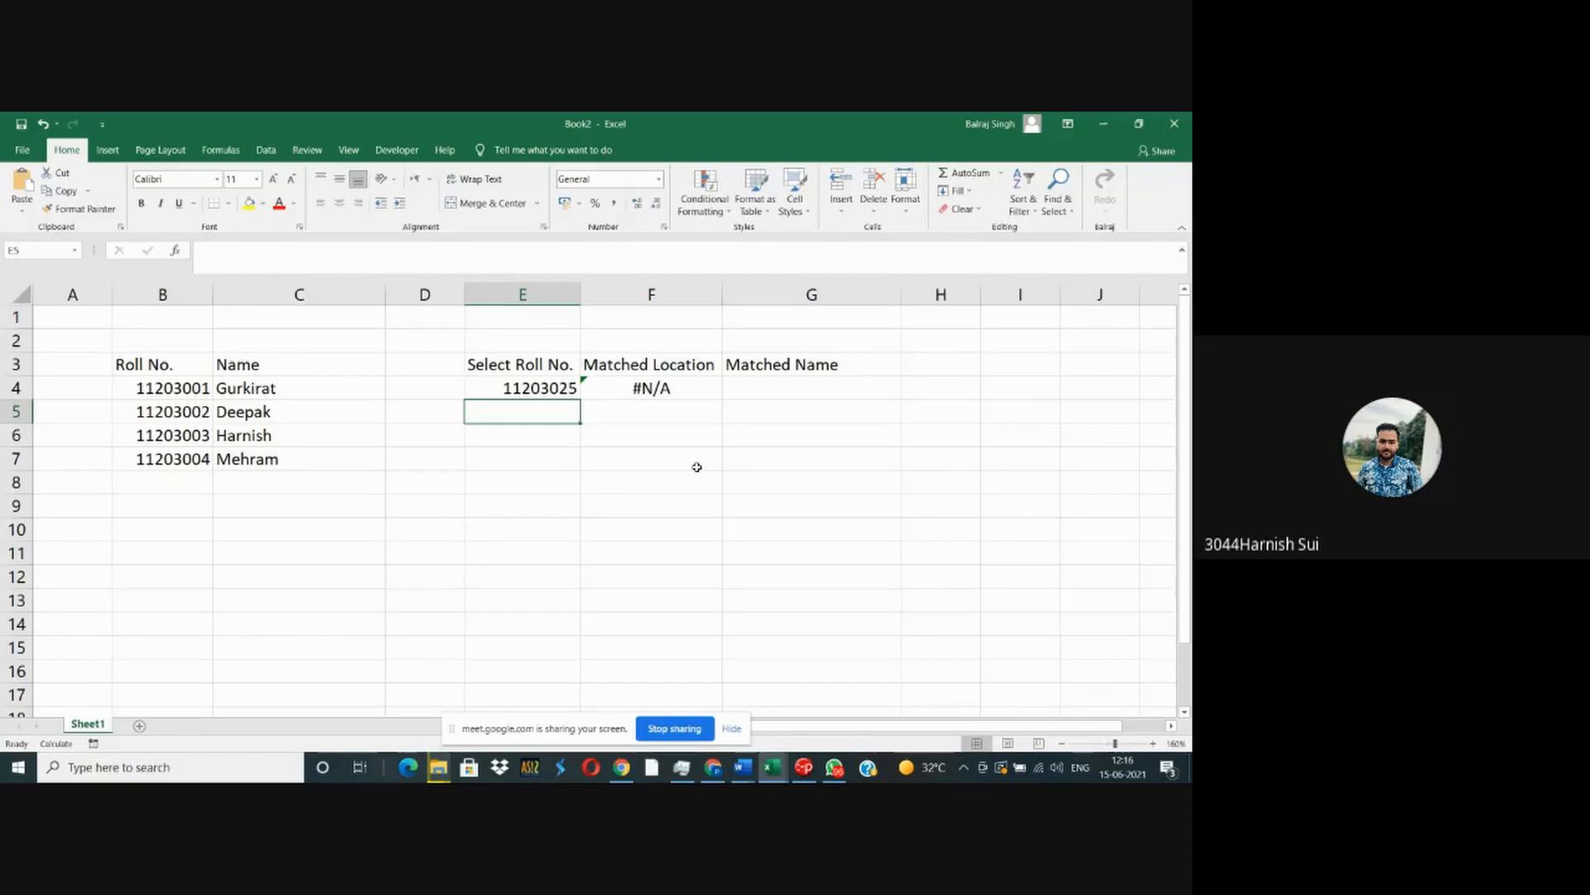
pyautogui.press('Up')
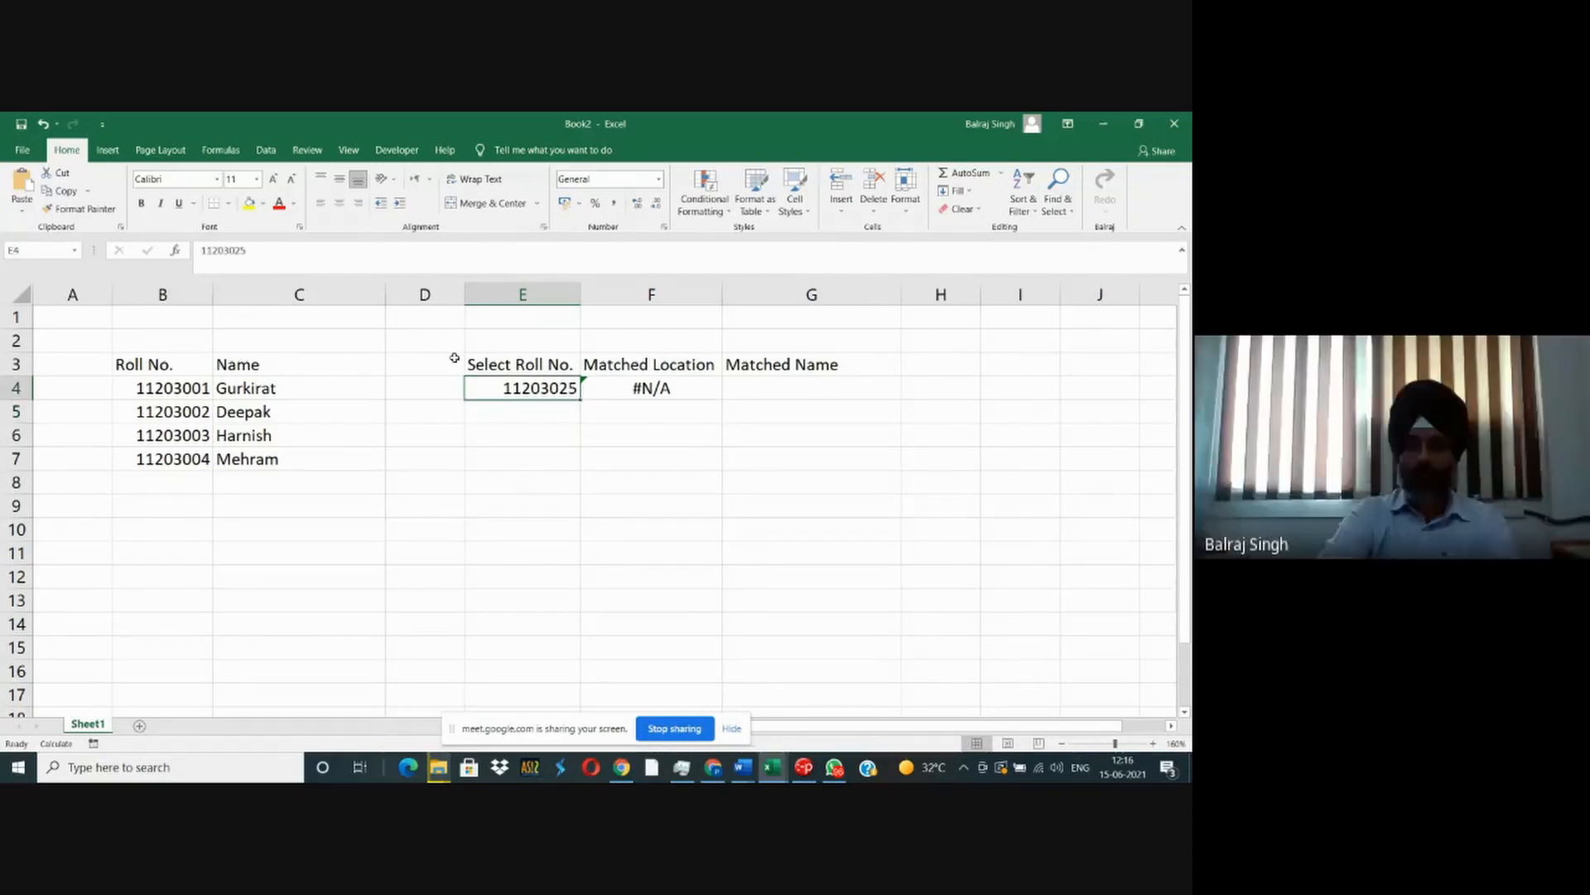
# - Try F4's MATCH formula without the match type argument 0 and undo that change
pyautogui.click(184, 456)
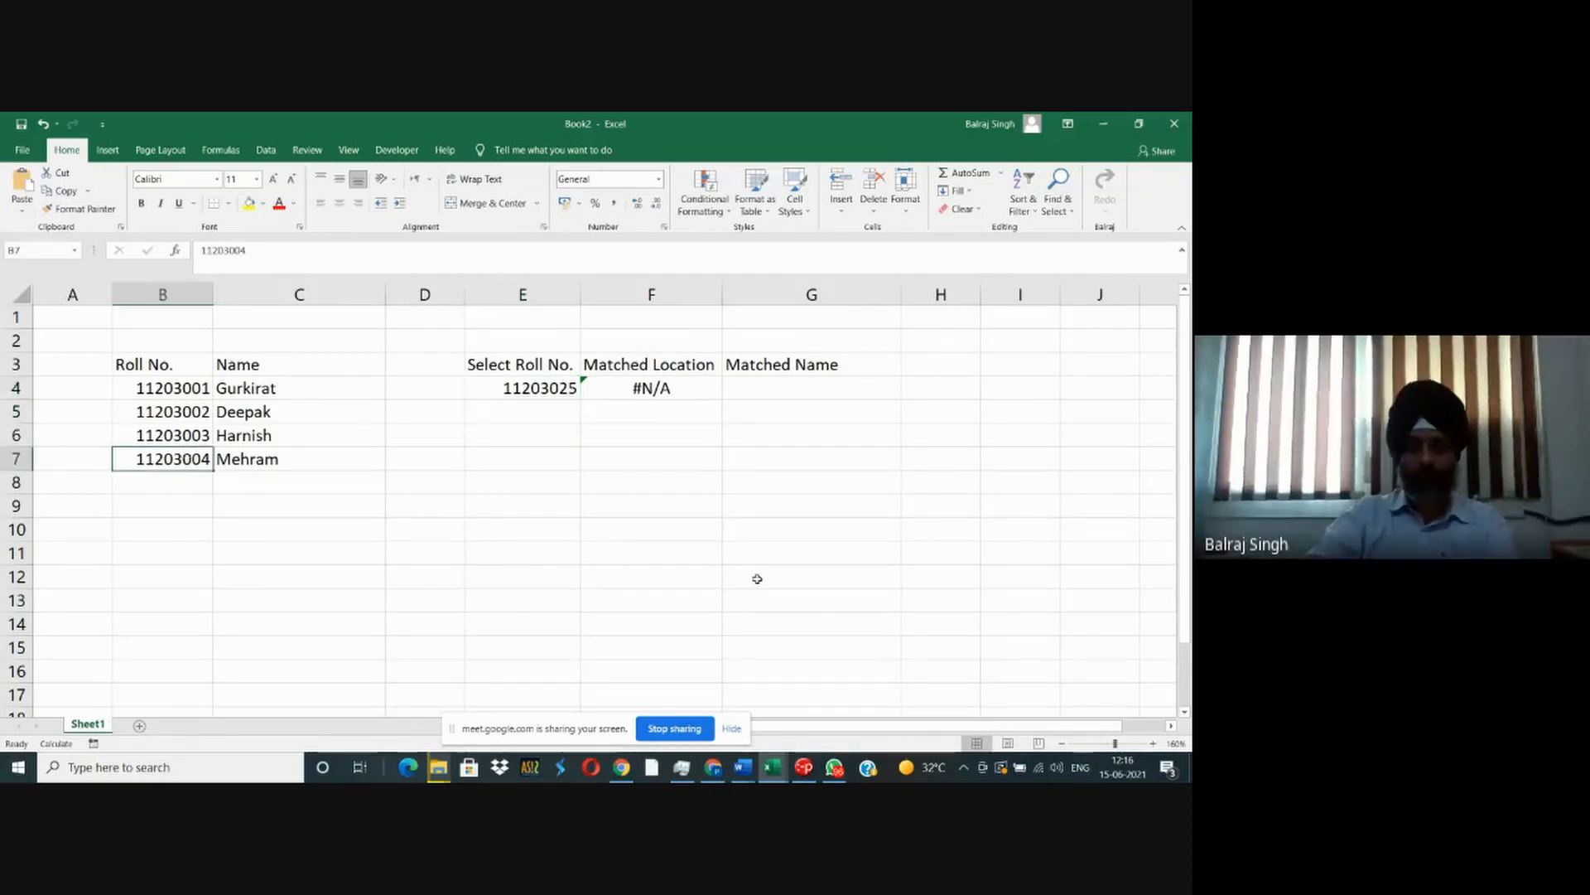
pyautogui.click(571, 388)
pyautogui.press('F2')
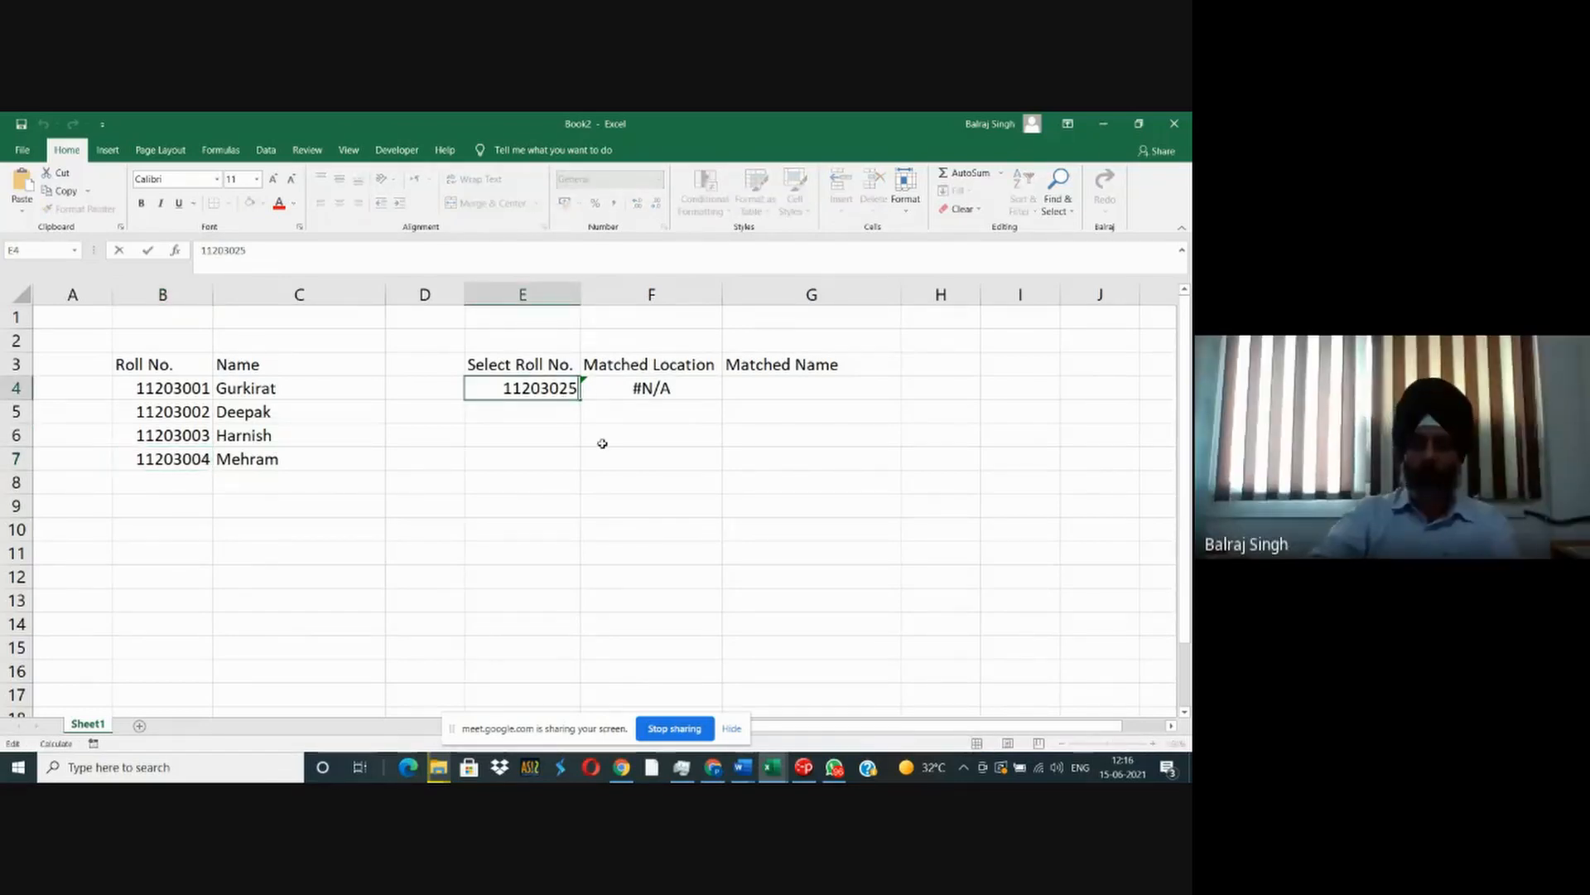
pyautogui.press('Escape')
pyautogui.press('Right')
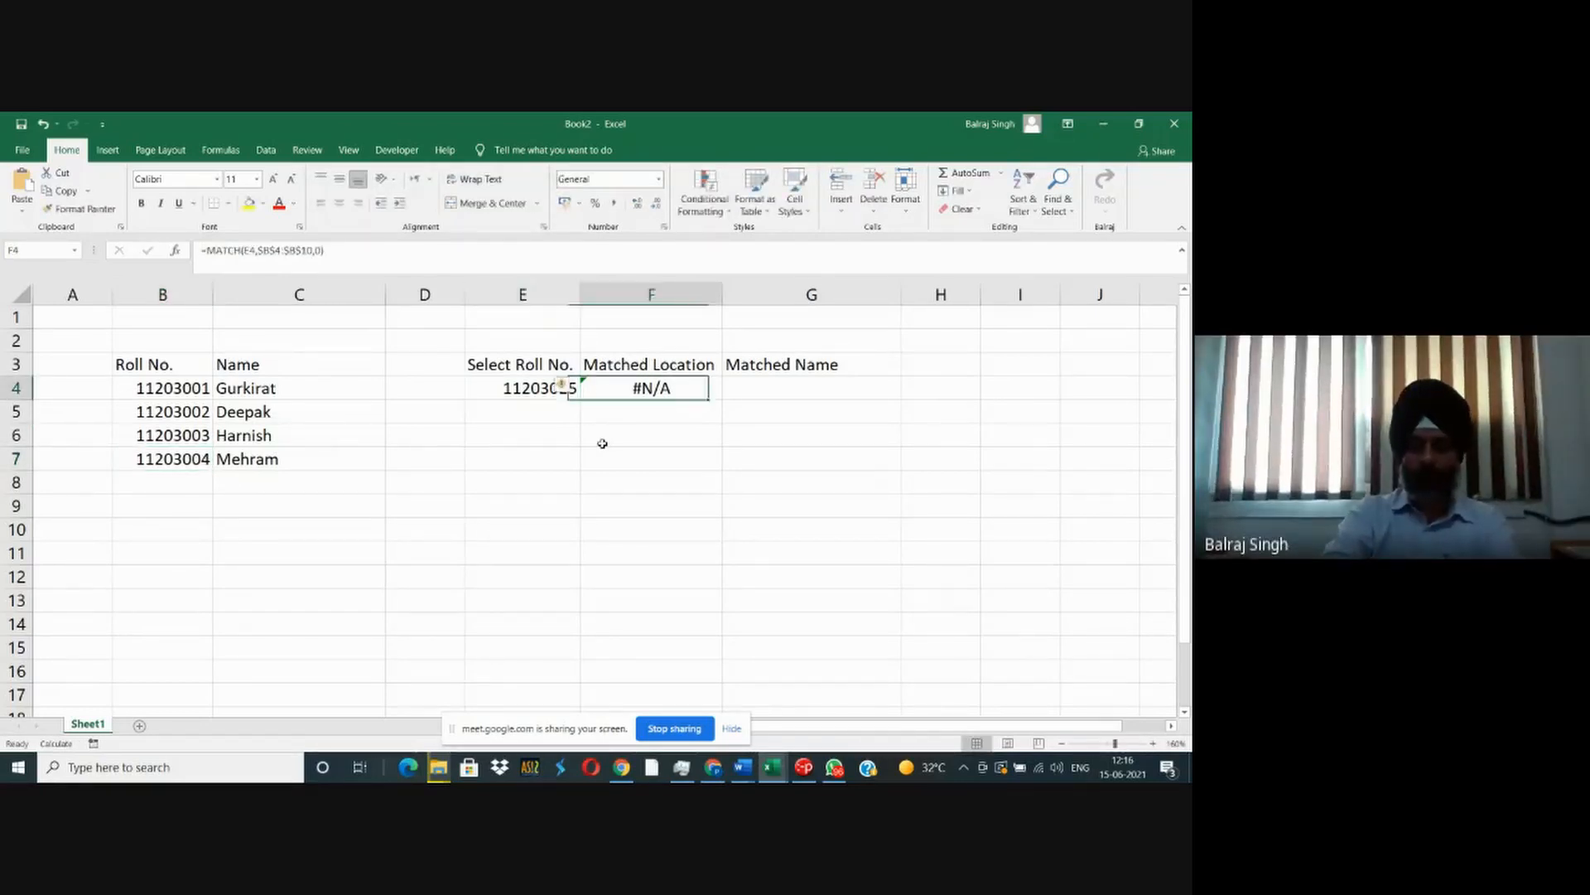
pyautogui.press('F2')
pyautogui.press('Left')
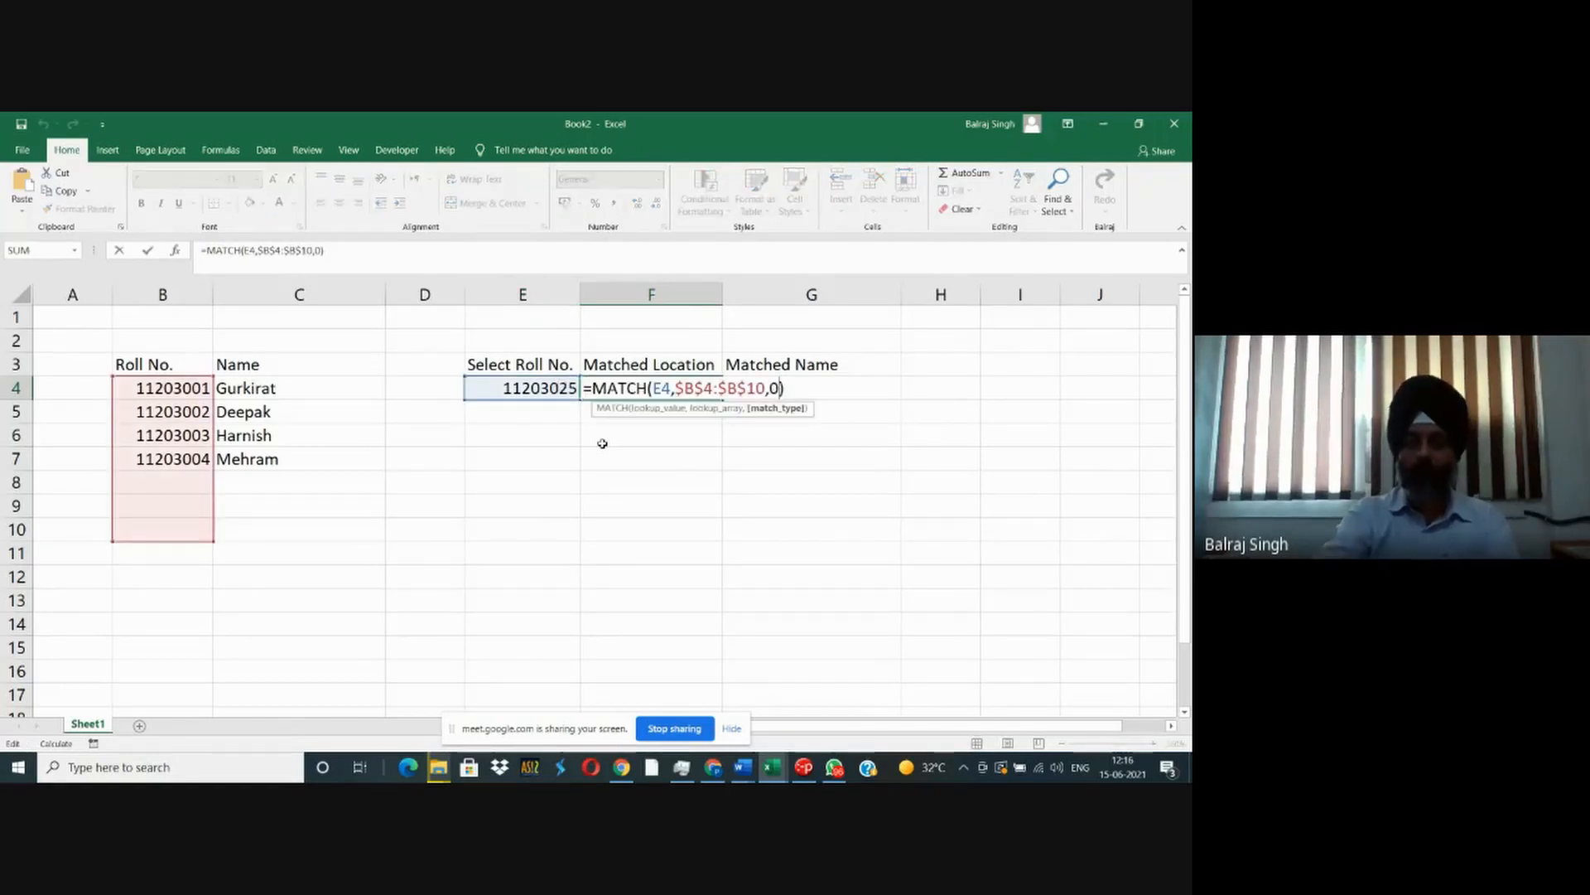
pyautogui.press('BackSpace')
pyautogui.press('BackSpace')
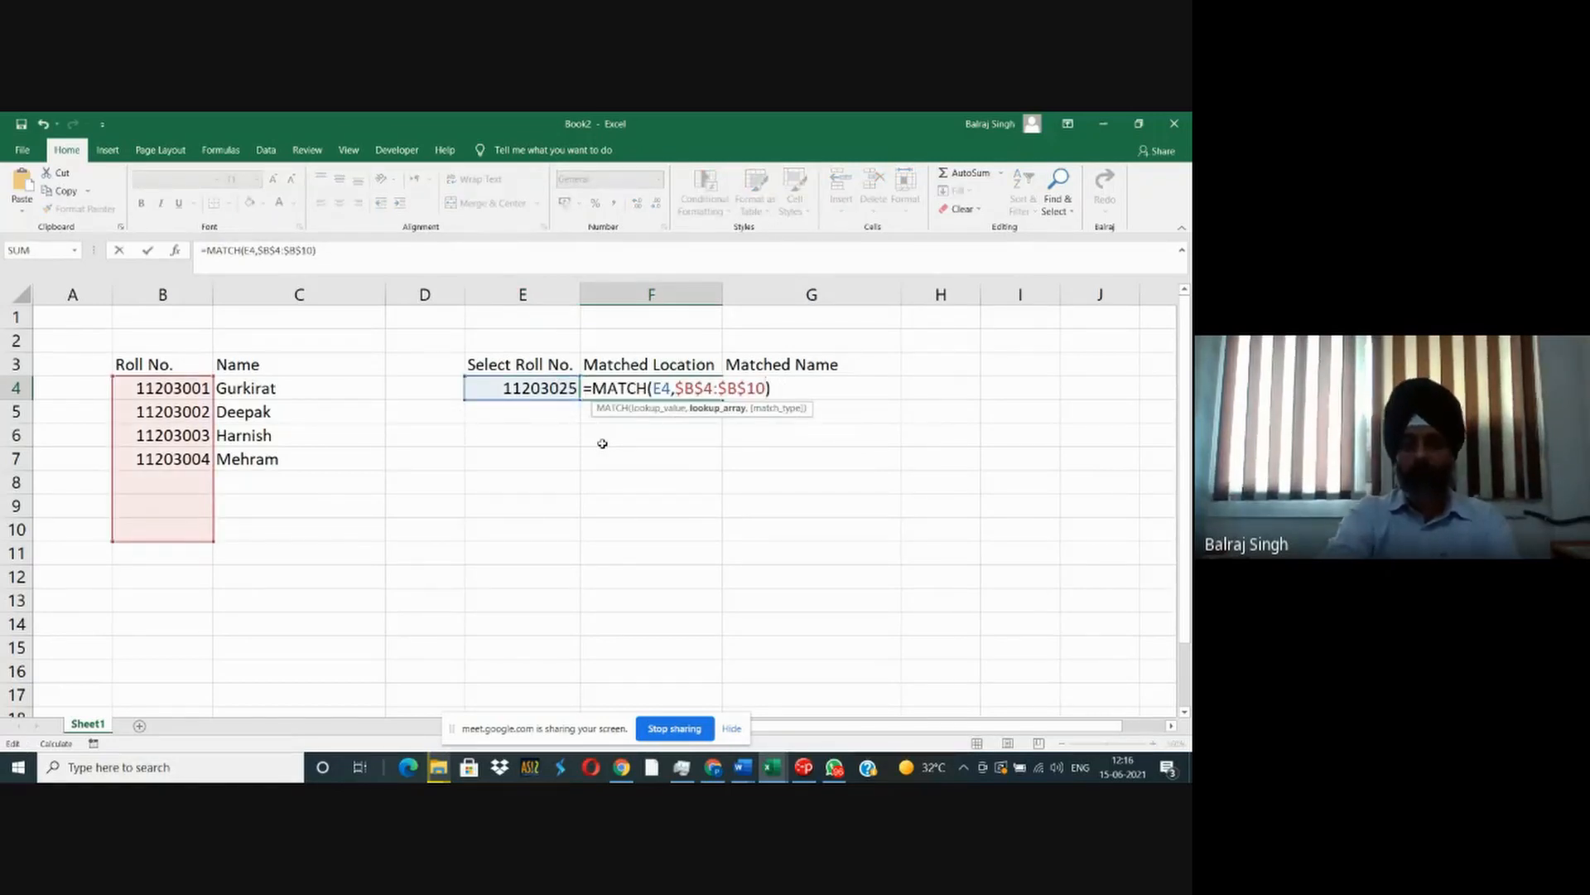
pyautogui.press('Return')
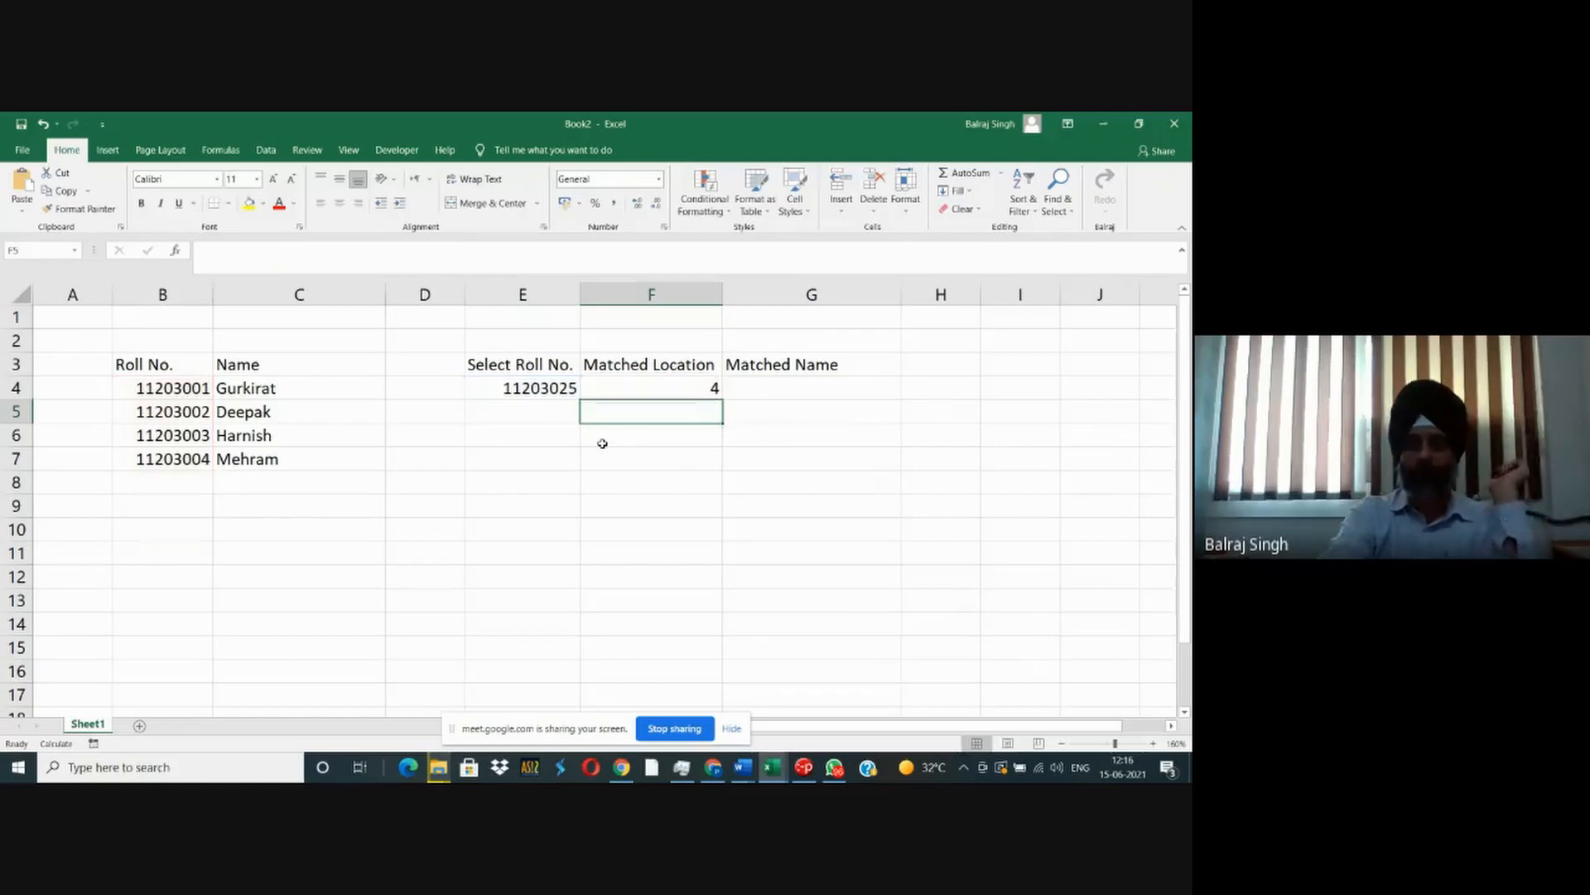
pyautogui.press('Up')
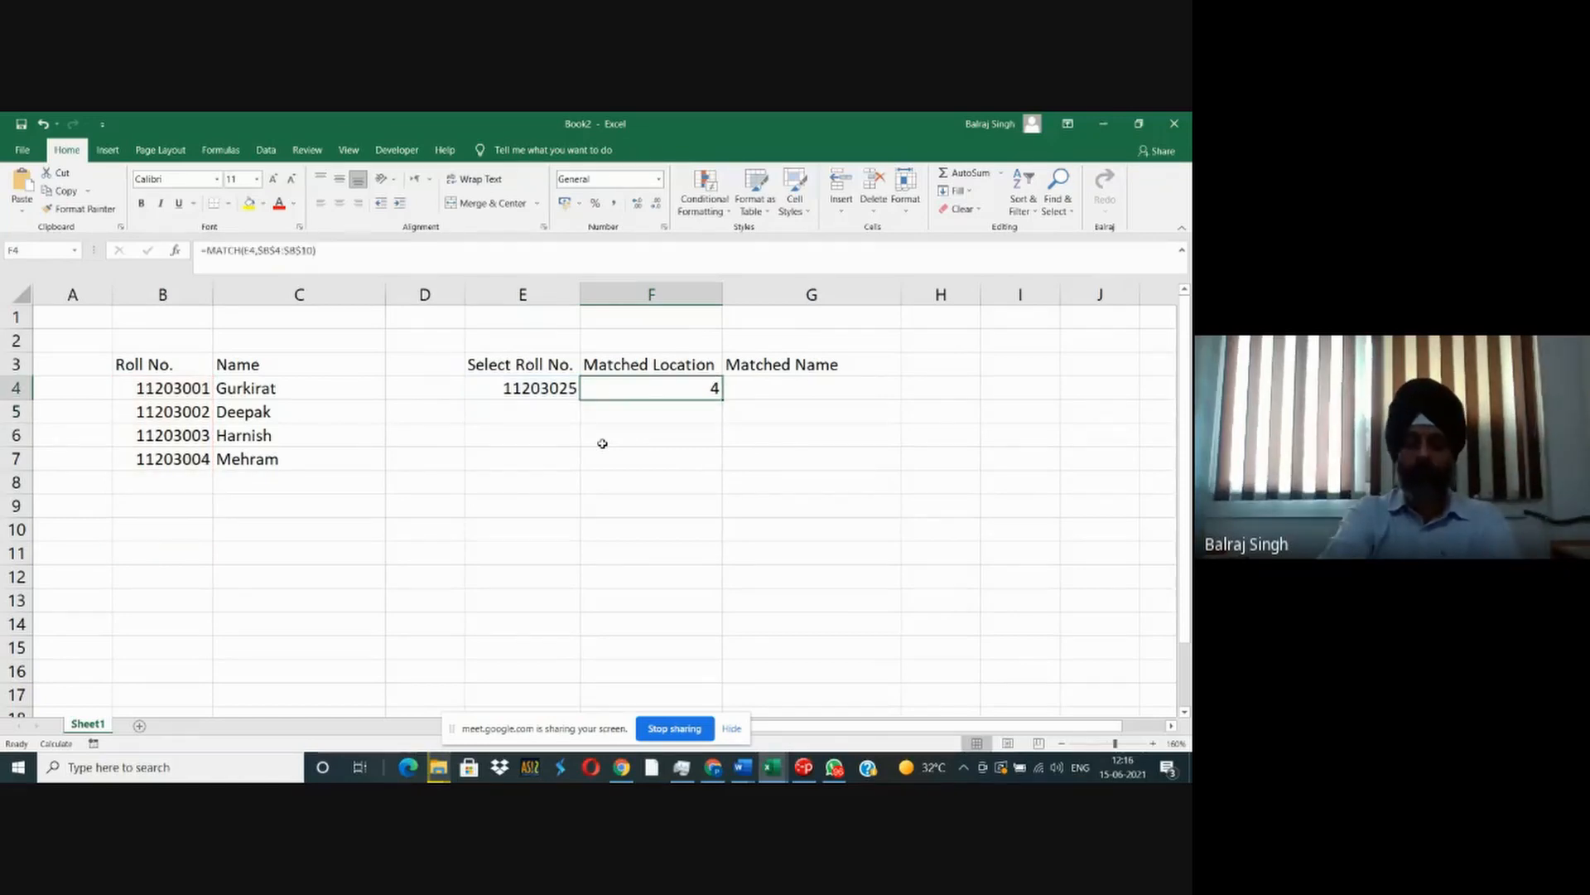
pyautogui.hotkey('ctrl', 'z')
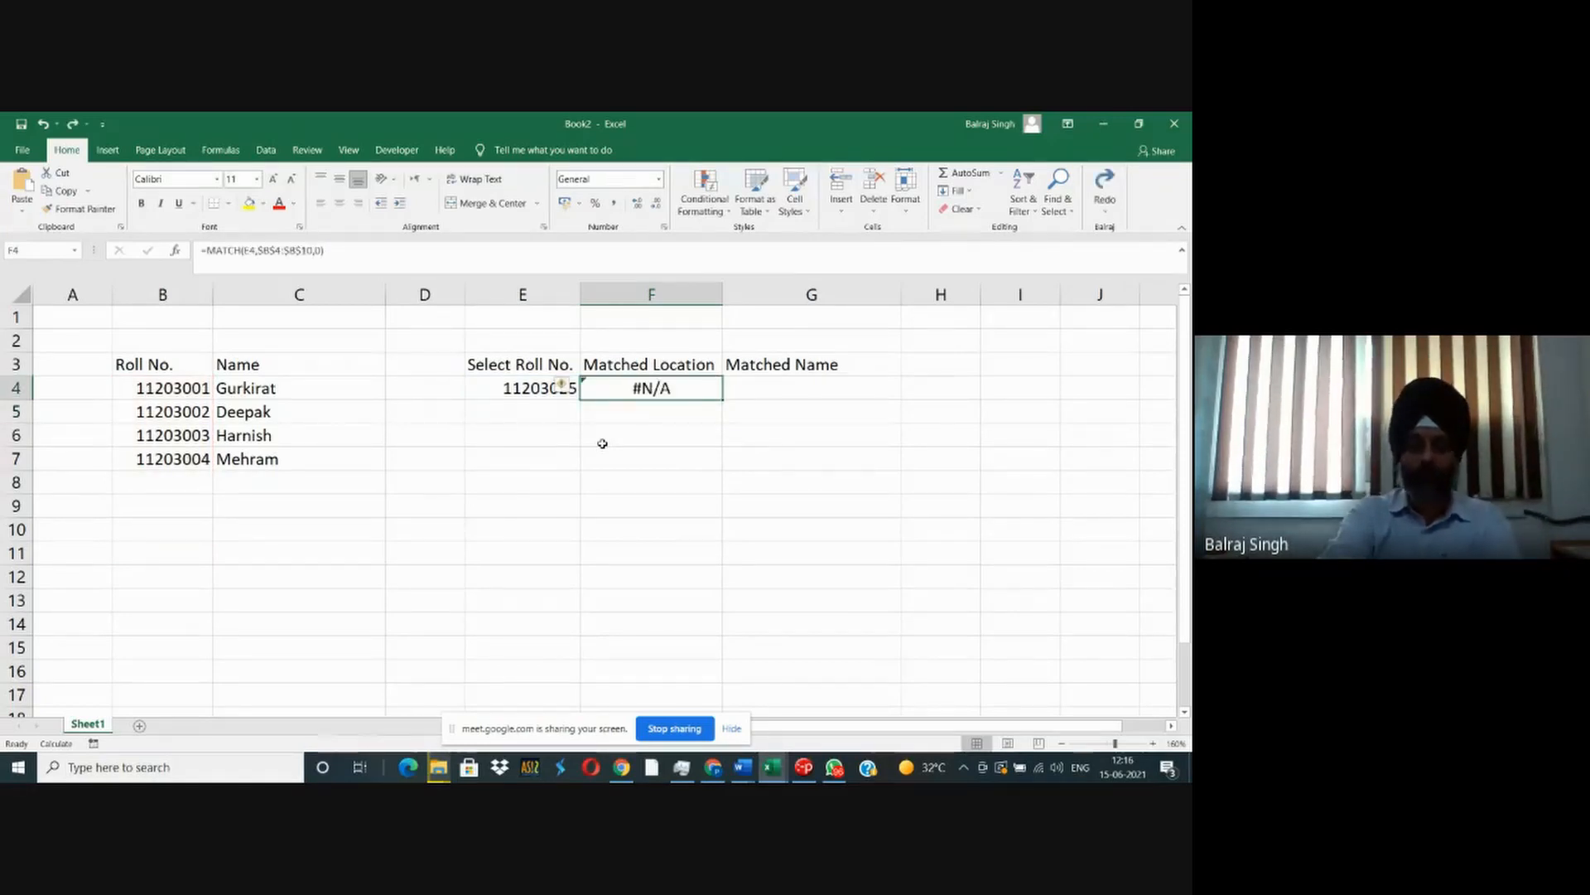
# - Examine the restored MATCH formula in F4 from the lookup value through to the exact match type 0
pyautogui.press('F2')
pyautogui.press('Left')
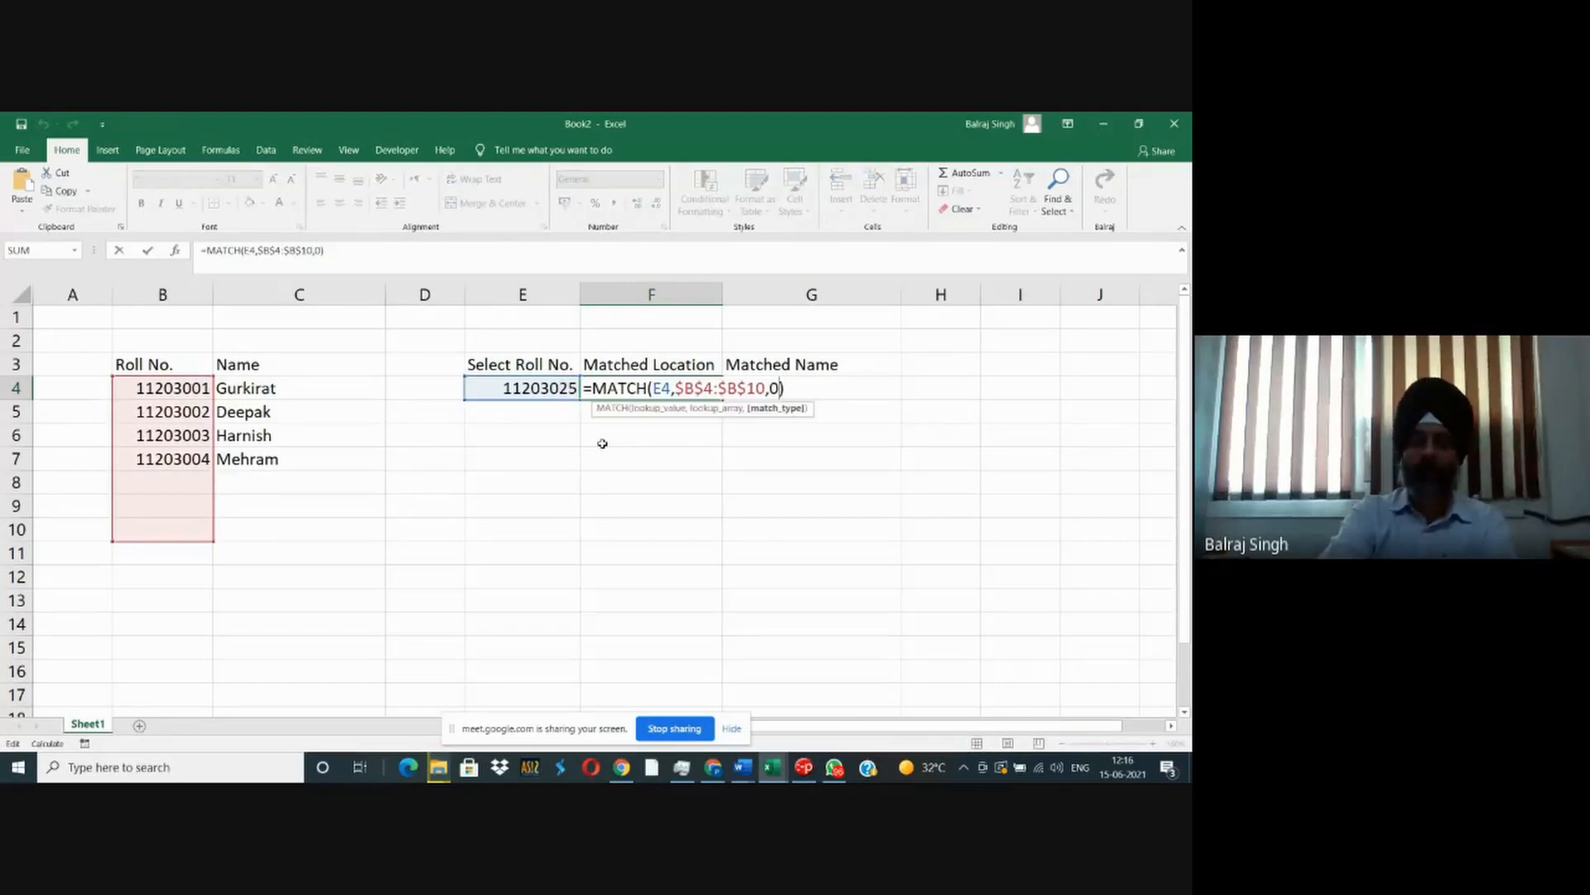
pyautogui.hotkey('shift', 'Left')
pyautogui.hotkey('shift', 'Left')
pyautogui.hotkey('shift', 'Left')
pyautogui.hotkey('shift', 'Left')
pyautogui.hotkey('shift', 'Left')
pyautogui.hotkey('shift', 'Left')
pyautogui.hotkey('shift', 'Left')
pyautogui.hotkey('shift', 'Left')
pyautogui.hotkey('shift', 'Left')
pyautogui.hotkey('shift', 'Left')
pyautogui.hotkey('shift', 'Left')
pyautogui.hotkey('shift', 'Left')
pyautogui.hotkey('shift', 'Left')
pyautogui.hotkey('shift', 'Left')
pyautogui.hotkey('shift', 'Left')
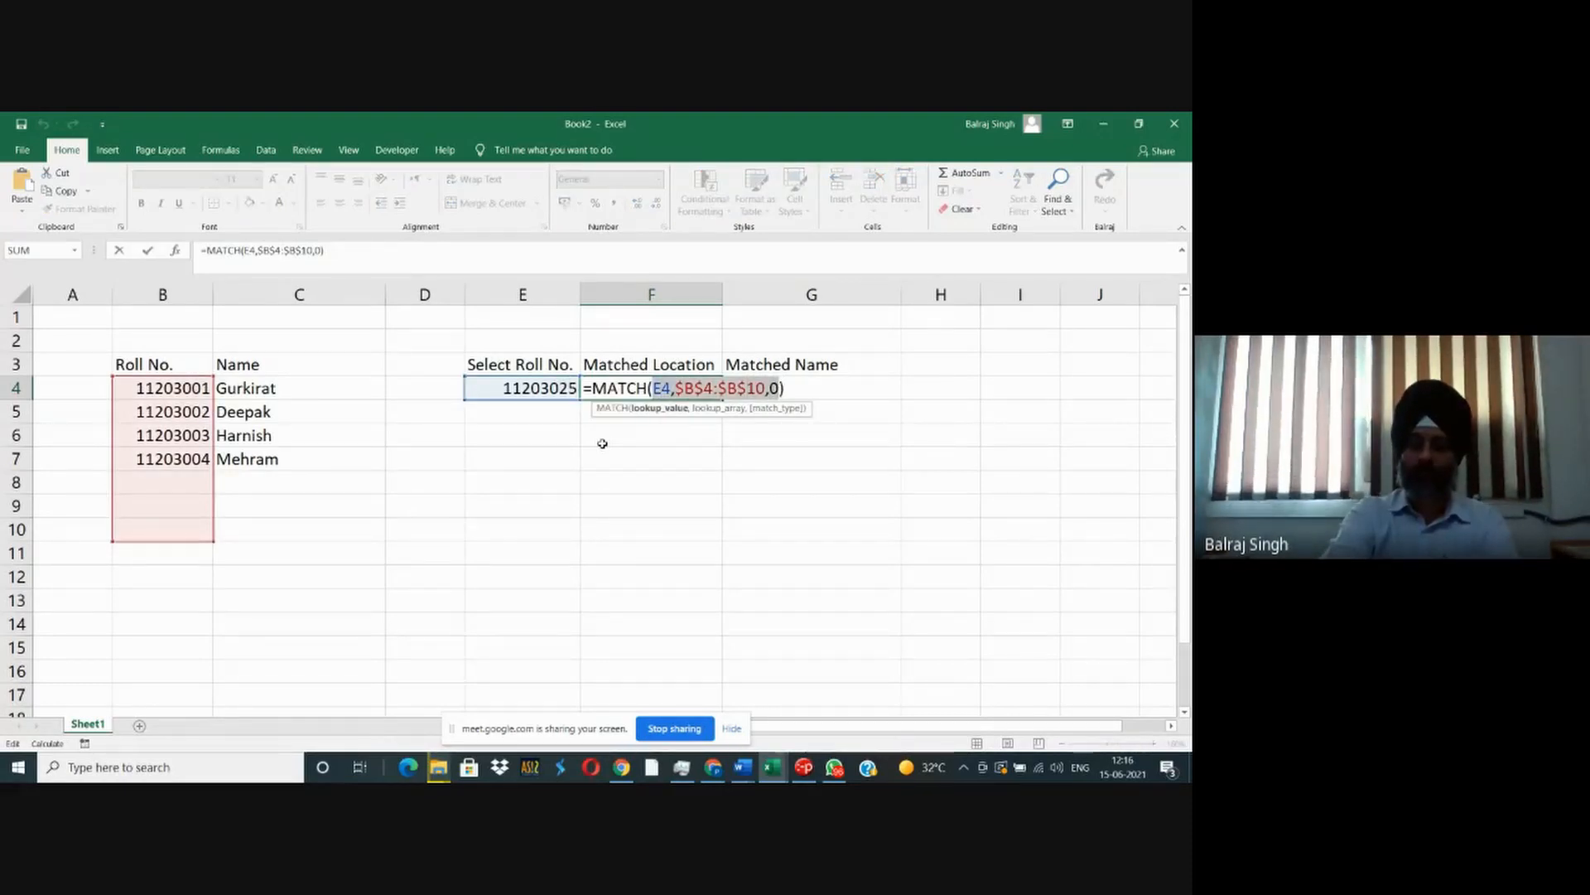
pyautogui.press('Right')
pyautogui.press('Right')
pyautogui.press('Right')
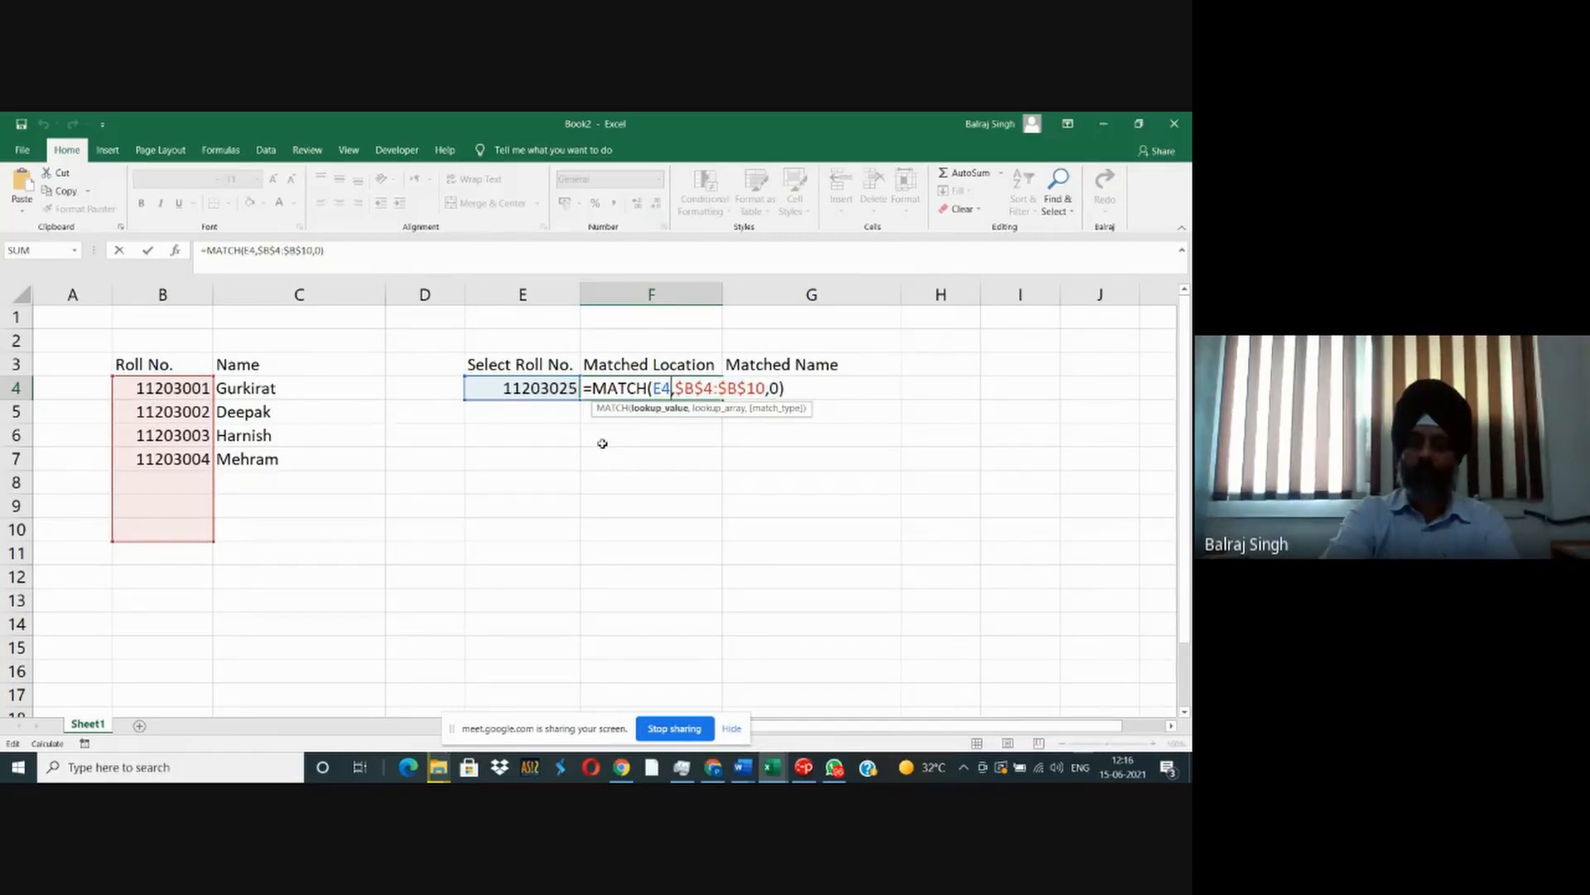
pyautogui.press('Right')
pyautogui.press('Right')
pyautogui.press('Right')
pyautogui.press('Right')
pyautogui.press('Right')
pyautogui.press('Right')
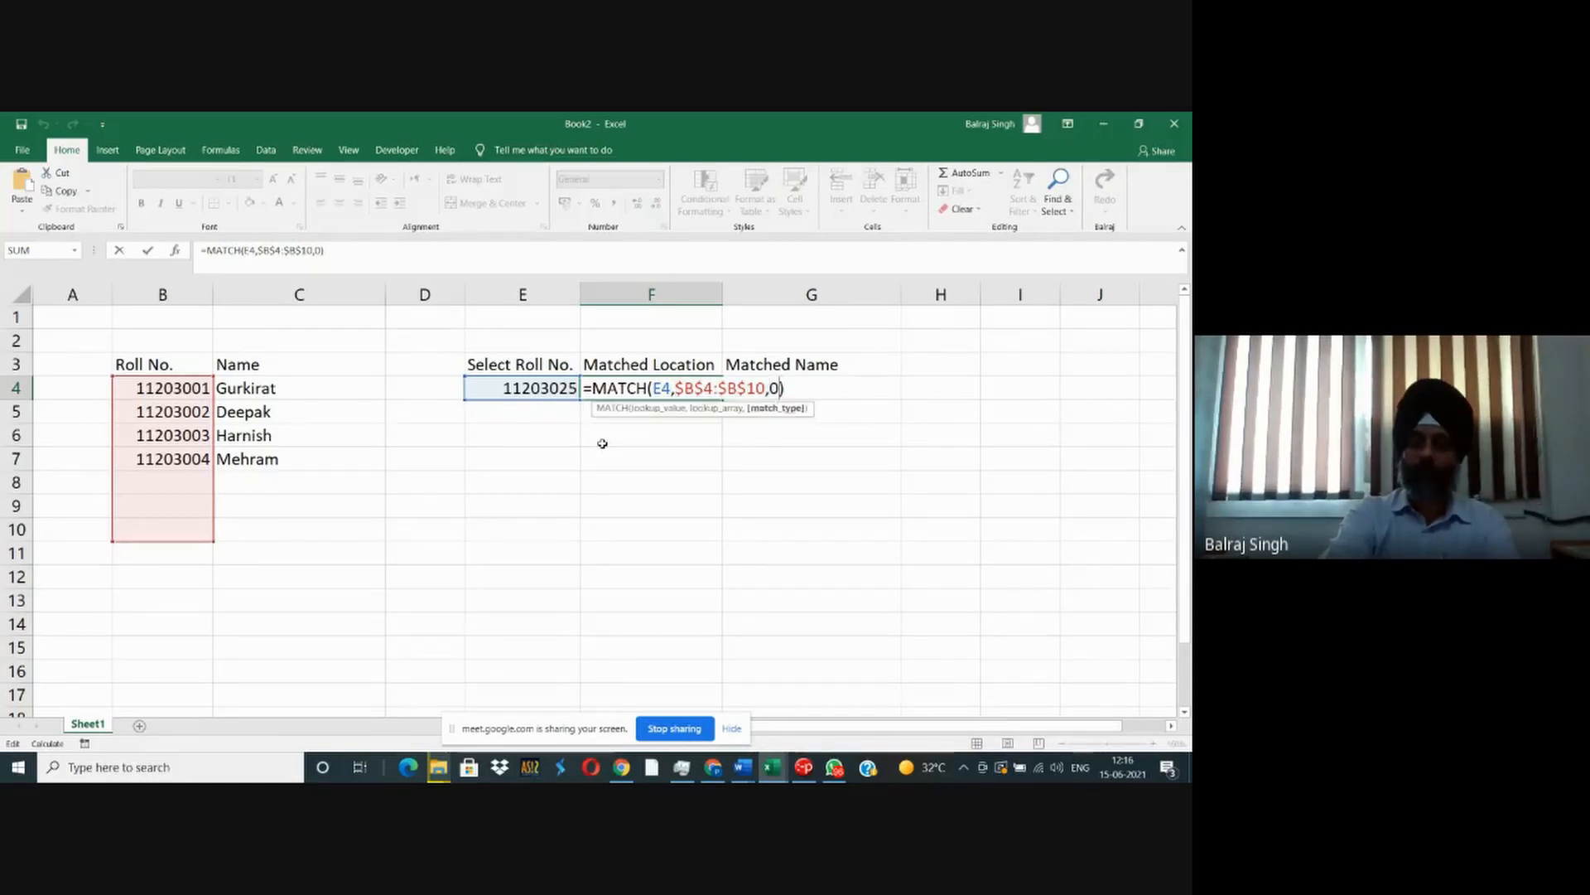
pyautogui.hotkey('shift', 'Right')
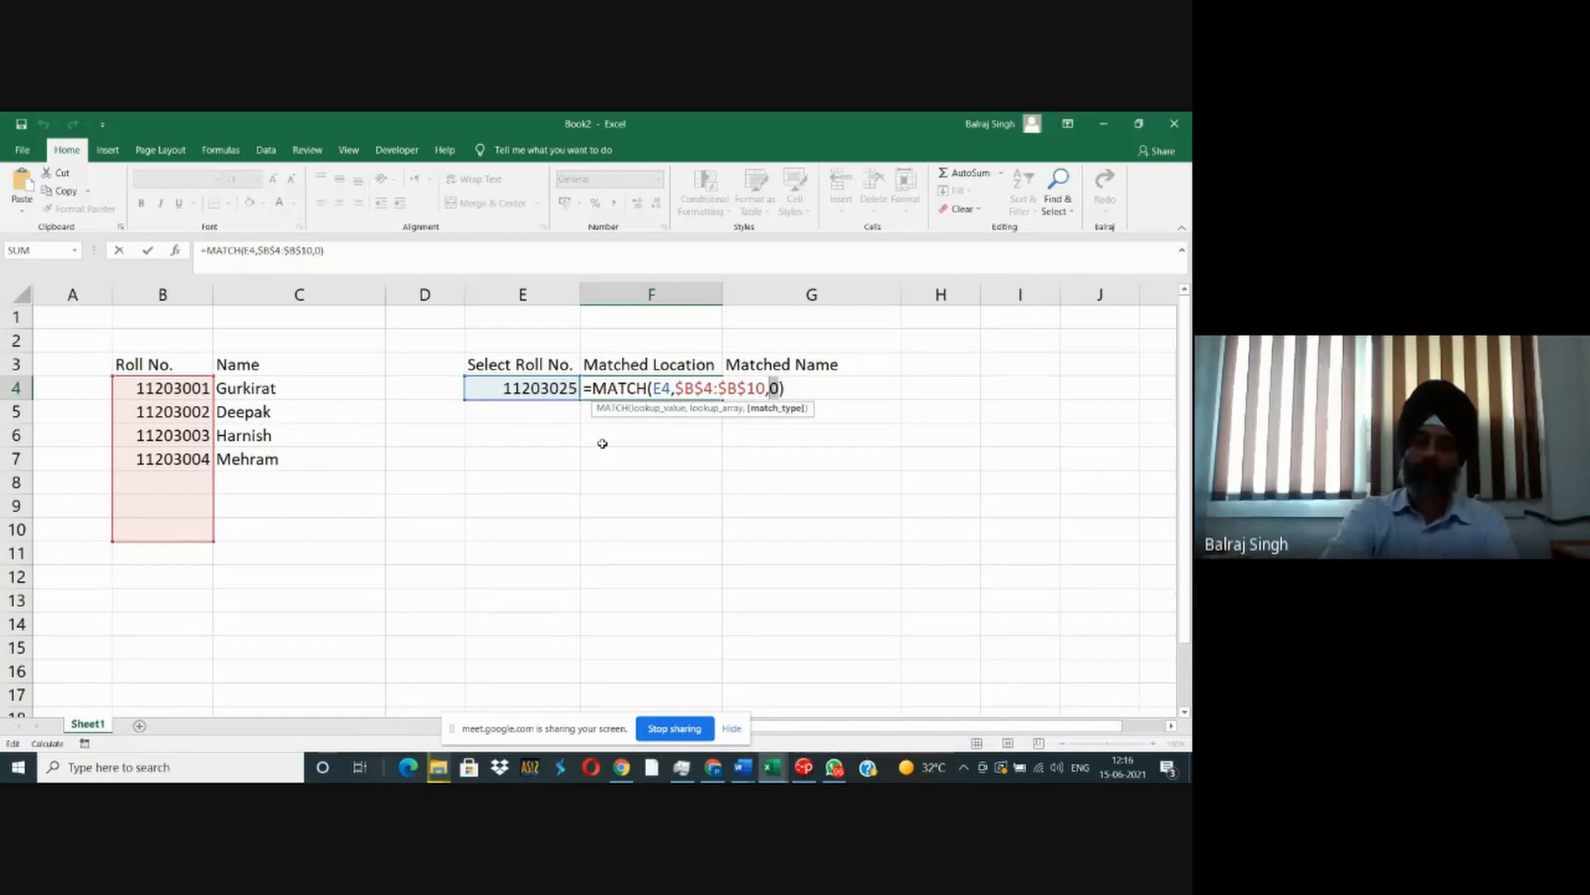
pyautogui.hotkey('ctrl', 'Return')
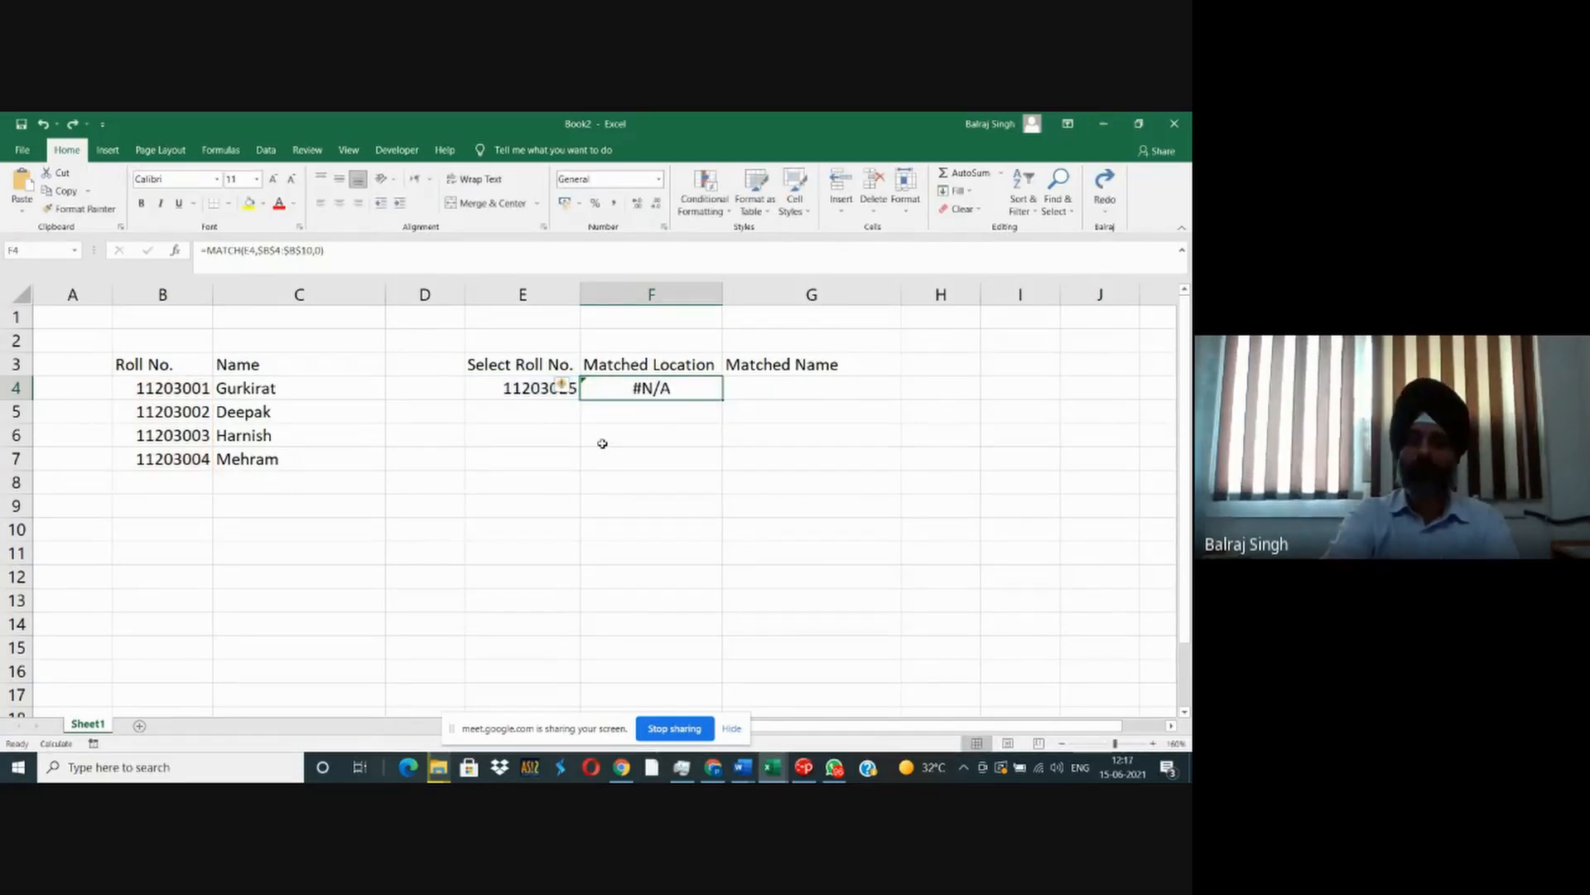
pyautogui.hotkey('alt', 'Tab')
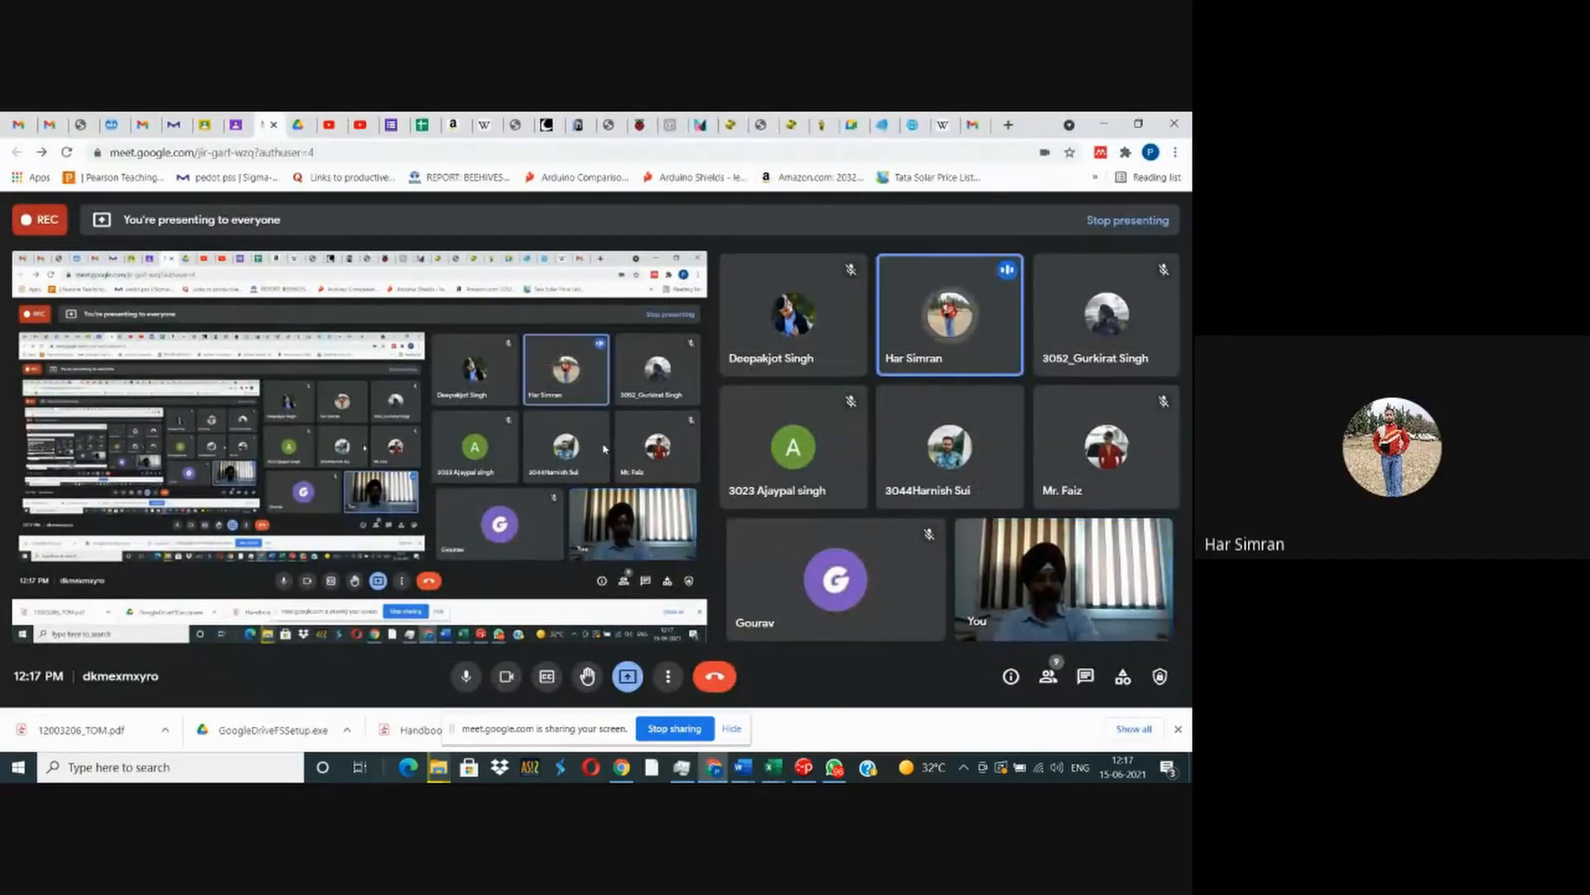
pyautogui.hotkey('alt', 'Tab')
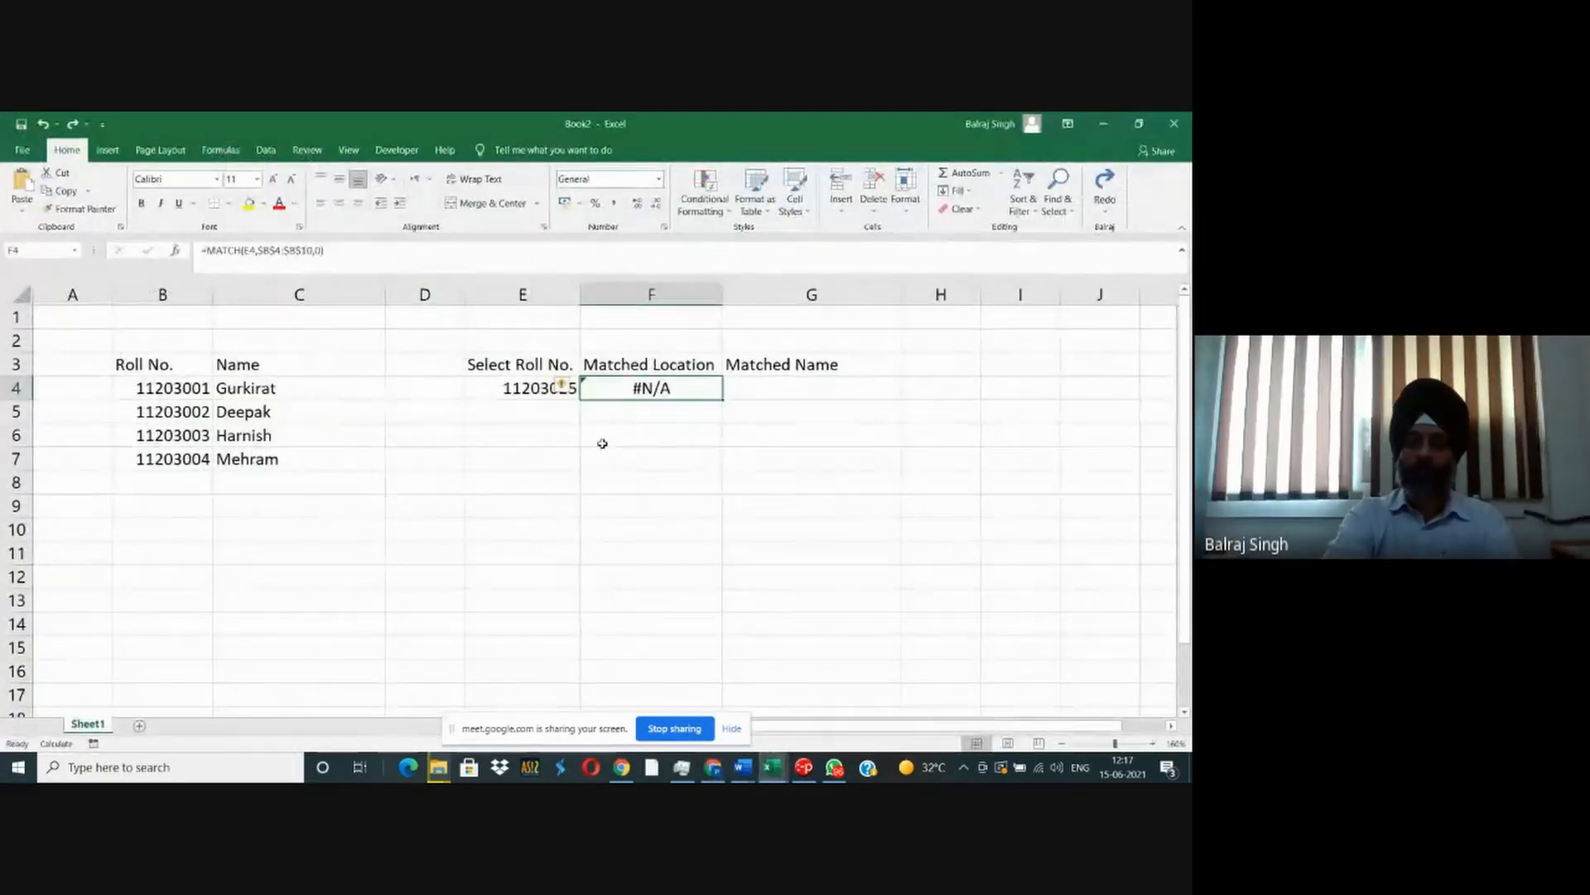
pyautogui.press('Left')
pyautogui.press('Right')
pyautogui.press('Right')
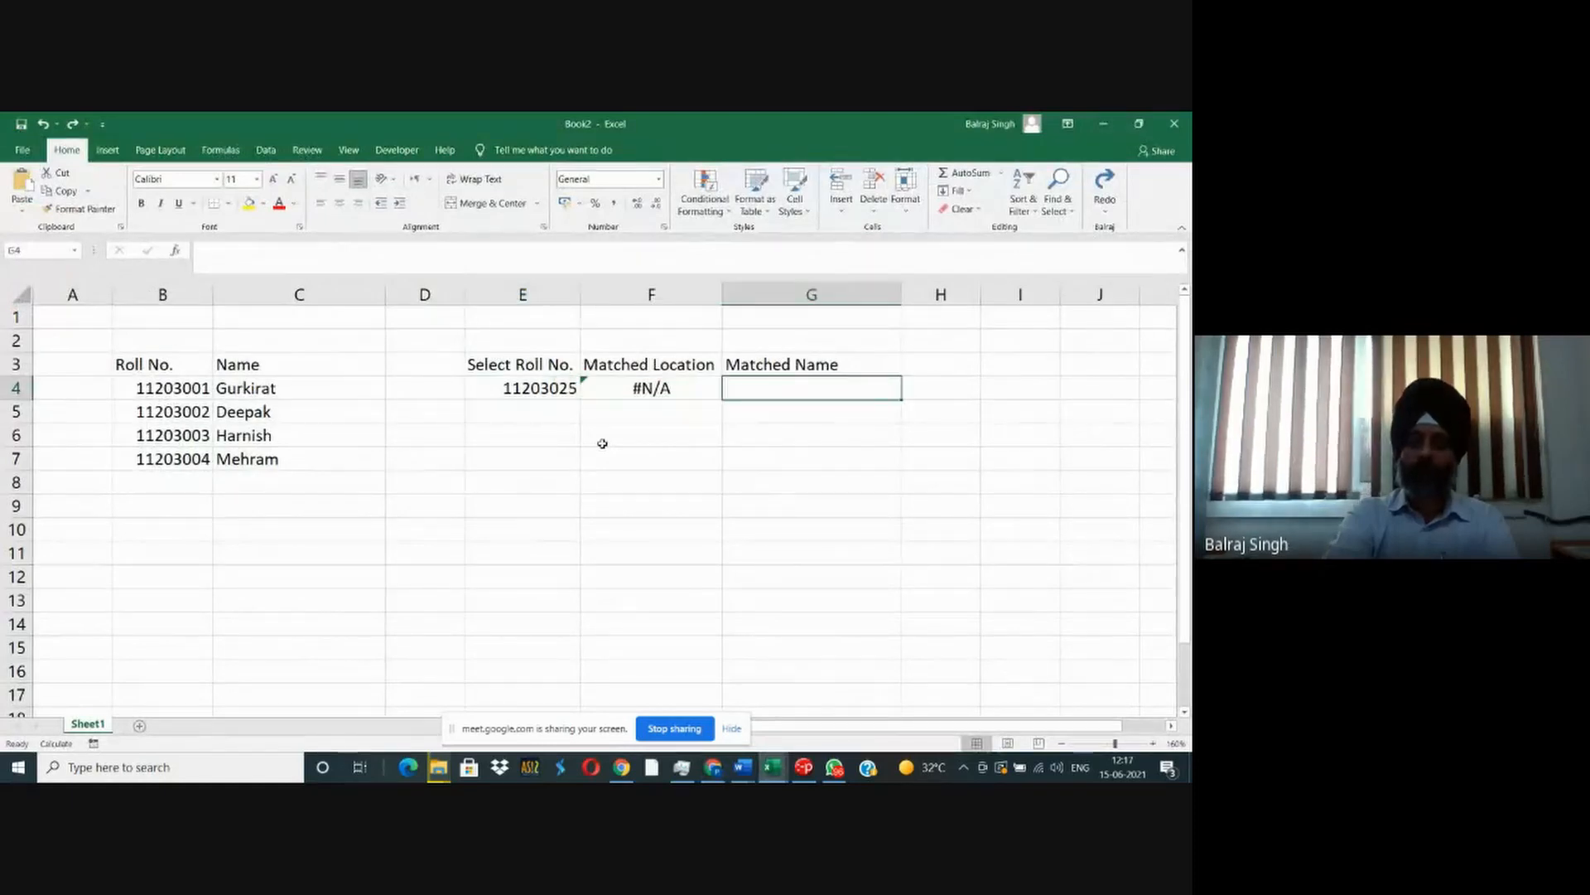
# - Set the selected roll number in E4 back to the second student's by replacing its last two digits with 02
pyautogui.press('Left')
pyautogui.press('Left')
pyautogui.press('F2')
pyautogui.hotkey('shift', 'Left')
pyautogui.hotkey('shift', 'Left')
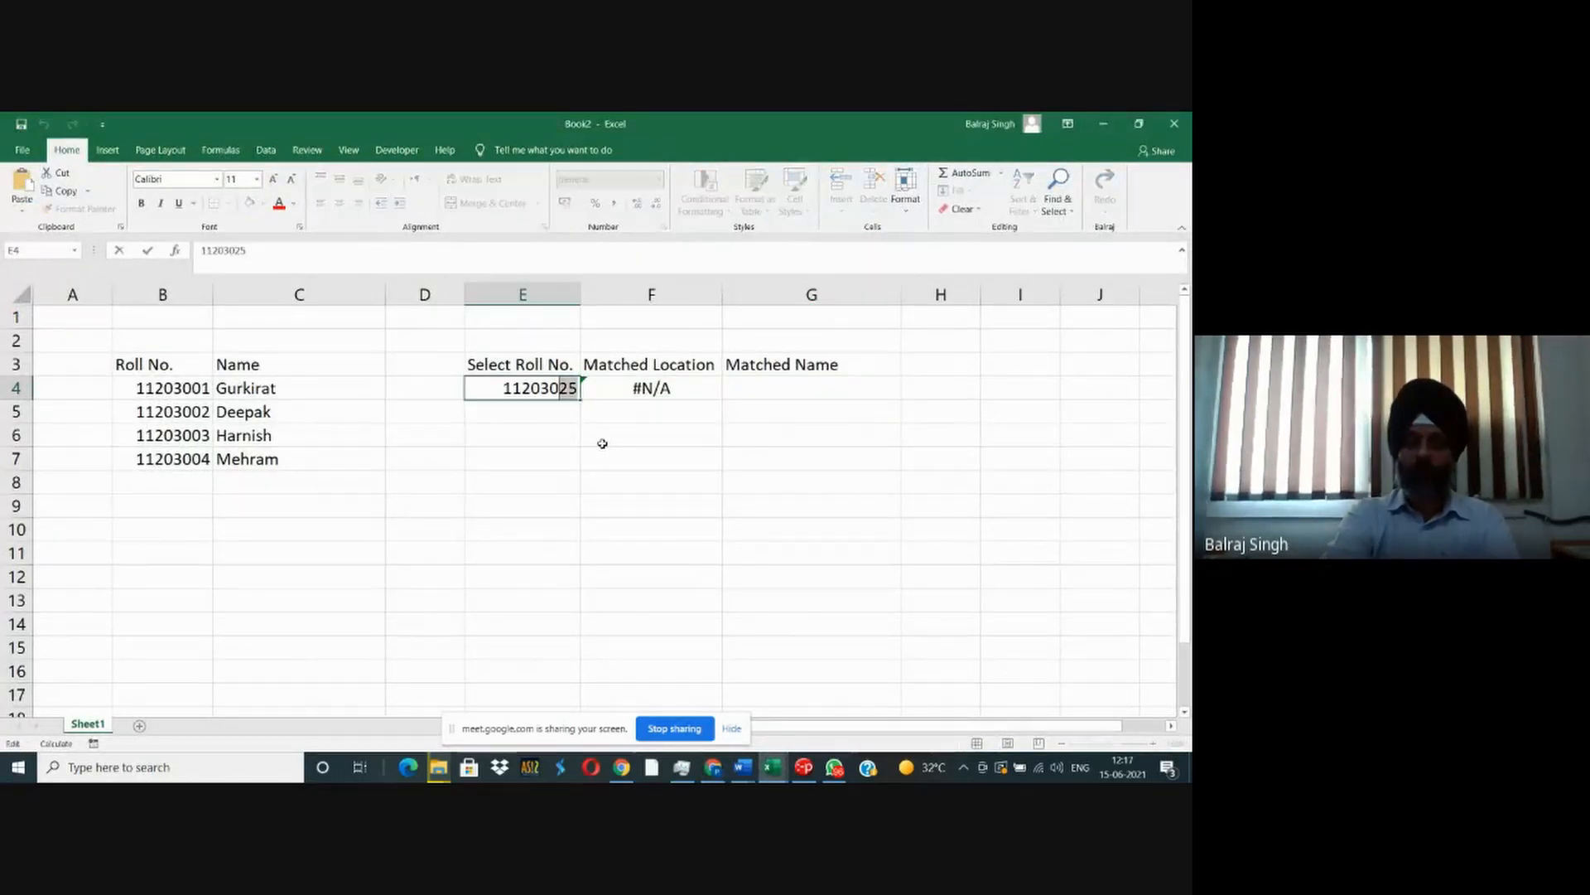
pyautogui.write('02')
pyautogui.press('Return')
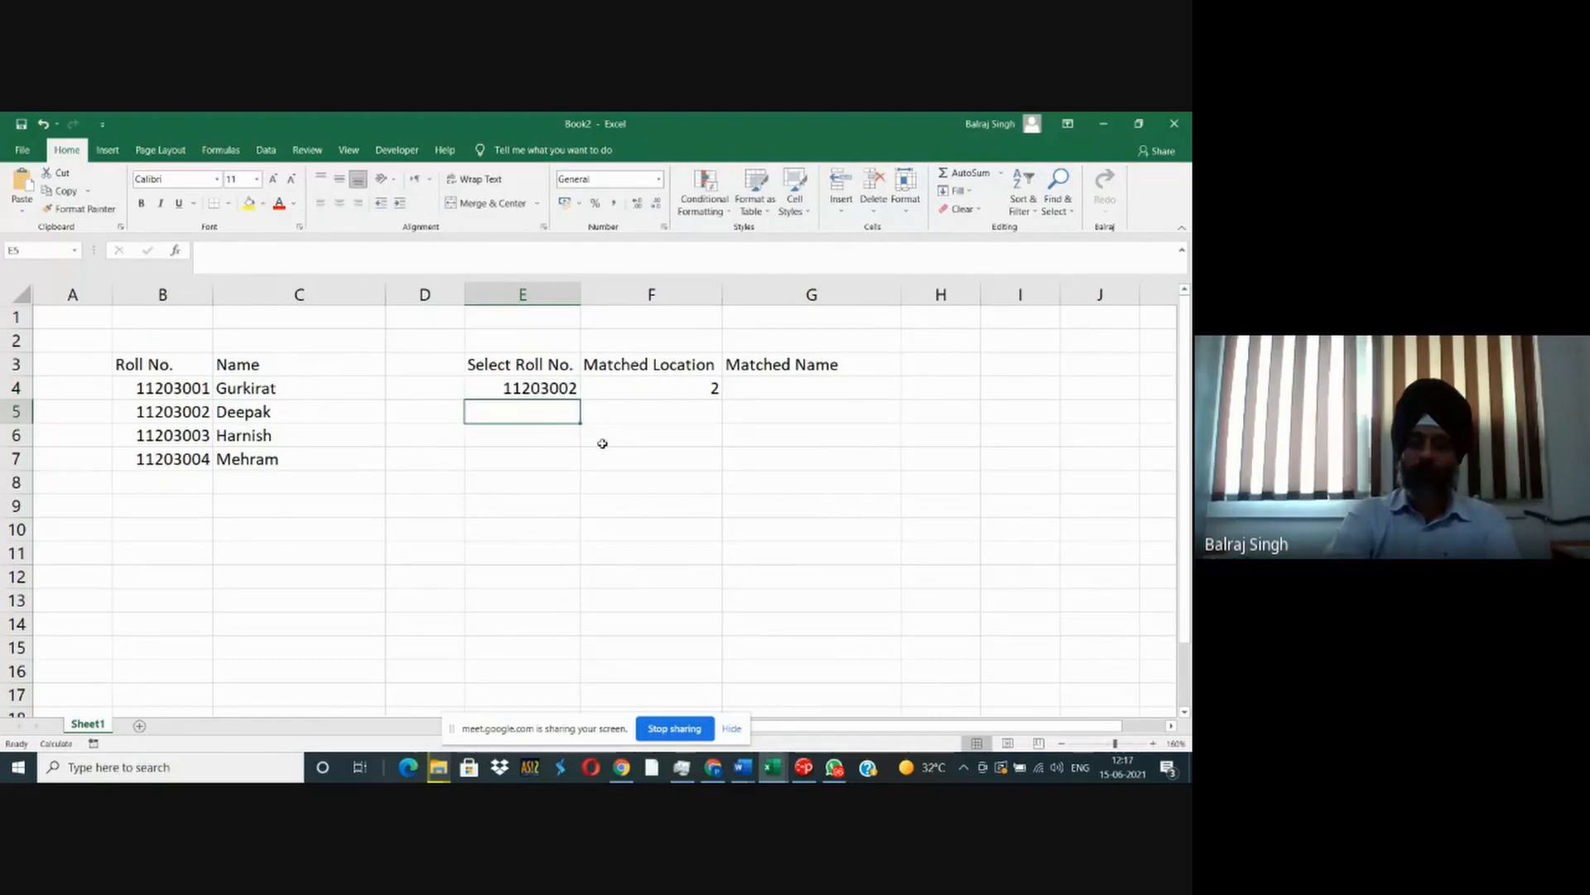
# - Enter an INDEX formula in G4 that uses the roll number range $B$4:$B$10 and takes its row number from F4
pyautogui.press('Up')
pyautogui.press('Right')
pyautogui.press('Right')
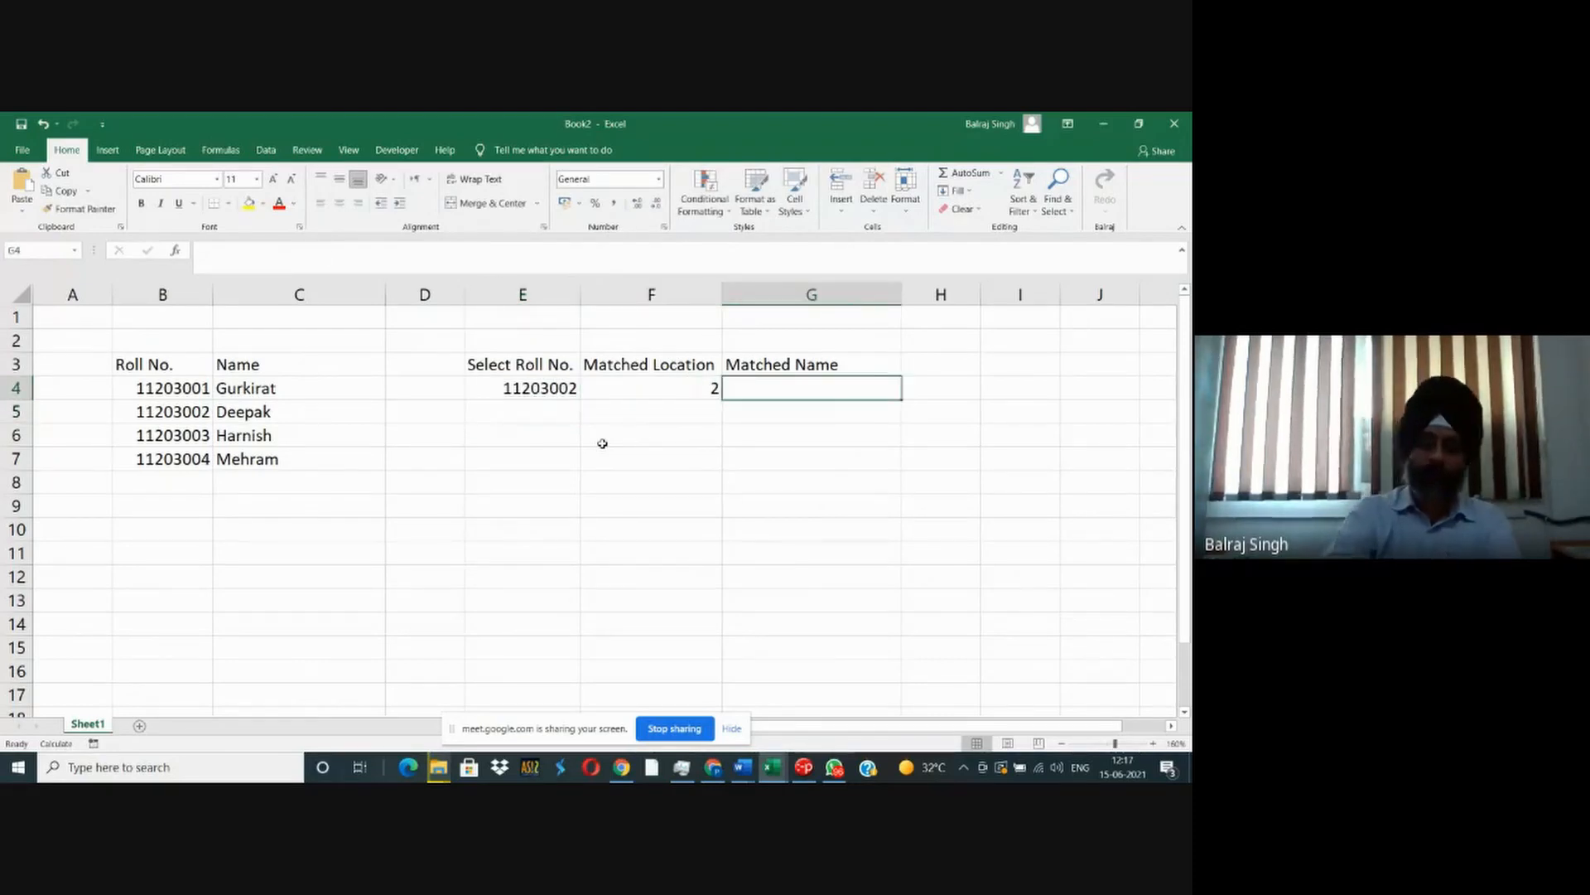
pyautogui.write('=index(')
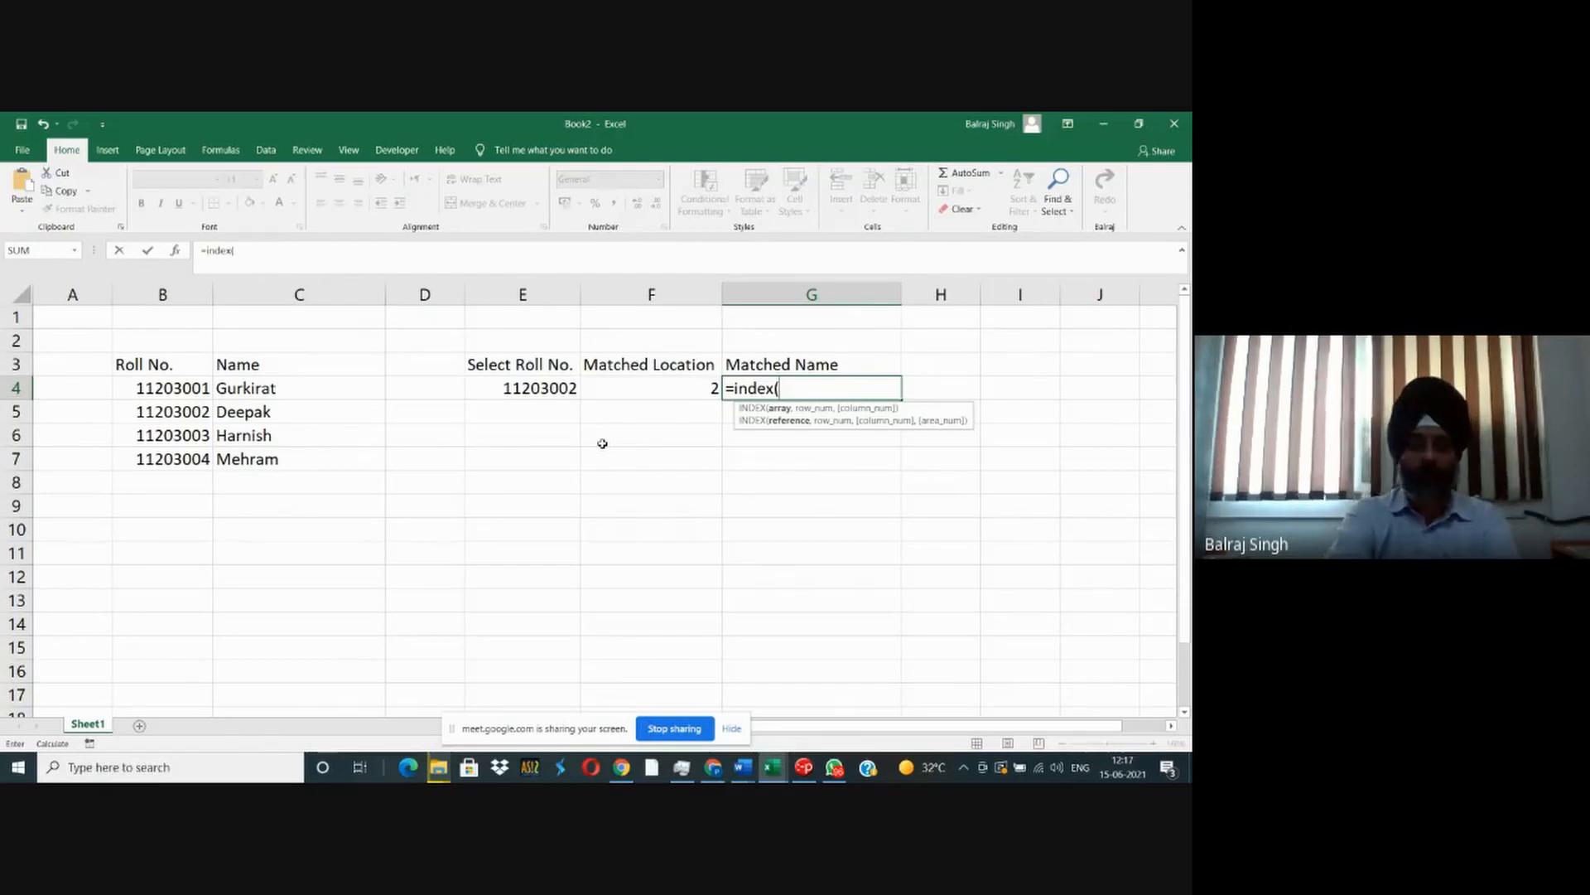
pyautogui.write('$b')
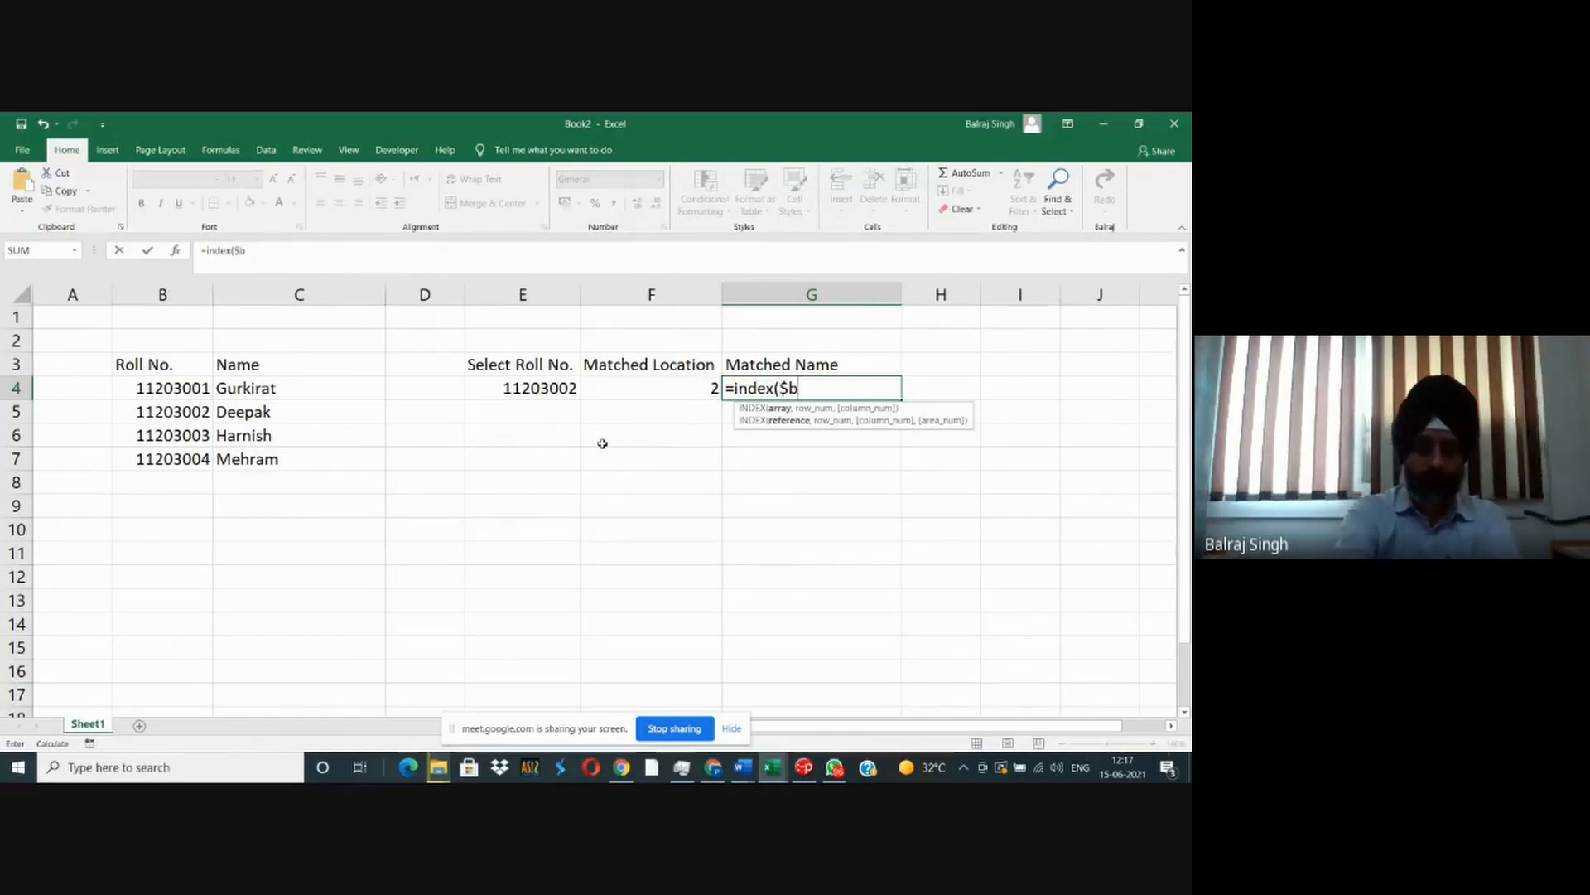
pyautogui.write('$')
pyautogui.write('4')
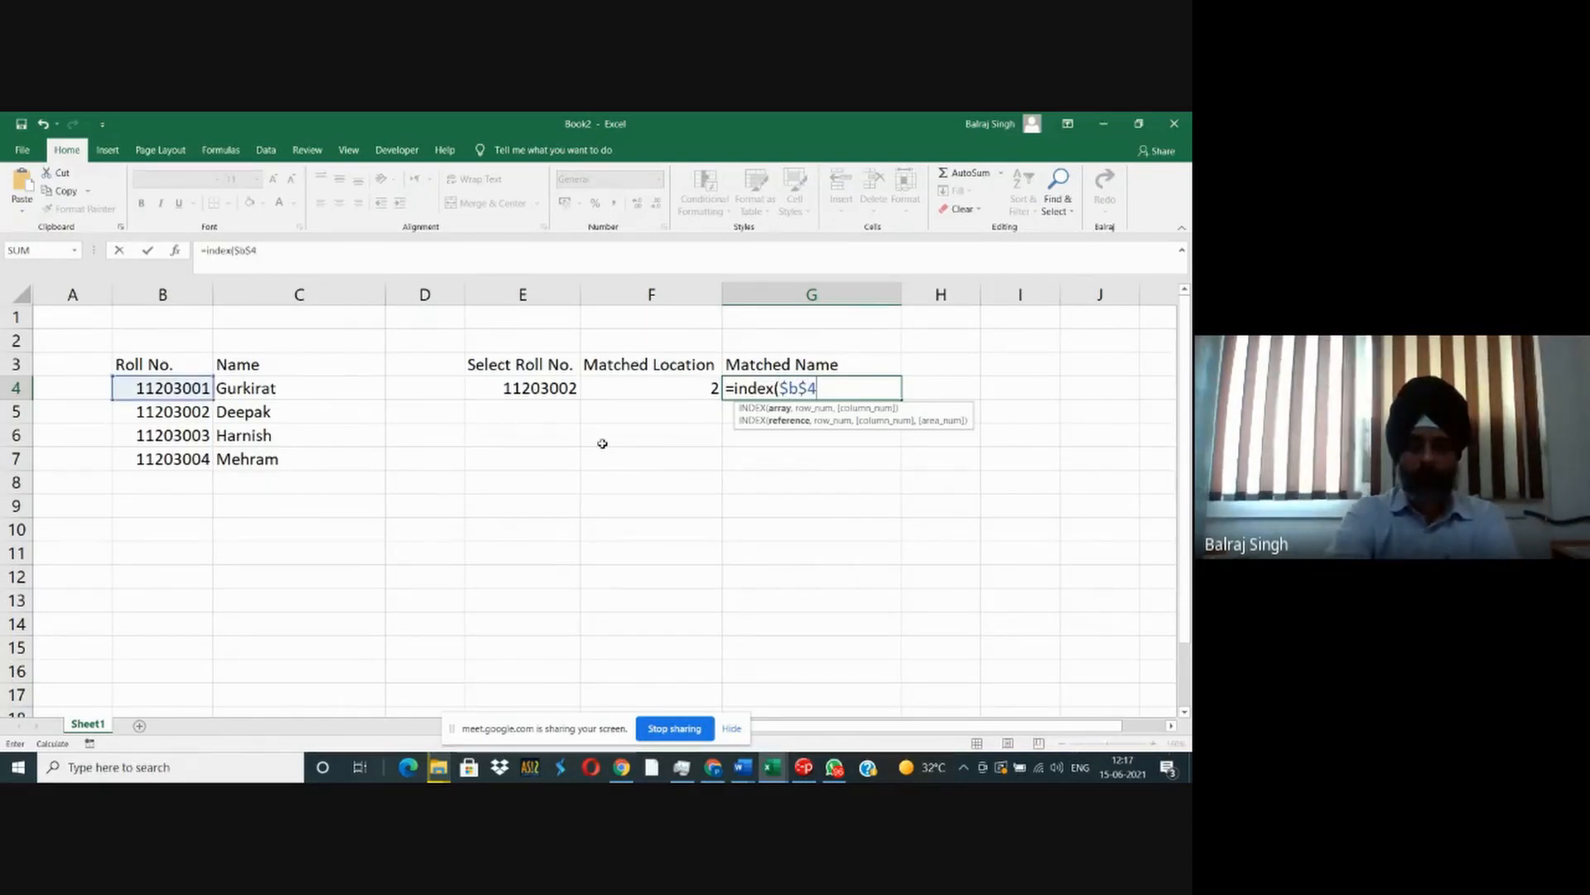
pyautogui.write(':$b')
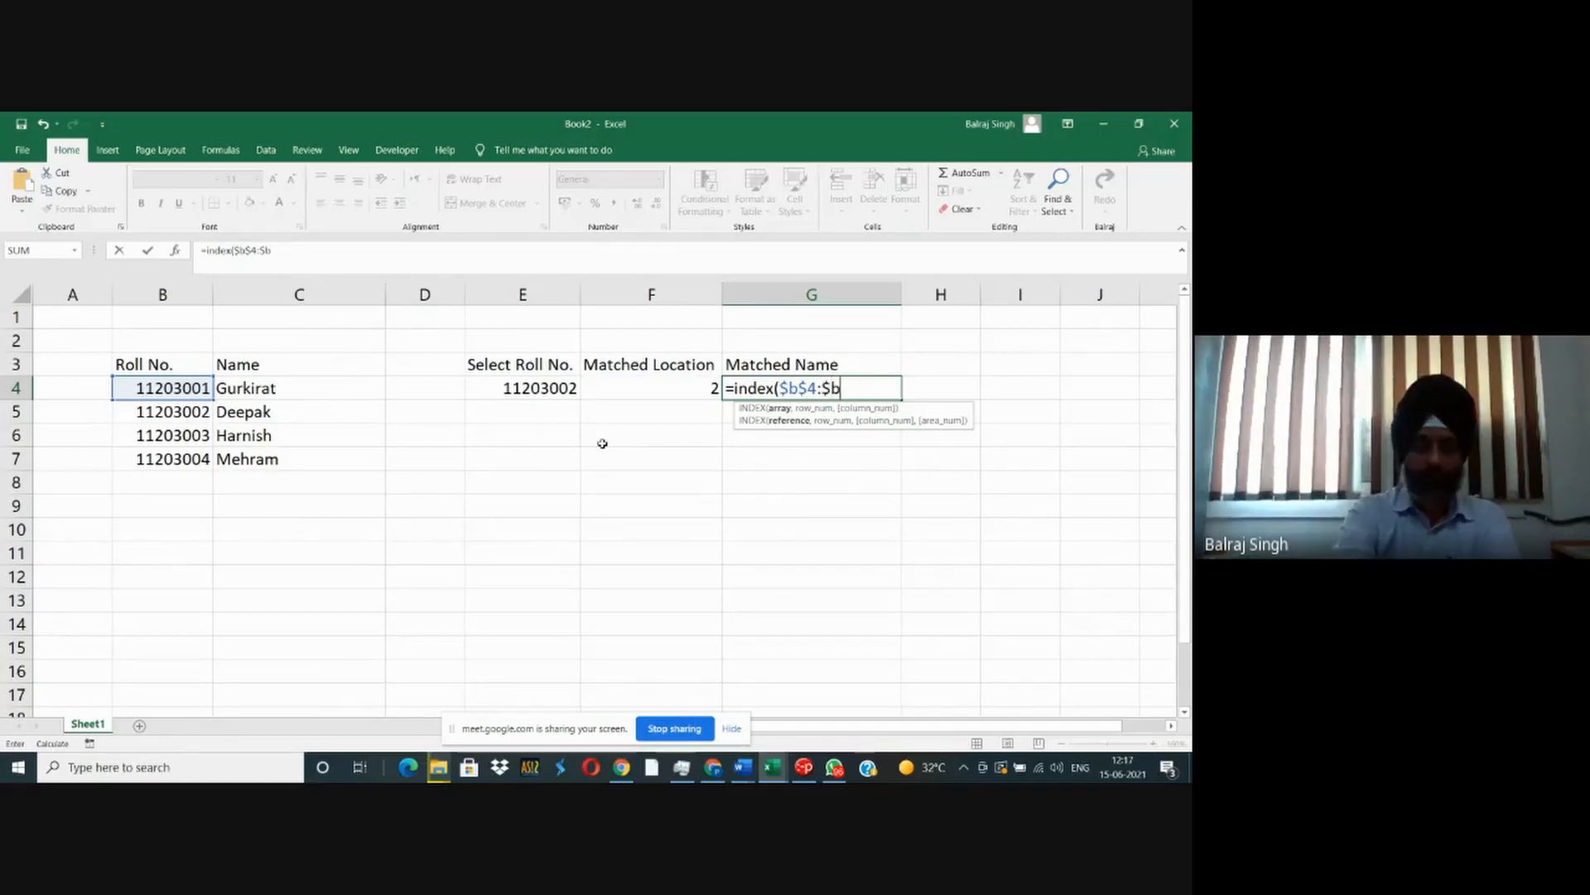
pyautogui.write('$10')
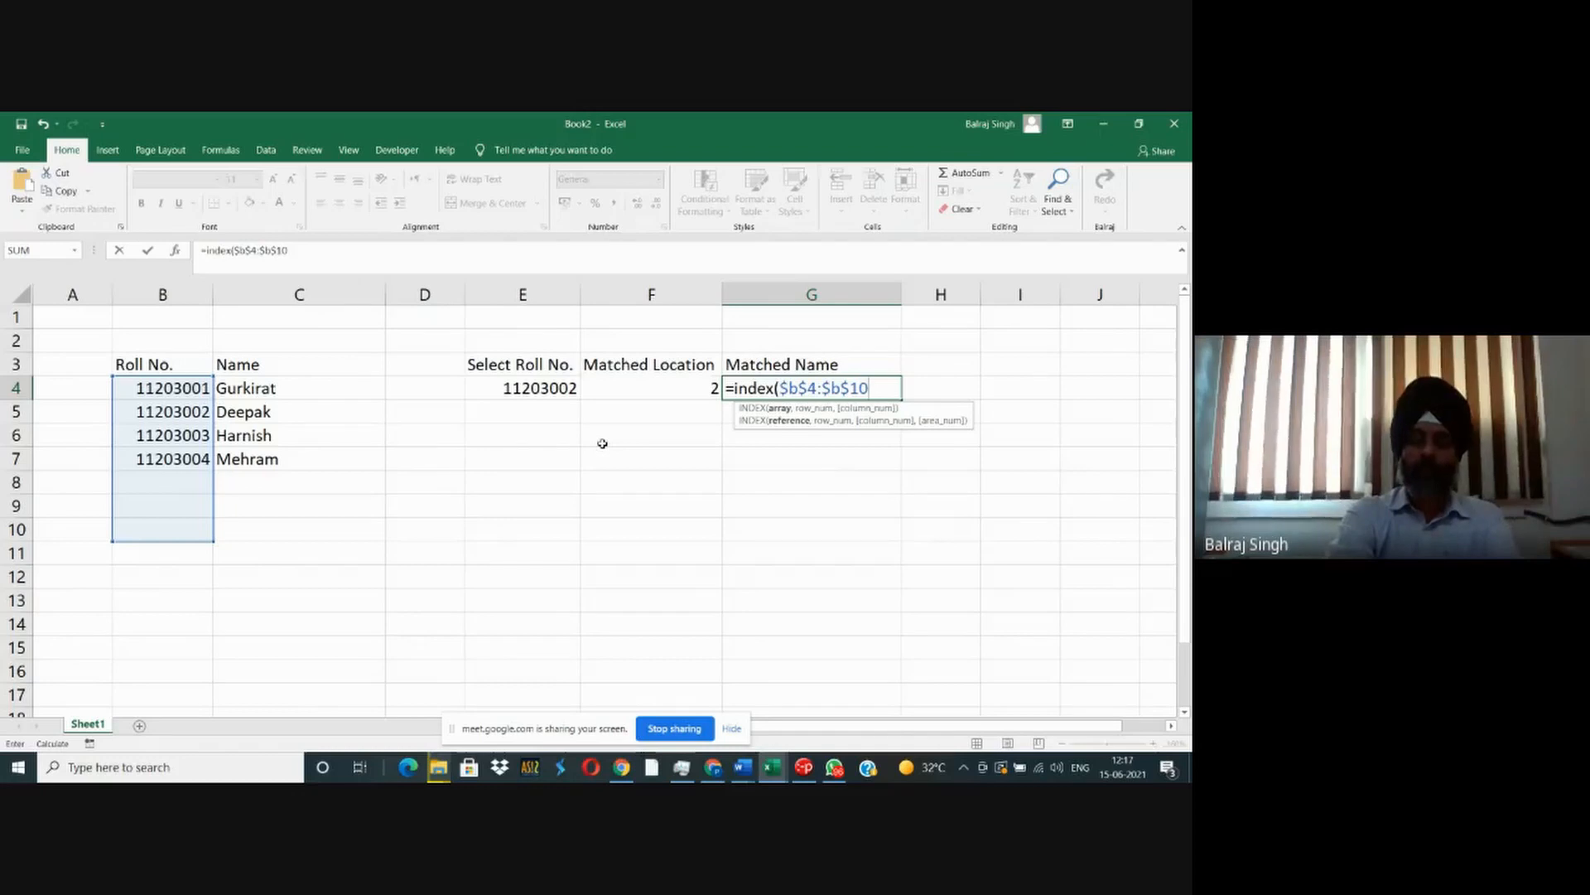
pyautogui.write(',')
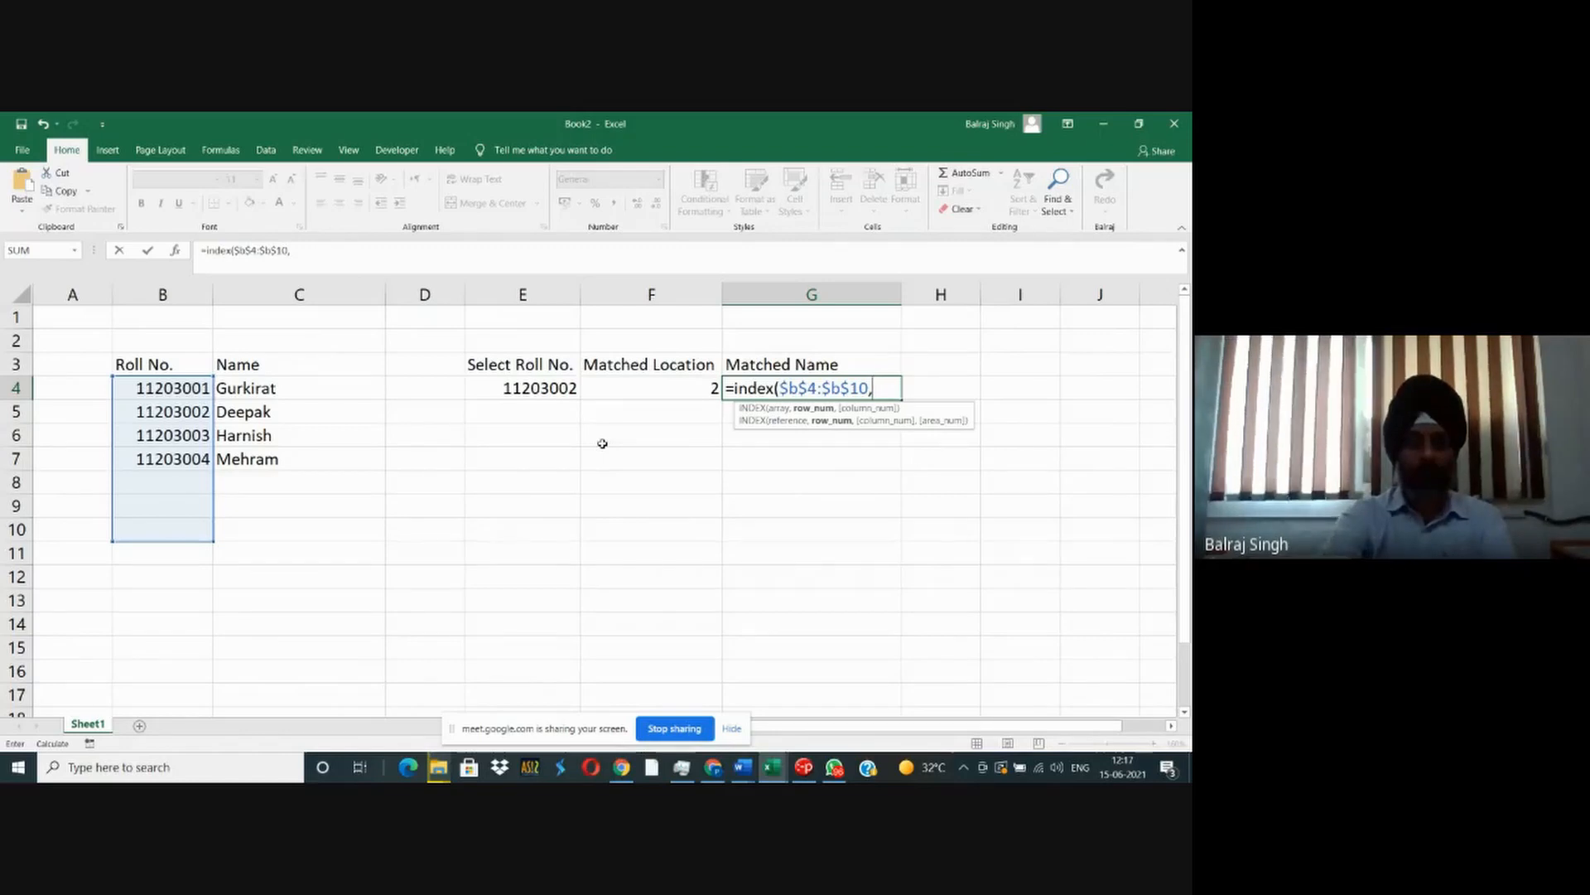
pyautogui.write('f4)')
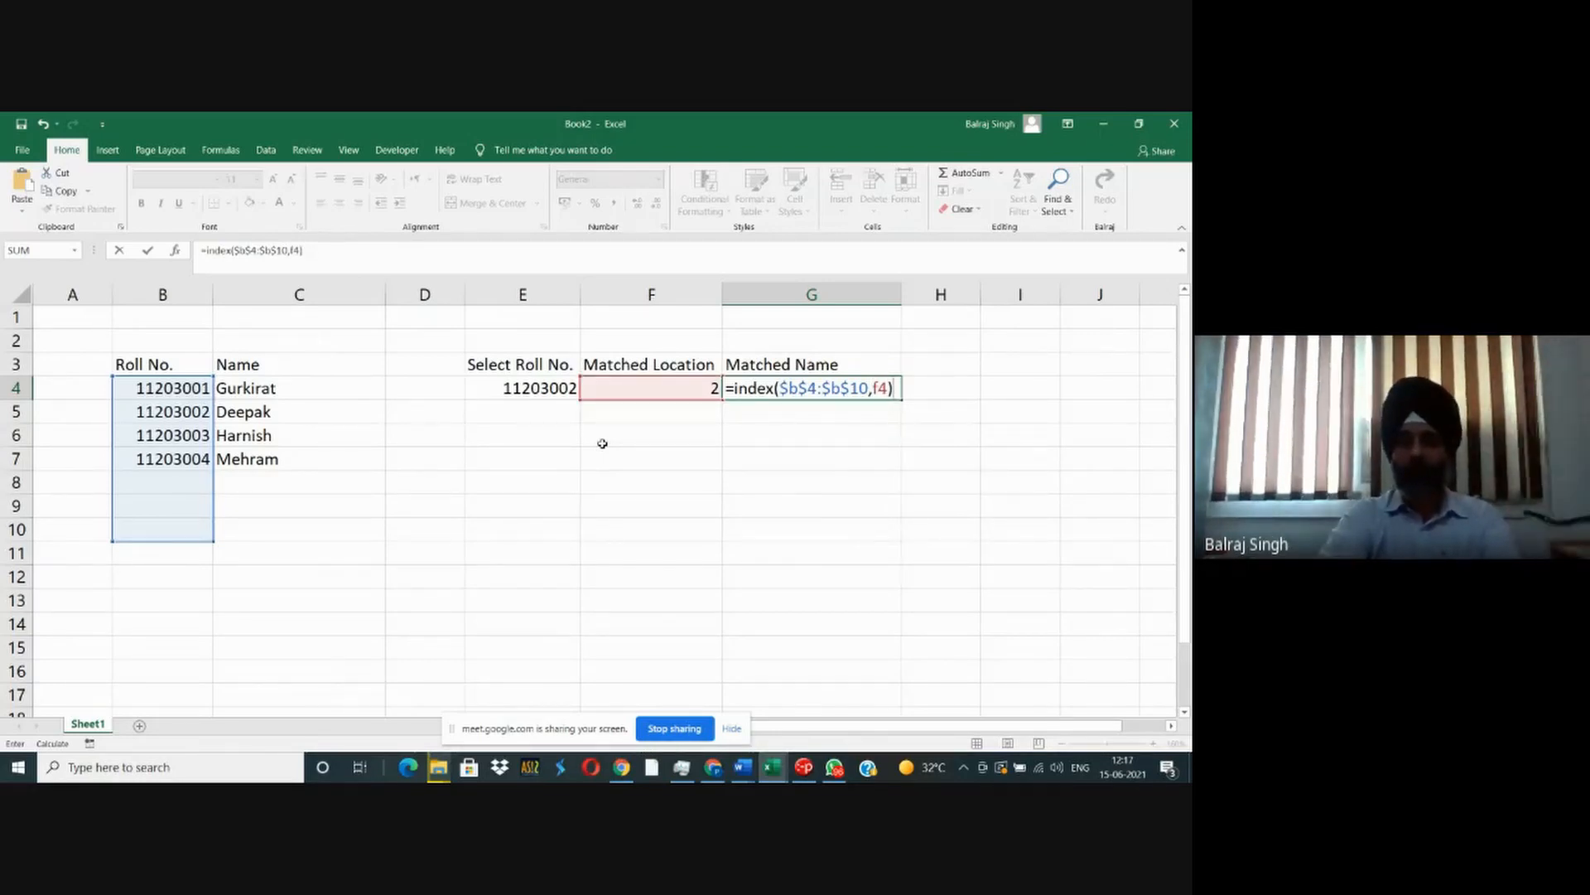
pyautogui.press('Return')
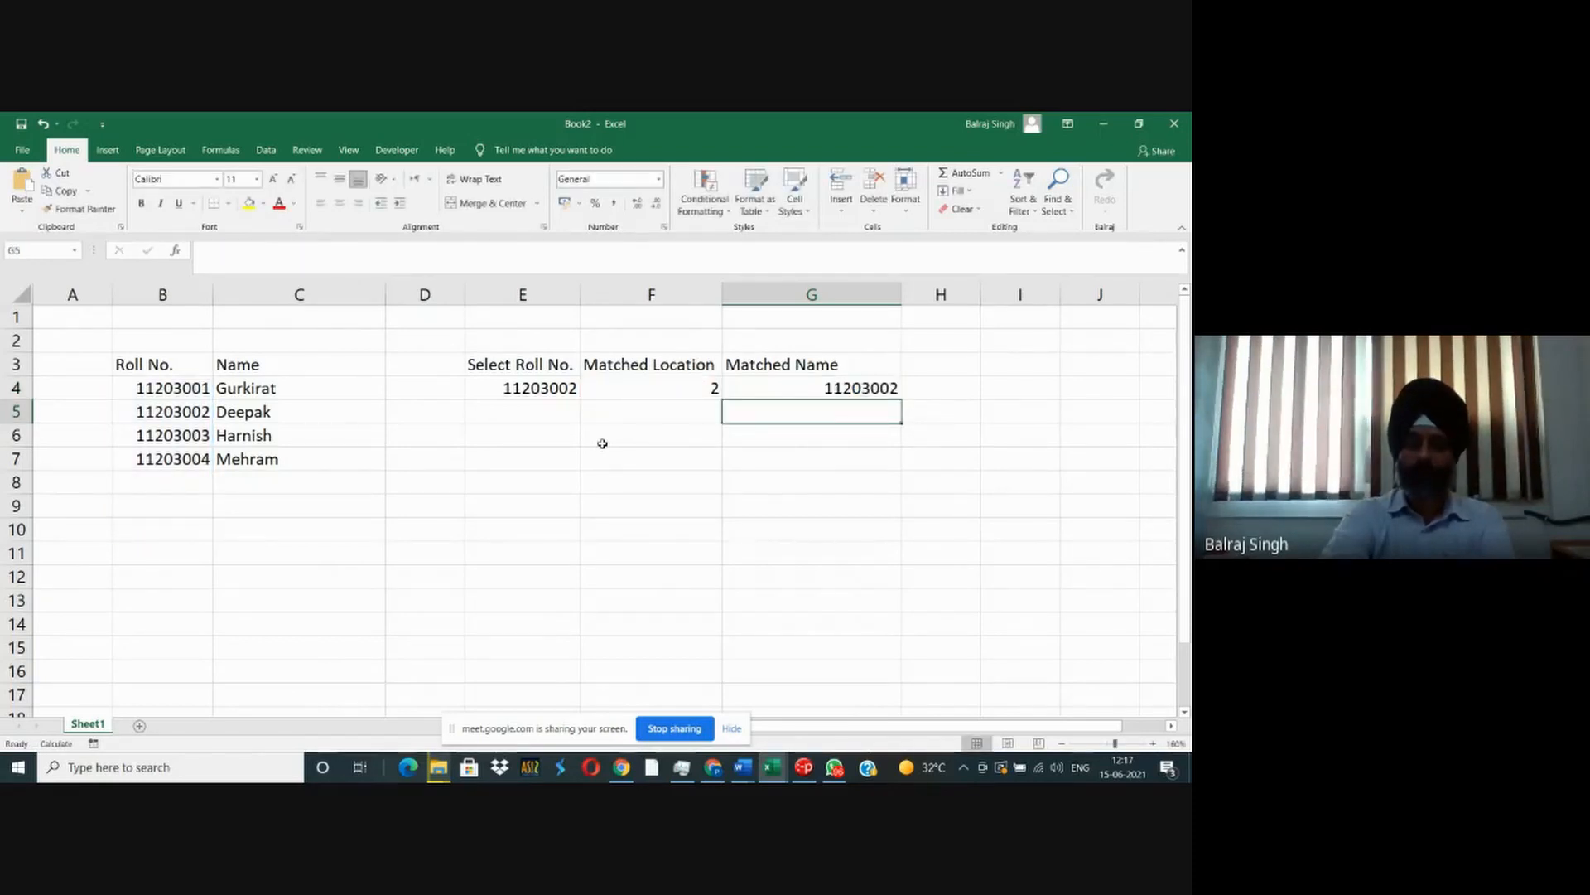
# - Change the array in G4's INDEX formula to the name column range $C$4:$C$10
pyautogui.press('Up')
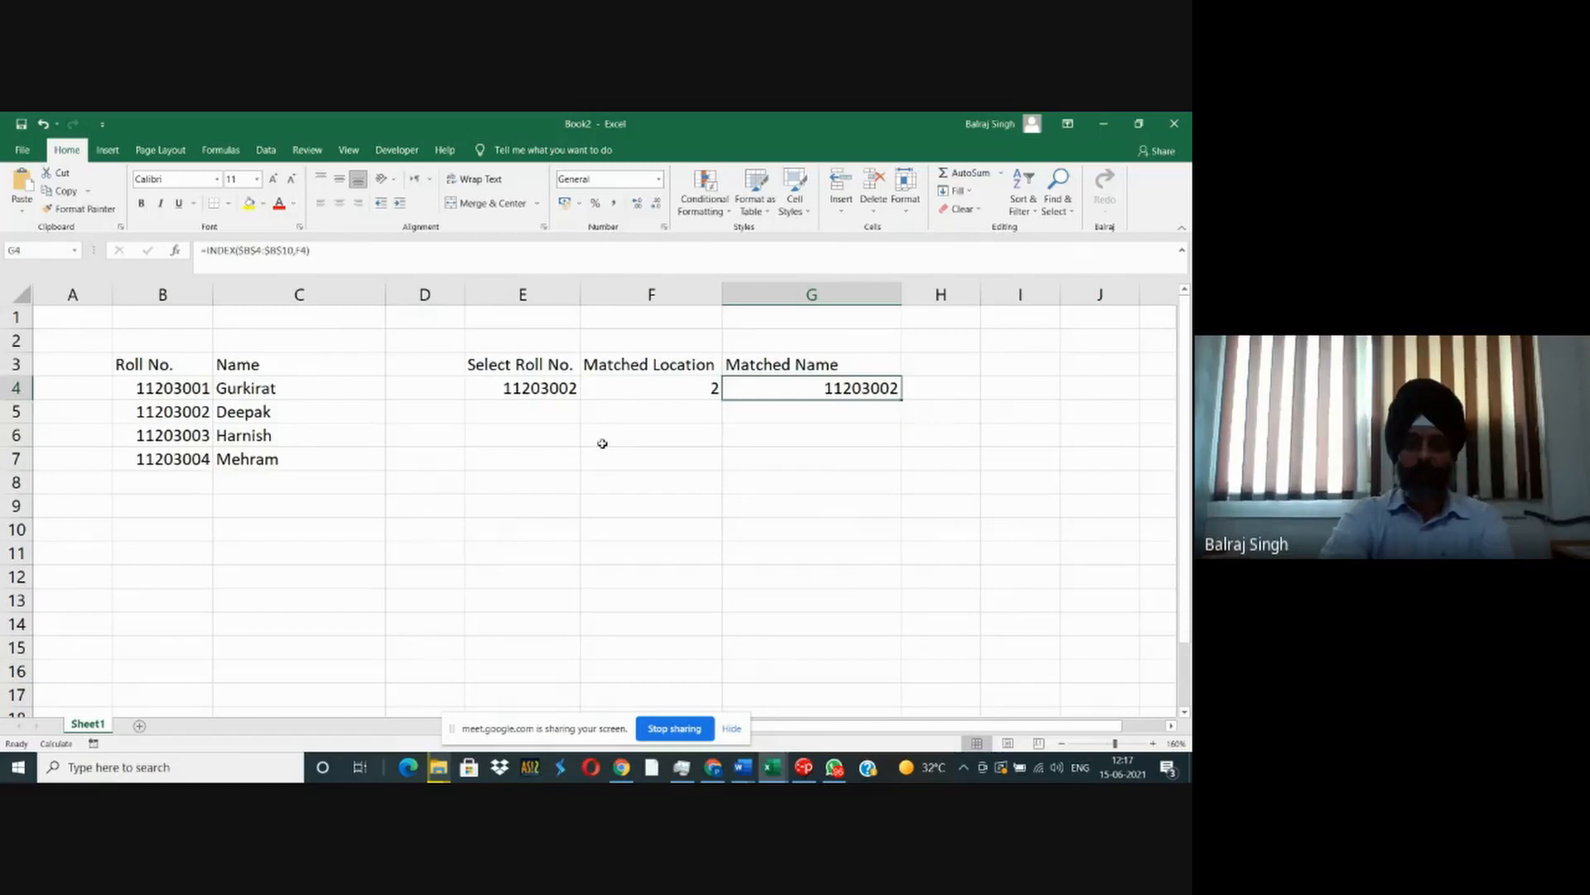
pyautogui.press('F2')
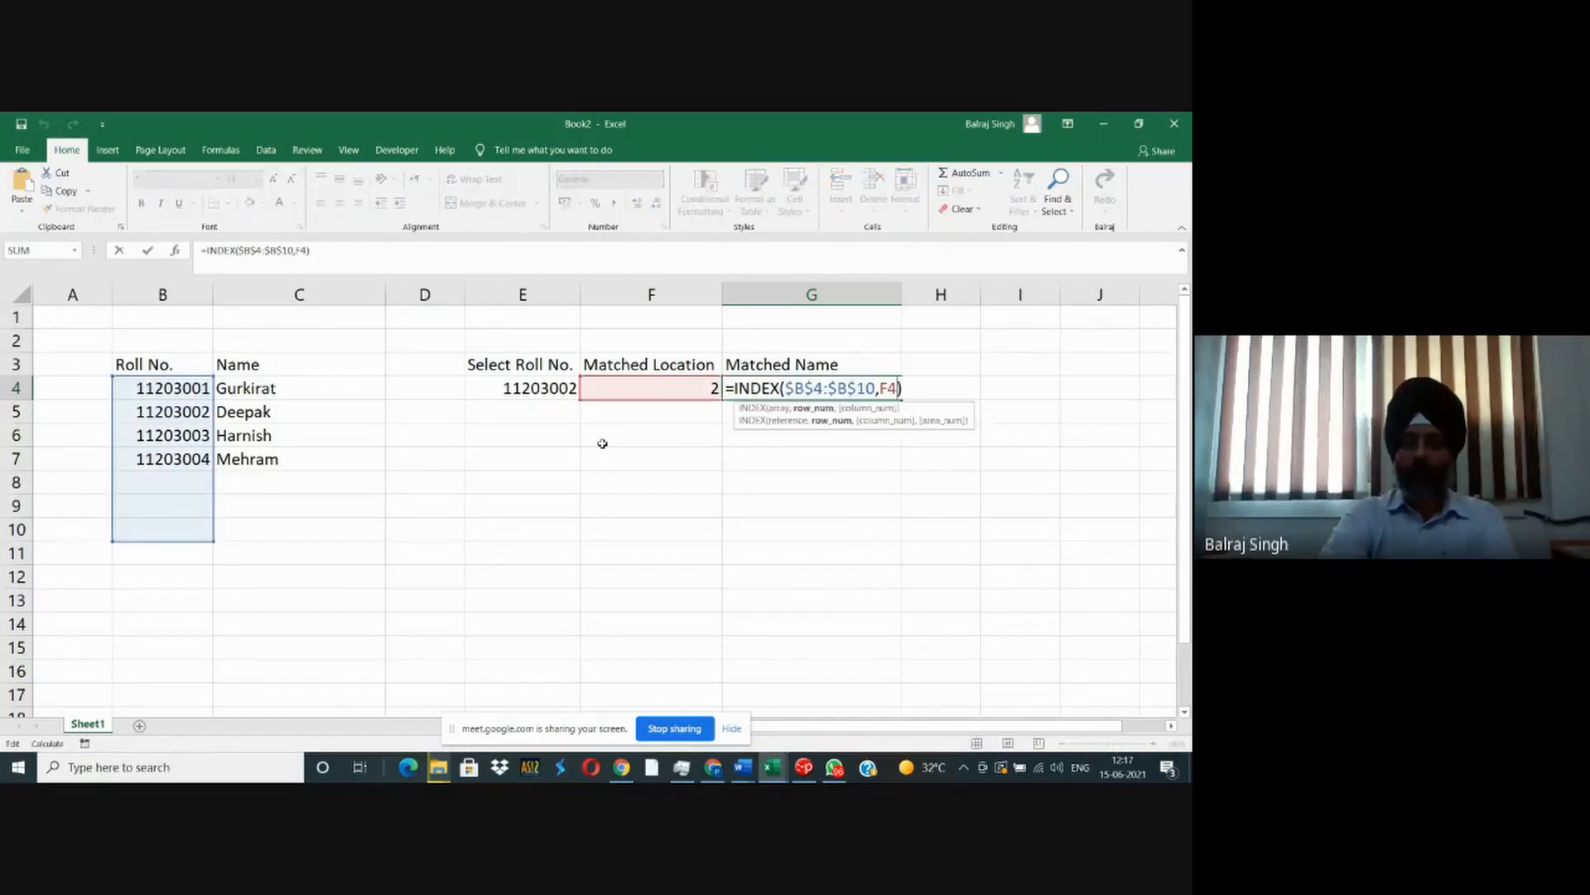
pyautogui.hotkey('shift', 'Left')
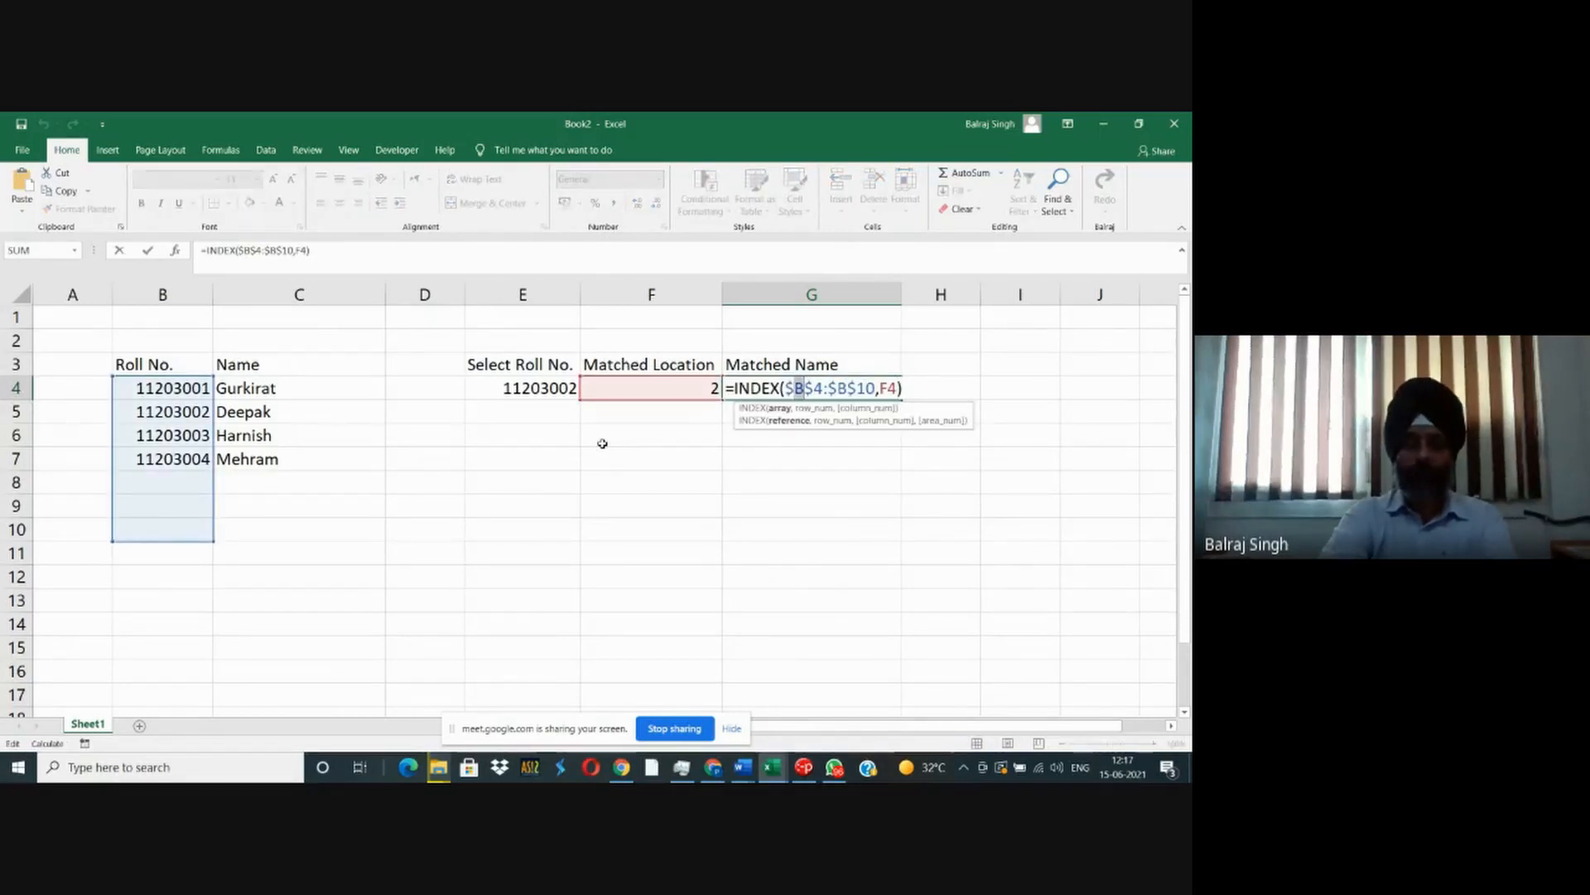
pyautogui.write('c')
pyautogui.press('Right')
pyautogui.press('Right')
pyautogui.press('Right')
pyautogui.press('Right')
pyautogui.press('Right')
pyautogui.hotkey('shift', 'Left')
pyautogui.write('c')
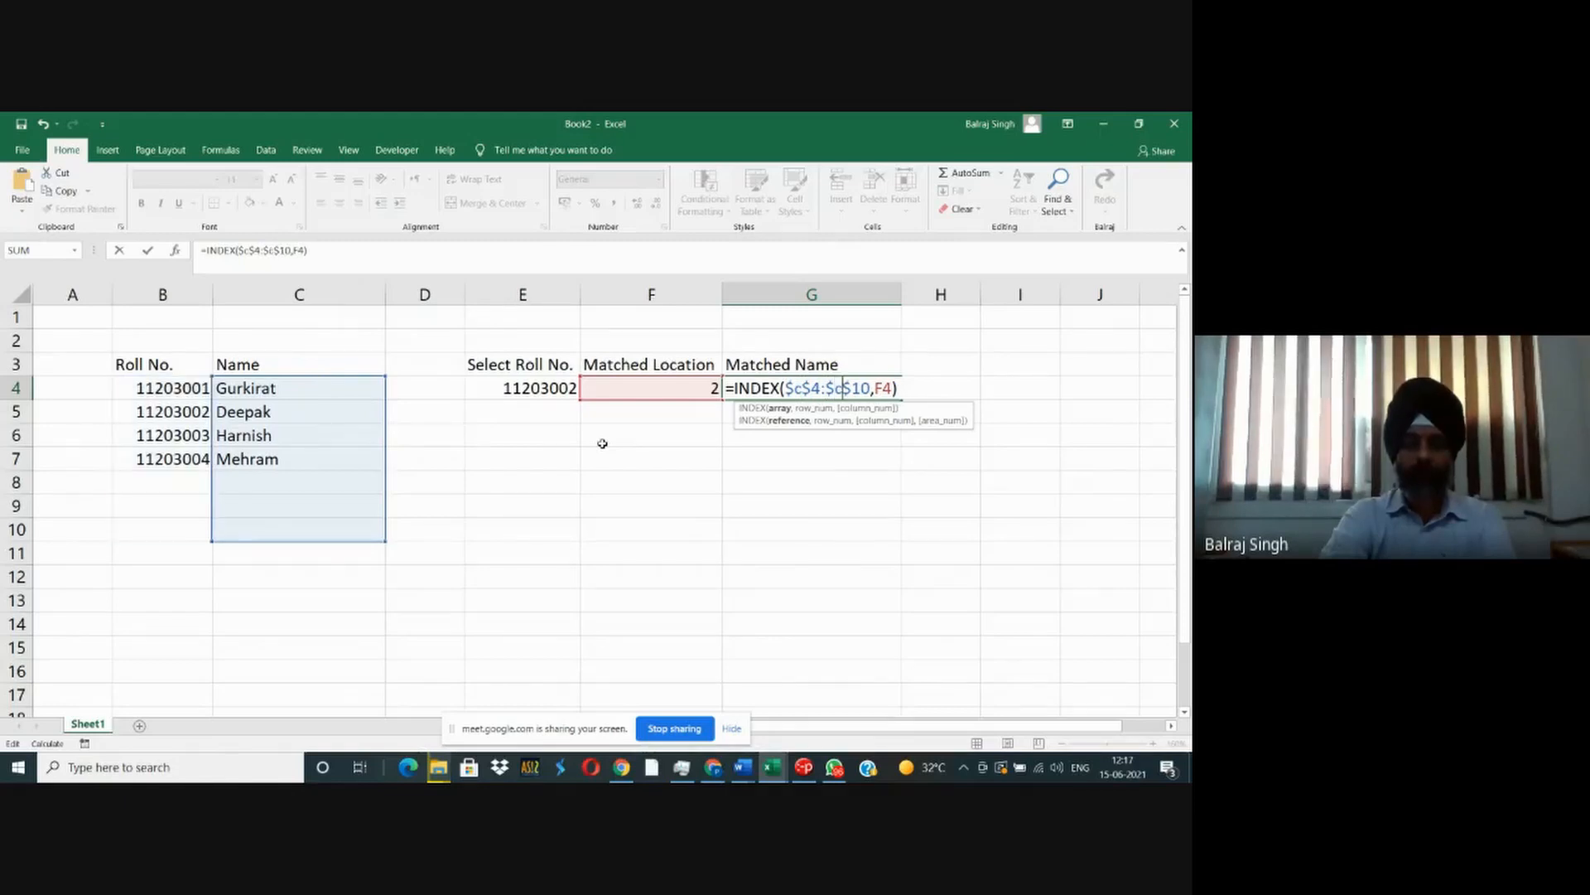
pyautogui.press('Return')
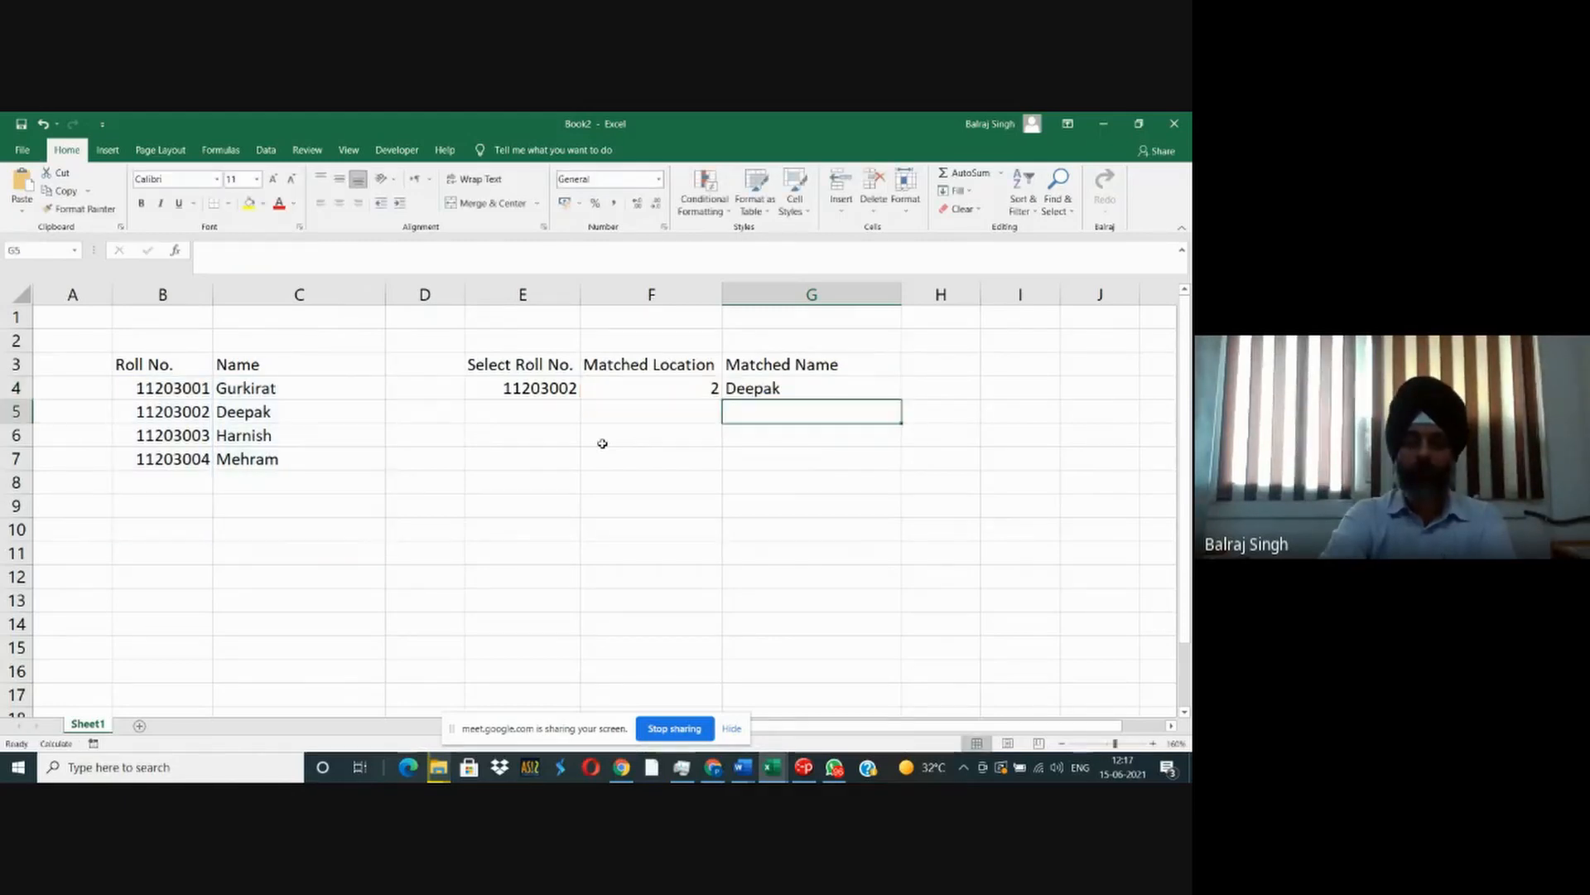
# - Test the name lookup with the fourth student's roll number by changing the last digit in E4 to 4
pyautogui.press('Up')
pyautogui.press('Left')
pyautogui.press('Left')
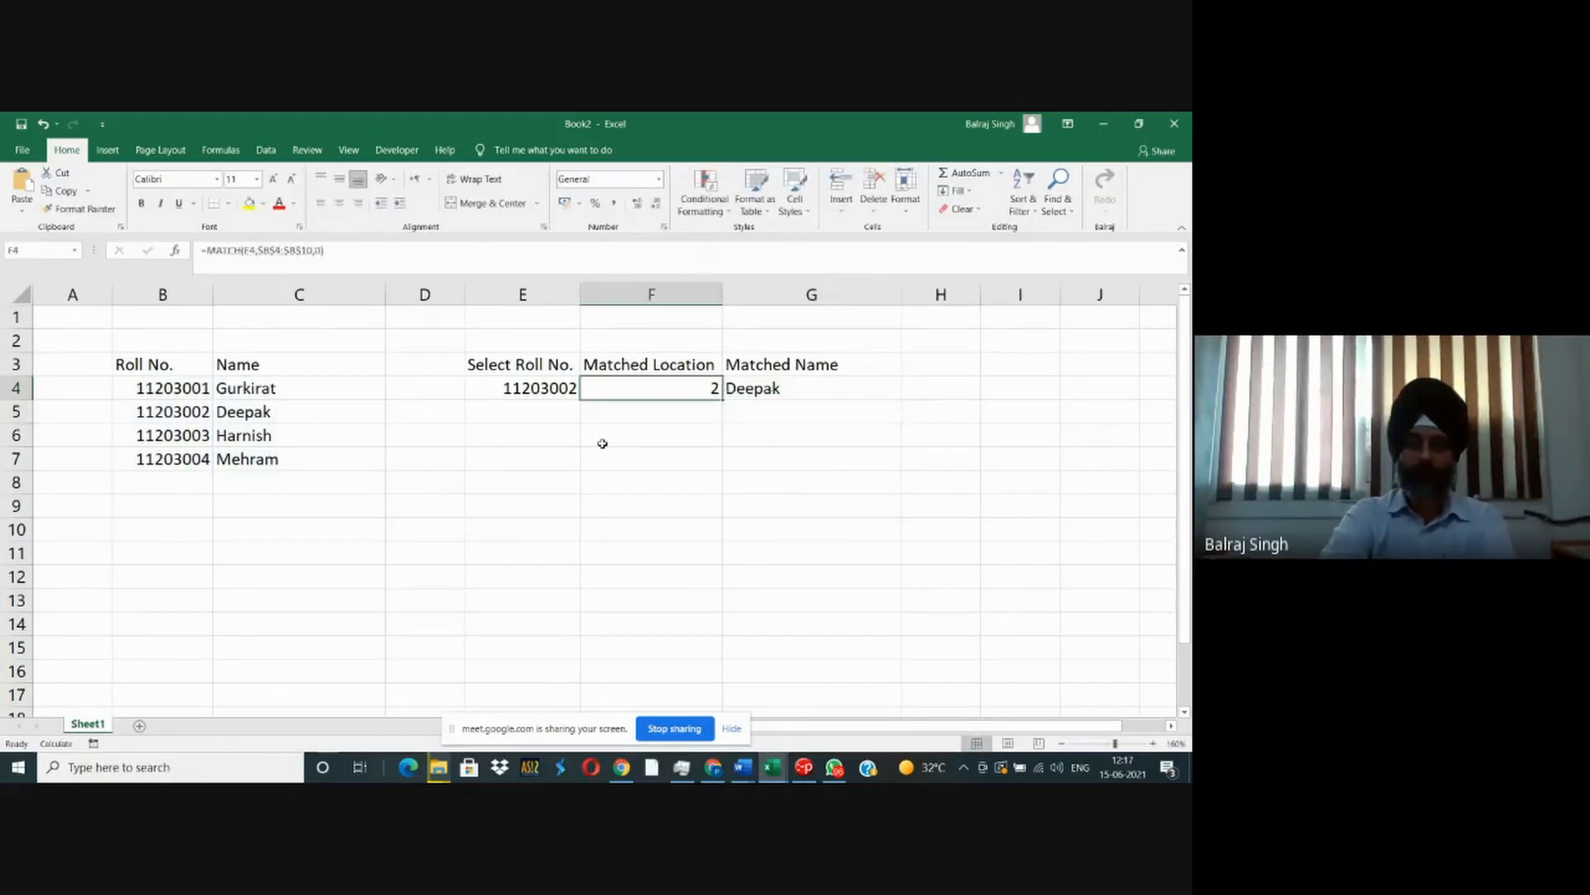
pyautogui.press('Right')
pyautogui.press('Left')
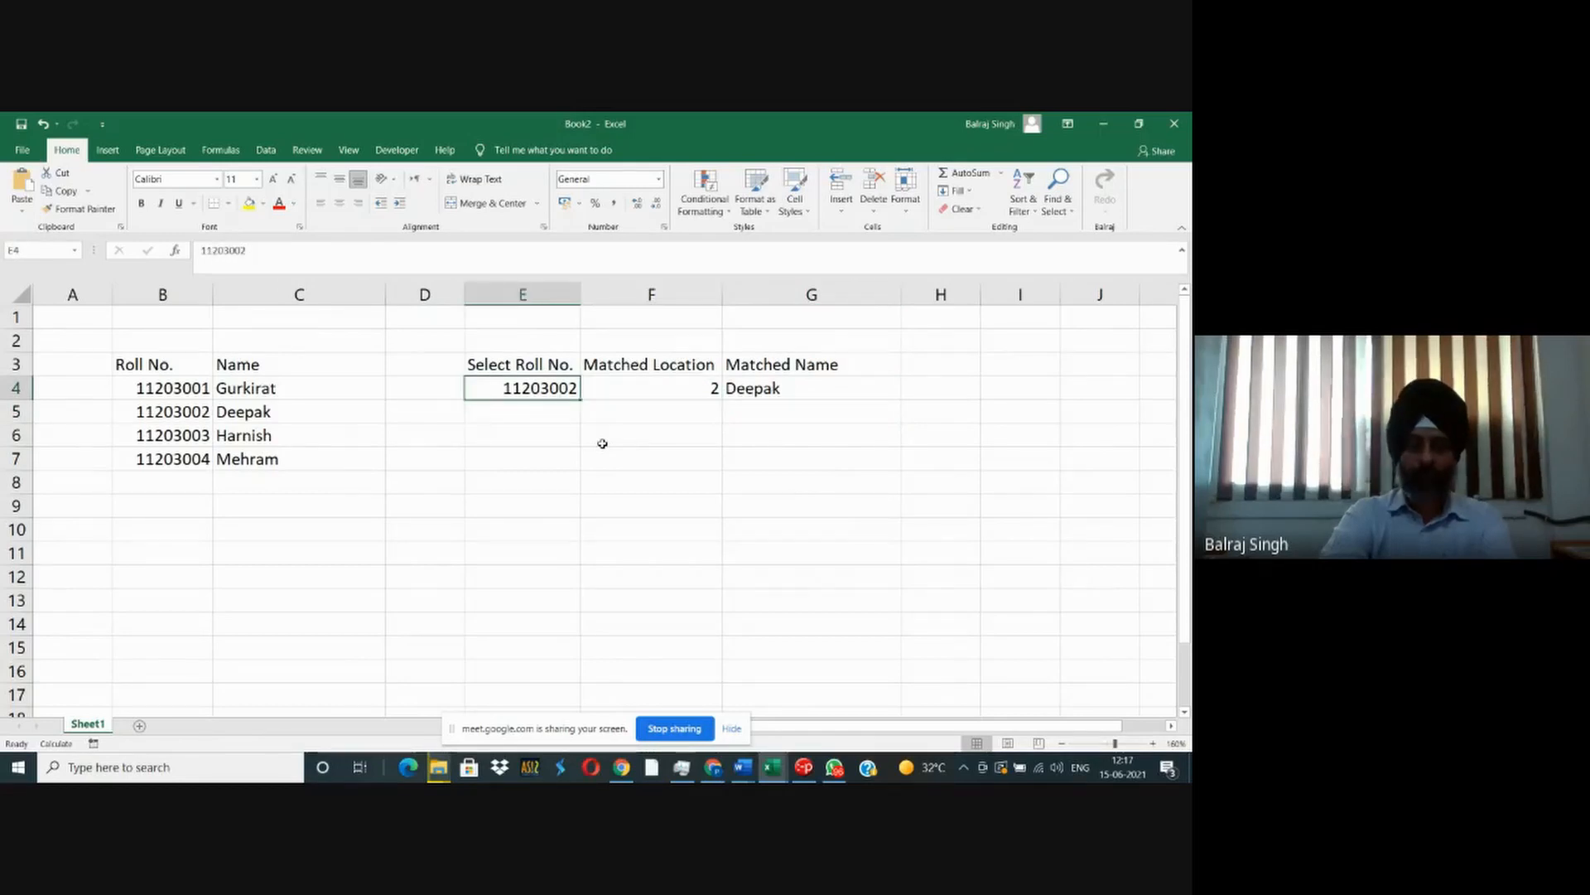
pyautogui.press('F2')
pyautogui.press('BackSpace')
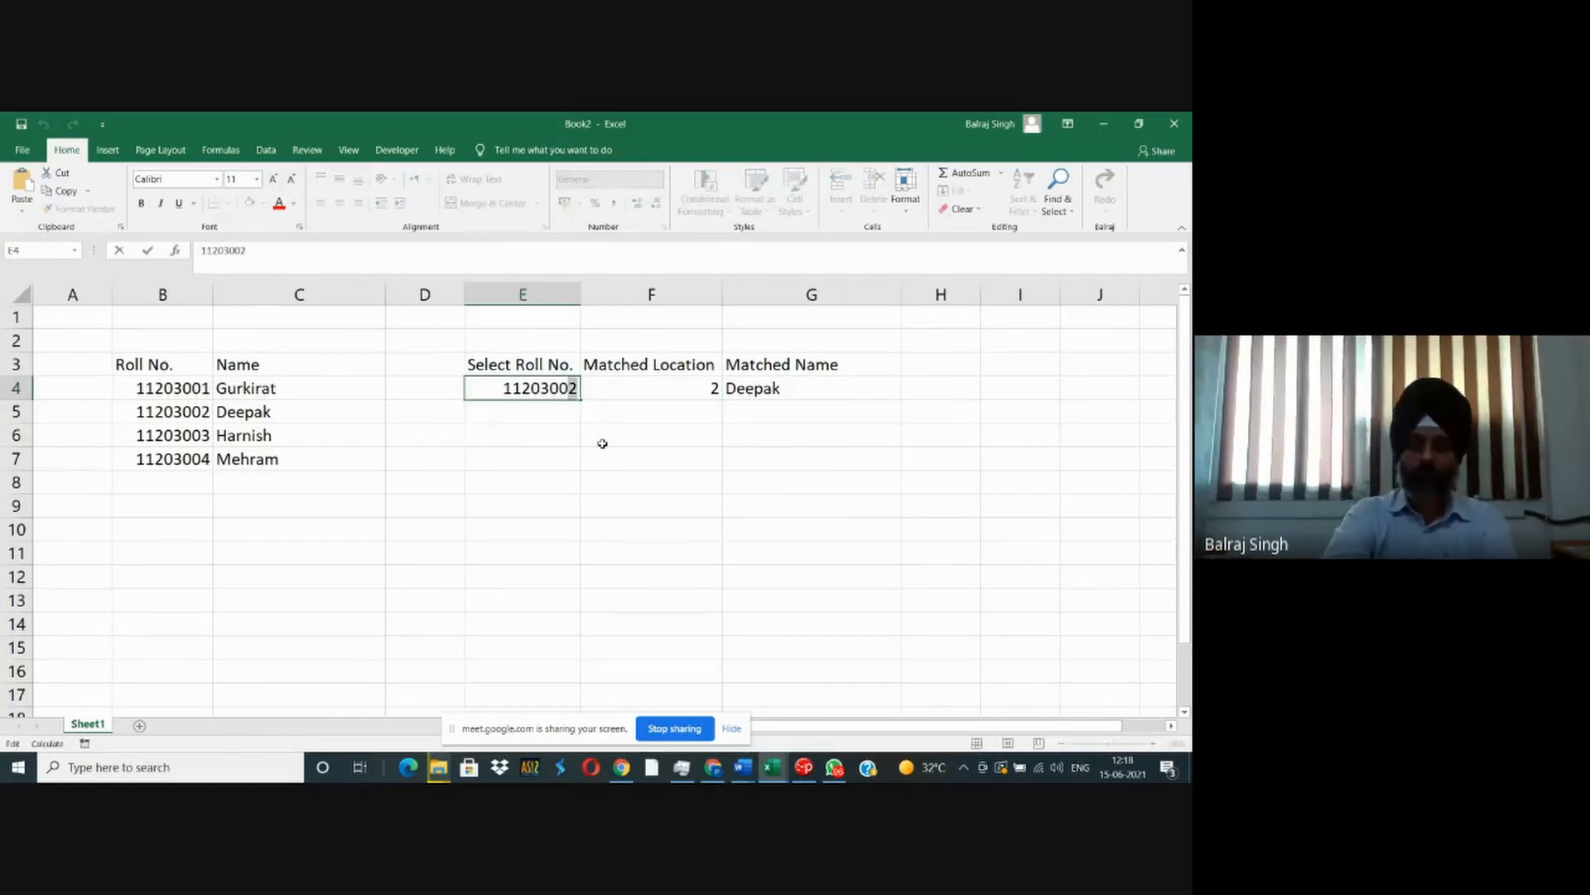
pyautogui.write('4')
pyautogui.press('Return')
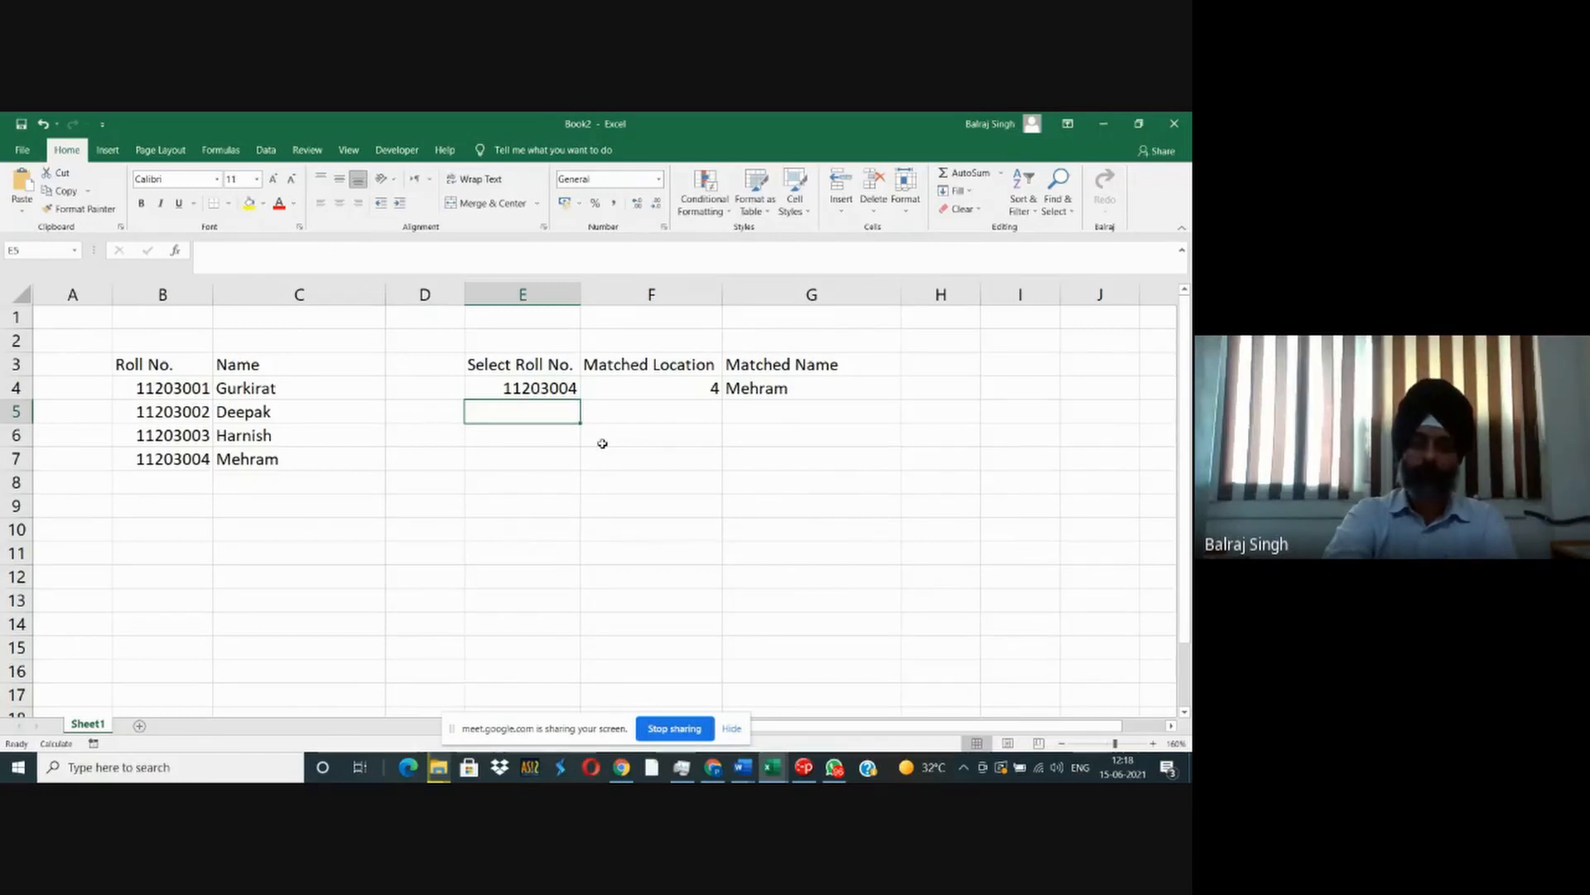
# - Set the selected roll number in E4 to the first student's by changing its last digit to 1
pyautogui.press('Up')
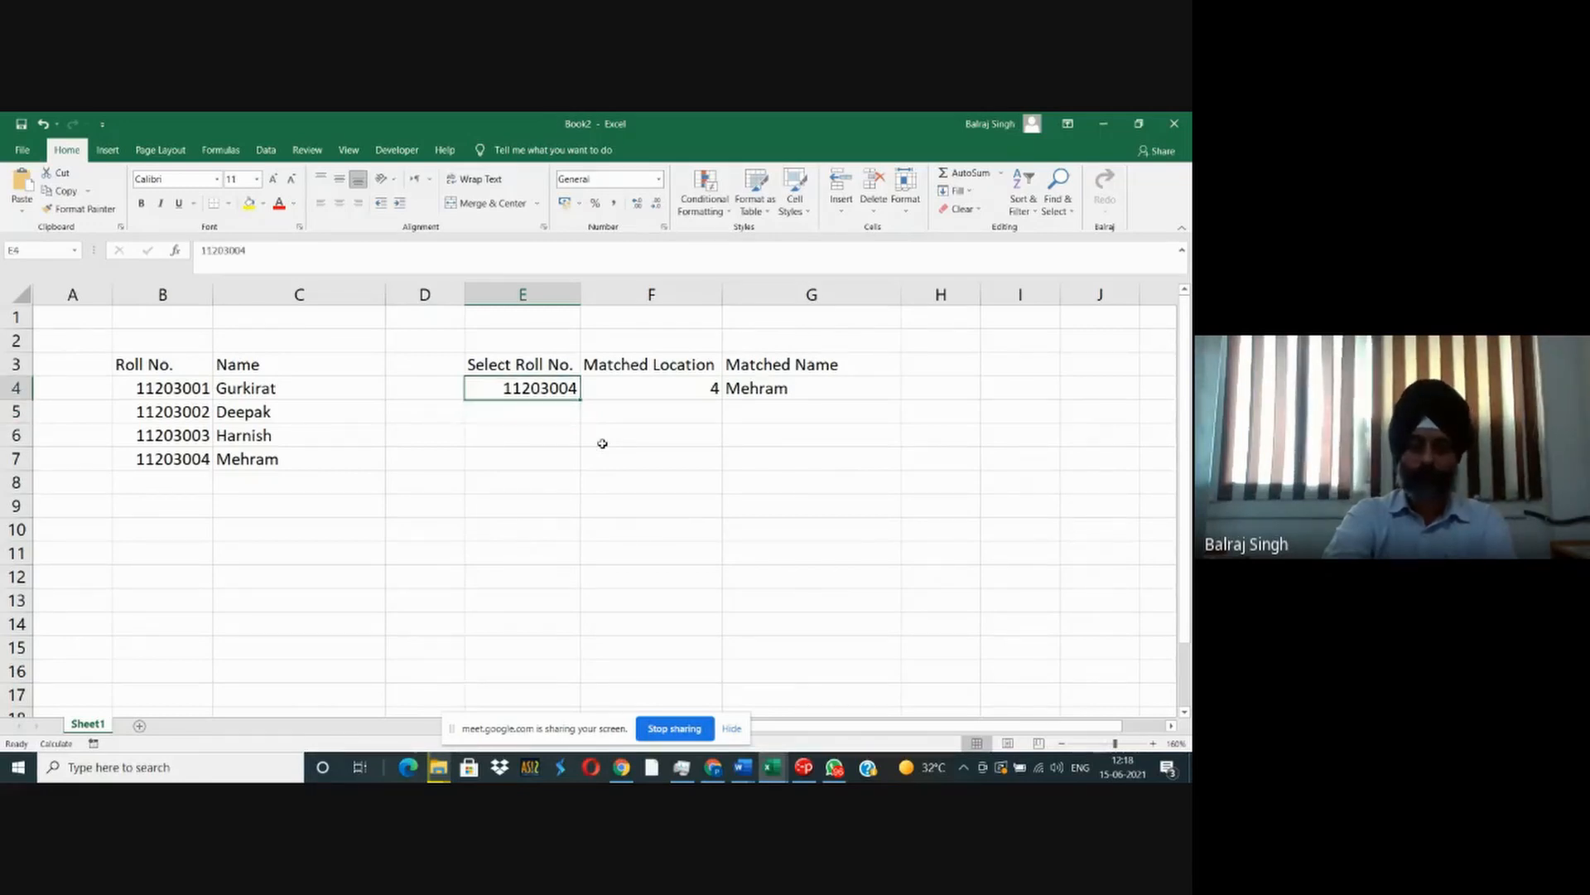
pyautogui.press('F2')
pyautogui.press('BackSpace')
pyautogui.write('1')
pyautogui.press('Return')
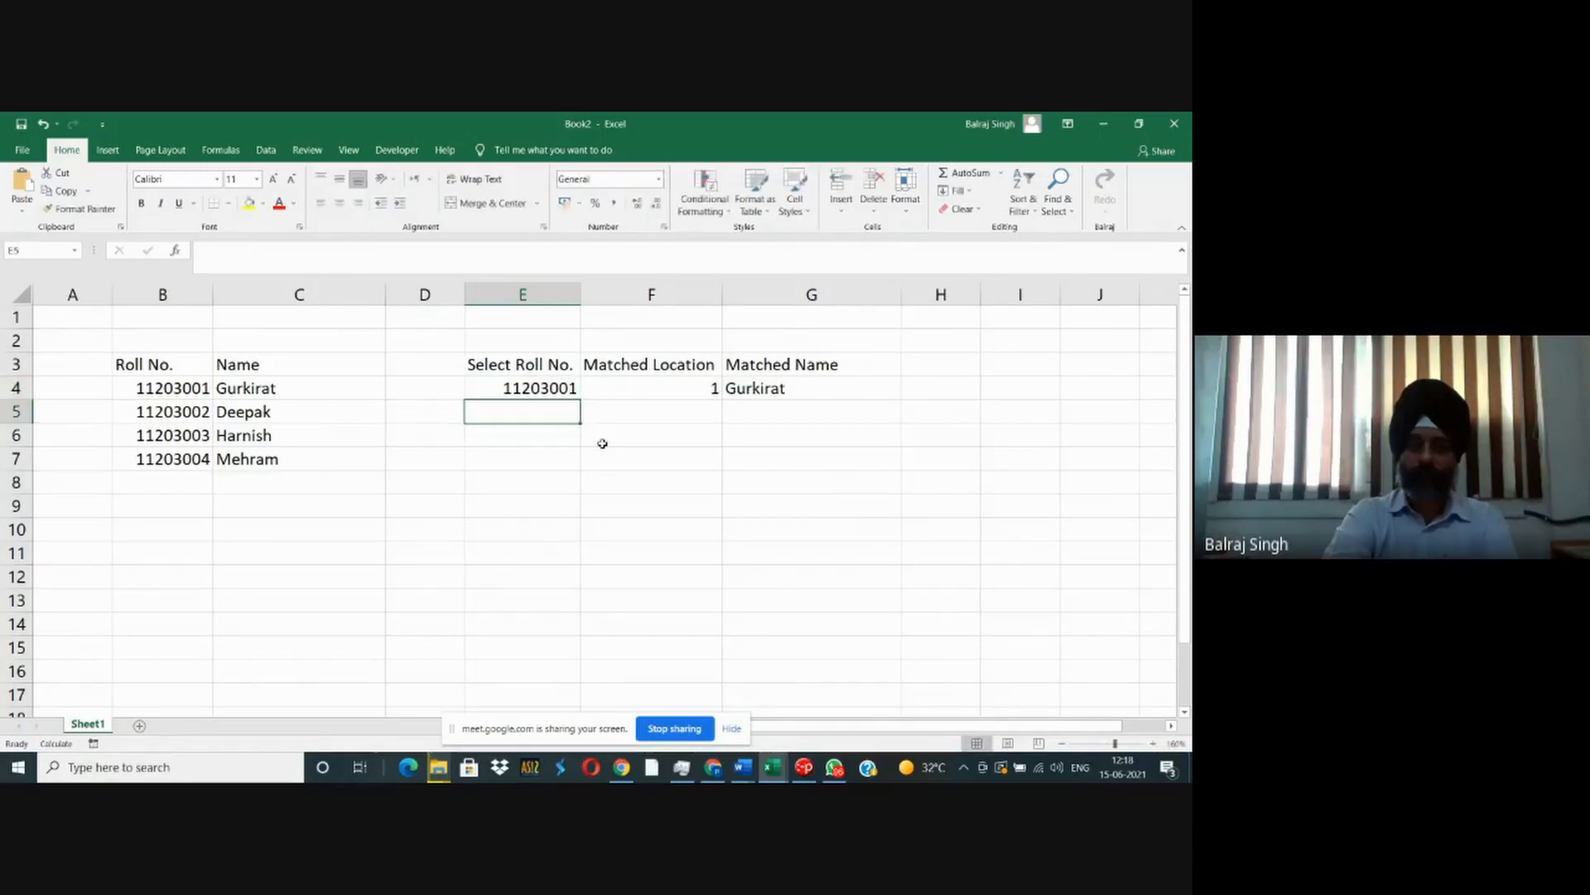
# - Examine the INDEX formula in G4 and the MATCH formula in F4 together with the ranges they reference
pyautogui.press('Up')
pyautogui.press('Right')
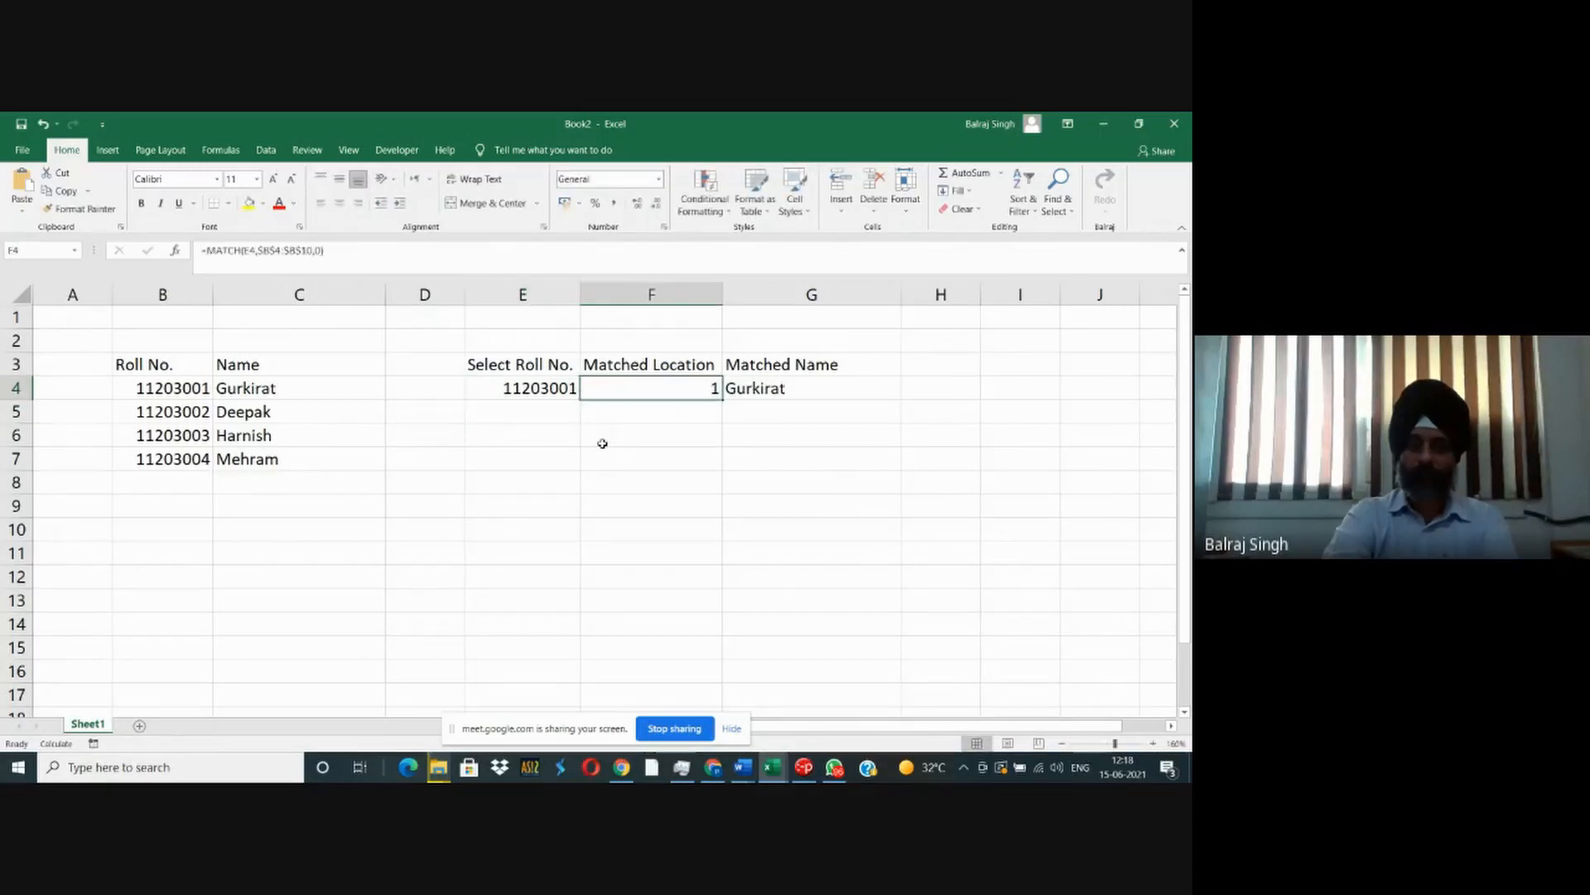
pyautogui.press('Right')
pyautogui.press('F2')
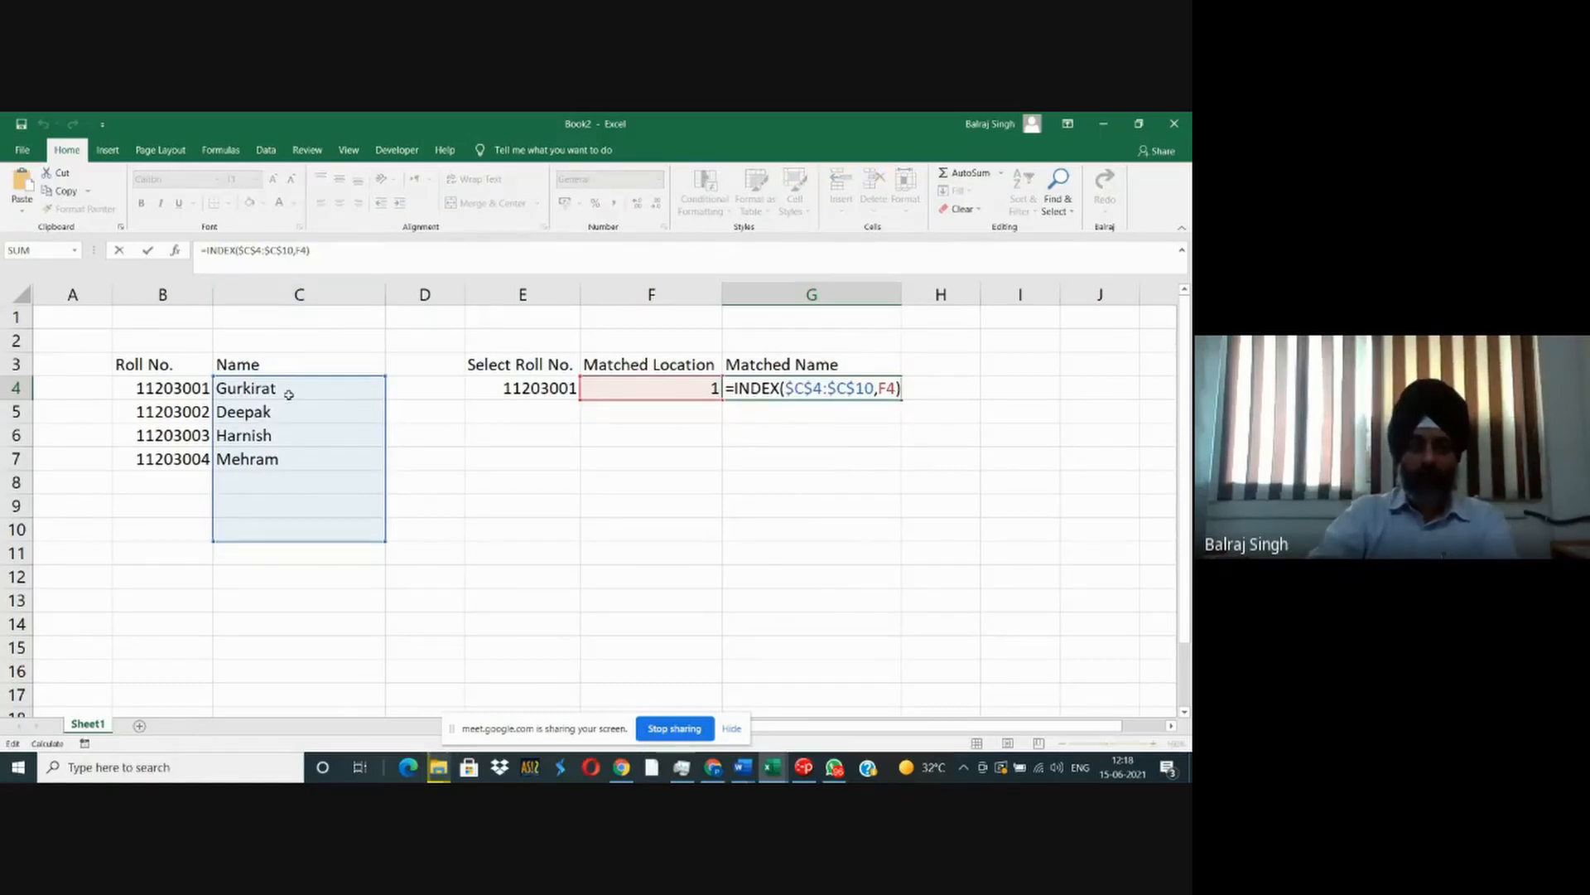
pyautogui.press('Escape')
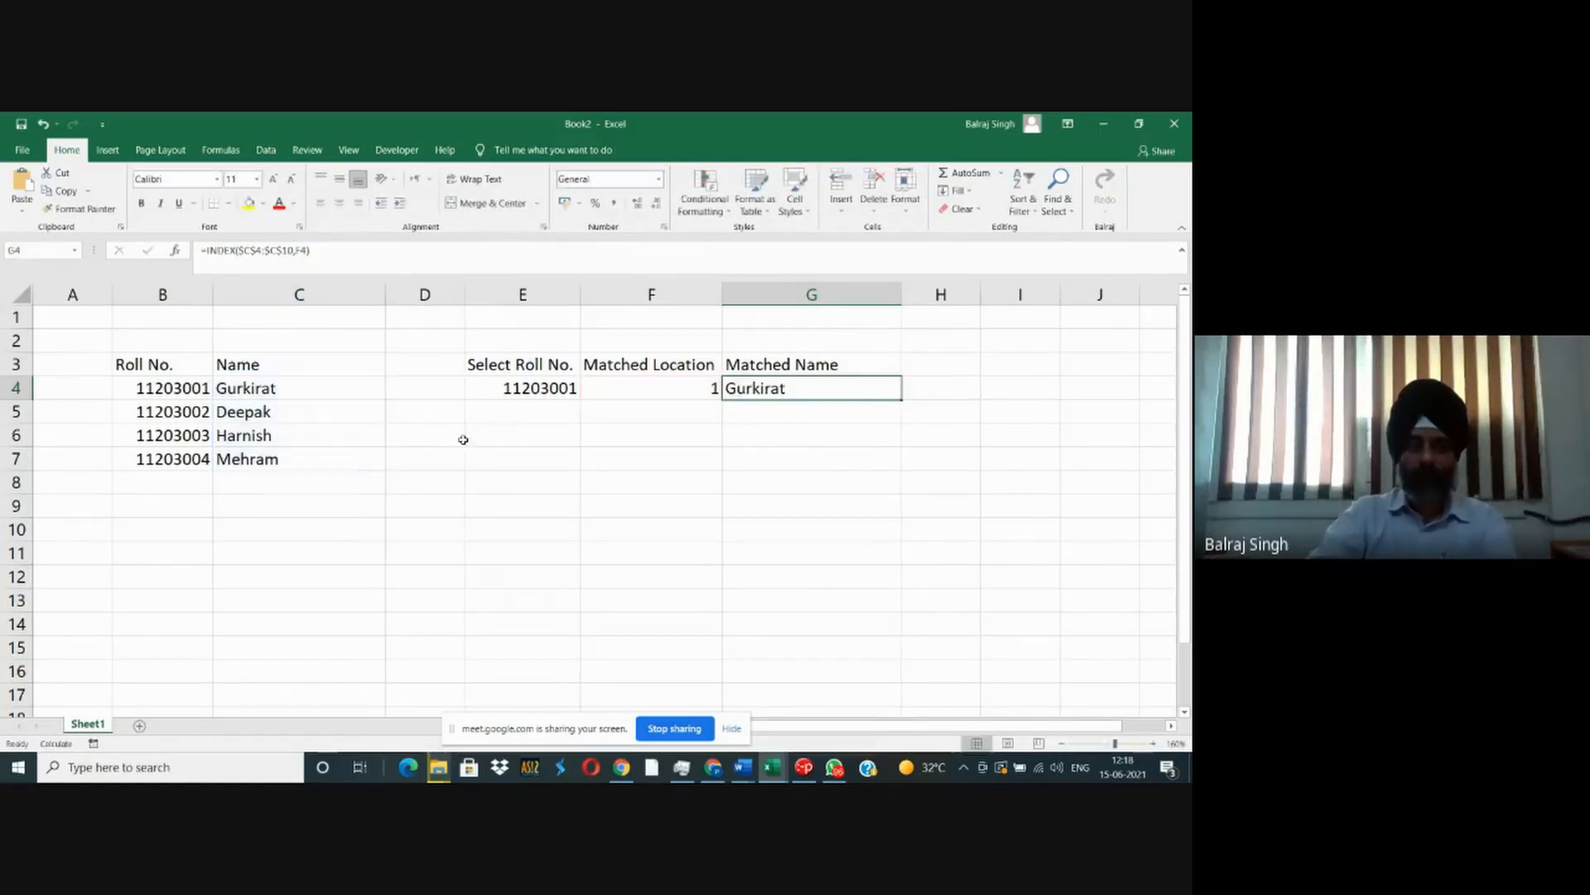
pyautogui.click(614, 396)
pyautogui.doubleClick(621, 392)
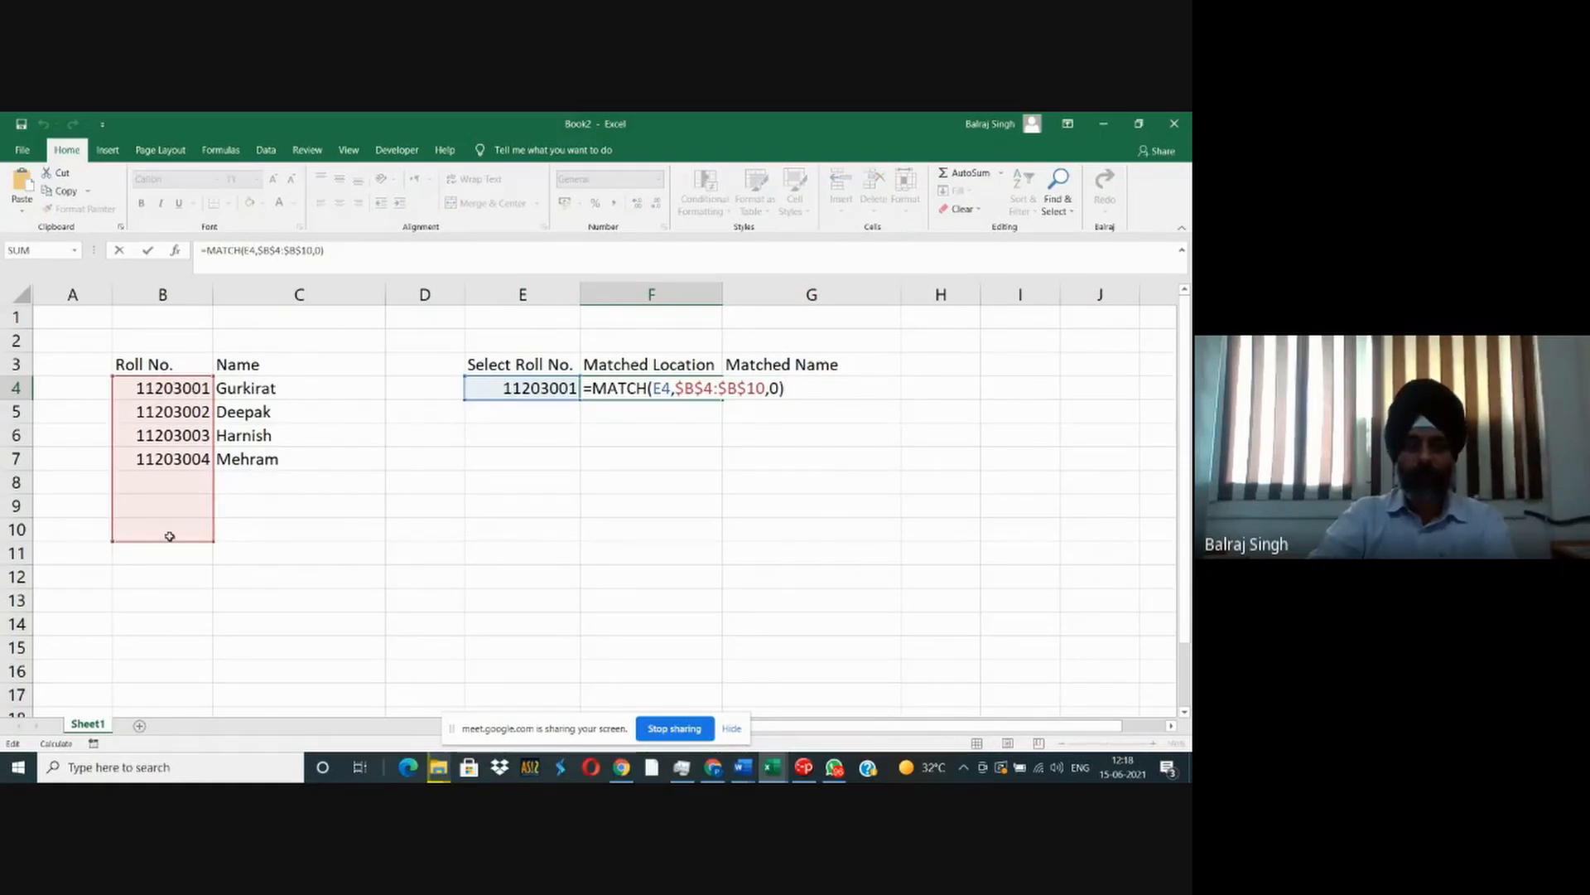
pyautogui.press('Escape')
# - Try G4's INDEX formula with its name range shifted down one row to $C$5:$C$11 and compare it with the student list
pyautogui.click(757, 390)
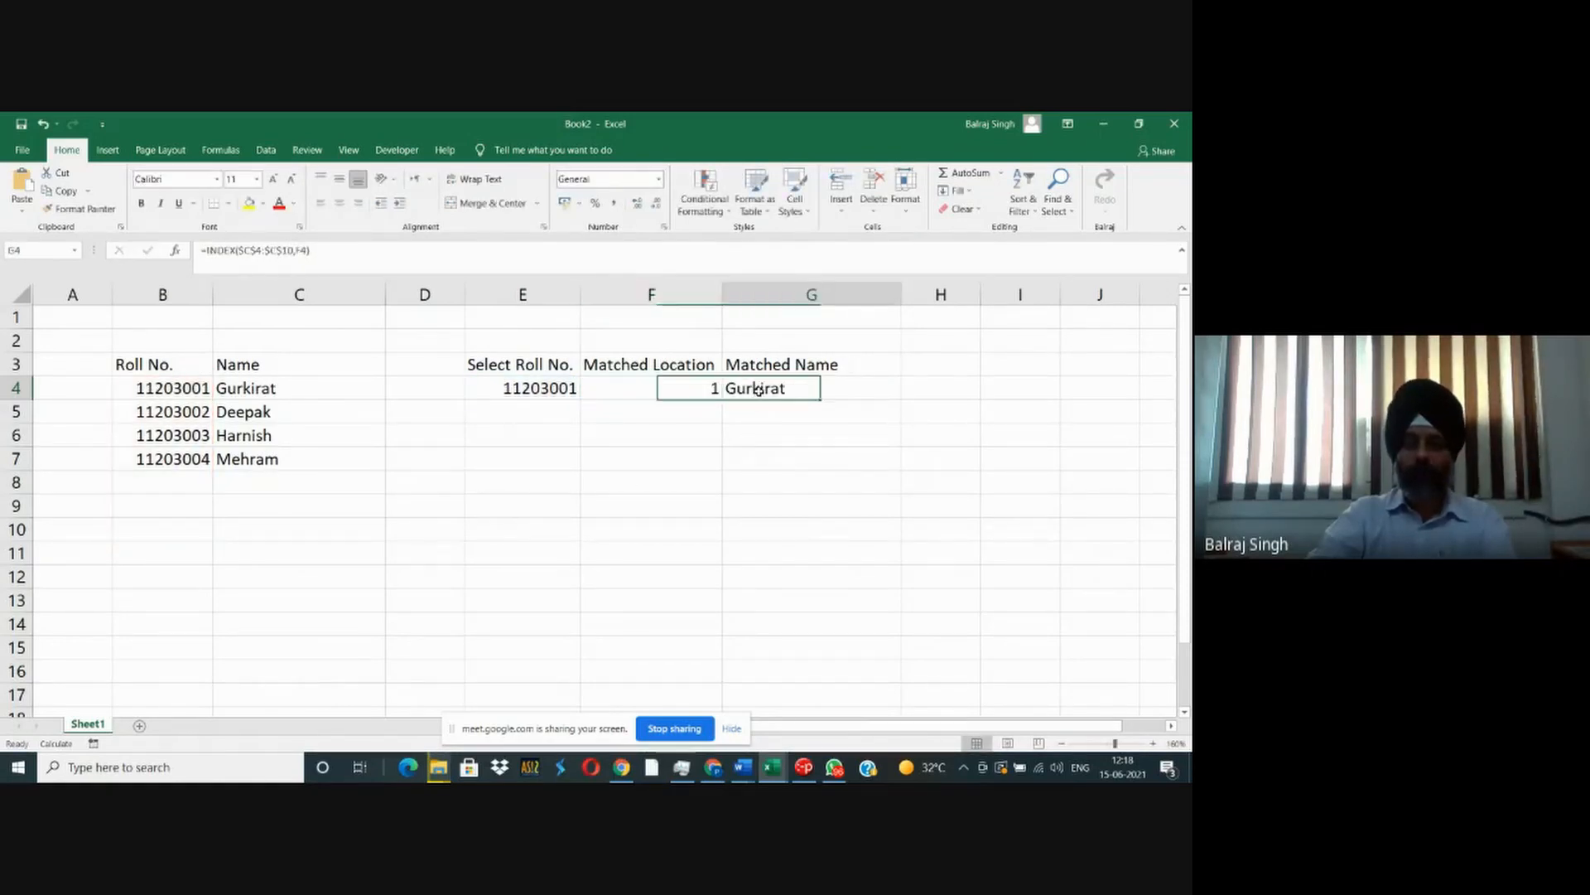
pyautogui.doubleClick(758, 390)
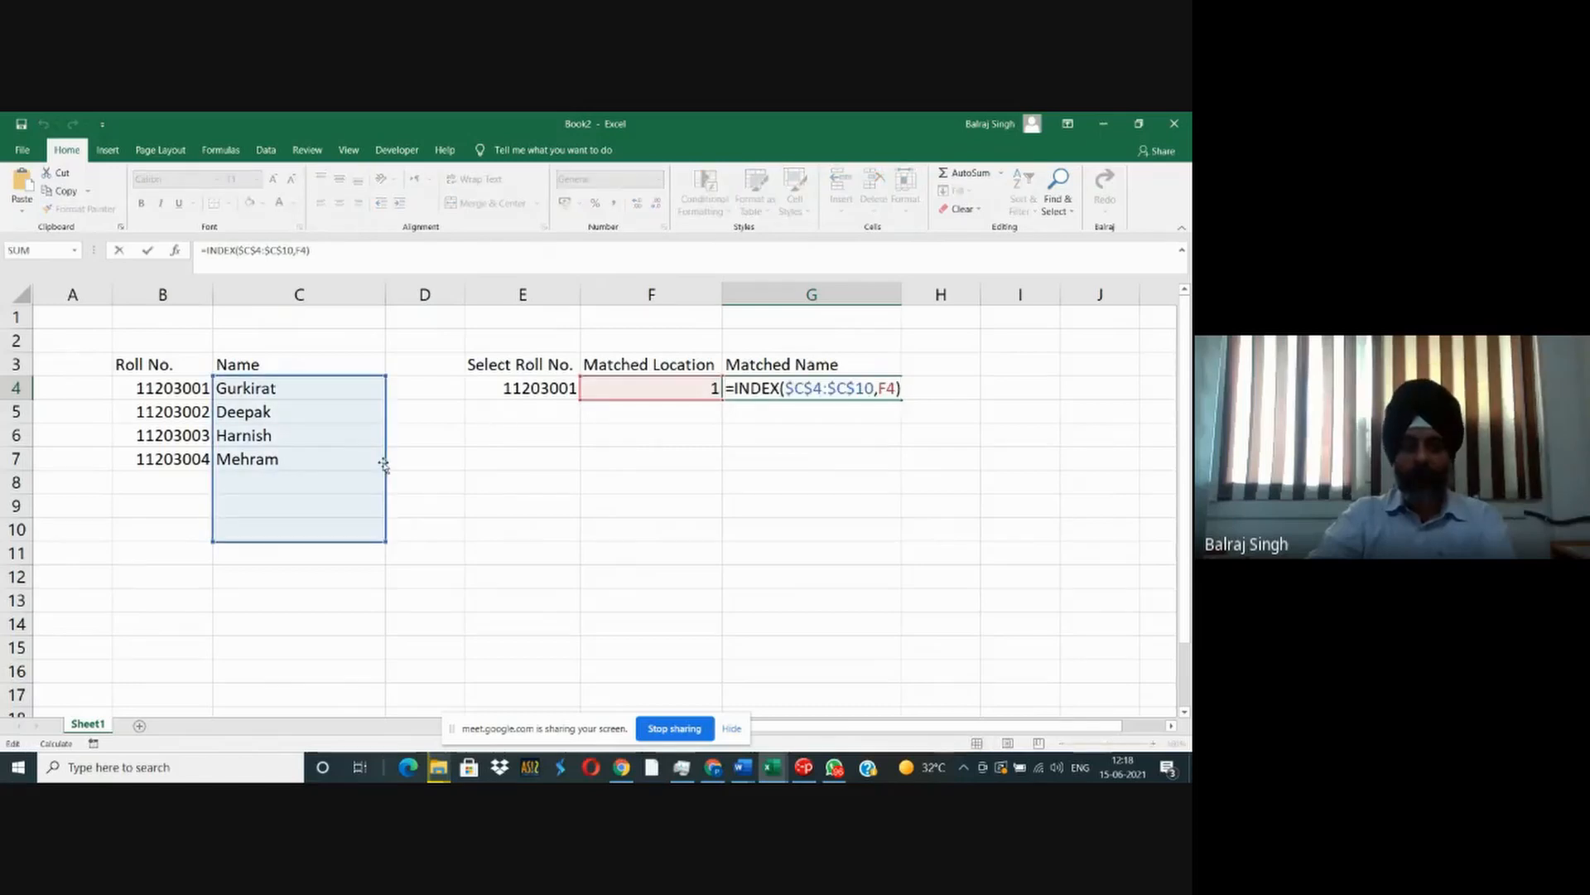
pyautogui.moveTo(387, 465); pyautogui.dragTo(387, 484)
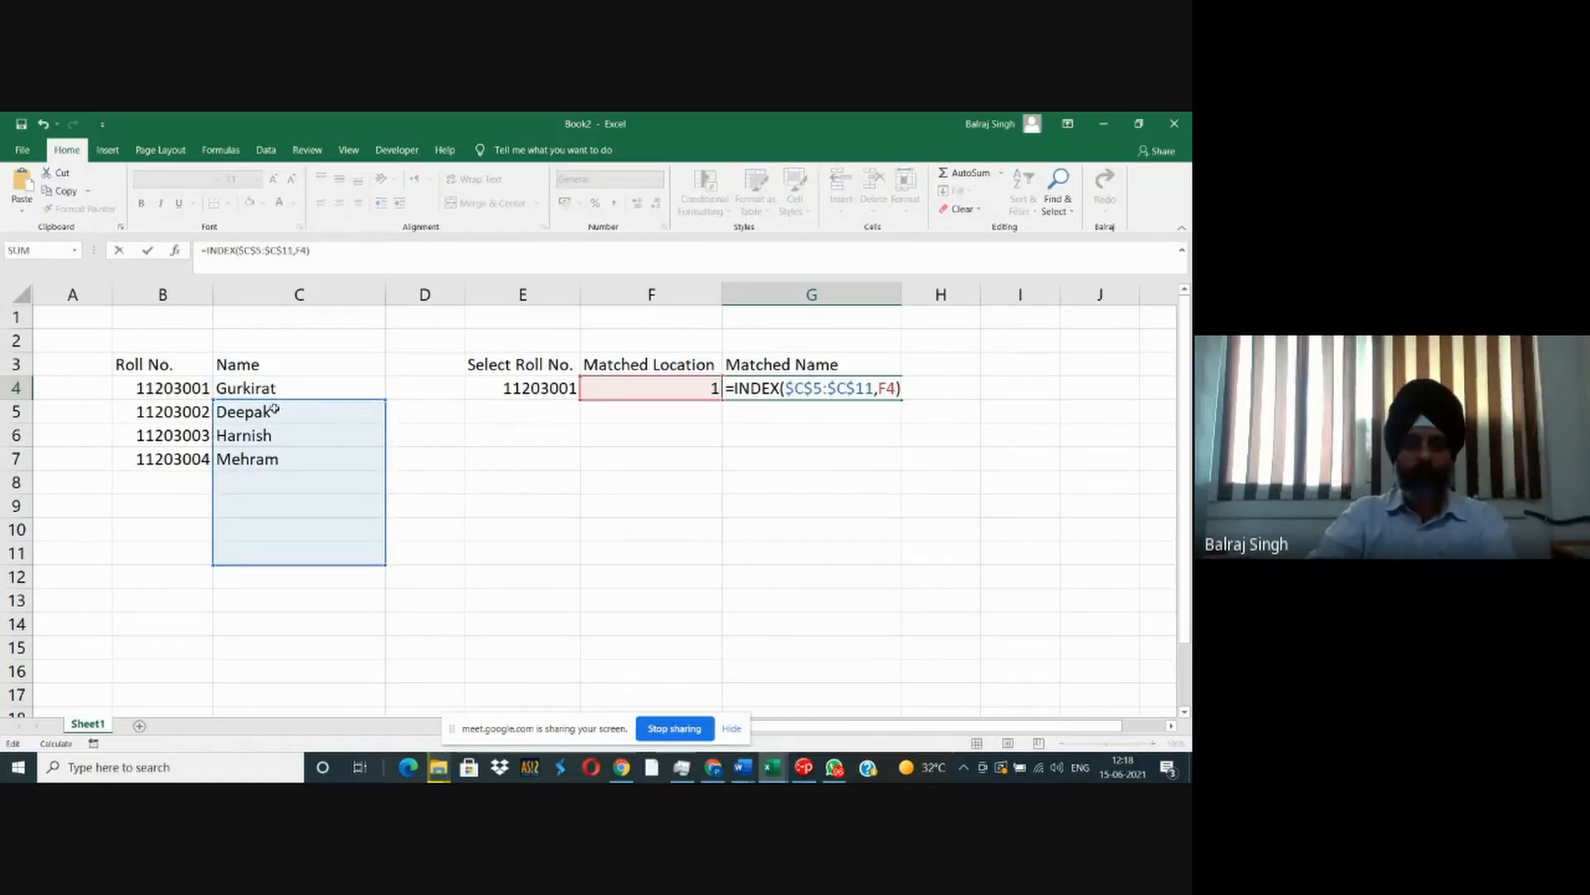
pyautogui.press('Tab')
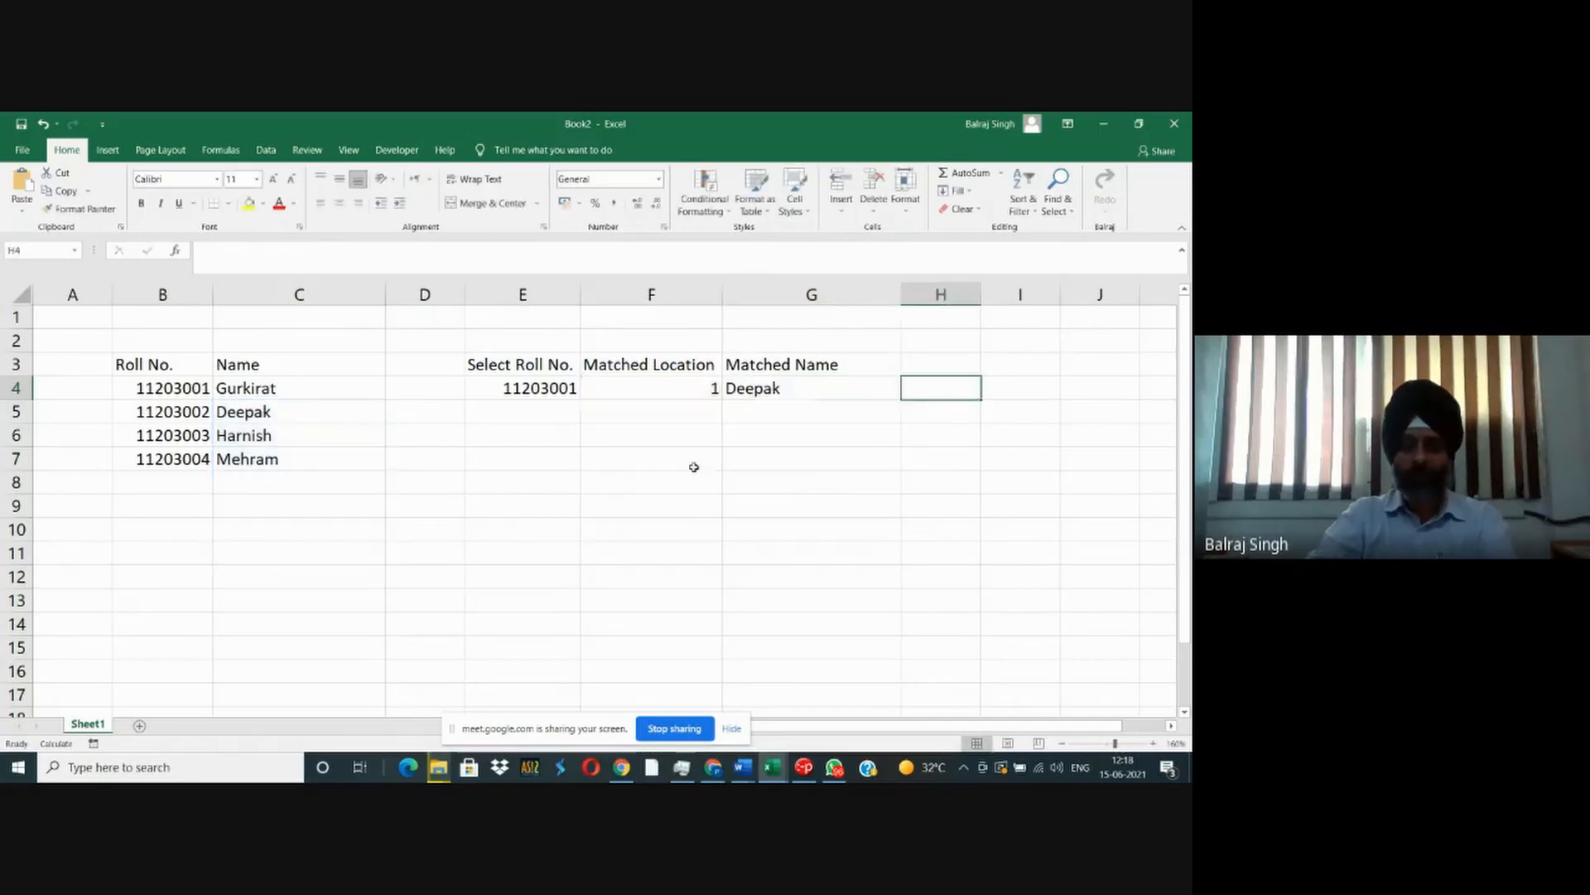
pyautogui.click(187, 389)
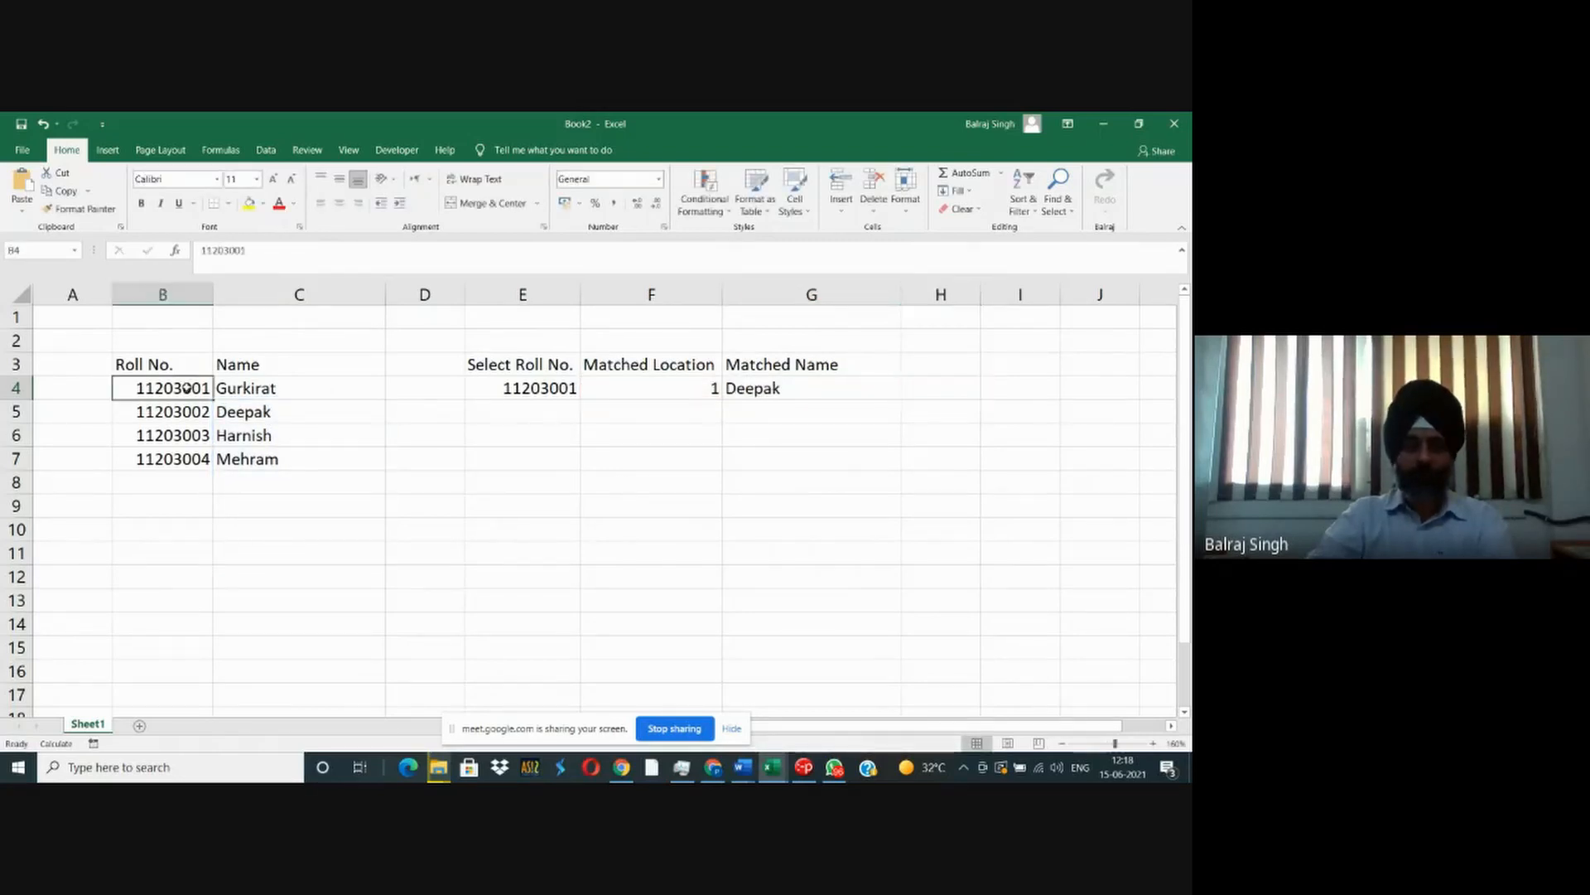
pyautogui.click(236, 414)
# - Move the name range in G4's INDEX formula back up to $C$4:$C$10
pyautogui.click(762, 389)
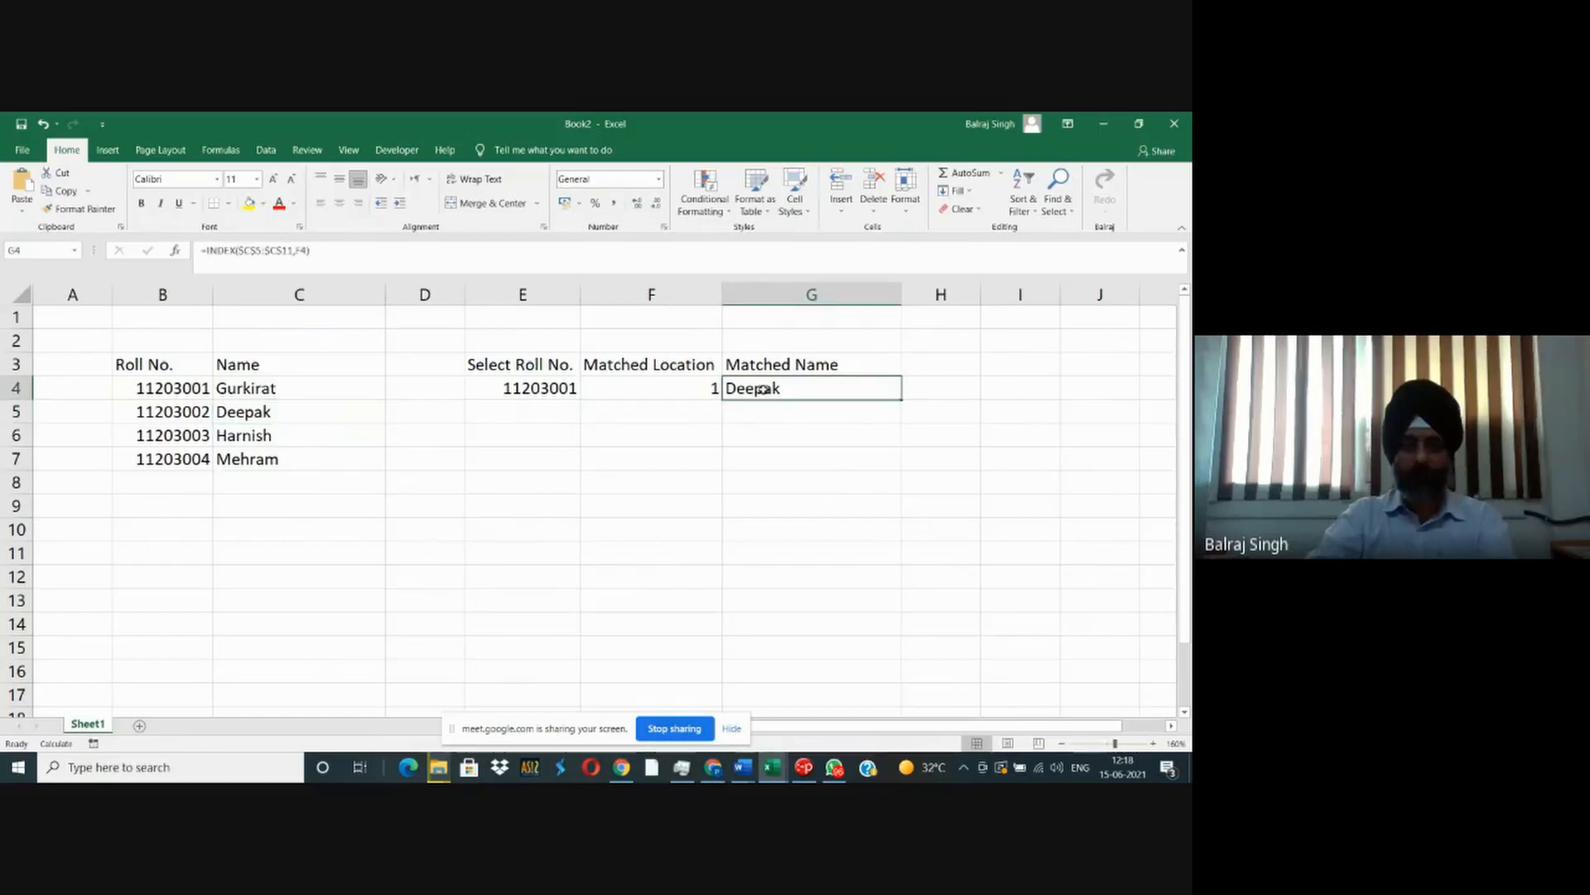
pyautogui.doubleClick(758, 391)
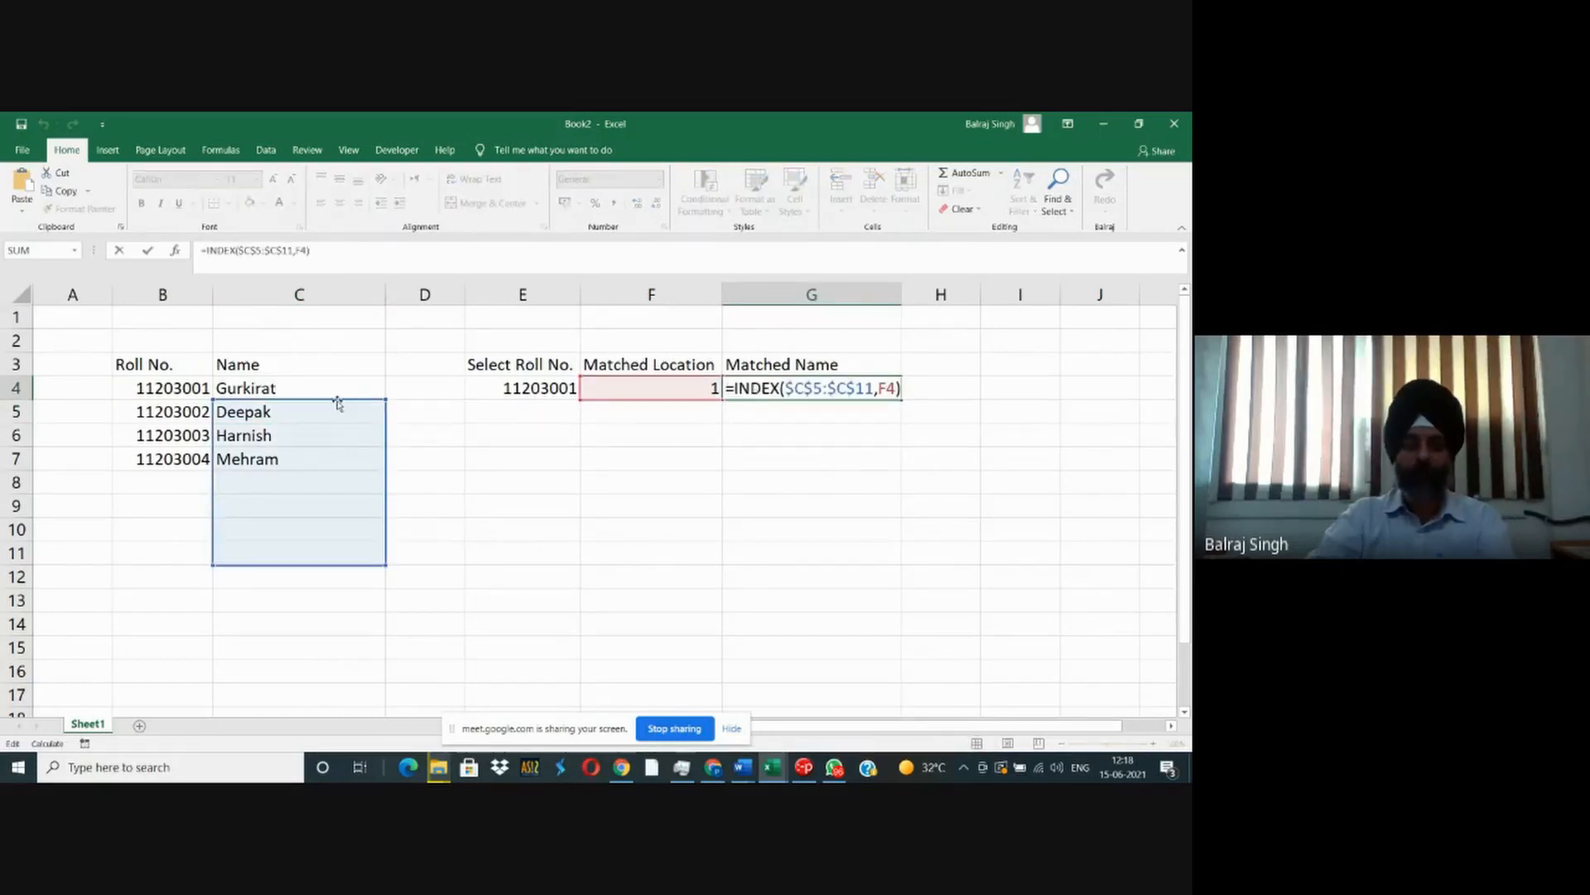
pyautogui.moveTo(335, 401); pyautogui.dragTo(334, 390)
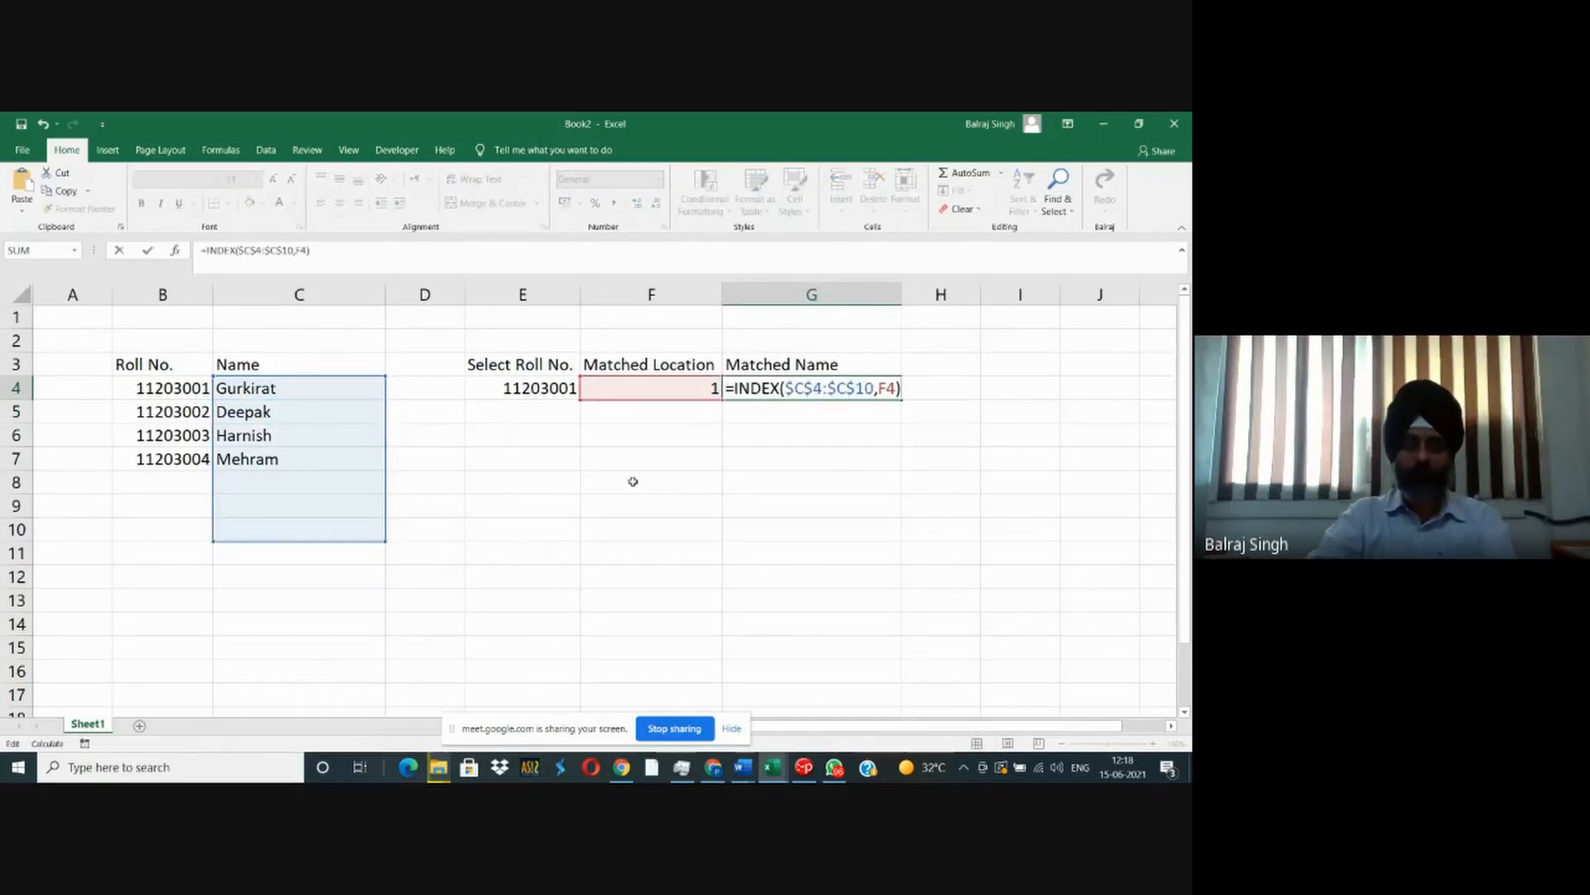
pyautogui.press('Tab')
pyautogui.click(757, 394)
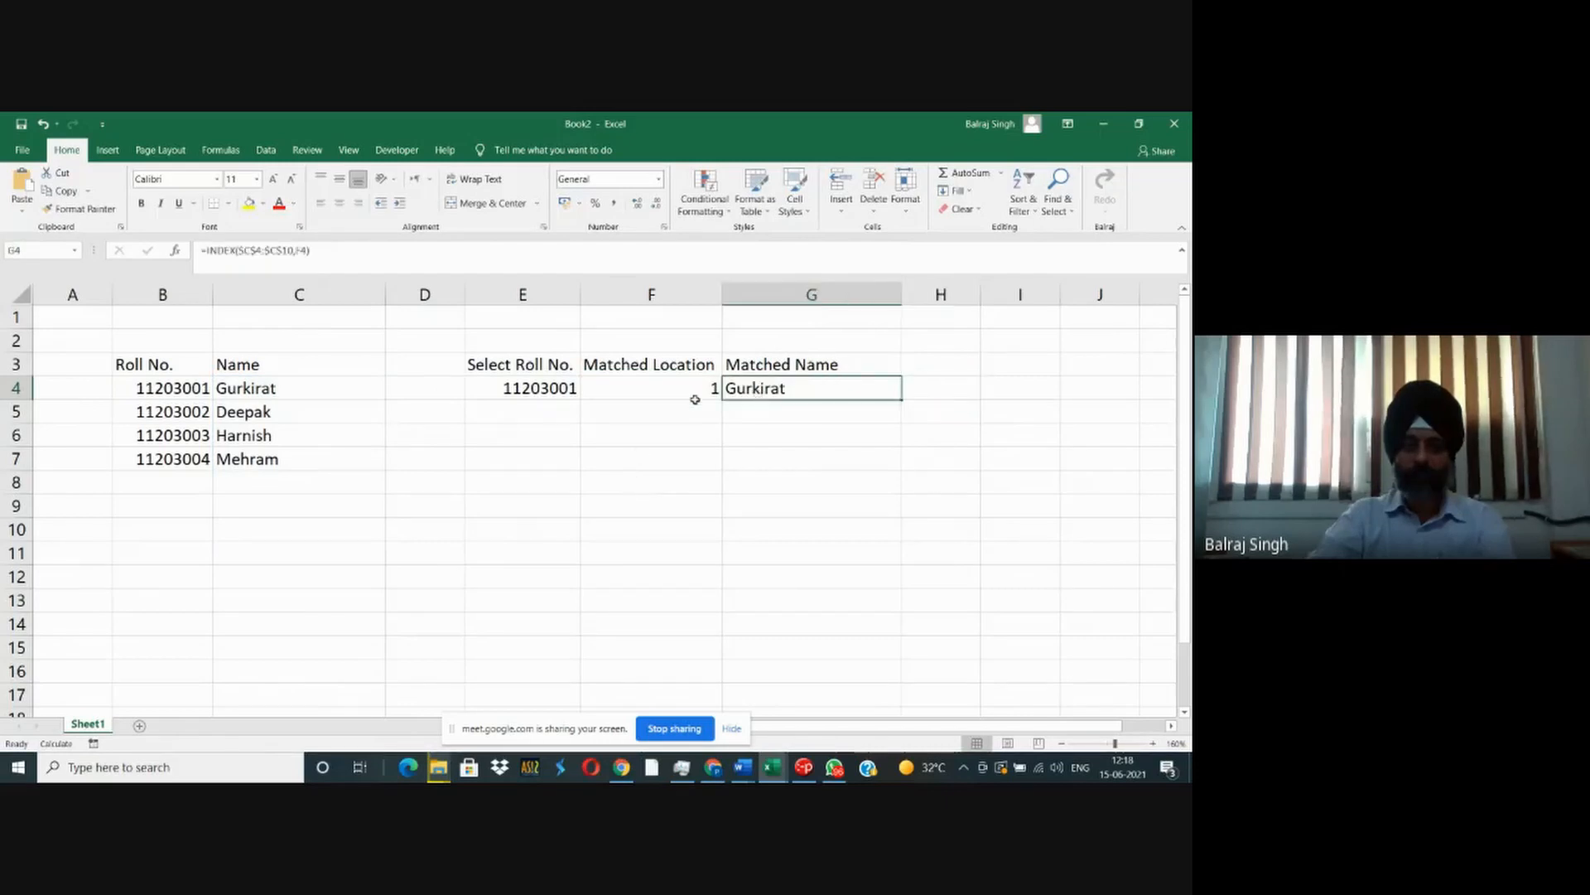
# - Clear the selected roll number, matched location and matched name from E4:G4, keeping the headers in row 3
pyautogui.click(556, 388)
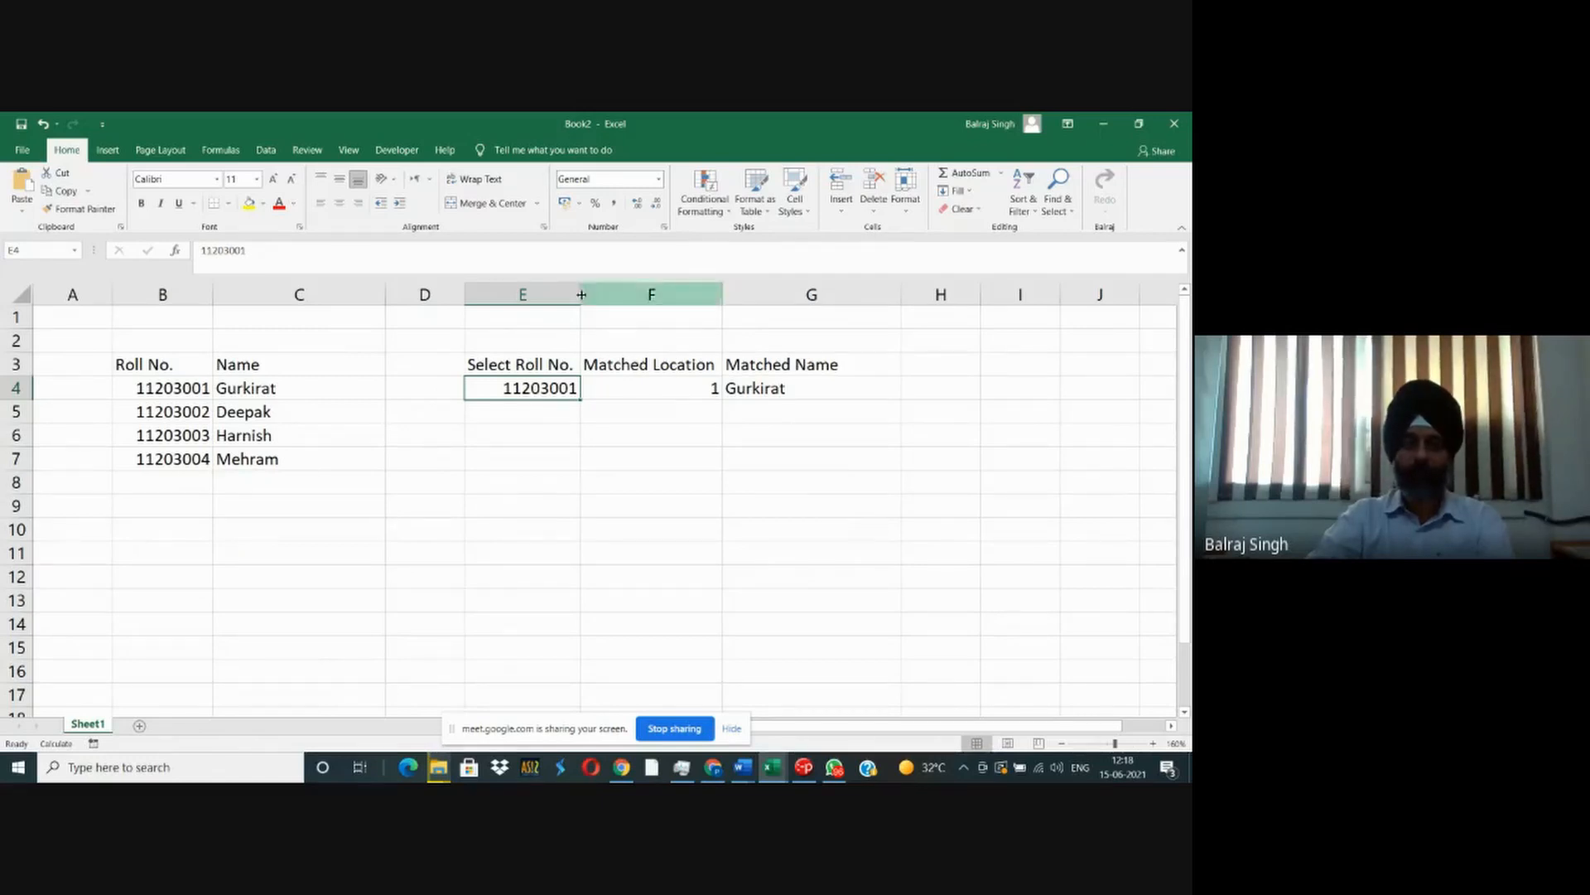
pyautogui.moveTo(522, 294); pyautogui.dragTo(753, 287)
pyautogui.rightClick(753, 288)
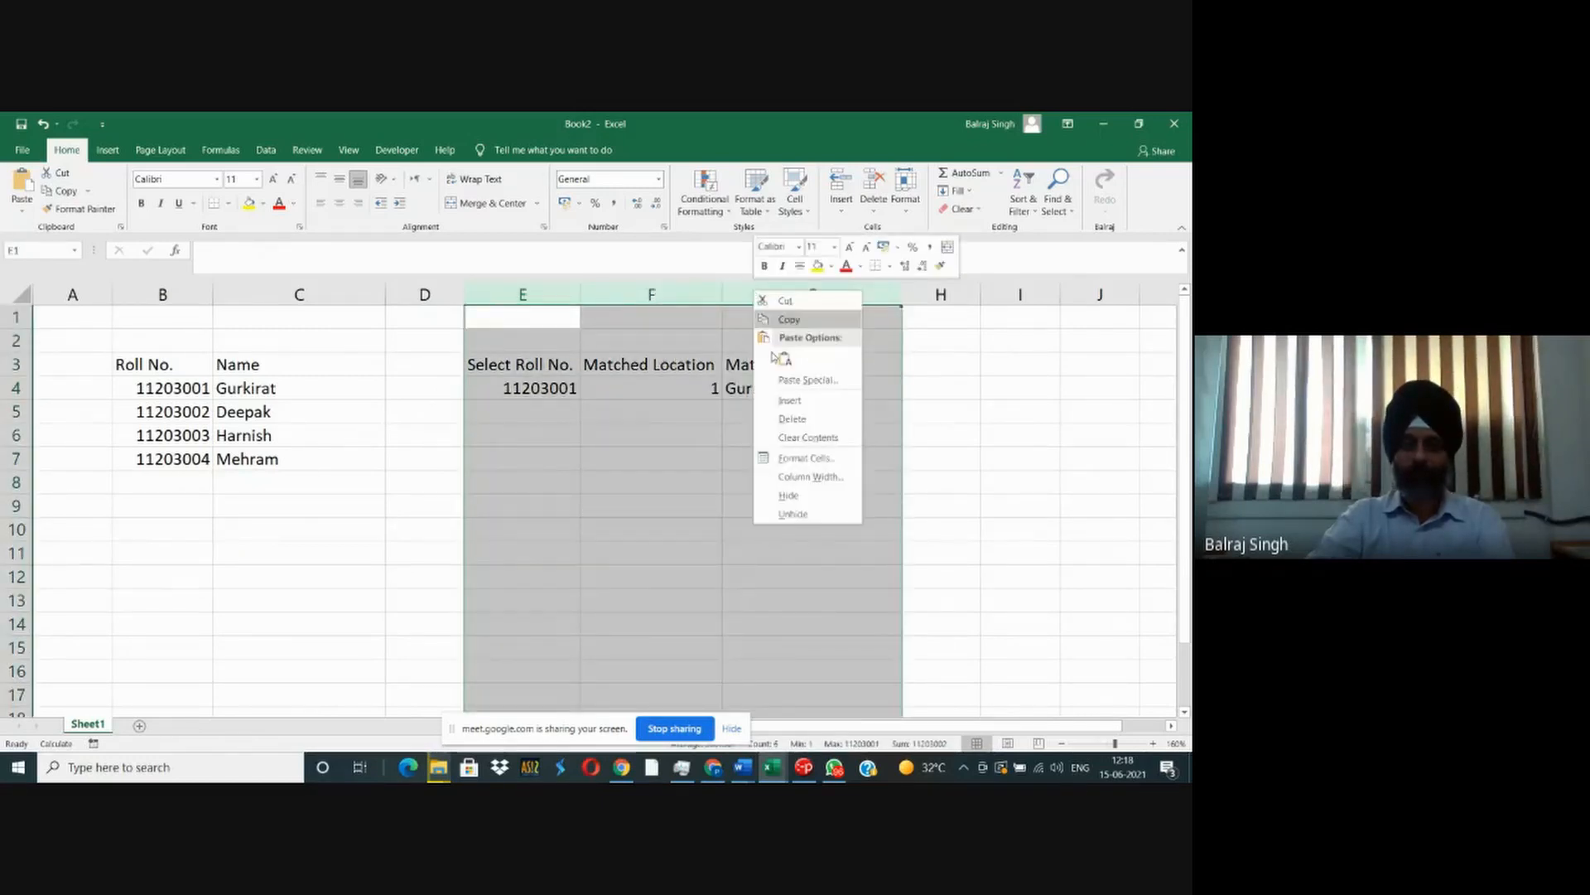
pyautogui.press('Escape')
pyautogui.moveTo(555, 388); pyautogui.dragTo(828, 389)
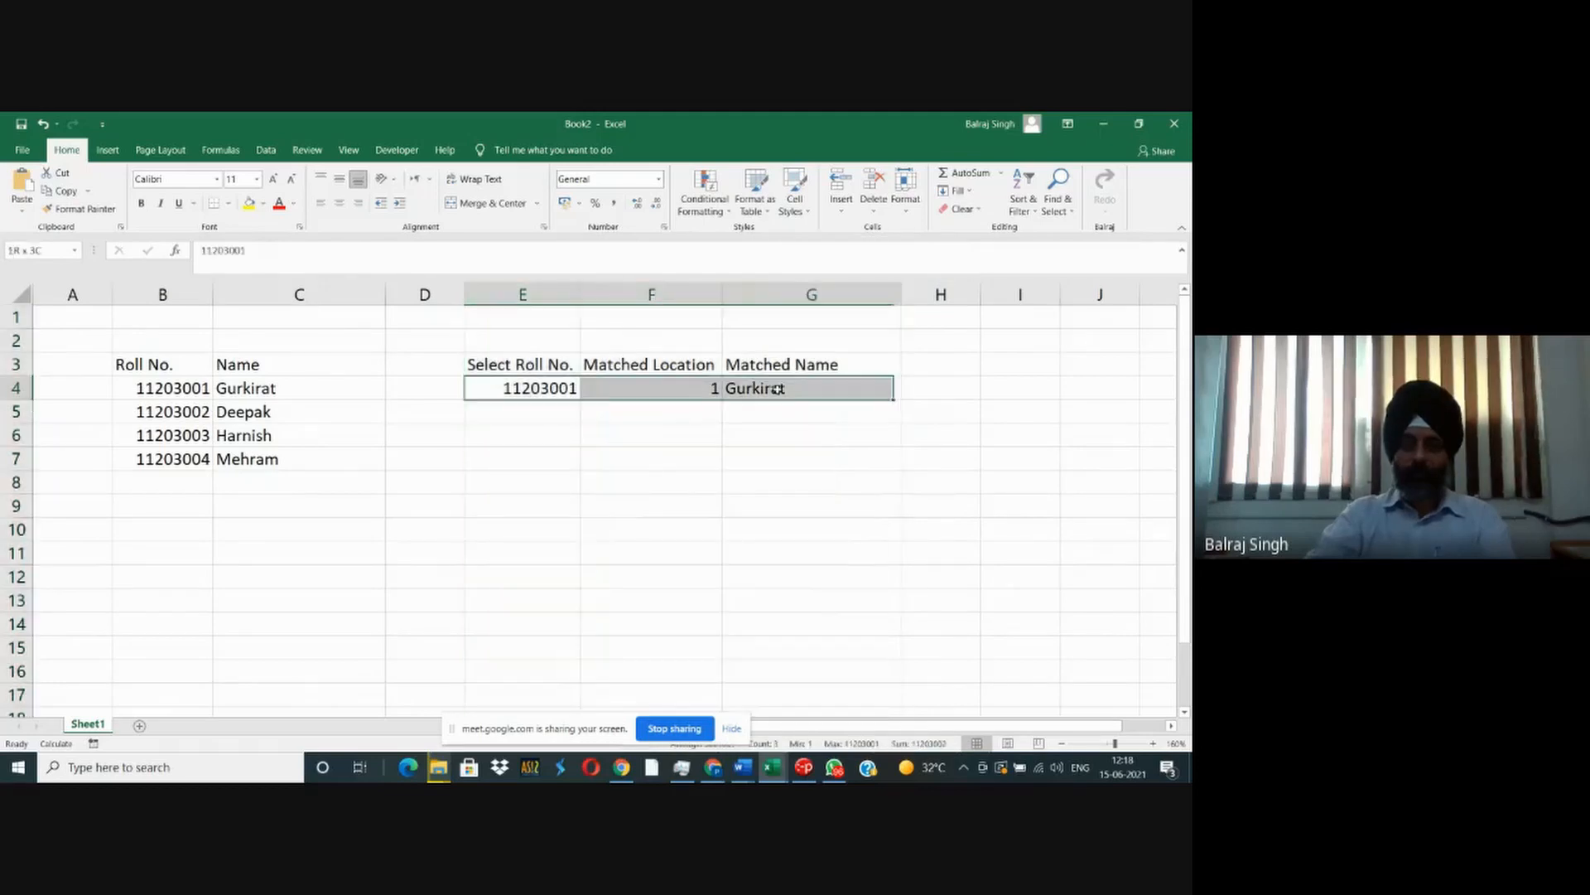
pyautogui.press('BackSpace')
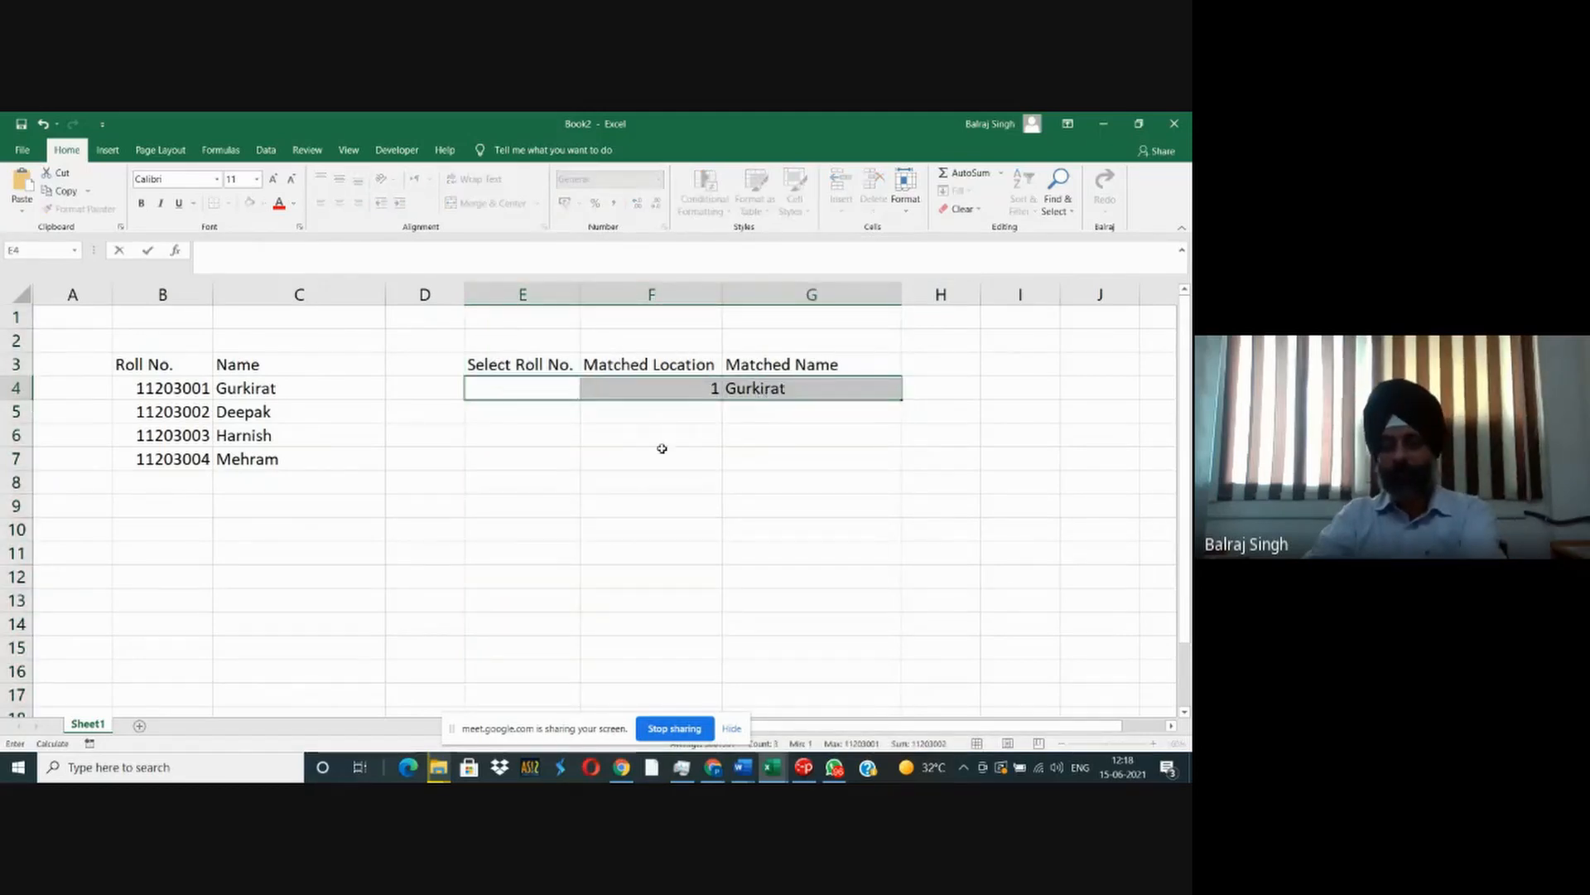
pyautogui.click(660, 439)
pyautogui.moveTo(547, 389); pyautogui.dragTo(780, 388)
pyautogui.press('Delete')
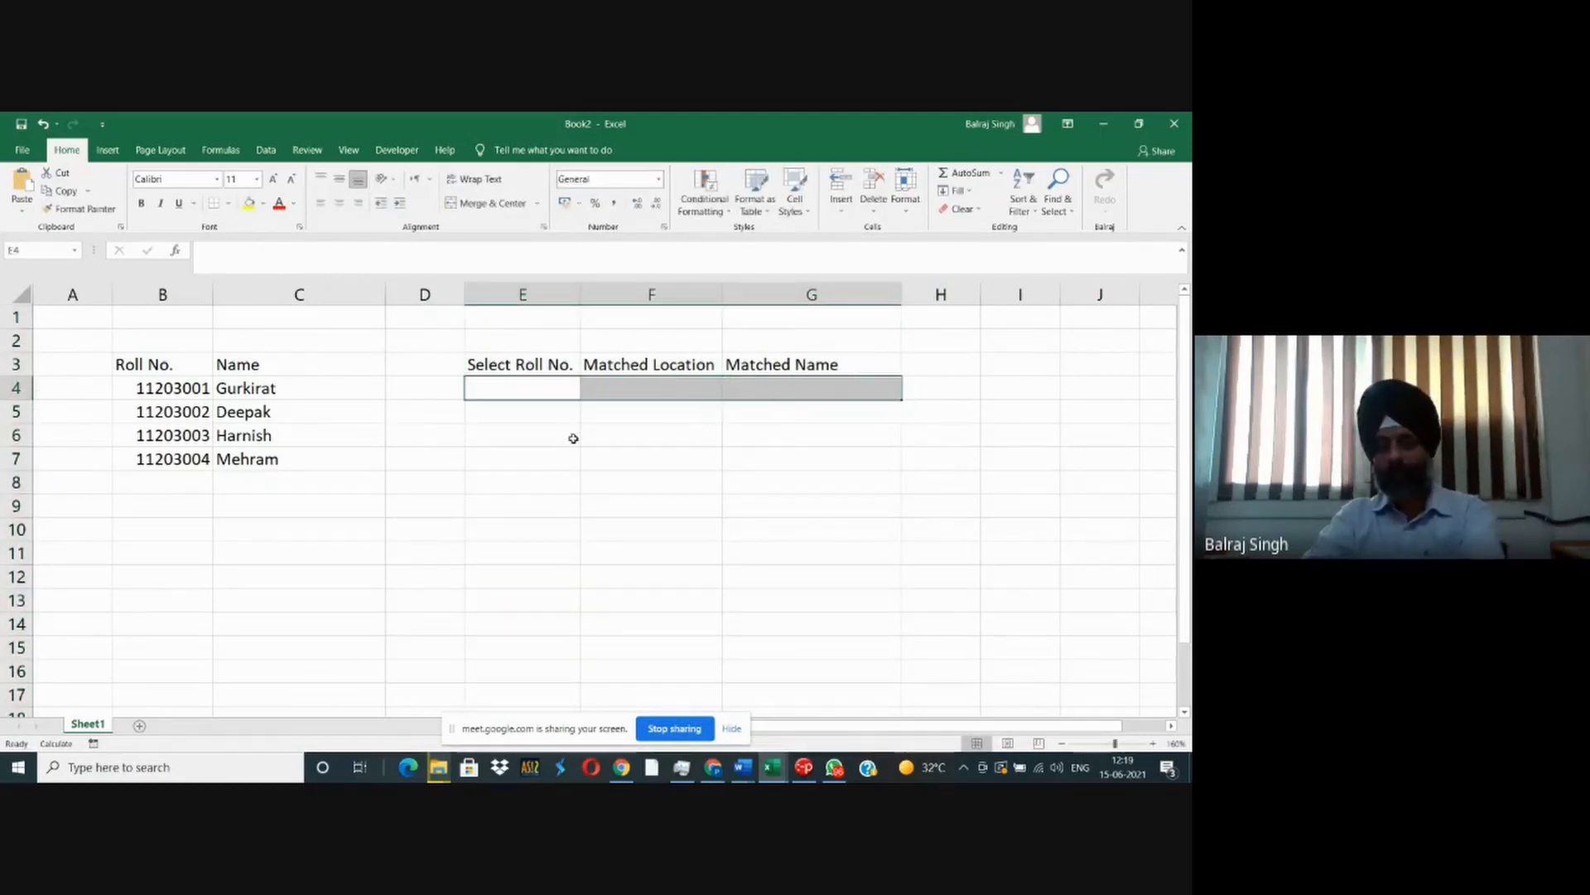
pyautogui.click(571, 438)
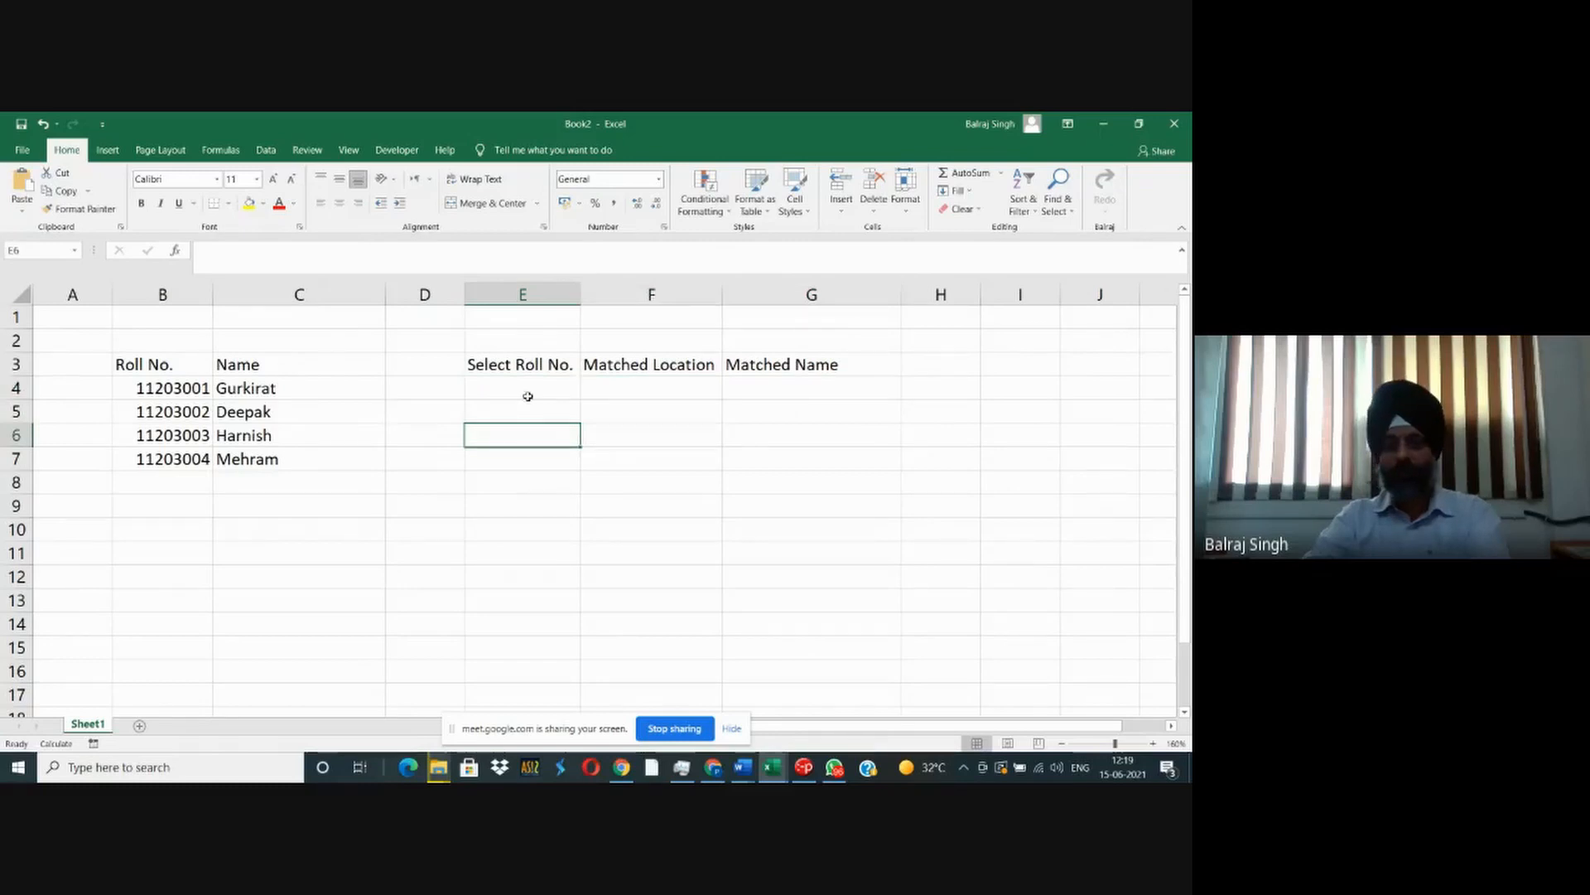
# - Enter the second student's roll number in E4 as the lookup value
pyautogui.click(534, 394)
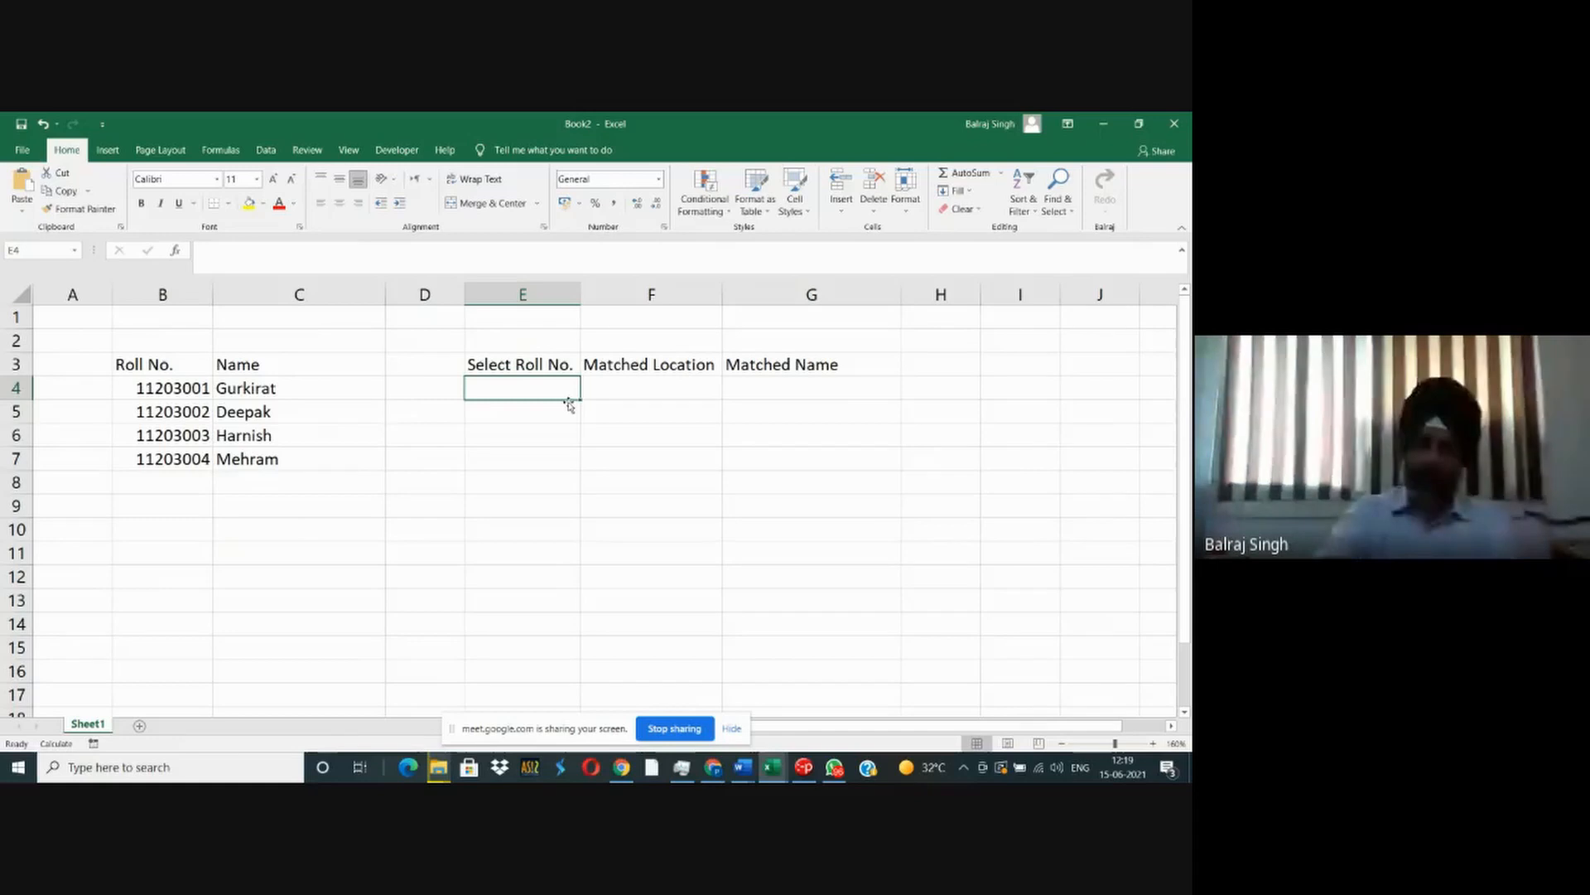
pyautogui.write('11203002')
pyautogui.press('Tab')
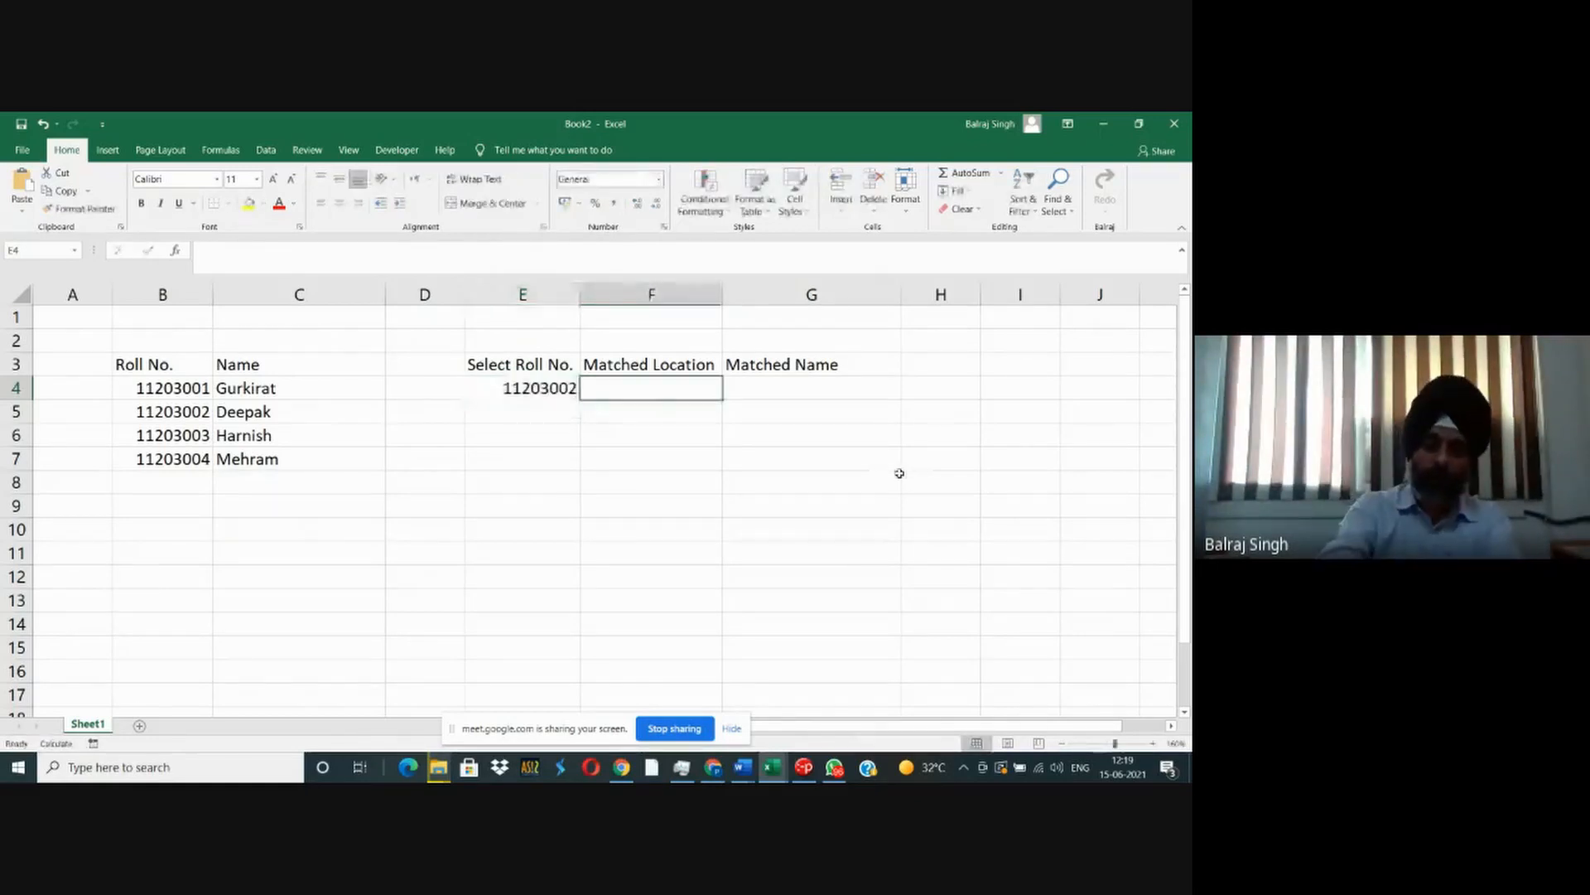
# - Find the exact matched location of E4 in the roll number list by entering =MATCH(E4,$B$4:$B$8,0) in F4
pyautogui.write('=match')
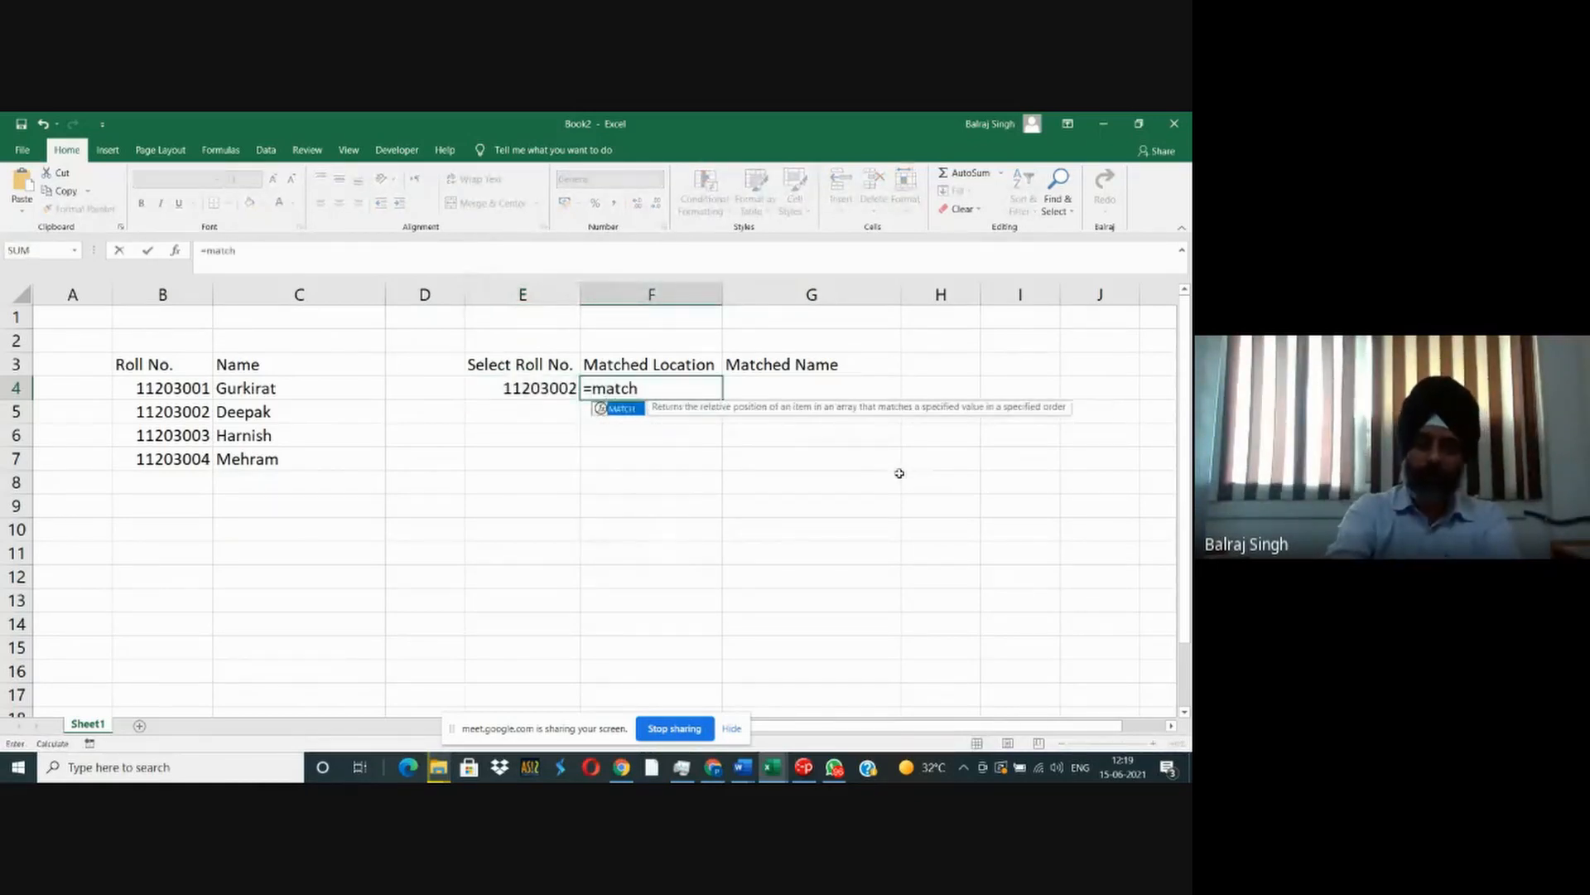
pyautogui.write('(')
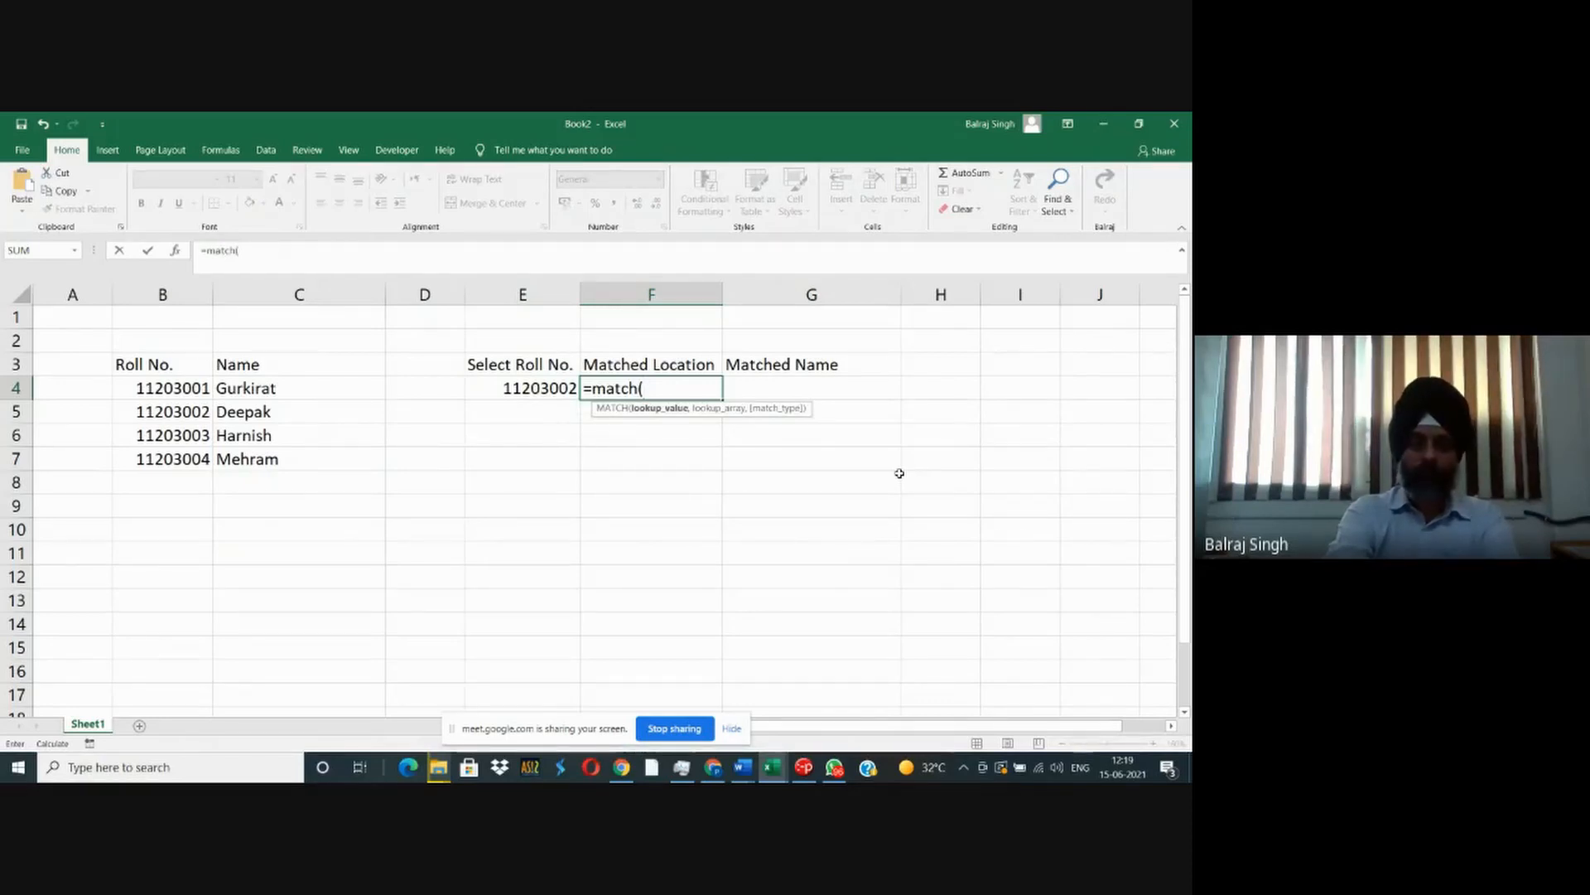
pyautogui.write('e4,')
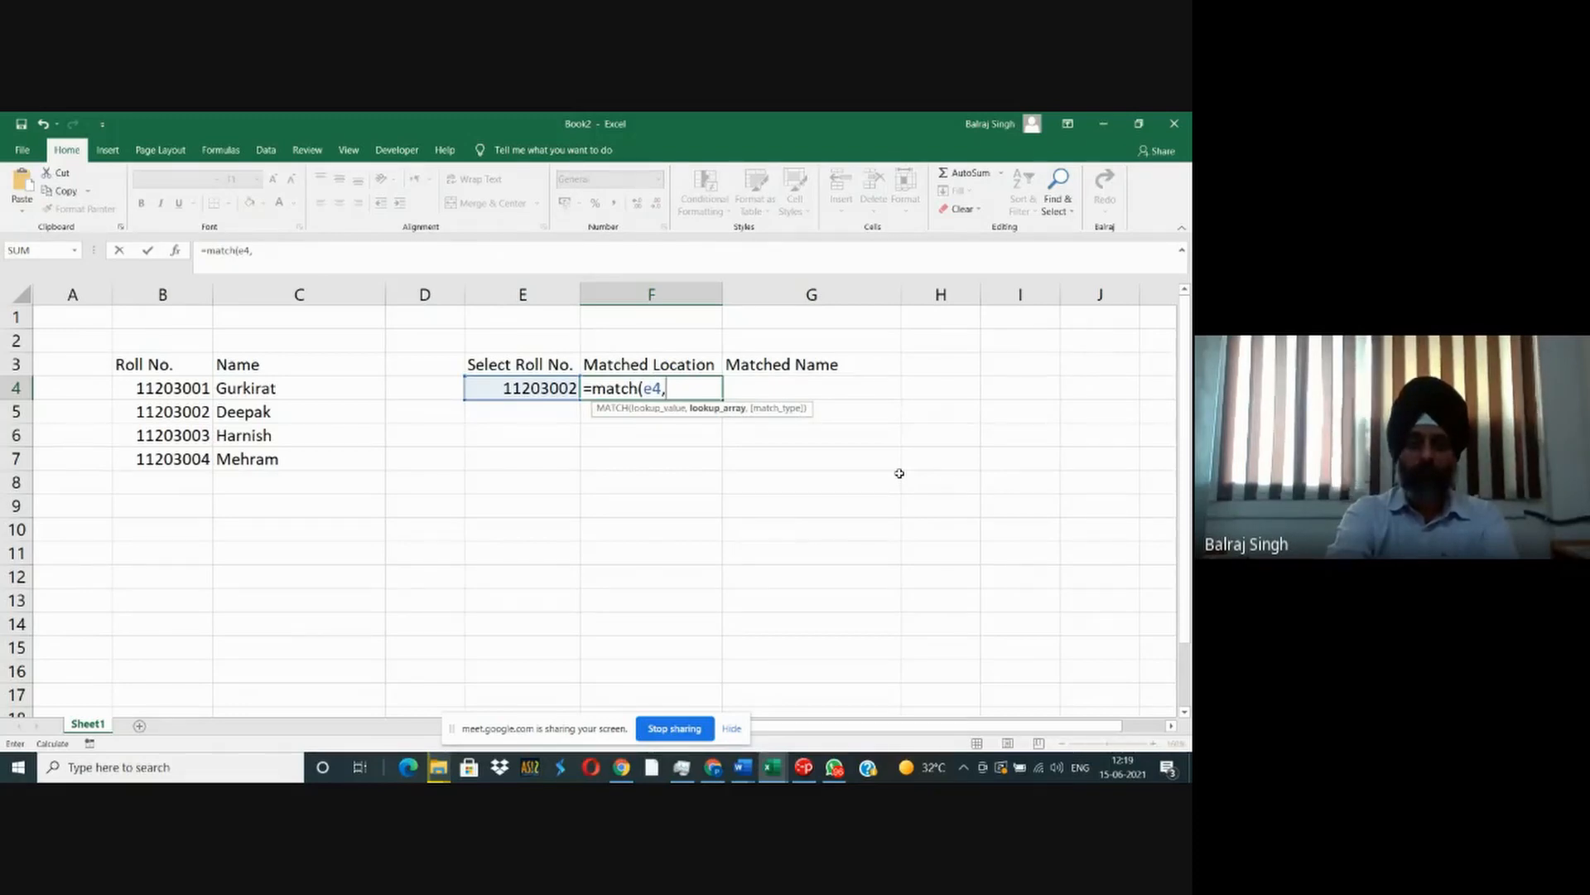
pyautogui.write('$')
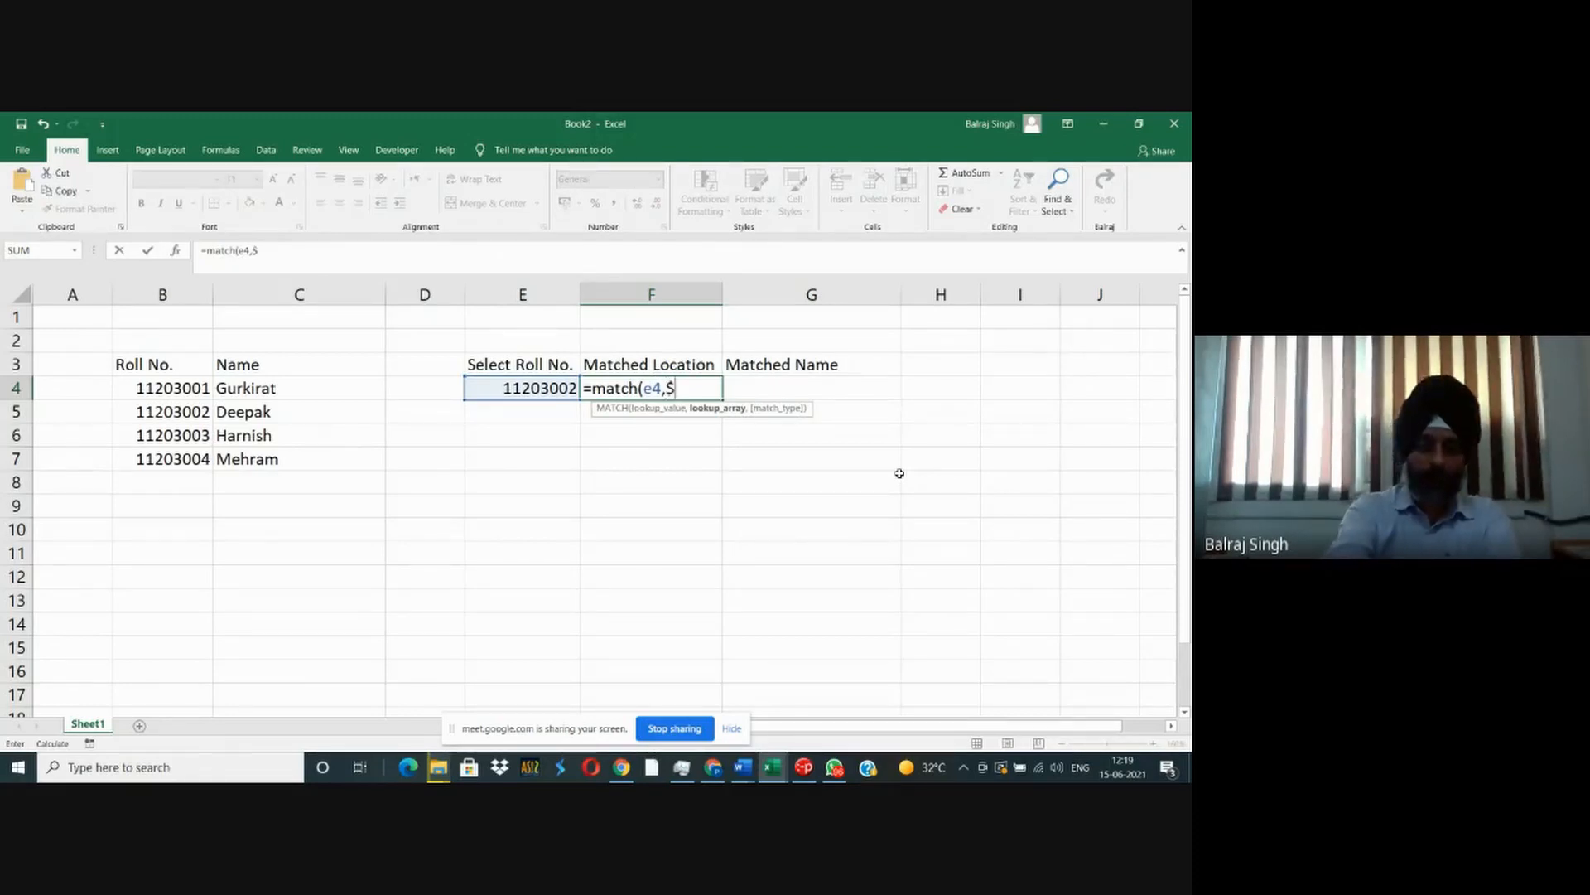
pyautogui.write('b$4:')
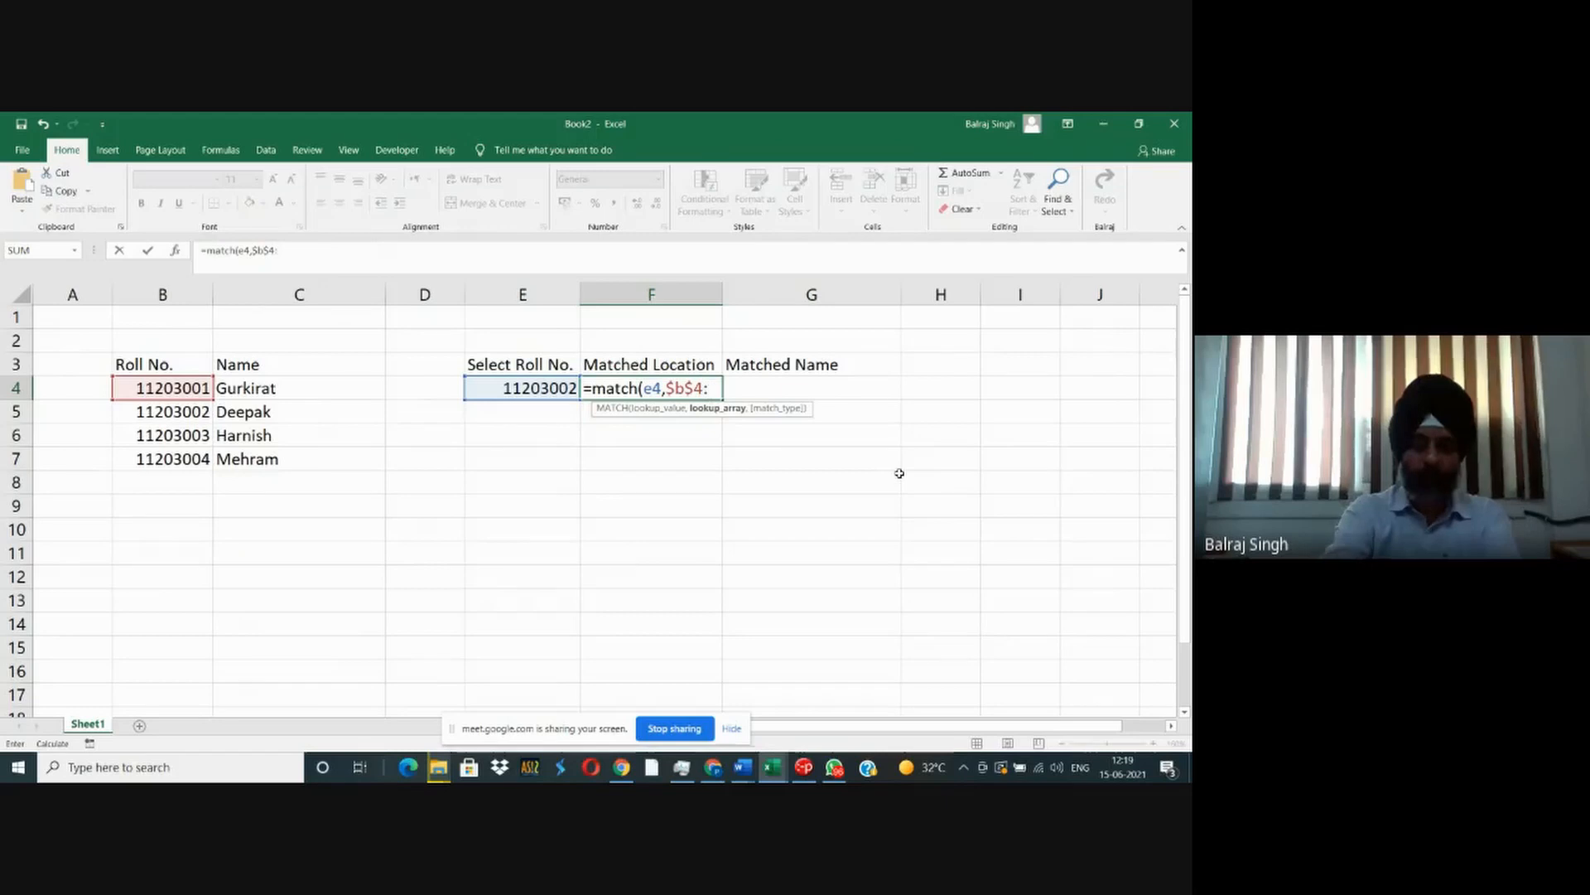
pyautogui.write('$b$8')
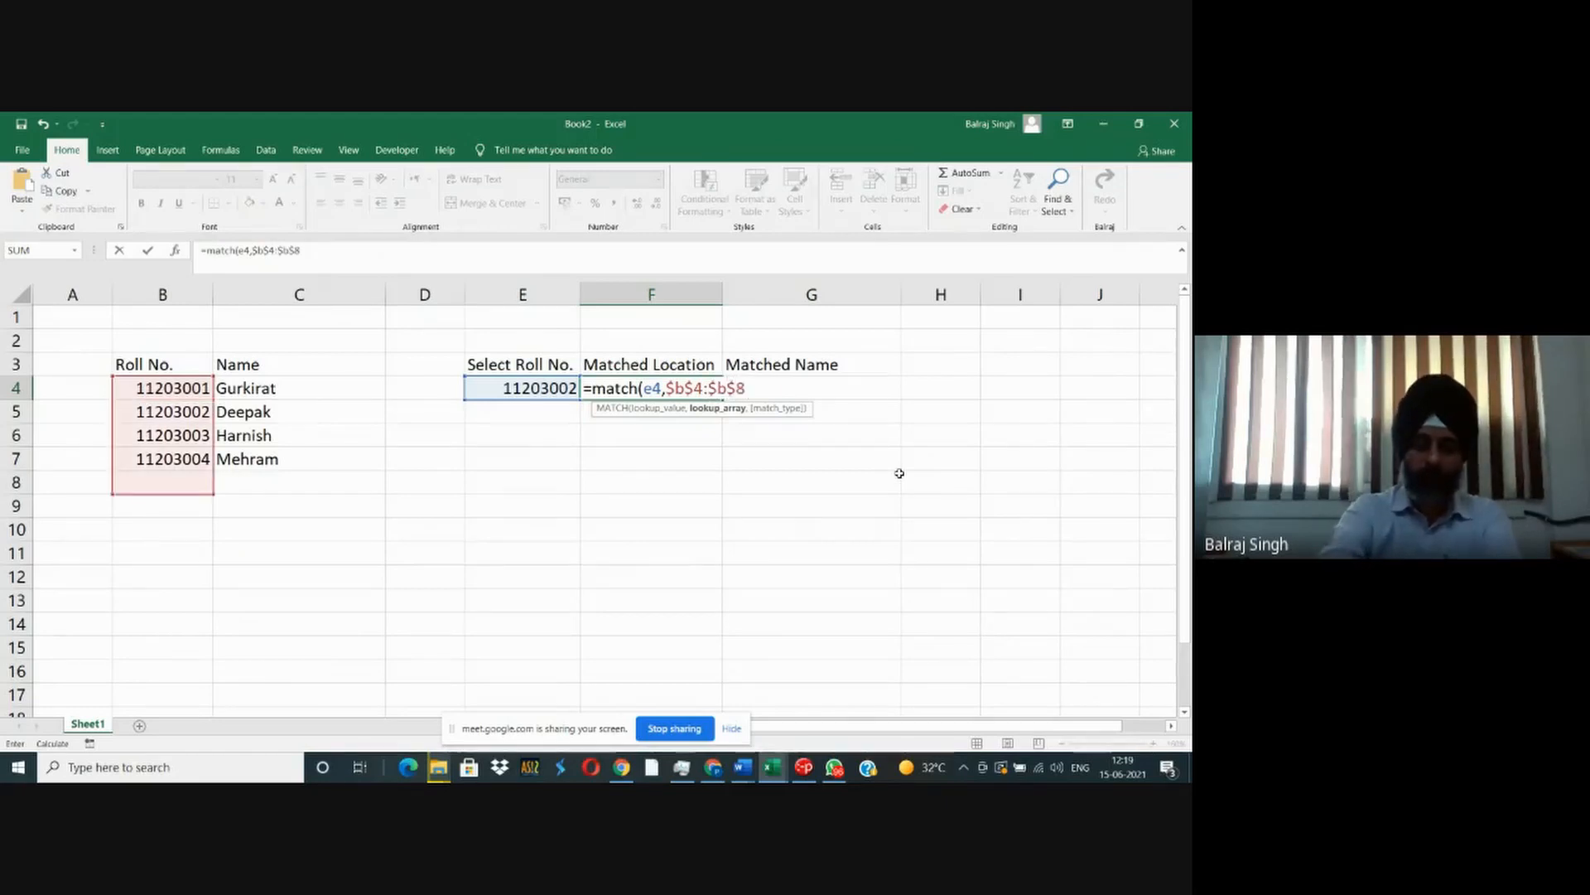
pyautogui.write(',0)')
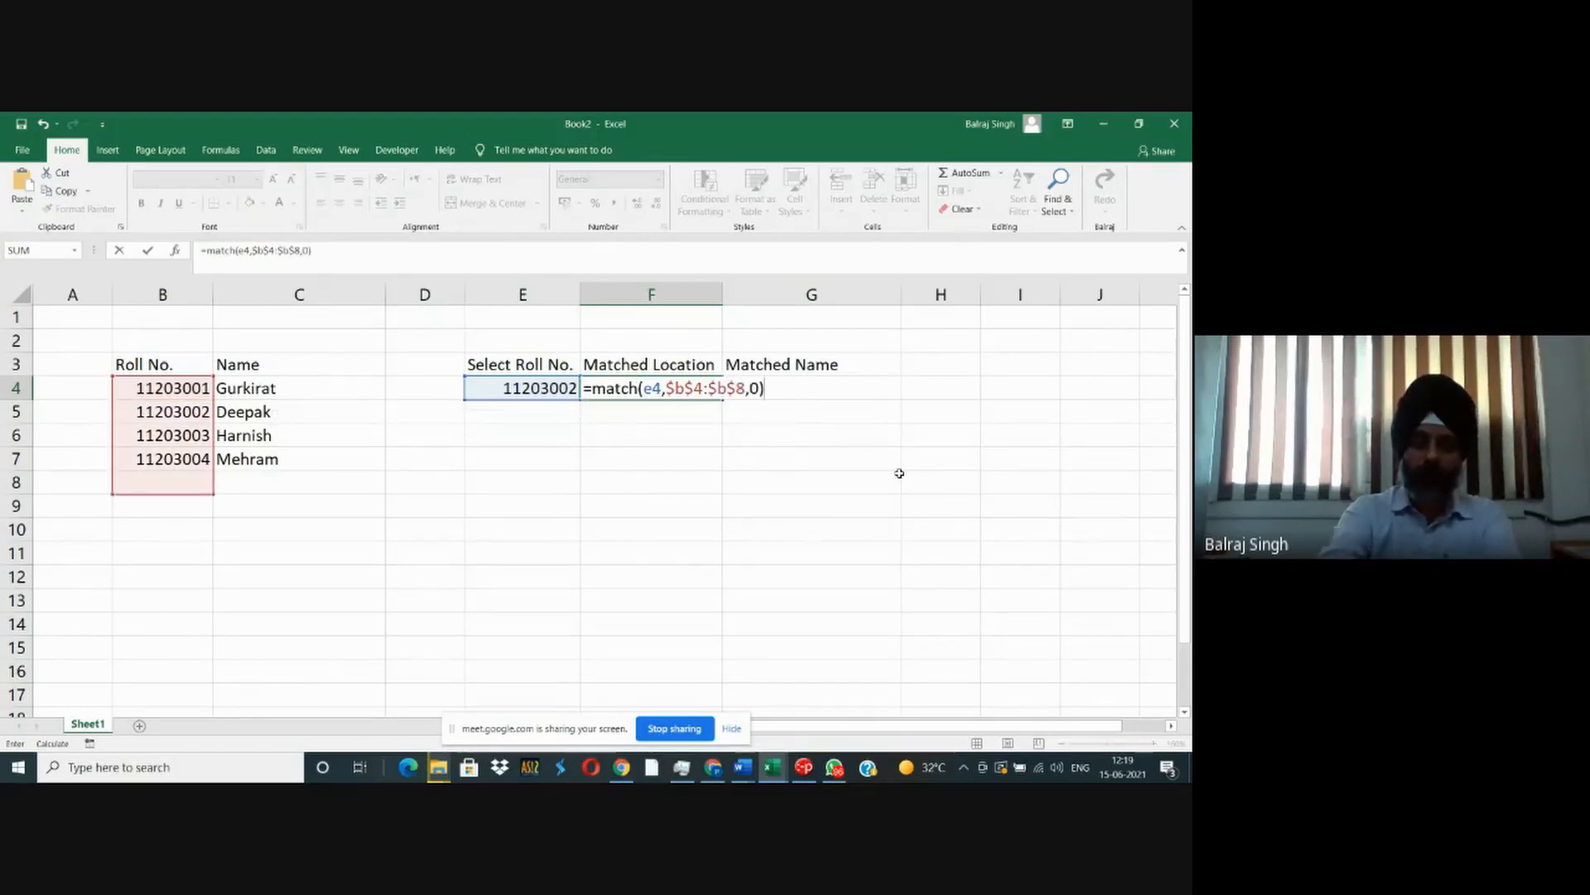
pyautogui.press('Tab')
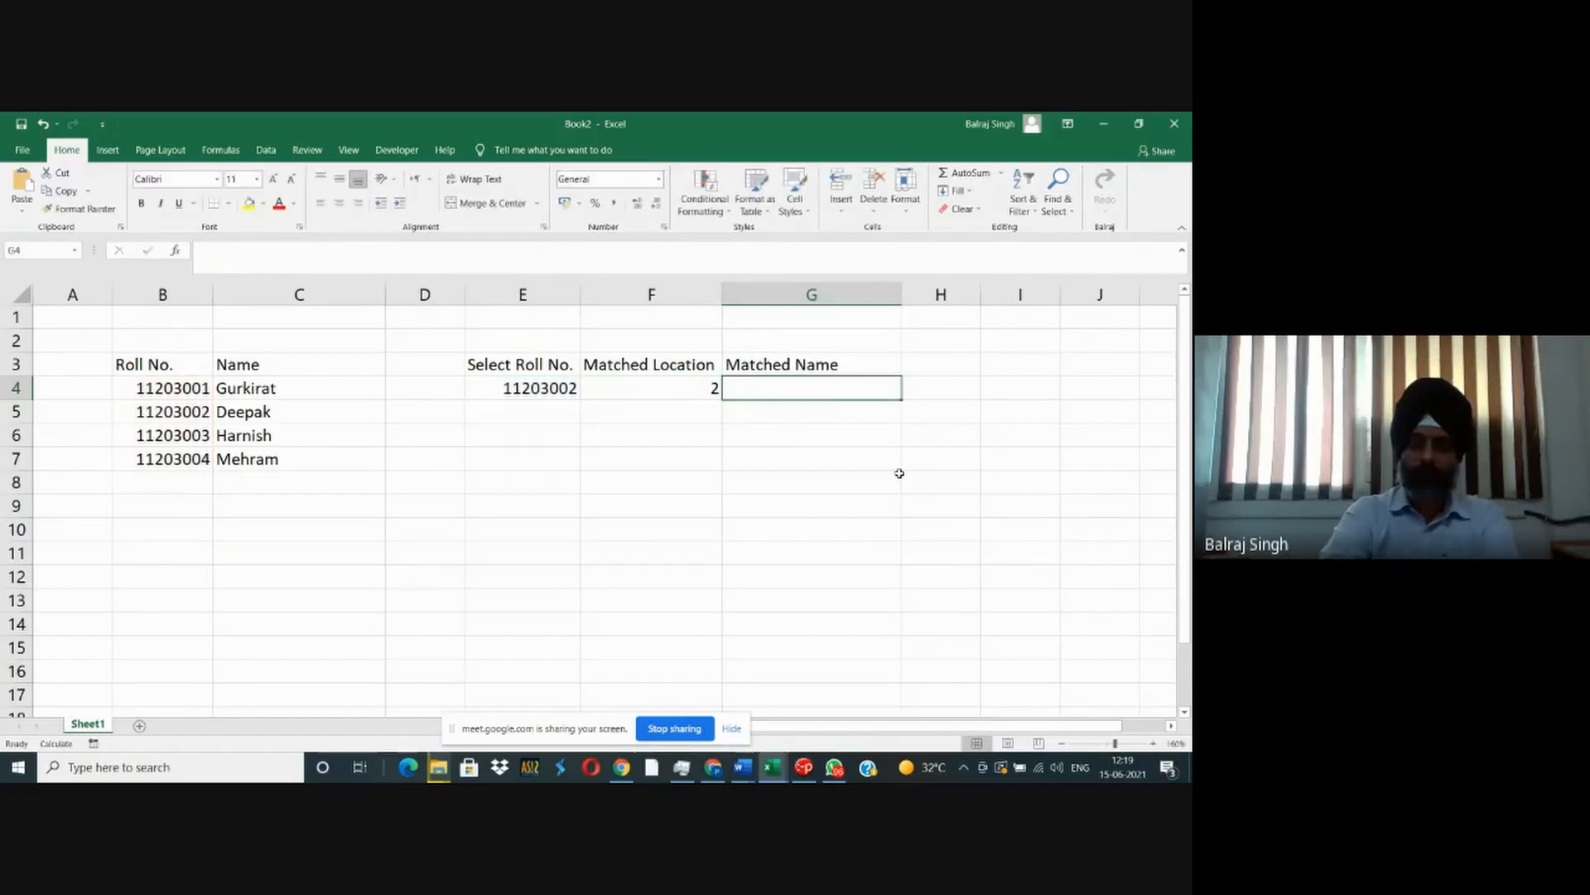
pyautogui.write('=')
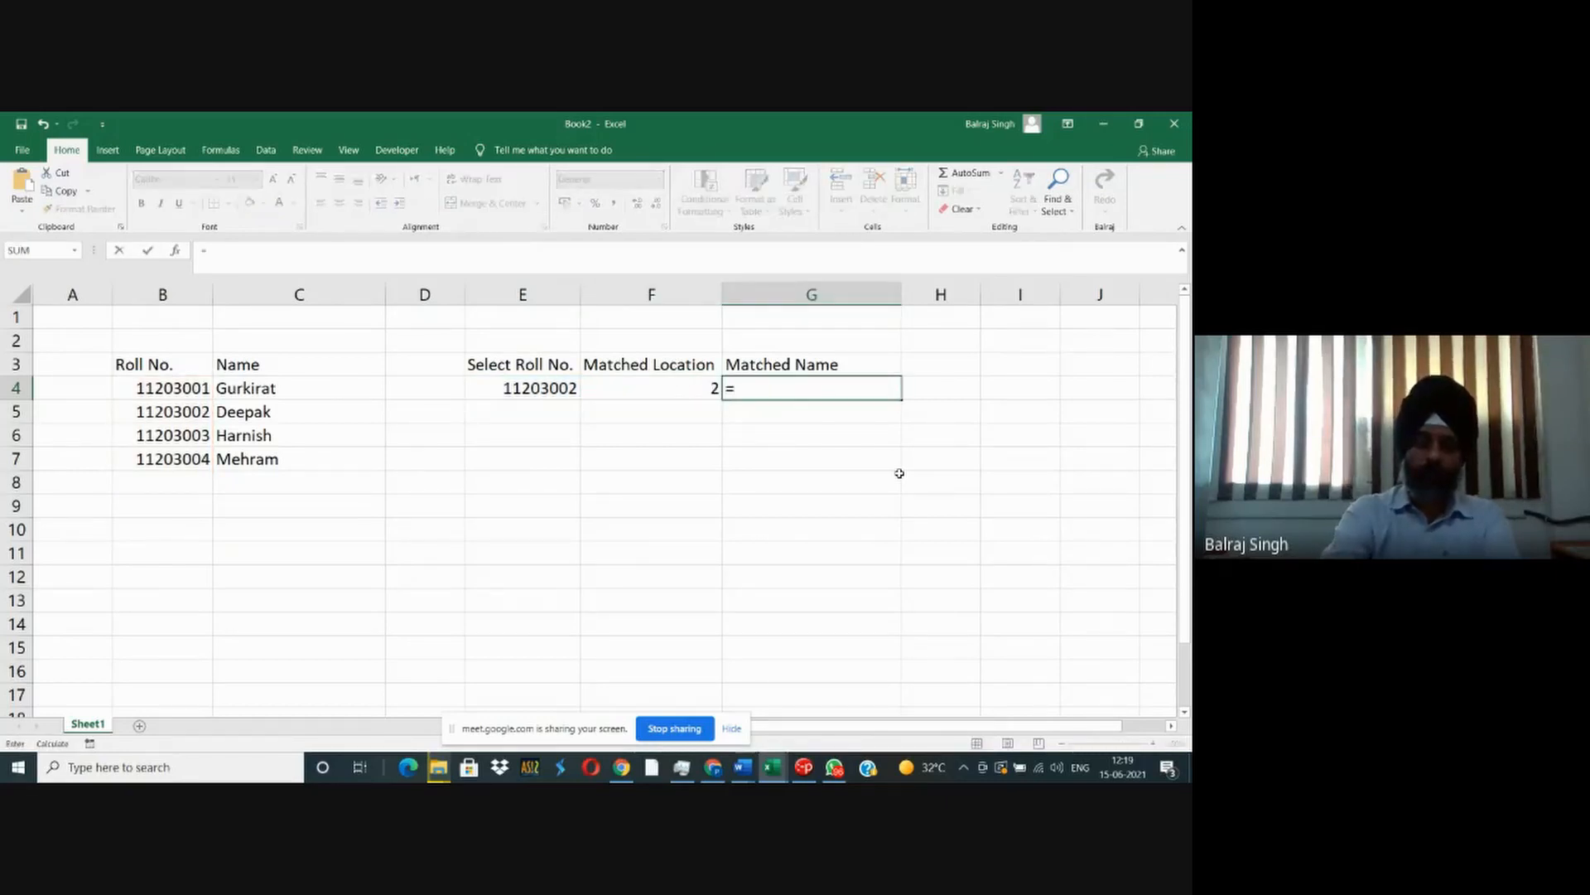
pyautogui.write('index(')
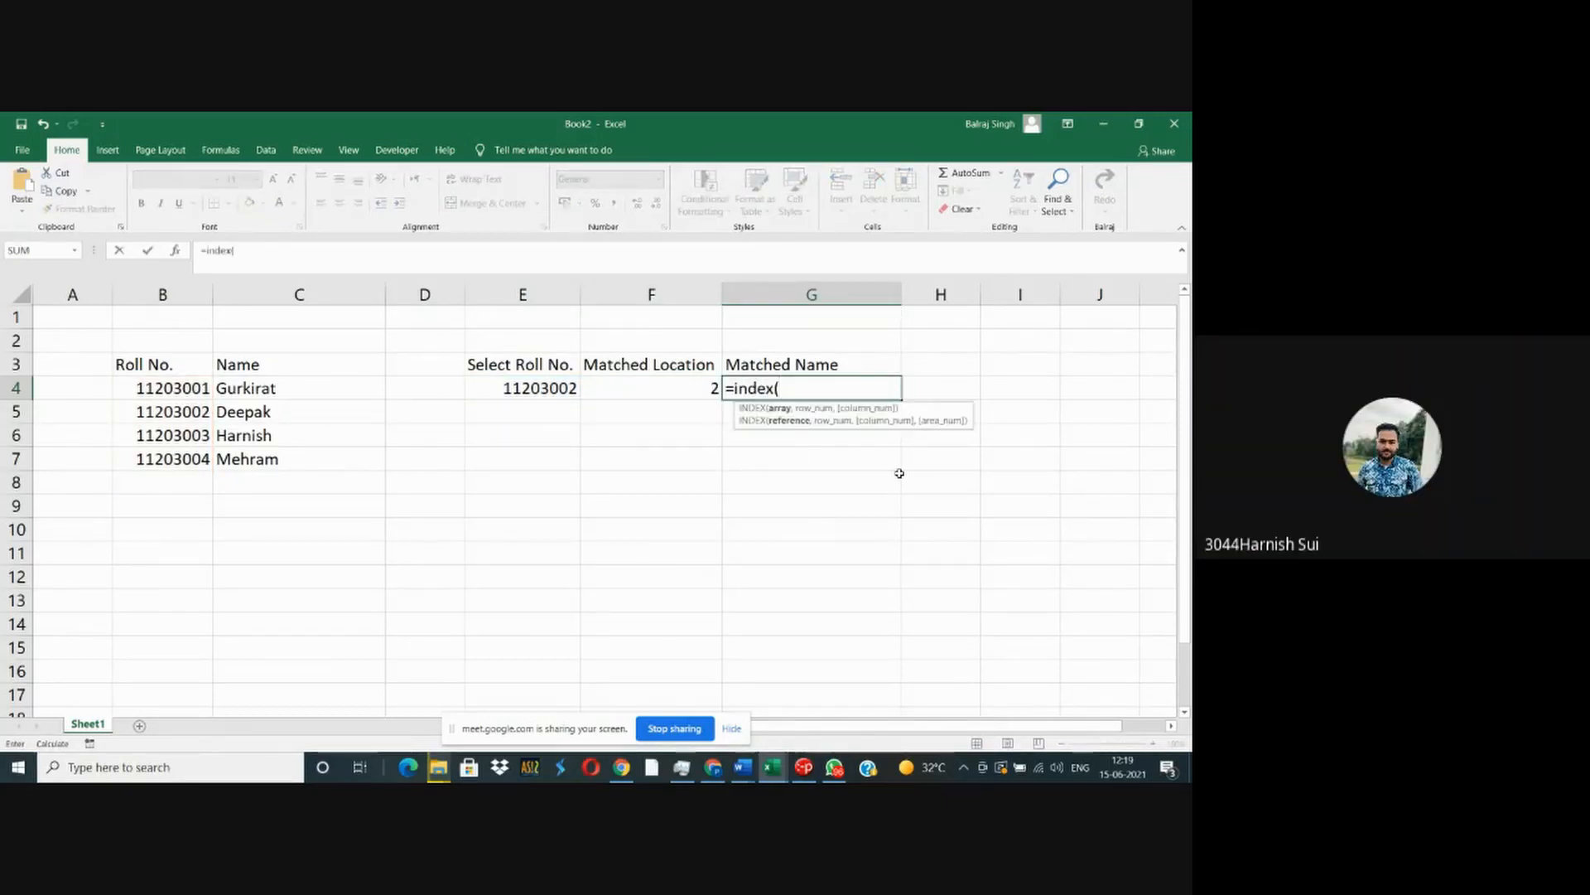
pyautogui.press('Escape')
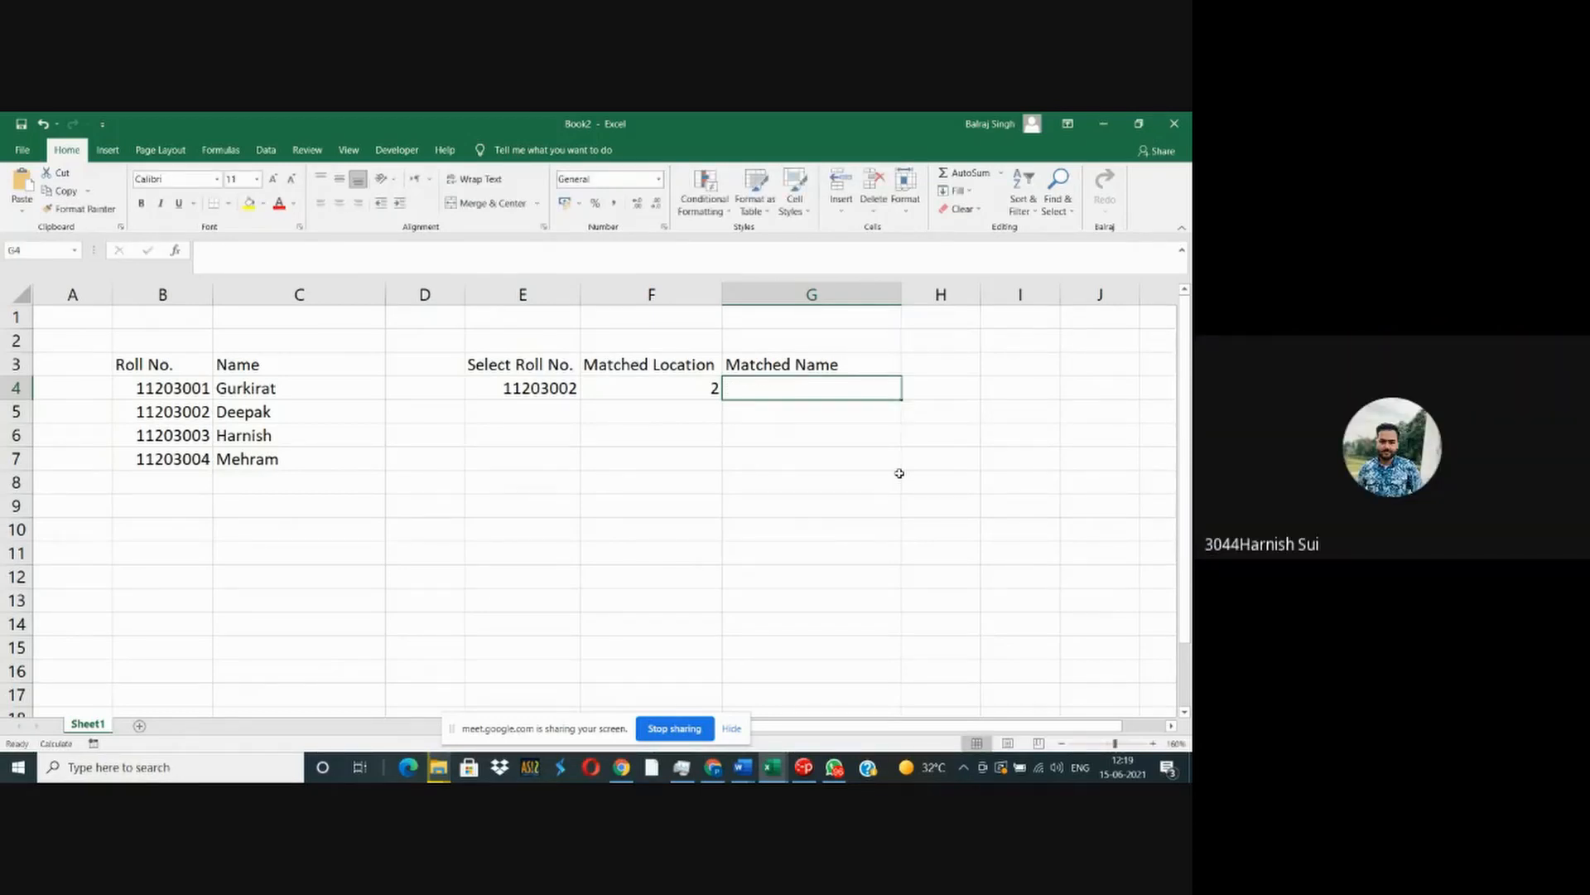
# - Examine the lookup value, lookup array and match type arguments of the MATCH formula in F4
pyautogui.press('Left')
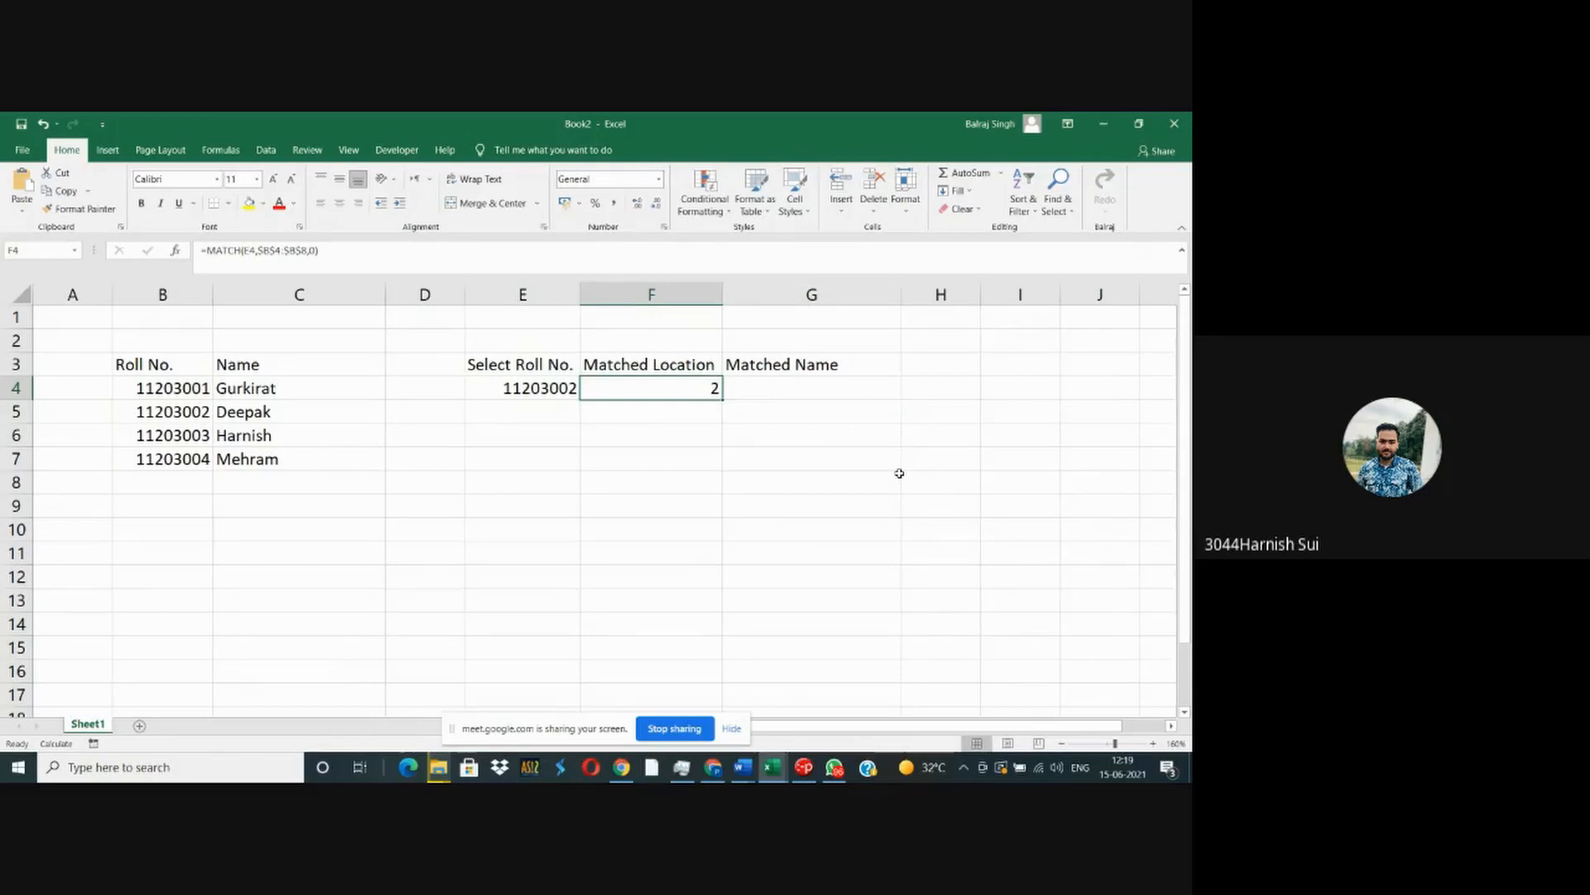
pyautogui.press('F2')
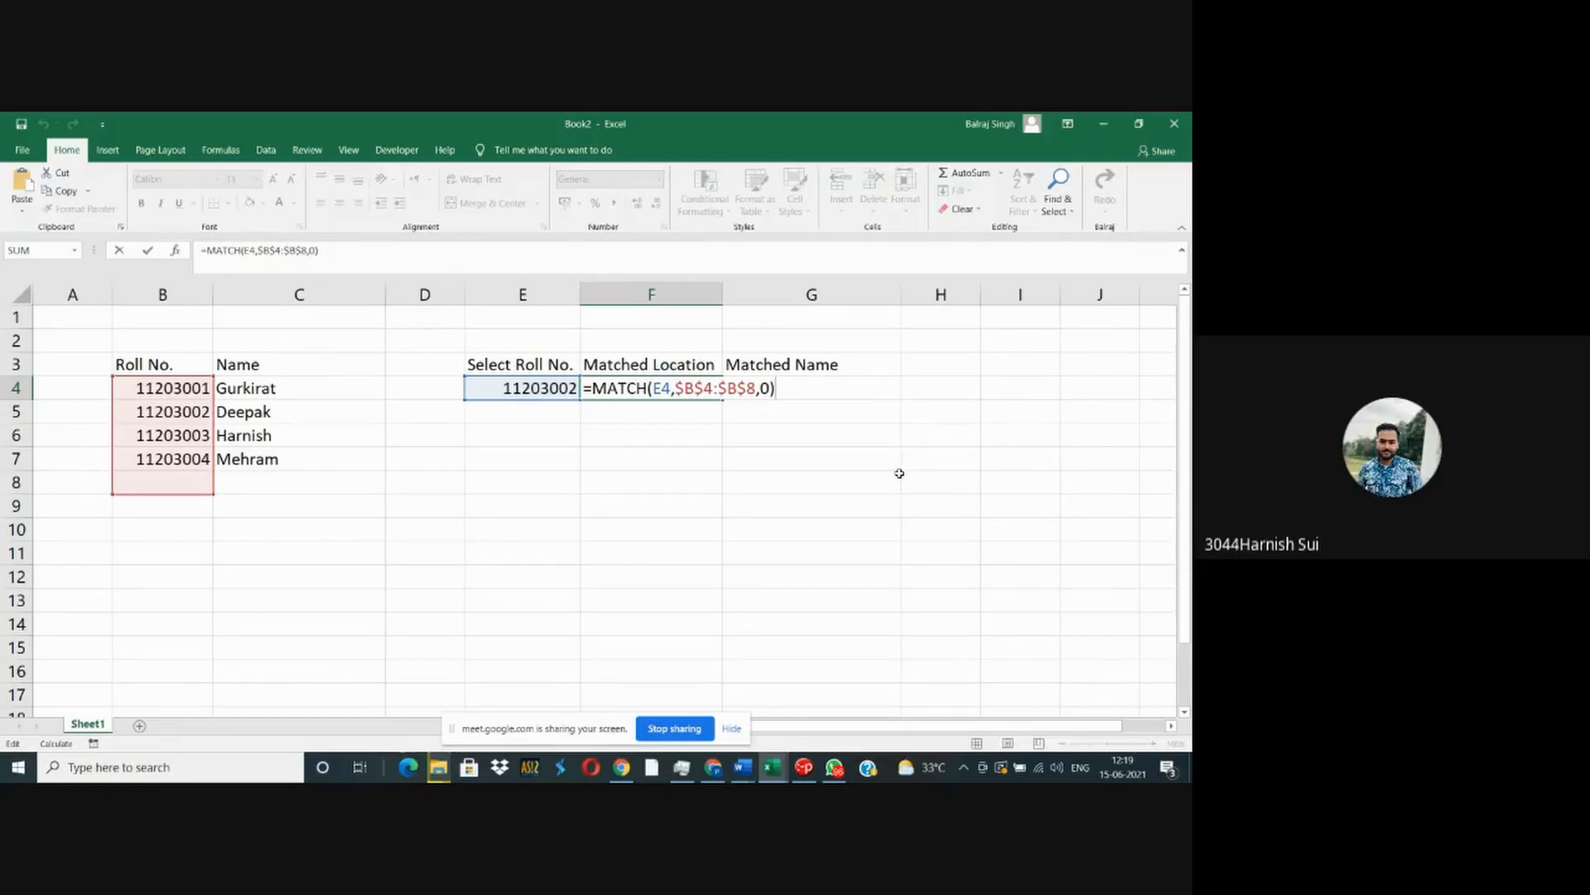
pyautogui.press('Left')
pyautogui.press('Left')
pyautogui.press('Left')
pyautogui.press('Left')
pyautogui.press('Left')
pyautogui.press('Left')
pyautogui.press('Left')
pyautogui.press('Left')
pyautogui.press('Left')
pyautogui.press('Left')
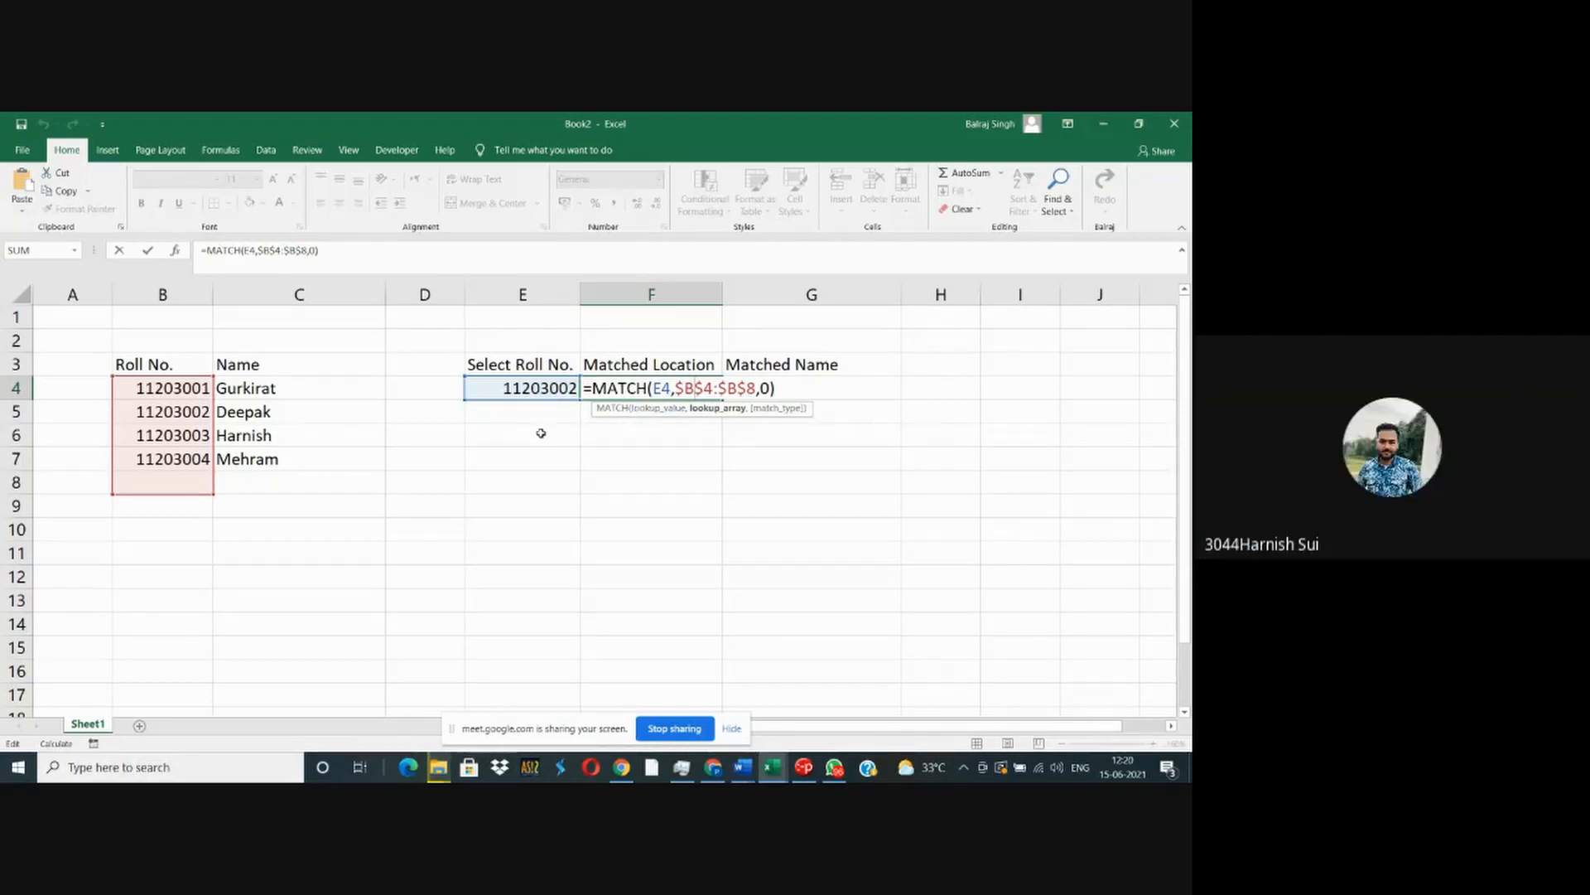
pyautogui.press('Return')
# - Average the roll numbers in D7 by listing each cell as a separate argument, =AVERAGE(B4,B5,B6,B7)
pyautogui.click(419, 465)
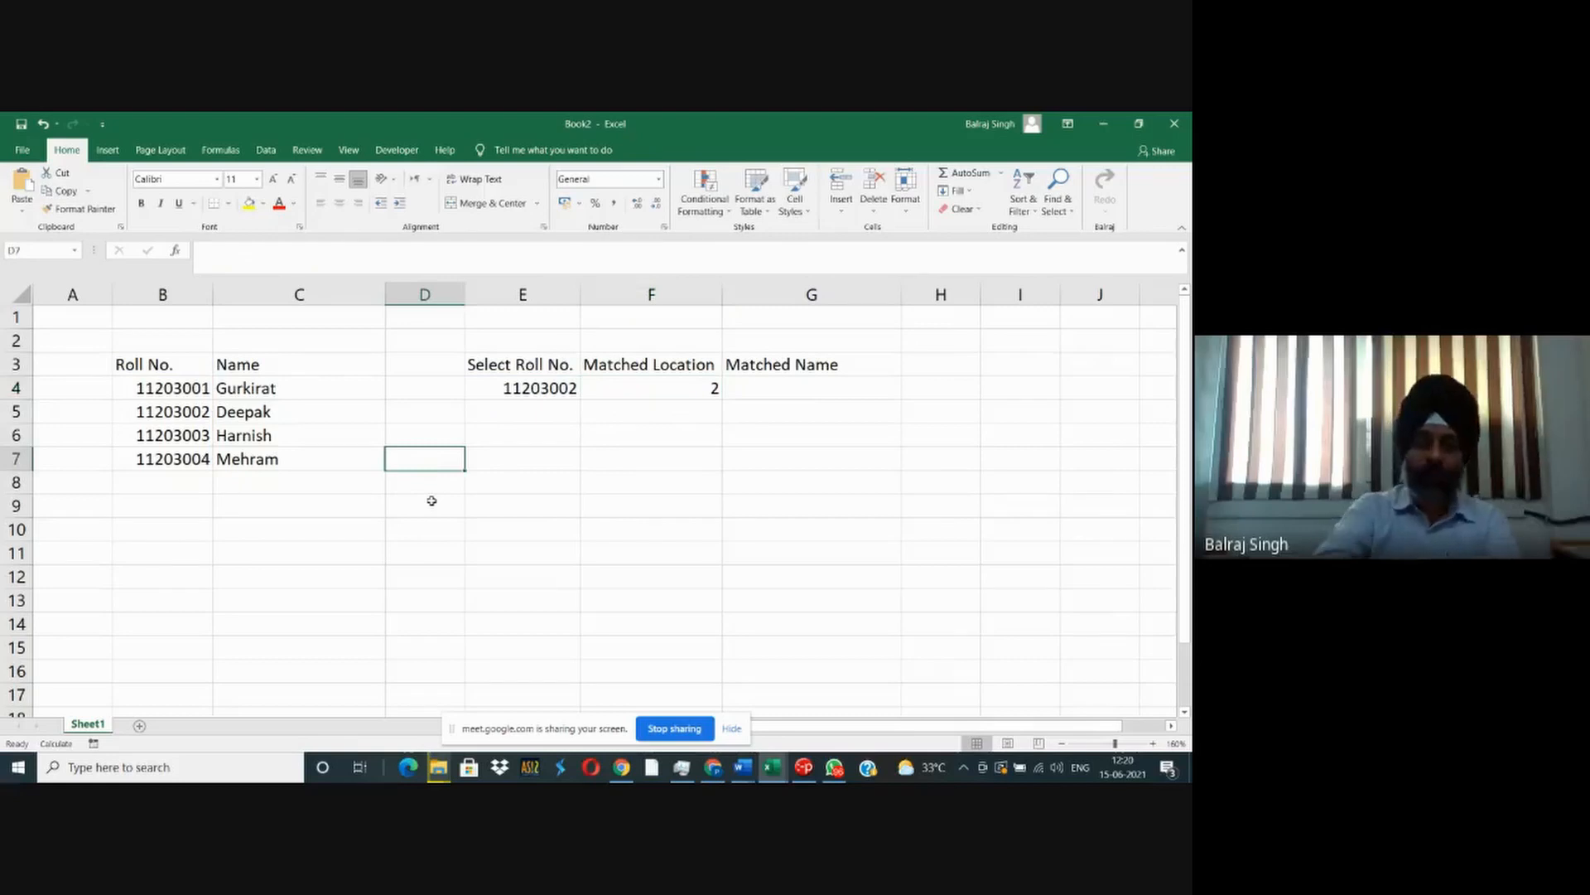
pyautogui.write('=average')
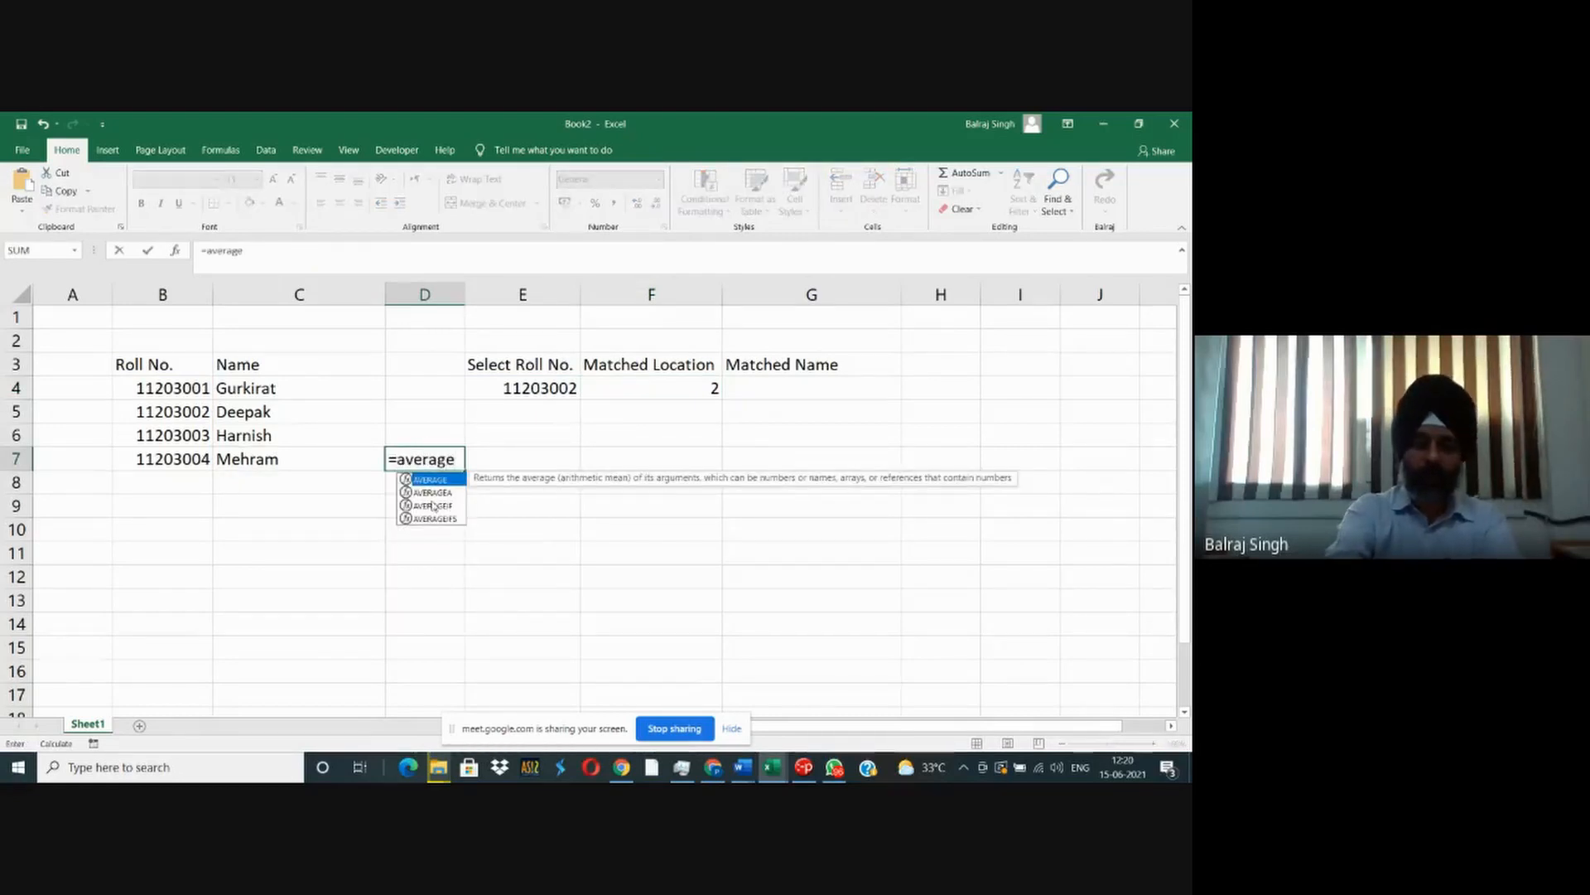
pyautogui.write('(')
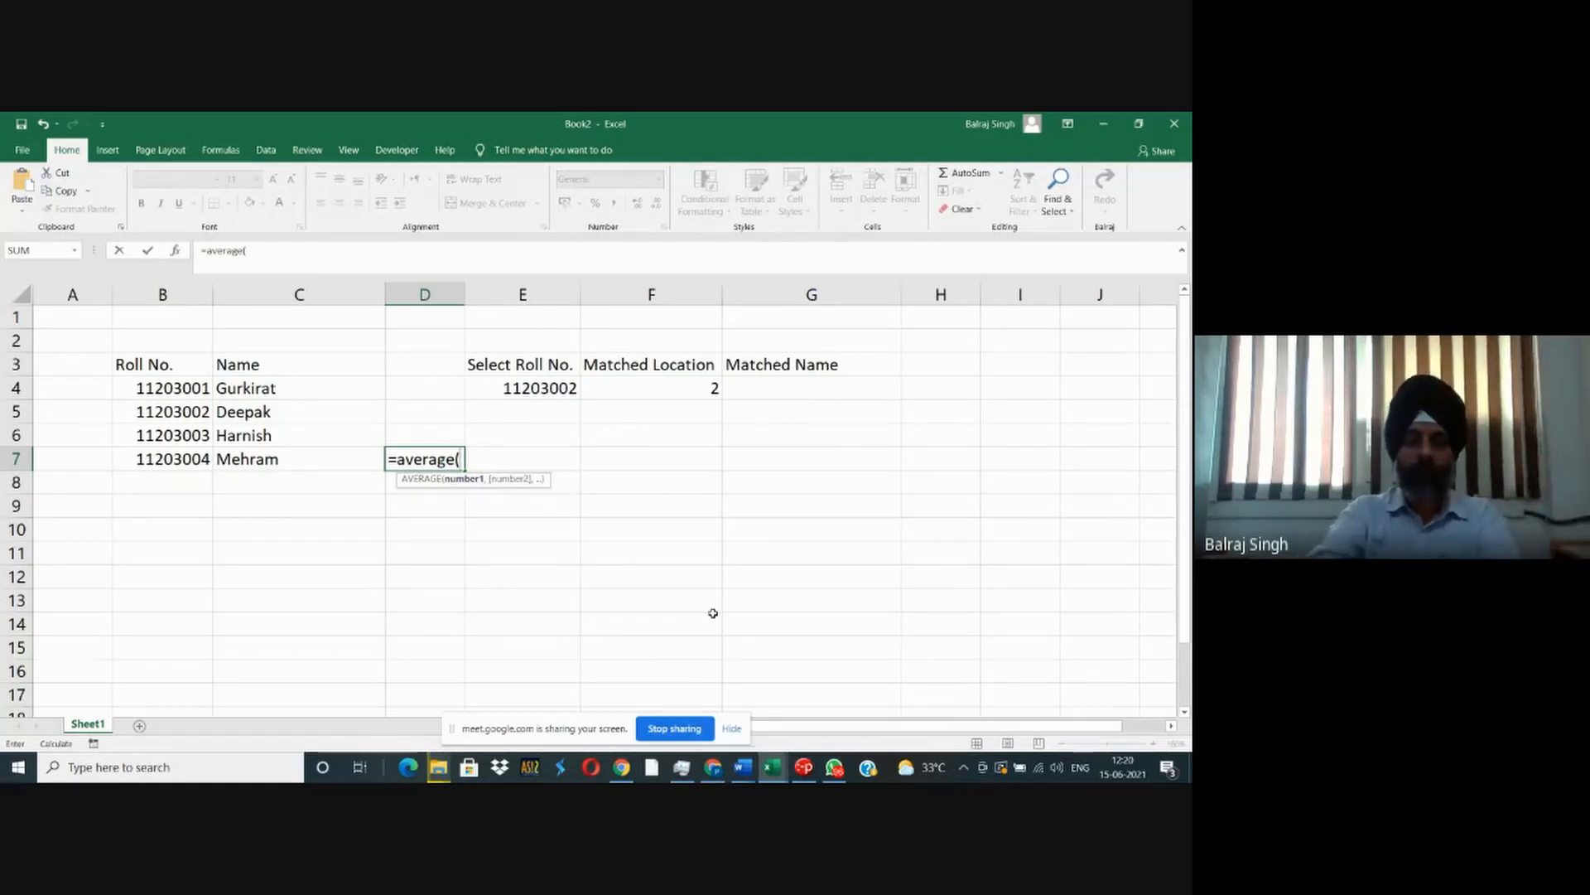
pyautogui.write('b4,')
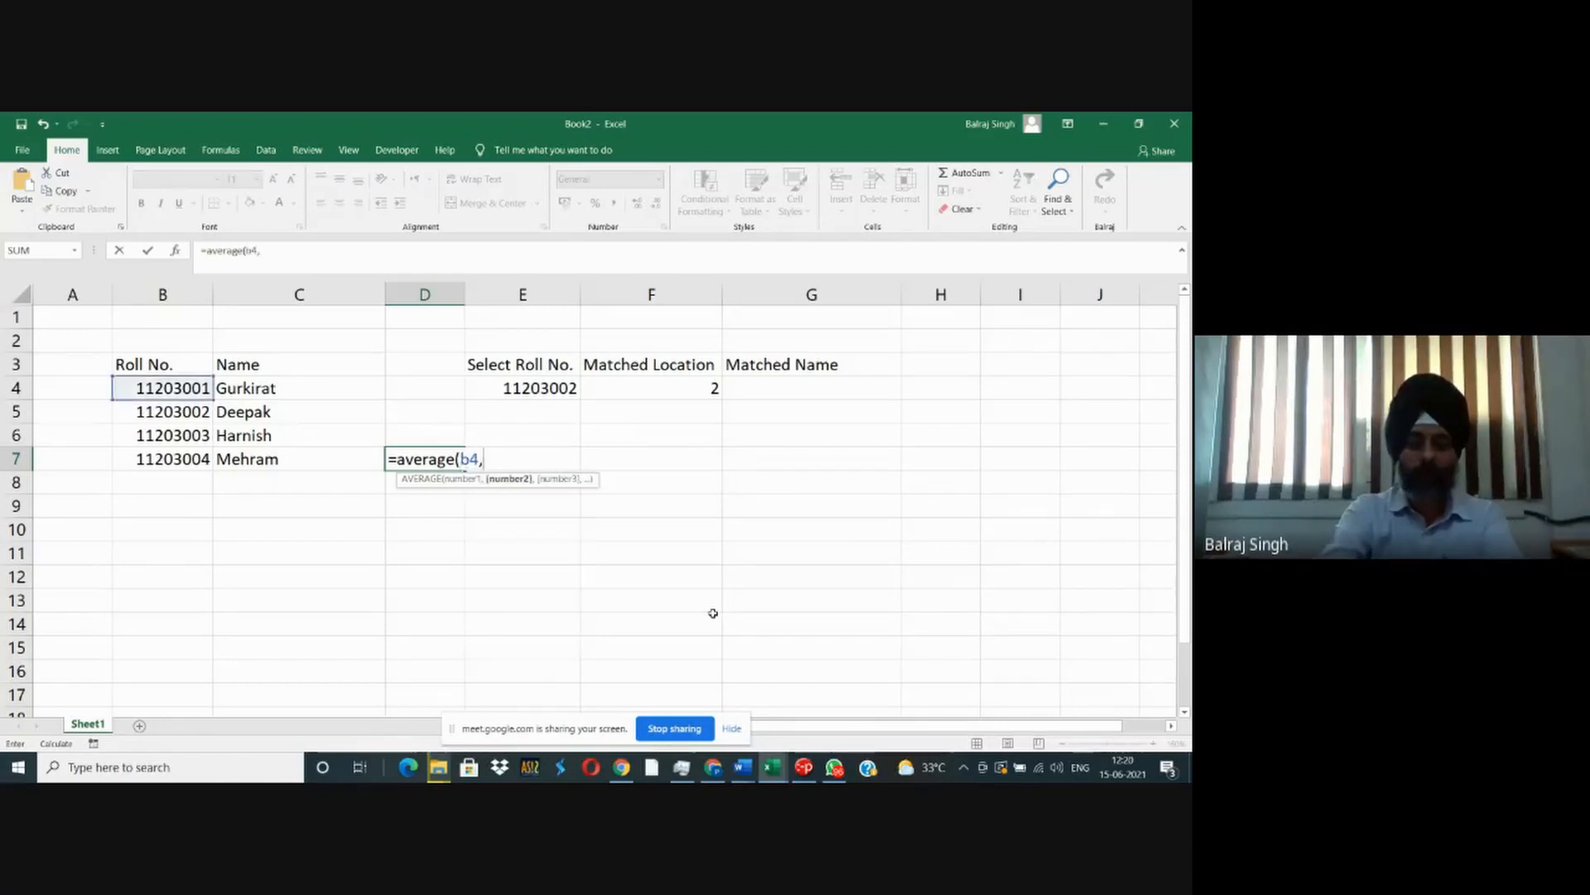
pyautogui.write('b5,b6,b7')
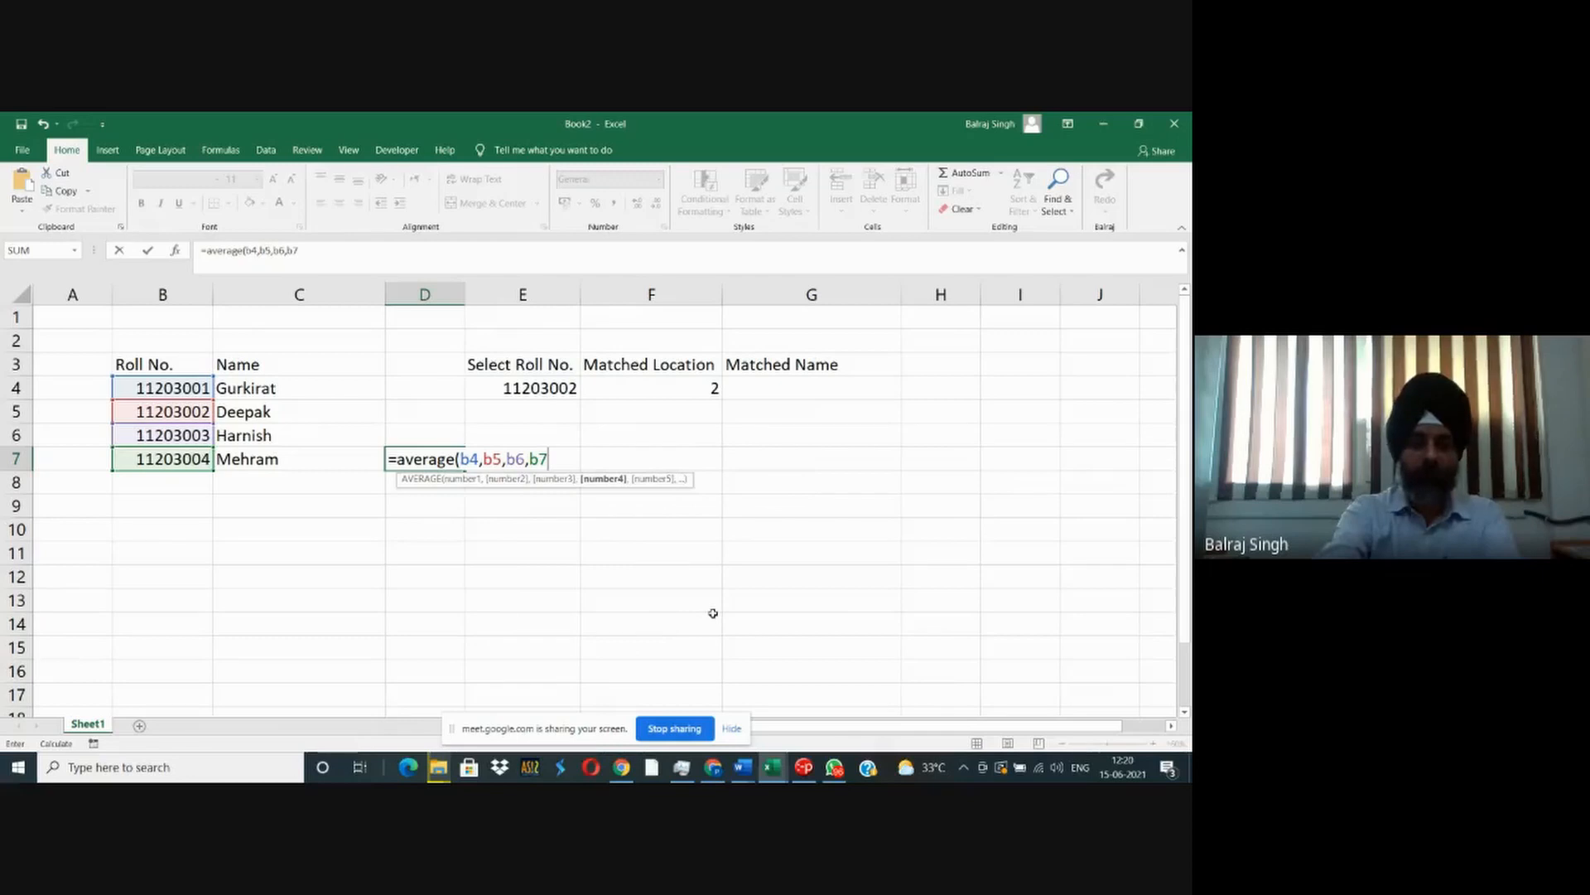
pyautogui.write(')')
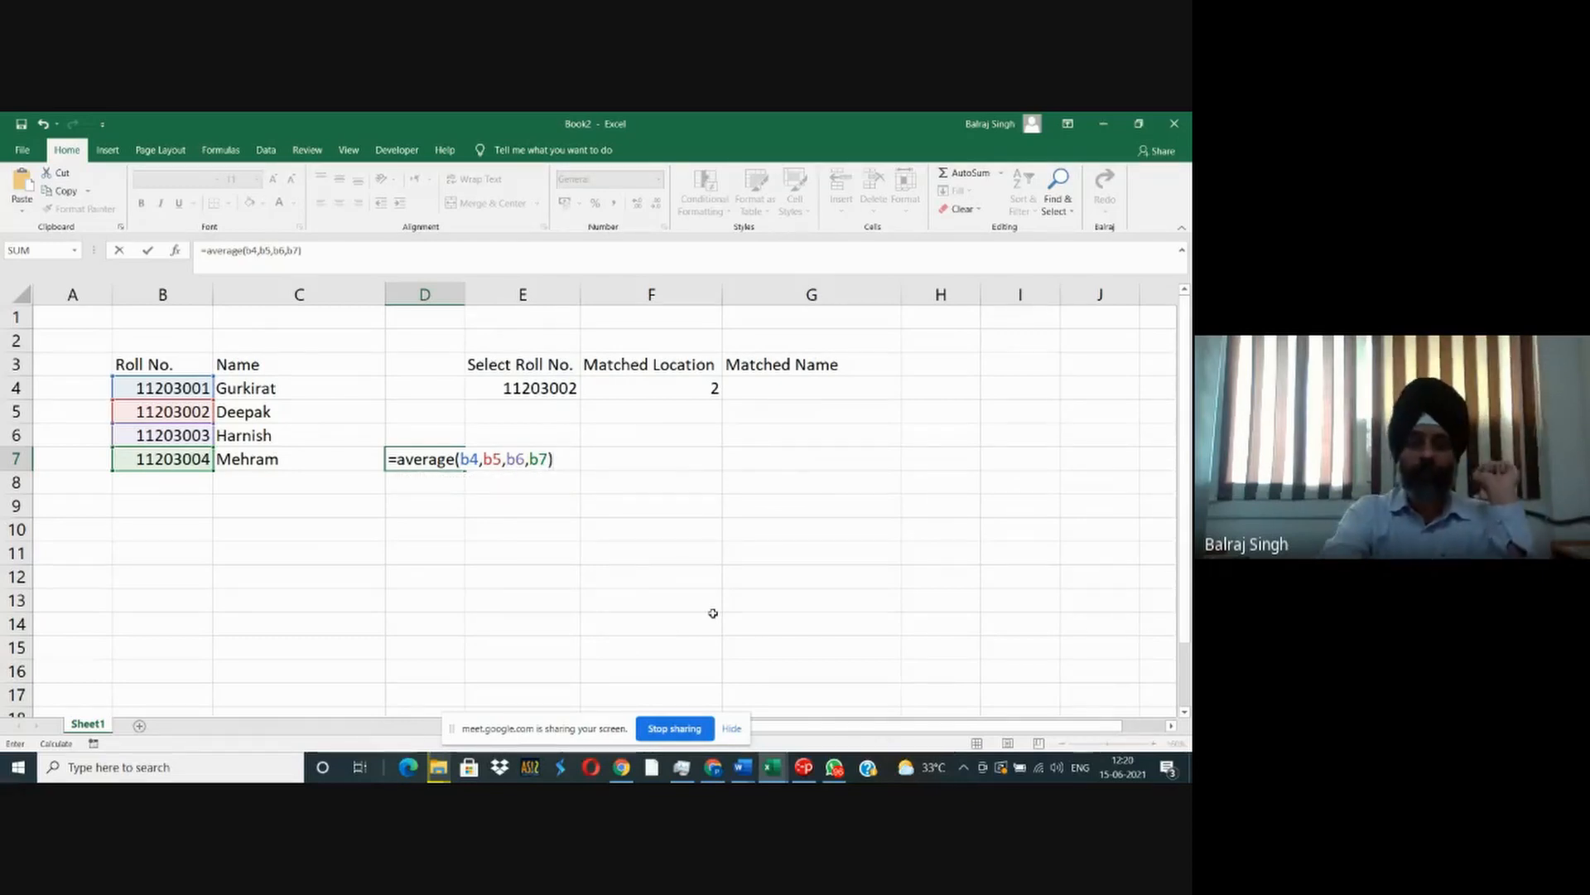
pyautogui.hotkey('ctrl', 'Return')
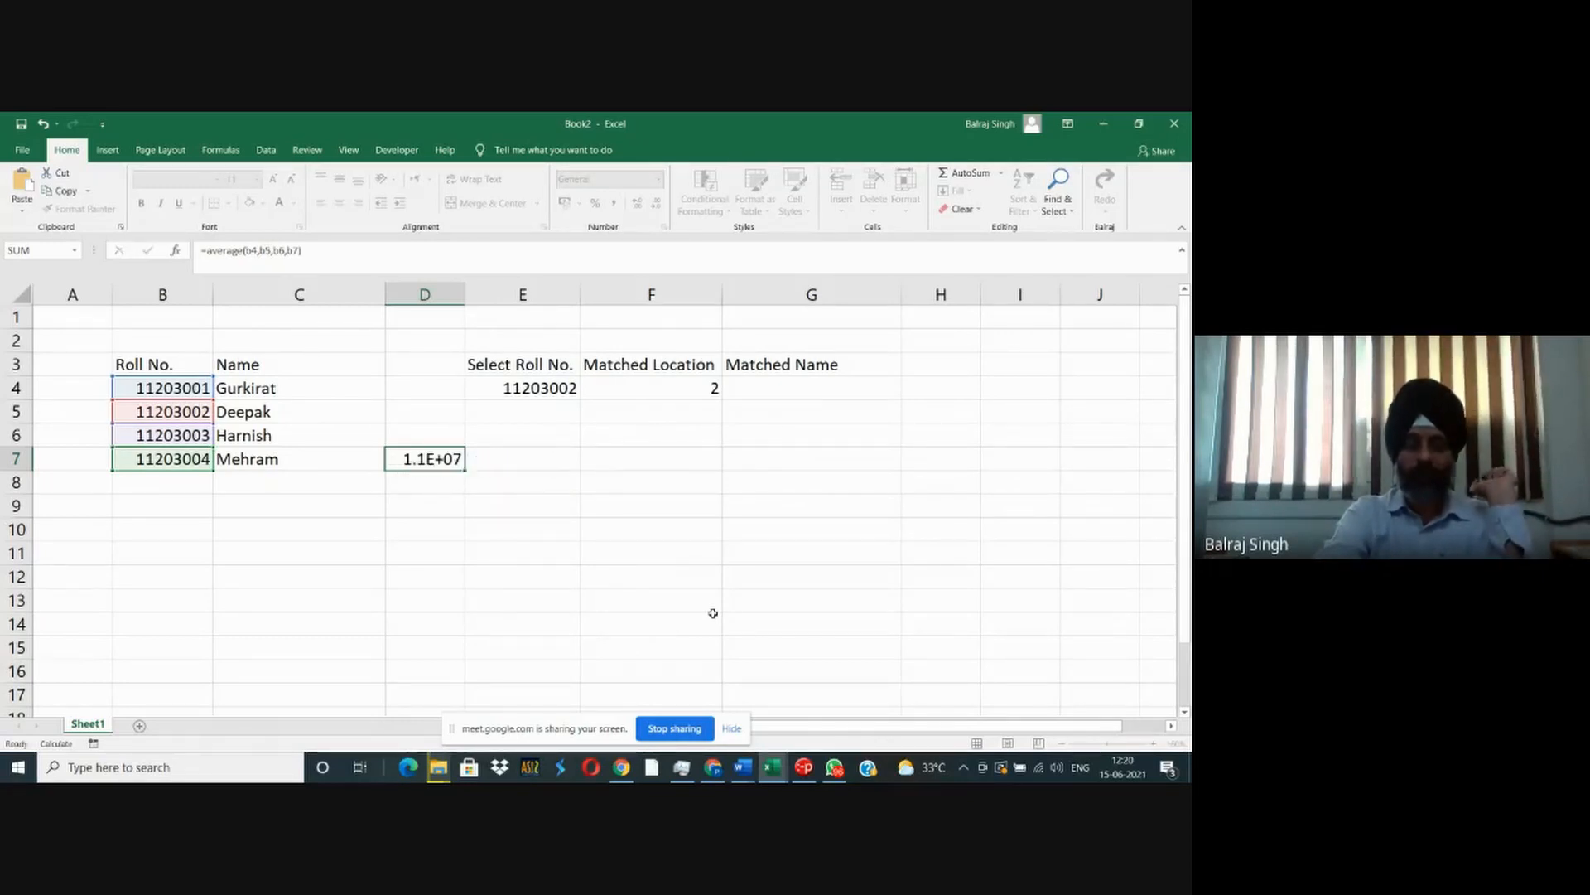
pyautogui.press('Up')
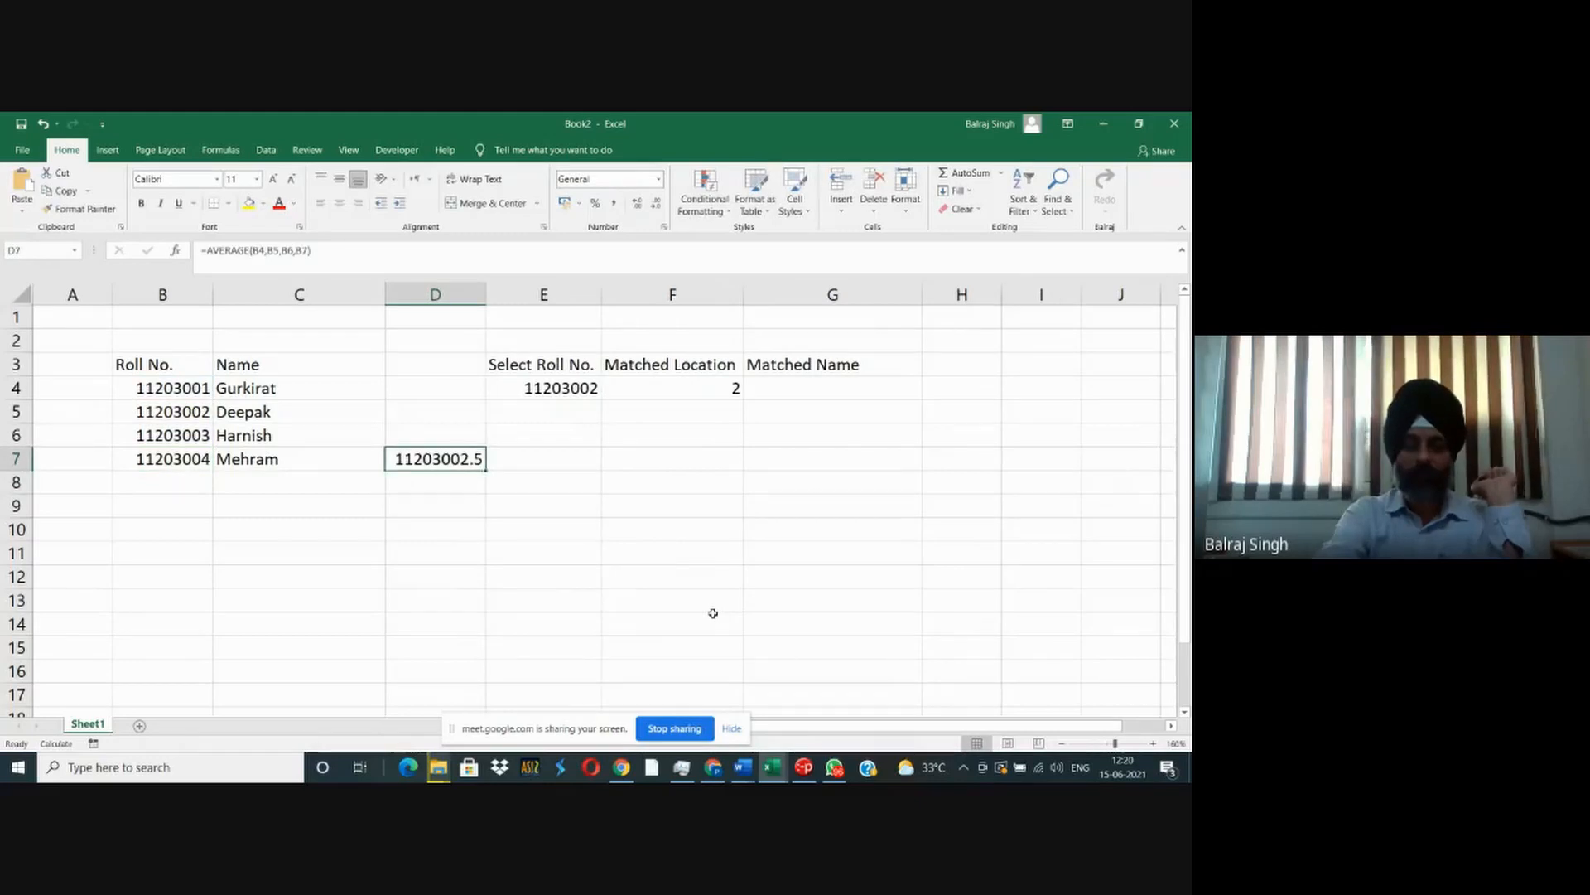
# - Replace the formula in D7 with one that averages the roll numbers as a single range, =AVERAGE(B4:B8)
pyautogui.write('av')
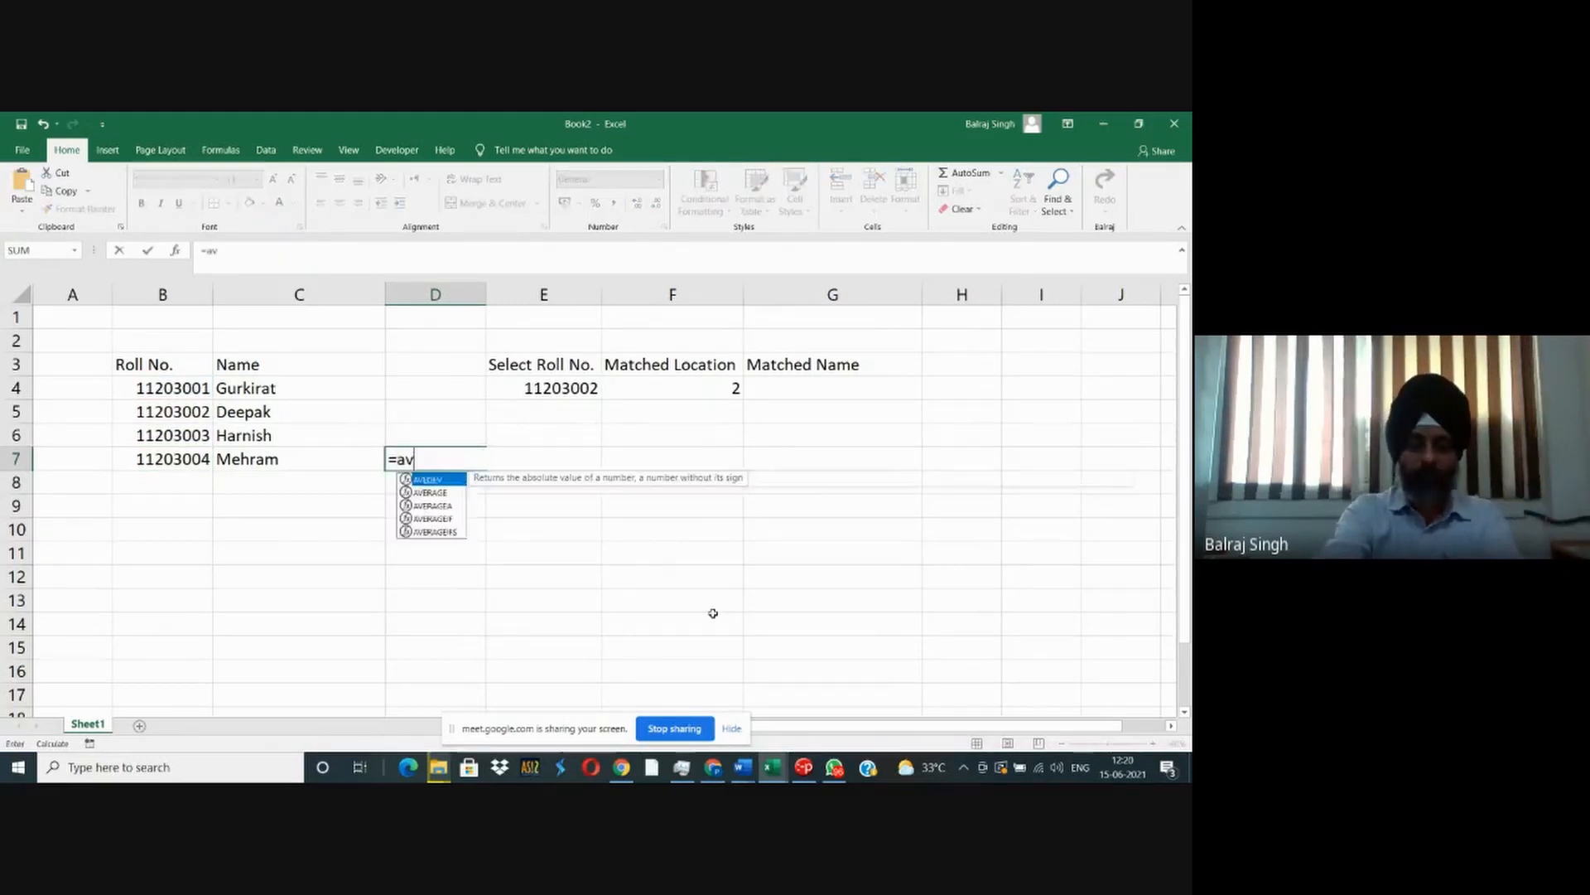
pyautogui.write('erage(')
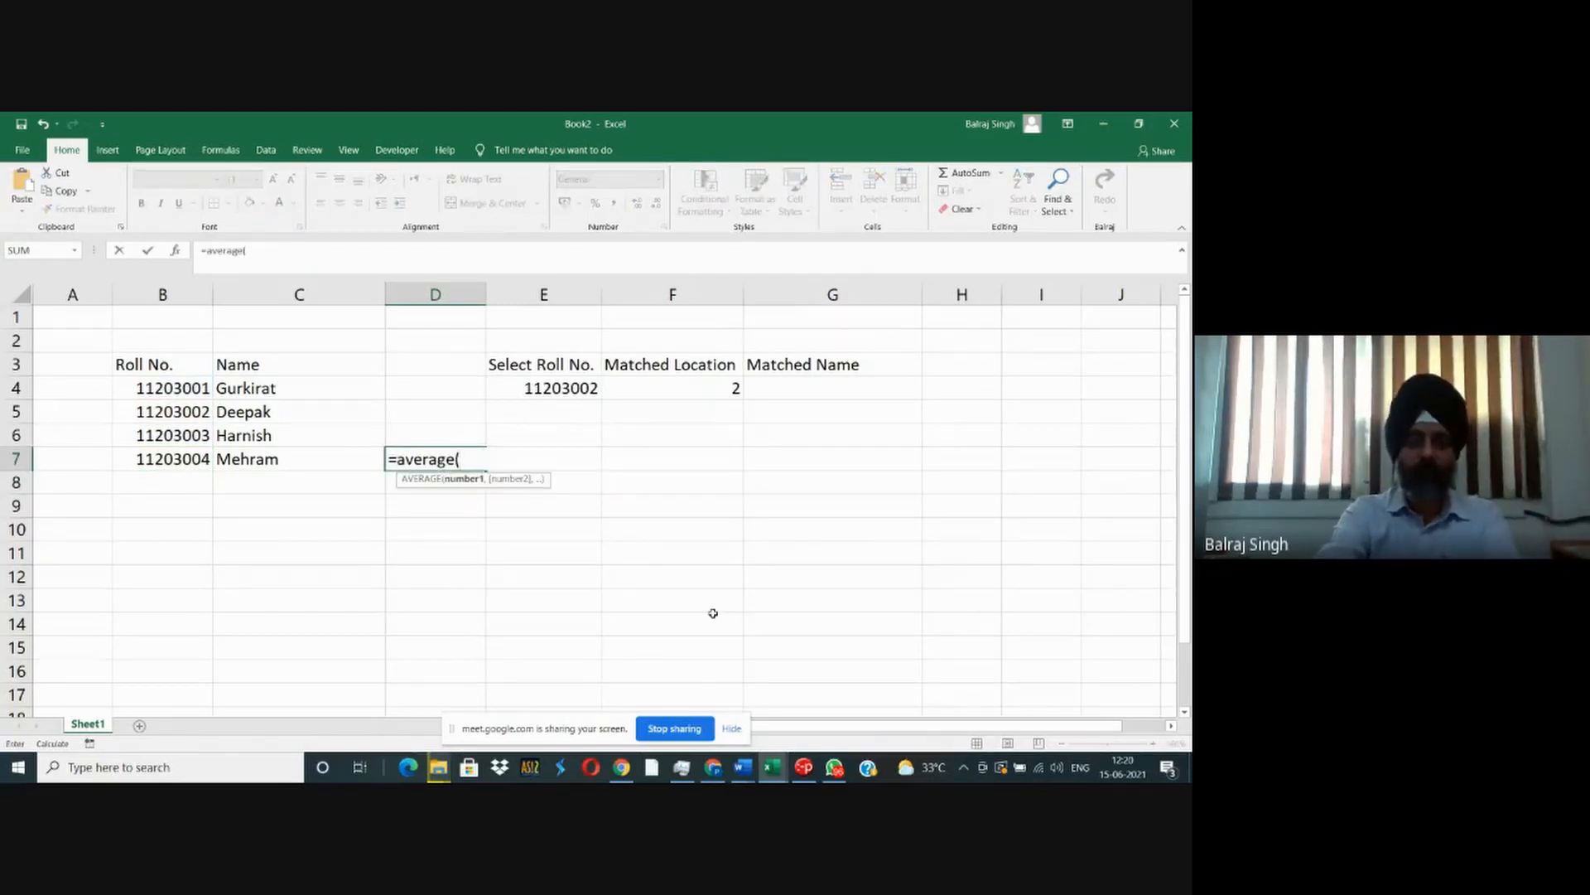
pyautogui.write('b4')
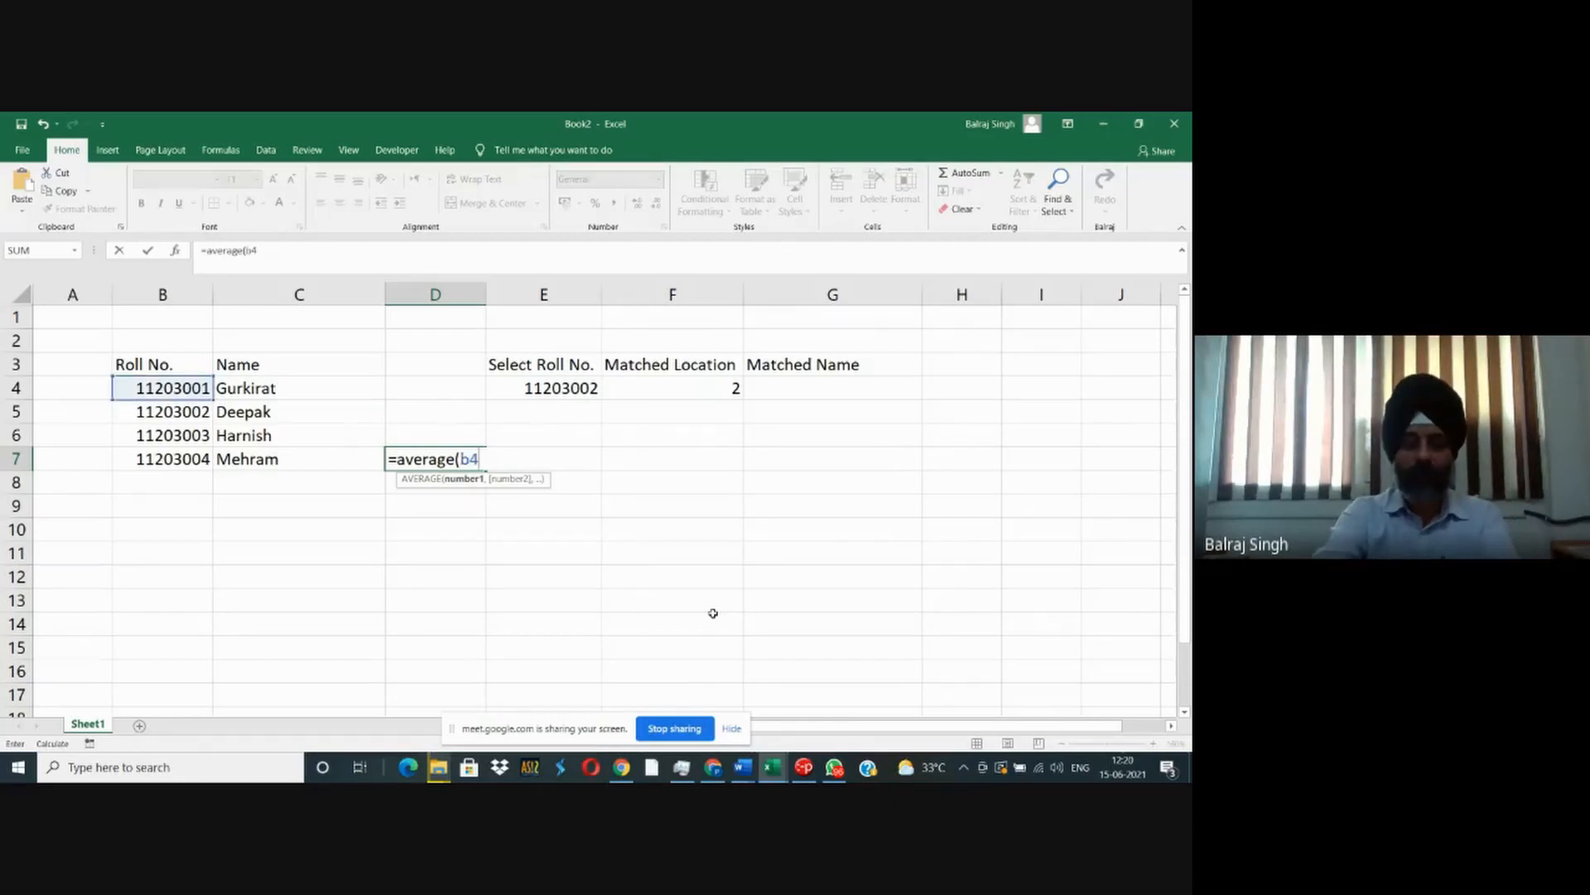
pyautogui.write(':b8)')
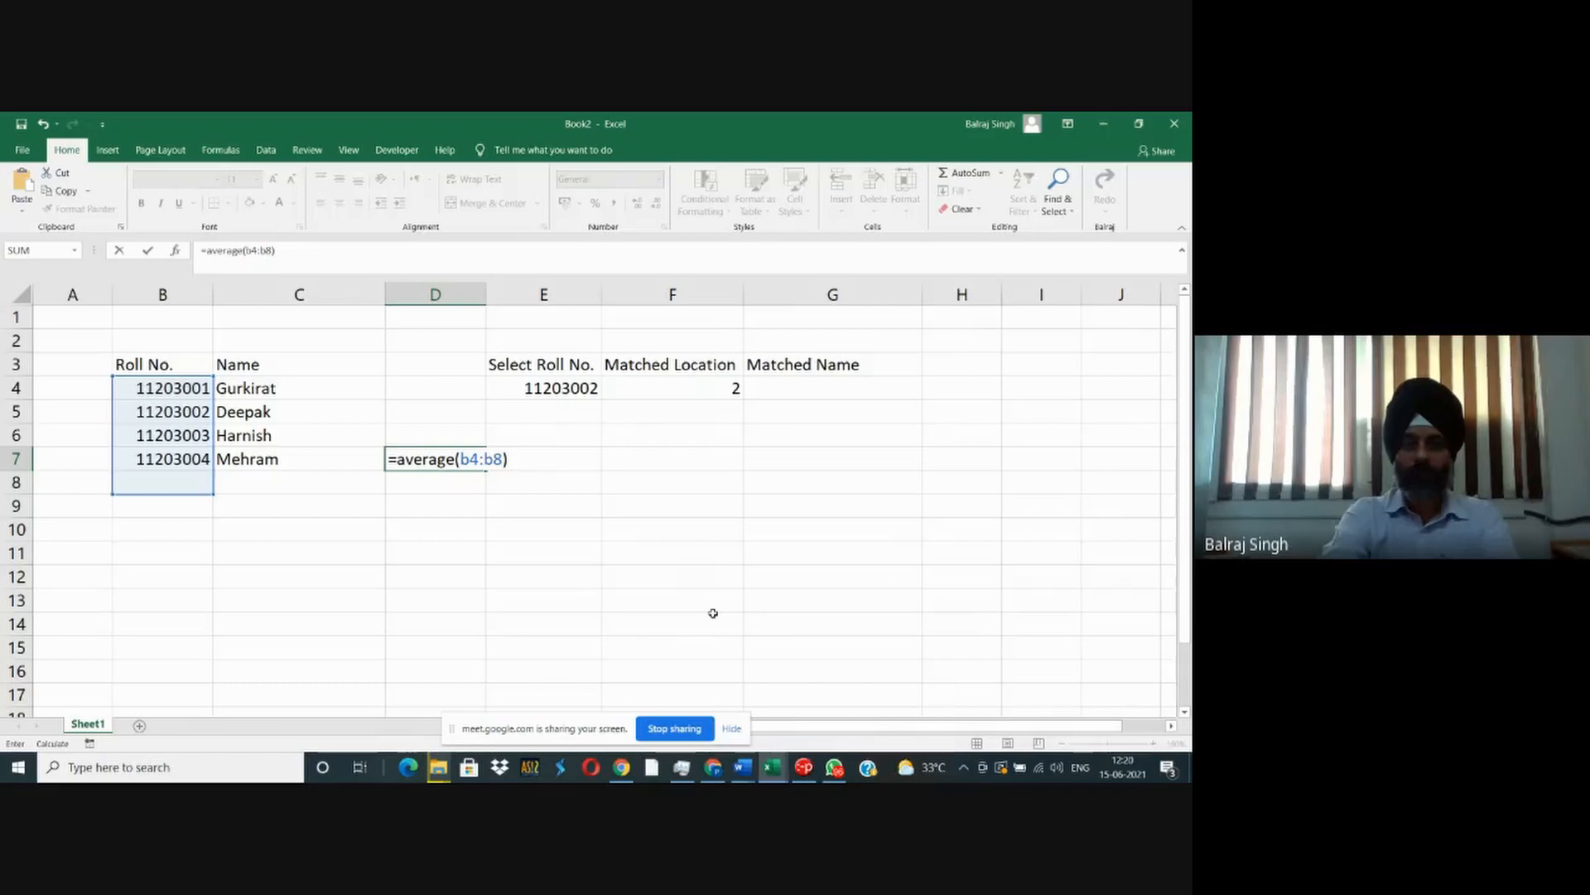
pyautogui.press('Return')
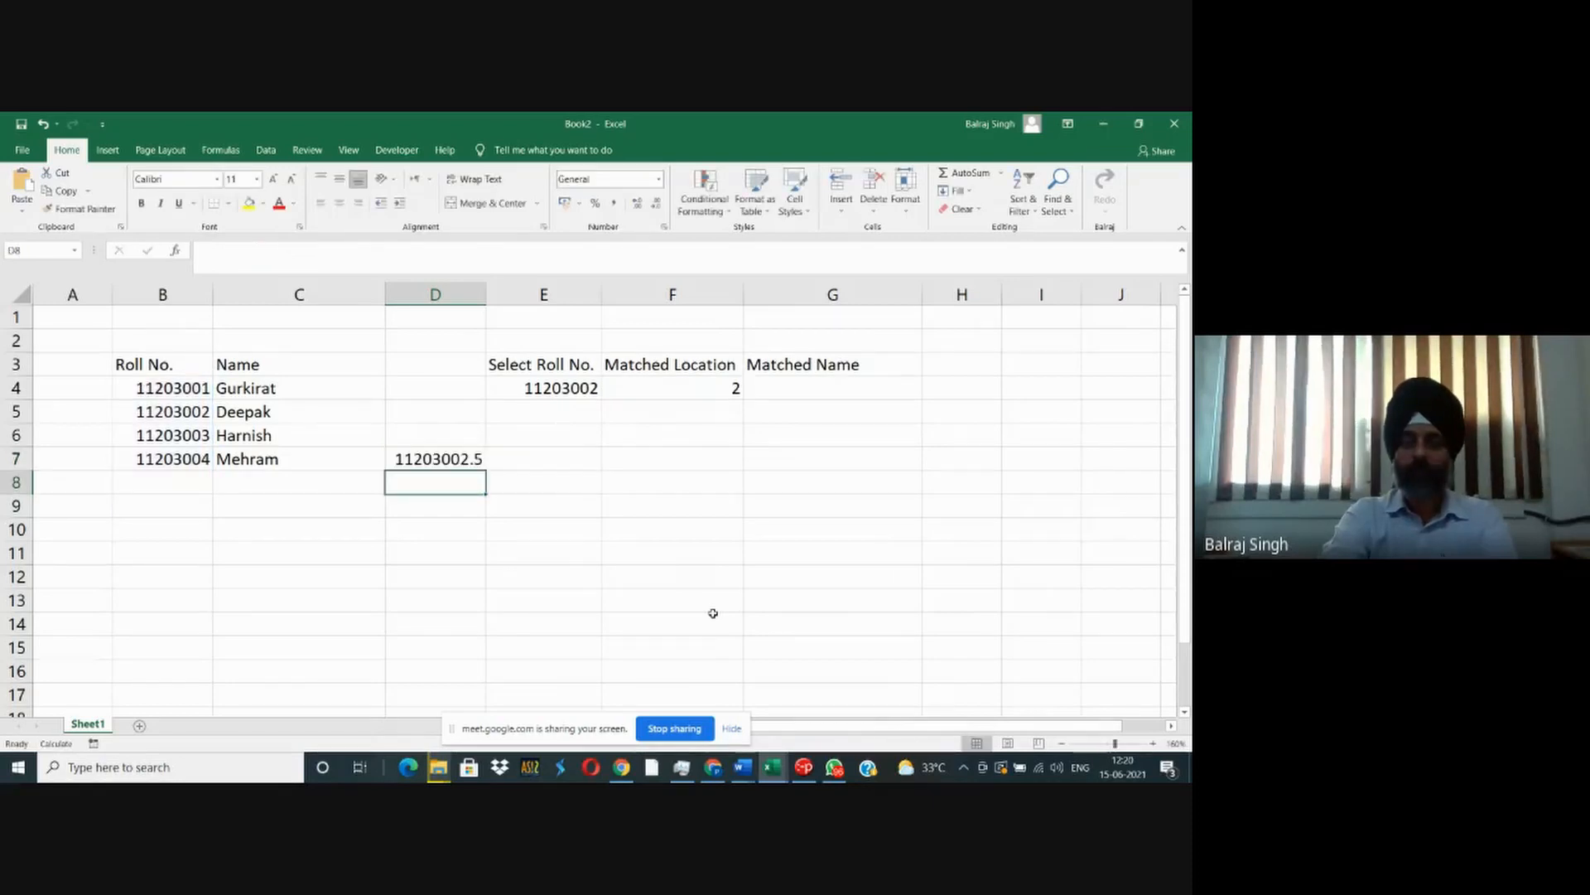
pyautogui.press('Up')
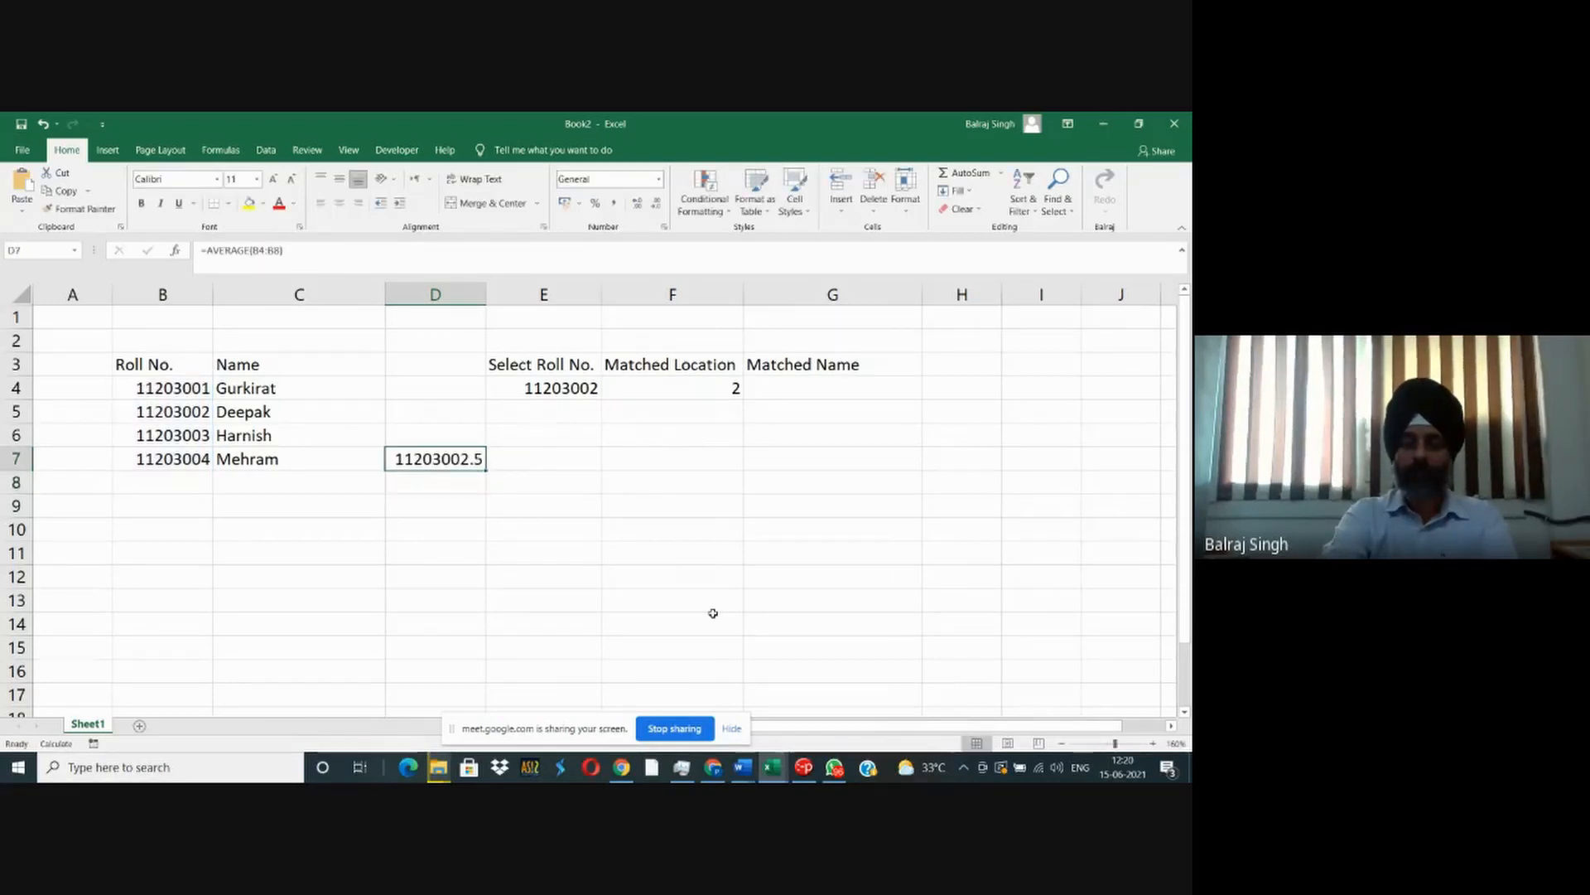
pyautogui.press('Delete')
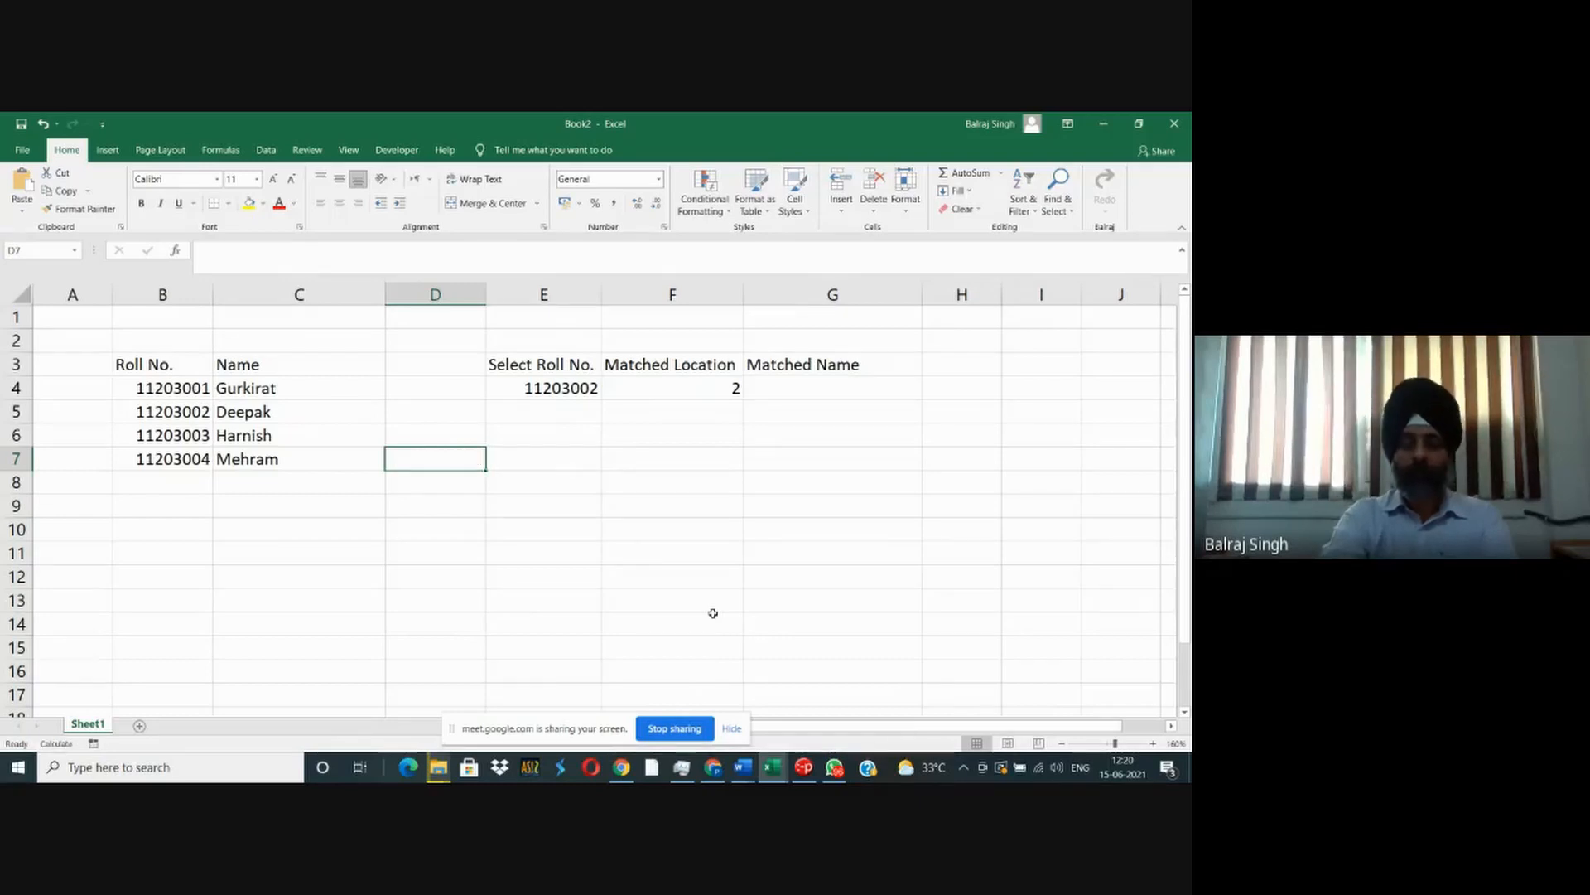
pyautogui.hotkey('ctrl', 'z')
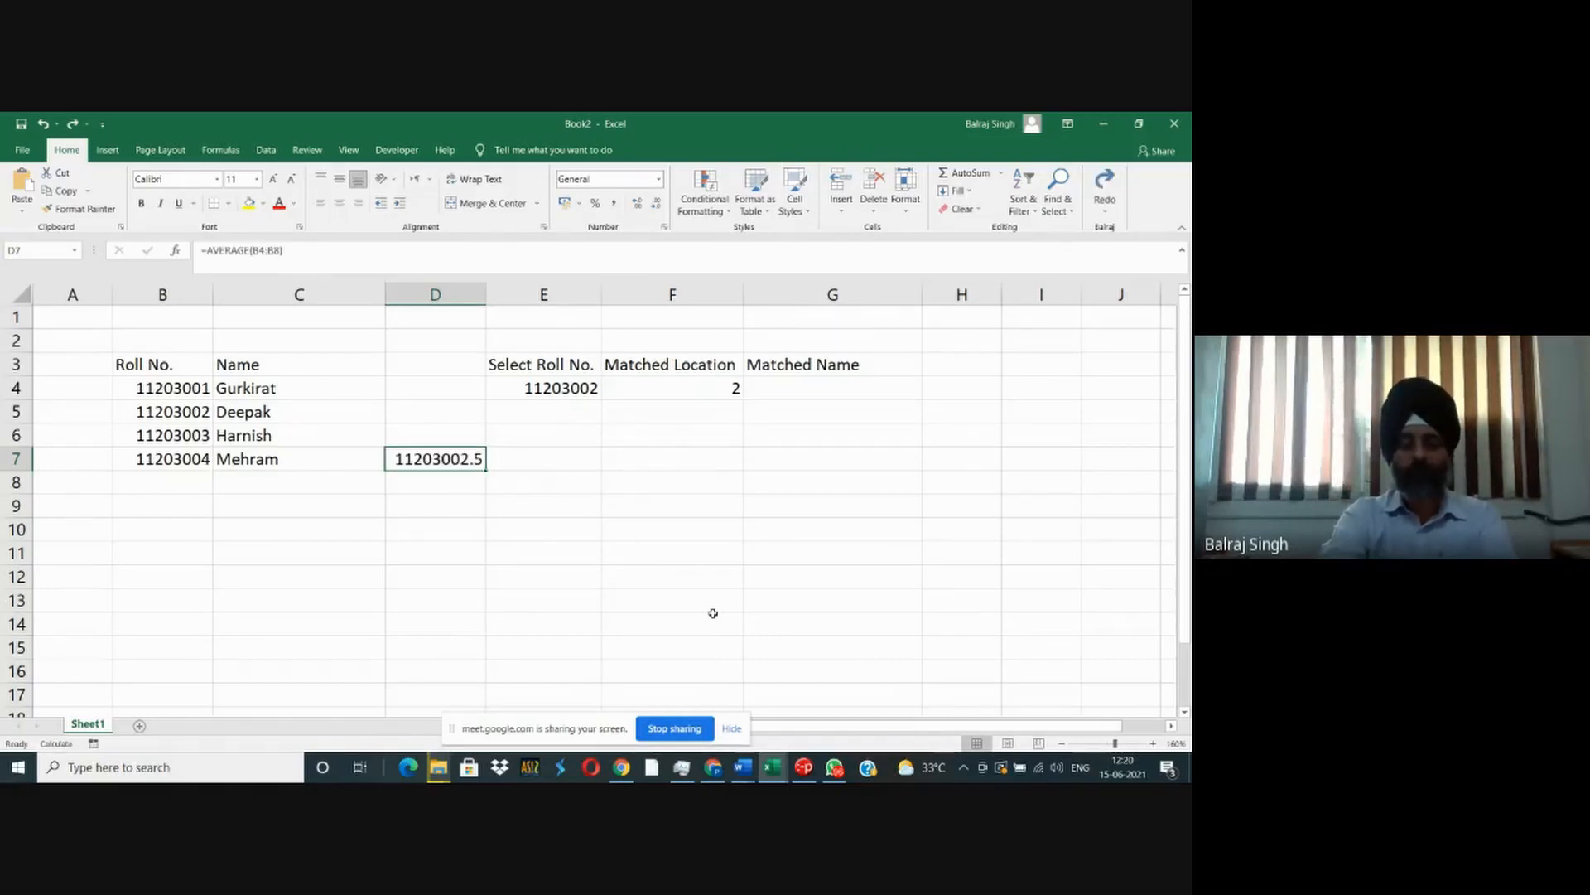
# - Enter =PI() in D9 as an example of a function that takes no arguments
pyautogui.press('F2')
pyautogui.press('Escape')
pyautogui.press('Down')
pyautogui.press('Down')
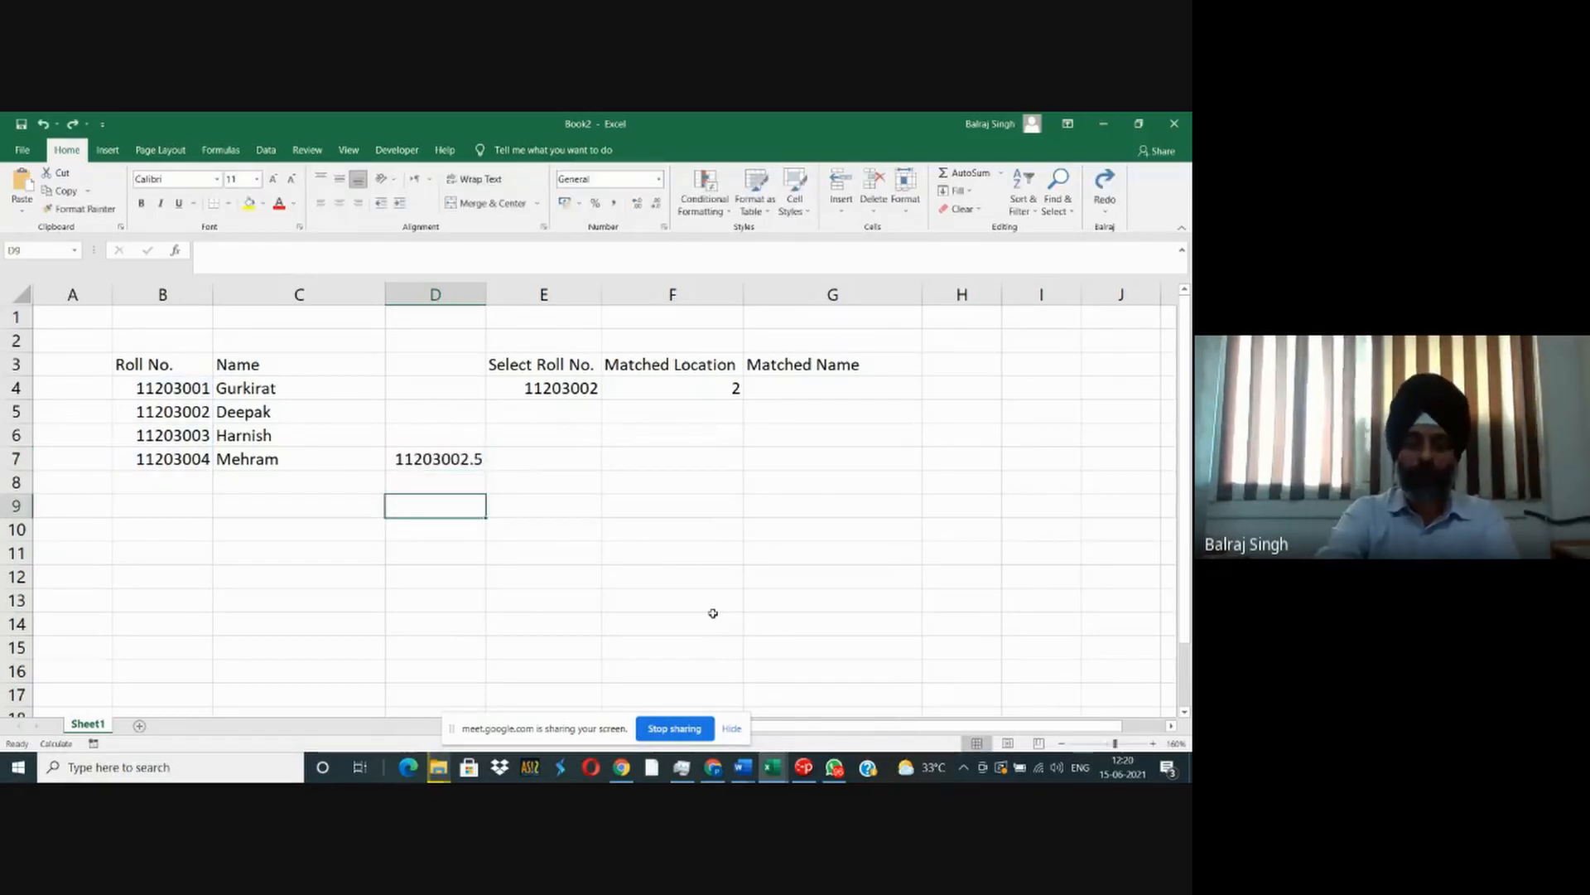
pyautogui.write('=pi()')
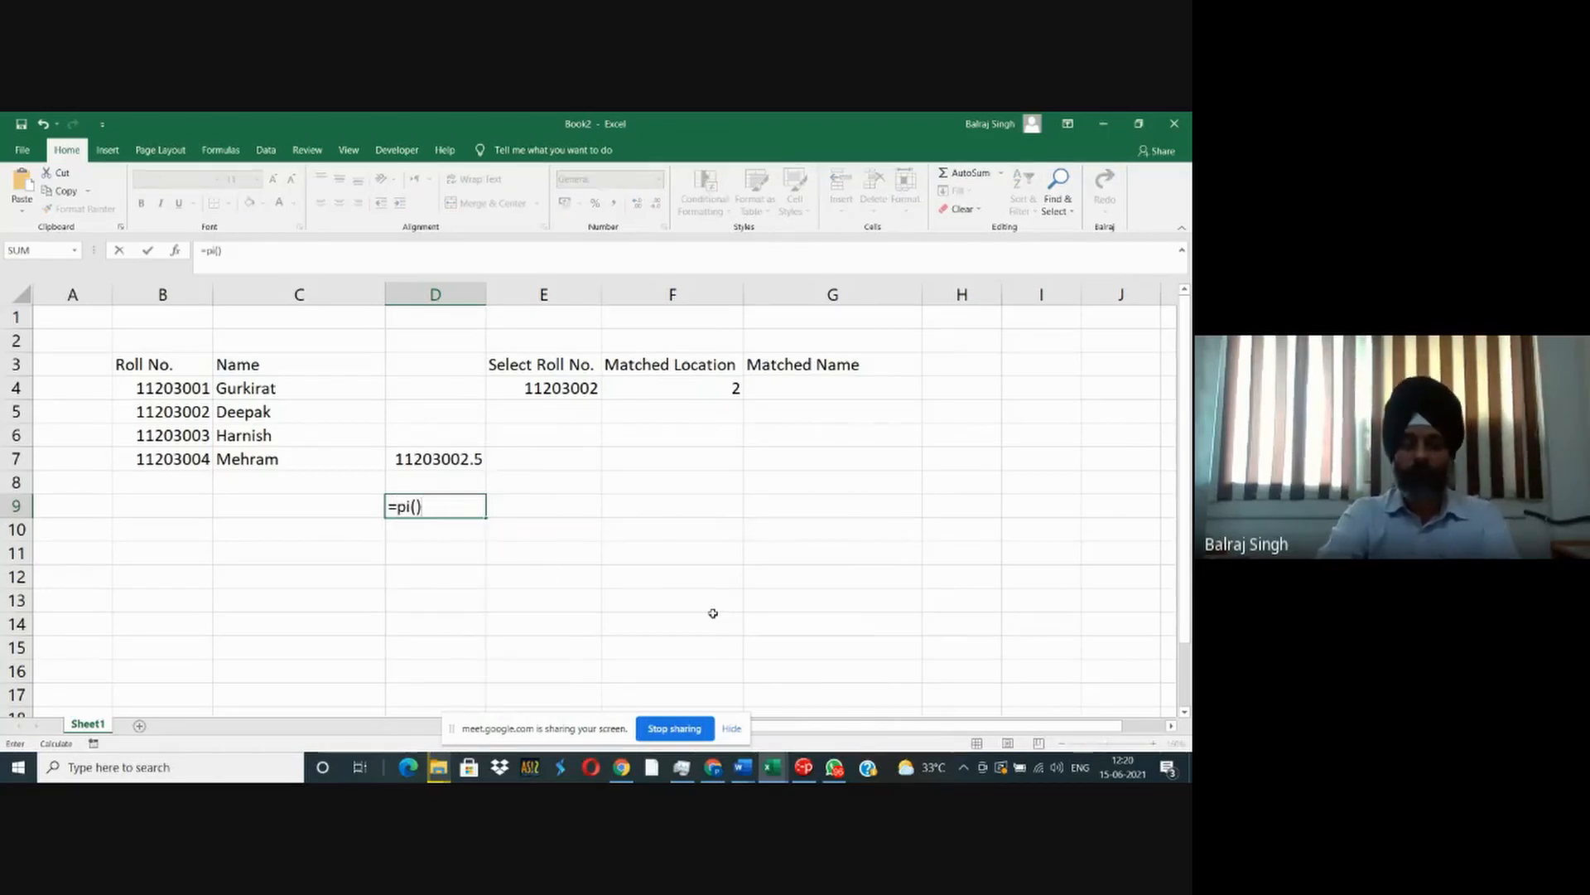
pyautogui.press('Return')
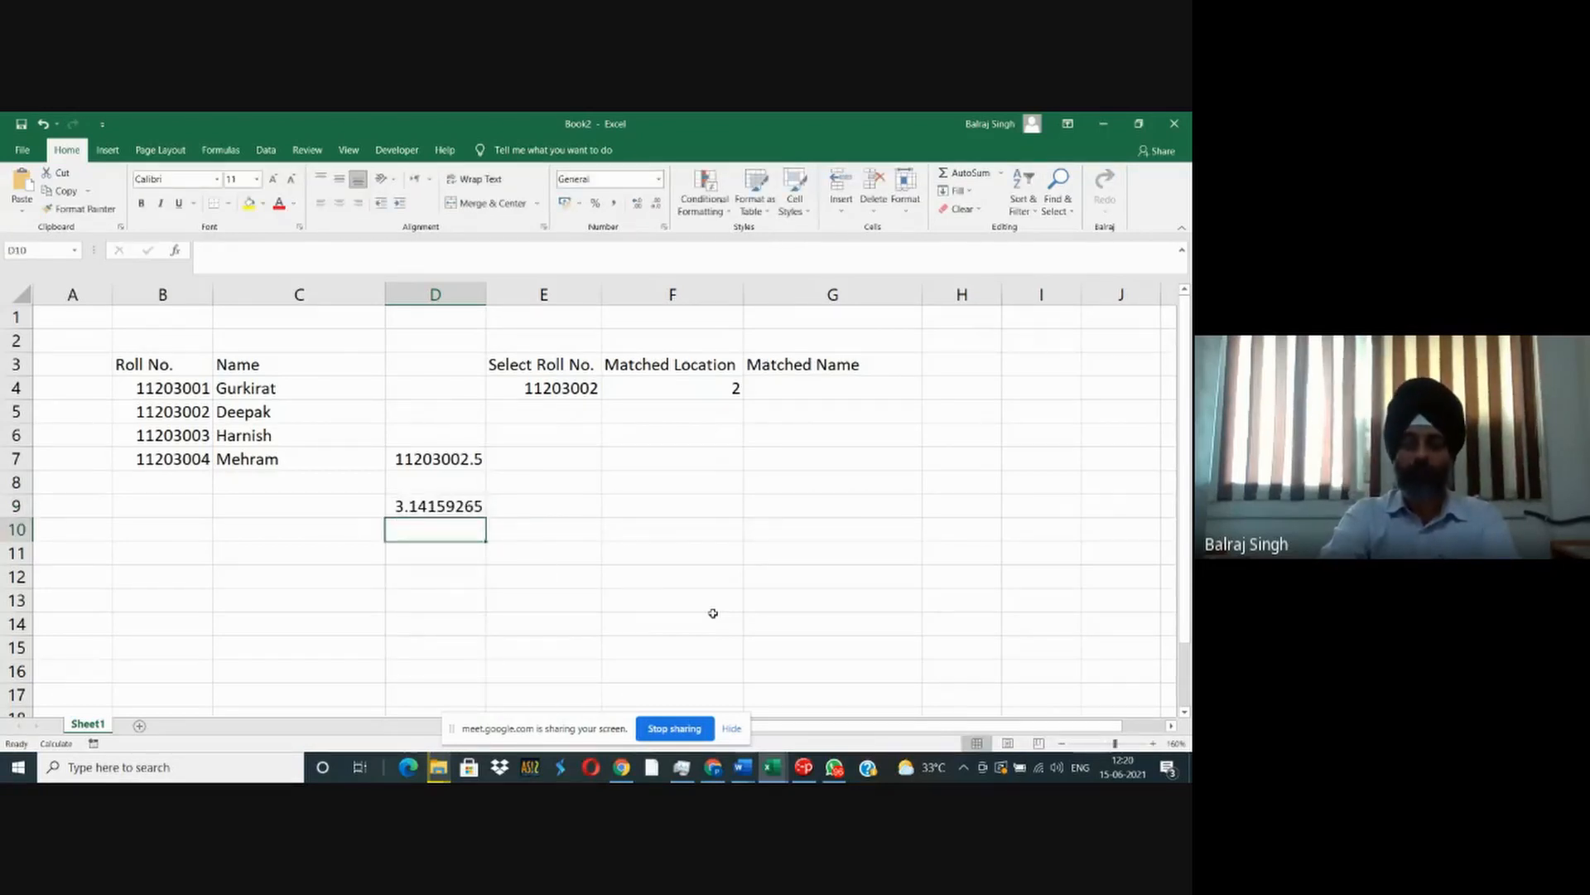
# - Clear the example formulas from D7 through D9
pyautogui.press('Up')
pyautogui.press('Up')
pyautogui.press('Up')
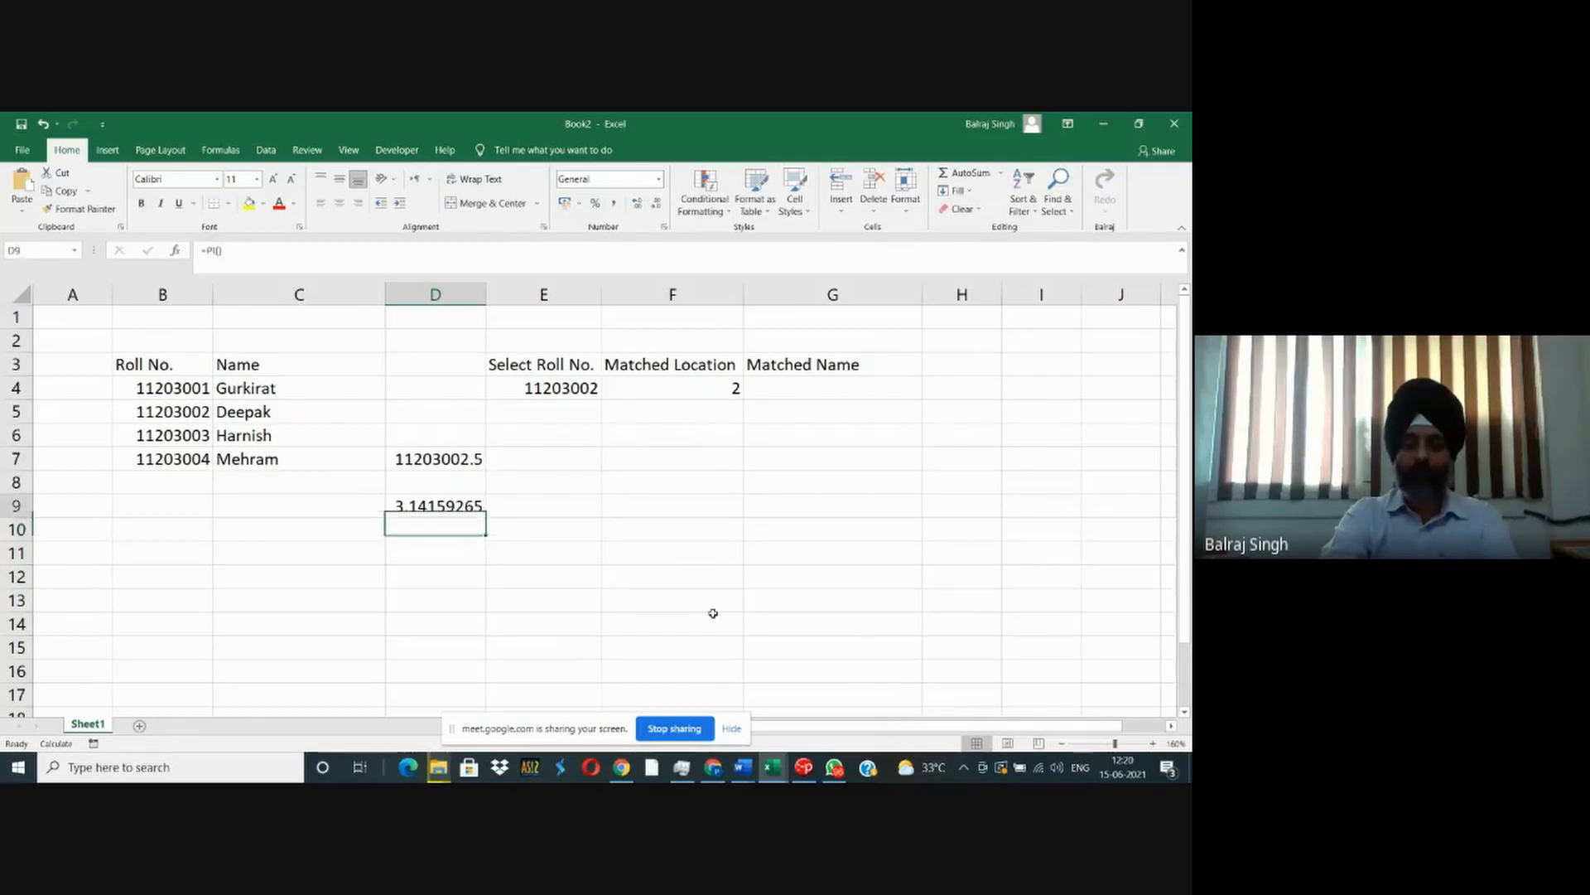
pyautogui.hotkey('shift', 'Down')
pyautogui.hotkey('shift', 'Down')
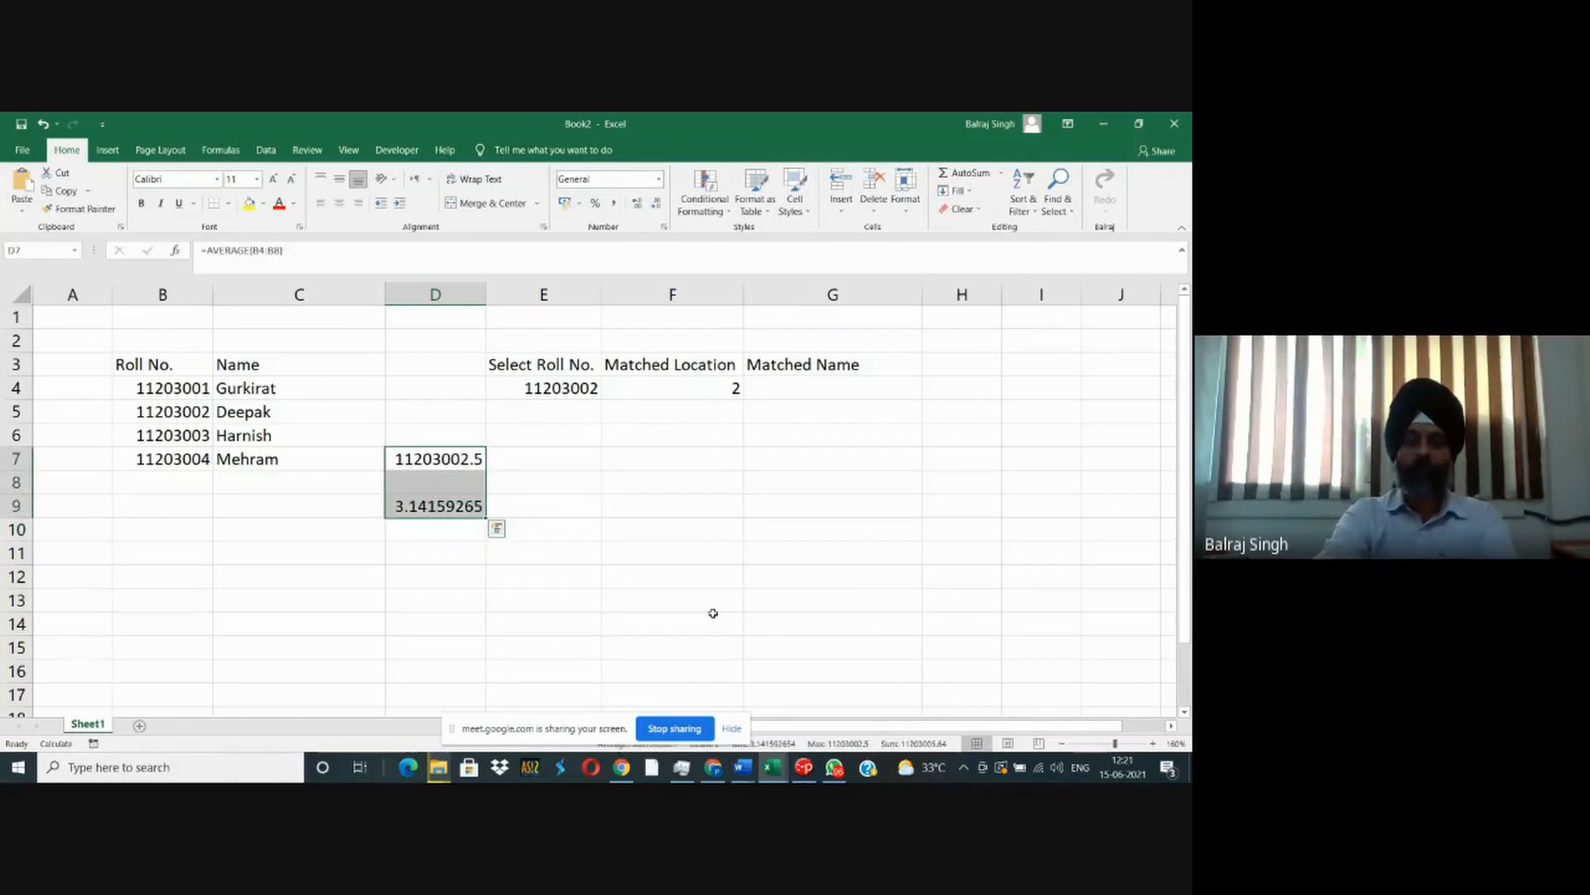
pyautogui.press('Delete')
pyautogui.press('Up')
pyautogui.press('Up')
pyautogui.press('Up')
pyautogui.press('Up')
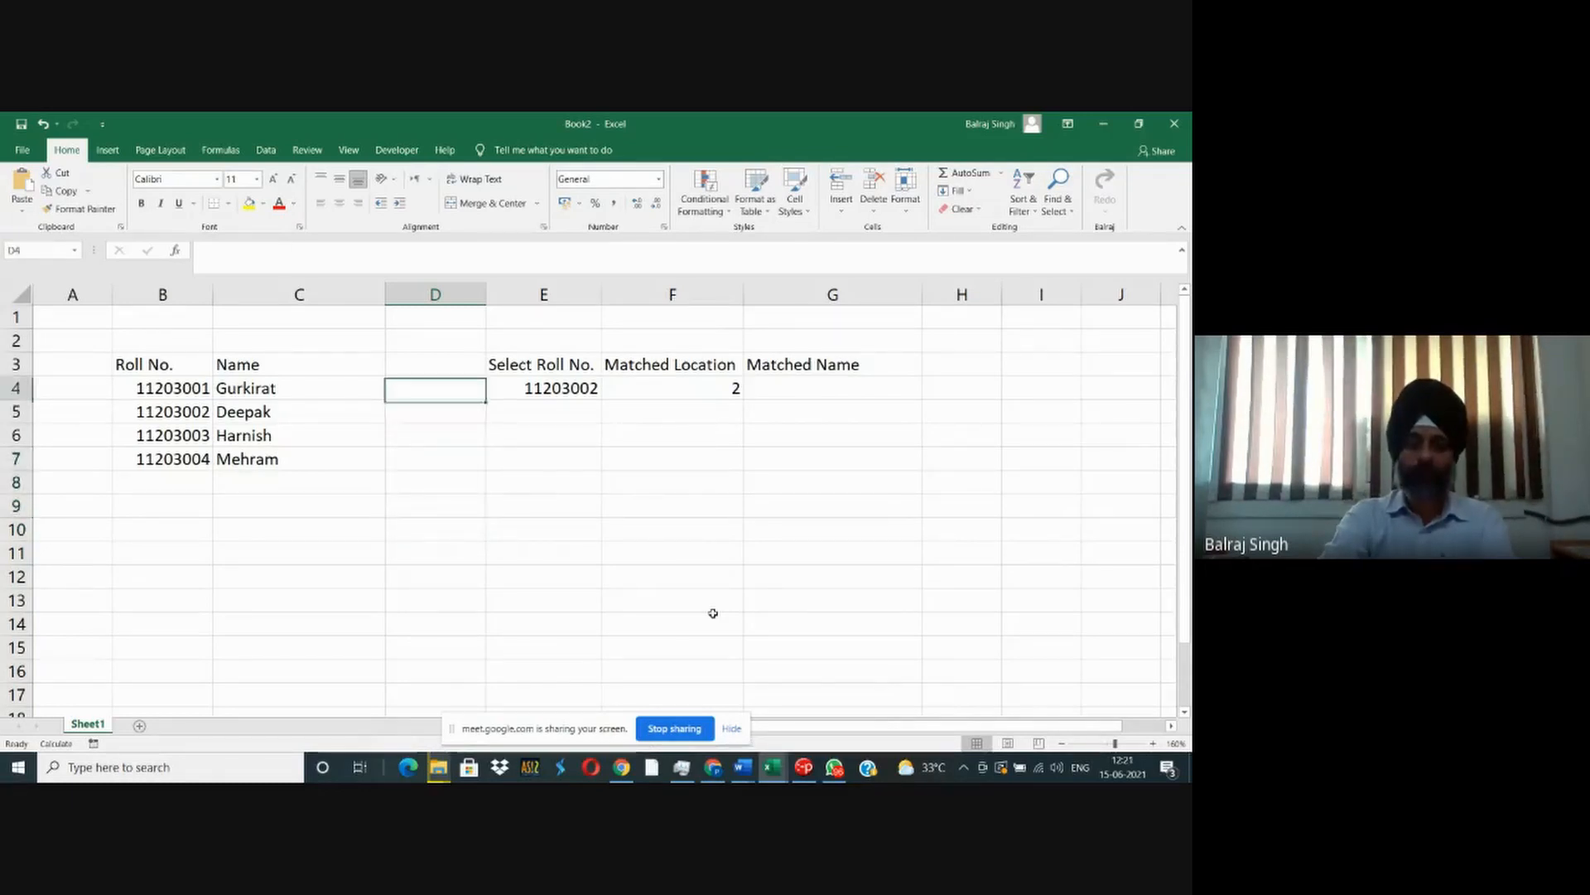
pyautogui.press('Down')
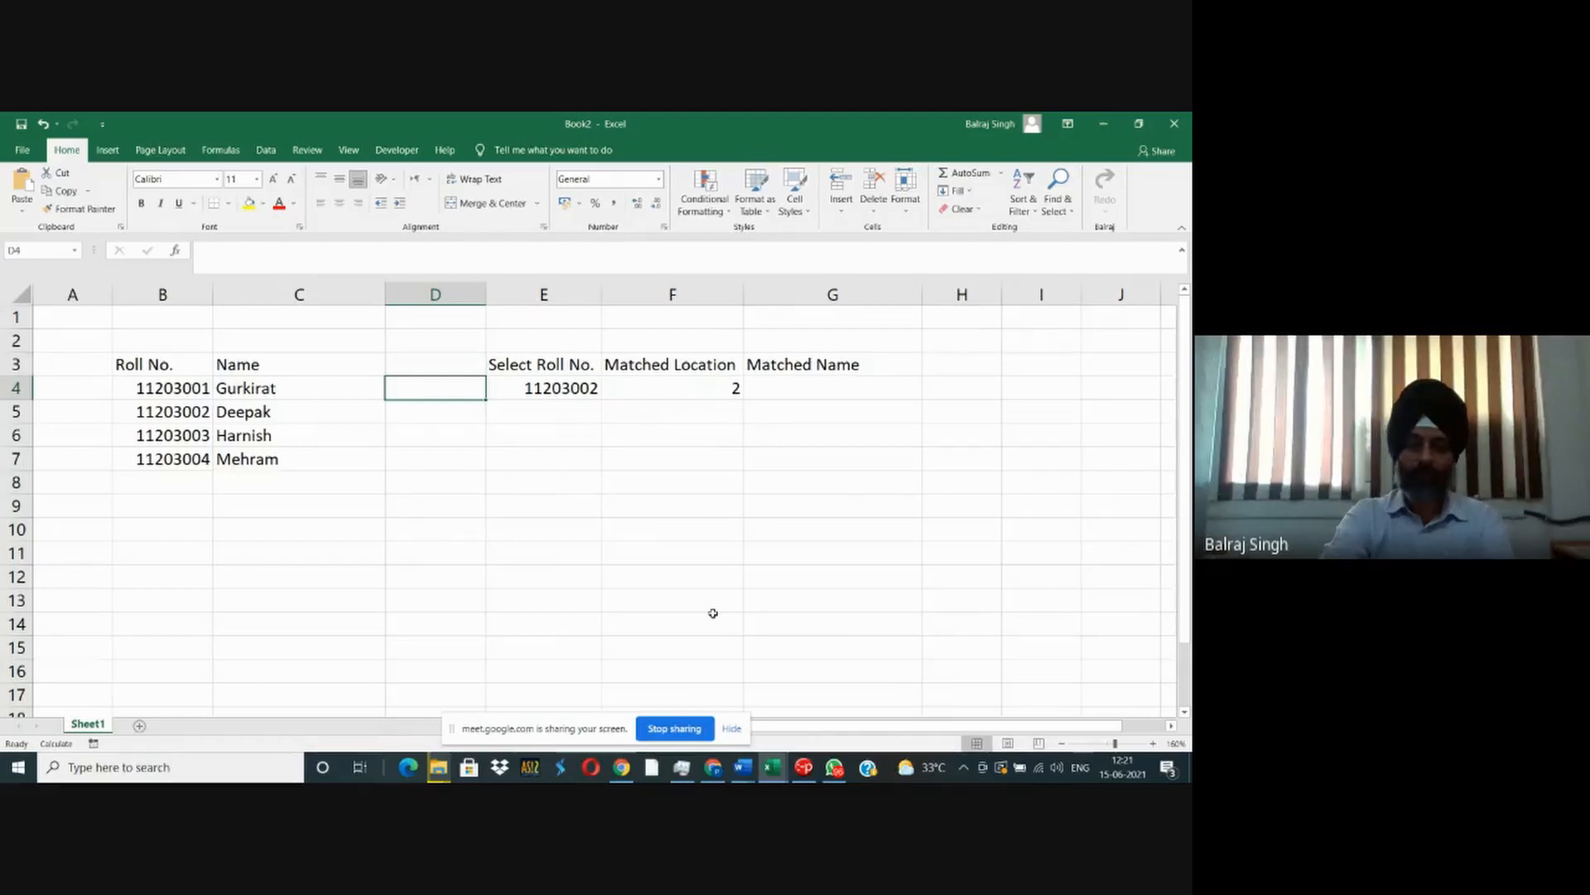
# - Switch to the Book1 workbook and examine the angle, x = a cos(θ+φ) and y = b sin(θ+φ) formulas in columns C to E
pyautogui.hotkey('alt', 'Tab')
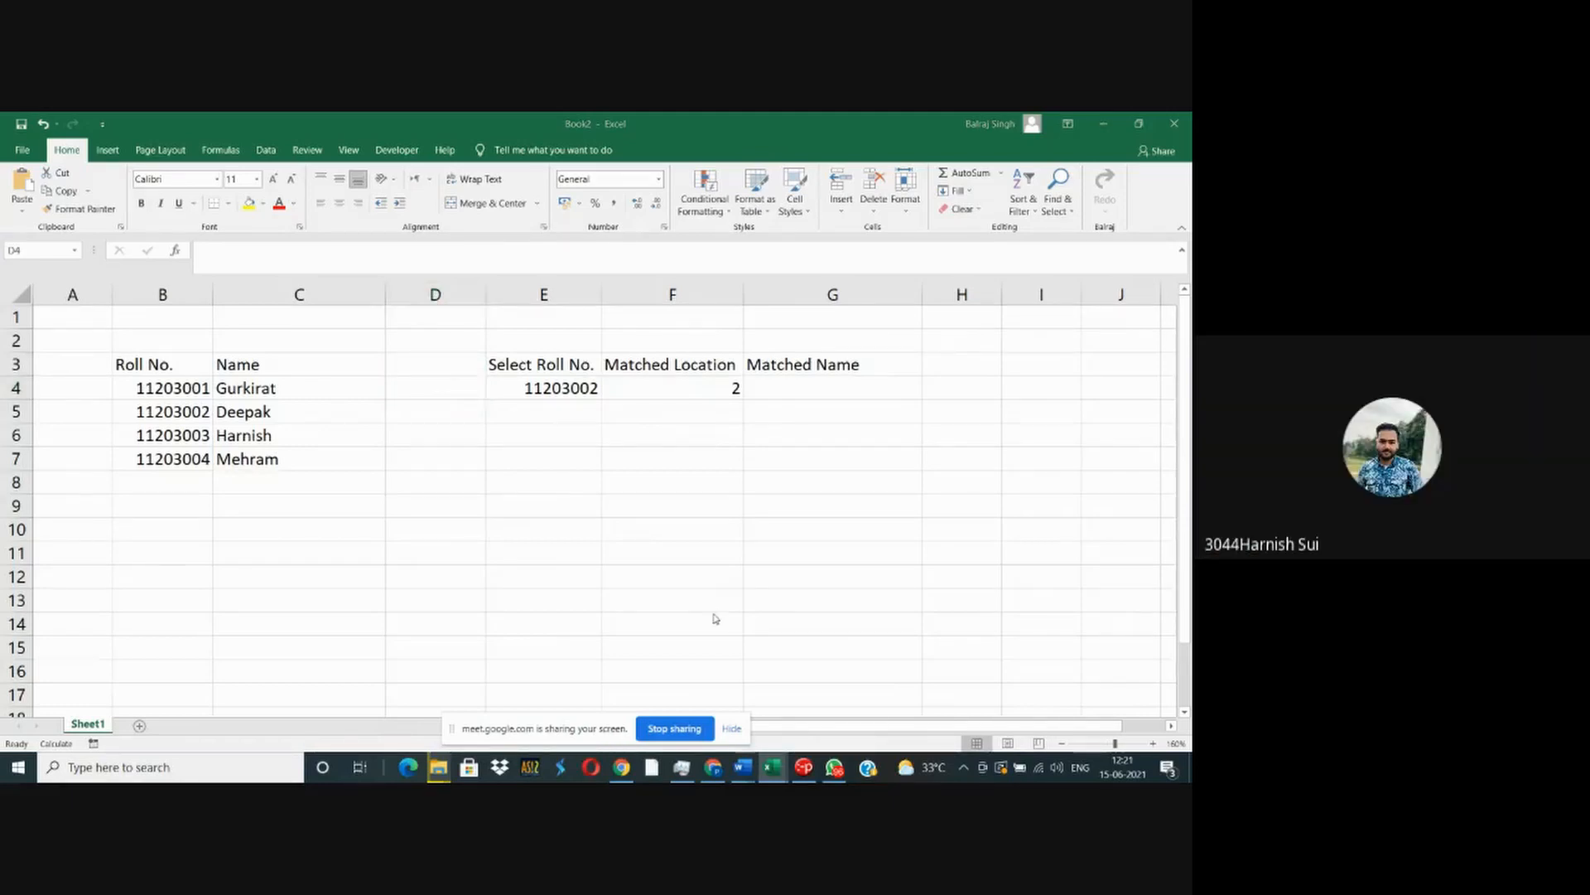
pyautogui.hotkey('alt', 'Tab')
pyautogui.hotkey('alt', 'Tab')
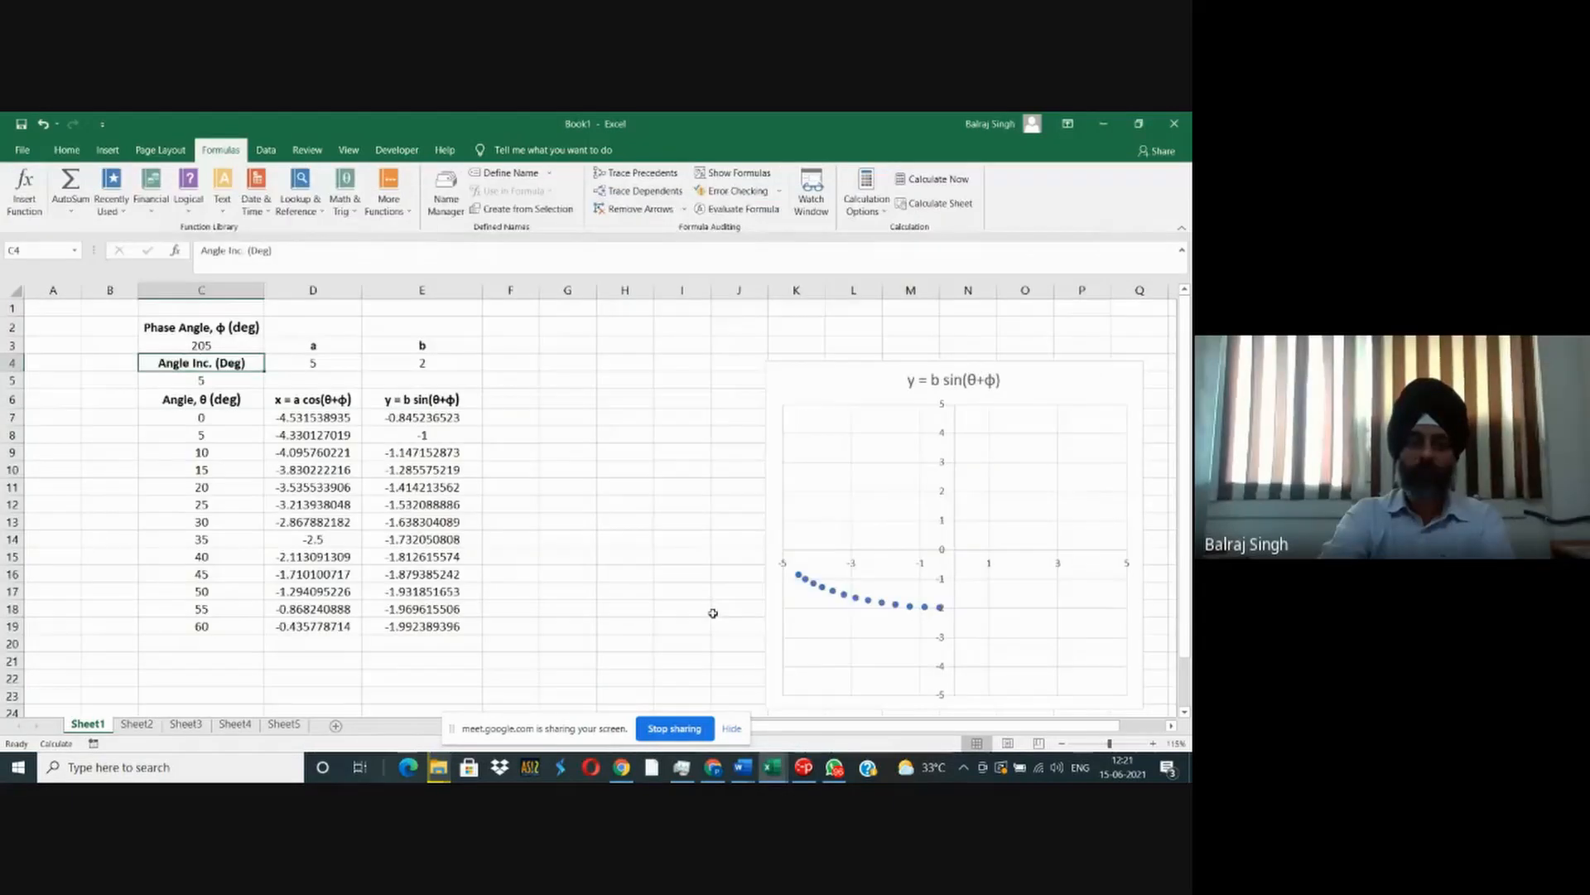
pyautogui.press('Down')
pyautogui.press('Down')
pyautogui.press('Down')
pyautogui.press('Right')
pyautogui.press('Right')
pyautogui.press('Left')
pyautogui.press('Left')
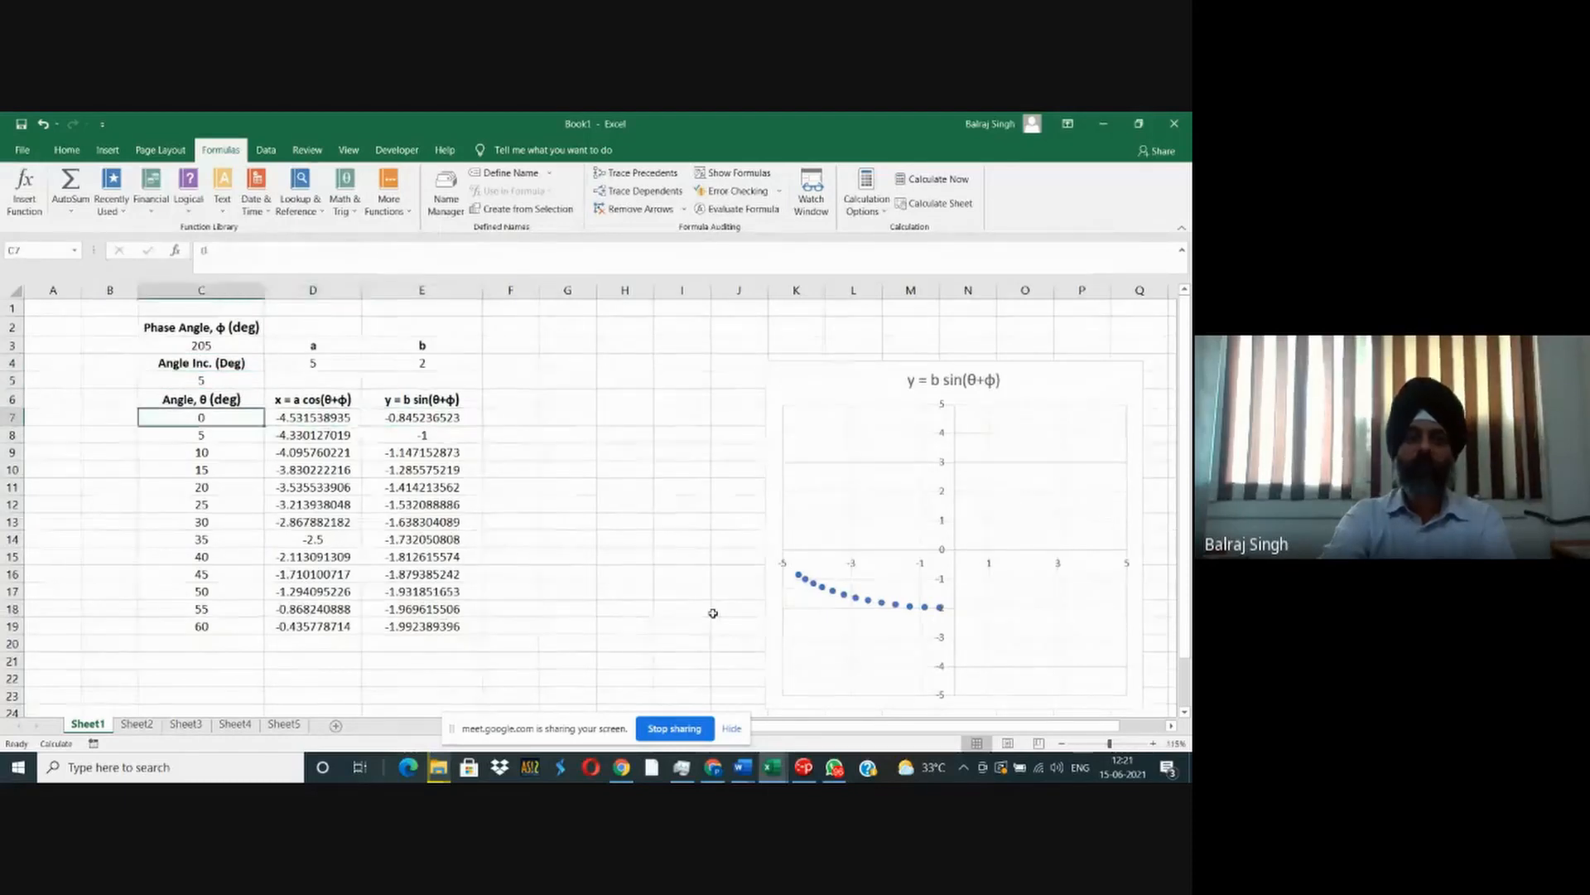
pyautogui.press('Right')
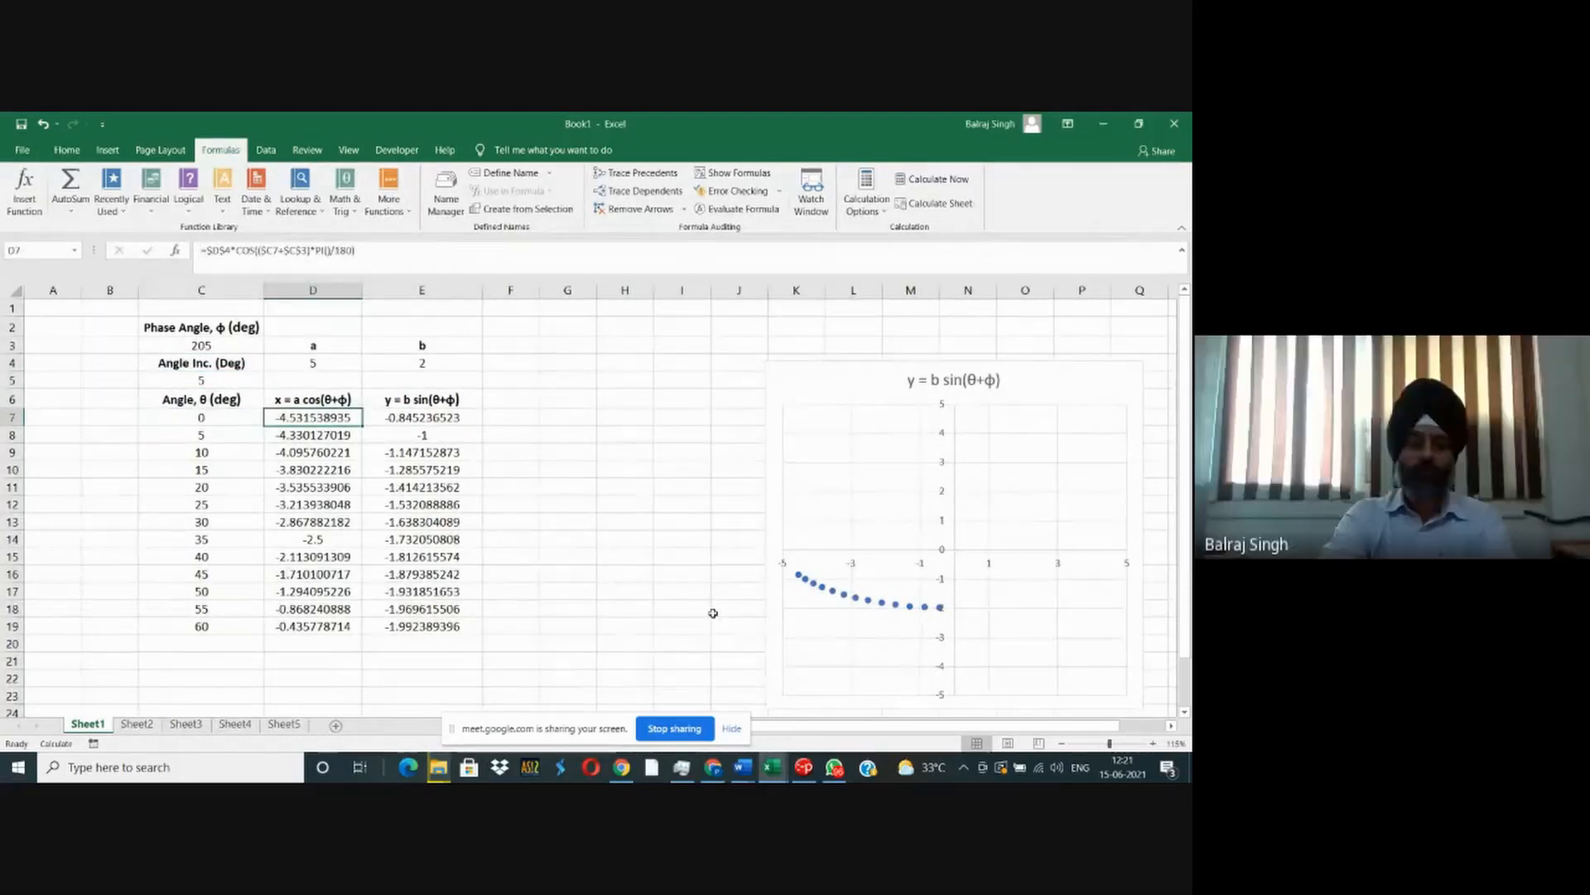
pyautogui.press('Right')
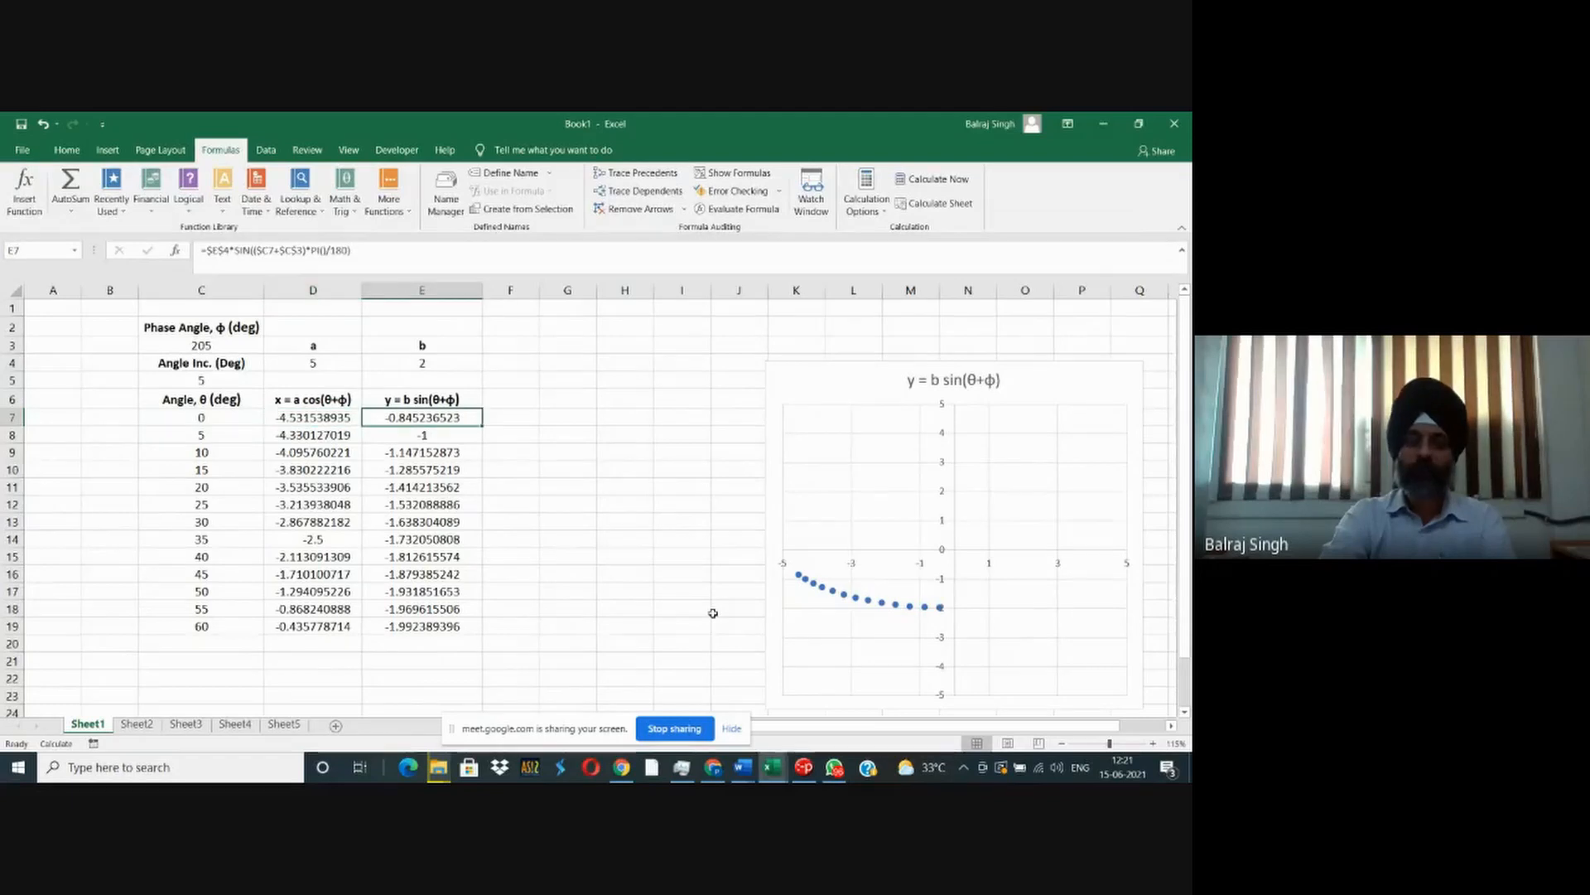
pyautogui.press('Down')
pyautogui.press('Down')
pyautogui.press('Down')
pyautogui.press('Down')
pyautogui.press('Down')
pyautogui.press('Left')
pyautogui.press('Left')
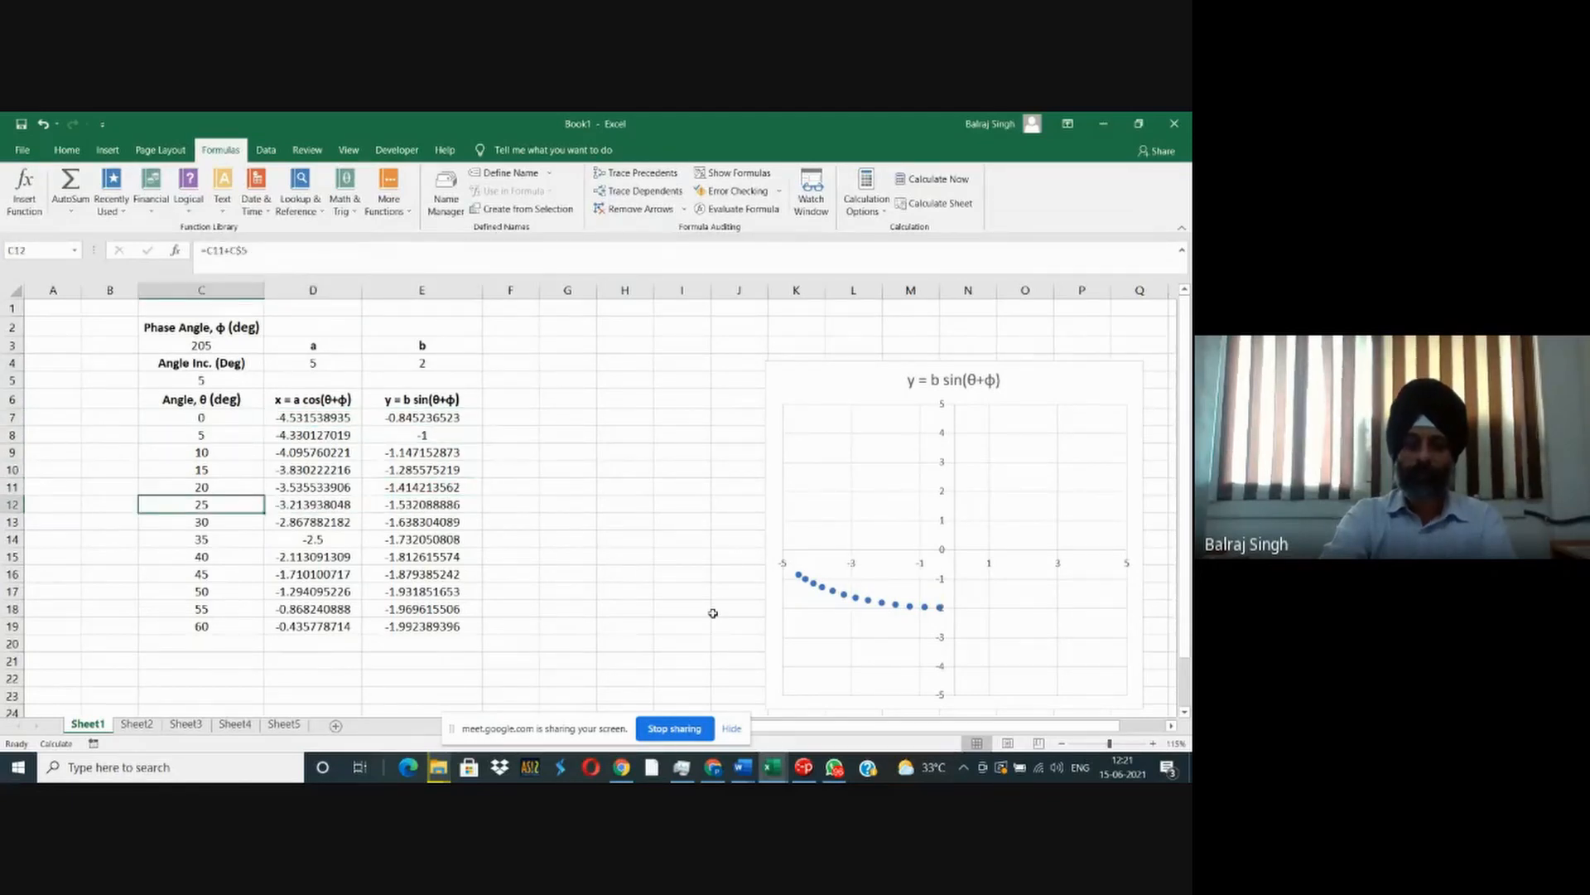
pyautogui.press('Right')
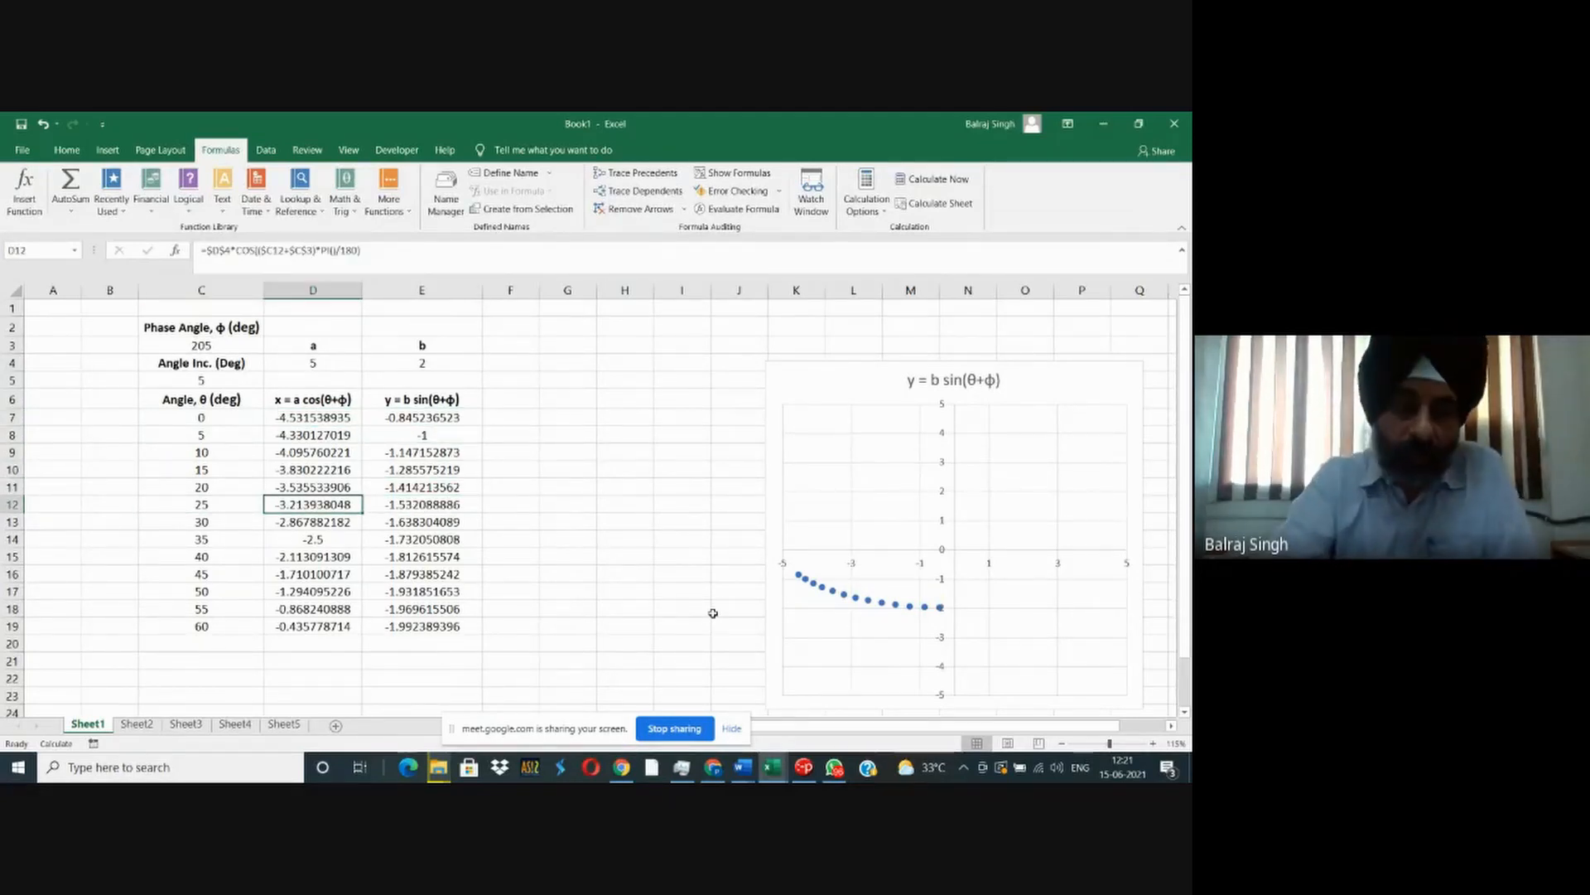
# - Recalculate the workbook repeatedly to advance the phase angle in C3 to 115 degrees and animate the plotted curve
pyautogui.press('F8')
pyautogui.press('F8')
pyautogui.press('F8')
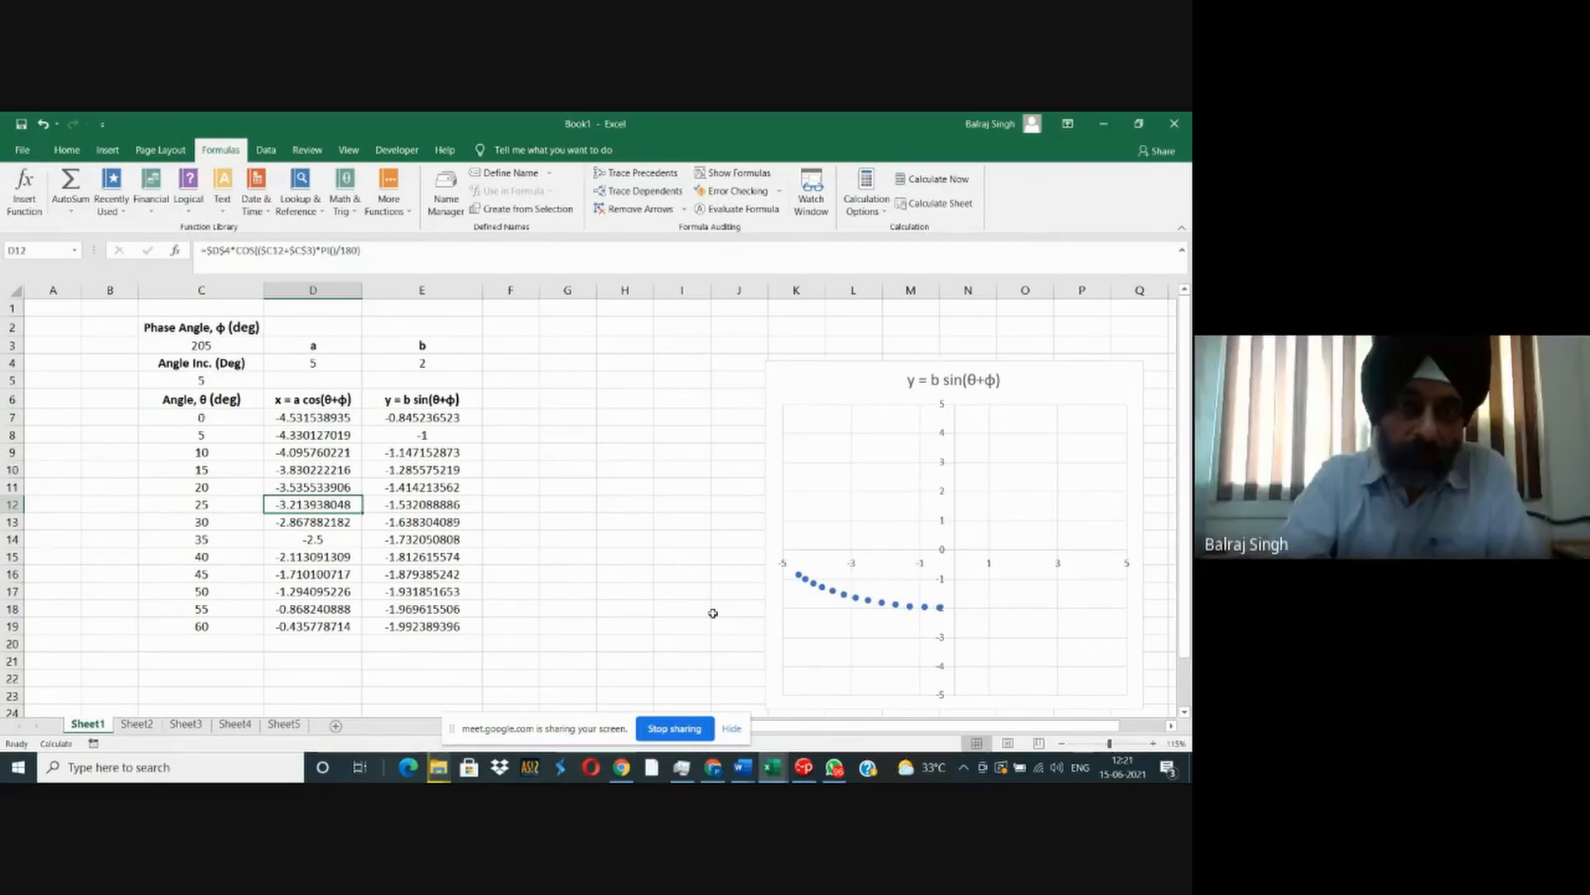
pyautogui.press('F8')
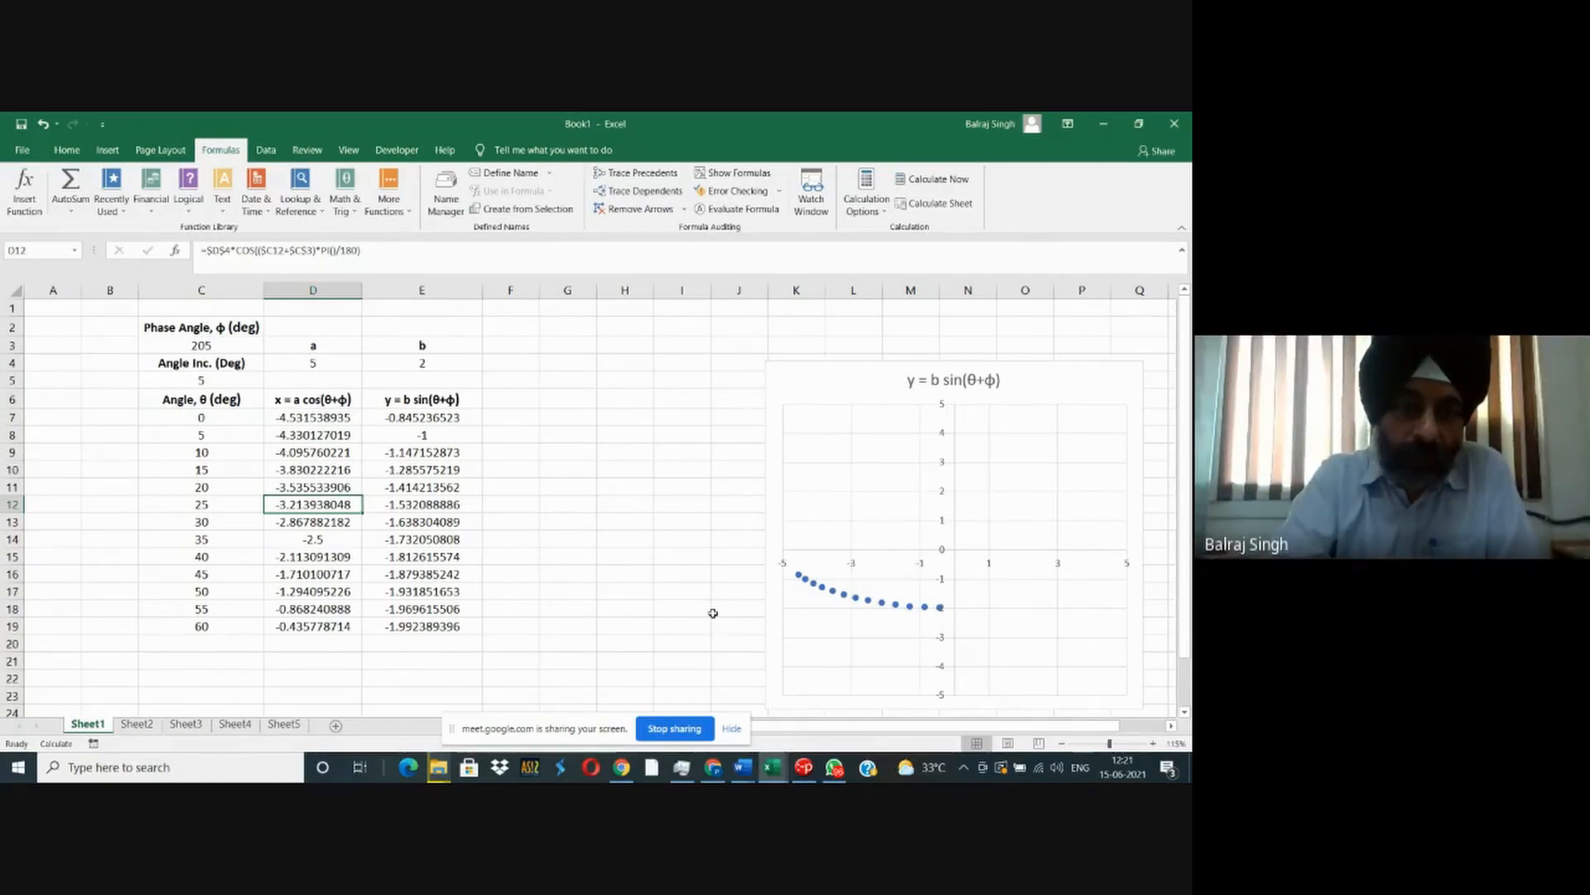
pyautogui.press('F9')
pyautogui.press('F9')
pyautogui.press('F9')
pyautogui.press('F9')
pyautogui.press('F9')
pyautogui.press('F9')
pyautogui.press('F9')
pyautogui.press('F9')
pyautogui.press('F9')
pyautogui.press('F9')
pyautogui.press('F9')
pyautogui.press('F9')
pyautogui.press('F9')
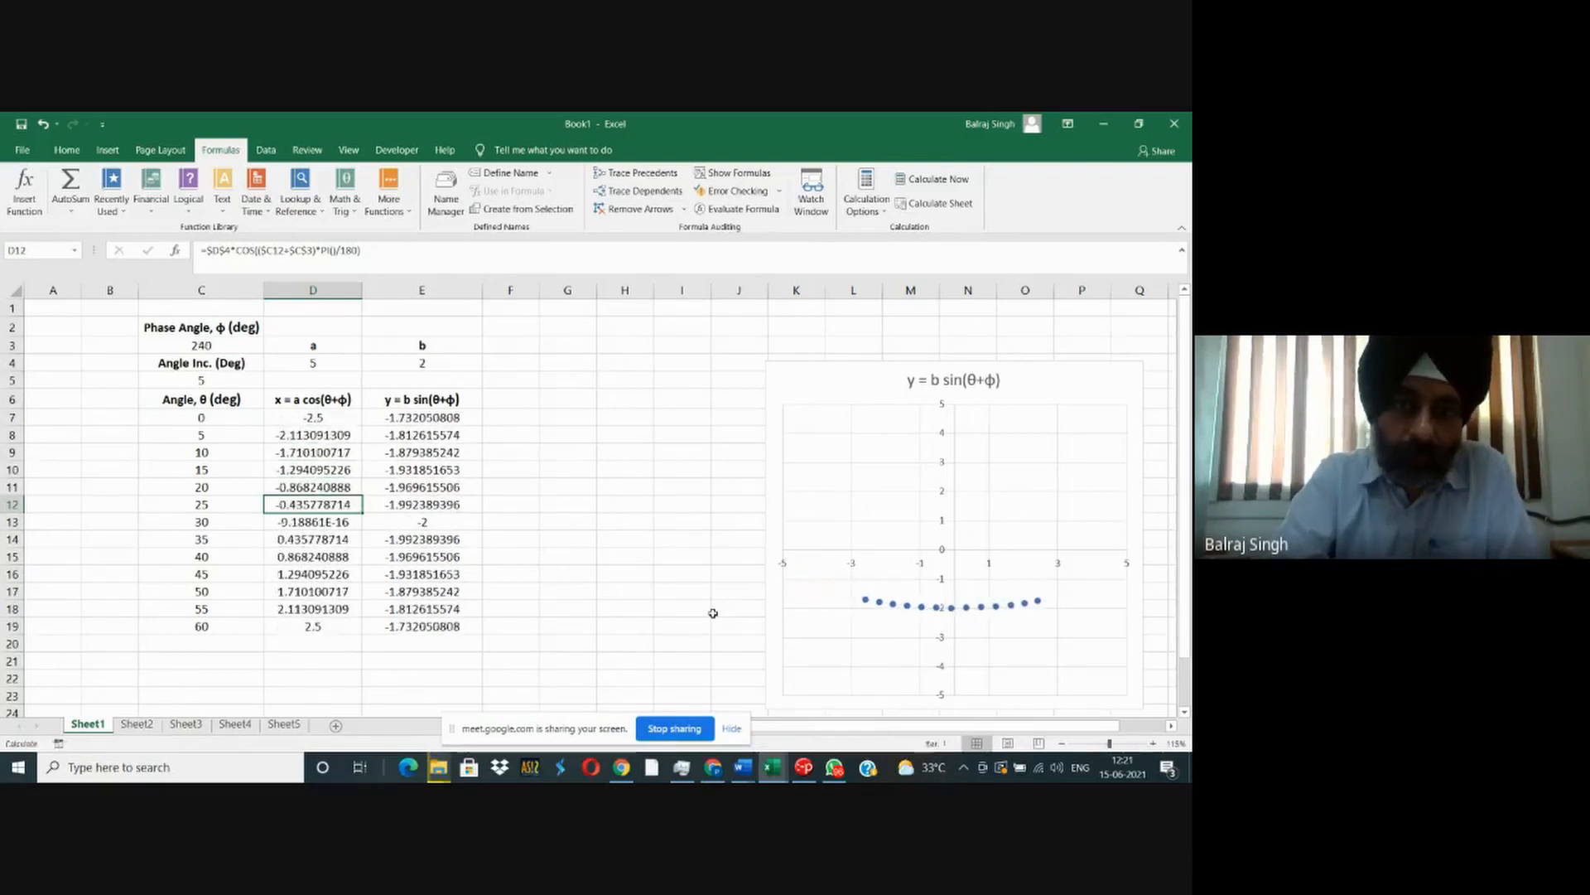
pyautogui.press('F9')
pyautogui.press('F9')
pyautogui.press('F9')
pyautogui.press('F9')
pyautogui.press('F9')
pyautogui.press('F9')
pyautogui.press('F9')
pyautogui.press('F9')
pyautogui.press('F9')
pyautogui.press('F9')
pyautogui.press('F9')
pyautogui.press('F9')
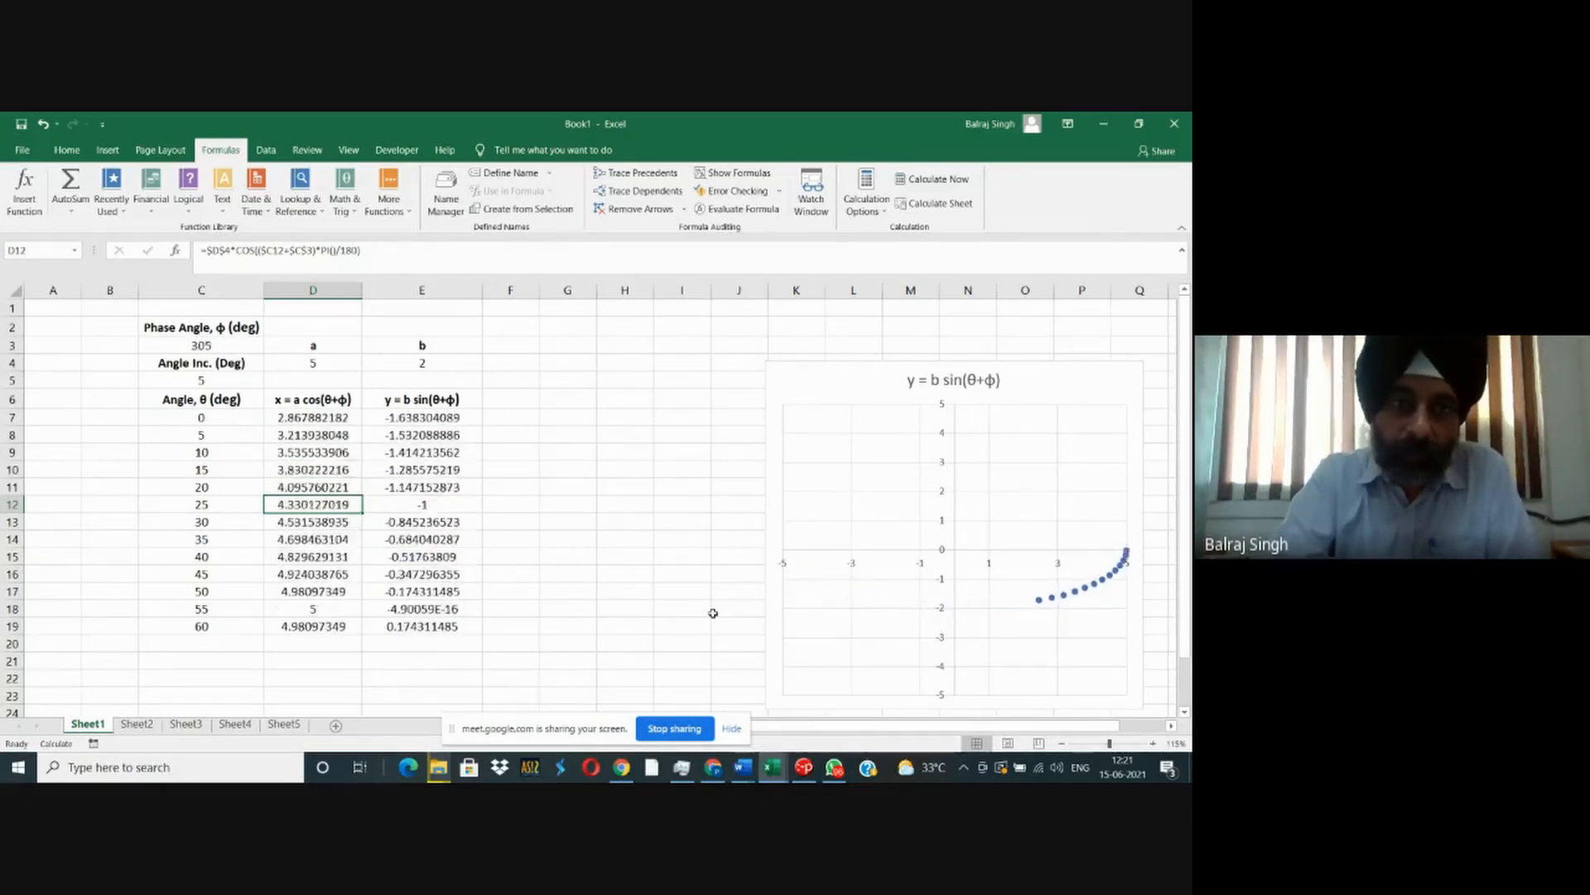
pyautogui.press('F9')
pyautogui.press('F9')
pyautogui.press('F9')
pyautogui.press('F9')
pyautogui.press('F9')
pyautogui.press('F9')
pyautogui.press('F9')
pyautogui.press('F9')
pyautogui.press('F9')
pyautogui.press('F9')
pyautogui.press('F9')
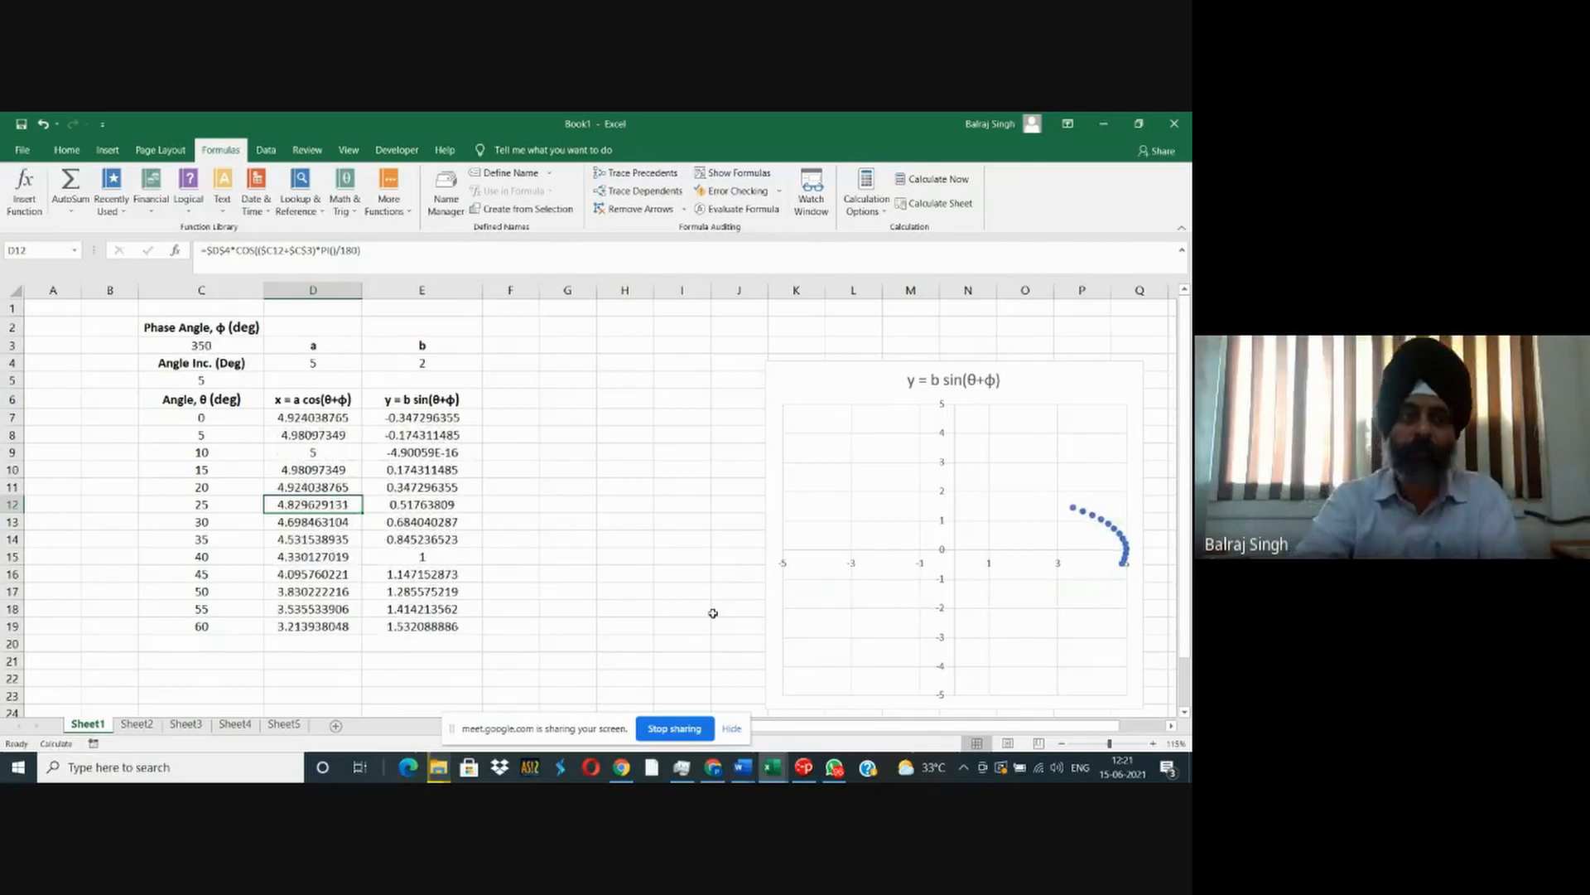
pyautogui.press('F9')
pyautogui.press('F9')
pyautogui.press('F9')
pyautogui.press('F9')
pyautogui.press('F9')
pyautogui.press('F9')
pyautogui.press('F9')
pyautogui.press('F9')
pyautogui.press('F9')
pyautogui.press('F9')
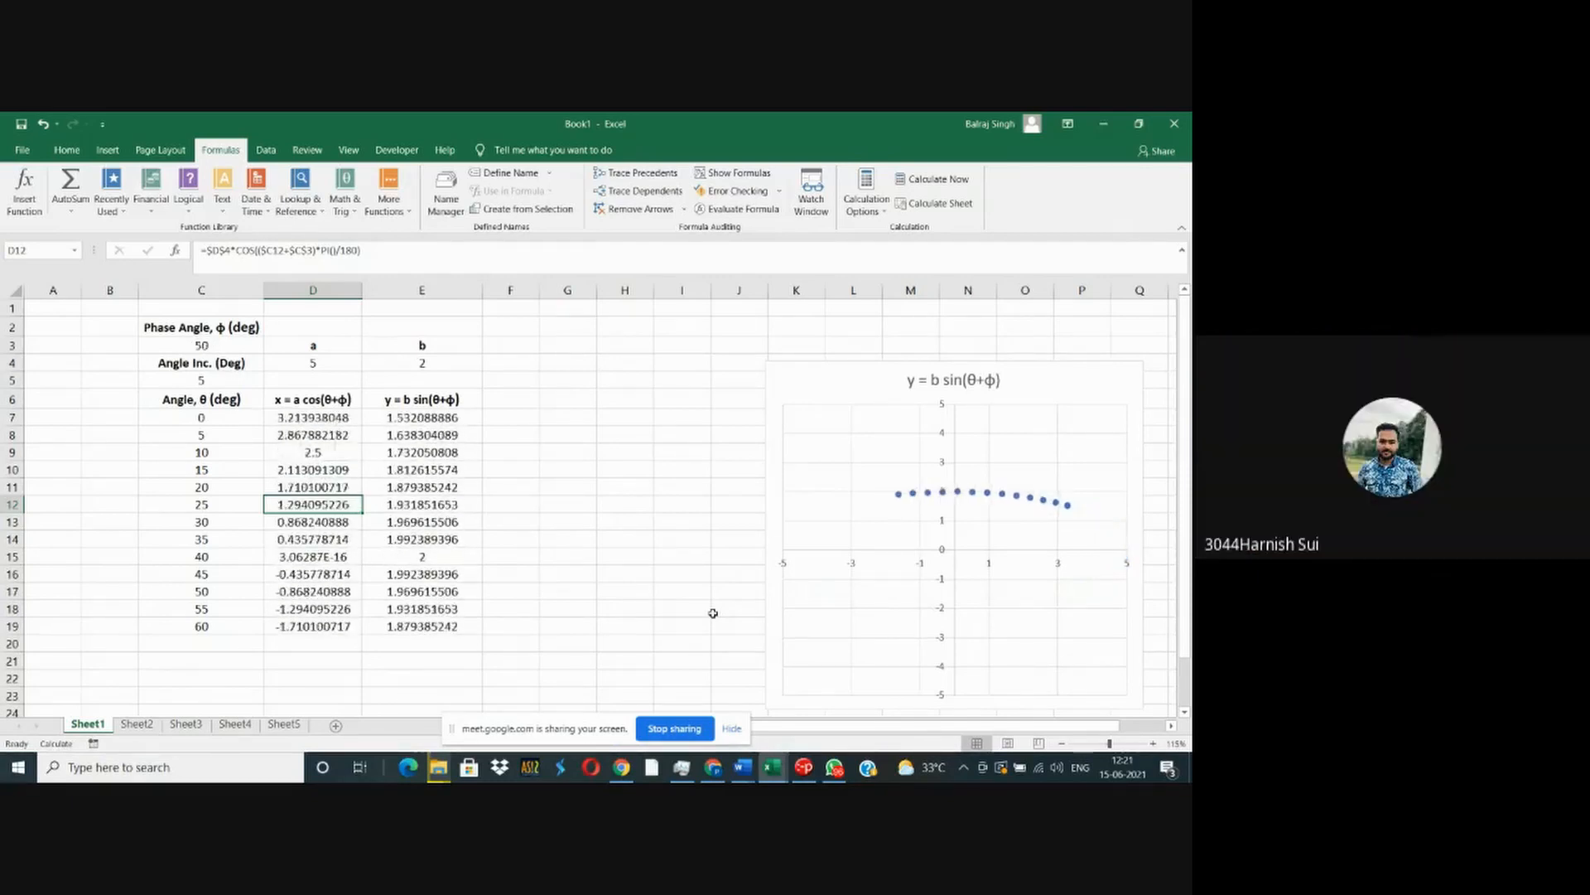
pyautogui.press('F9')
pyautogui.press('F9')
pyautogui.press('F9')
pyautogui.press('F9')
pyautogui.press('F9')
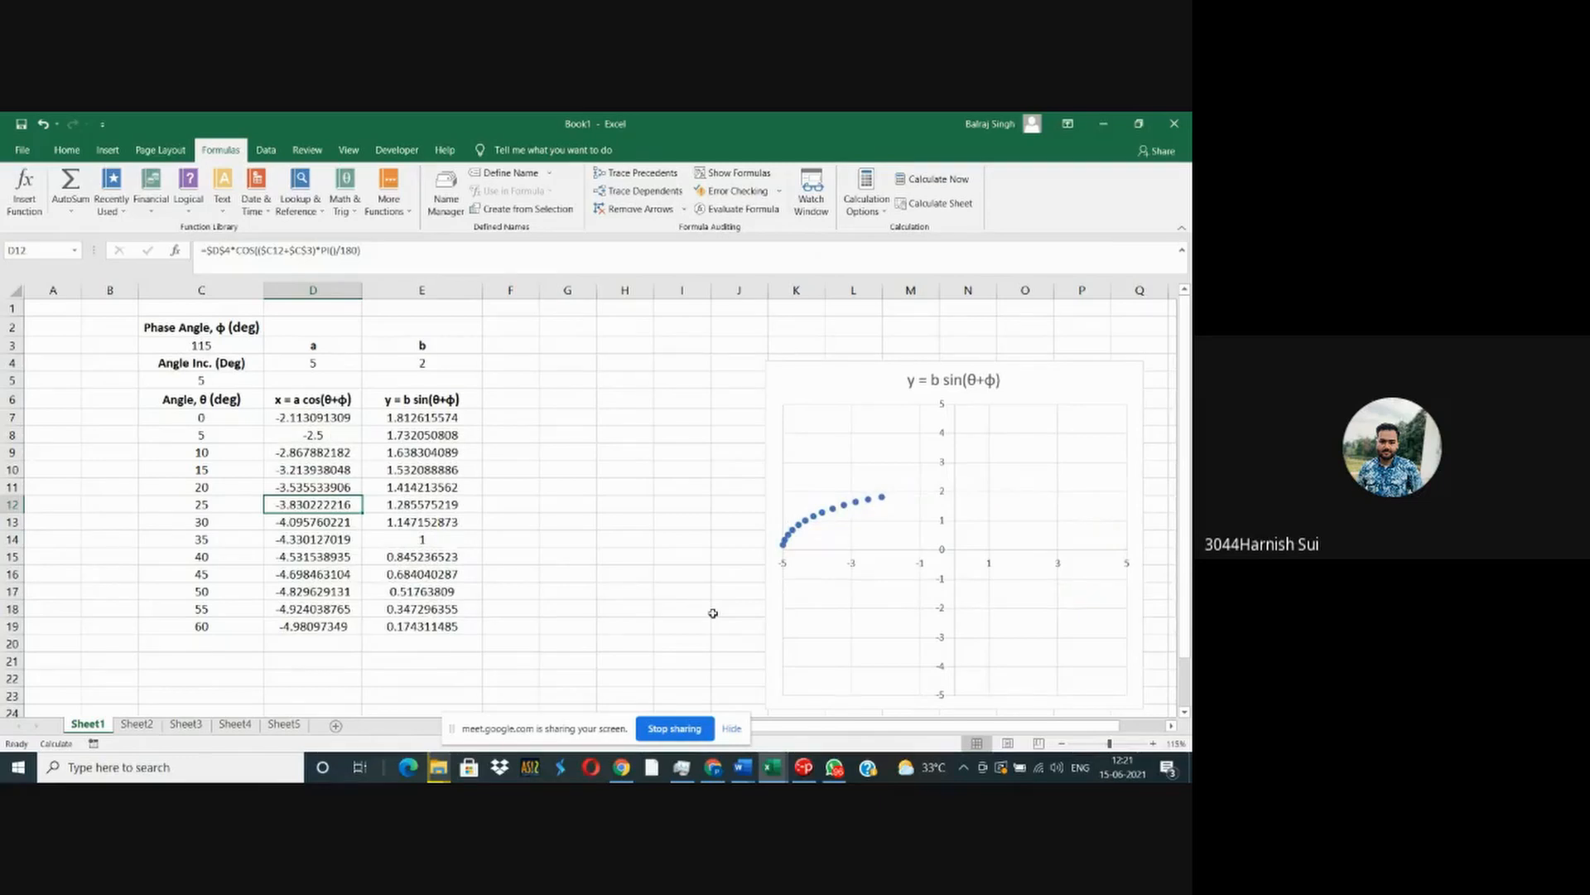
# - Examine the single COS argument and the empty PI() parentheses in the formula in D12
pyautogui.press('F2')
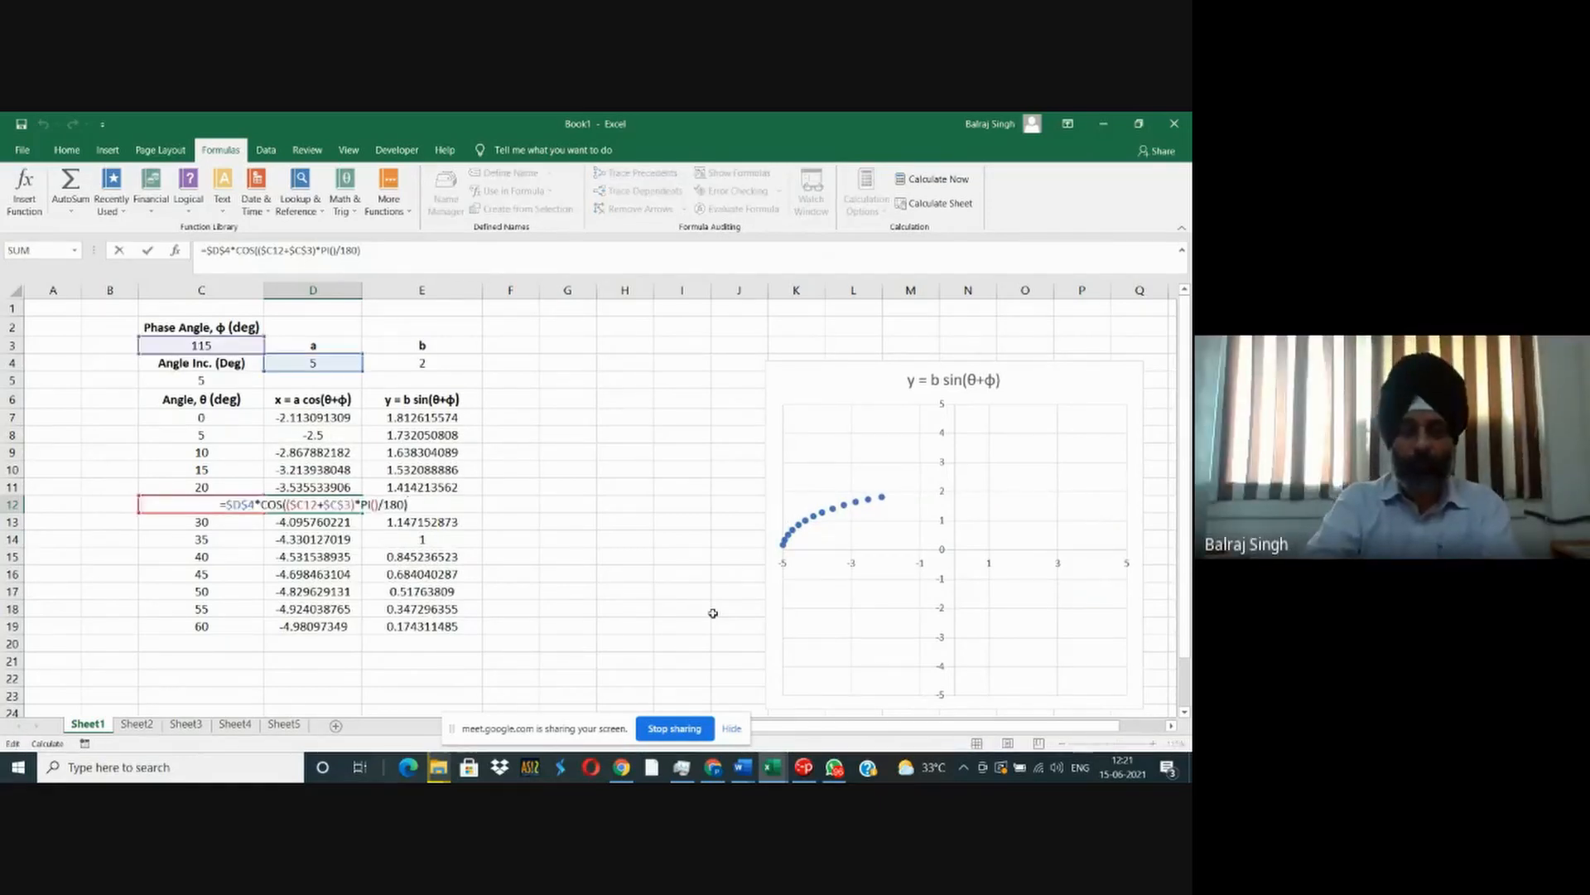
pyautogui.press('Left')
pyautogui.press('Left')
pyautogui.press('Left')
pyautogui.press('Left')
pyautogui.press('Left')
pyautogui.press('Left')
pyautogui.press('Left')
pyautogui.press('Left')
pyautogui.press('Left')
pyautogui.press('Left')
pyautogui.press('Left')
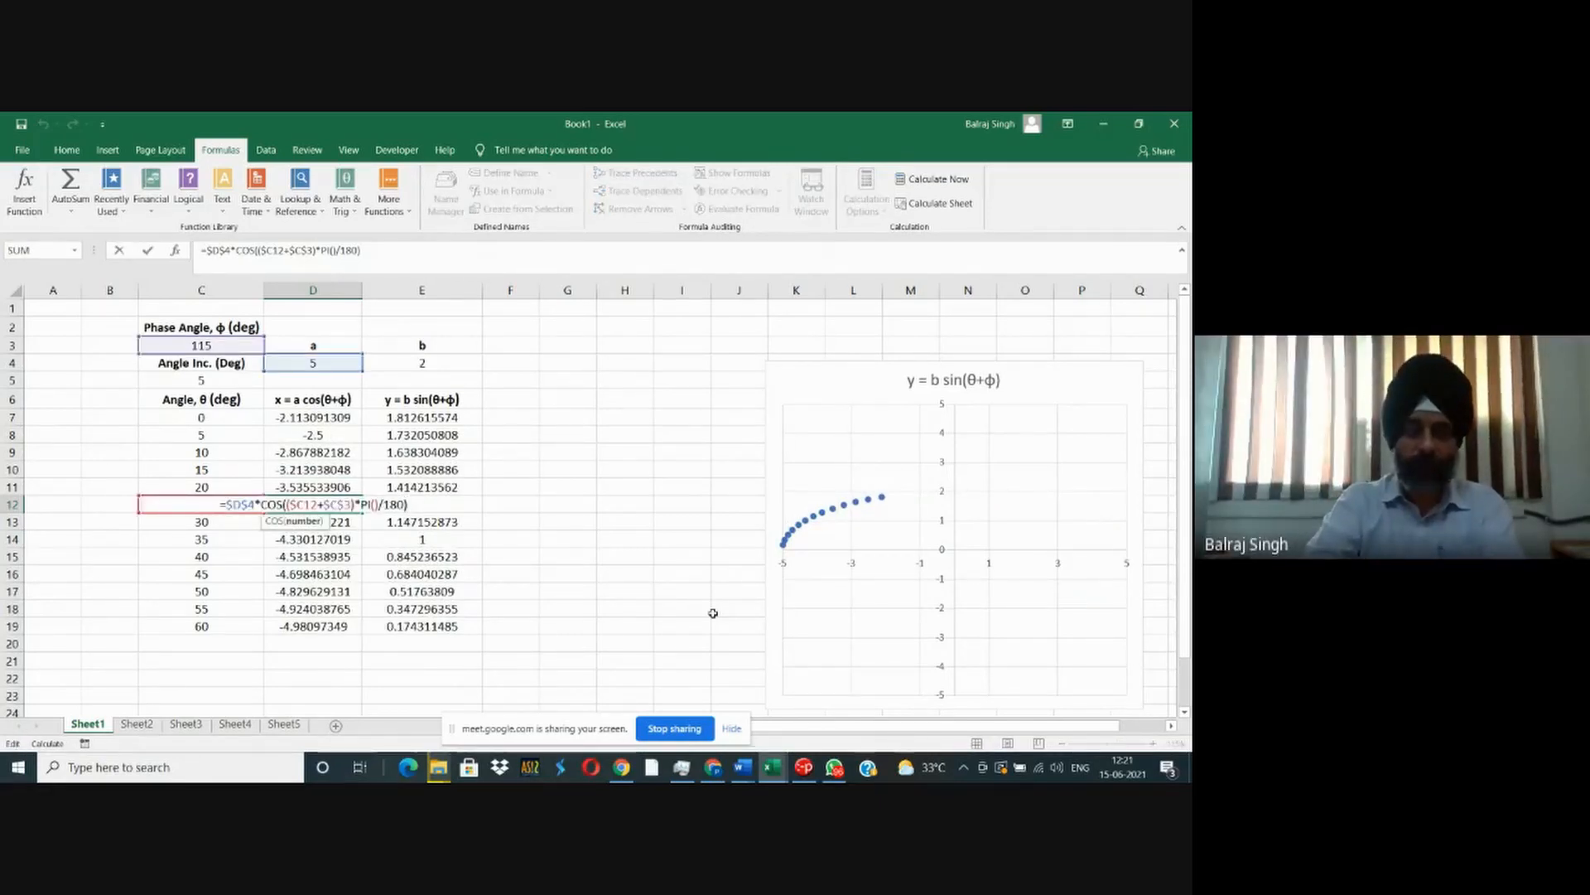
pyautogui.press('Right')
pyautogui.press('Right')
pyautogui.press('Right')
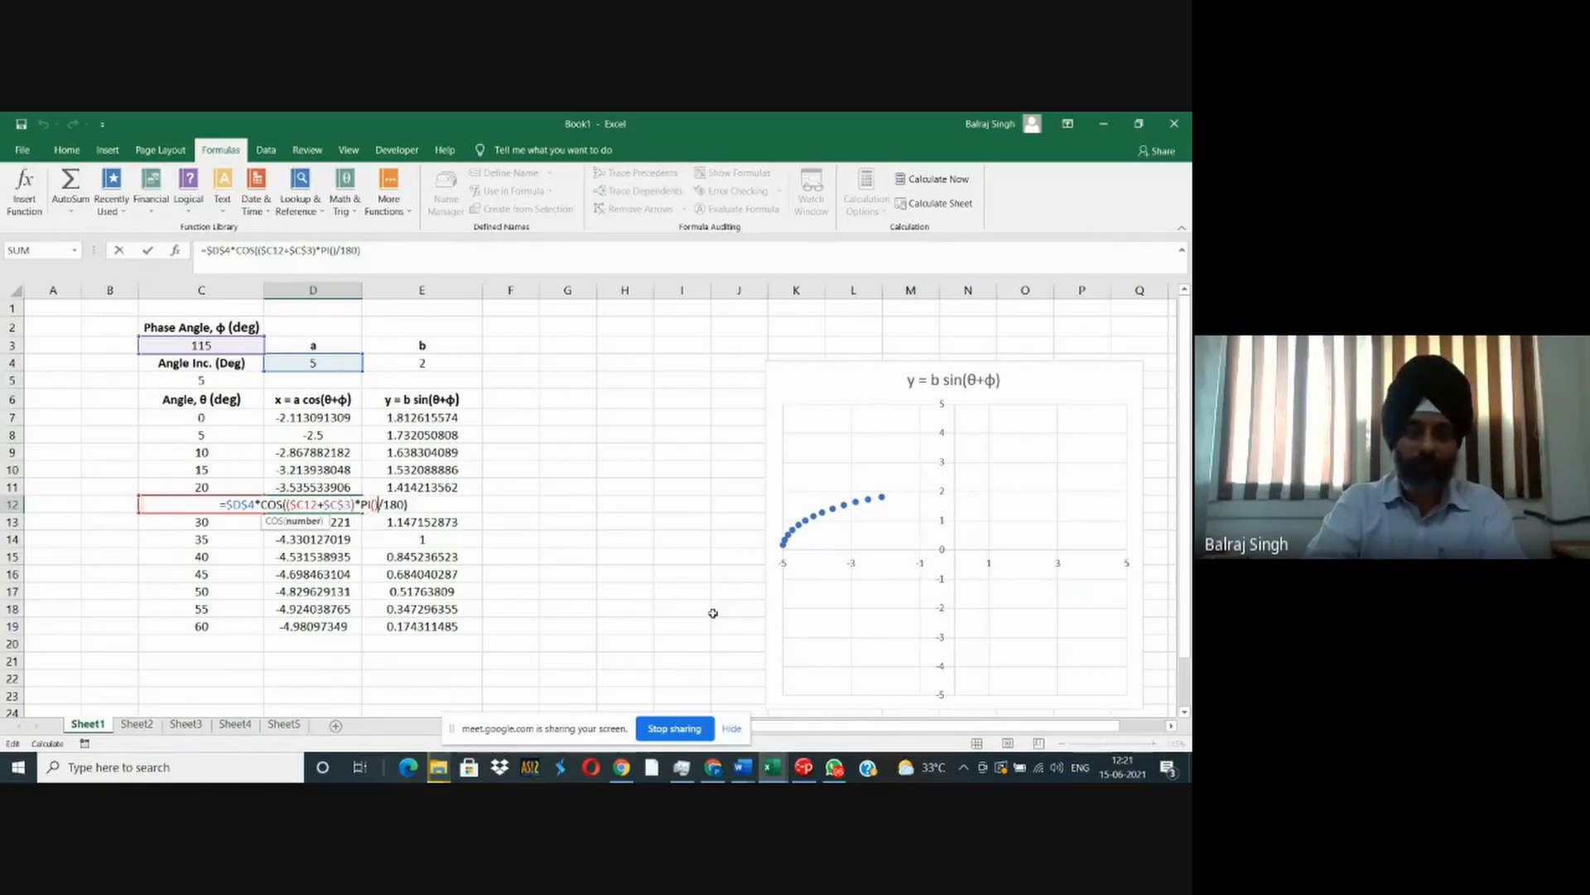
pyautogui.hotkey('ctrl', 'Return')
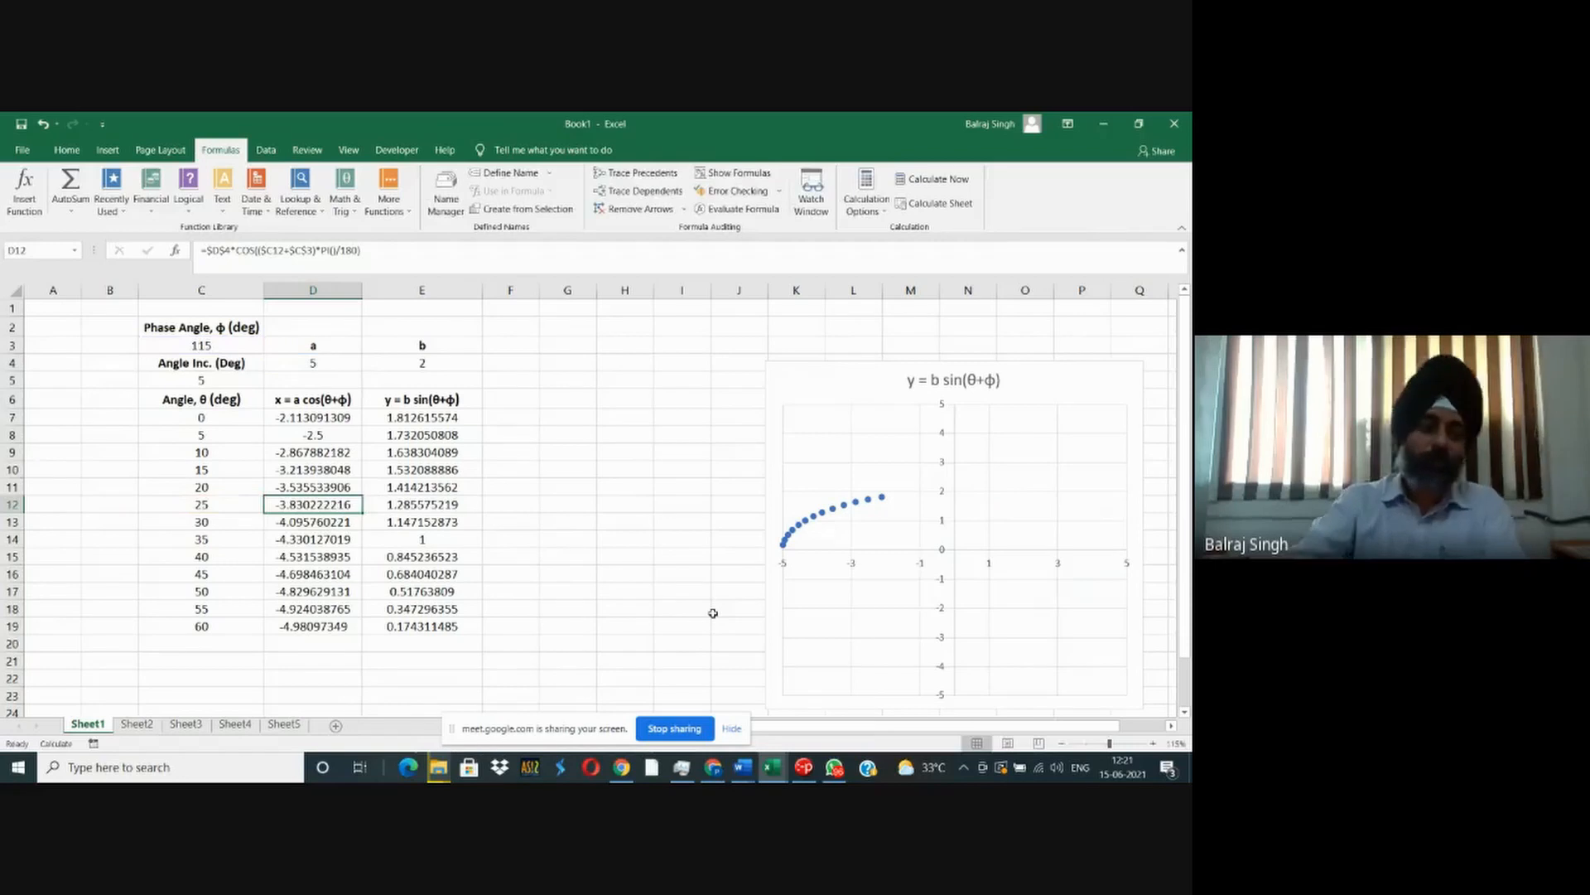
# - Return to the Book2 workbook and examine the lookup value argument of the MATCH formula in F4
pyautogui.hotkey('alt', 'Tab')
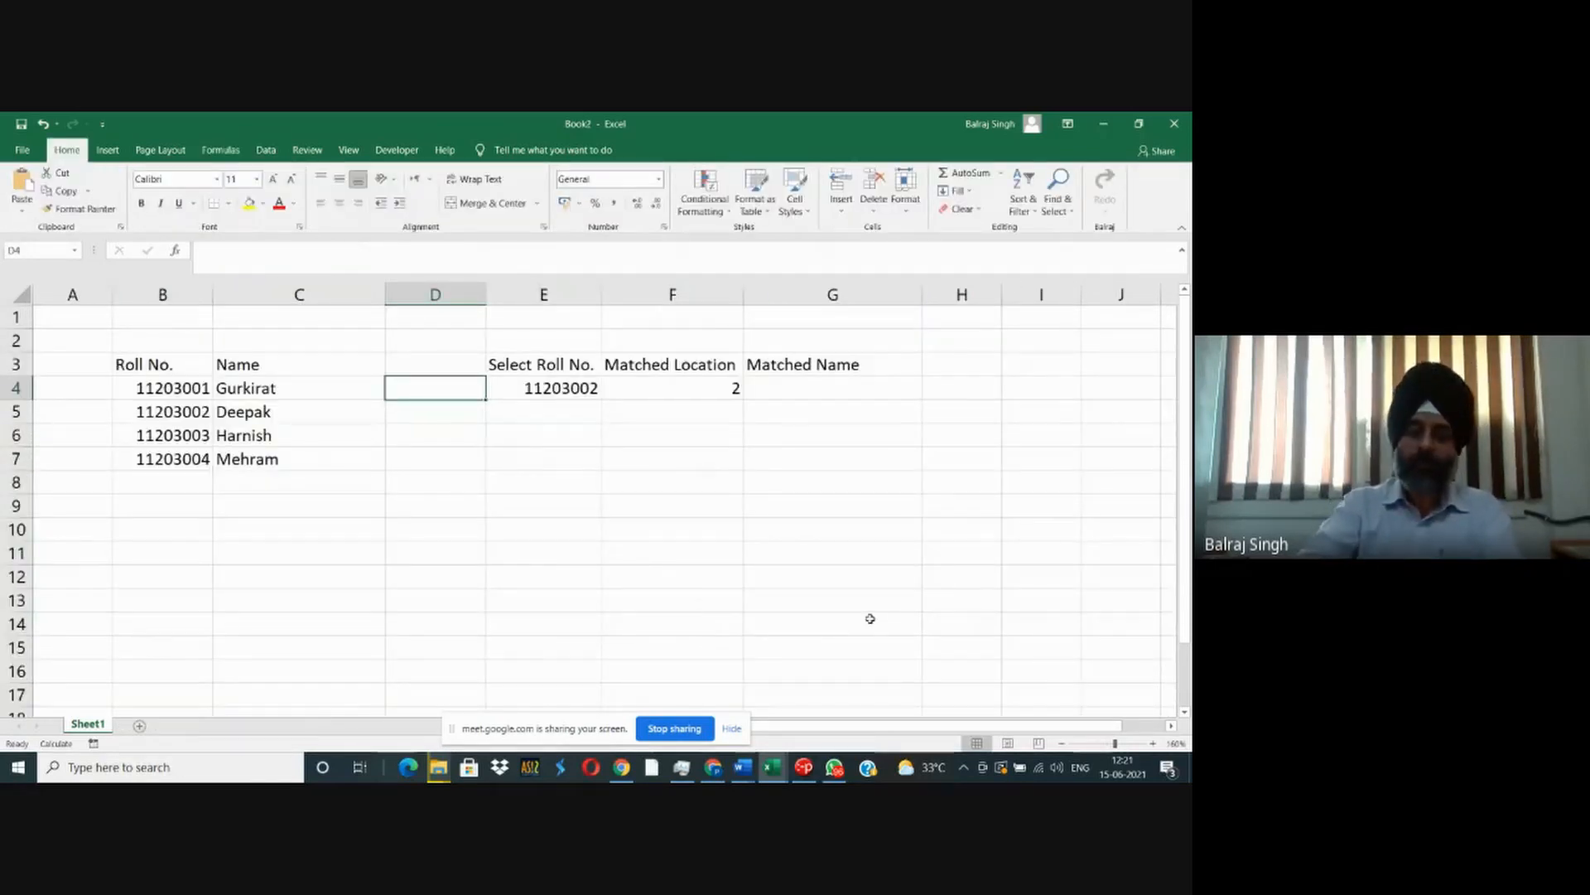
pyautogui.press('Right')
pyautogui.press('Right')
pyautogui.press('Right')
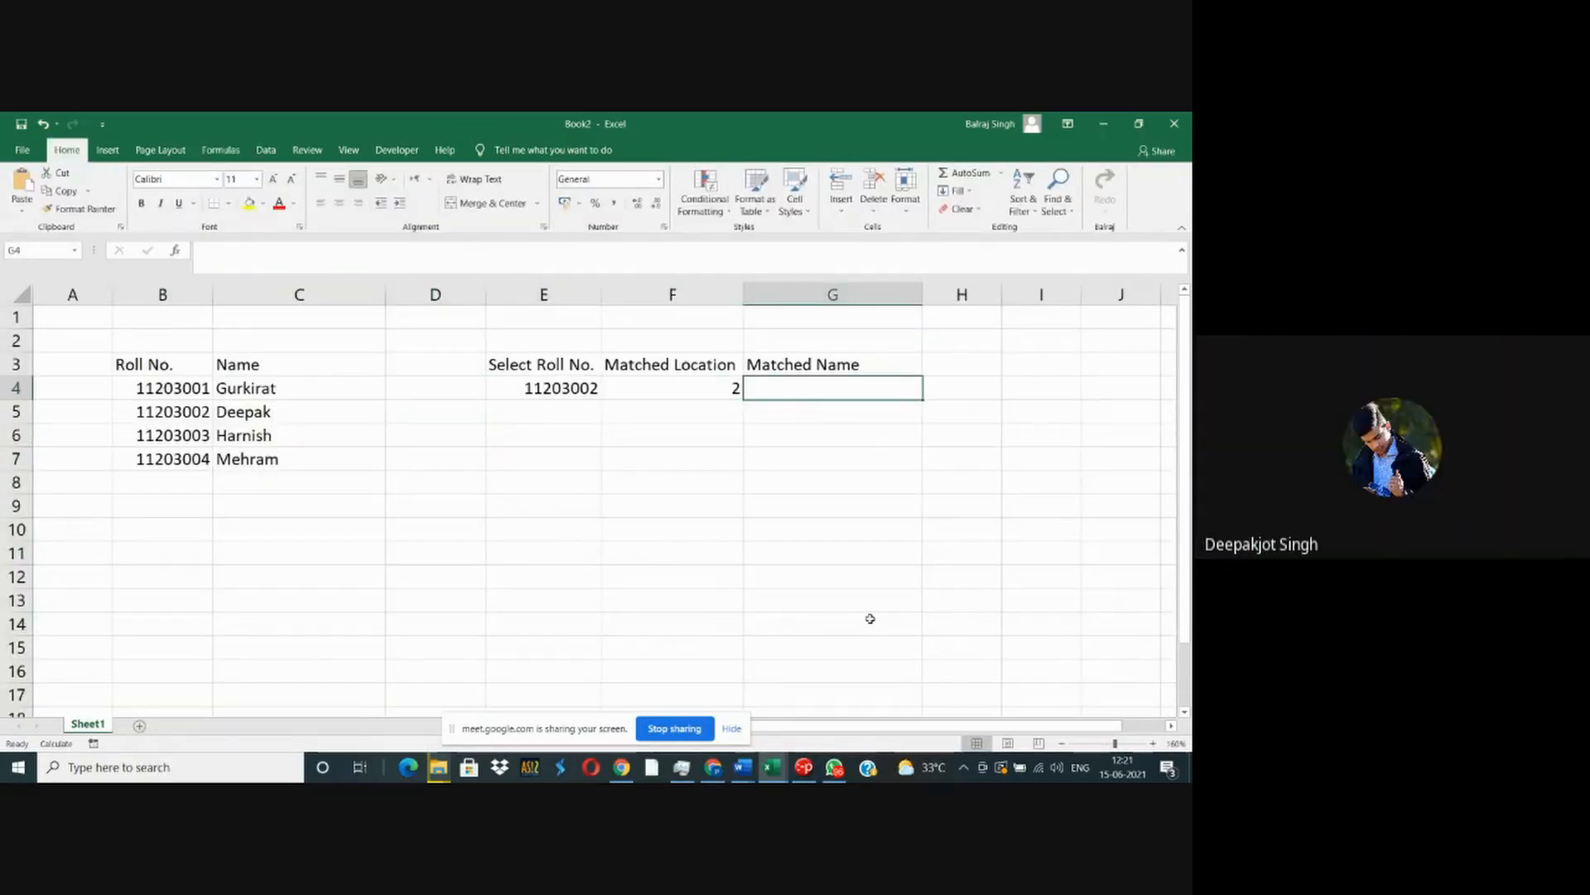
pyautogui.press('Left')
pyautogui.press('F2')
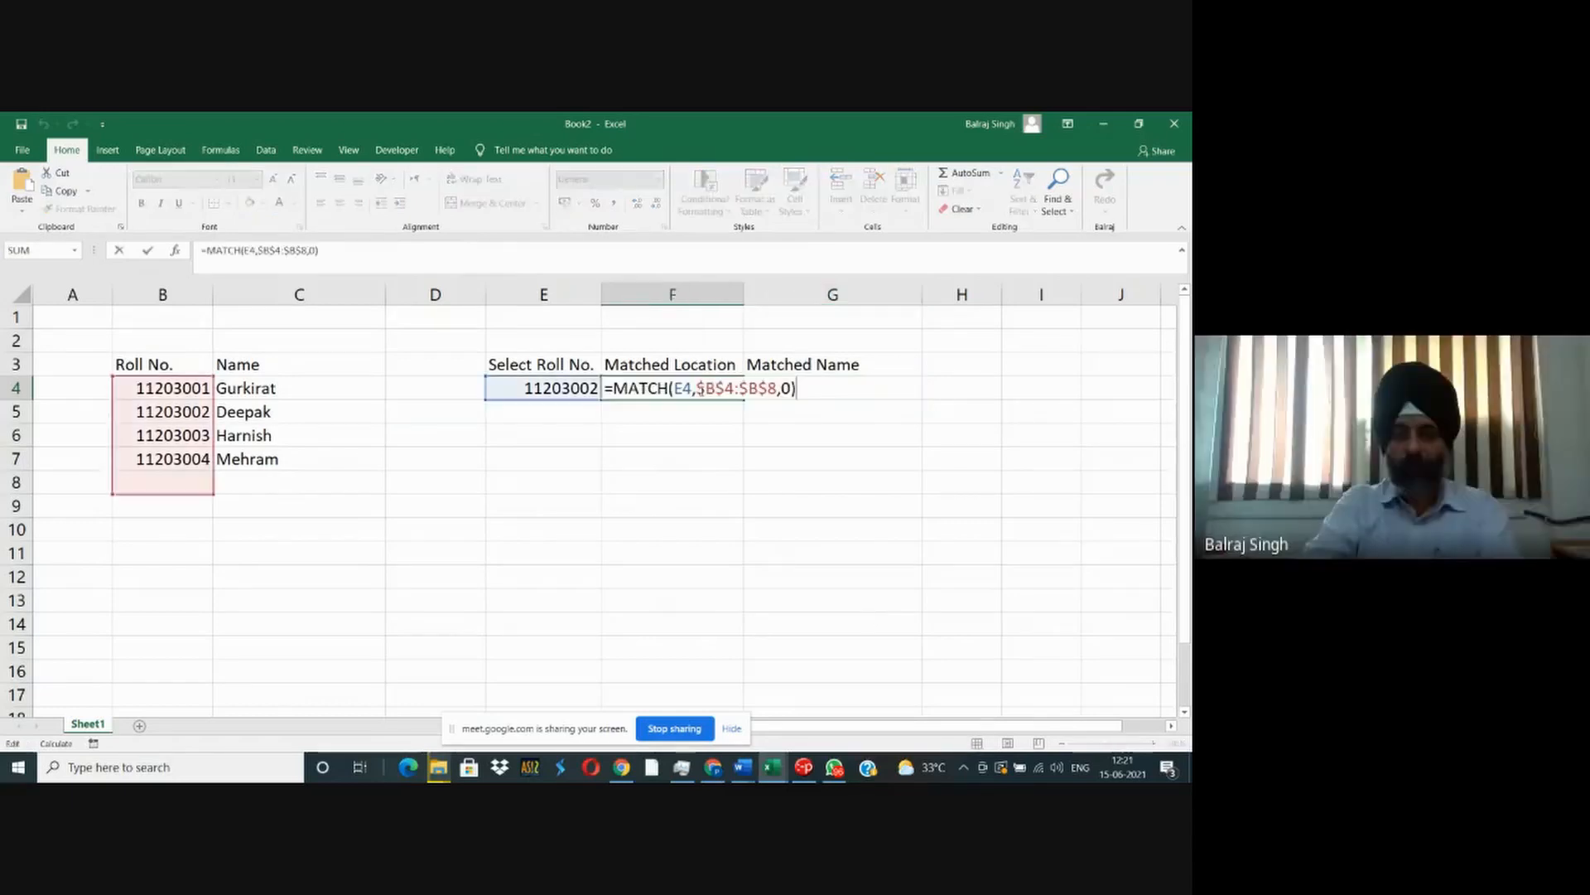
pyautogui.click(674, 388)
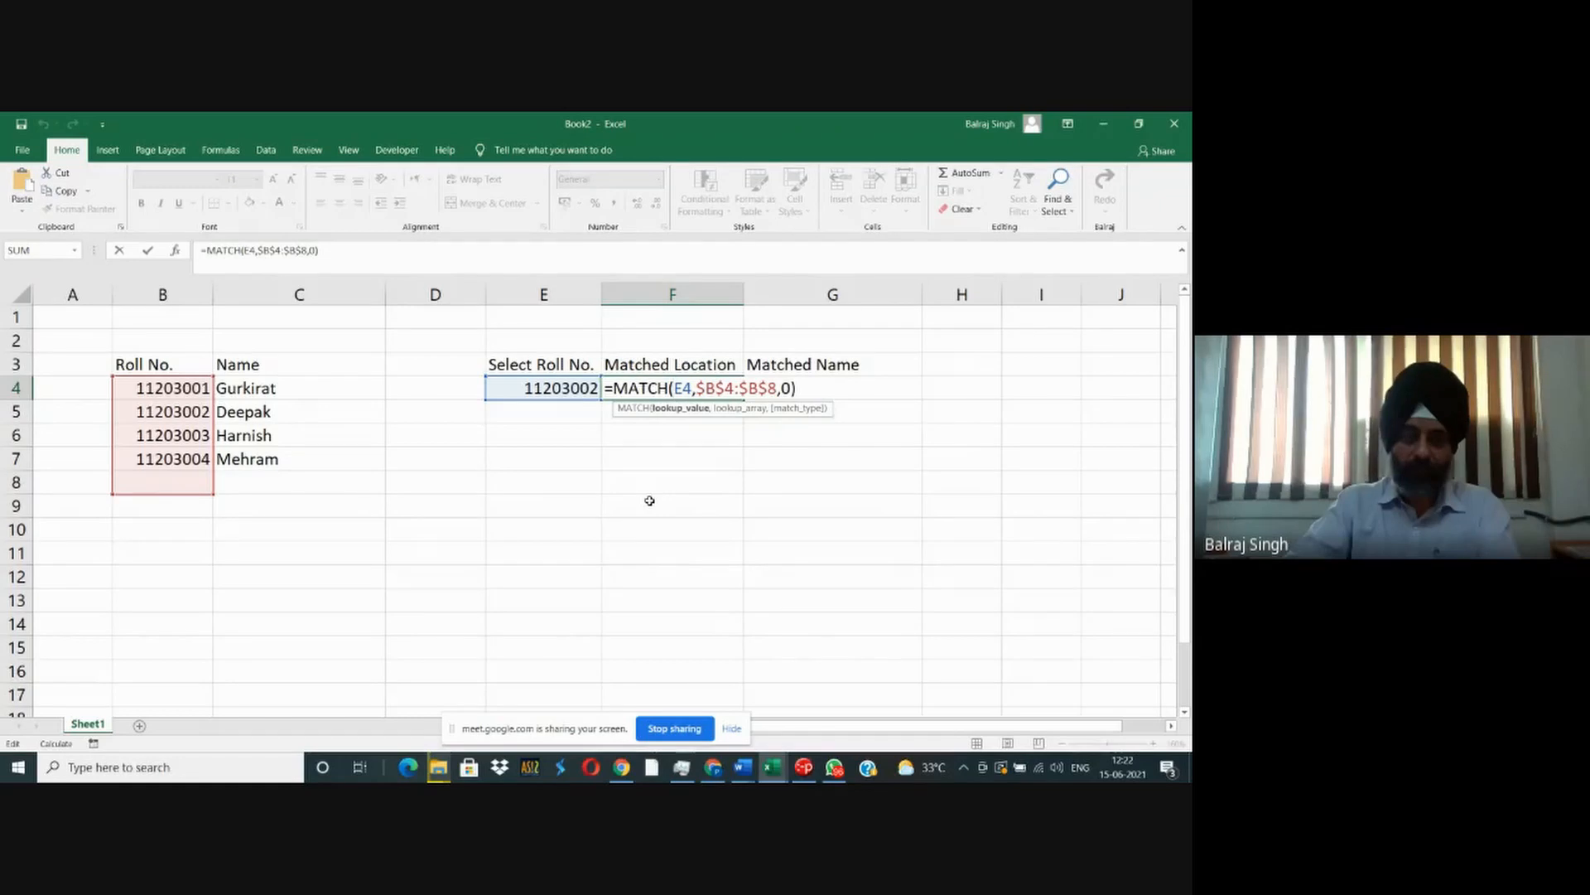
# - Write a MATCH formula in E7 that looks up the second student's name as quoted text in C4:C7 with match type 0
pyautogui.click(534, 461)
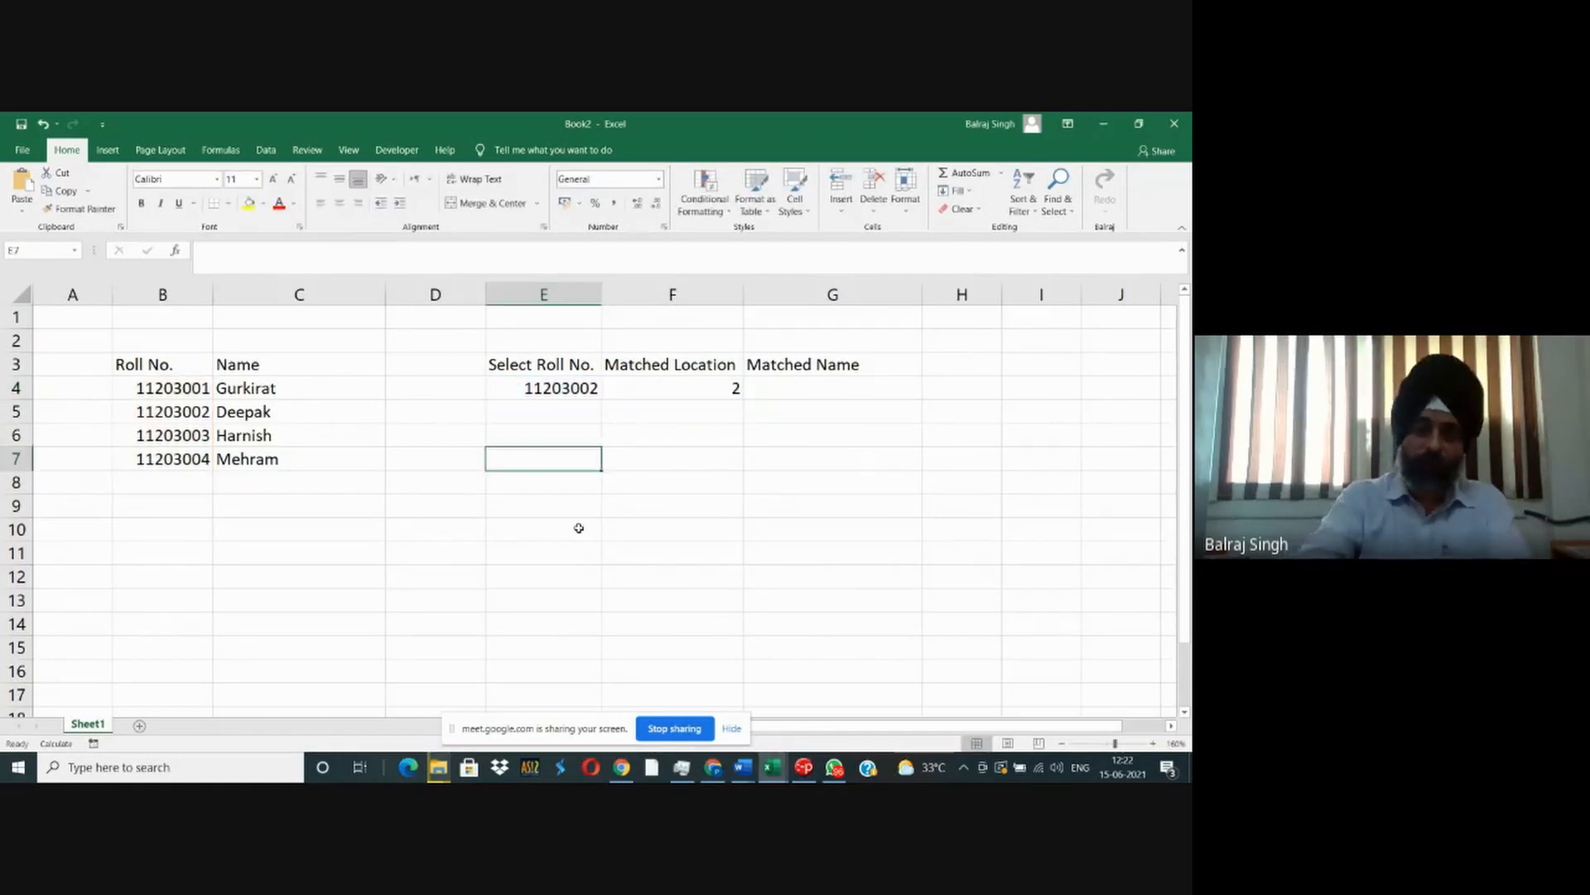
pyautogui.write('=match')
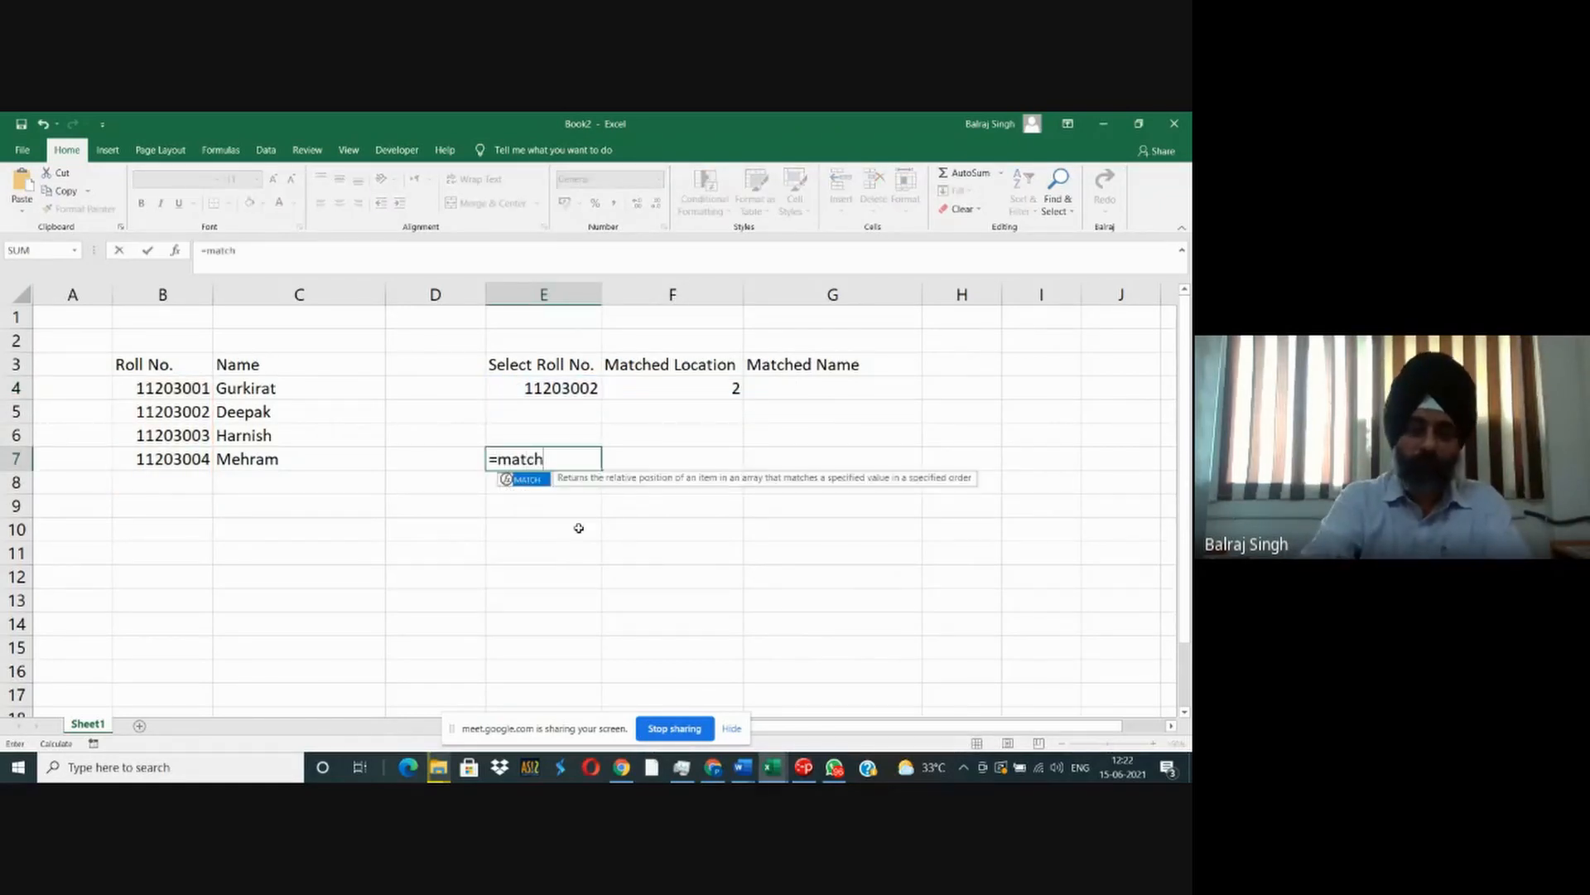
pyautogui.write('("Deepak')
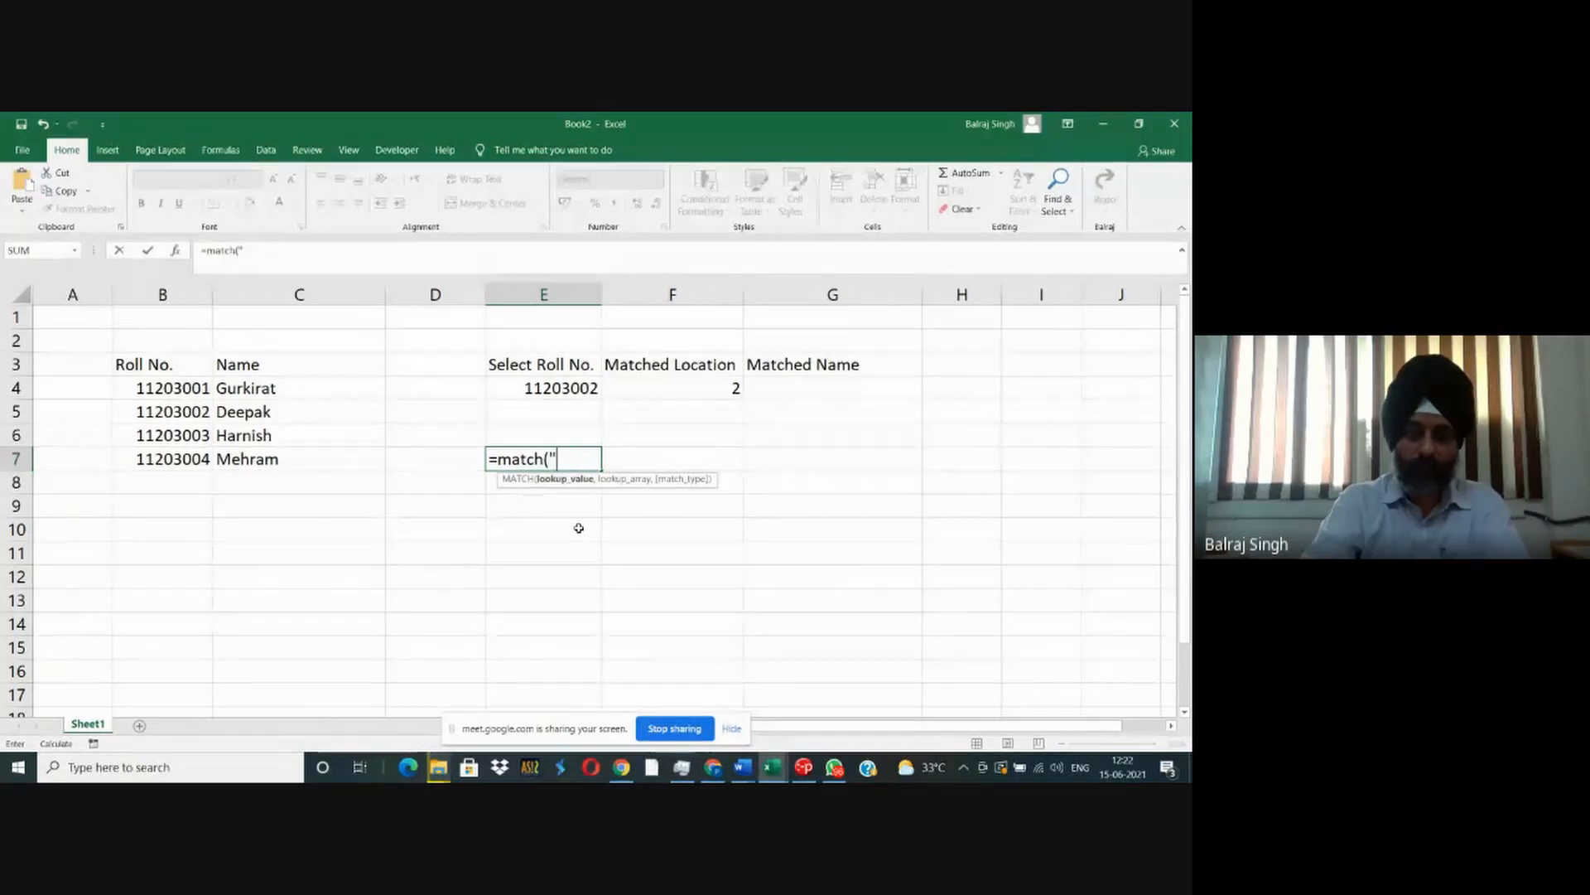
pyautogui.write('",')
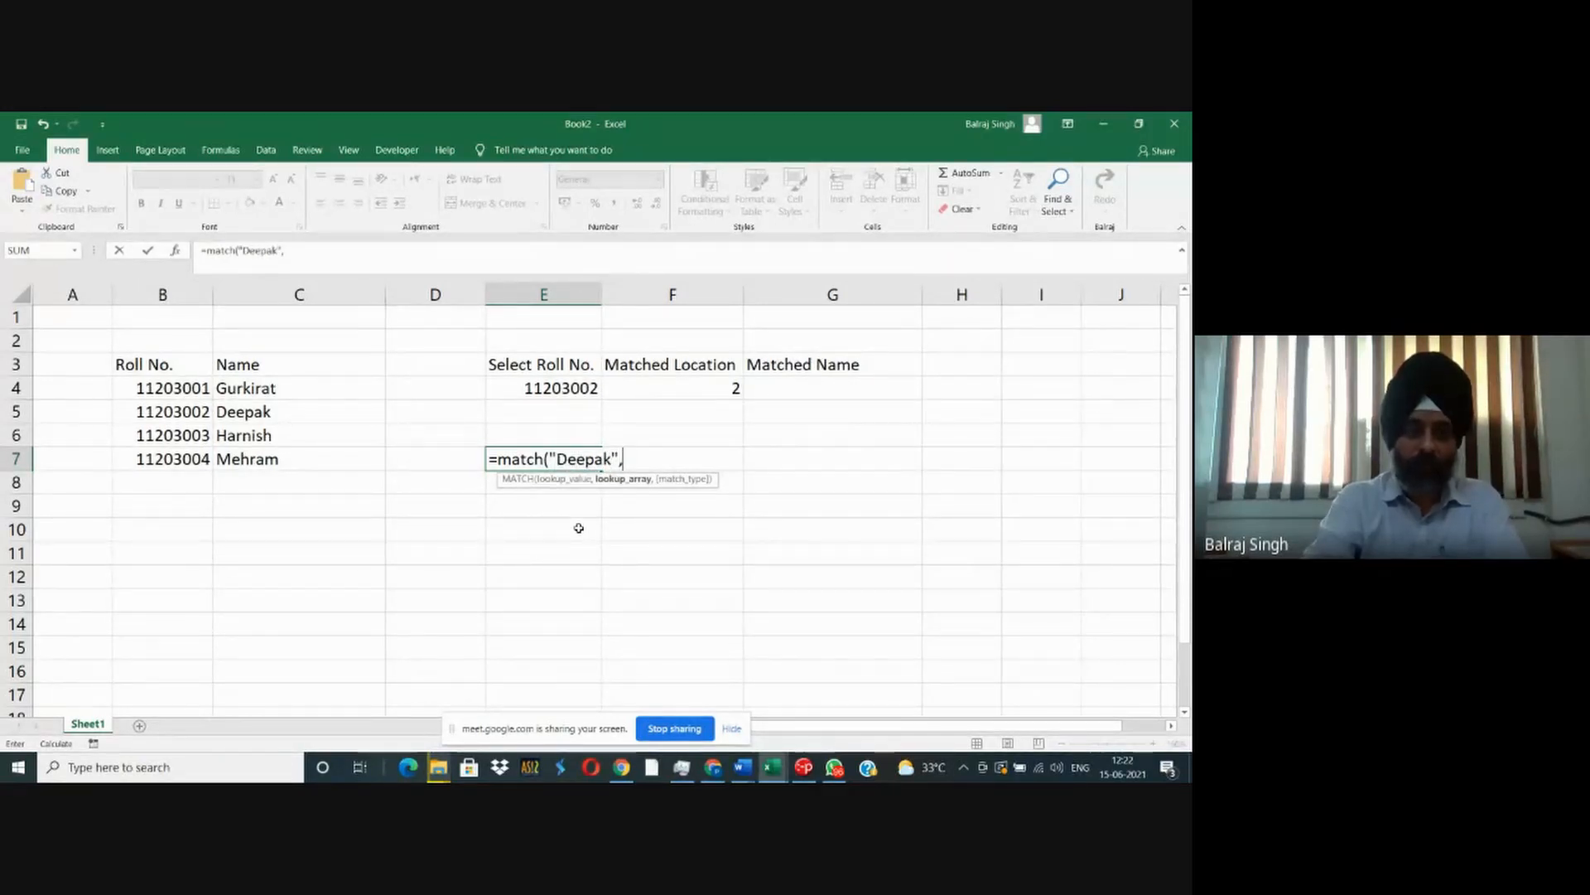
pyautogui.write('c4:')
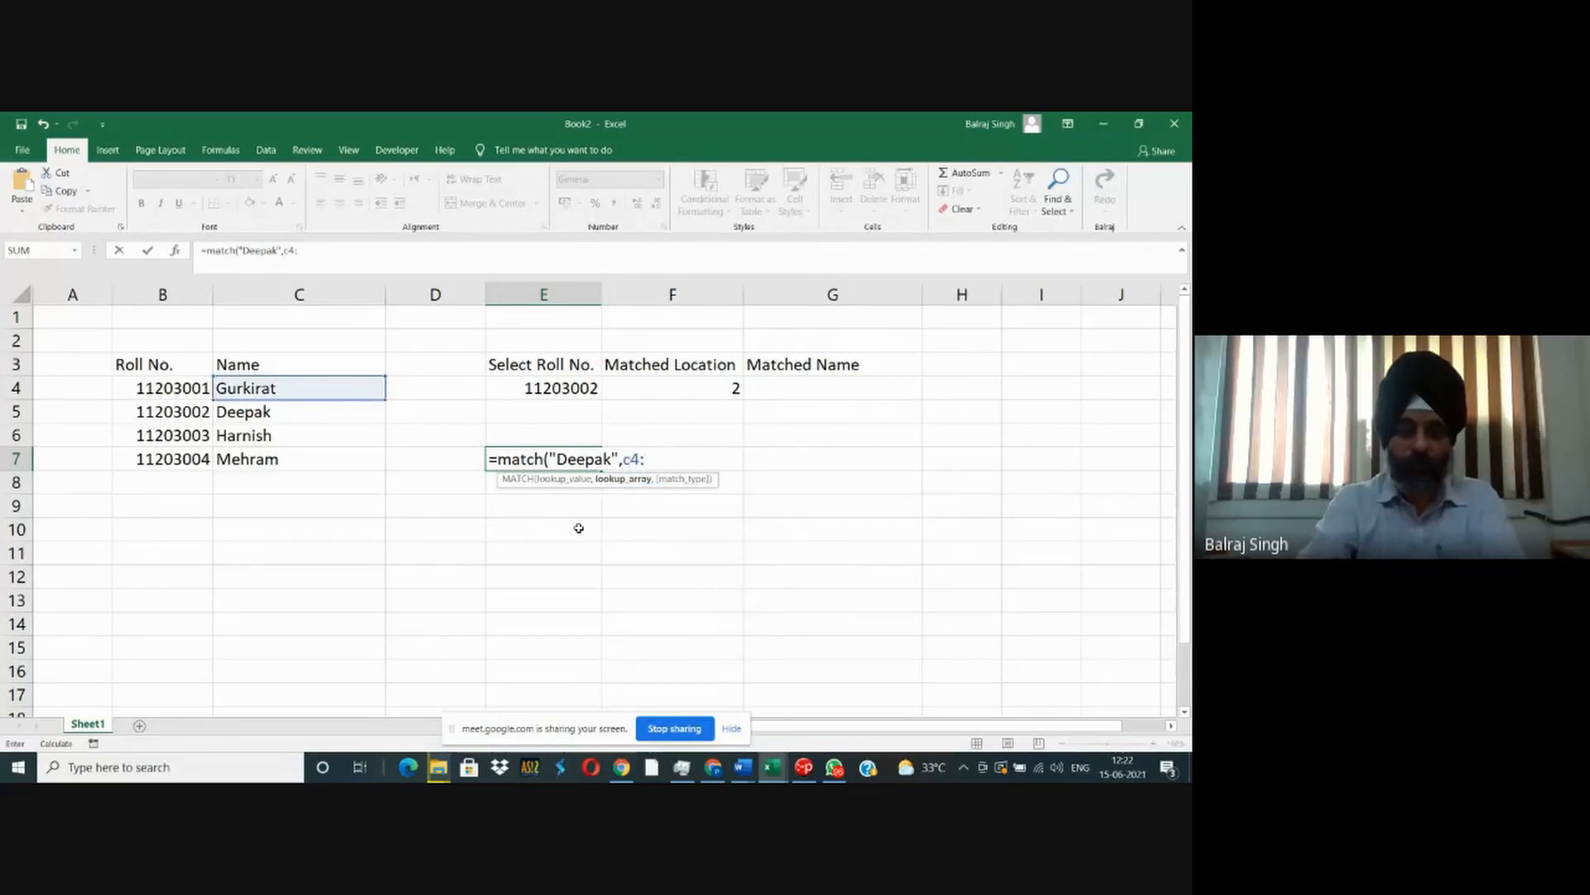
pyautogui.write('c7)')
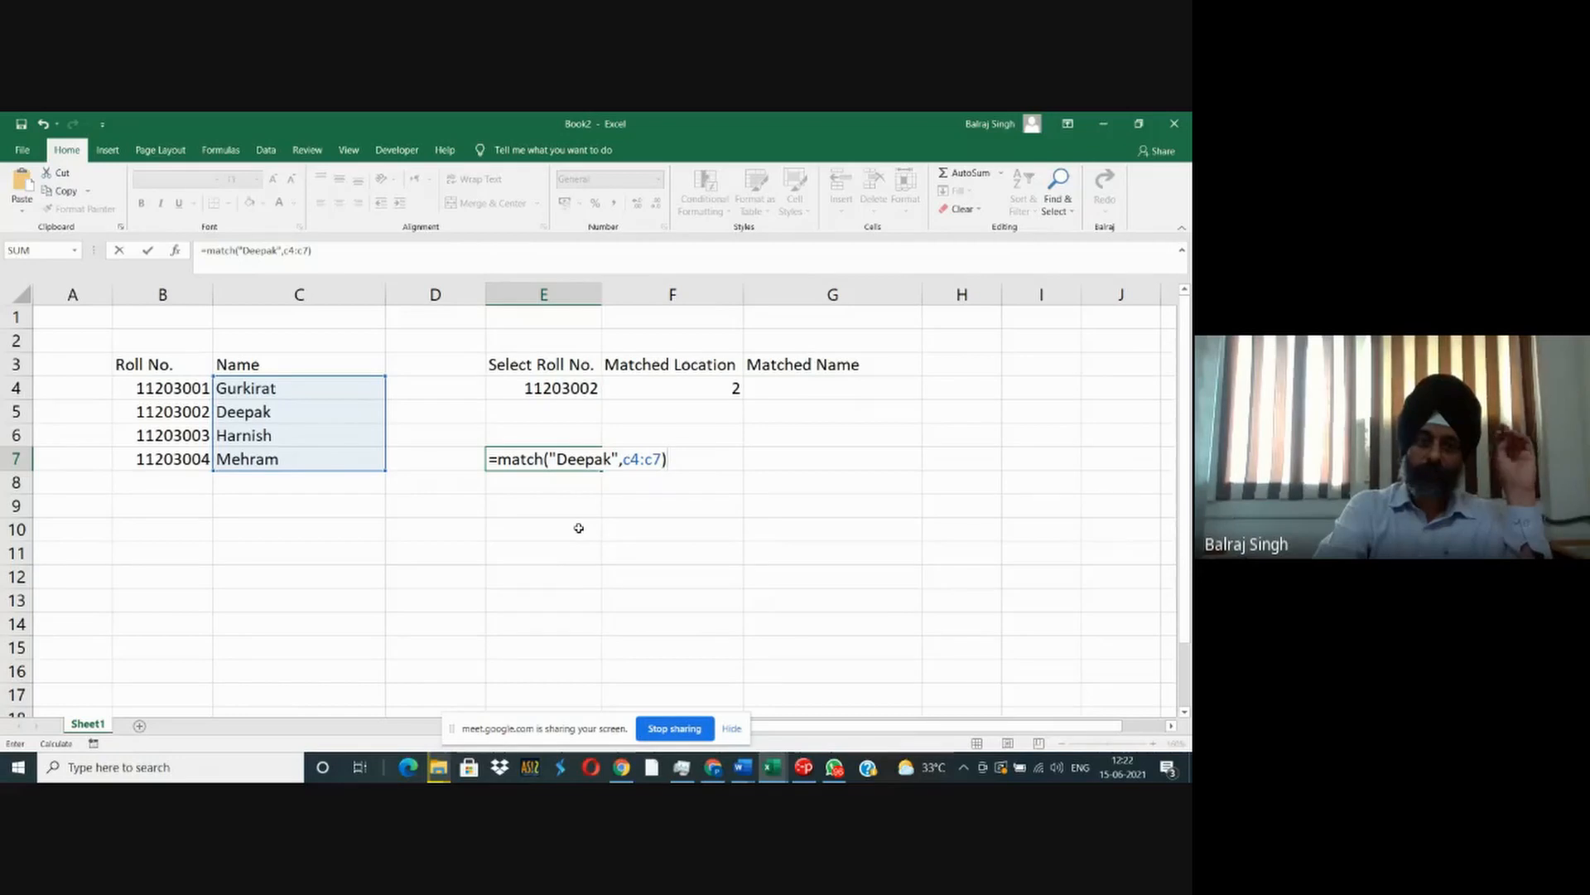
pyautogui.press('BackSpace')
pyautogui.write(',0')
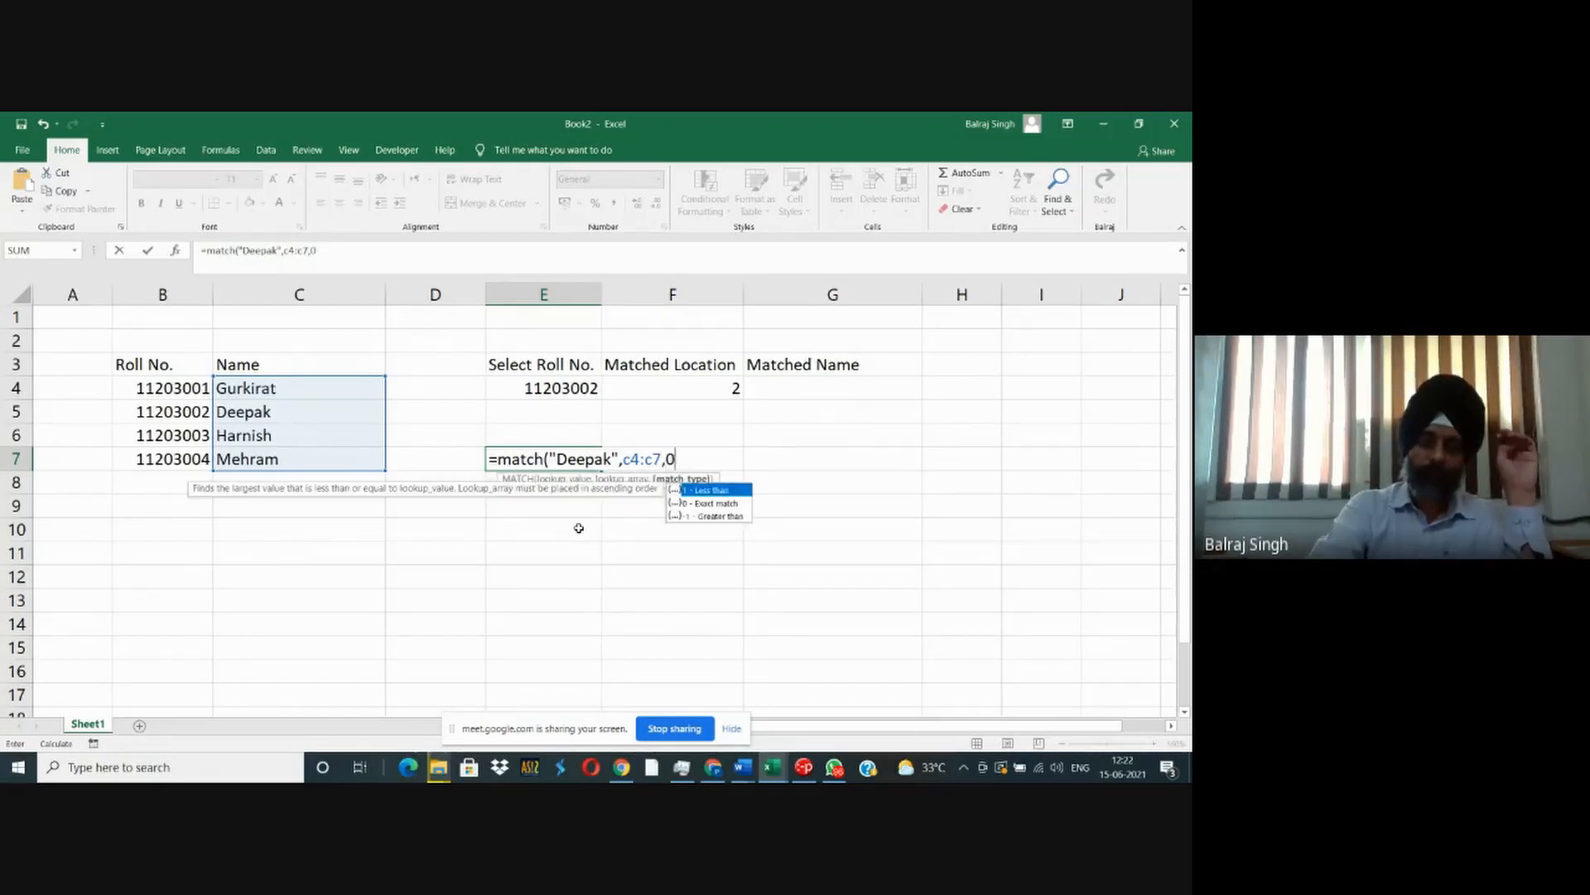
pyautogui.write(')')
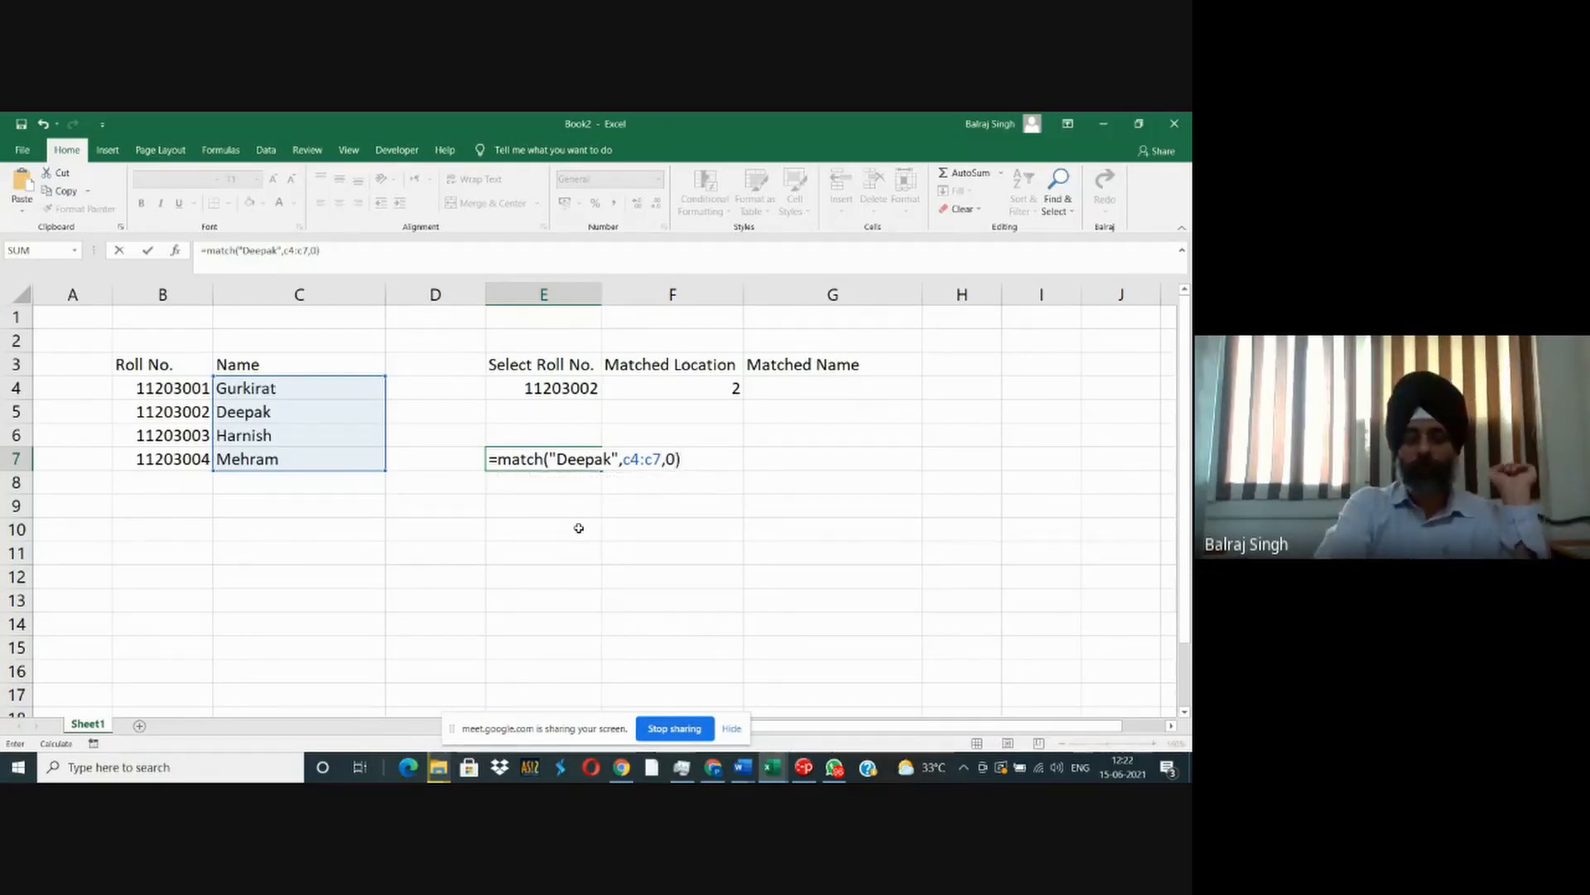
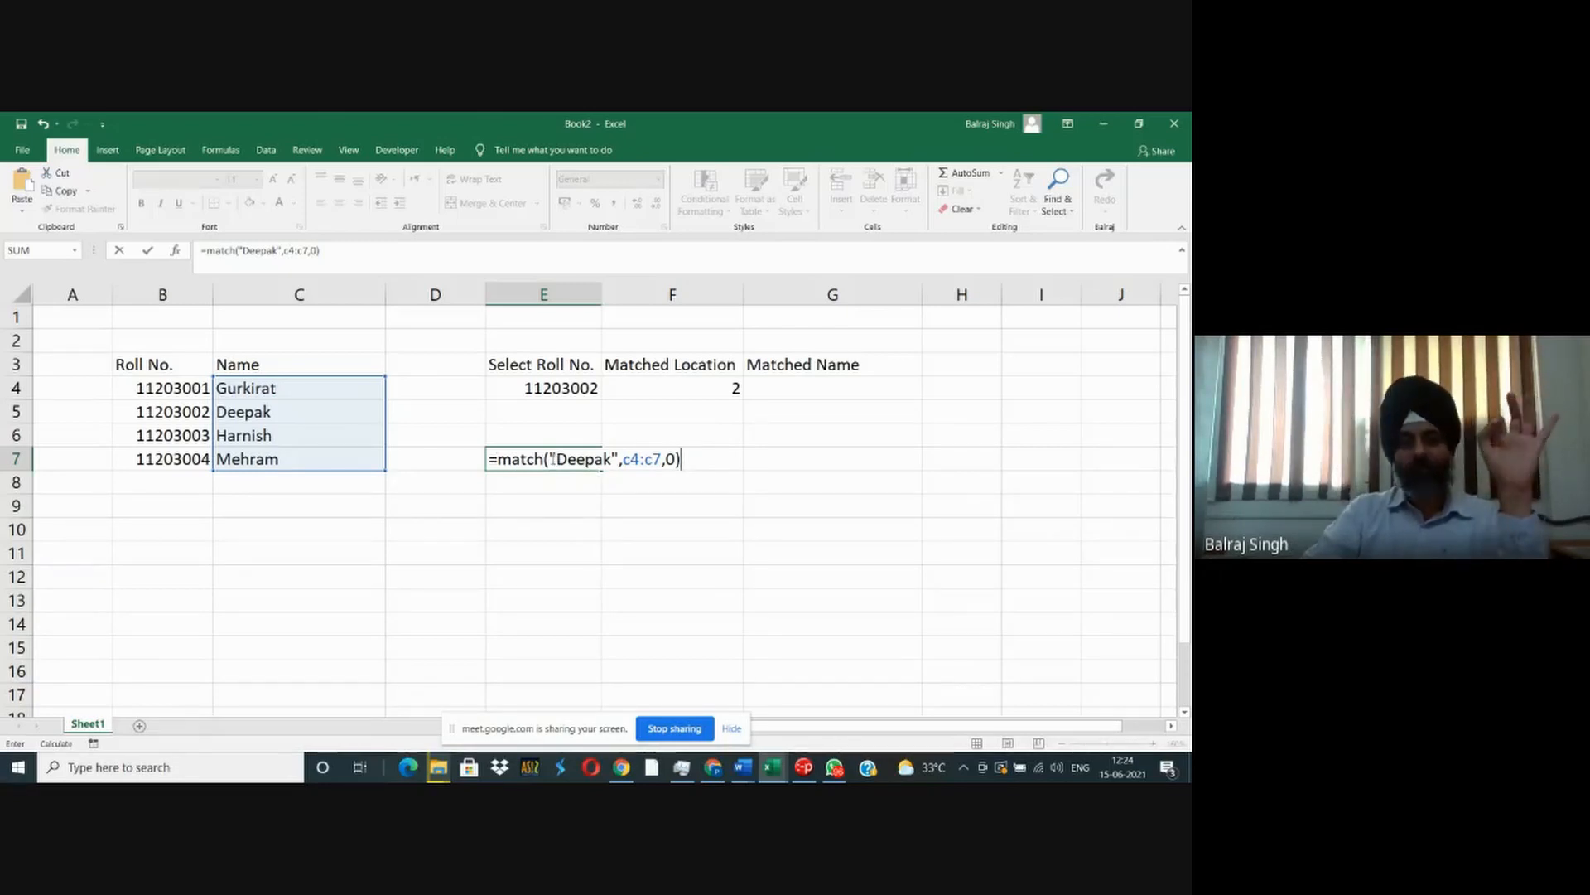
# - Review the lookup value, lookup array and match type arguments of the MATCH formula in E7 and commit the formula
pyautogui.moveTo(550, 459); pyautogui.dragTo(621, 457)
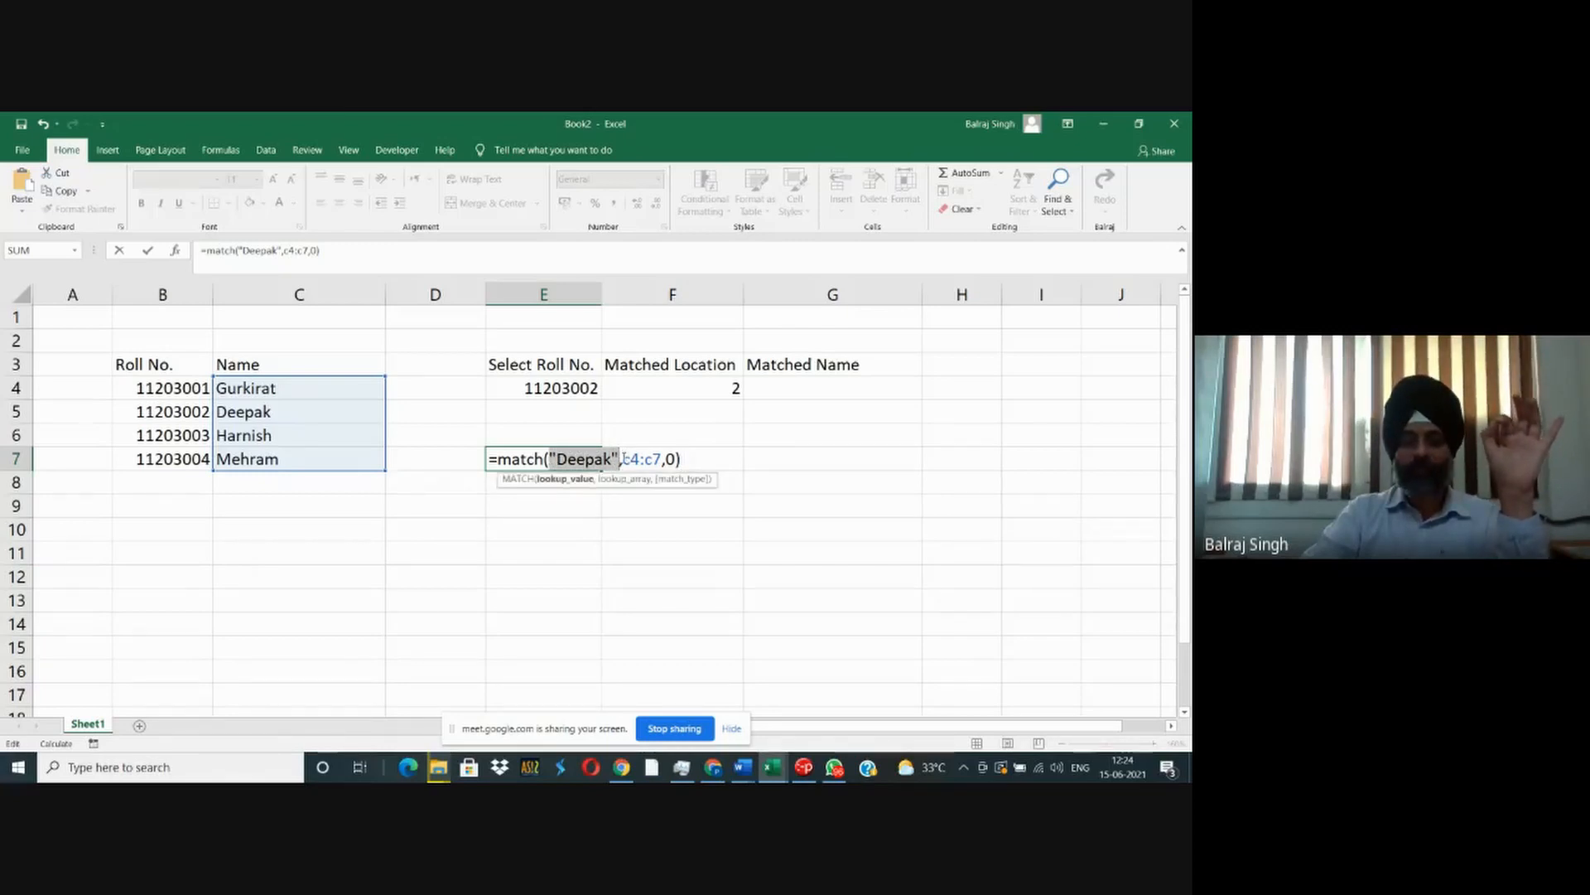
pyautogui.click(621, 458)
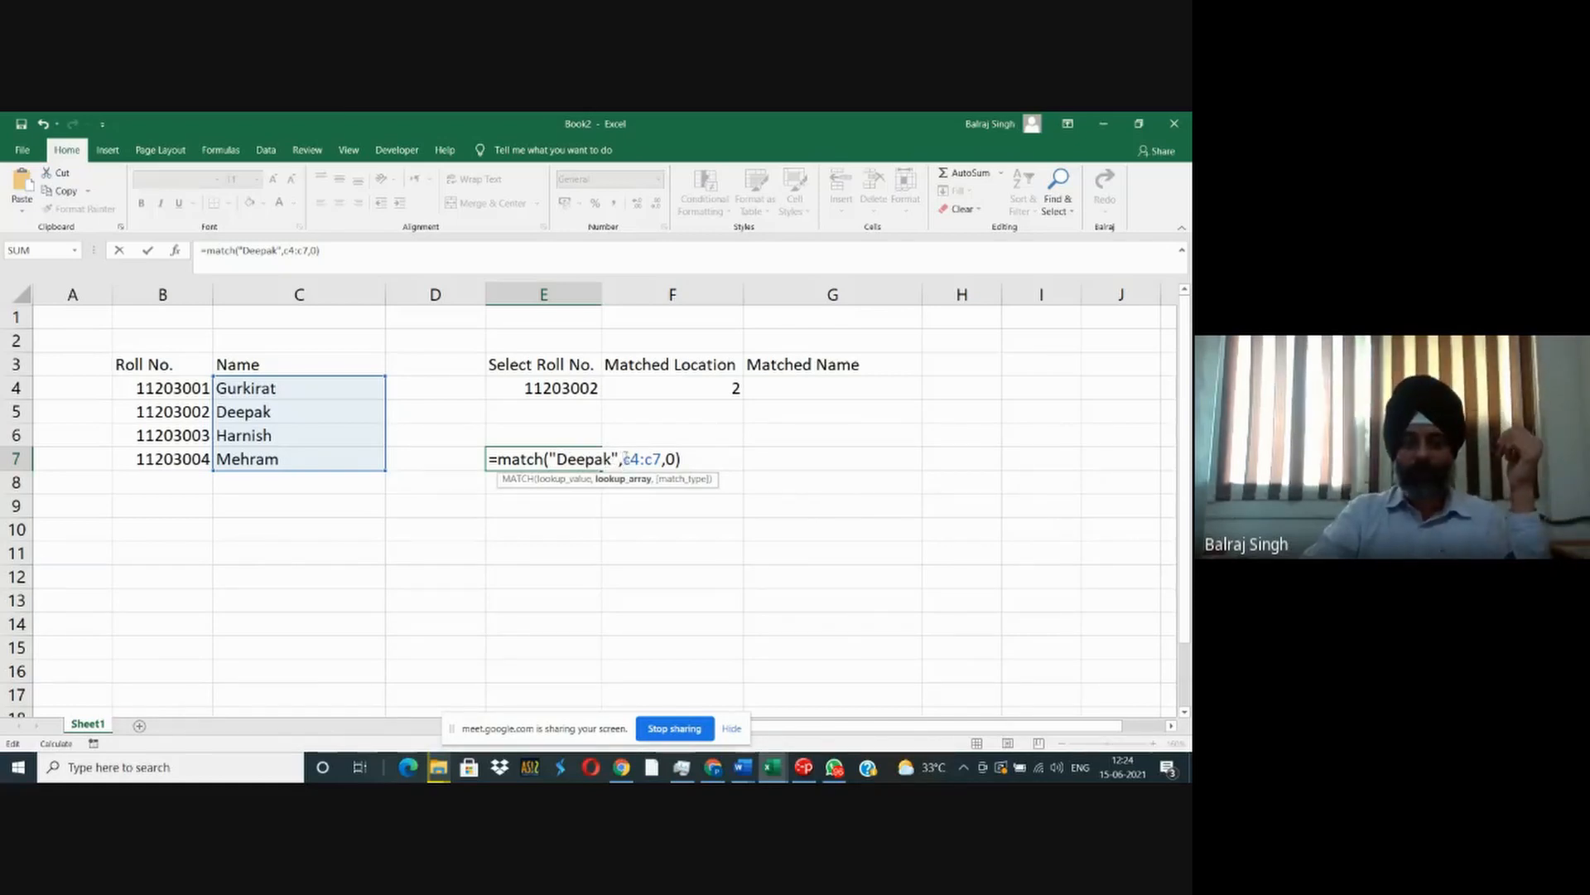
pyautogui.moveTo(621, 458); pyautogui.dragTo(654, 458)
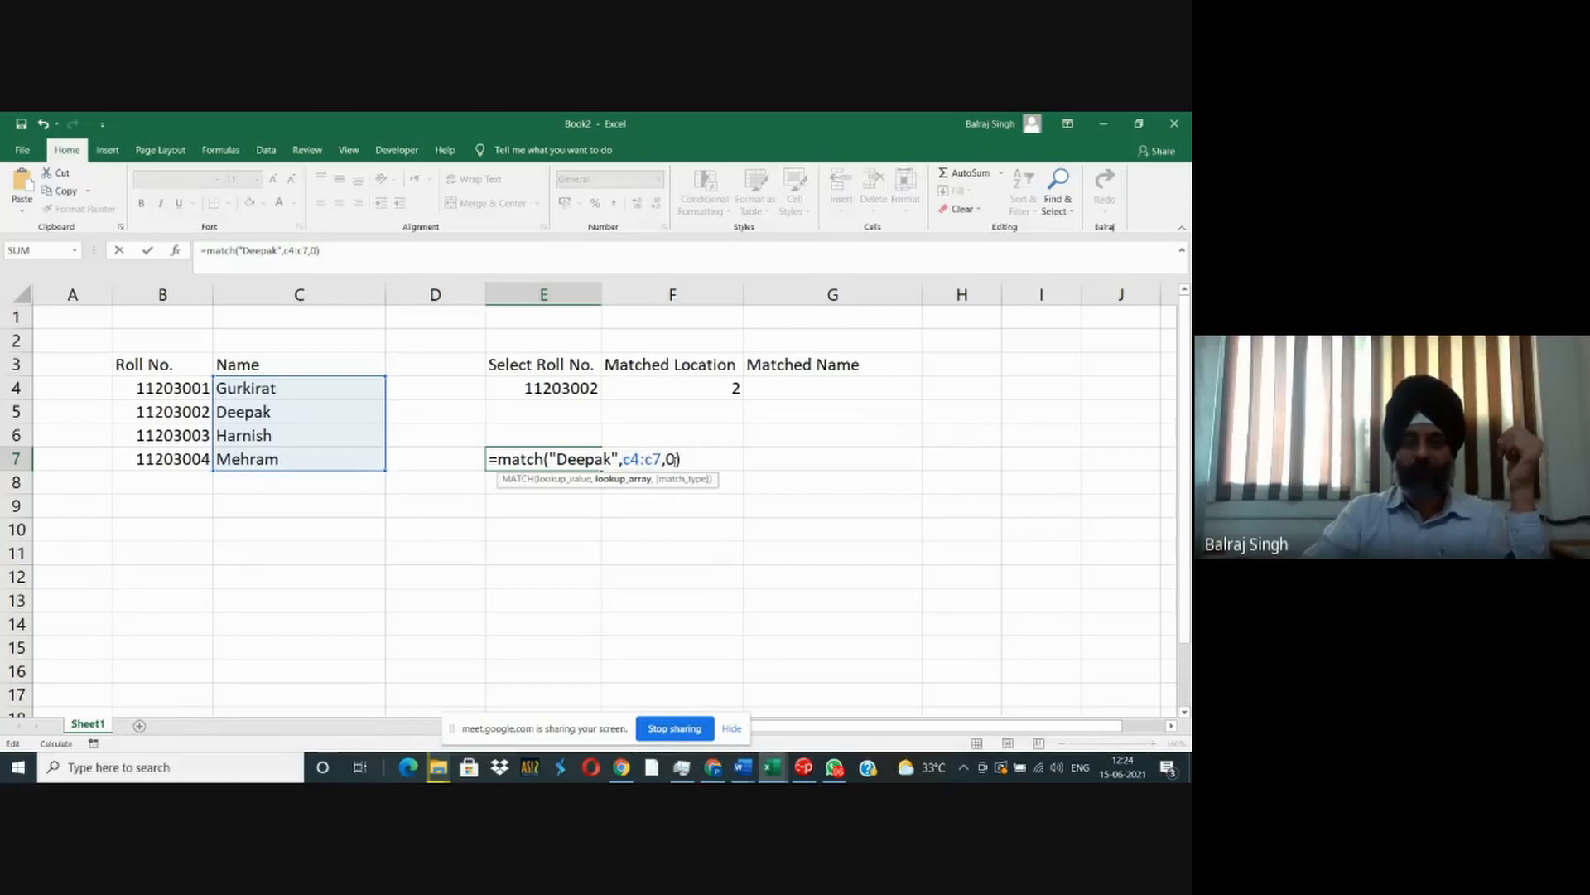
pyautogui.click(669, 458)
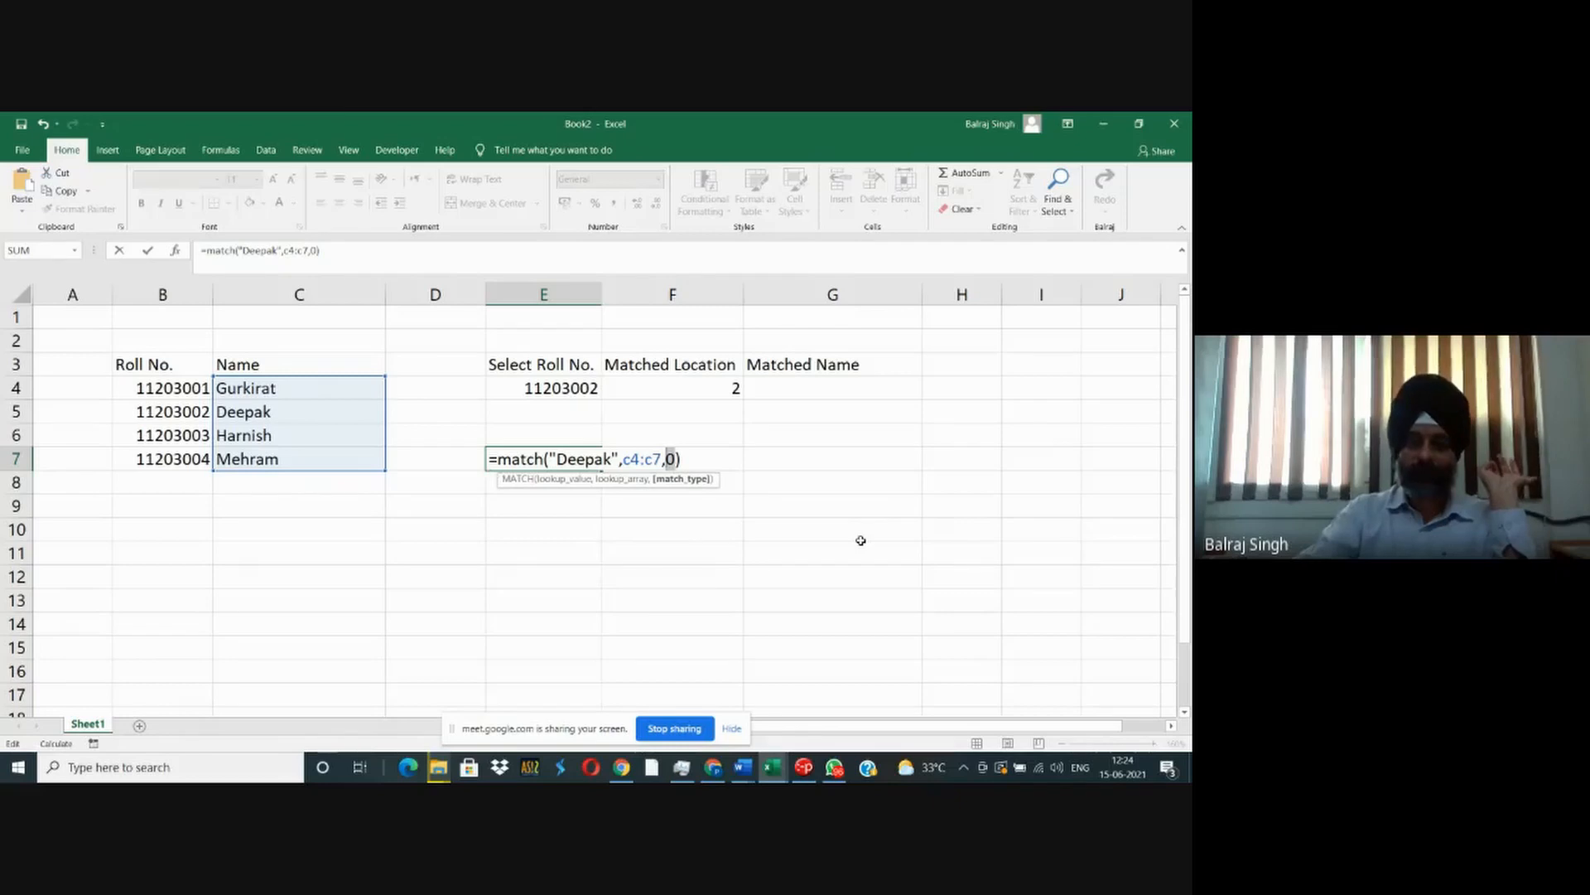
pyautogui.press('Return')
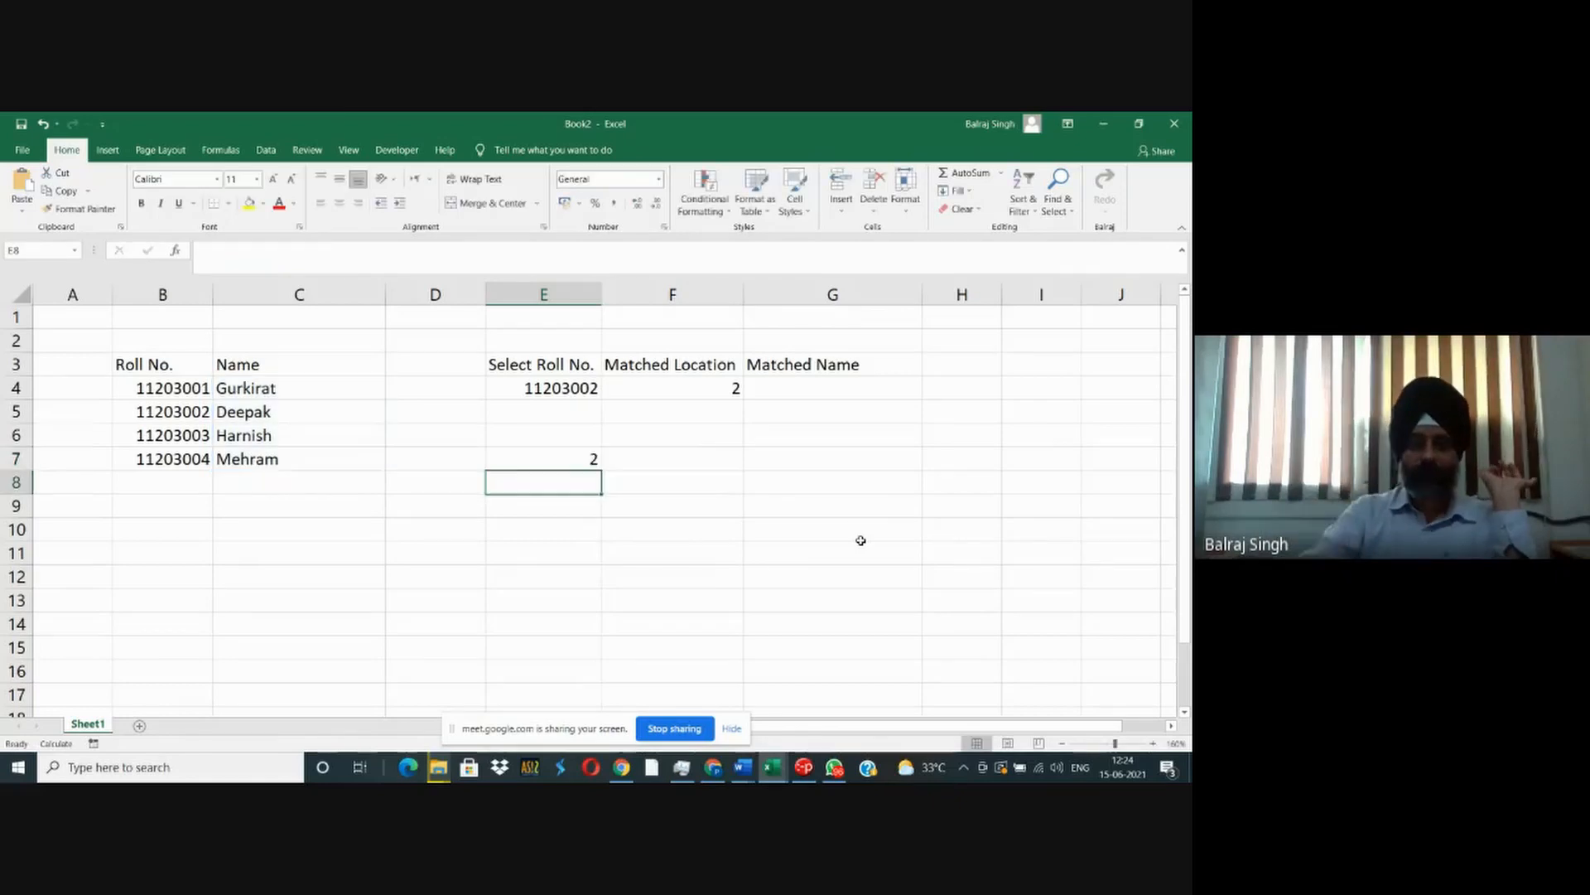
# - Try a misspelled version of the second student's name, with "i" replacing "ee", as the lookup text of the MATCH formula in E7
pyautogui.click(589, 455)
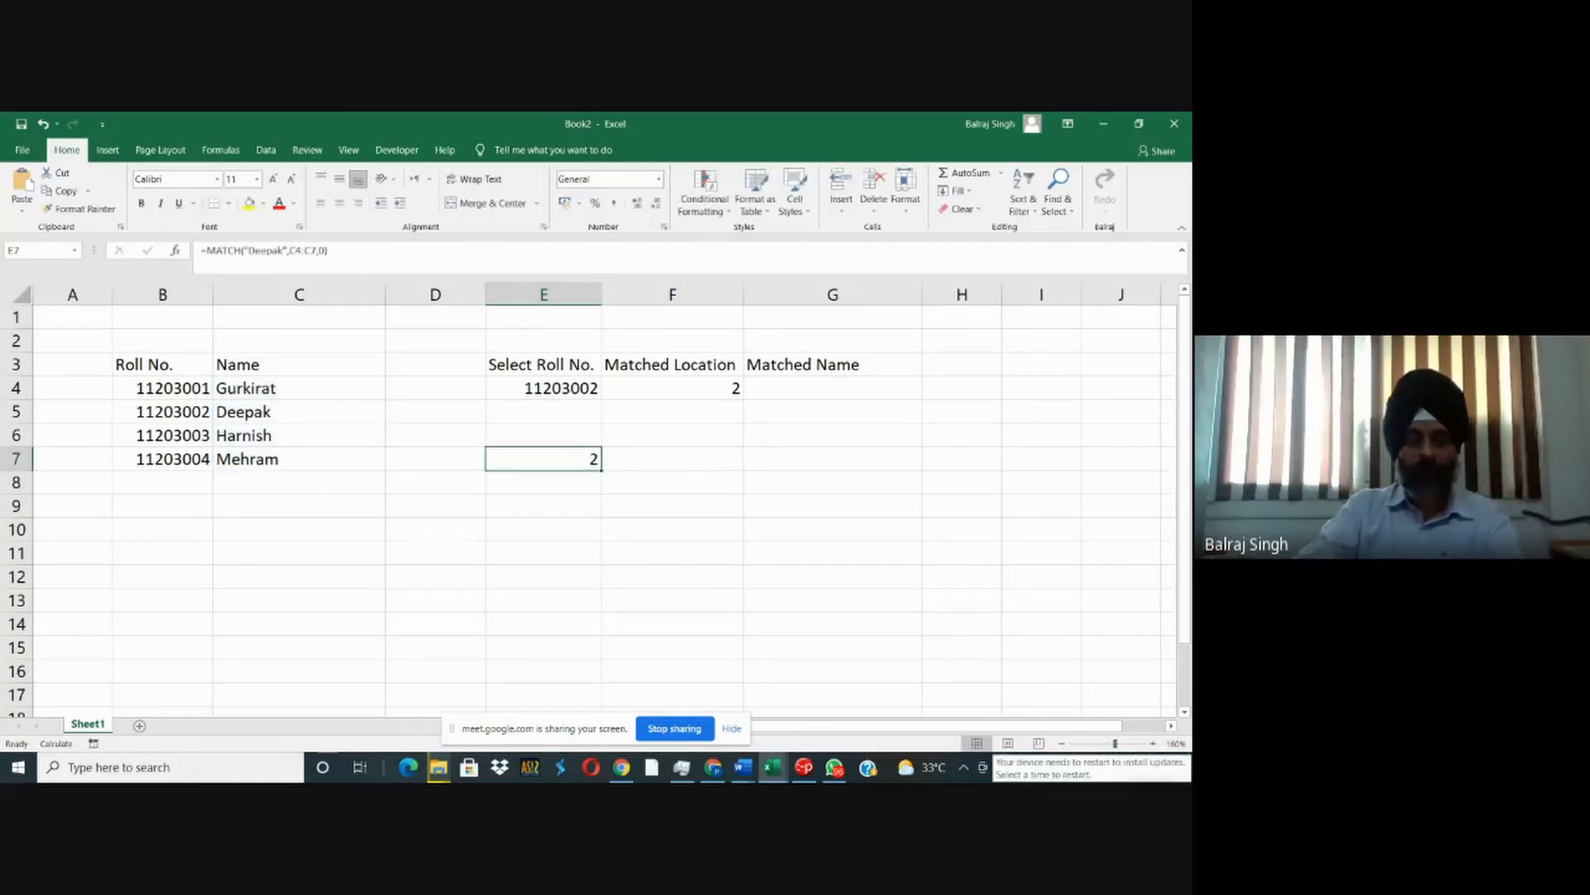
pyautogui.press('F2')
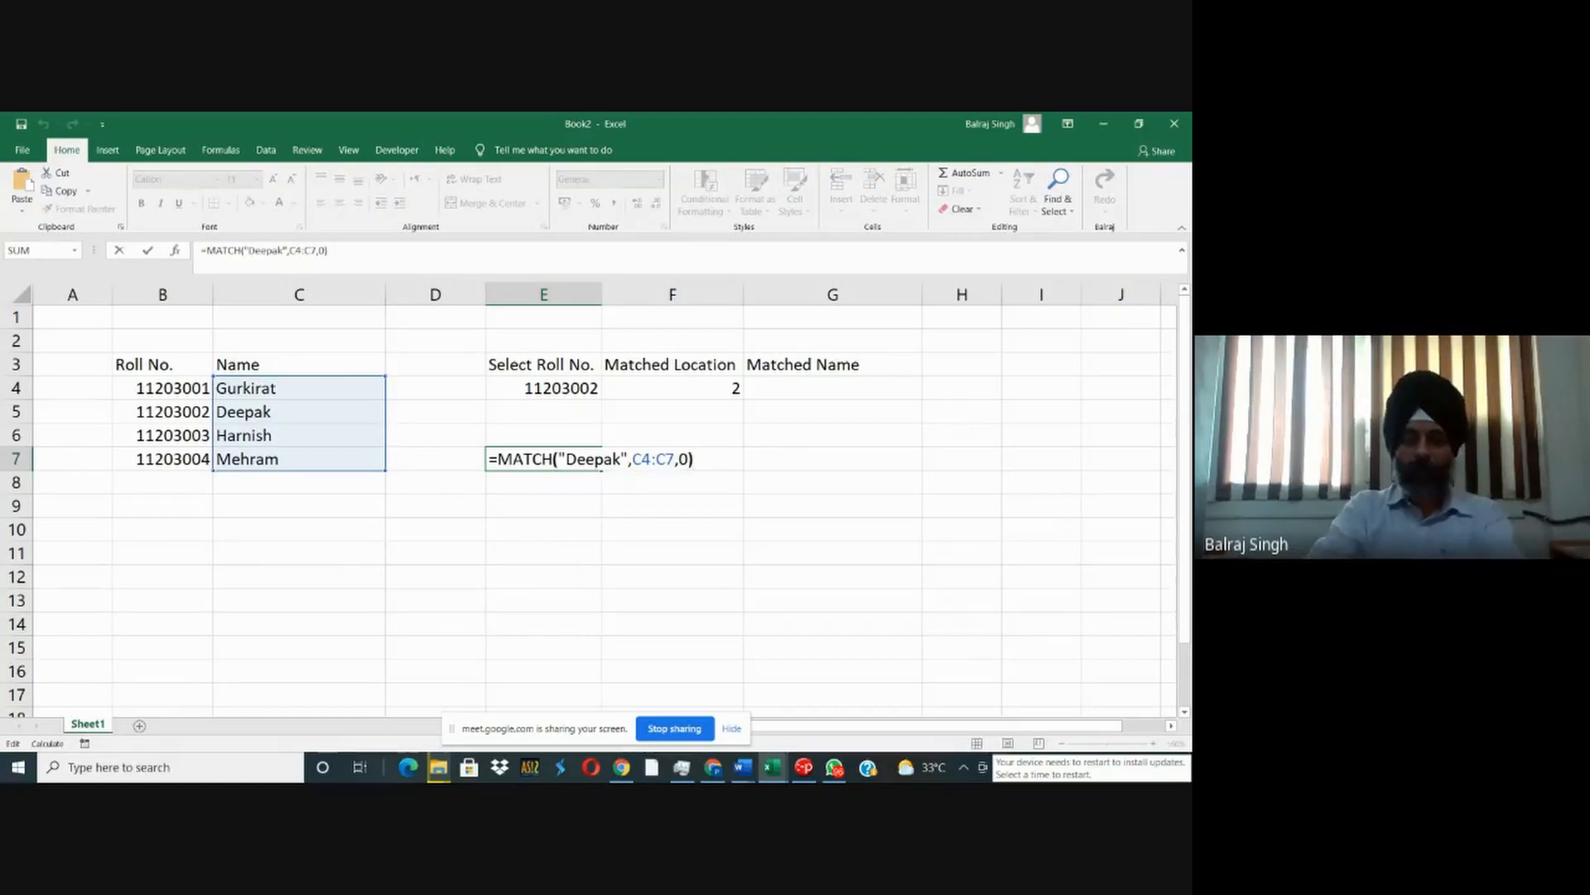
pyautogui.press('Left')
pyautogui.press('Left')
pyautogui.press('Left')
pyautogui.press('Left')
pyautogui.press('Left')
pyautogui.press('Left')
pyautogui.press('Left')
pyautogui.press('Left')
pyautogui.press('Left')
pyautogui.press('Left')
pyautogui.press('Left')
pyautogui.moveTo(595, 458); pyautogui.dragTo(577, 458)
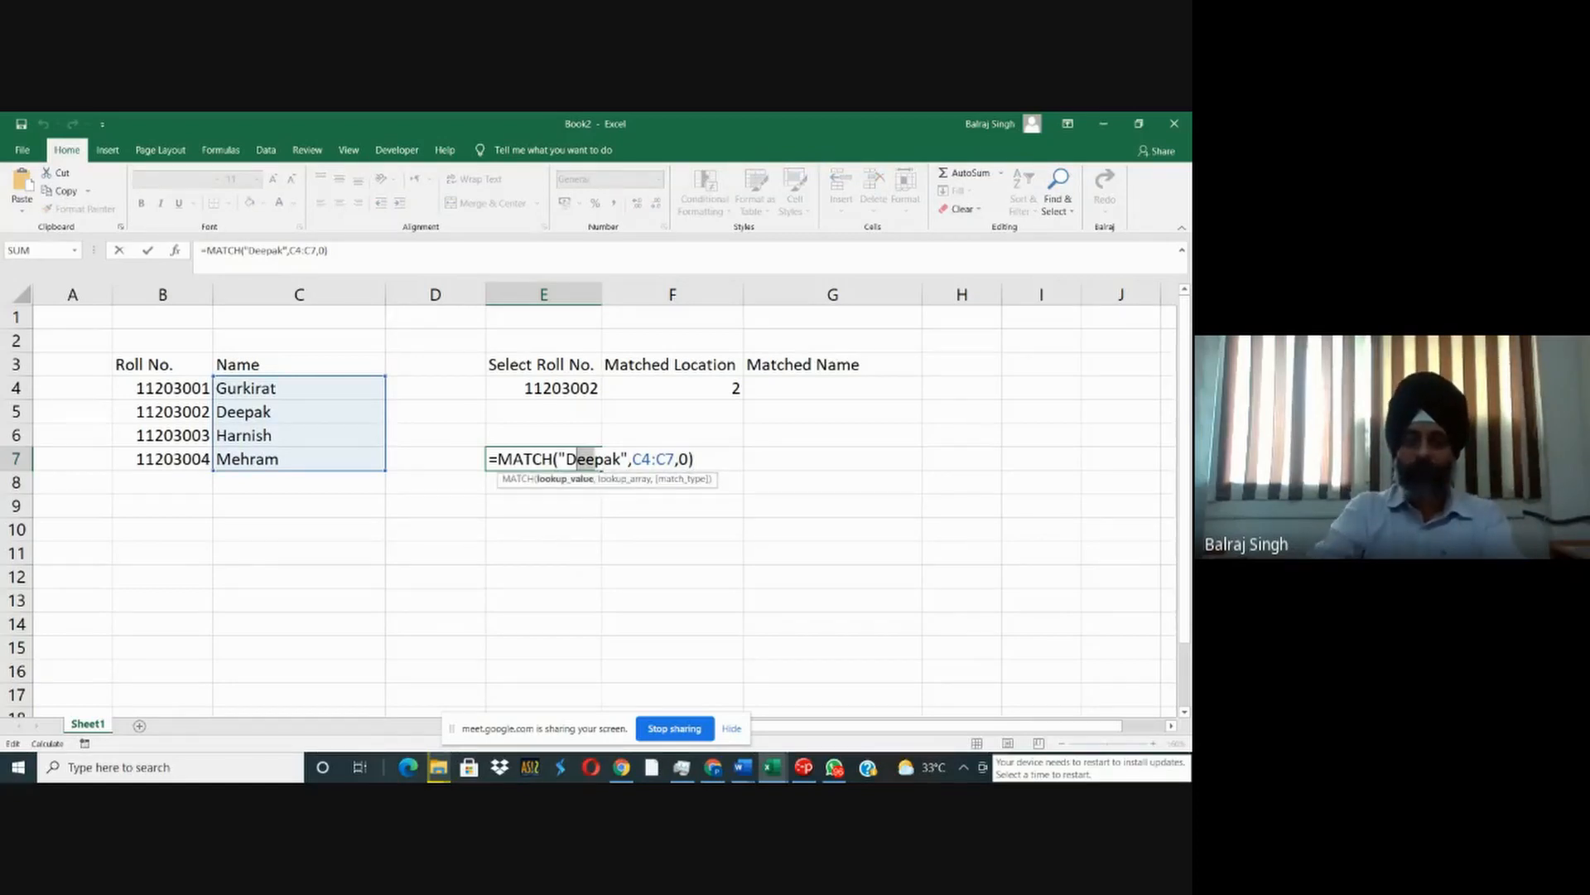
pyautogui.write('i')
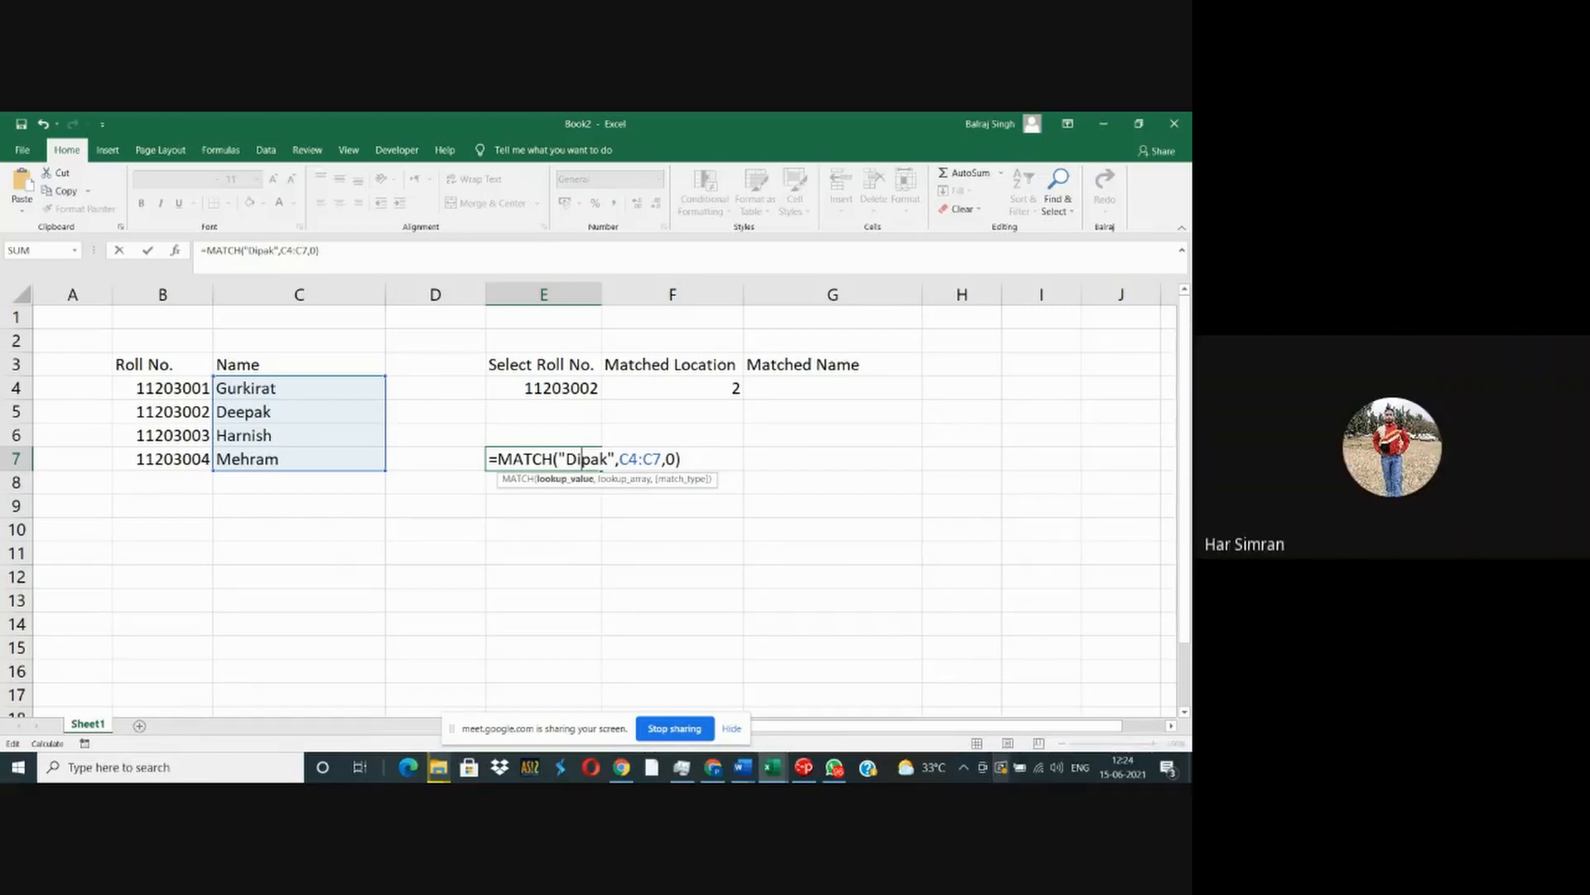
pyautogui.press('Return')
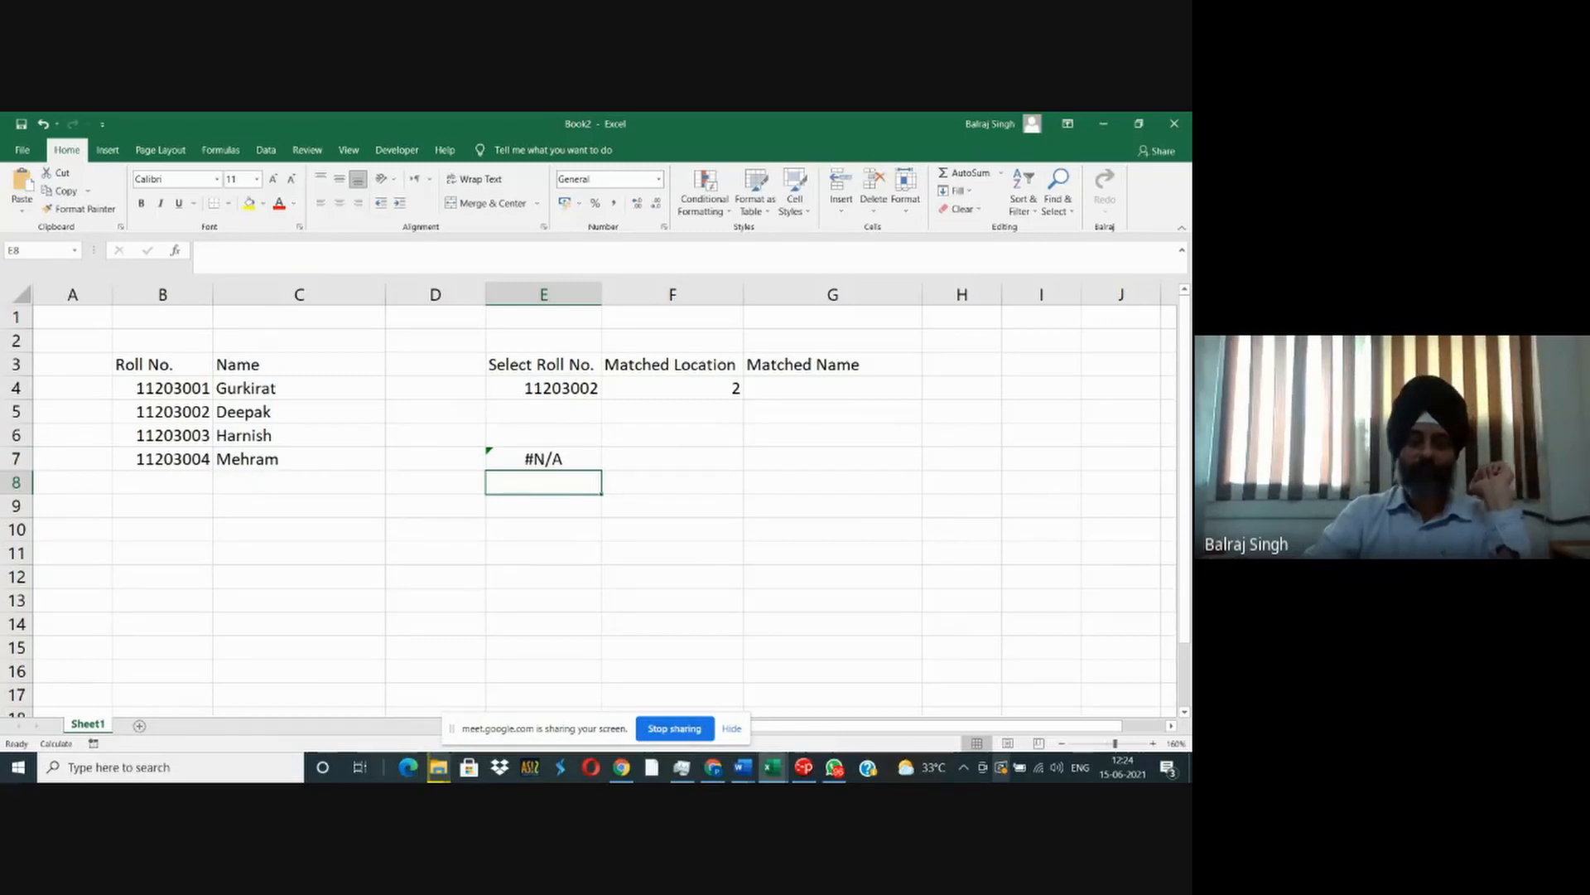
# - Undo the last change to the lookup text in E7
pyautogui.hotkey('ctrl', 'z')
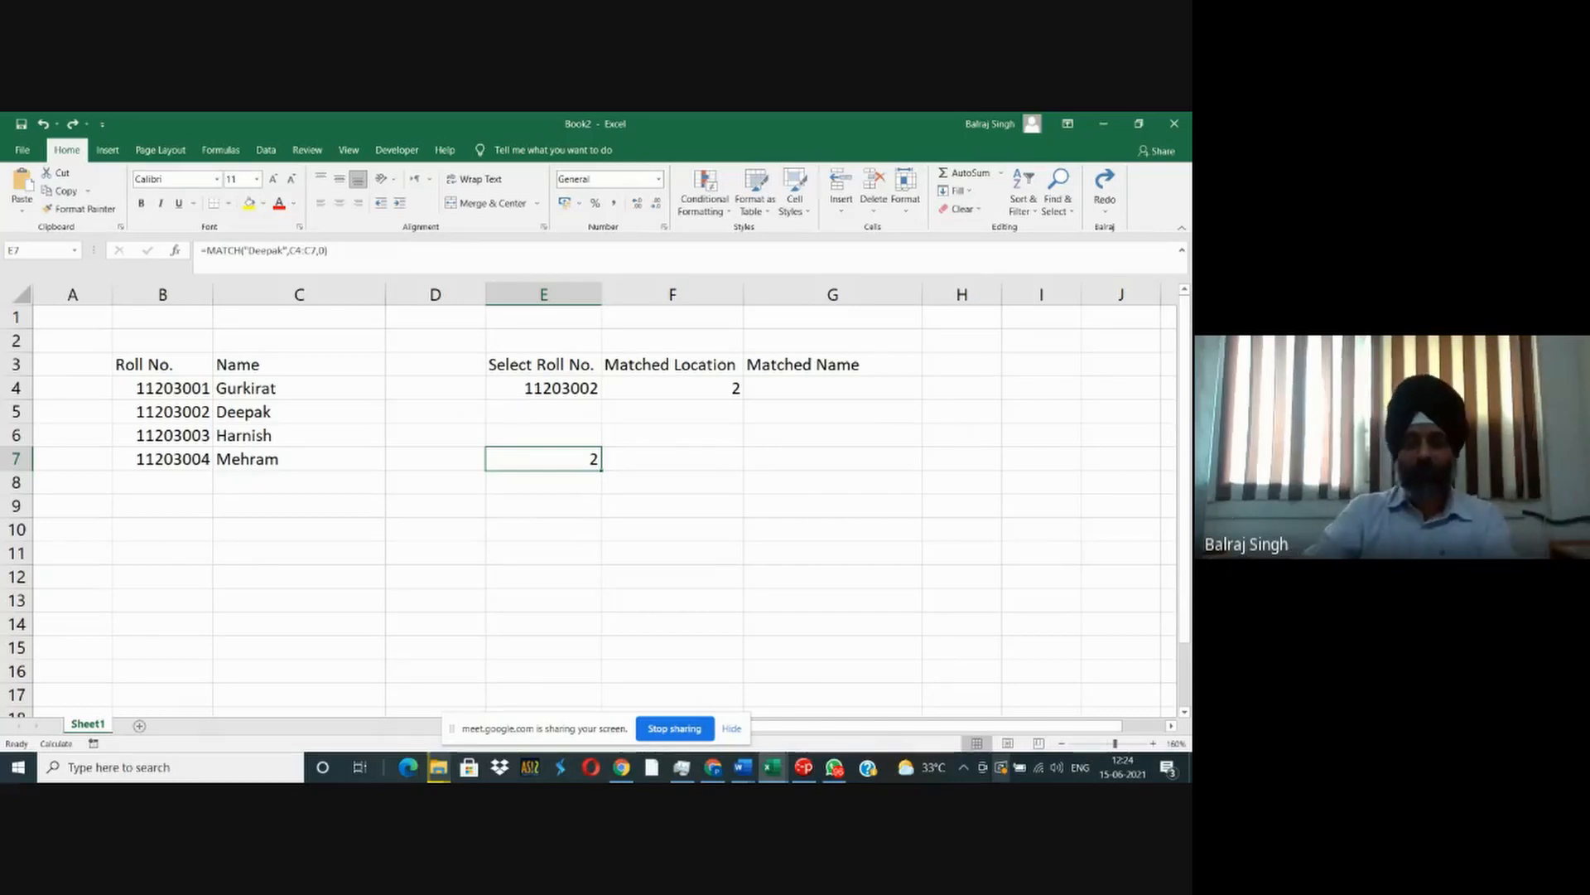
pyautogui.press('F2')
pyautogui.press('Escape')
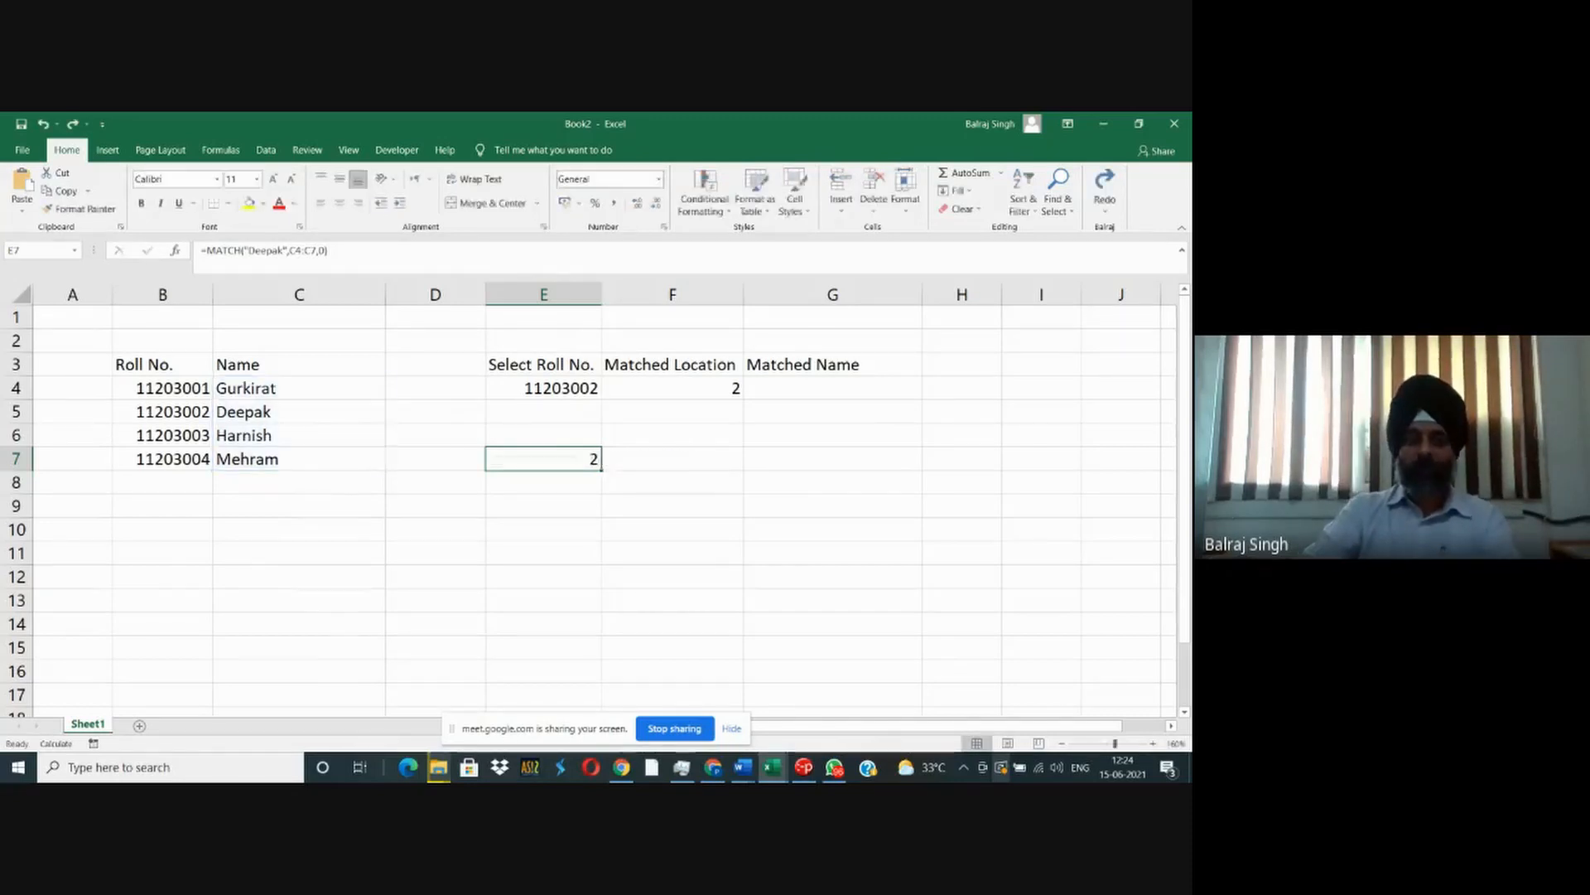
pyautogui.hotkey('alt', 'Tab')
pyautogui.hotkey('alt', 'Tab')
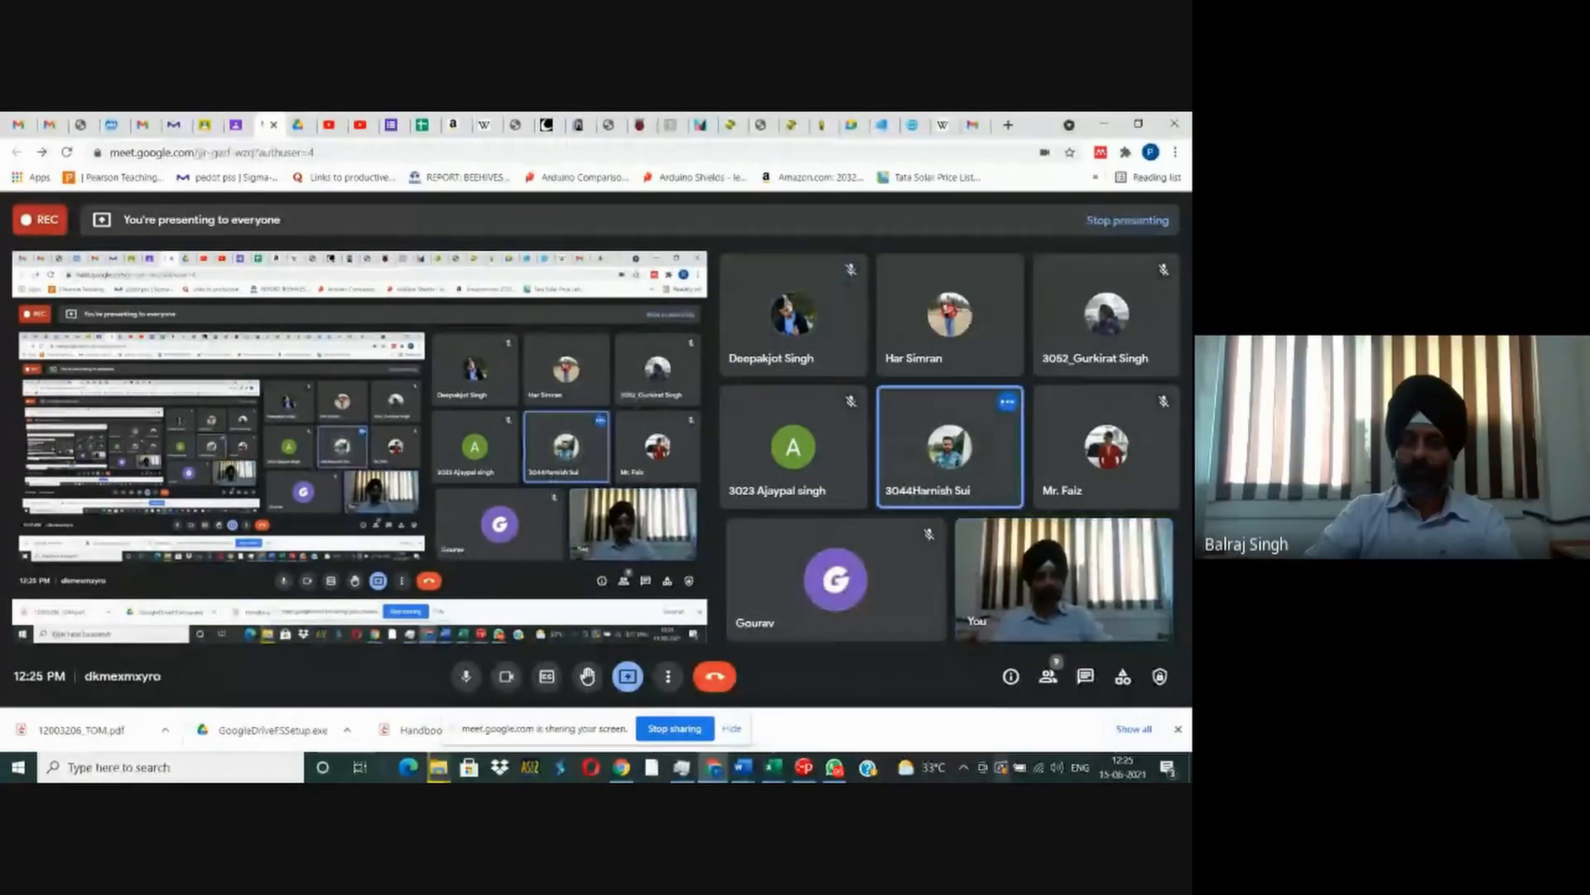
pyautogui.hotkey('alt', 'Tab')
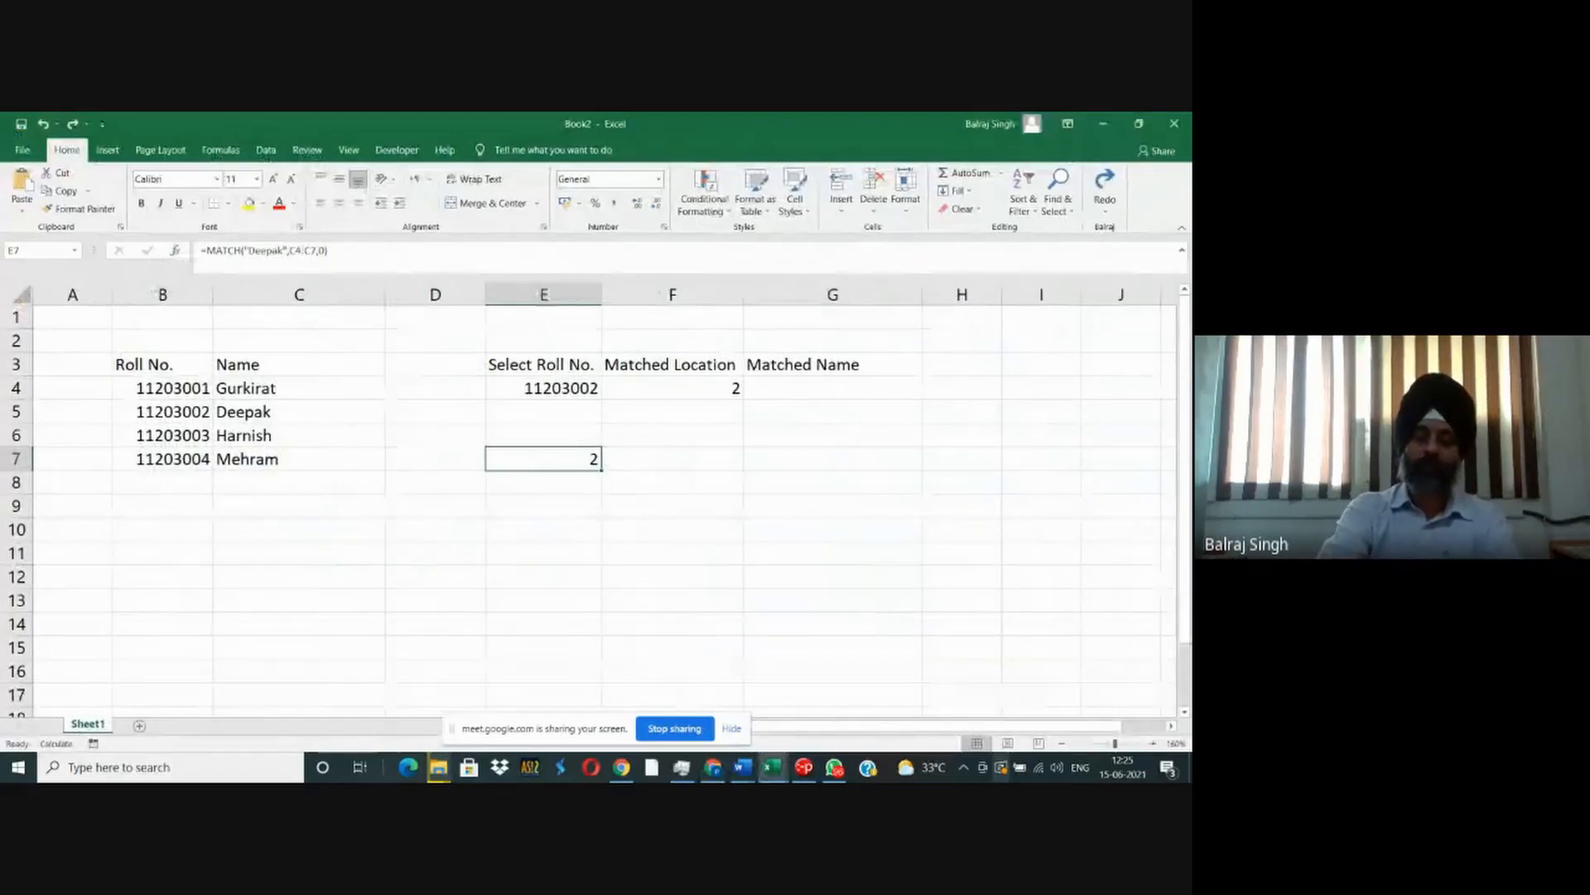
pyautogui.press('Up')
pyautogui.press('Up')
pyautogui.press('Up')
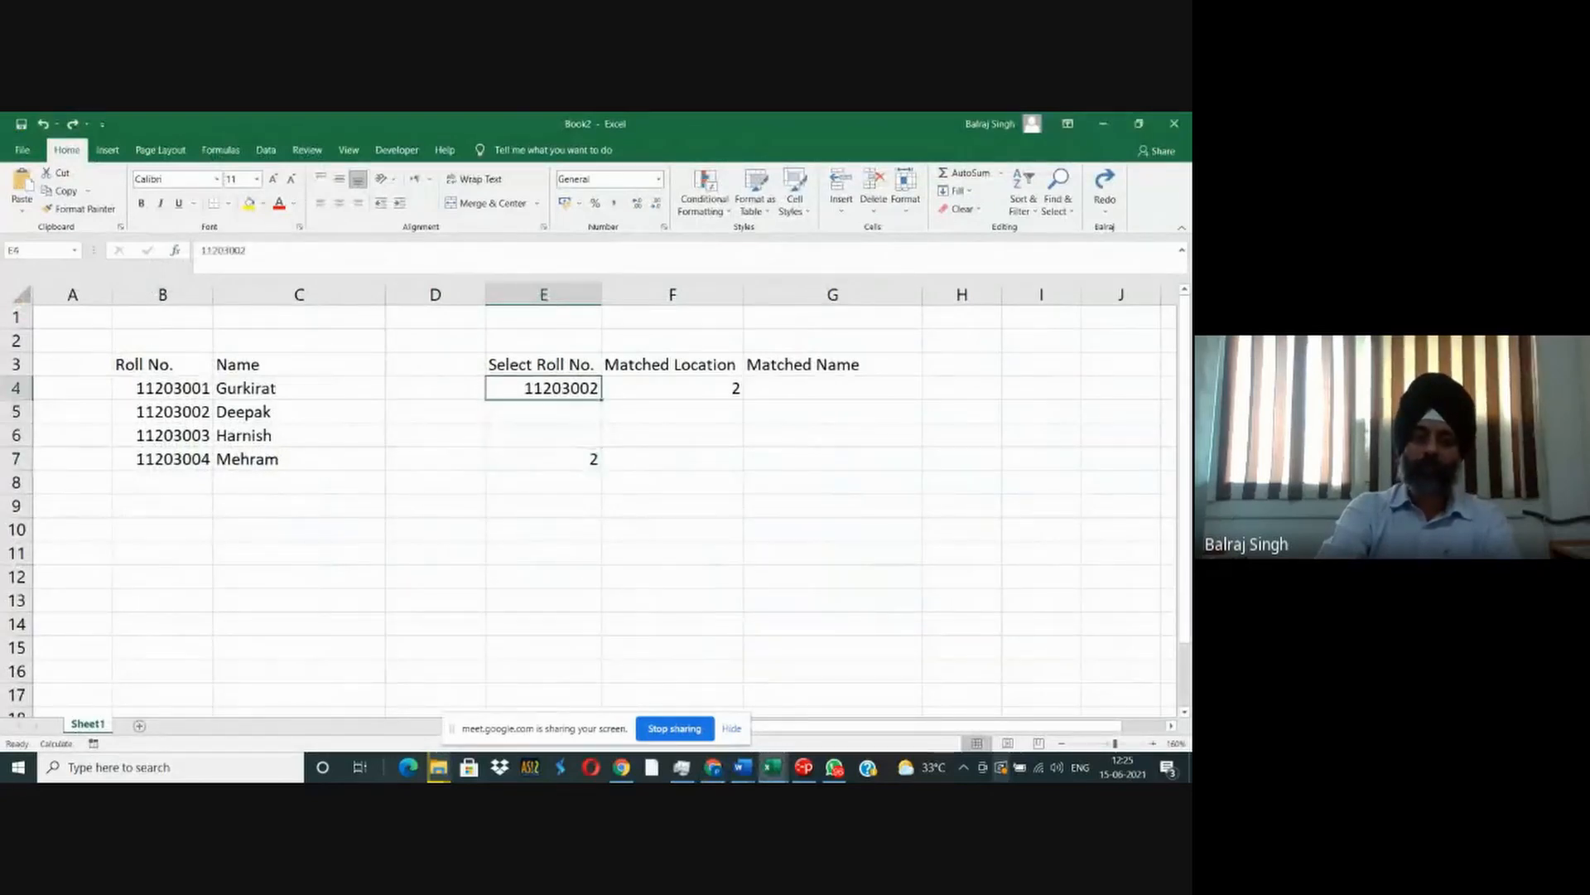
pyautogui.press('Down')
pyautogui.press('Down')
pyautogui.press('Down')
# - Replace the quoted lookup text in E7's MATCH formula with the third student's name
pyautogui.press('F2')
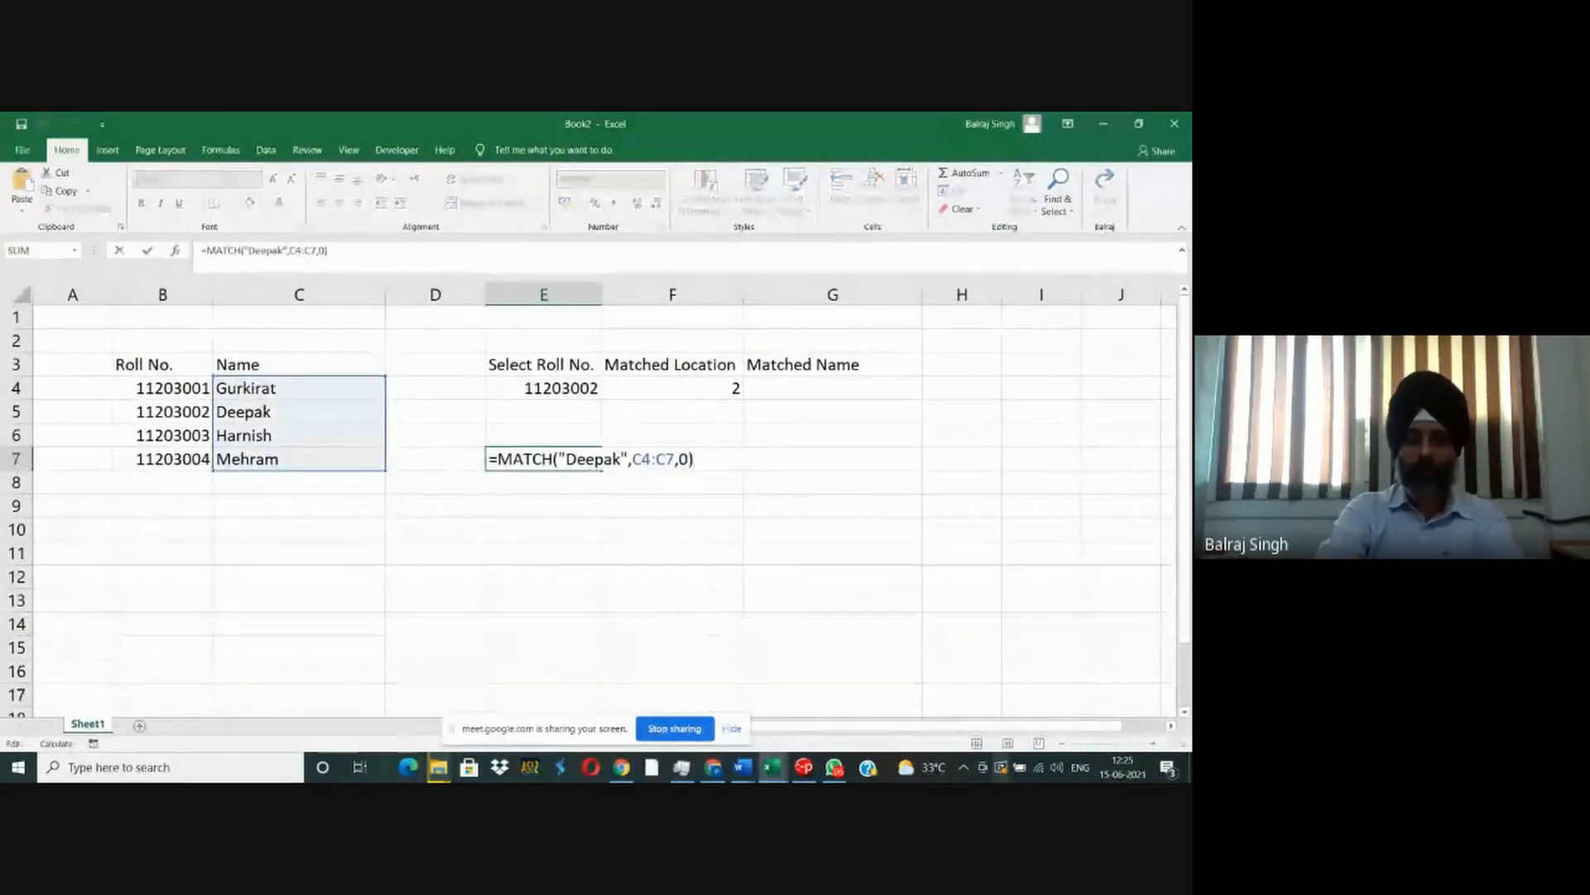
pyautogui.press('Left')
pyautogui.press('Left')
pyautogui.press('Left')
pyautogui.press('Left')
pyautogui.press('Left')
pyautogui.press('Left')
pyautogui.press('Left')
pyautogui.press('Left')
pyautogui.press('Left')
pyautogui.press('Left')
pyautogui.press('Left')
pyautogui.press('Left')
pyautogui.press('Left')
pyautogui.press('Left')
pyautogui.press('Left')
pyautogui.press('Left')
pyautogui.press('Left')
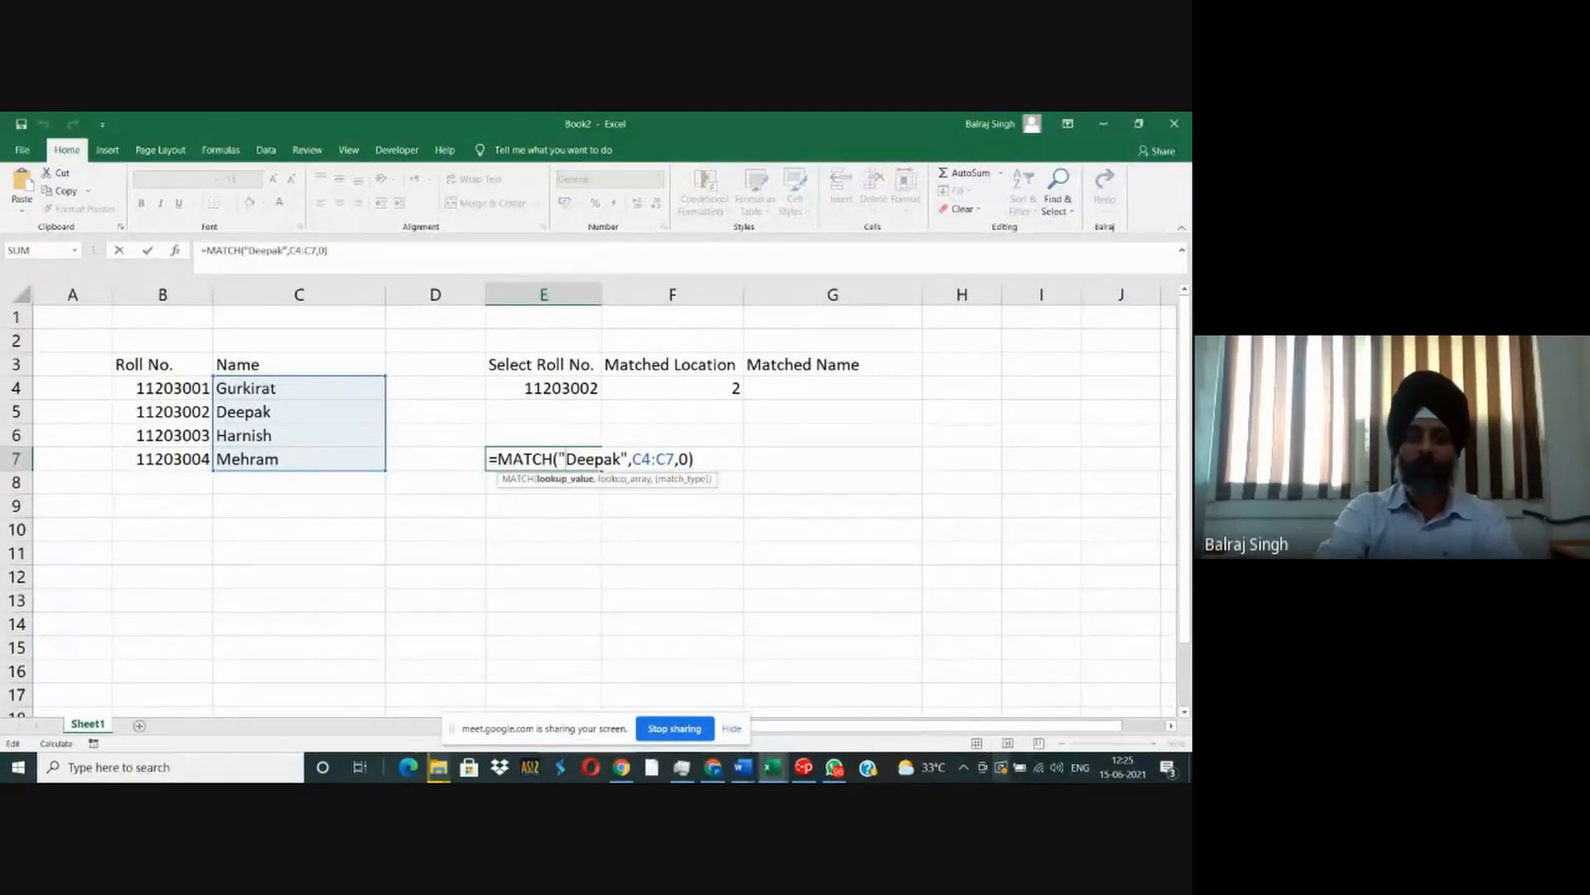
pyautogui.hotkey('shift', 'Right')
pyautogui.hotkey('shift', 'Right')
pyautogui.hotkey('shift', 'Right')
pyautogui.hotkey('shift', 'Right')
pyautogui.hotkey('shift', 'Right')
pyautogui.hotkey('shift', 'Right')
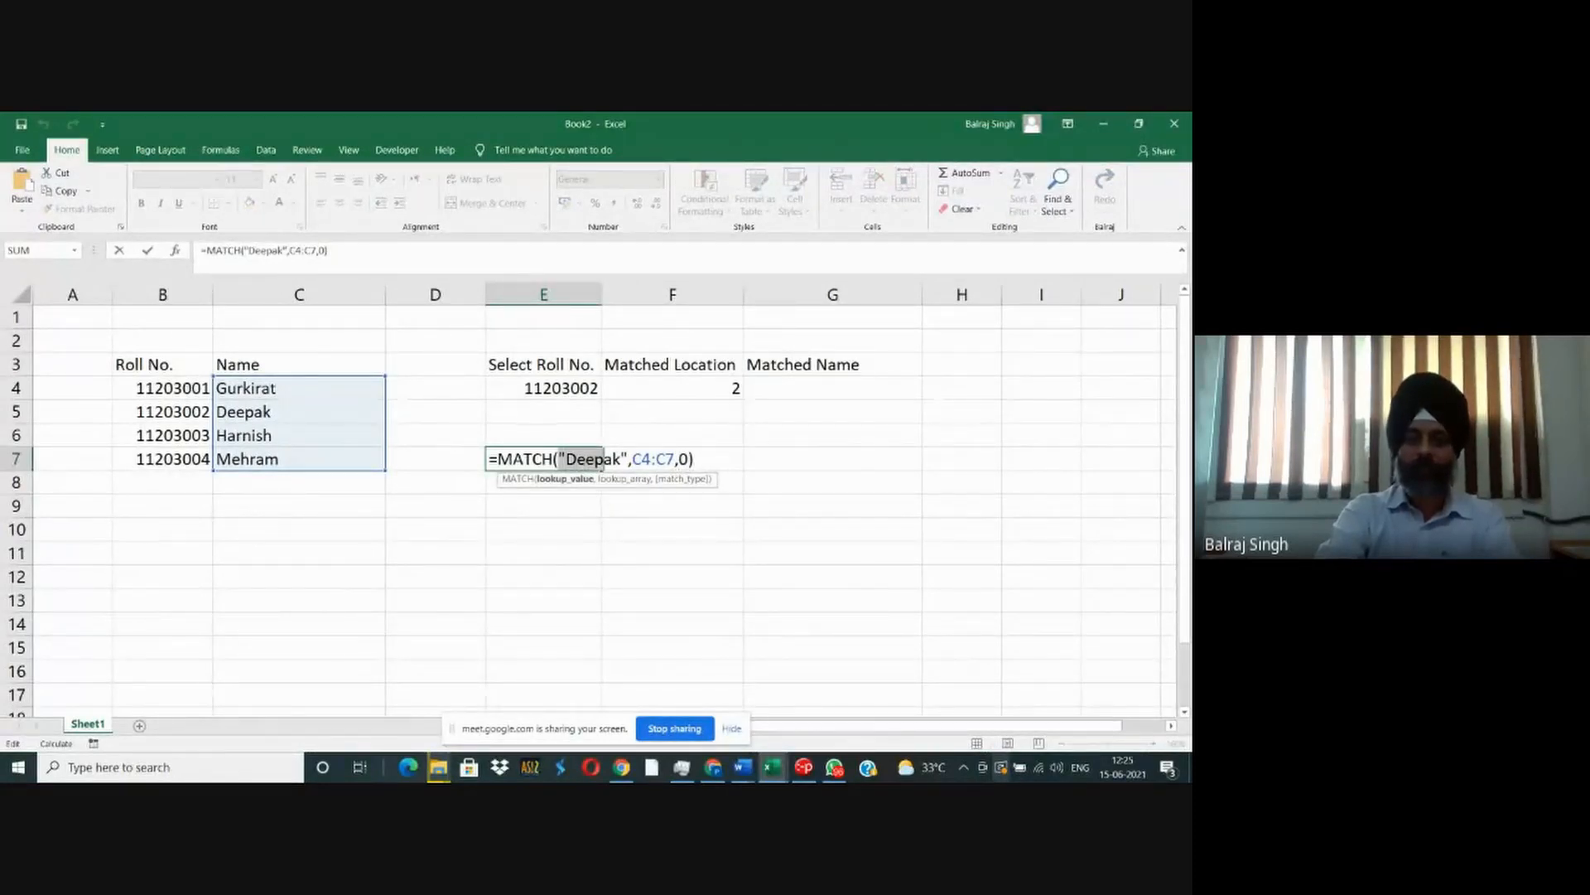
pyautogui.press('Right')
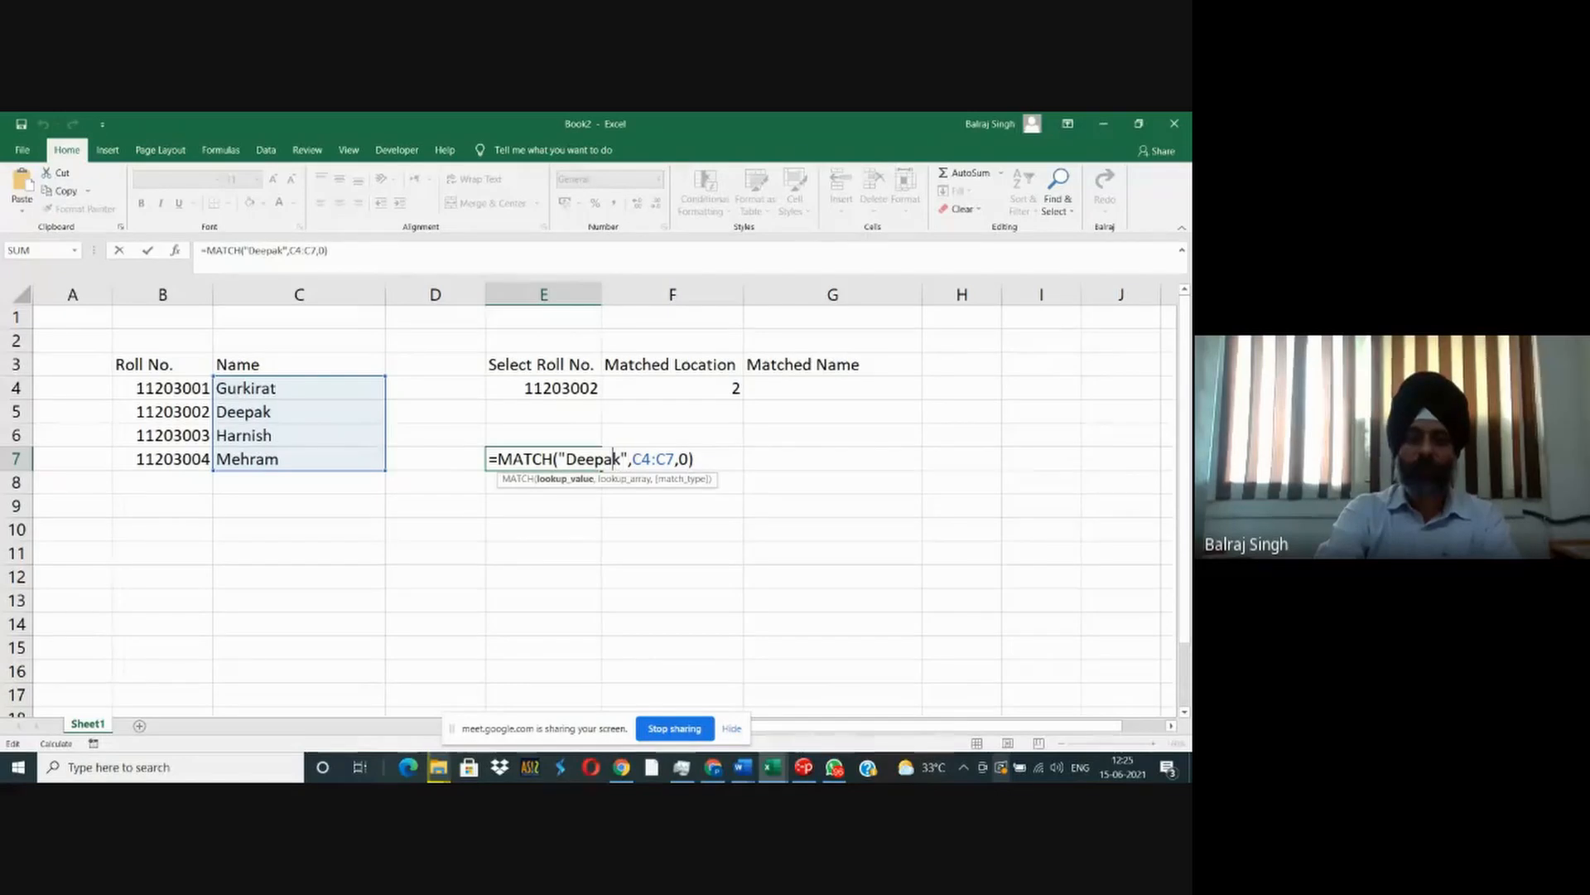
pyautogui.hotkey('shift', 'Left')
pyautogui.hotkey('shift', 'Left')
pyautogui.hotkey('shift', 'Left')
pyautogui.hotkey('shift', 'Left')
pyautogui.hotkey('shift', 'Left')
pyautogui.hotkey('shift', 'Left')
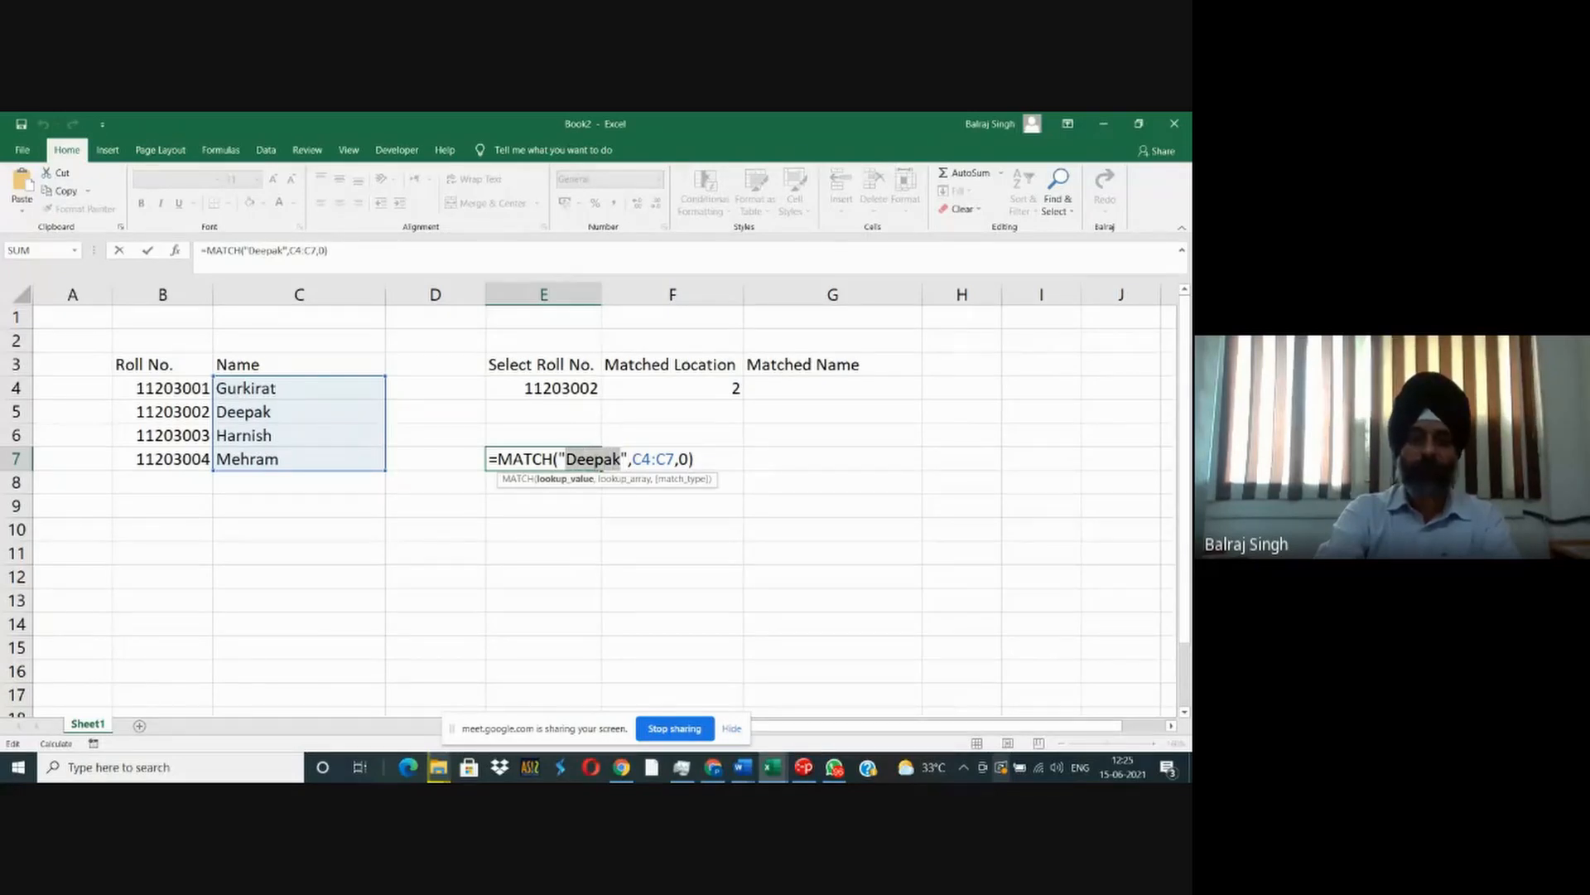
pyautogui.write('Harni')
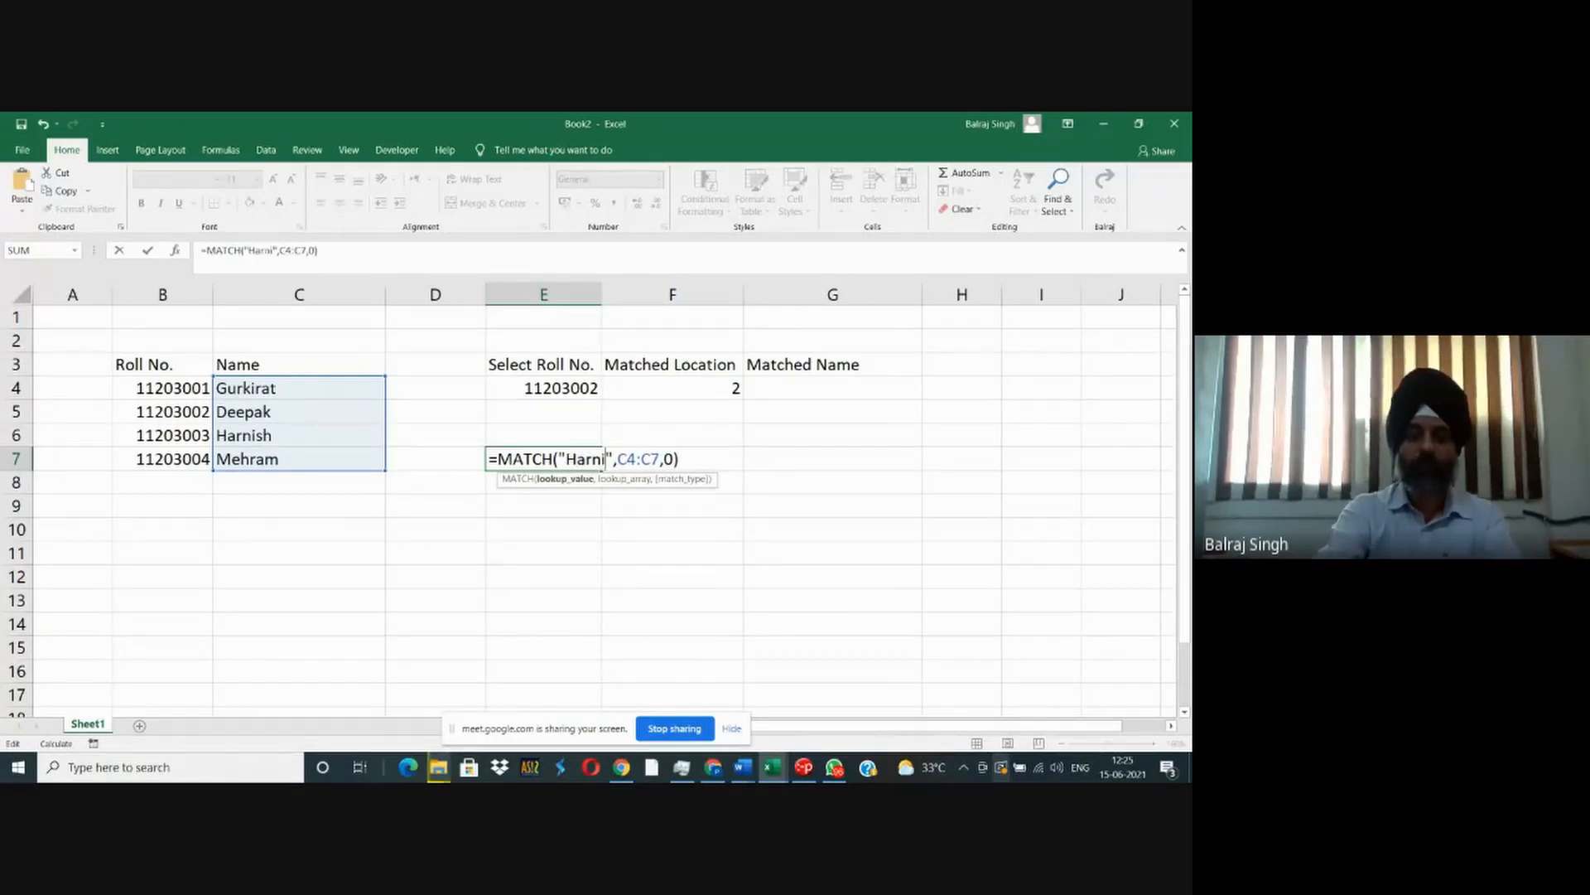
pyautogui.write('sh')
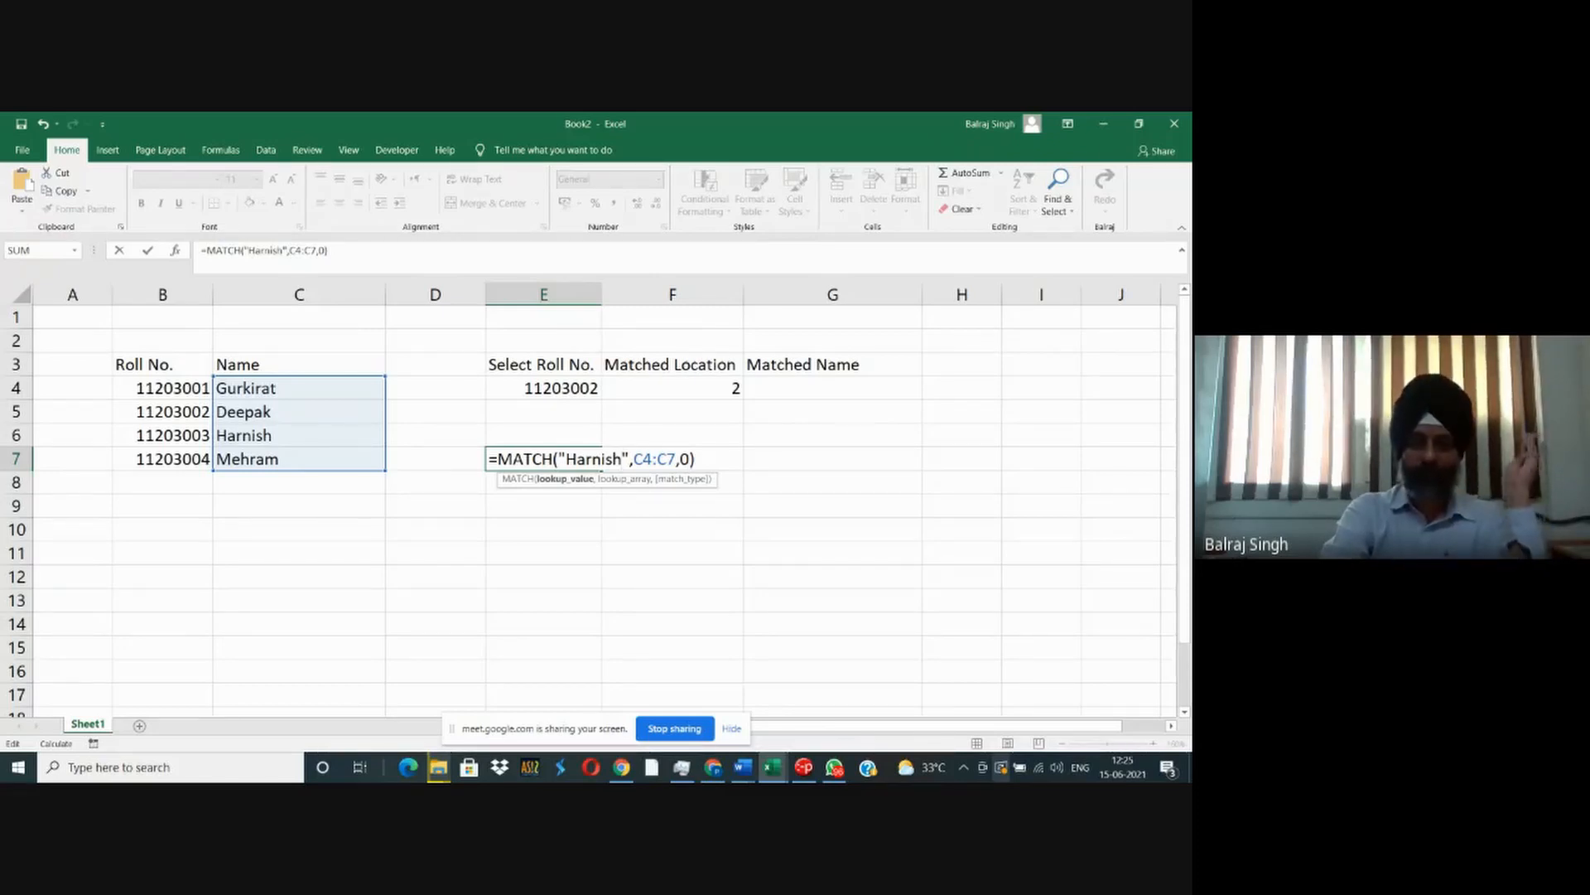
pyautogui.press('Return')
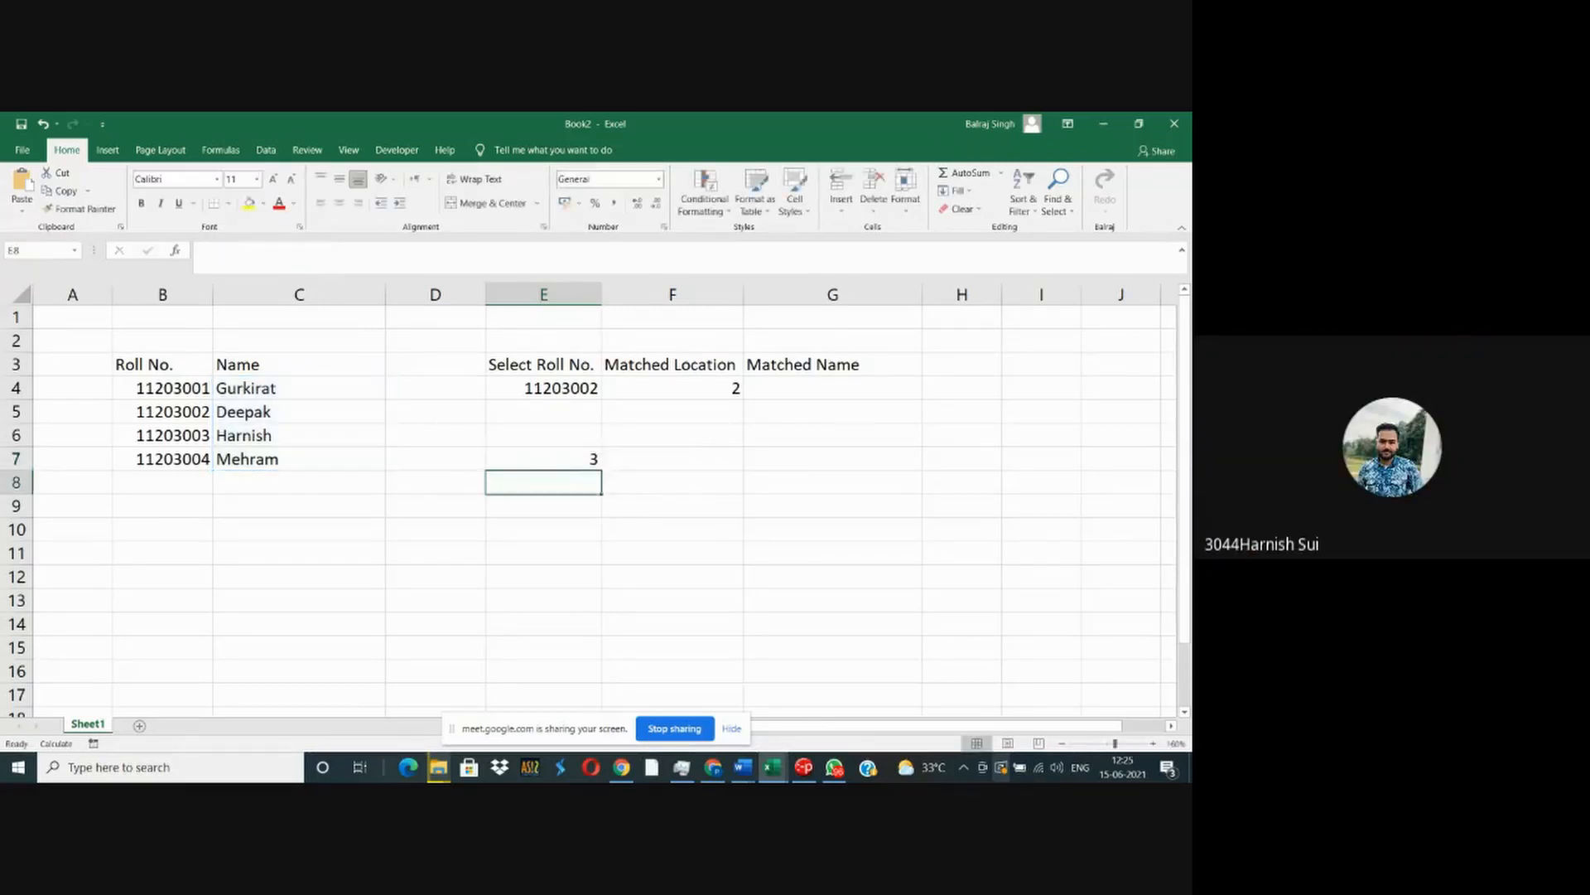
# - Extend the lookup array of E7's MATCH formula to C3:C7 so it includes the Name header
pyautogui.press('Up')
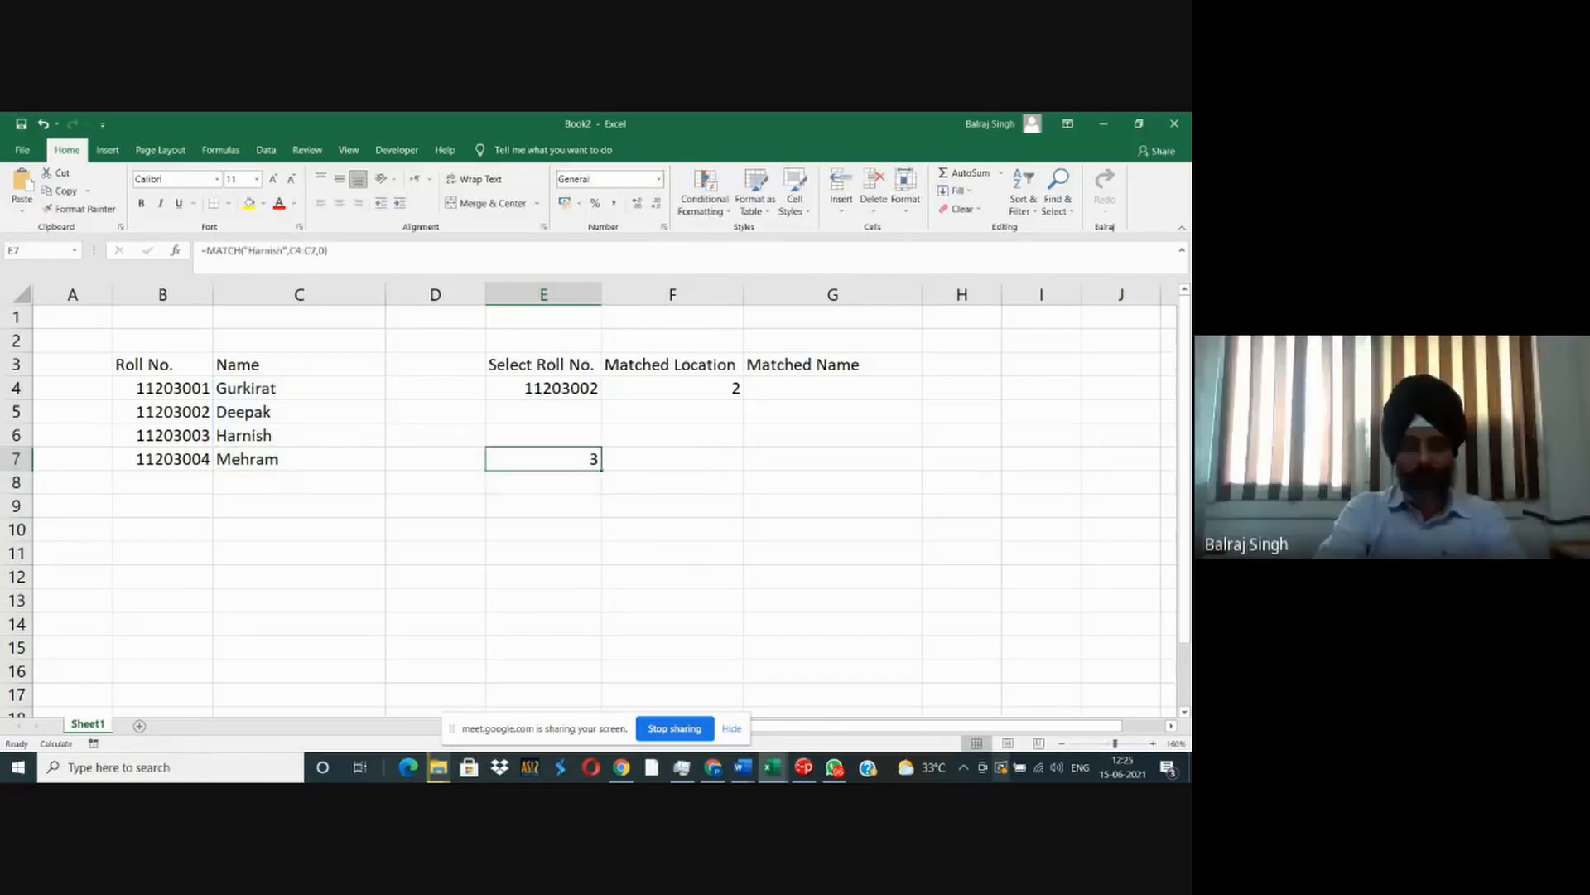
pyautogui.press('F2')
pyautogui.press('Left')
pyautogui.press('Left')
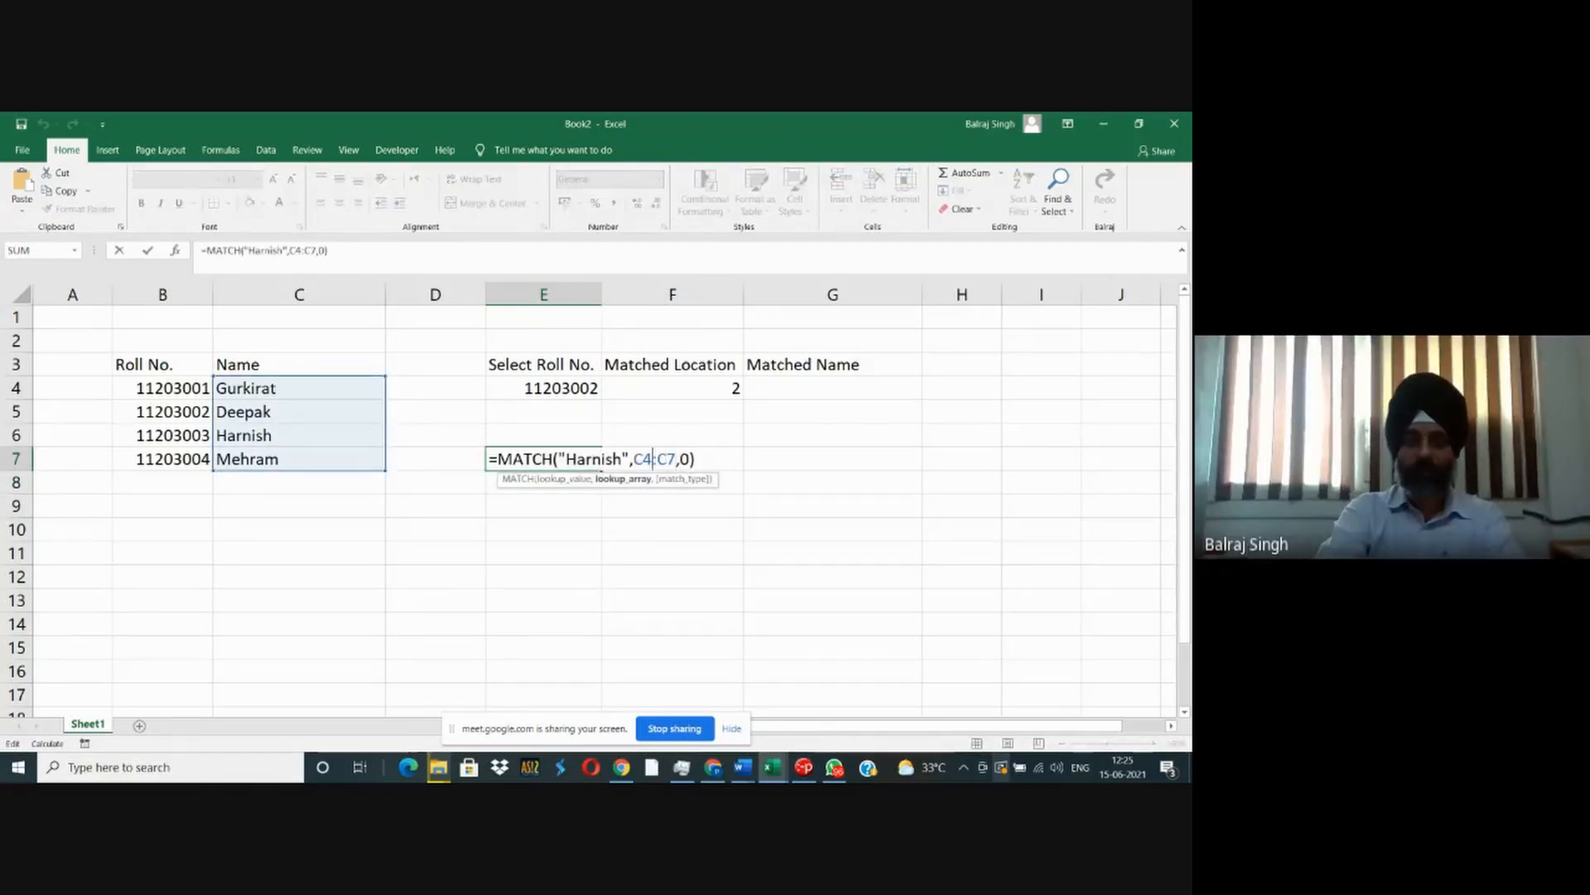
pyautogui.press('BackSpace')
pyautogui.write('3')
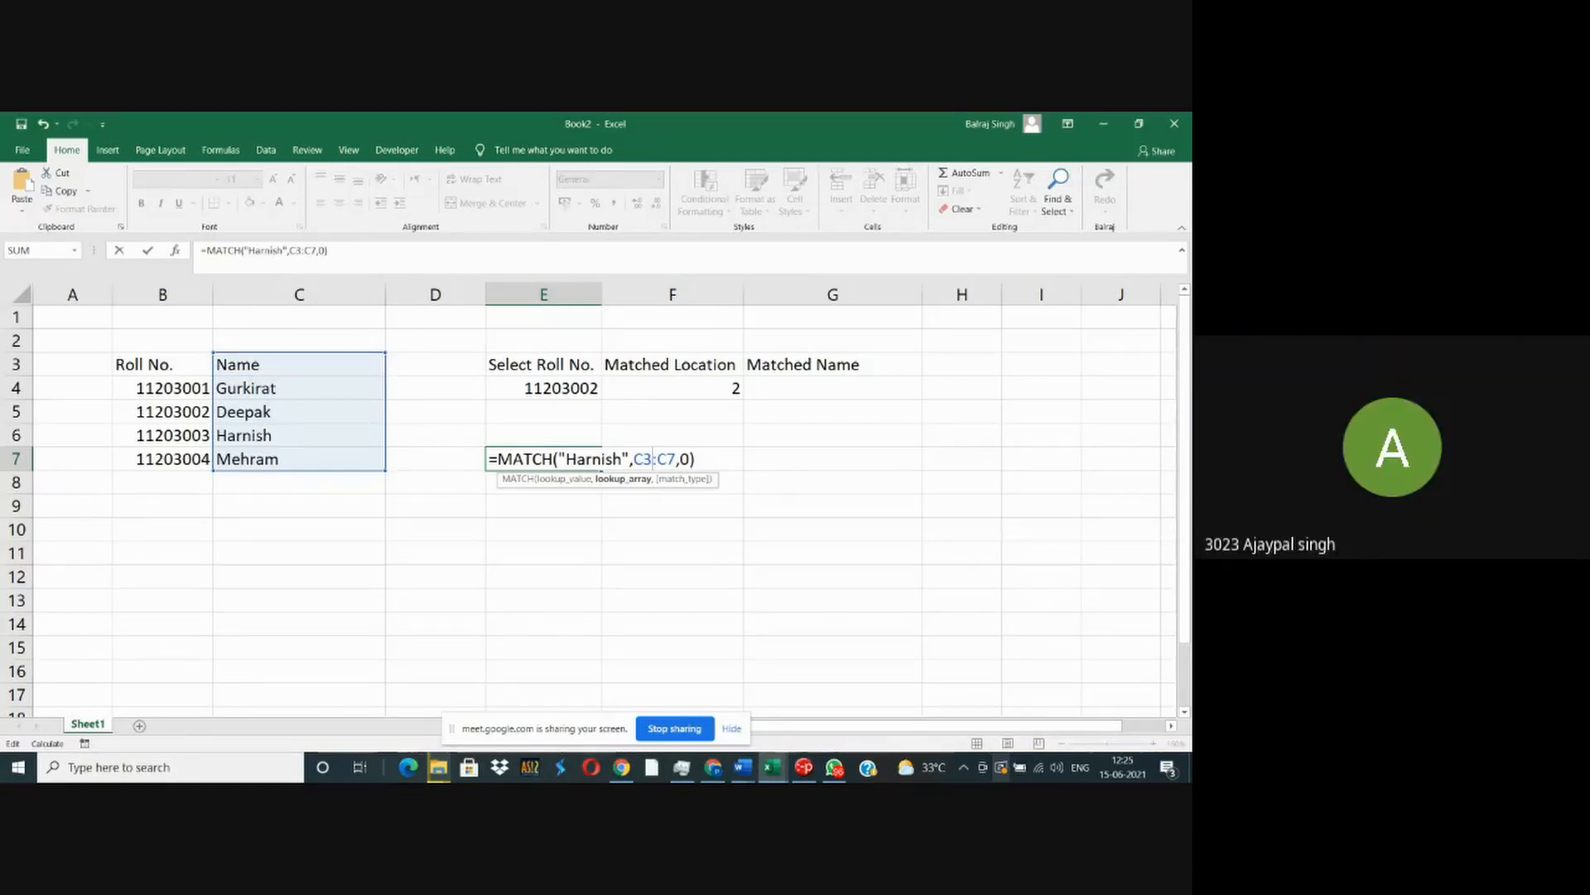
pyautogui.press('Return')
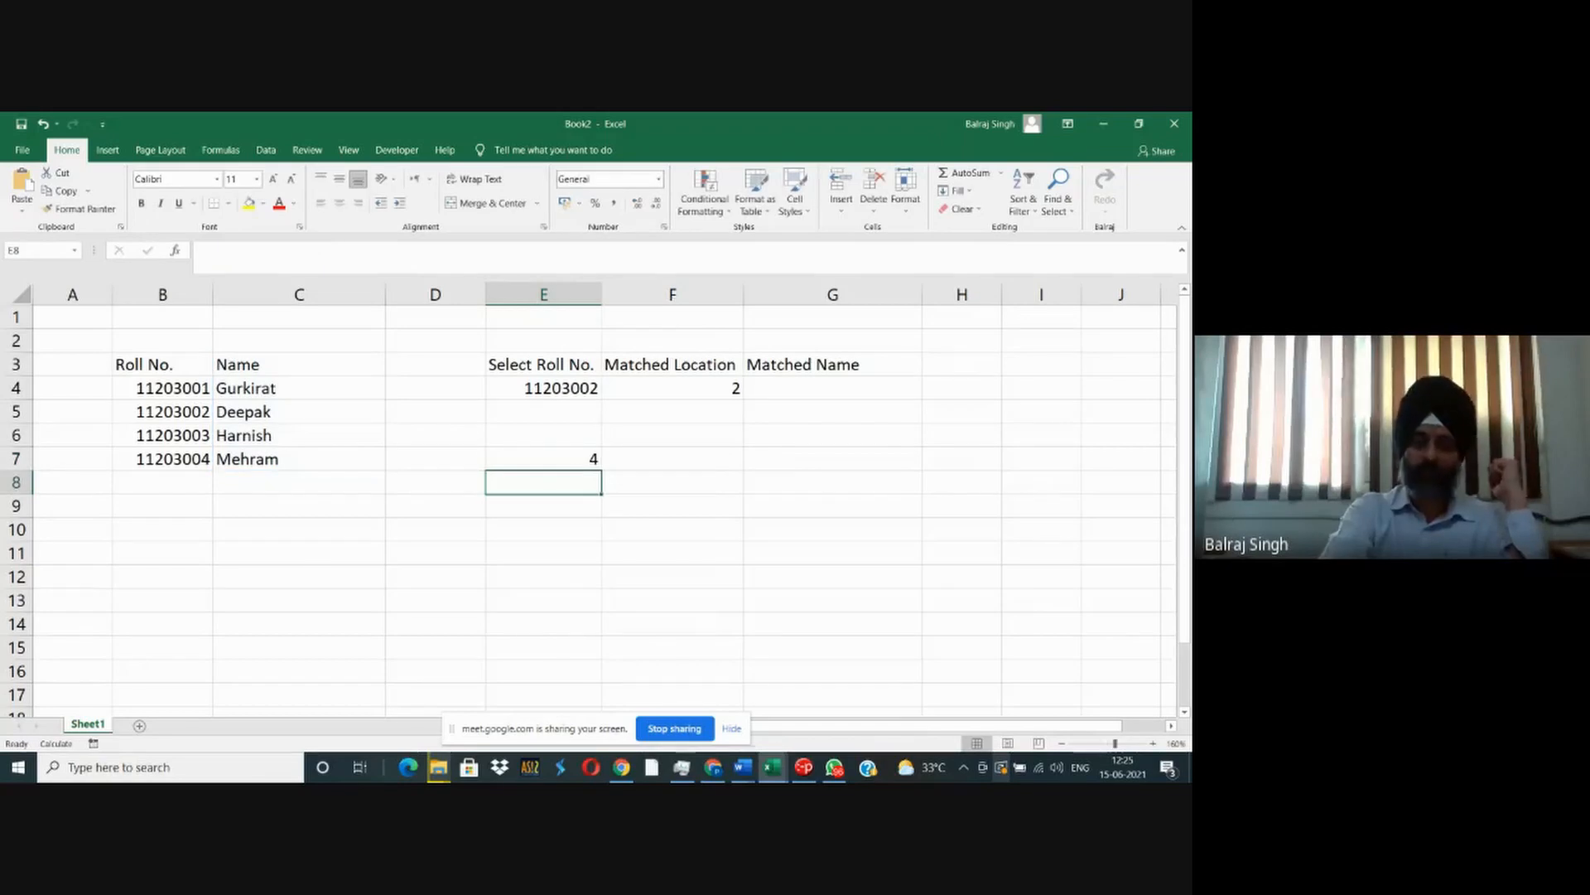
# - Set the lookup array of E7's MATCH formula back to C4:C7
pyautogui.press('Up')
pyautogui.press('F2')
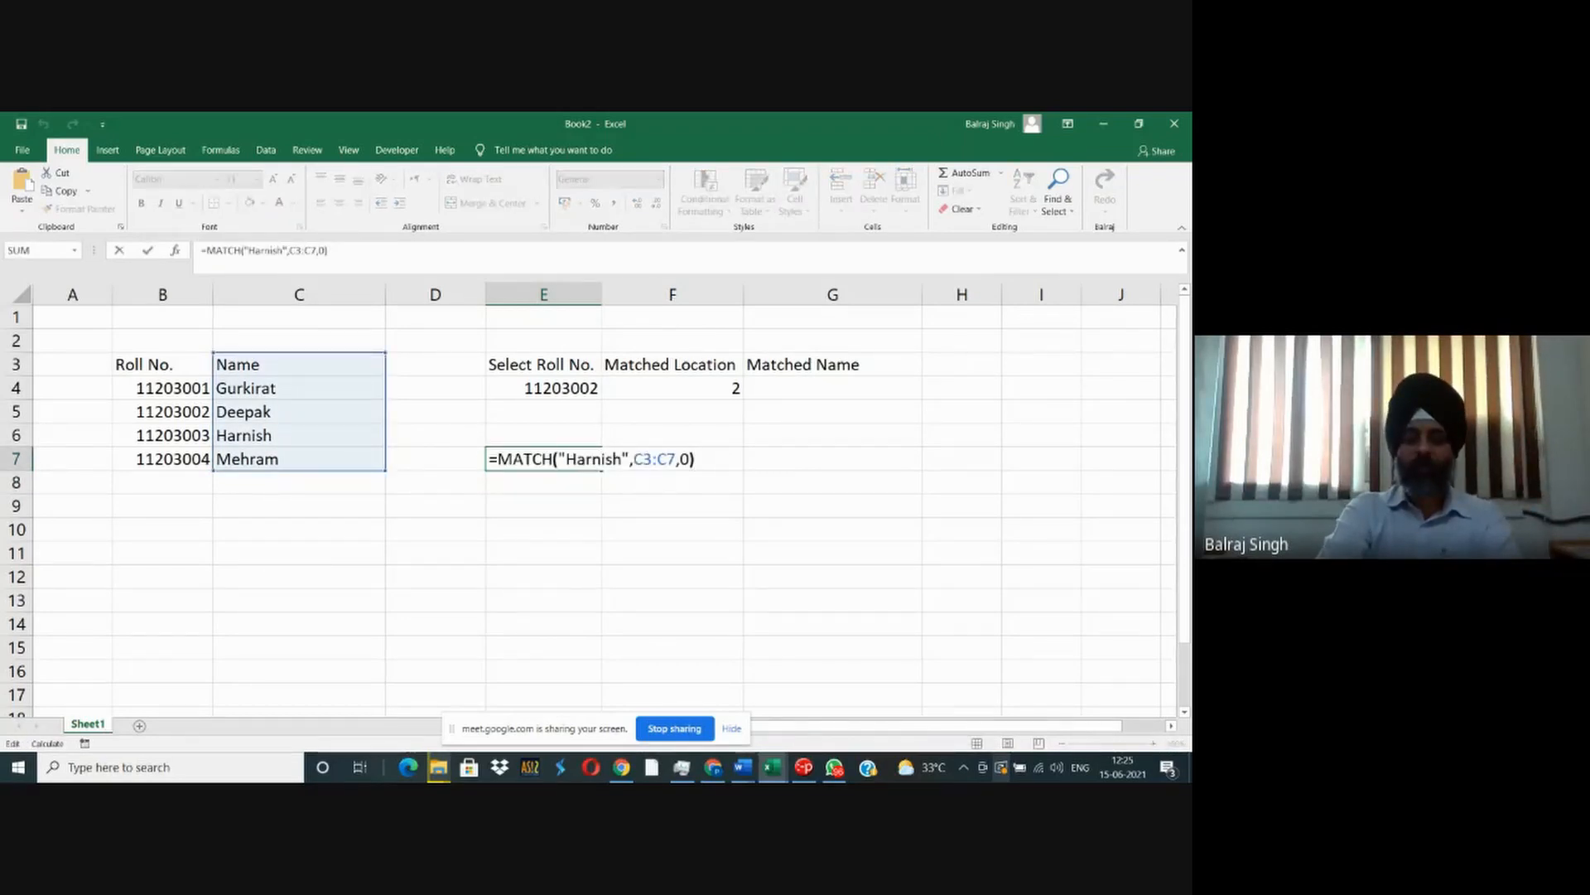
pyautogui.press('Left')
pyautogui.press('Left')
pyautogui.press('Left')
pyautogui.press('Left')
pyautogui.press('Left')
pyautogui.press('BackSpace')
pyautogui.write('4')
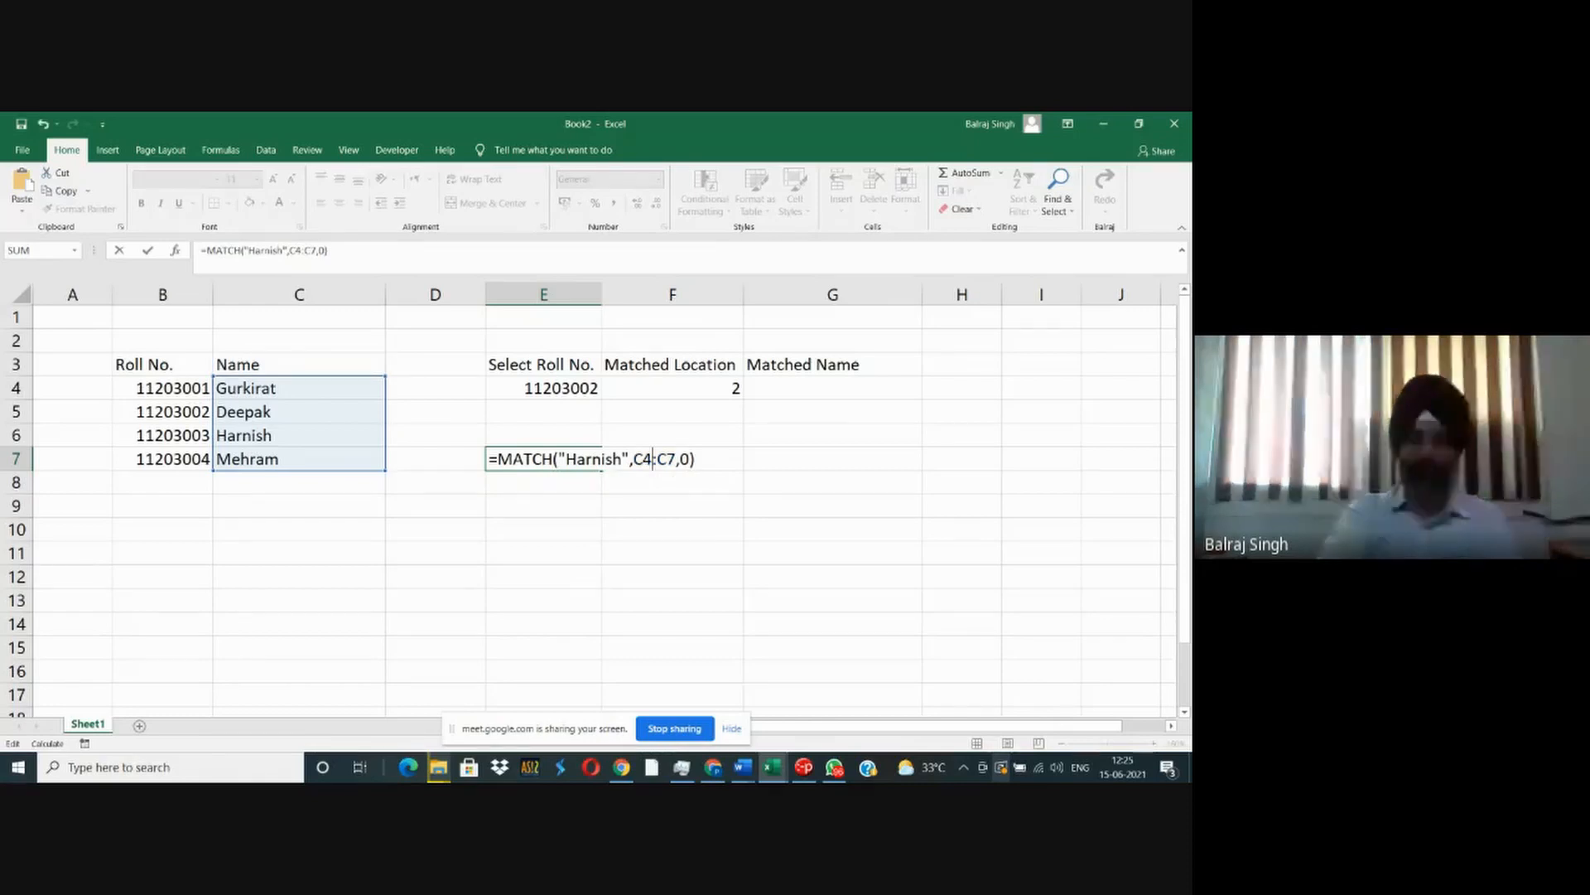
pyautogui.press('Return')
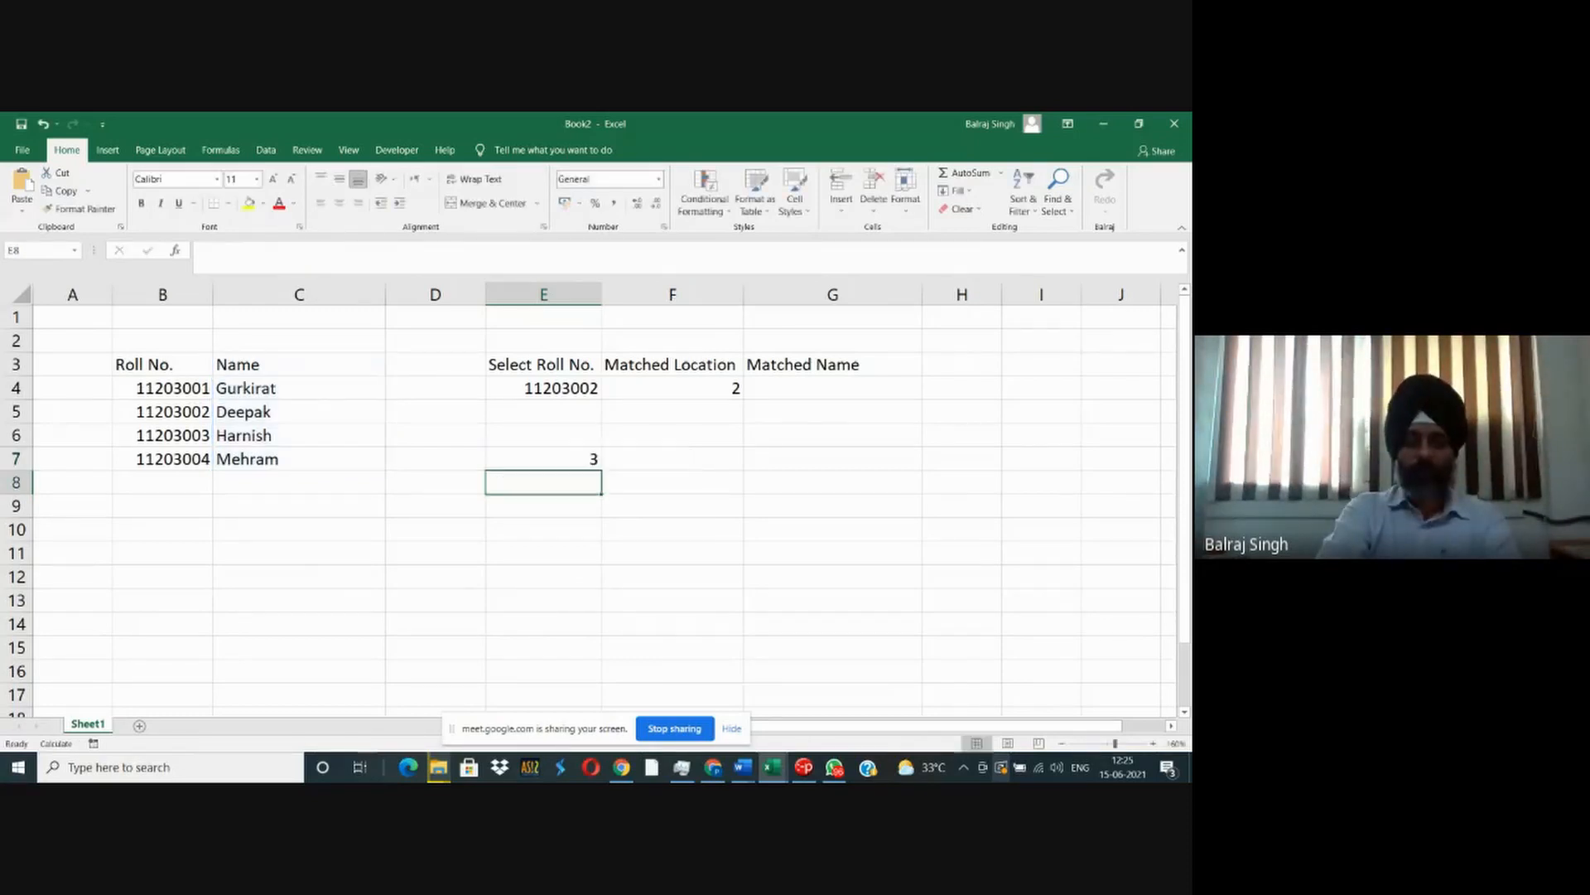
# - Replace the quoted name in E7's MATCH formula with a reference to cell D12 as the lookup value
pyautogui.press('Up')
pyautogui.press('F2')
pyautogui.press('Left')
pyautogui.press('Left')
pyautogui.press('Left')
pyautogui.press('Left')
pyautogui.press('Left')
pyautogui.press('Left')
pyautogui.press('Left')
pyautogui.press('Left')
pyautogui.press('Left')
pyautogui.press('BackSpace')
pyautogui.press('BackSpace')
pyautogui.press('BackSpace')
pyautogui.press('BackSpace')
pyautogui.press('BackSpace')
pyautogui.press('BackSpace')
pyautogui.press('BackSpace')
pyautogui.press('BackSpace')
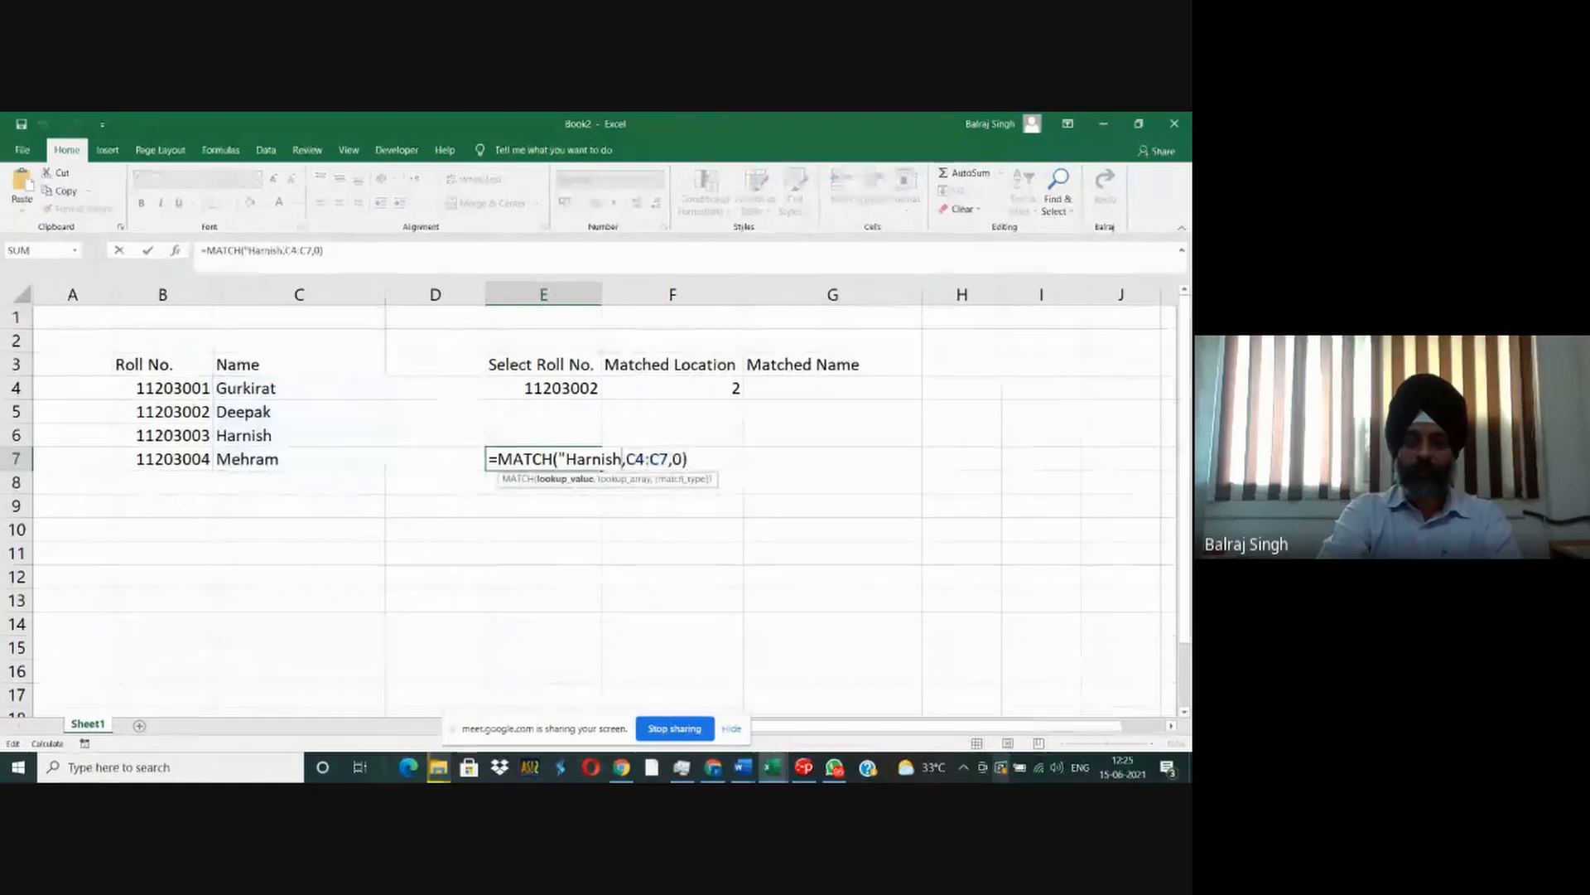
pyautogui.press('BackSpace')
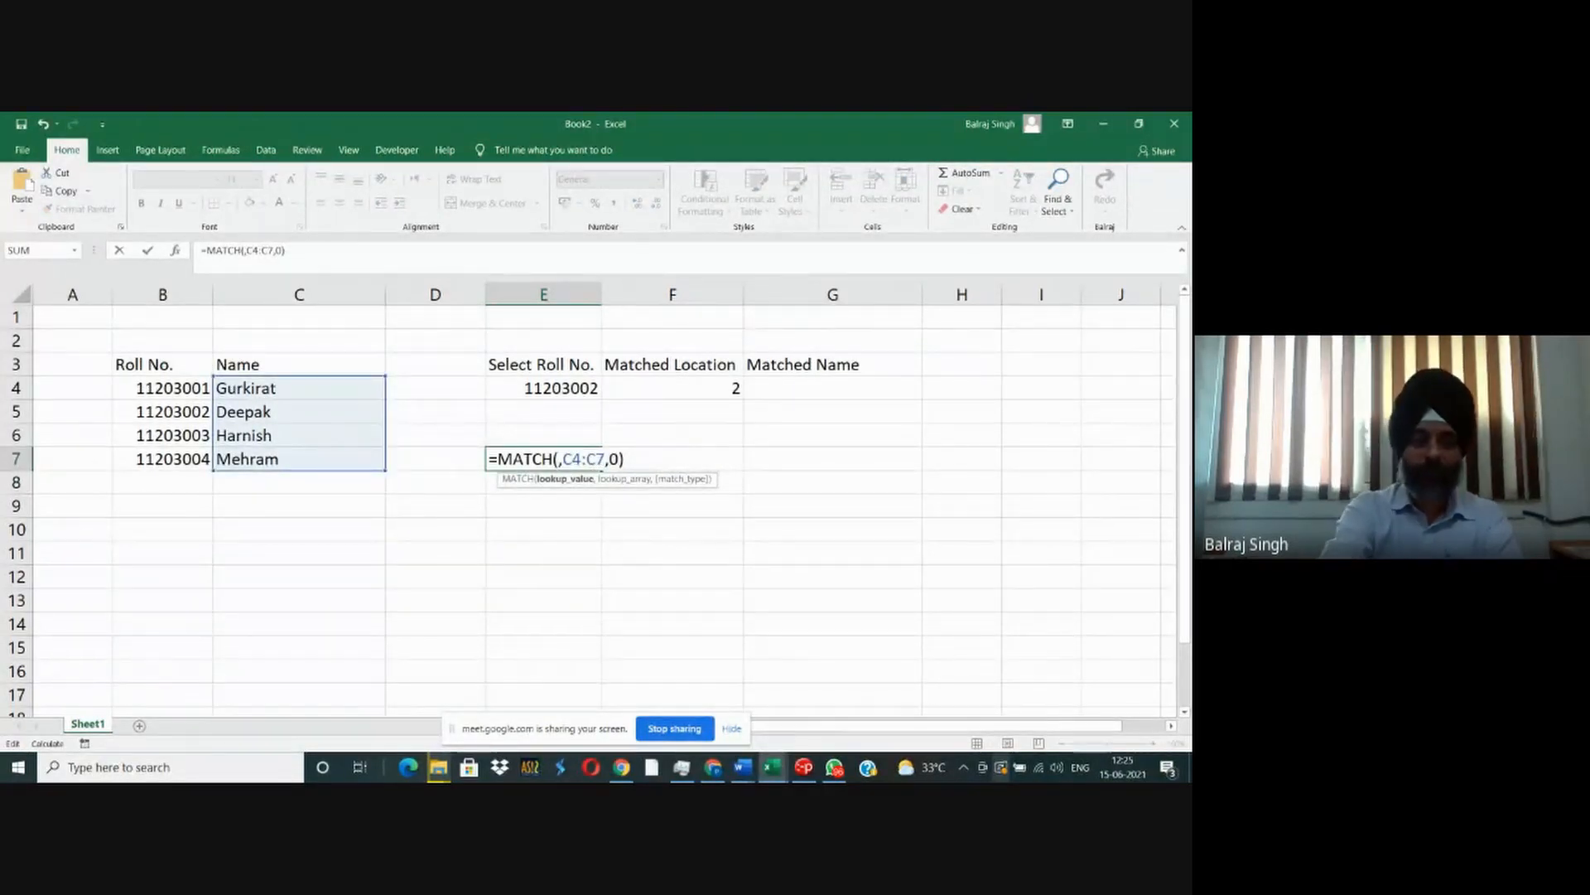
pyautogui.write('d12')
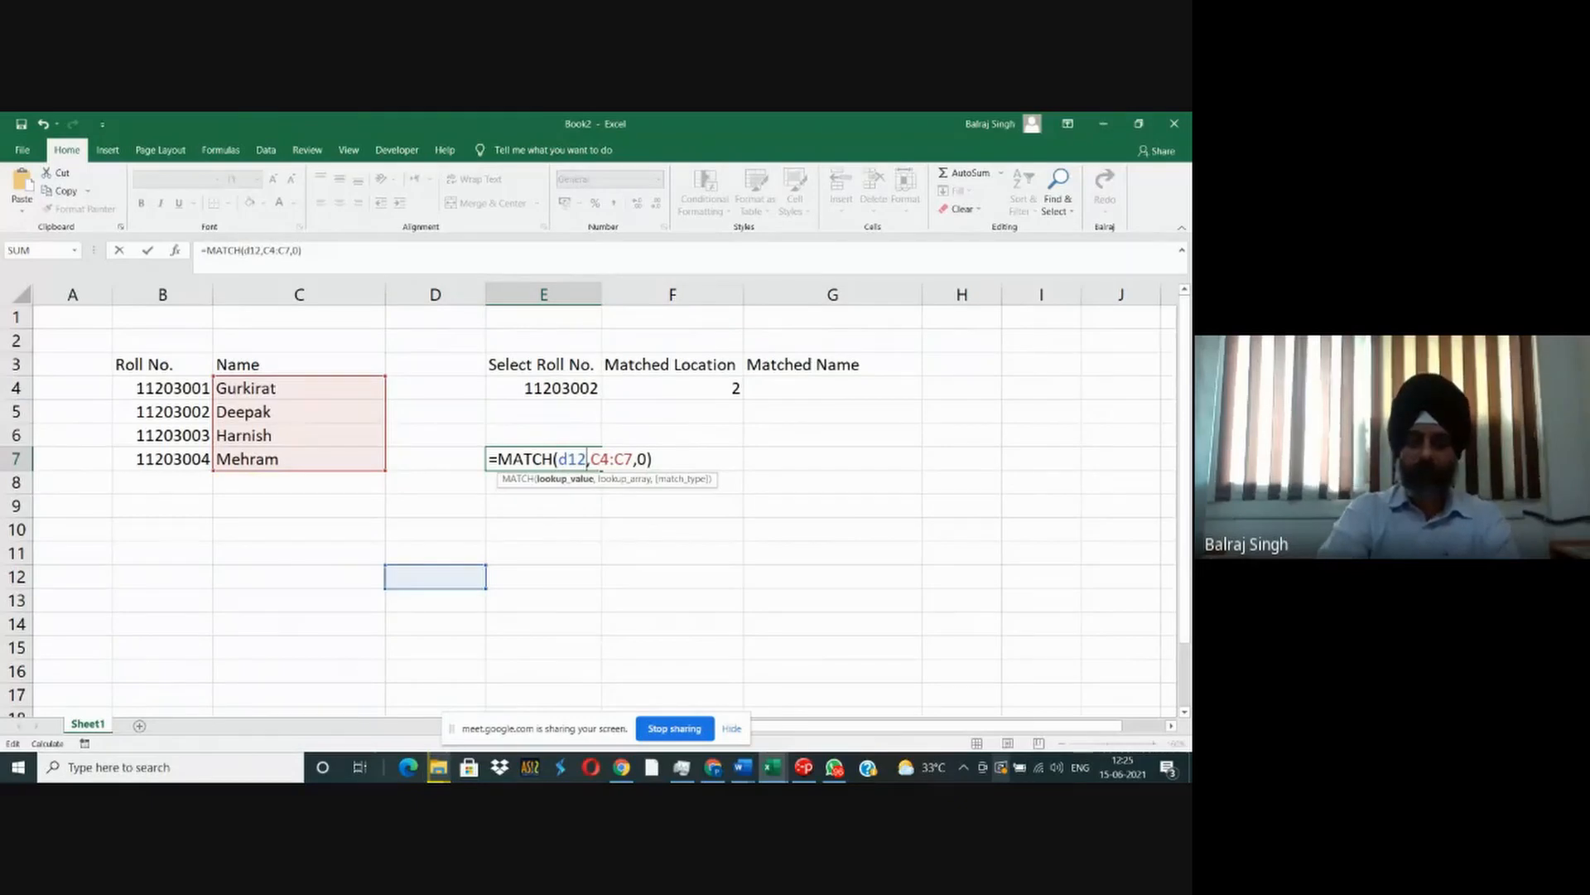
pyautogui.press('Return')
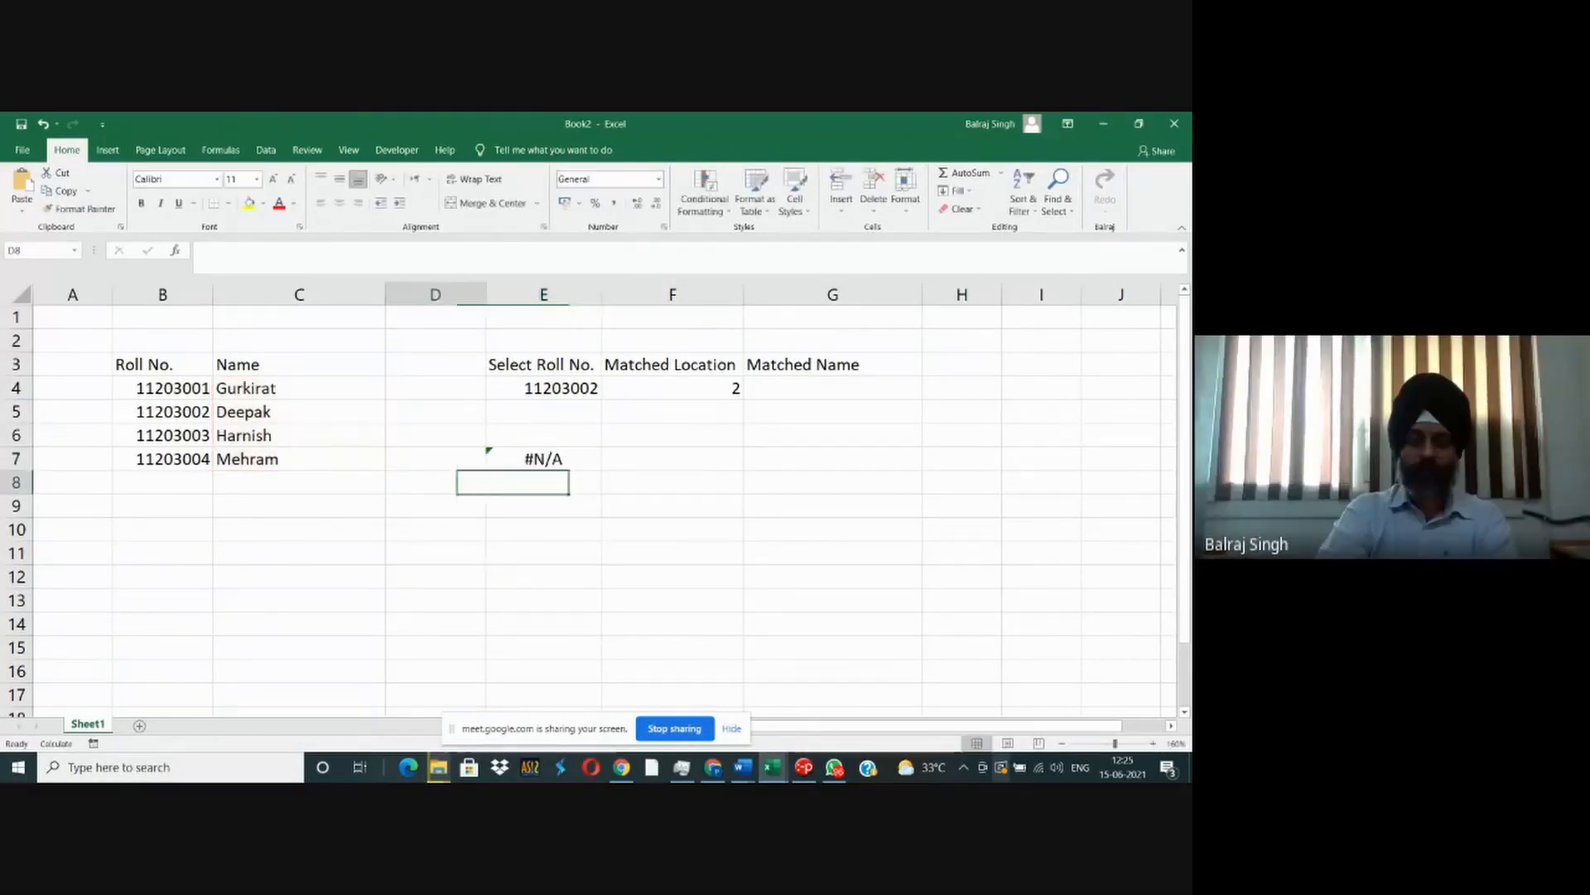
# - Enter the fourth student's name in D12 as the lookup value and review the MATCH formula in E7
pyautogui.press('Left')
pyautogui.press('Up')
pyautogui.press('Down')
pyautogui.press('Down')
pyautogui.press('Down')
pyautogui.press('Down')
pyautogui.press('Down')
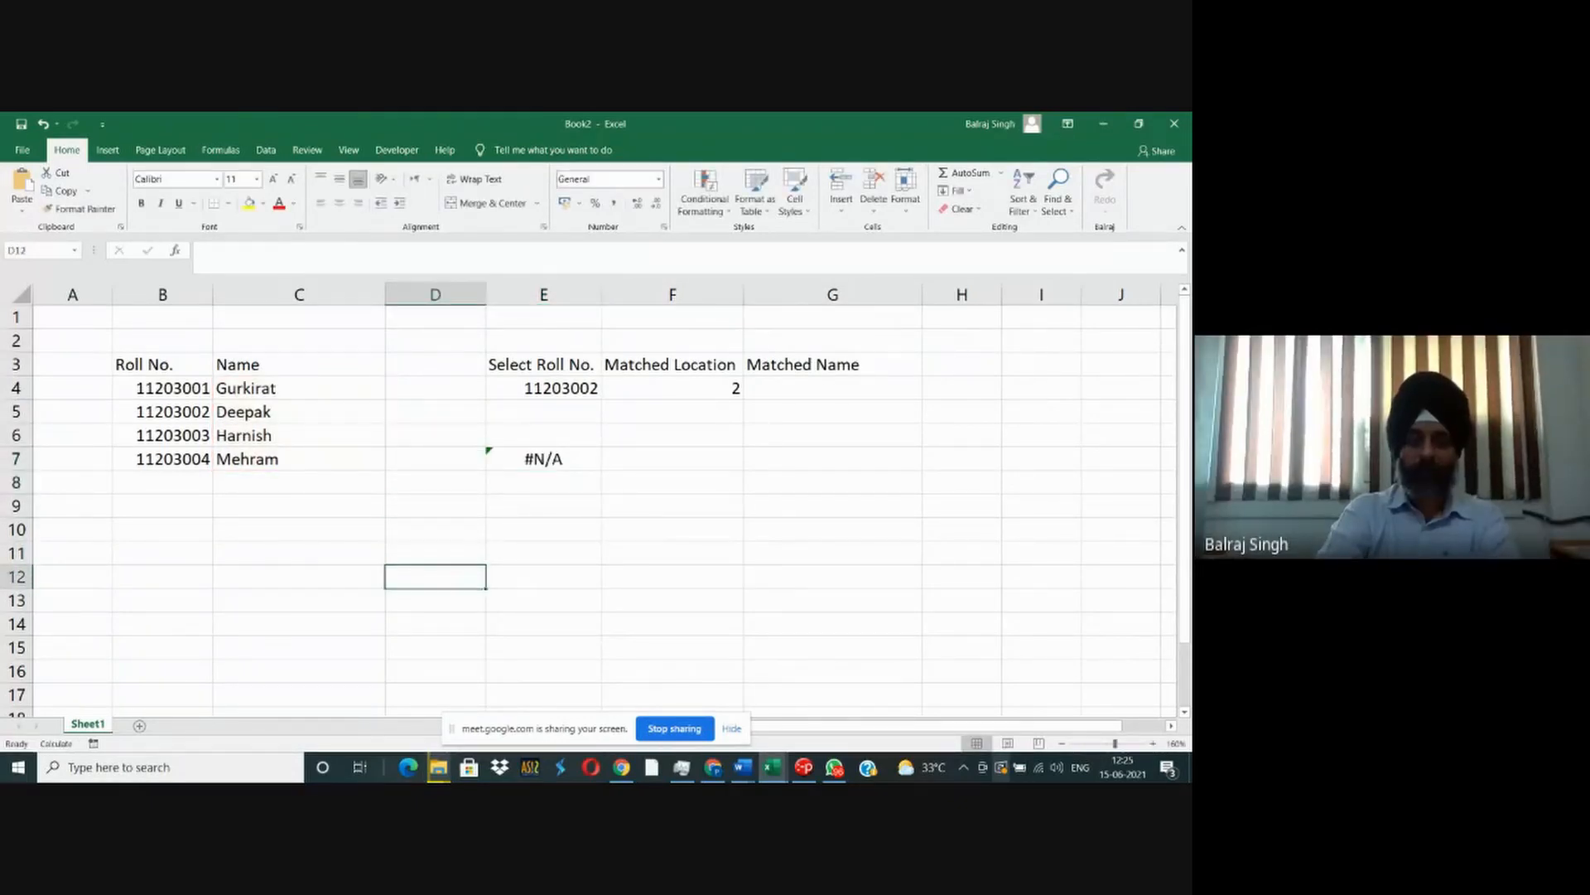
pyautogui.write('Mehr')
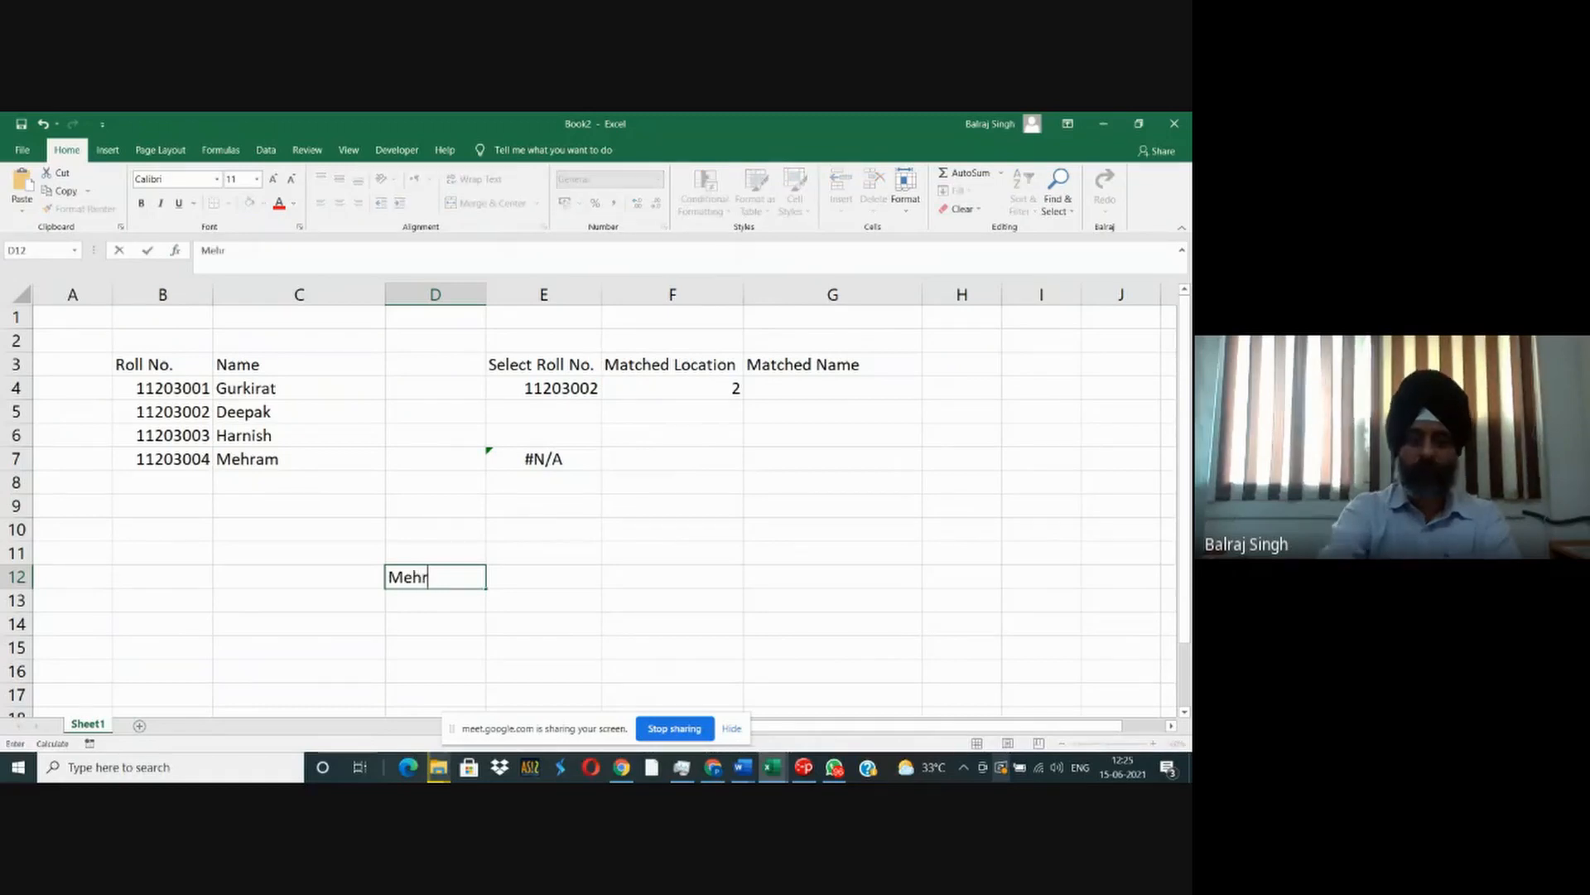
pyautogui.write('am')
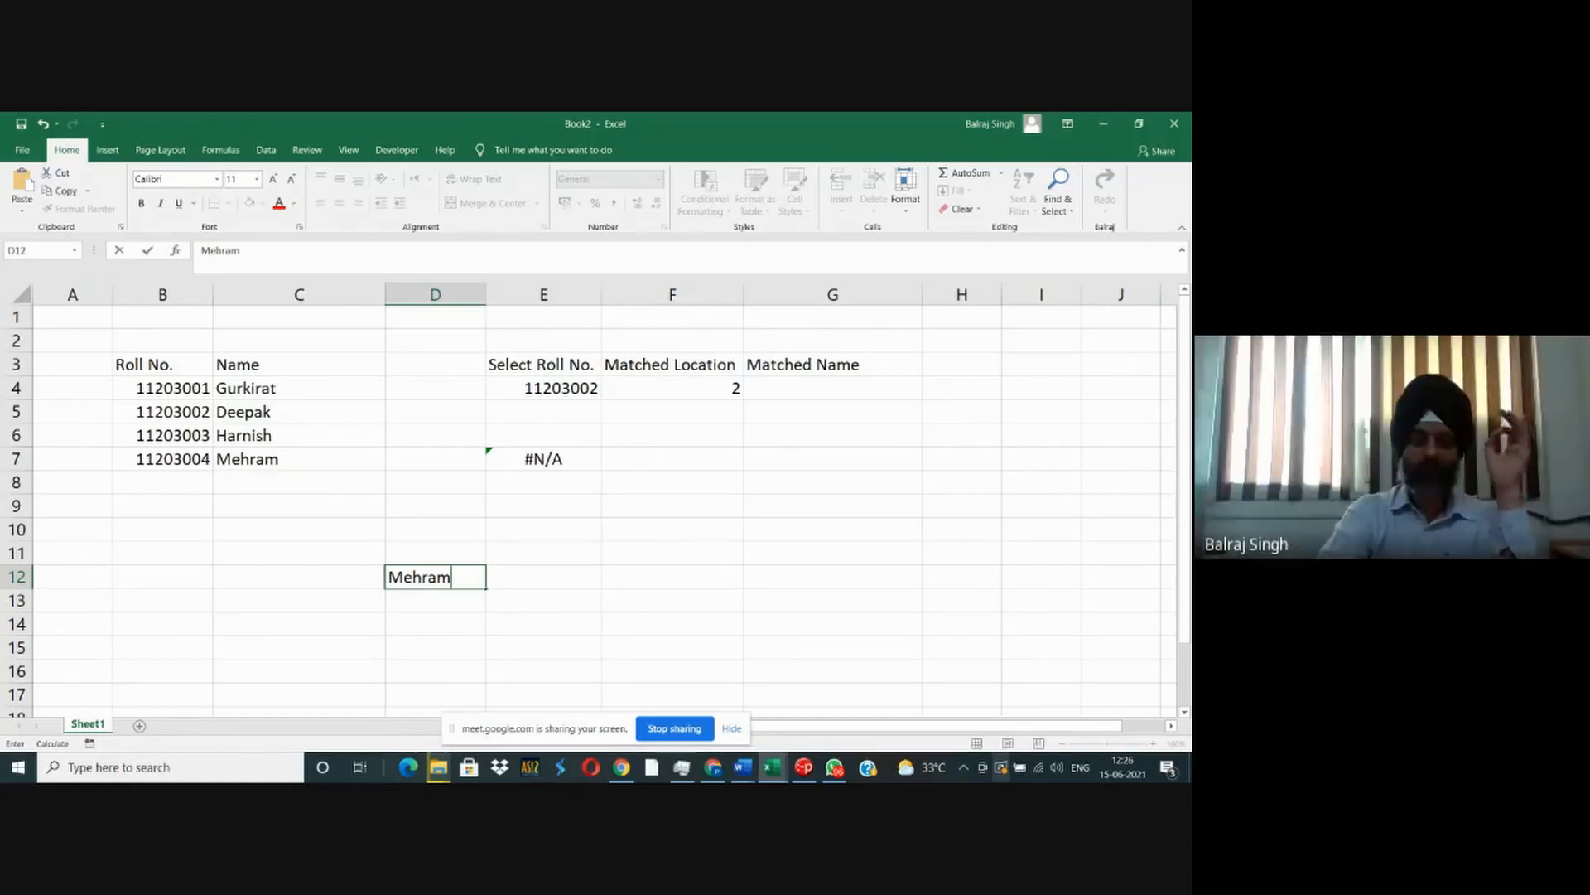
pyautogui.press('Return')
pyautogui.click(544, 459)
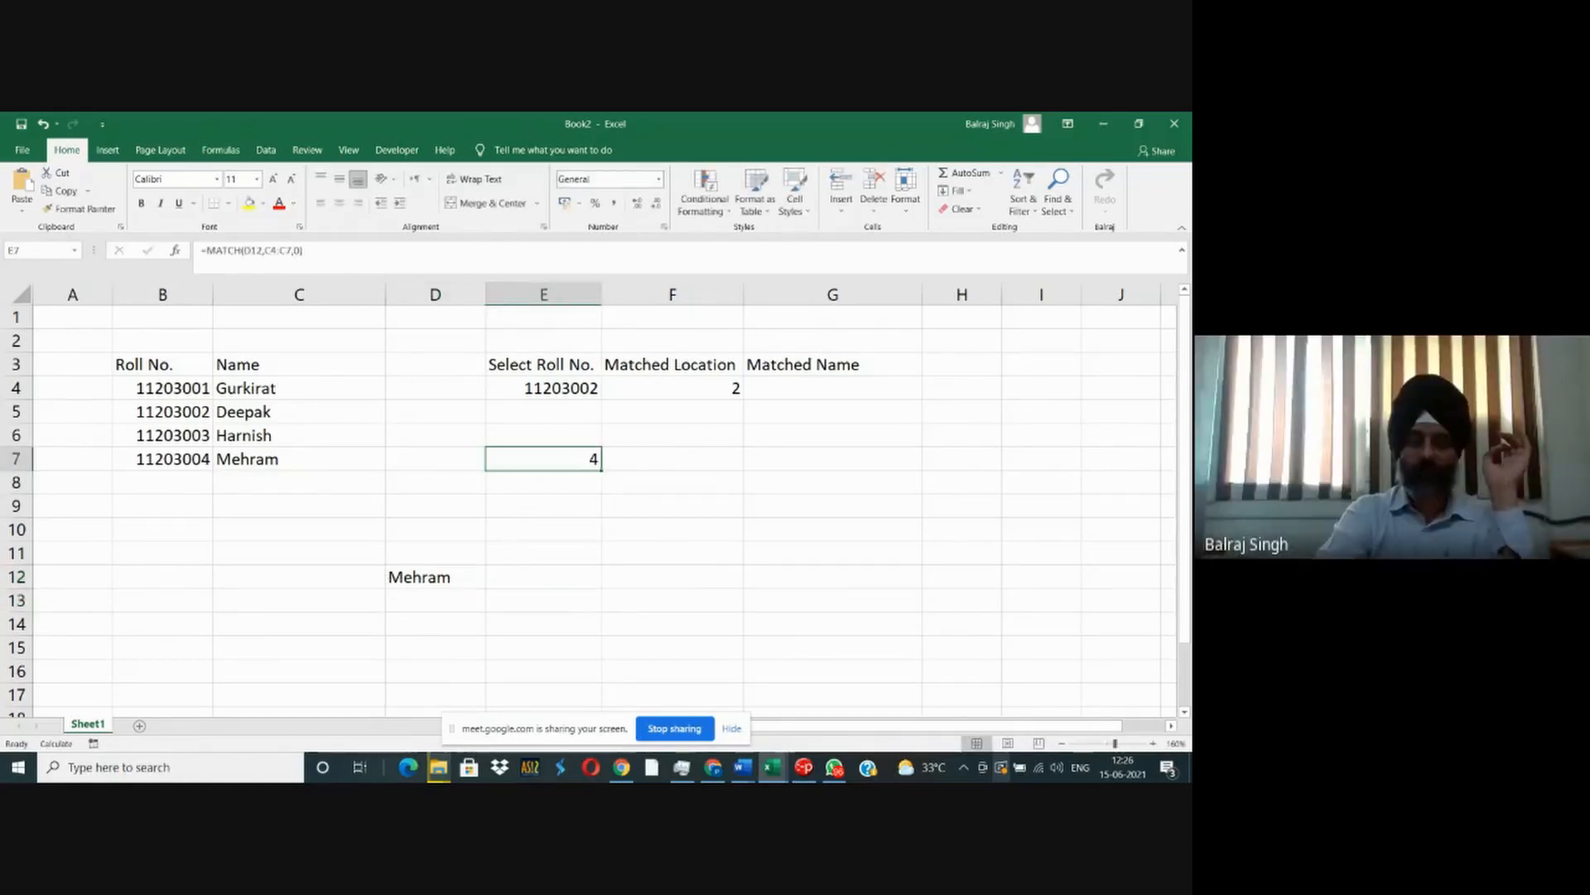
pyautogui.press('F2')
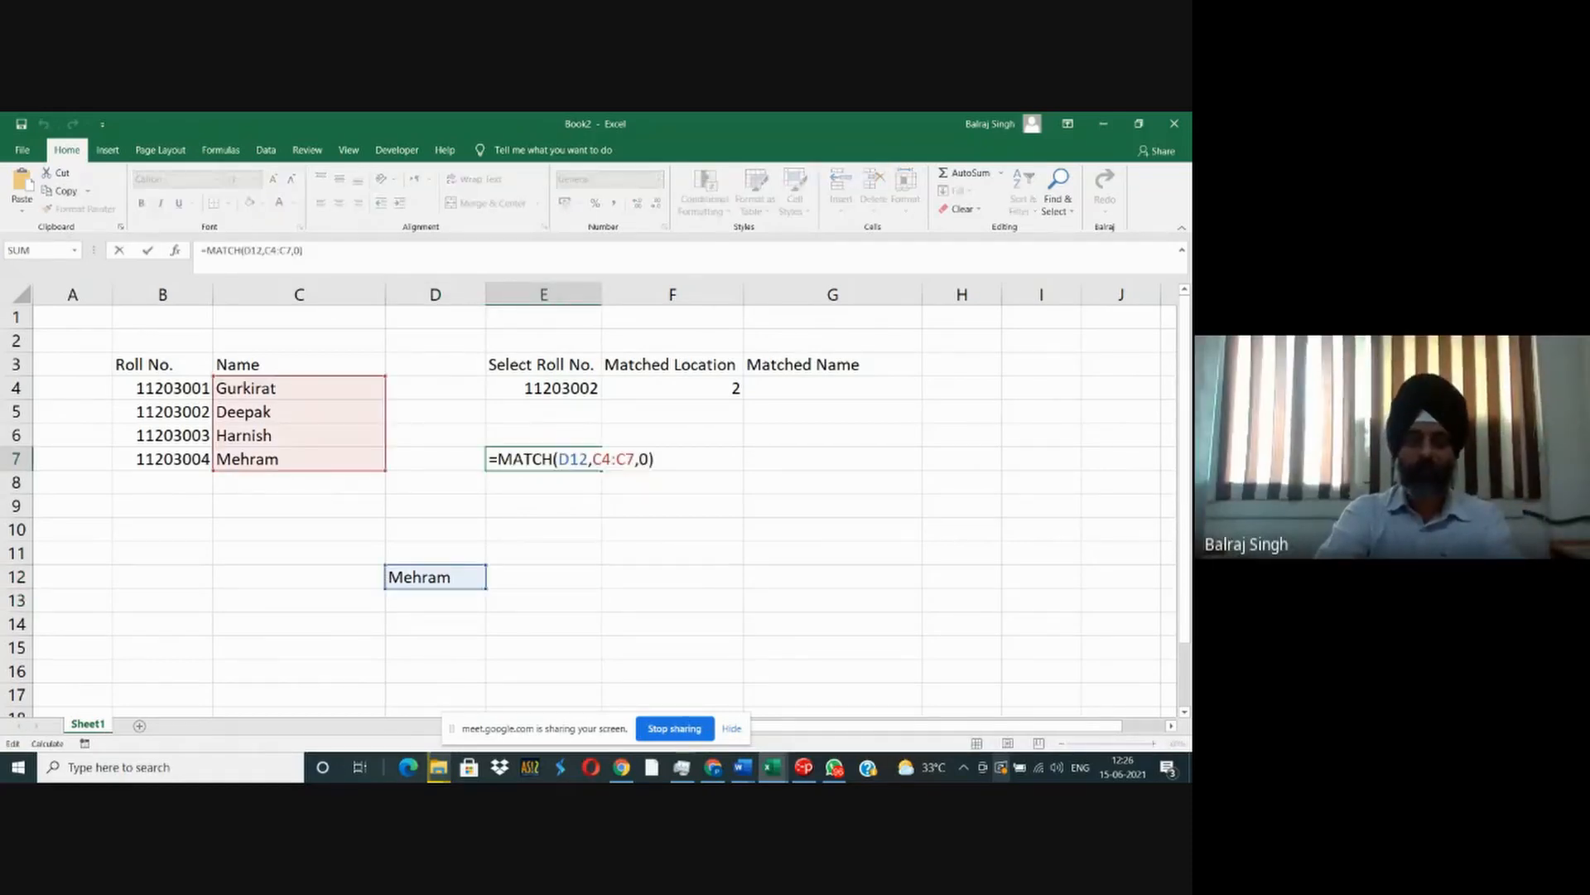
pyautogui.press('Escape')
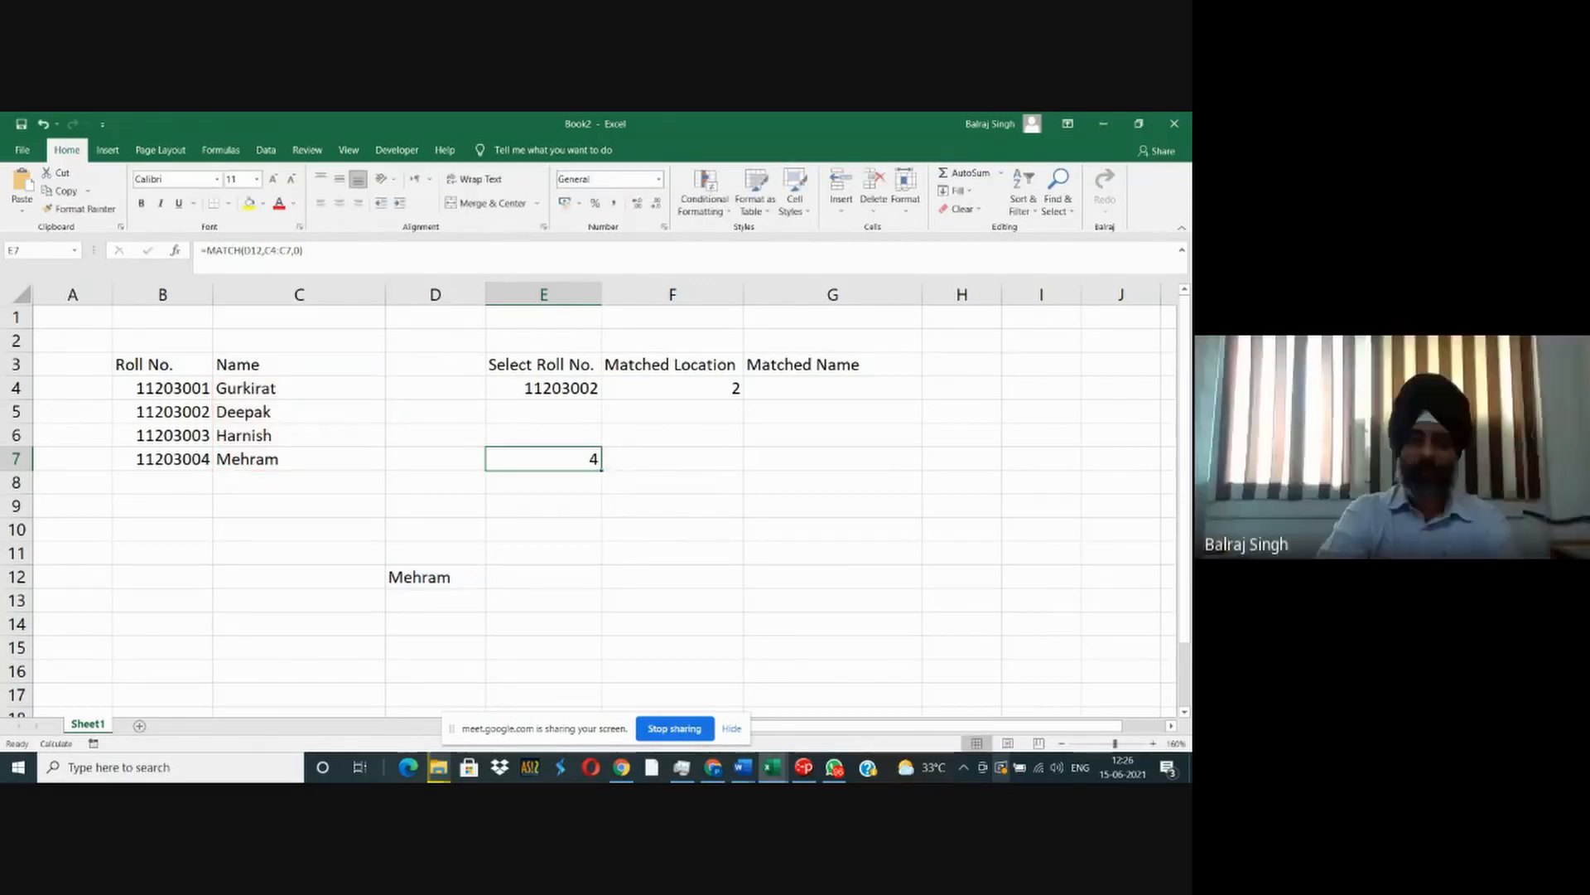
# - Replace the lookup name in D12 with the first student's name
pyautogui.press('Left')
pyautogui.press('Left')
pyautogui.press('Right')
pyautogui.hotkey('ctrl', 'Down')
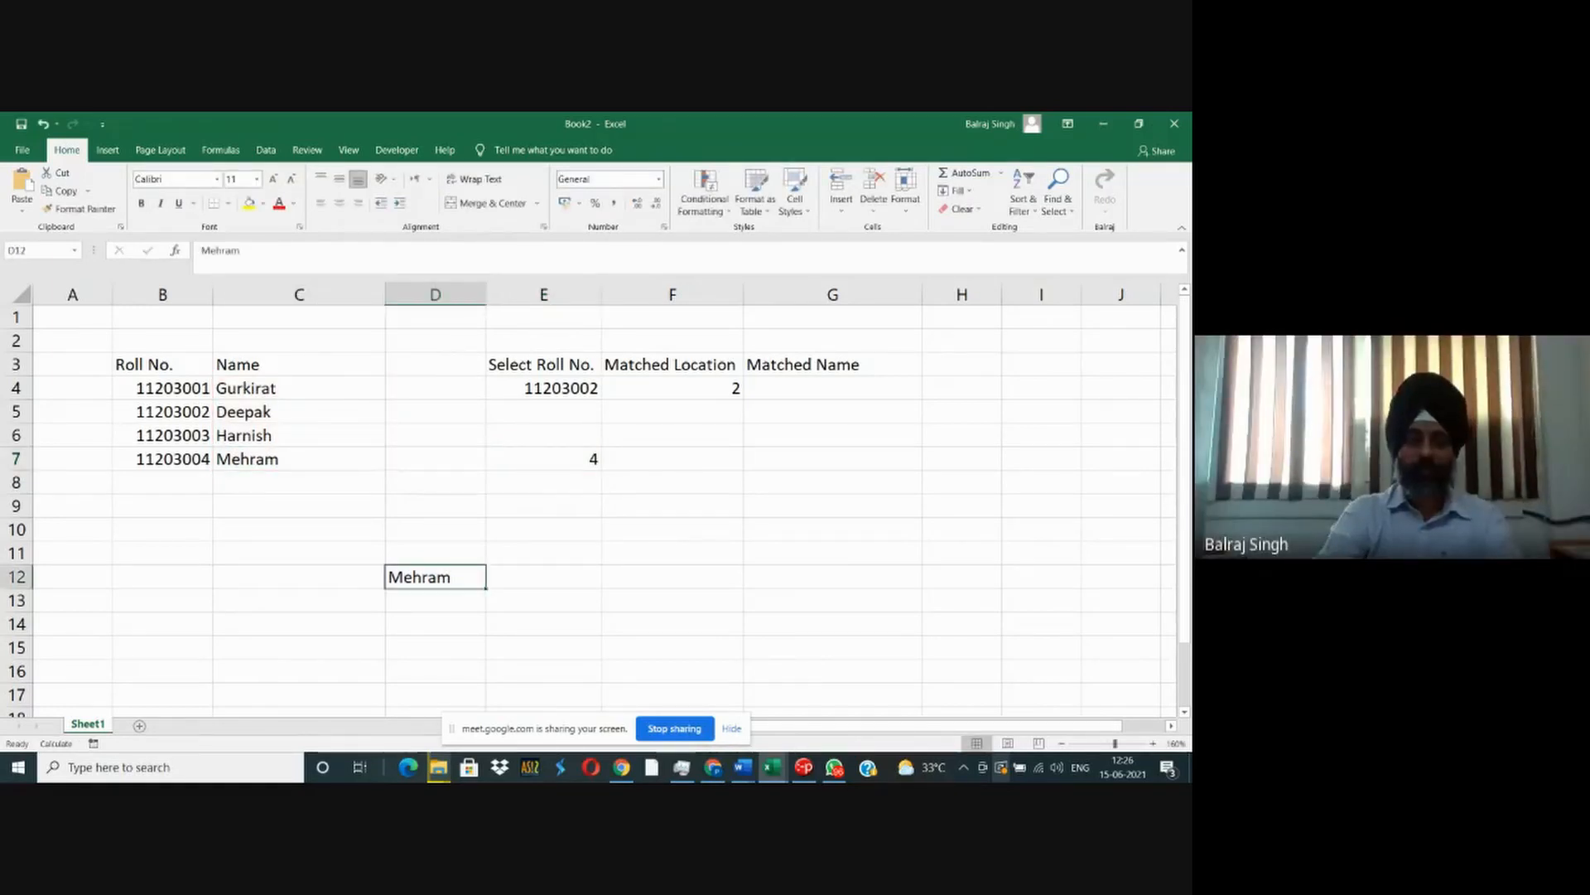
pyautogui.write('Gurki')
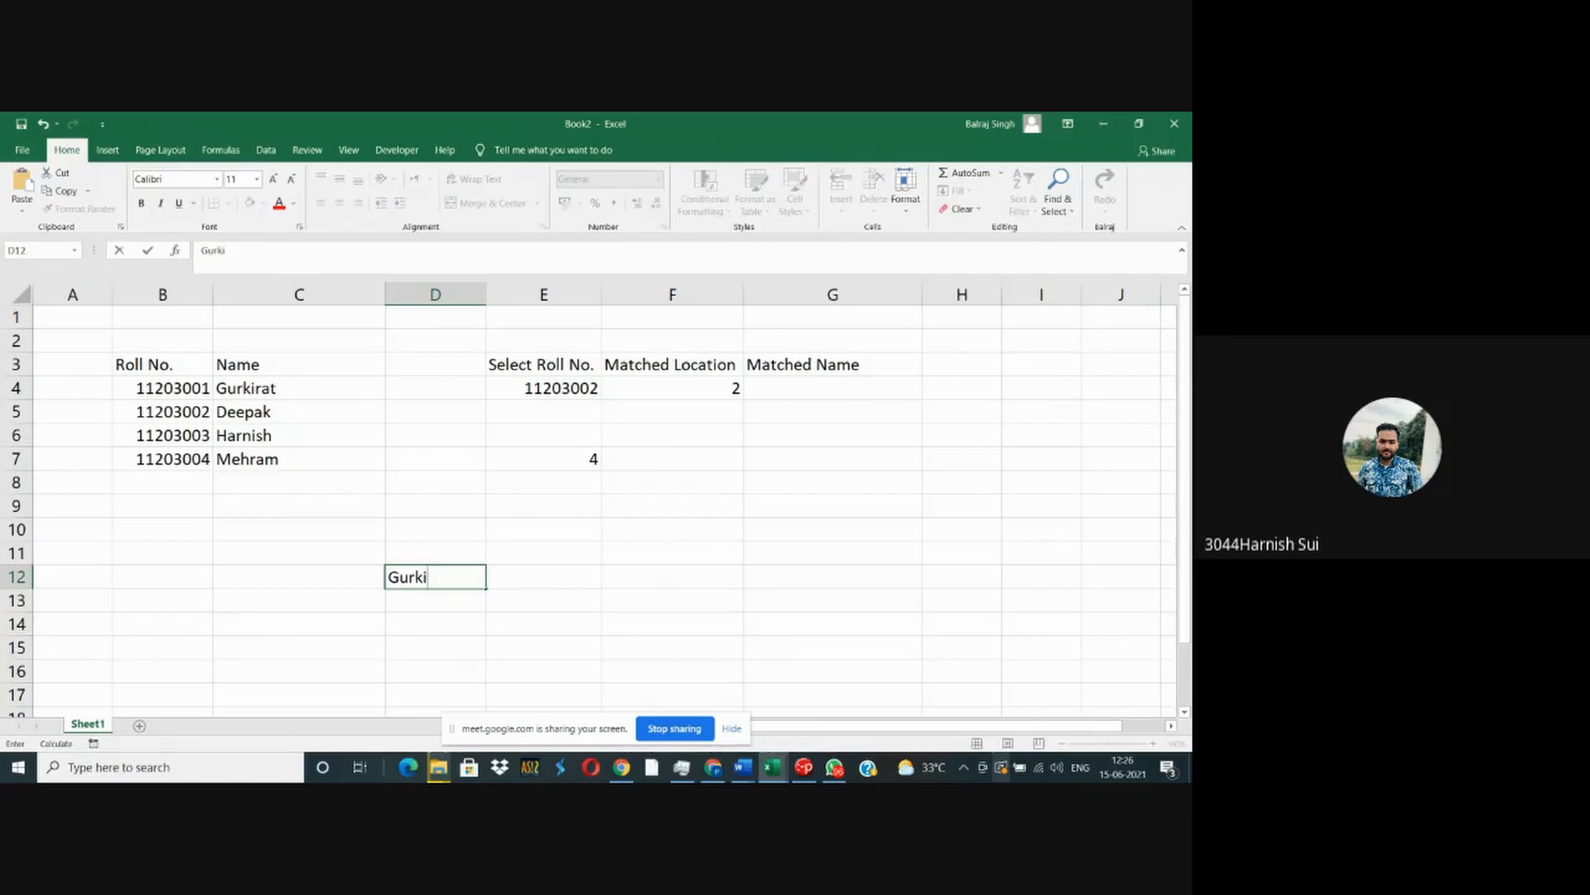
pyautogui.write('rat')
pyautogui.press('Return')
pyautogui.press('Up')
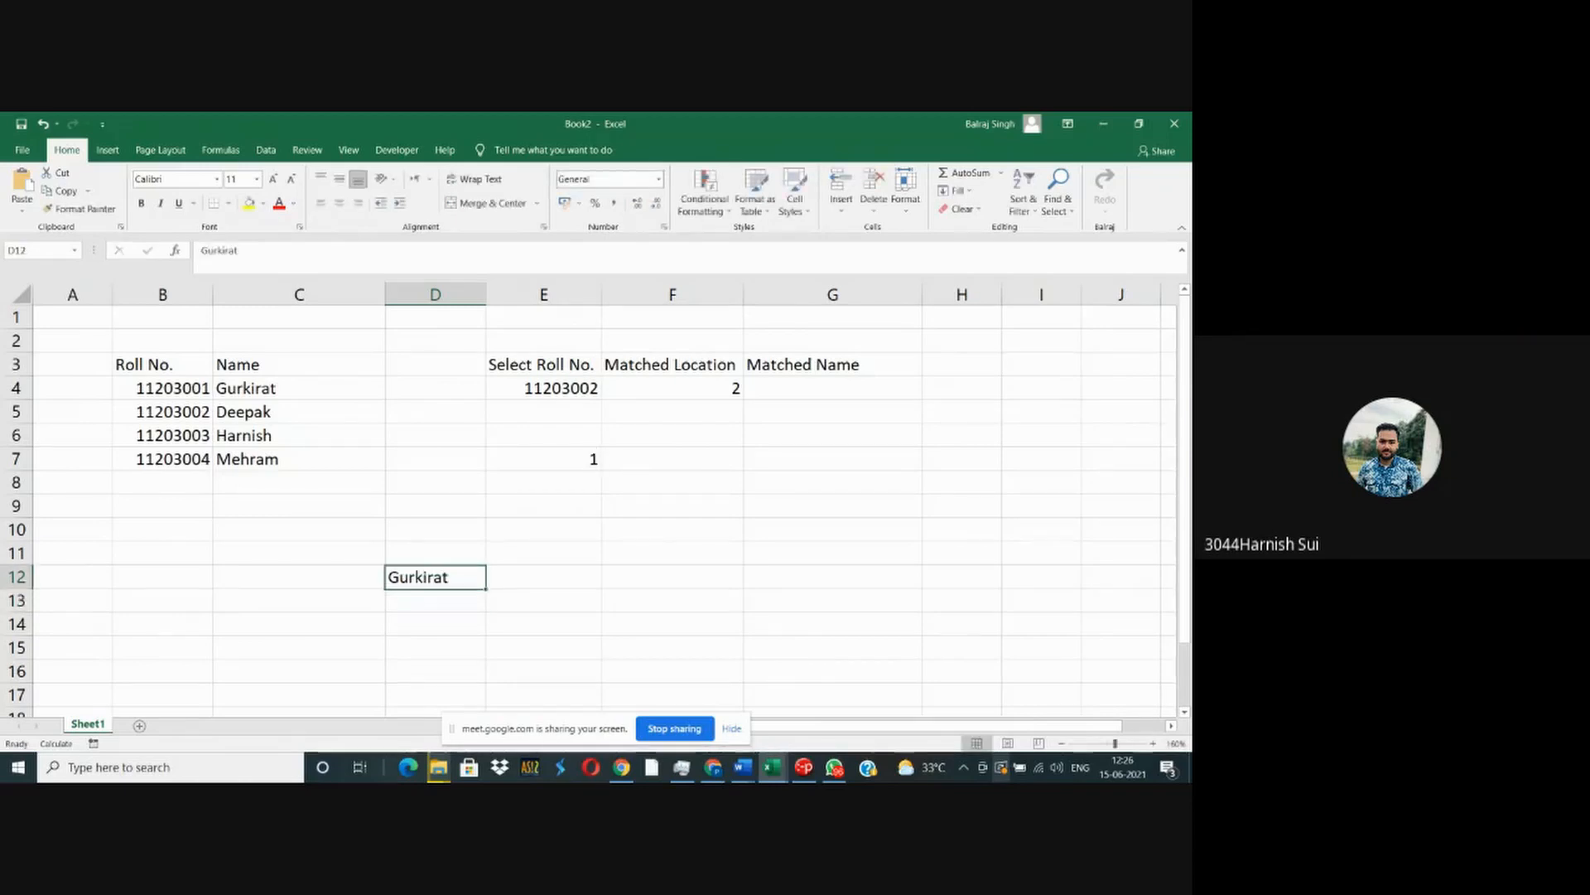
# - Clear the test lookup name from D12 and the trial MATCH formula from E7
pyautogui.press('Delete')
pyautogui.press('Right')
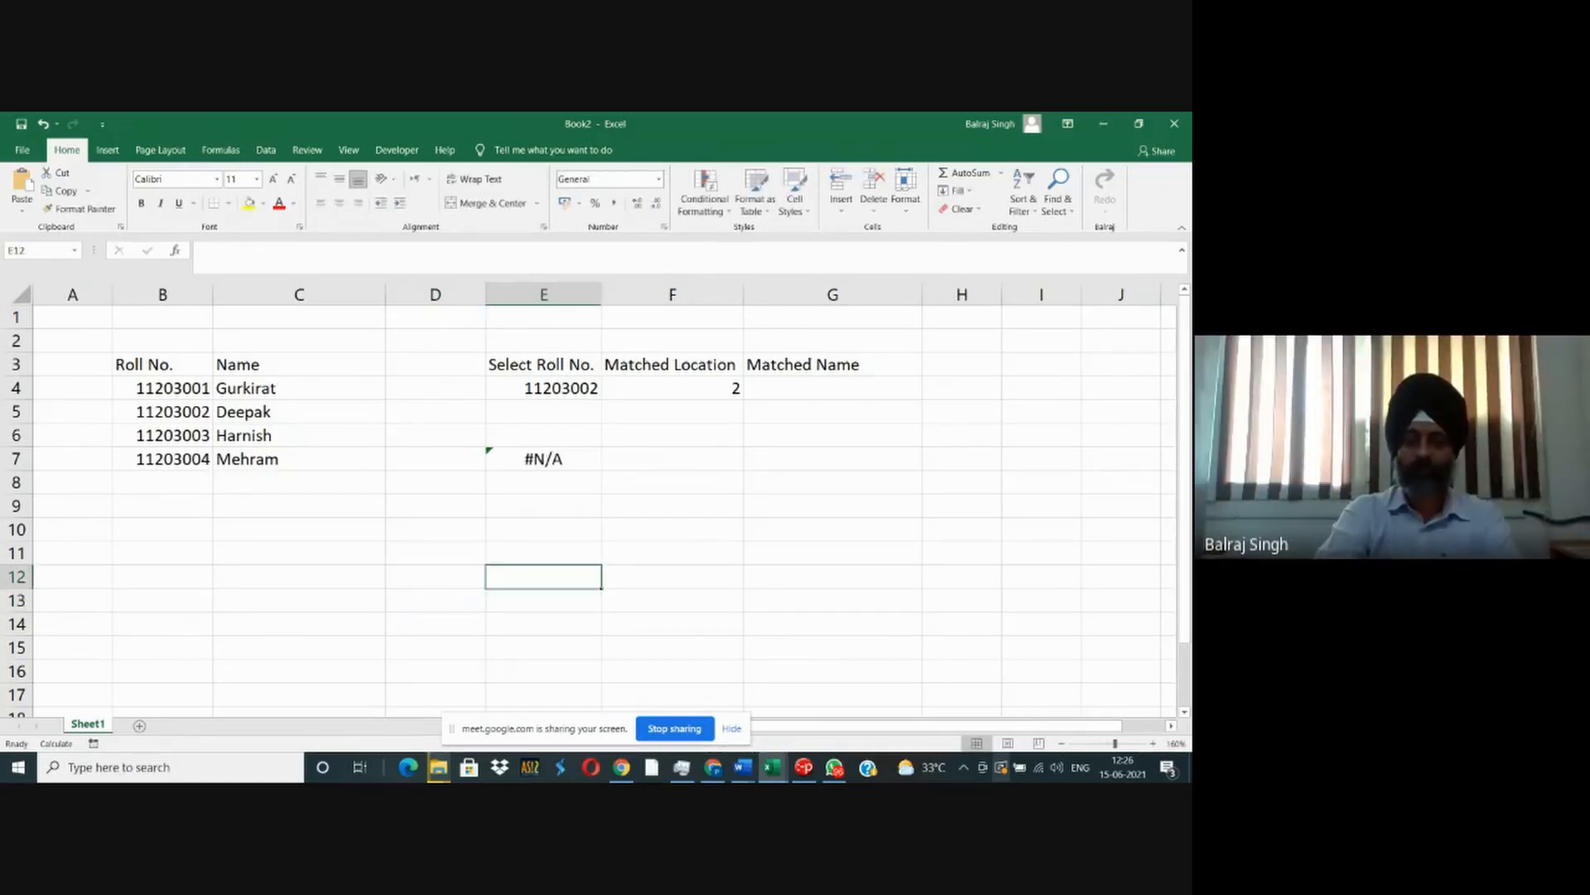
pyautogui.hotkey('ctrl', 'Up')
pyautogui.press('Delete')
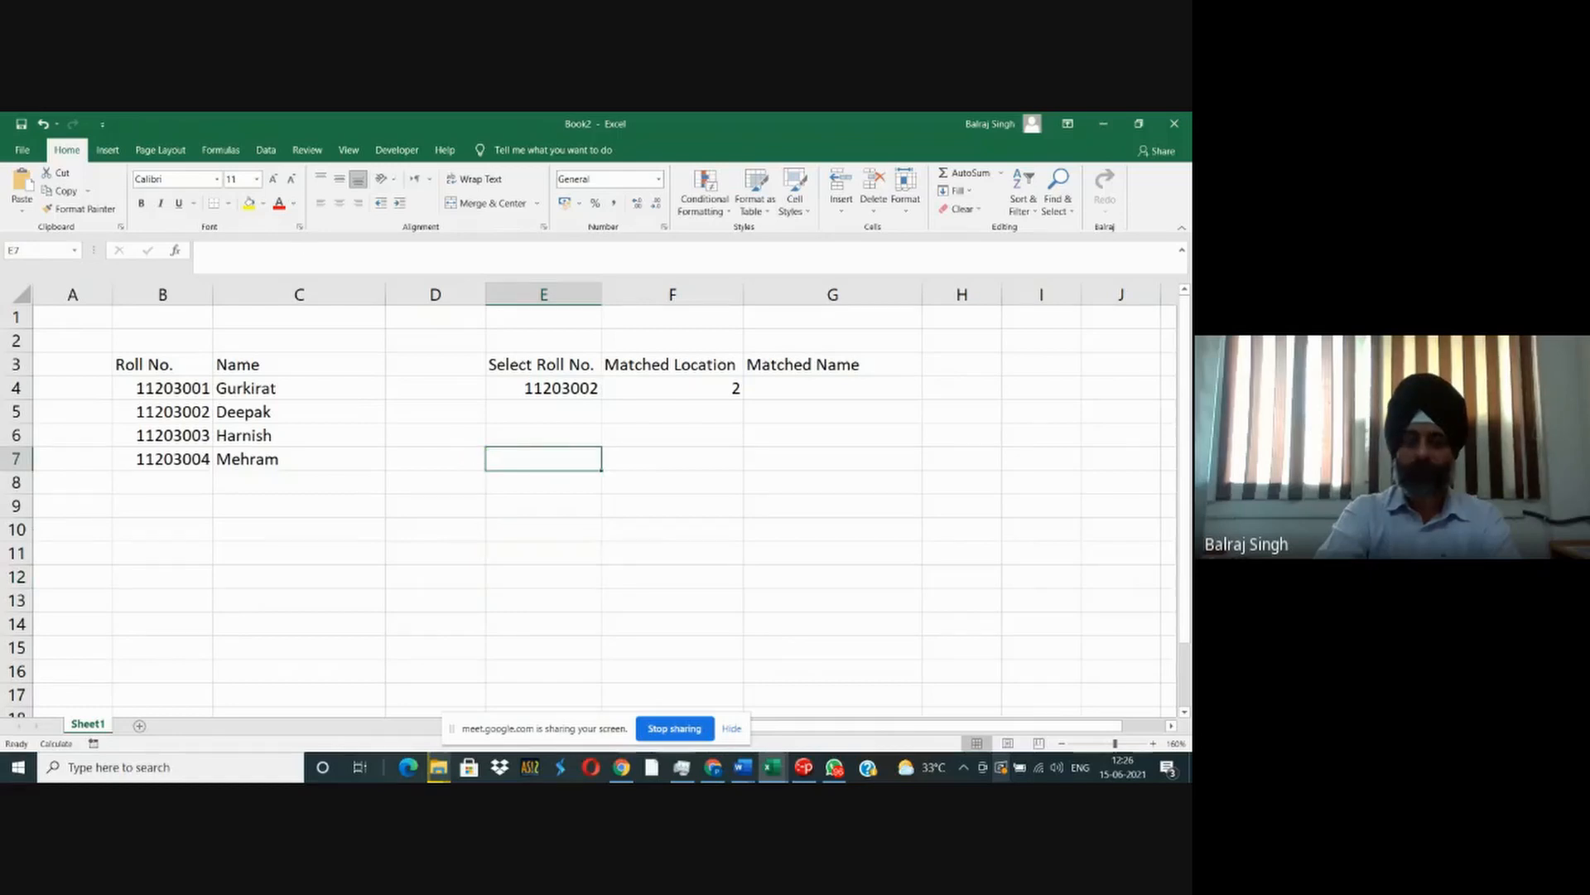
# - Extend the lookup array of the MATCH formula in F4 to $B$4:$B$13
pyautogui.press('Up')
pyautogui.press('Up')
pyautogui.press('Up')
pyautogui.press('Right')
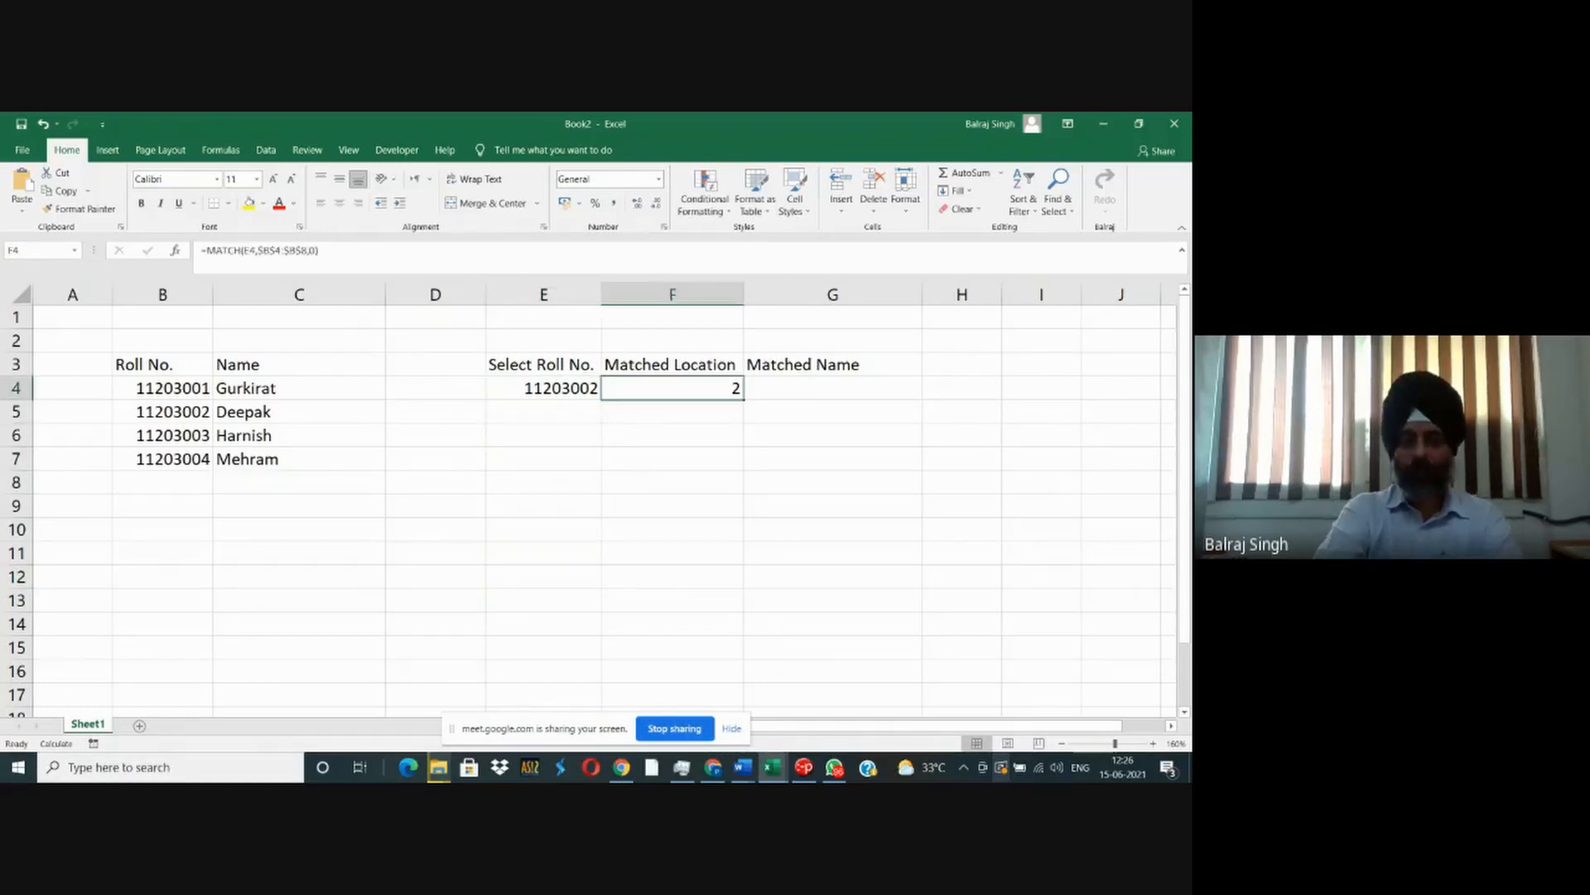
pyautogui.press('F2')
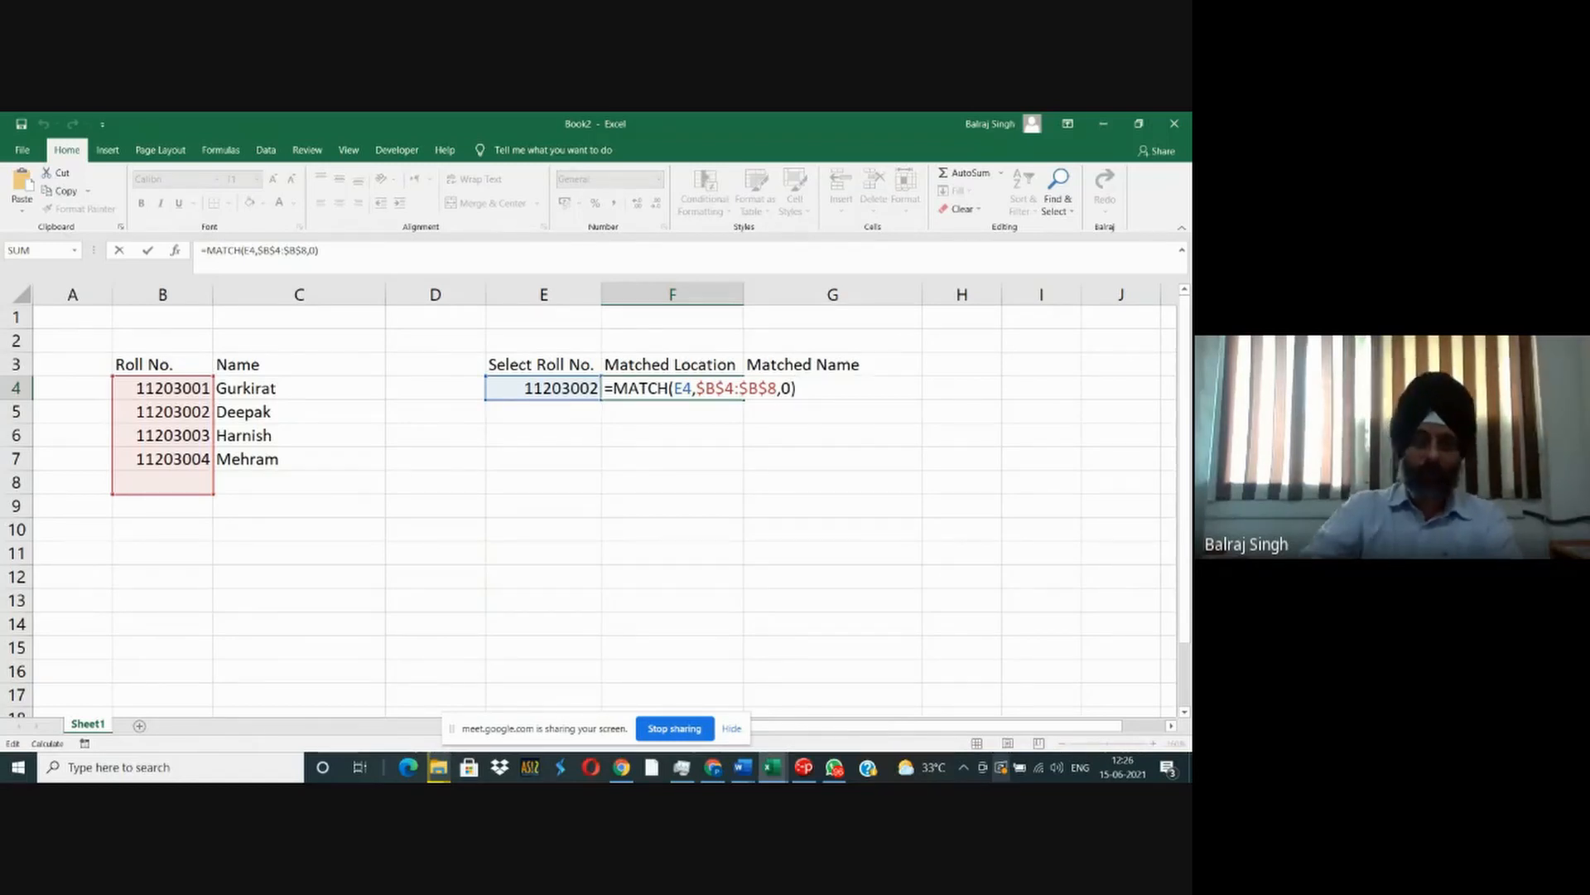
pyautogui.moveTo(208, 497); pyautogui.dragTo(217, 611)
pyautogui.press('Tab')
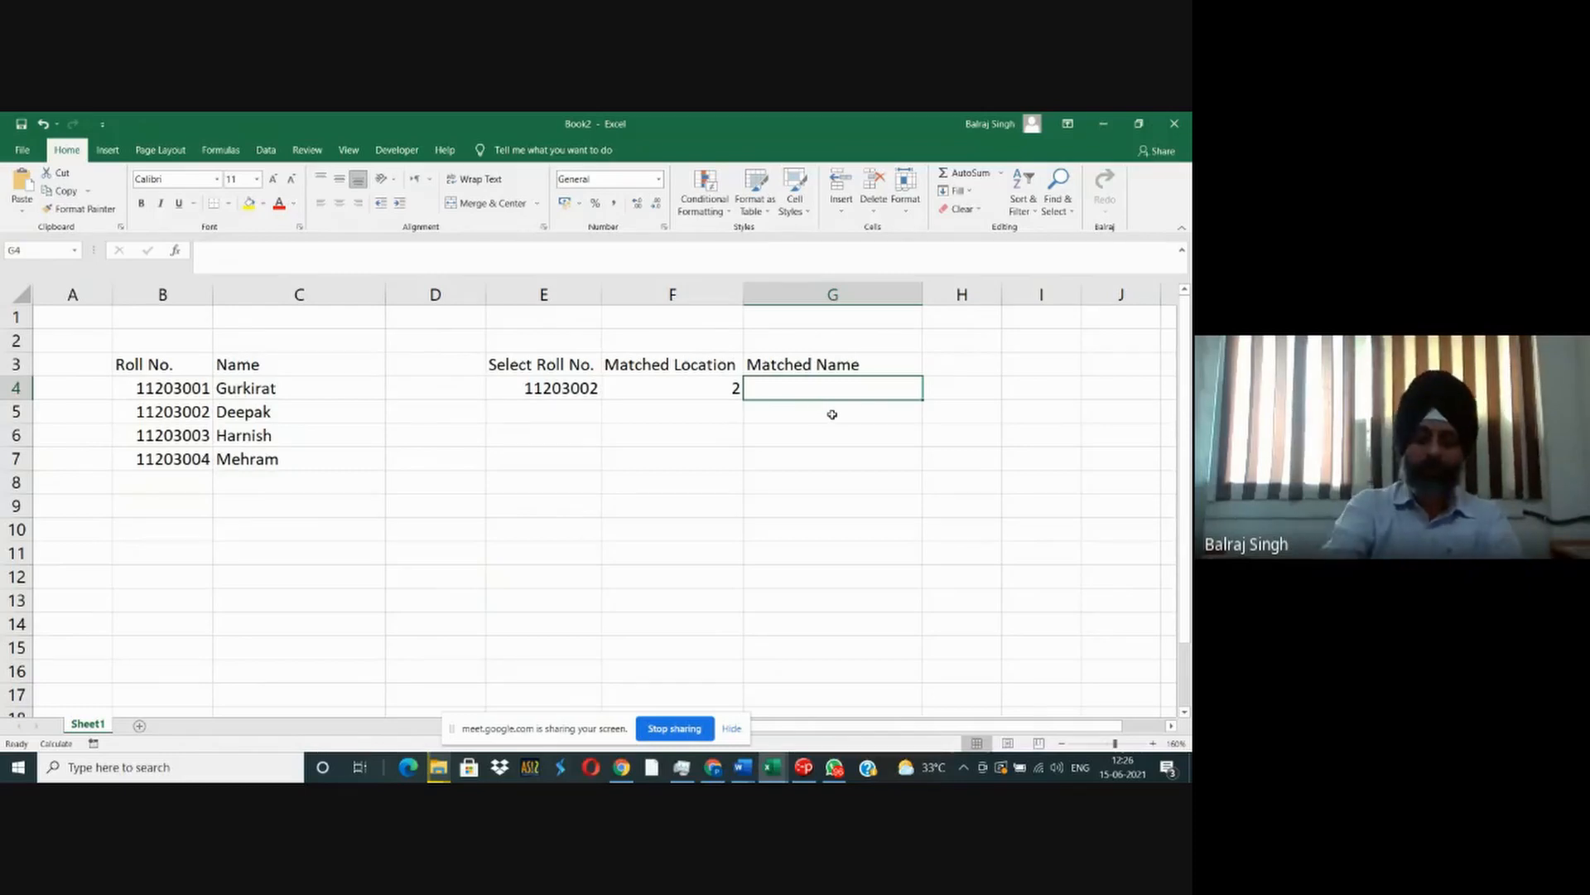
# - Enter an INDEX formula in G4 that returns row 4 of the range $C$4:$C$13
pyautogui.write('=index(')
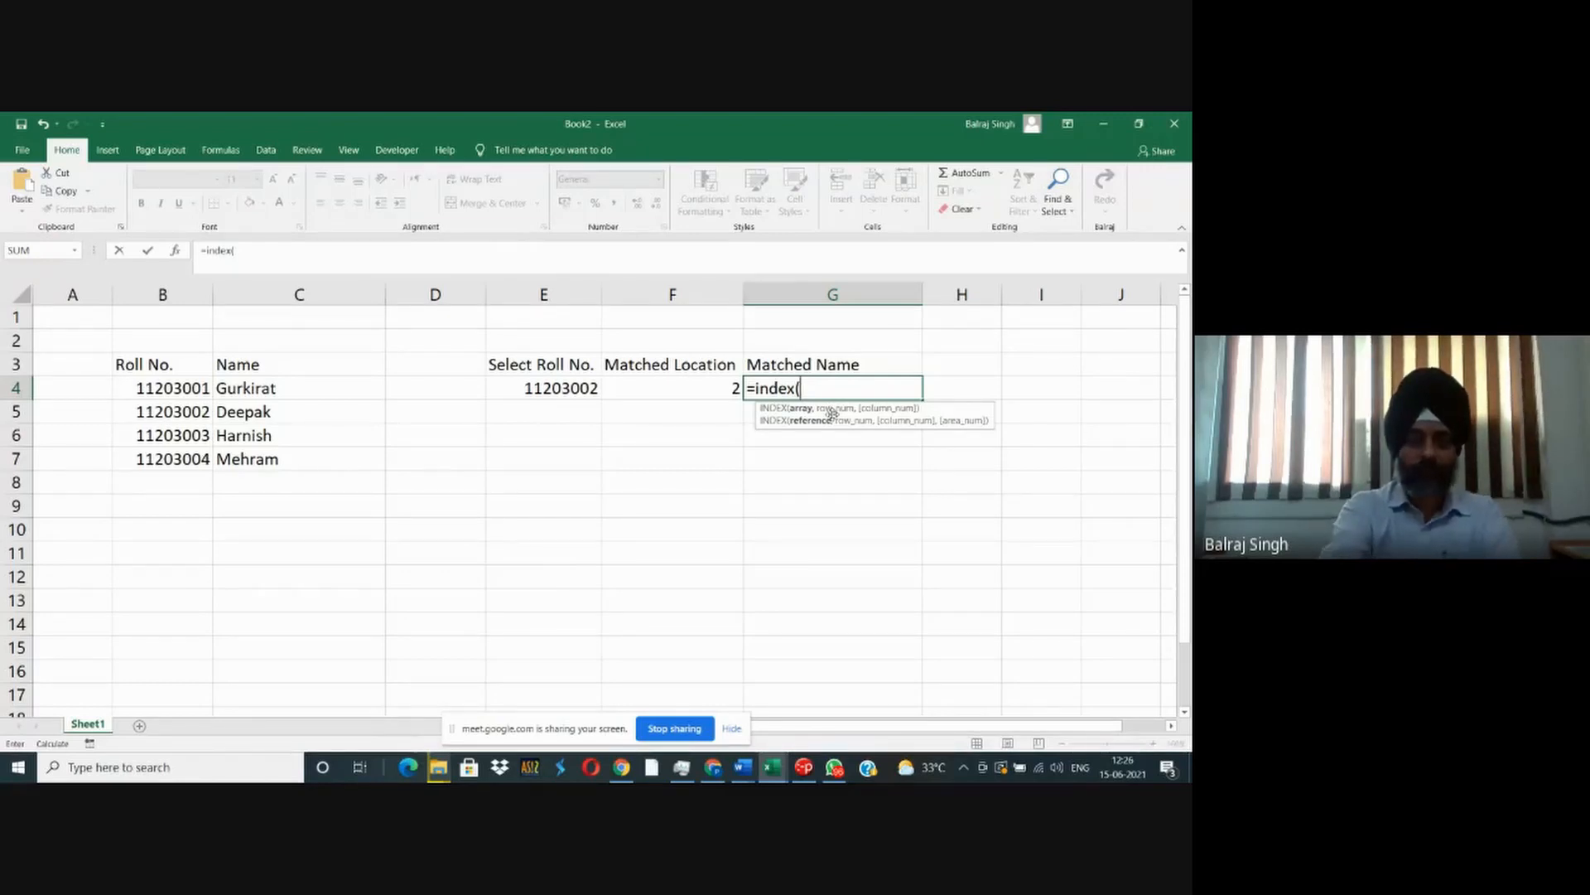
pyautogui.write('$c$4:')
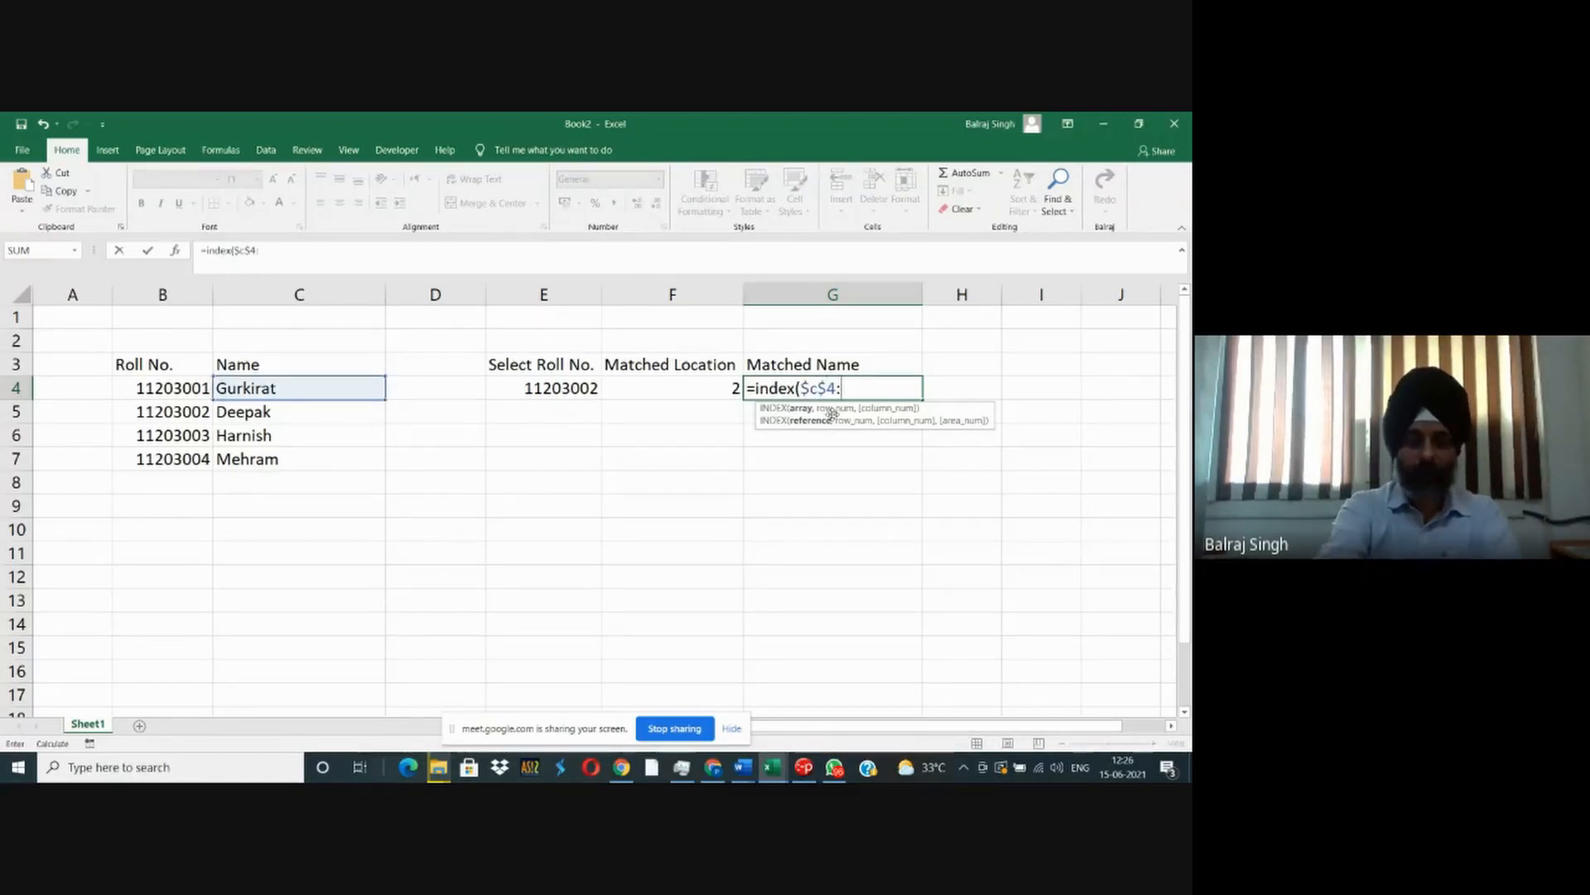
pyautogui.write('$c$13,')
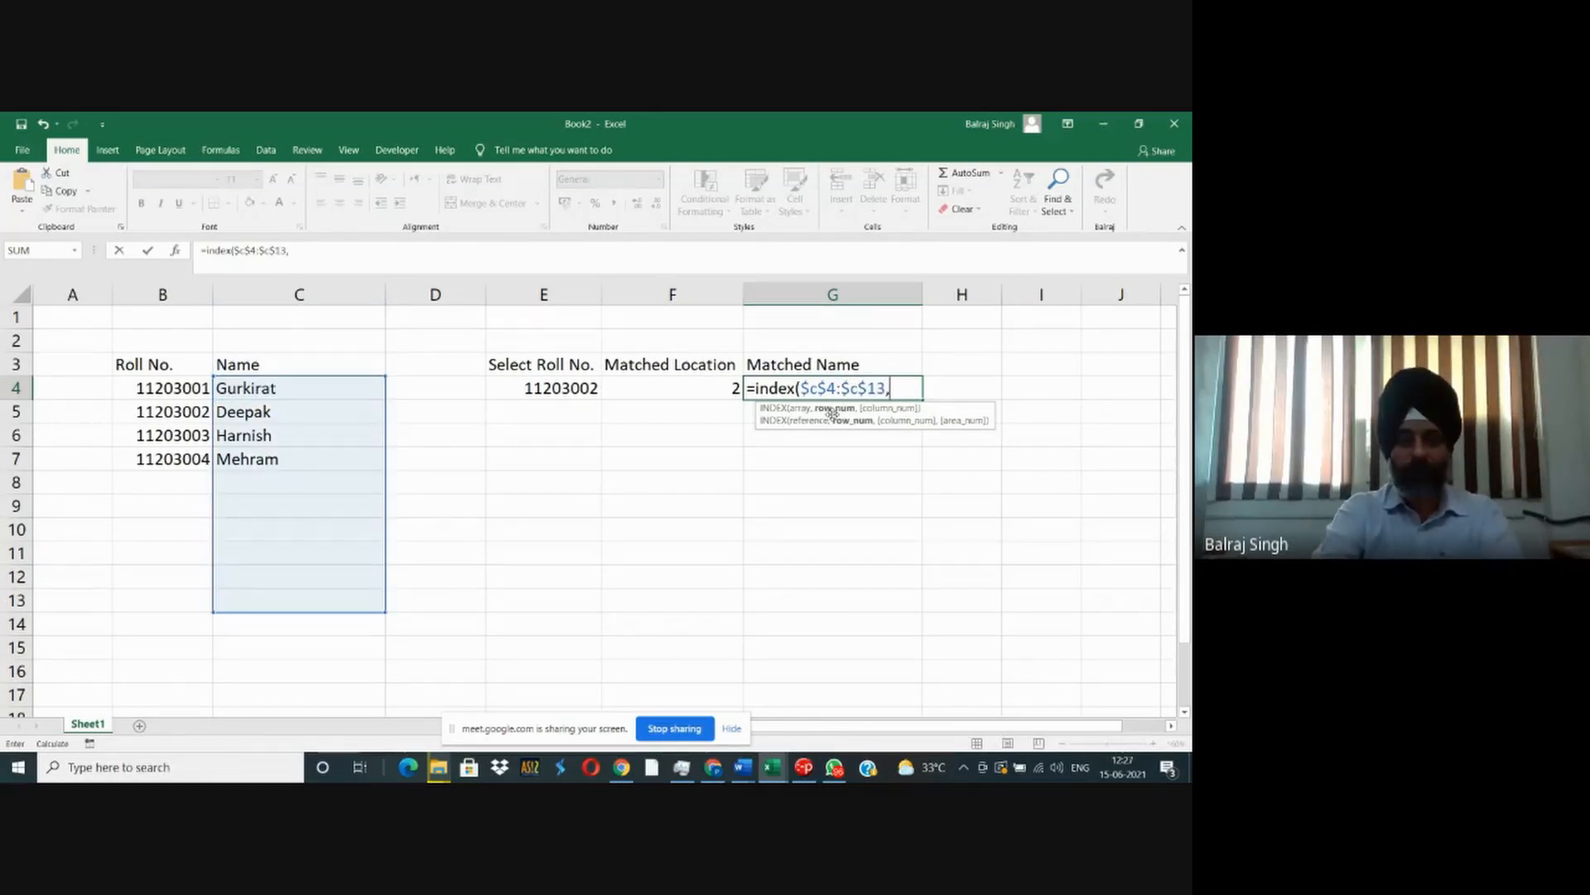
pyautogui.write('4)')
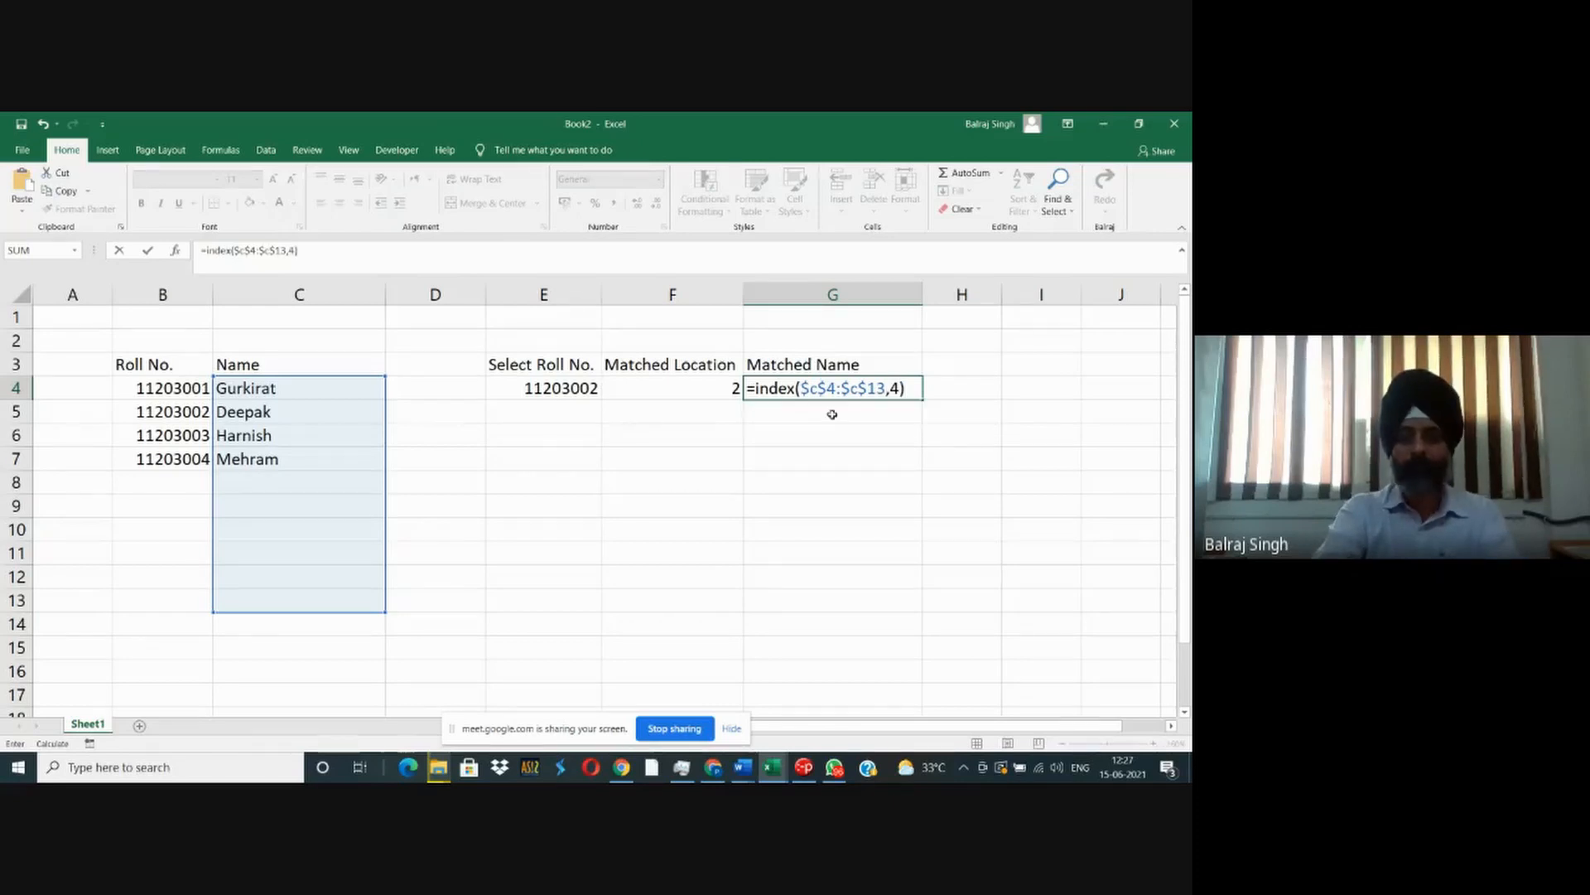
pyautogui.press('Return')
pyautogui.press('Up')
pyautogui.press('Right')
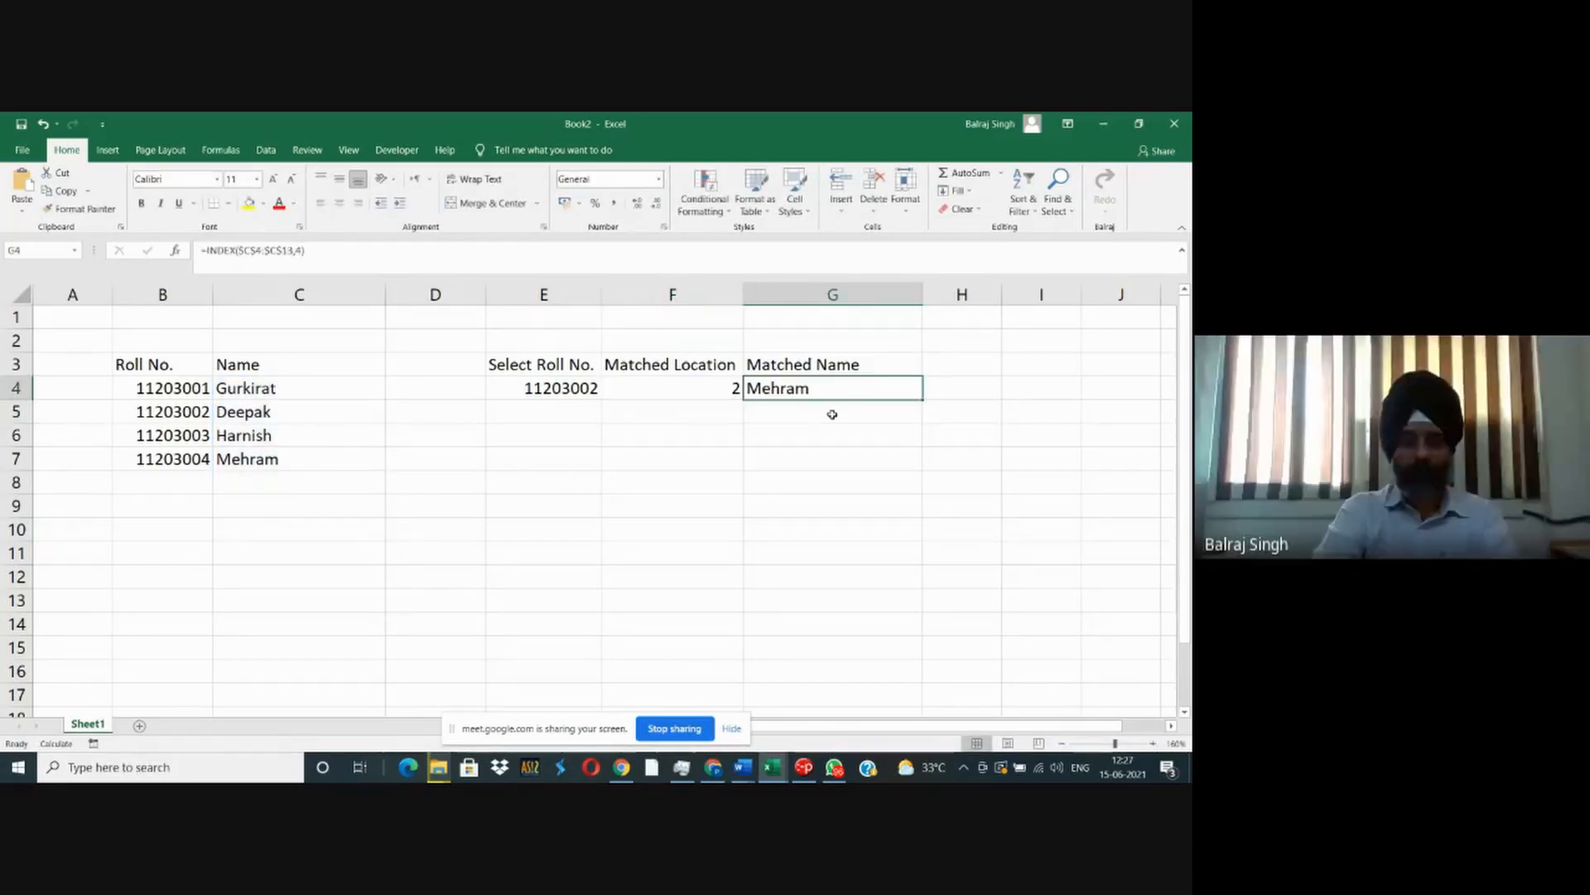
# - Replace the fixed row number in G4's INDEX formula with a reference to F4
pyautogui.press('F2')
pyautogui.press('Left')
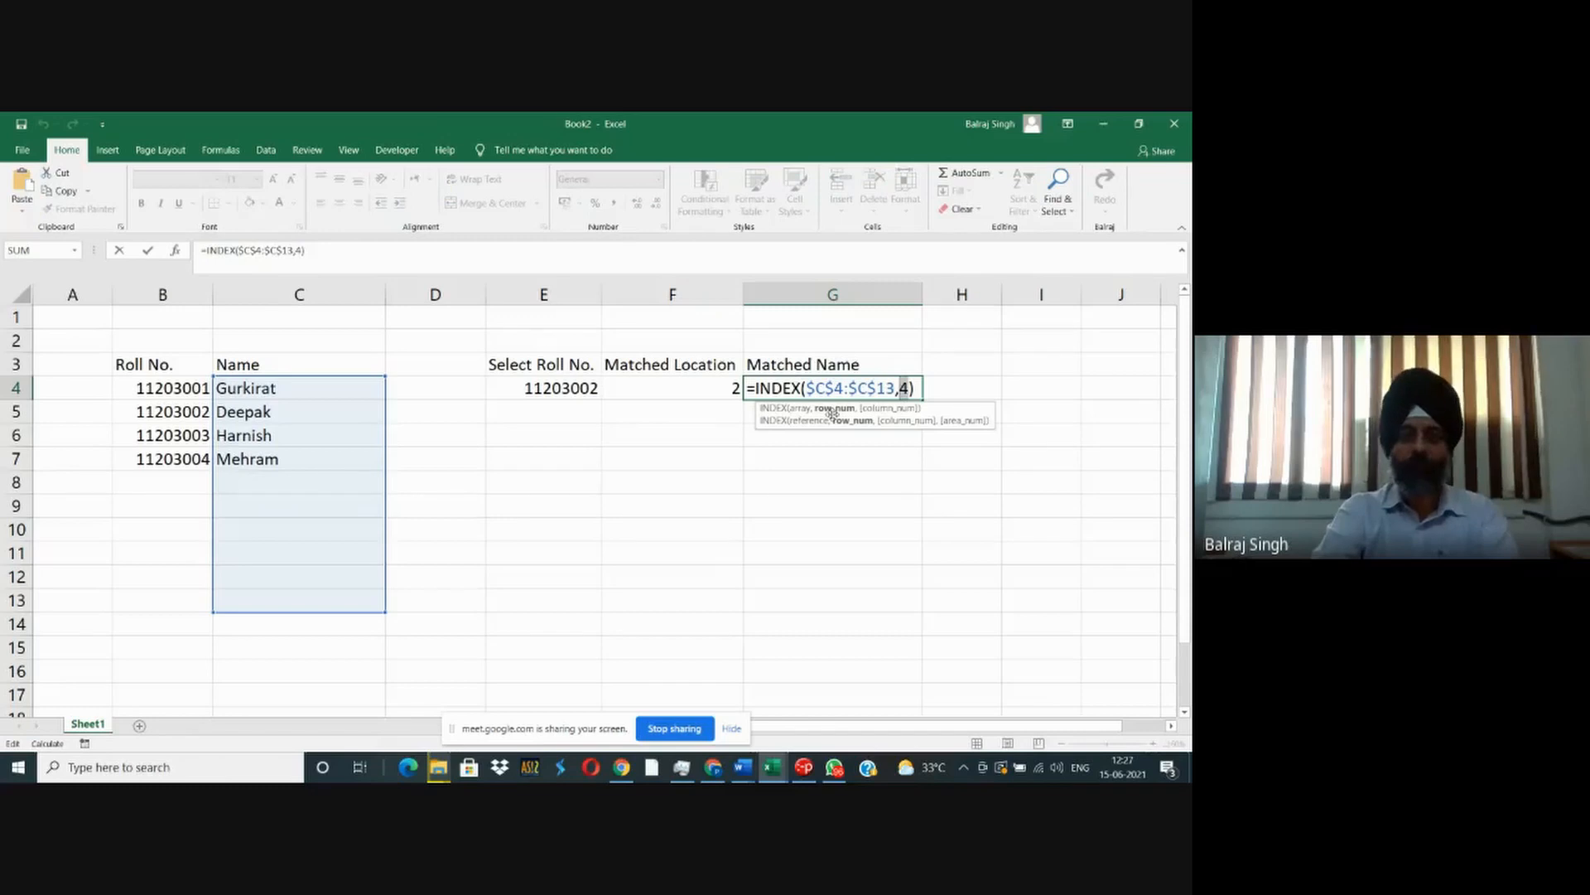
pyautogui.write('f4')
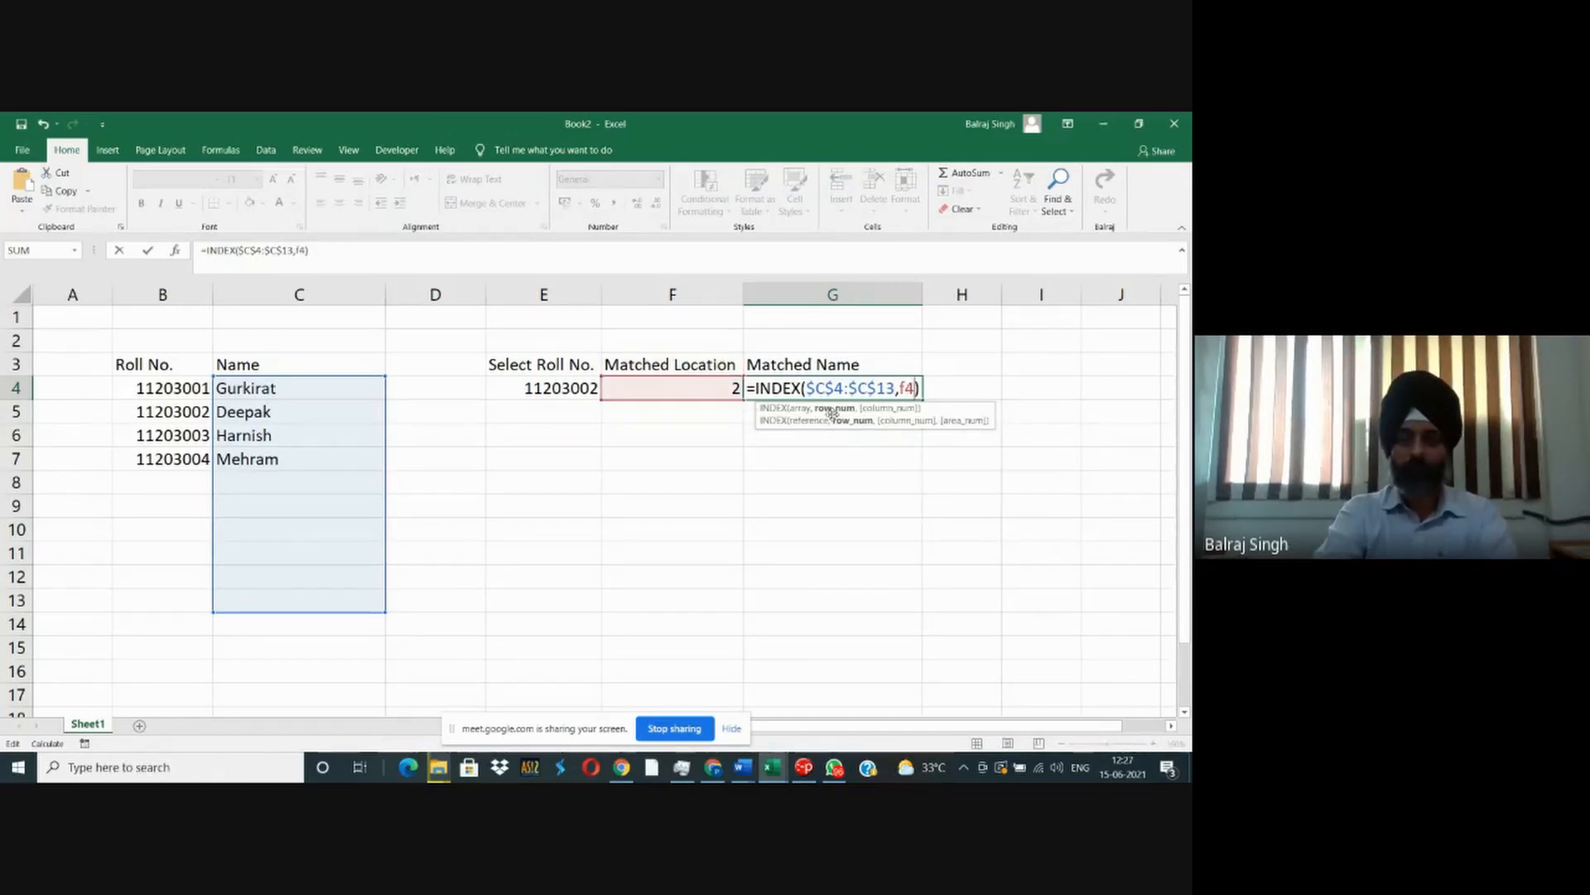
pyautogui.press('Return')
pyautogui.press('Up')
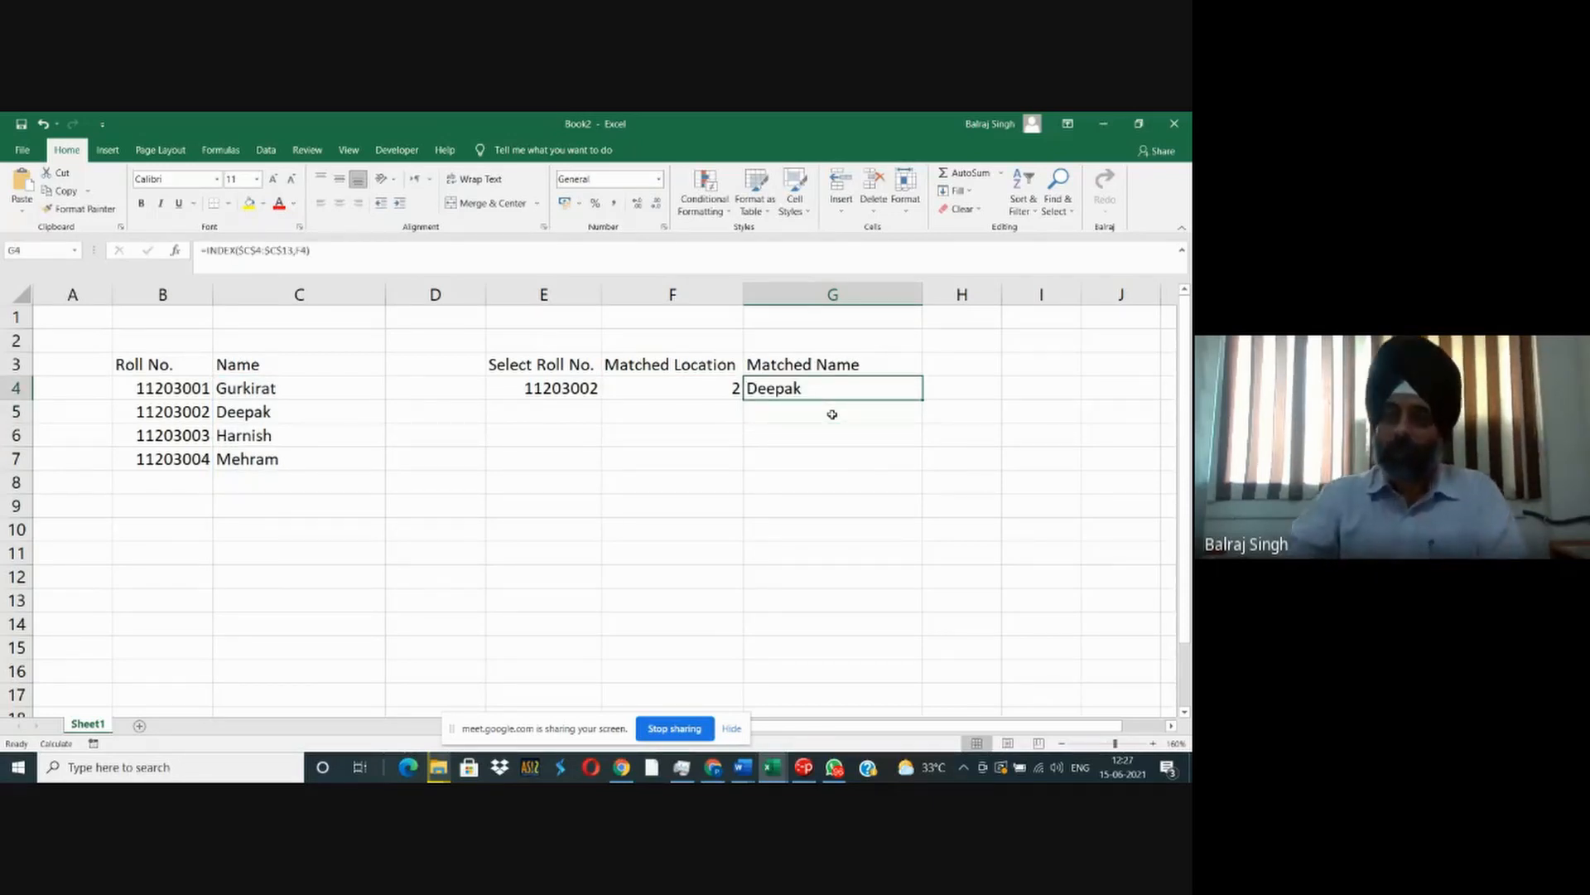
pyautogui.click(590, 385)
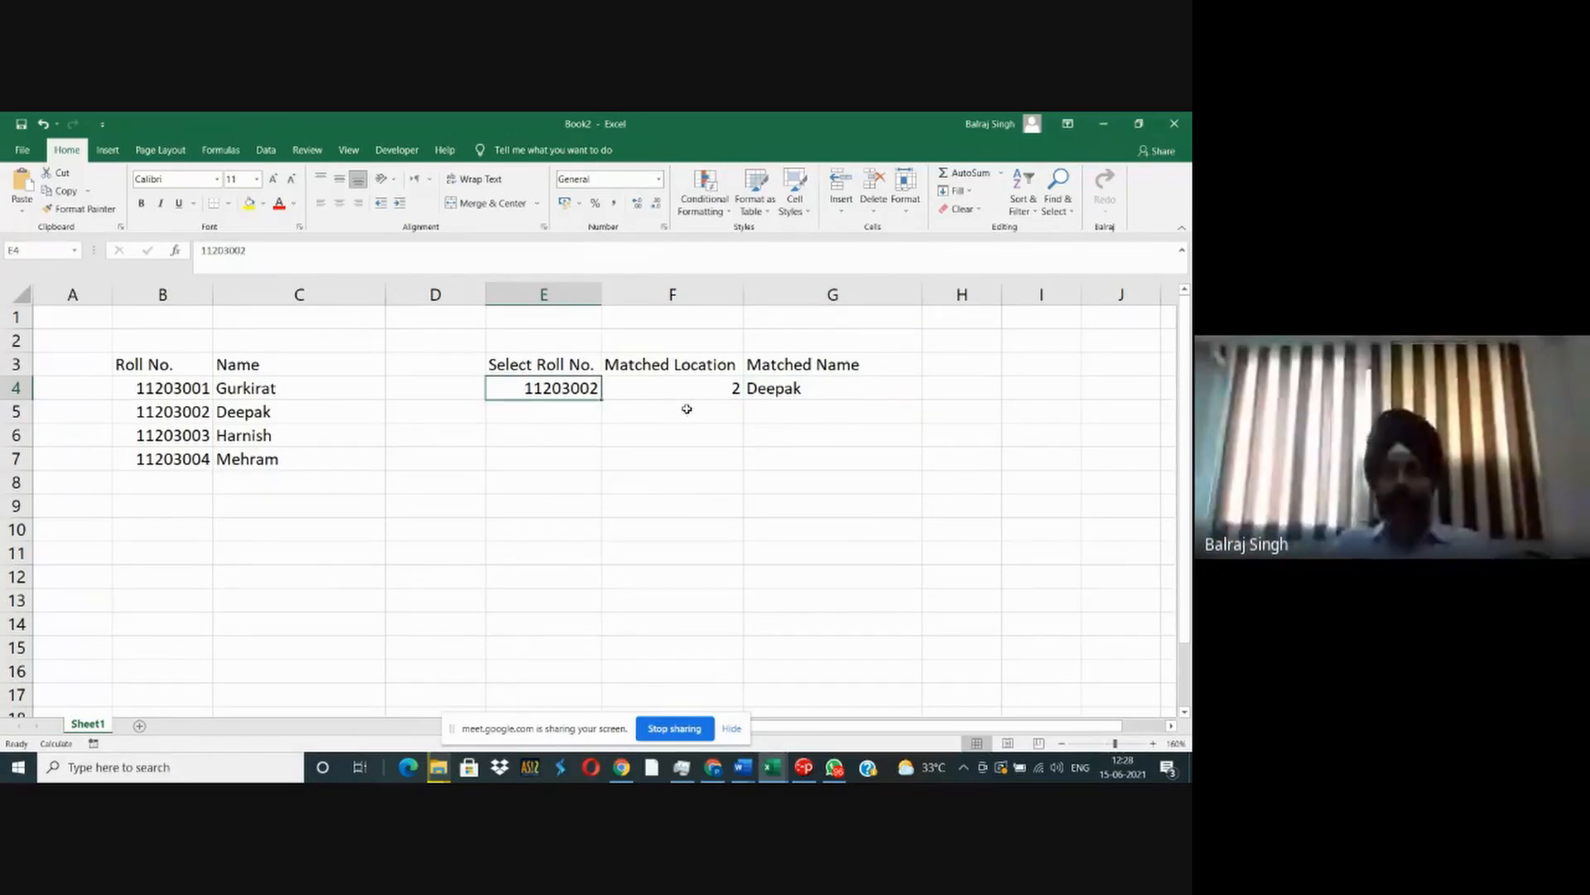
pyautogui.click(773, 388)
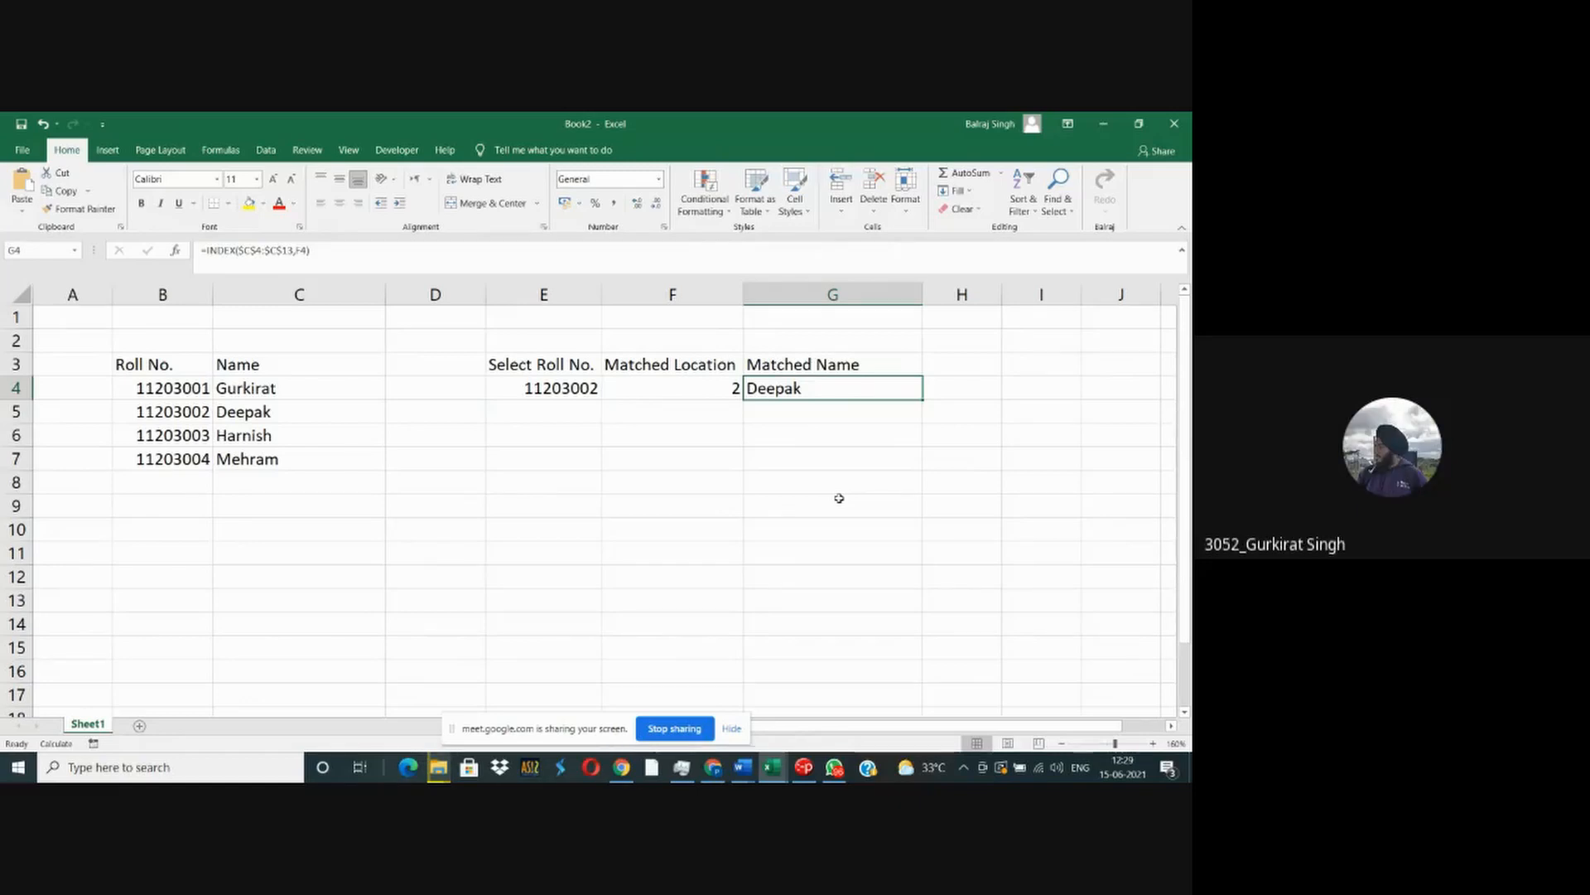
pyautogui.click(701, 387)
pyautogui.click(779, 396)
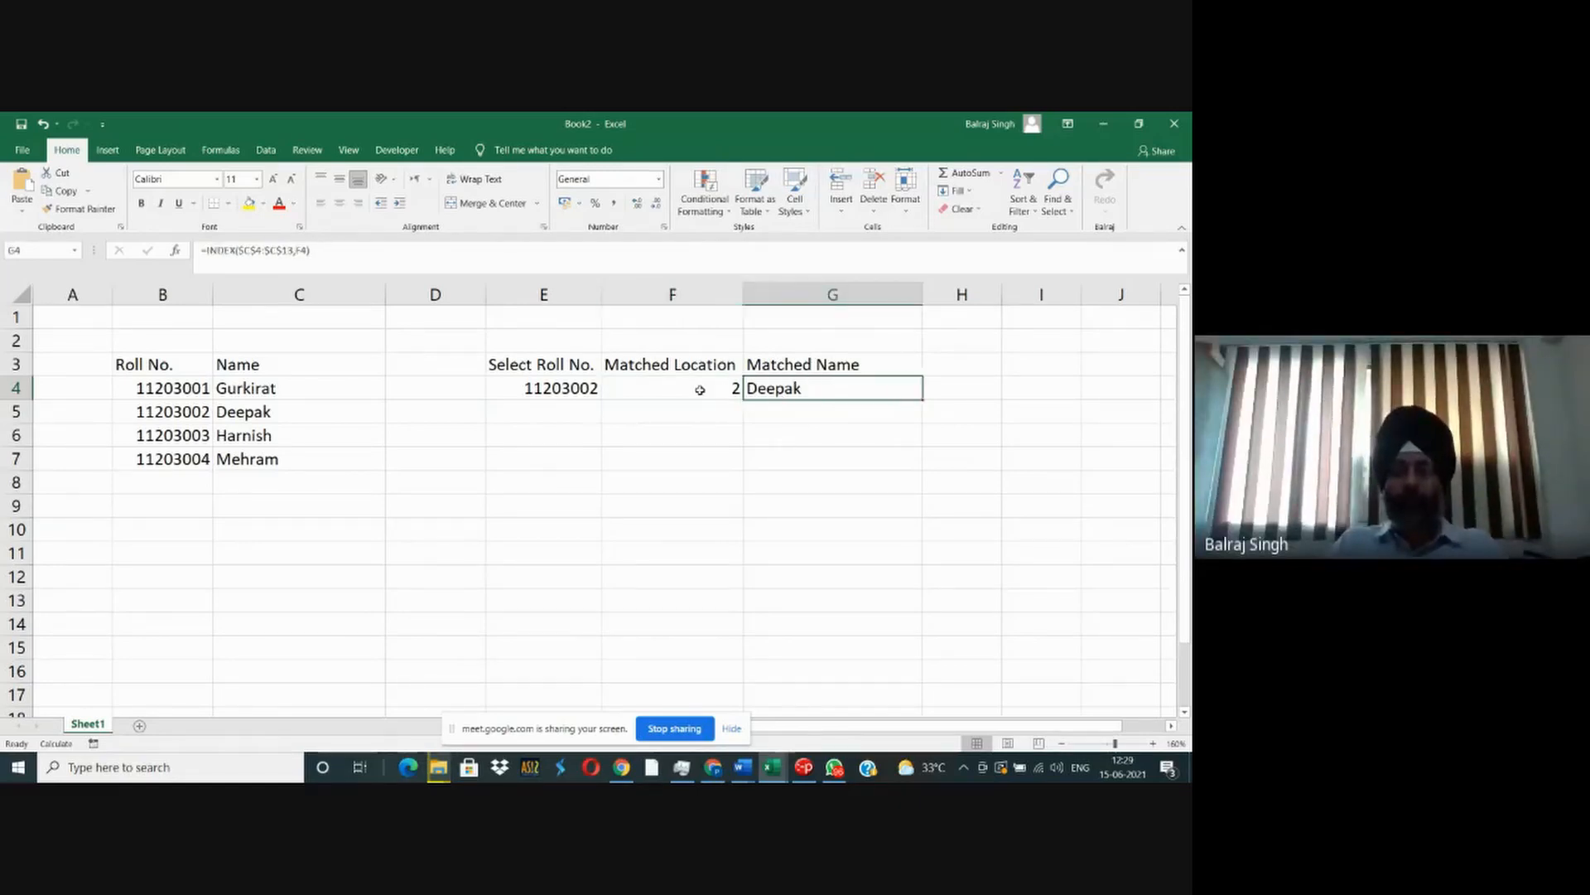
# - Copy the MATCH expression from F4's formula without the equals sign, leaving F4 as it is
pyautogui.click(700, 388)
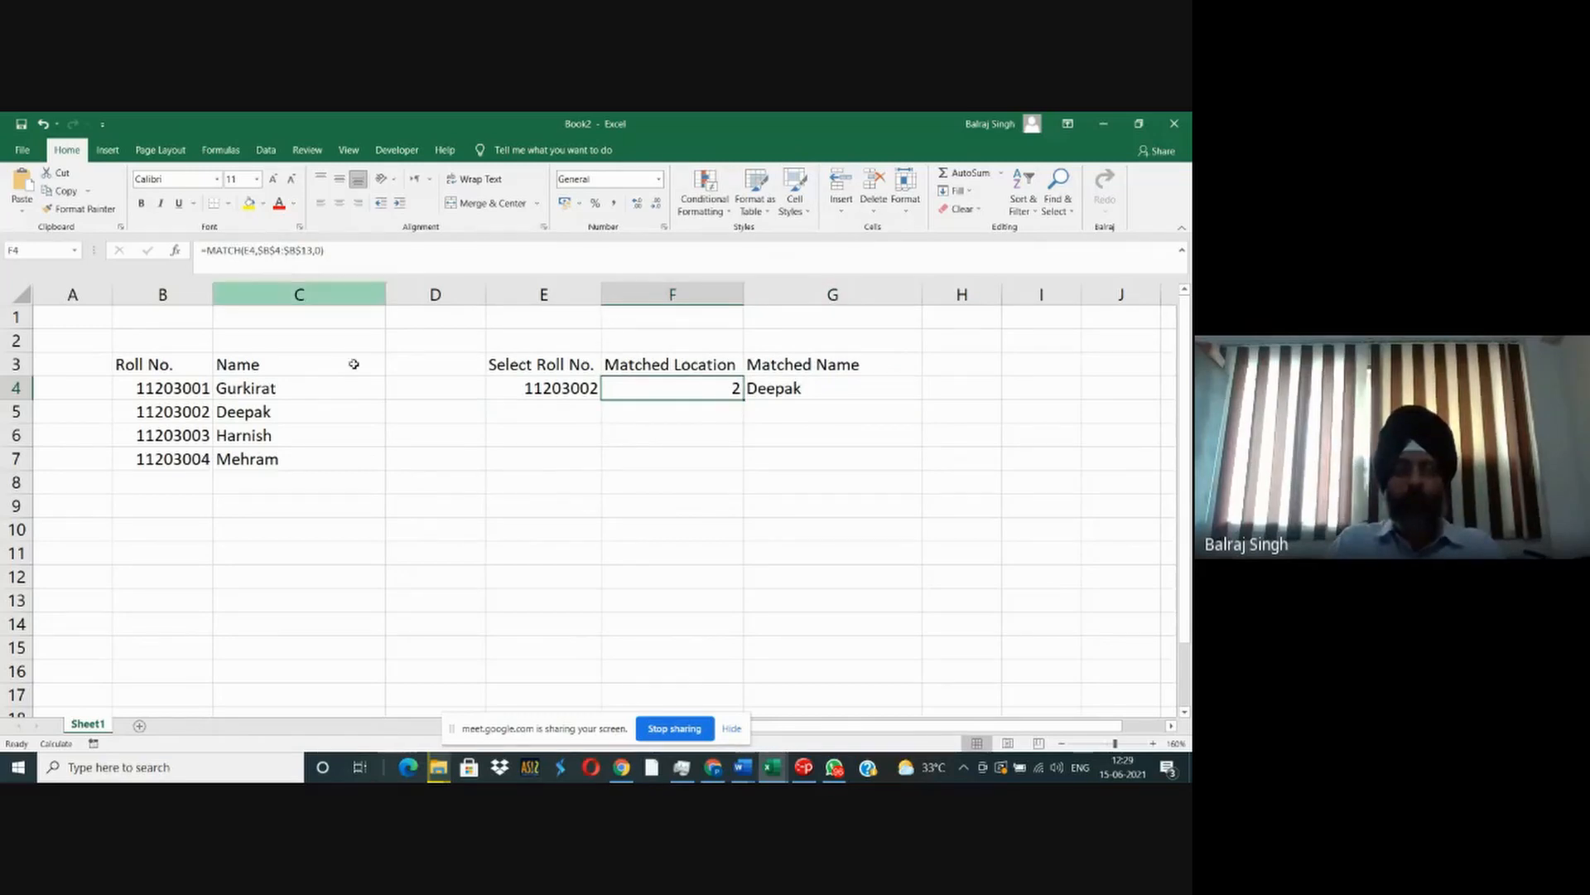
pyautogui.press('F2')
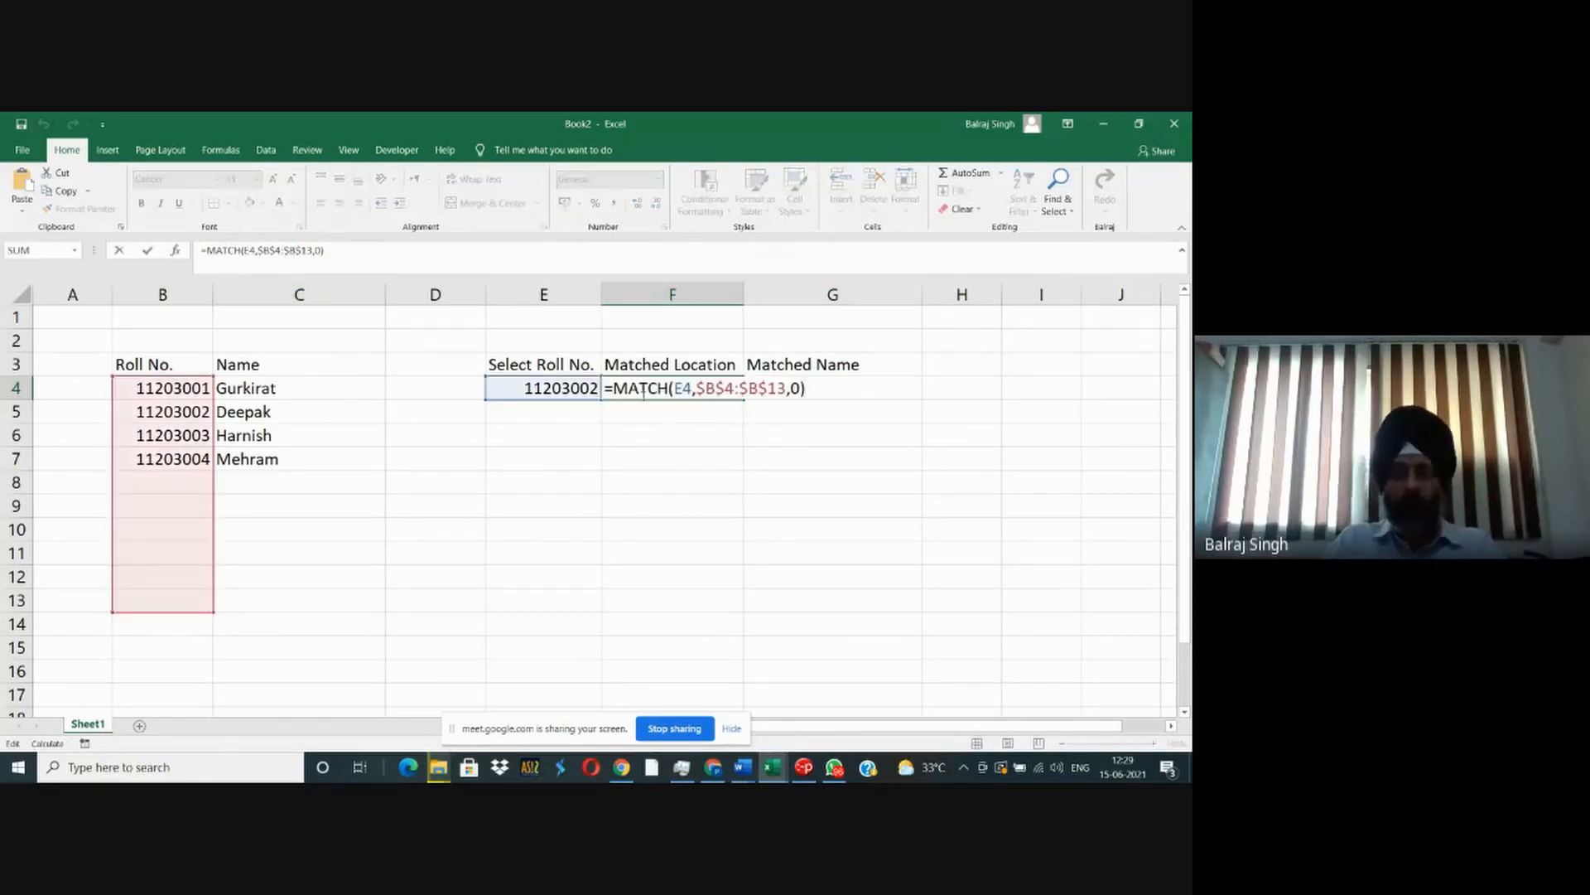
pyautogui.moveTo(612, 389); pyautogui.dragTo(809, 388)
pyautogui.hotkey('ctrl', 'c')
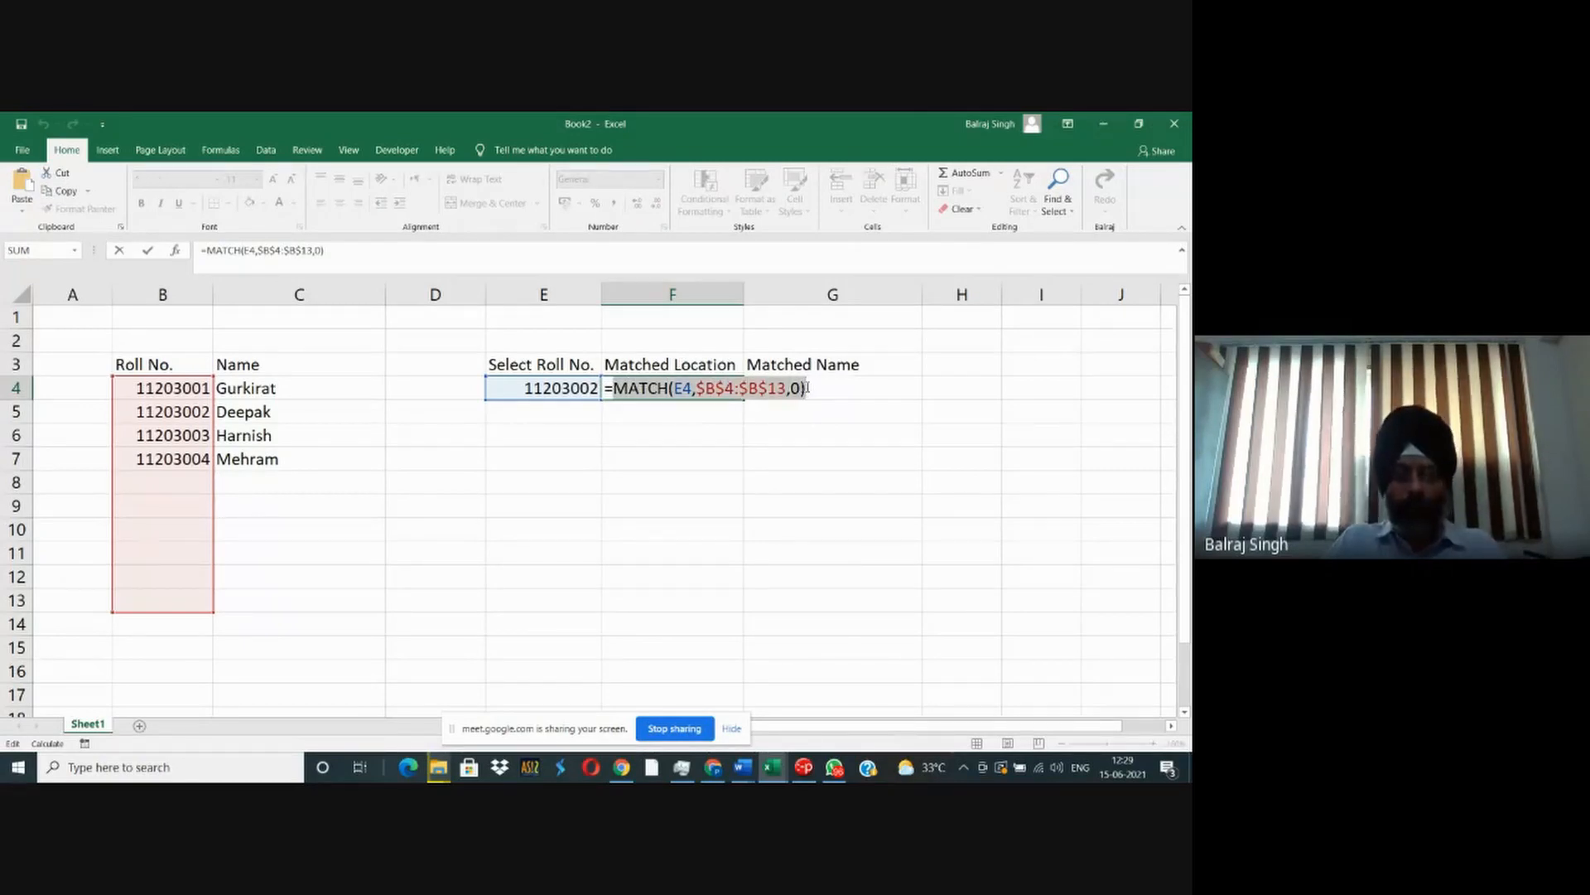
pyautogui.press('Escape')
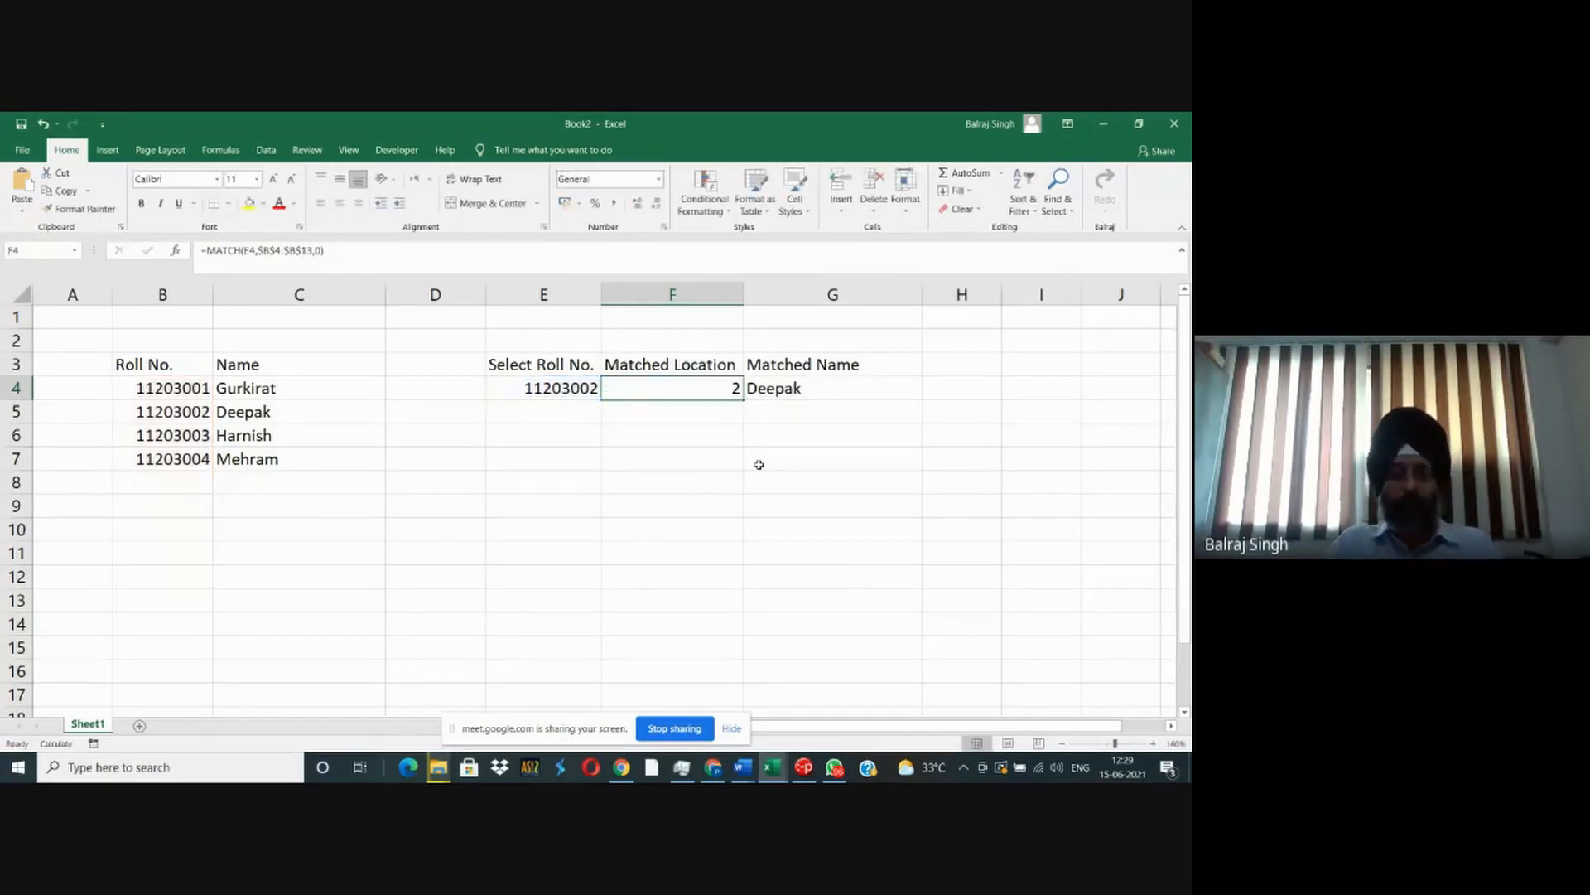
# - Replace the F4 reference in G4's INDEX formula with the copied expression MATCH(E4,$B$4:$B$13,0)
pyautogui.press('Right')
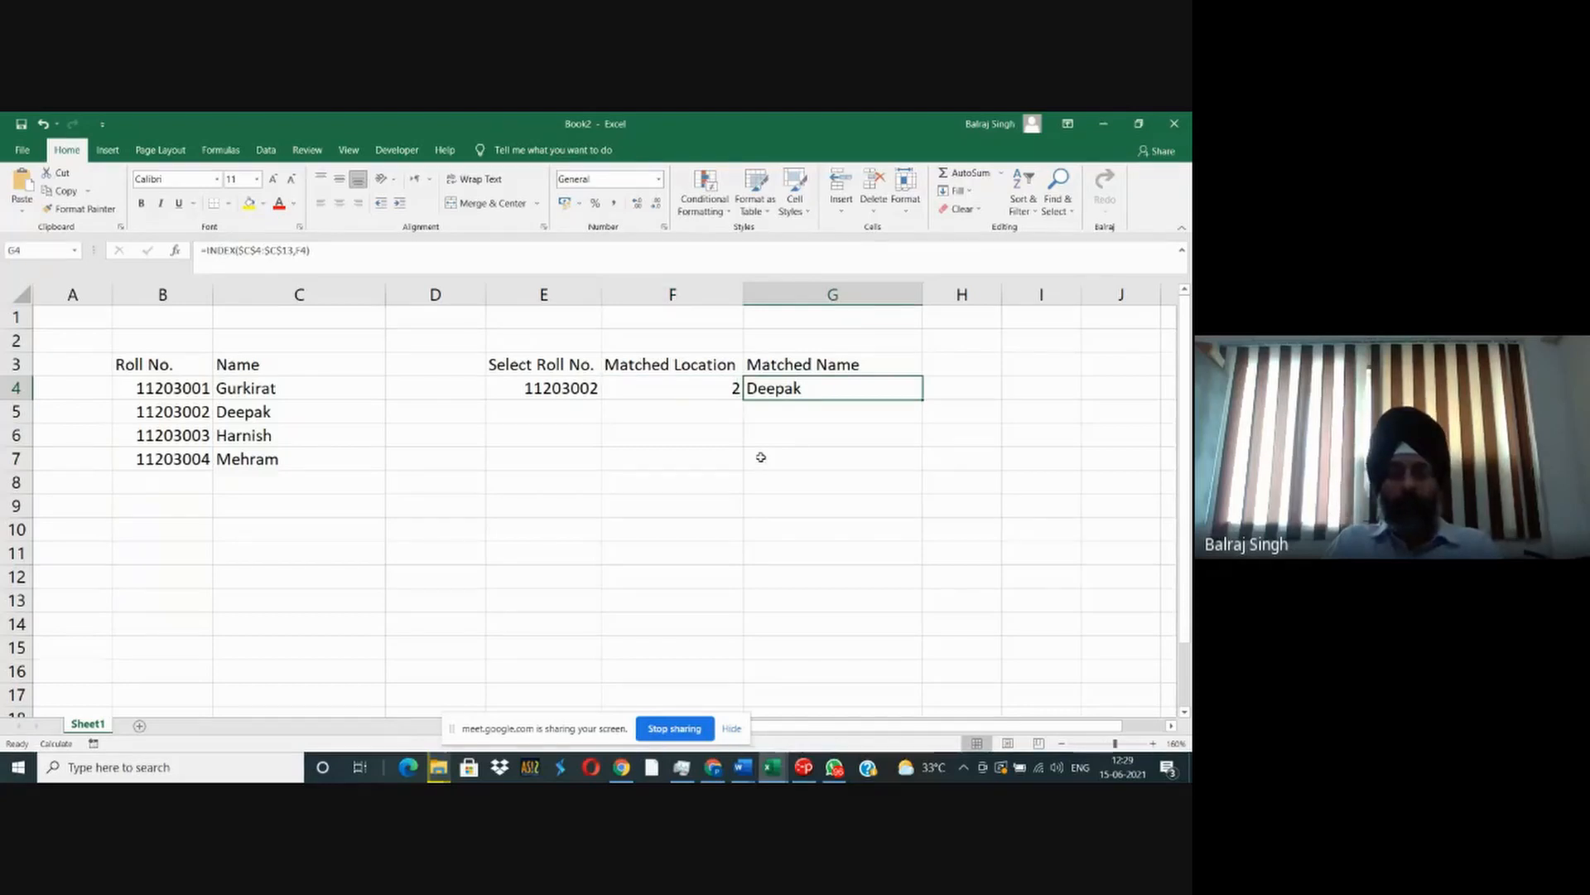
pyautogui.press('F2')
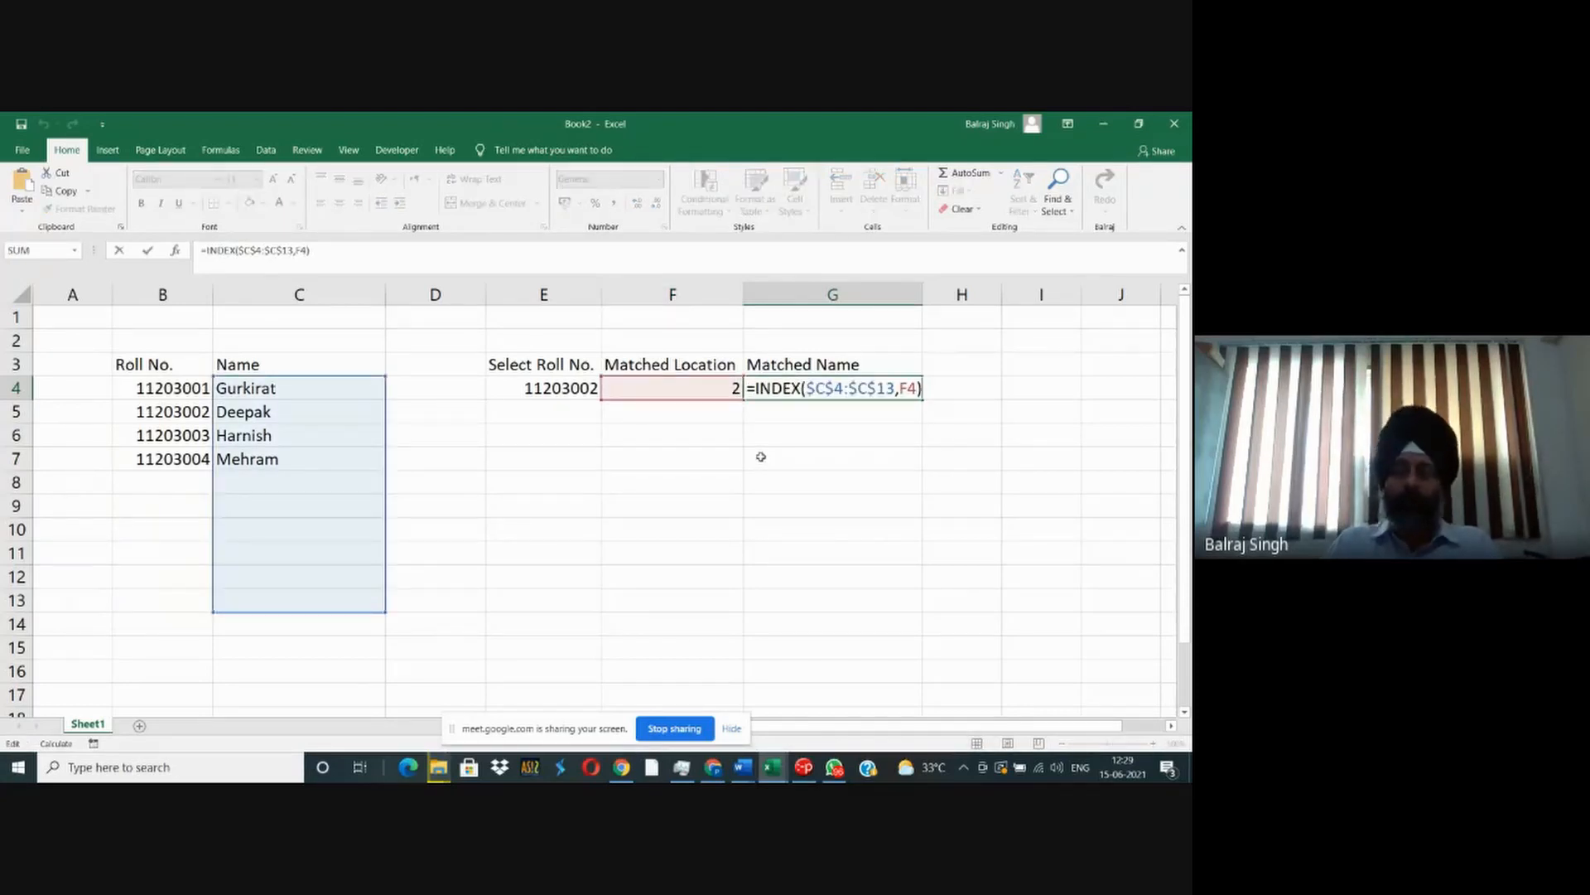
pyautogui.press('Left')
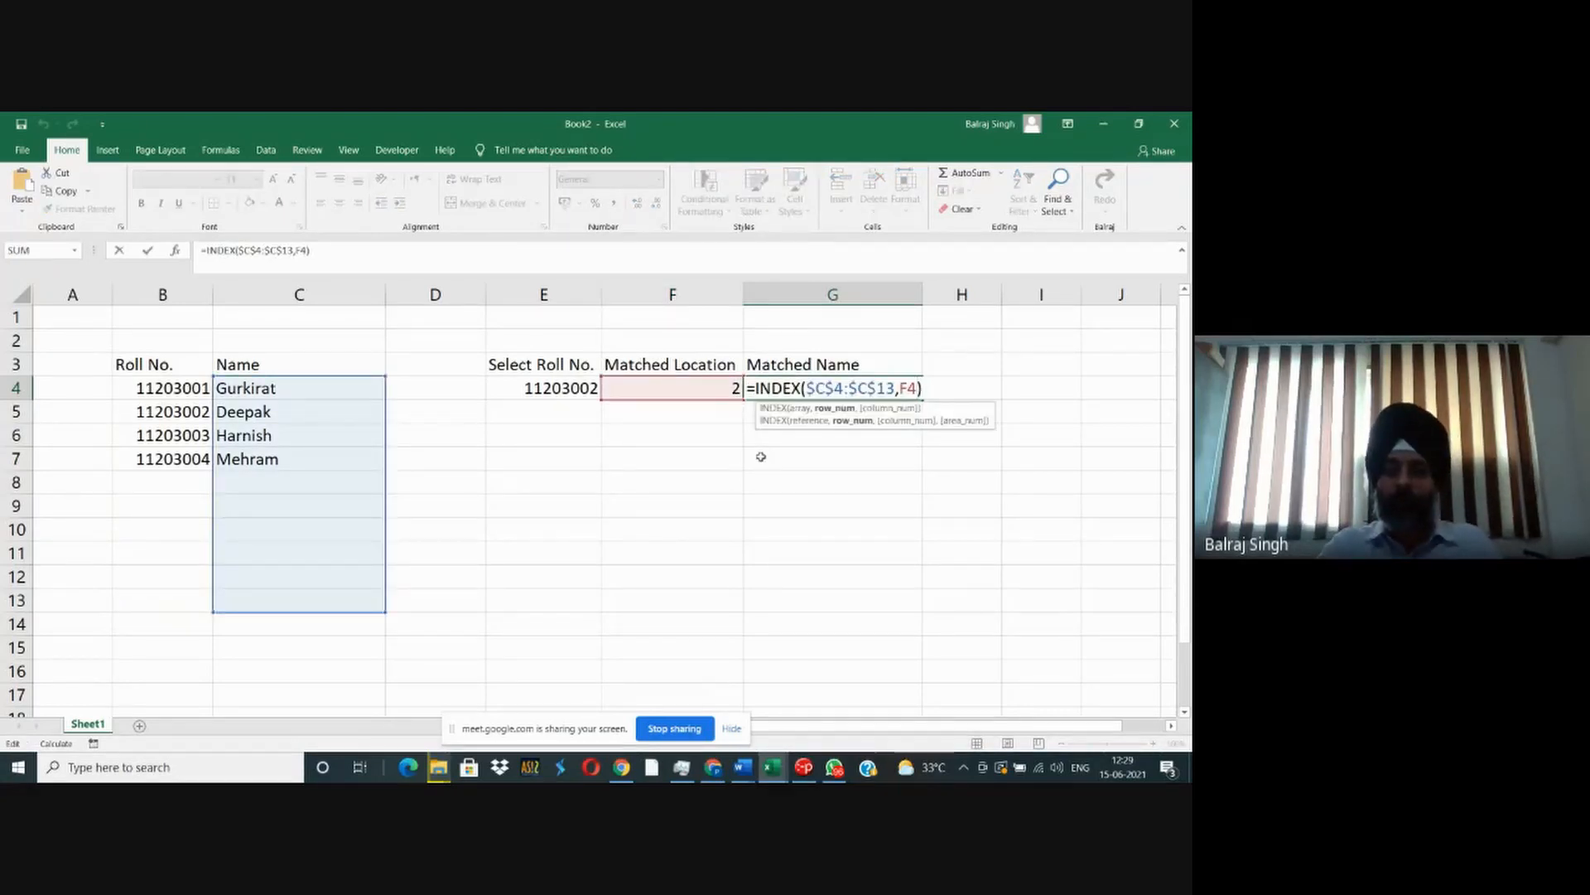
pyautogui.hotkey('shift', 'Left')
pyautogui.hotkey('shift', 'Left')
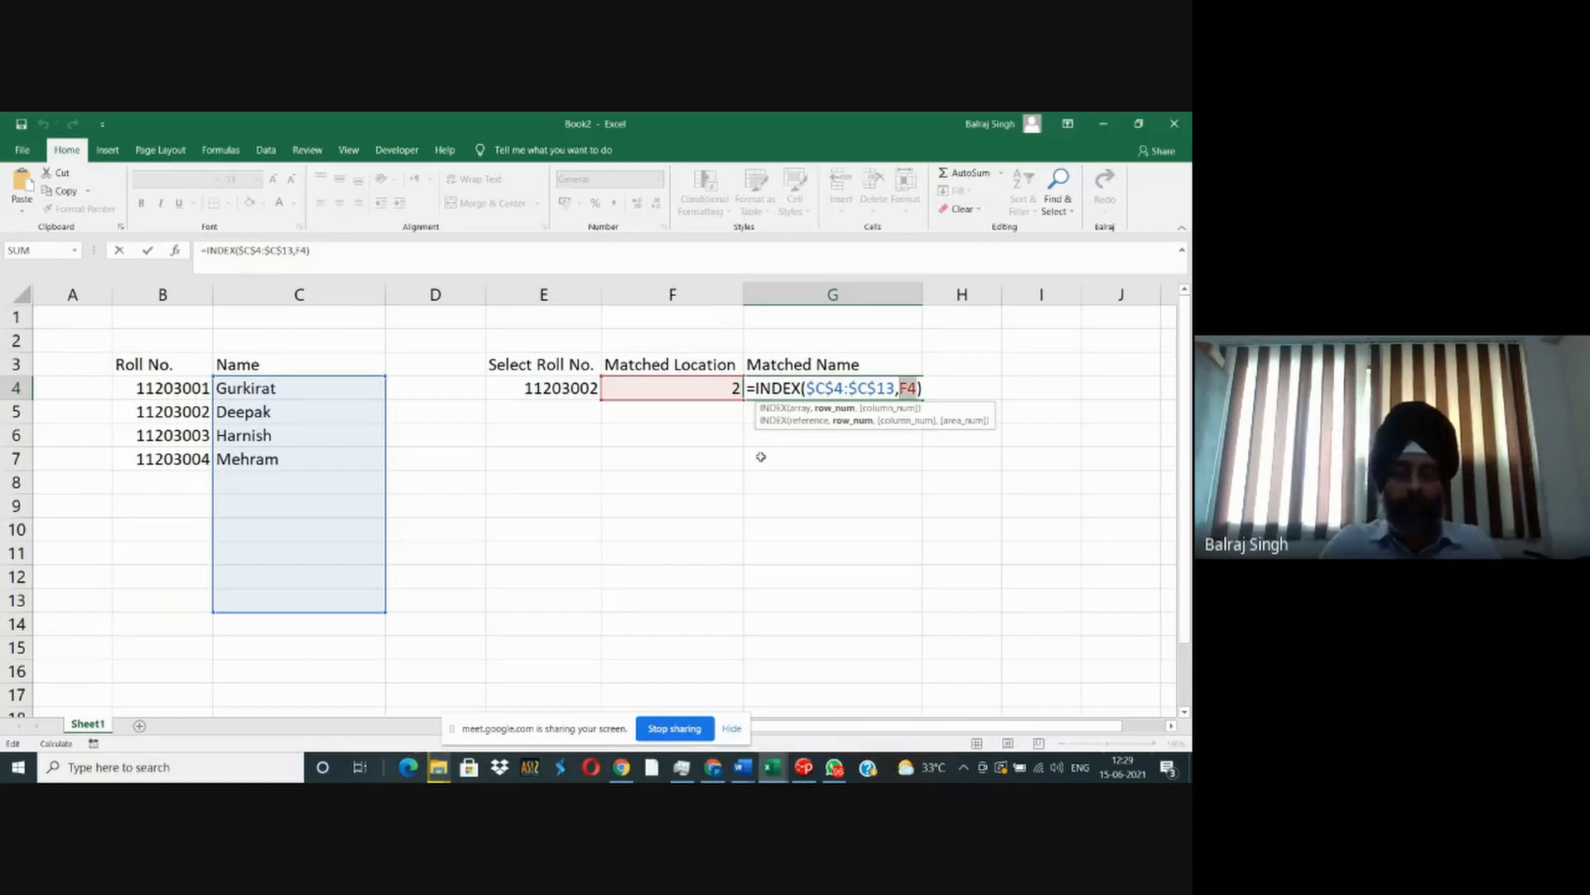
pyautogui.hotkey('ctrl', 'v')
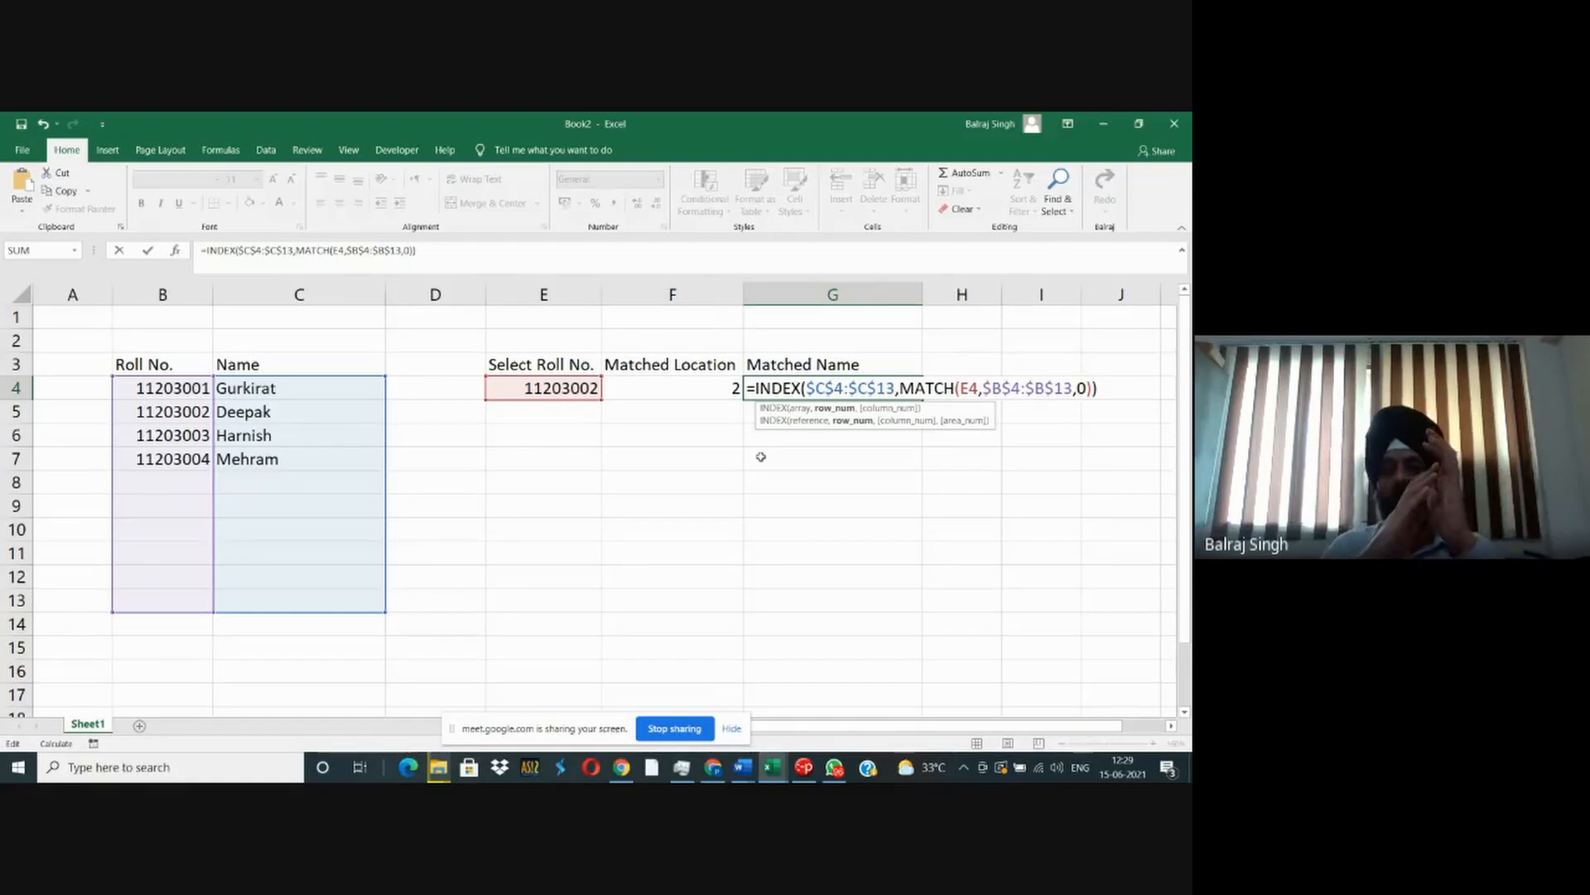
pyautogui.press('Return')
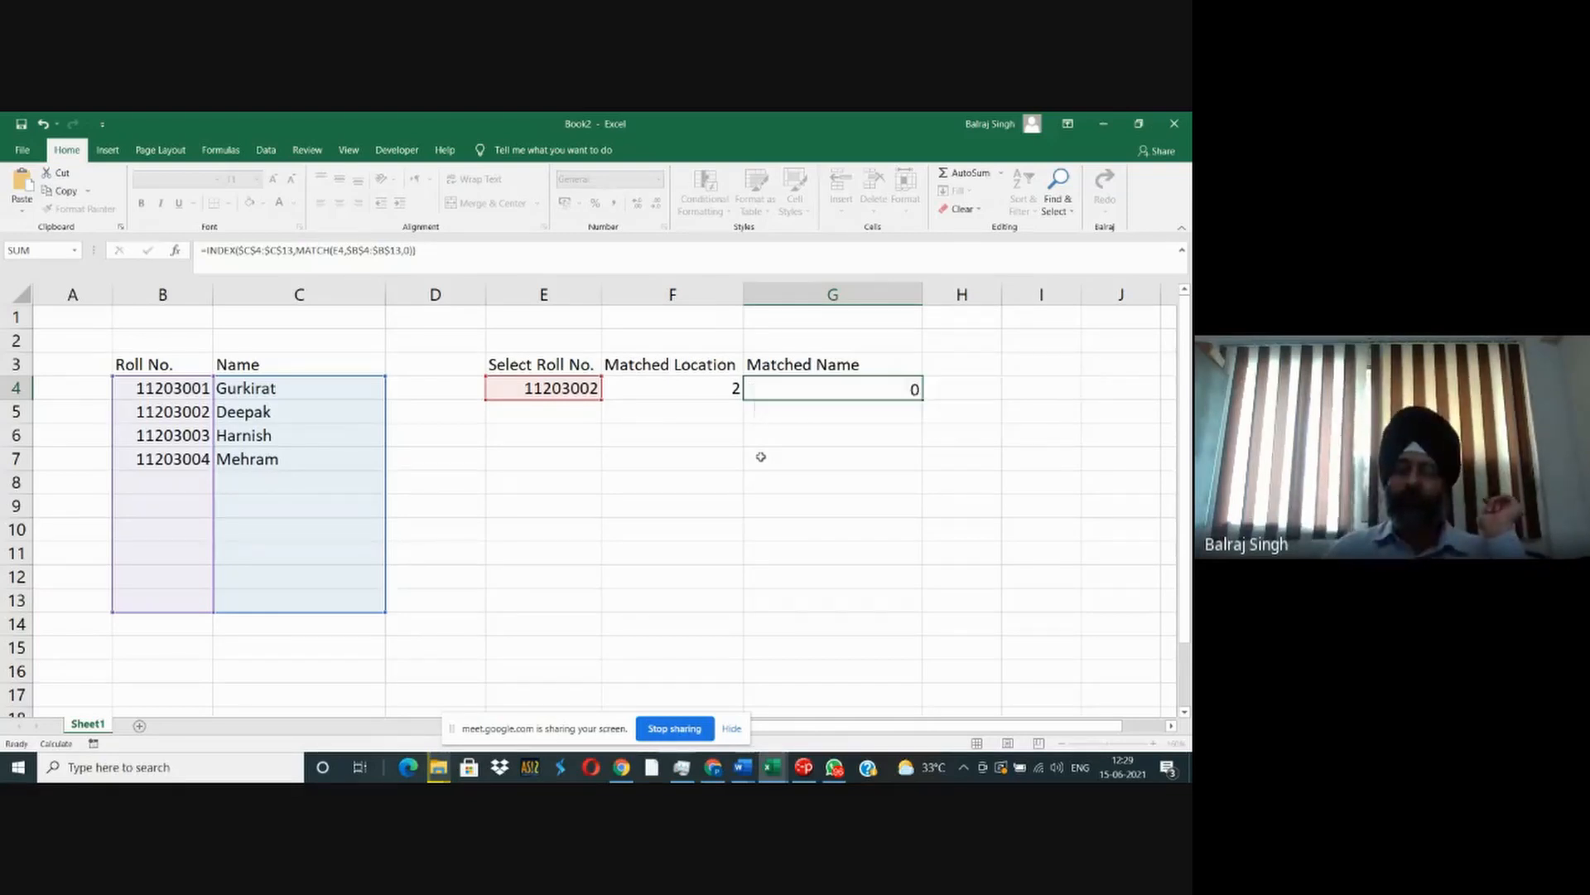
# - Enter the note "Nesting of functions" in cell F7
pyautogui.press('Up')
pyautogui.press('Down')
pyautogui.press('Down')
pyautogui.press('Down')
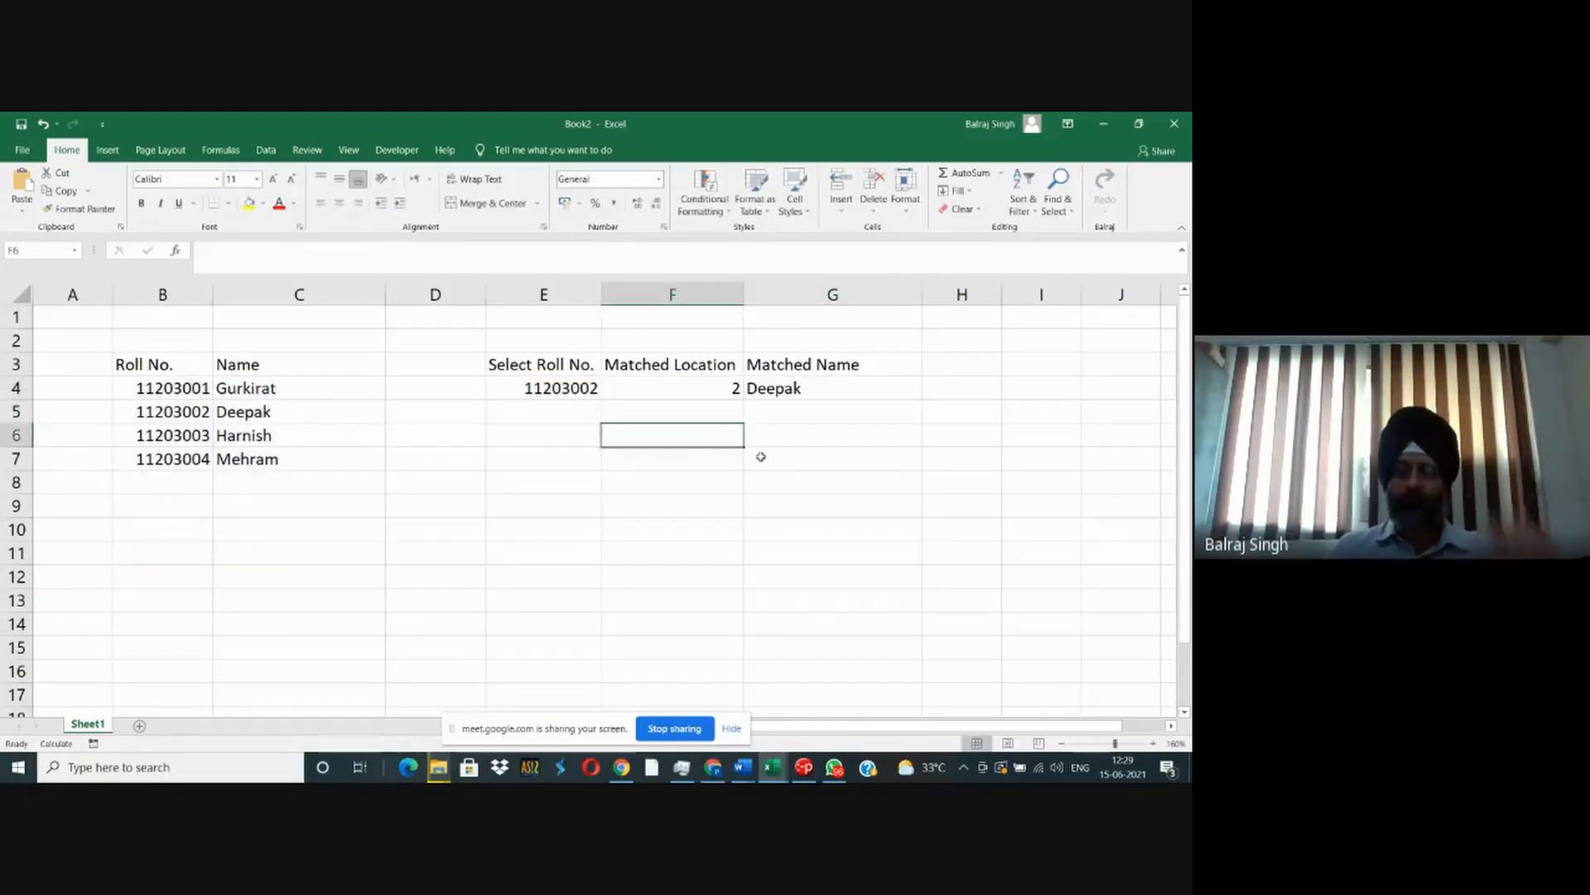
pyautogui.write('Nesting ')
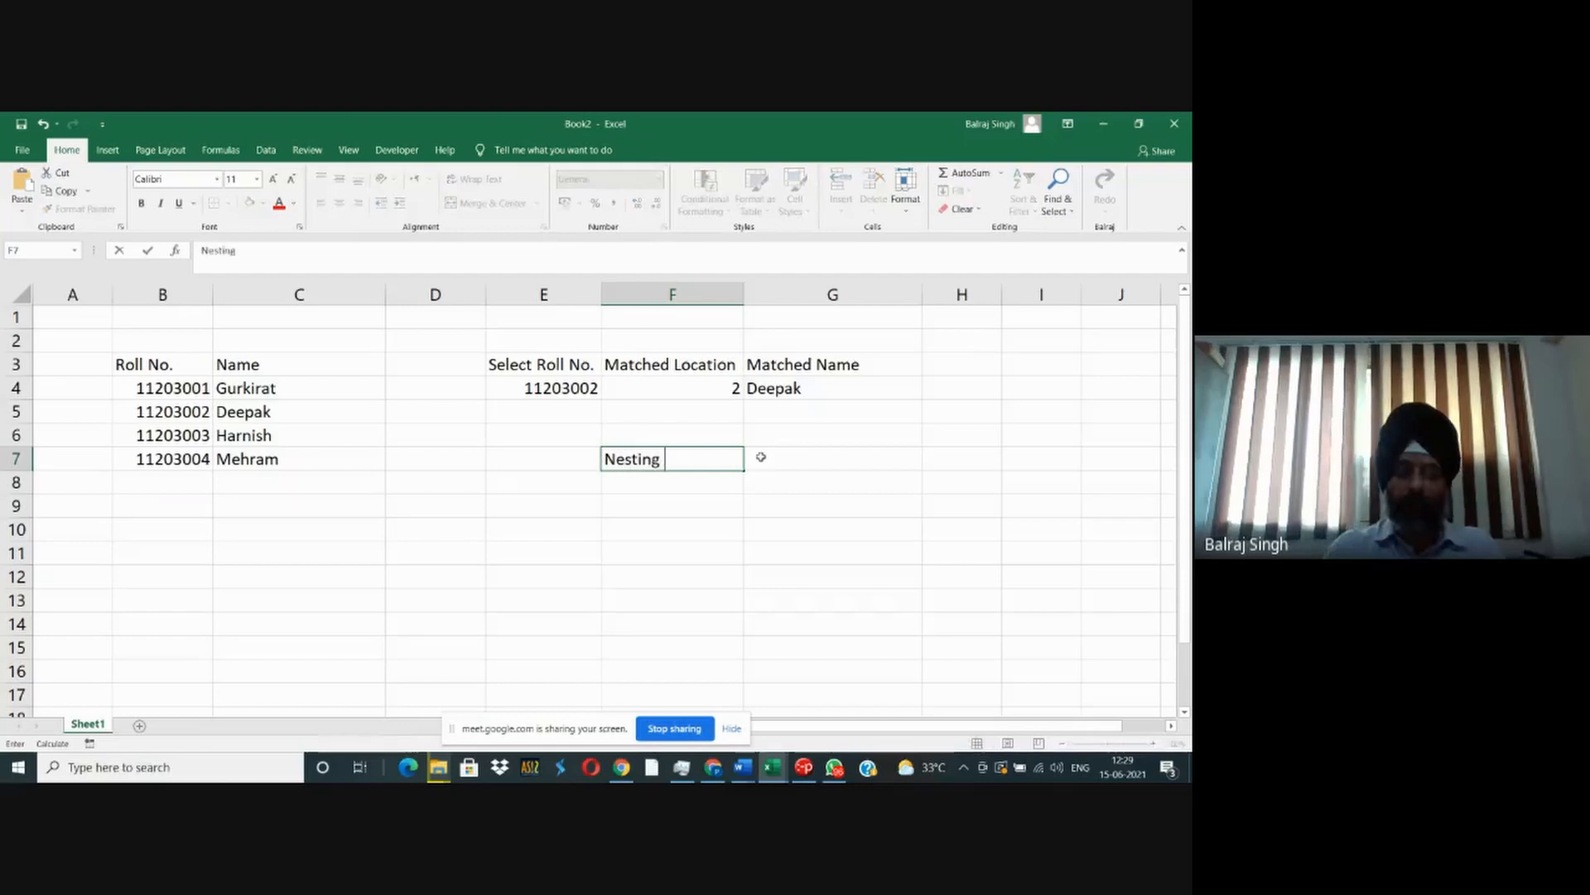
pyautogui.write('of func')
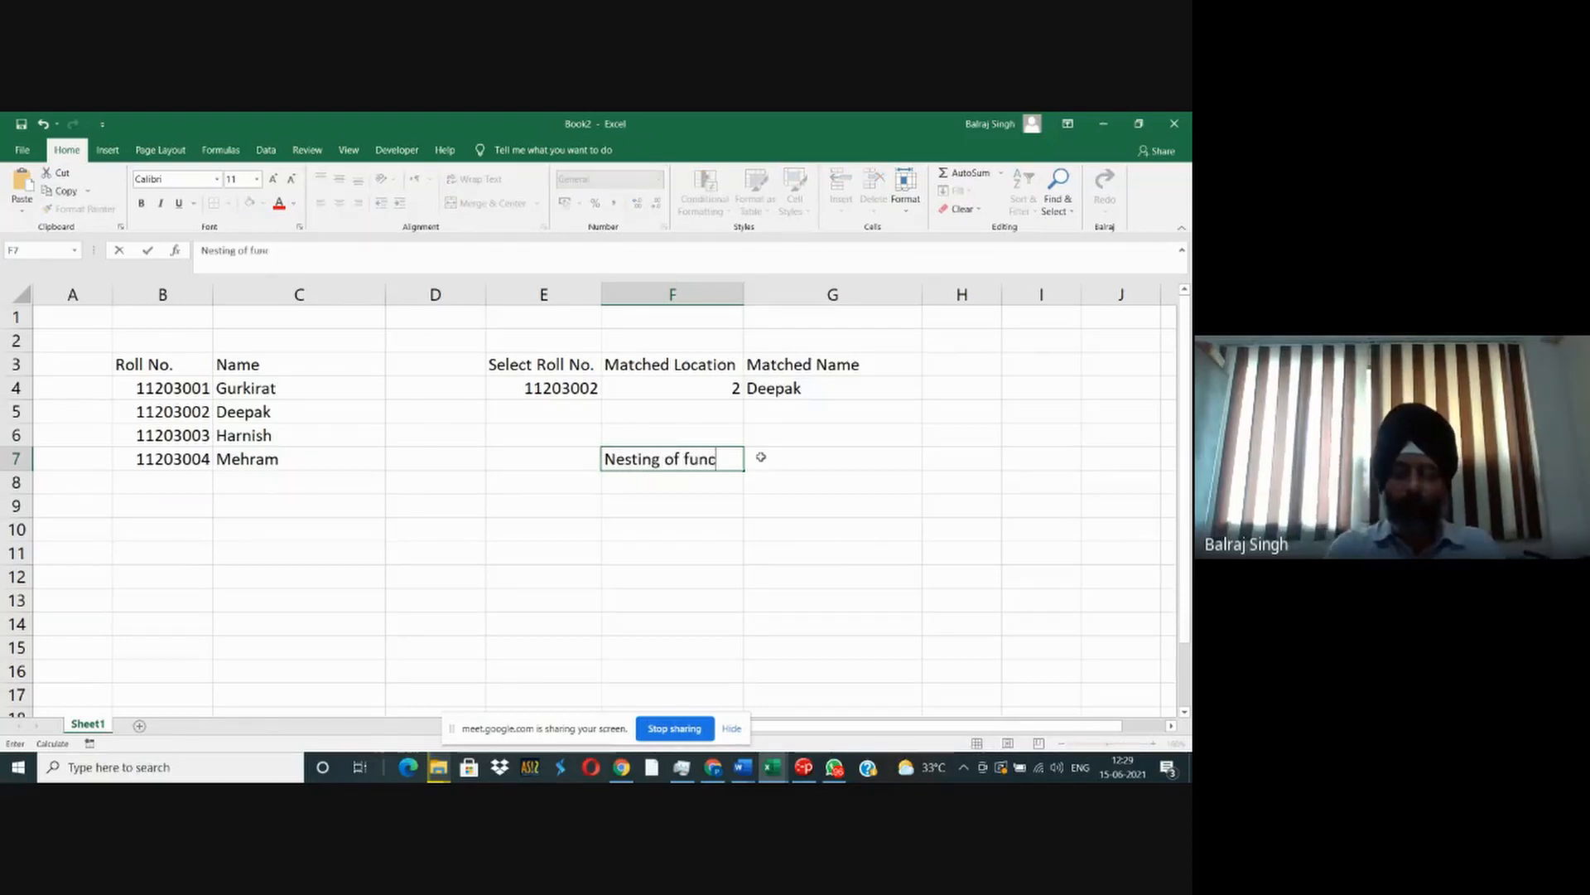
pyautogui.write('tions')
pyautogui.press('Return')
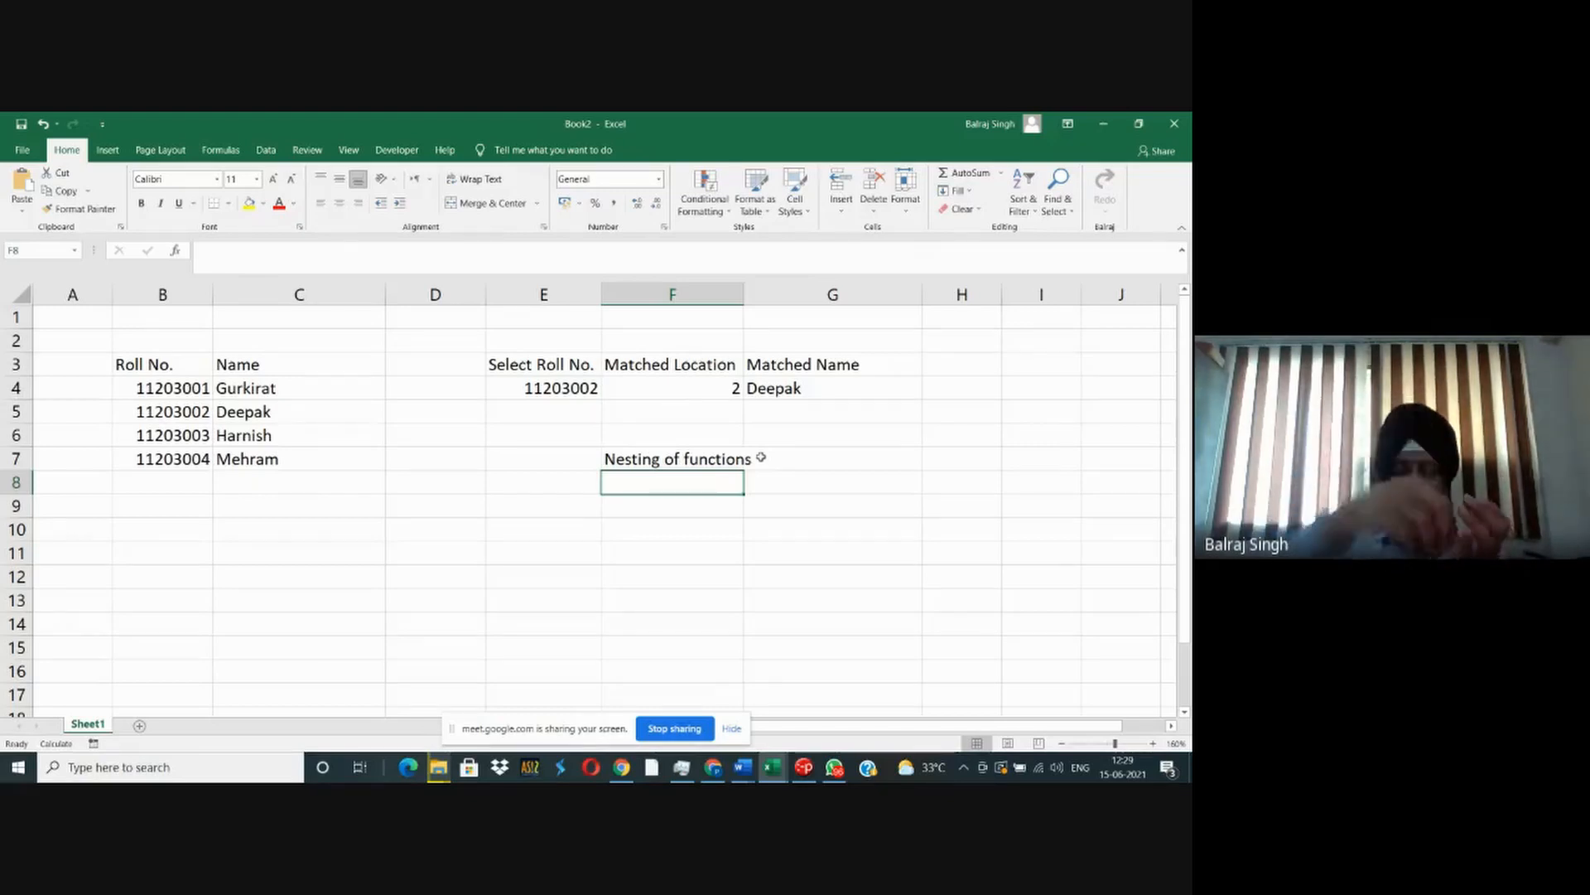
# - Review the nested INDEX and MATCH formula in G4 with its referenced ranges highlighted
pyautogui.press('Up')
pyautogui.press('Up')
pyautogui.press('Up')
pyautogui.press('Up')
pyautogui.press('Right')
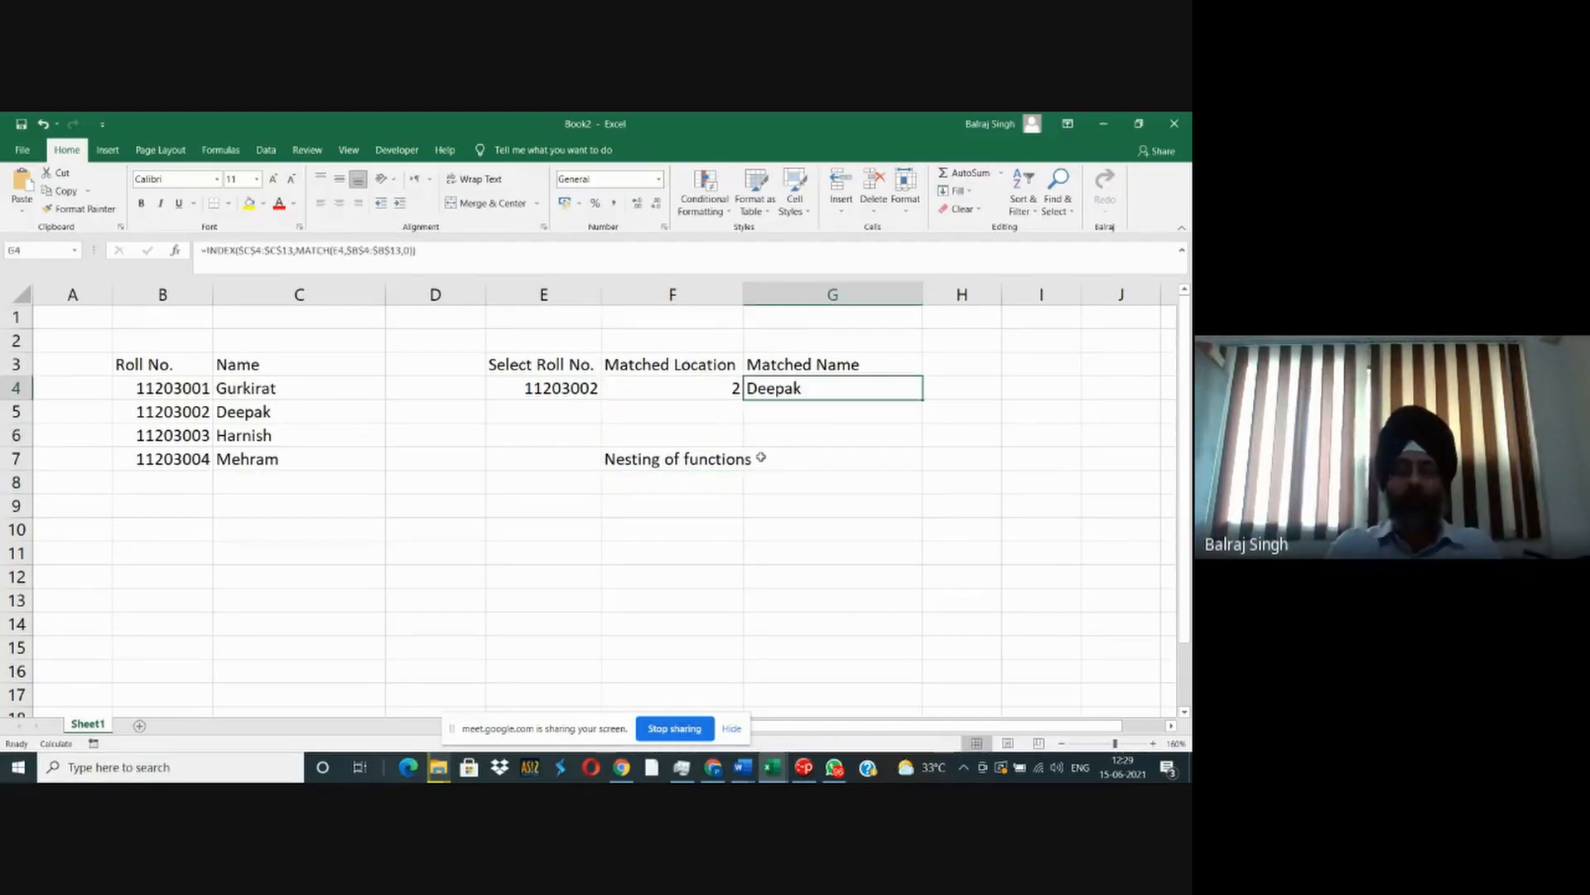
pyautogui.press('F2')
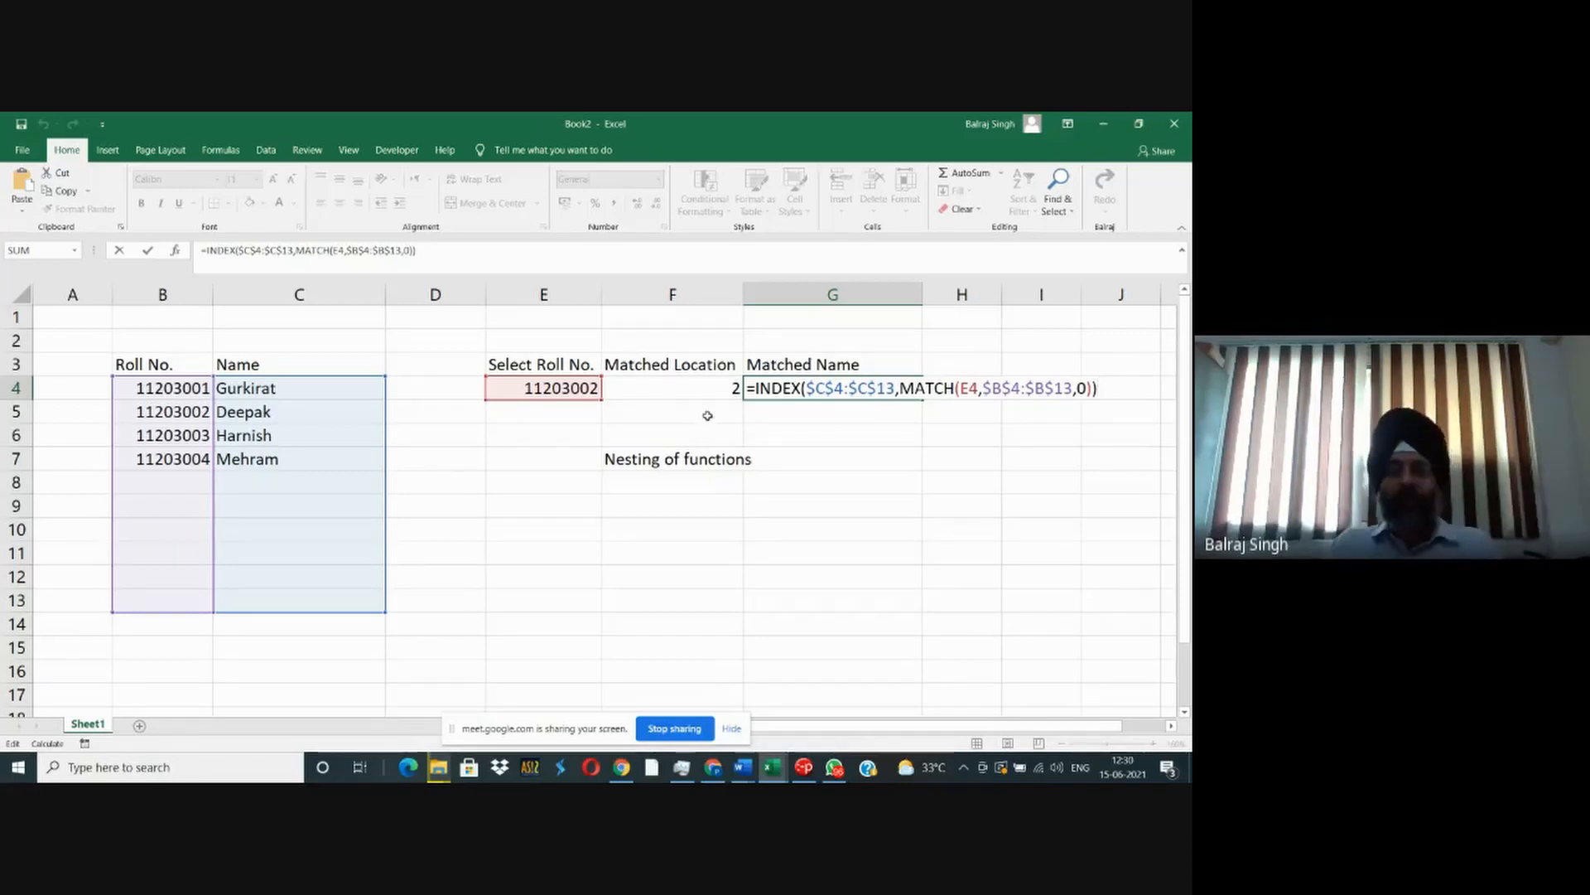
pyautogui.hotkey('ctrl', 'Return')
# - Trace the dependents of F4 to check whether any formula still refers to the matched location
pyautogui.click(696, 388)
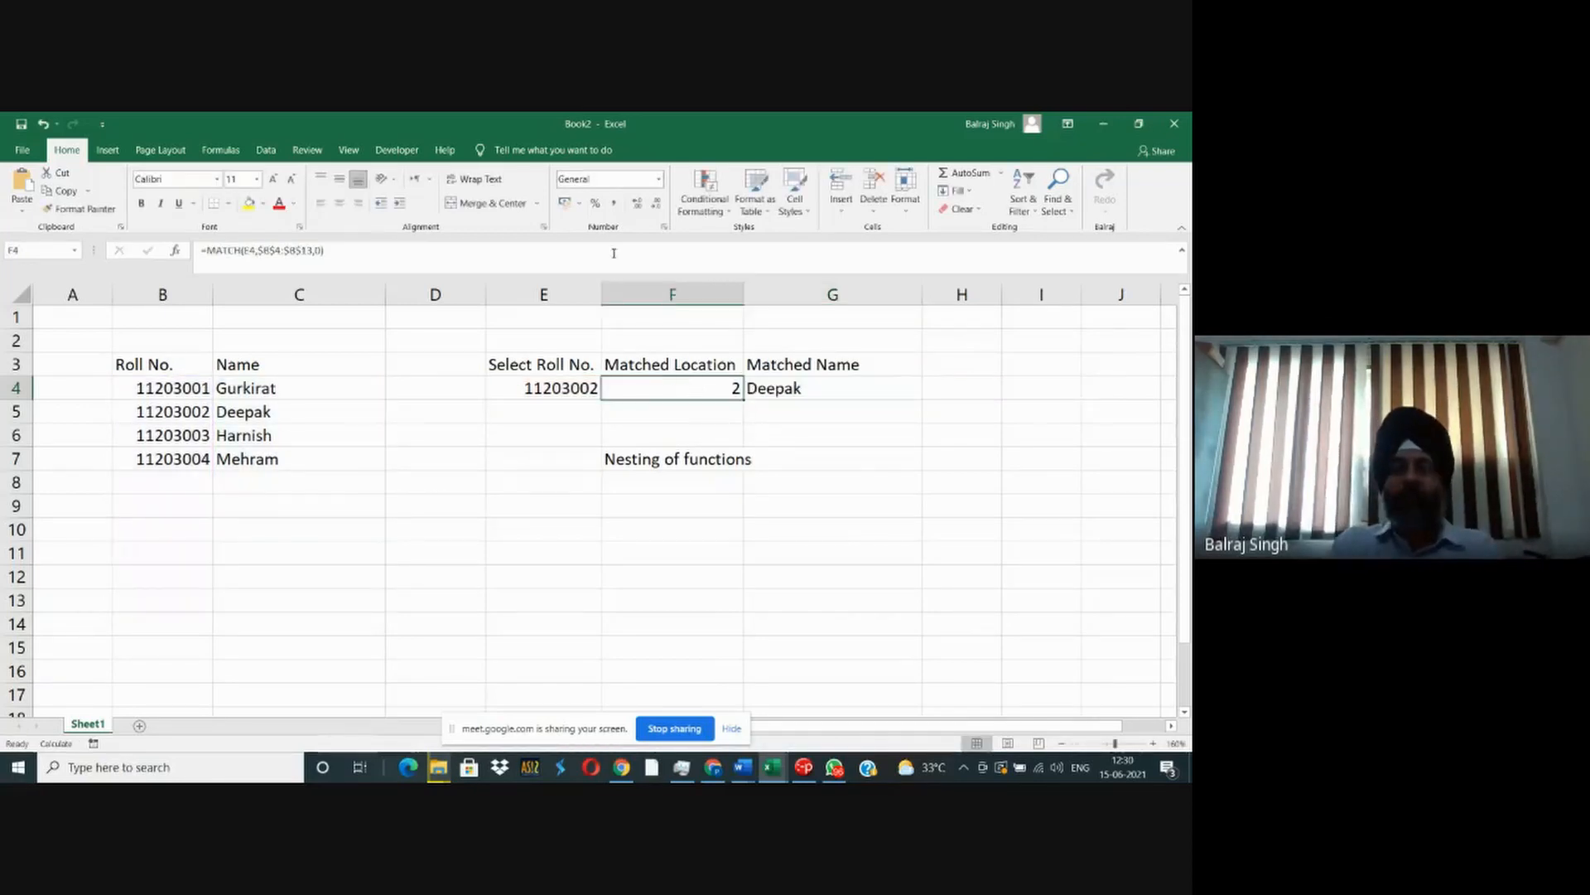
pyautogui.click(206, 152)
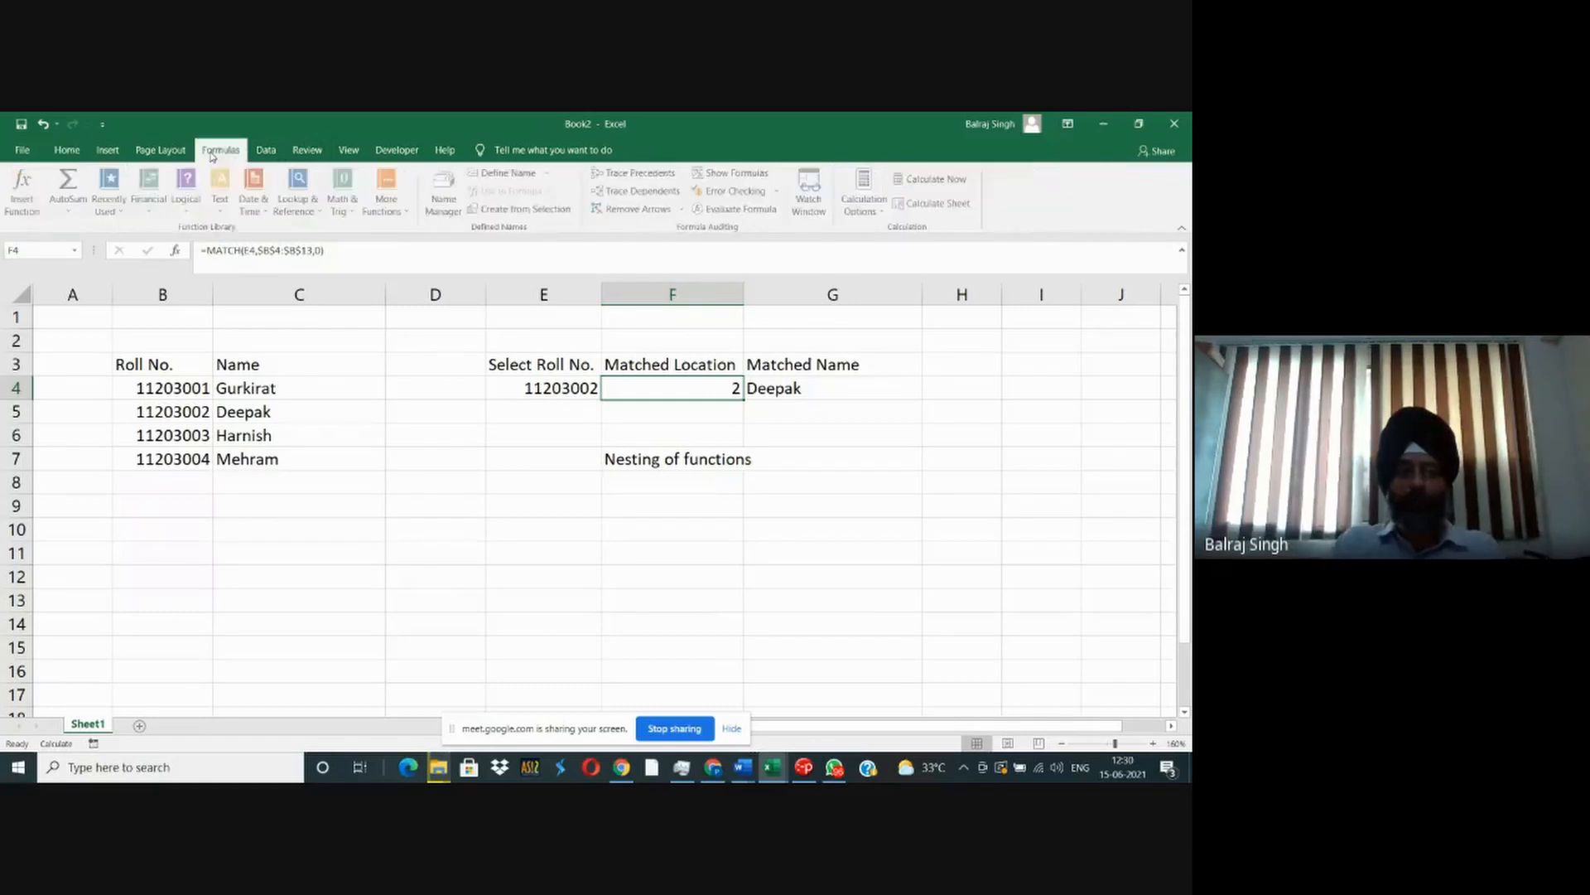
pyautogui.click(645, 192)
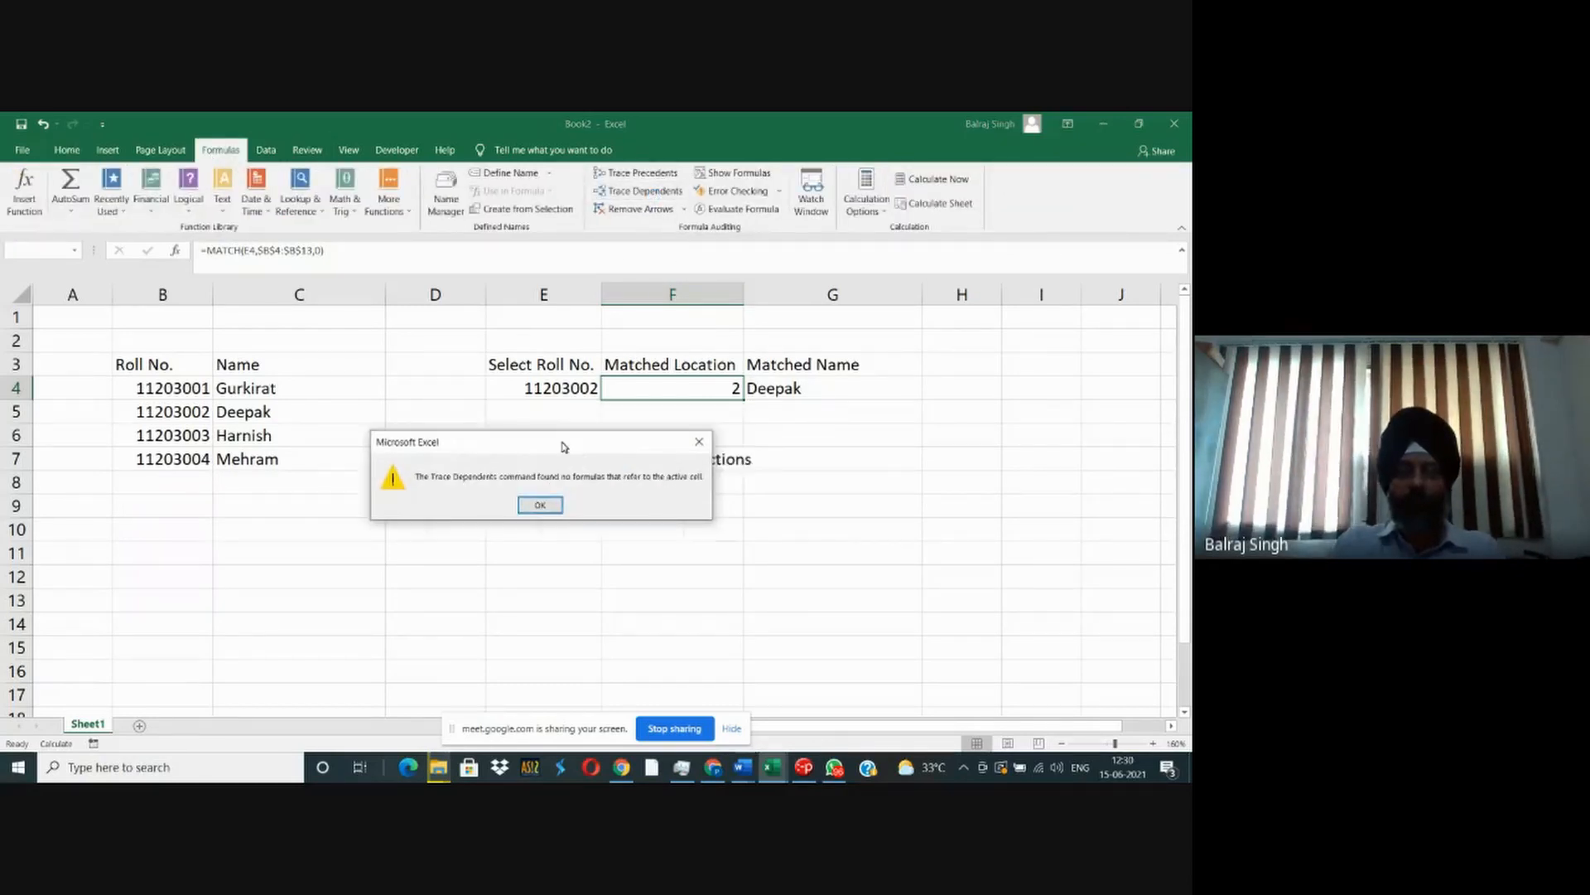
pyautogui.moveTo(563, 447); pyautogui.dragTo(539, 455)
pyautogui.click(515, 512)
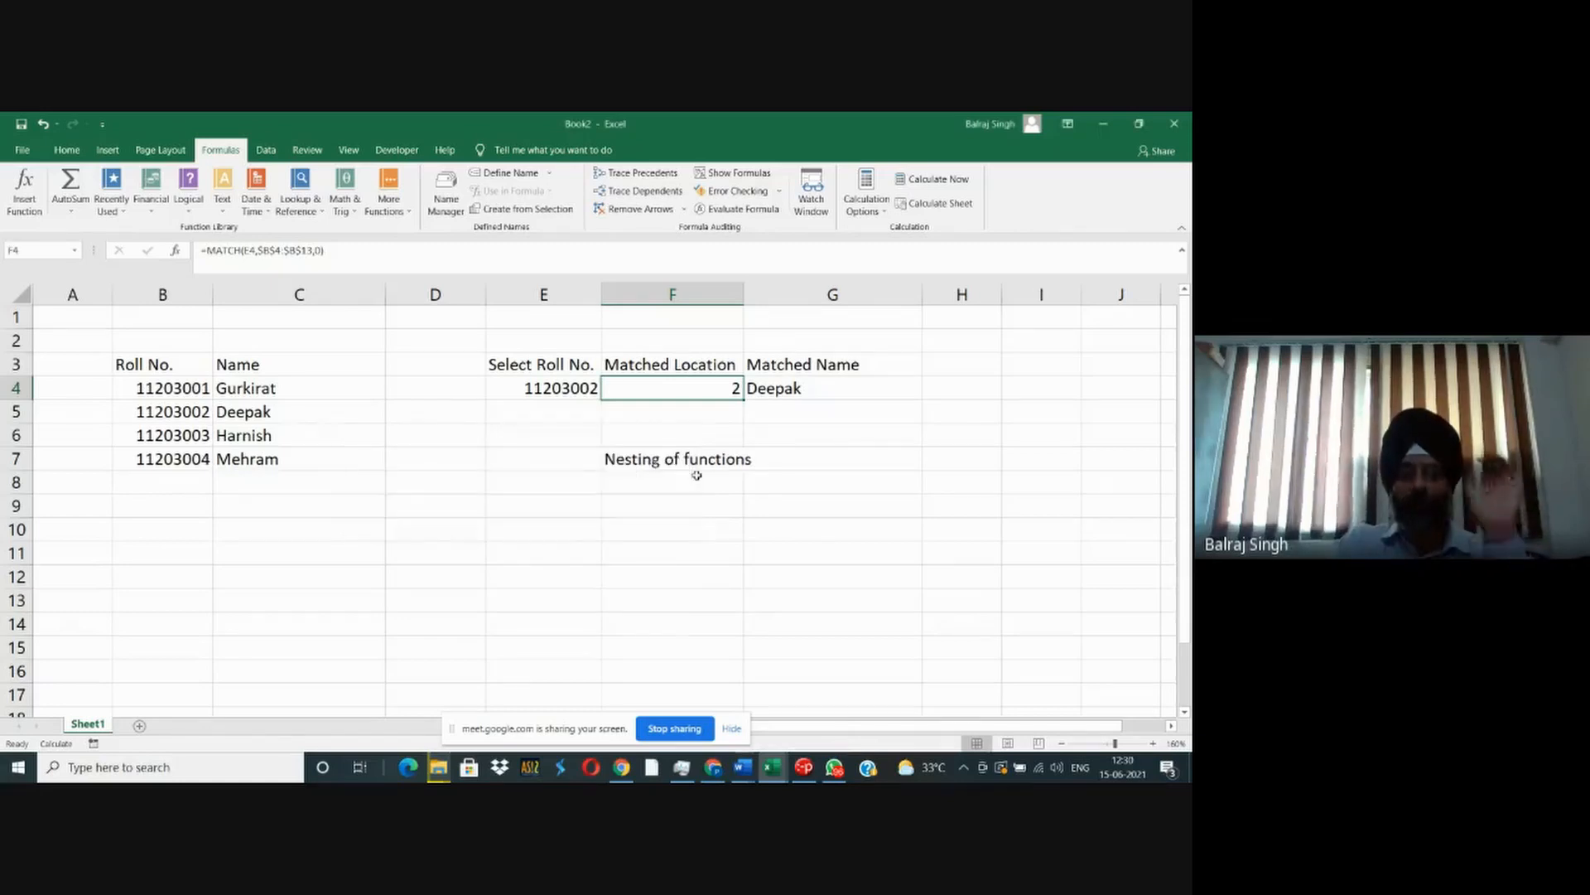
# - Undo the note in F7 and the nesting of MATCH in G4's INDEX formula
pyautogui.click(777, 396)
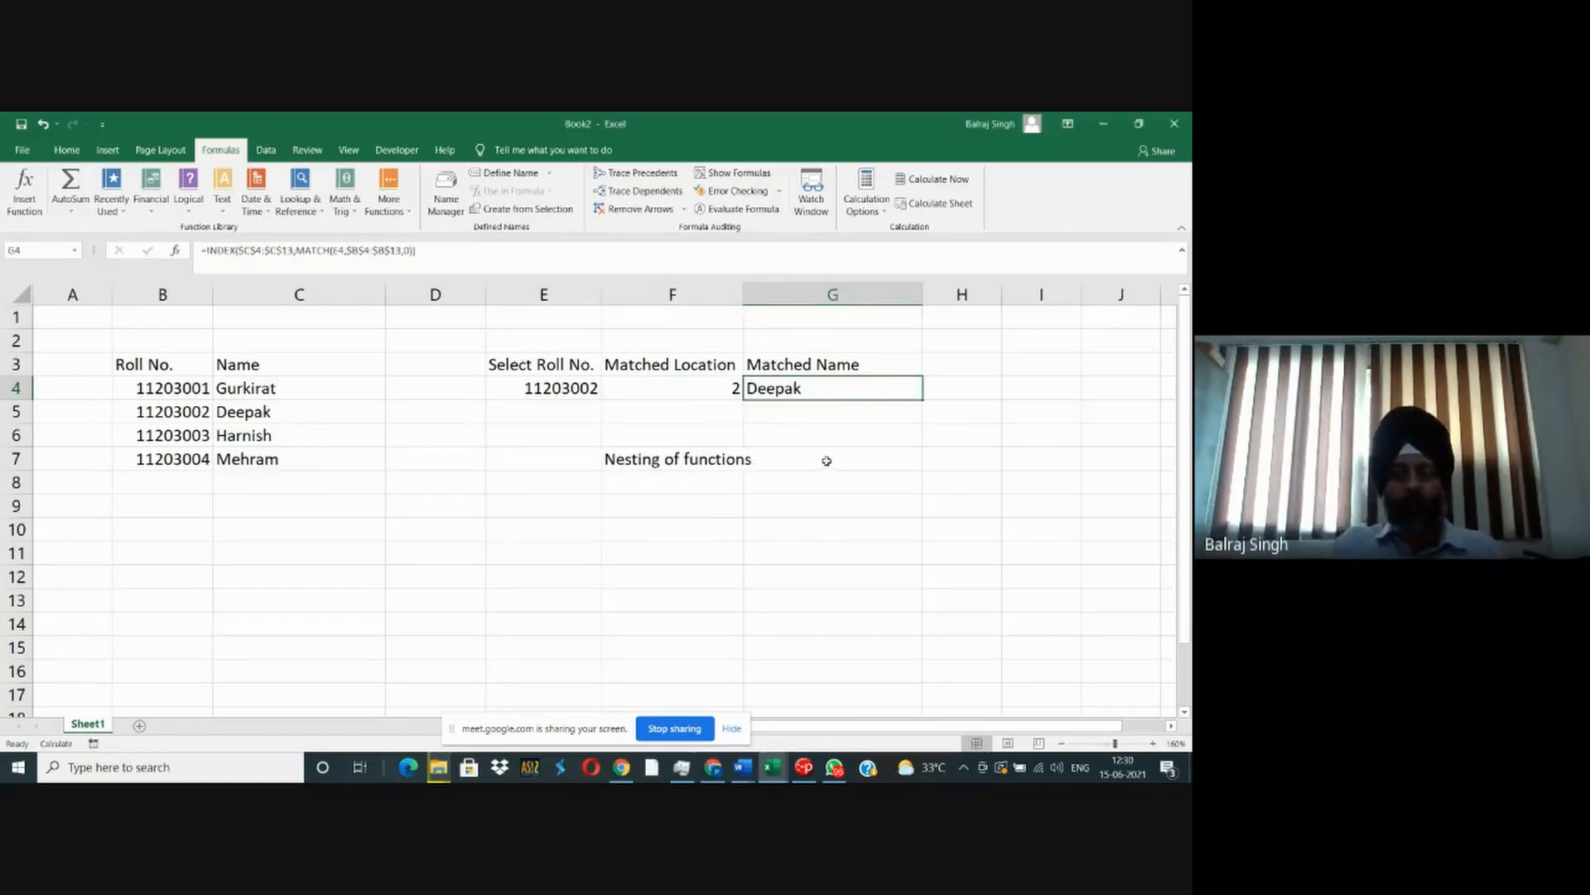
pyautogui.hotkey('ctrl', 'z')
pyautogui.click(770, 389)
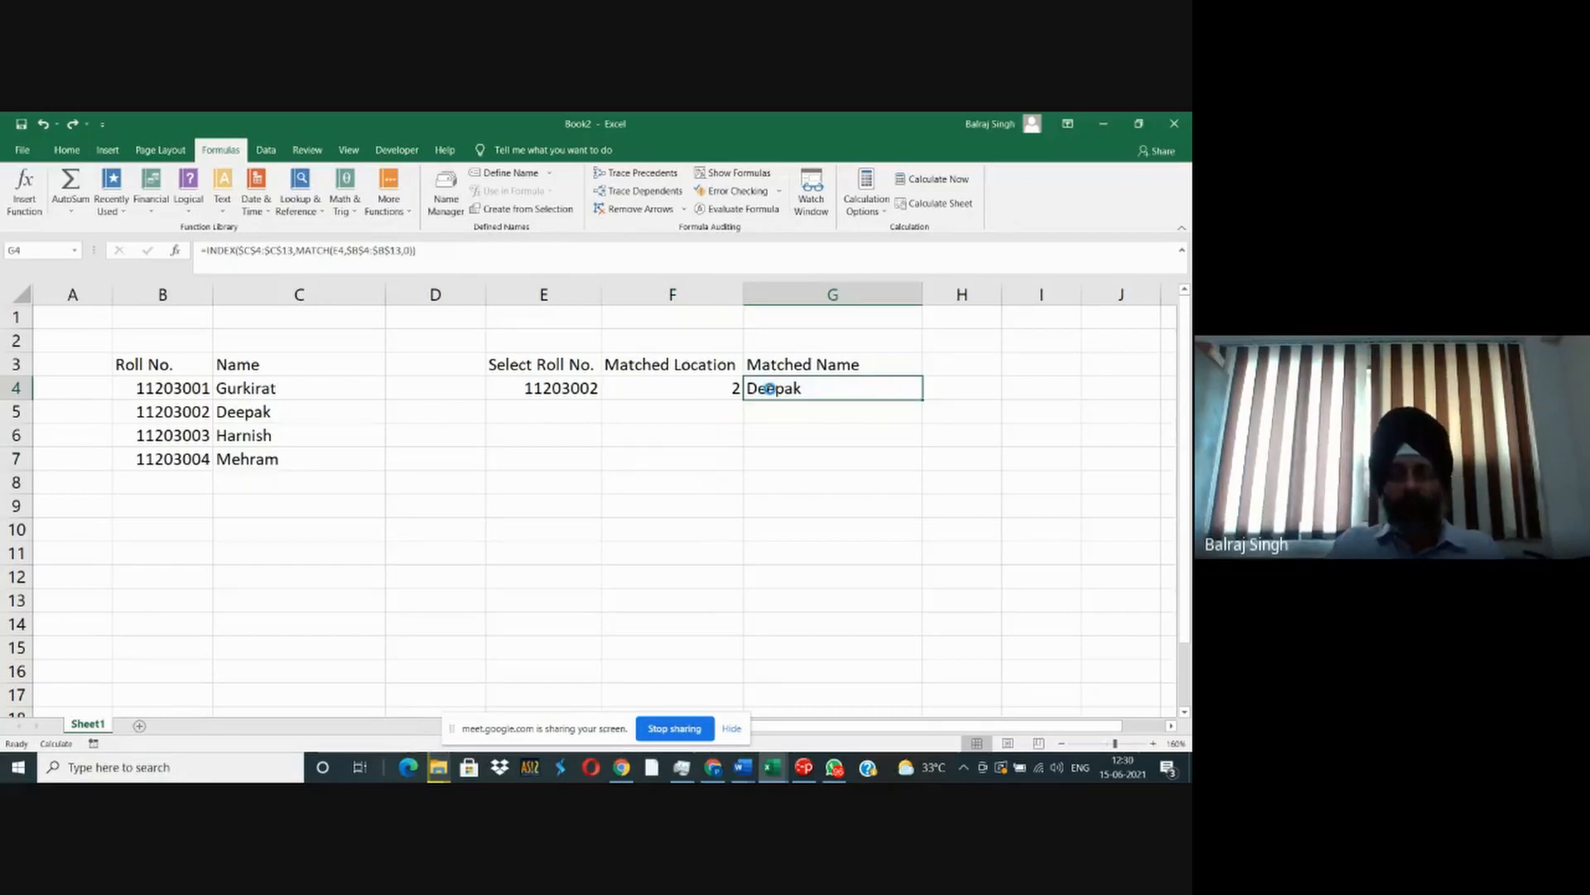
pyautogui.hotkey('ctrl', 'z')
# - Trace the dependents of F4 while G4 refers to it, and clear the tracer arrows
pyautogui.click(681, 389)
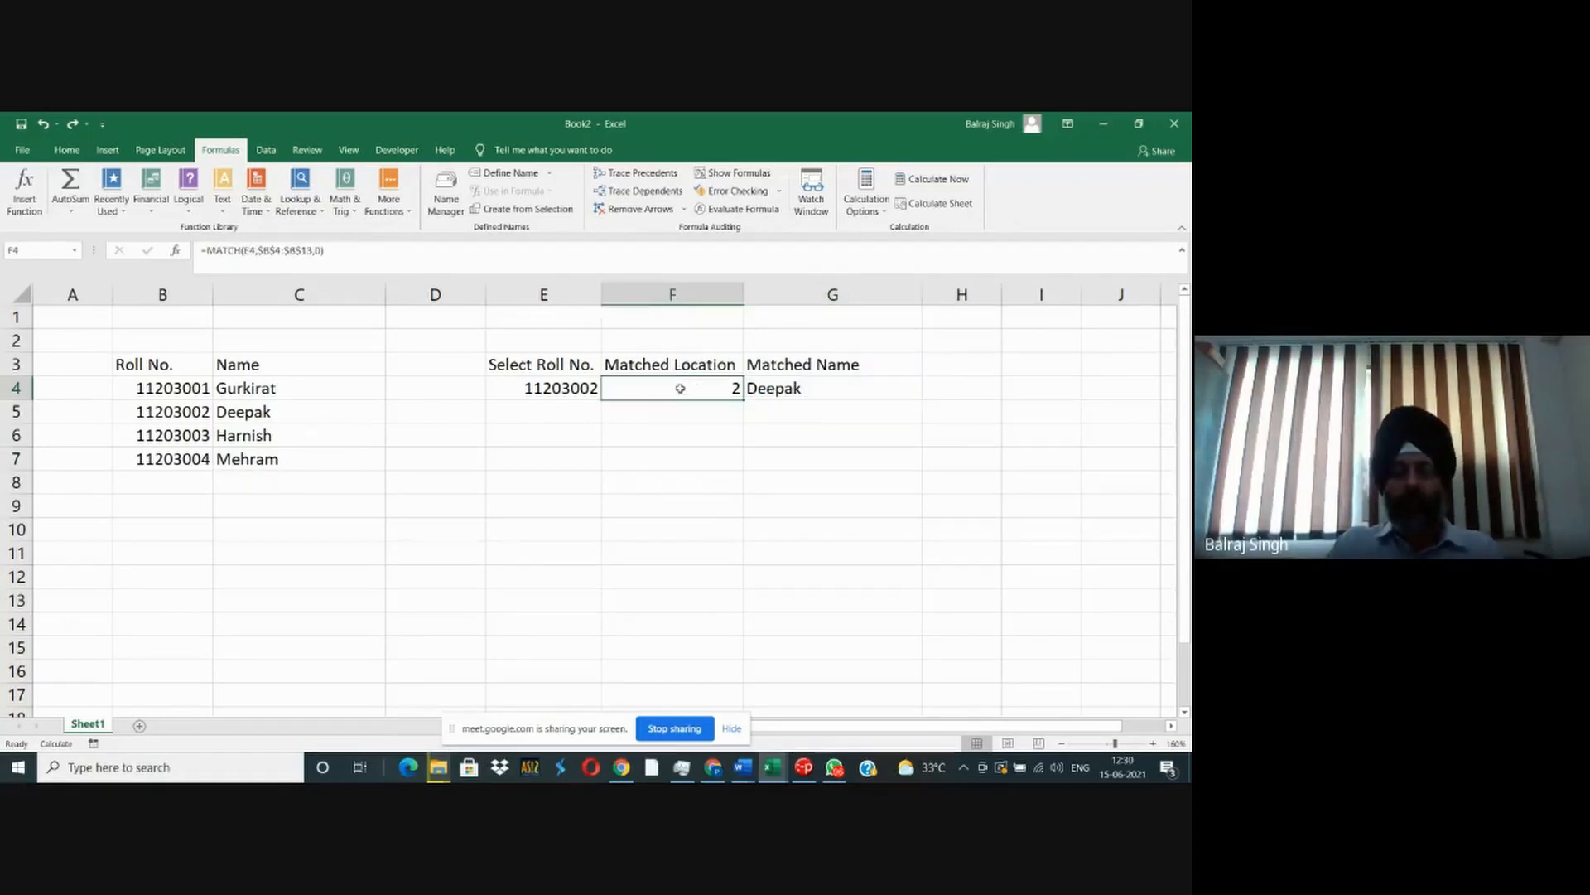
pyautogui.click(640, 192)
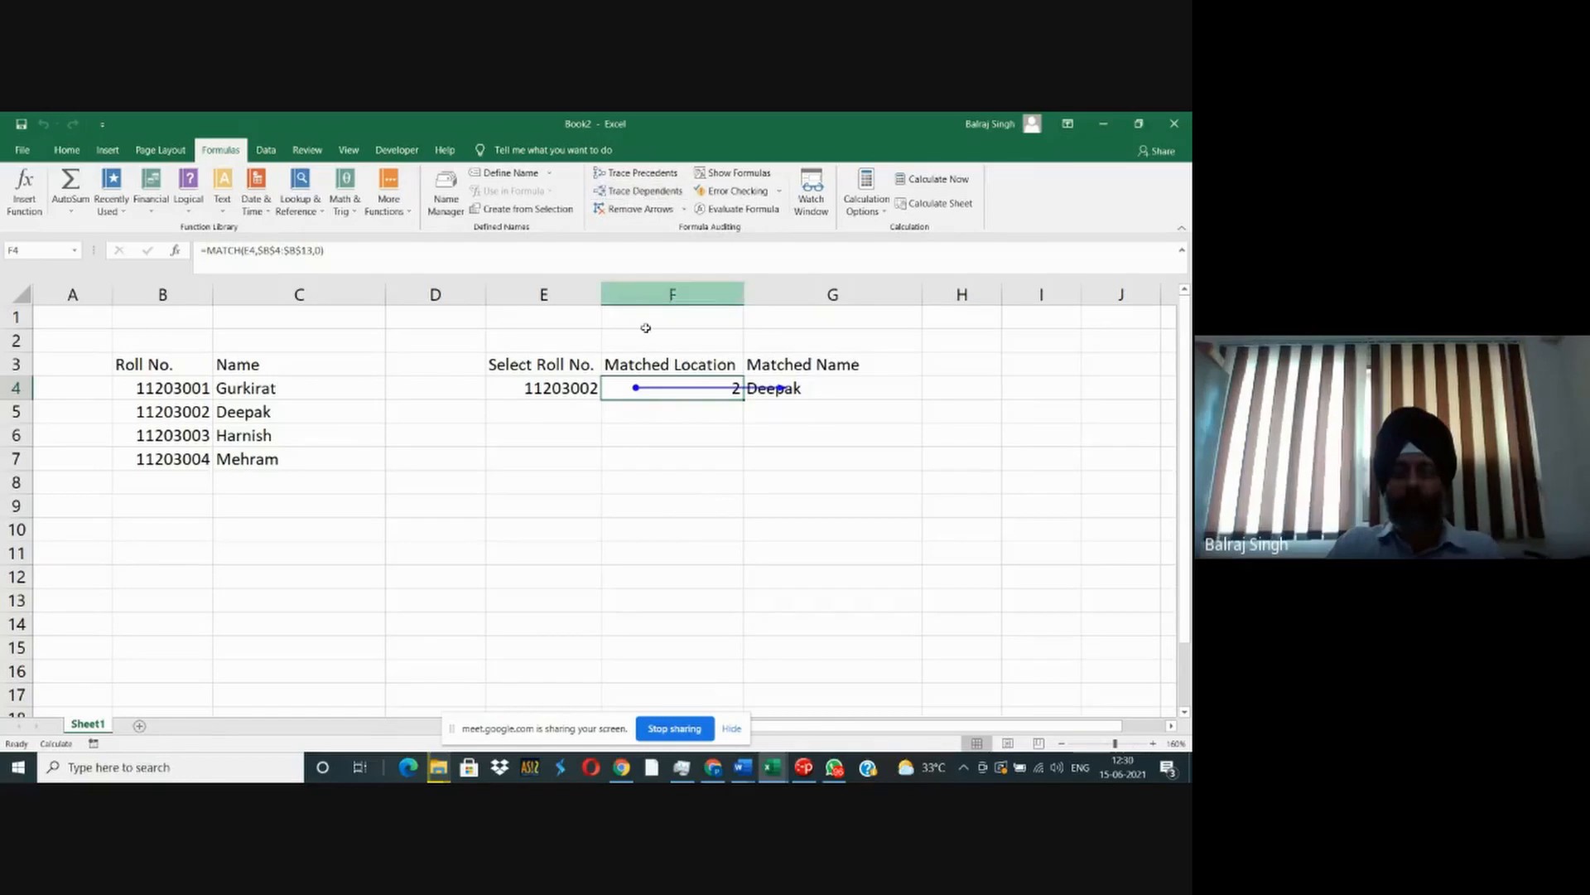
pyautogui.moveTo(649, 401); pyautogui.dragTo(769, 460)
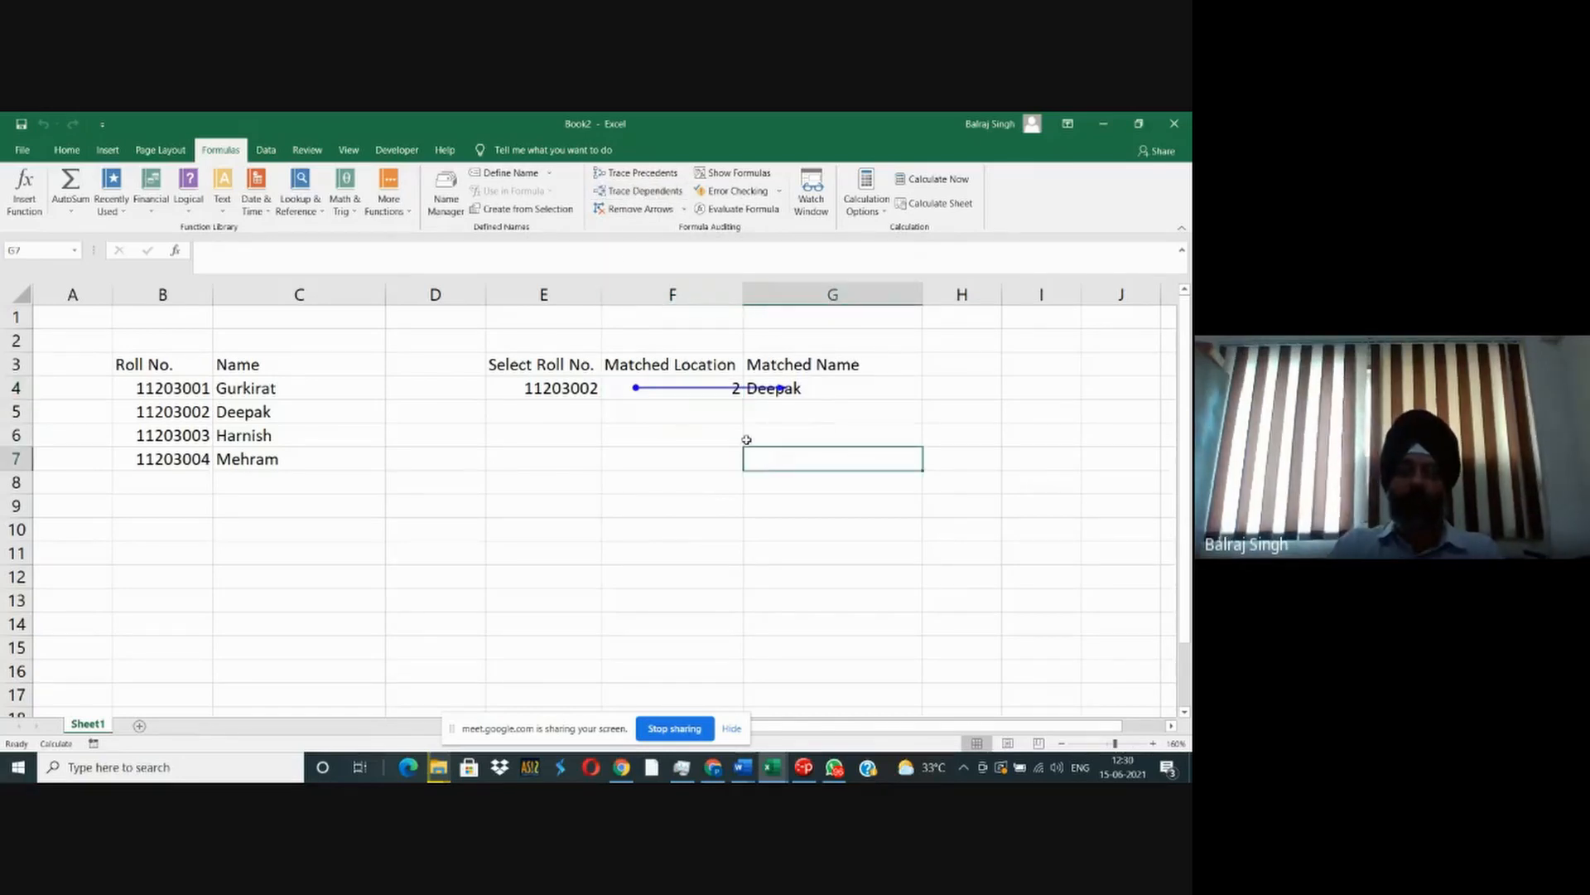
pyautogui.click(636, 209)
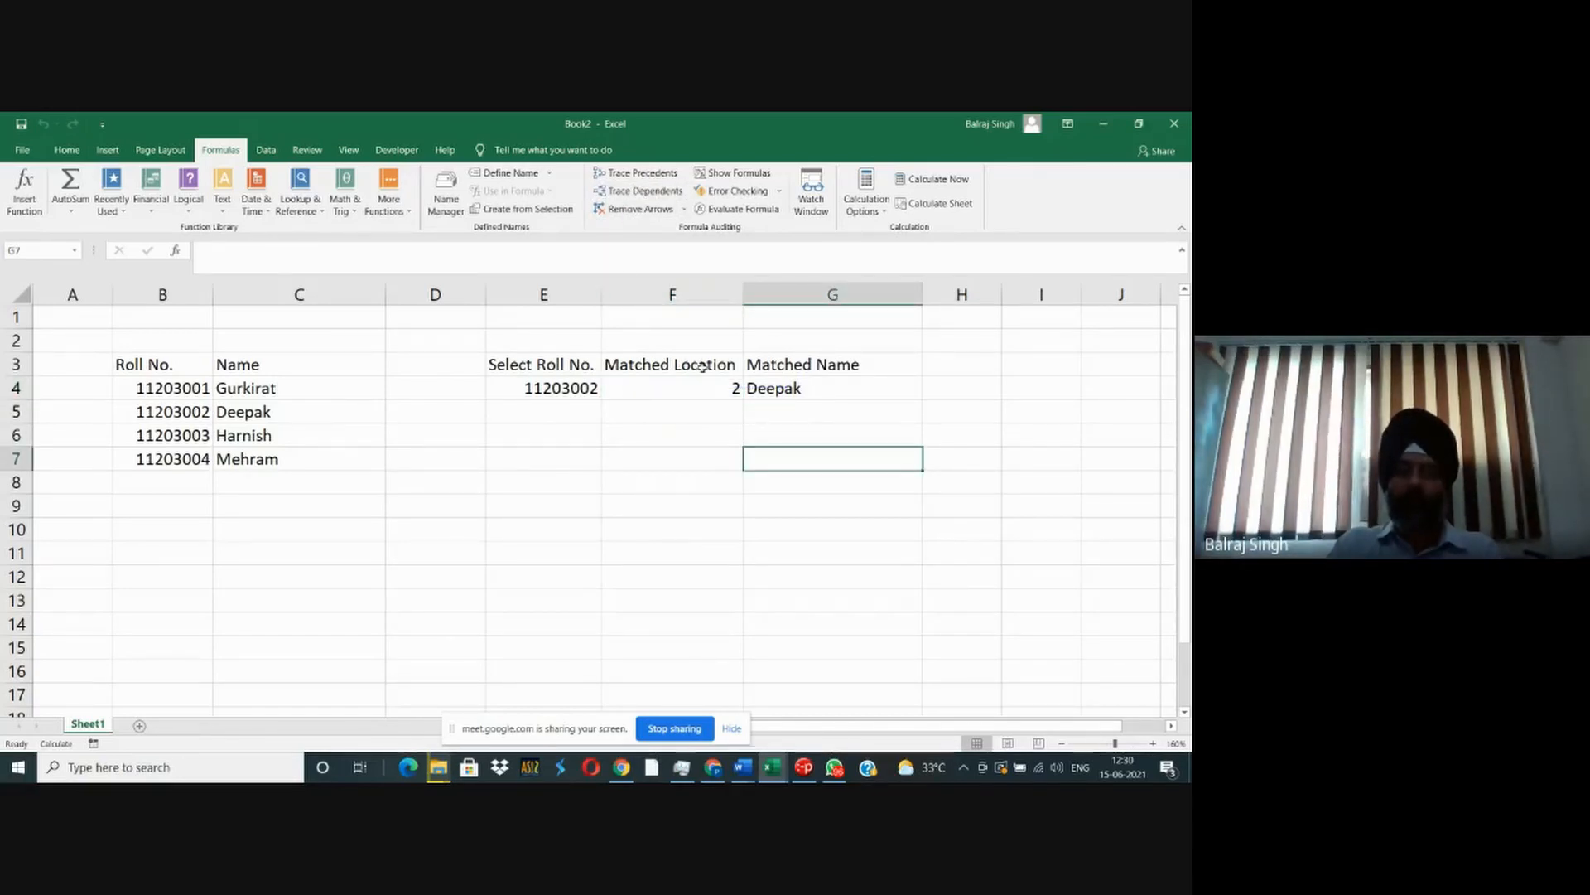
# - Replace the F4 reference in G4's INDEX formula with the copied MATCH(E4,$B$4:$B$13,0) again
pyautogui.click(768, 388)
pyautogui.doubleClick(911, 388)
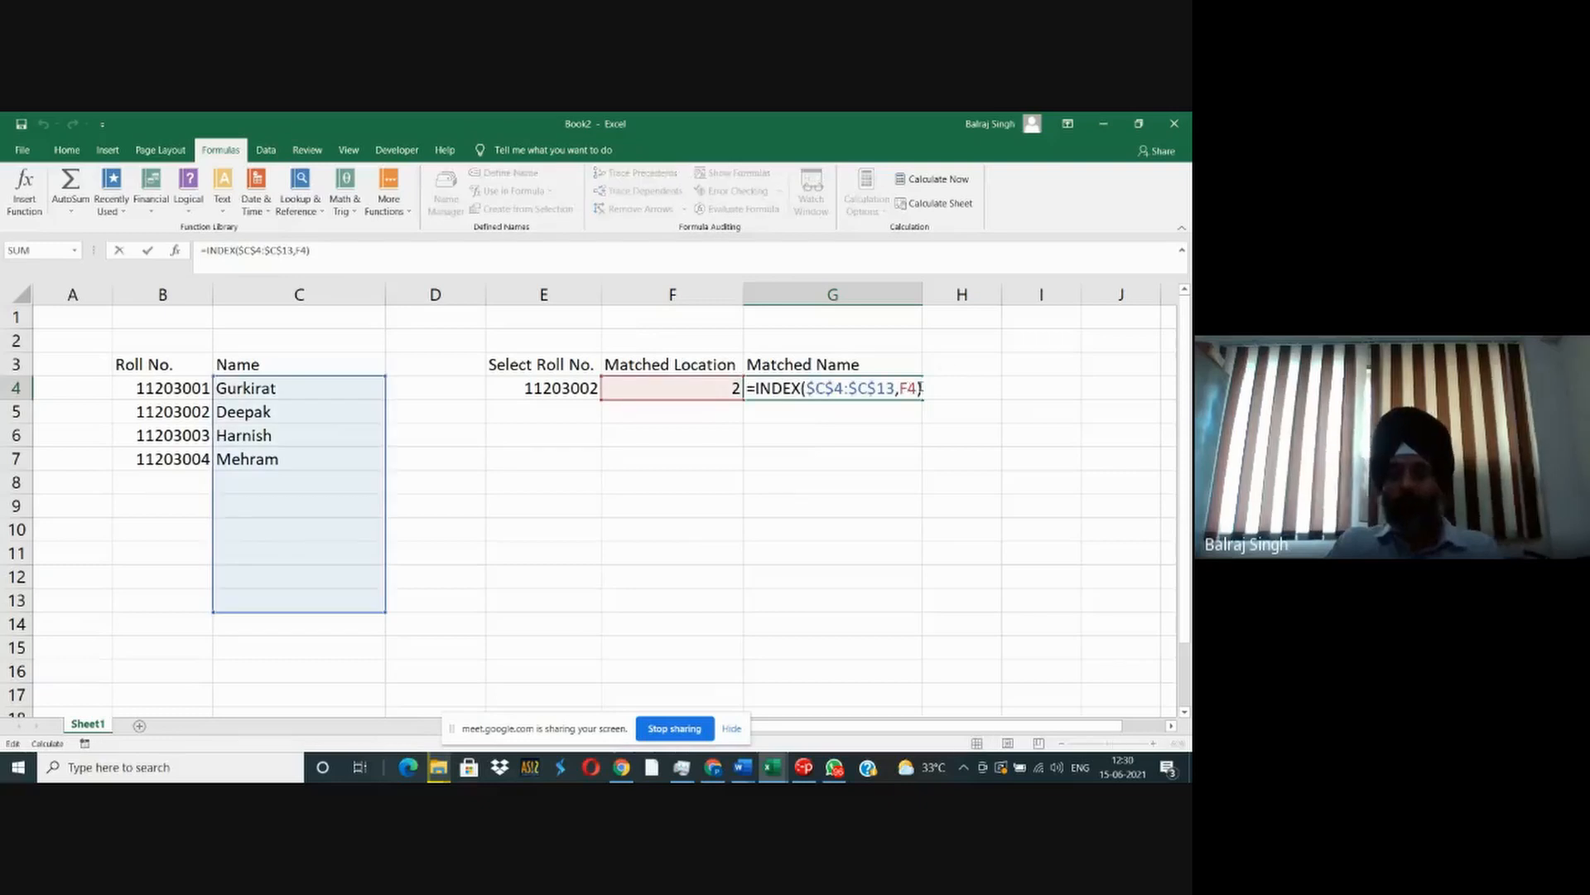
pyautogui.doubleClick(908, 388)
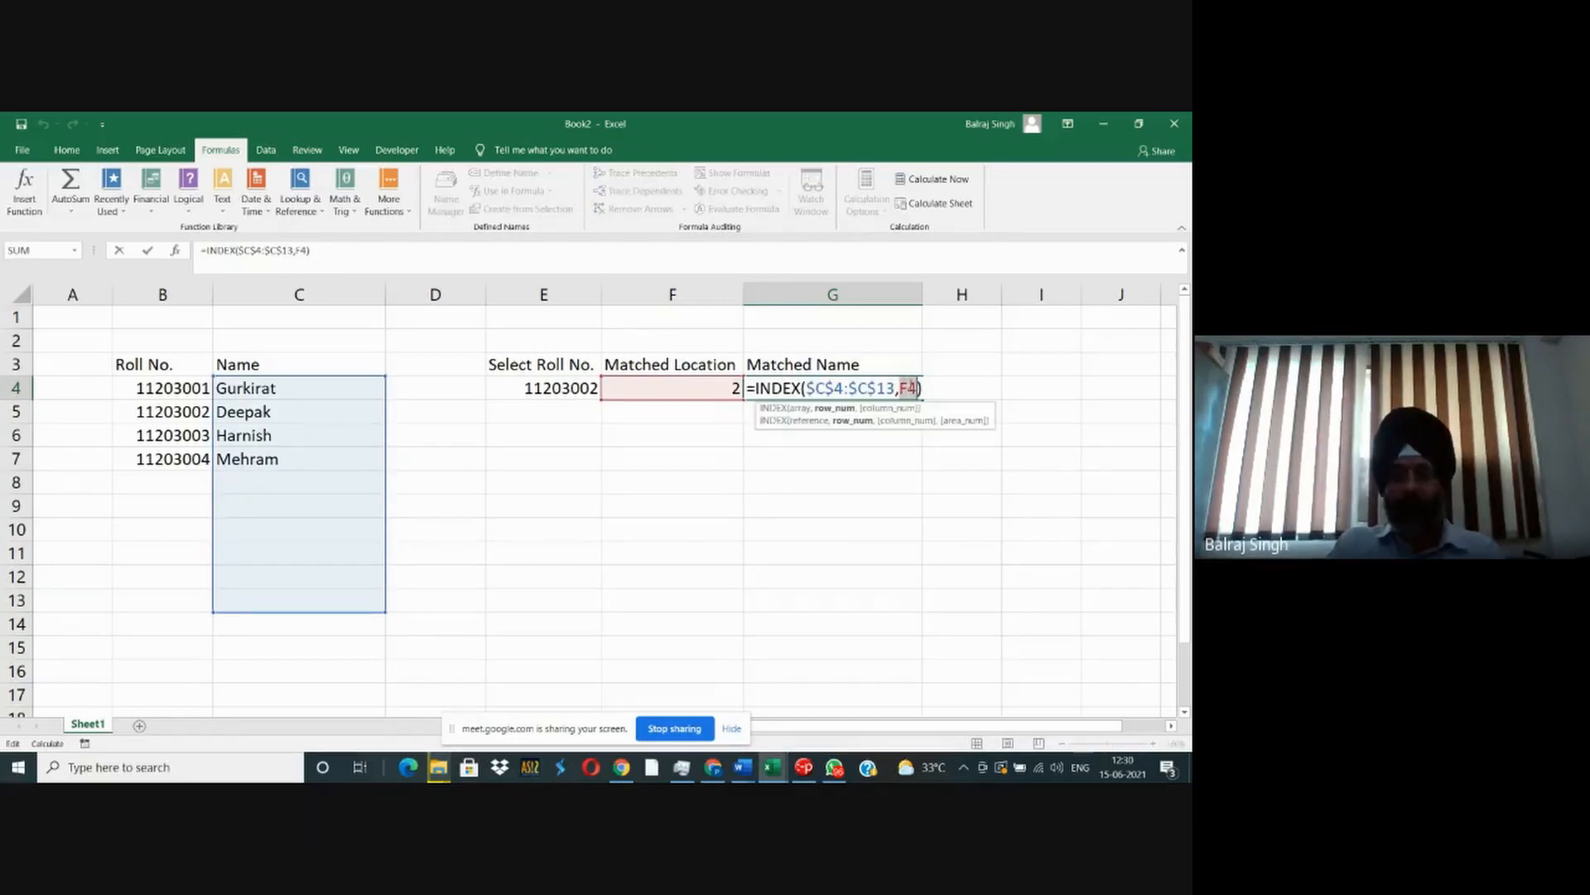
pyautogui.write('MATCH(E4,$B$4:$B$13,0)')
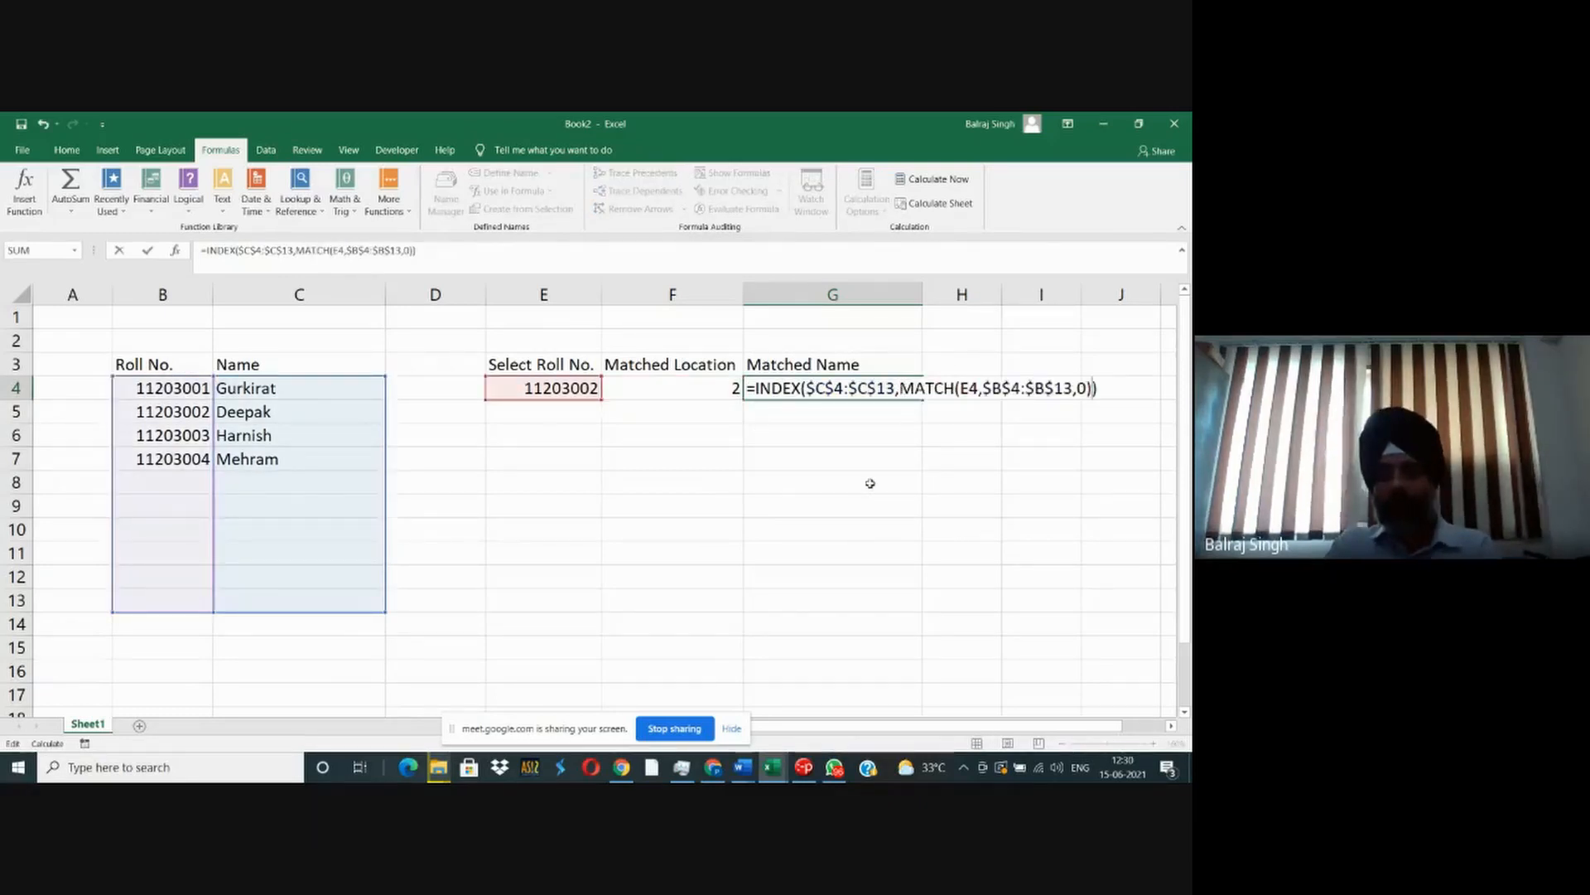
pyautogui.click(803, 408)
# - Trace the dependents of F4 with the nested formula in place, and dismiss the resulting dialog
pyautogui.click(712, 386)
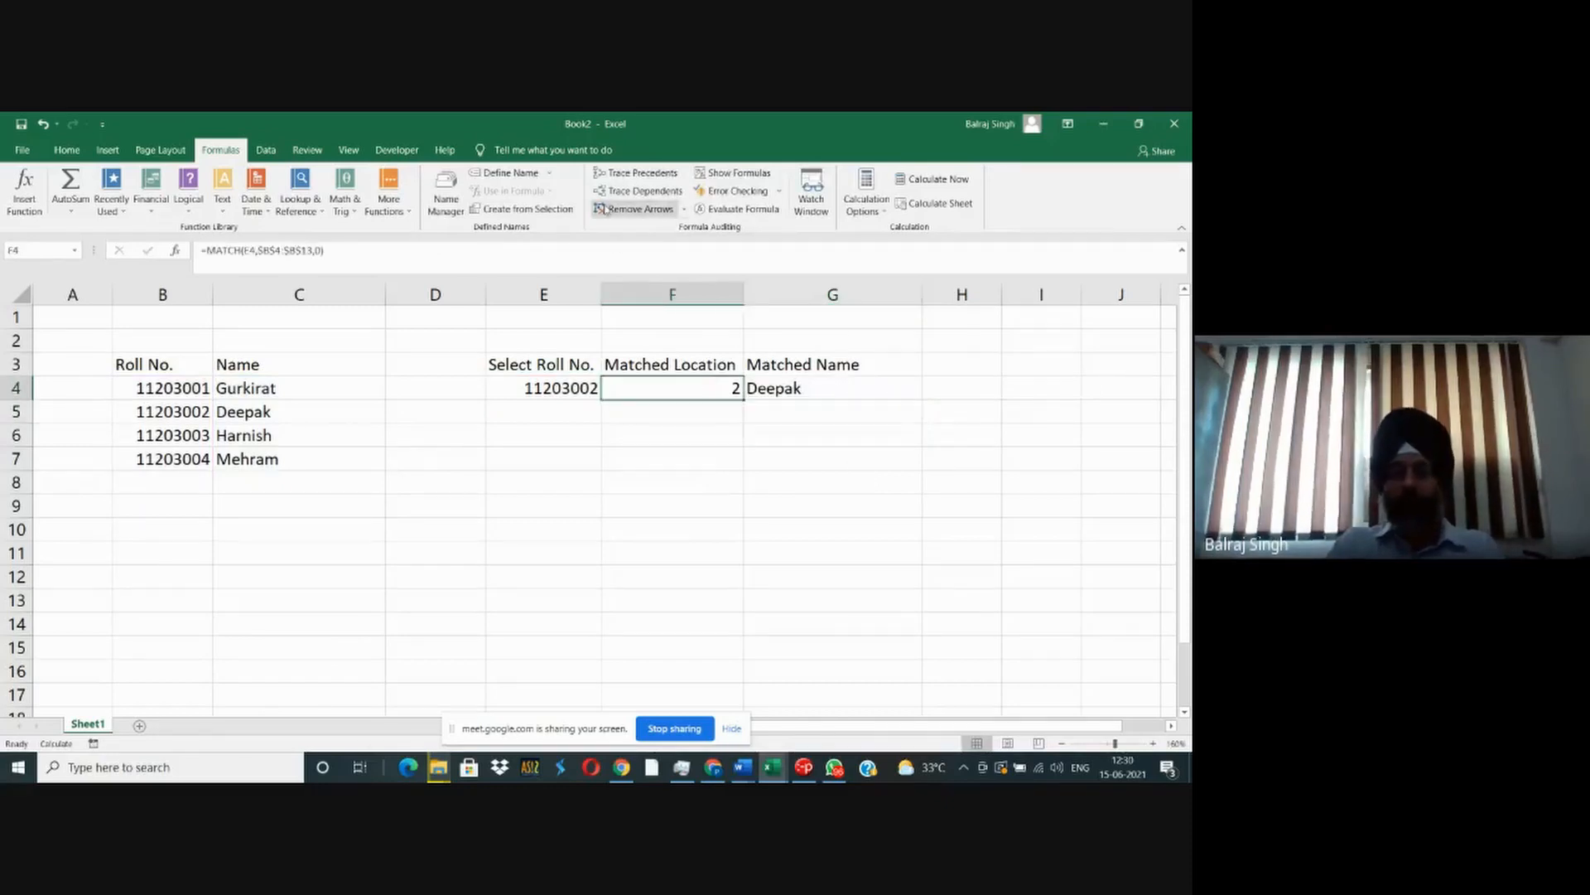
pyautogui.click(638, 191)
pyautogui.click(600, 482)
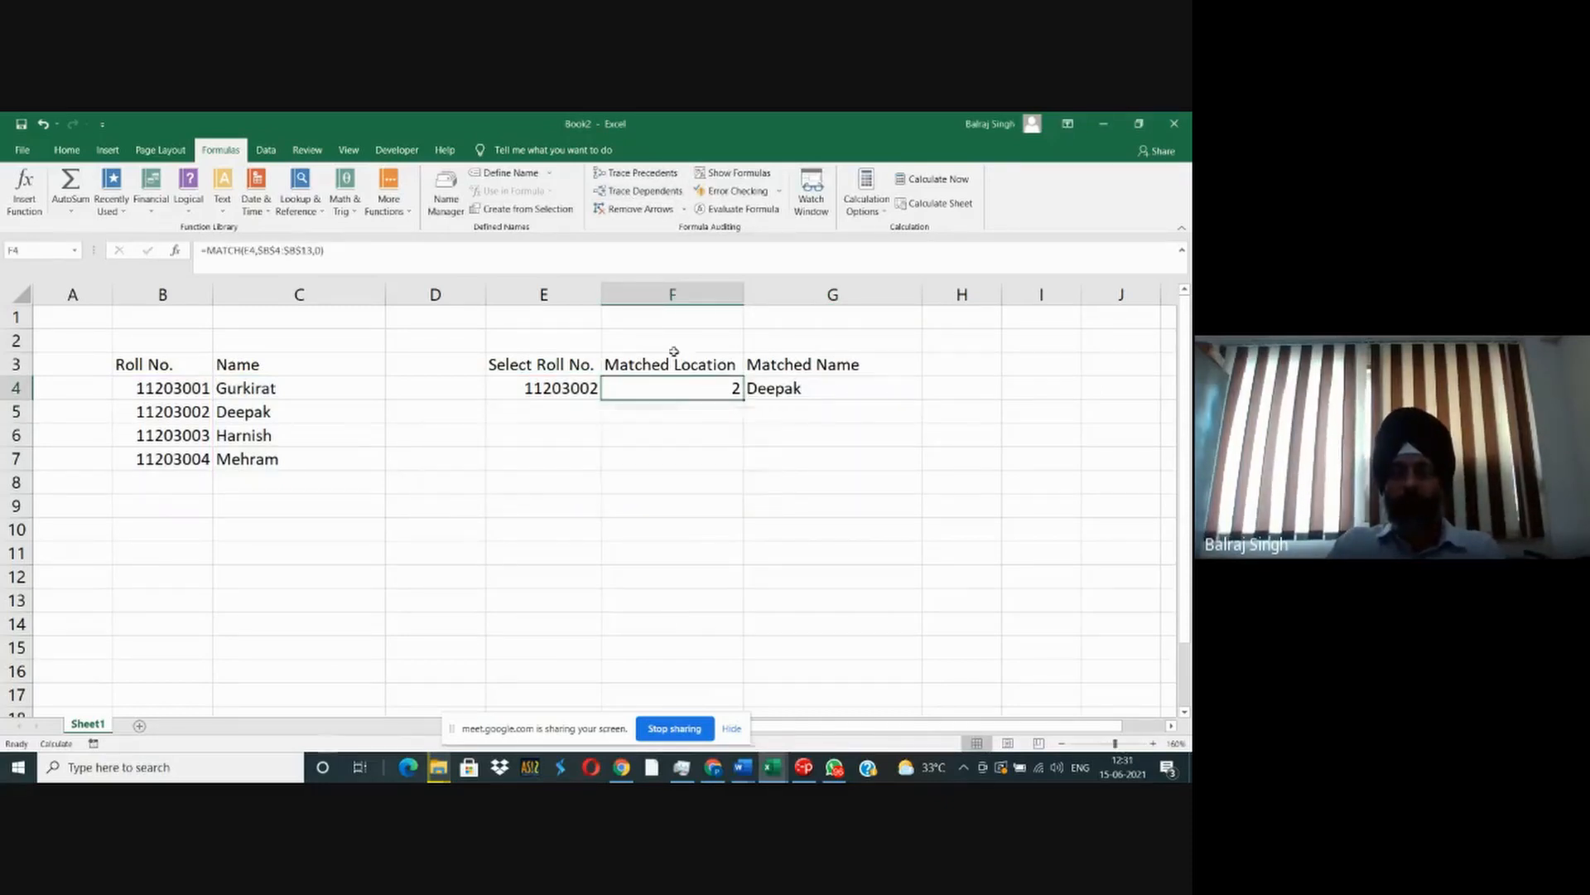
# - Delete the entire Matched Location column F
pyautogui.click(668, 298)
pyautogui.rightClick(669, 304)
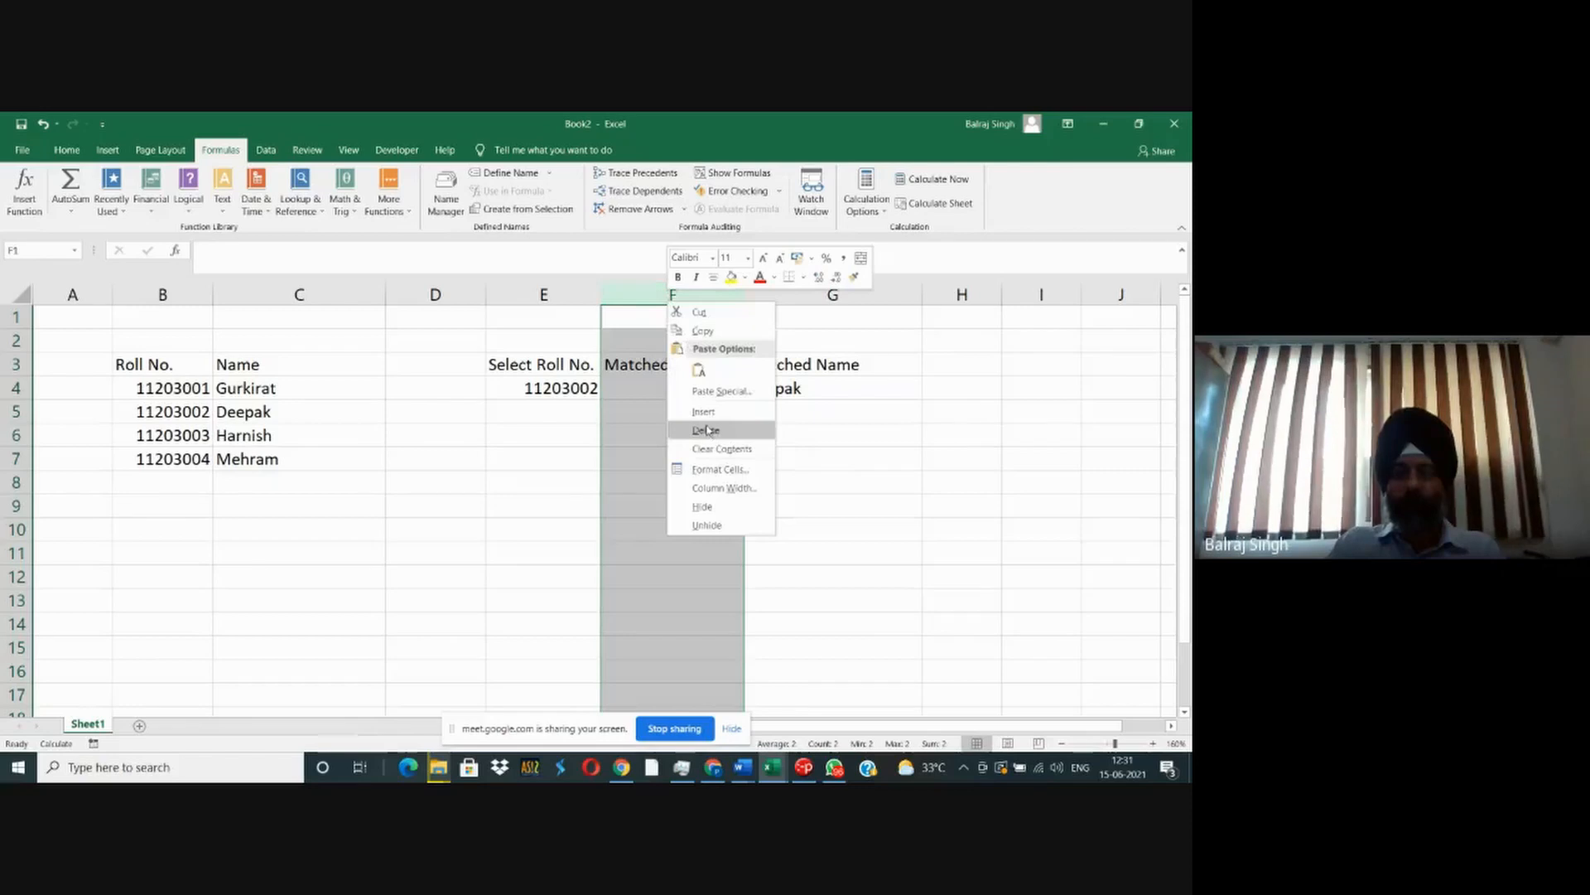
pyautogui.click(707, 430)
pyautogui.click(565, 395)
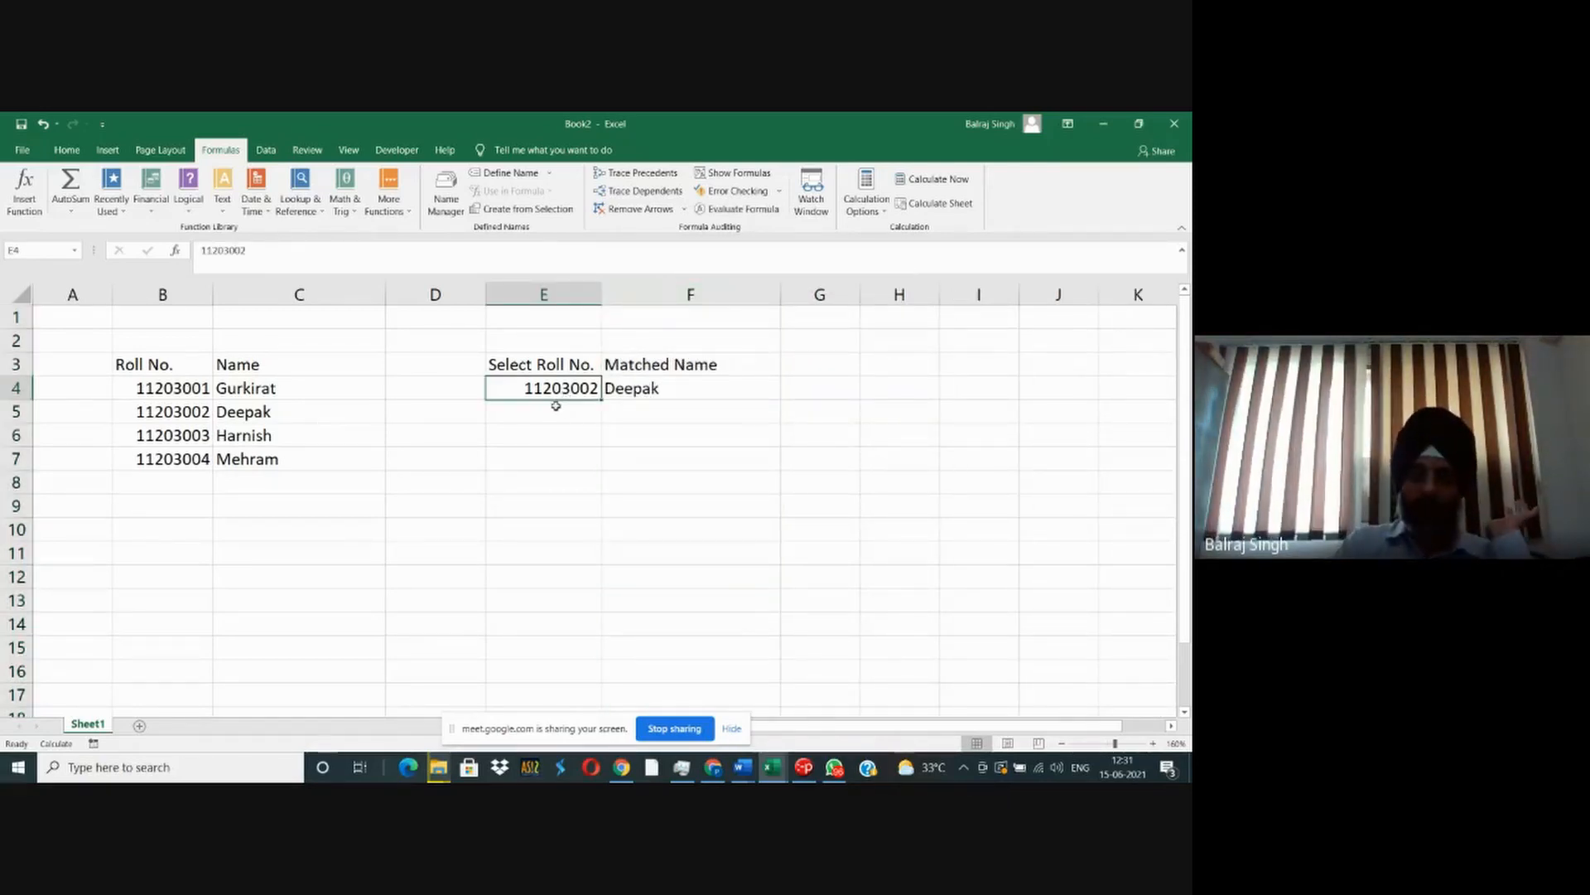
pyautogui.click(515, 436)
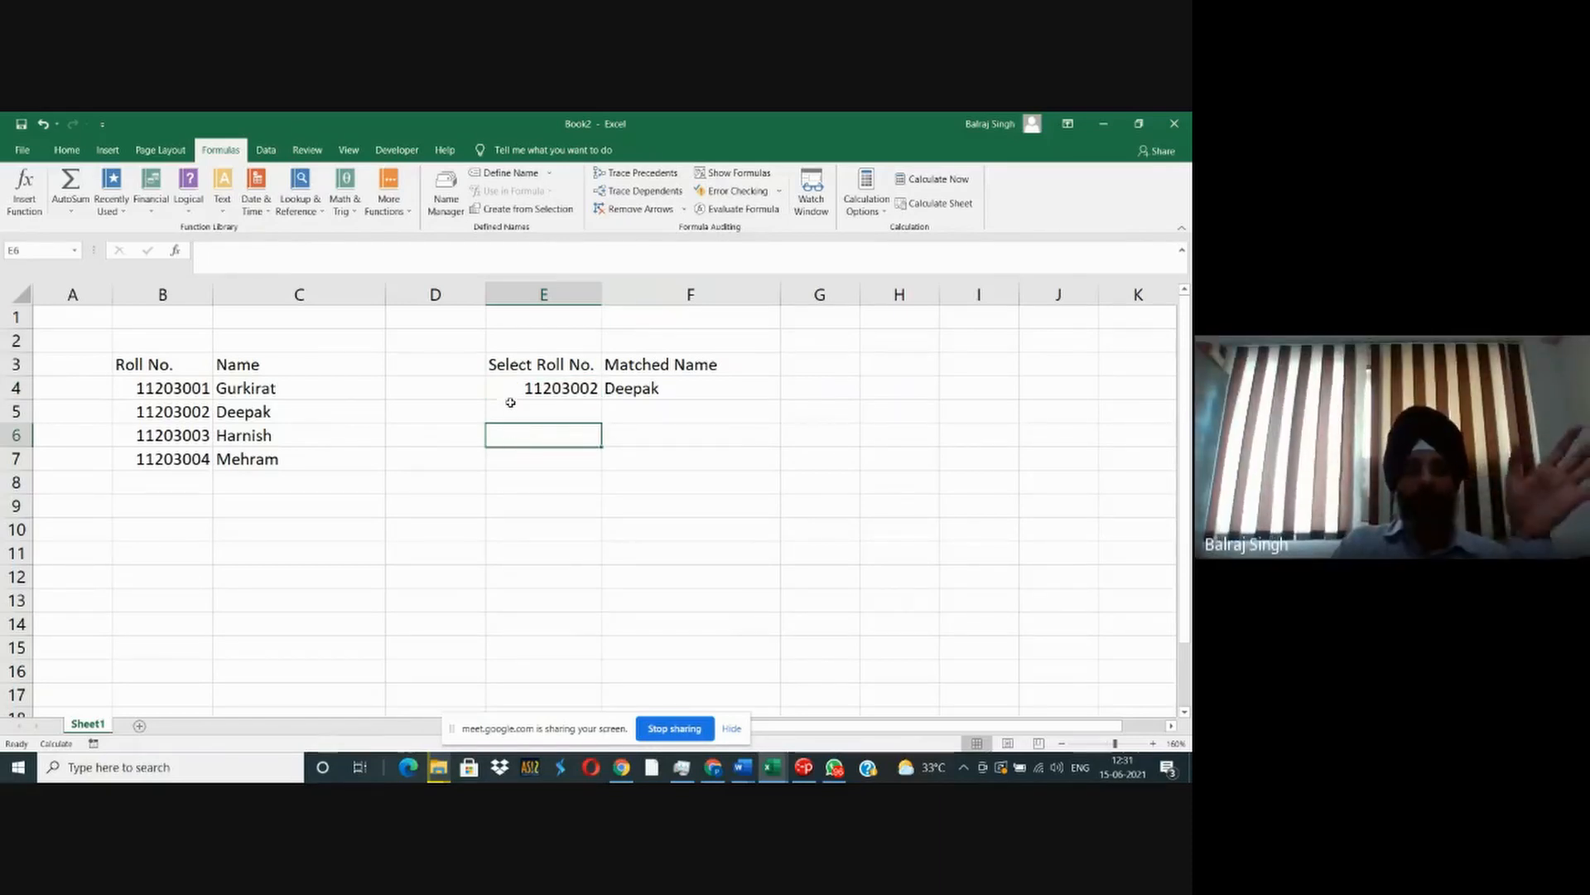
# - Make the column of the E4 lookup reference absolute, as $E4, in the Matched Name formula in F4
pyautogui.click(633, 387)
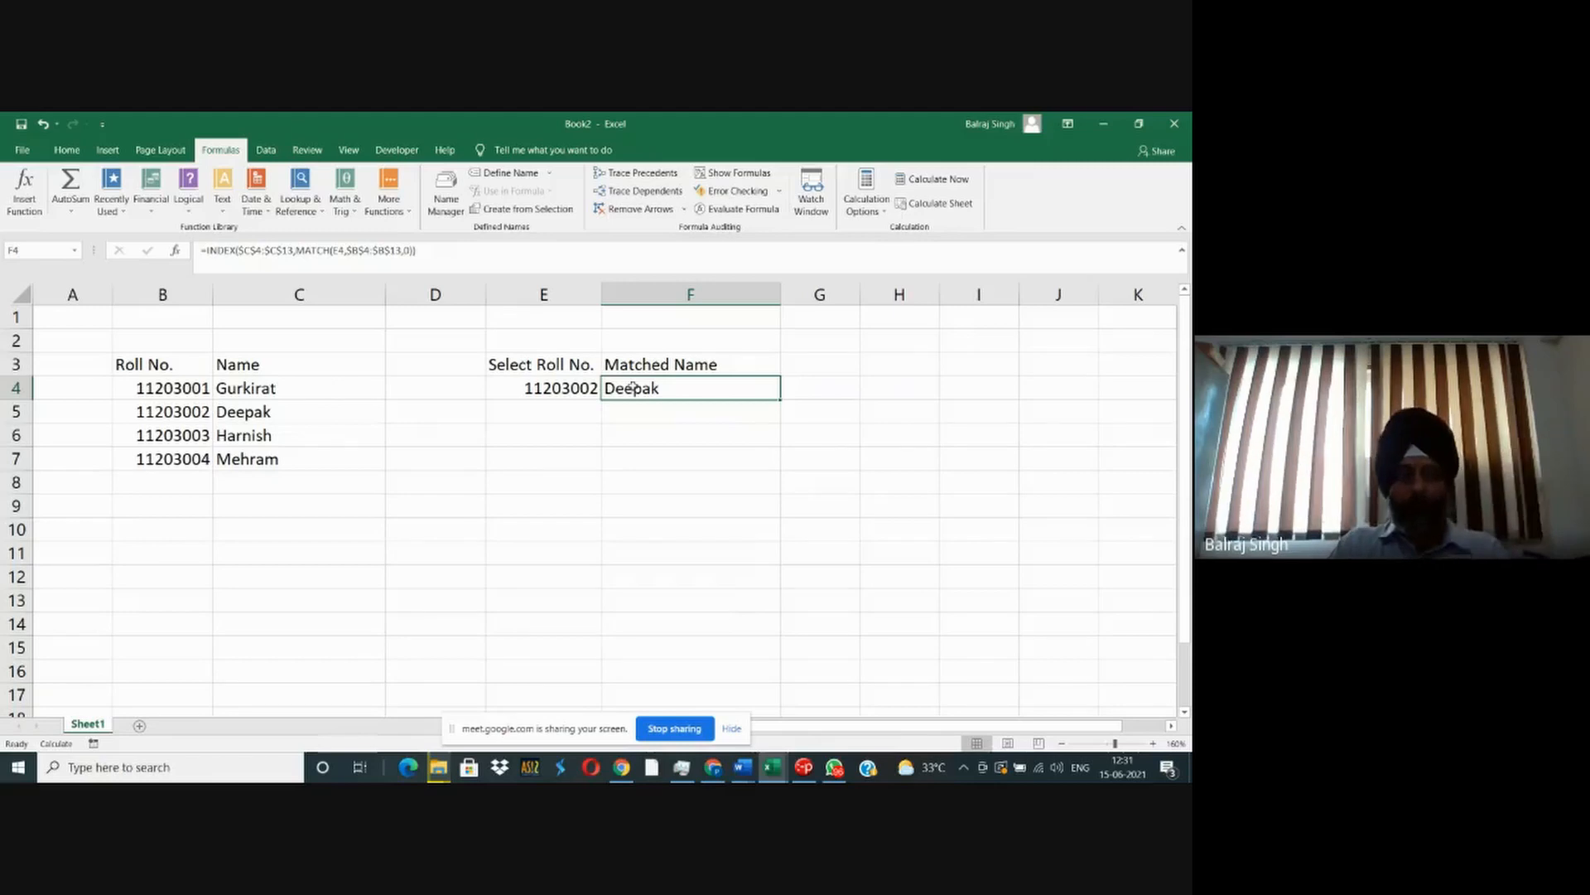
pyautogui.doubleClick(633, 390)
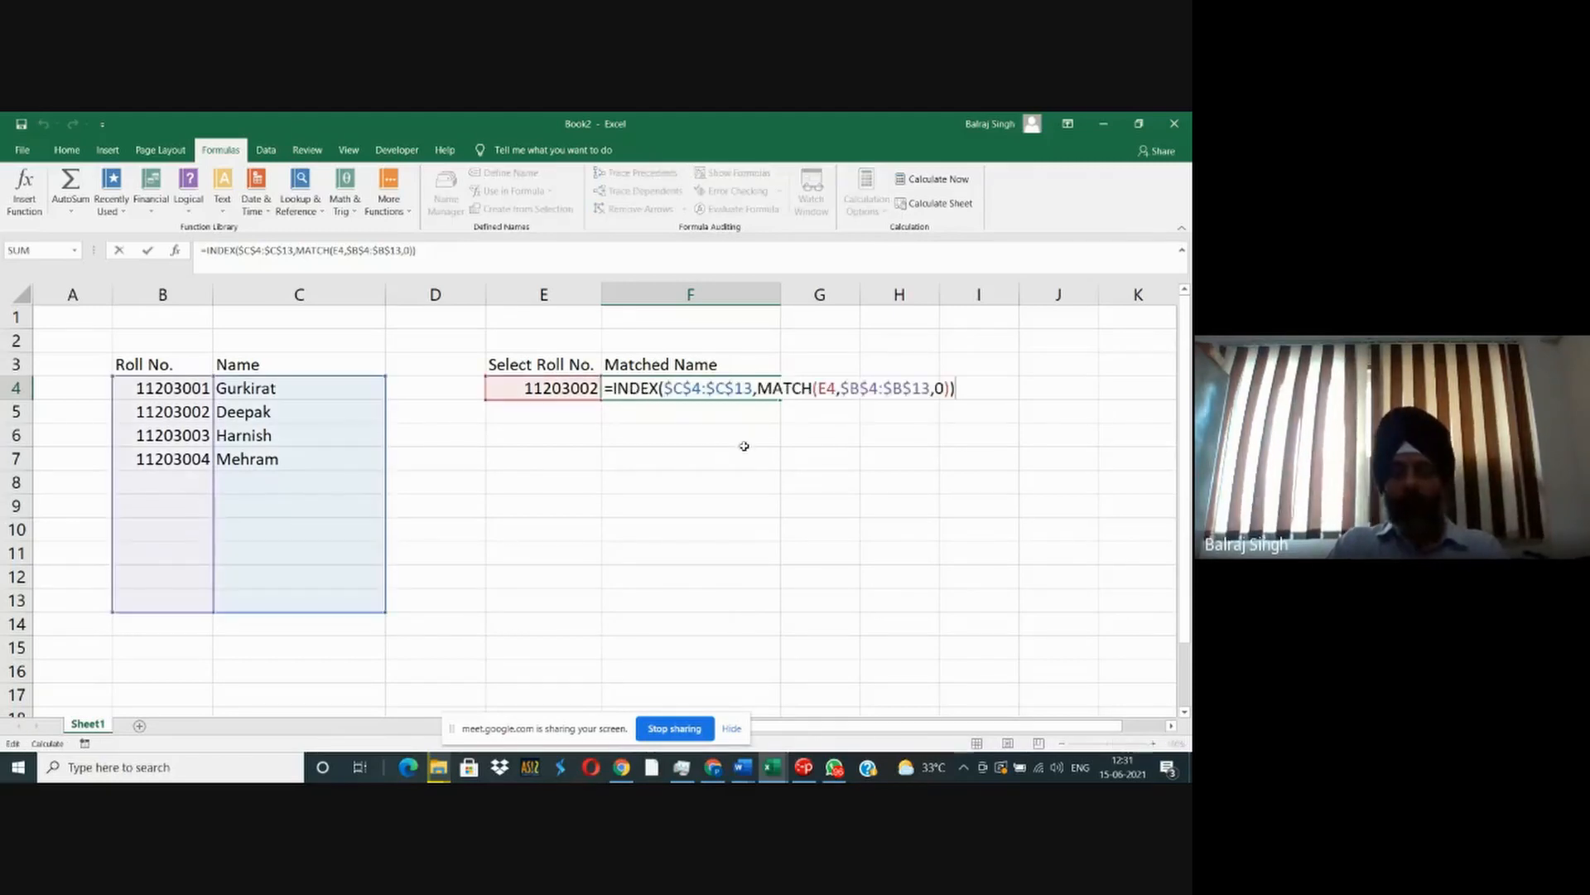
pyautogui.click(821, 388)
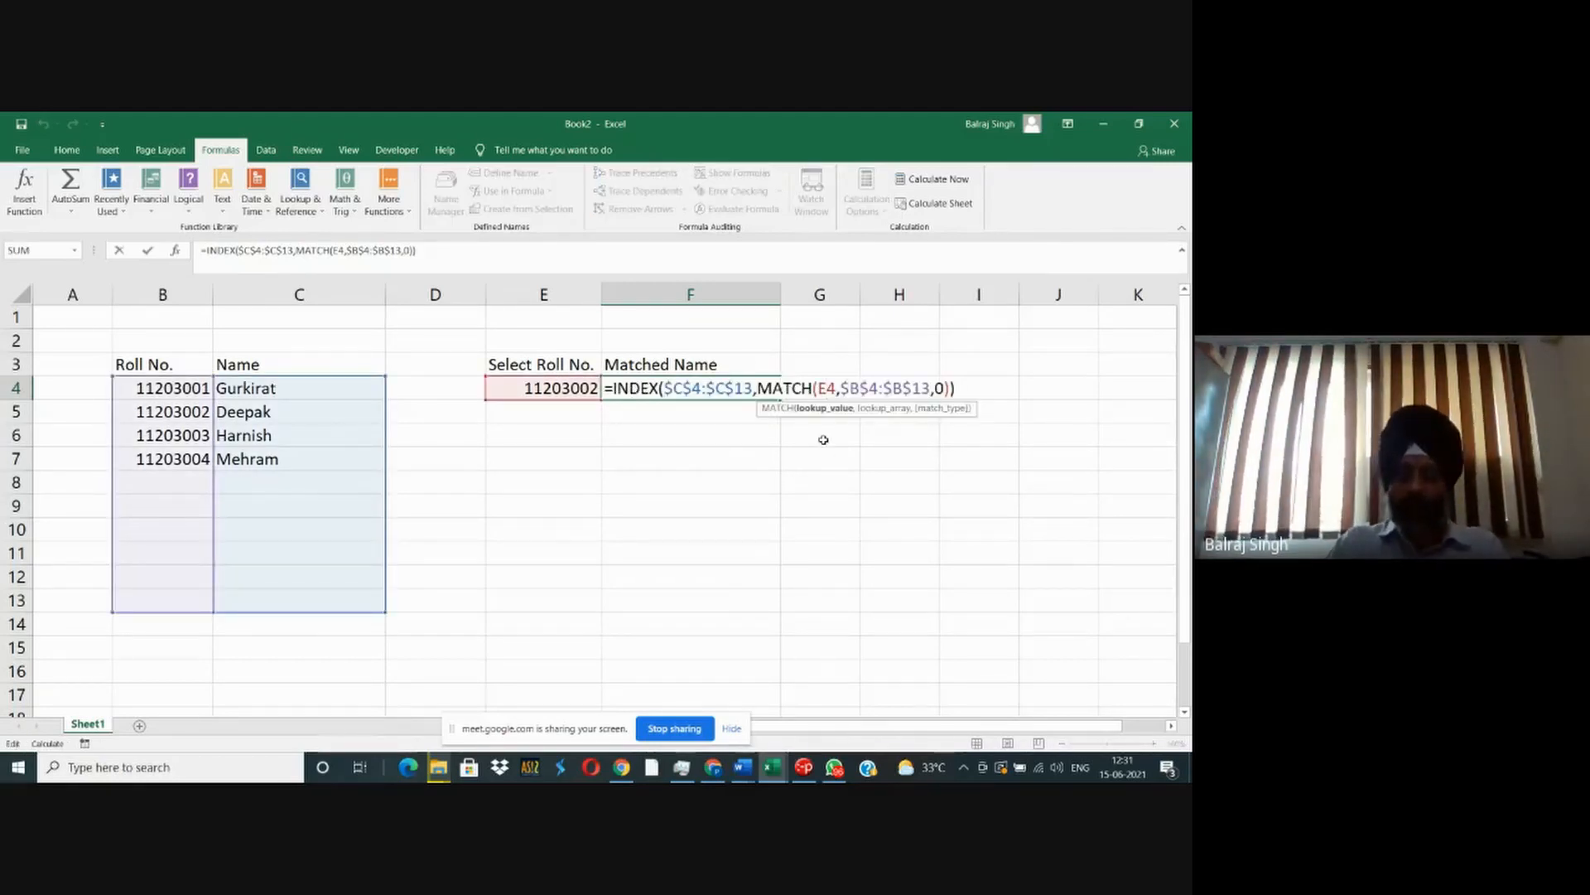
pyautogui.write('$')
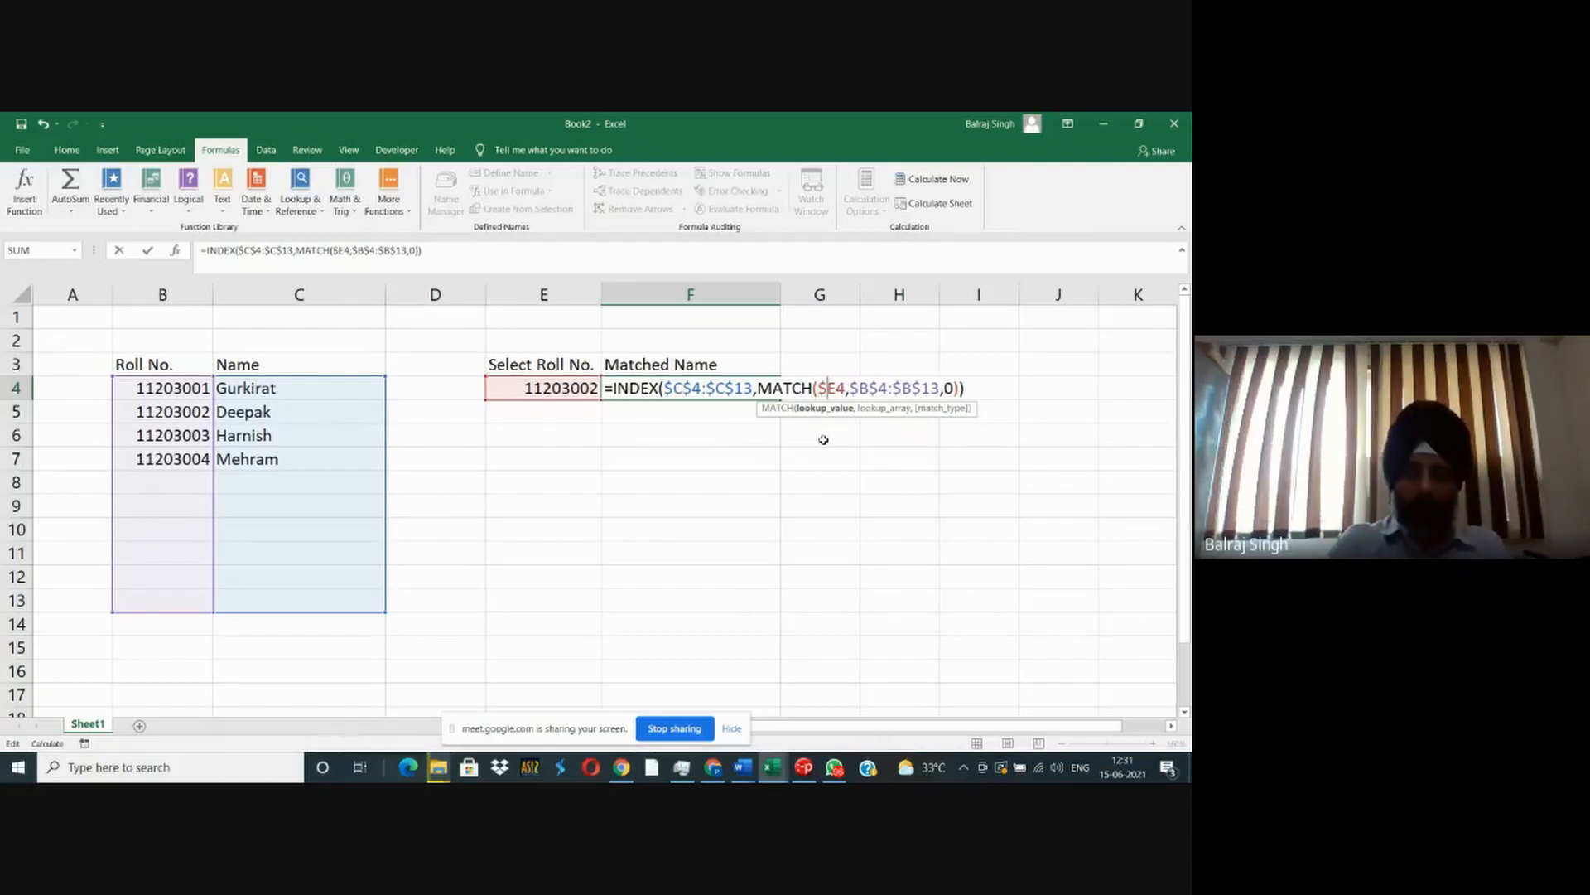
pyautogui.press('Right')
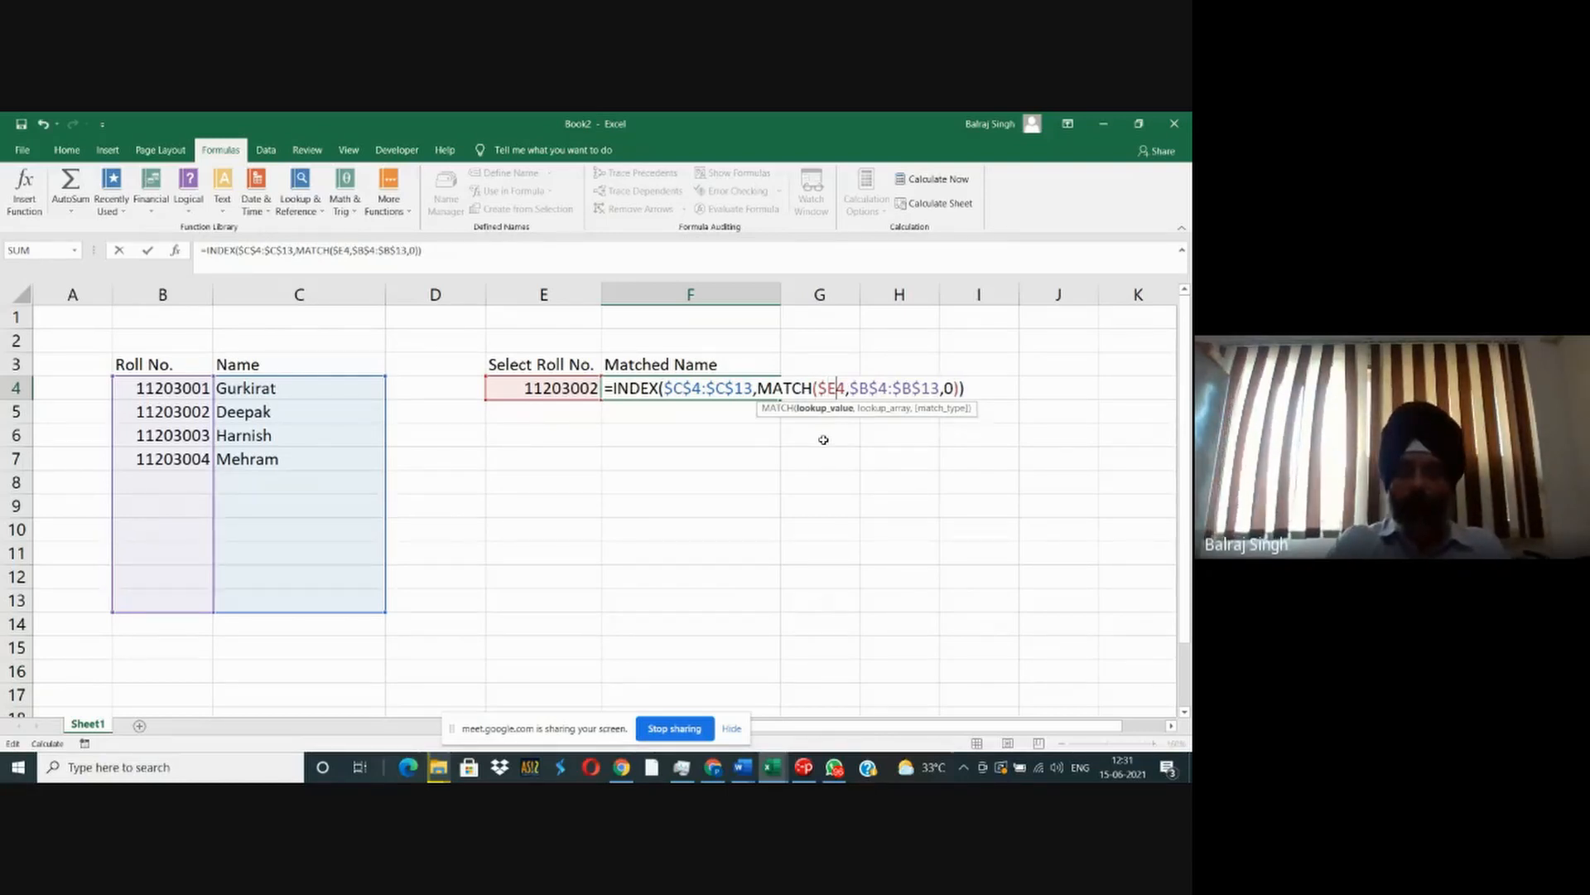
pyautogui.hotkey('ctrl', 'Return')
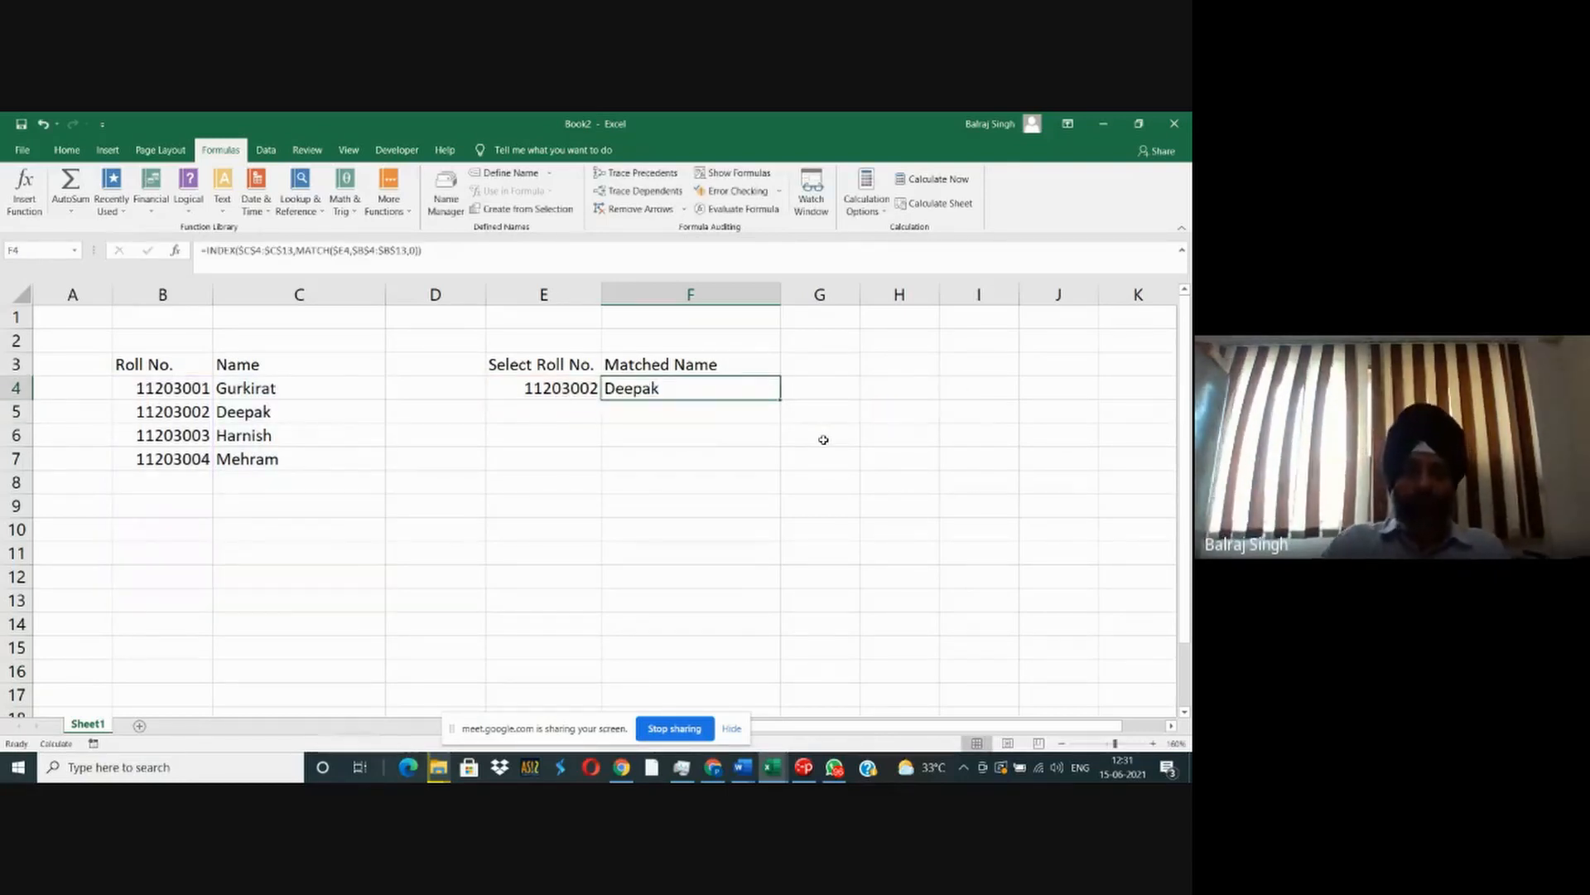
# - Add the header "Mobile No." in D3 and enter the first student's mobile number in D4
pyautogui.click(410, 364)
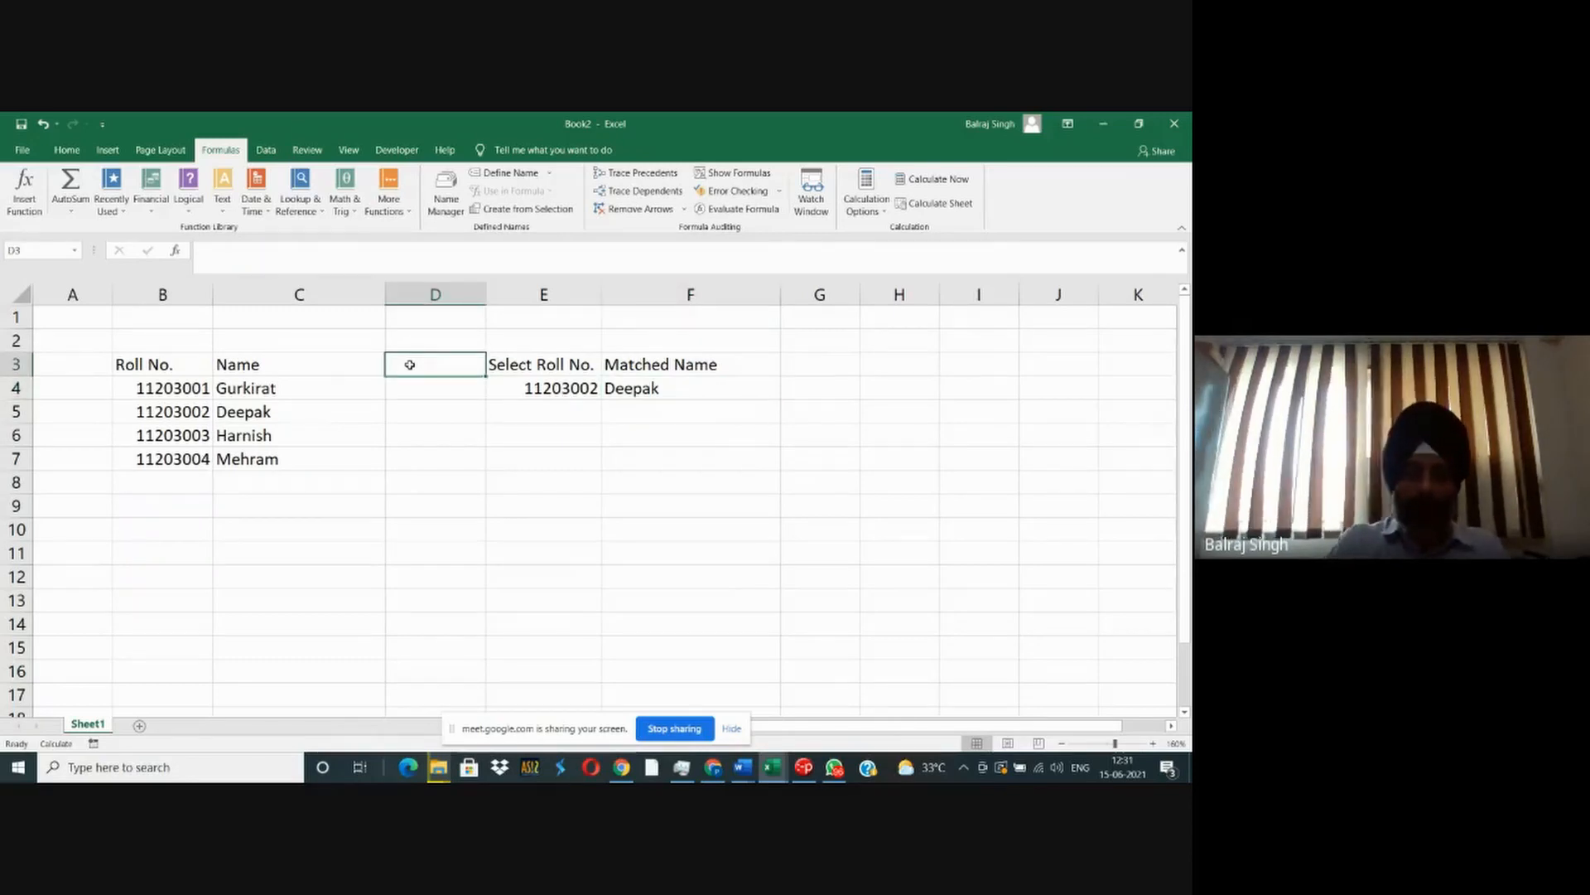
pyautogui.write('Mobile No.')
pyautogui.press('Return')
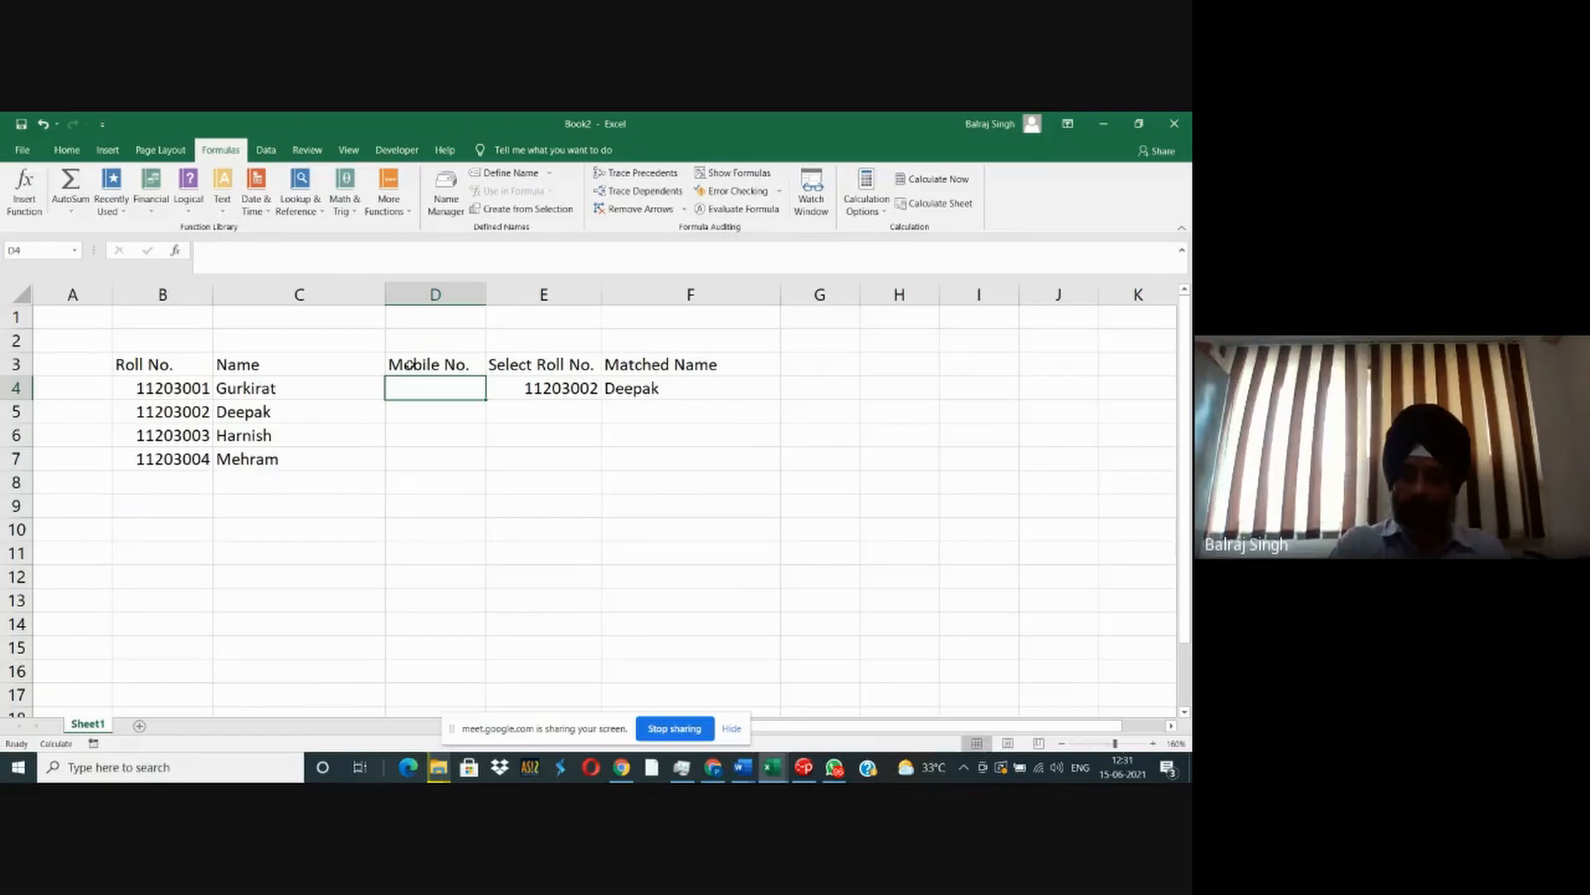
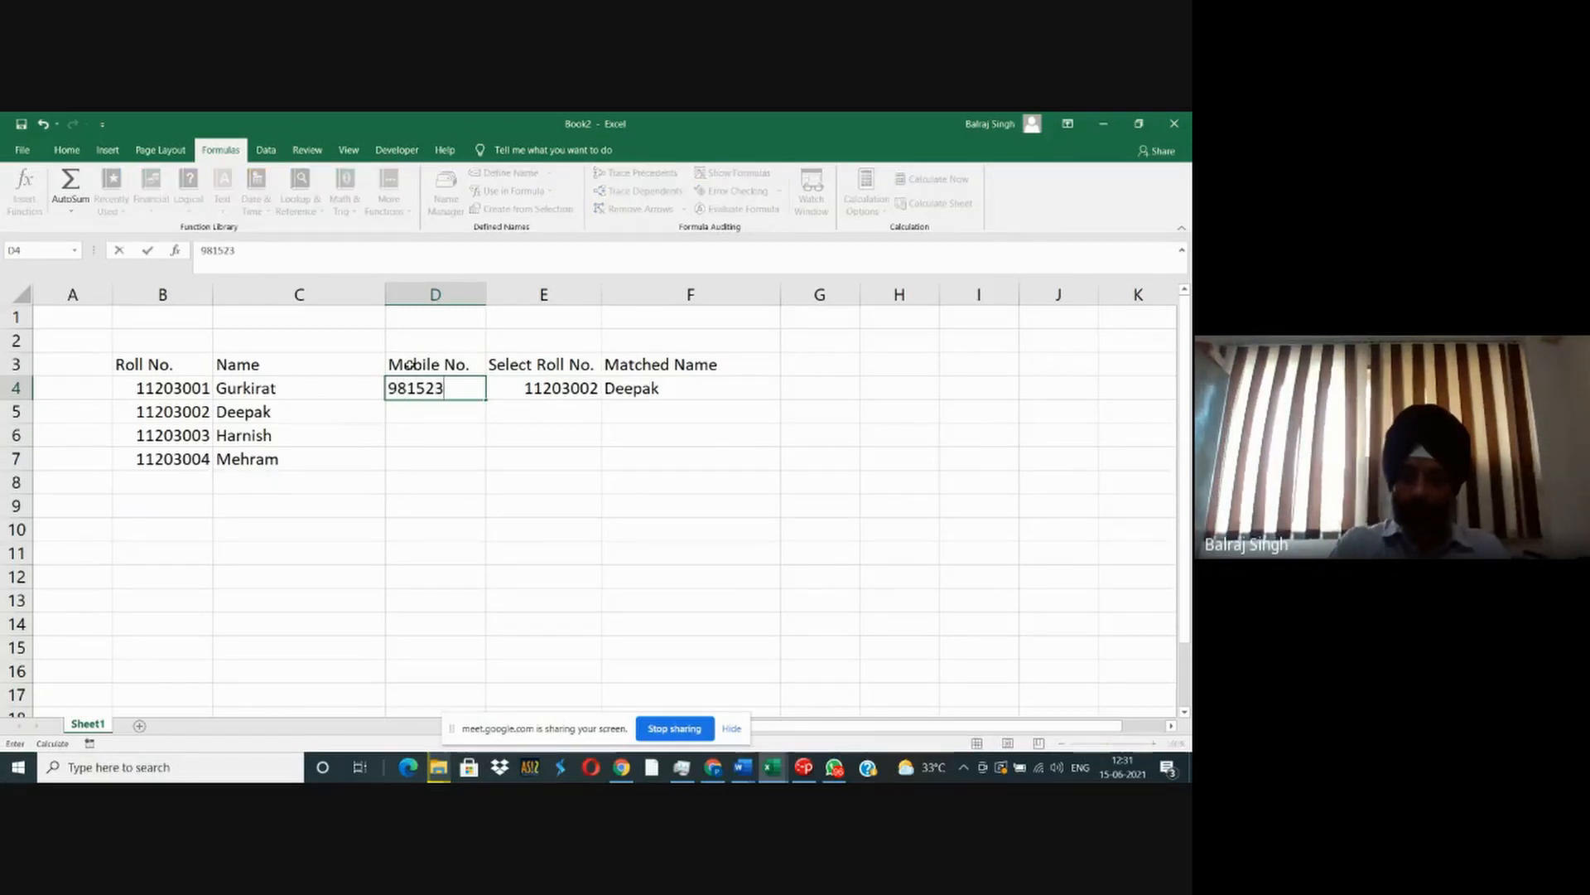
pyautogui.press('Return')
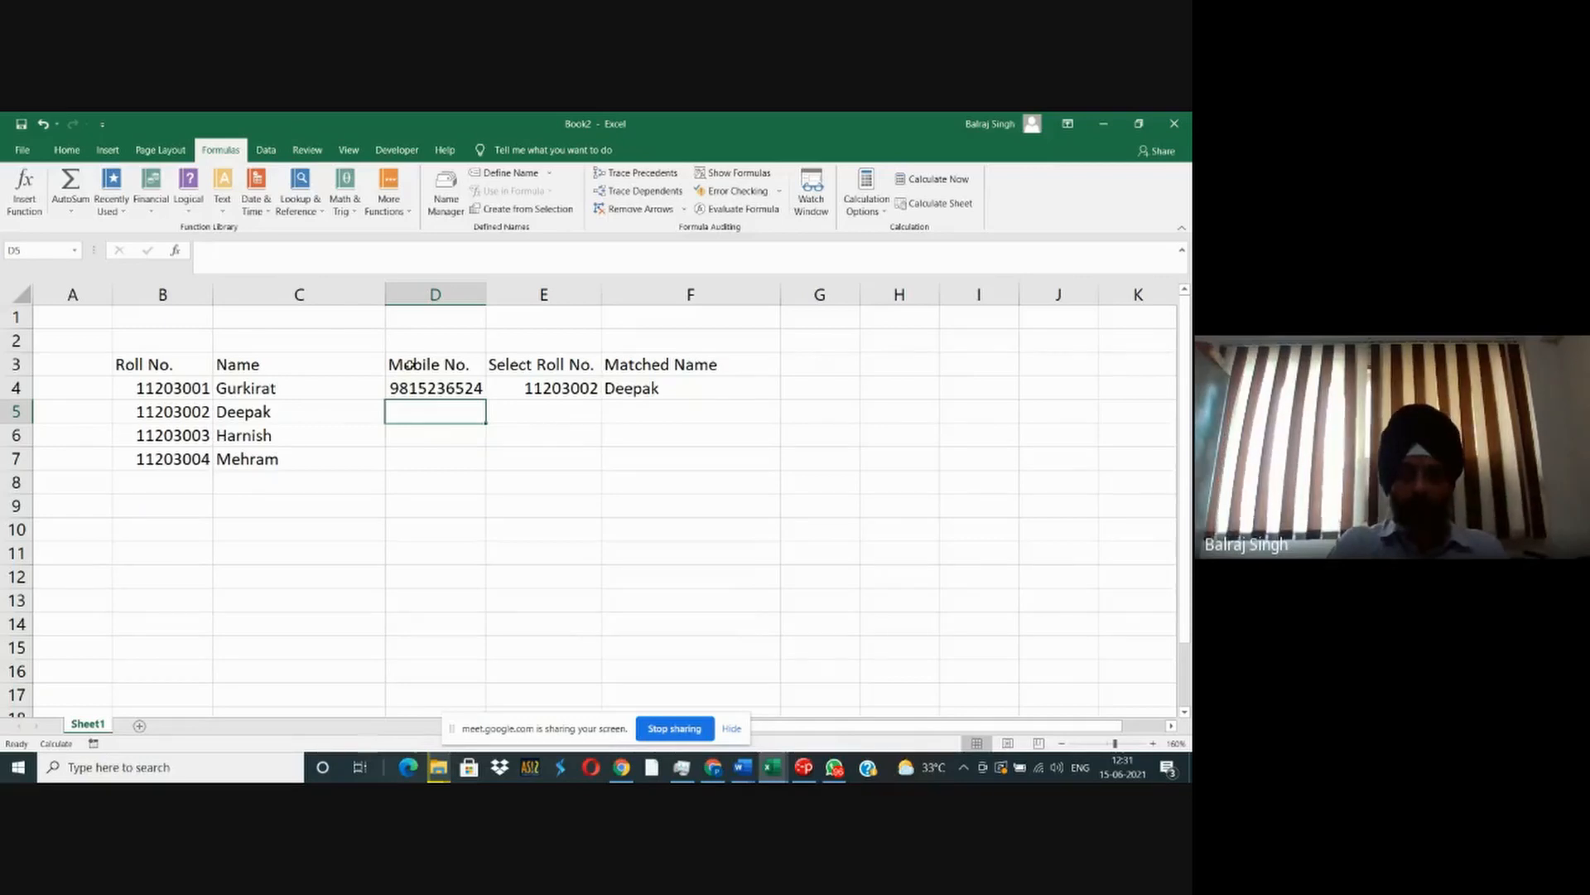
# - Enter =D4+1 in D5 and fill it down to D7 to generate the remaining students' mobile numbers
pyautogui.write('=')
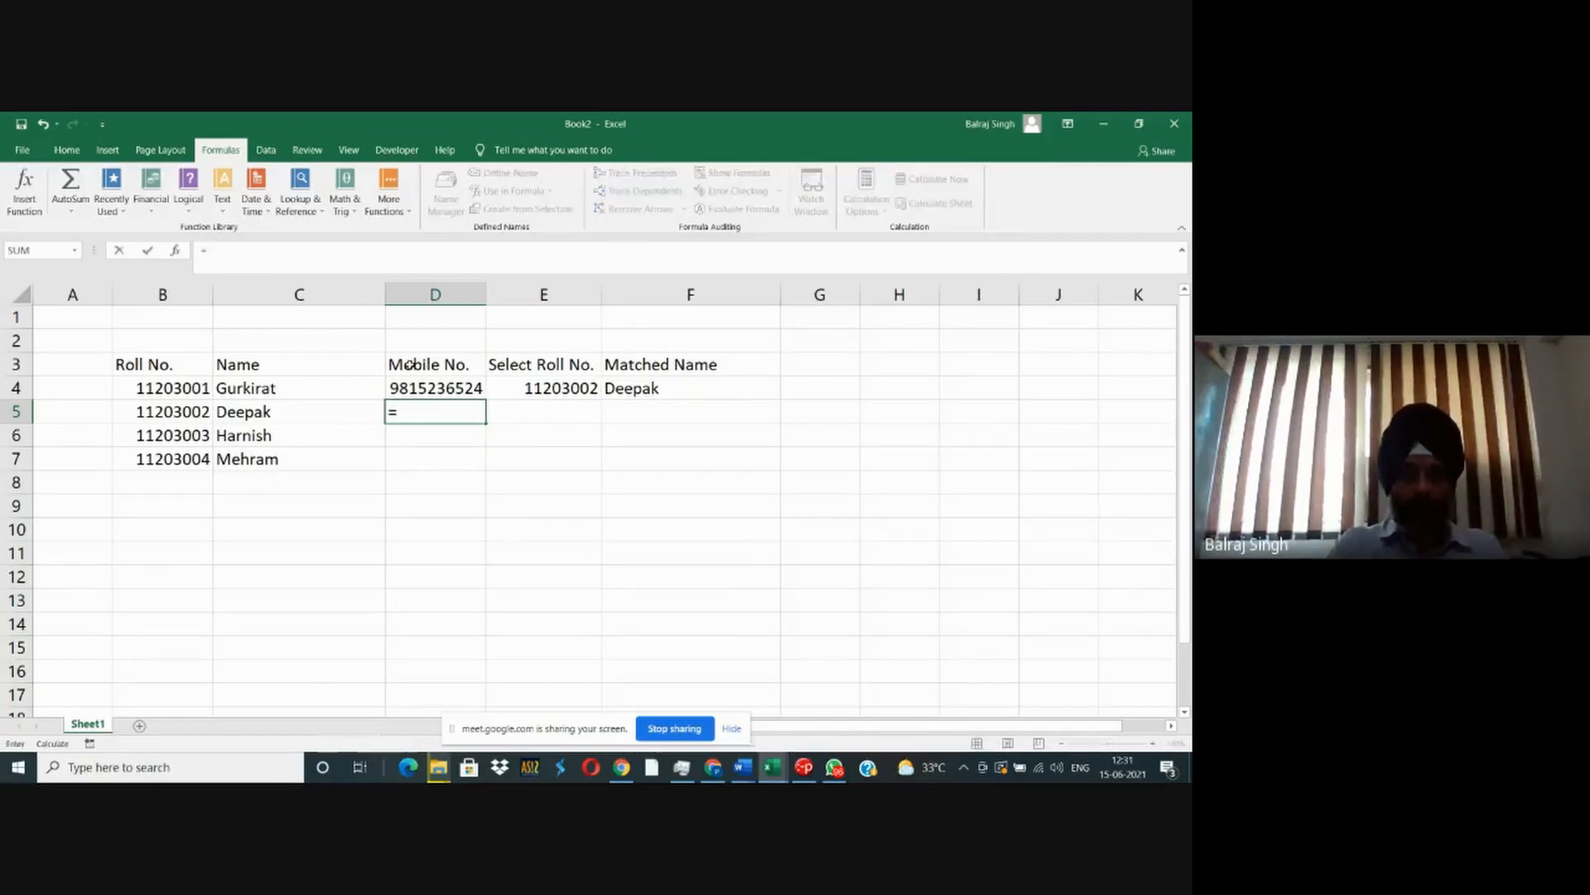
pyautogui.write('D4+1')
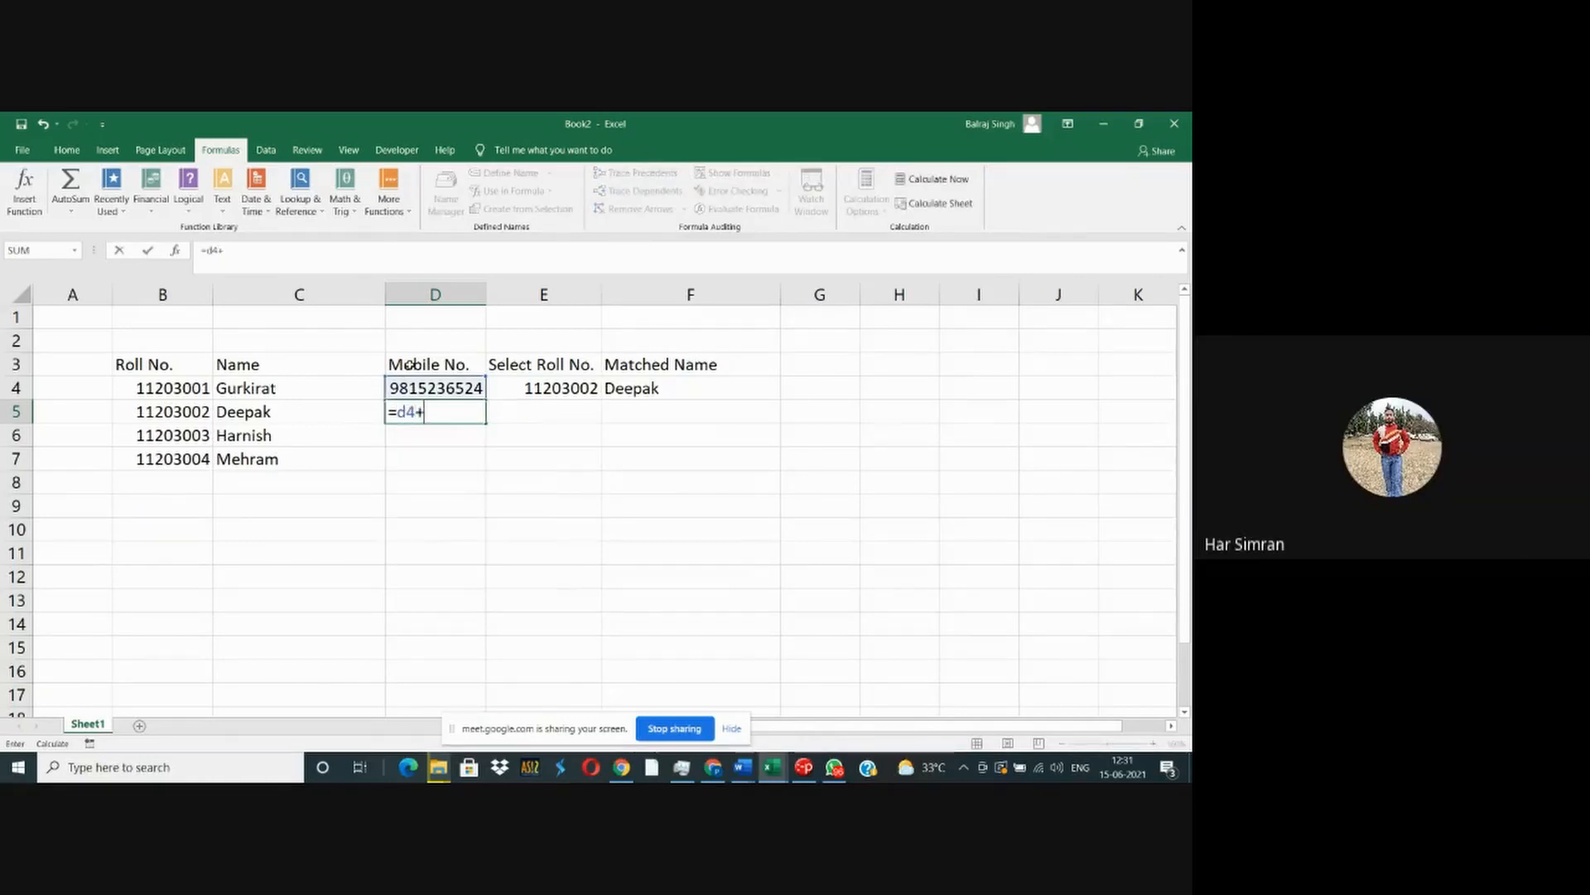
pyautogui.press('Return')
pyautogui.hotkey('ctrl', 'd')
pyautogui.press('Down')
pyautogui.hotkey('ctrl', 'd')
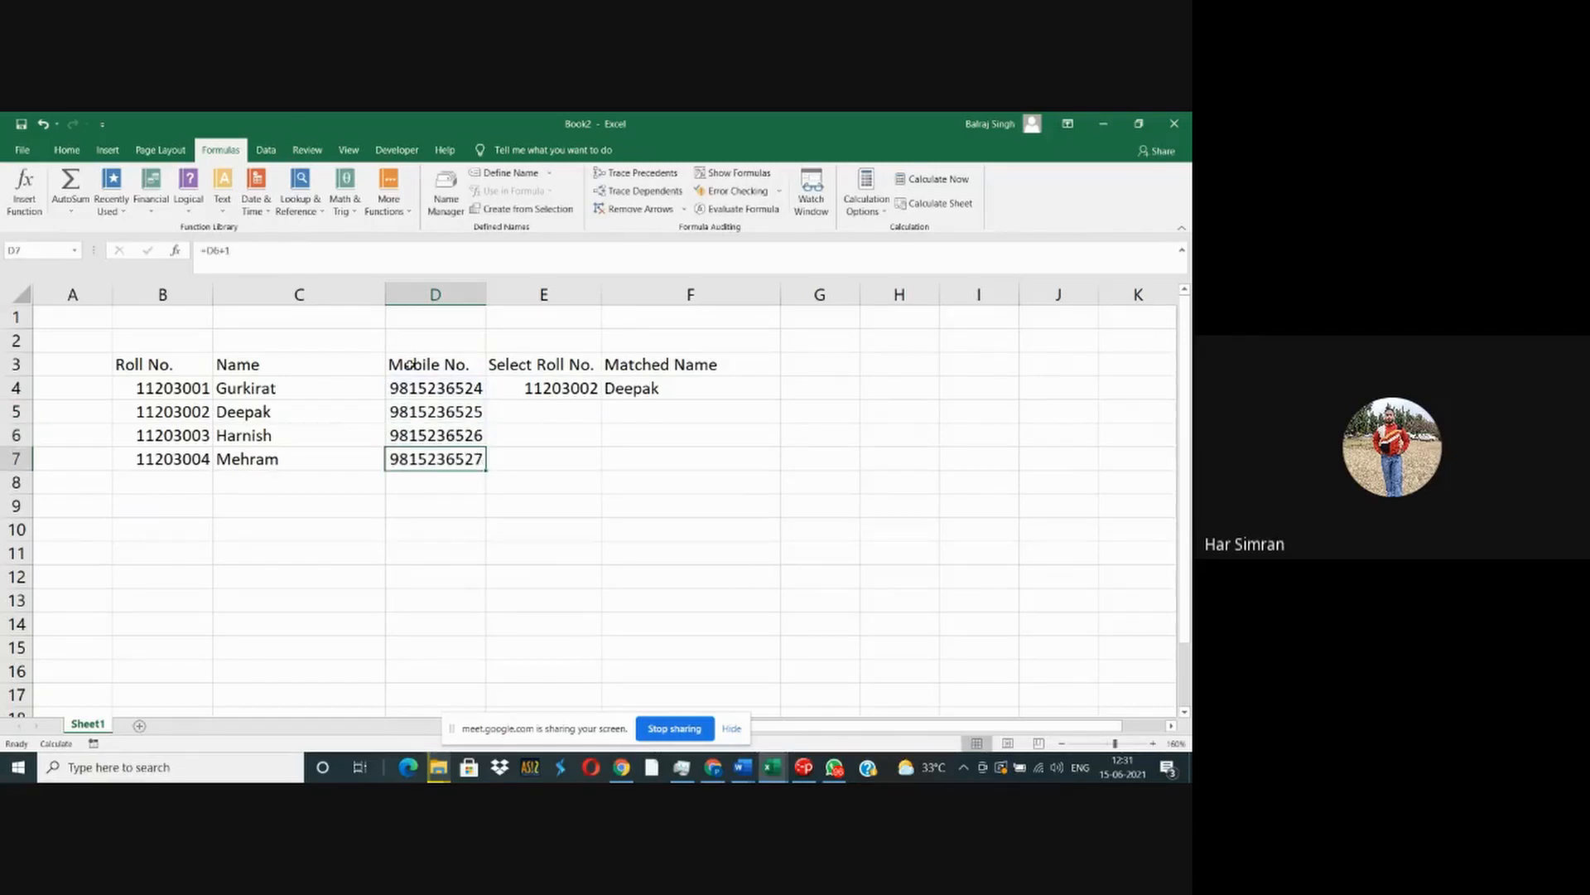
# - Add the header "Mobile No." in G3, beside the Matched Name header
pyautogui.press('Right')
pyautogui.press('Right')
pyautogui.hotkey('ctrl', 'Up')
pyautogui.press('Right')
pyautogui.press('Up')
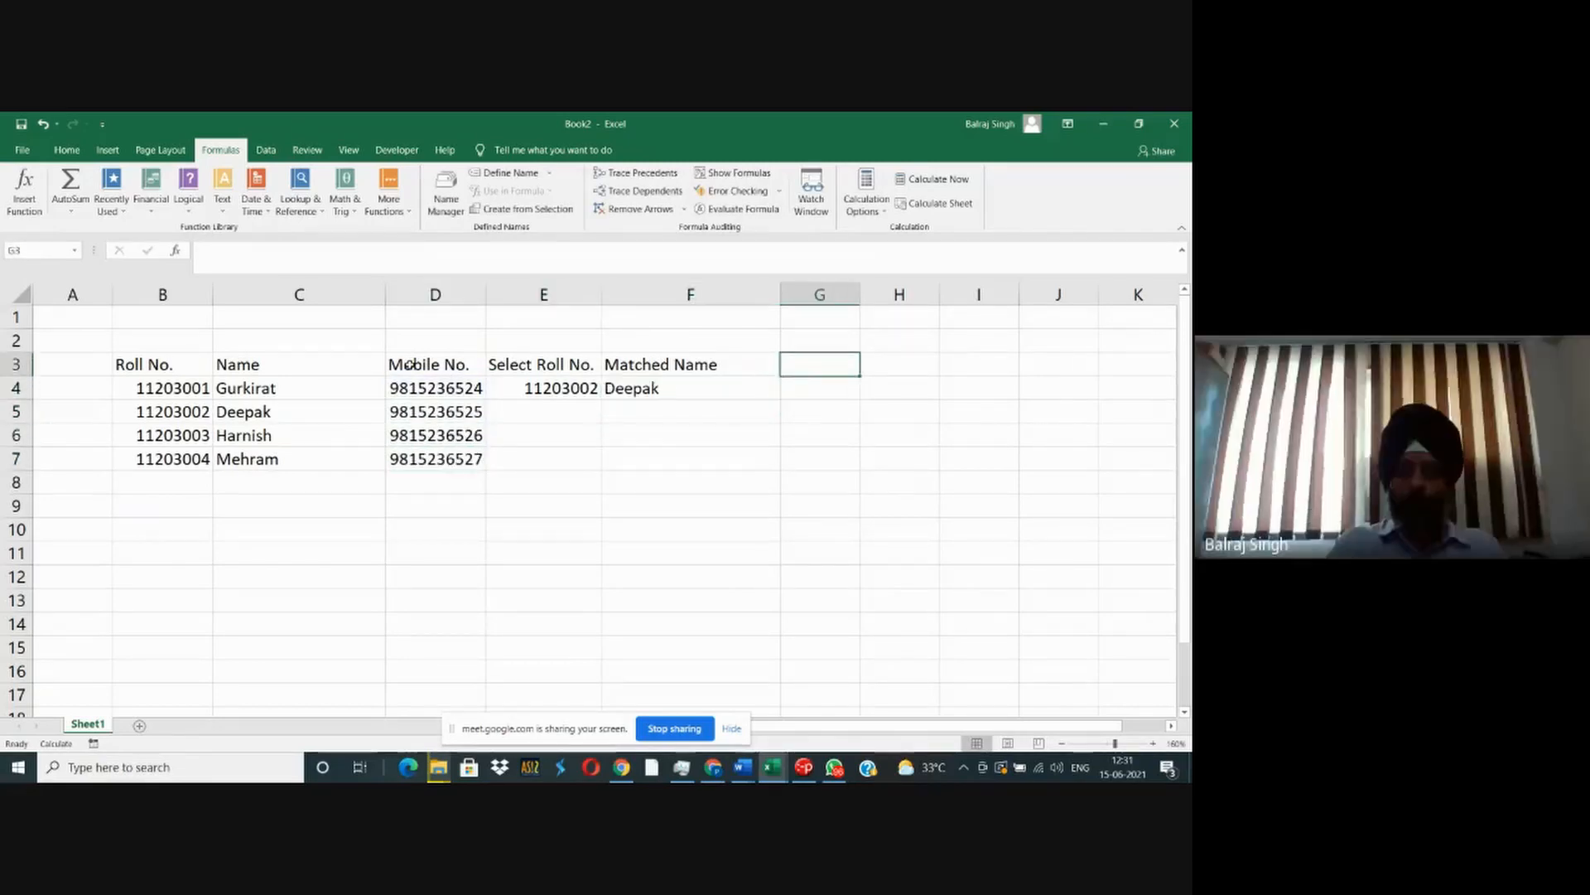
pyautogui.write('Mobile No.')
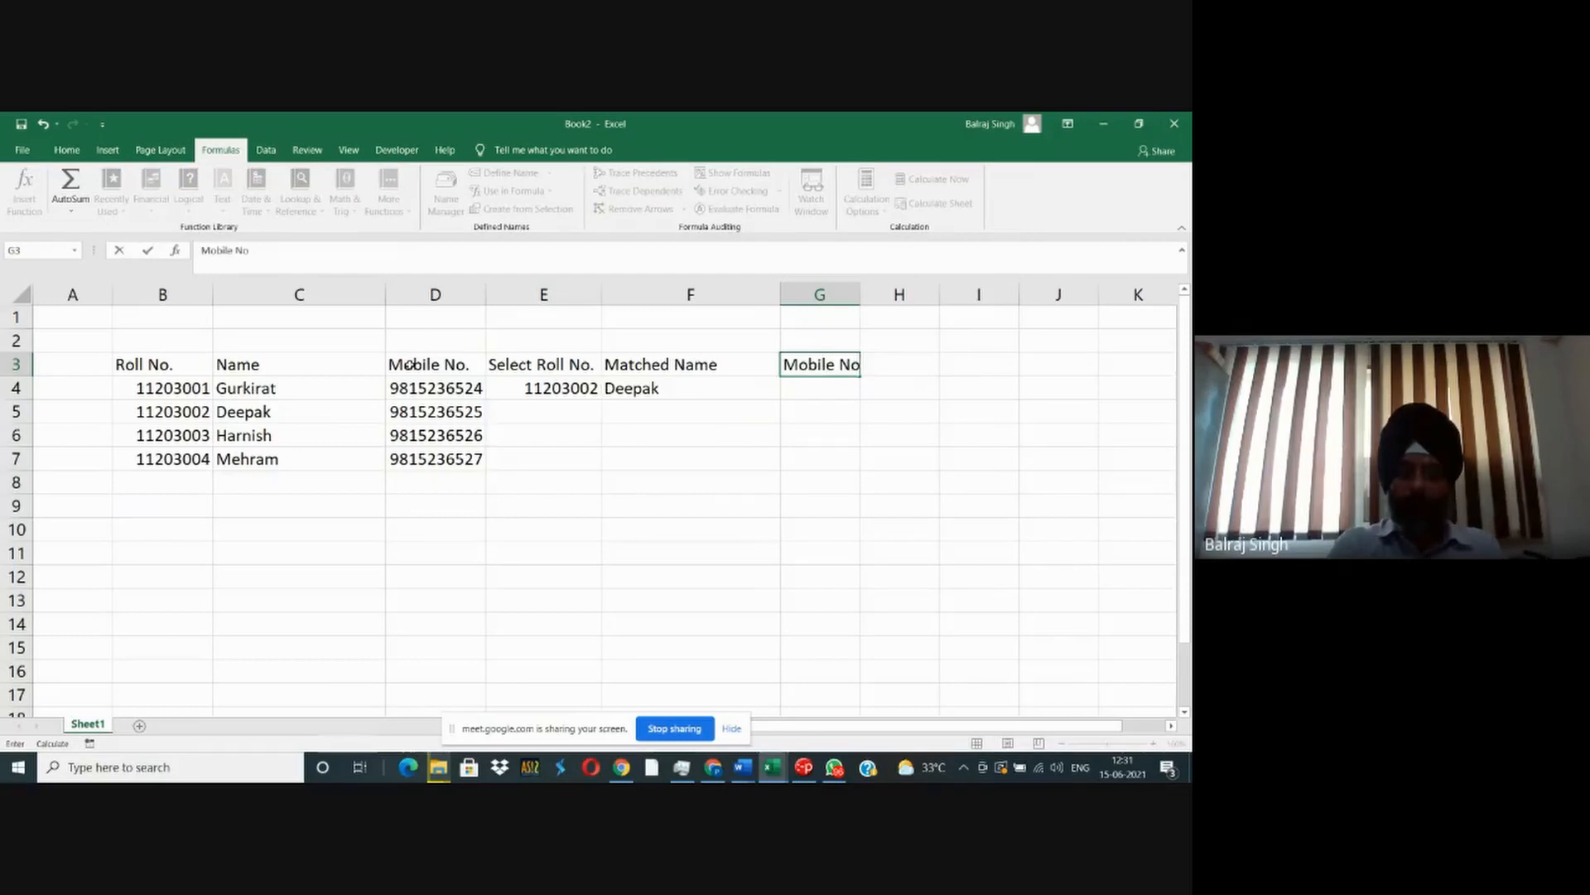
pyautogui.press('Return')
# - Move the lookup block E3:G4 below the student table, starting at B10
pyautogui.press('Up')
pyautogui.press('Left')
pyautogui.press('Left')
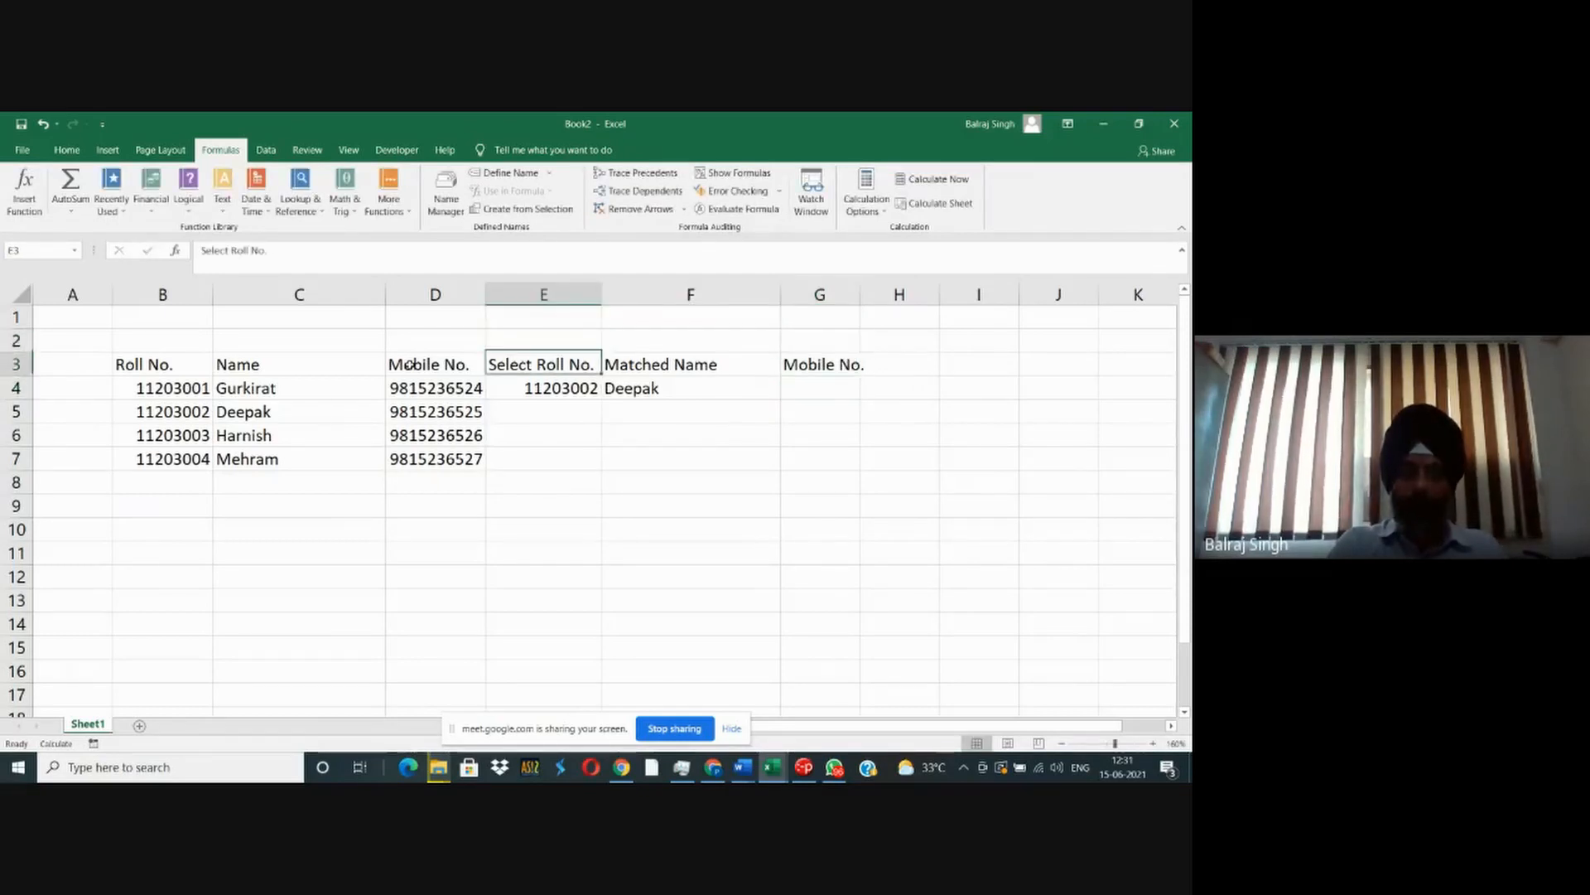
pyautogui.hotkey('shift', 'Right')
pyautogui.hotkey('shift', 'Right')
pyautogui.hotkey('shift', 'Down')
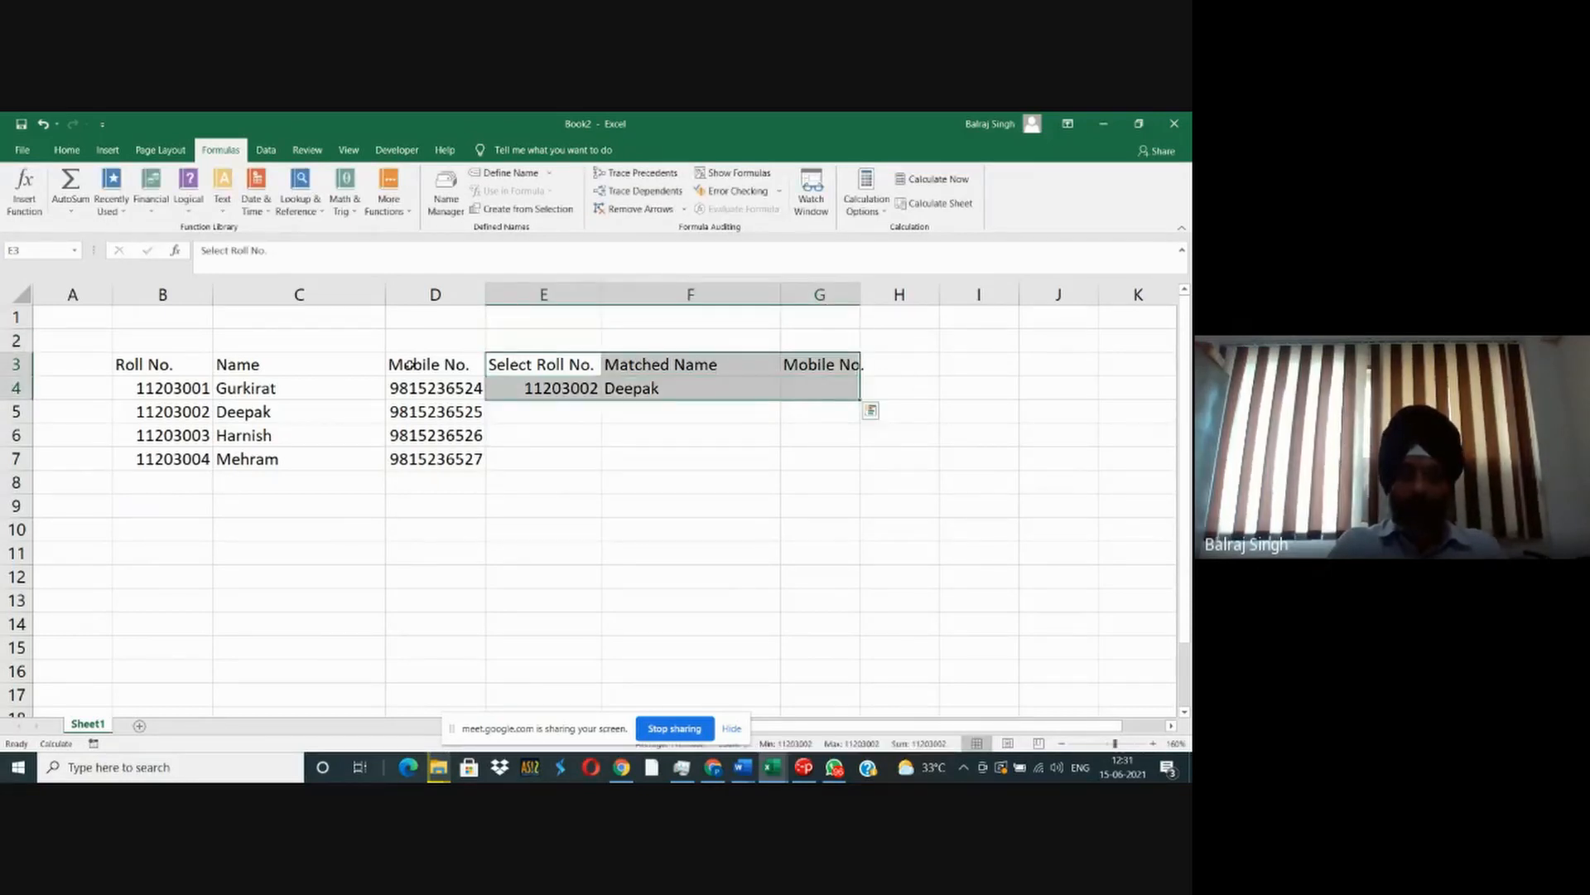
pyautogui.hotkey('ctrl', 'c')
pyautogui.press('Left')
pyautogui.press('Left')
pyautogui.press('Left')
pyautogui.press('Left')
pyautogui.press('Down')
pyautogui.press('Down')
pyautogui.press('Down')
pyautogui.press('Down')
pyautogui.press('Down')
pyautogui.press('Down')
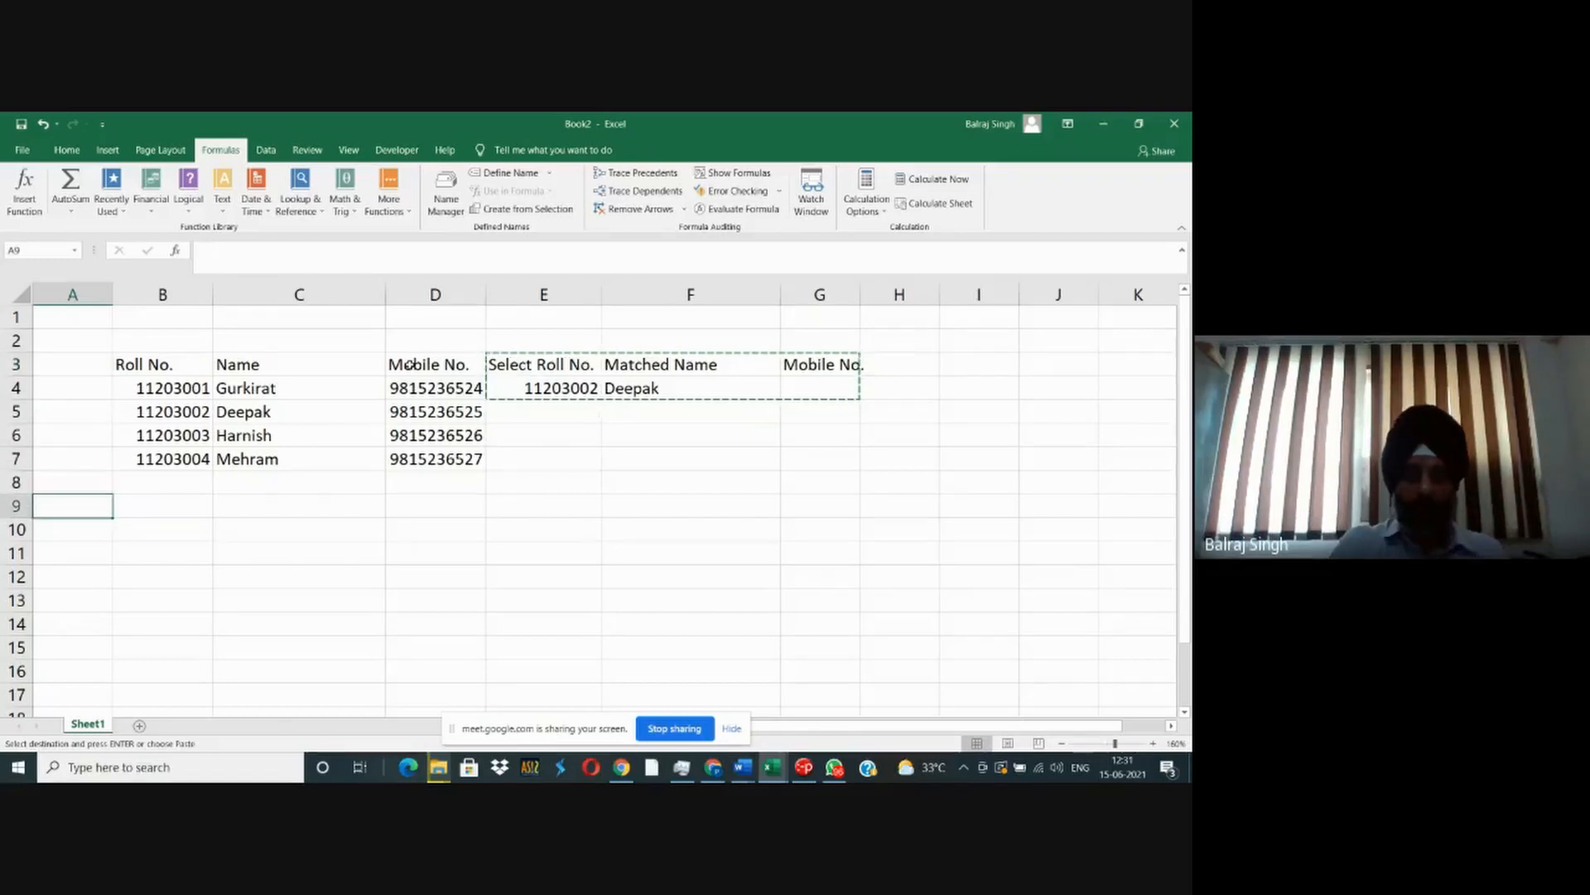
pyautogui.press('Right')
pyautogui.press('Down')
pyautogui.hotkey('ctrl', 'v')
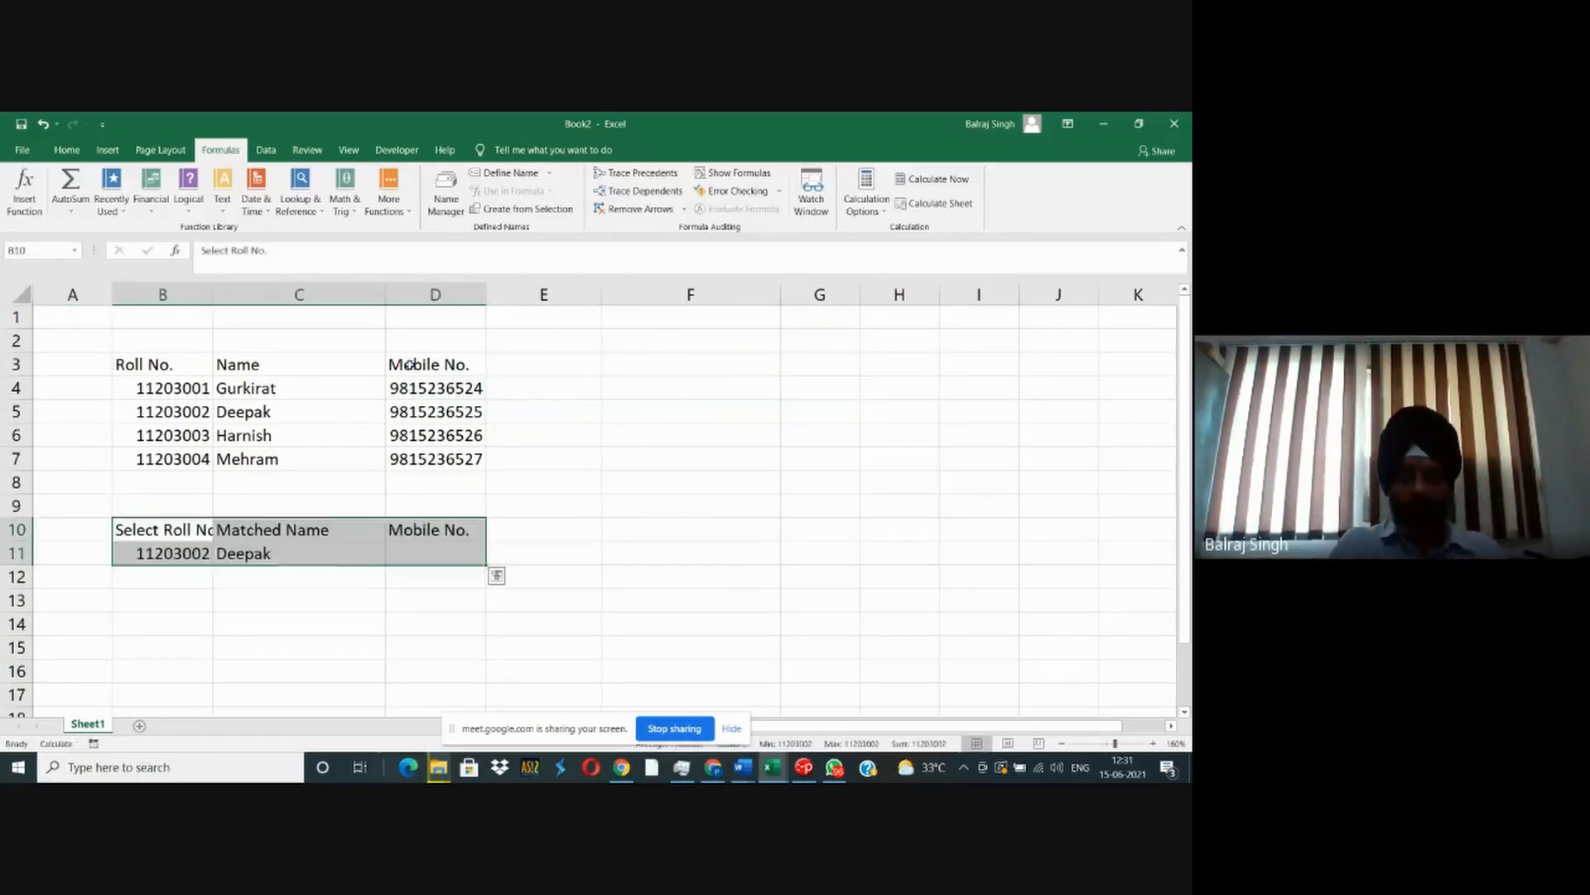
# - Copy the Matched Name formula from C11 into the Mobile No. cell D11
pyautogui.press('Right')
pyautogui.press('Right')
pyautogui.press('Down')
pyautogui.press('Left')
pyautogui.hotkey('ctrl', 'c')
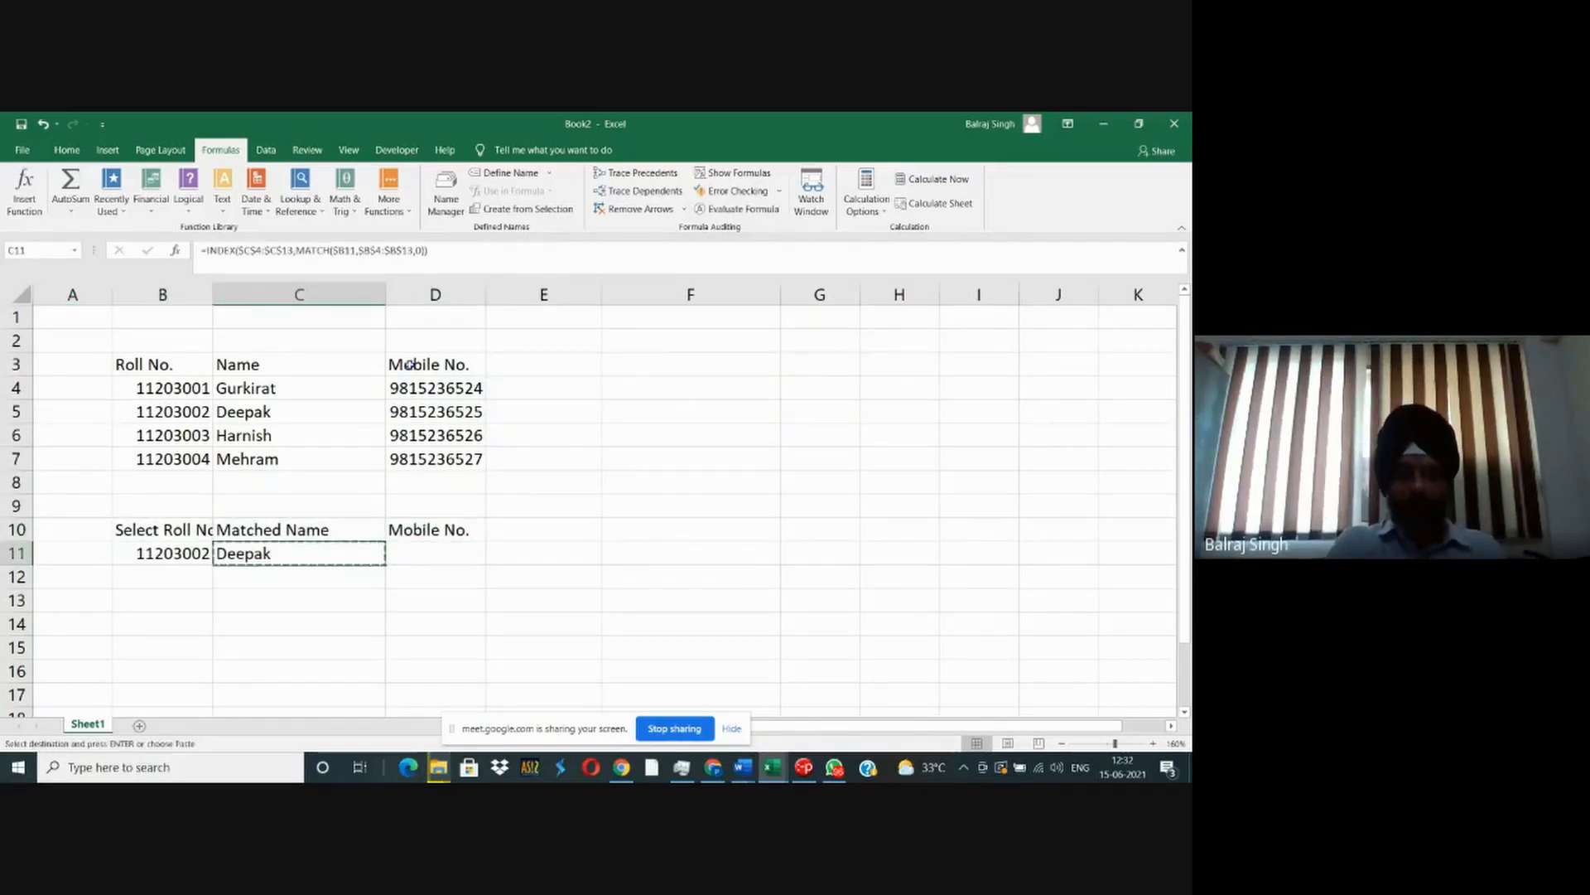
pyautogui.press('Right')
pyautogui.hotkey('ctrl', 'v')
pyautogui.press('Escape')
pyautogui.press('Left')
pyautogui.press('Right')
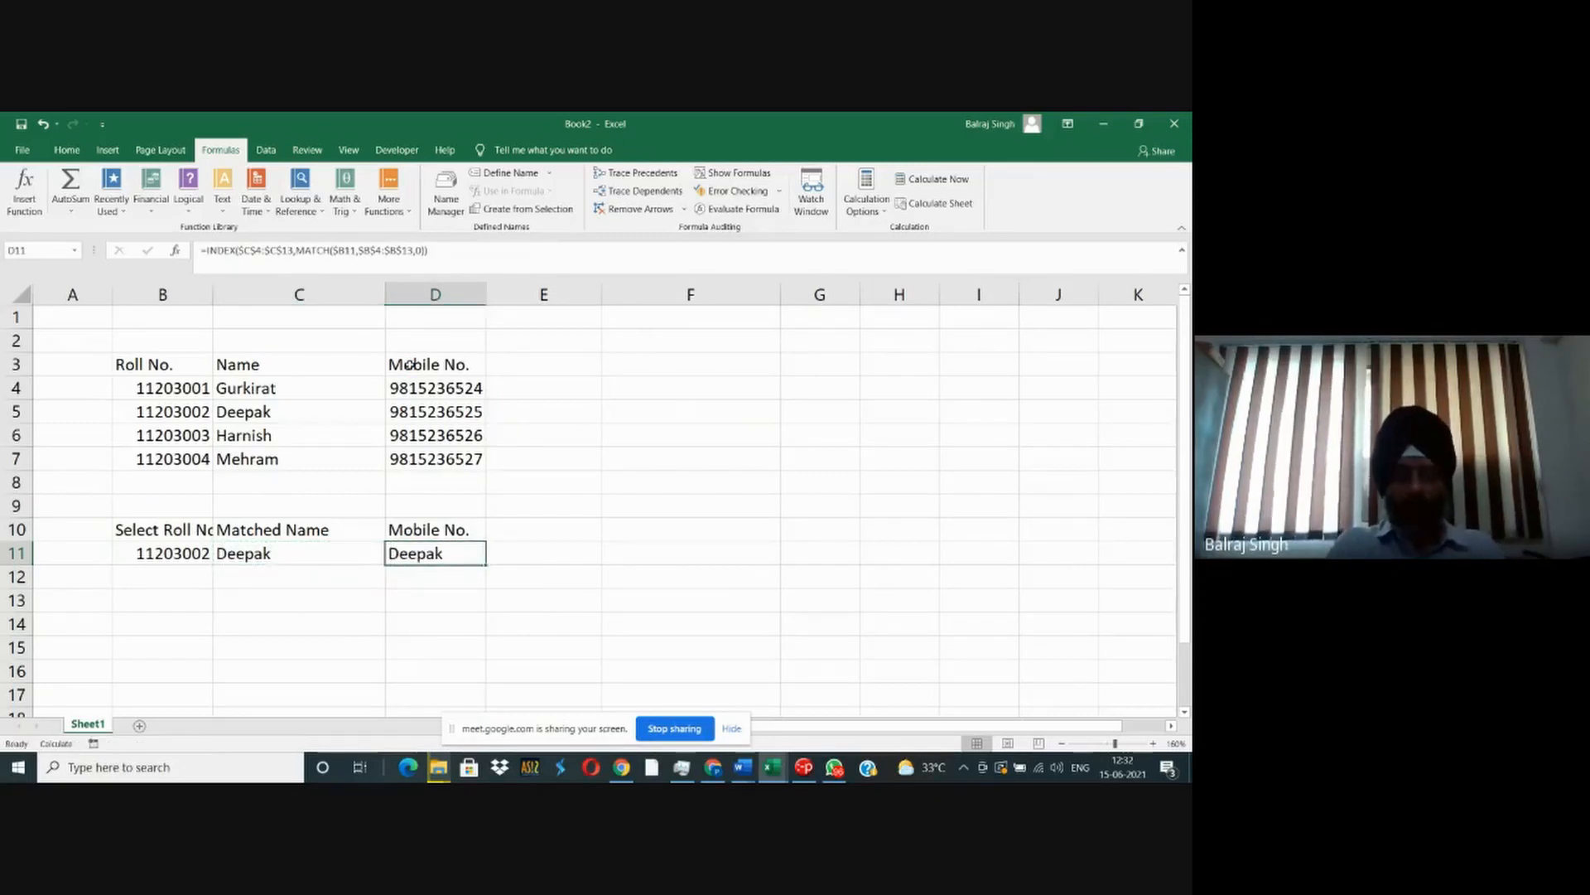
# - Check the copied formula in D11, and undo both the formula copy and the move of the lookup block
pyautogui.press('F2')
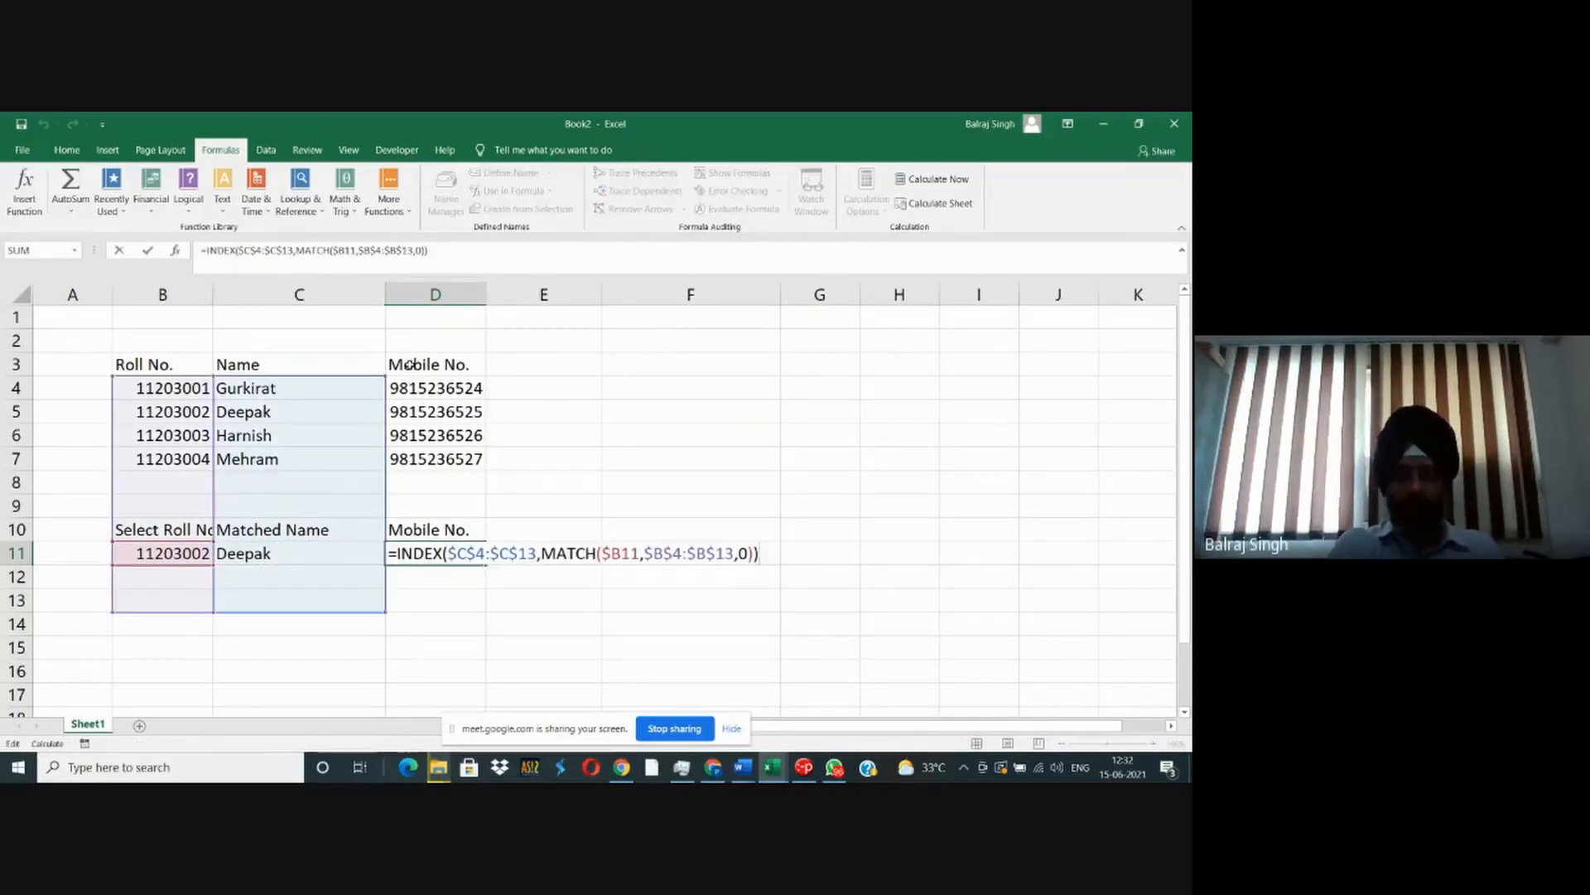
pyautogui.press('Escape')
pyautogui.hotkey('ctrl', 'z')
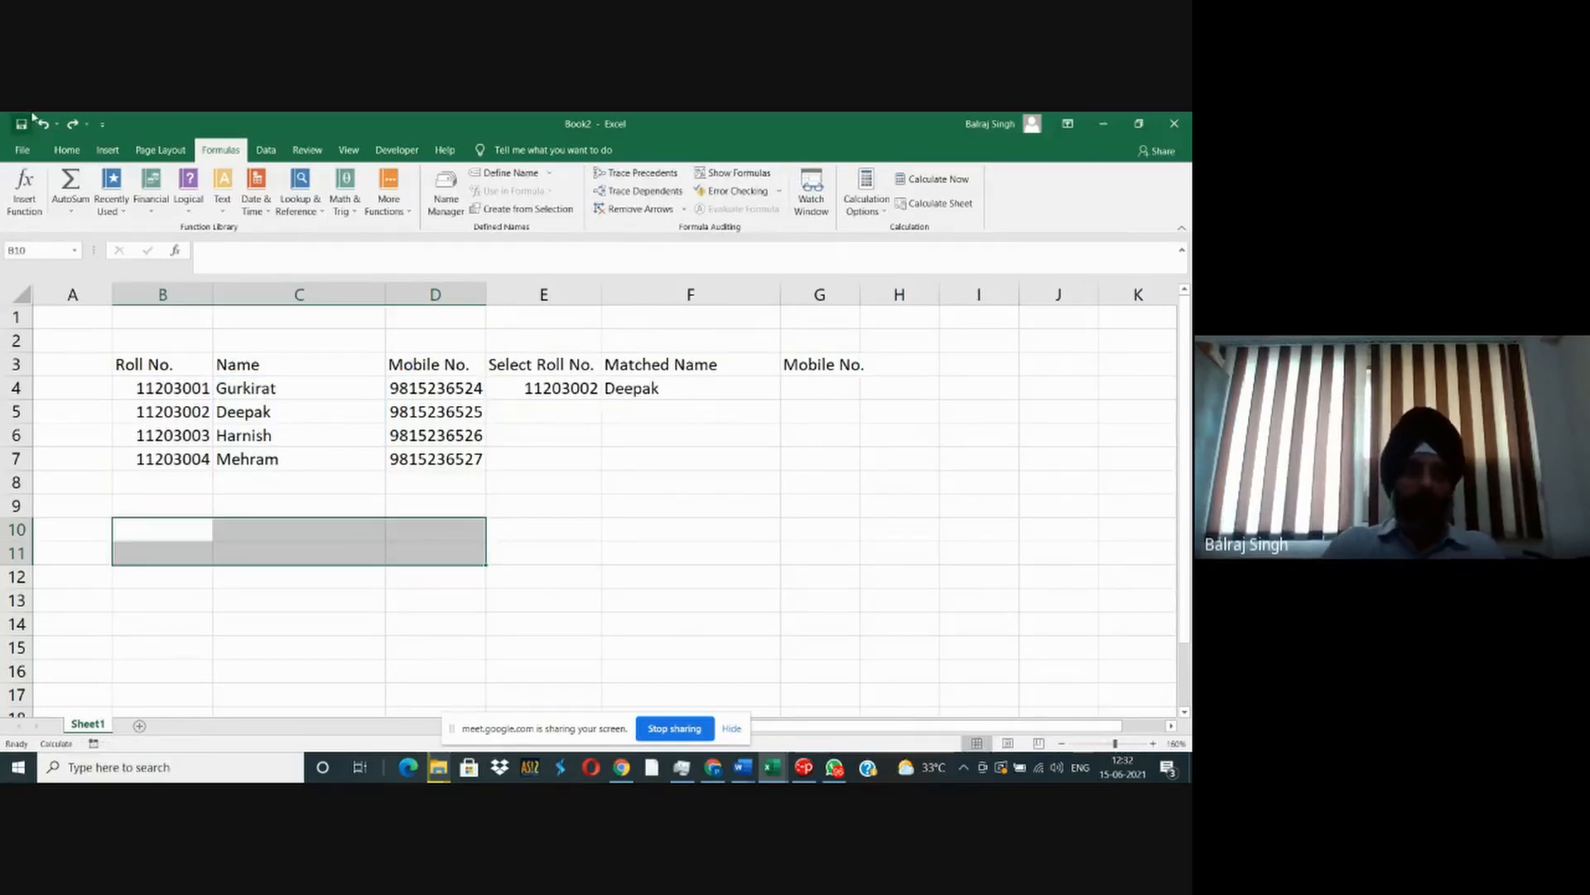
# - Insert two blank rows above the header row 3
pyautogui.rightClick(15, 364)
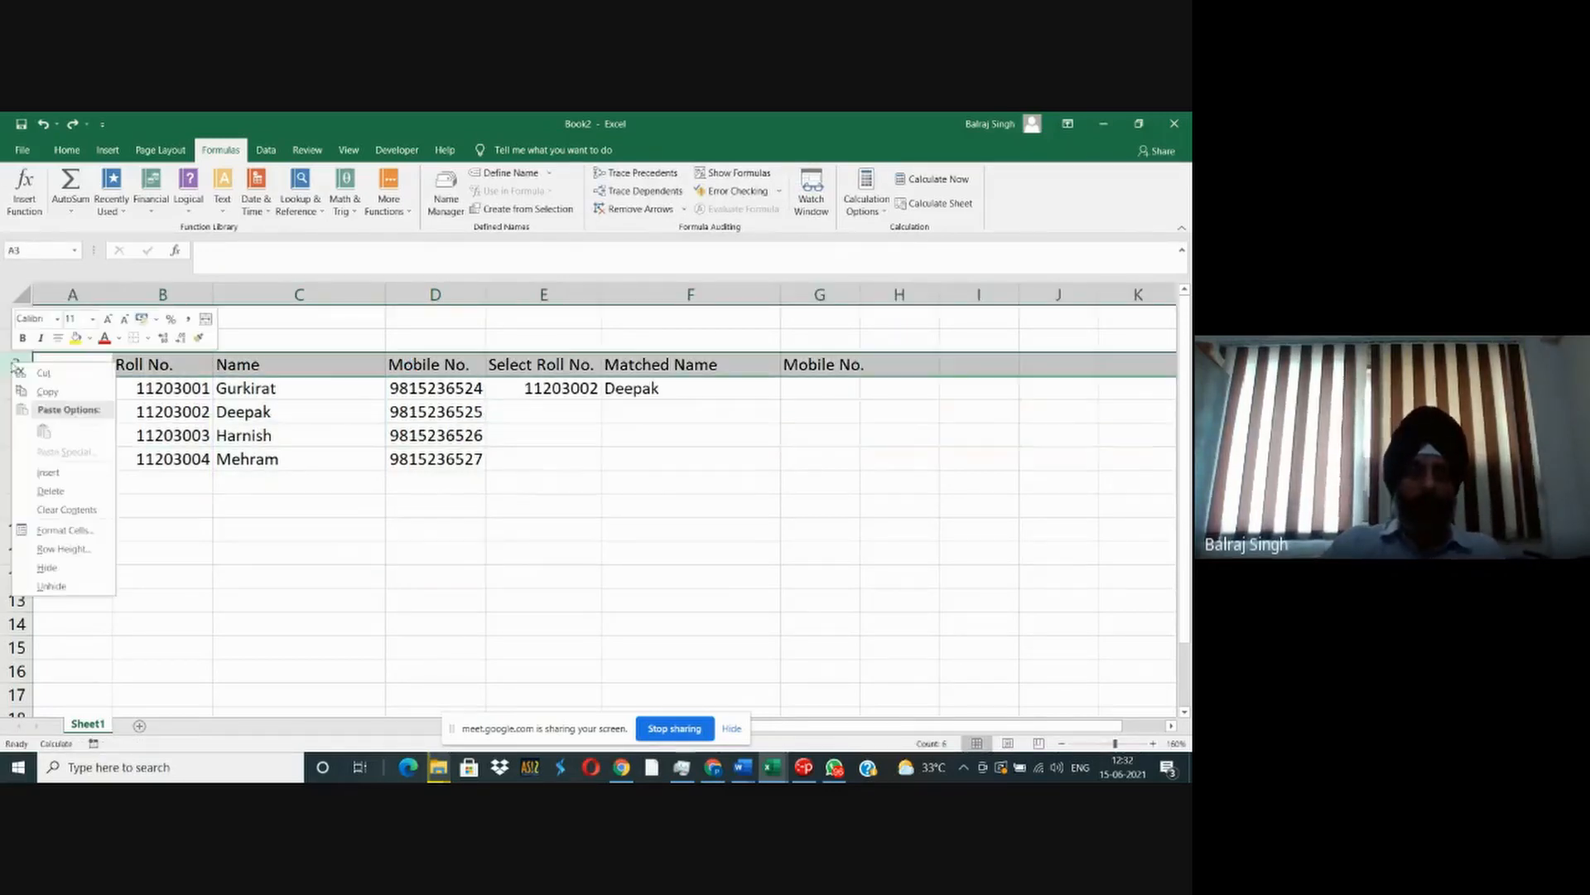
pyautogui.click(48, 473)
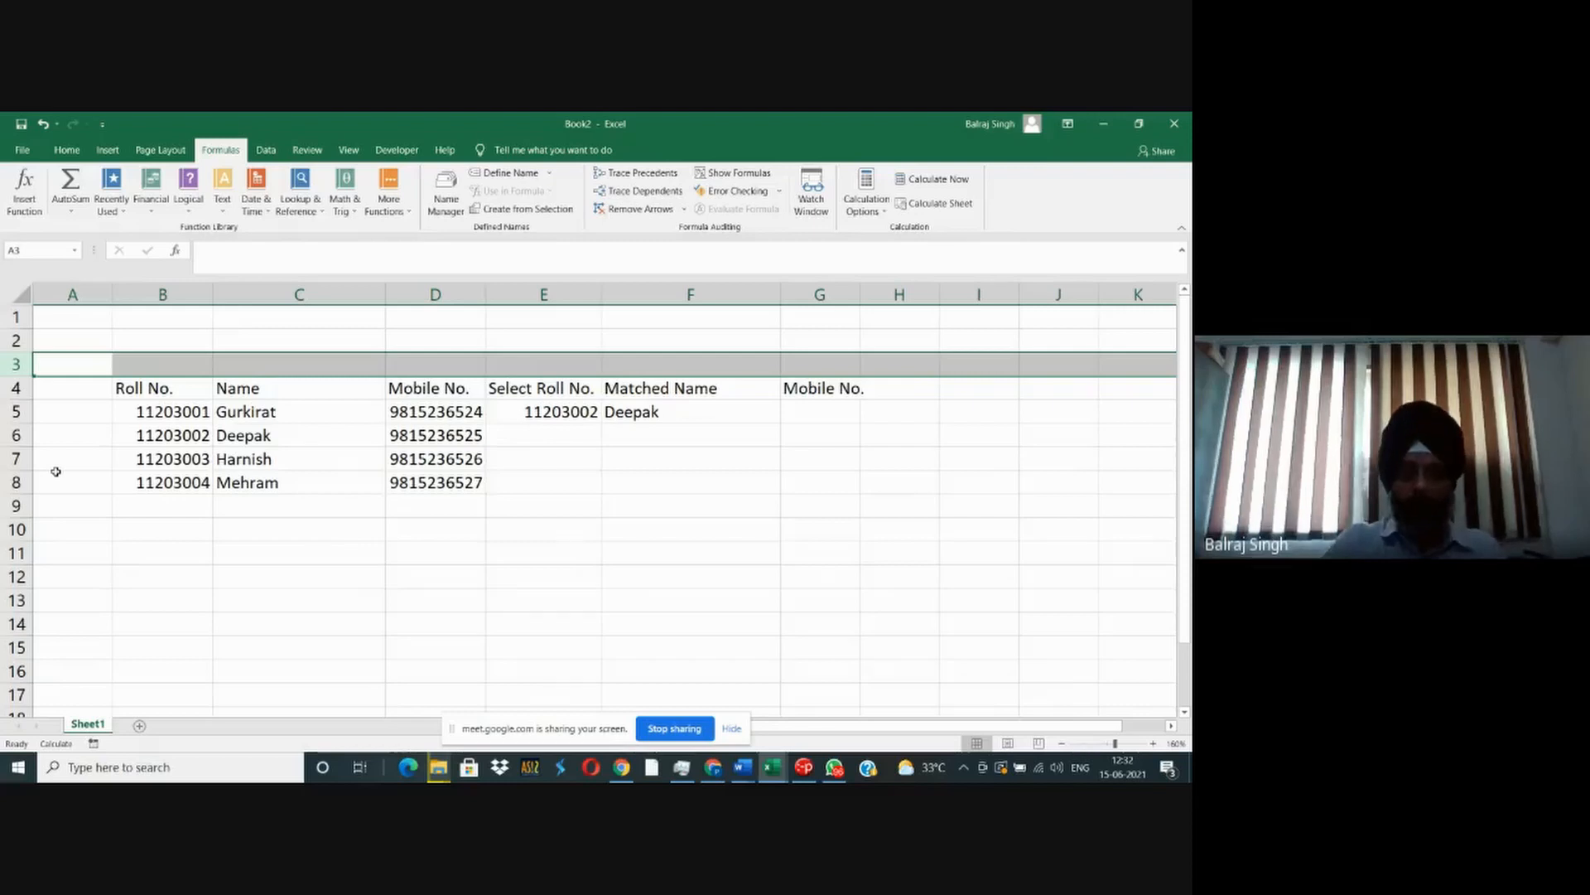
pyautogui.press('F4')
# - Move the lookup block E5:G6 above the student table, starting at B1
pyautogui.press('Right')
pyautogui.press('Right')
pyautogui.press('Right')
pyautogui.press('Right')
pyautogui.press('Down')
pyautogui.press('Down')
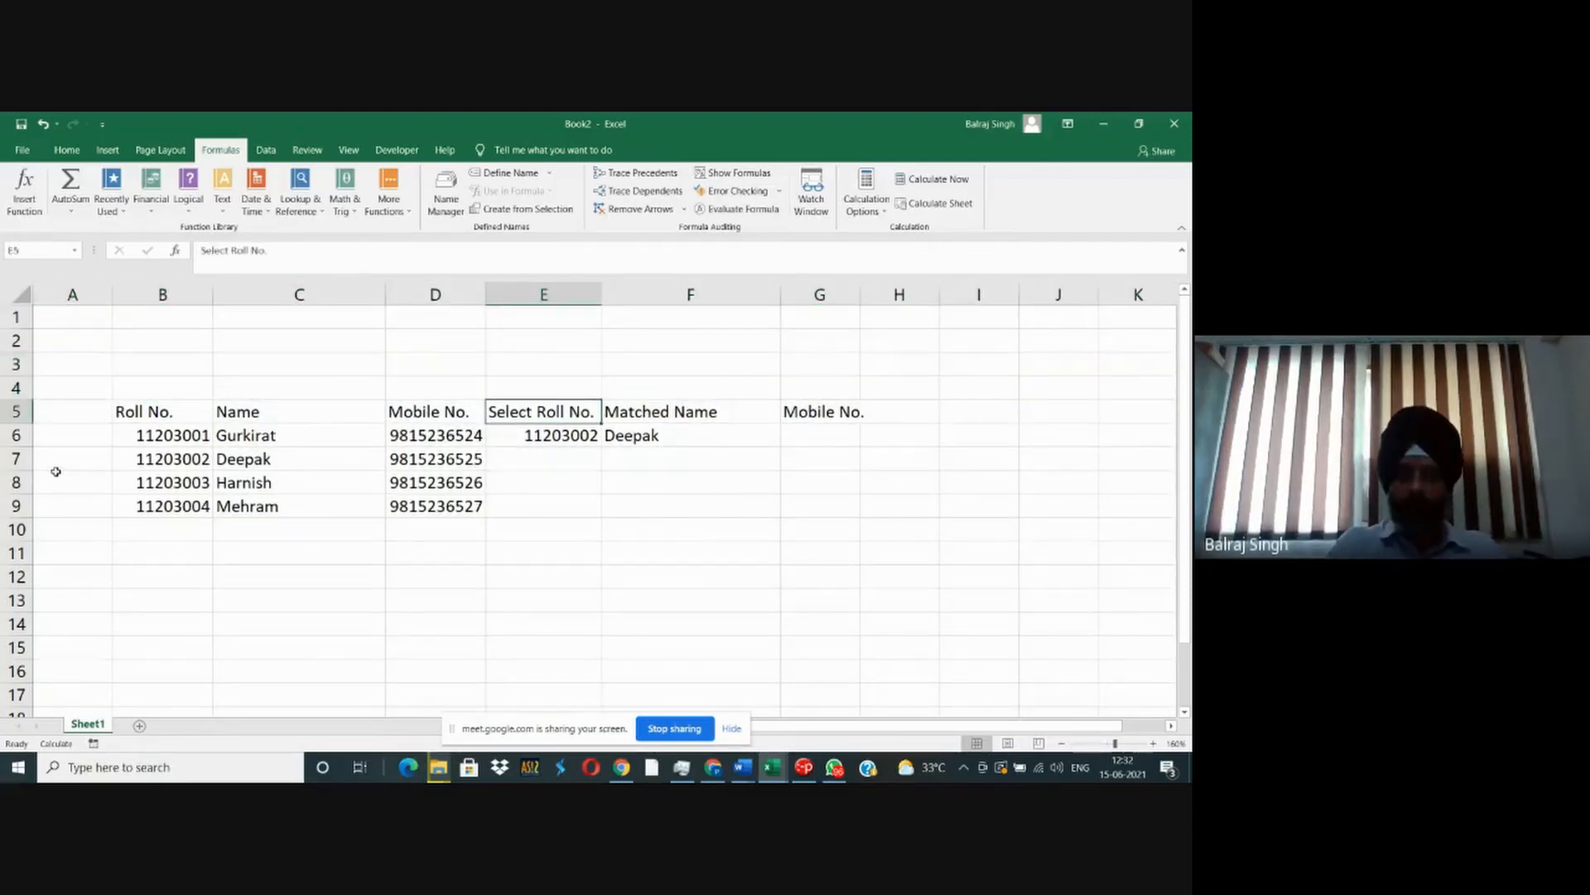
pyautogui.hotkey('shift', 'Right')
pyautogui.hotkey('shift', 'Right')
pyautogui.hotkey('shift', 'Down')
pyautogui.hotkey('ctrl', 'c')
pyautogui.press('Left')
pyautogui.press('Left')
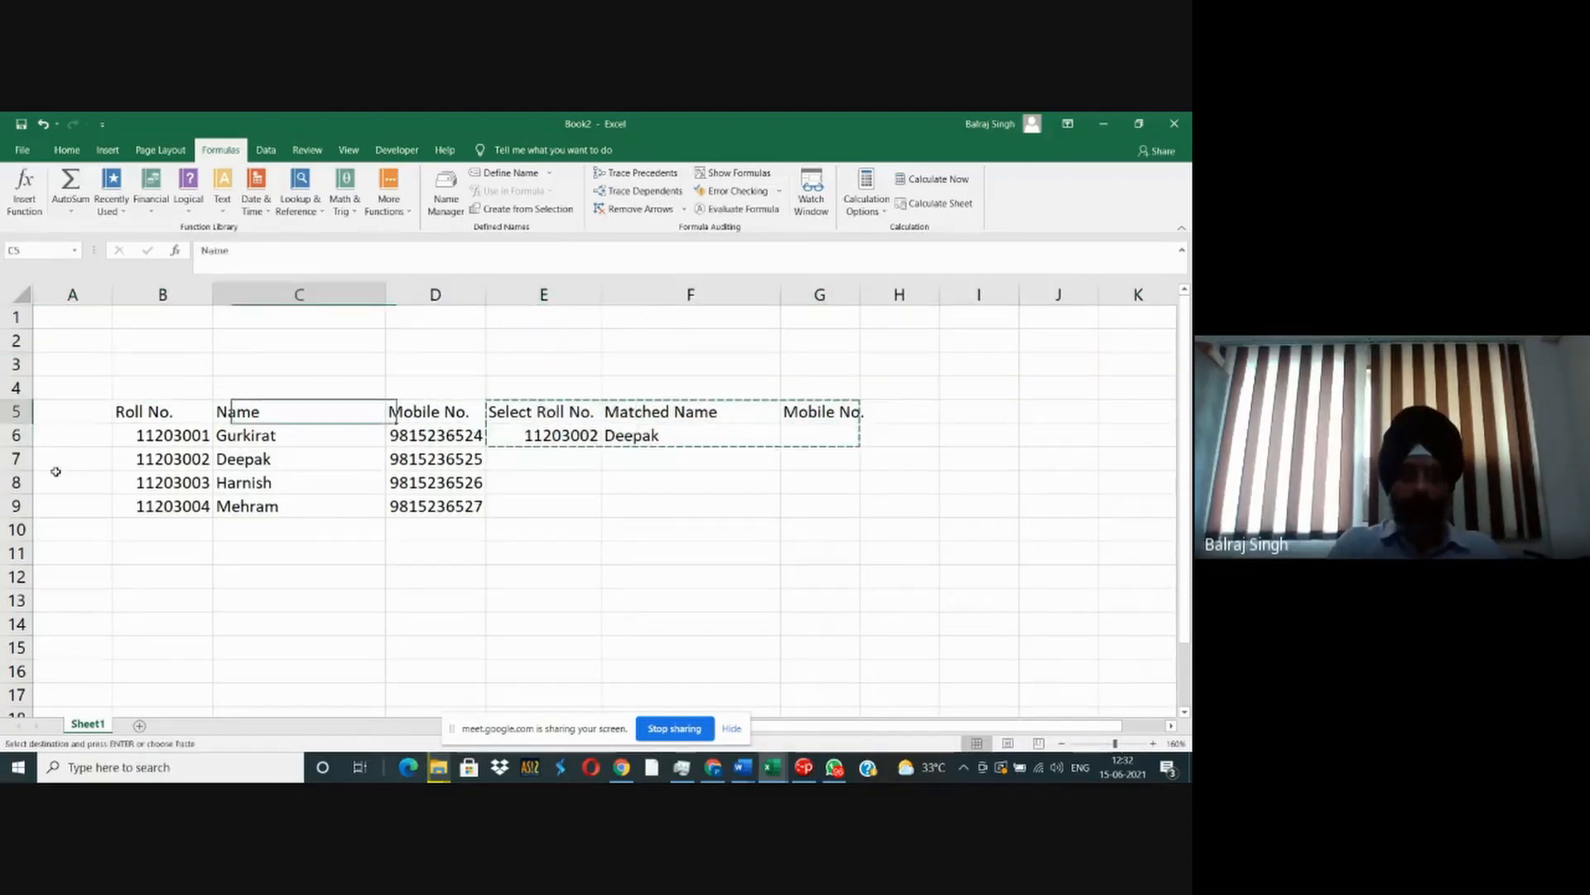
pyautogui.press('Up')
pyautogui.press('Up')
pyautogui.press('Up')
pyautogui.press('Left')
pyautogui.press('Up')
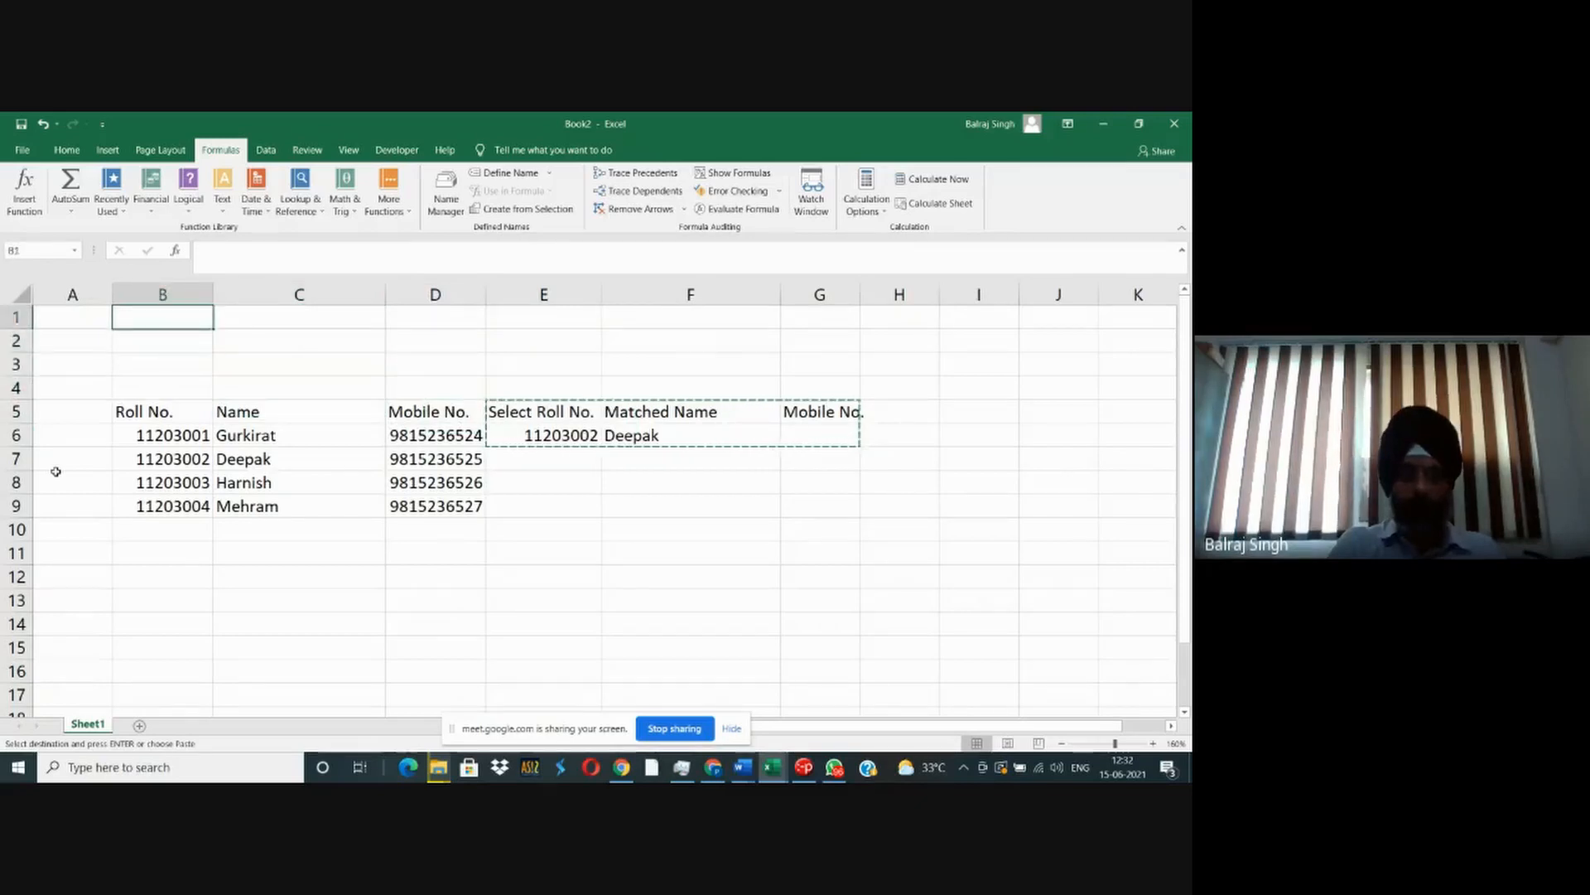
pyautogui.hotkey('ctrl', 'v')
pyautogui.press('Right')
pyautogui.press('Down')
pyautogui.press('F2')
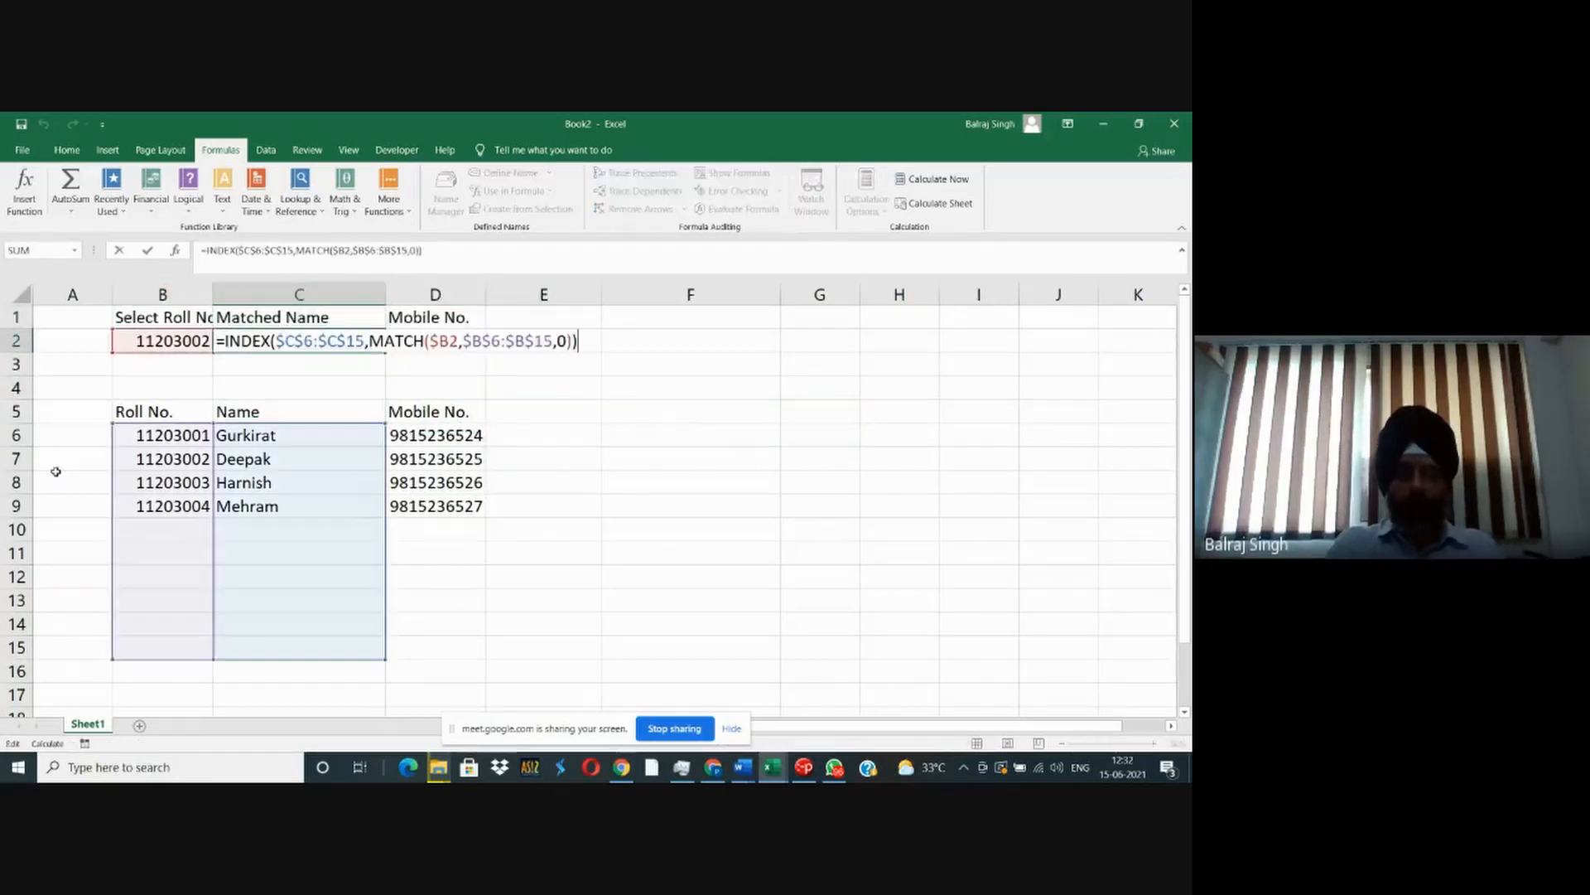
pyautogui.press('Left')
pyautogui.press('Left')
pyautogui.press('Left')
pyautogui.press('Left')
pyautogui.press('Left')
pyautogui.press('Left')
pyautogui.press('Left')
pyautogui.press('Left')
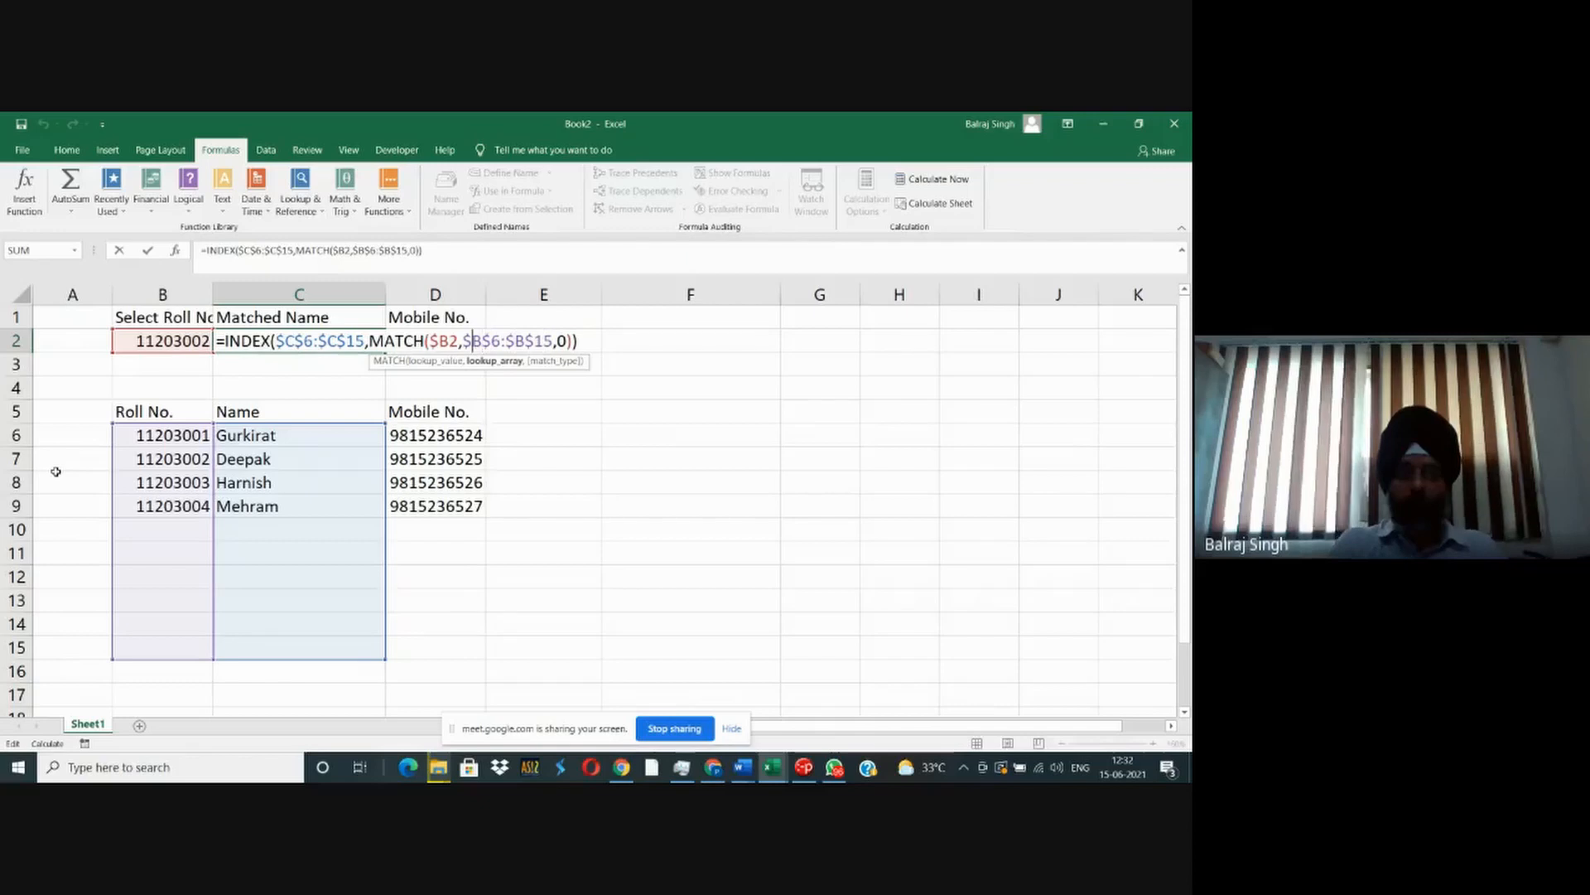
pyautogui.press('Left')
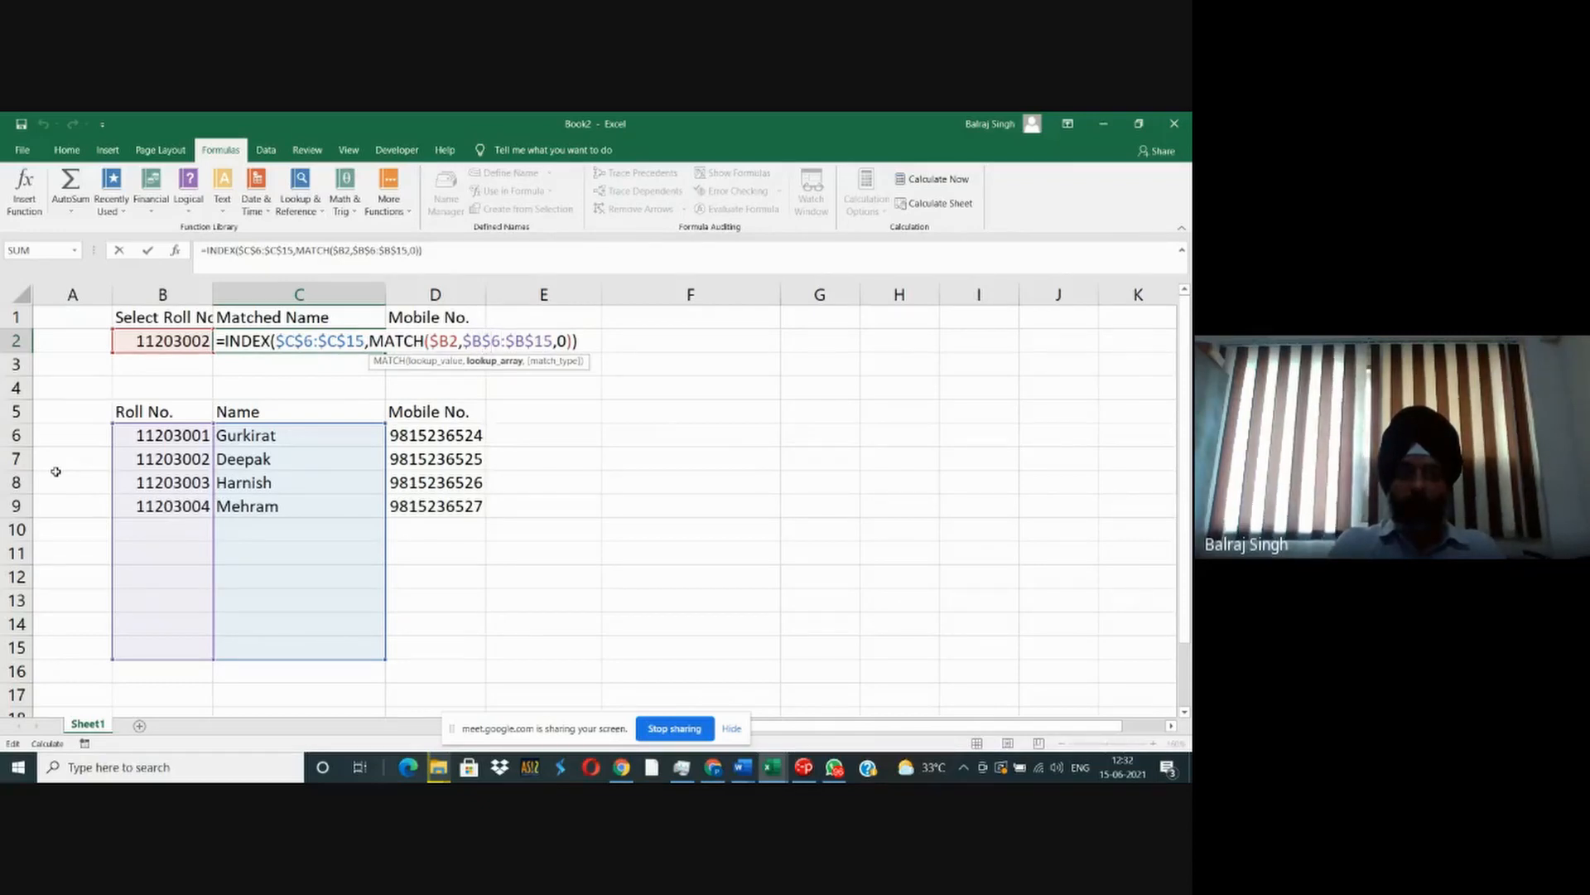
pyautogui.press('Left')
pyautogui.press('BackSpace')
pyautogui.press('Right')
pyautogui.press('Right')
pyautogui.press('Right')
pyautogui.press('Right')
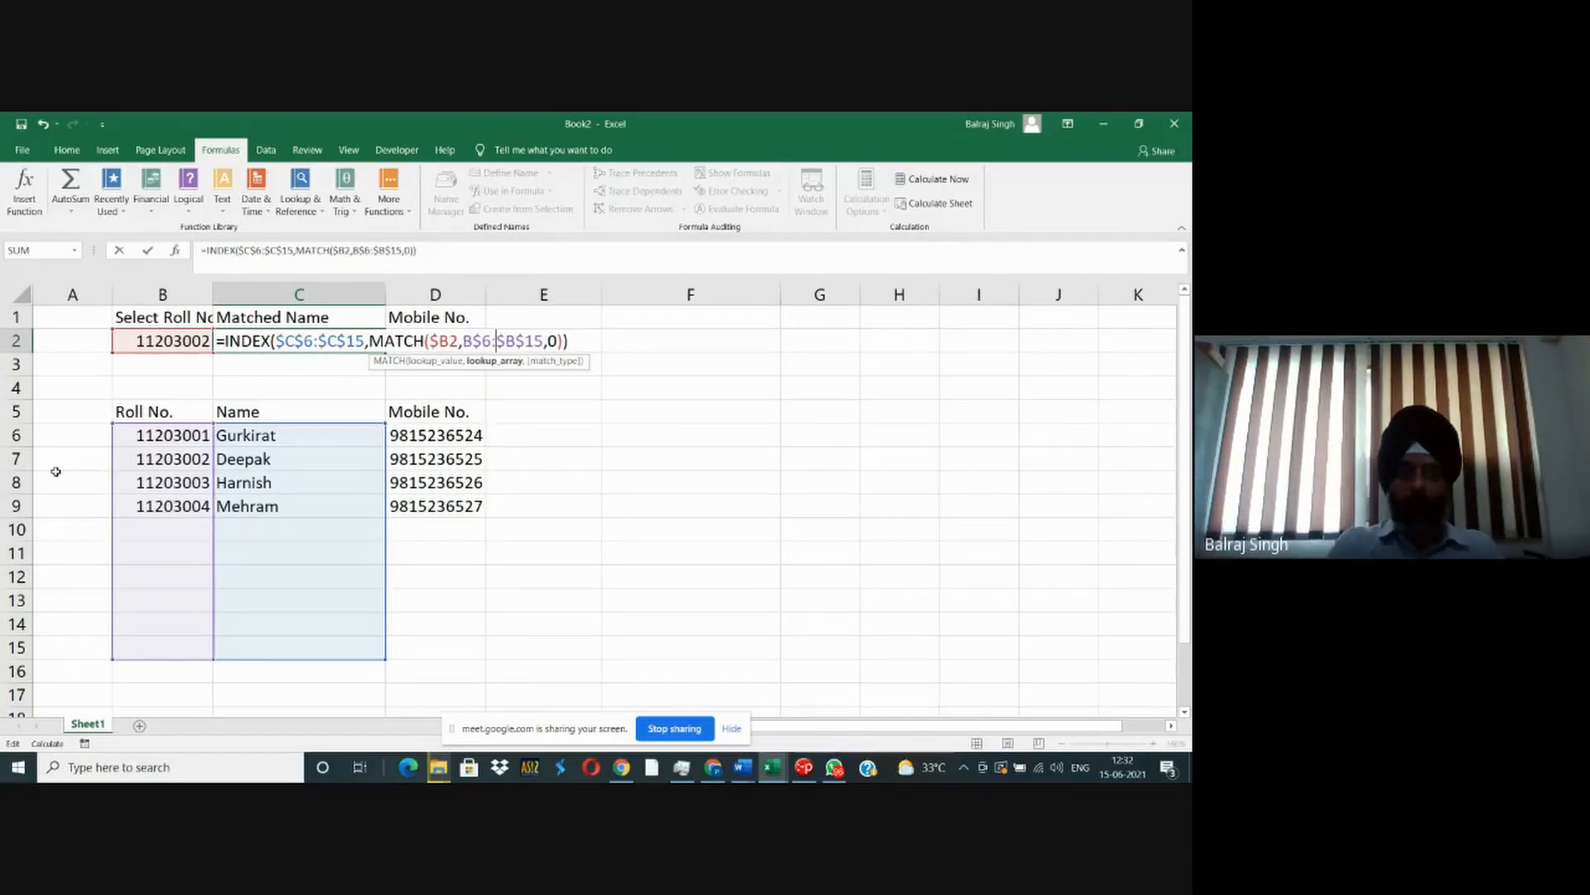
pyautogui.hotkey('ctrl', 'Return')
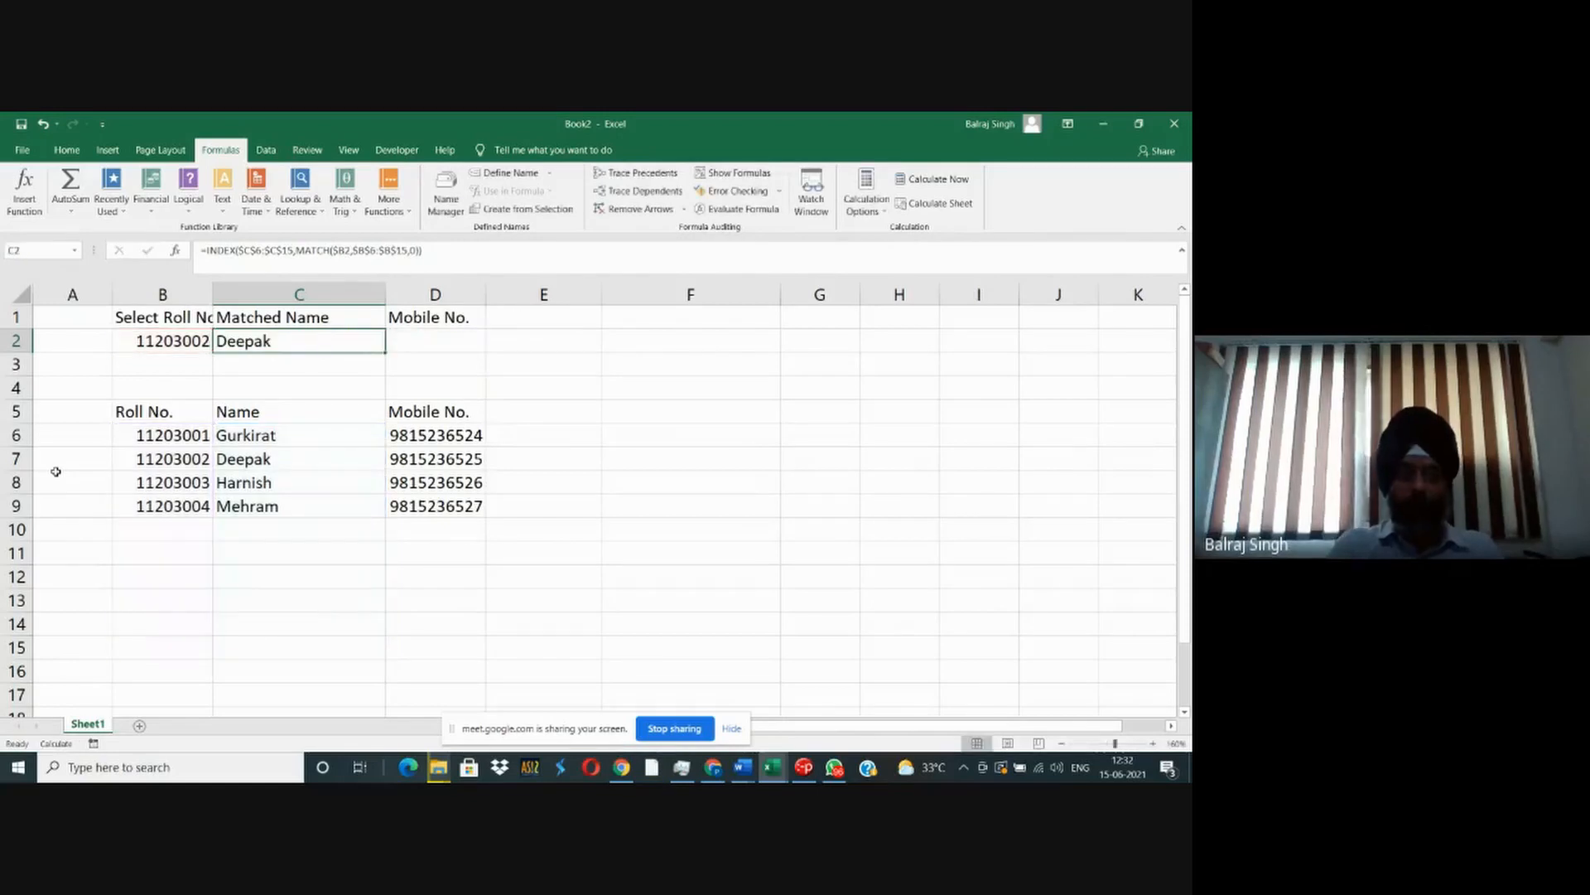
# - Make the columns of the INDEX array relative, as C$6:C$15, in the Matched Name formula in C2
pyautogui.press('F2')
pyautogui.press('Left')
pyautogui.press('Left')
pyautogui.press('Left')
pyautogui.press('Left')
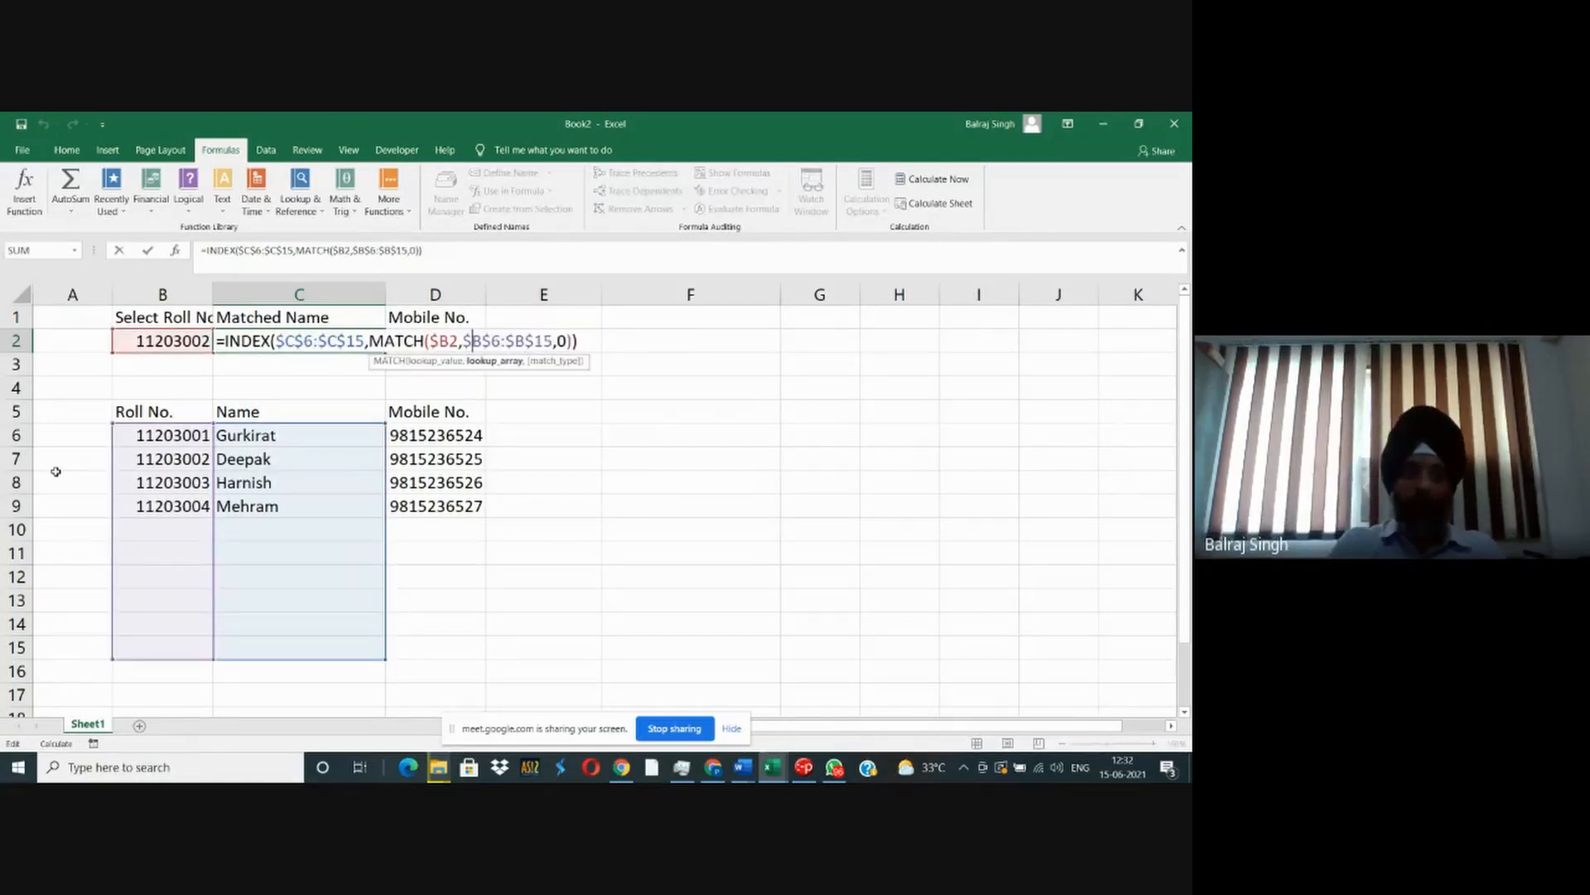
pyautogui.press('Left')
pyautogui.press('Left')
pyautogui.press('Left')
pyautogui.press('Left')
pyautogui.press('Left')
pyautogui.press('Left')
pyautogui.press('Left')
pyautogui.press('Left')
pyautogui.press('Left')
pyautogui.press('Left')
pyautogui.press('Left')
pyautogui.press('Left')
pyautogui.press('Left')
pyautogui.press('Left')
pyautogui.press('Left')
pyautogui.press('Left')
pyautogui.press('Left')
pyautogui.press('Left')
pyautogui.press('Left')
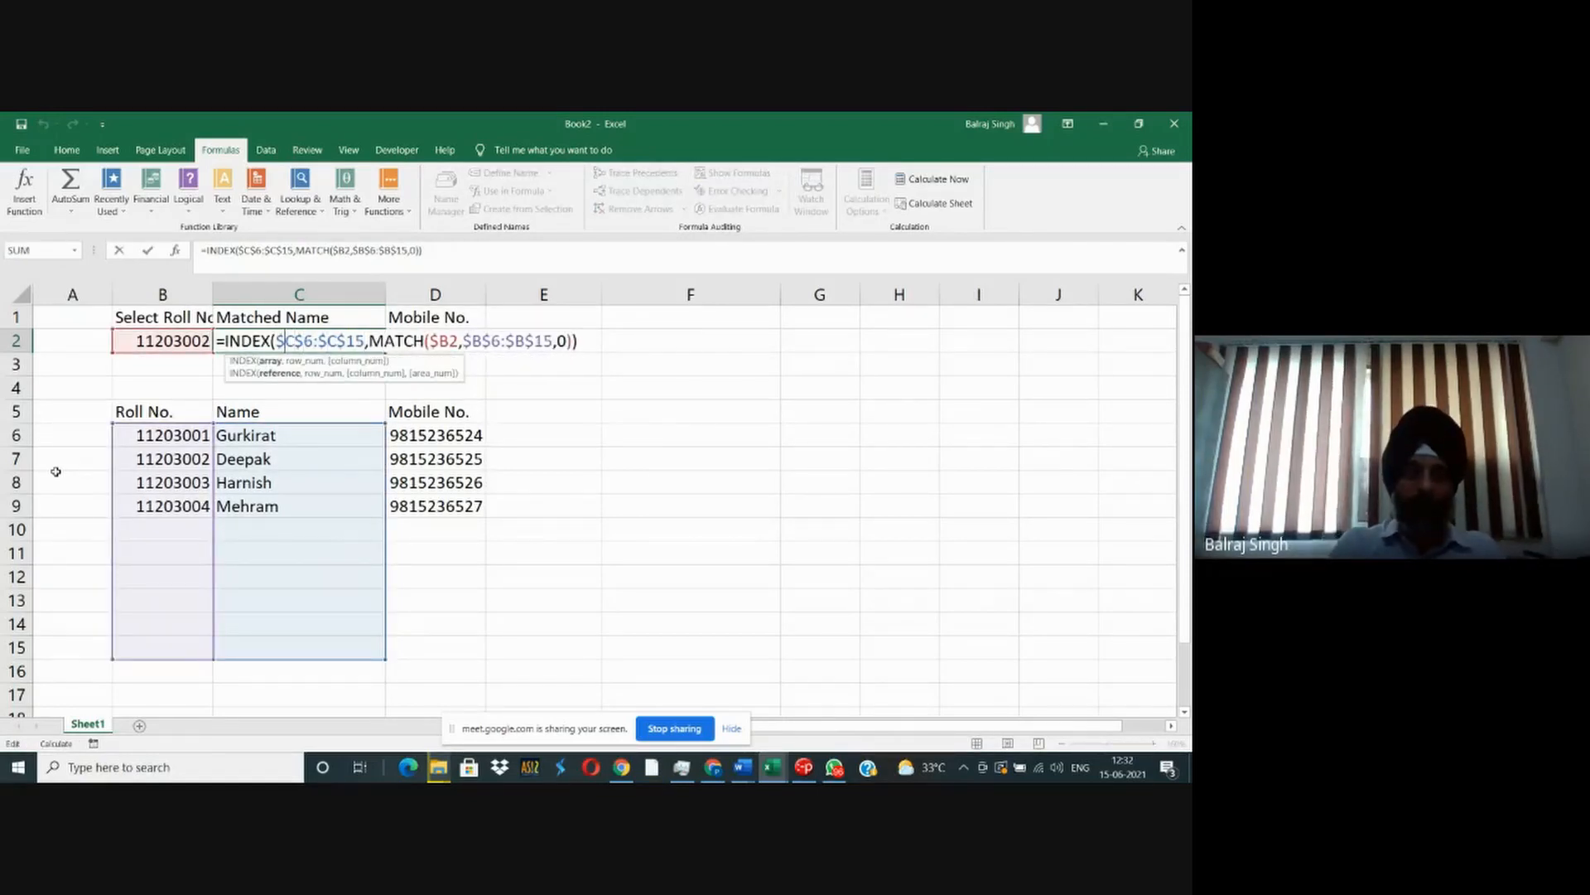
pyautogui.press('BackSpace')
pyautogui.press('Right')
pyautogui.press('Right')
pyautogui.press('Delete')
pyautogui.press('Return')
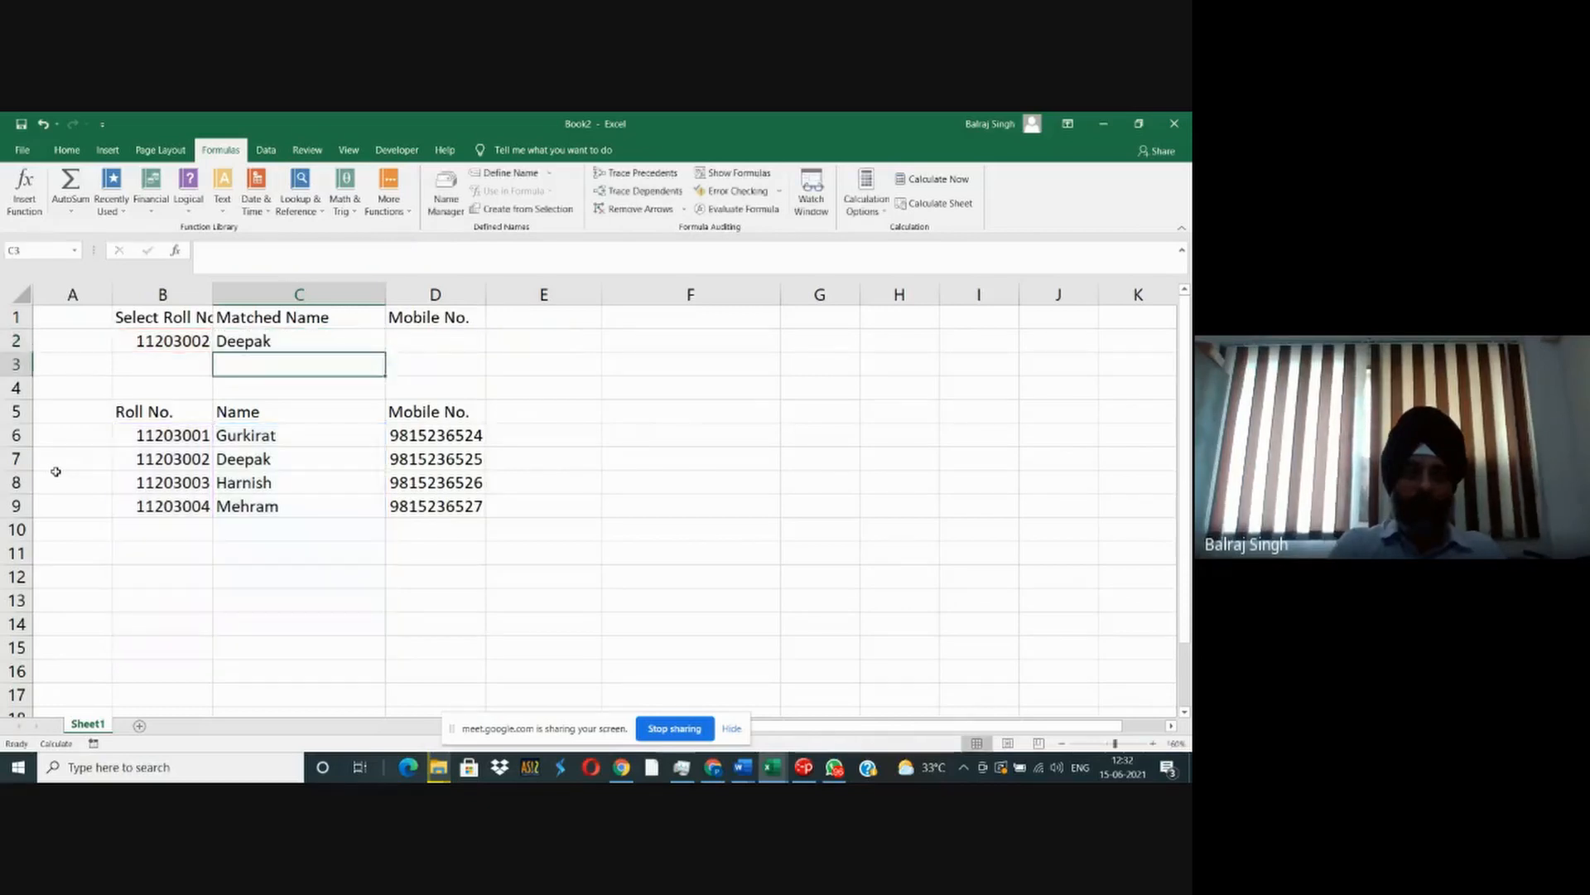
# - Copy the Matched Name formula from C2 into the Mobile No. cell D2
pyautogui.press('Up')
pyautogui.hotkey('ctrl', 'c')
pyautogui.press('Right')
pyautogui.hotkey('ctrl', 'v')
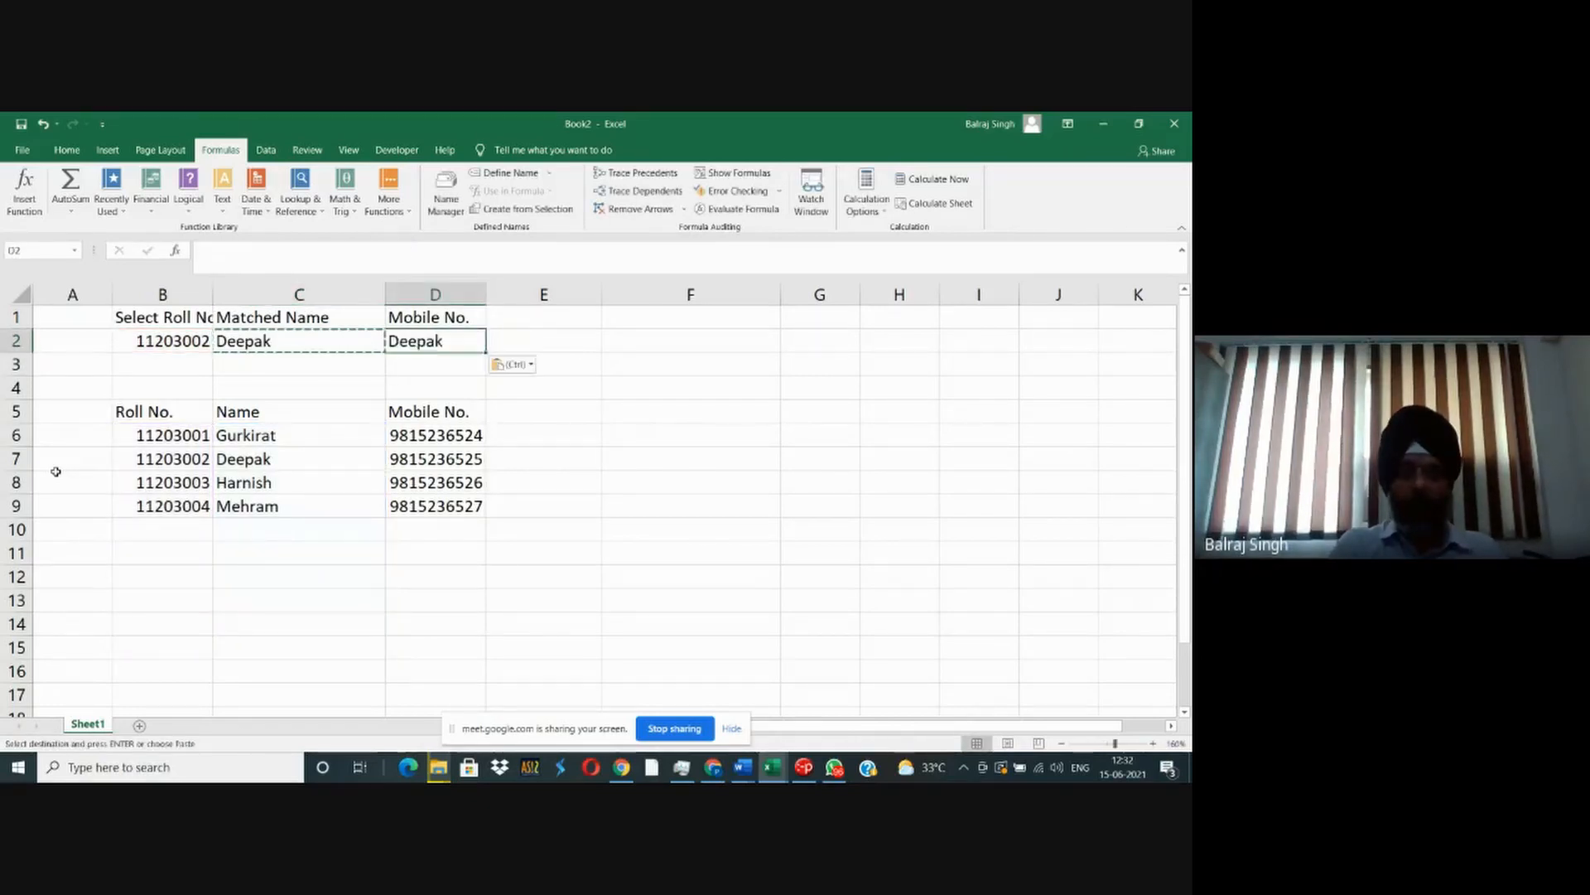
pyautogui.press('Escape')
pyautogui.press('Left')
pyautogui.press('Left')
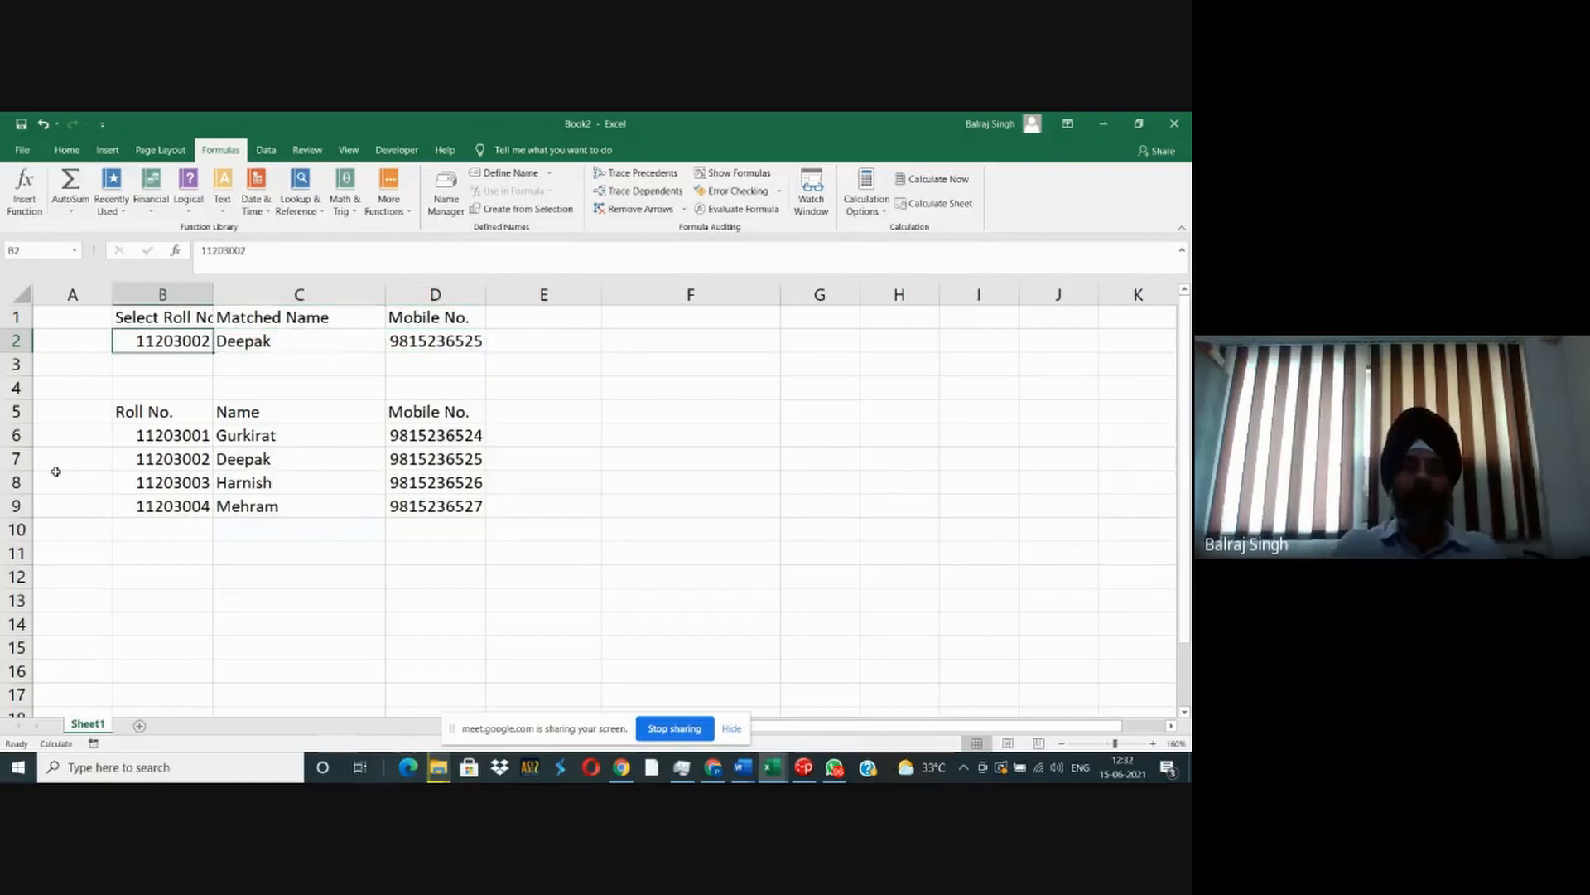
# - Add the header "Address" to the lookup block in E1
pyautogui.press('Right')
pyautogui.press('Right')
pyautogui.press('Up')
pyautogui.press('Right')
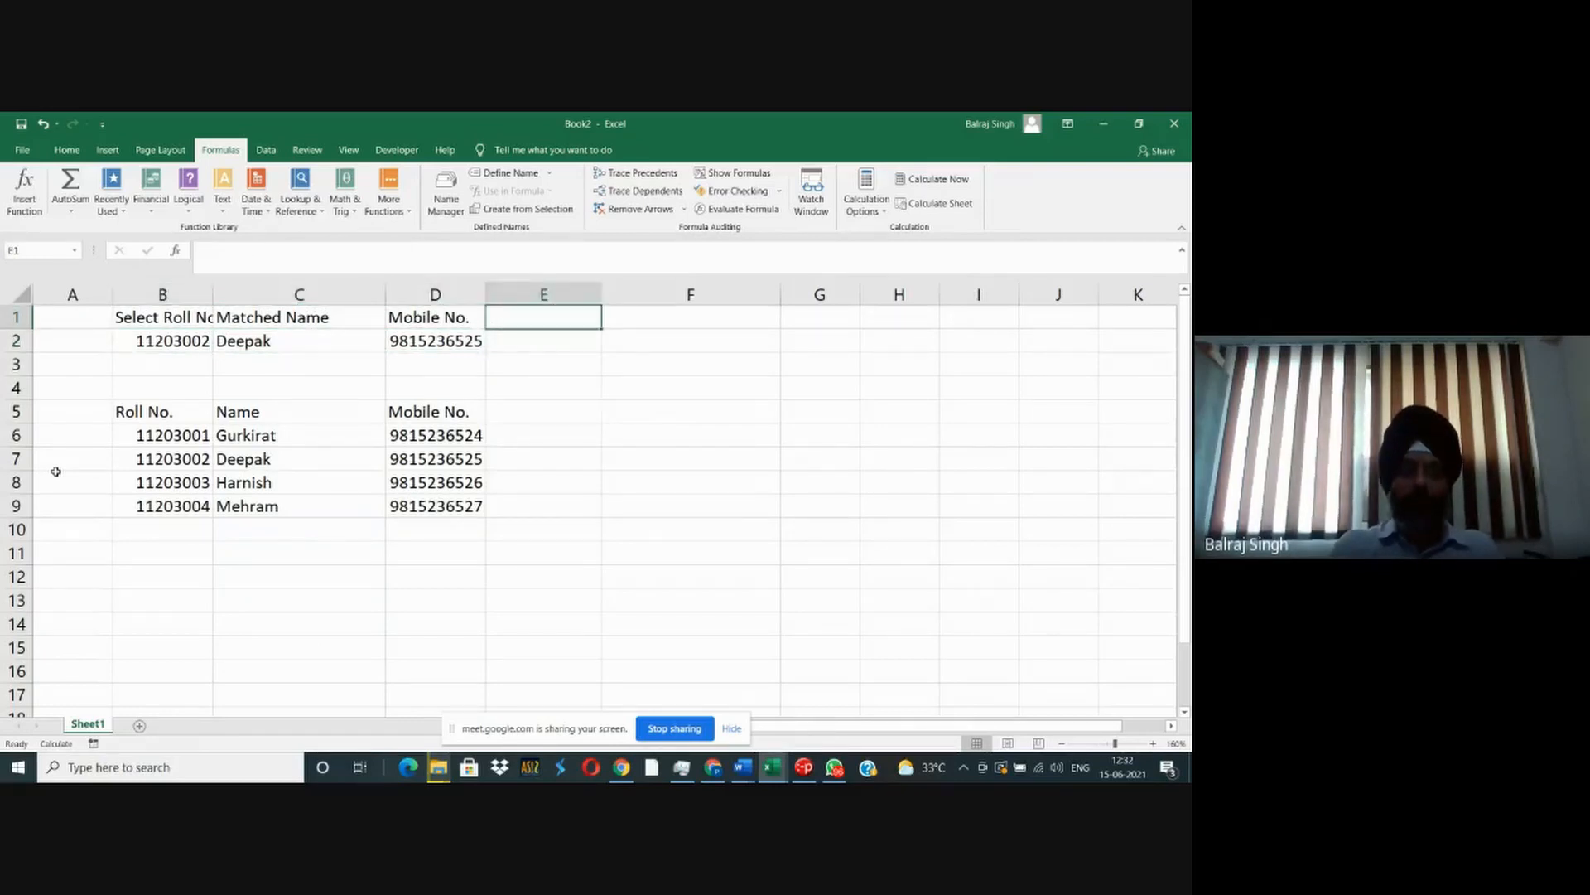
pyautogui.write('Address')
pyautogui.press('Return')
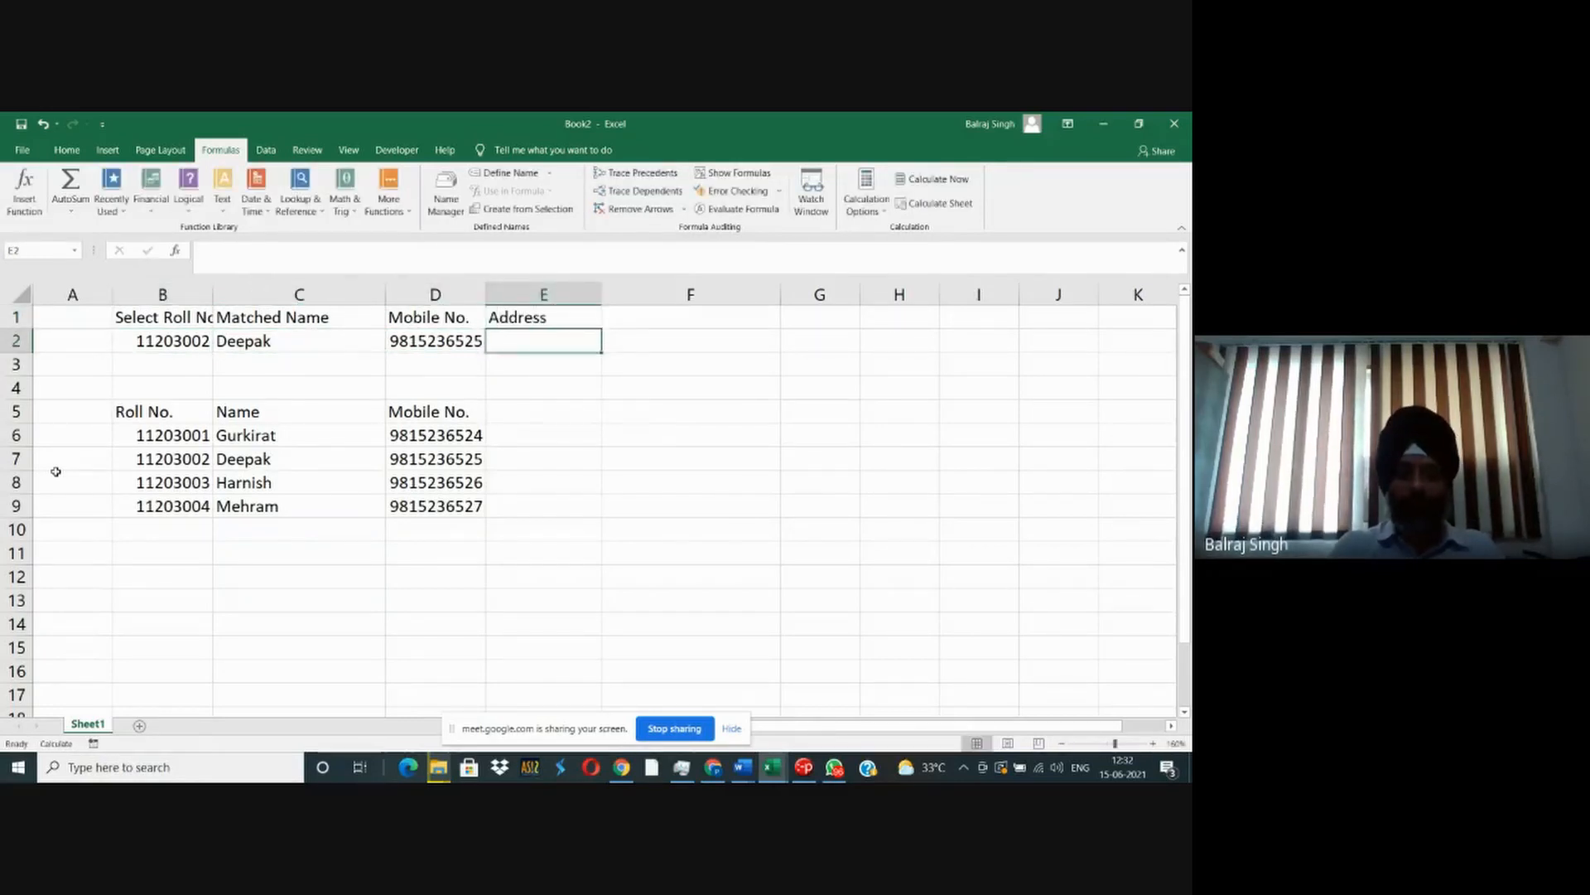
# - Add the header "Address" to the student table in E5
pyautogui.press('Down')
pyautogui.press('Down')
pyautogui.press('Down')
pyautogui.press('Down')
pyautogui.press('Up')
pyautogui.write('Address')
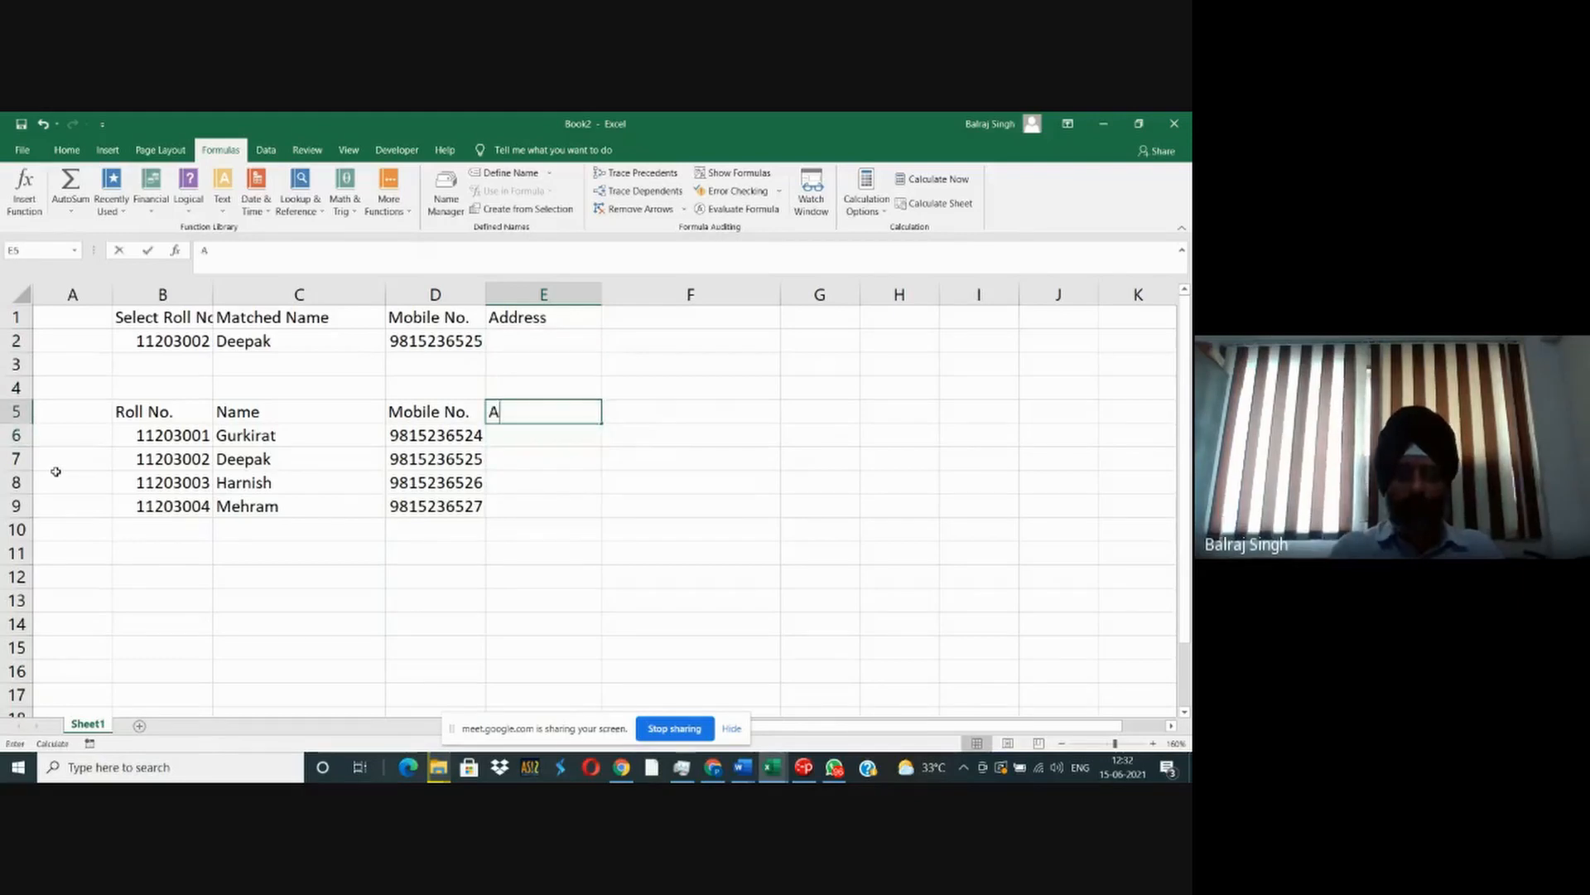
pyautogui.press('Return')
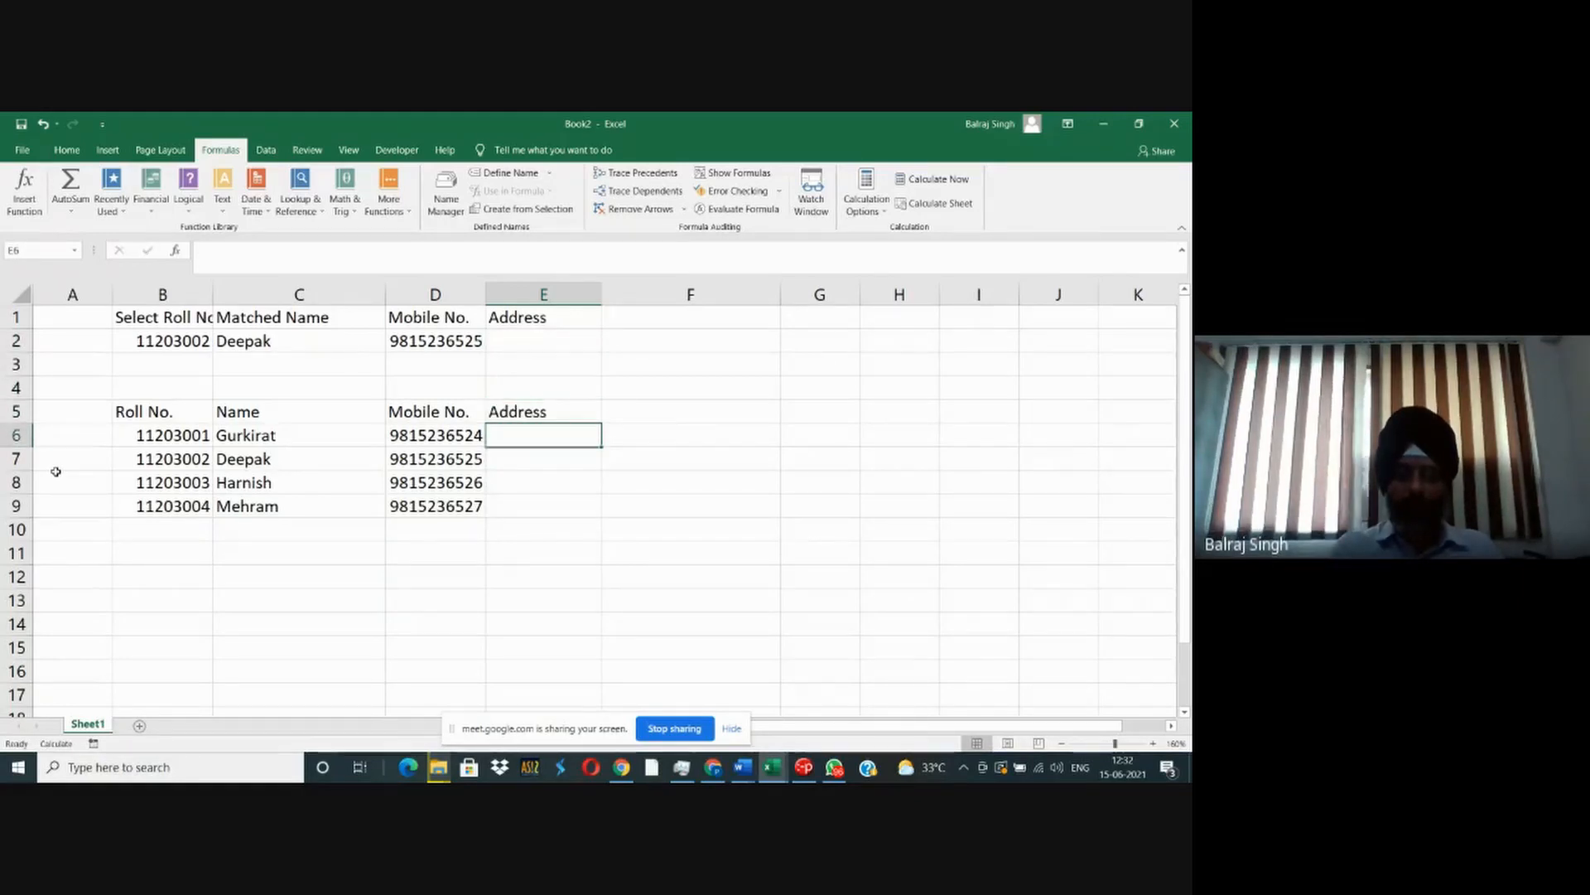
# - Fill the student table's Address cells E6:E9 with Patiala, Bathinda, Ludhiana and Hisar
pyautogui.write('Patiala')
pyautogui.press('Return')
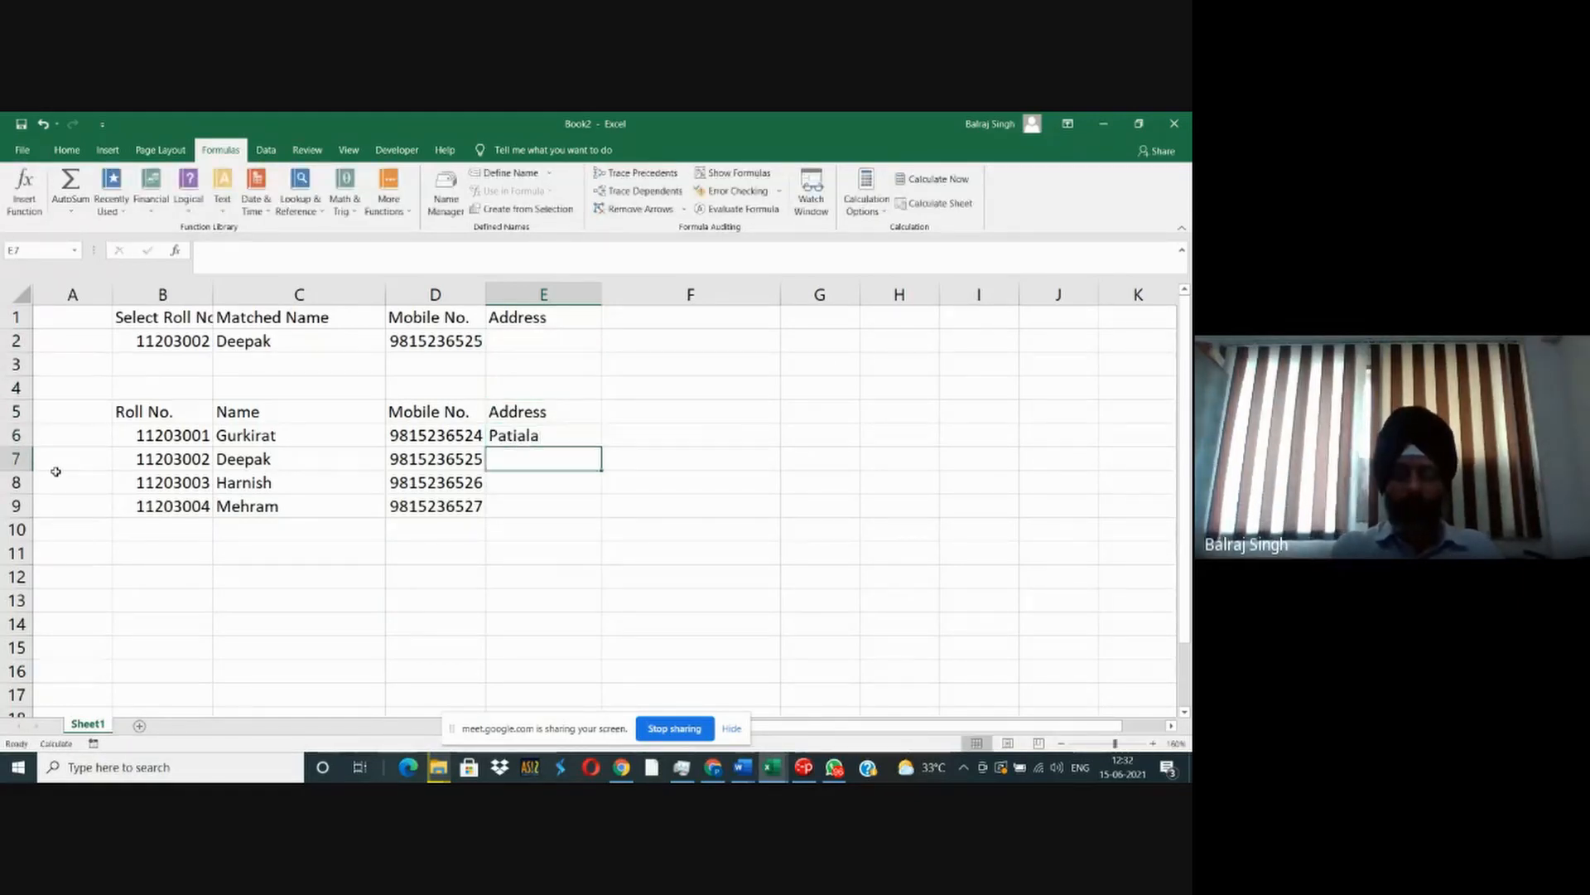
pyautogui.write('Bathinda')
pyautogui.press('Return')
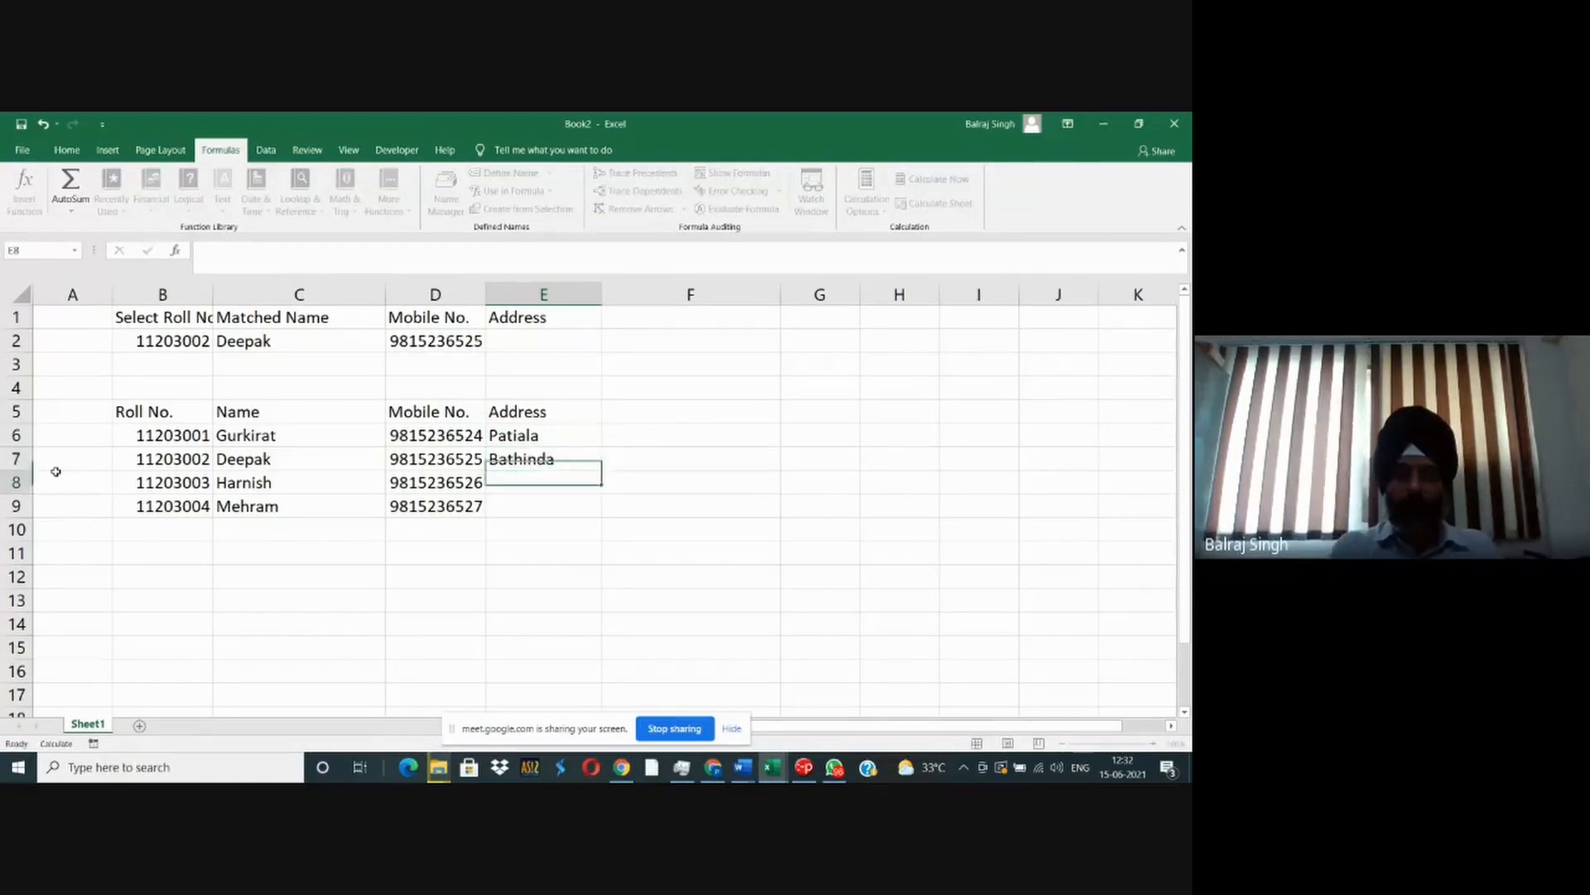
pyautogui.write('Lud')
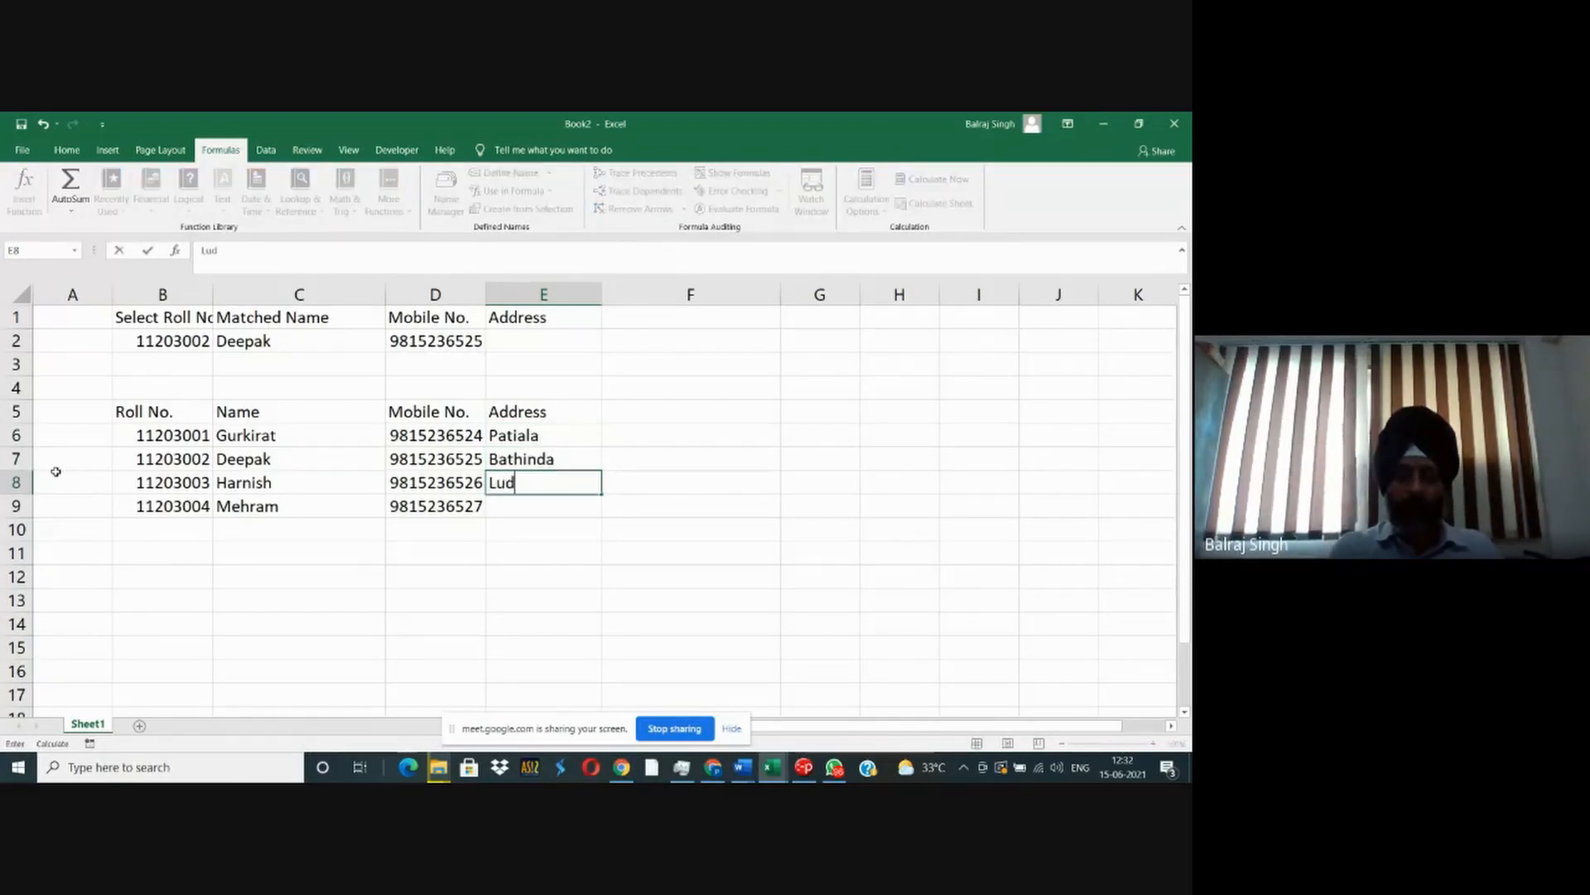
pyautogui.write('hiana')
pyautogui.press('Return')
pyautogui.write('Hi')
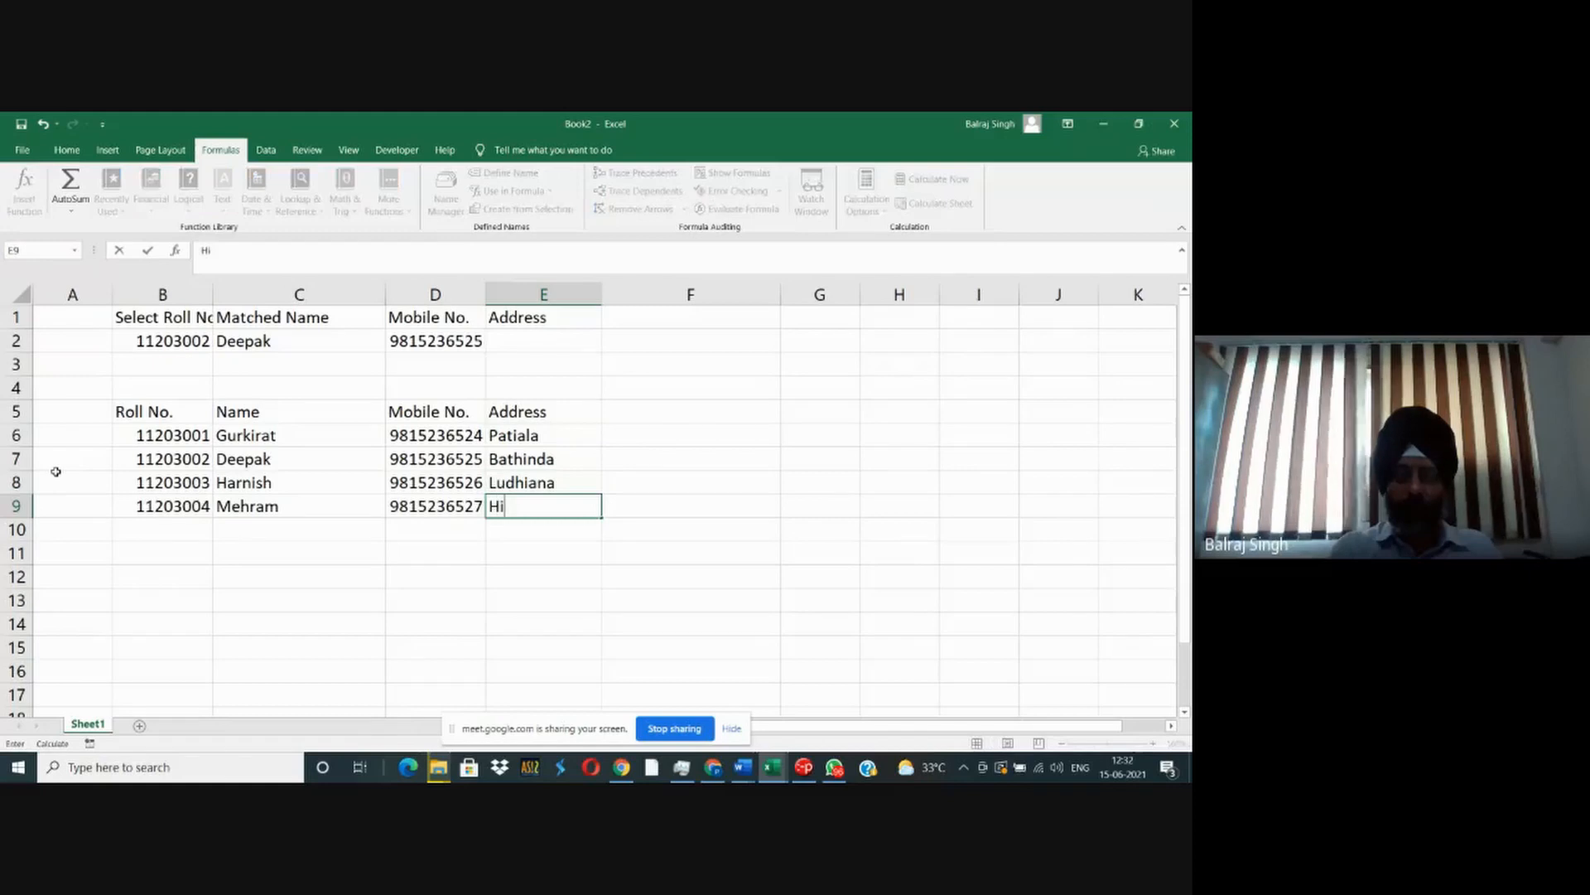
pyautogui.write('sar')
pyautogui.press('Return')
# - Copy the Mobile No. lookup formula from D2 into the Address cell E2
pyautogui.press('Up')
pyautogui.press('Up')
pyautogui.press('Up')
pyautogui.press('Up')
pyautogui.press('Up')
pyautogui.press('Up')
pyautogui.press('Up')
pyautogui.press('Up')
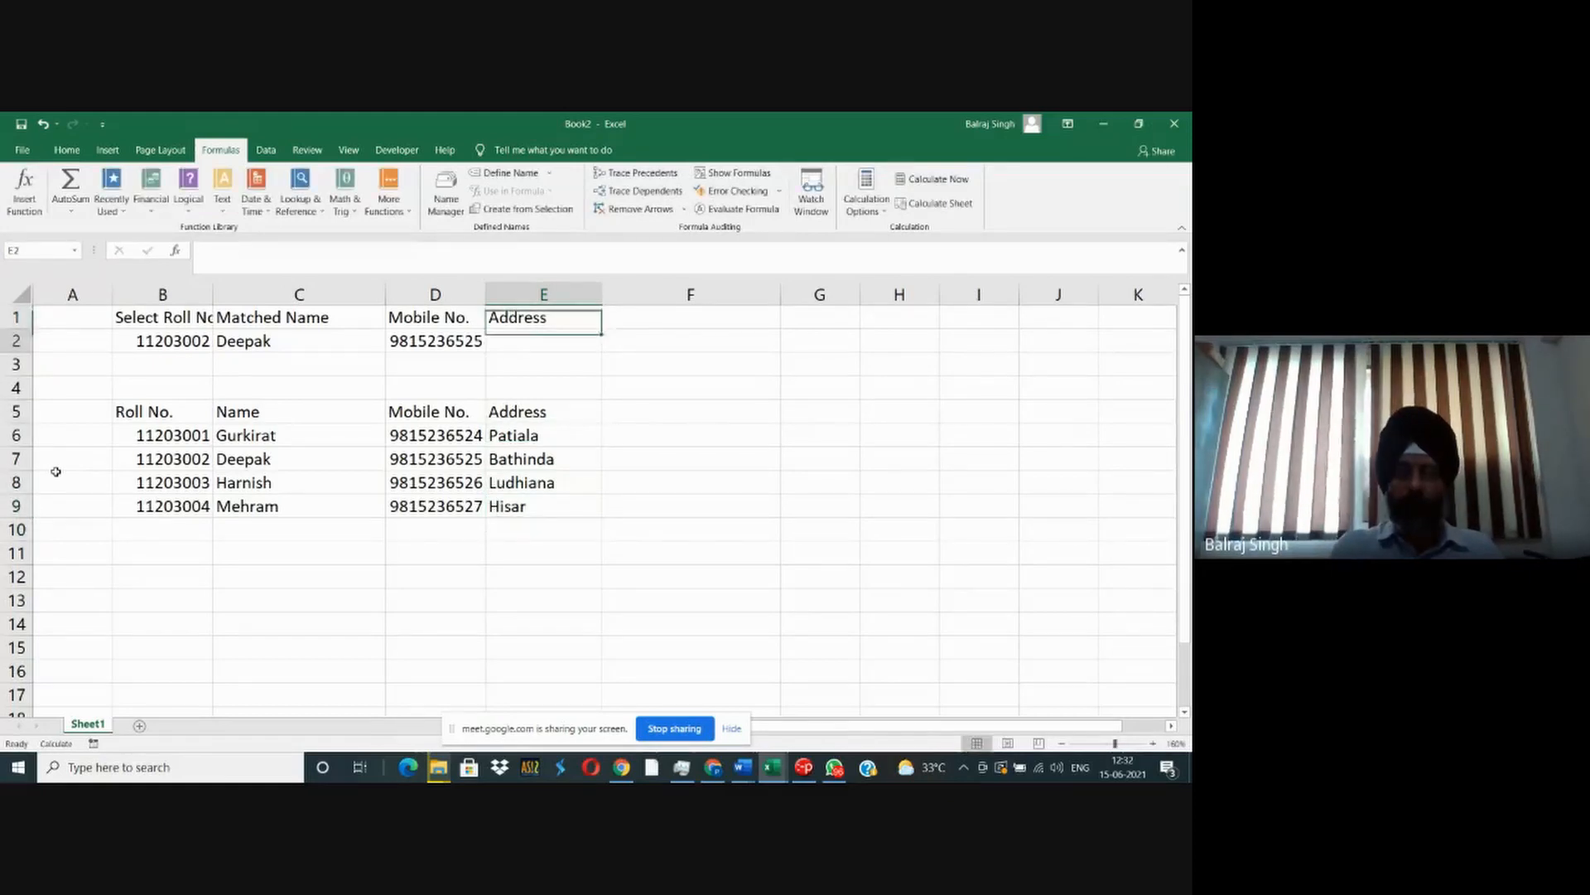
pyautogui.press('Left')
pyautogui.hotkey('ctrl', 'c')
pyautogui.press('Right')
pyautogui.hotkey('ctrl', 'v')
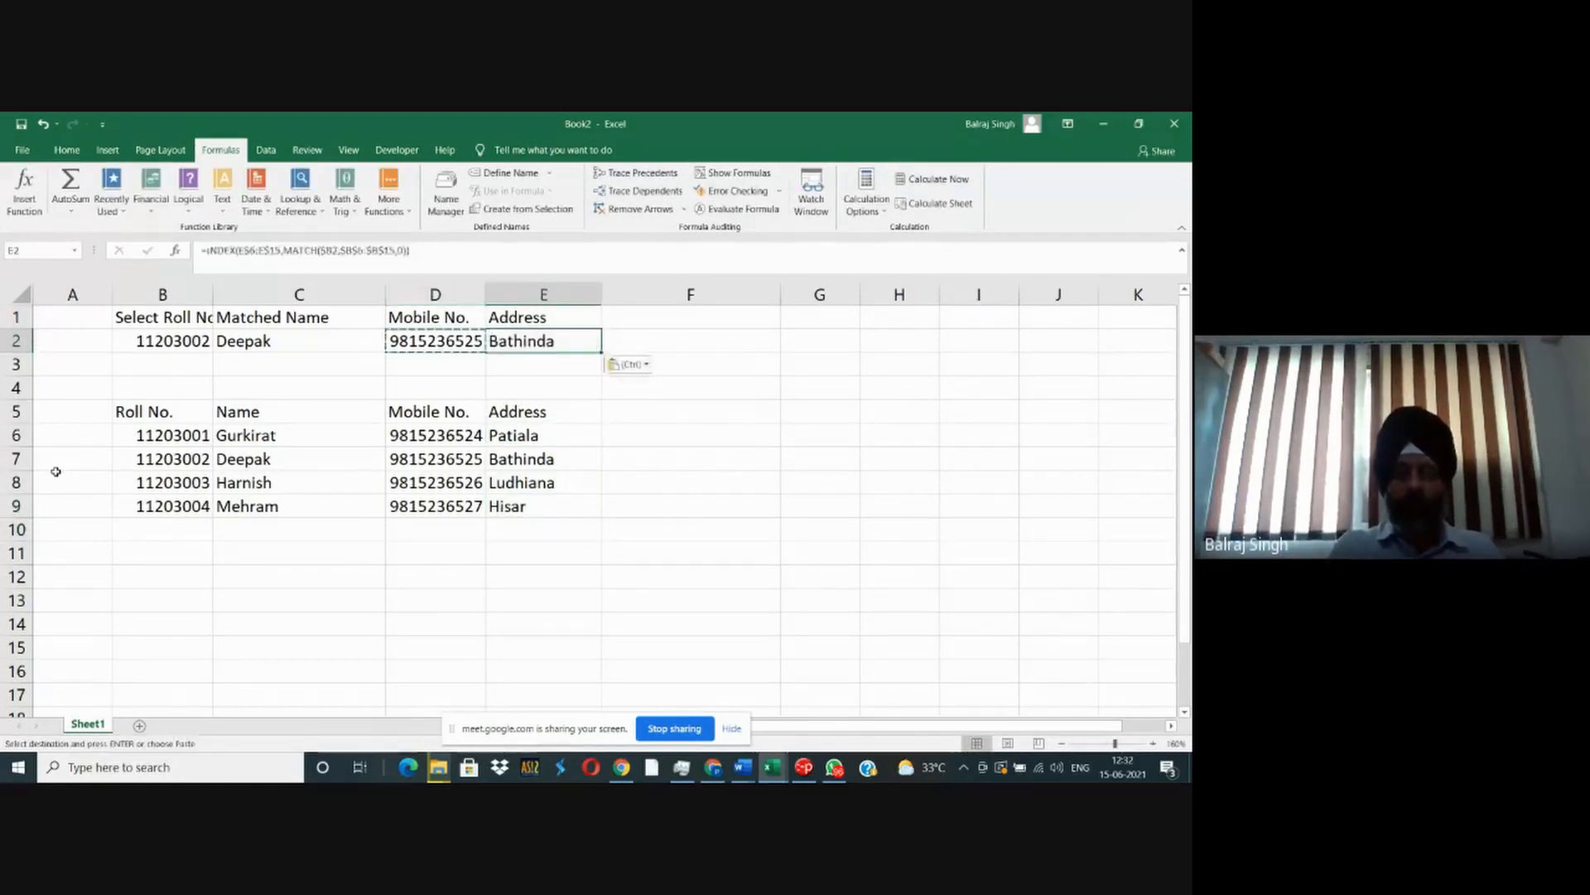
# - Change the last digit of the selected roll number in B2 to 1
pyautogui.press('Left')
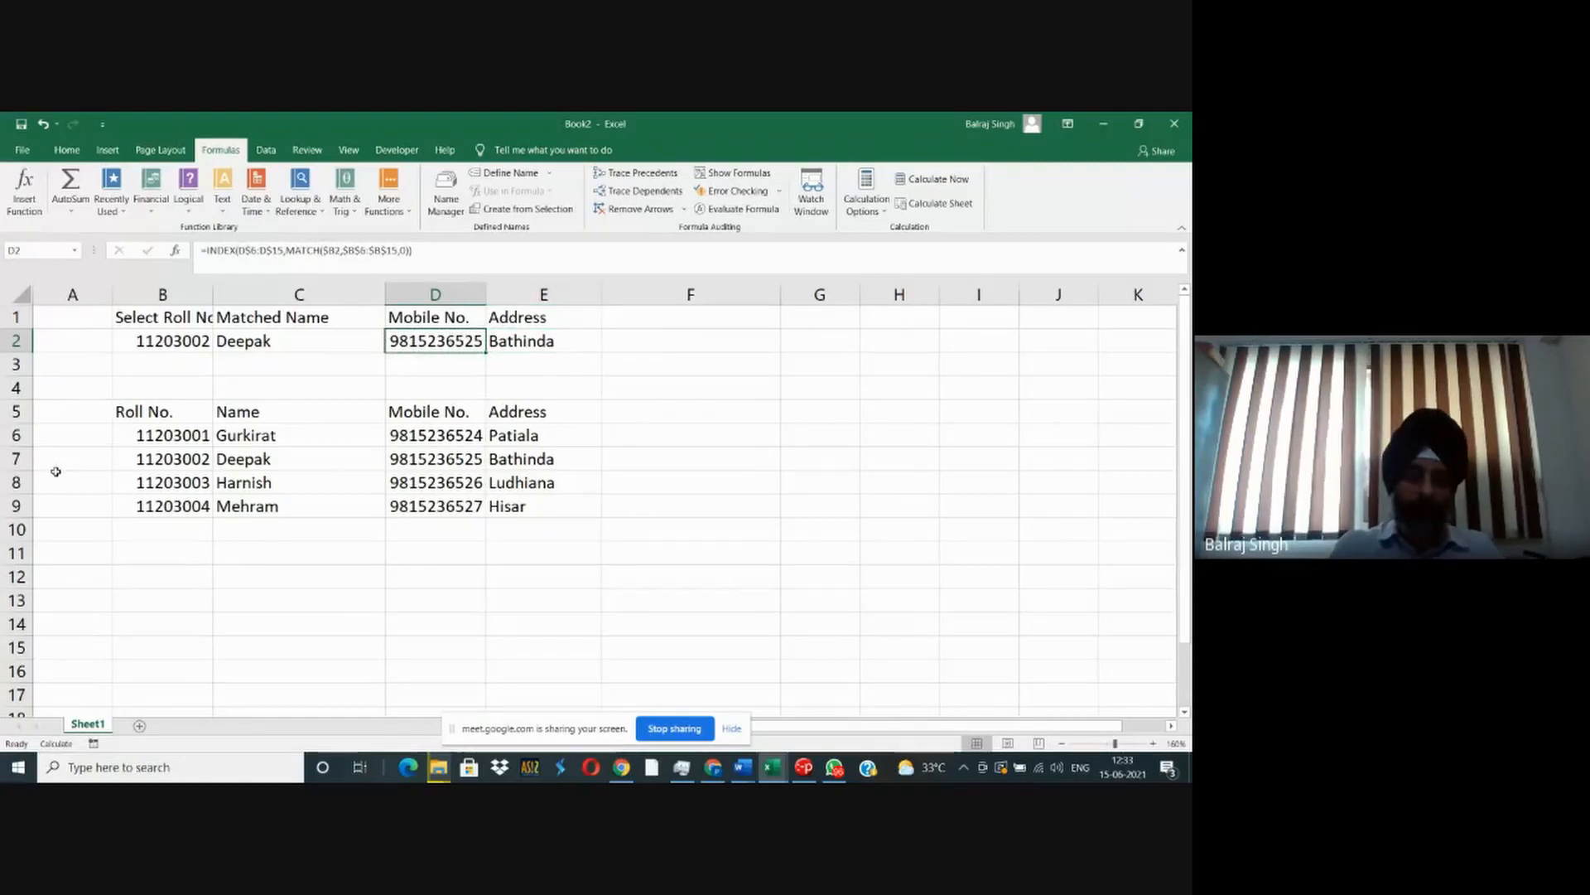
pyautogui.press('Left')
pyautogui.press('Left')
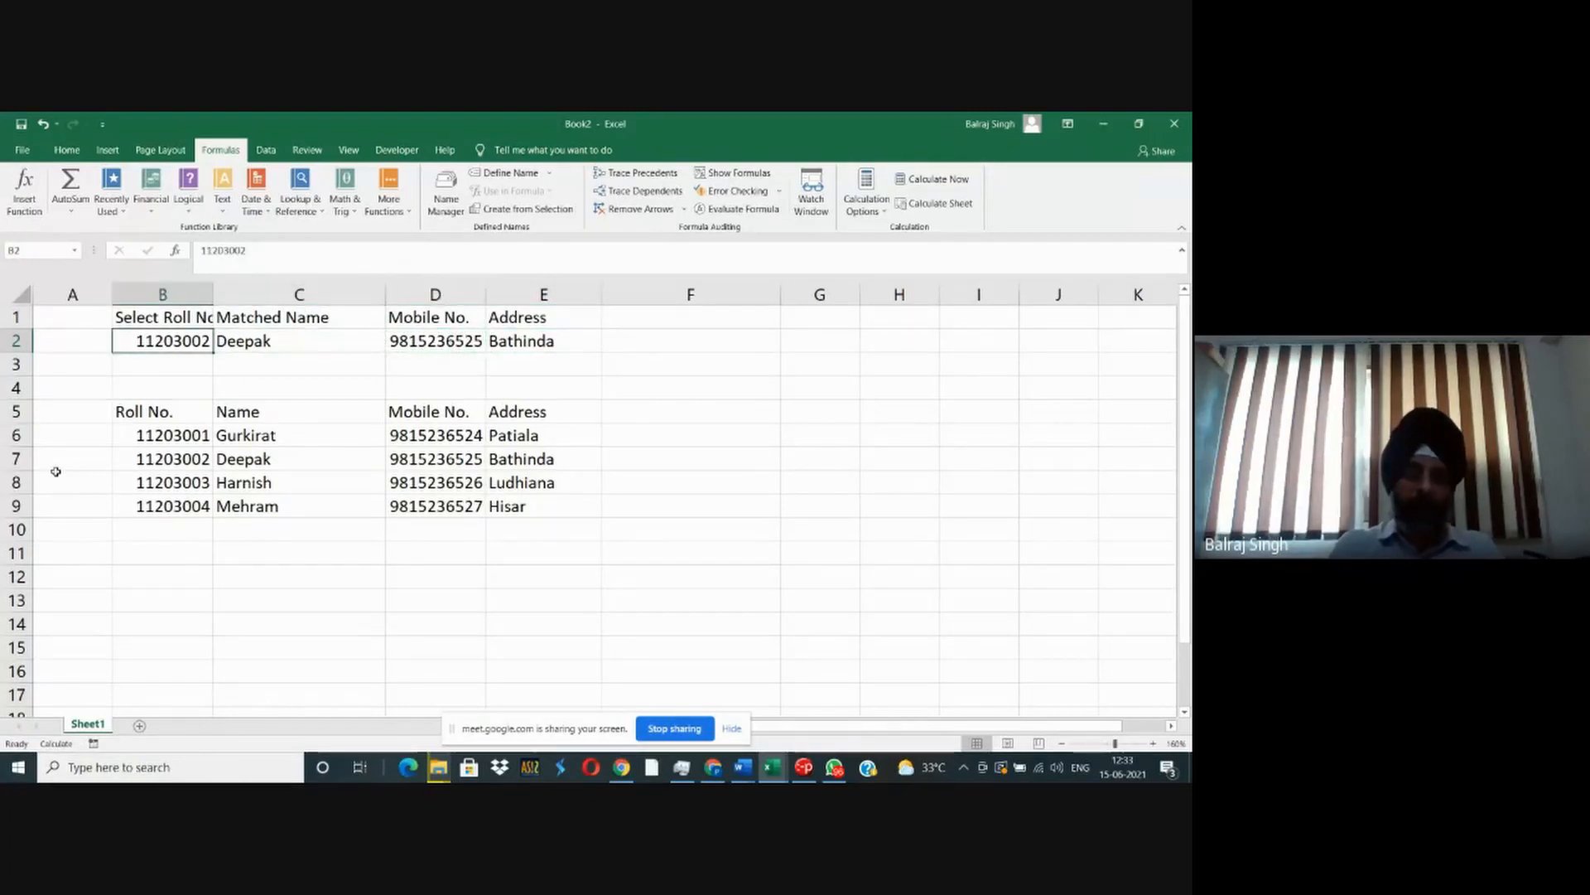
pyautogui.press('F2')
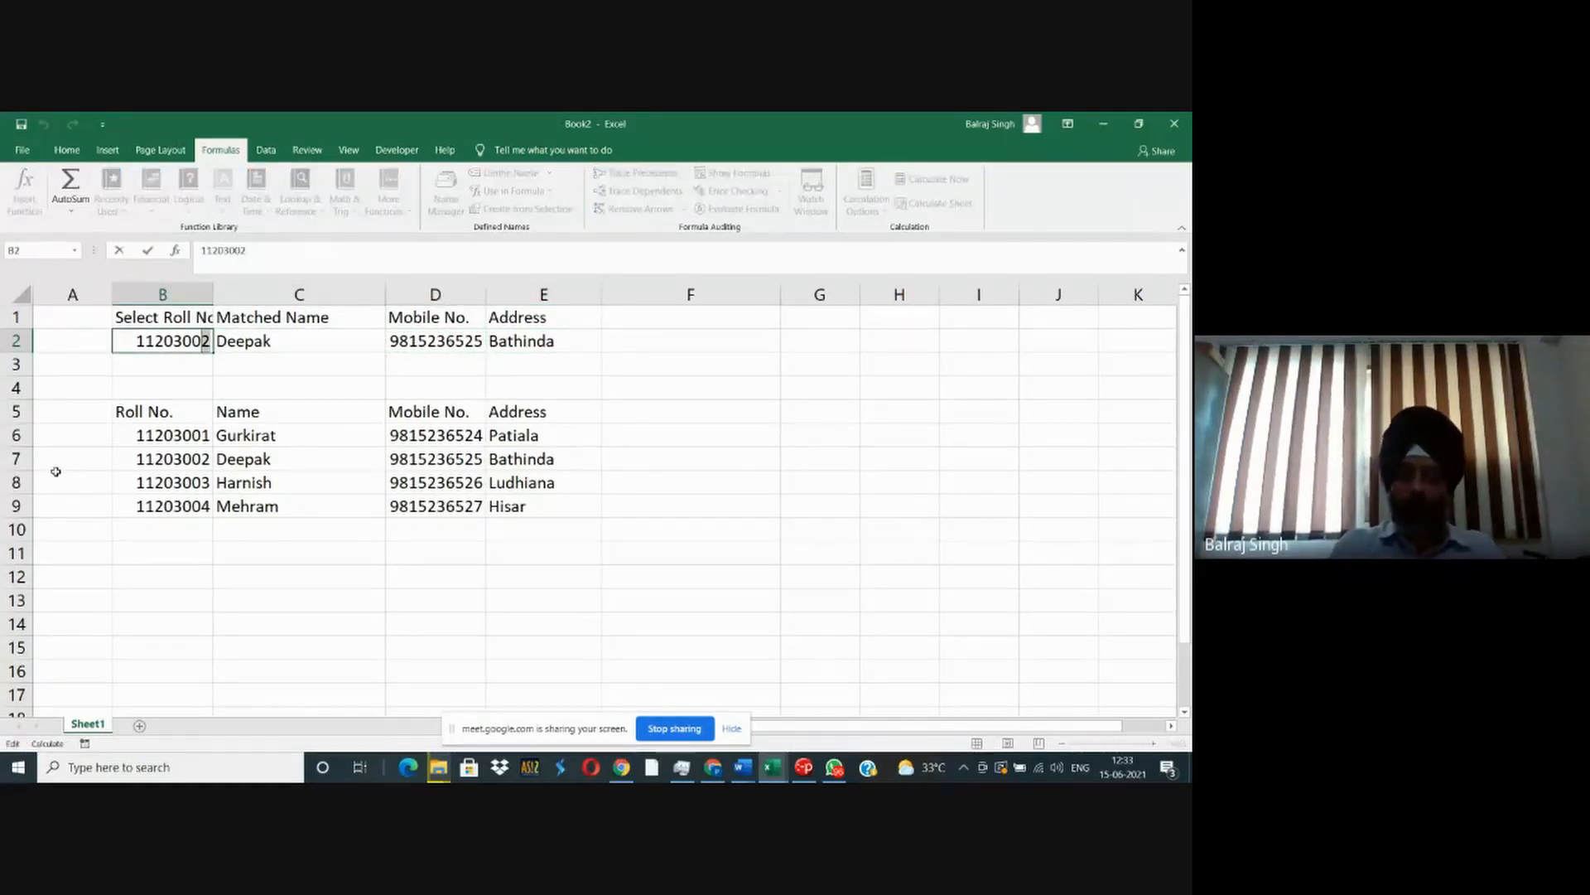
pyautogui.write('1')
pyautogui.press('Return')
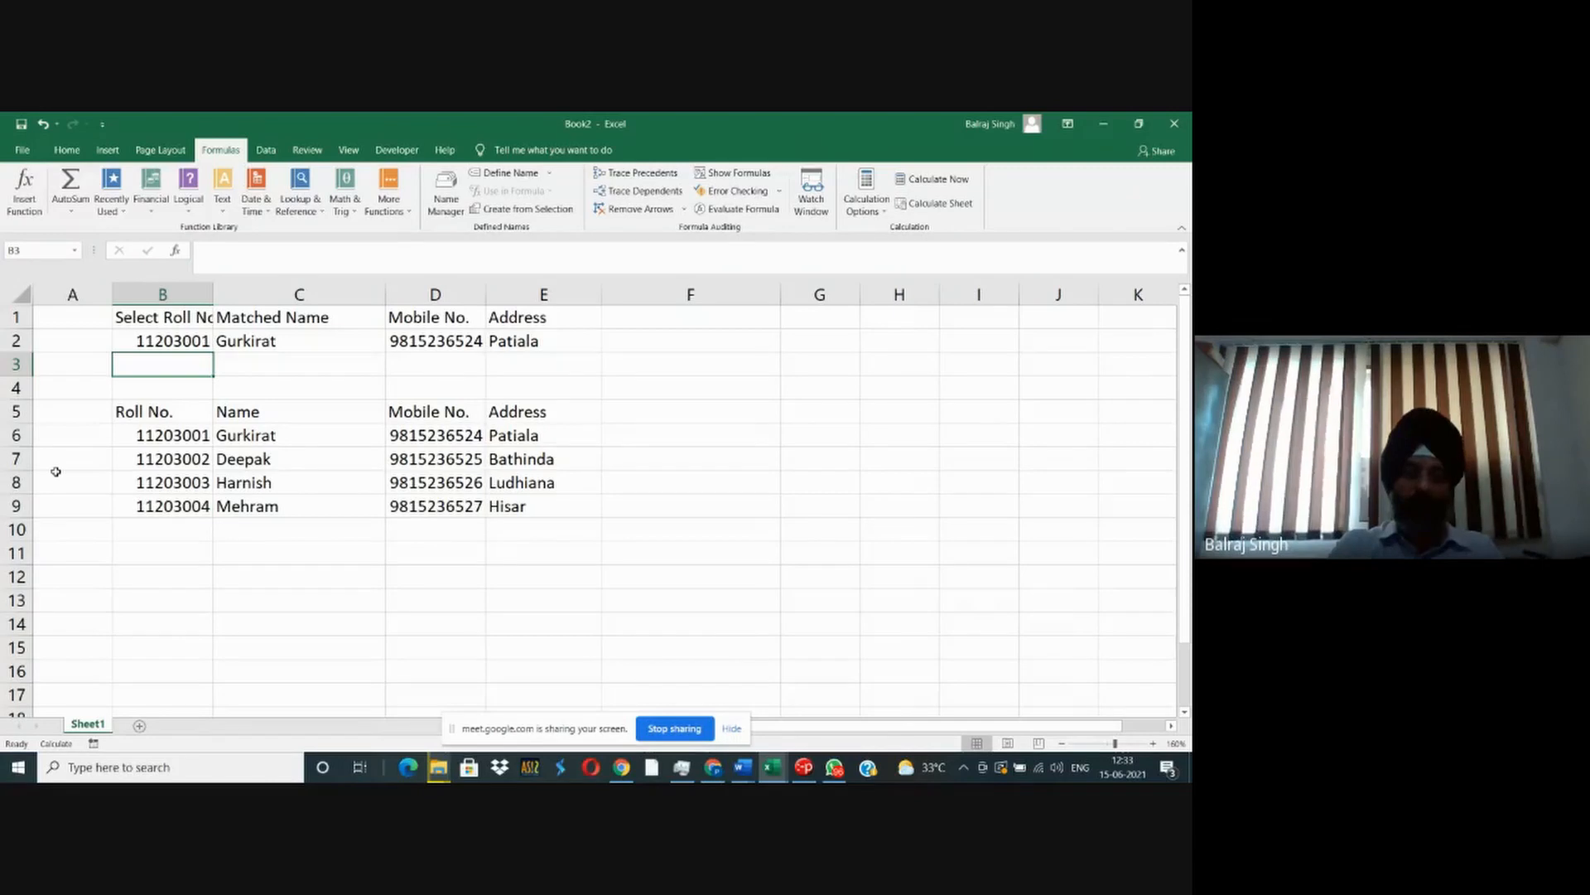
# - Auto-fit column B to the width of its "Select Roll No." header
pyautogui.doubleClick(213, 293)
pyautogui.click(458, 346)
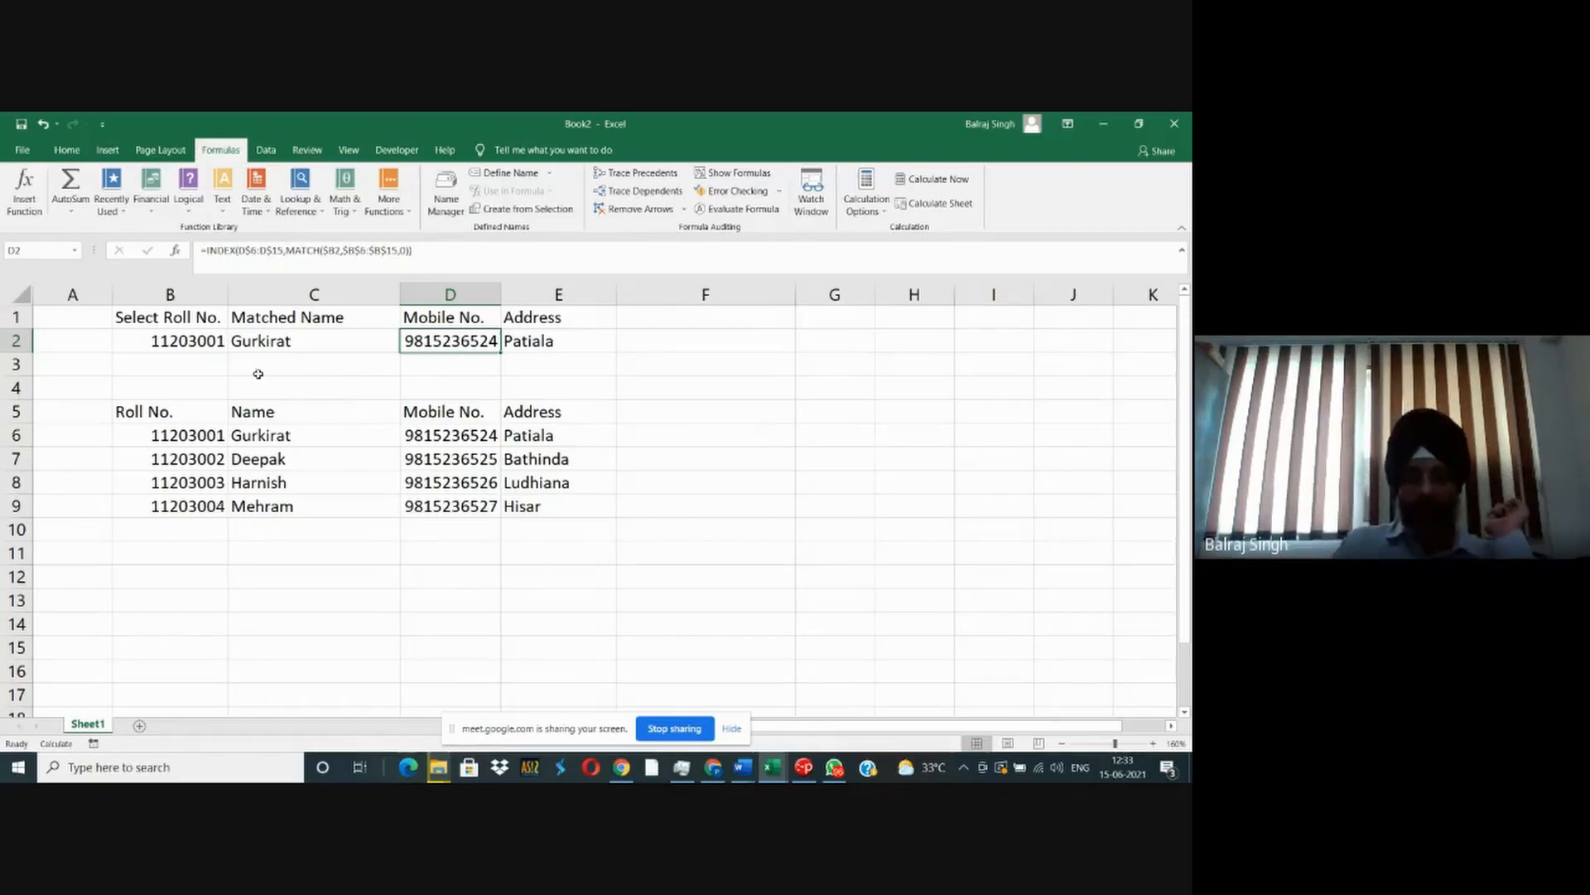
pyautogui.click(199, 338)
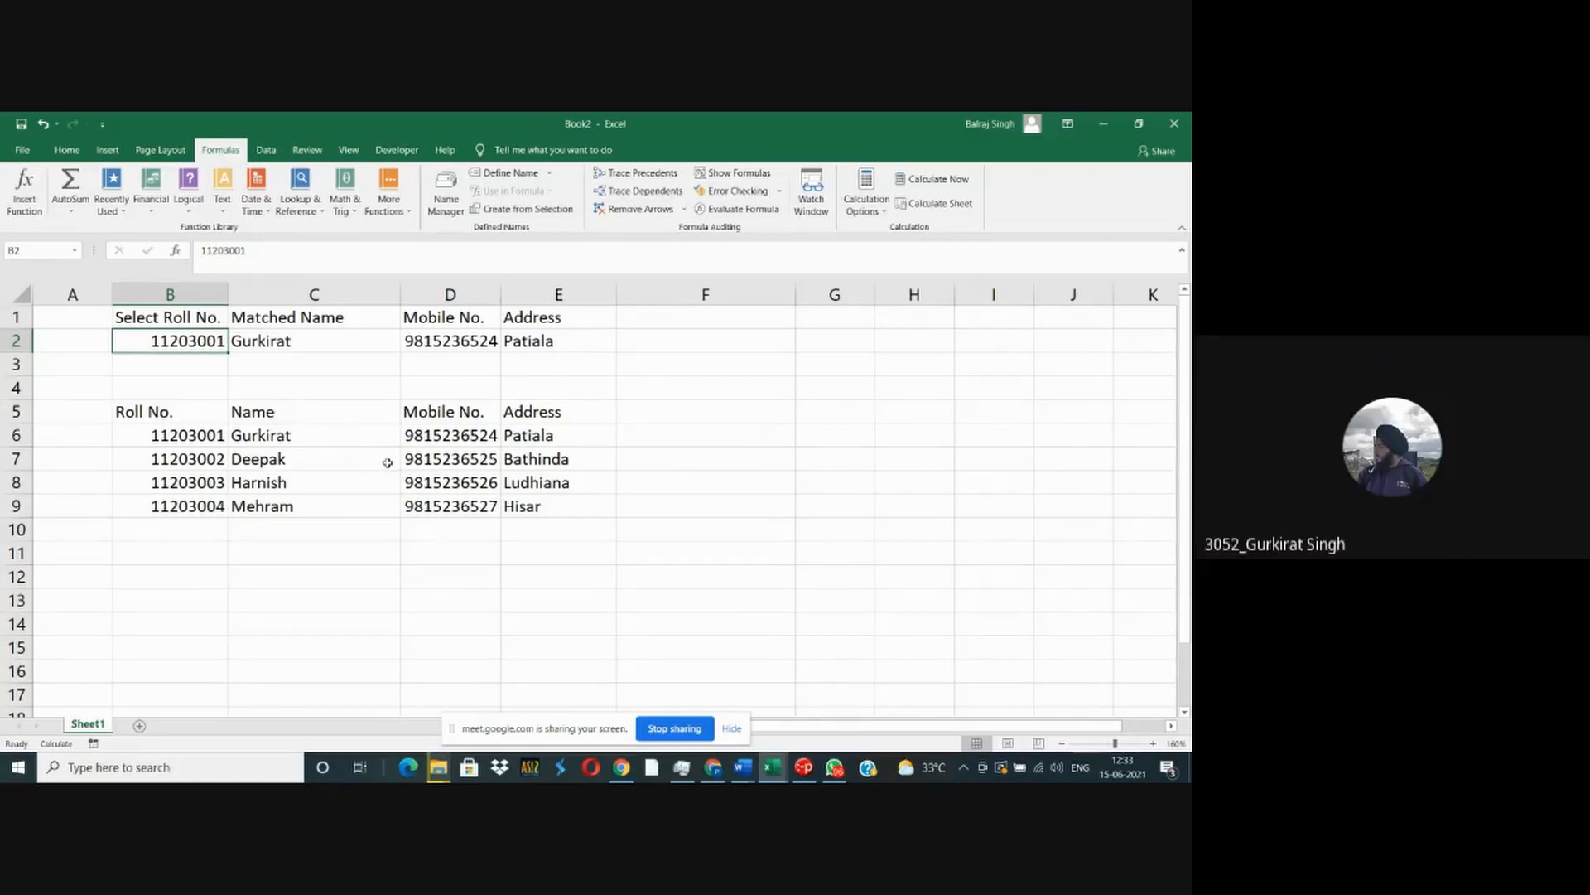
# - Add a second worksheet and copy the lookup block B1:E2 from Sheet1 to cell B2 on it
pyautogui.click(140, 729)
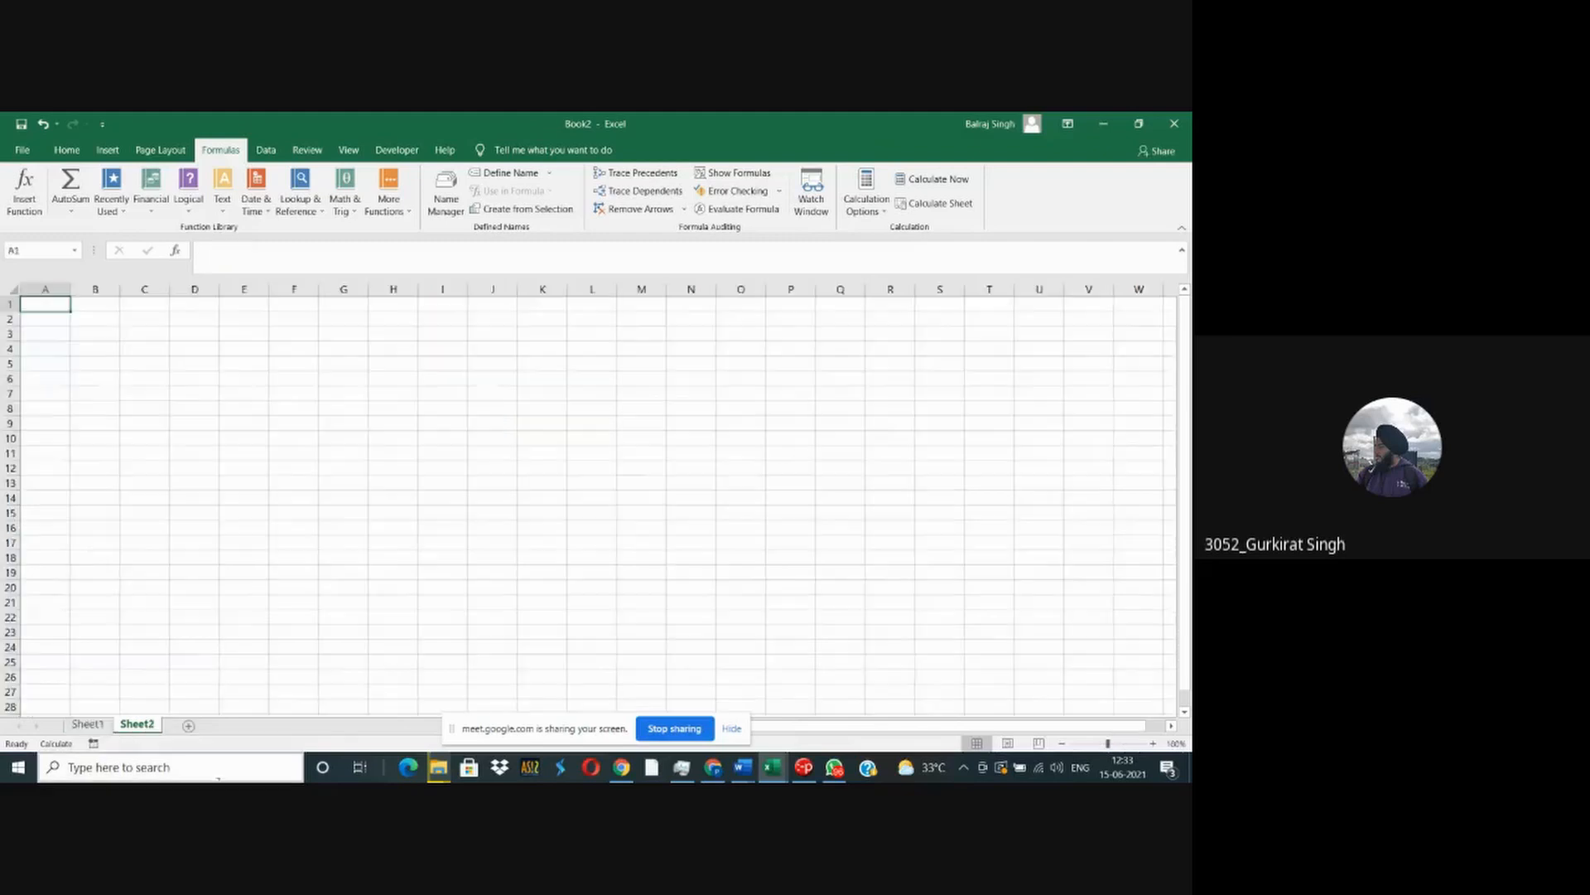
pyautogui.click(97, 731)
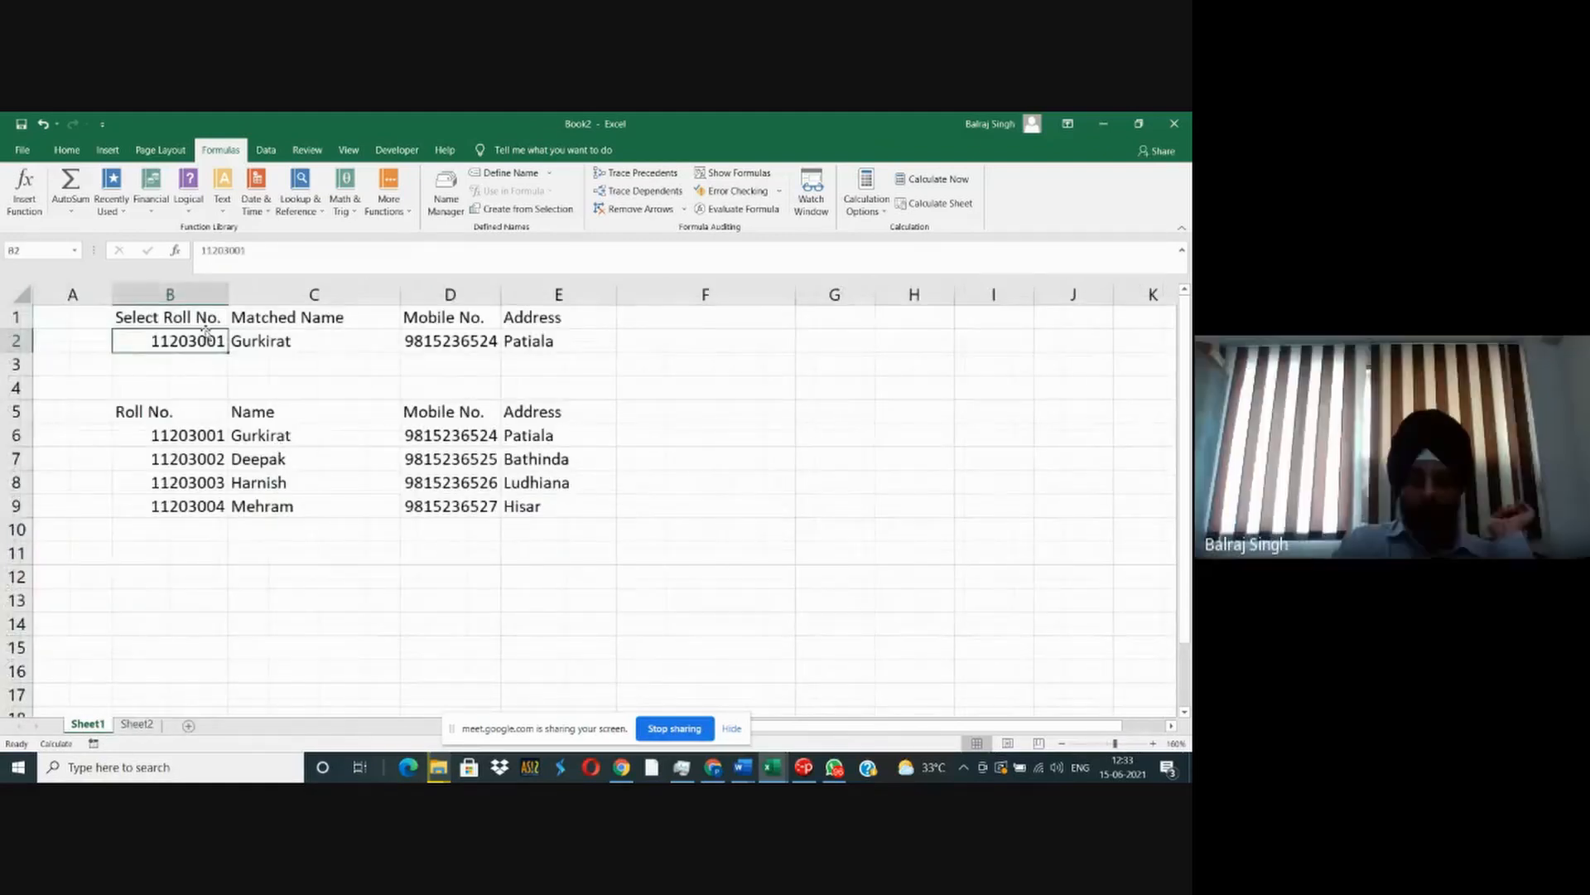
pyautogui.moveTo(157, 318); pyautogui.dragTo(542, 329)
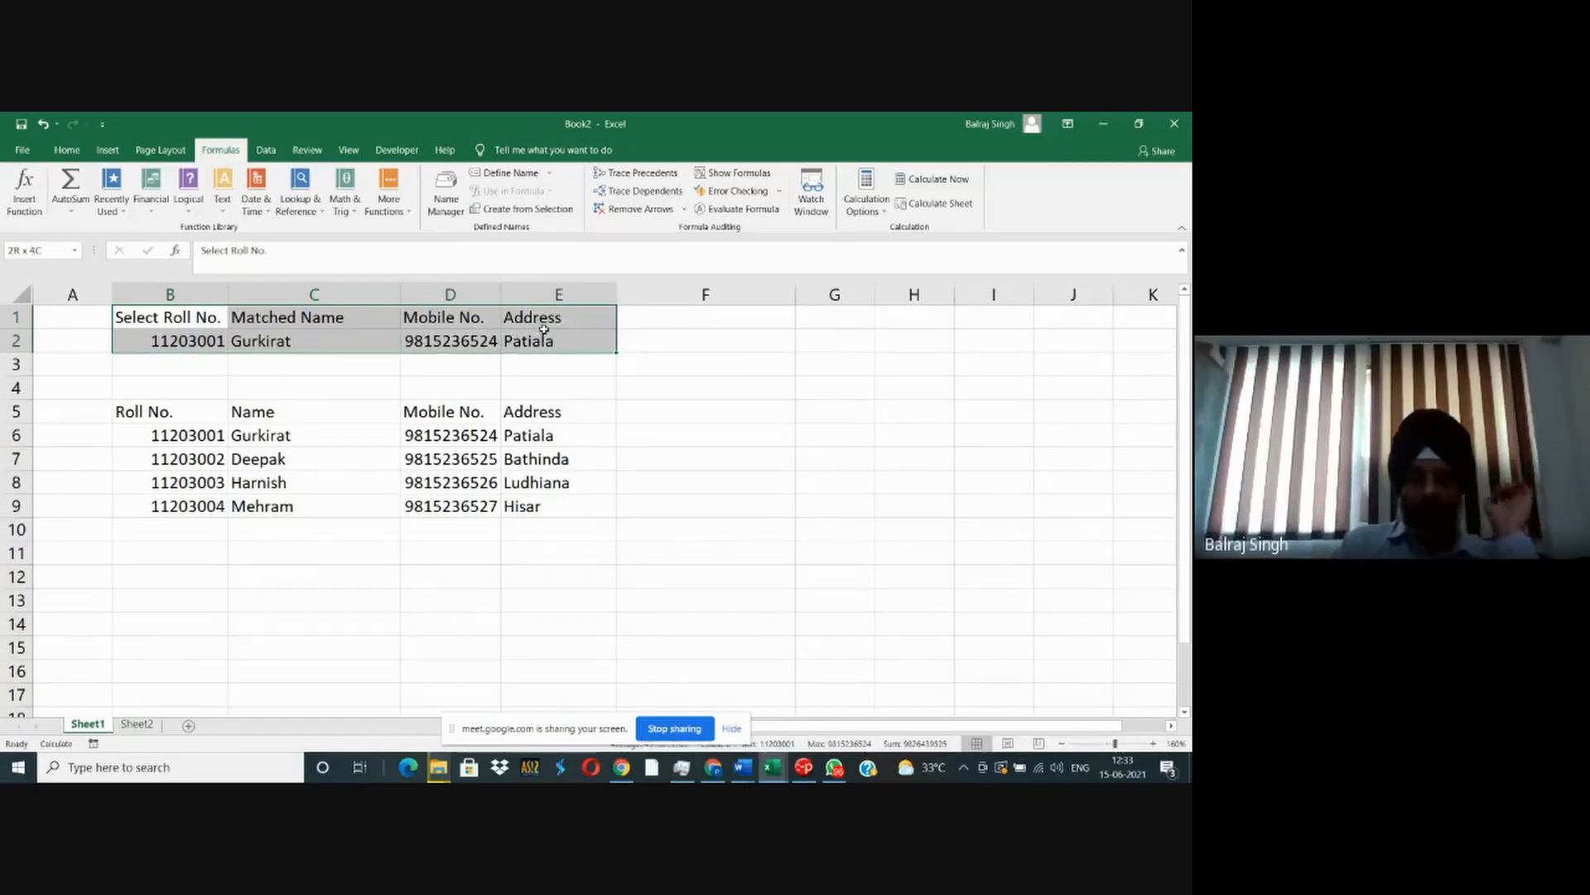
pyautogui.hotkey('ctrl', 'c')
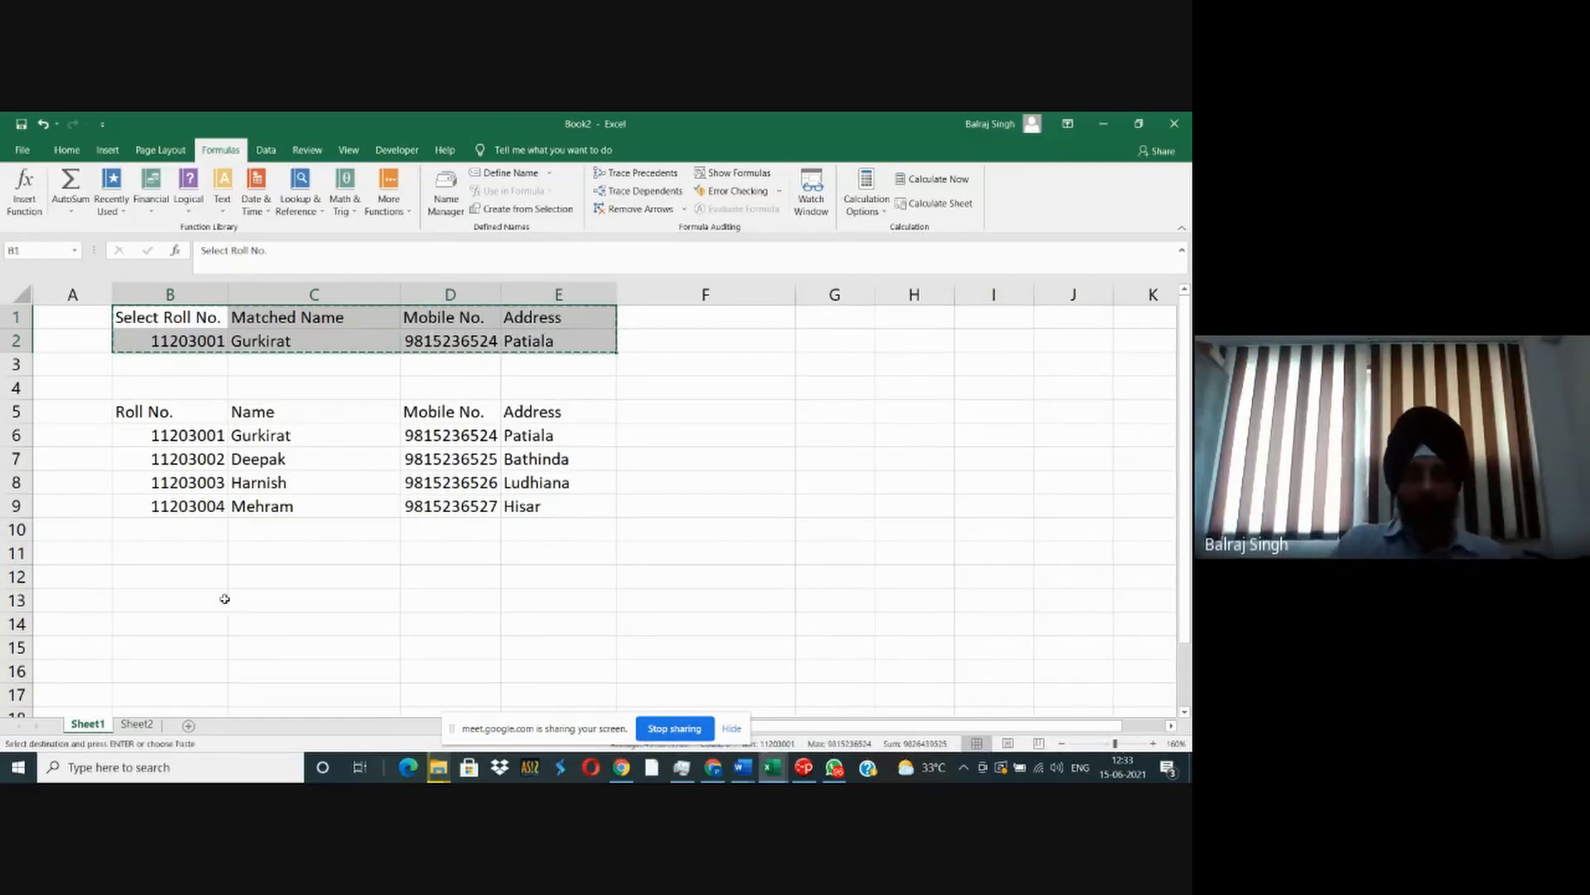
pyautogui.click(137, 724)
pyautogui.click(94, 321)
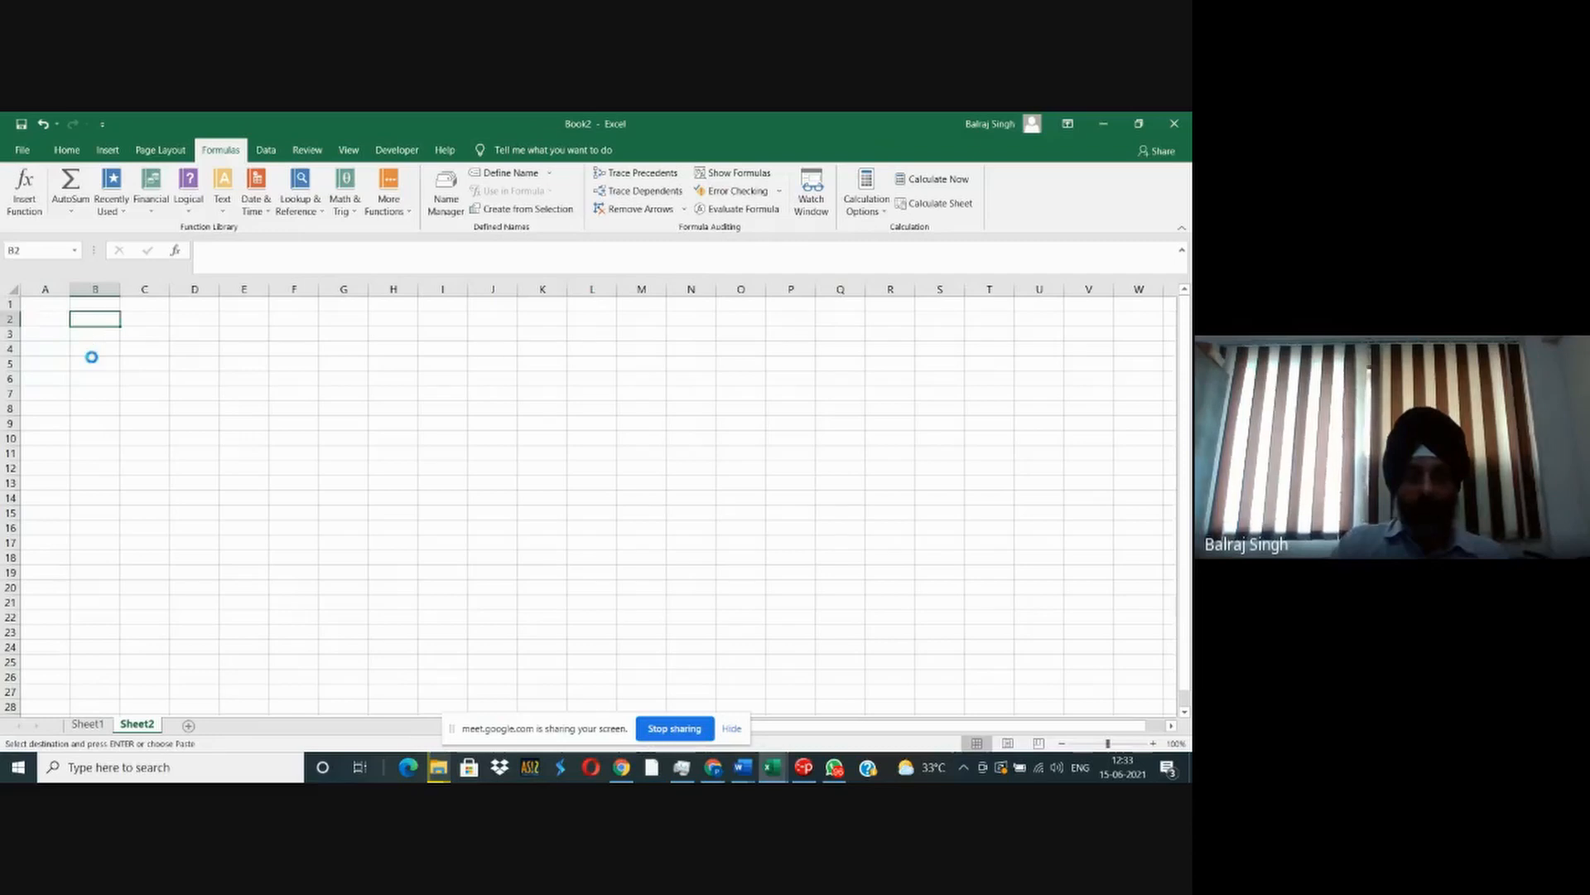
pyautogui.press('Return')
pyautogui.click(195, 392)
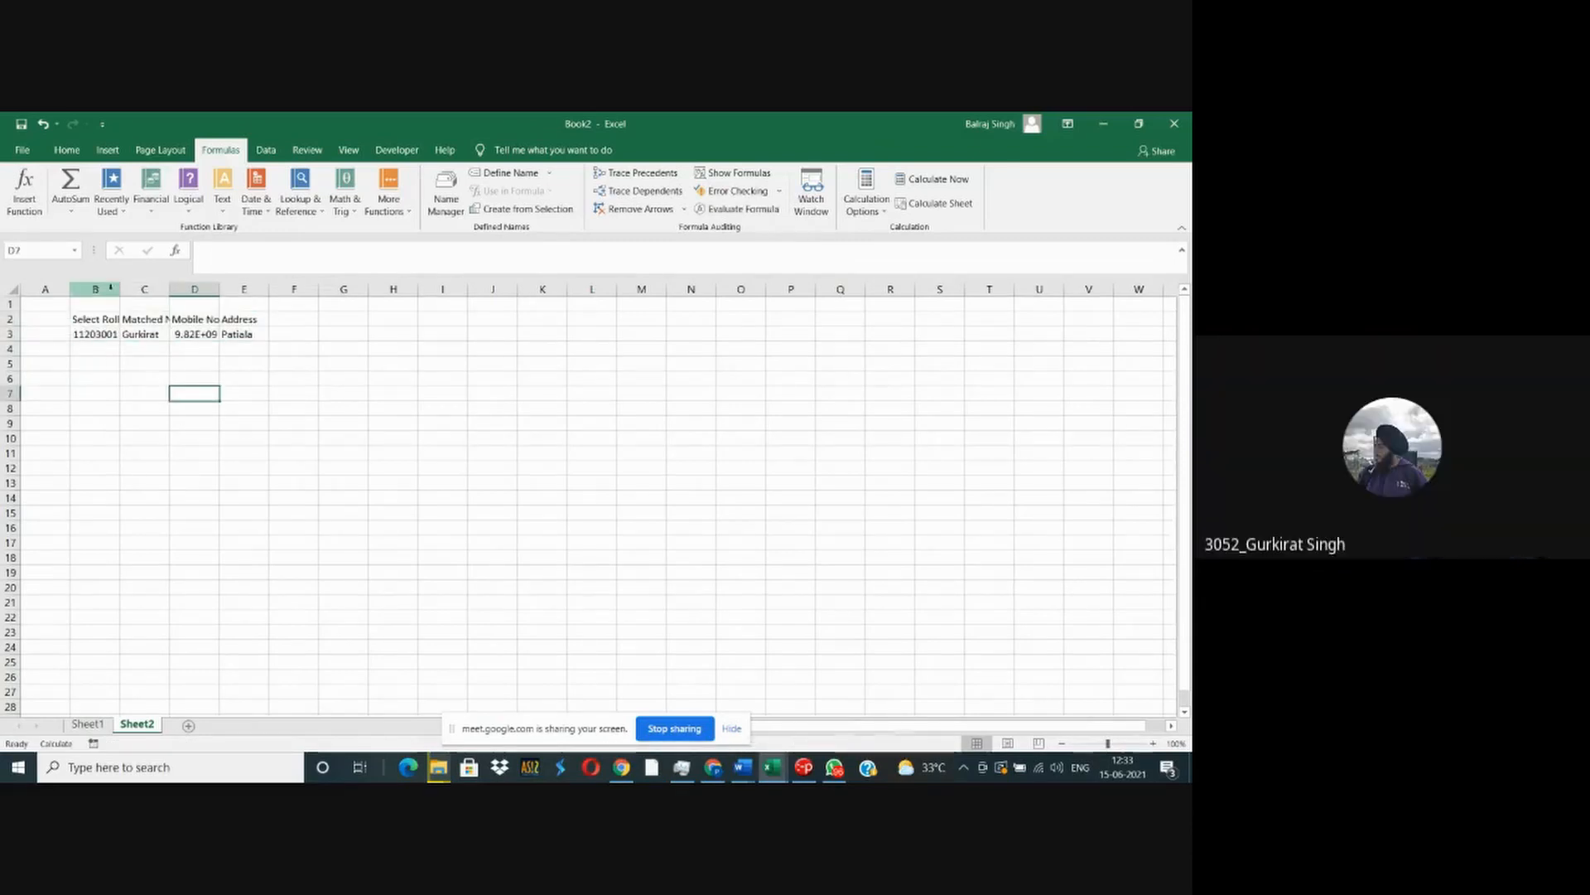
# - Auto-fit columns B to E on Sheet2 to the contents of the copied lookup block
pyautogui.moveTo(143, 288); pyautogui.dragTo(247, 288)
pyautogui.moveTo(107, 289); pyautogui.dragTo(249, 289)
pyautogui.doubleClick(220, 289)
pyautogui.click(185, 391)
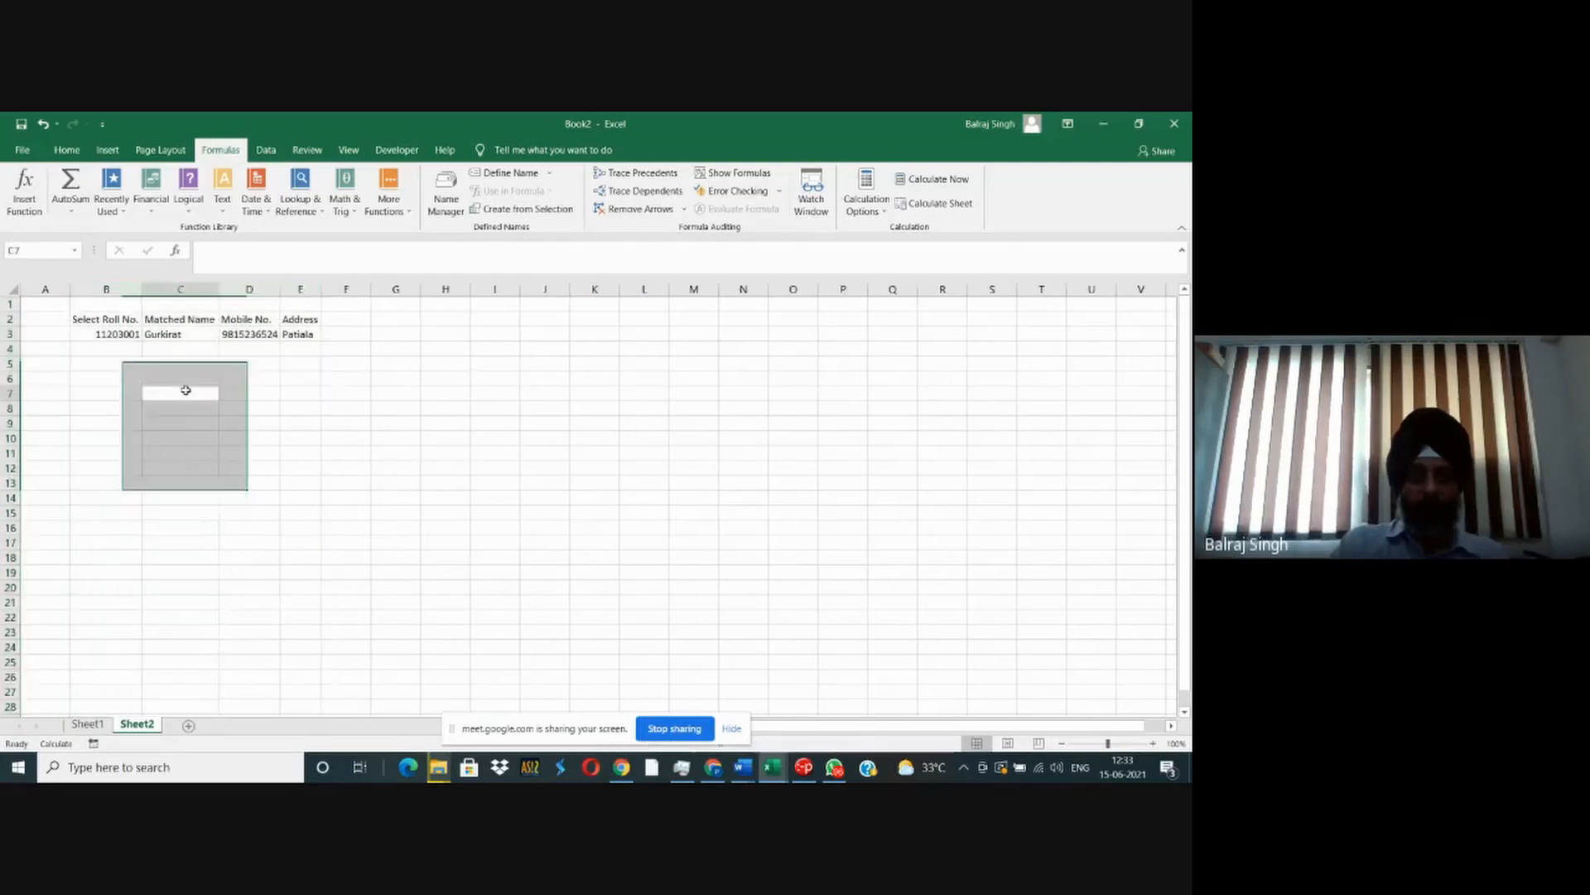
# - Make the headers in B2:E2 on Sheet2 bold and widen columns C to E
pyautogui.moveTo(95, 323); pyautogui.dragTo(299, 321)
pyautogui.moveTo(280, 289); pyautogui.dragTo(233, 289)
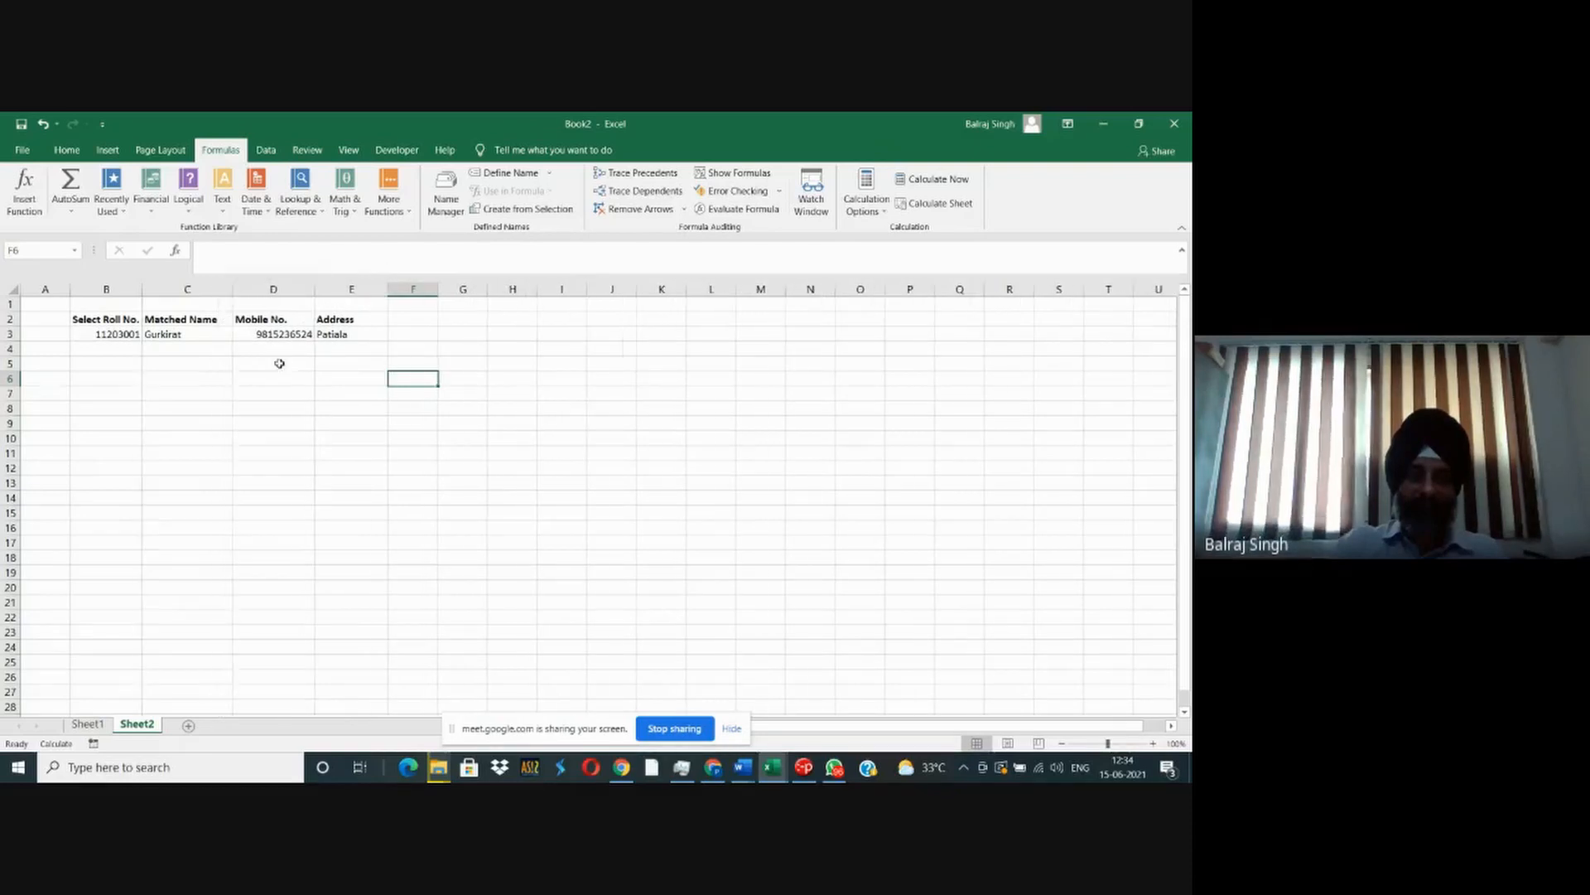
pyautogui.click(195, 374)
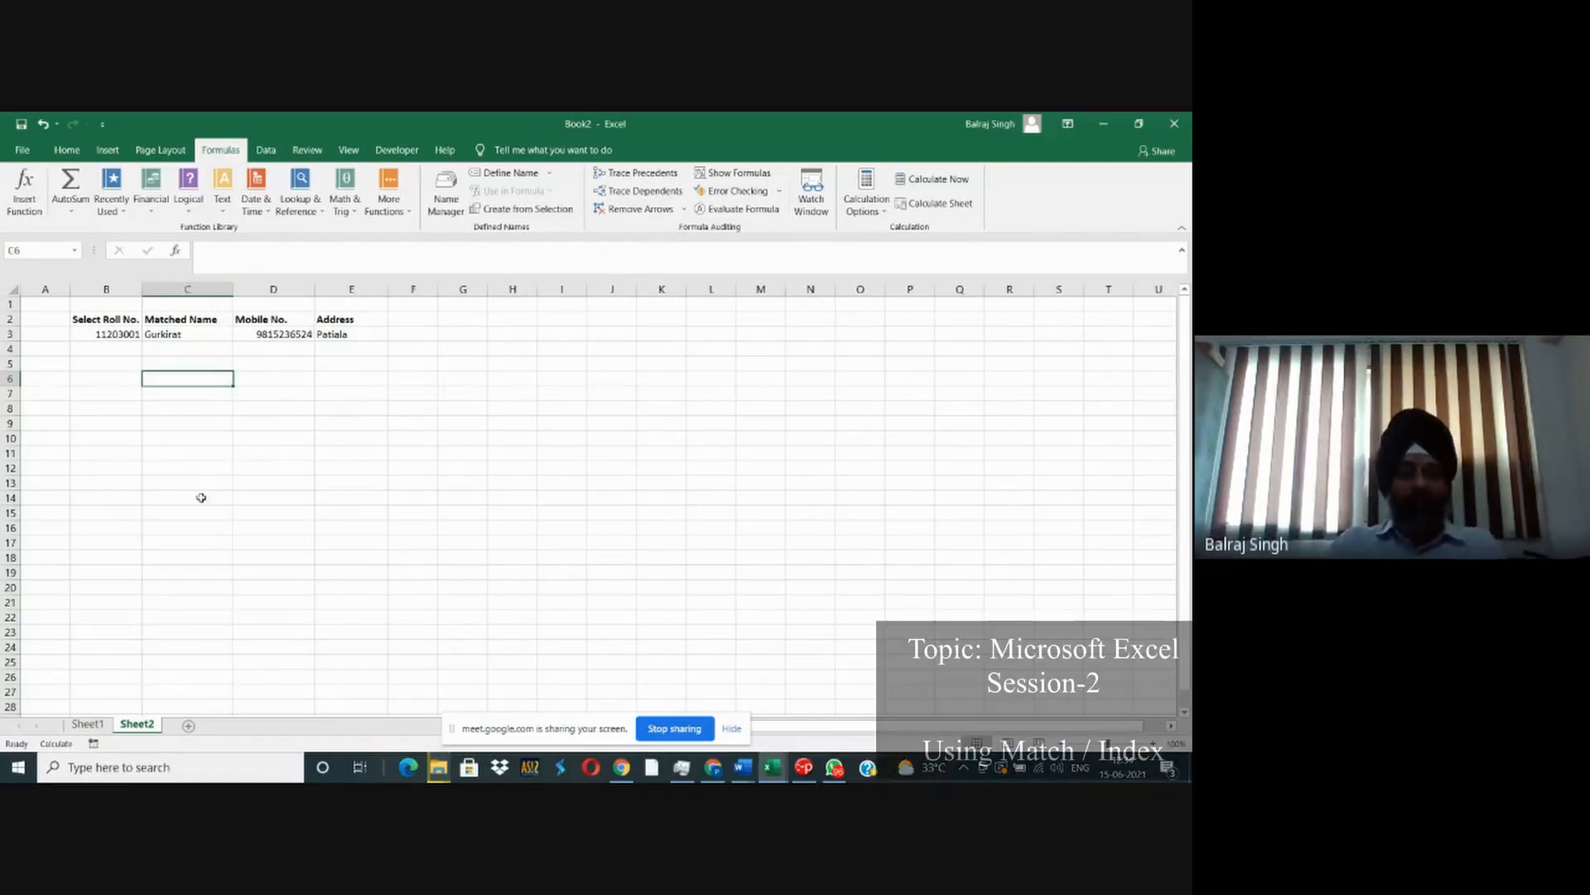
pyautogui.hotkey('alt', 'Tab')
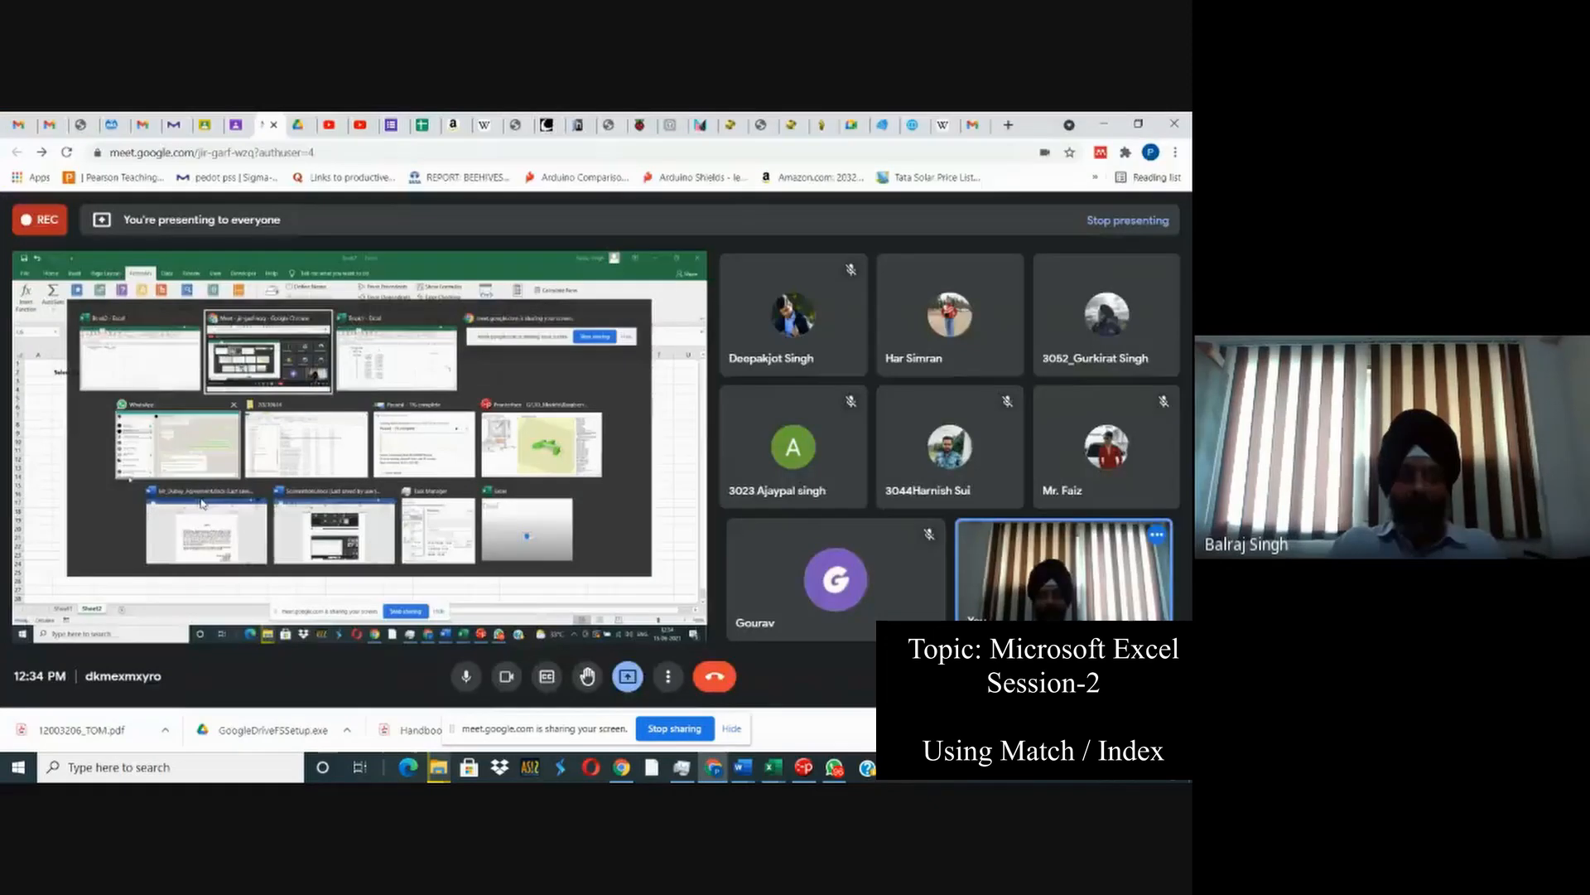
pyautogui.hotkey('alt', 'Tab')
# - Examine the copied lookup formulas in C3, D3 and E3 on Sheet2 without changing them
pyautogui.click(165, 334)
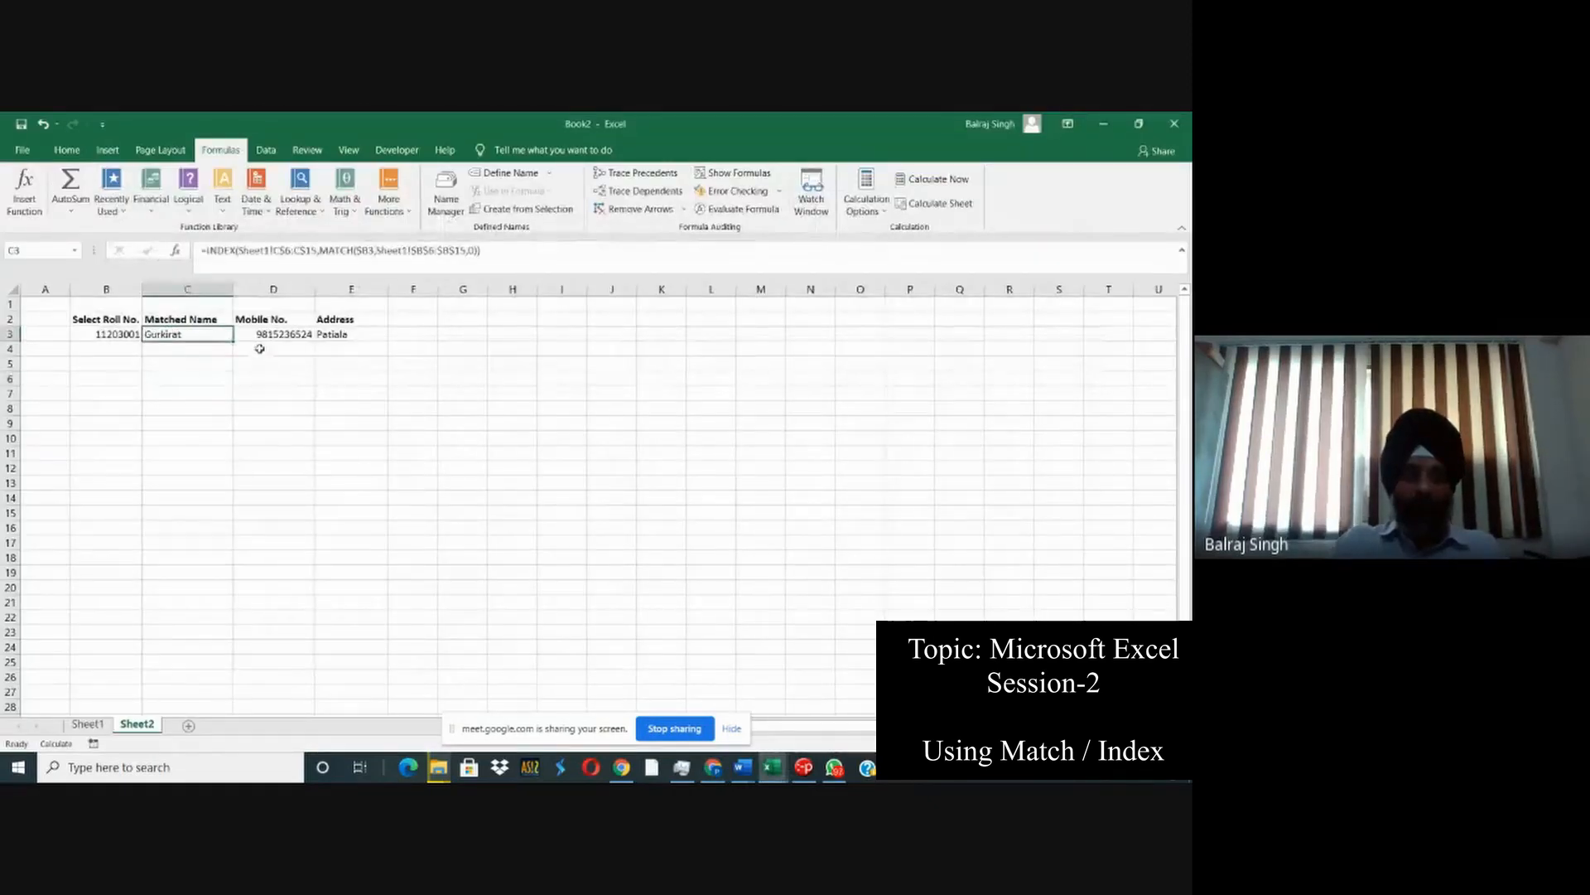
pyautogui.press('F2')
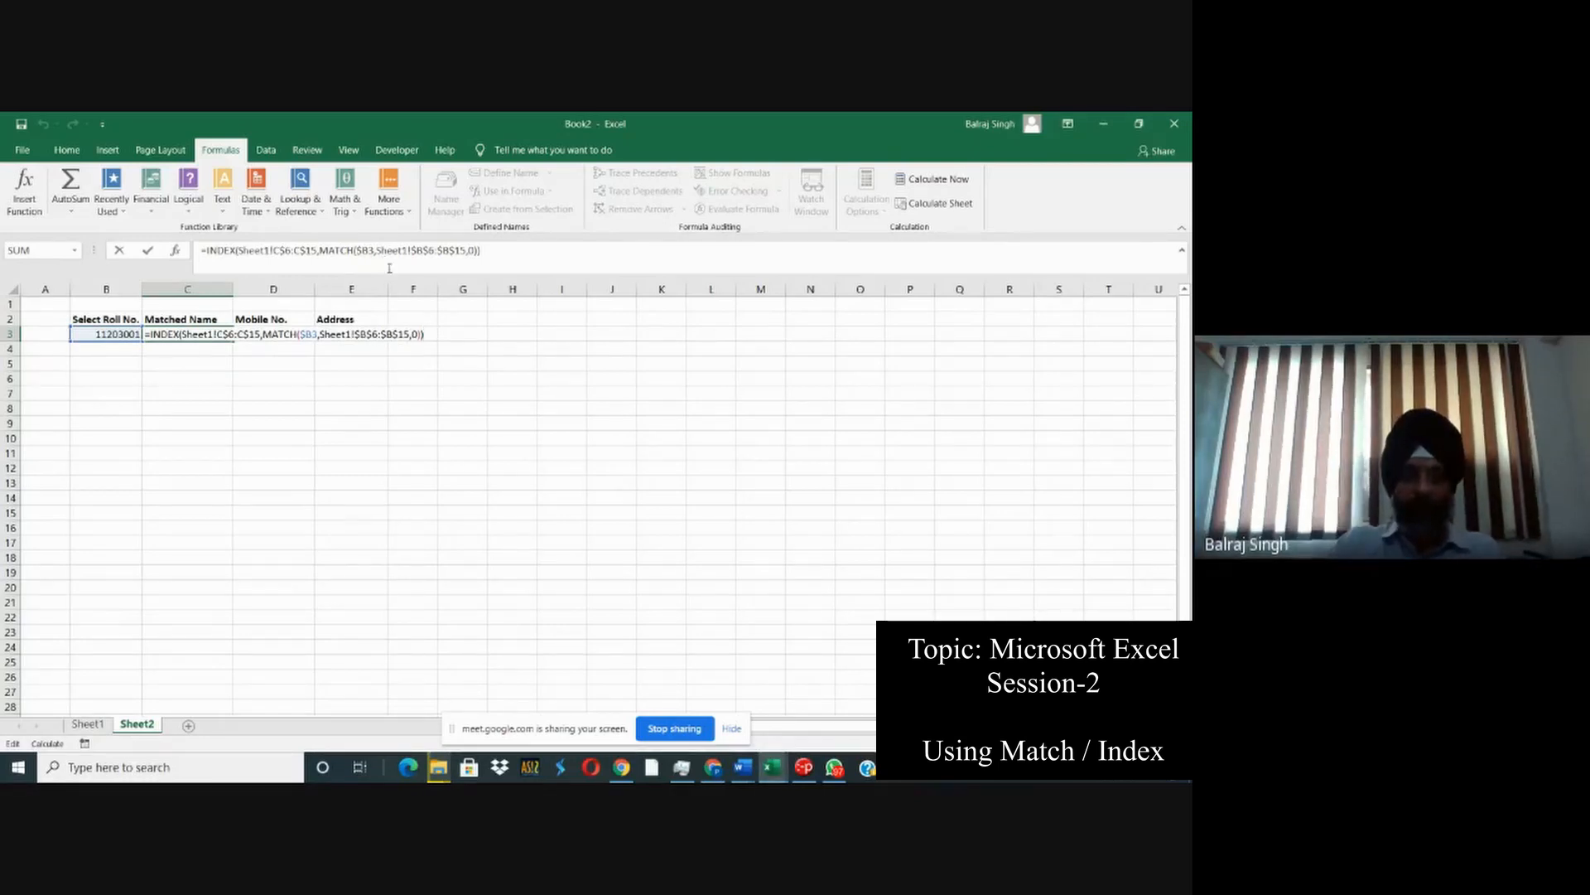
pyautogui.press('Return')
pyautogui.click(277, 335)
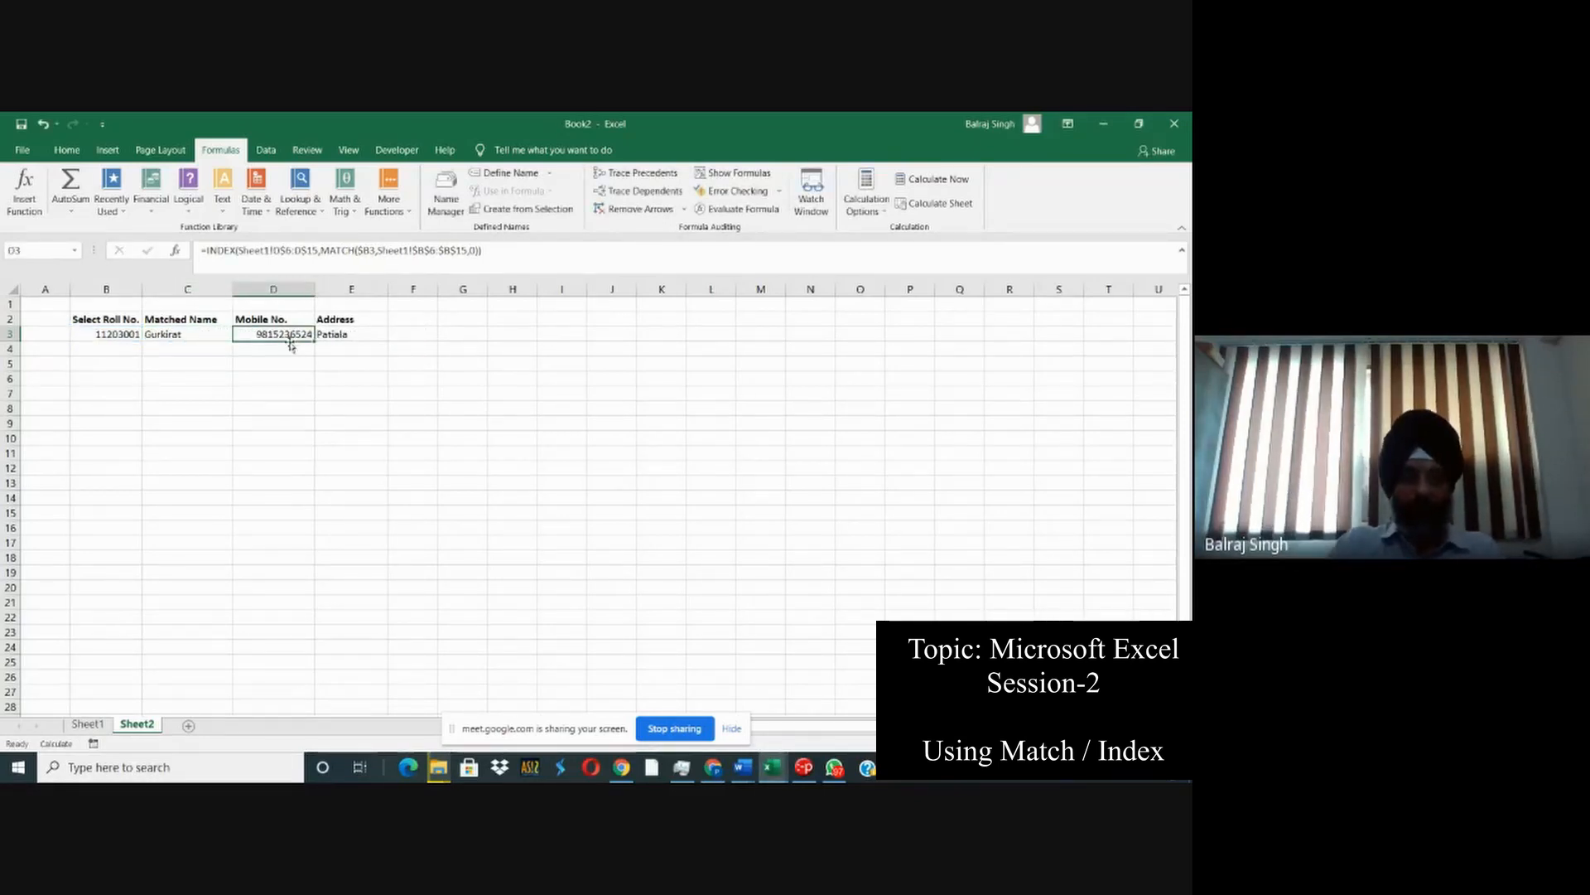
pyautogui.press('F2')
pyautogui.press('Return')
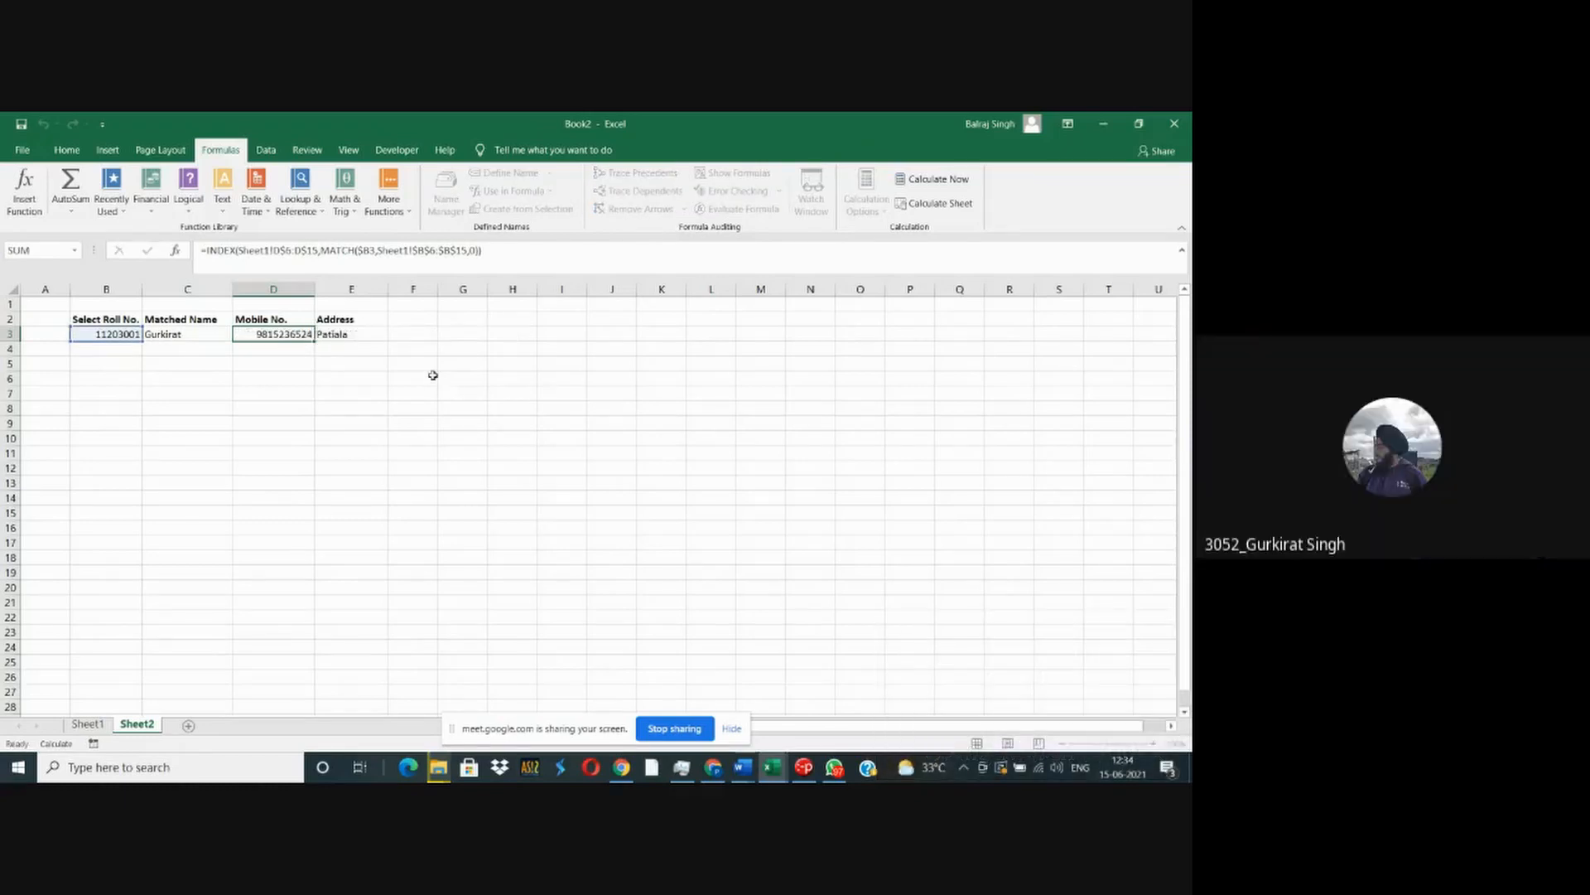
pyautogui.click(338, 333)
pyautogui.press('F2')
pyautogui.press('Escape')
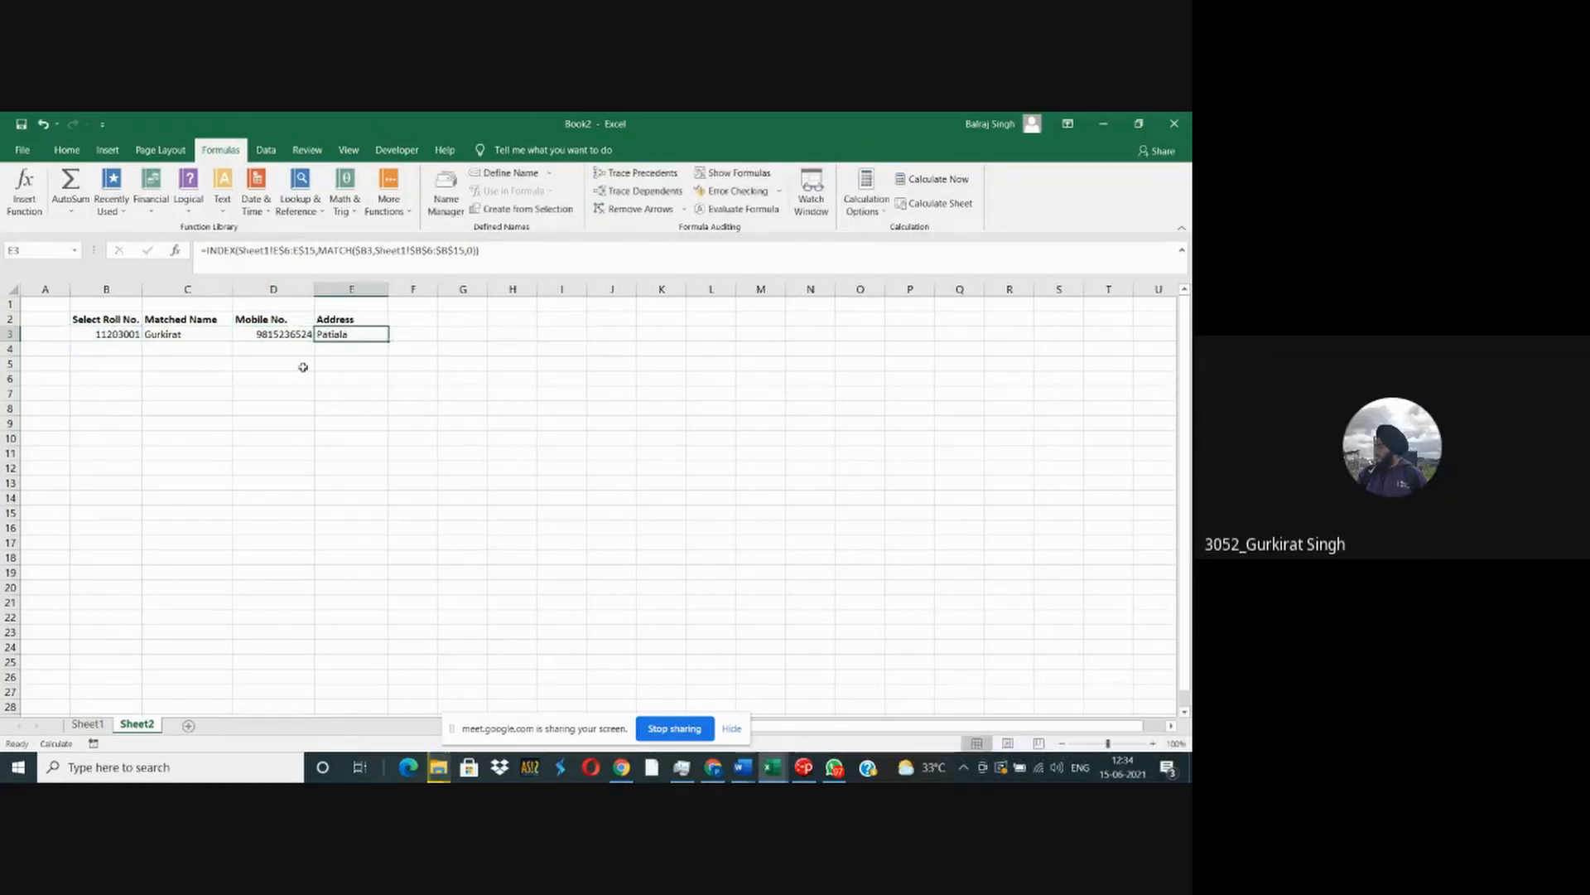
# - Review how the INDEX and MATCH ranges in C3, D3 and E3 refer to the student table on Sheet1
pyautogui.click(51, 303)
pyautogui.keyDown('ctrl'); pyautogui.scroll(5, 62, 331); pyautogui.keyUp('ctrl')
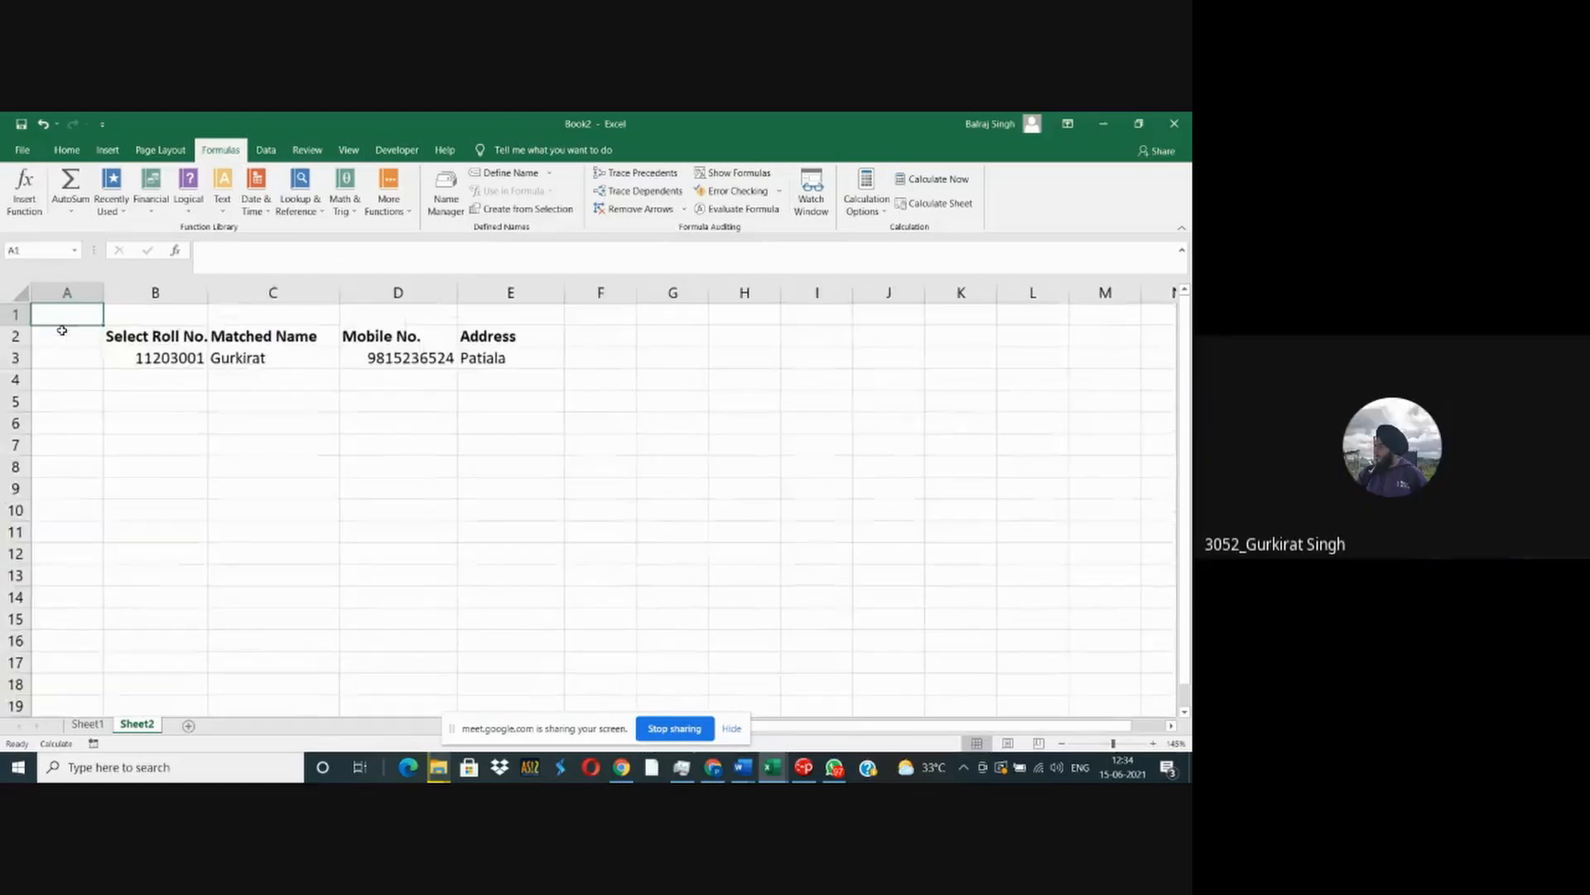
pyautogui.keyDown('ctrl'); pyautogui.scroll(2, 62, 330); pyautogui.keyUp('ctrl')
pyautogui.click(427, 401)
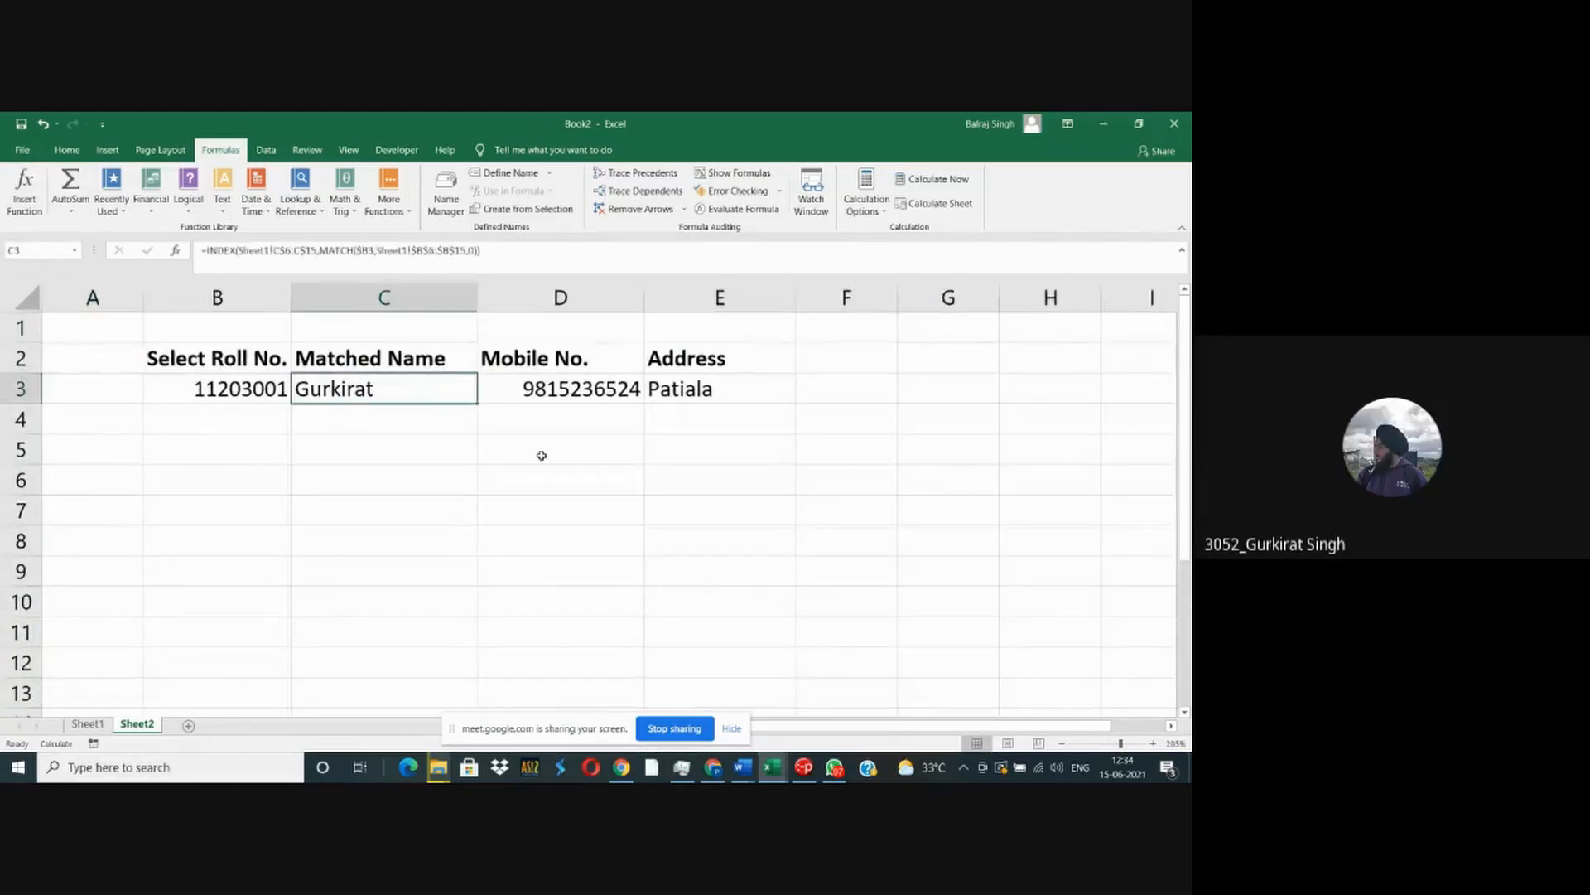
pyautogui.press('F2')
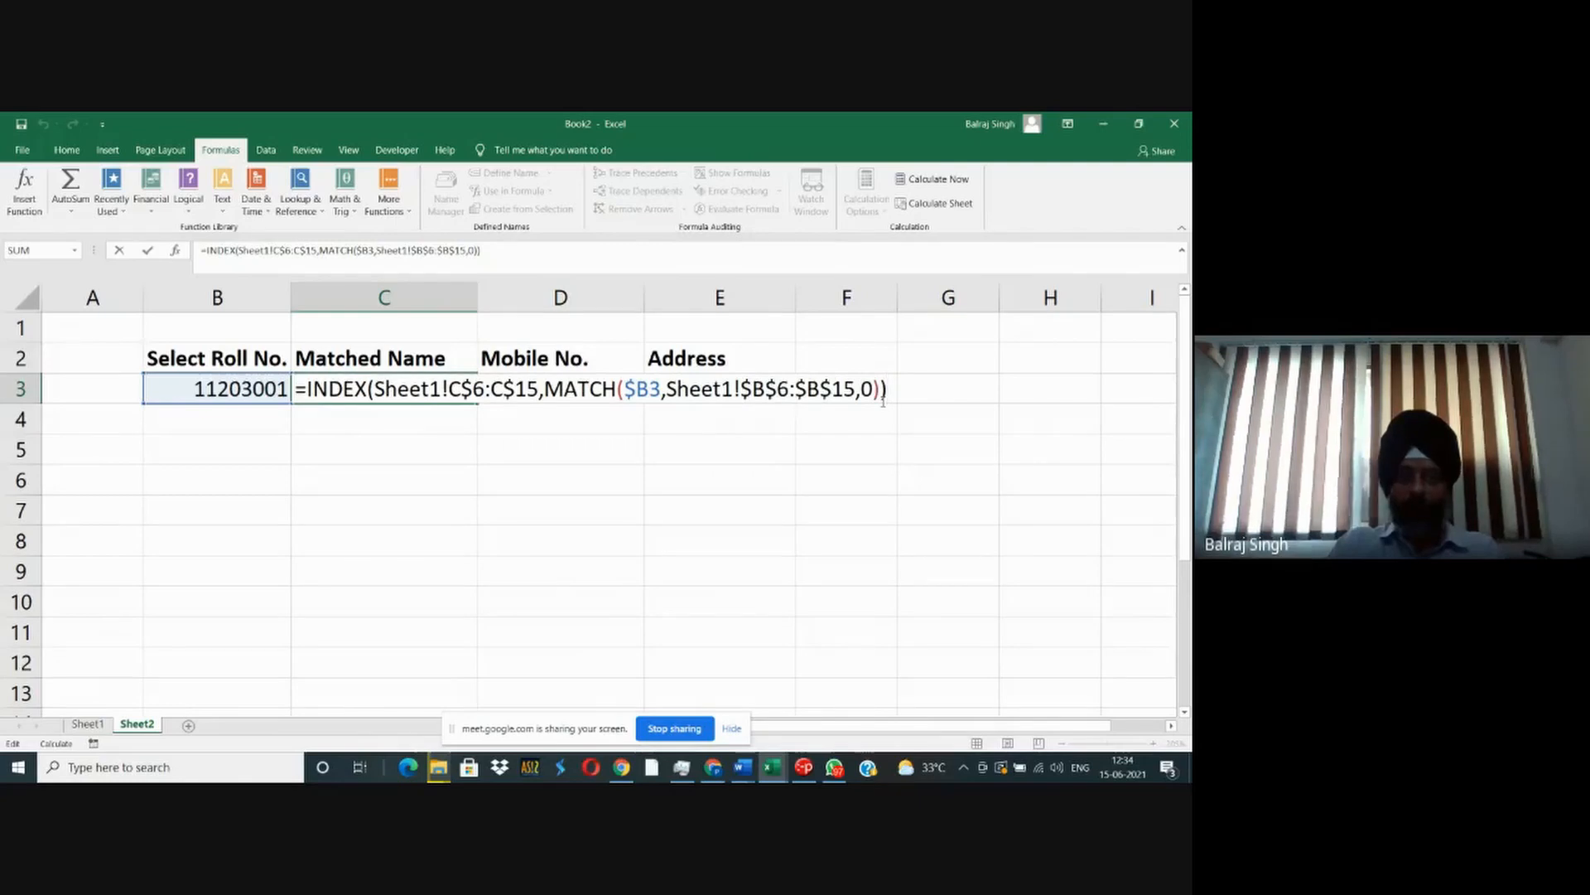
pyautogui.press('Escape')
pyautogui.click(551, 393)
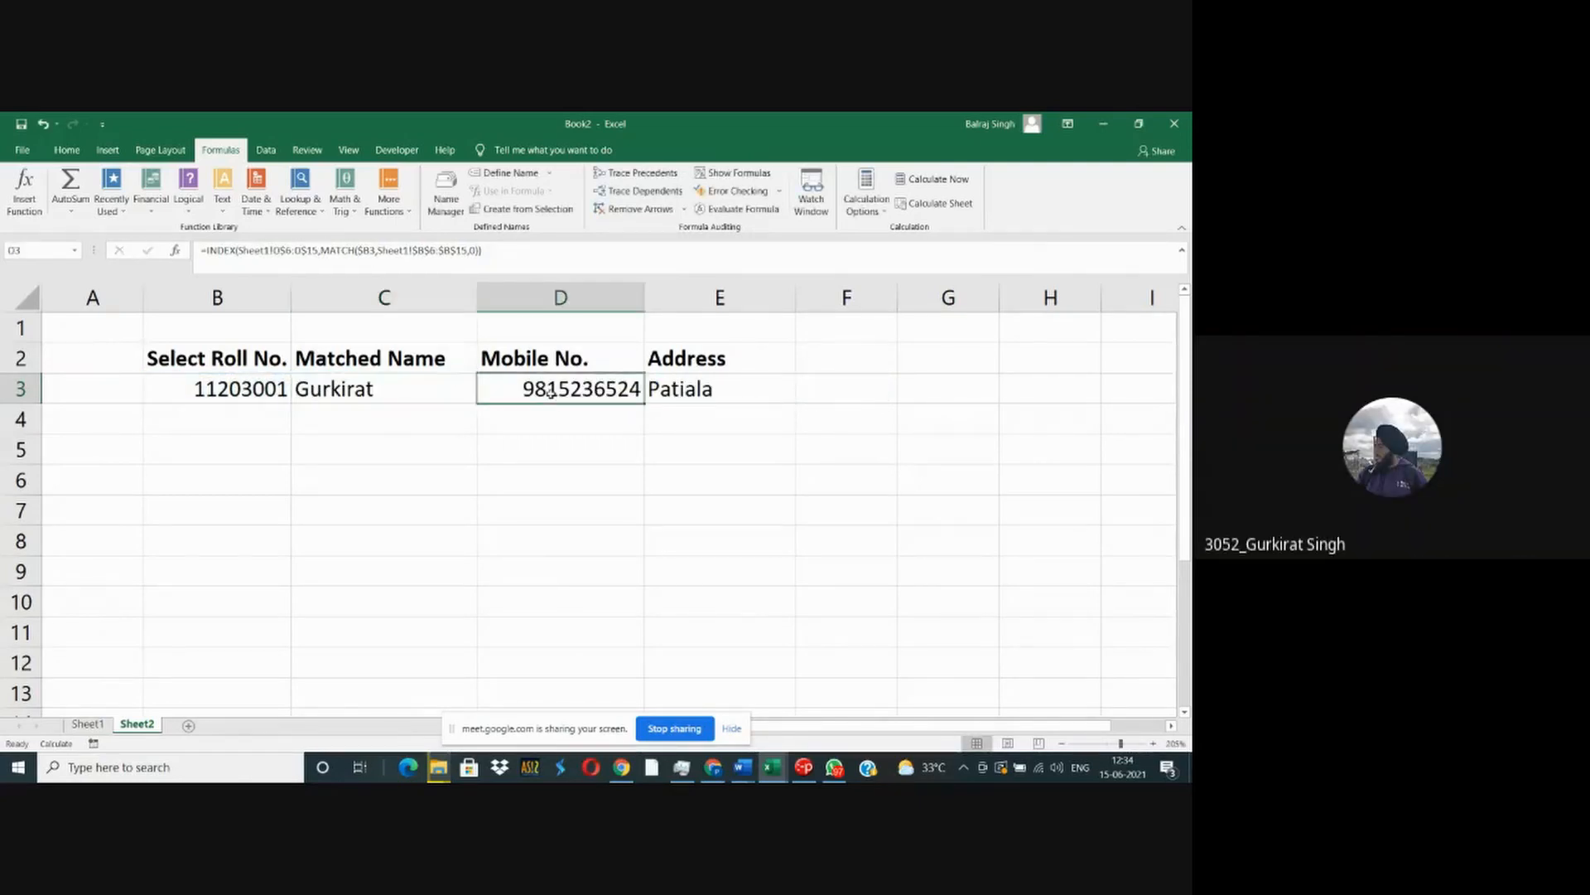
pyautogui.doubleClick(552, 393)
pyautogui.press('Escape')
pyautogui.click(694, 389)
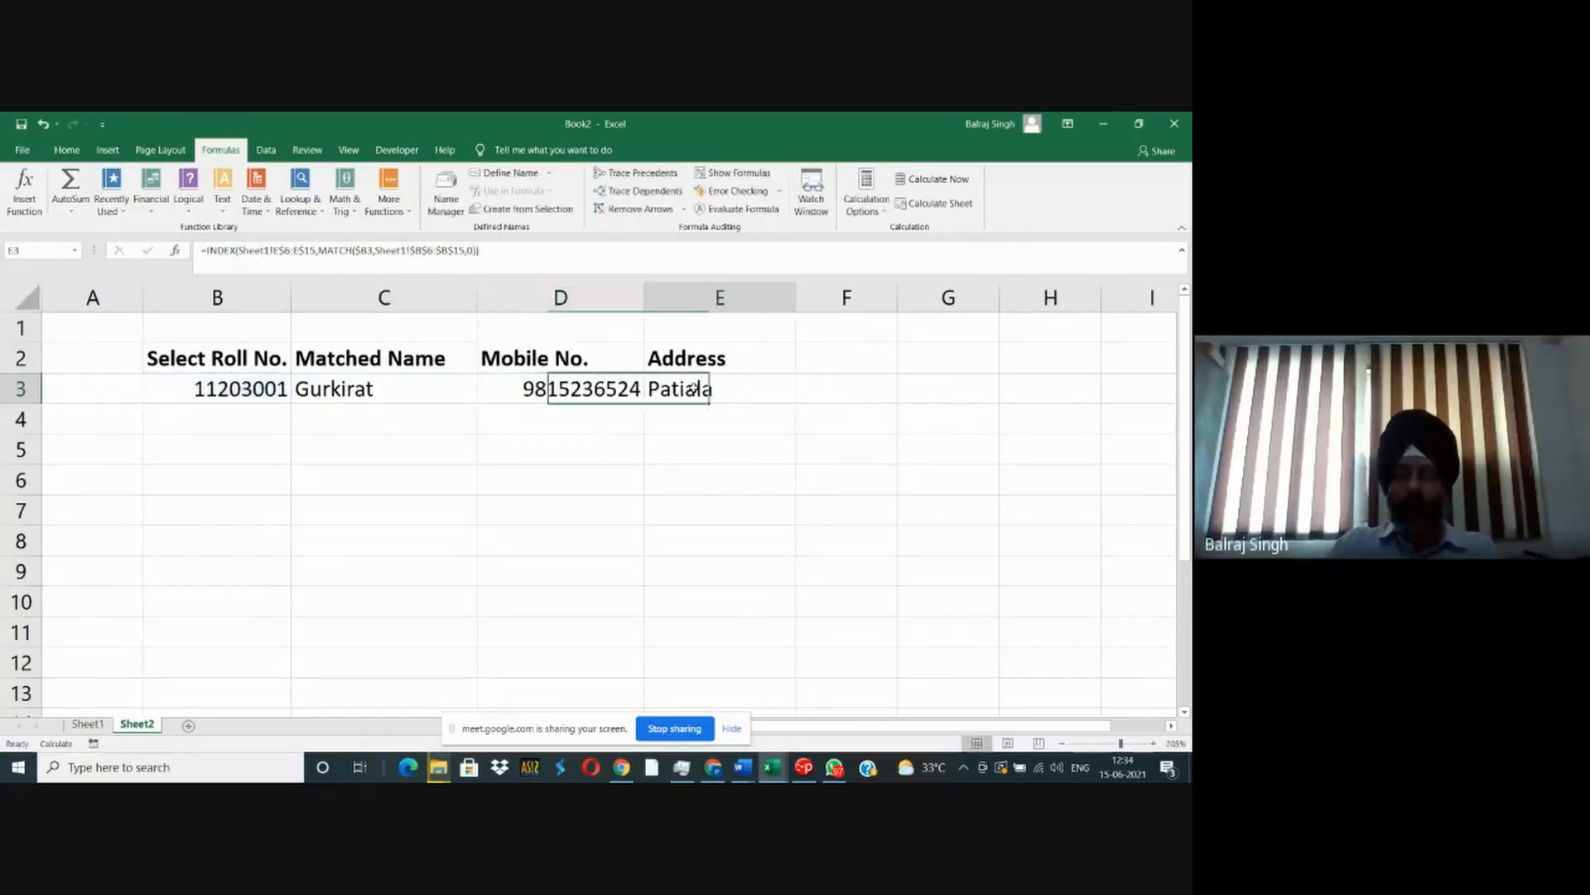
pyautogui.doubleClick(694, 390)
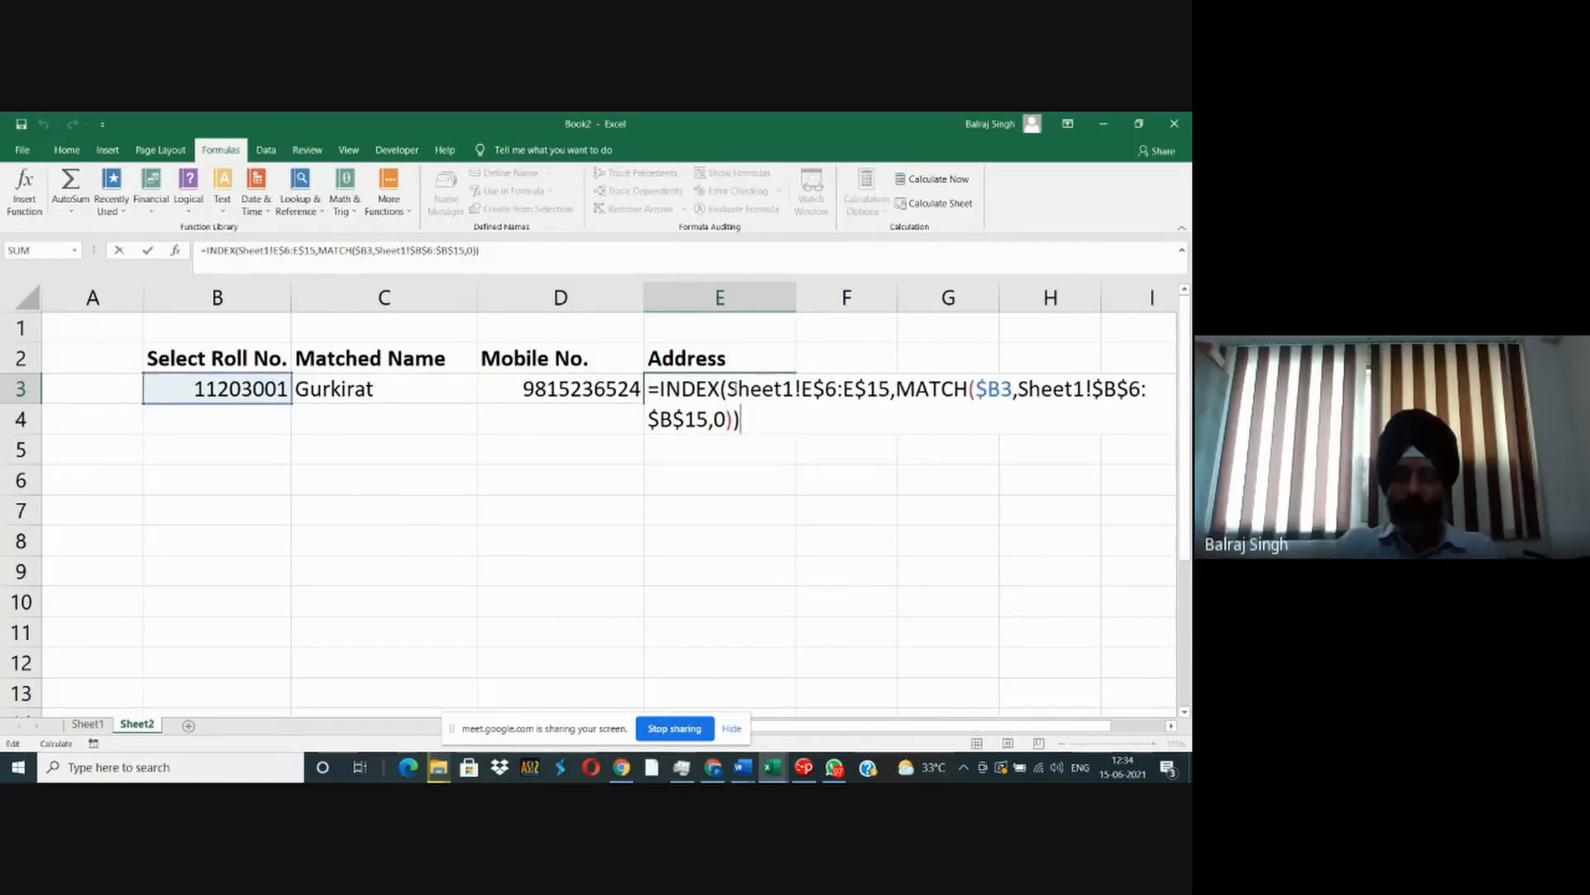
pyautogui.press('Escape')
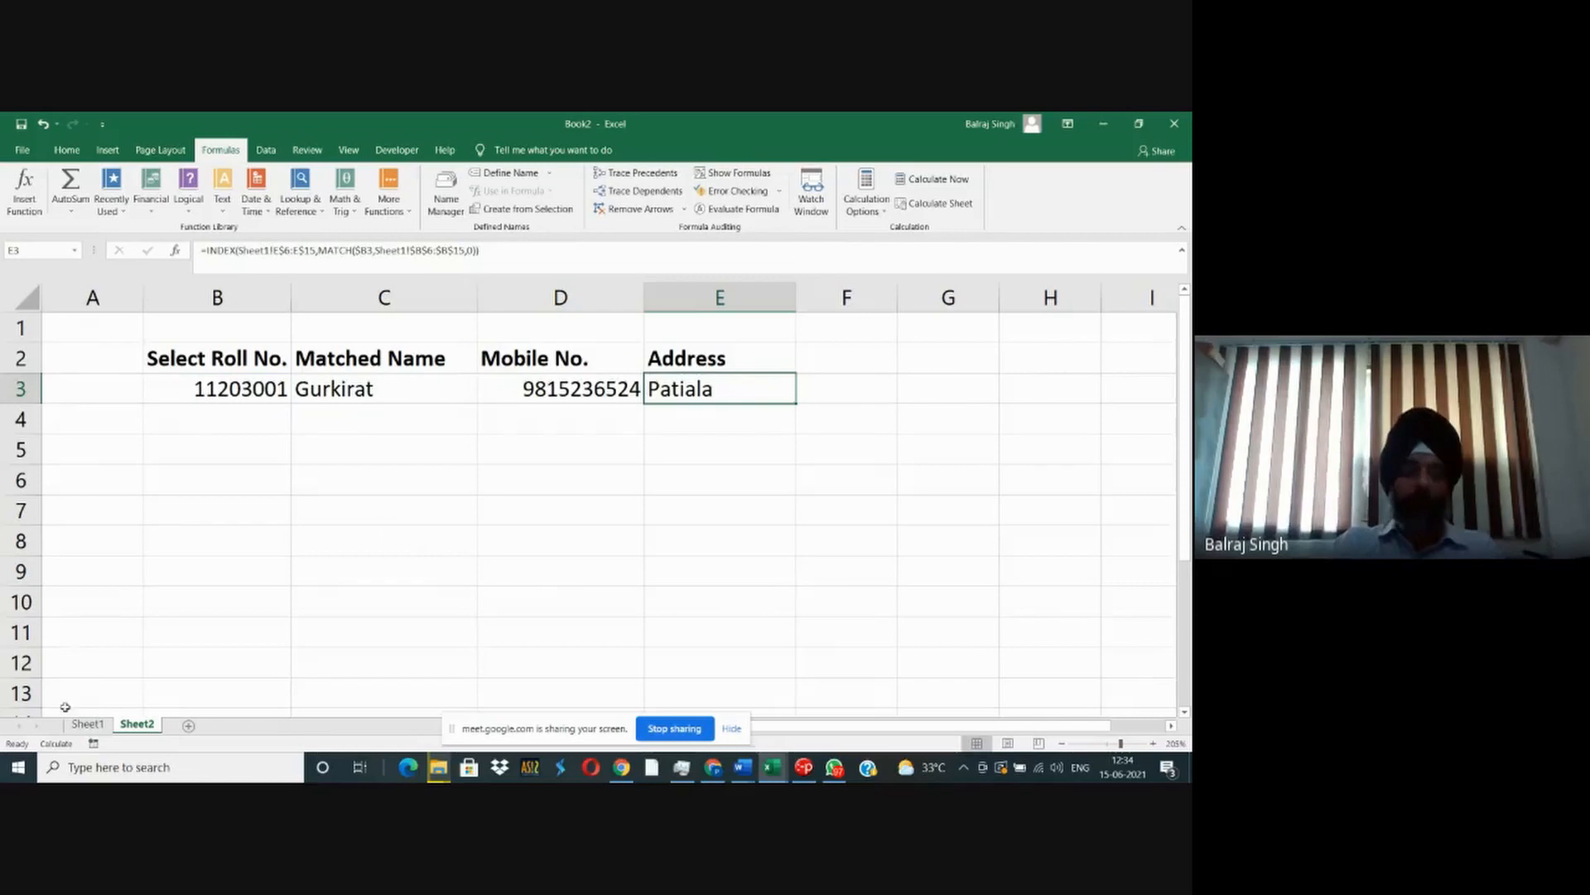
# - Rename Sheet2 as Dashboard and place it ahead of Sheet1 in the workbook
pyautogui.doubleClick(137, 725)
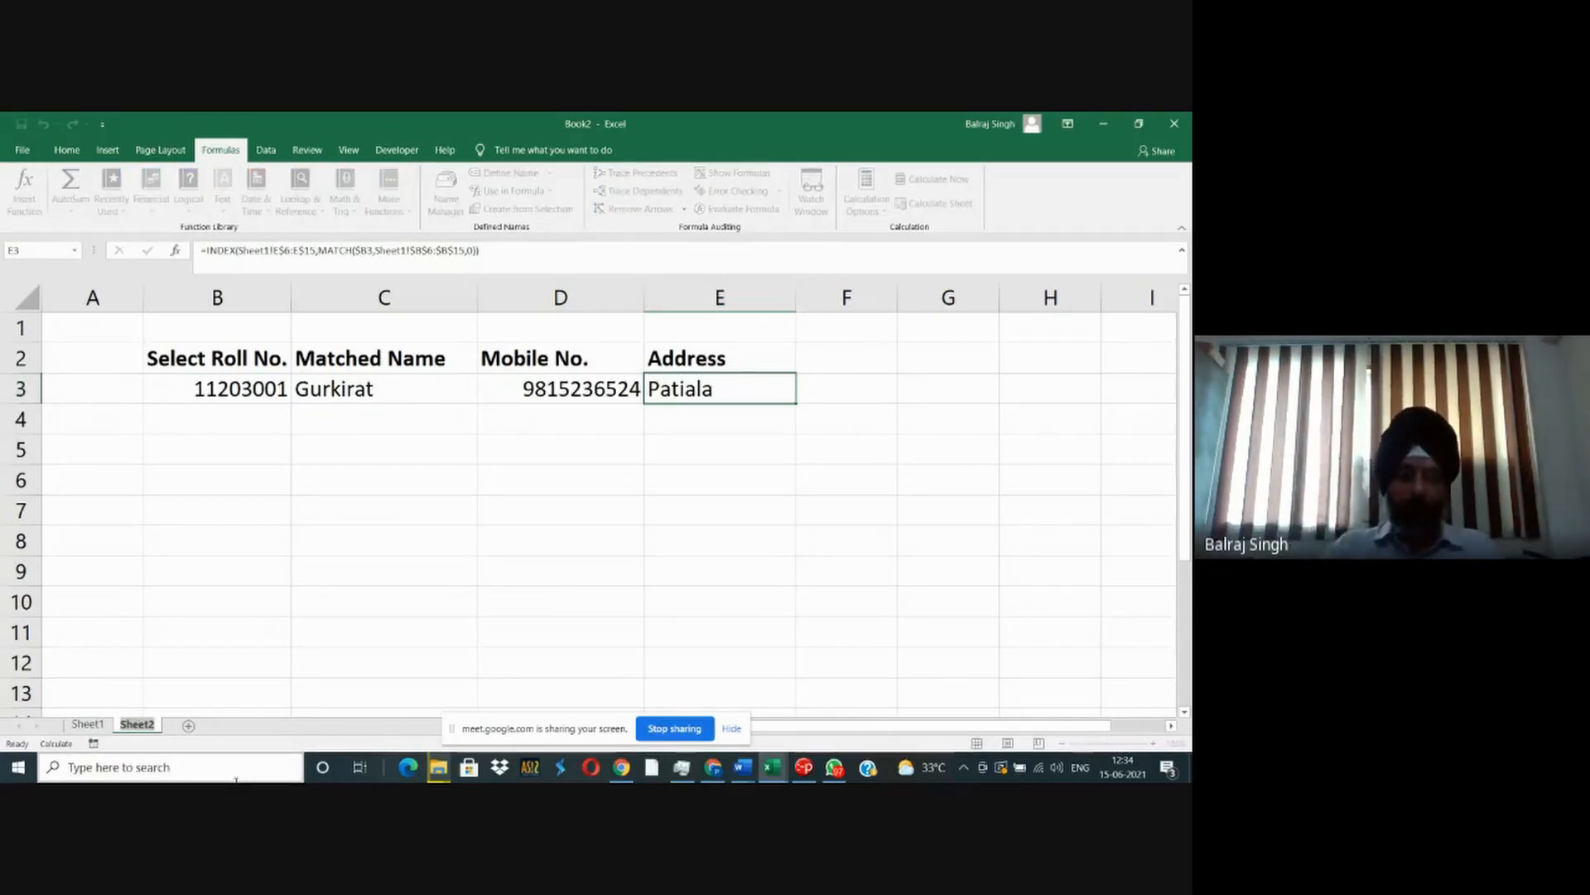
pyautogui.write('Dashboa')
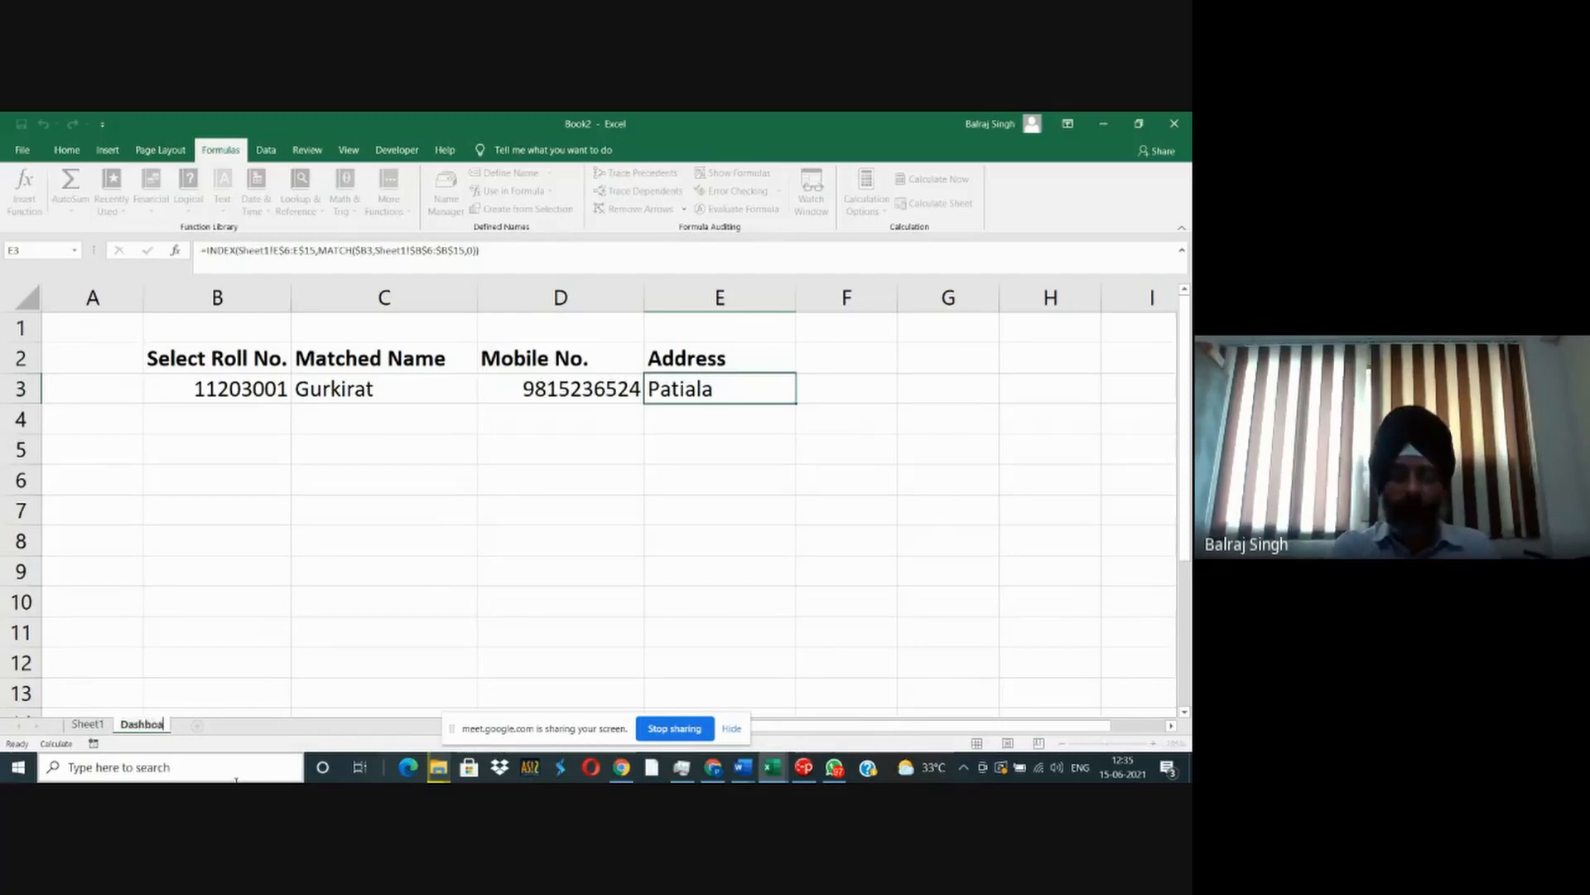
pyautogui.write('rds')
pyautogui.press('Return')
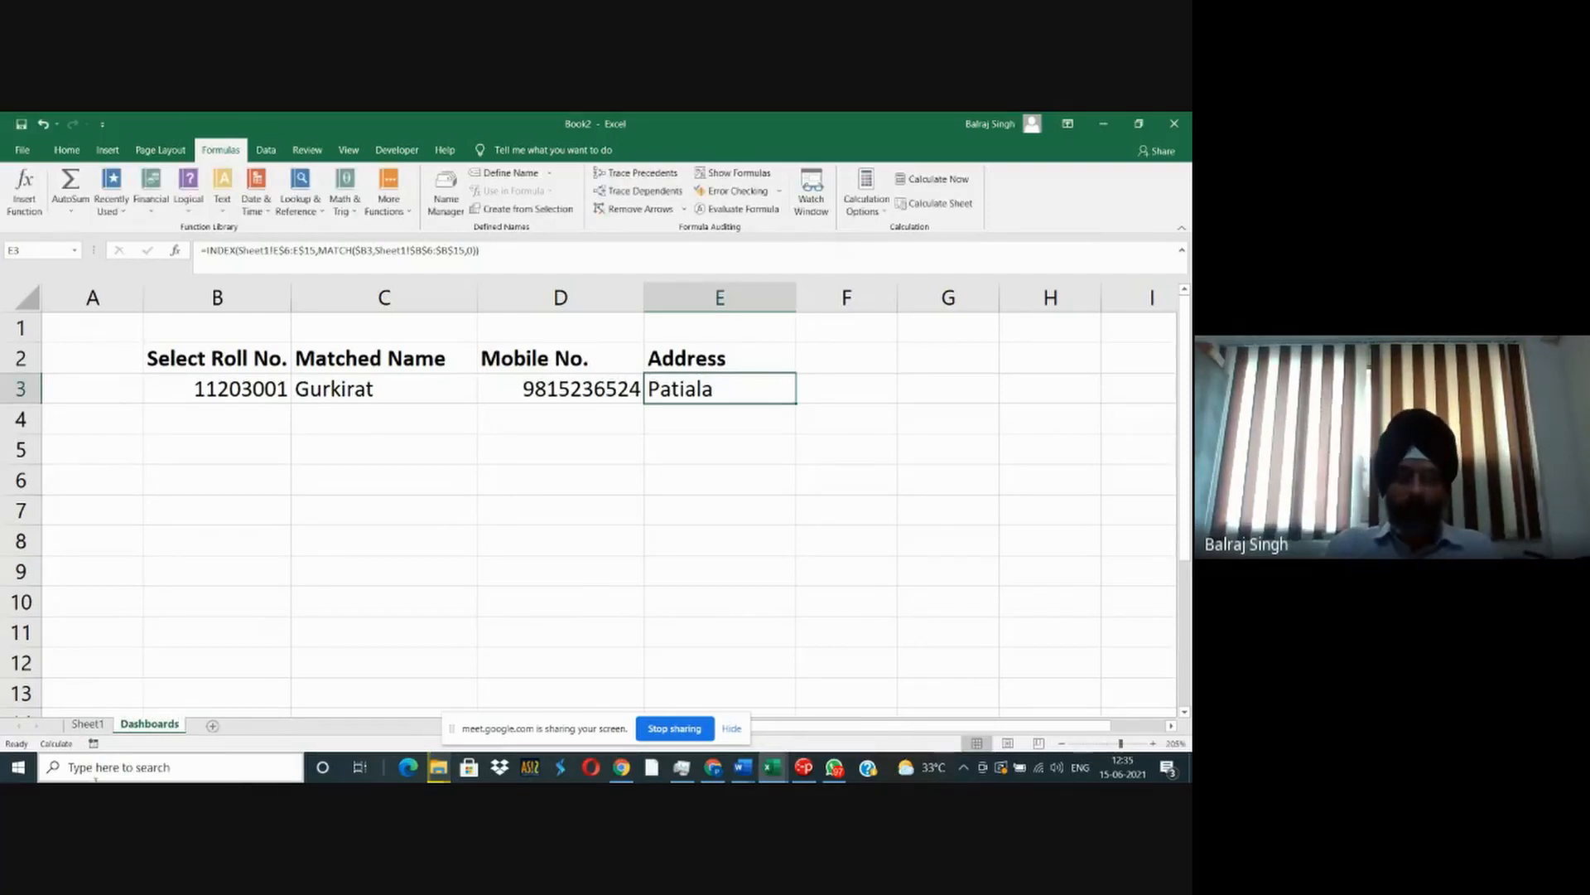
pyautogui.doubleClick(179, 730)
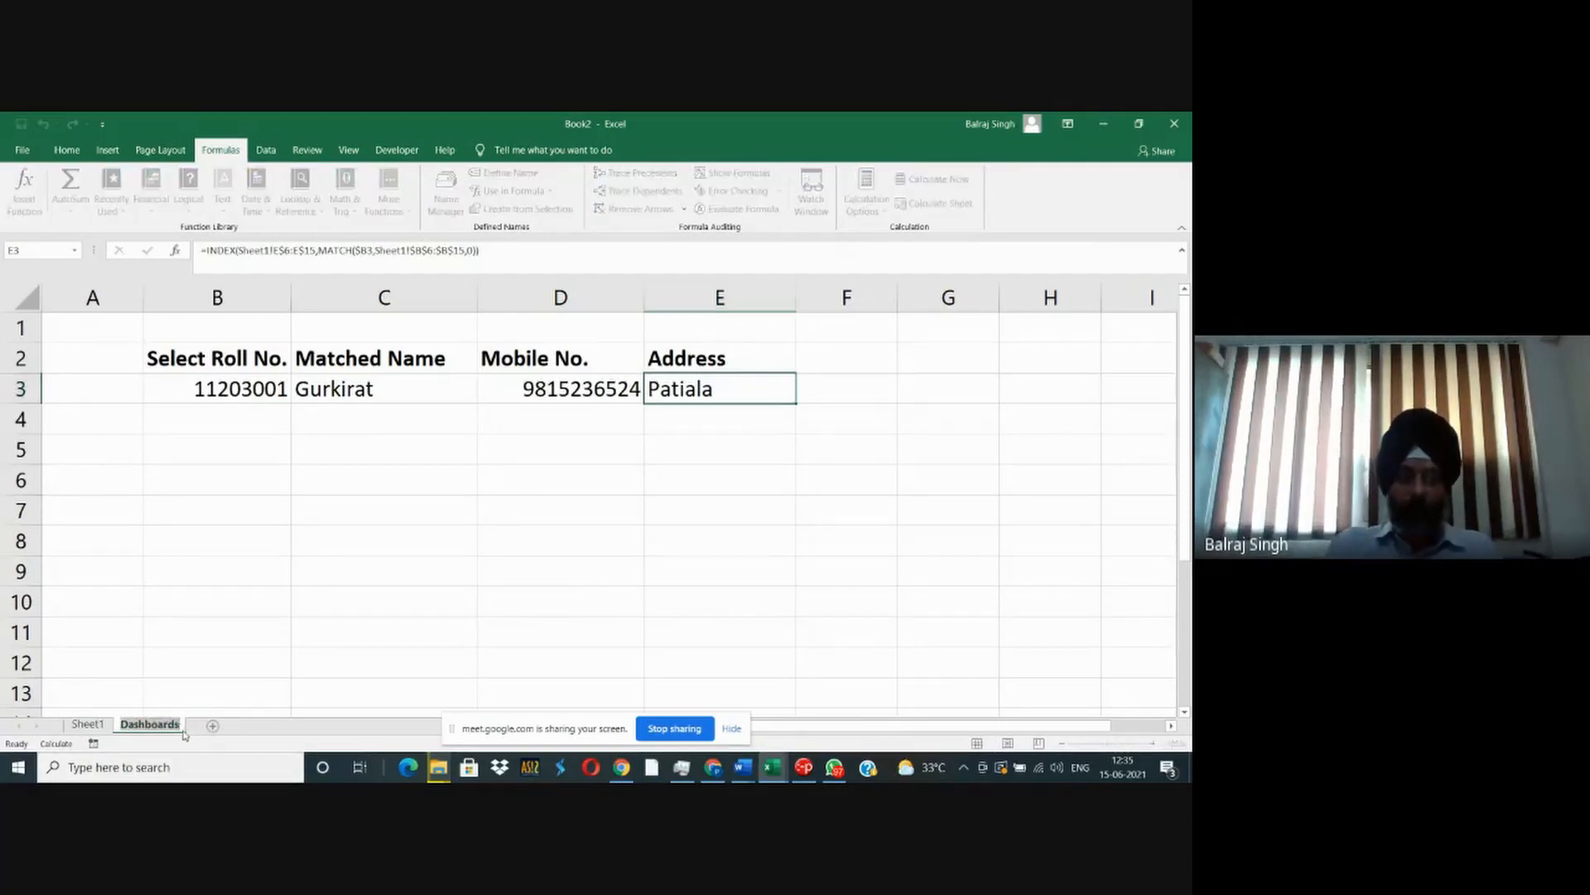
pyautogui.click(176, 725)
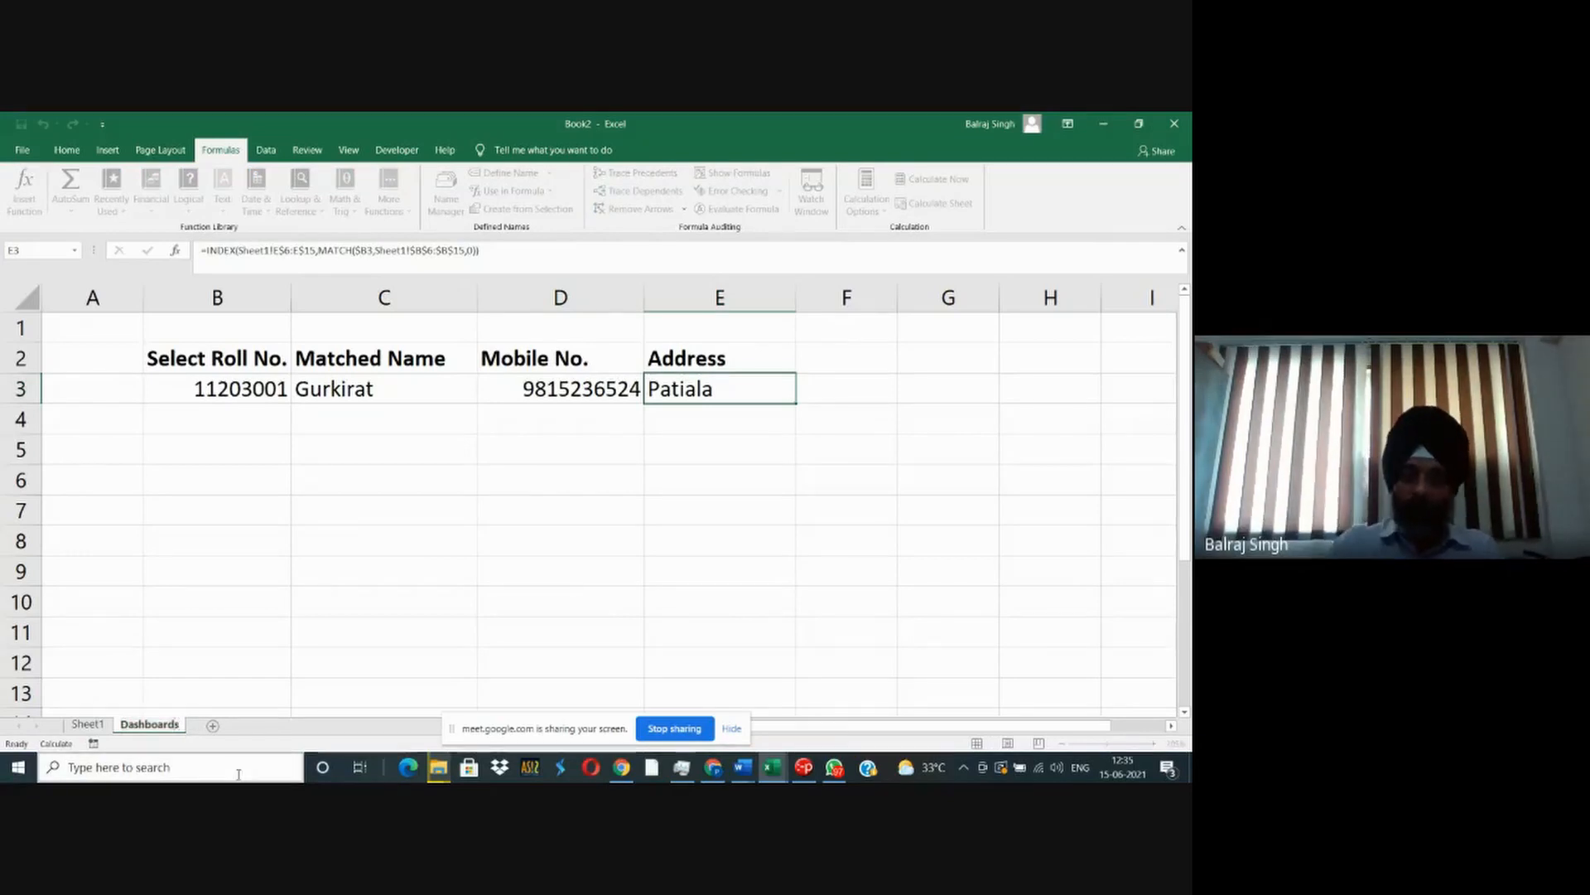
pyautogui.press('BackSpace')
pyautogui.press('Return')
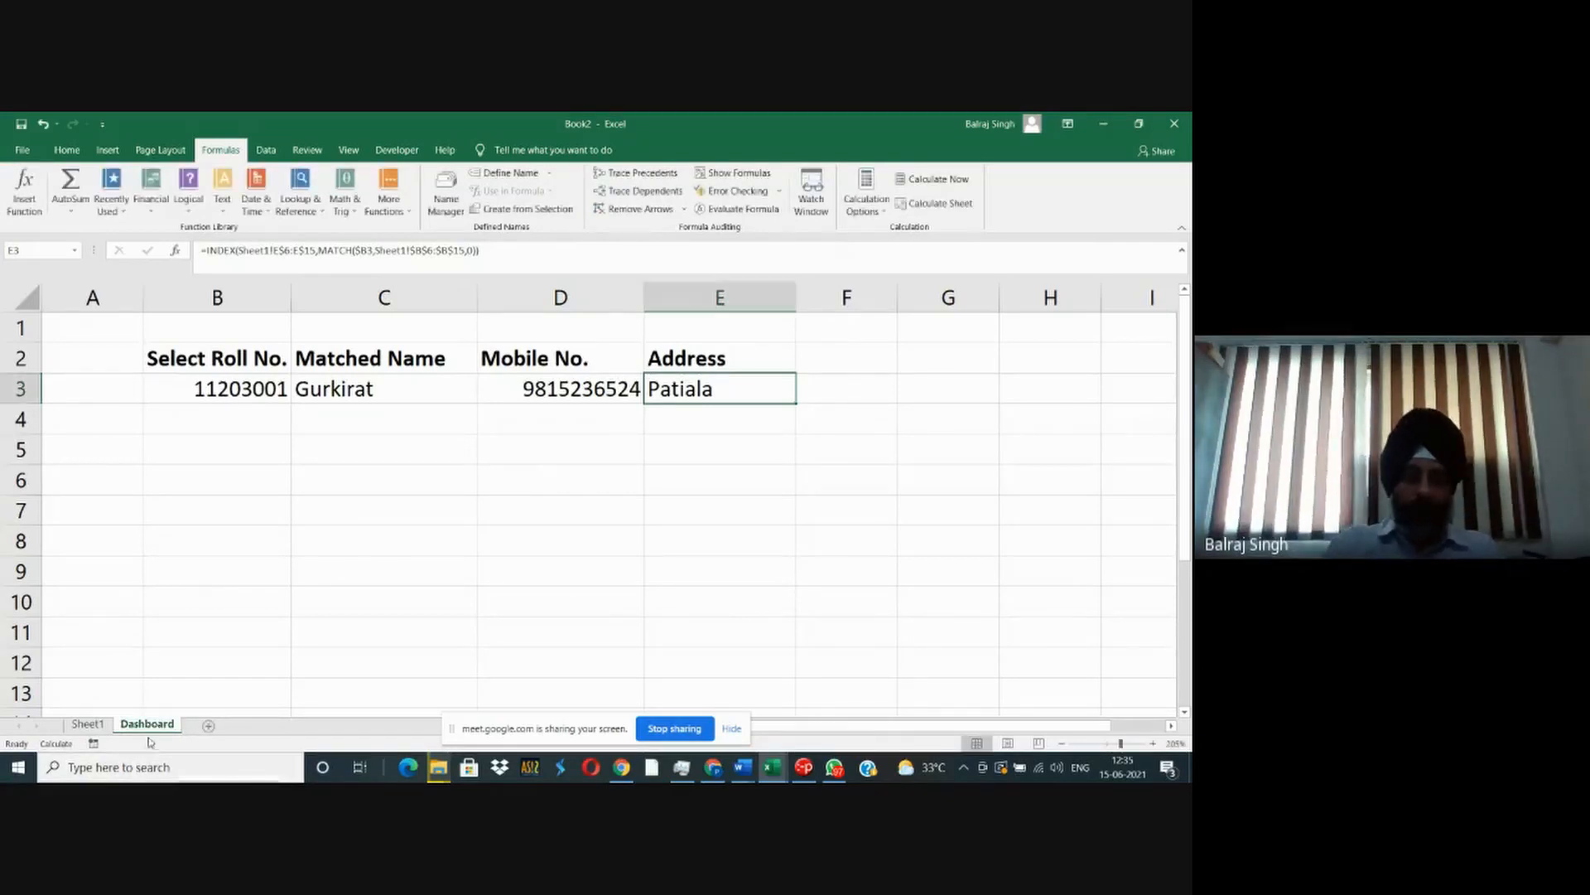
pyautogui.moveTo(135, 725); pyautogui.dragTo(86, 724)
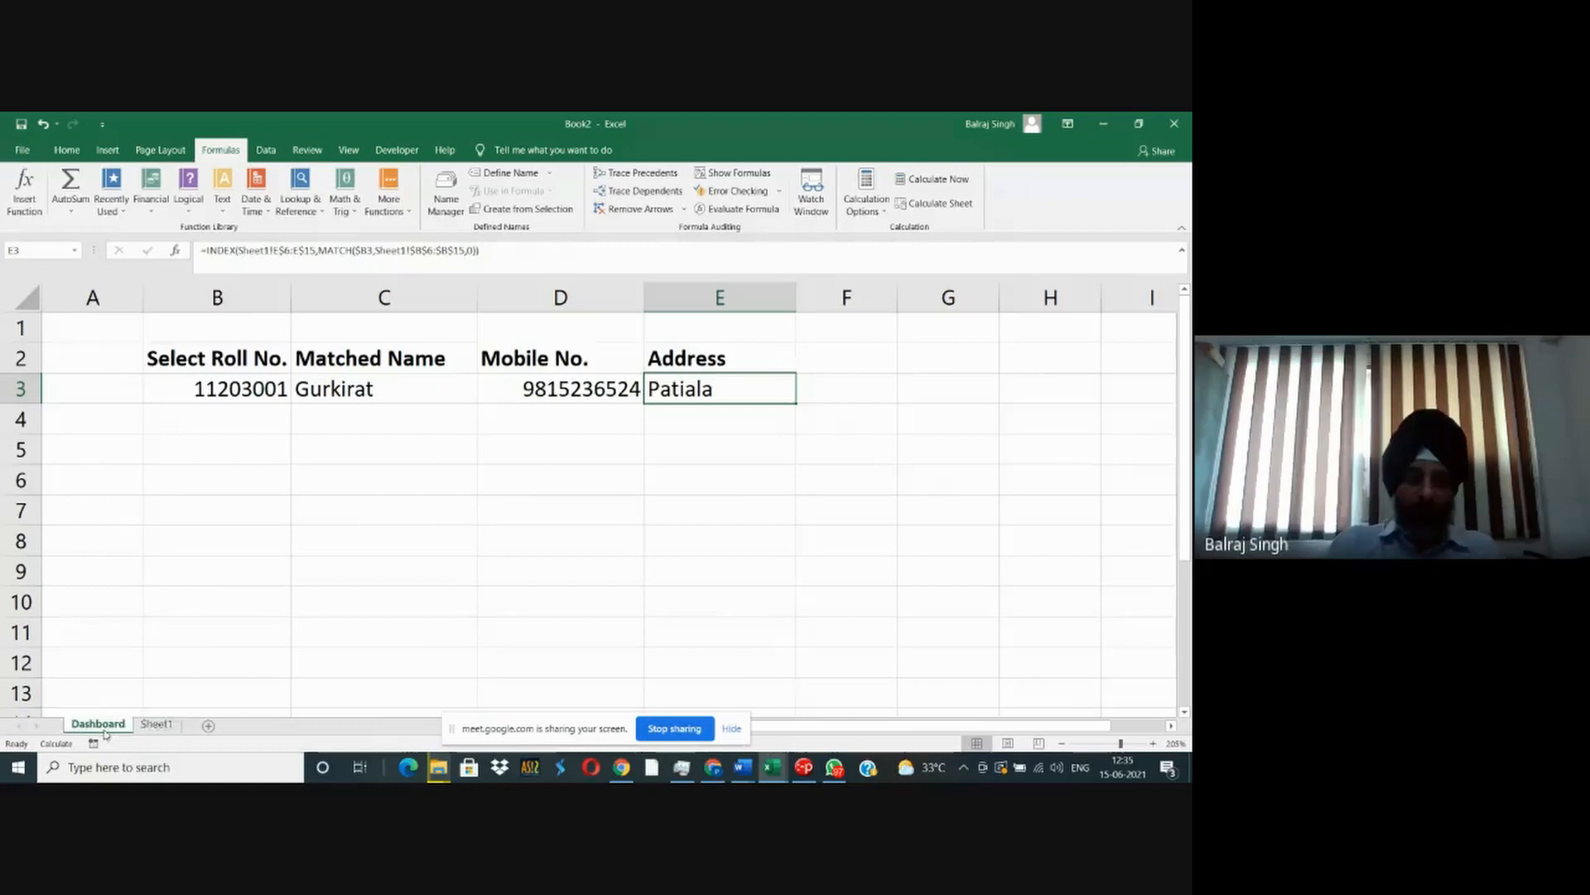
# - Rename Sheet1, which holds the student table, as Data_01
pyautogui.click(155, 727)
pyautogui.doubleClick(154, 727)
pyautogui.write('Data')
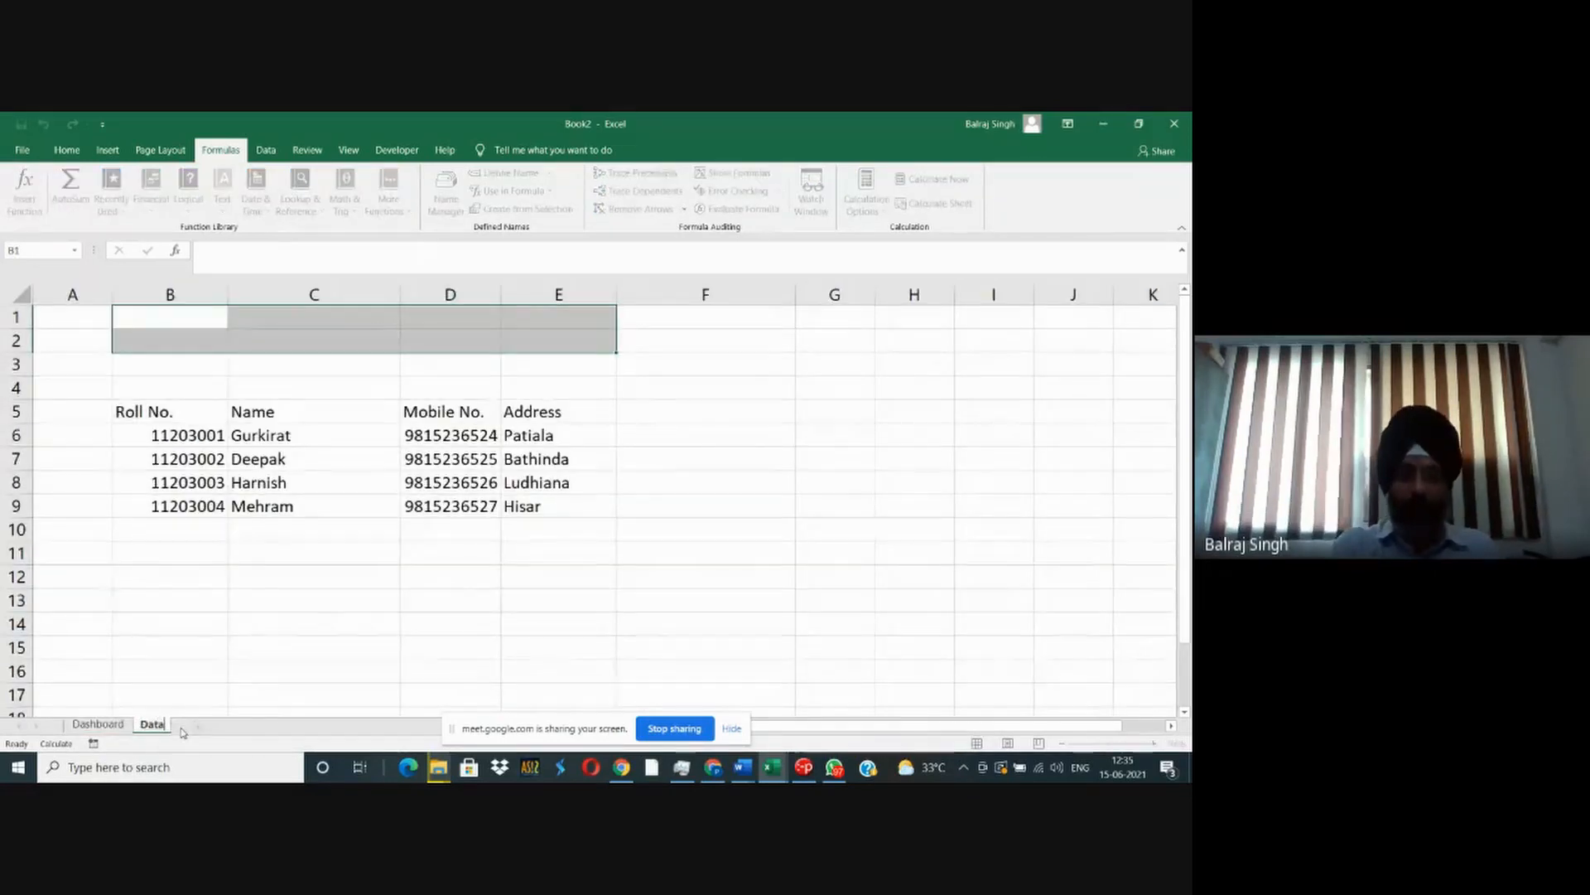
pyautogui.write('_01')
pyautogui.press('Return')
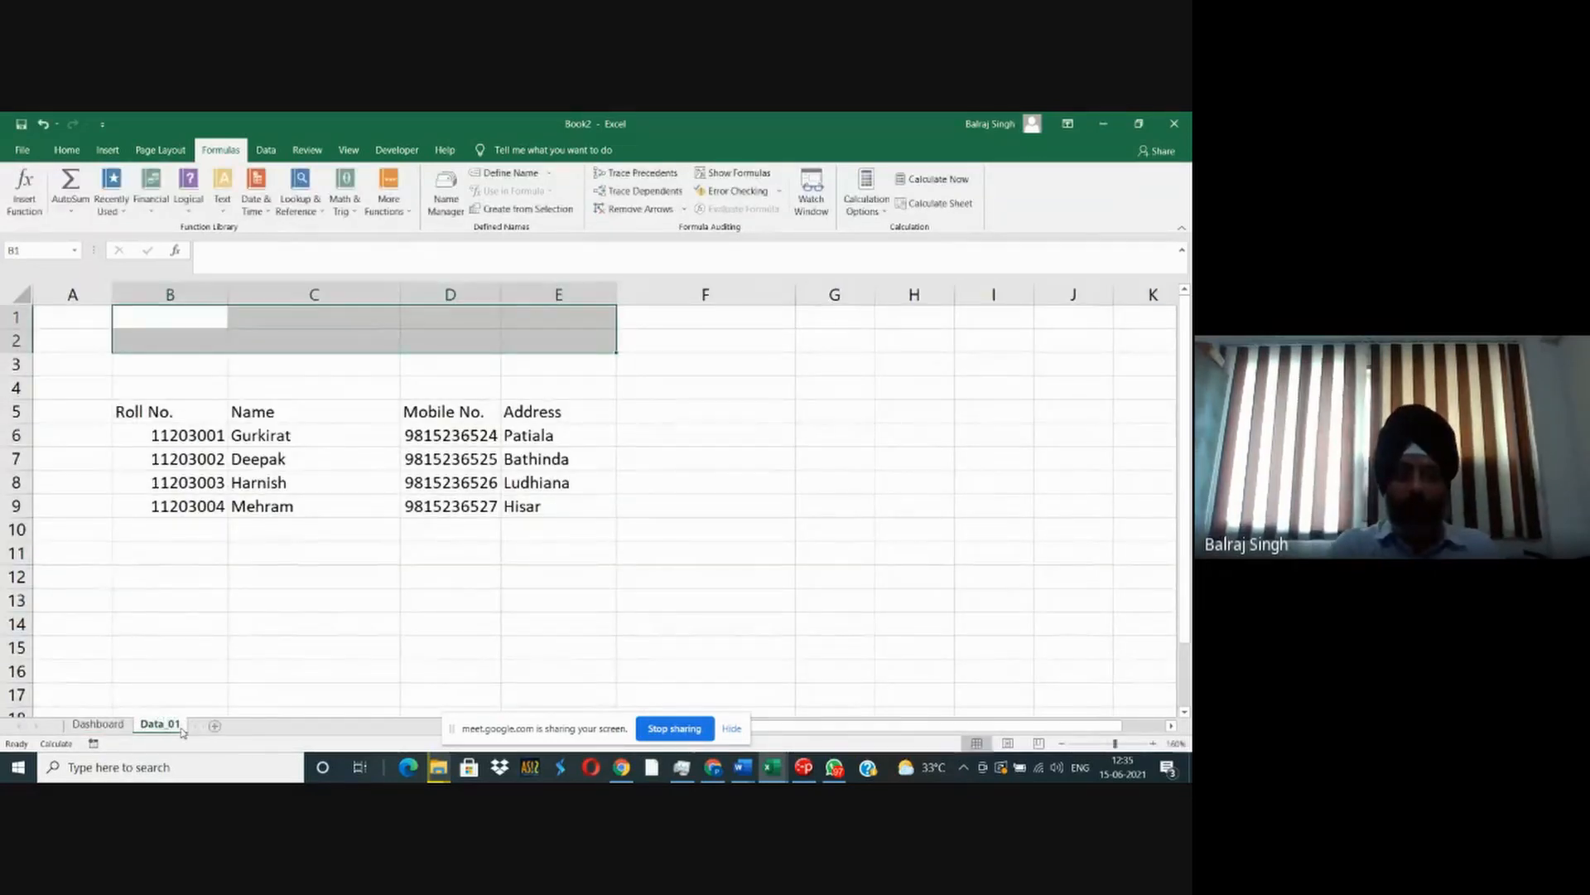
# - Make the student table headers in B5:E5 on Data_01 bold
pyautogui.click(167, 523)
pyautogui.moveTo(153, 401); pyautogui.dragTo(522, 418)
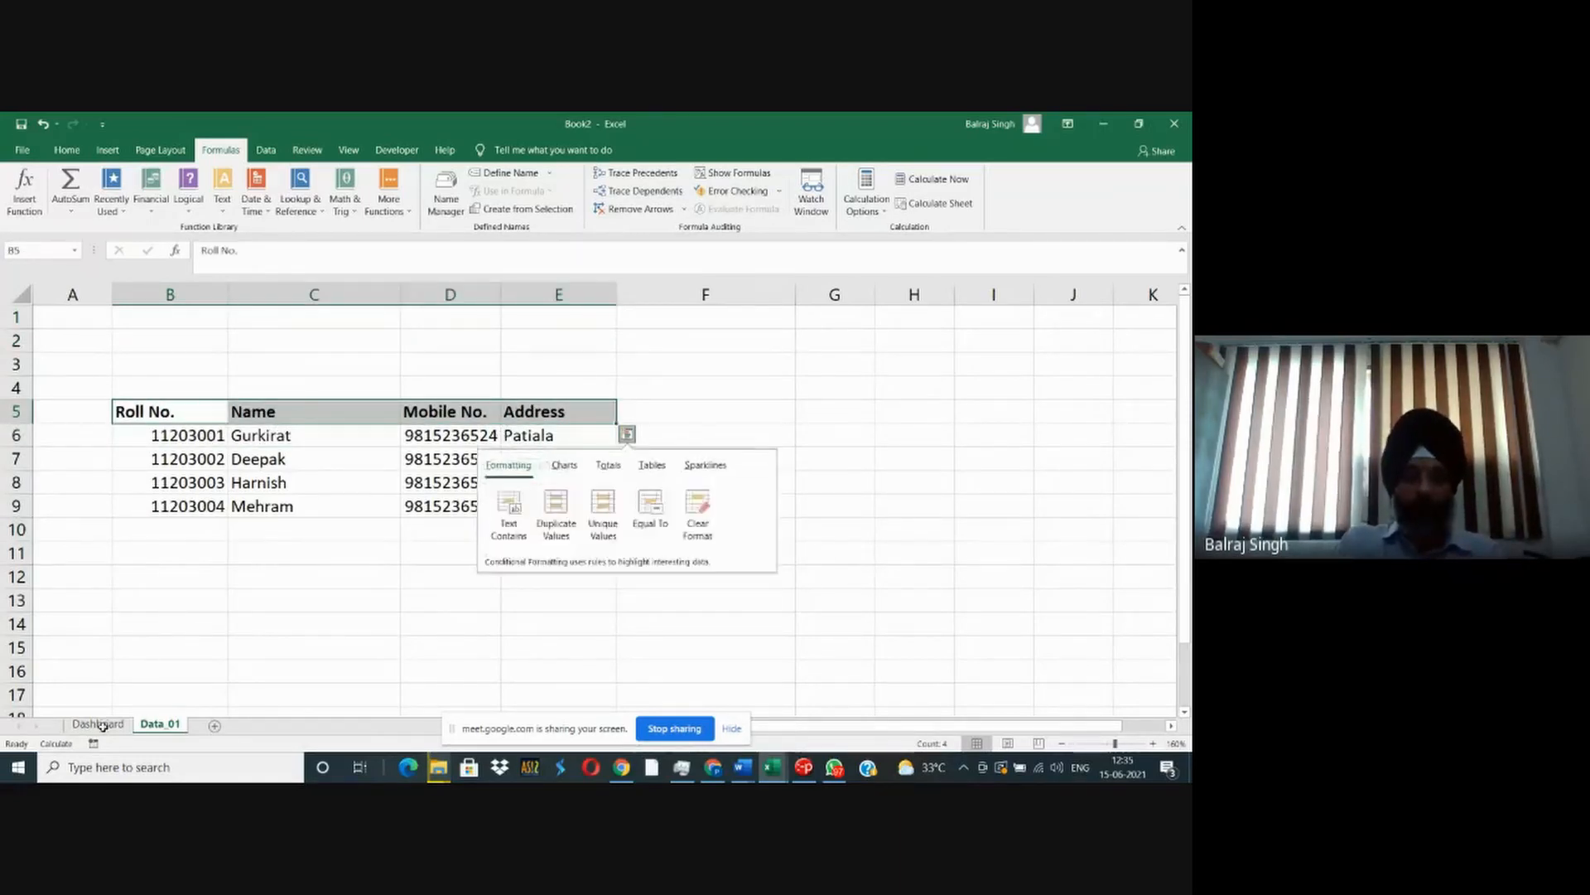
# - Return to the Dashboard sheet and switch its cells from formula display to calculated results
pyautogui.click(97, 723)
pyautogui.click(349, 482)
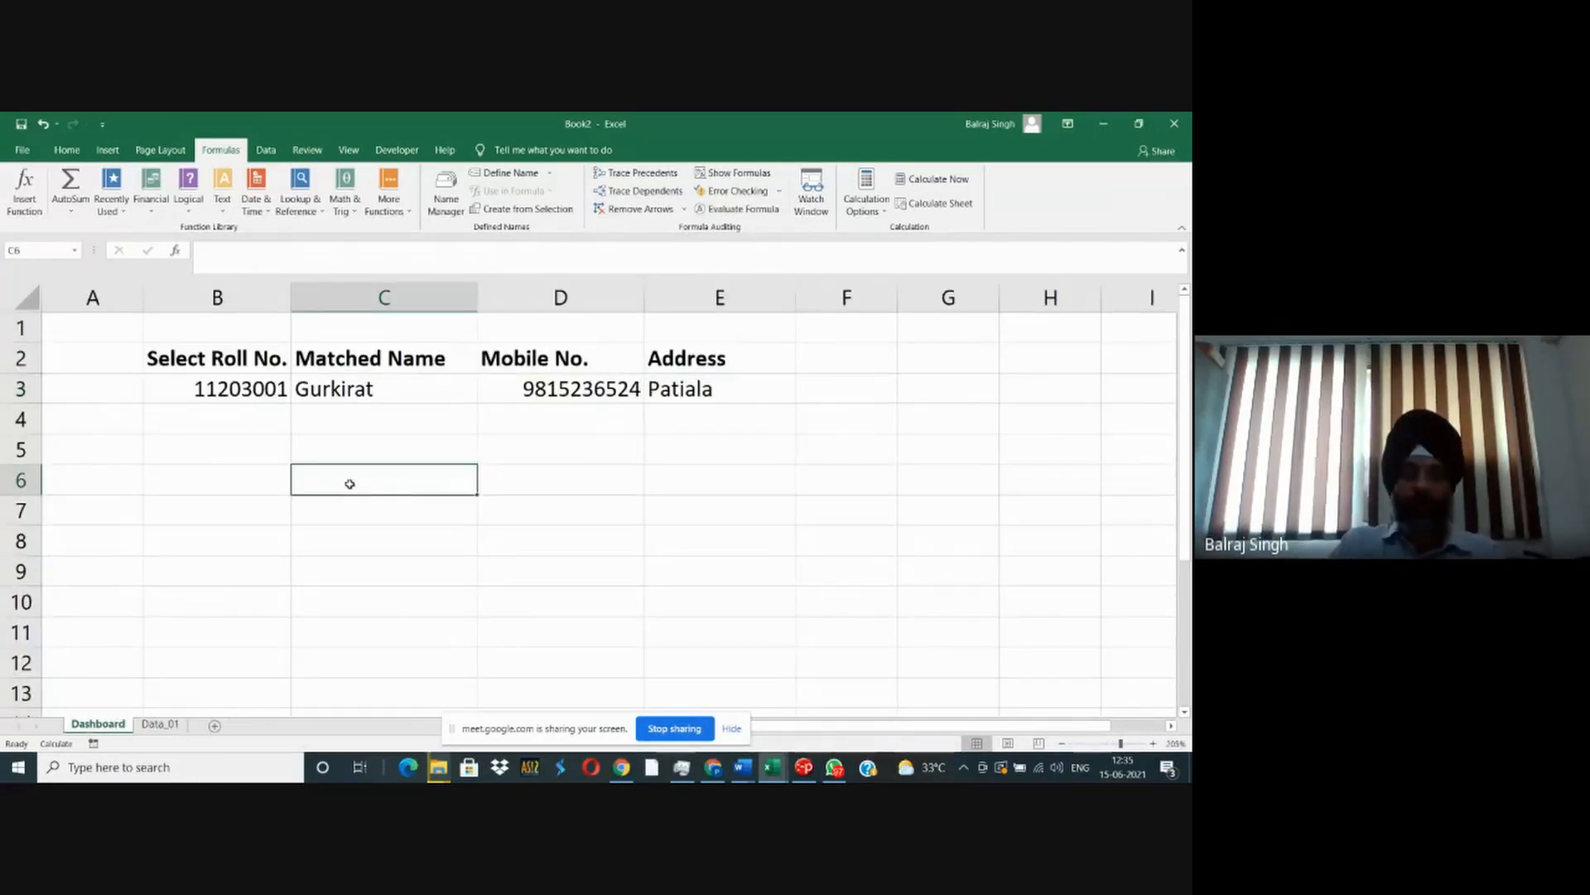
pyautogui.click(237, 387)
pyautogui.keyDown('ctrl'); pyautogui.scroll(-2, 307, 538); pyautogui.keyUp('ctrl')
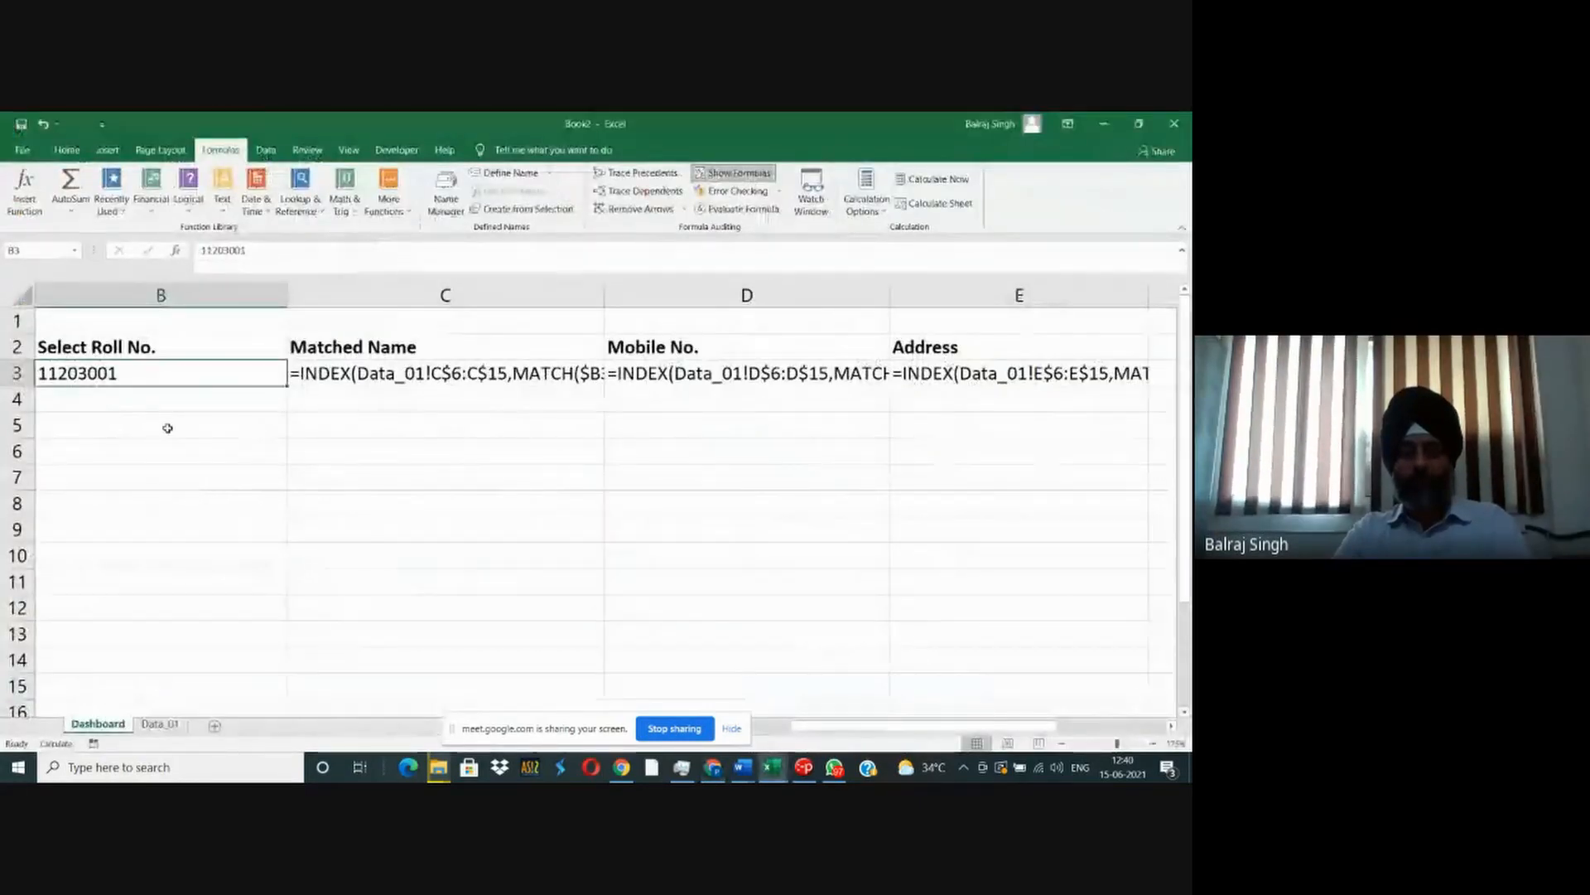
pyautogui.scroll(-2, 167, 428)
pyautogui.hotkey('ctrl', '`')
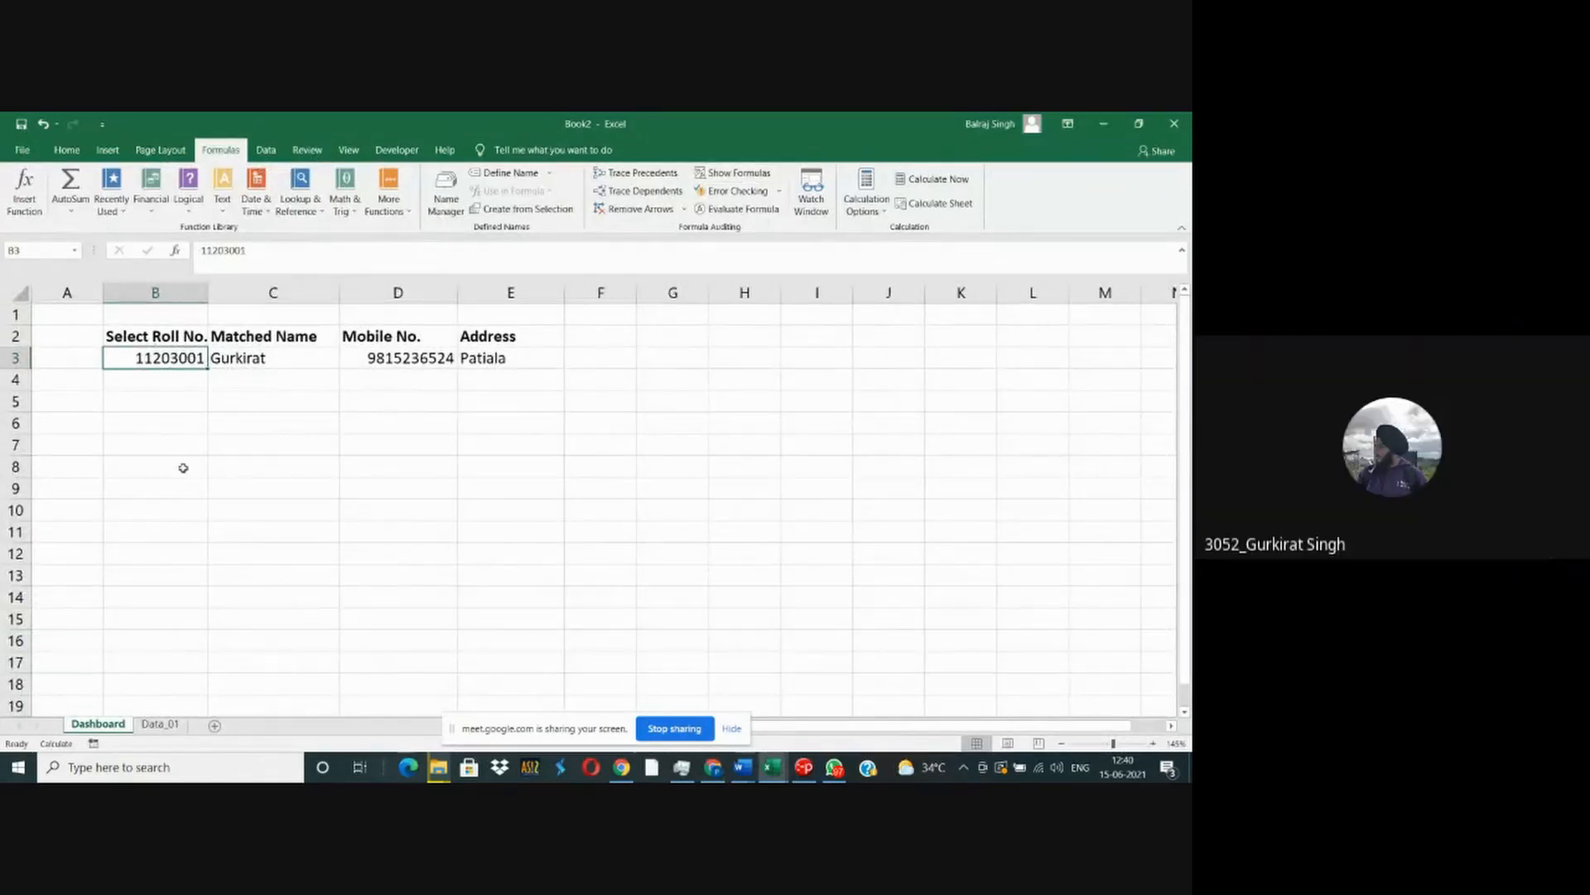
# - Enter the roll number of the third student in the table into B3 on Dashboard
pyautogui.write('11')
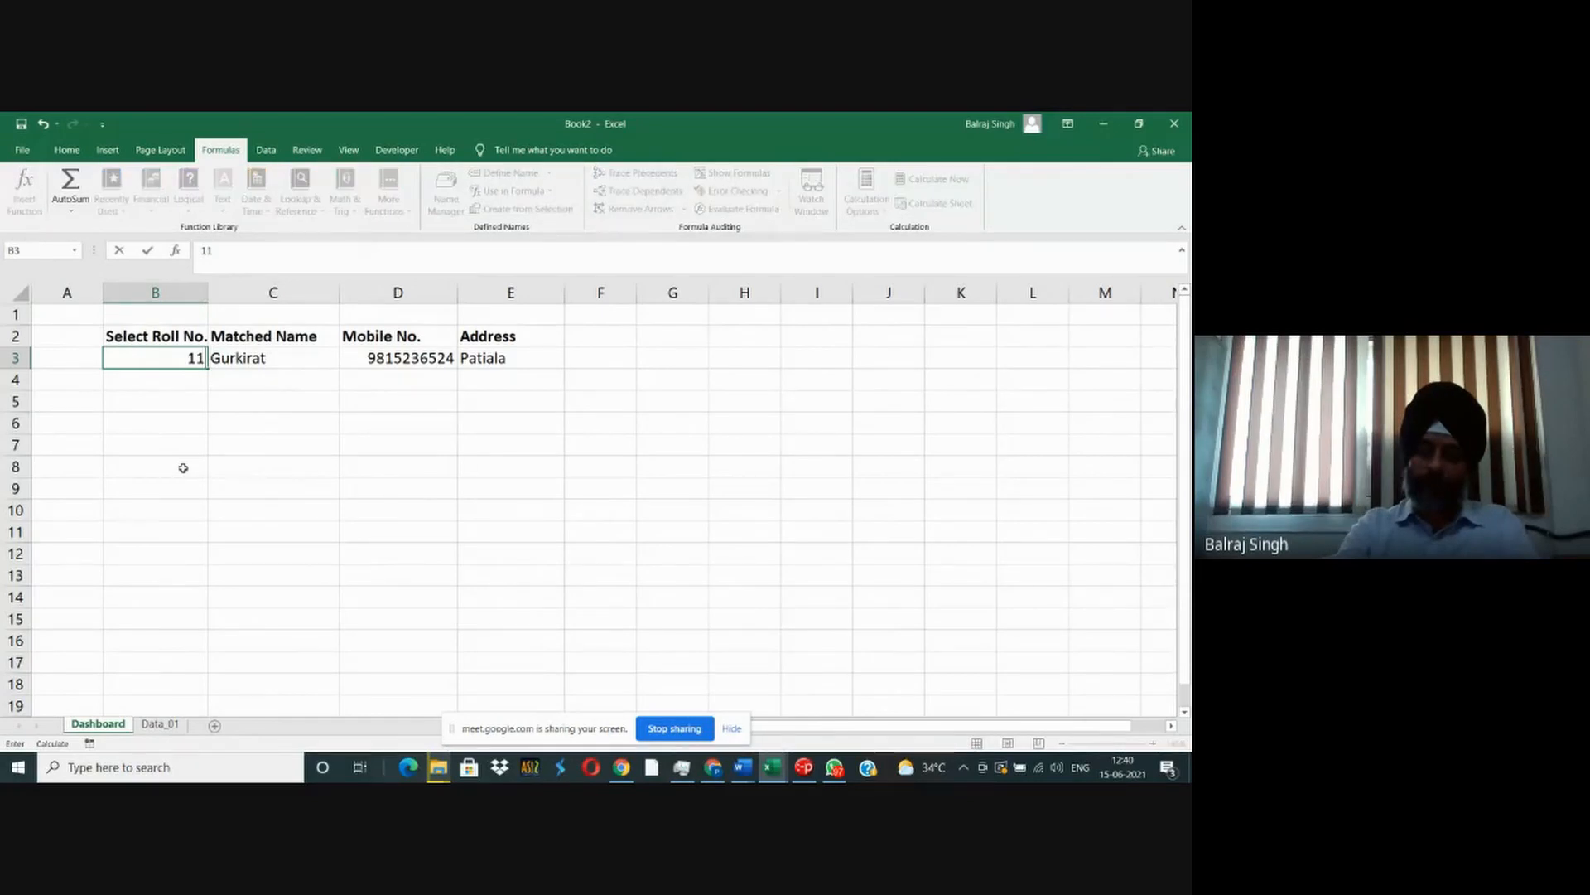
pyautogui.write('203003')
pyautogui.hotkey('ctrl', 'Return')
# - Test B3 with a roll number missing from the student table, and undo that entry
pyautogui.write('112')
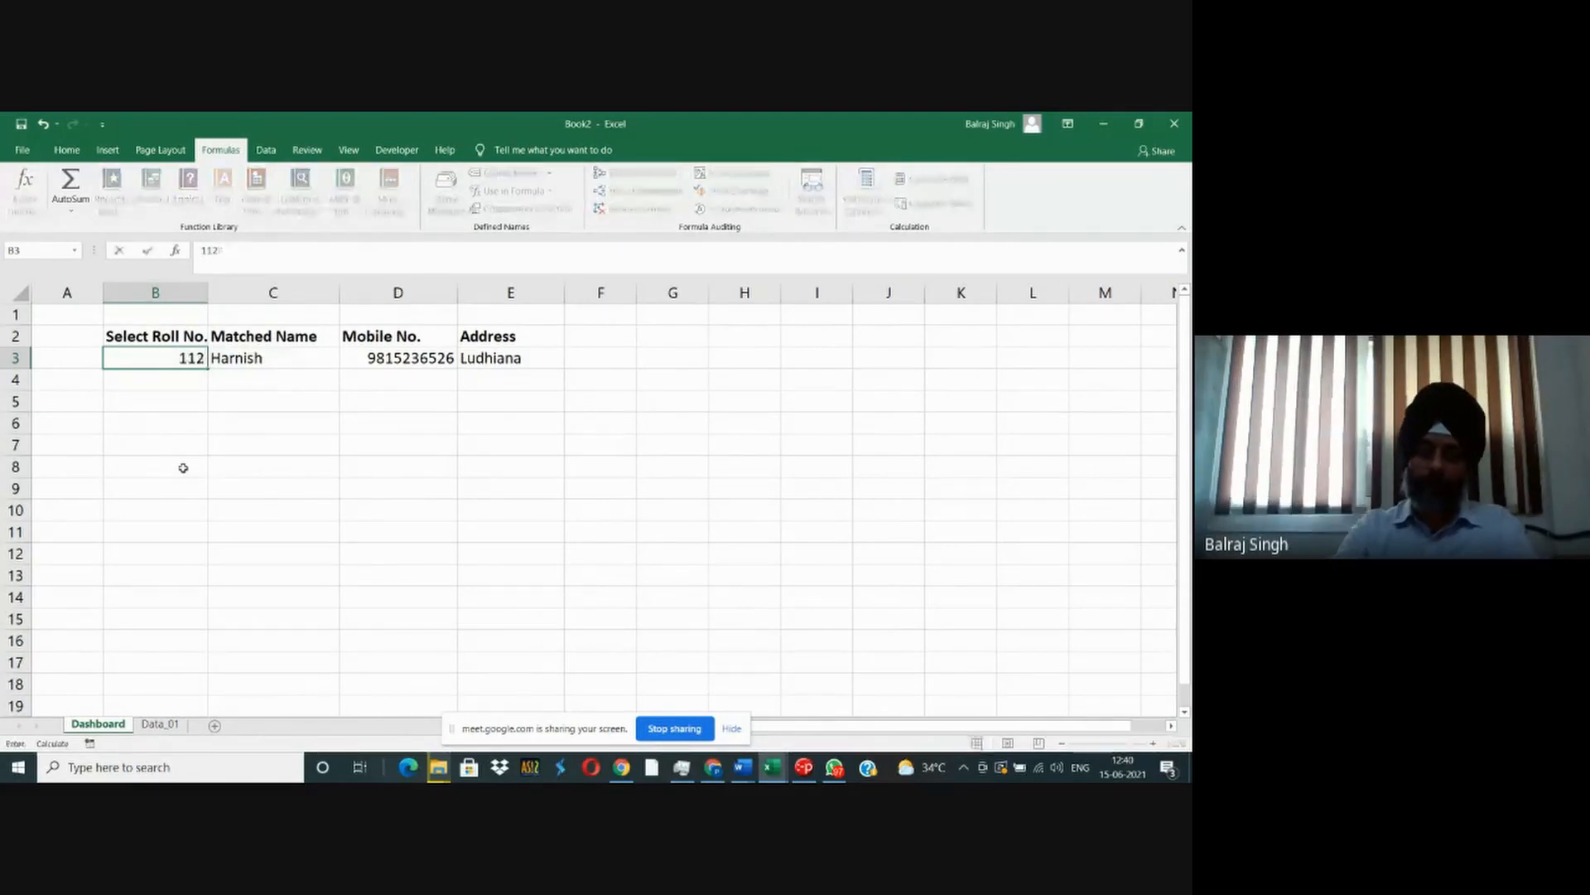
pyautogui.write('13001')
pyautogui.press('Return')
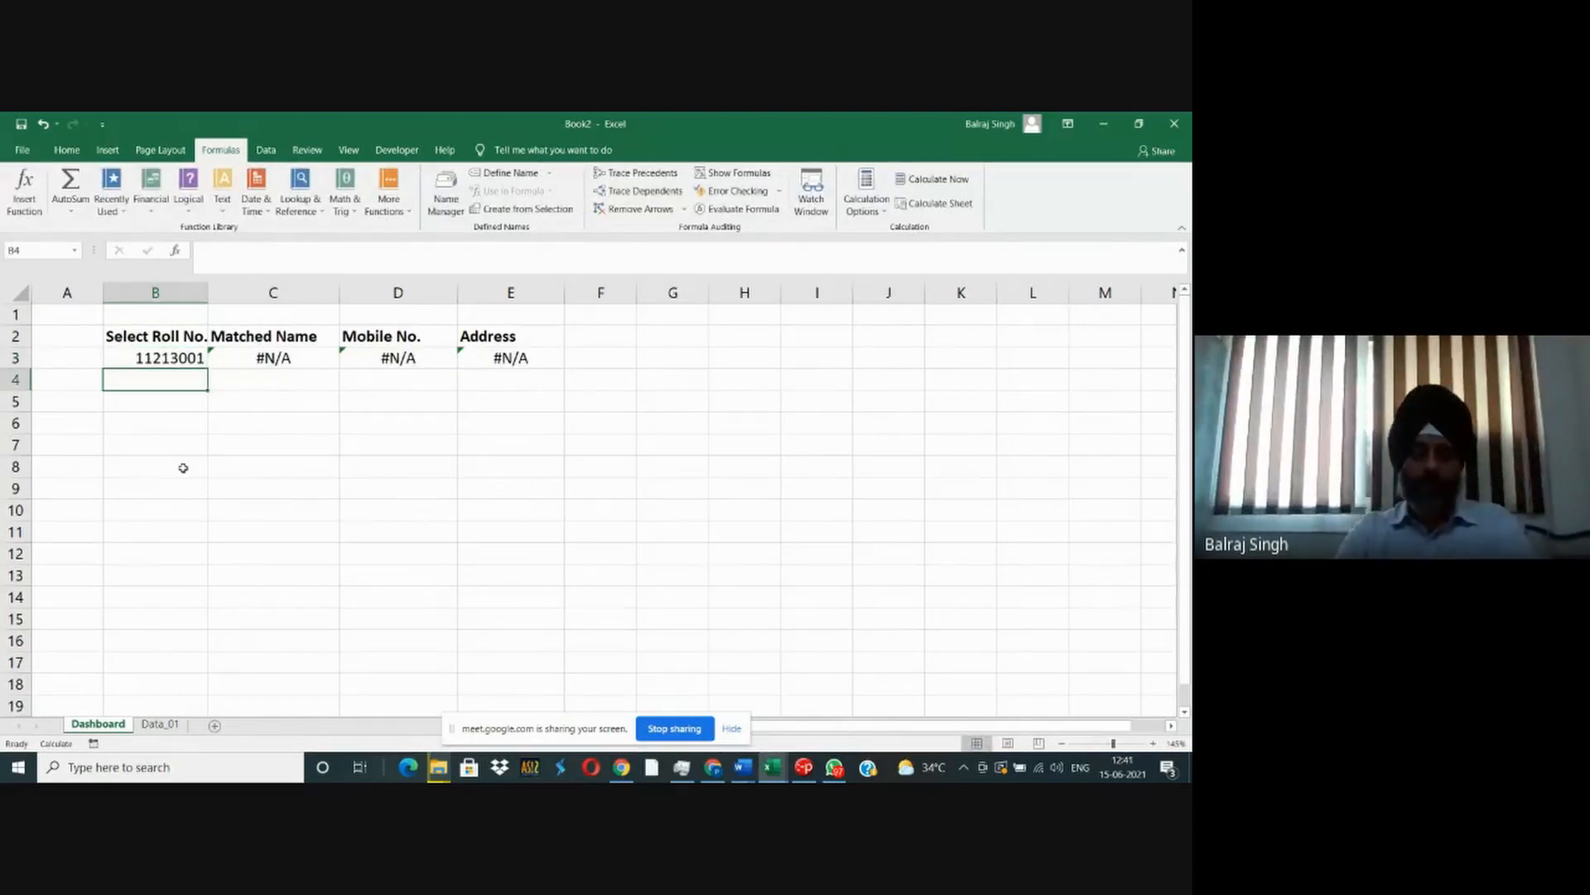
pyautogui.hotkey('ctrl', 'z')
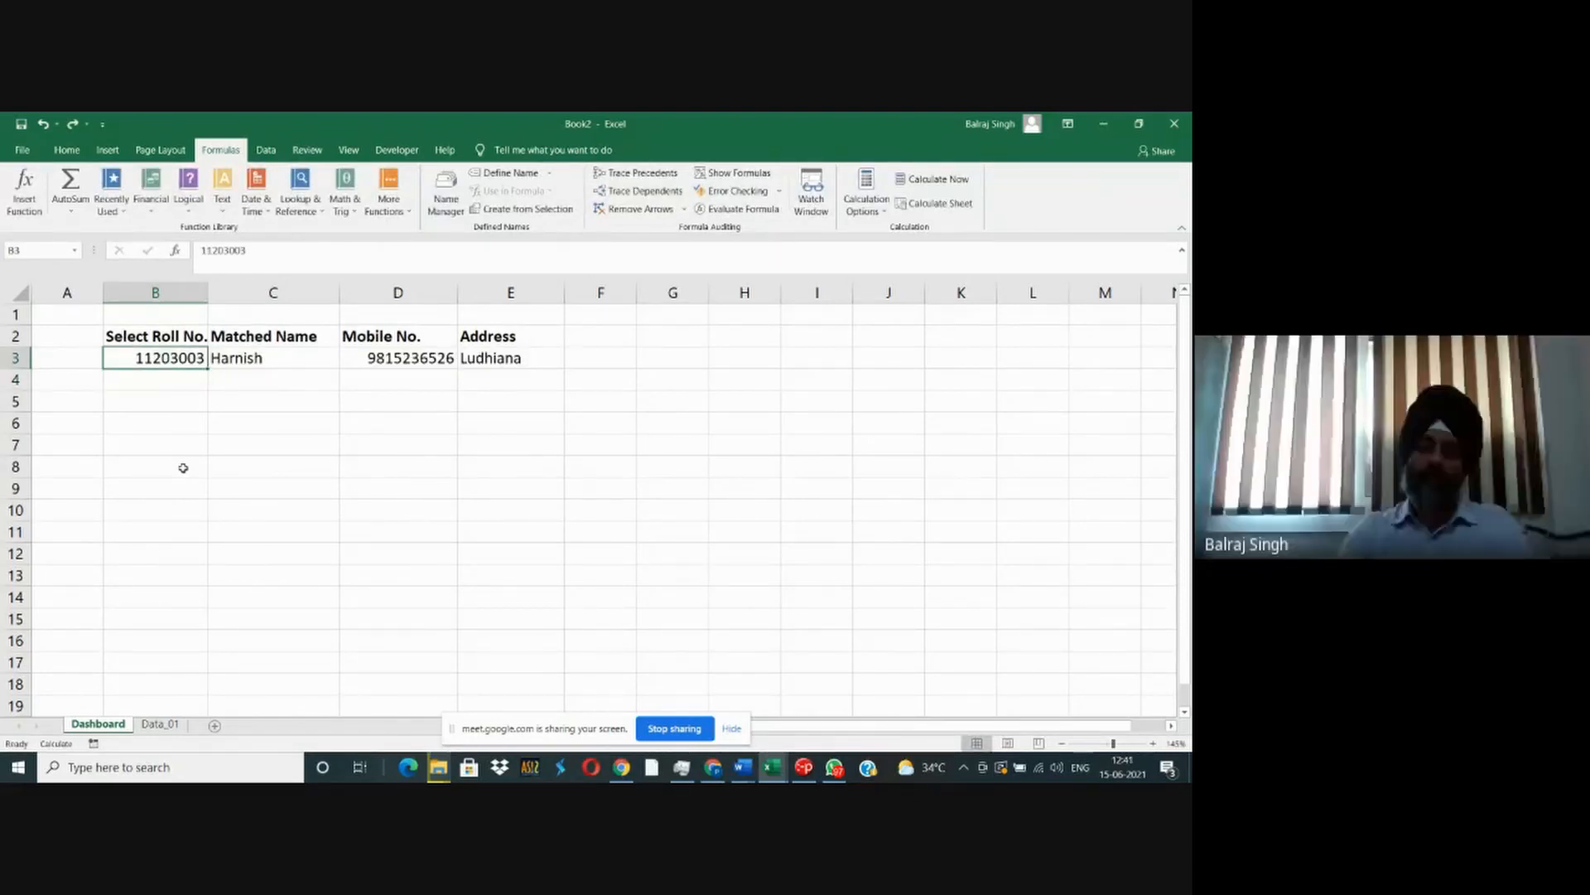
# - Review the roll number list from B6 down to B12 on Data_01 as the source for B3 on Dashboard
pyautogui.press('Right')
pyautogui.press('Right')
pyautogui.press('Right')
pyautogui.press('Right')
pyautogui.press('Right')
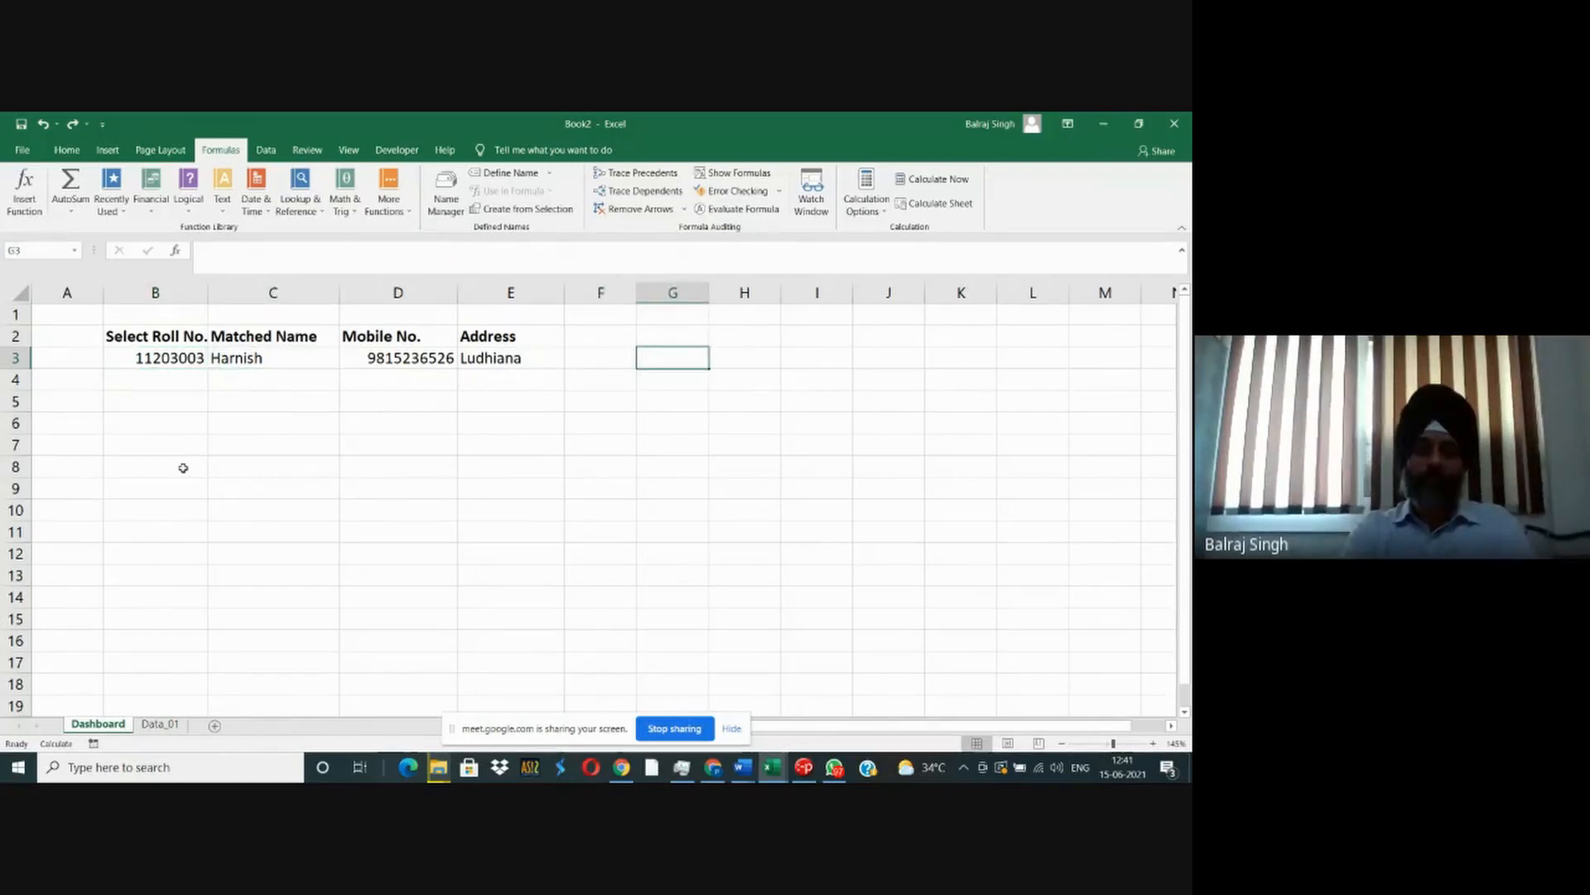
pyautogui.press('Up')
pyautogui.click(178, 353)
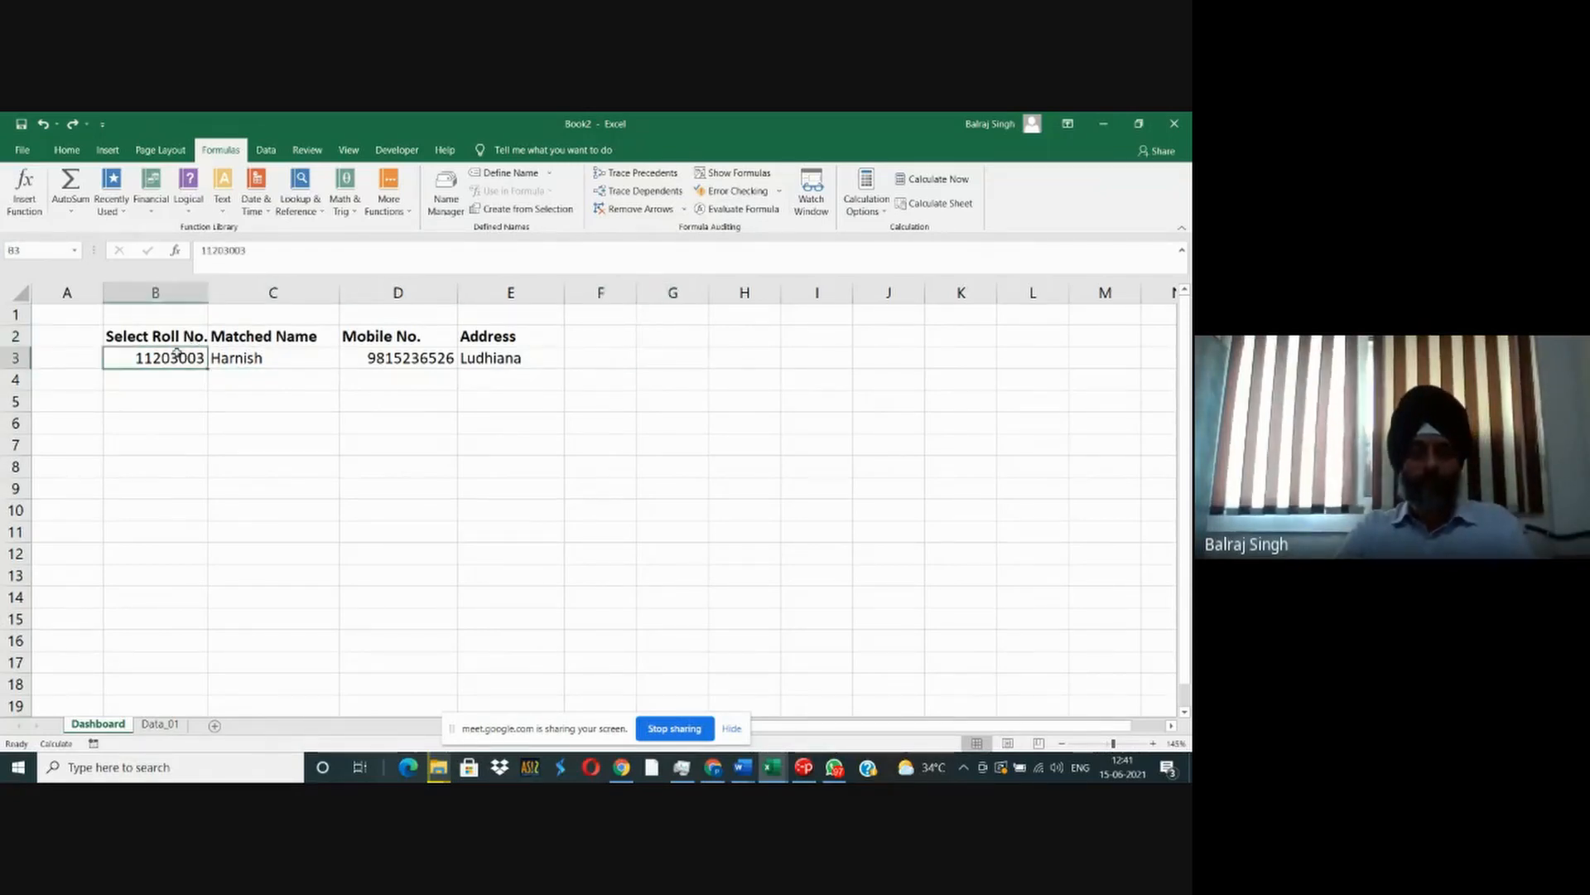
pyautogui.click(159, 724)
pyautogui.moveTo(182, 435); pyautogui.dragTo(185, 578)
pyautogui.click(97, 724)
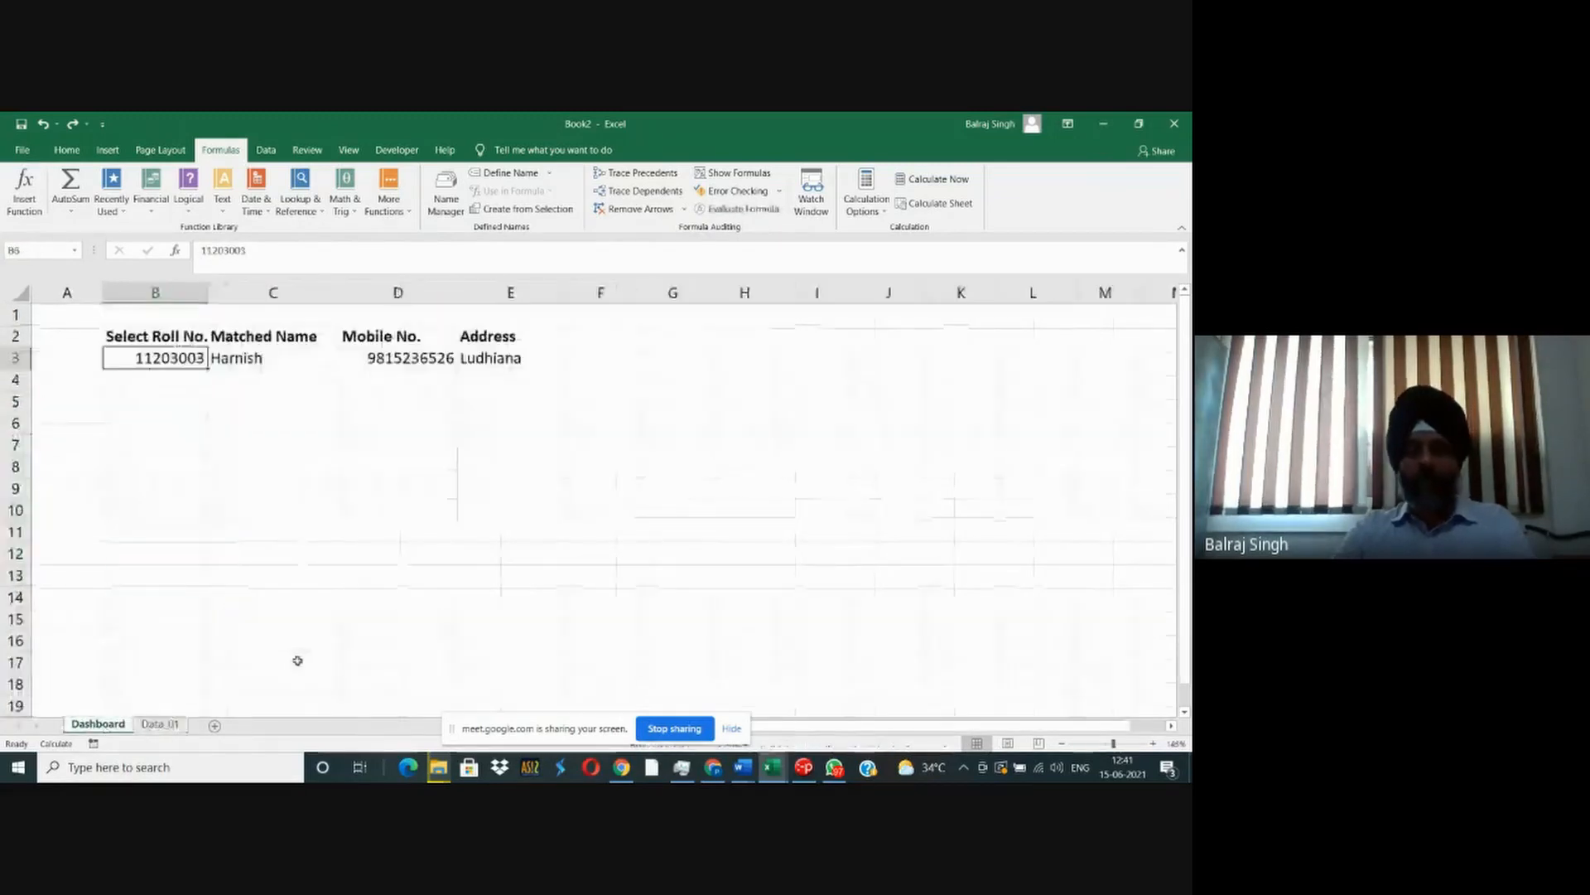
# - Add the heading Key Column in I2 on Dashboard
pyautogui.click(814, 336)
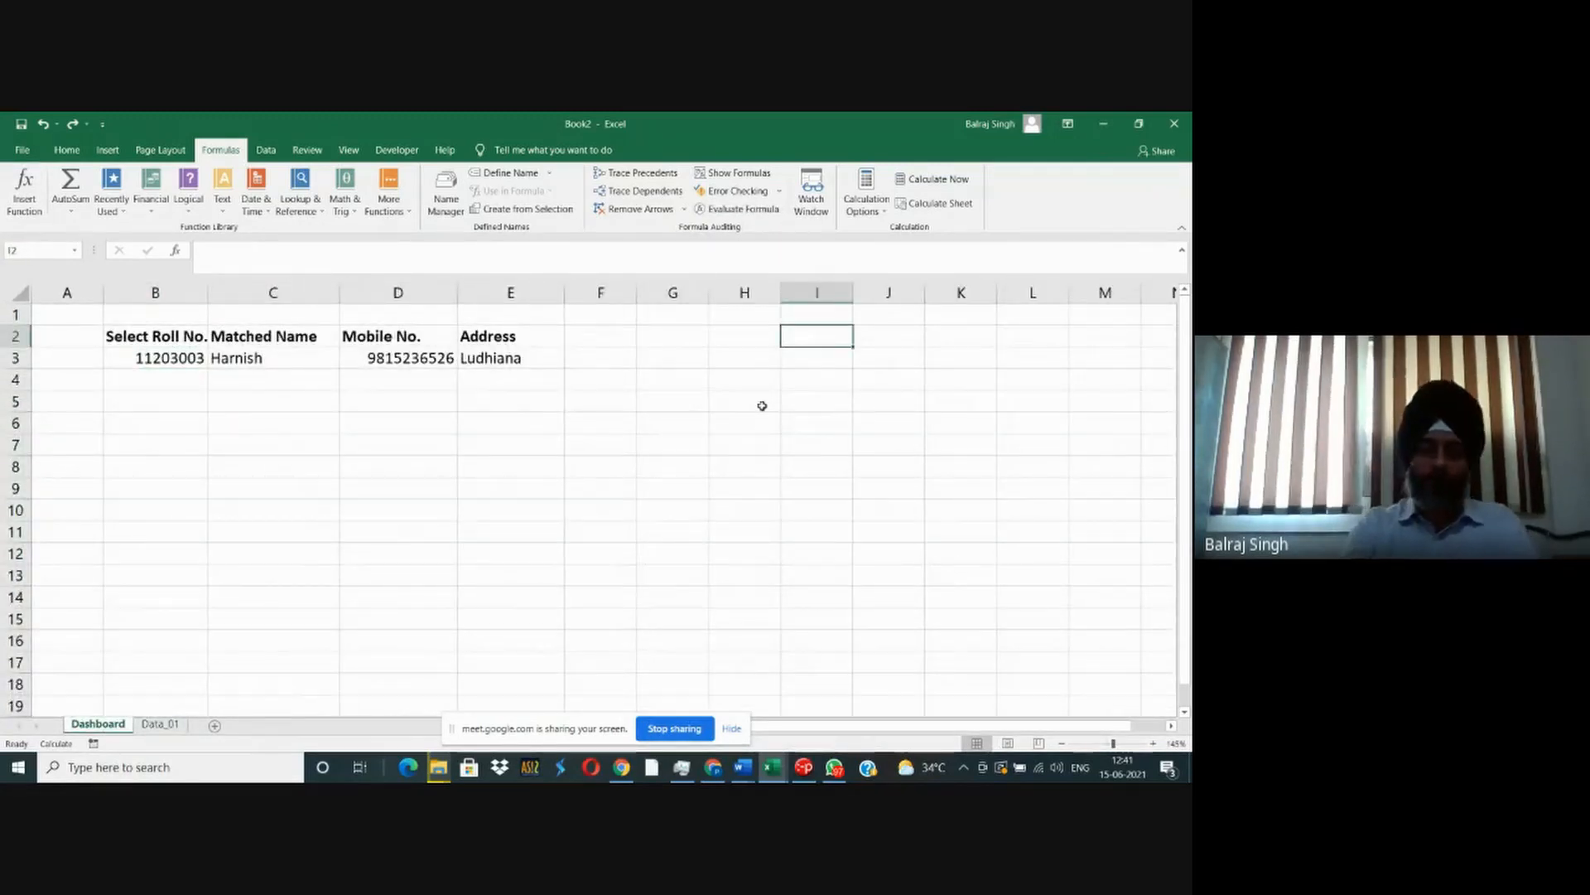
pyautogui.write('Key Column')
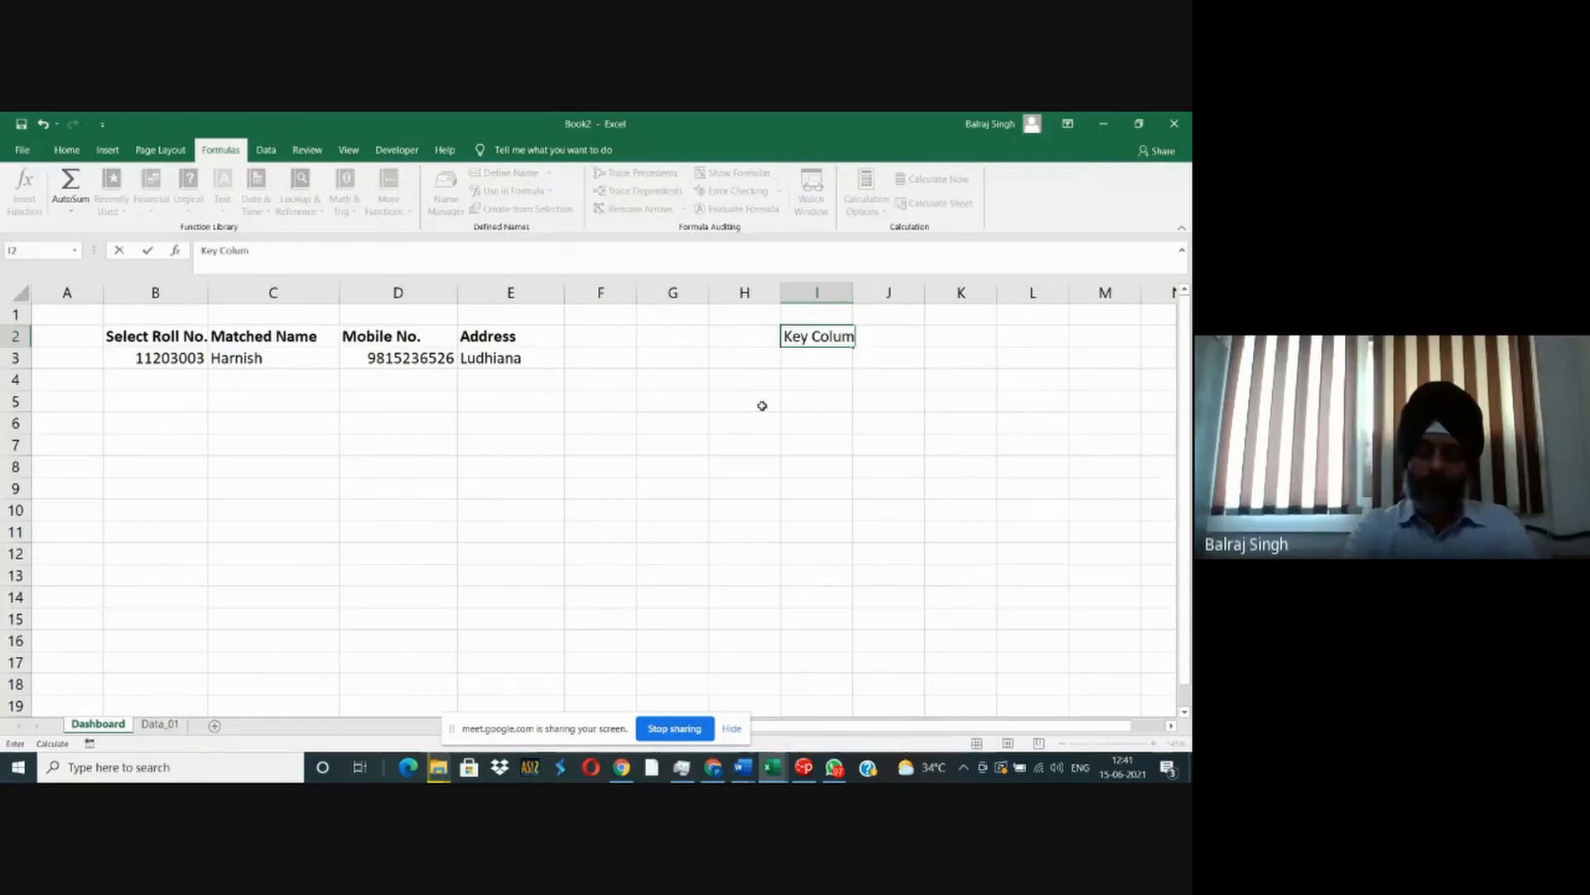
pyautogui.press('Return')
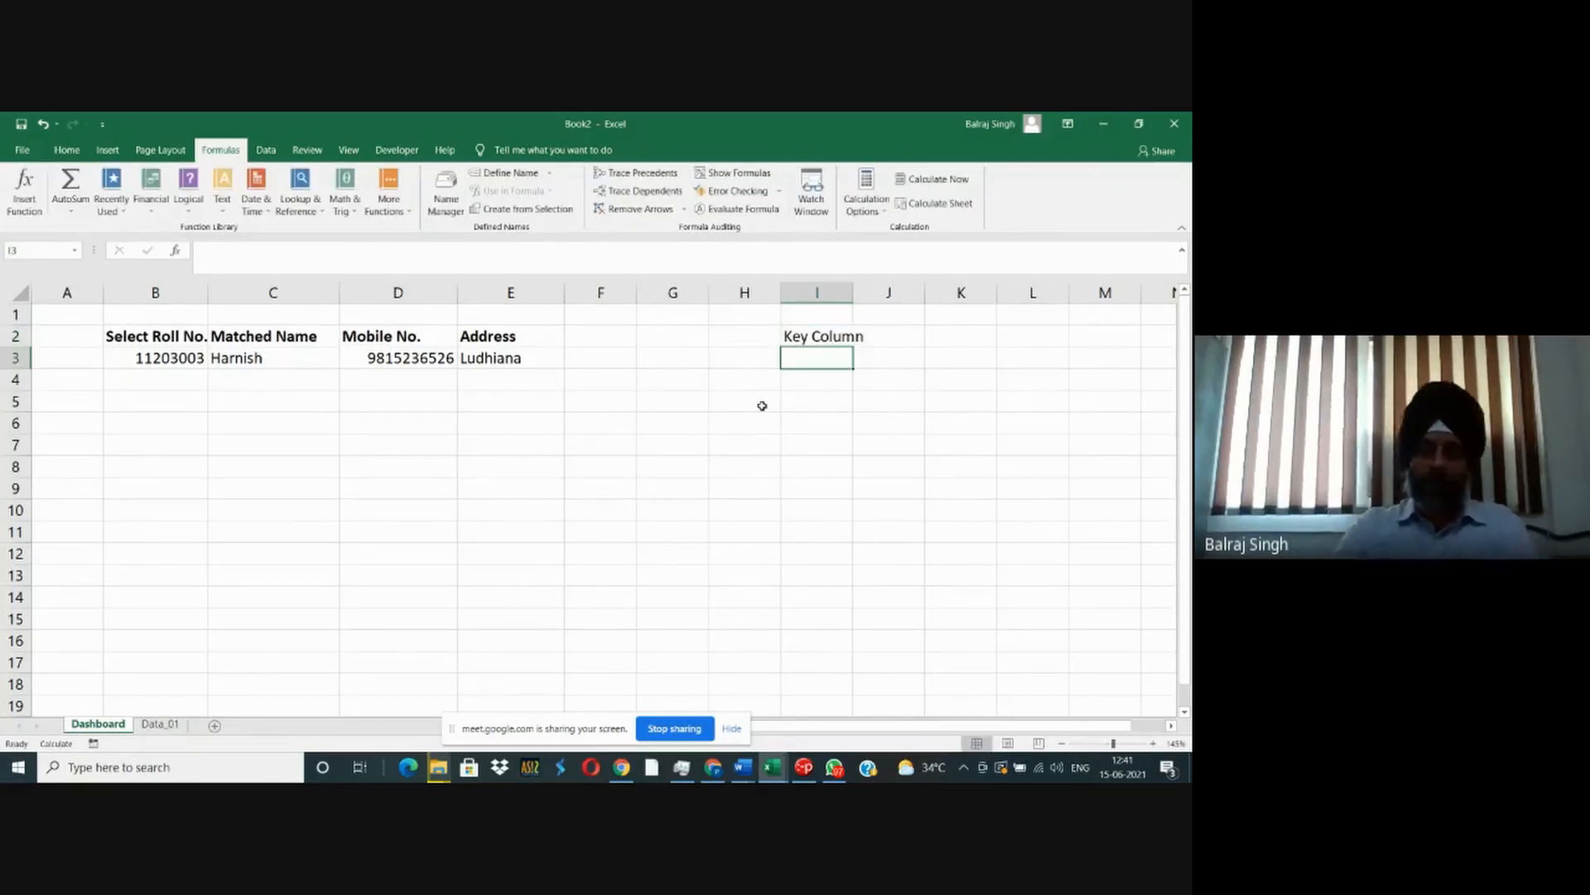
# - Enter the cross-sheet reference =Data_01!B4 in I3 under the Key Column heading
pyautogui.write('=Data')
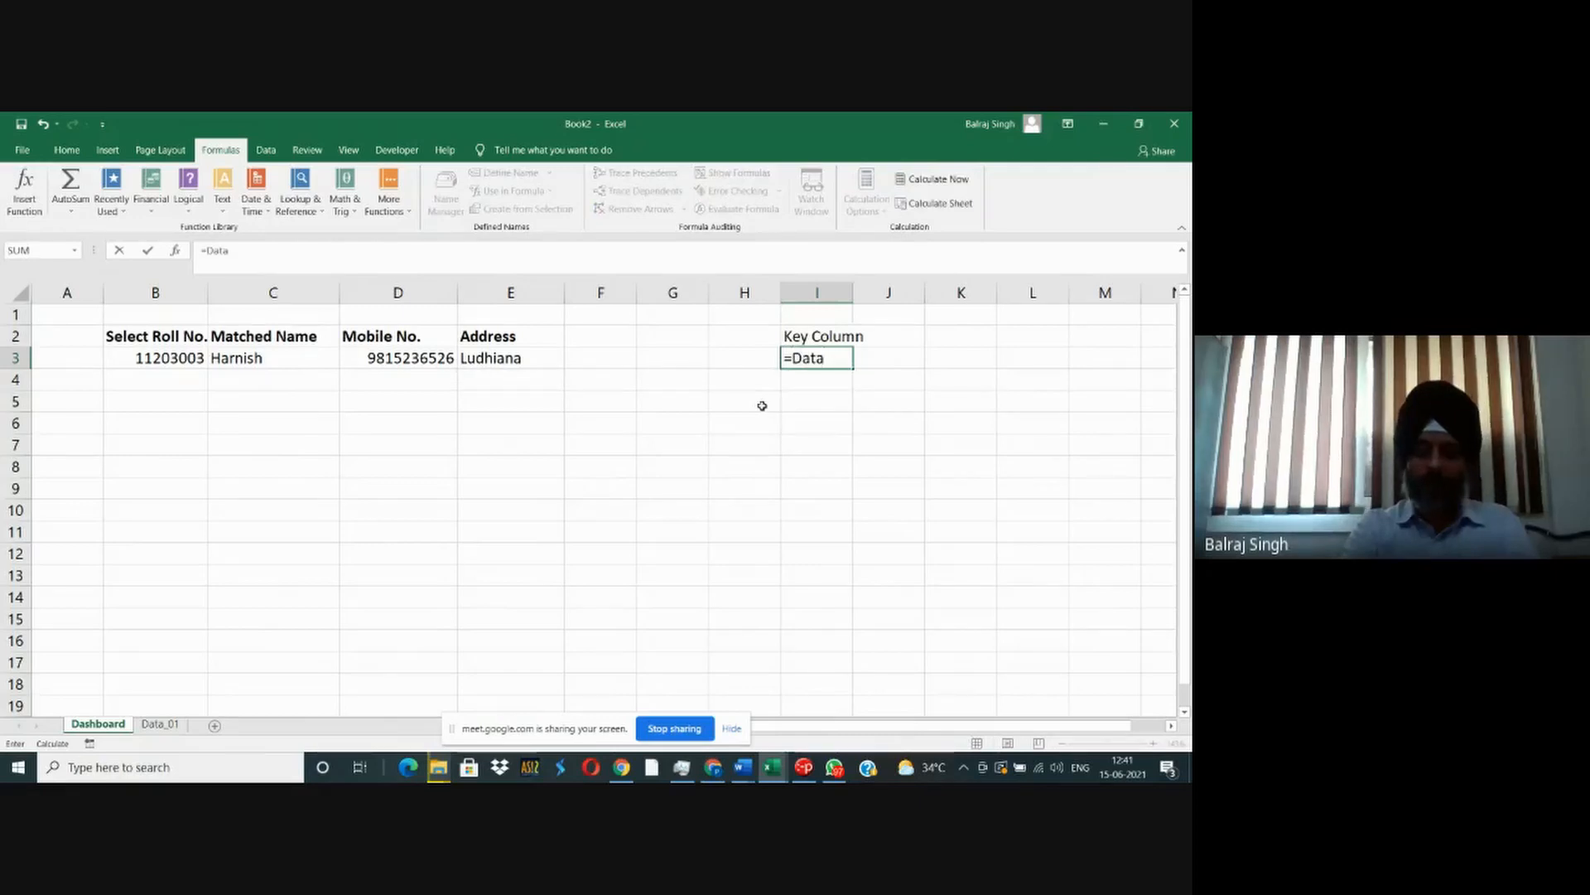
pyautogui.press('BackSpace')
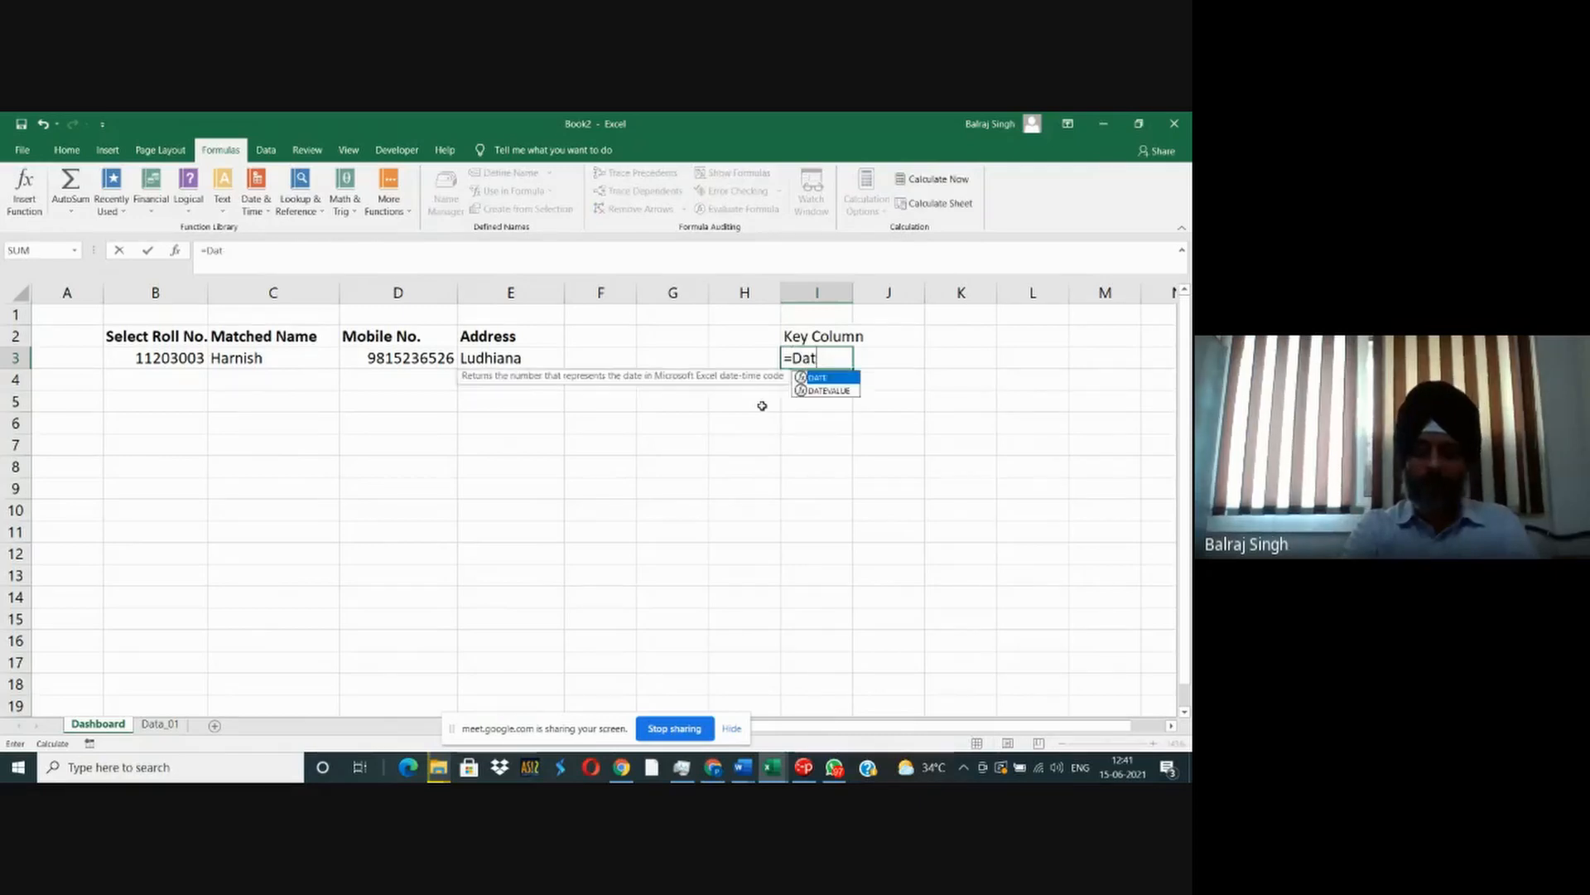
pyautogui.write('a_01')
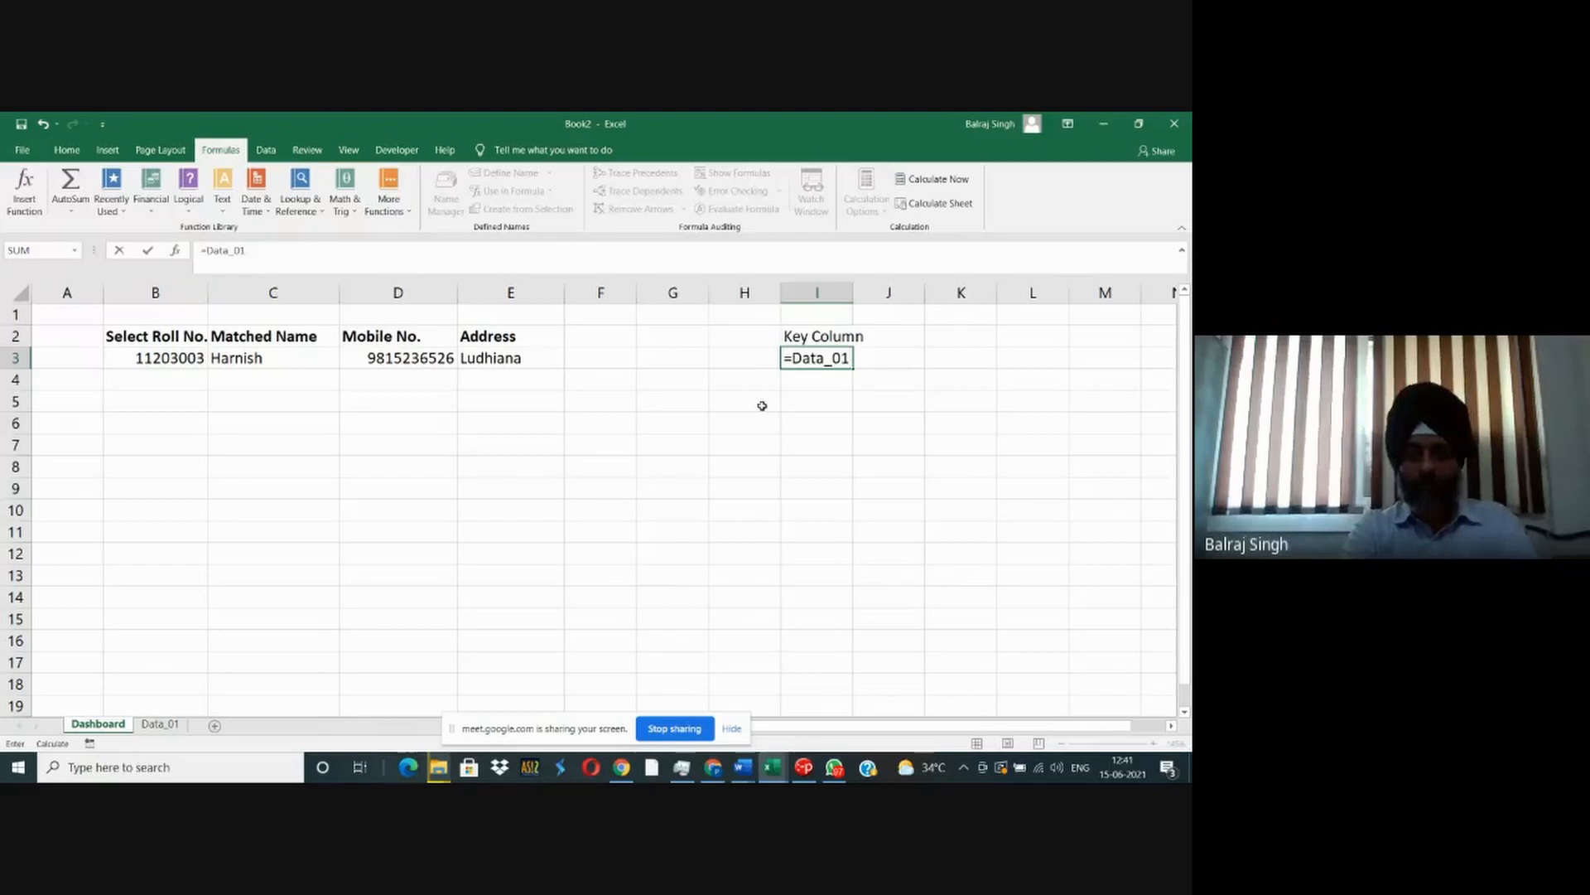
pyautogui.write('!')
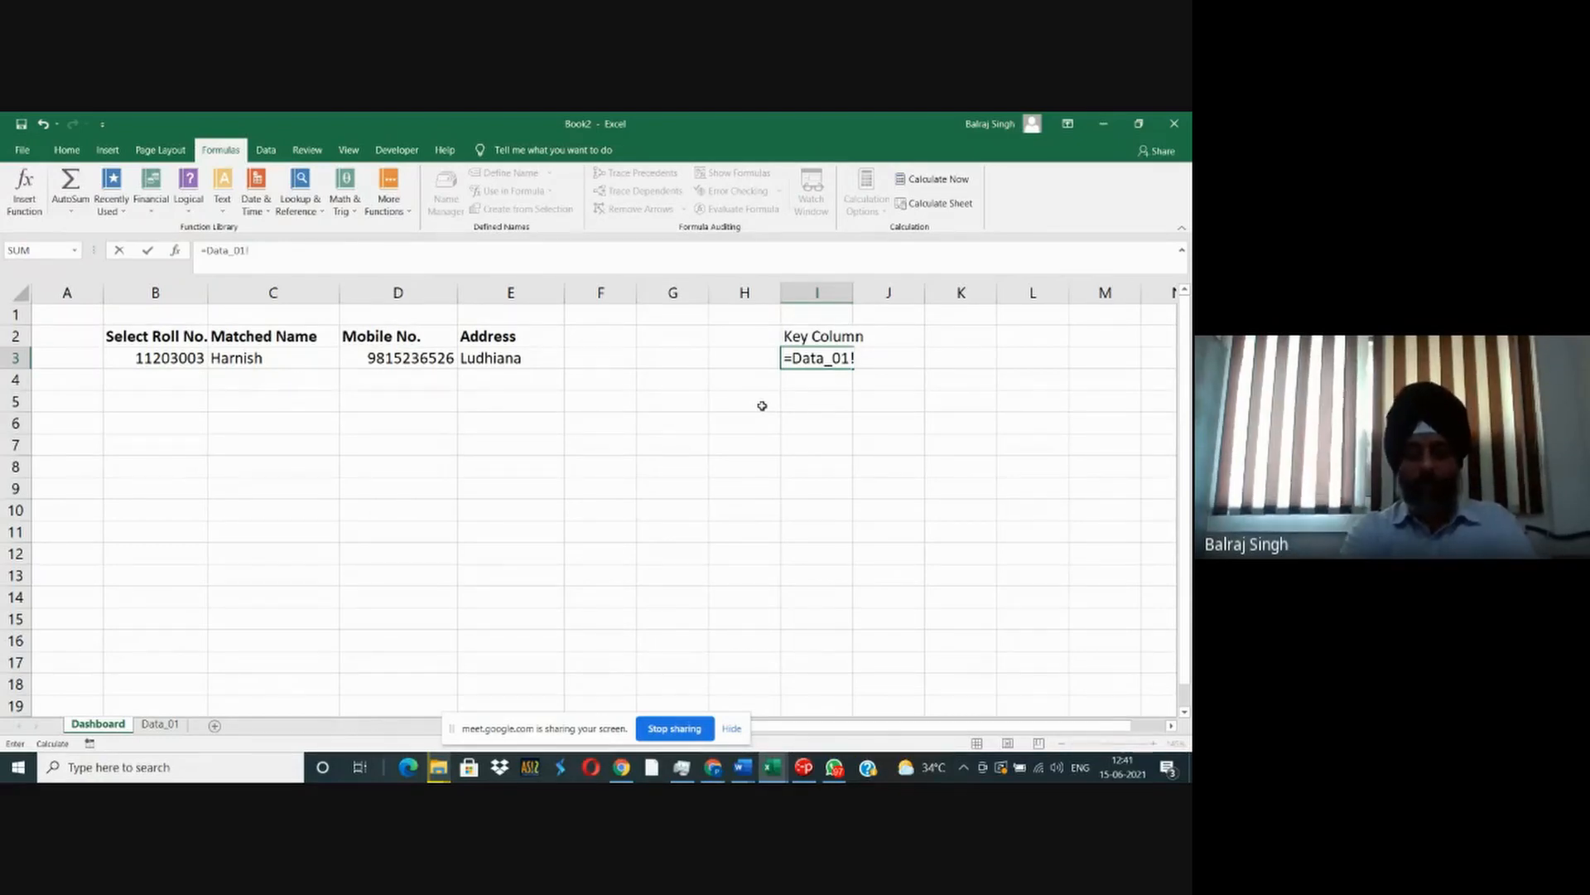
pyautogui.write('B')
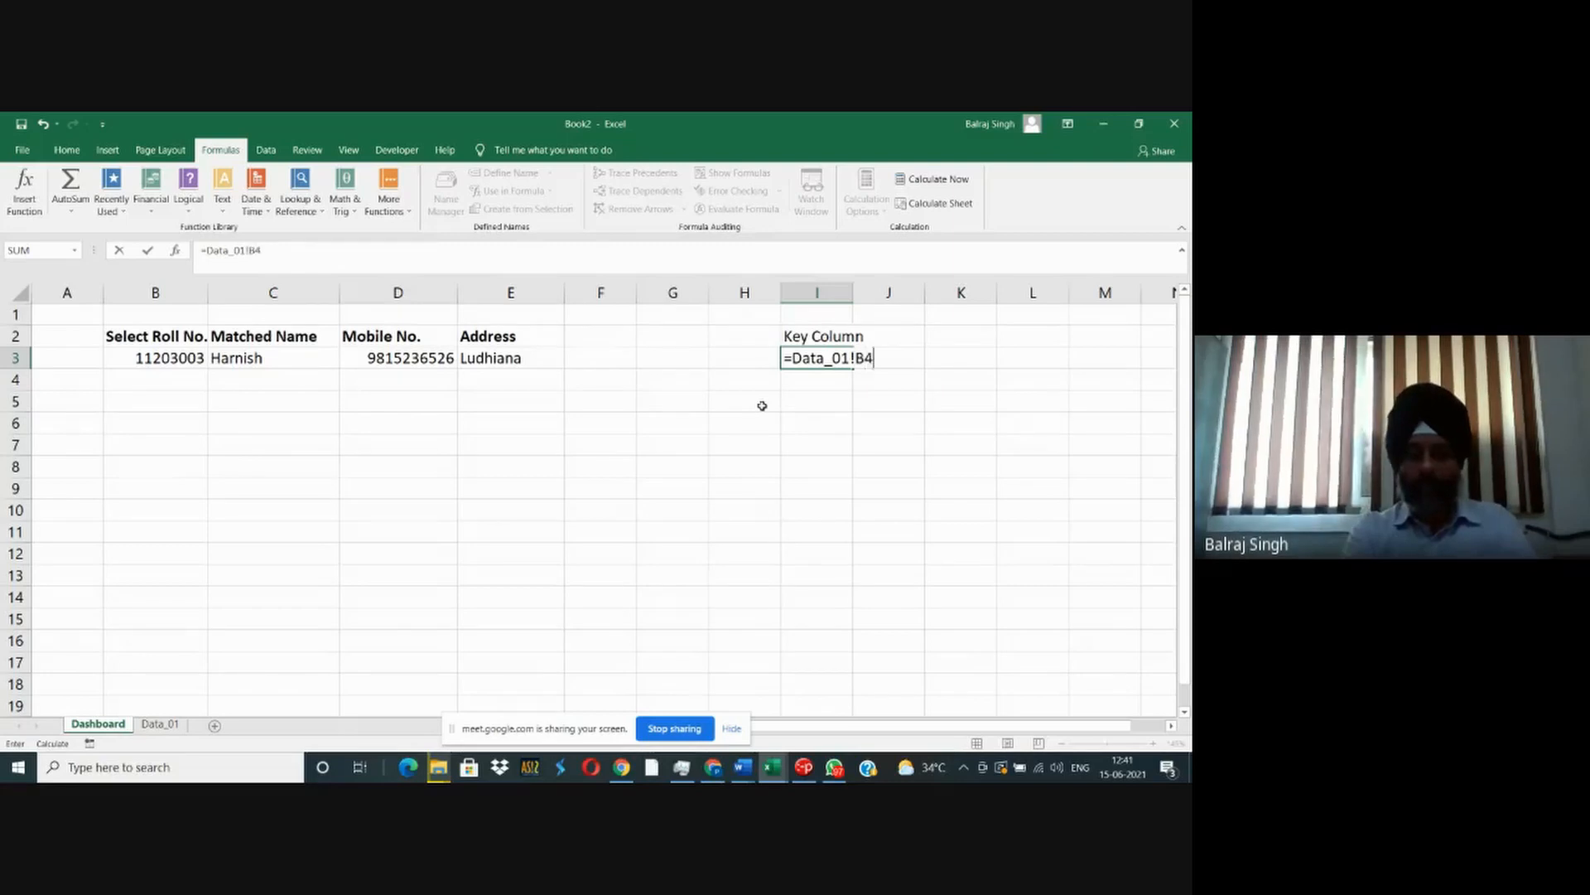
pyautogui.write('4')
pyautogui.press('Return')
pyautogui.press('Up')
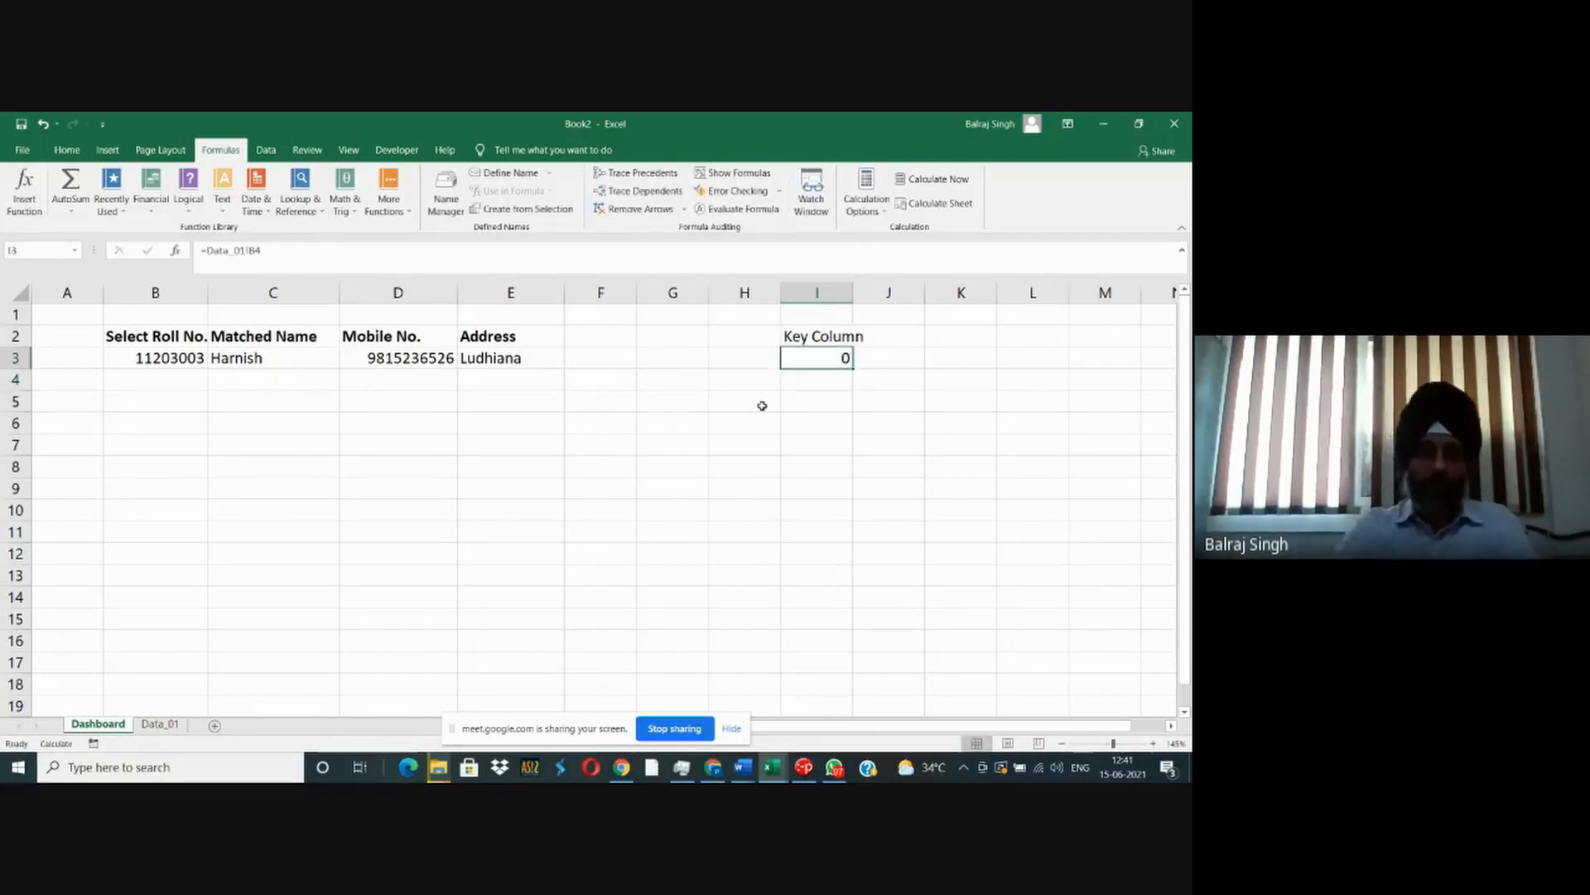
# - Check where the roll numbers start on Data_01 and correct the reference in I3 to =Data_01!B6
pyautogui.click(160, 724)
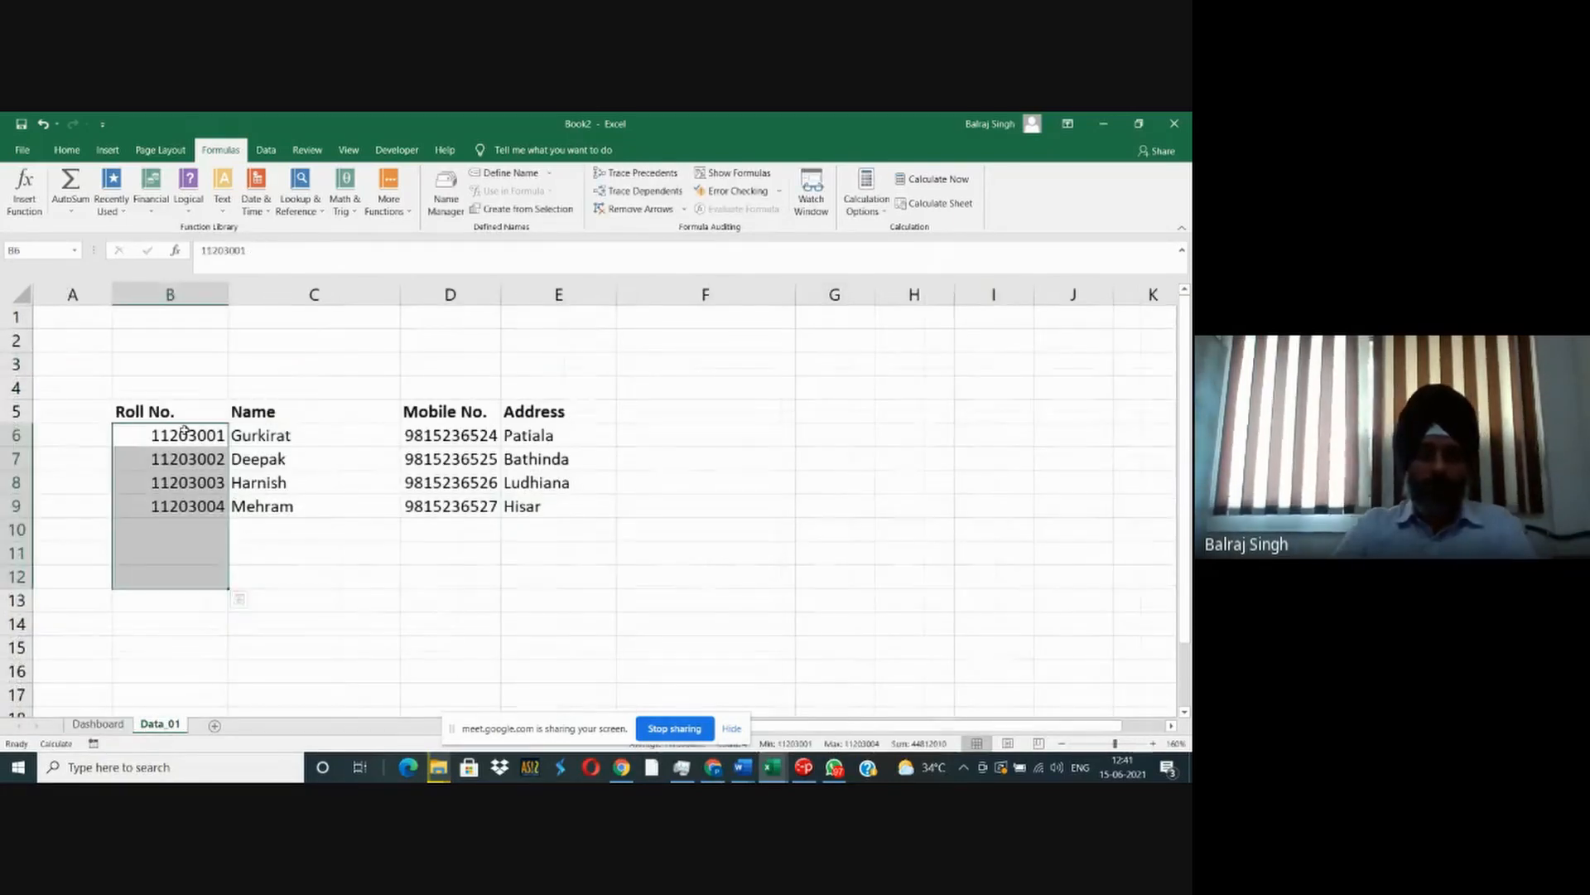
pyautogui.click(97, 723)
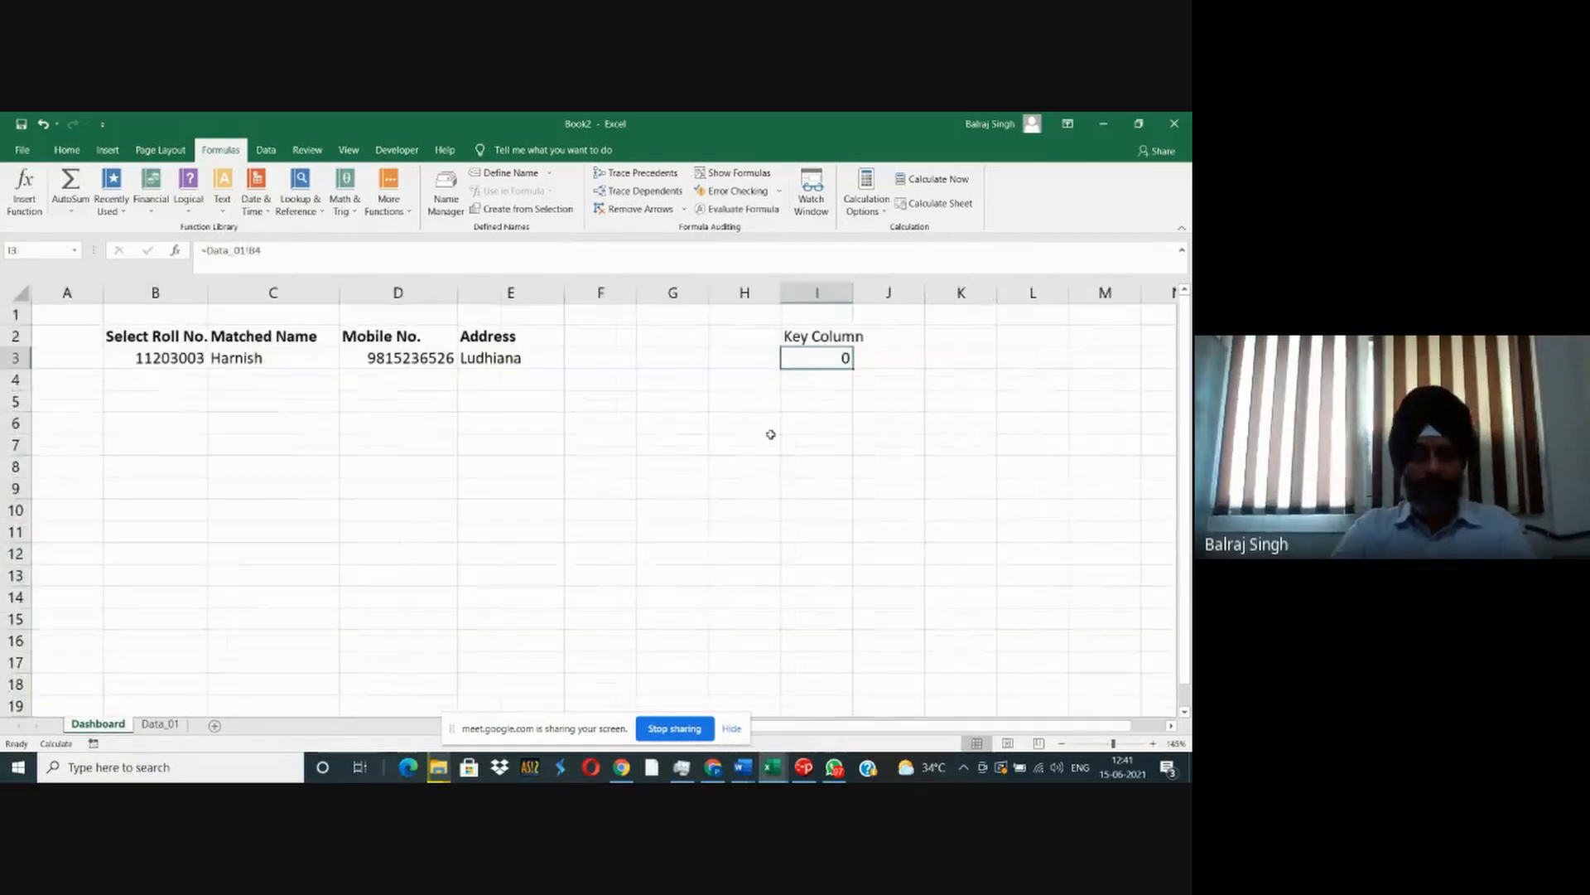
pyautogui.press('F2')
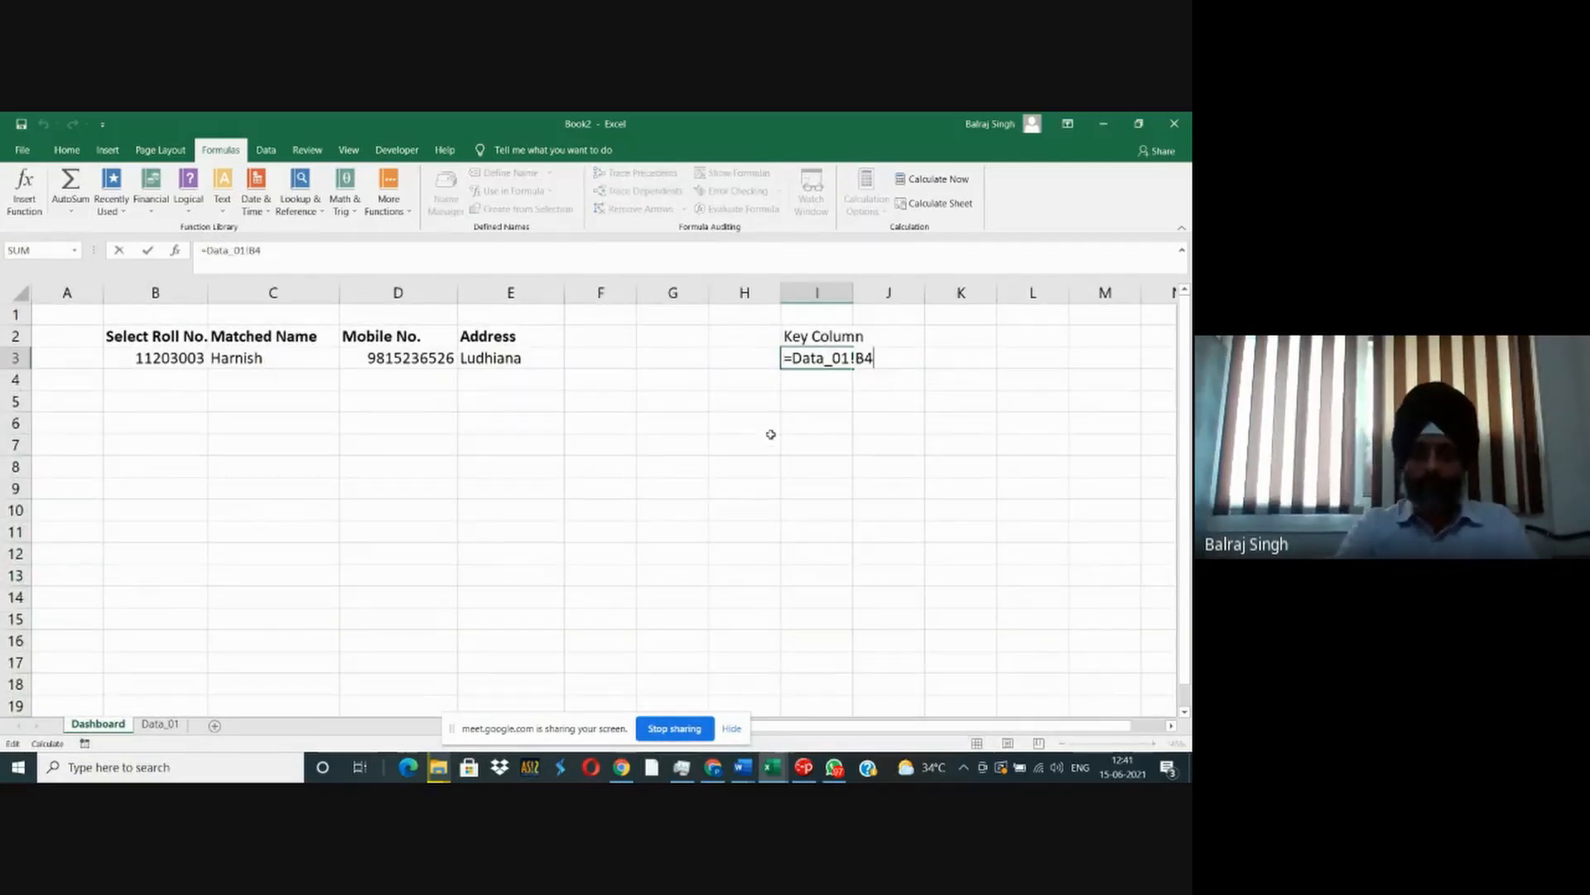
pyautogui.write('6')
pyautogui.press('Return')
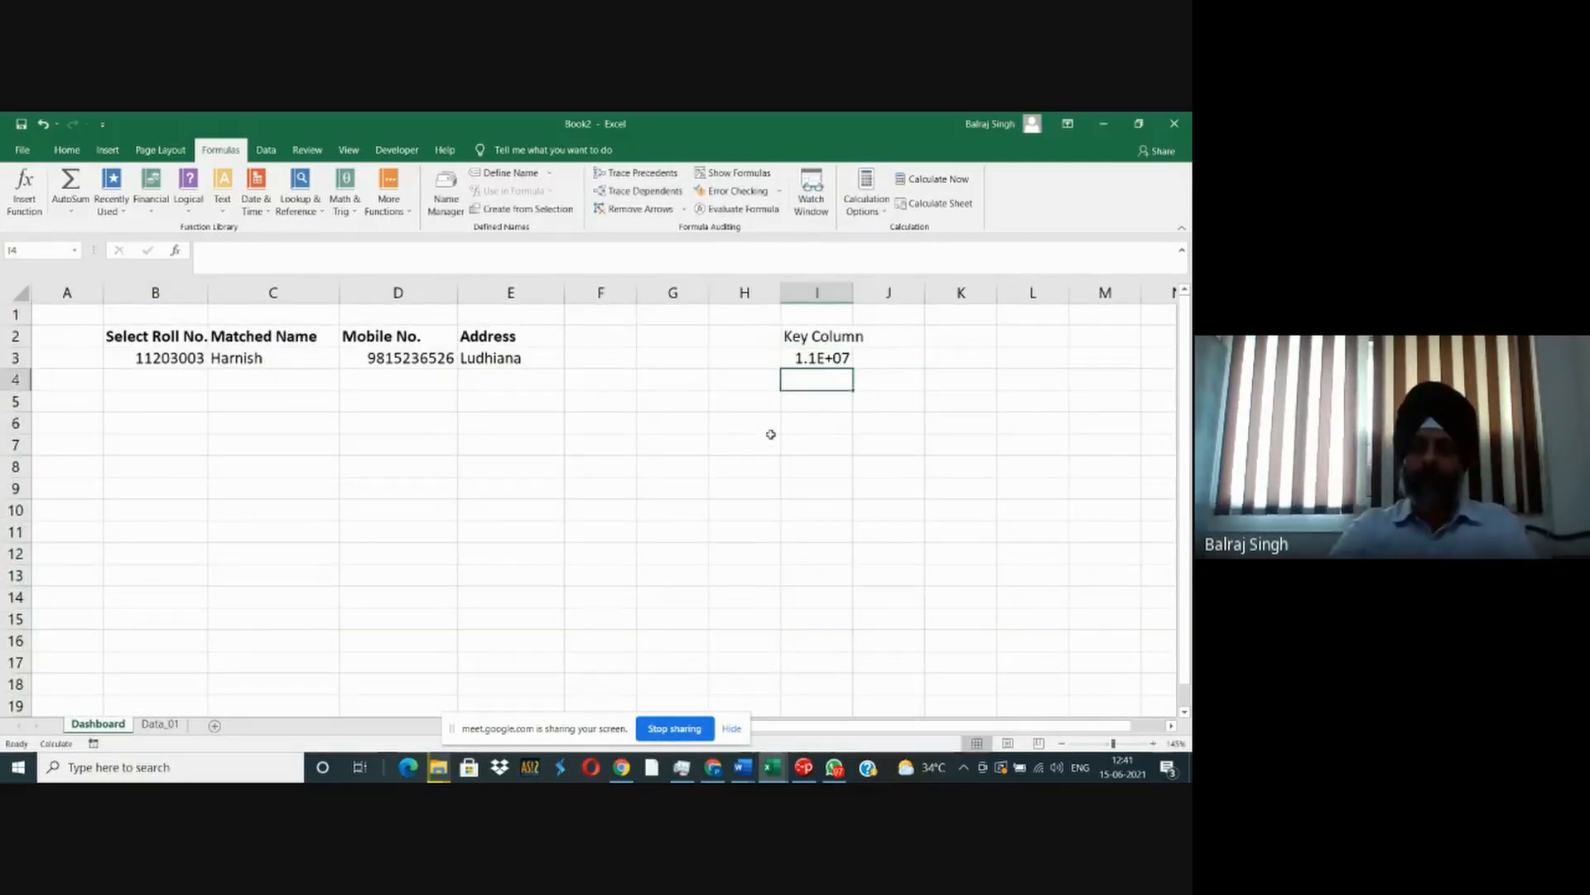
# - Auto-fit column I and fill the I3 reference down through I15
pyautogui.doubleClick(855, 296)
pyautogui.press('Up')
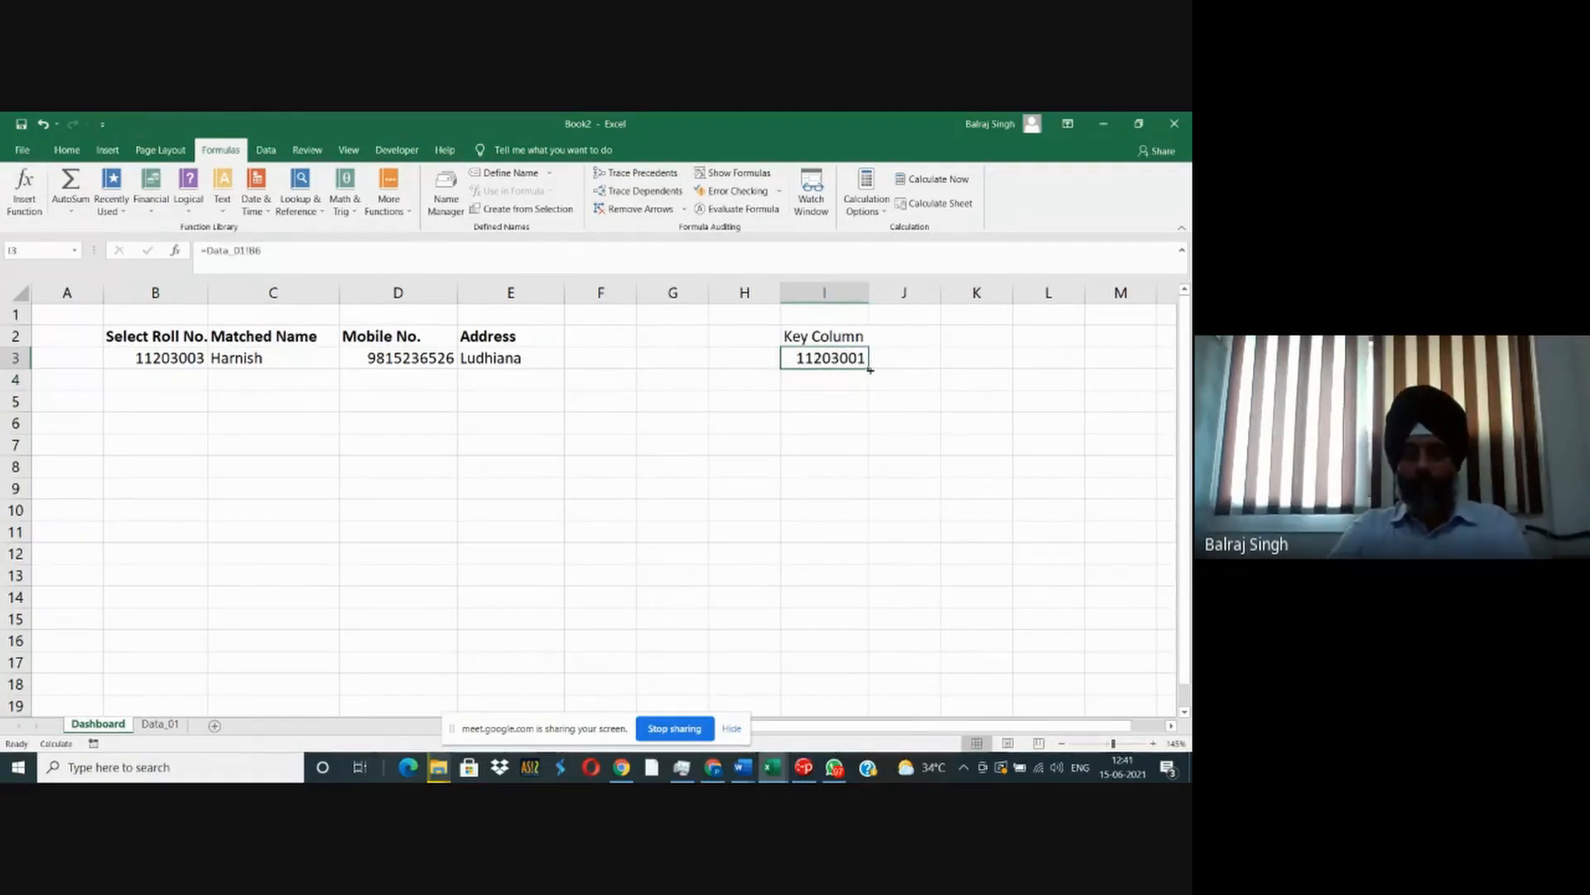
pyautogui.moveTo(869, 366); pyautogui.dragTo(879, 623)
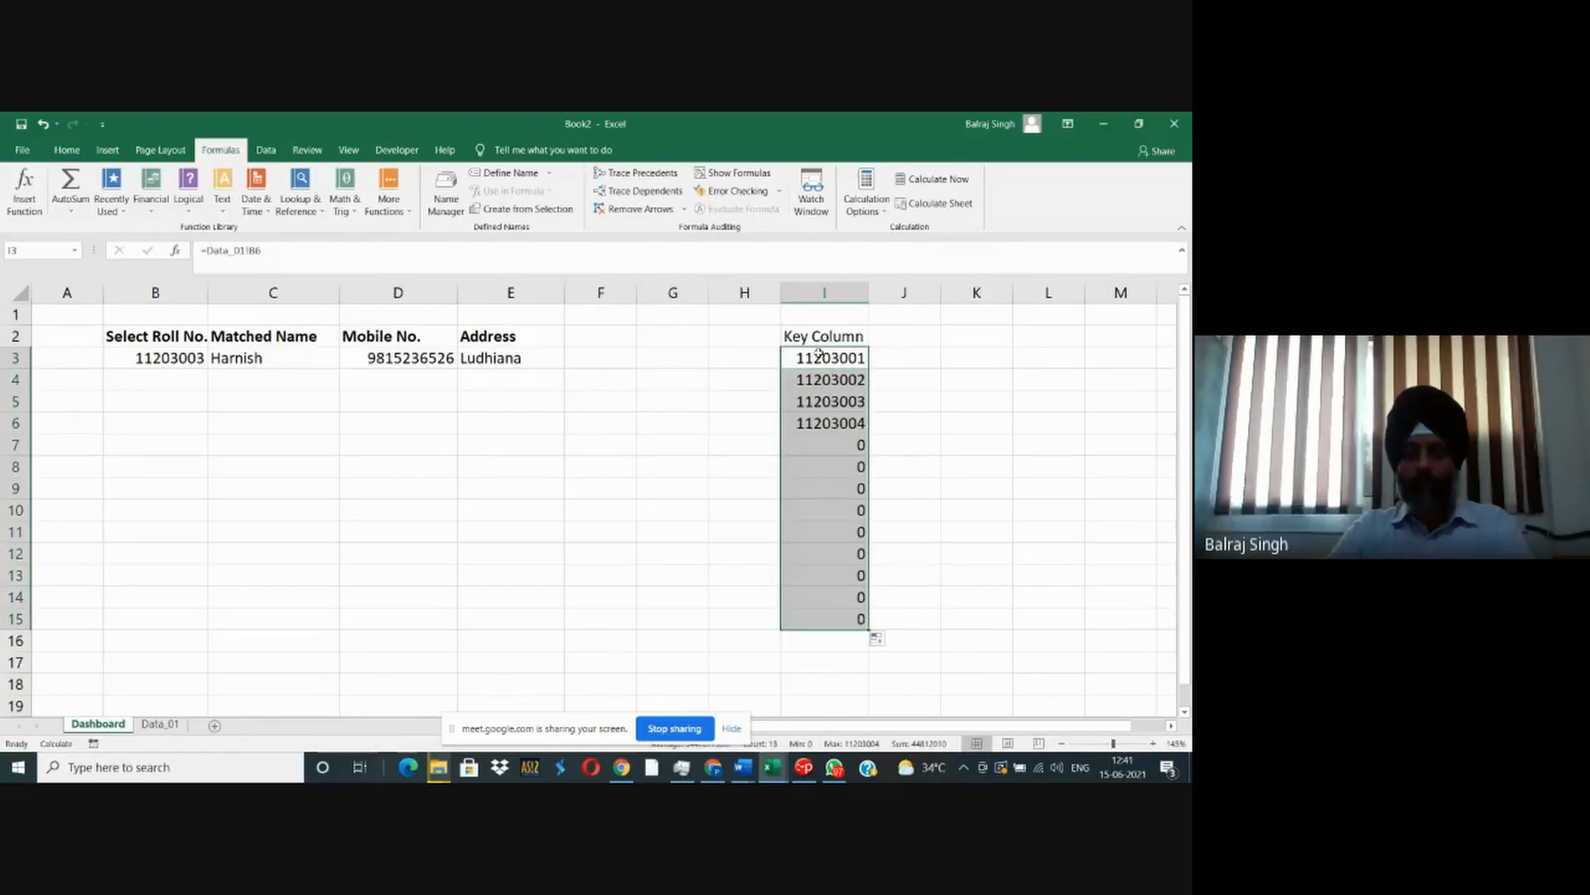
# - Change the formula in I3 to =IF(Data_01!B6="","",Data_01!B6) so empty source cells return a blank
pyautogui.click(818, 357)
pyautogui.doubleClick(819, 357)
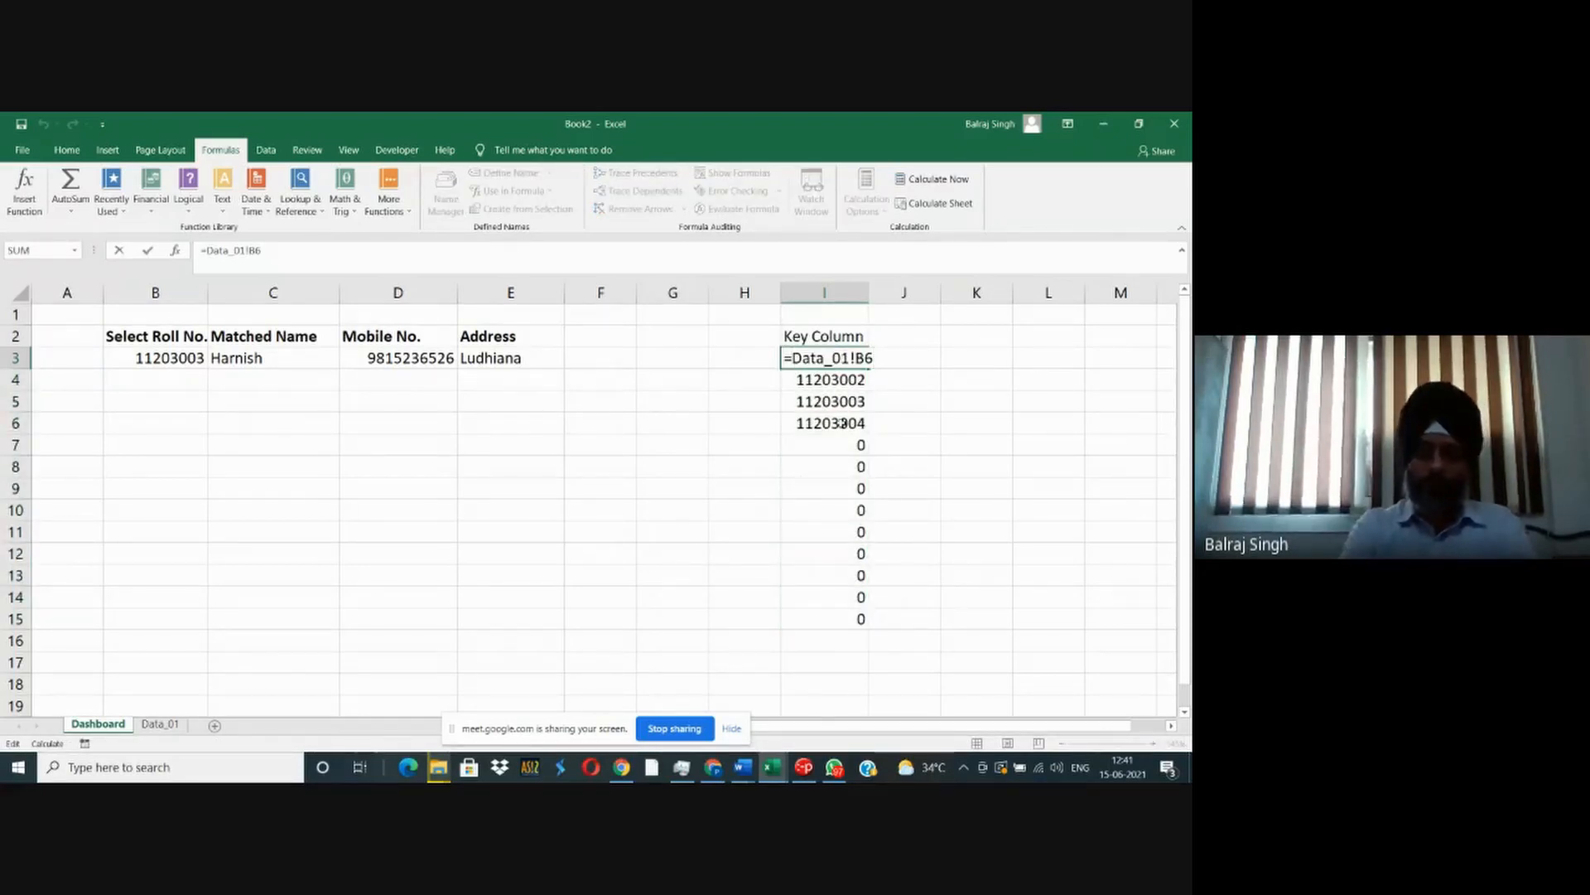
pyautogui.write('if(')
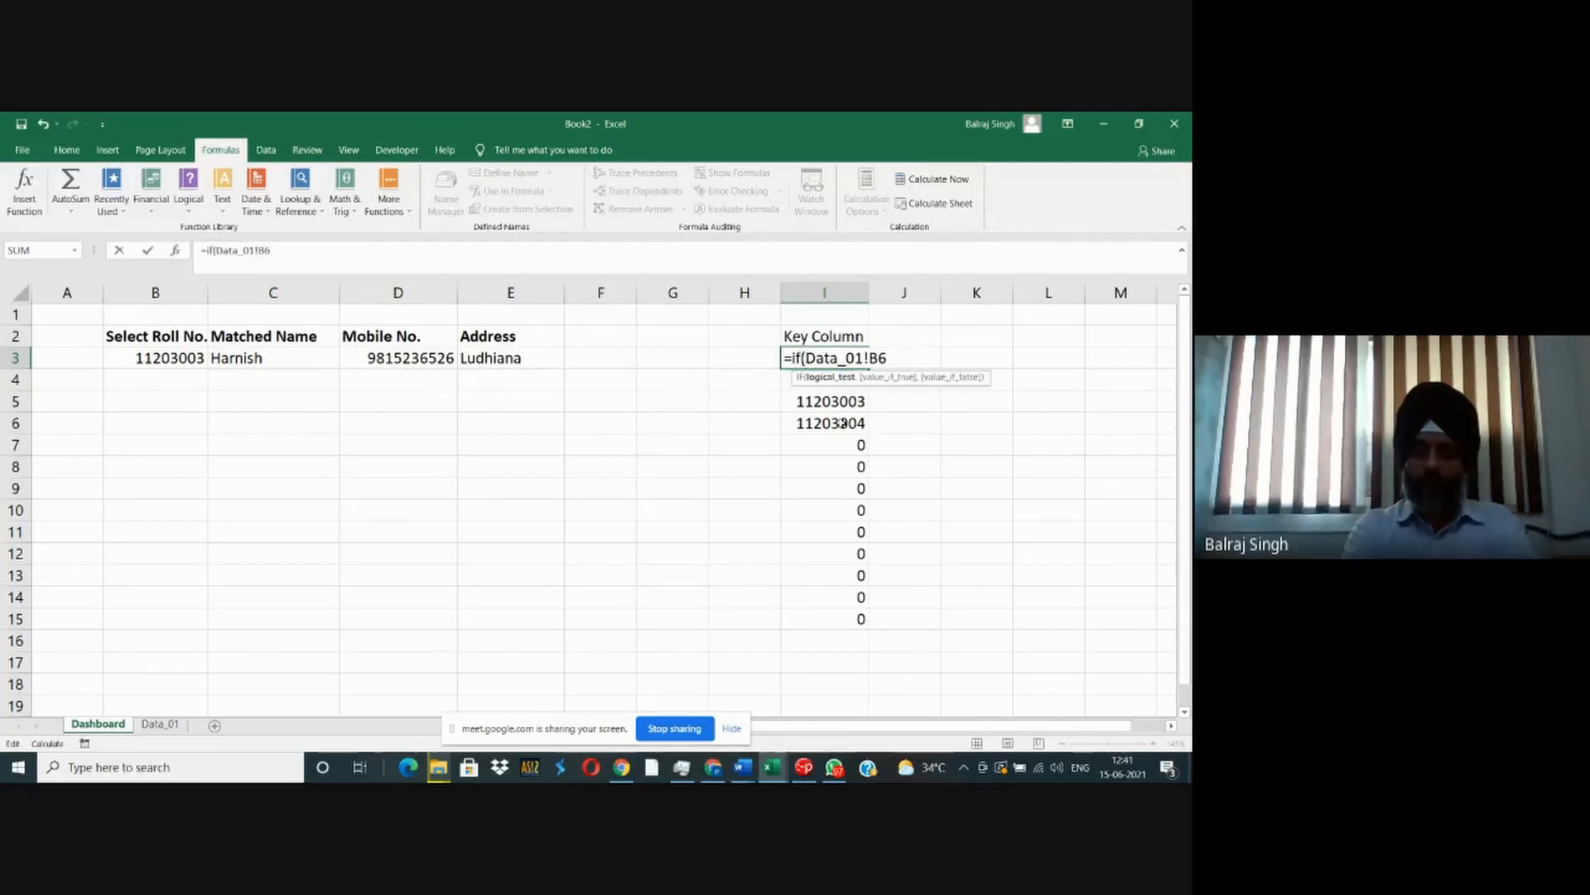
pyautogui.hotkey('shift', 'End')
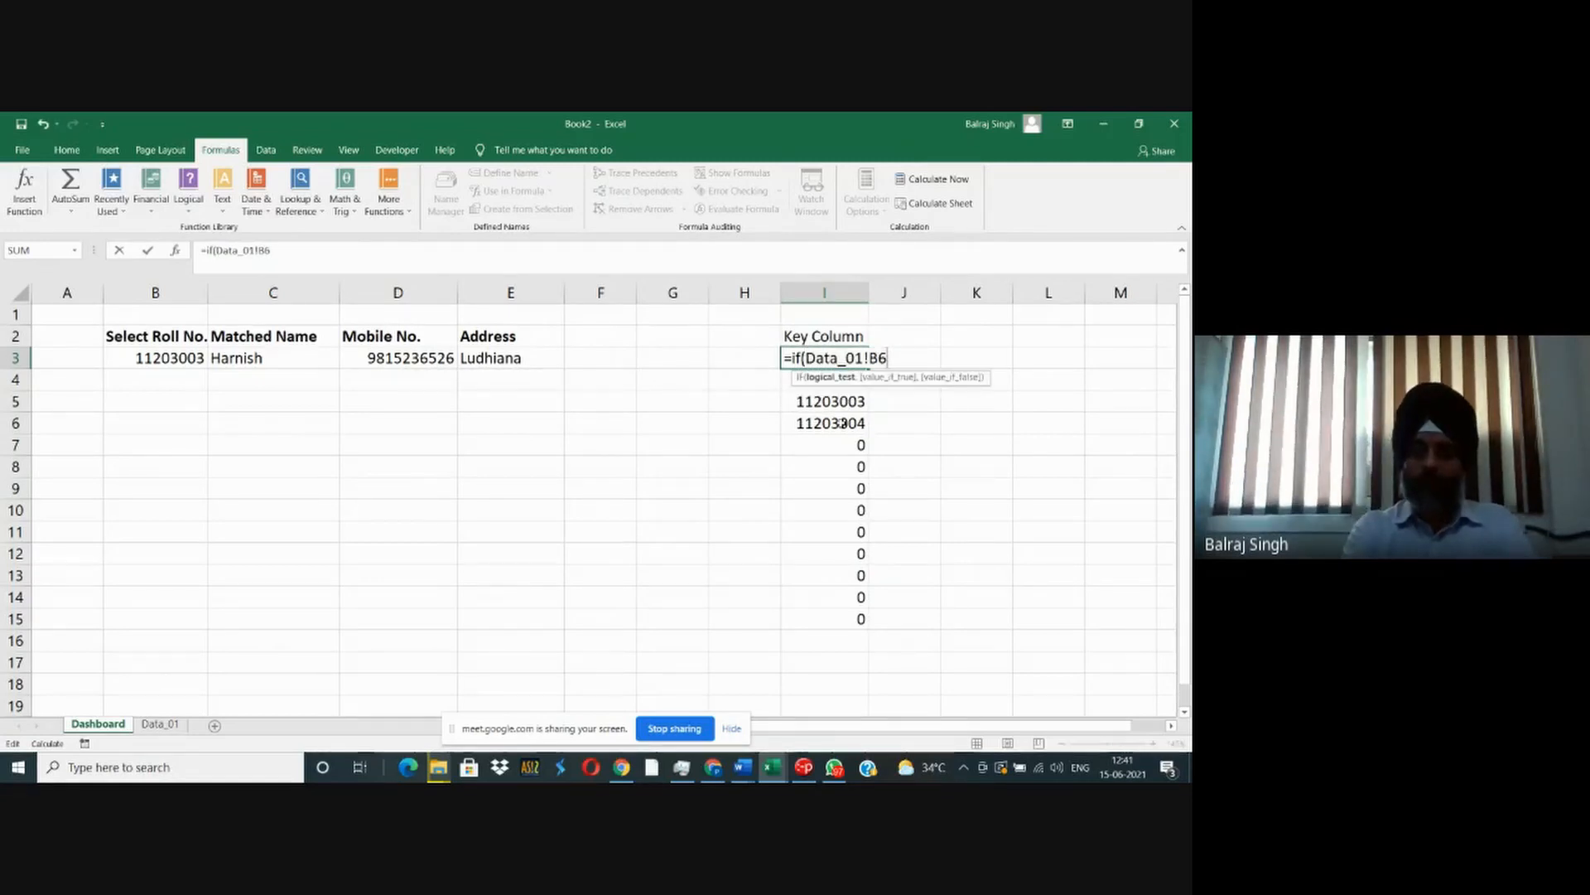
pyautogui.write('=""')
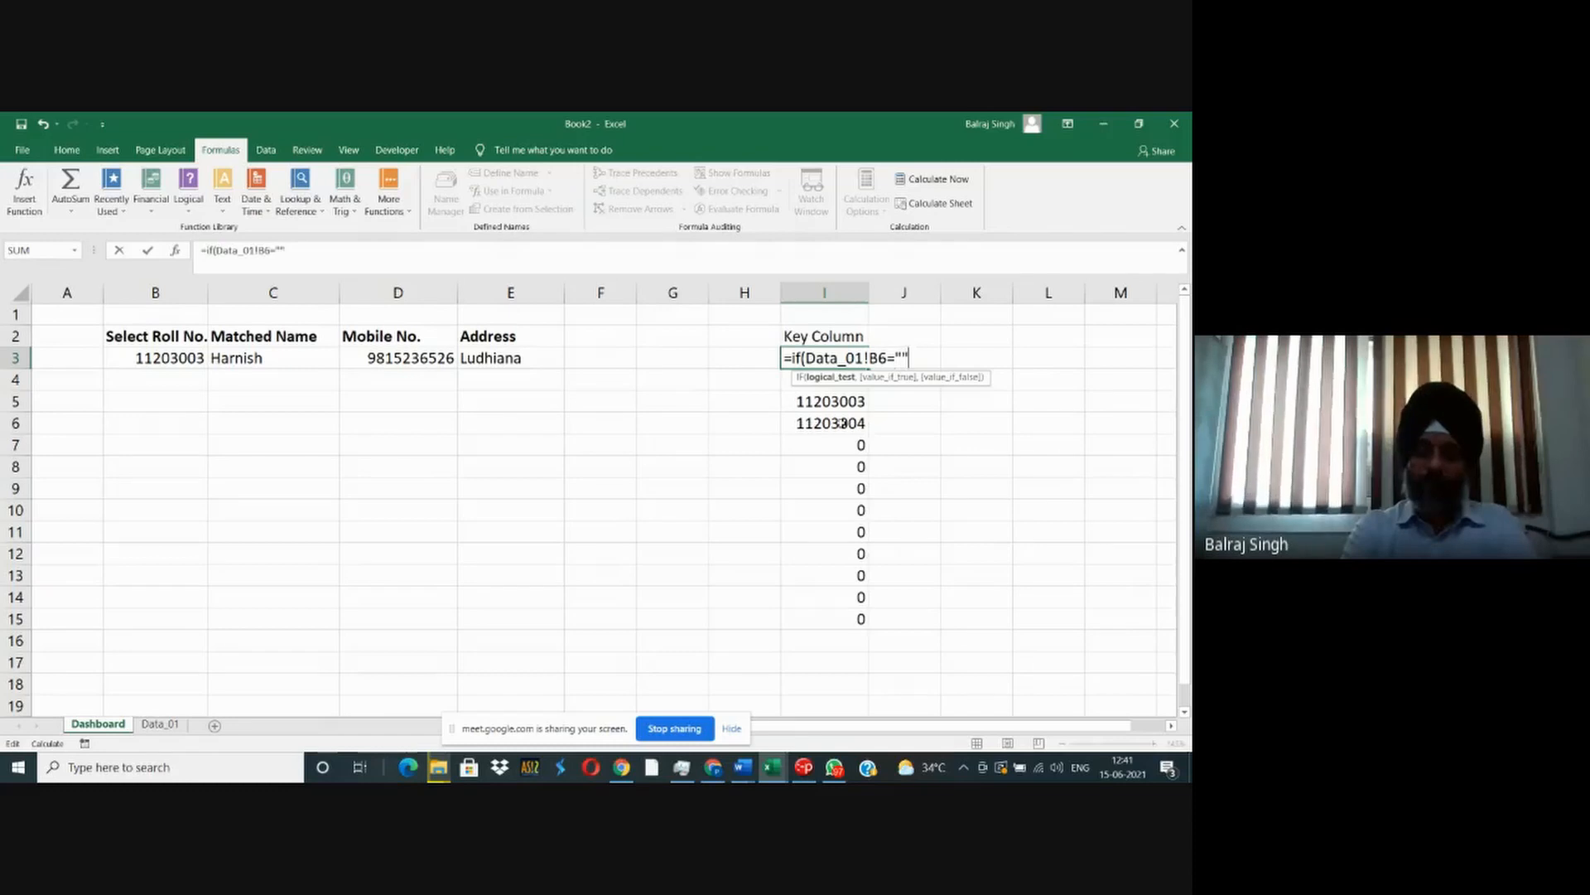
pyautogui.write(',"",')
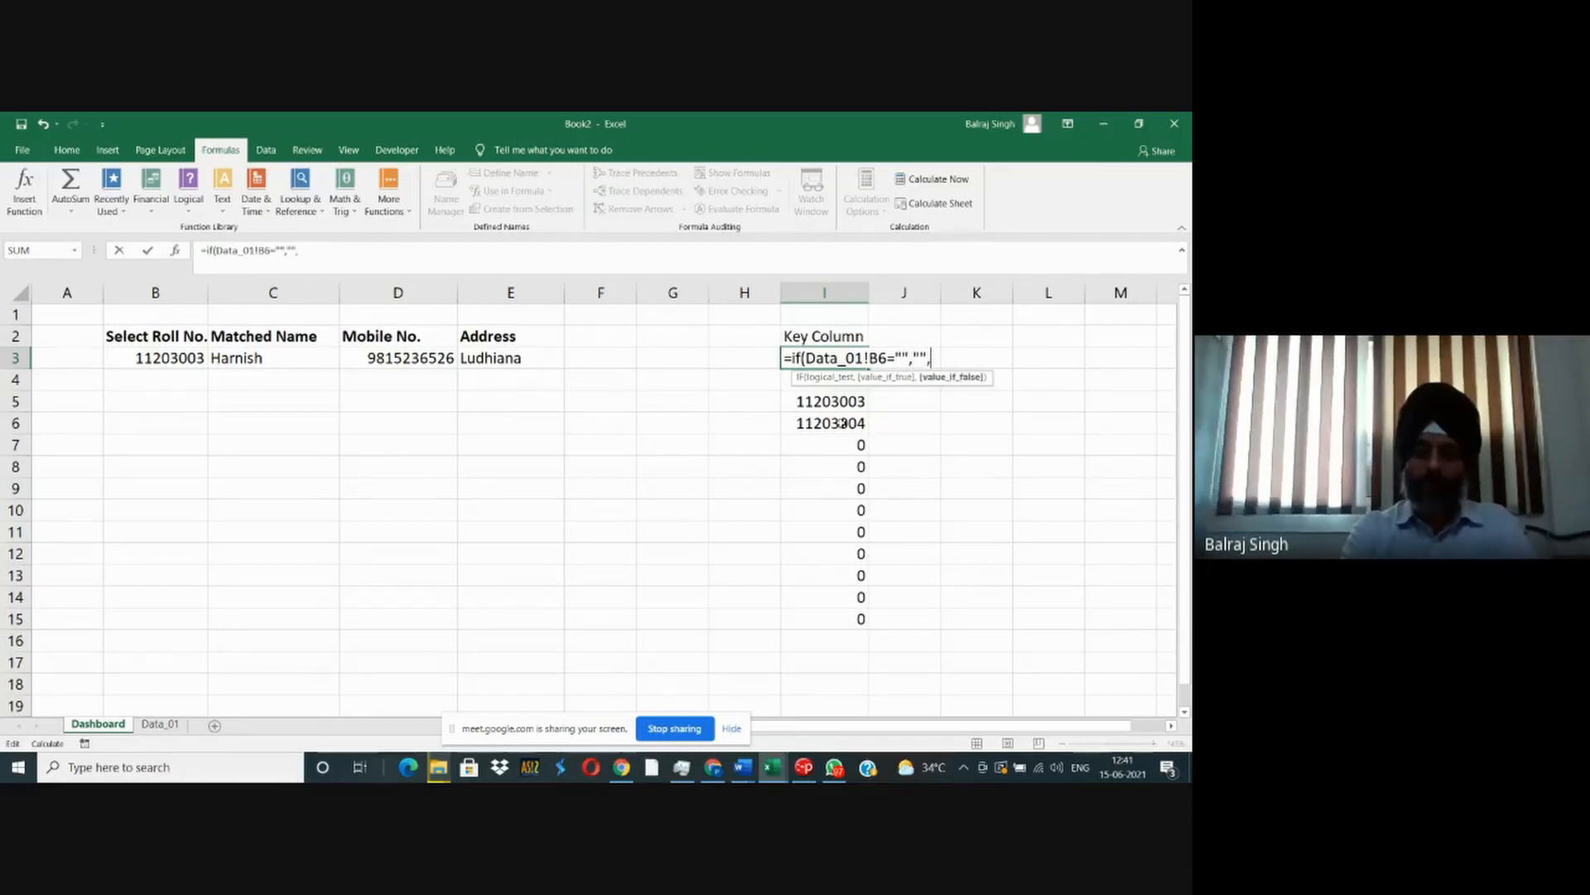
pyautogui.write('Data_01!B6)')
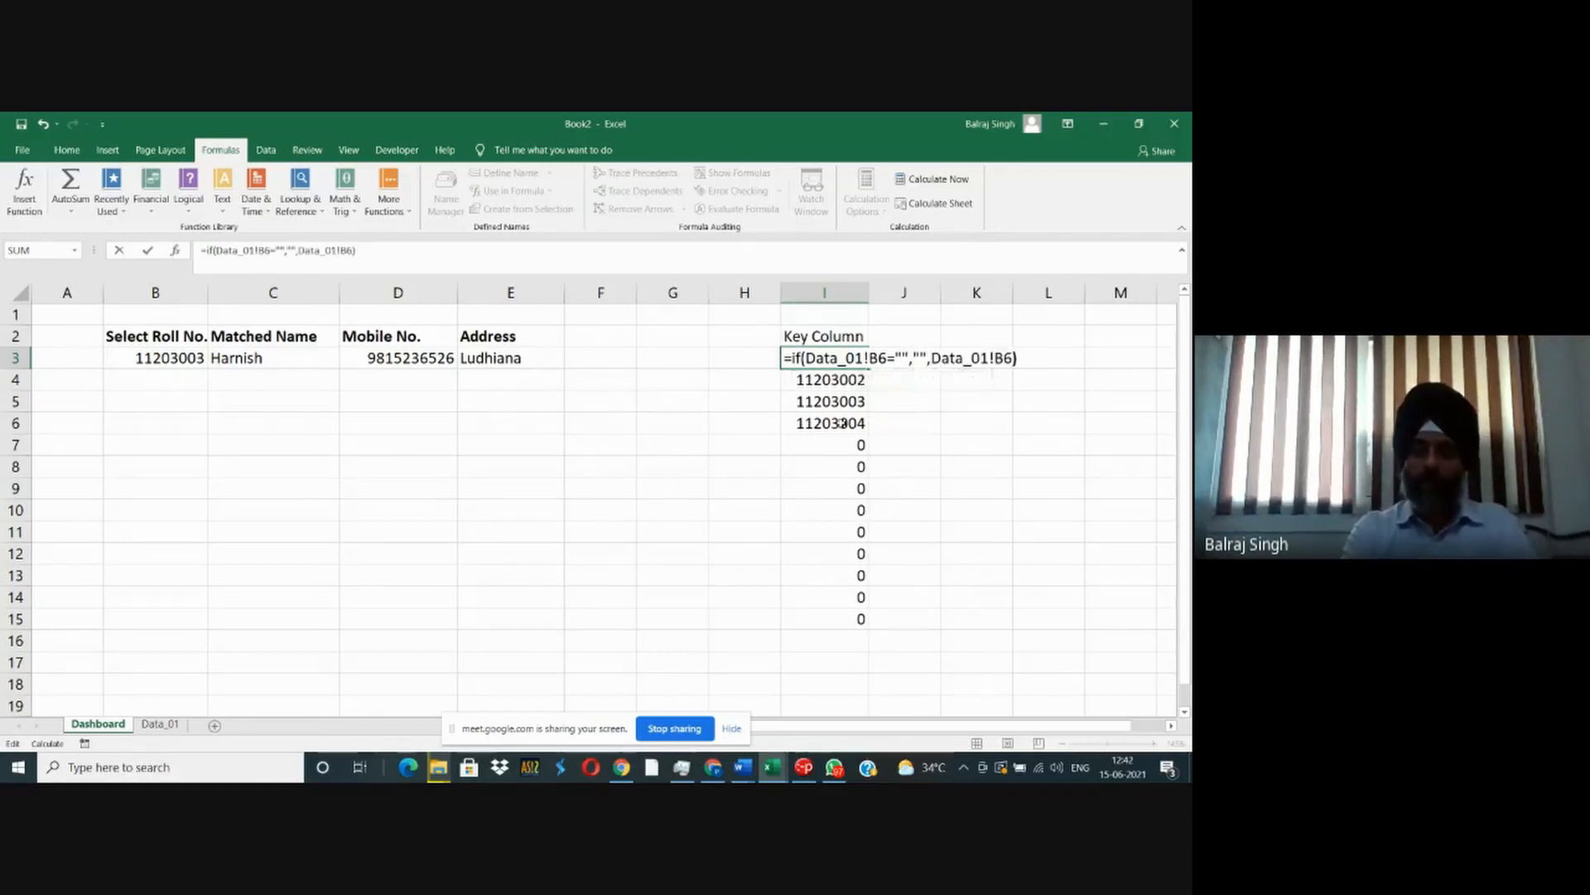
pyautogui.press('Return')
pyautogui.press('Up')
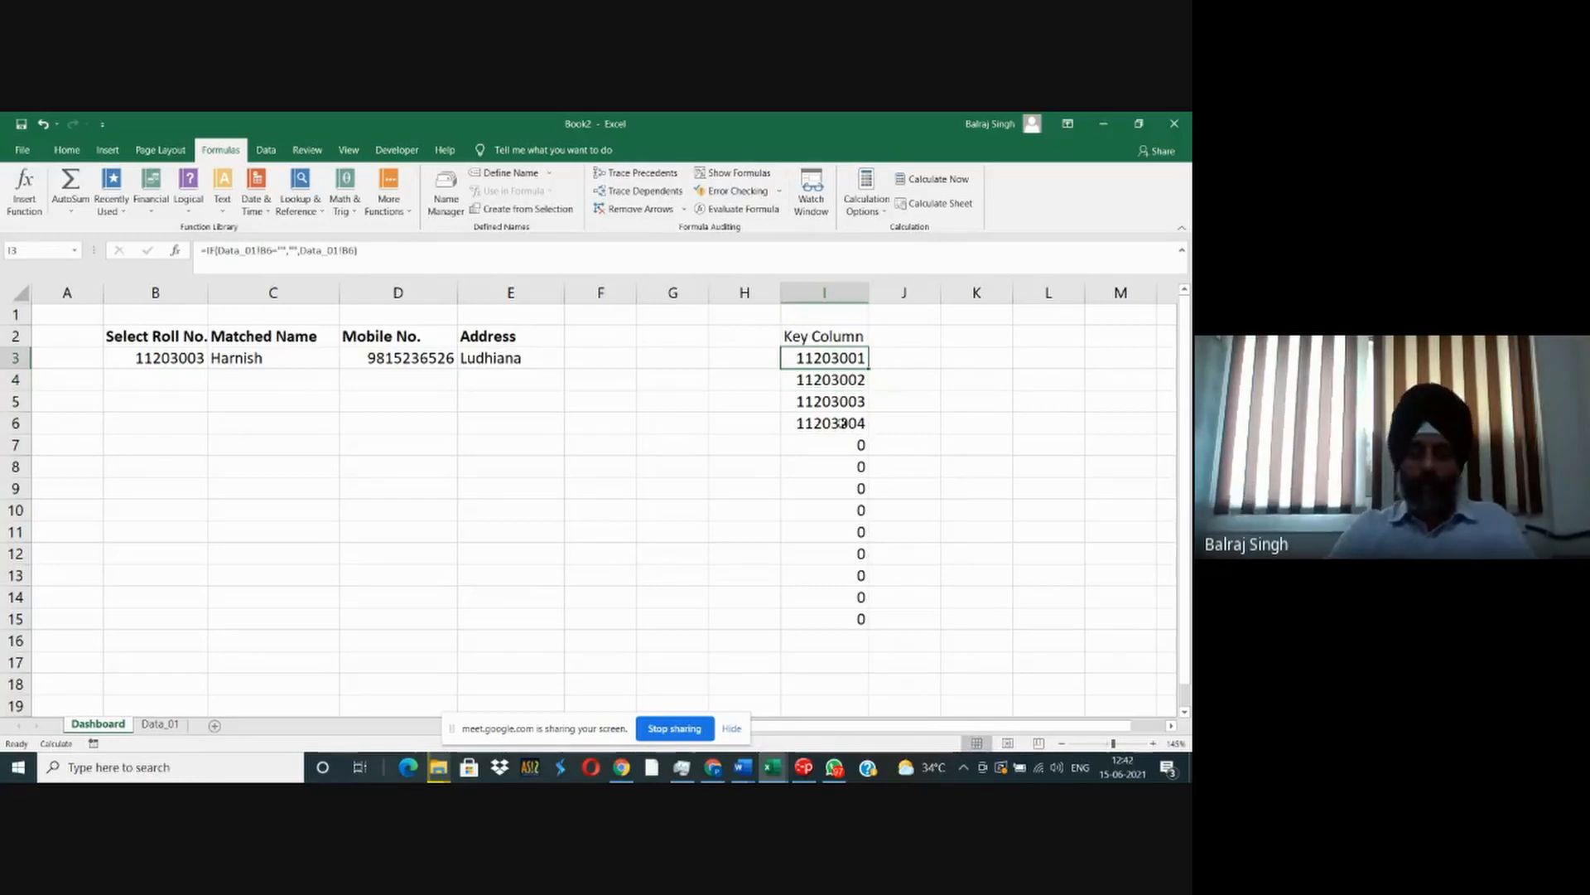
pyautogui.press('Down')
pyautogui.press('Left')
pyautogui.press('Left')
pyautogui.press('Left')
pyautogui.press('Down')
pyautogui.press('Down')
pyautogui.write('=')
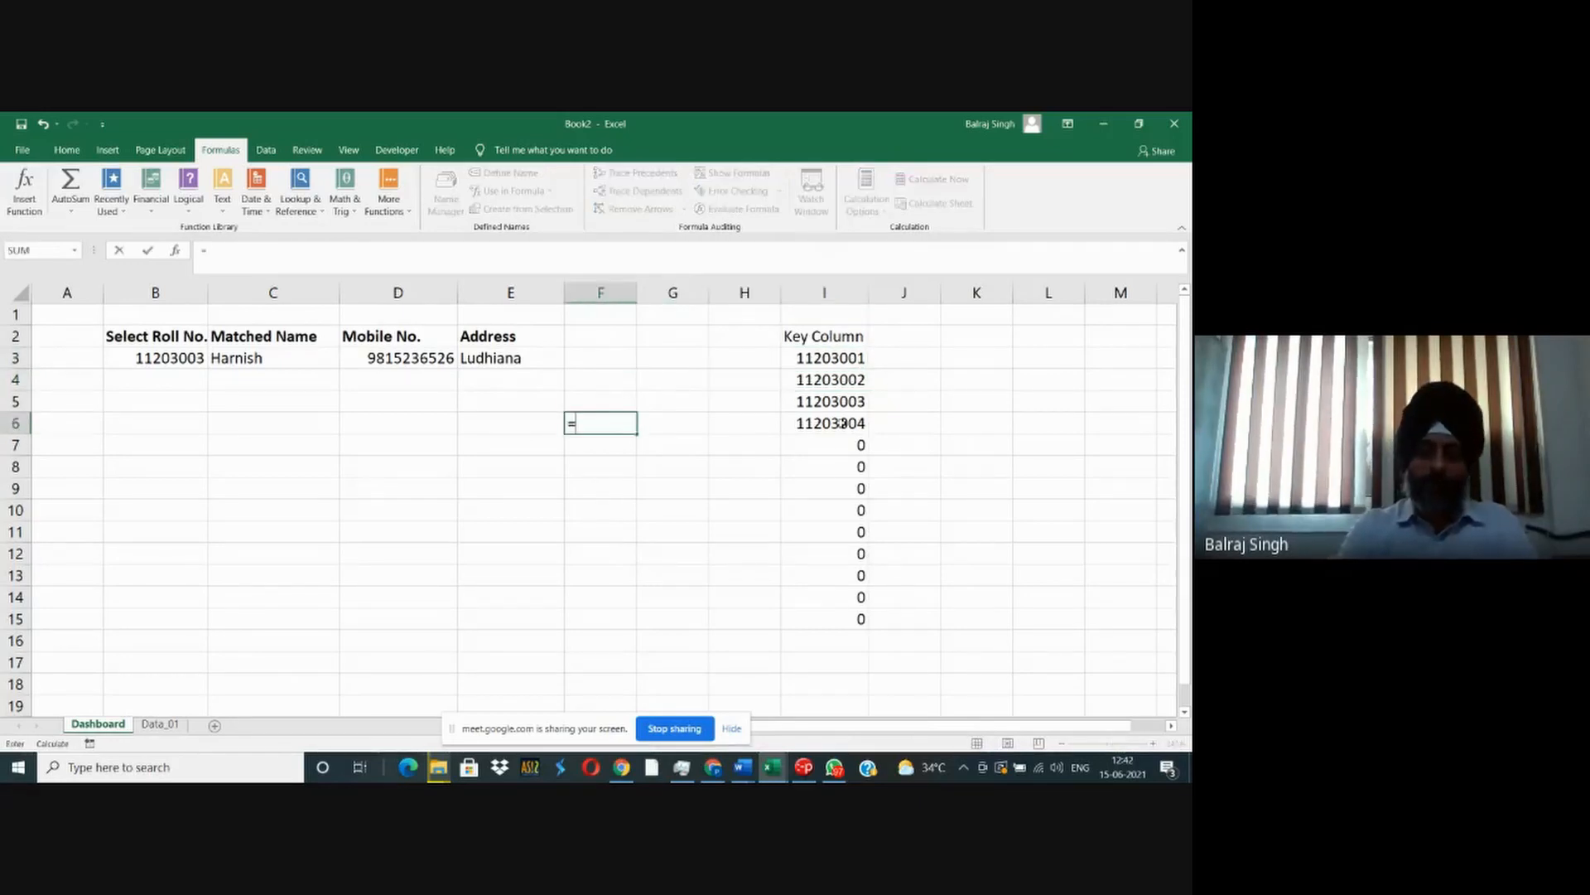
pyautogui.write('IF(')
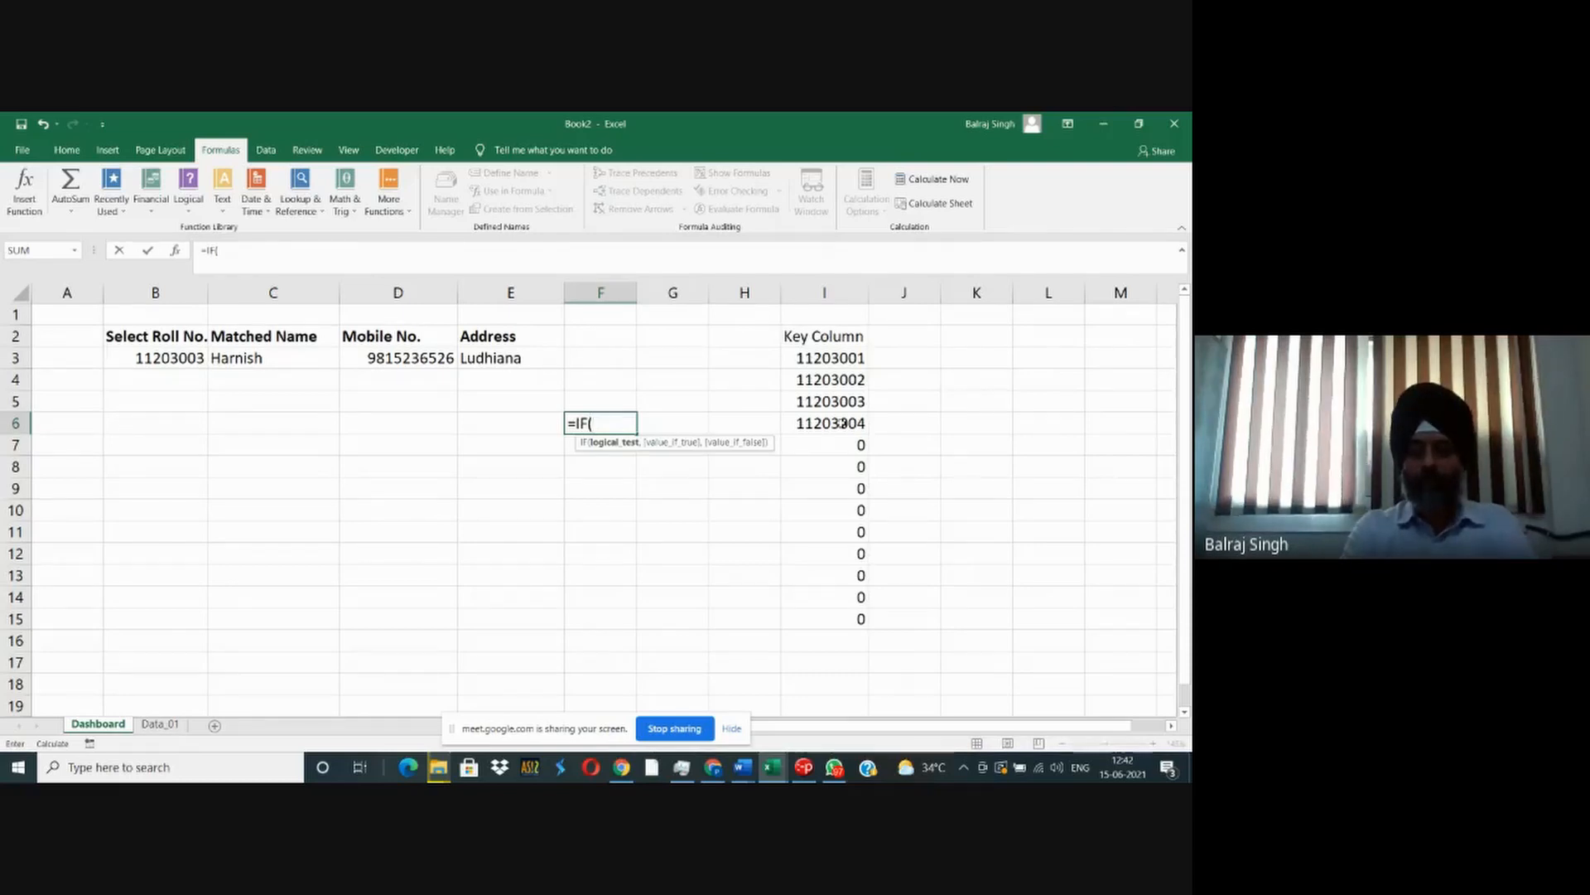
pyautogui.press('Escape')
pyautogui.press('Right')
pyautogui.press('Right')
pyautogui.press('Right')
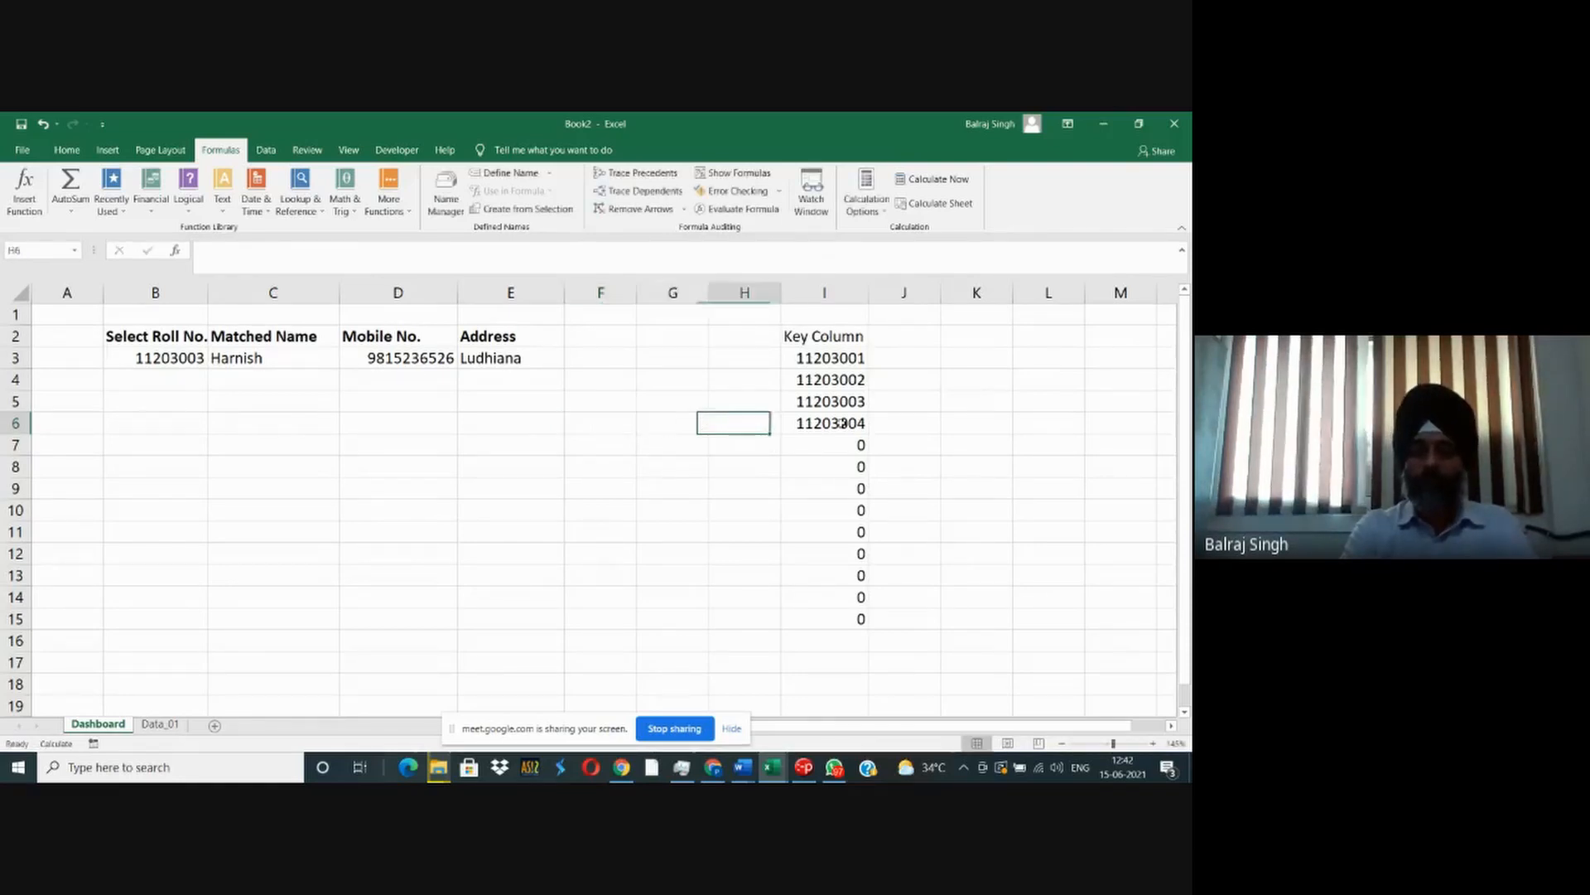
# - Examine the logical test, value-if-true and value-if-false arguments of the IF formula in I3
pyautogui.press('Up')
pyautogui.press('Up')
pyautogui.press('Up')
pyautogui.press('Up')
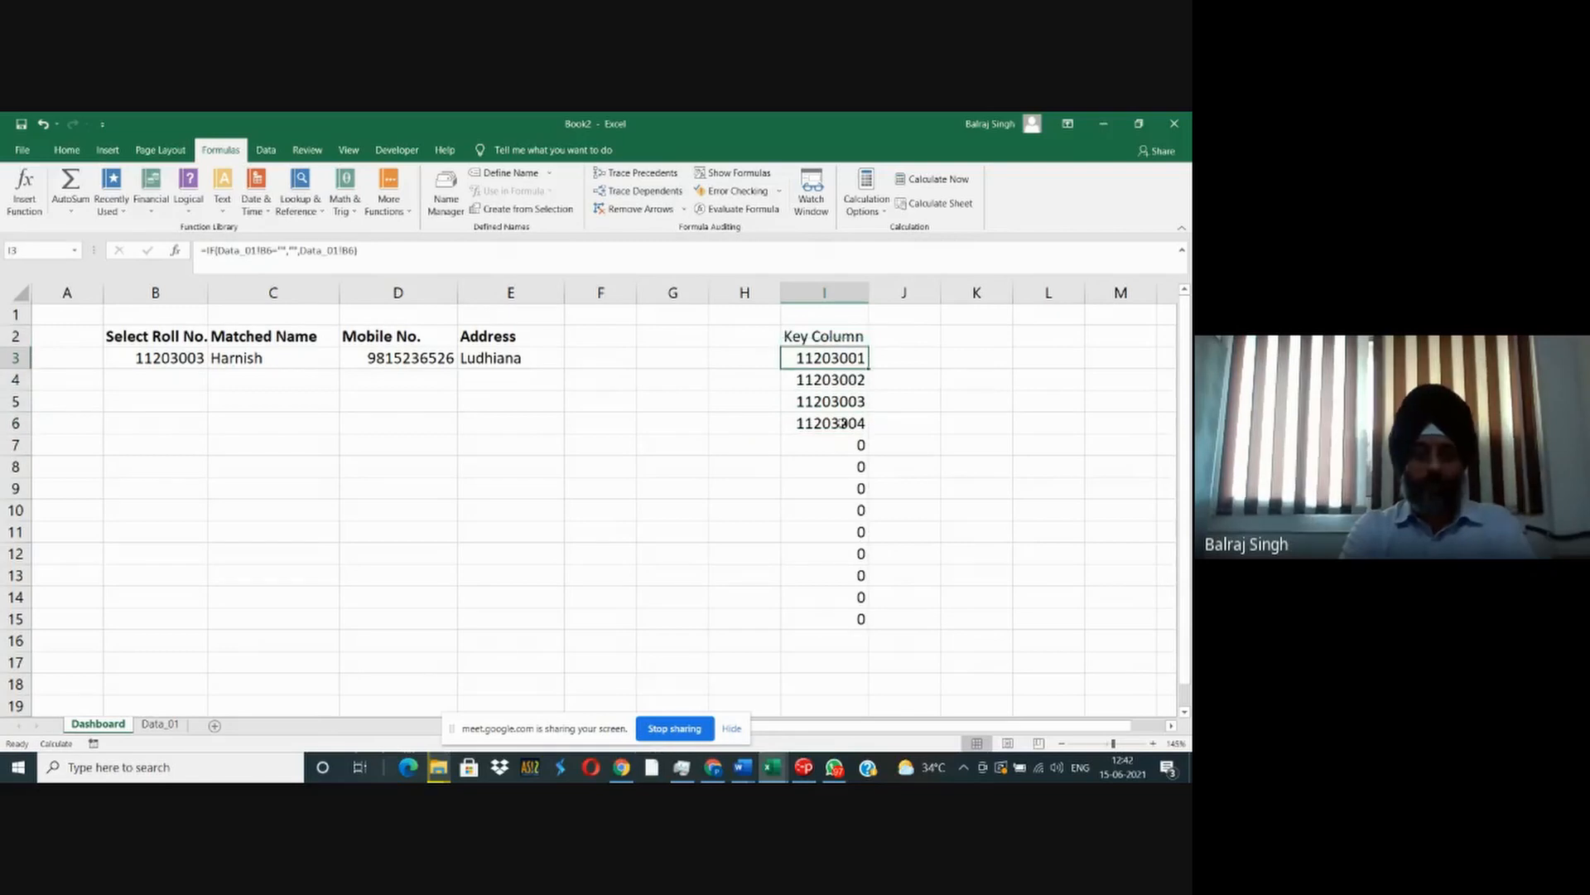
pyautogui.press('F2')
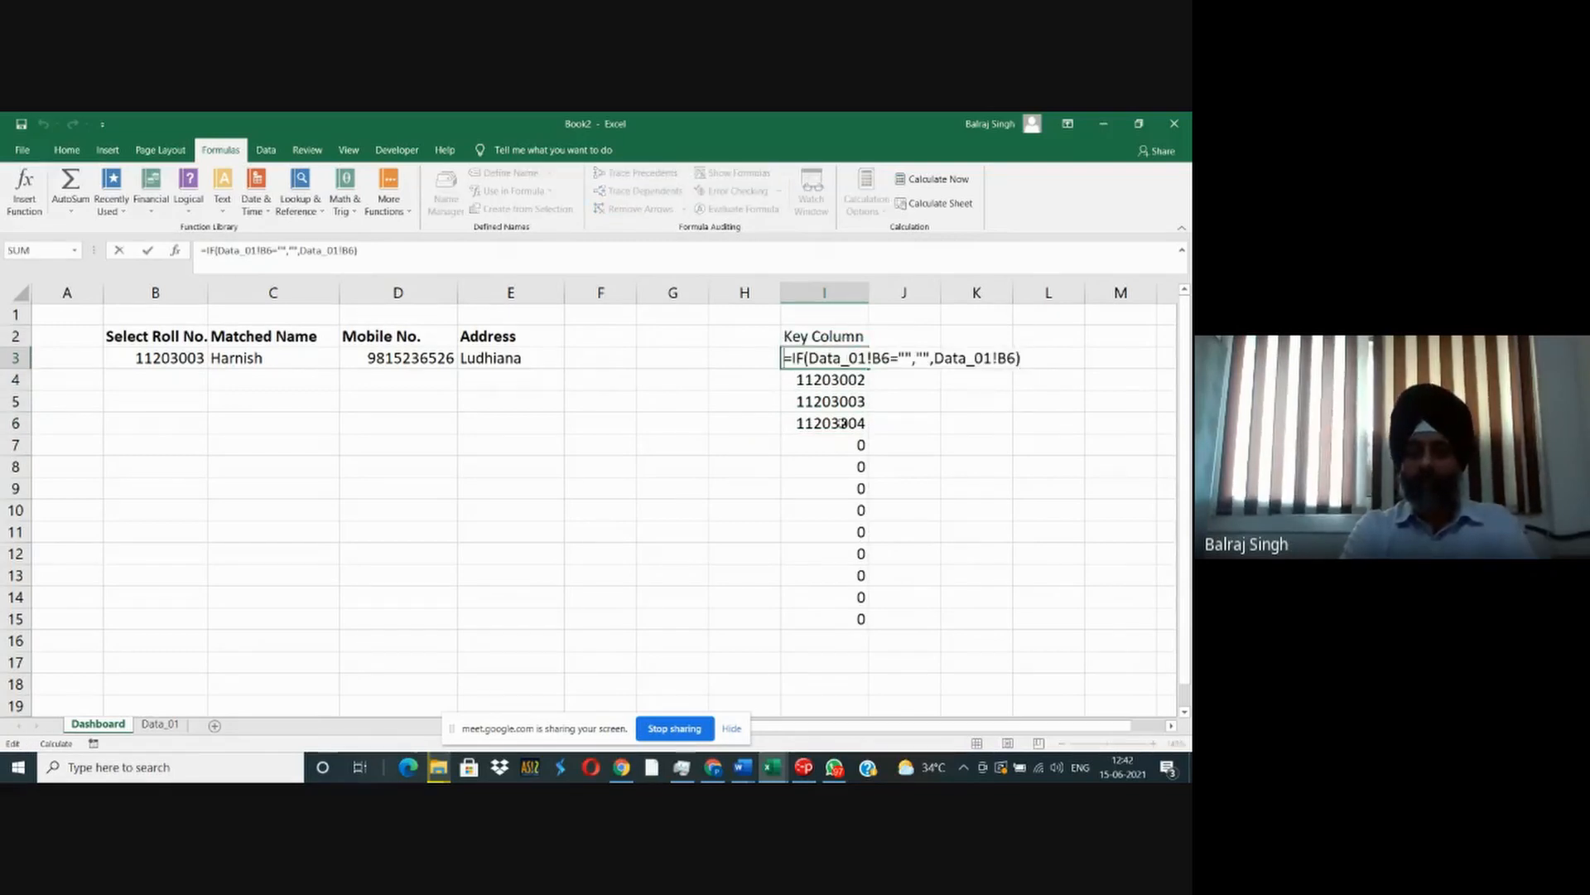
pyautogui.press('Right')
pyautogui.press('Right')
pyautogui.hotkey('shift', 'Right')
pyautogui.hotkey('shift', 'Right')
pyautogui.hotkey('shift', 'Right')
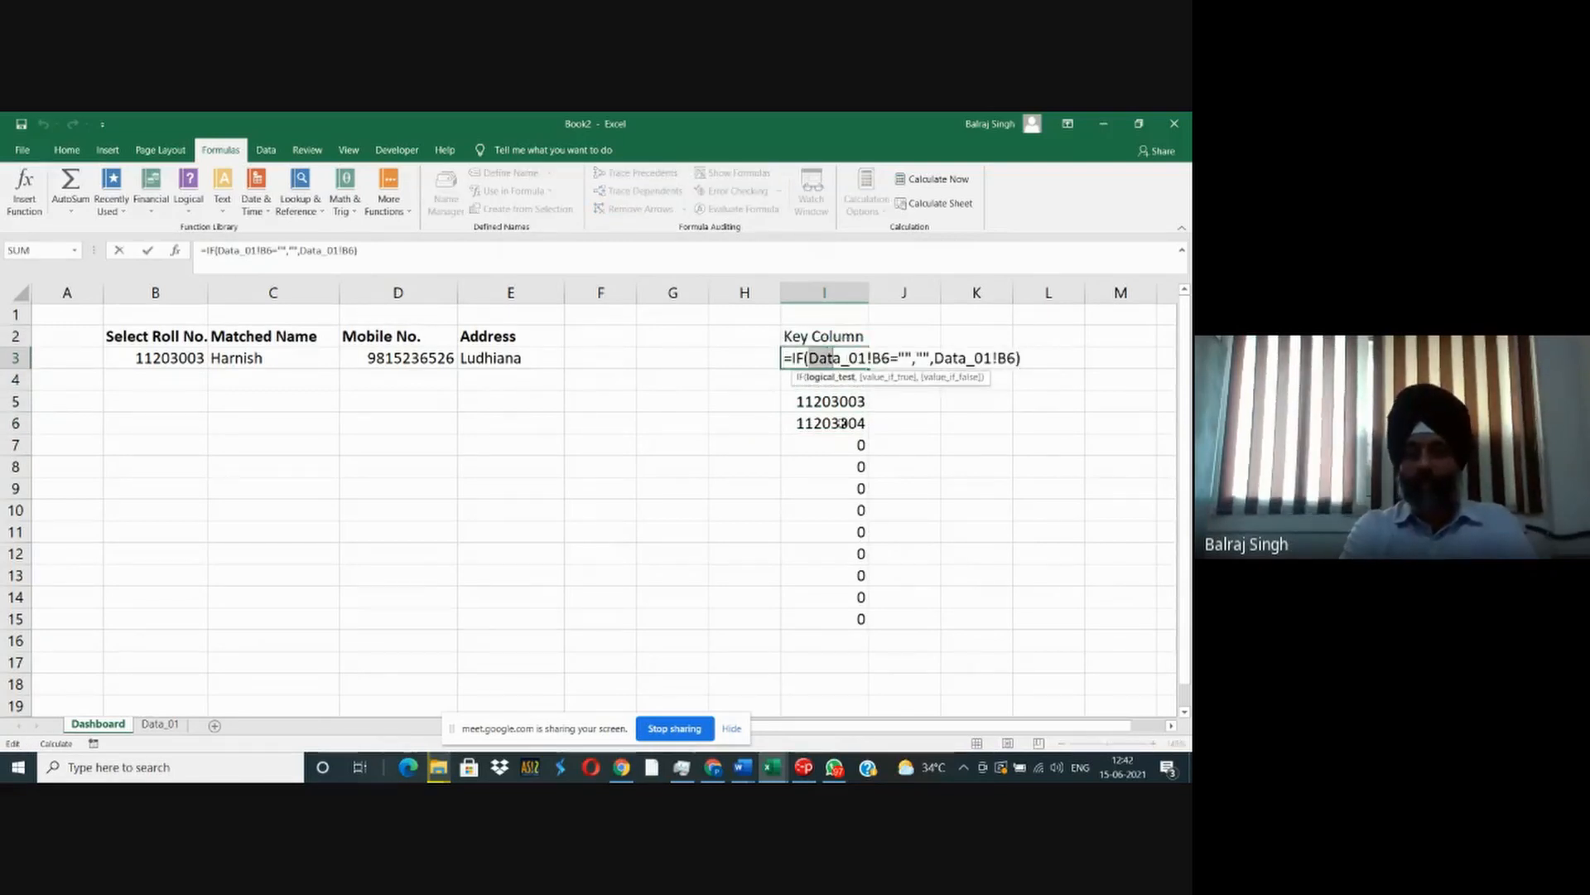
pyautogui.hotkey('shift', 'Right')
pyautogui.hotkey('shift', 'Right')
pyautogui.hotkey('shift', 'Right')
pyautogui.hotkey('shift', 'Right')
pyautogui.hotkey('shift', 'Right')
pyautogui.hotkey('shift', 'Right')
pyautogui.hotkey('shift', 'Right')
pyautogui.hotkey('shift', 'Right')
pyautogui.hotkey('shift', 'Right')
pyautogui.hotkey('shift', 'Right')
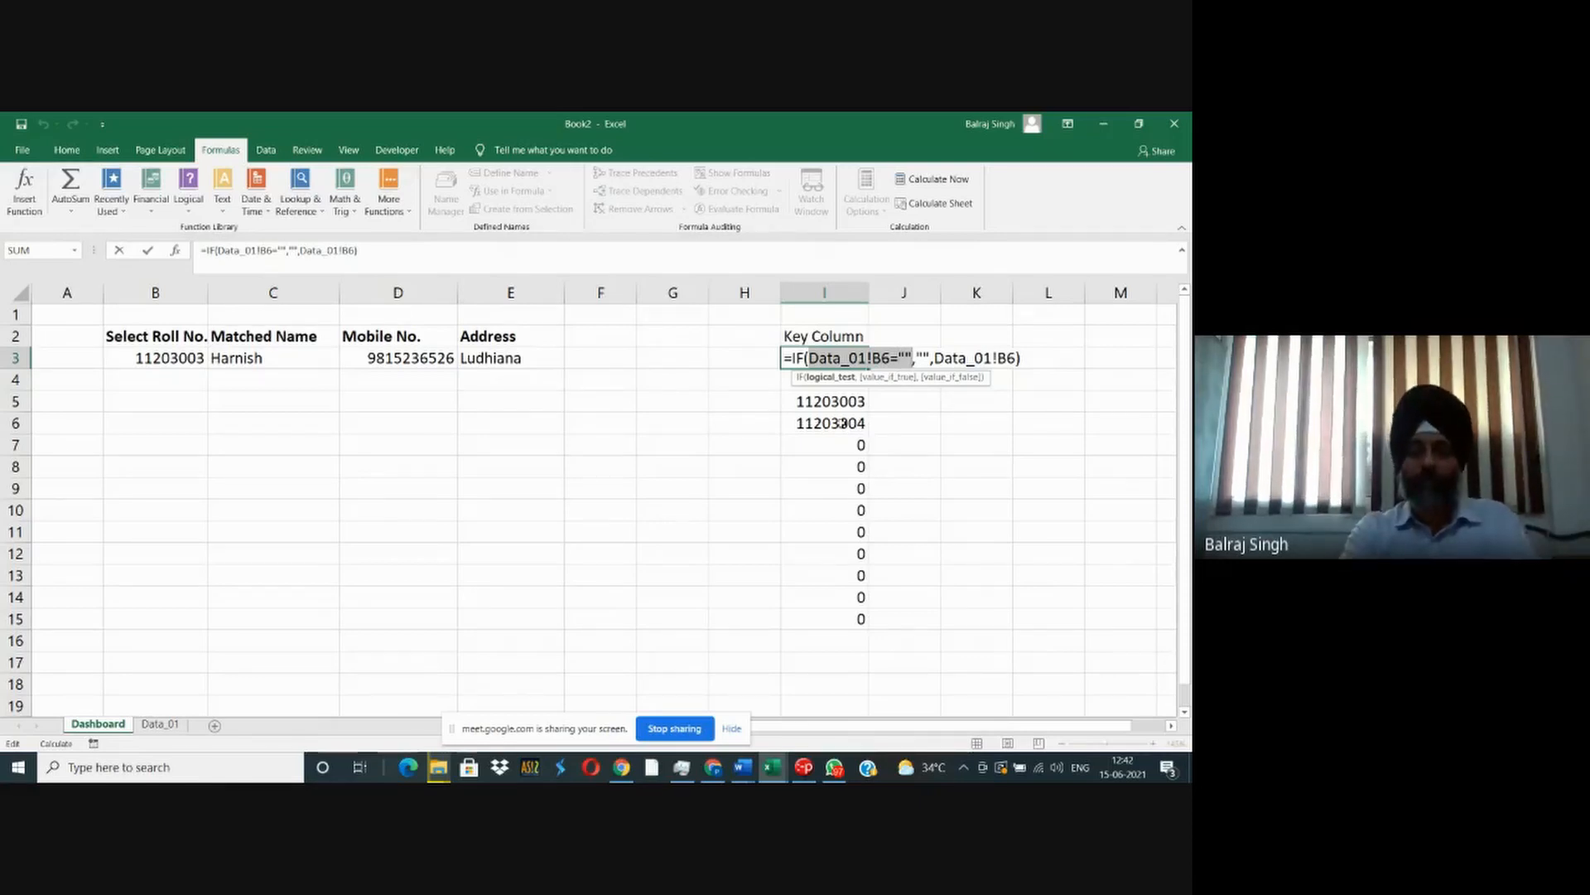
pyautogui.press('Right')
pyautogui.press('Right')
pyautogui.hotkey('shift', 'Right')
pyautogui.hotkey('shift', 'Right')
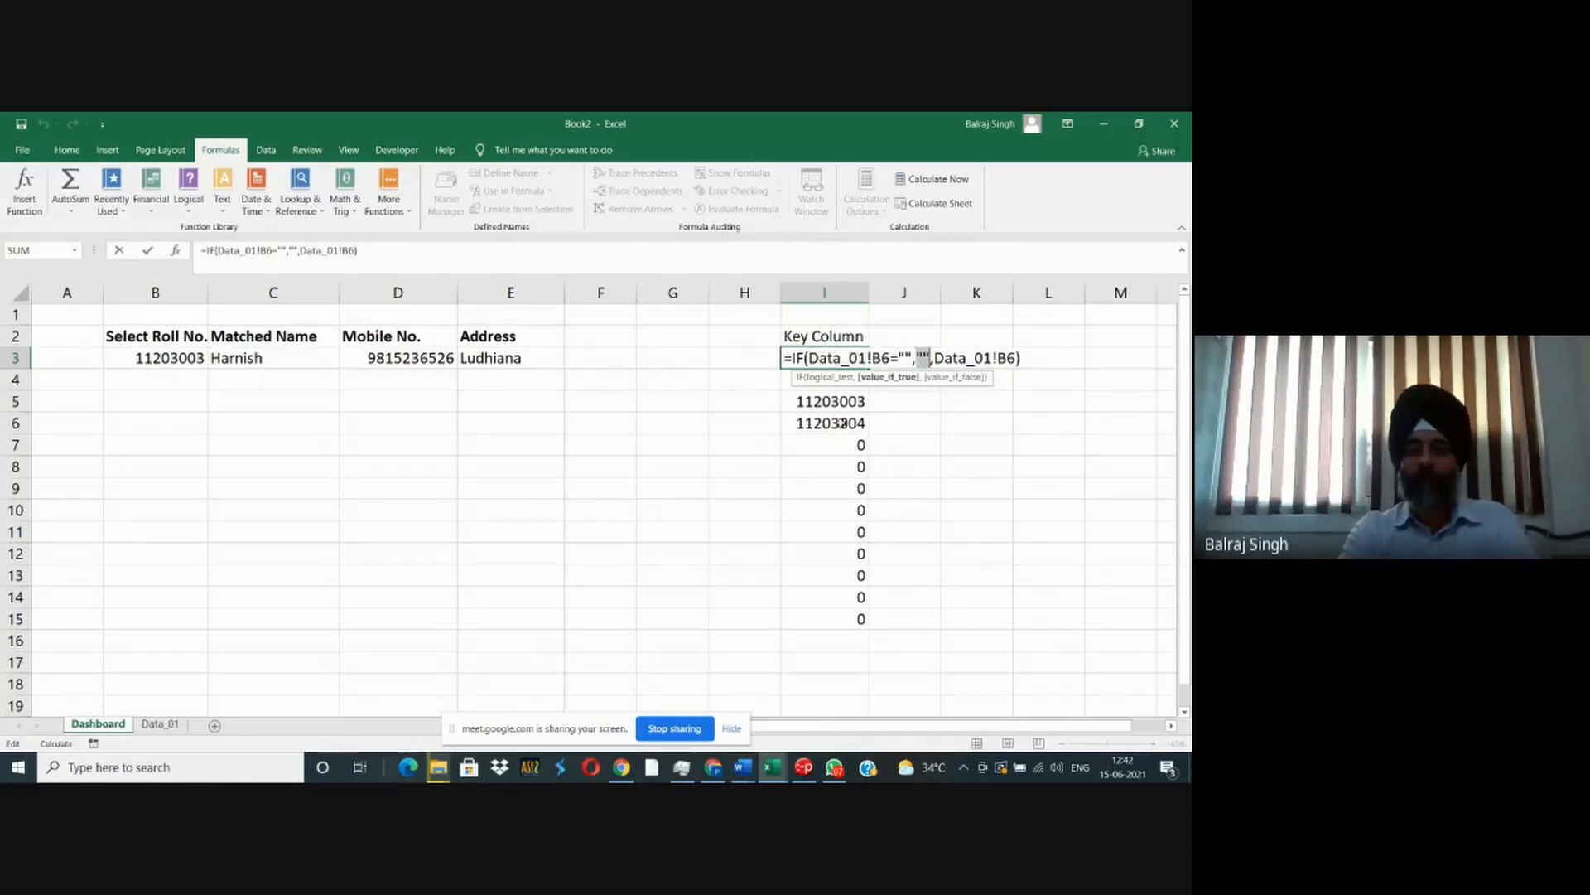
pyautogui.press('Right')
pyautogui.press('Right')
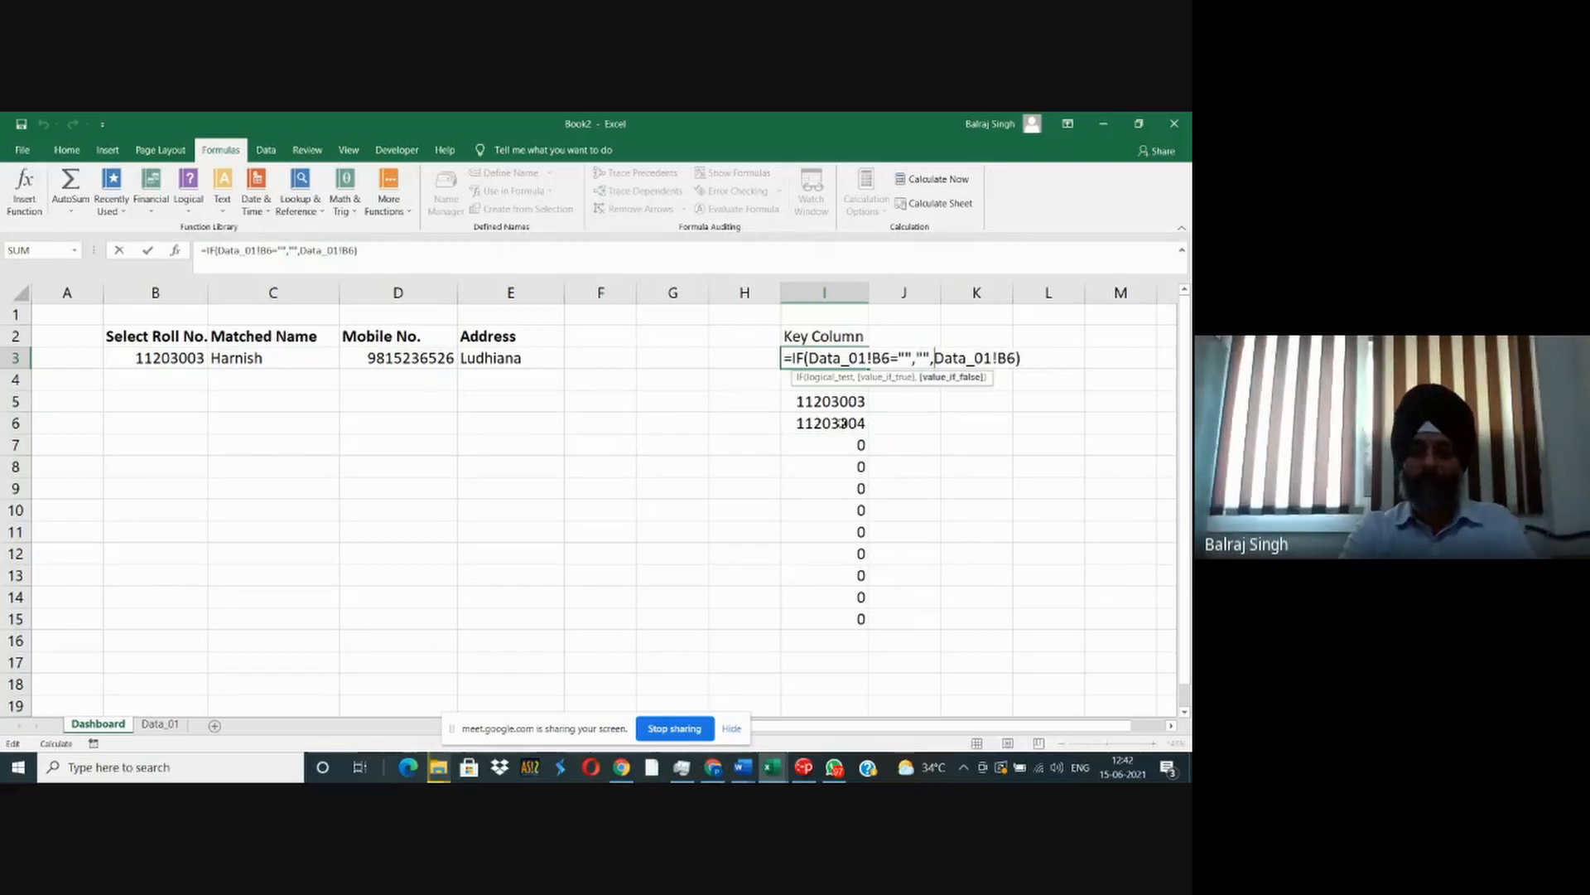
pyautogui.hotkey('shift', 'Right')
pyautogui.hotkey('shift', 'Right')
pyautogui.hotkey('shift', 'Right')
pyautogui.hotkey('shift', 'Right')
pyautogui.hotkey('shift', 'Right')
pyautogui.hotkey('shift', 'Right')
pyautogui.hotkey('shift', 'Right')
pyautogui.hotkey('shift', 'Right')
pyautogui.hotkey('shift', 'Right')
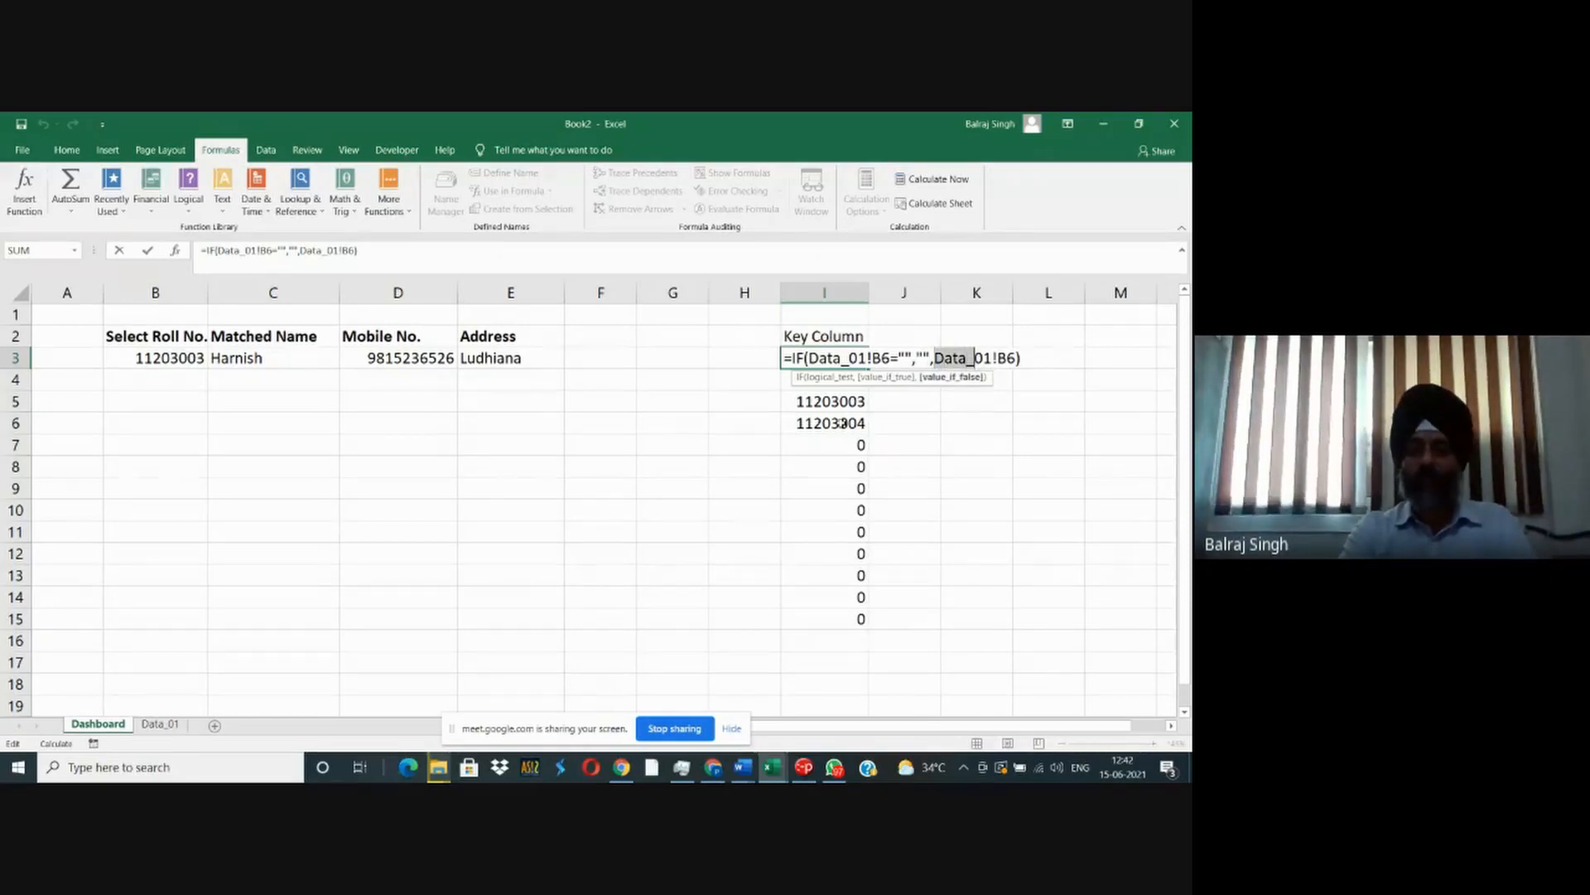
pyautogui.hotkey('ctrl', 'Return')
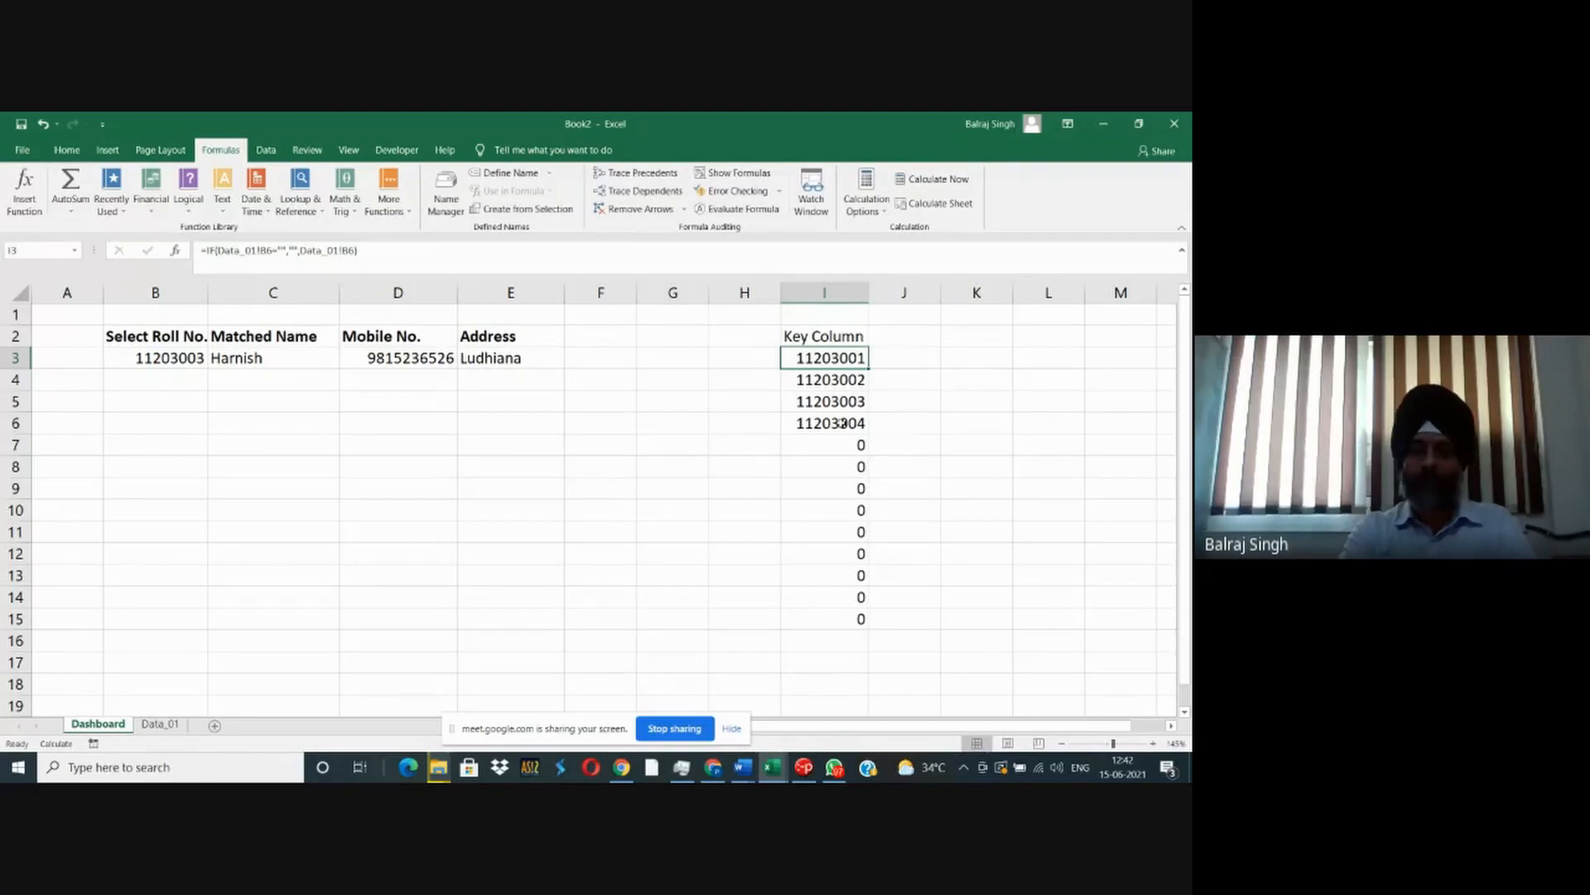
# - Copy the IF formula from I3 to I4:I15 in the key column
pyautogui.hotkey('ctrl', 'c')
pyautogui.press('Down')
pyautogui.hotkey('shift', 'Down')
pyautogui.hotkey('shift', 'Down')
pyautogui.hotkey('shift', 'Down')
pyautogui.hotkey('shift', 'Down')
pyautogui.hotkey('shift', 'Down')
pyautogui.hotkey('shift', 'Down')
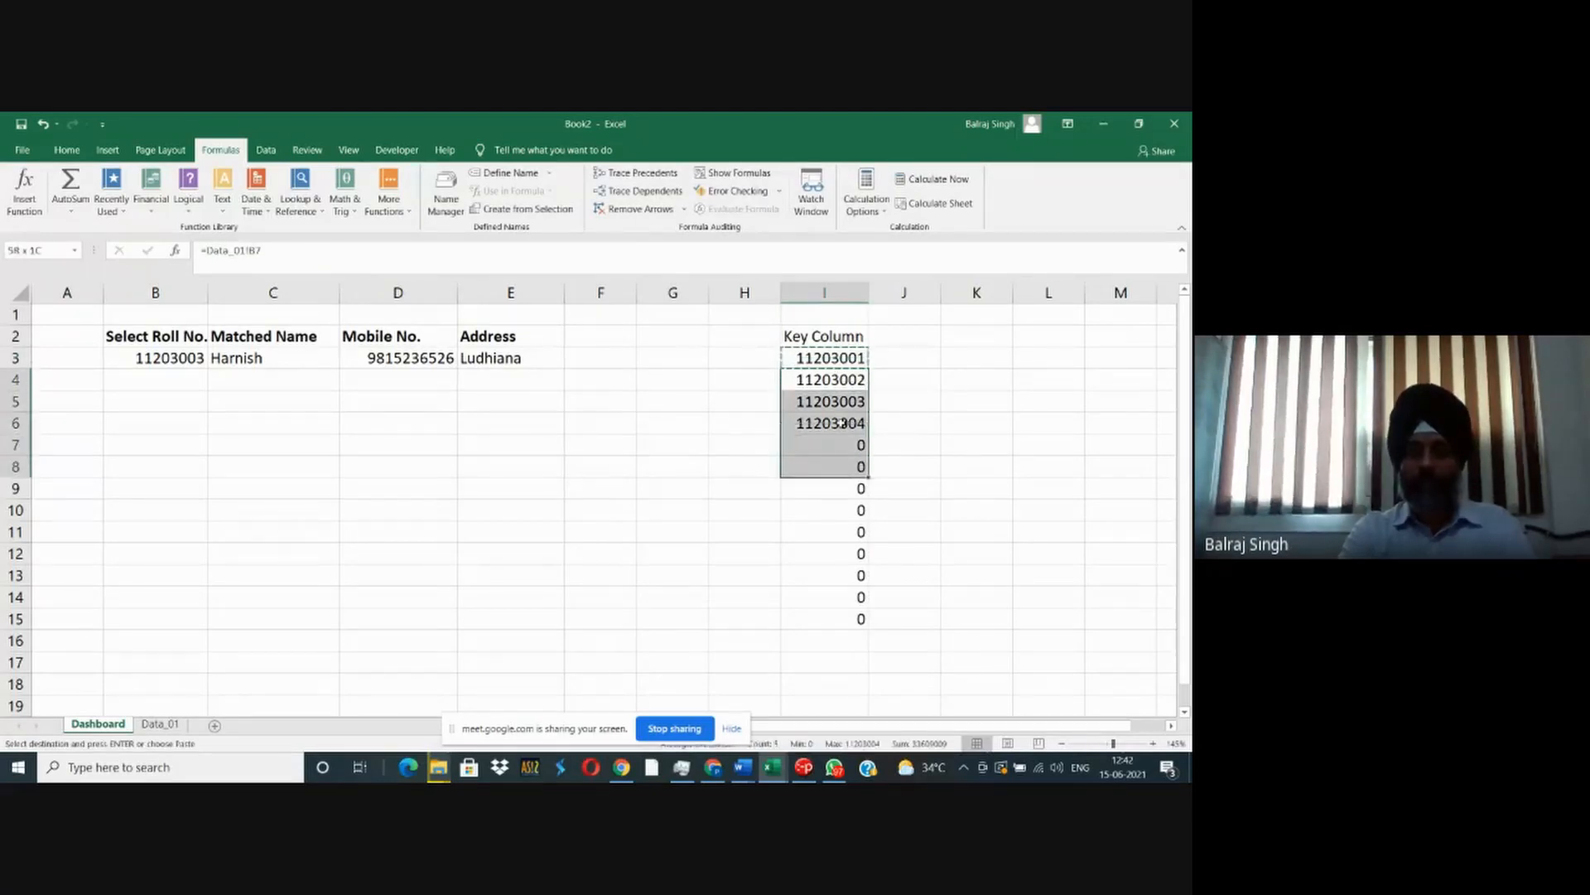
pyautogui.hotkey('shift', 'Down')
pyautogui.hotkey('shift', 'Down')
pyautogui.hotkey('shift', 'Down')
pyautogui.hotkey('shift', 'Down')
pyautogui.hotkey('shift', 'Down')
pyautogui.hotkey('ctrl', 'v')
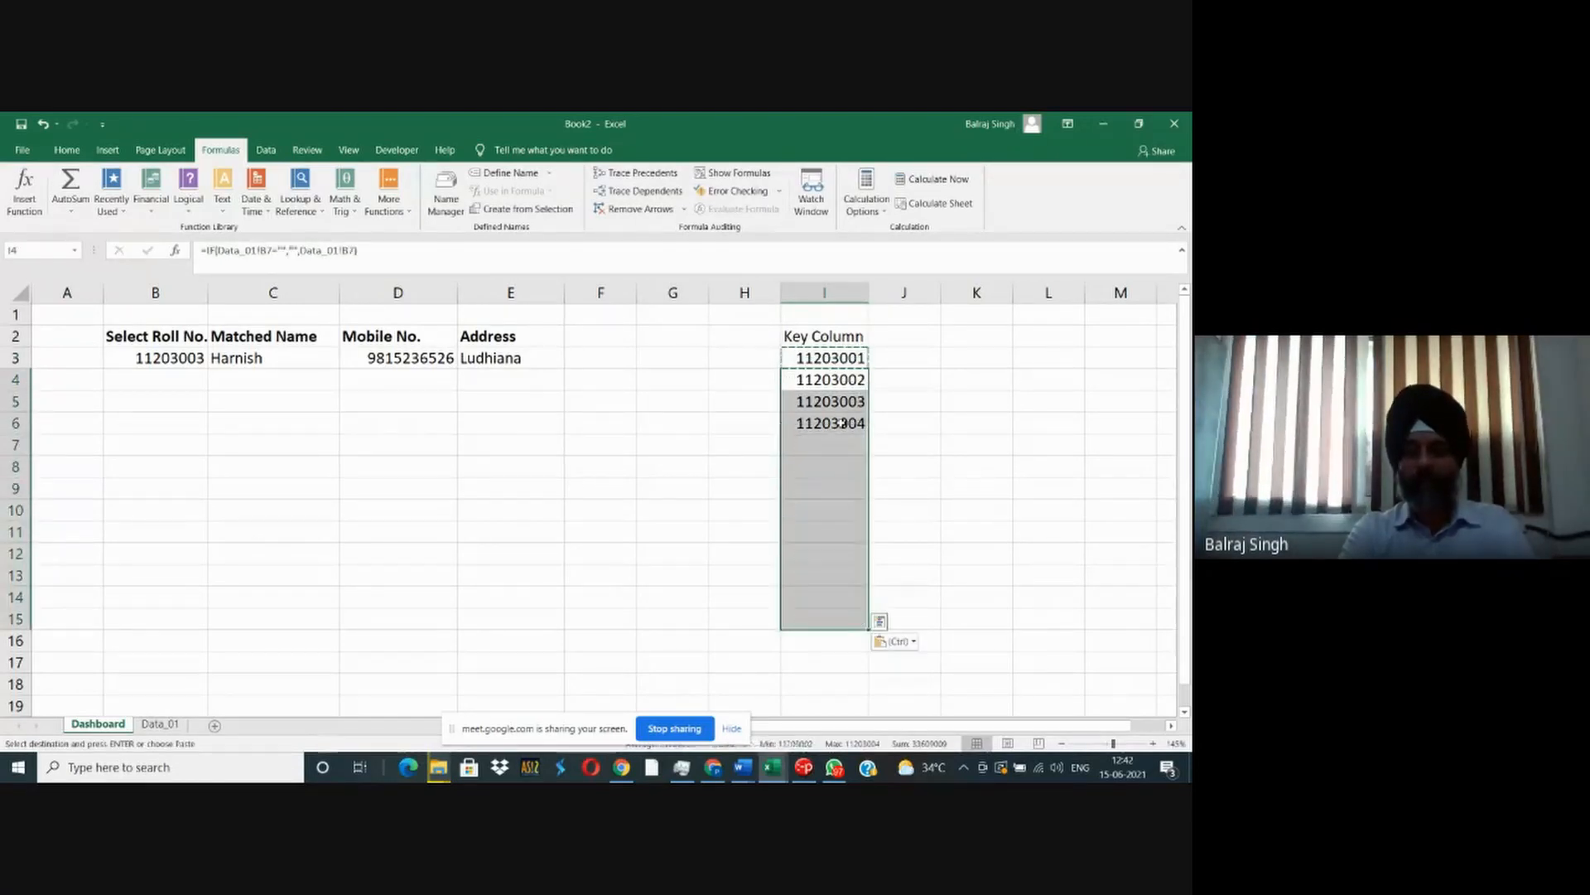
pyautogui.press('Up')
pyautogui.press('Escape')
# - Examine the copied IF formulas in the blank cells of the key column
pyautogui.press('Down')
pyautogui.press('Down')
pyautogui.press('Down')
pyautogui.press('Down')
pyautogui.press('Down')
pyautogui.press('Down')
pyautogui.press('Down')
pyautogui.press('Down')
pyautogui.press('Down')
pyautogui.press('Down')
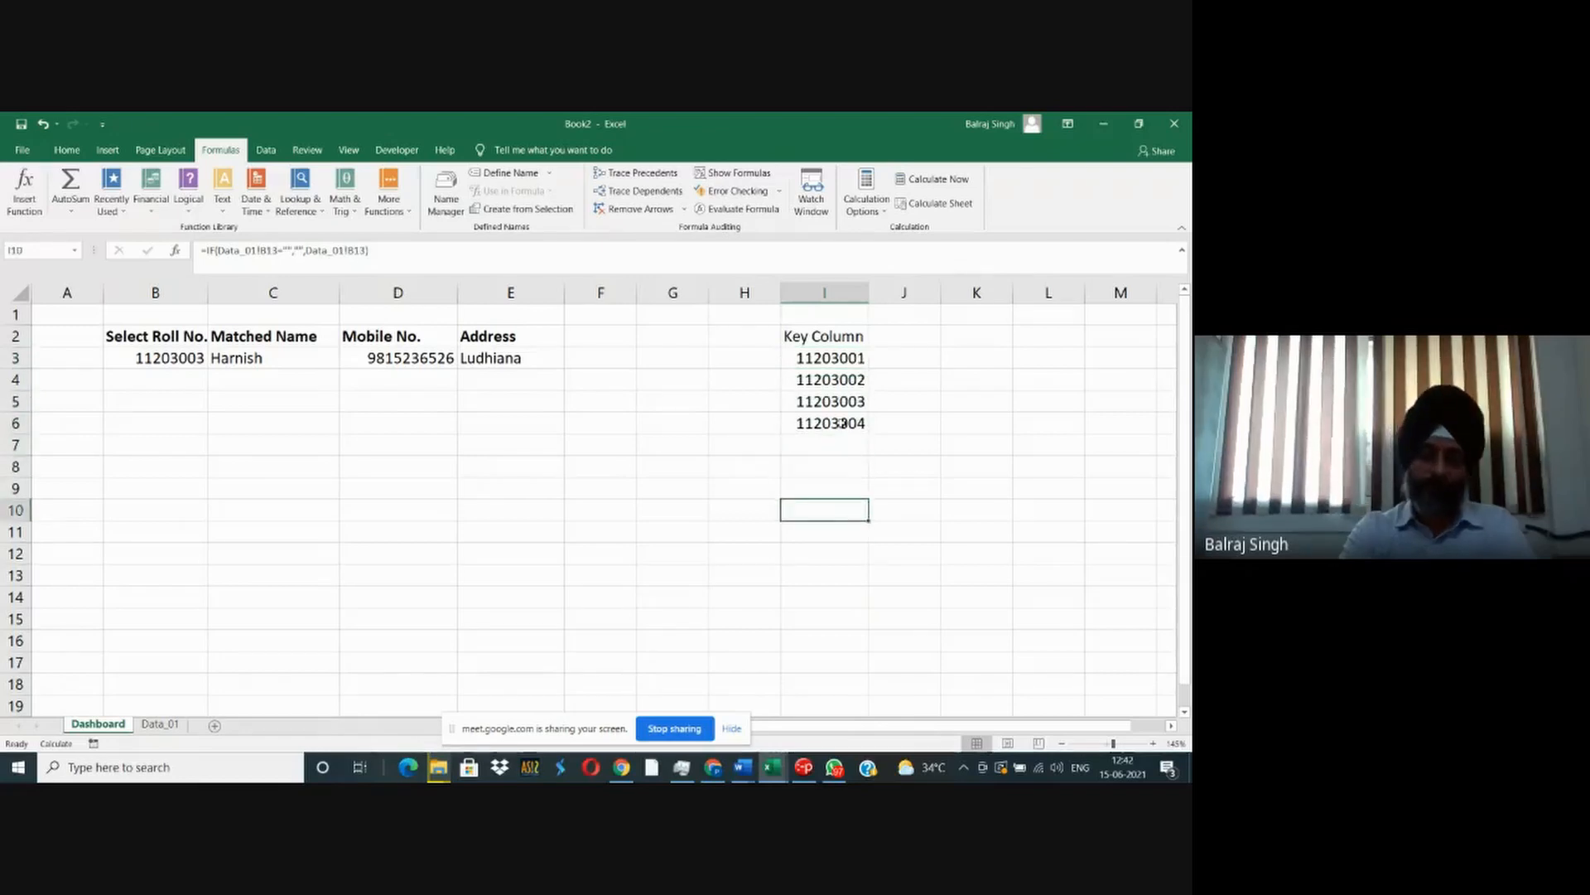
pyautogui.press('Down')
pyautogui.press('Down')
pyautogui.press('Up')
pyautogui.press('Up')
pyautogui.press('Up')
pyautogui.press('Up')
pyautogui.press('Up')
pyautogui.press('Up')
pyautogui.press('Up')
pyautogui.press('Up')
pyautogui.press('Up')
pyautogui.press('Up')
pyautogui.press('Up')
pyautogui.press('Up')
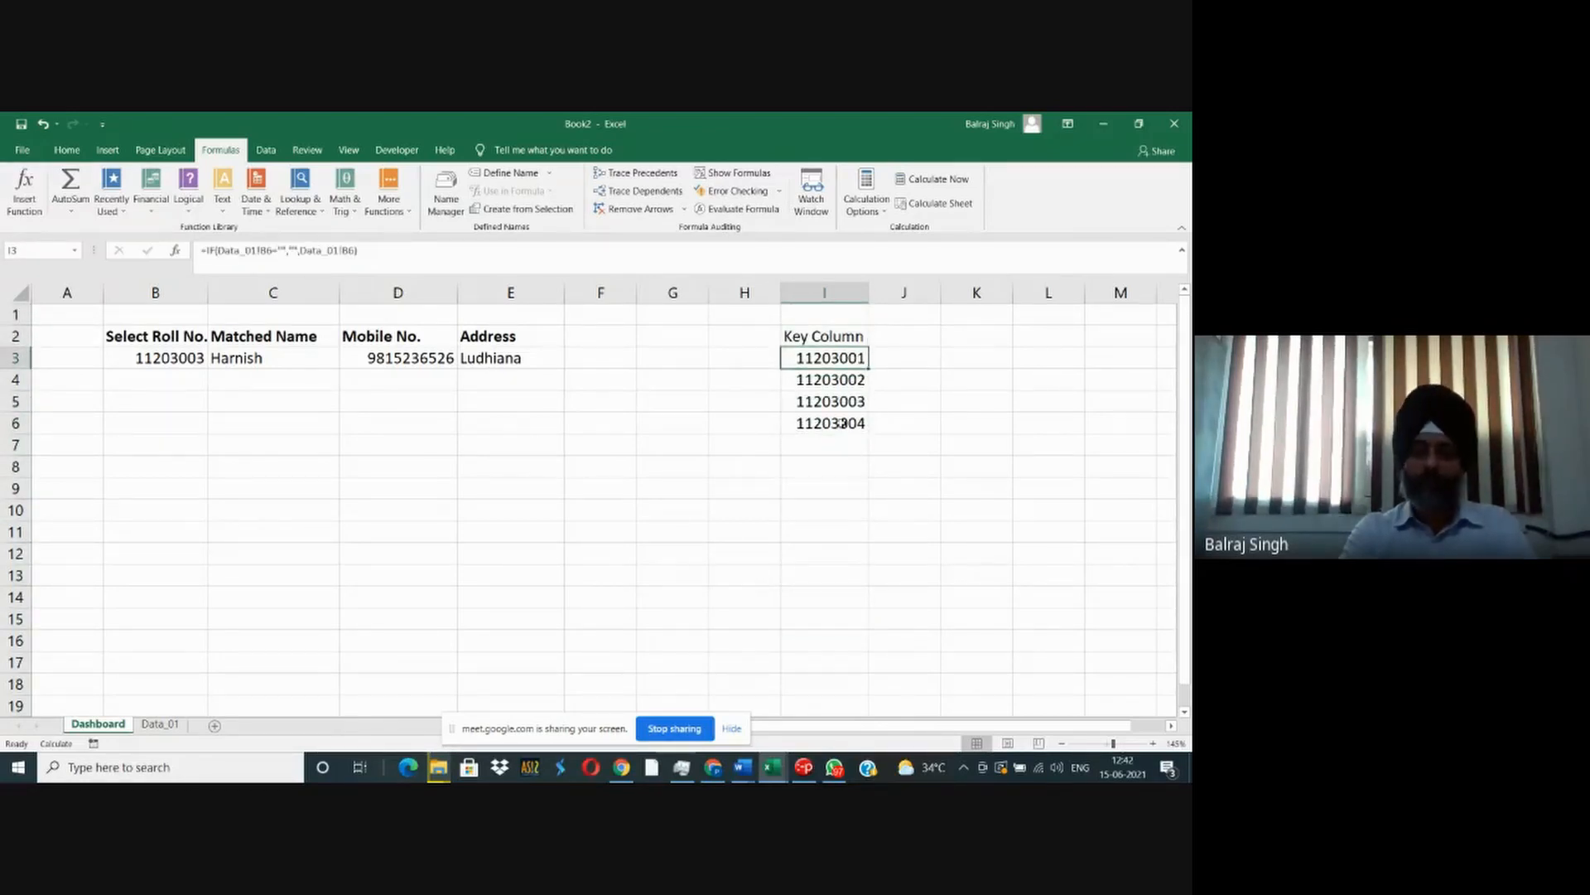
# - Apply List data validation to the roll number cell B3 with the source =$I$3:$I$15
pyautogui.press('Left')
pyautogui.press('Left')
pyautogui.press('Left')
pyautogui.press('Left')
pyautogui.press('Left')
pyautogui.press('Left')
pyautogui.press('Left')
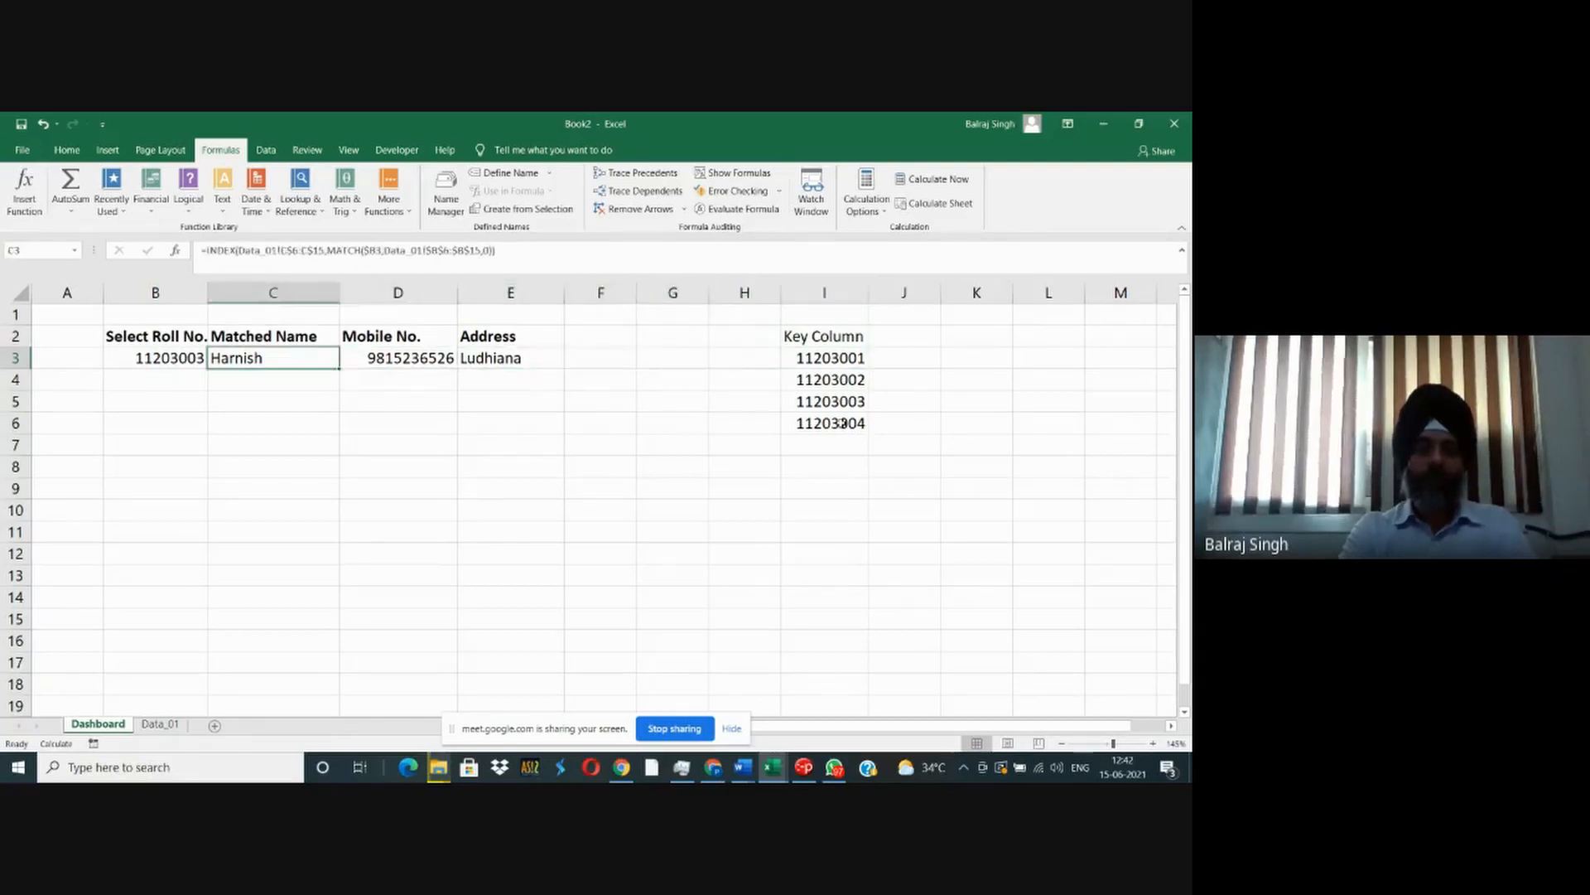
pyautogui.click(269, 151)
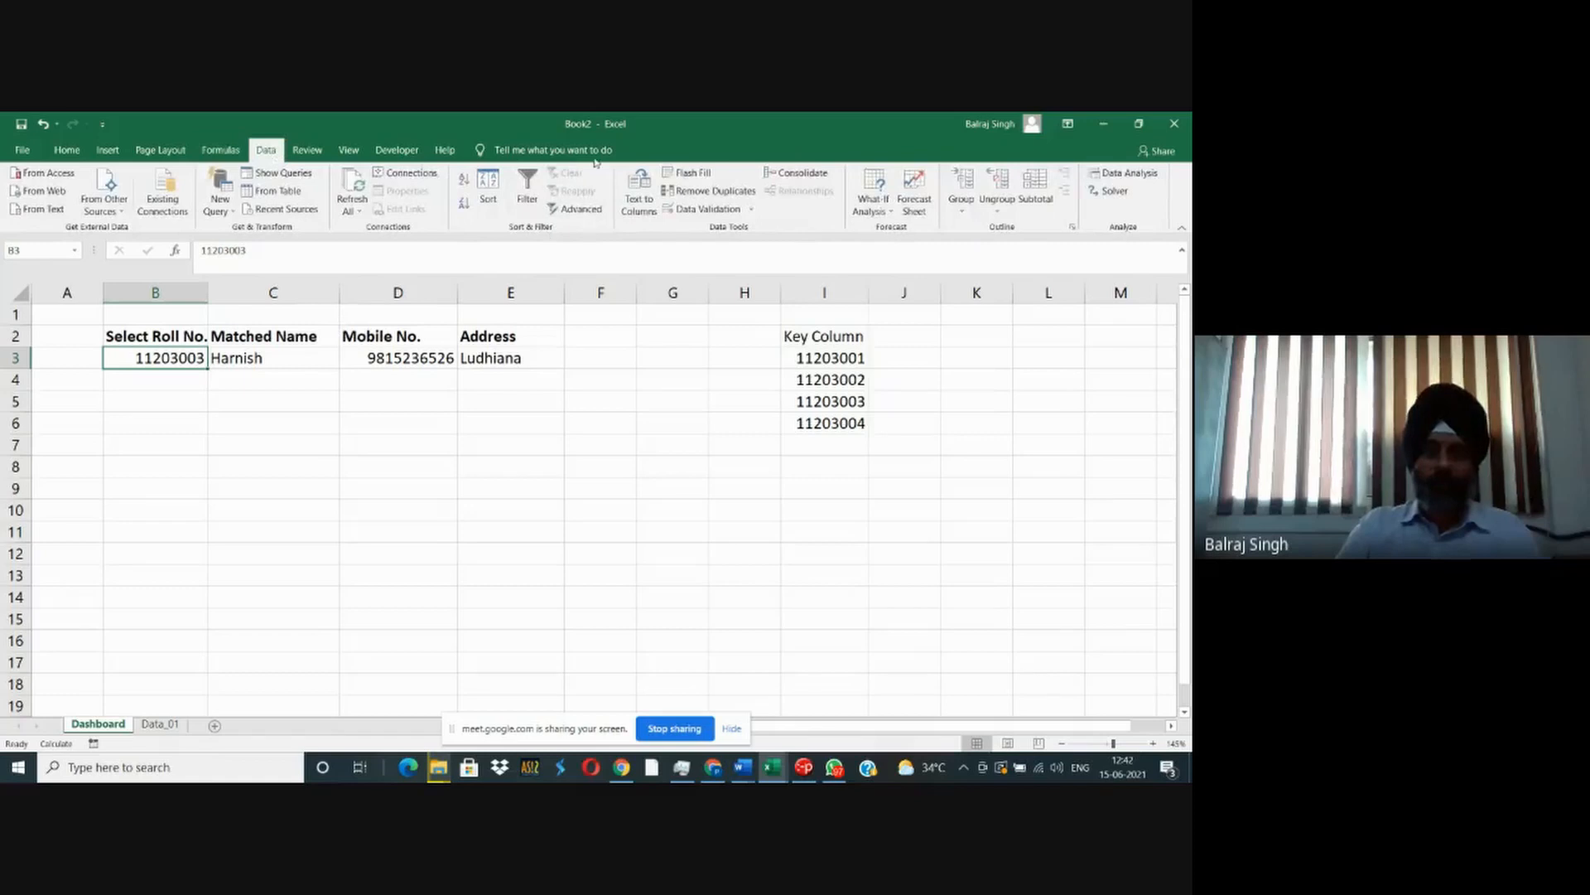
pyautogui.click(745, 212)
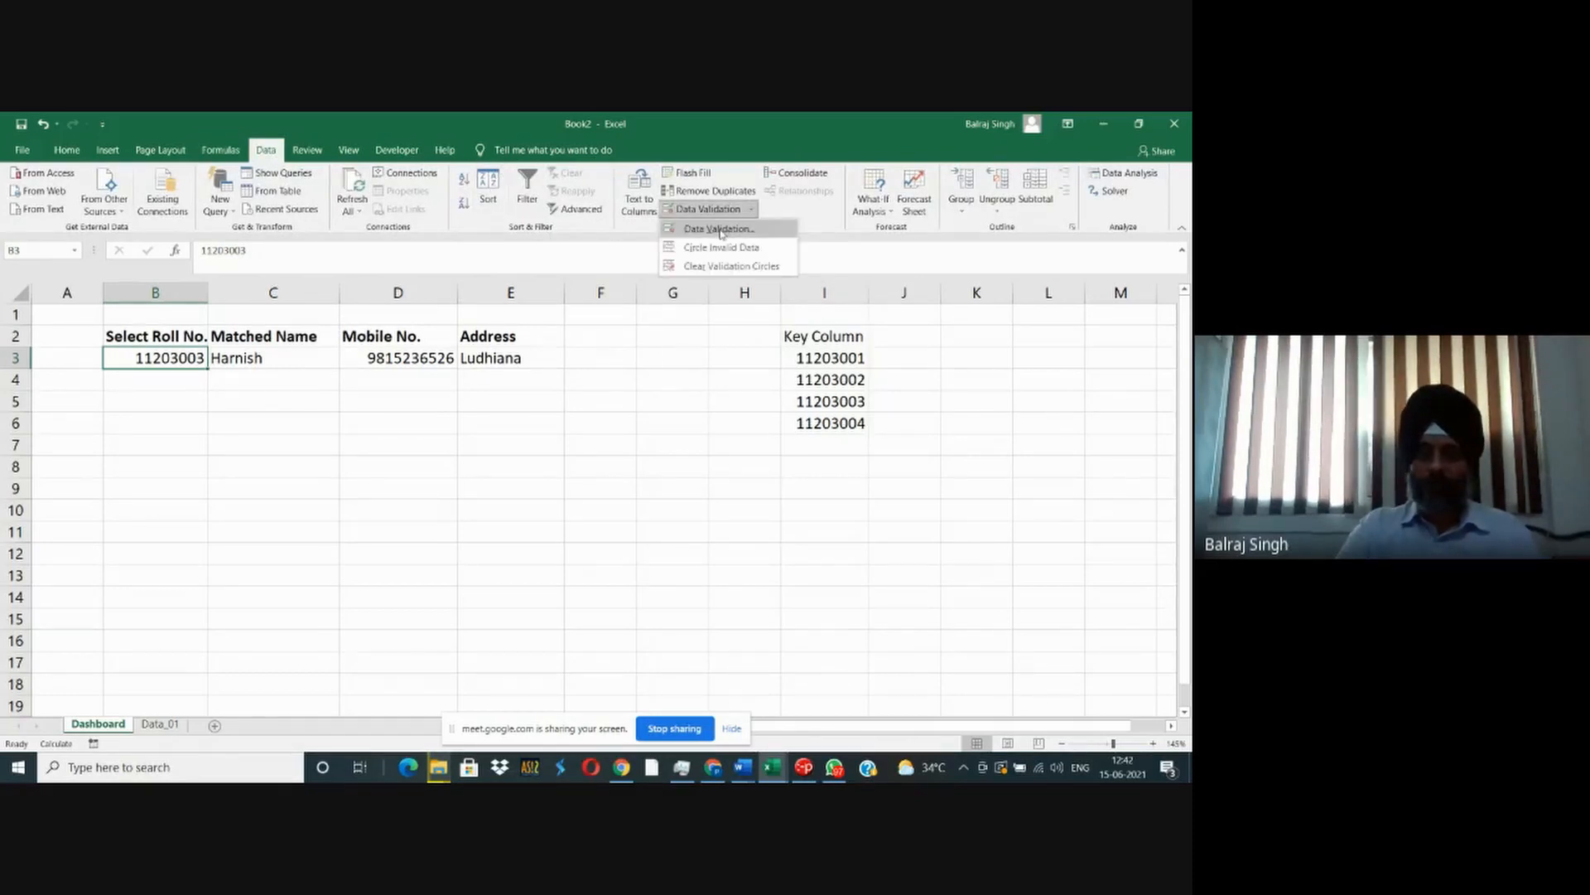
pyautogui.click(719, 230)
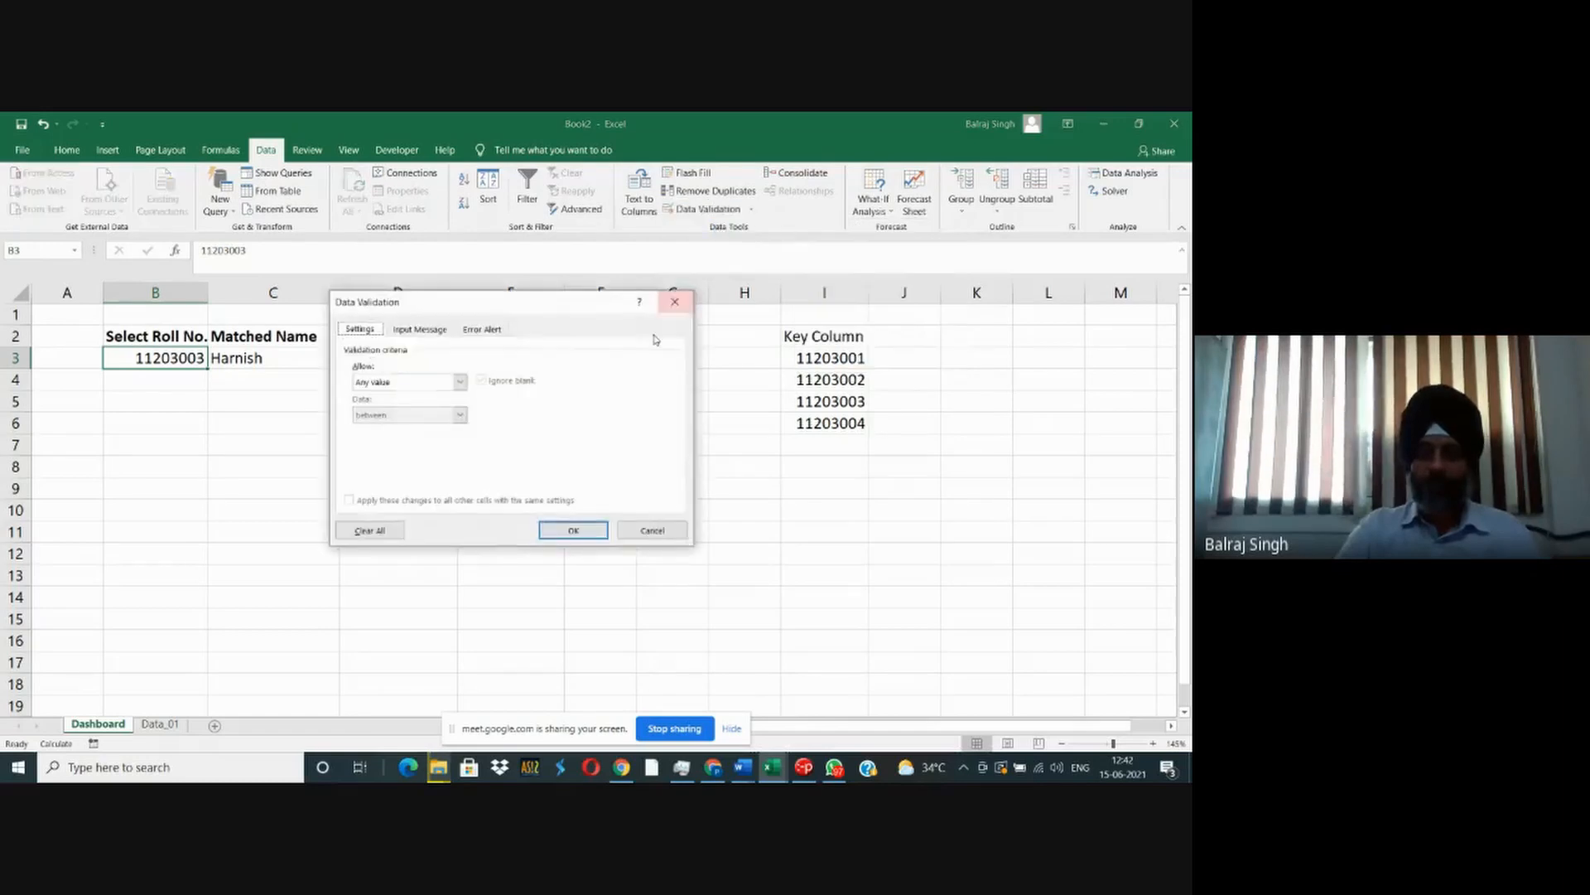
pyautogui.click(461, 382)
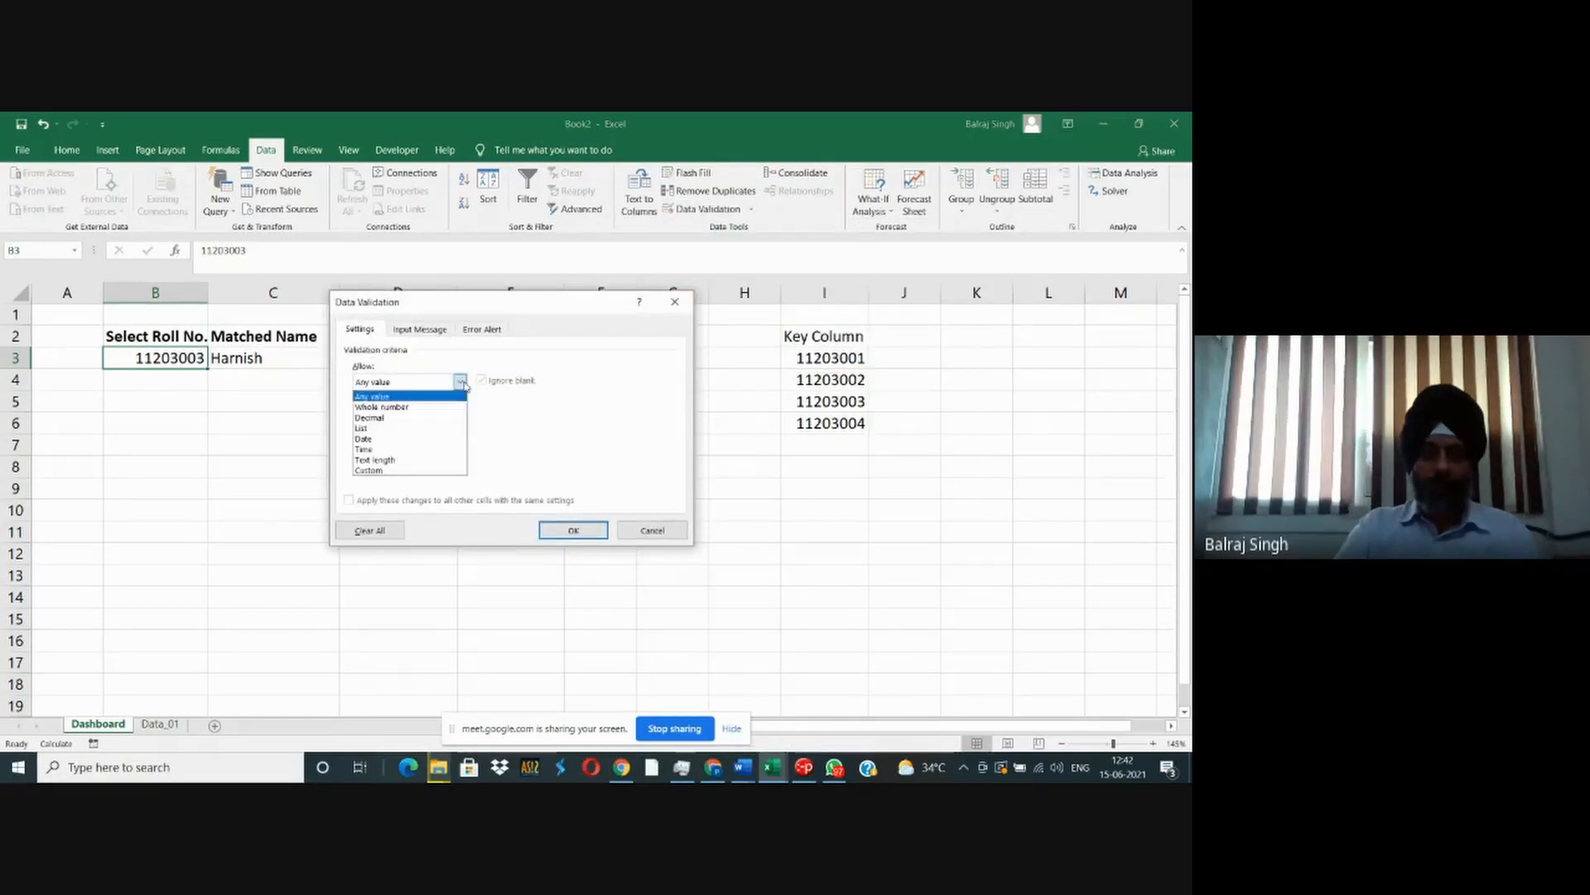
pyautogui.click(416, 428)
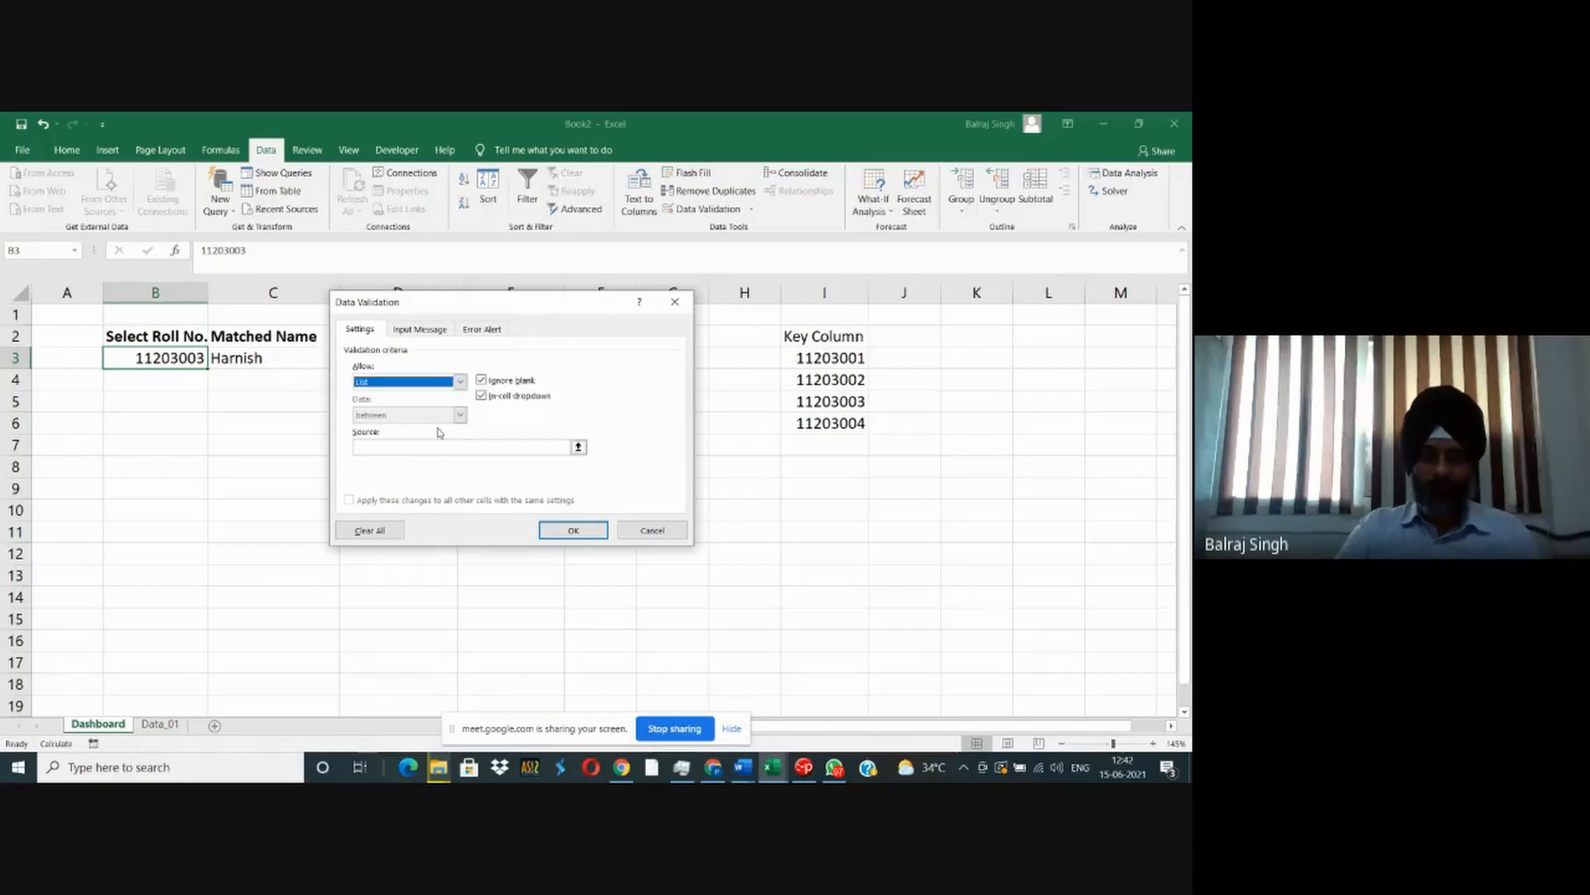
pyautogui.click(578, 448)
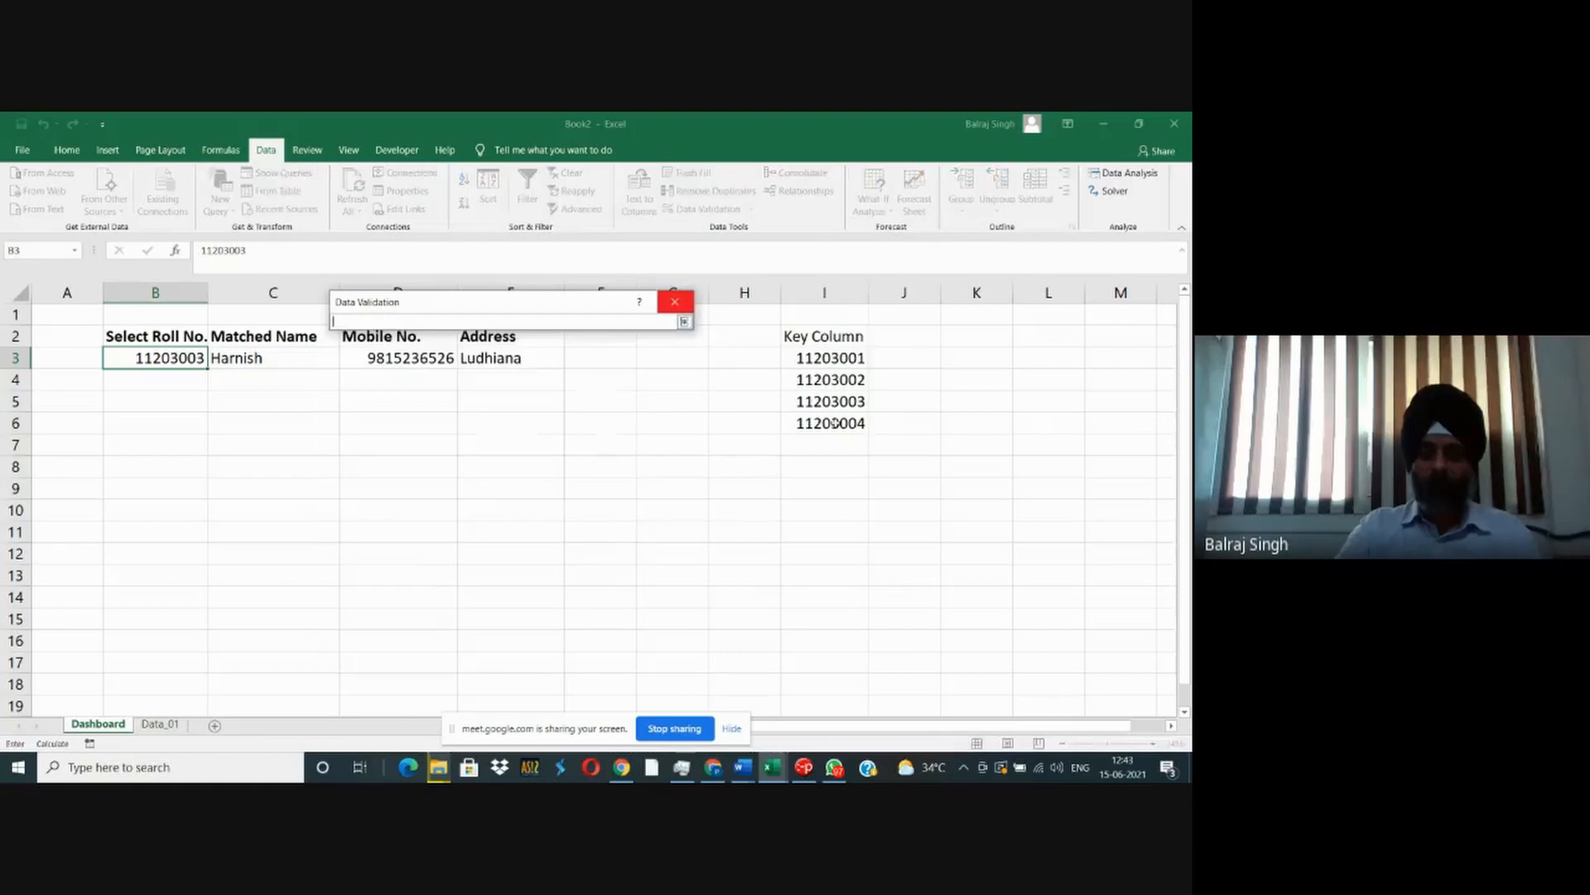
pyautogui.moveTo(830, 354); pyautogui.dragTo(827, 625)
pyautogui.press('Return')
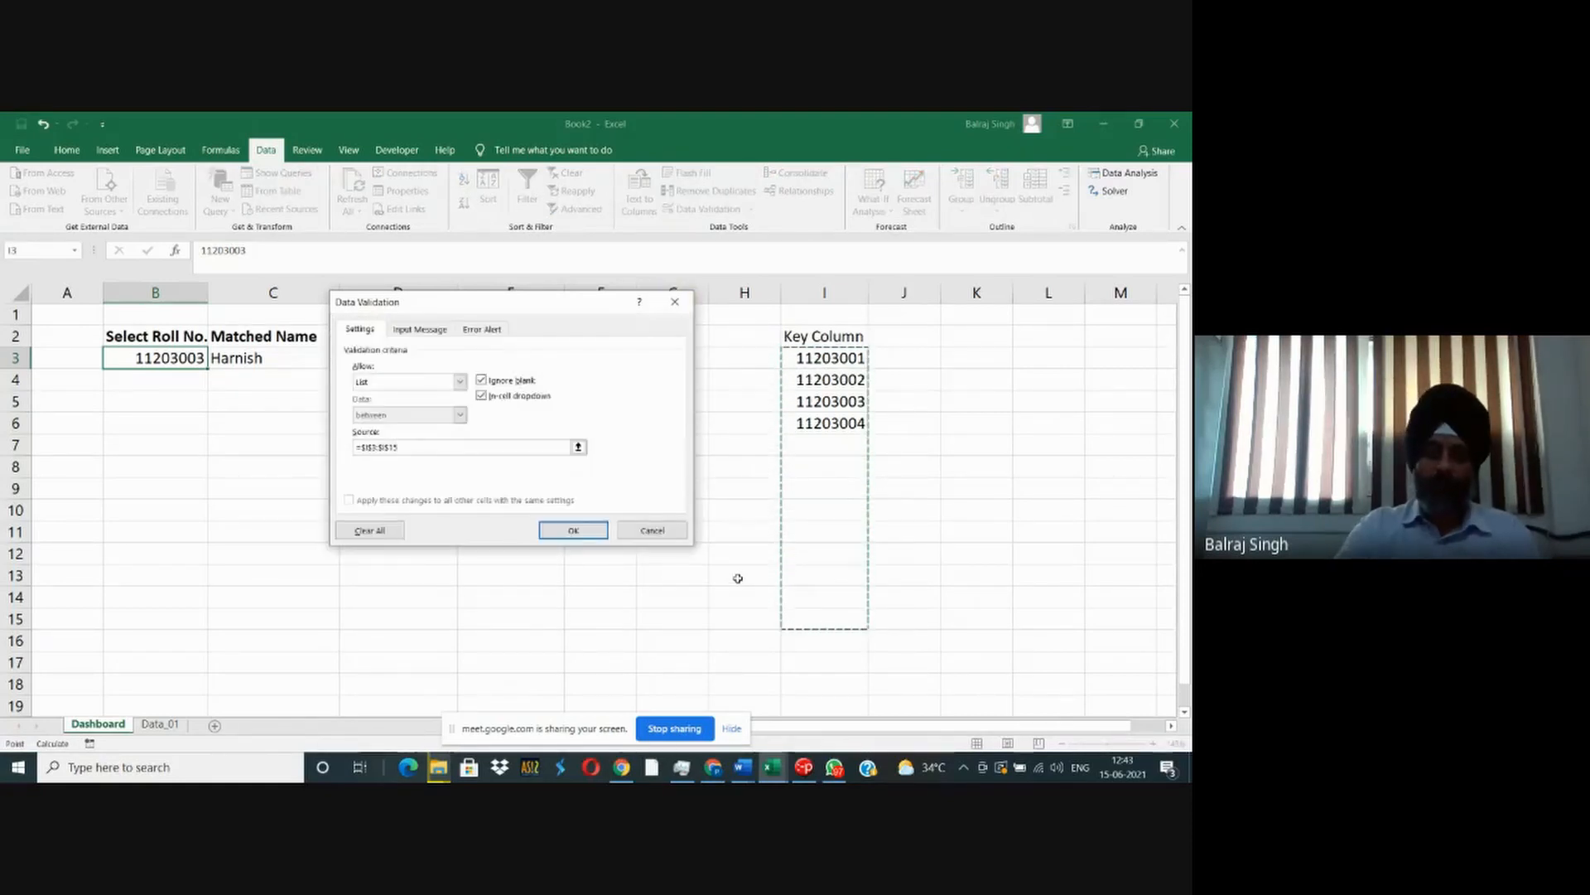
pyautogui.click(563, 523)
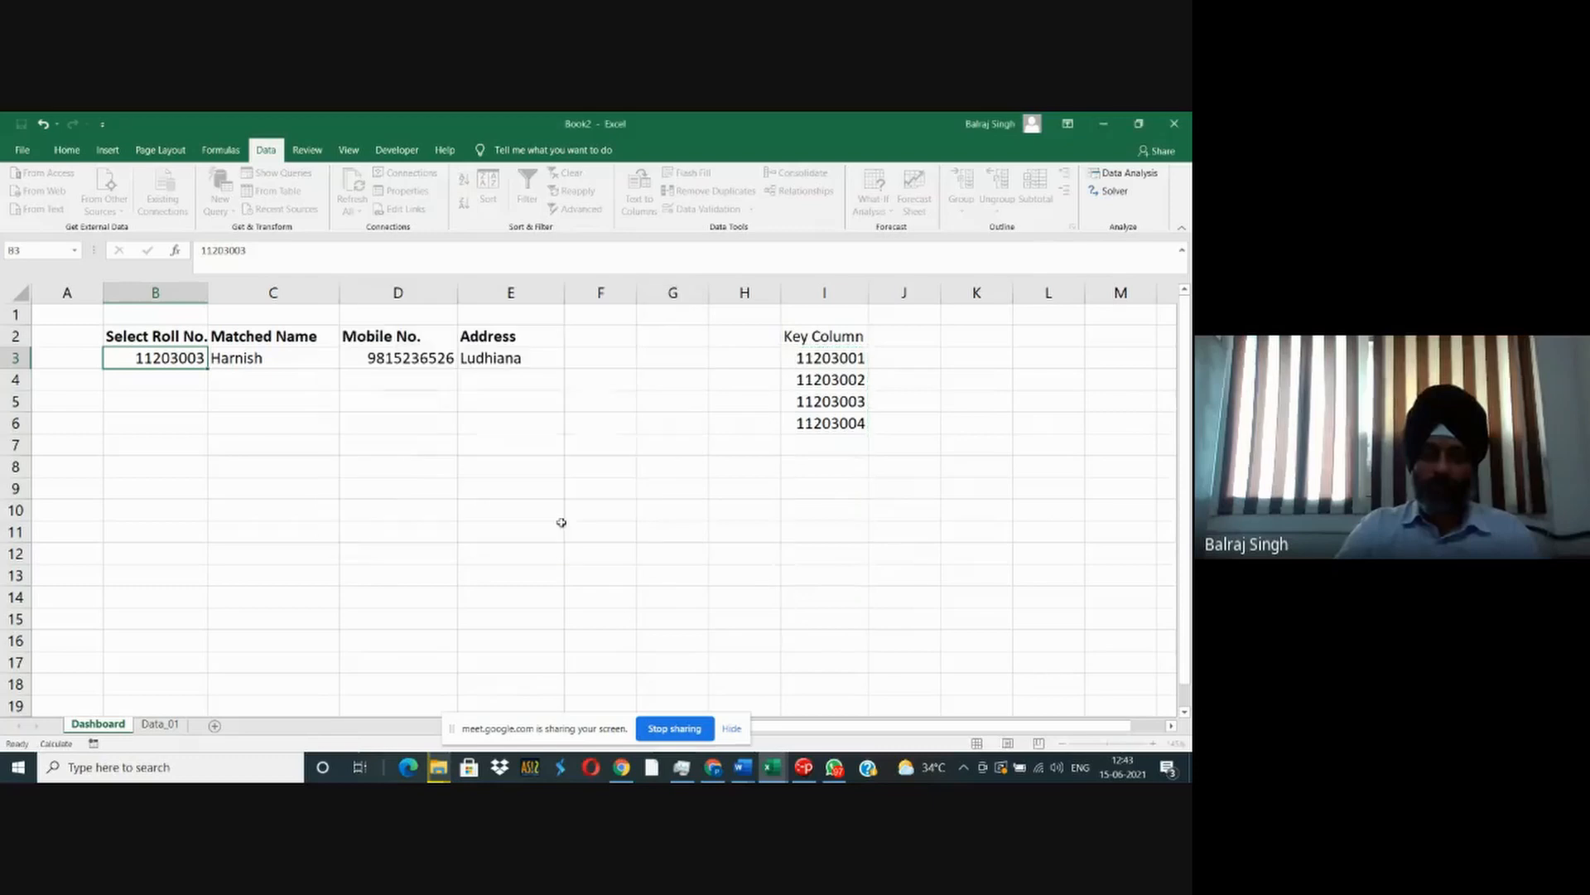
# - Try to enter 1254623 in B3 to test the list validation, cancel the entry and select key column cells I3:I11
pyautogui.click(167, 421)
pyautogui.click(161, 361)
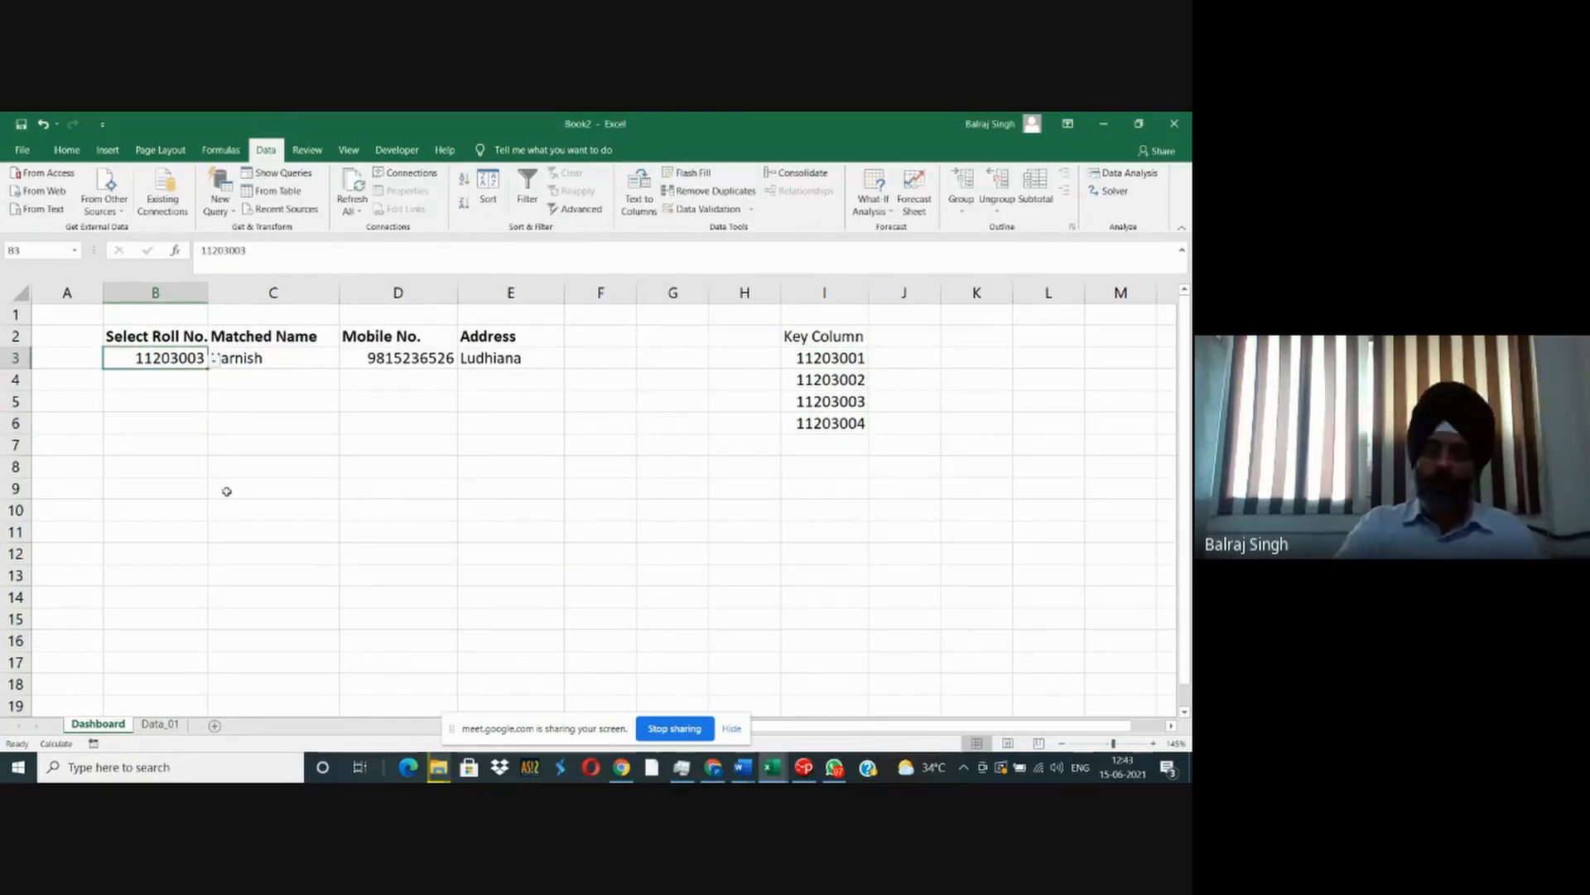
pyautogui.write('1254623')
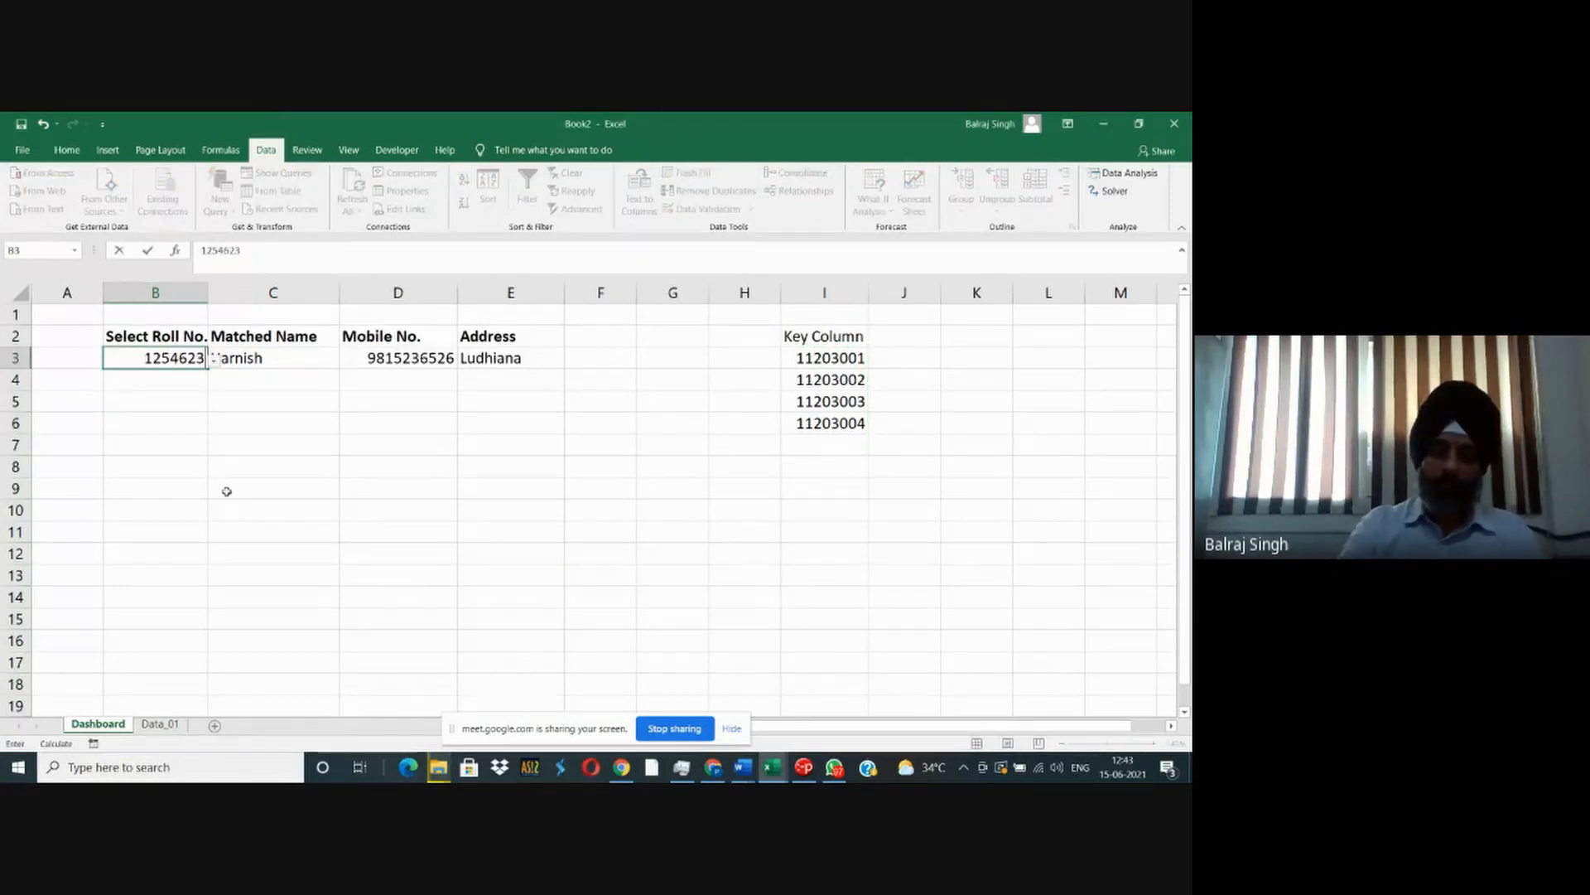
pyautogui.press('Return')
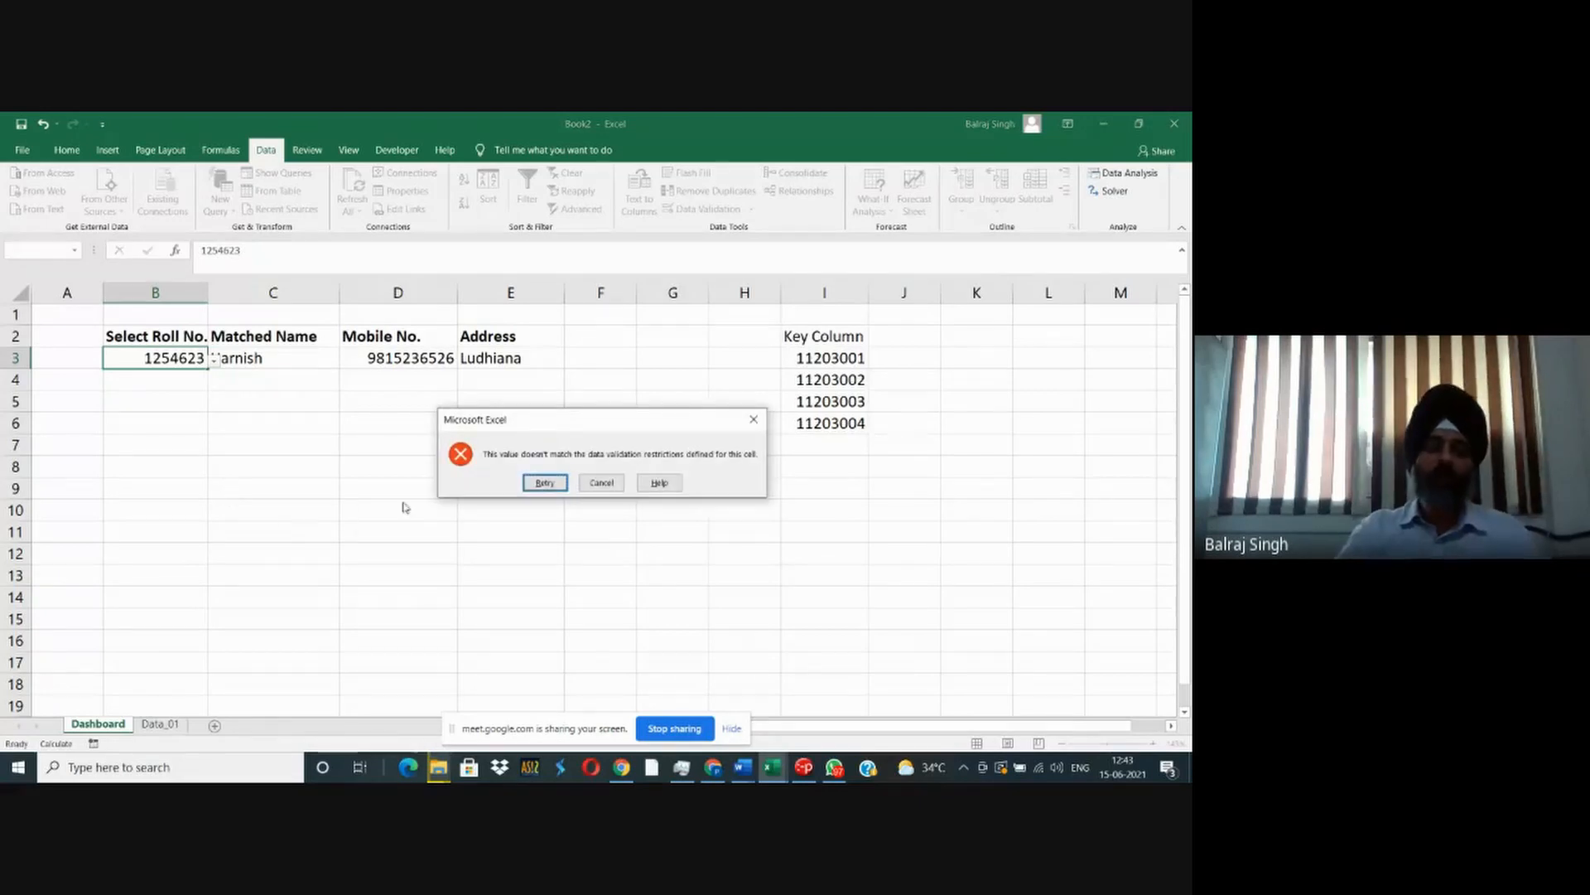
pyautogui.click(607, 483)
pyautogui.moveTo(829, 357); pyautogui.dragTo(834, 536)
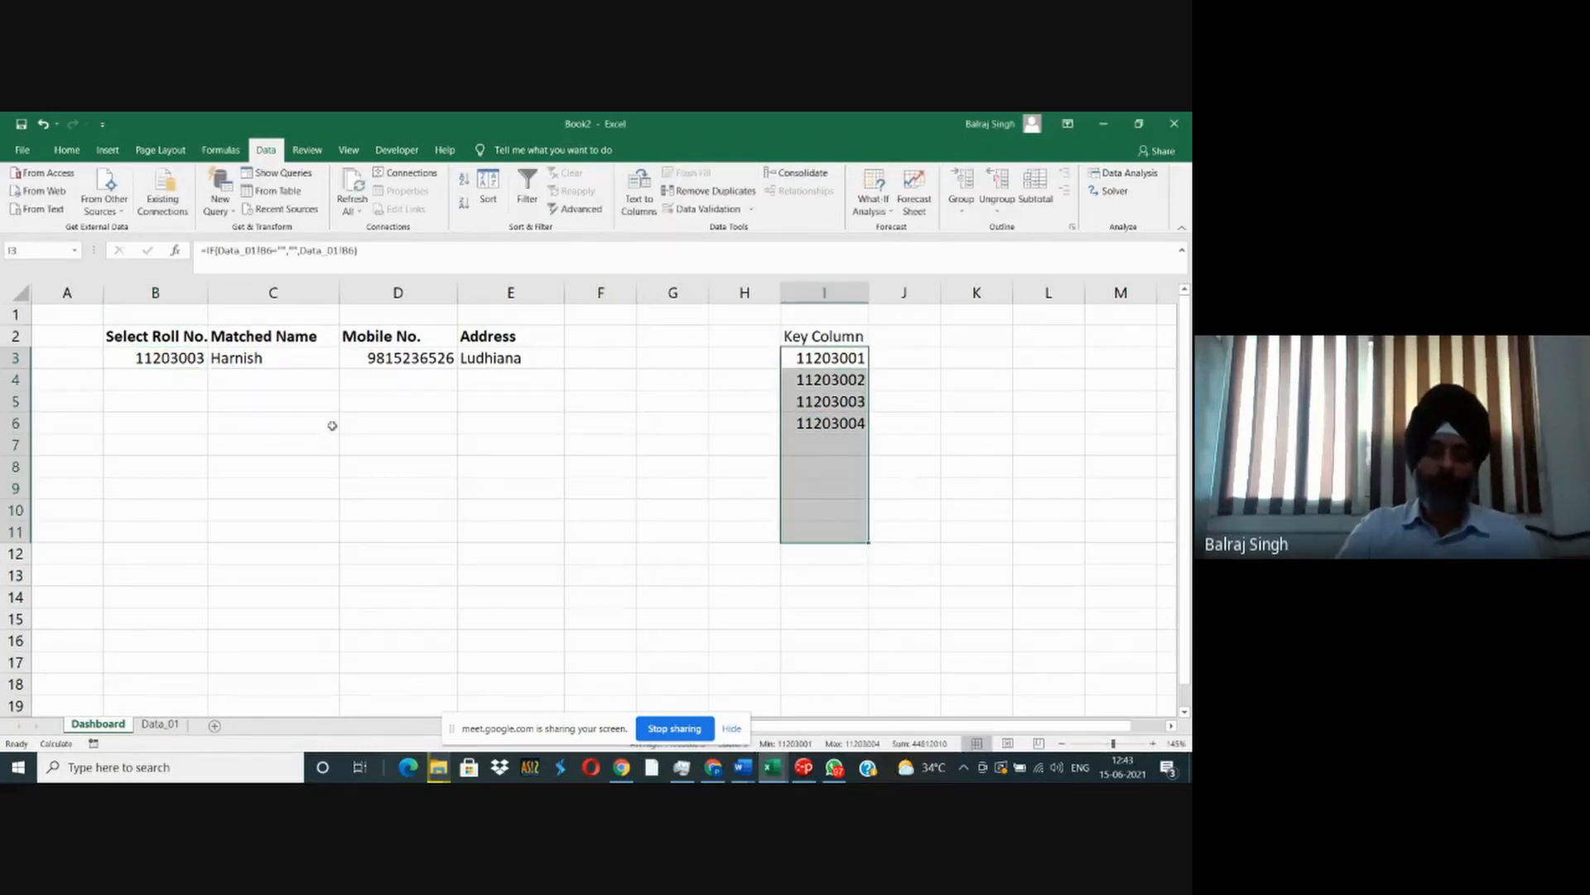
# - Choose the second roll number from the validation list in B3
pyautogui.click(189, 356)
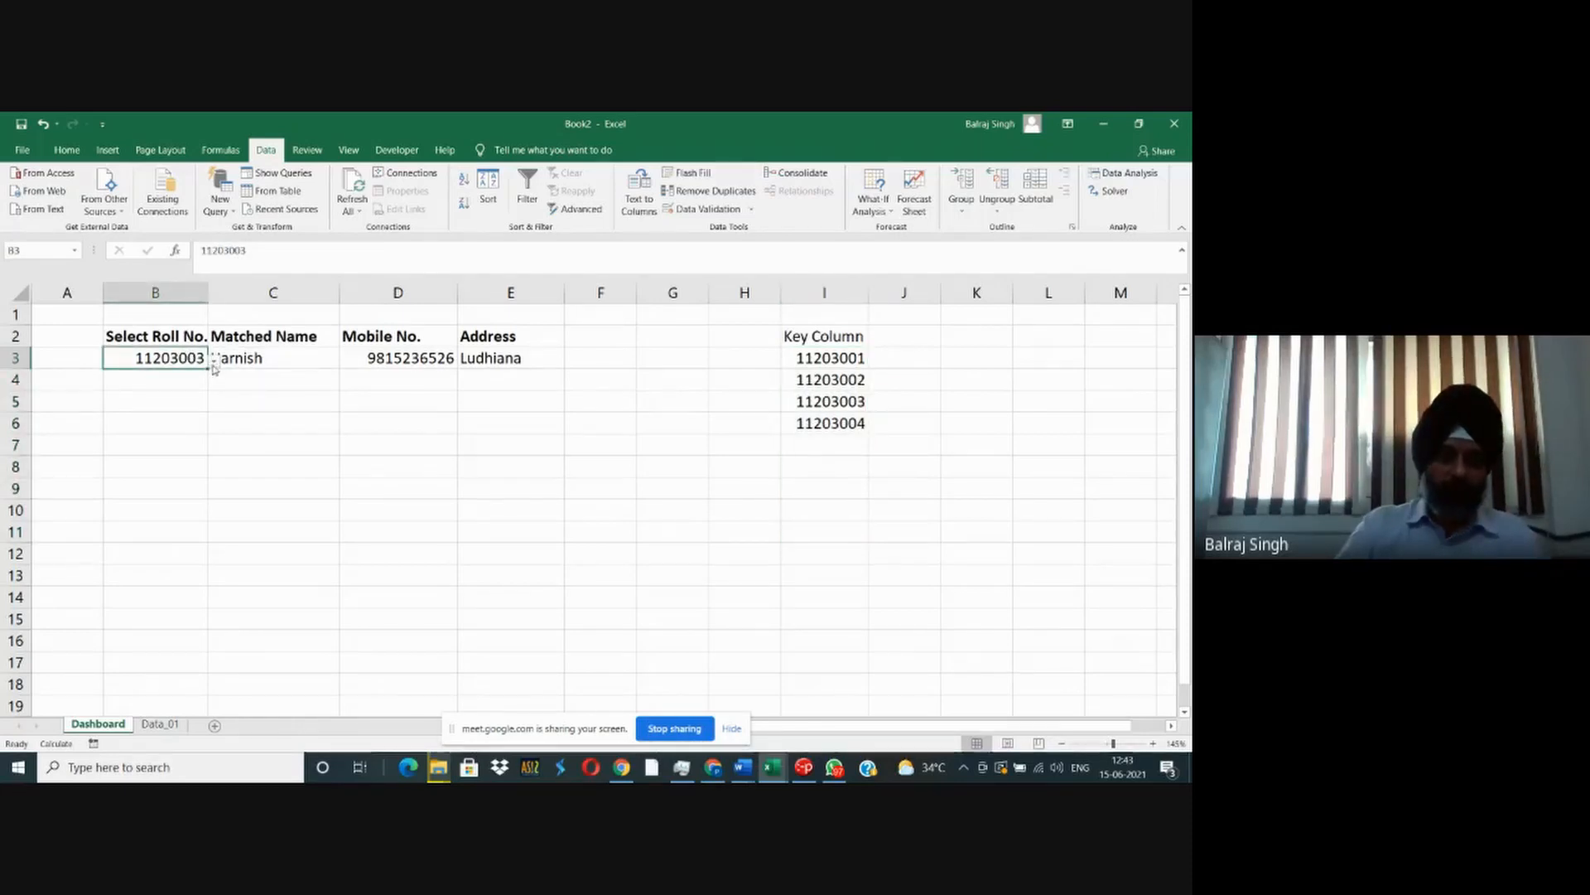
pyautogui.click(214, 362)
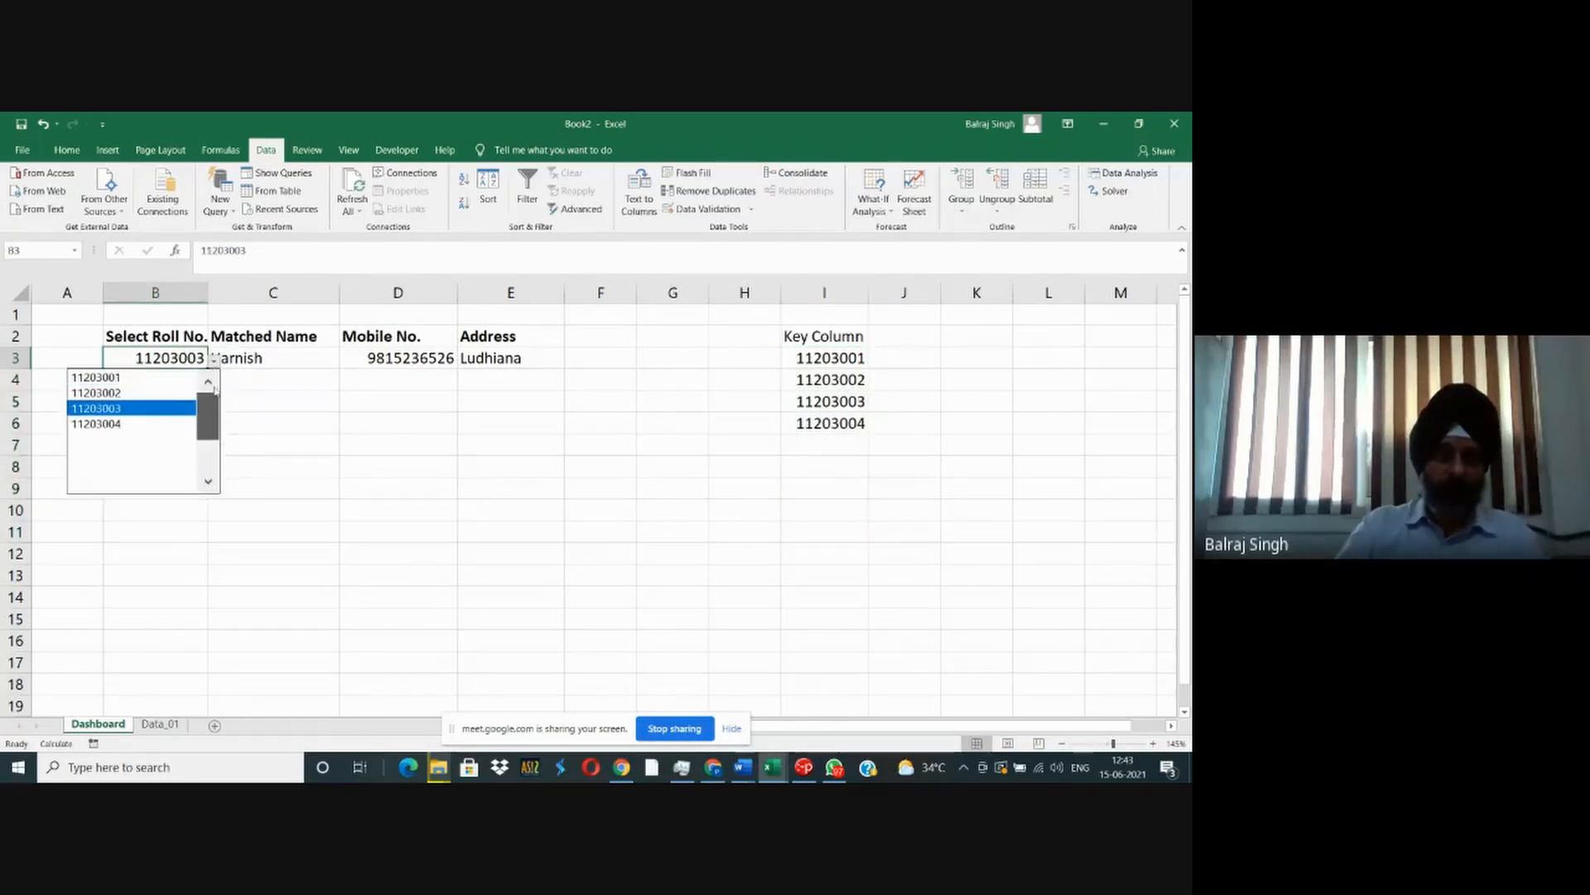
pyautogui.moveTo(211, 402); pyautogui.dragTo(217, 462)
pyautogui.scroll(3, 210, 405)
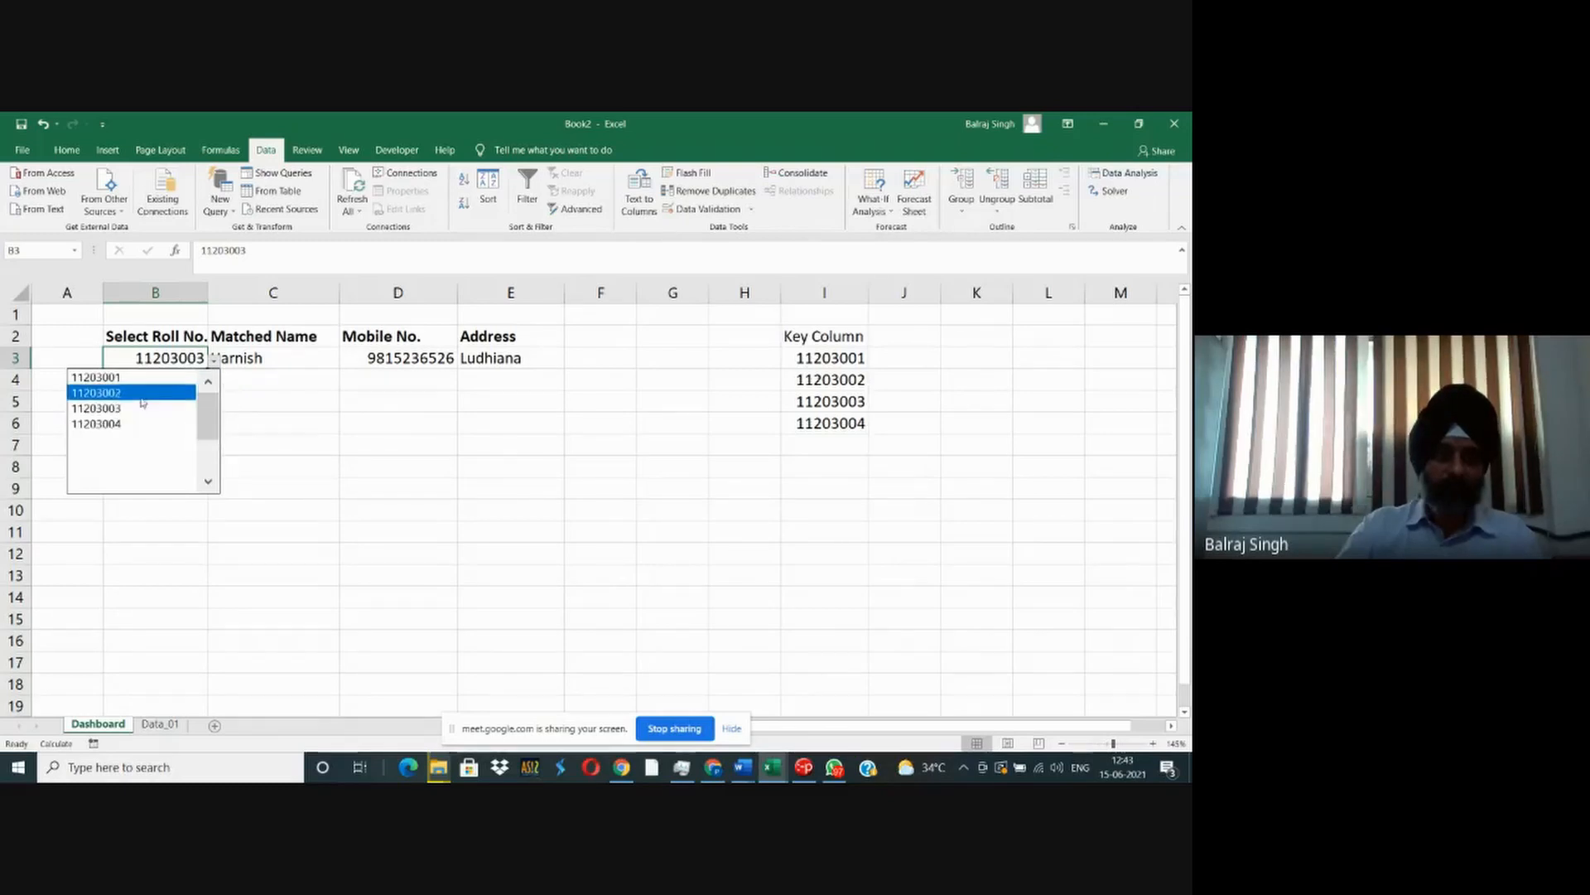
pyautogui.click(126, 394)
pyautogui.click(236, 452)
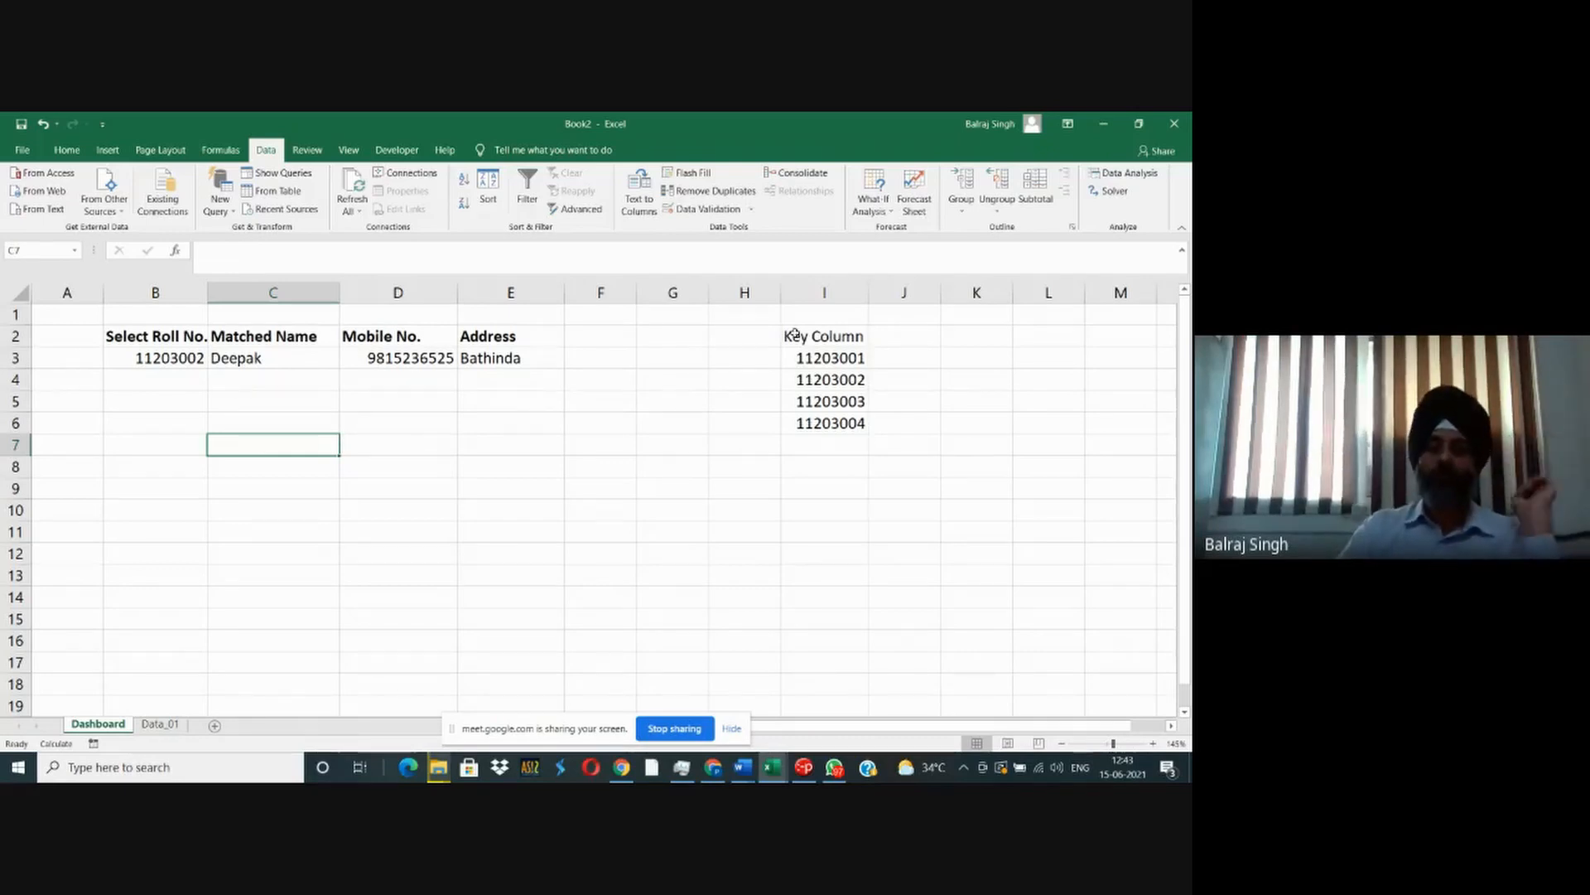
# - Try hiding key column I and undo the hiding
pyautogui.click(822, 292)
pyautogui.rightClick(818, 295)
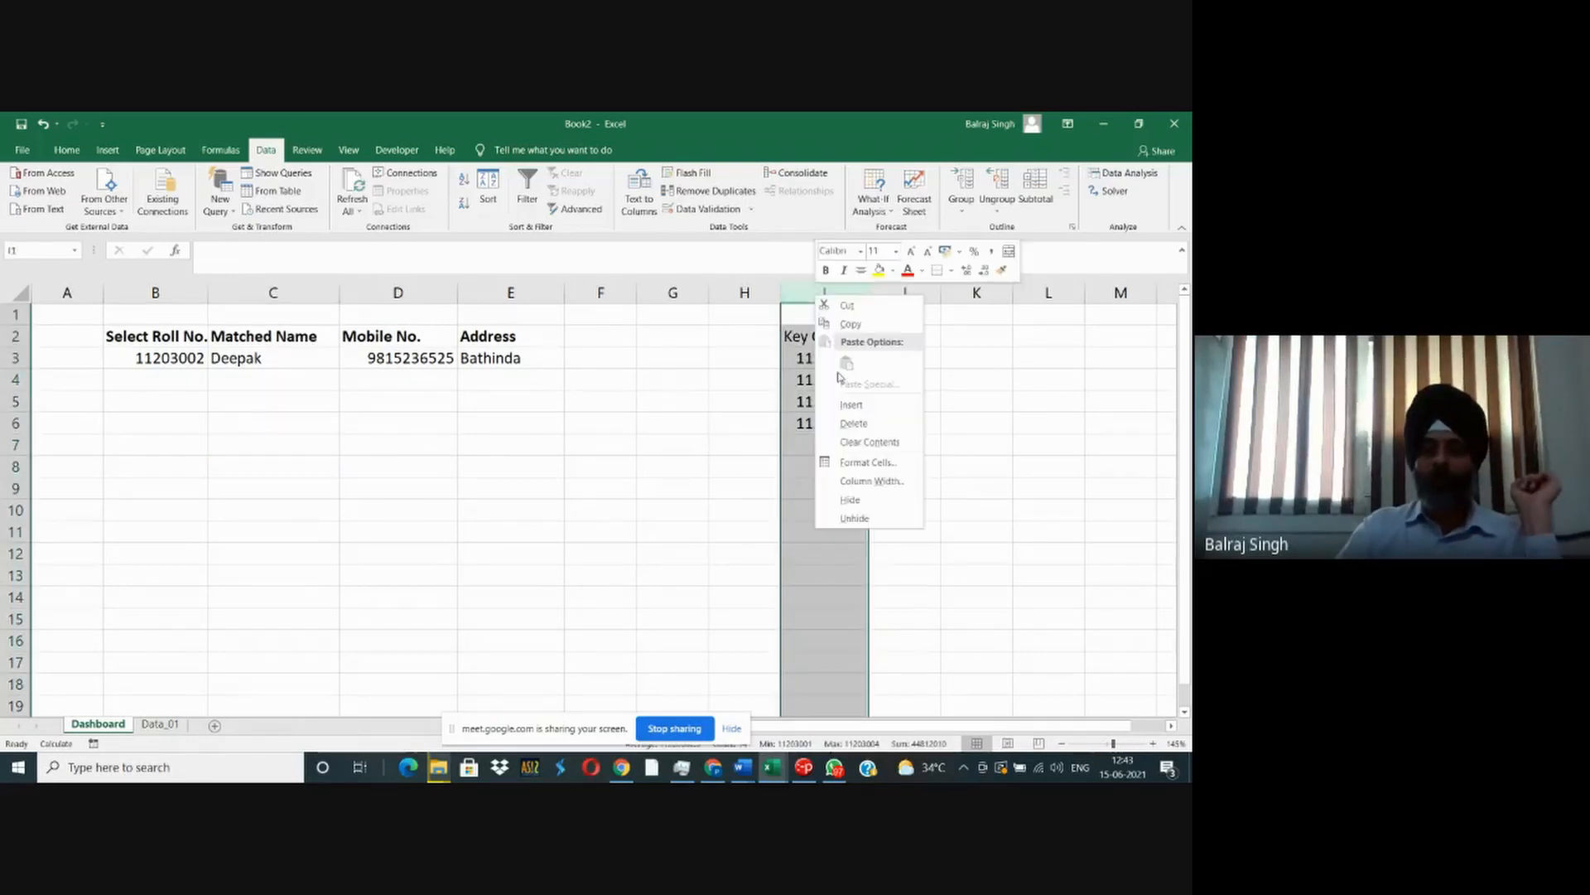
pyautogui.click(850, 499)
pyautogui.click(745, 444)
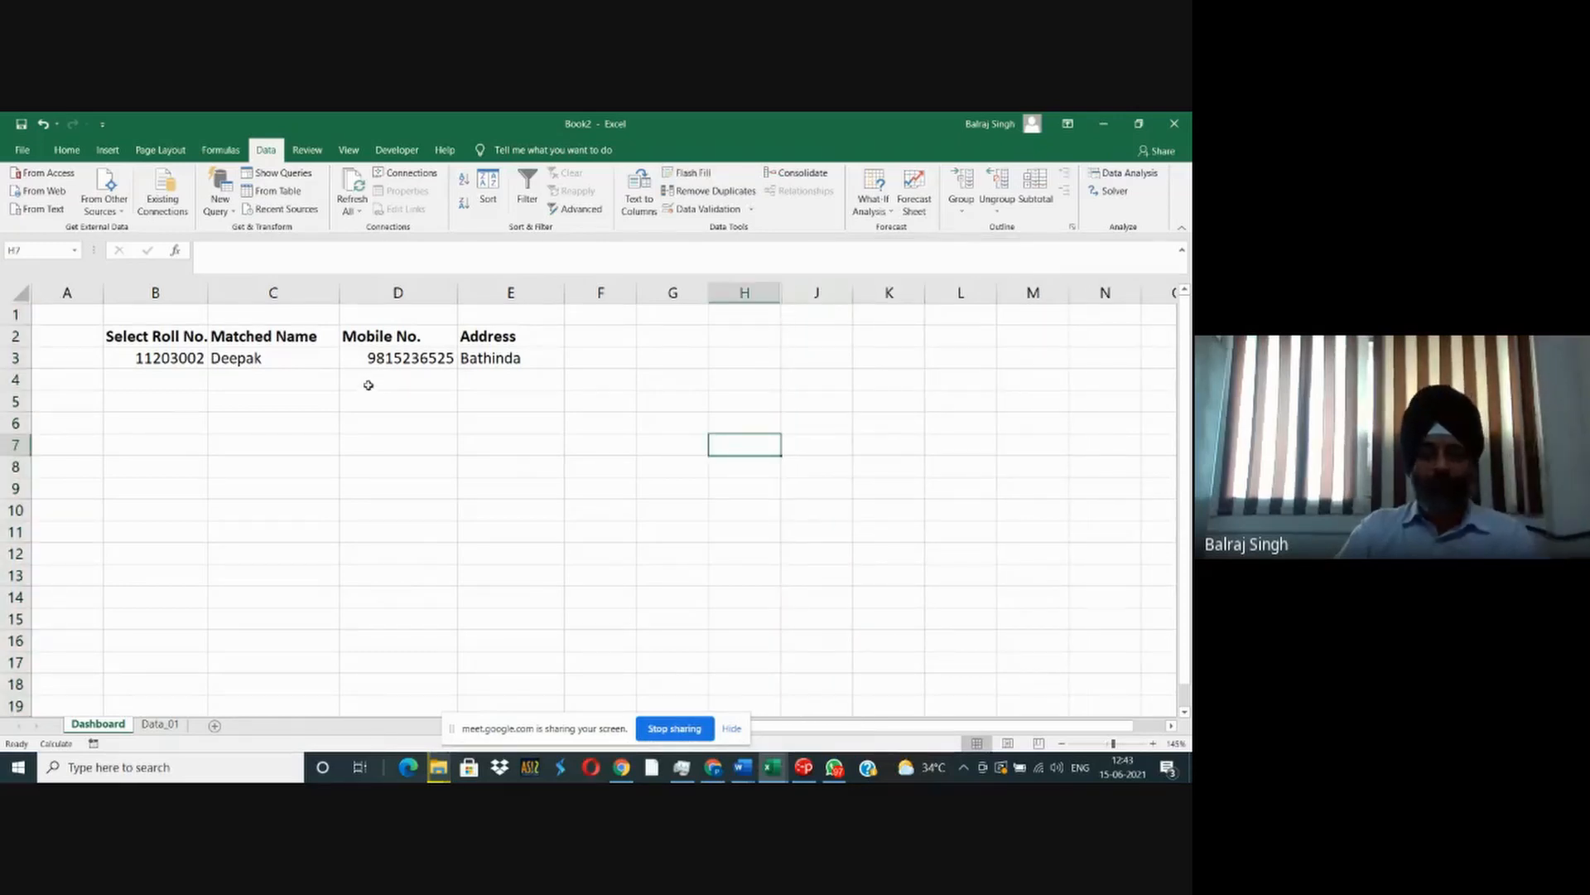
pyautogui.hotkey('ctrl', 'z')
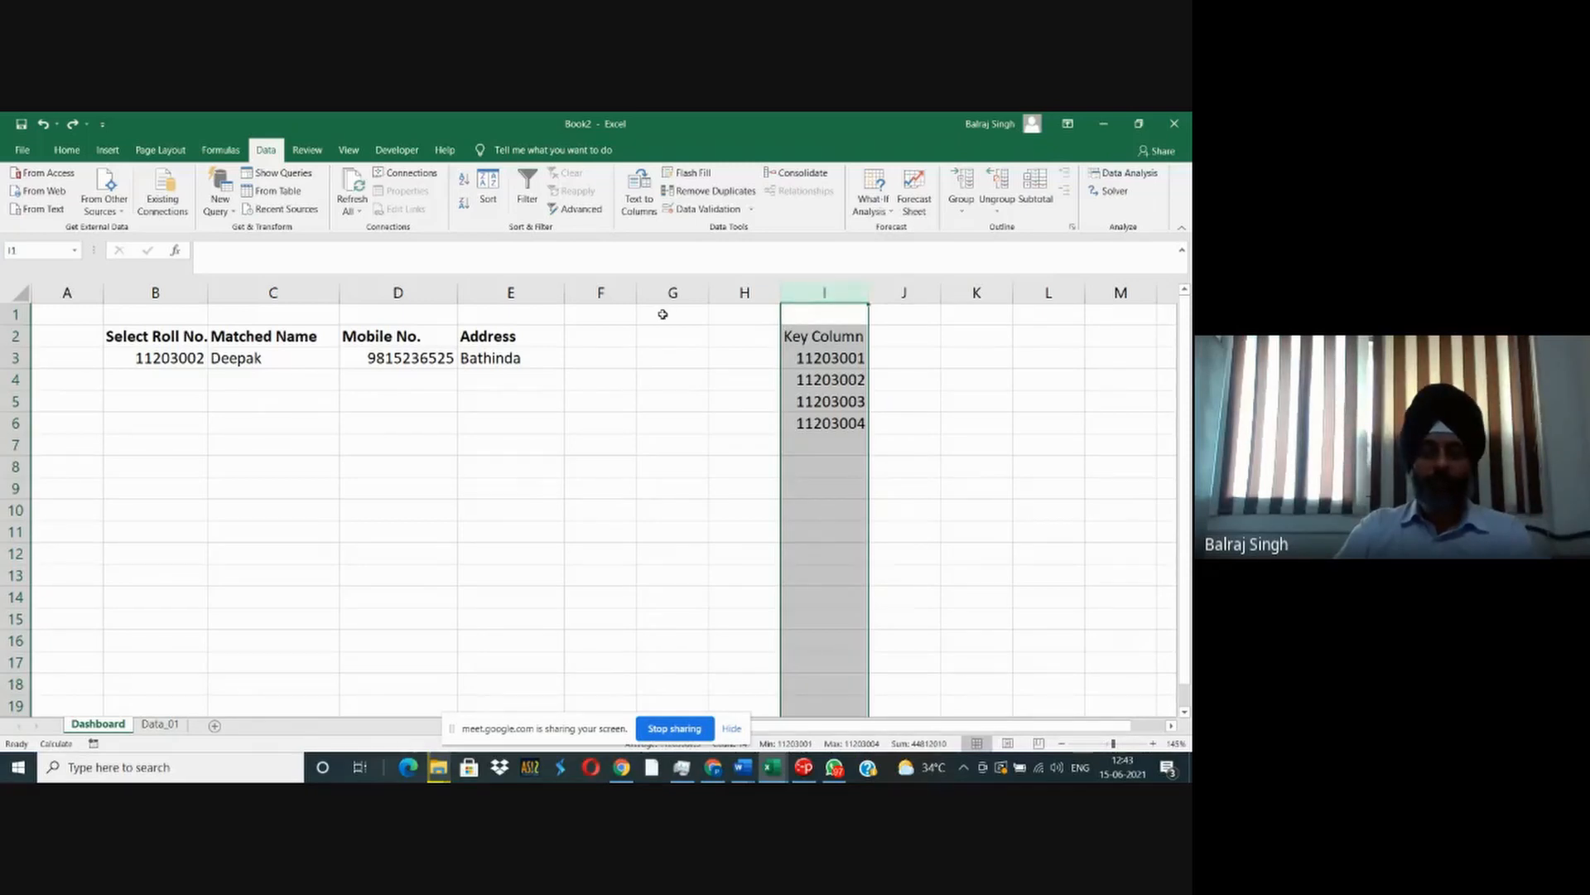
# - Hide key column I on the Dashboard sheet
pyautogui.rightClick(816, 297)
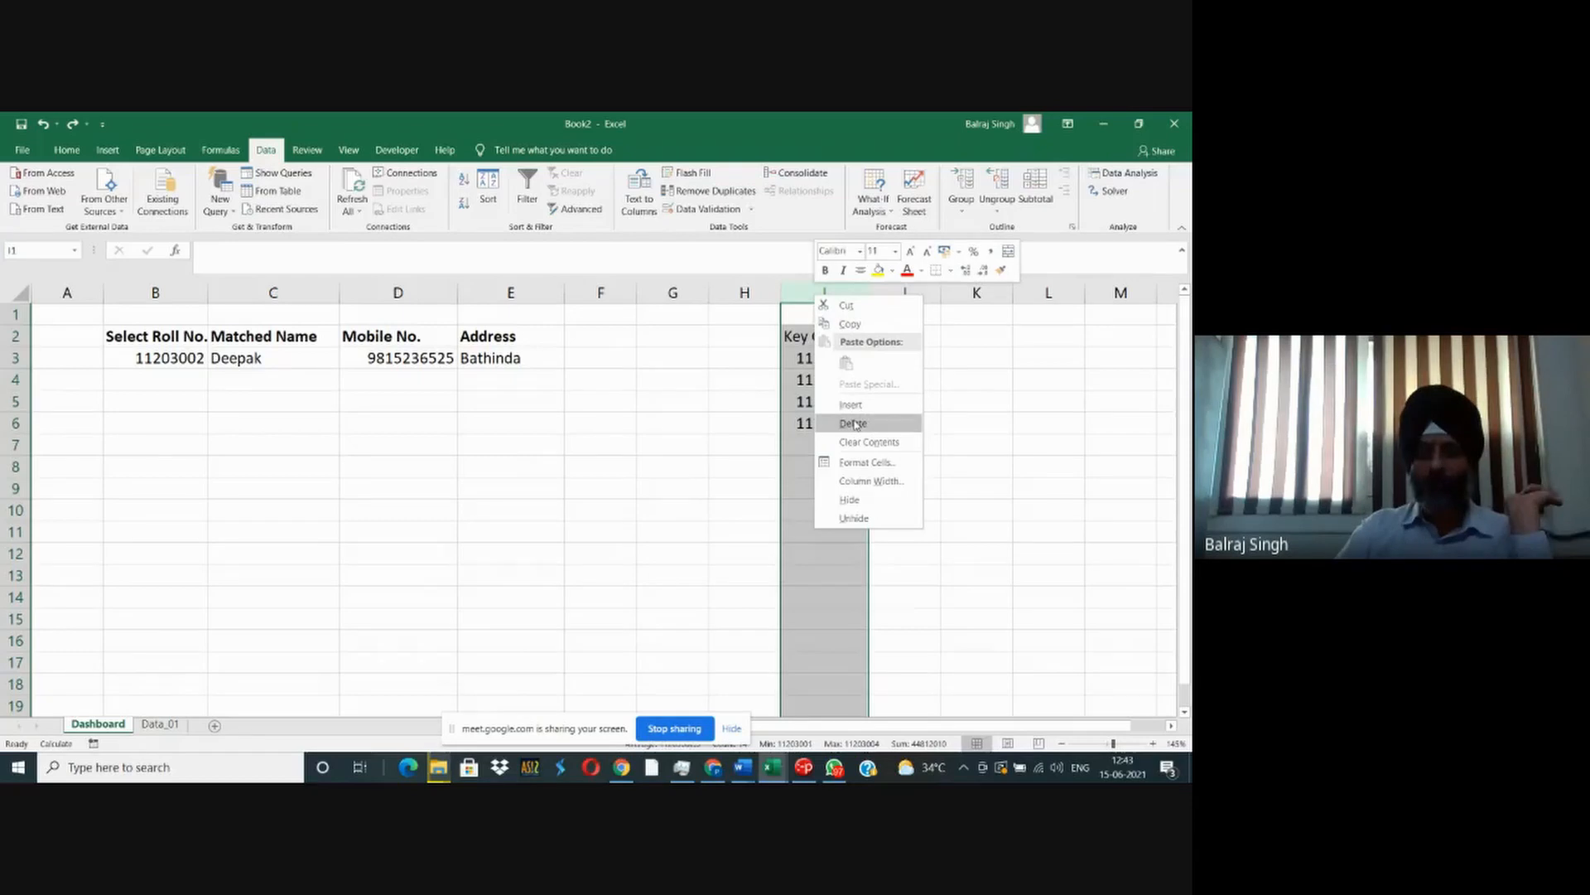
pyautogui.click(850, 500)
# - Set the roll number in B3 to the first entry of its validation list
pyautogui.click(203, 361)
pyautogui.click(215, 362)
pyautogui.click(157, 393)
pyautogui.click(215, 362)
pyautogui.moveTo(207, 425); pyautogui.dragTo(207, 406)
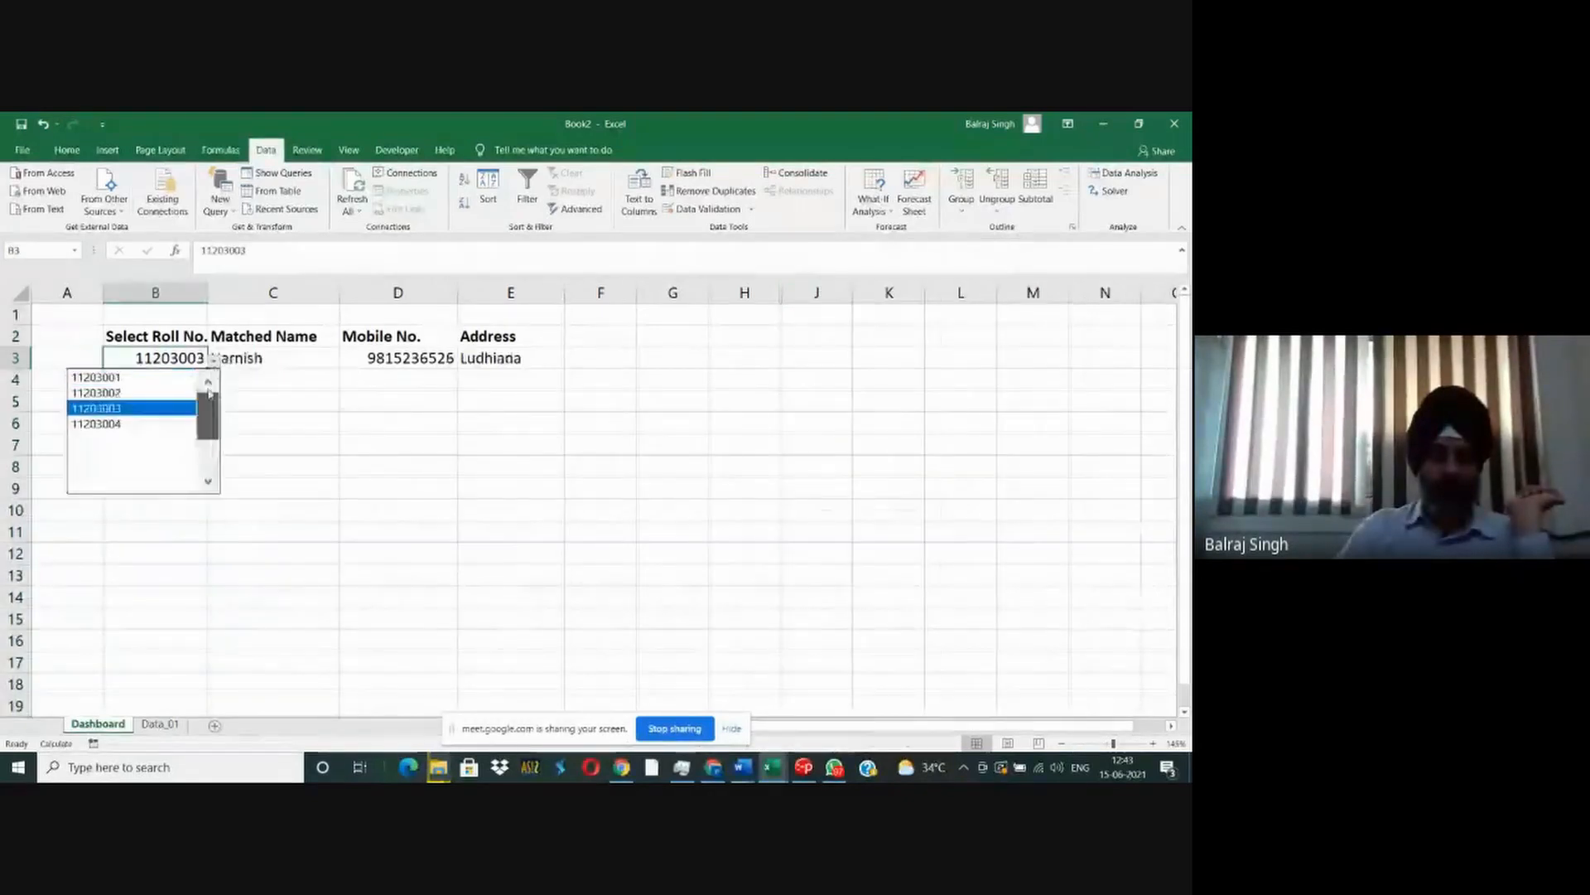
pyautogui.click(153, 378)
pyautogui.click(273, 465)
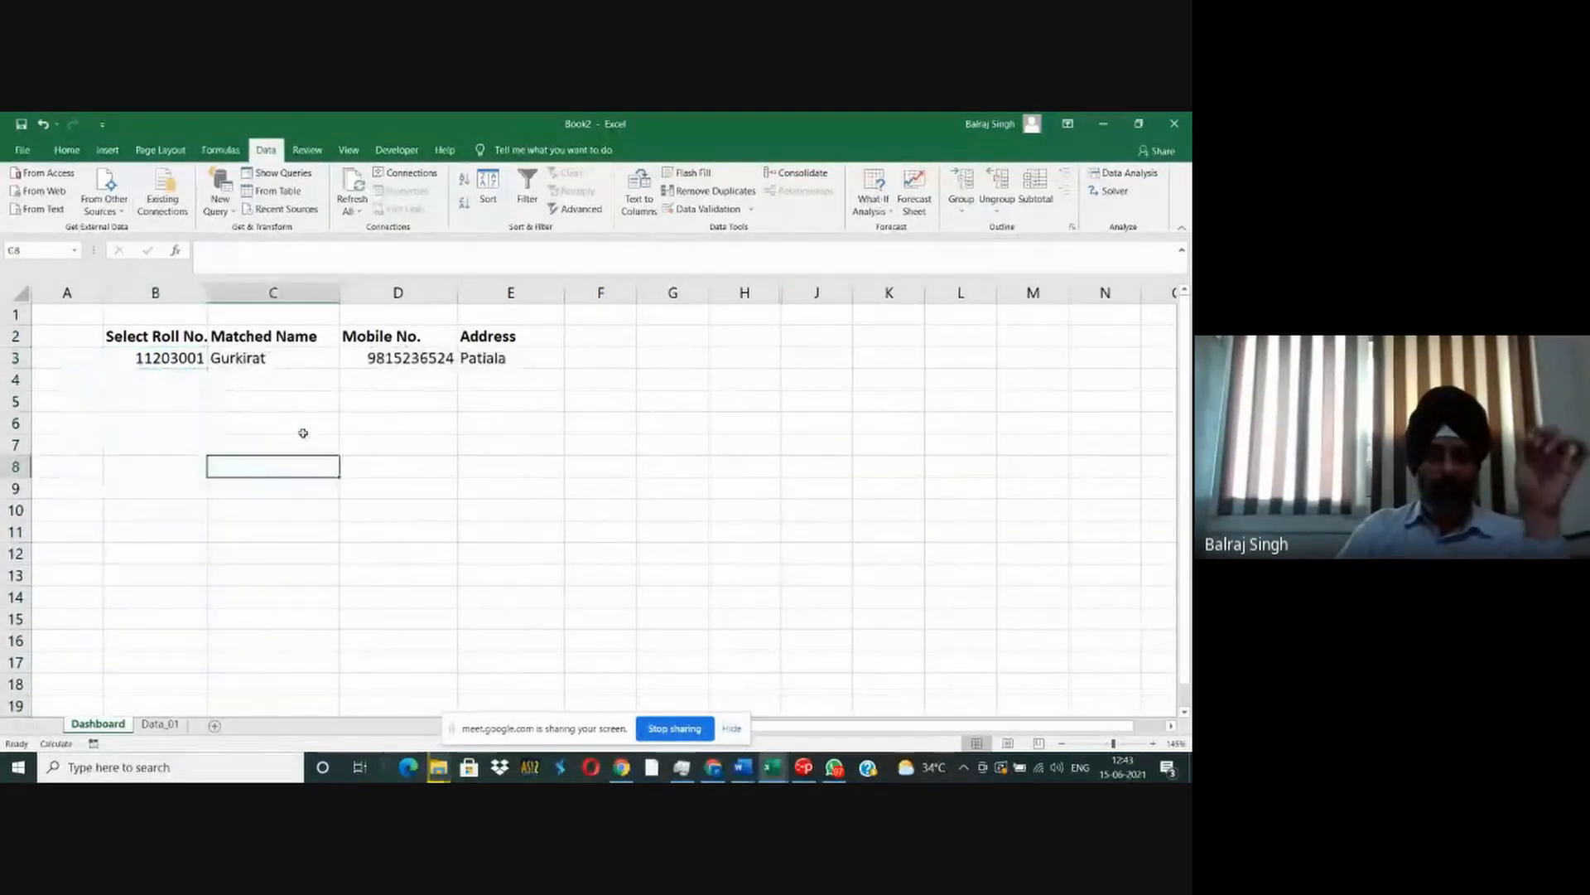
pyautogui.moveTo(132, 335); pyautogui.dragTo(505, 359)
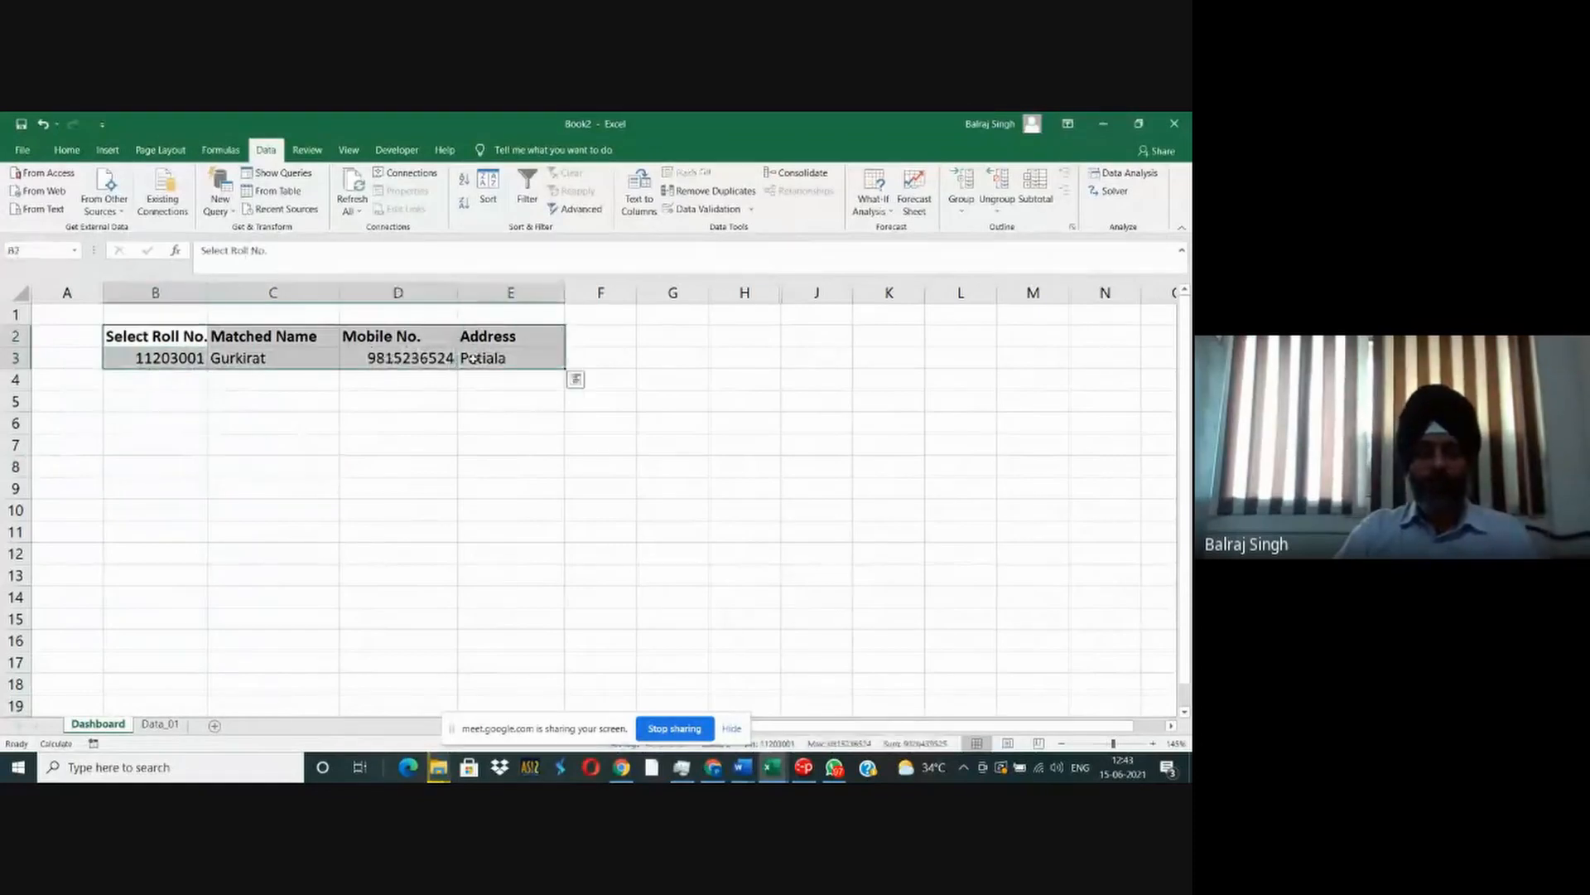
pyautogui.hotkey('ctrl', 'b')
pyautogui.hotkey('ctrl', 'q')
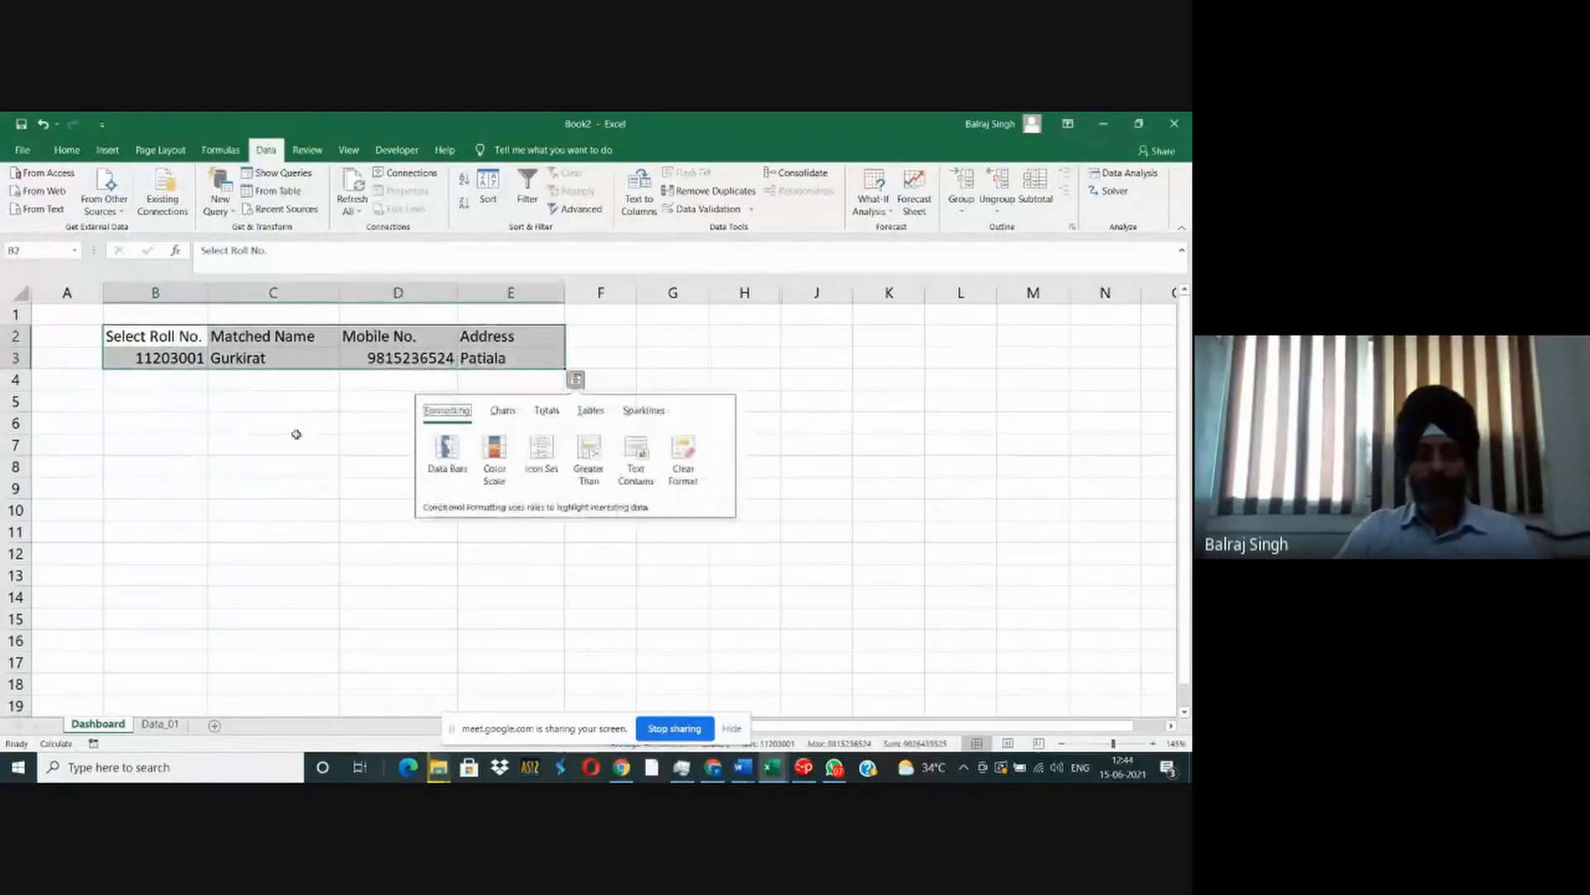
pyautogui.click(257, 464)
pyautogui.hotkey('ctrl', 'z')
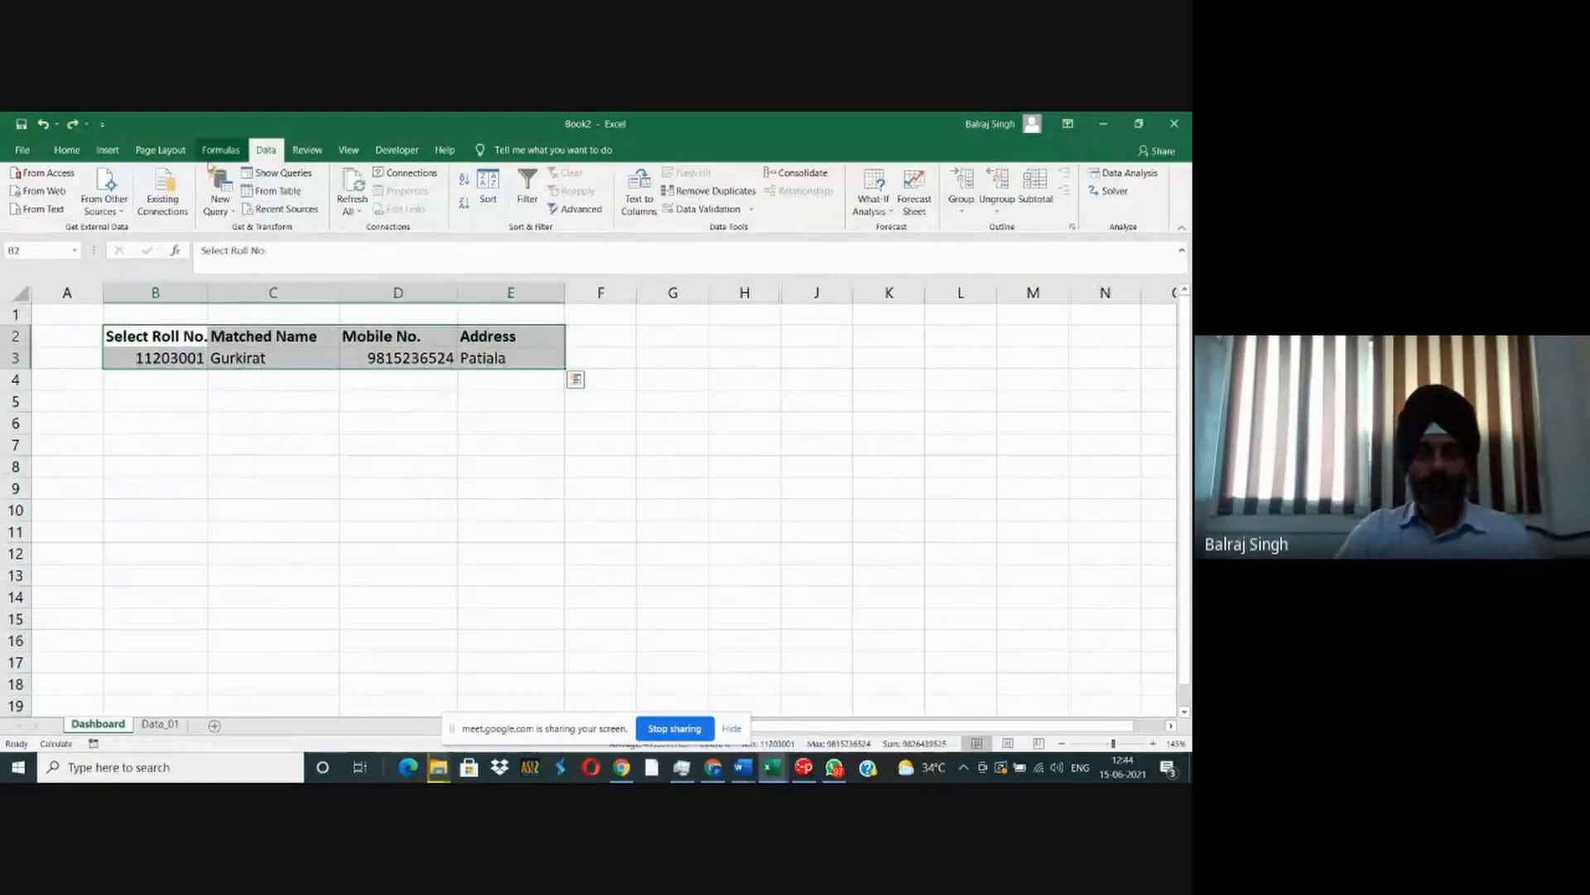
# - Apply borders to all cells of the lookup table B2:E3
pyautogui.click(67, 151)
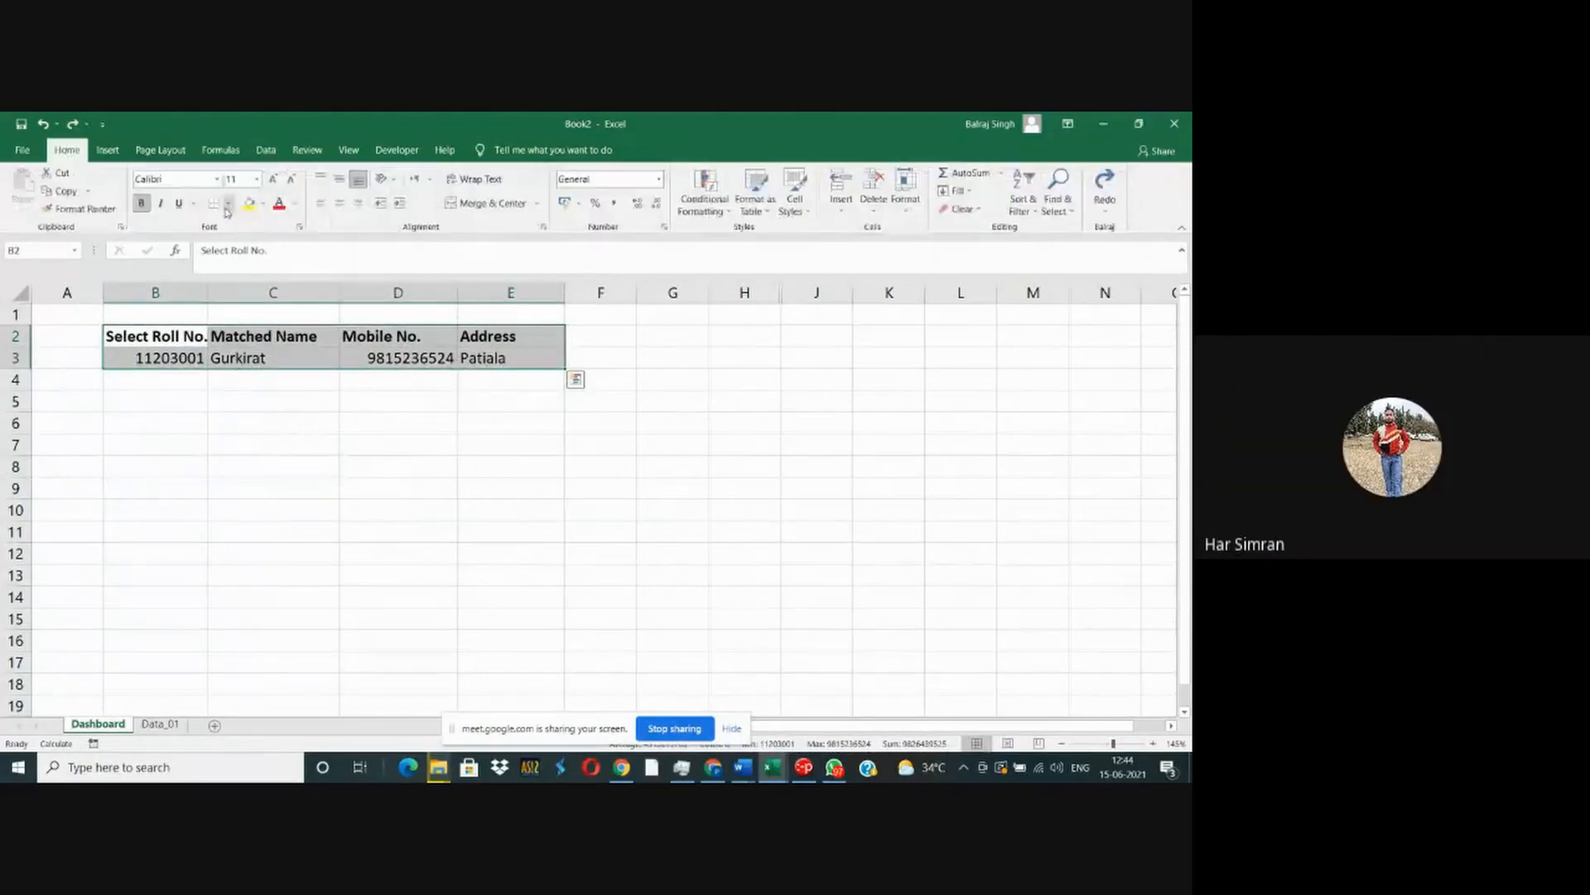
pyautogui.click(230, 203)
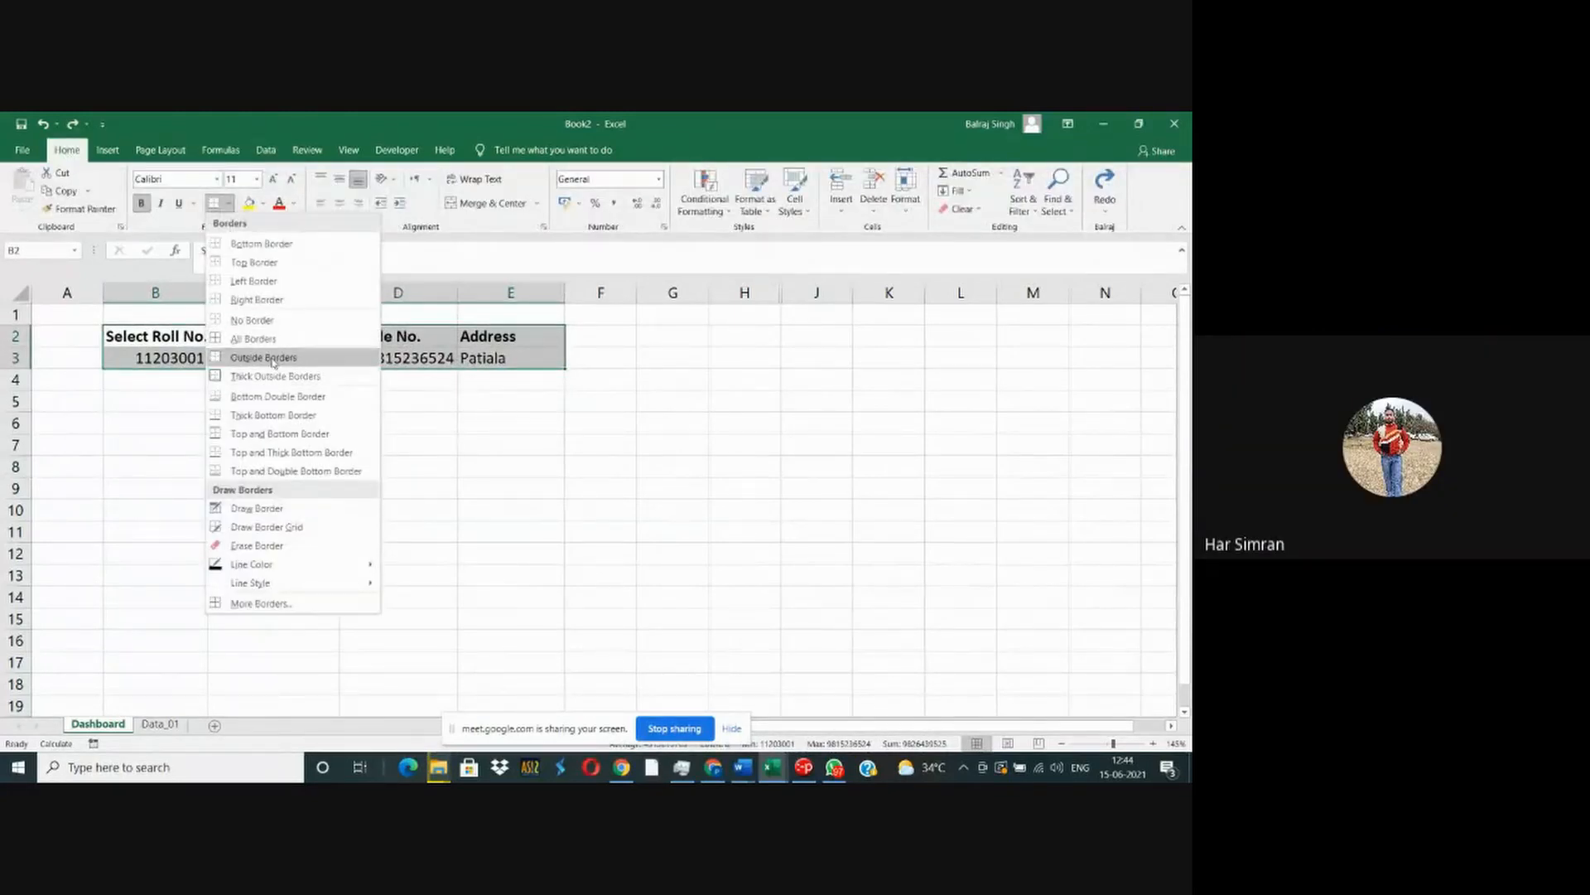
pyautogui.click(269, 356)
pyautogui.click(251, 408)
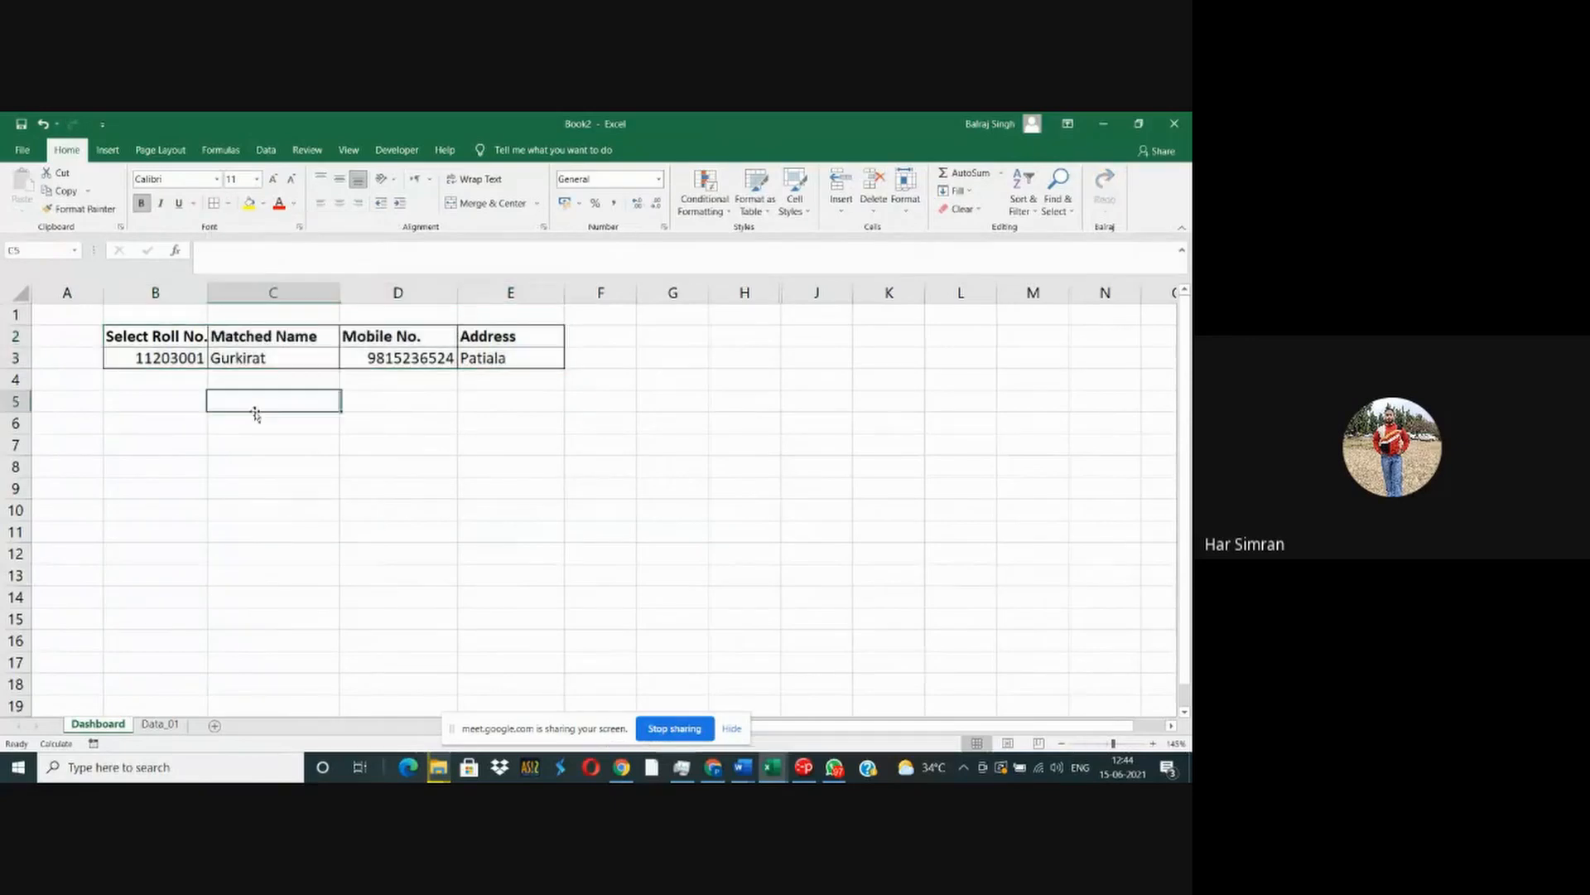
pyautogui.click(384, 509)
# - Start an IF formula in D8 that tests whether C3 equals the currently matched student's name
pyautogui.click(395, 465)
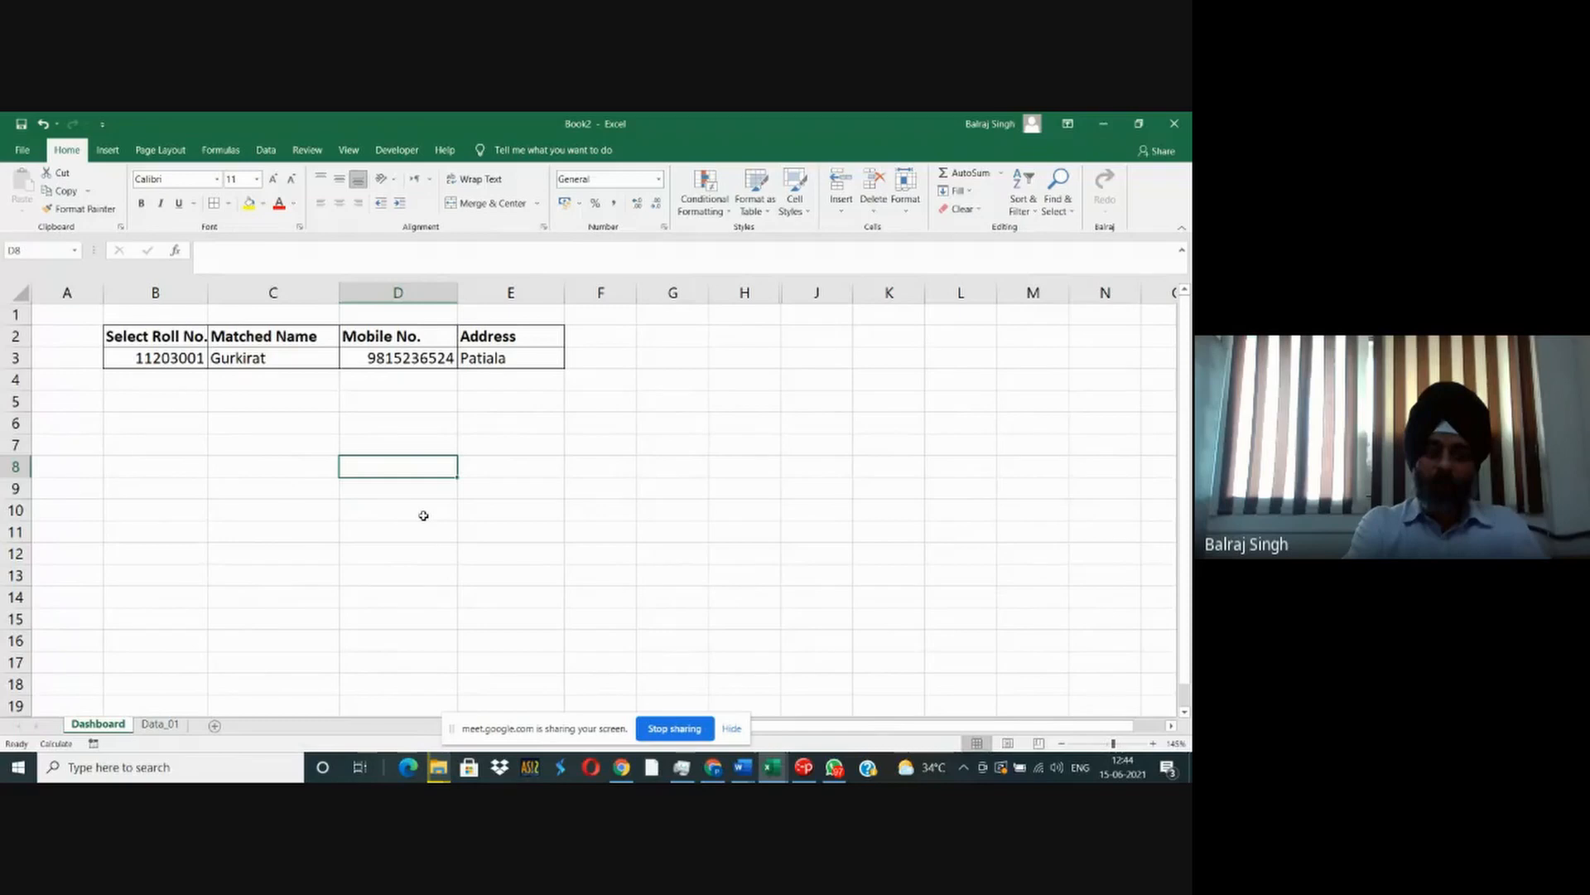
pyautogui.write('=if')
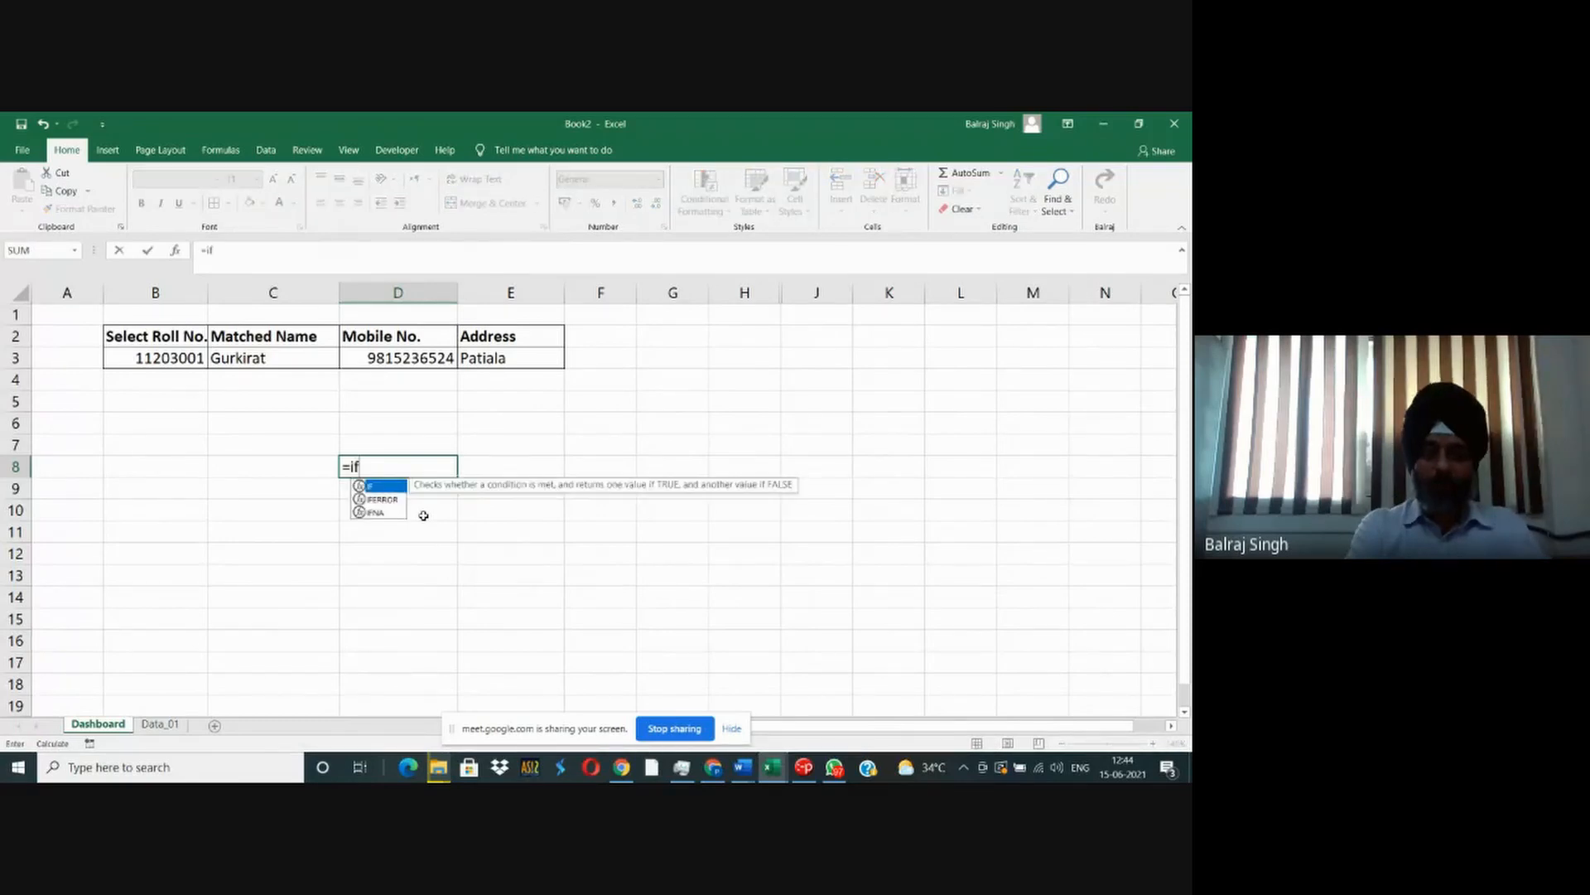
pyautogui.write('(')
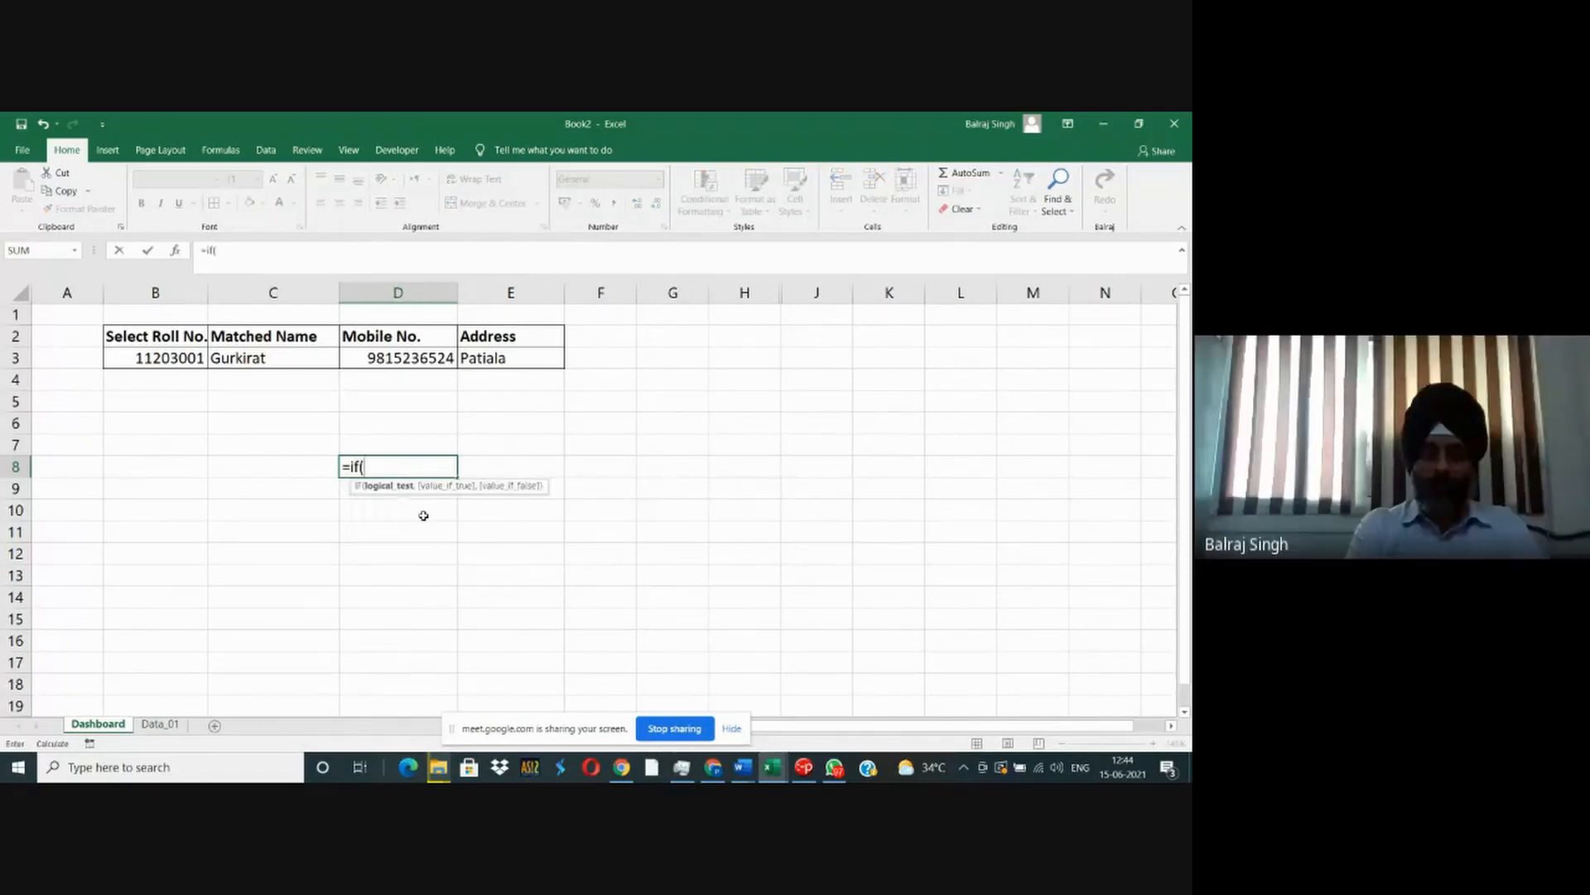
pyautogui.write('c3')
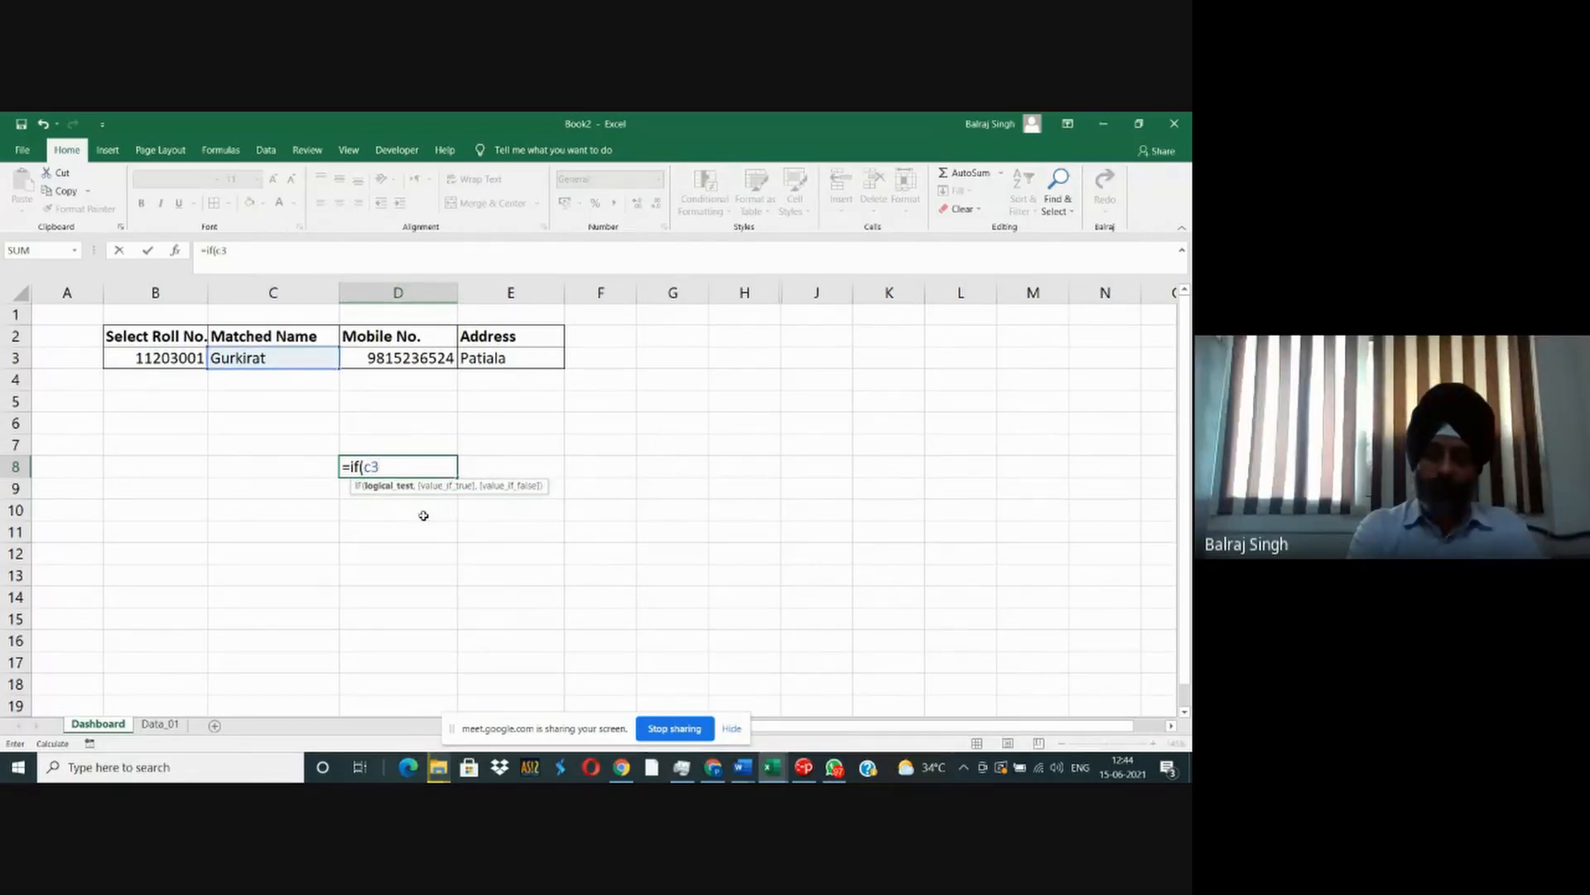
pyautogui.write('="')
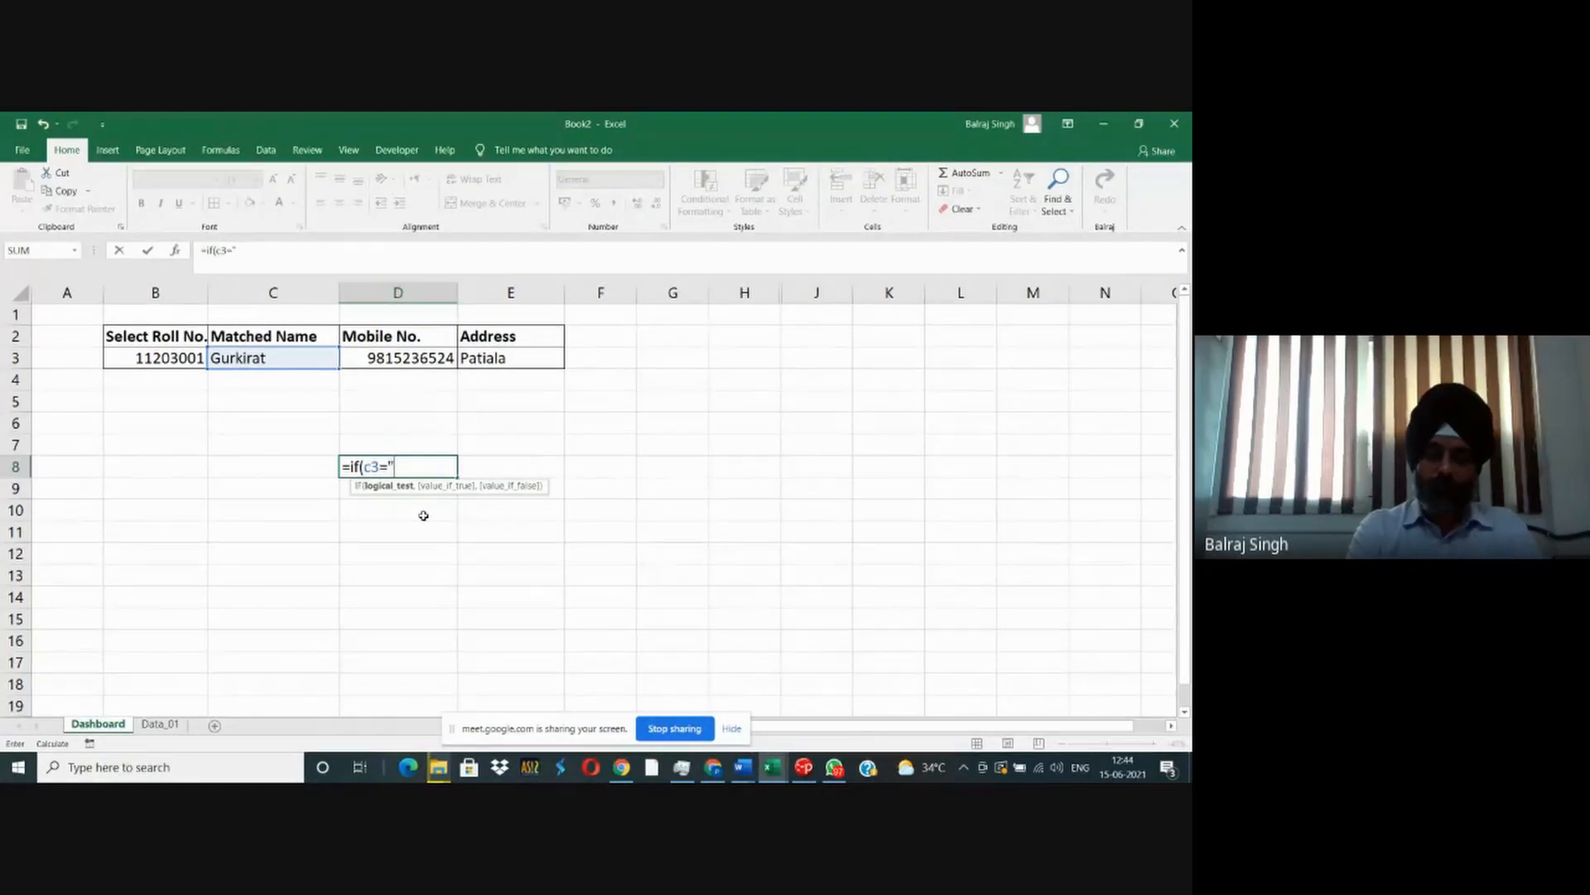
pyautogui.write('Gu')
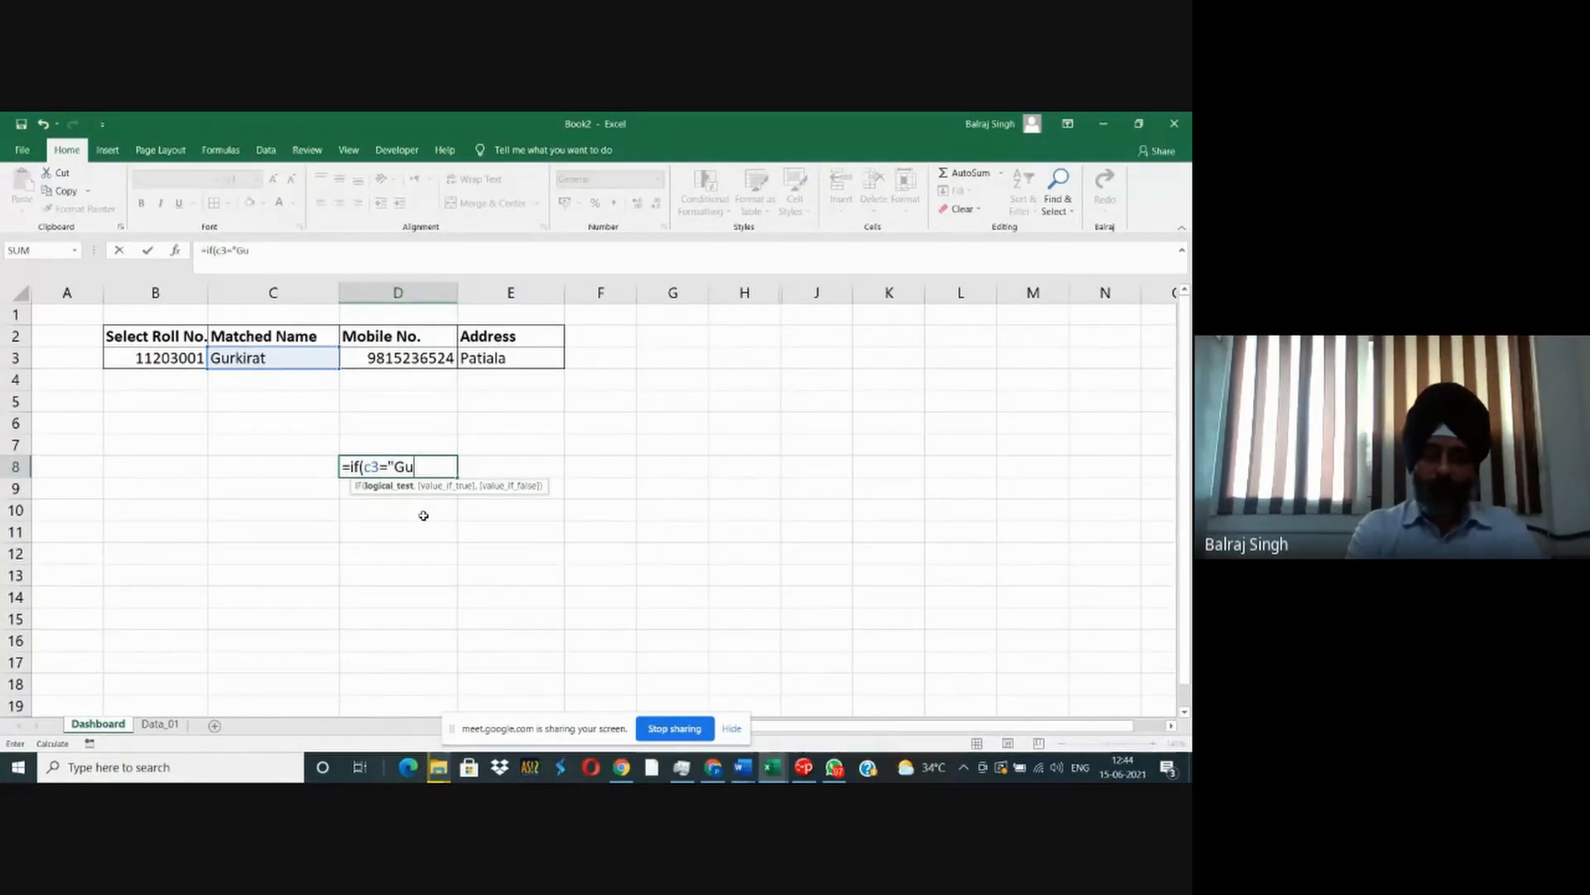
pyautogui.write('rkirat')
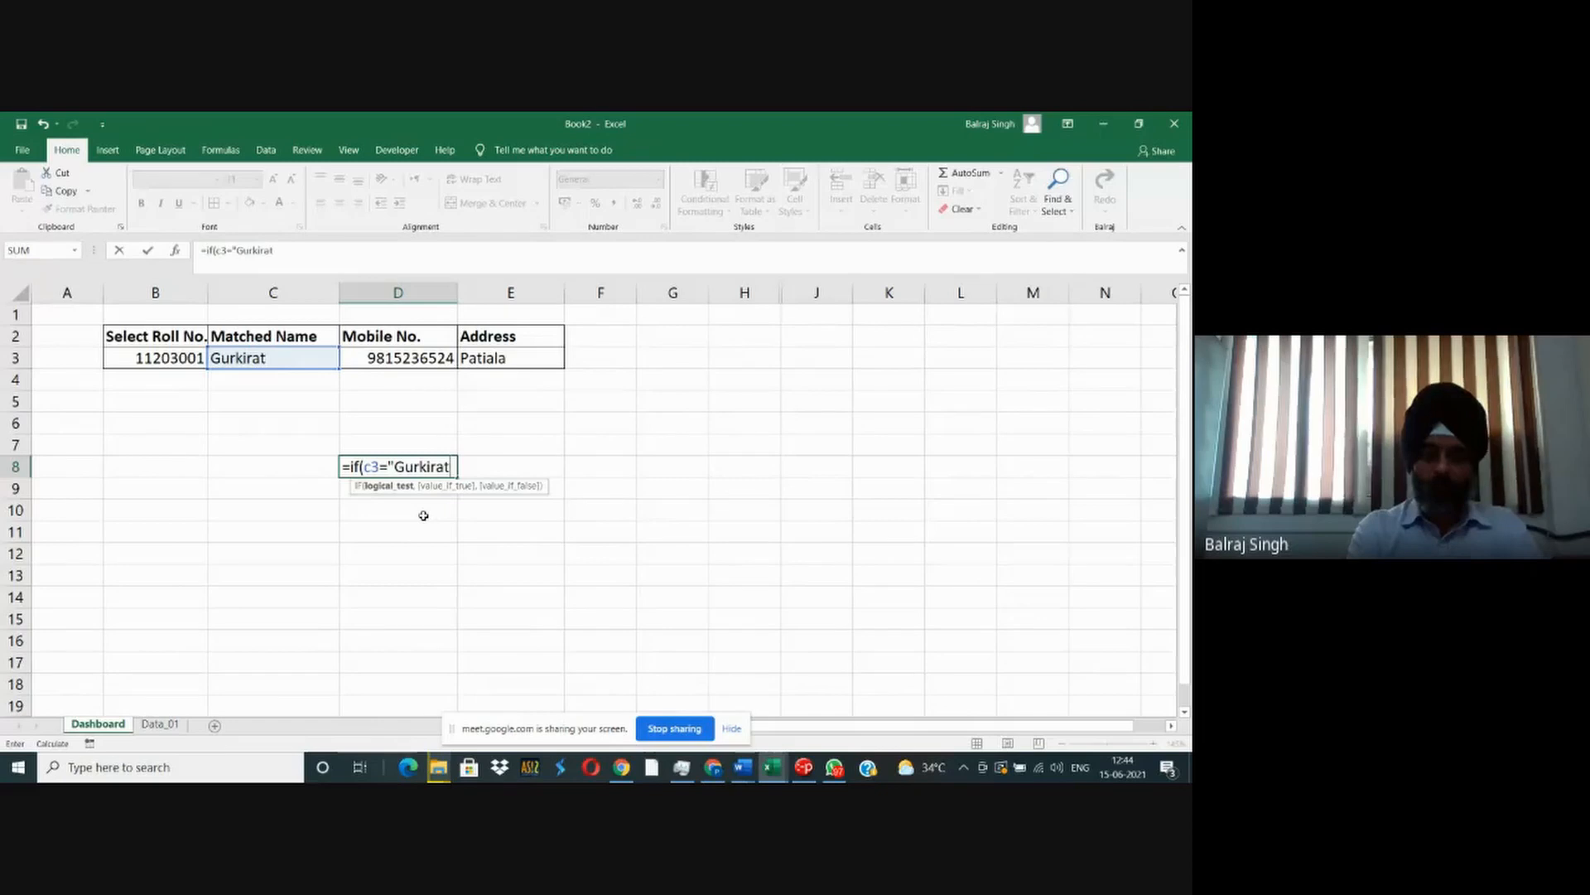
pyautogui.write('",')
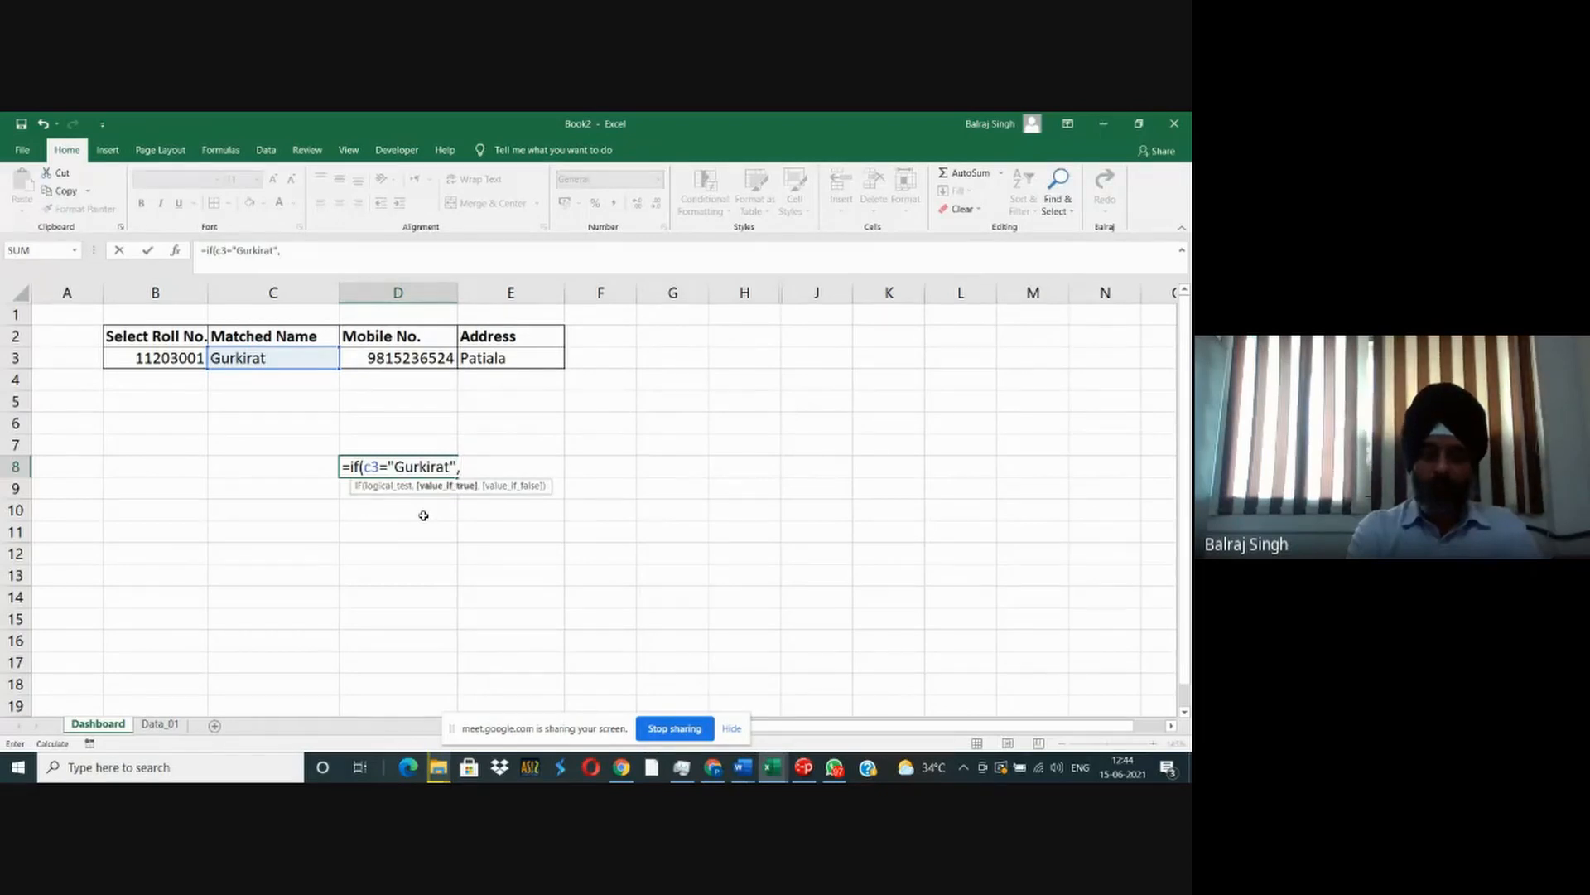
pyautogui.write('"')
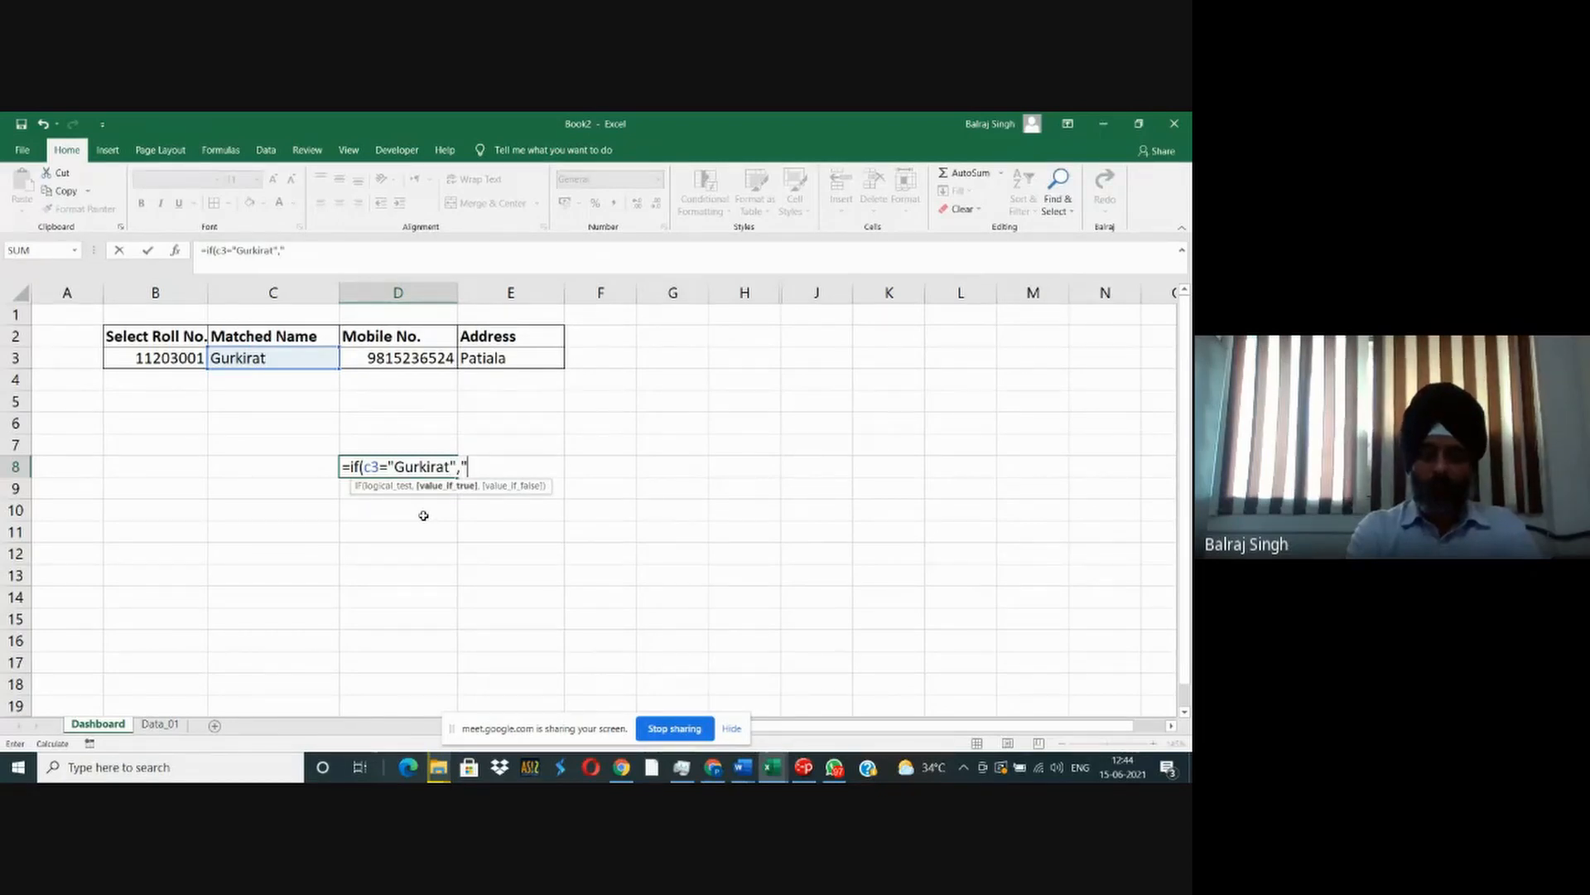
pyautogui.write('Yes","No')
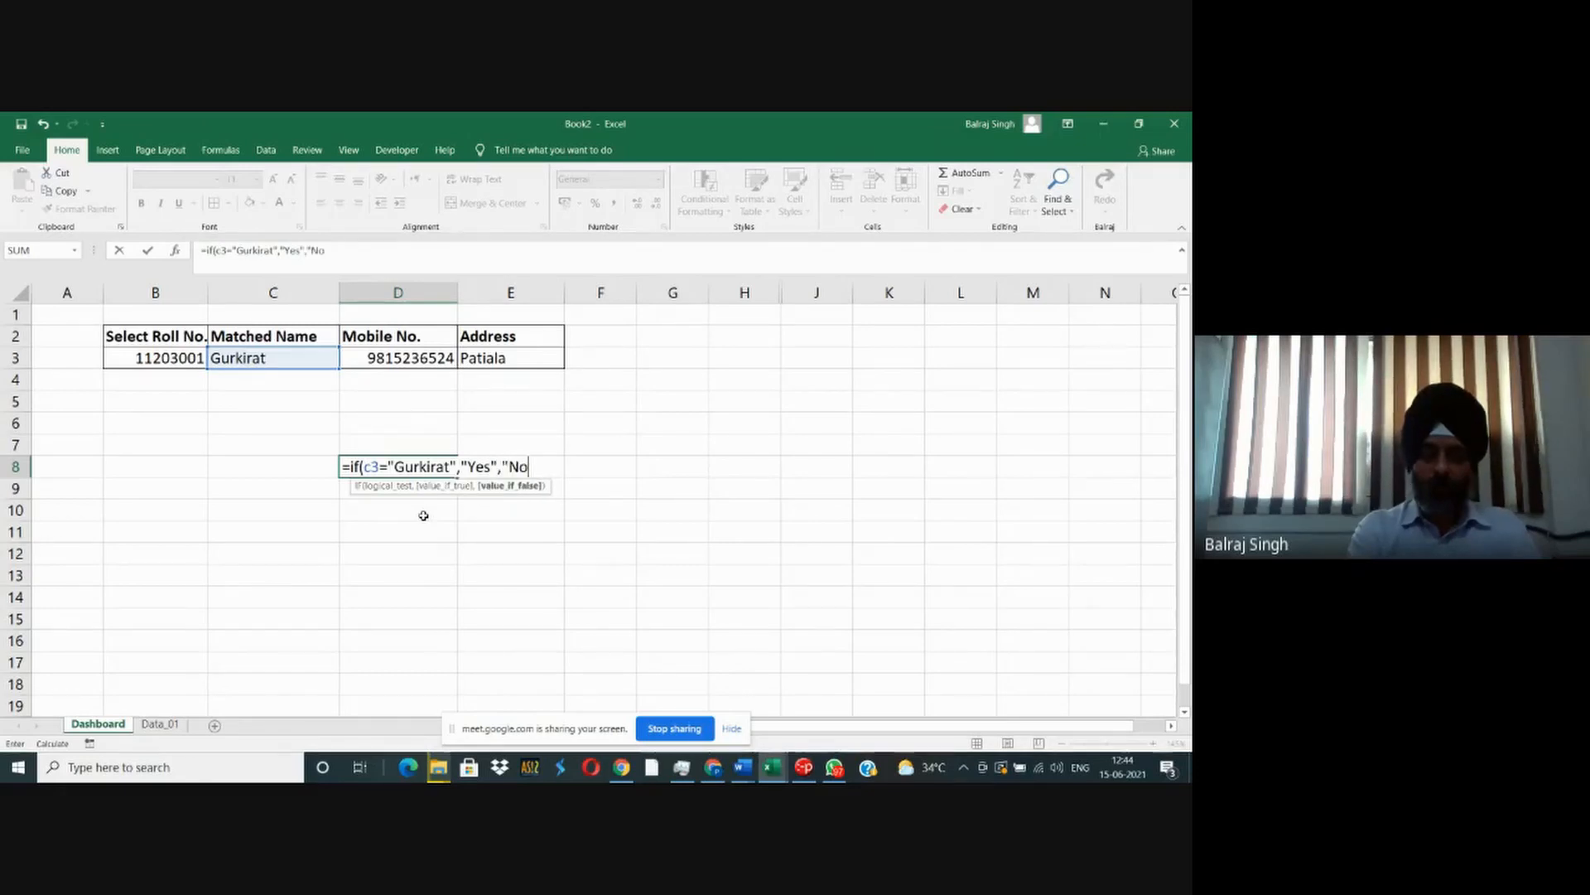
pyautogui.write('t Gu')
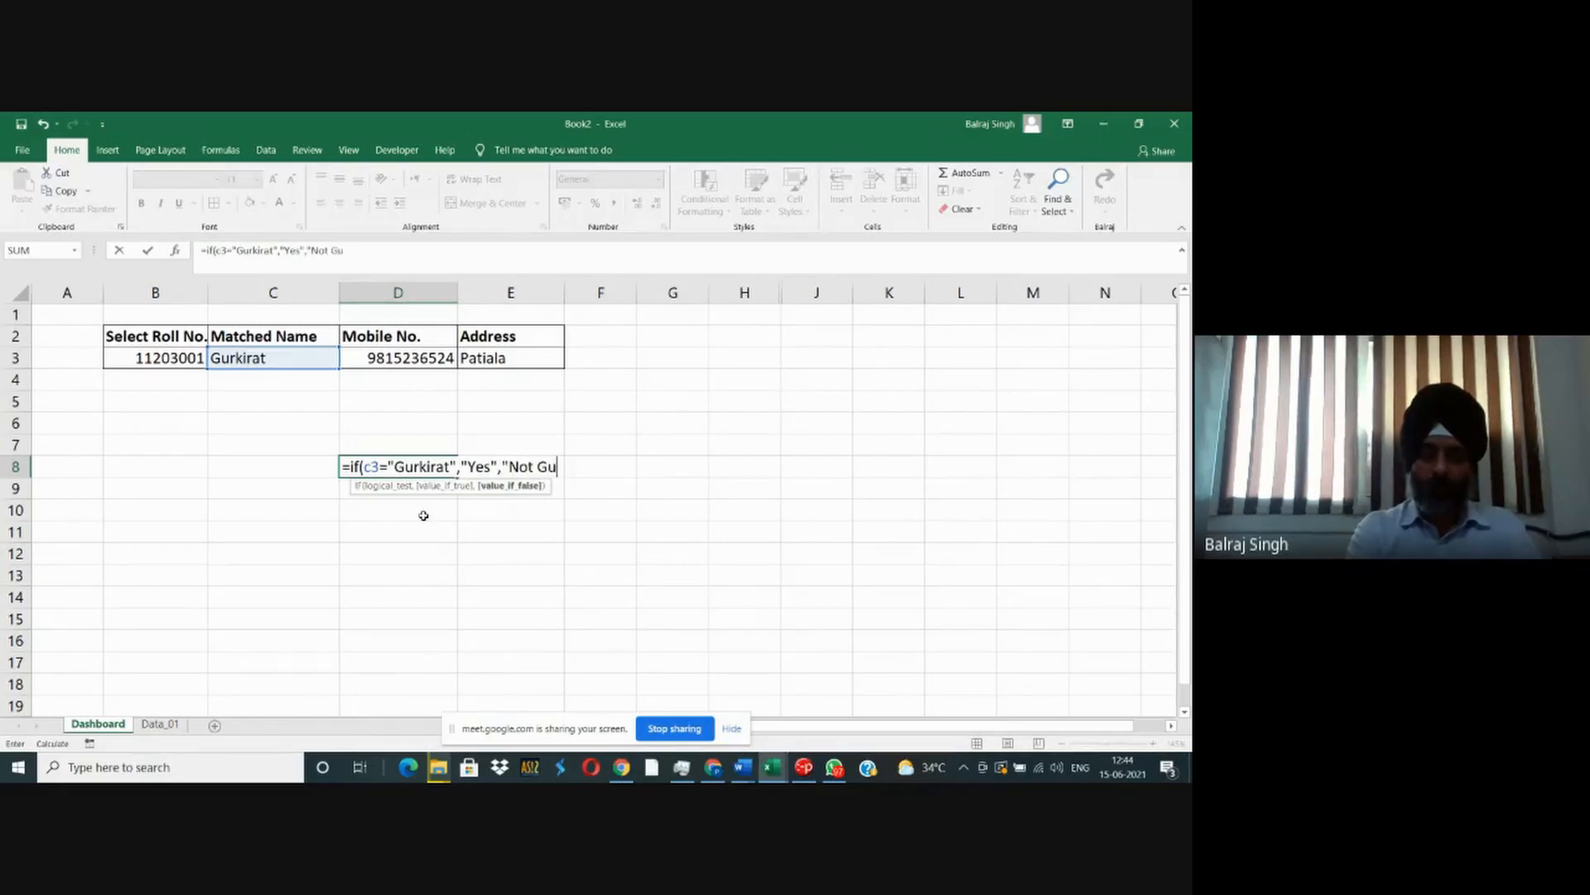
pyautogui.write('rkirat"')
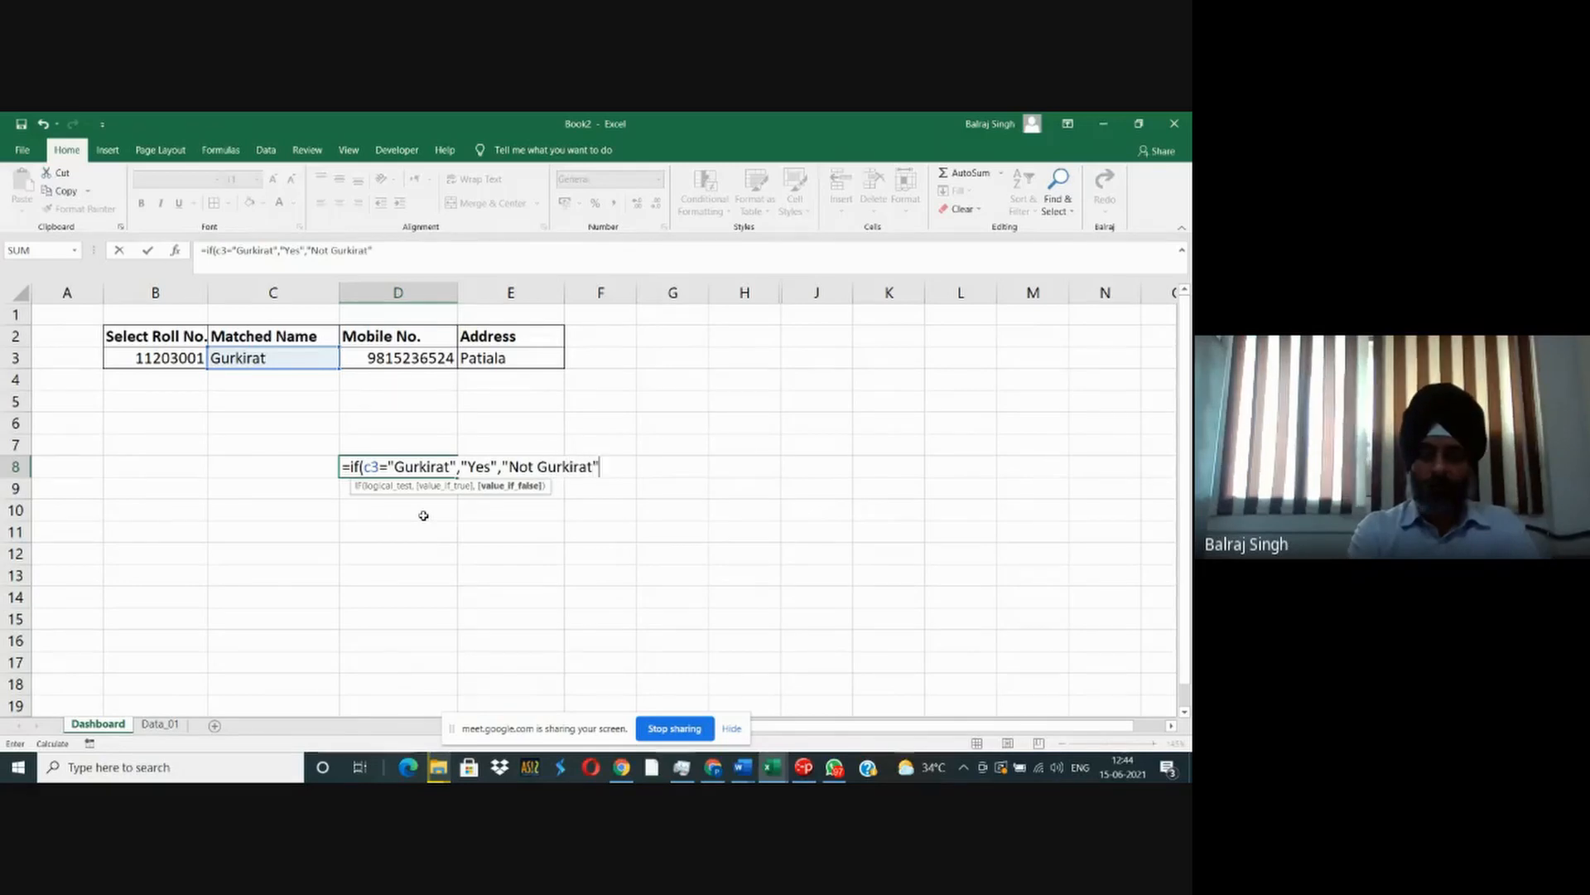
pyautogui.write(')')
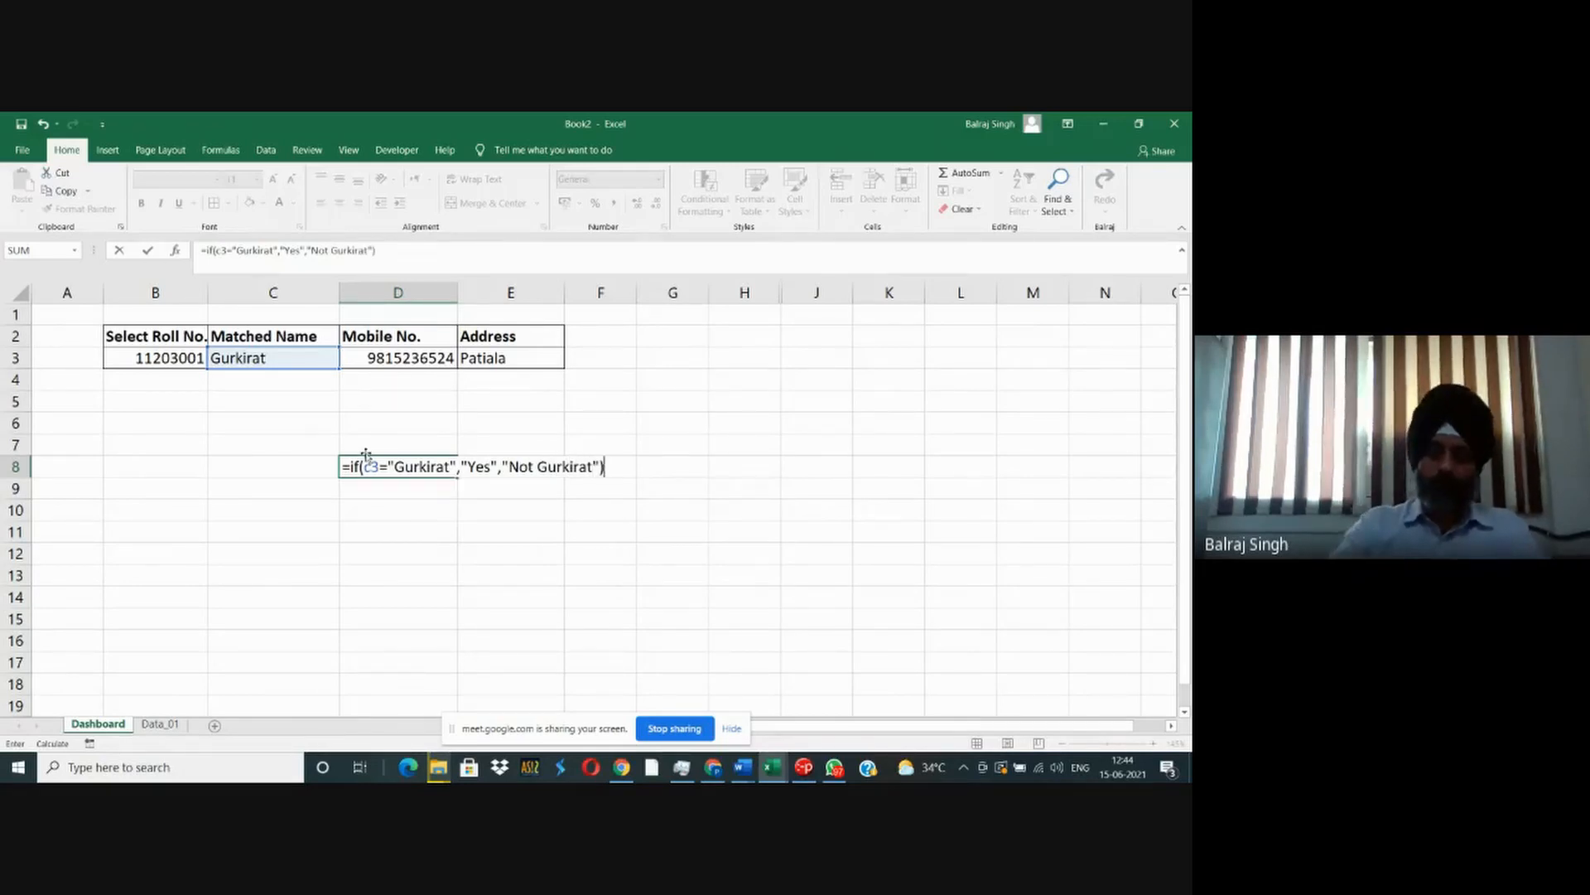
# - Extend the IF formula's true result in D8 to "Yes - ", the student's name and " is selected"
pyautogui.click(493, 466)
pyautogui.write('- ')
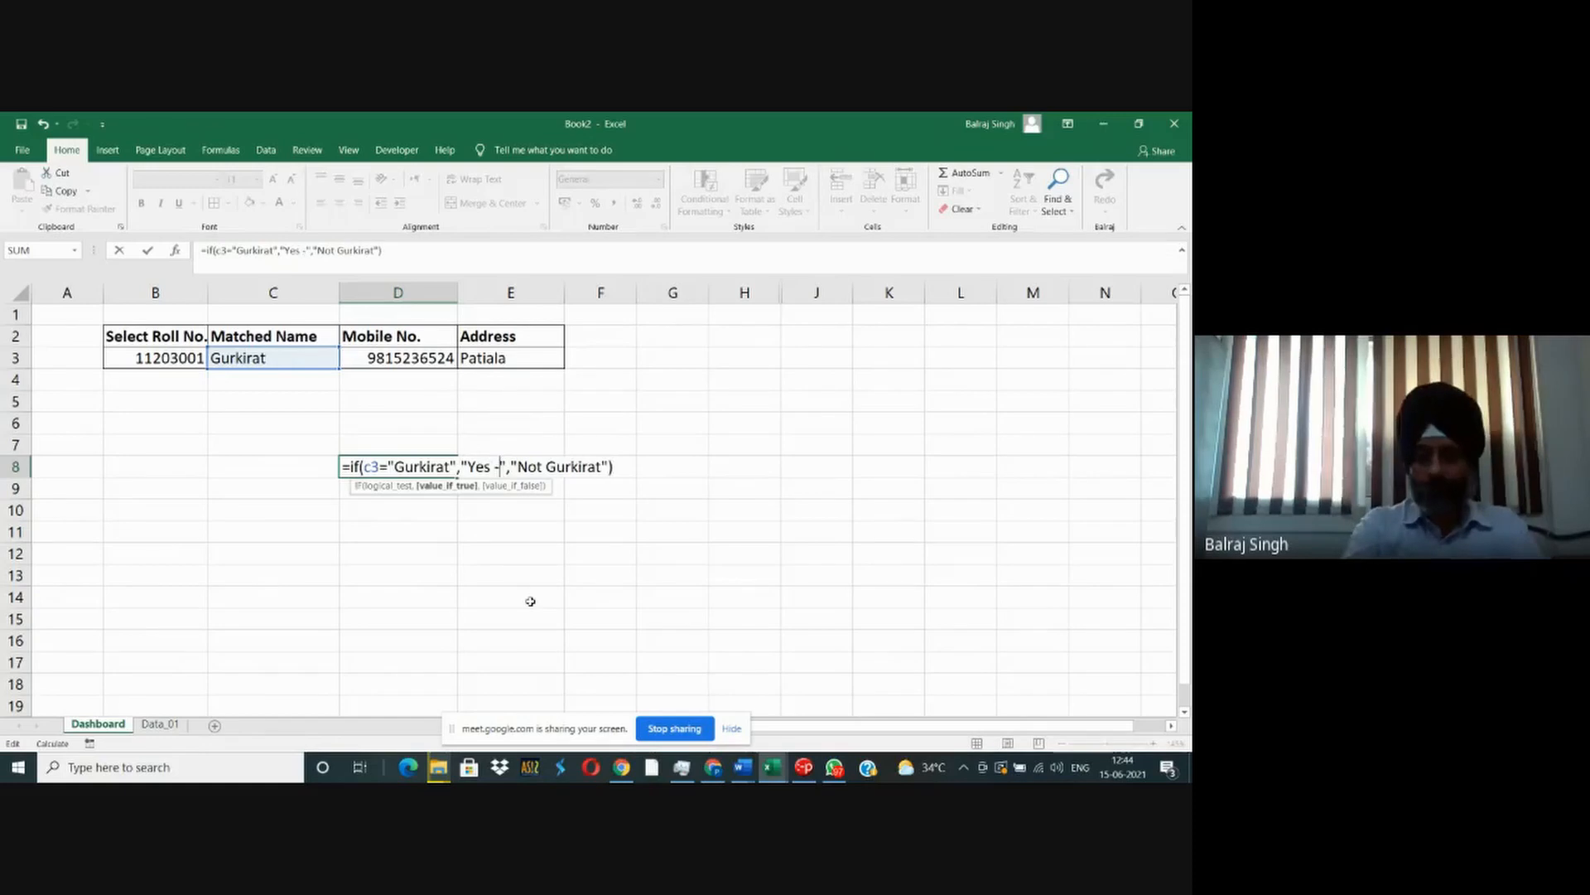
pyautogui.write('Gurkirat i')
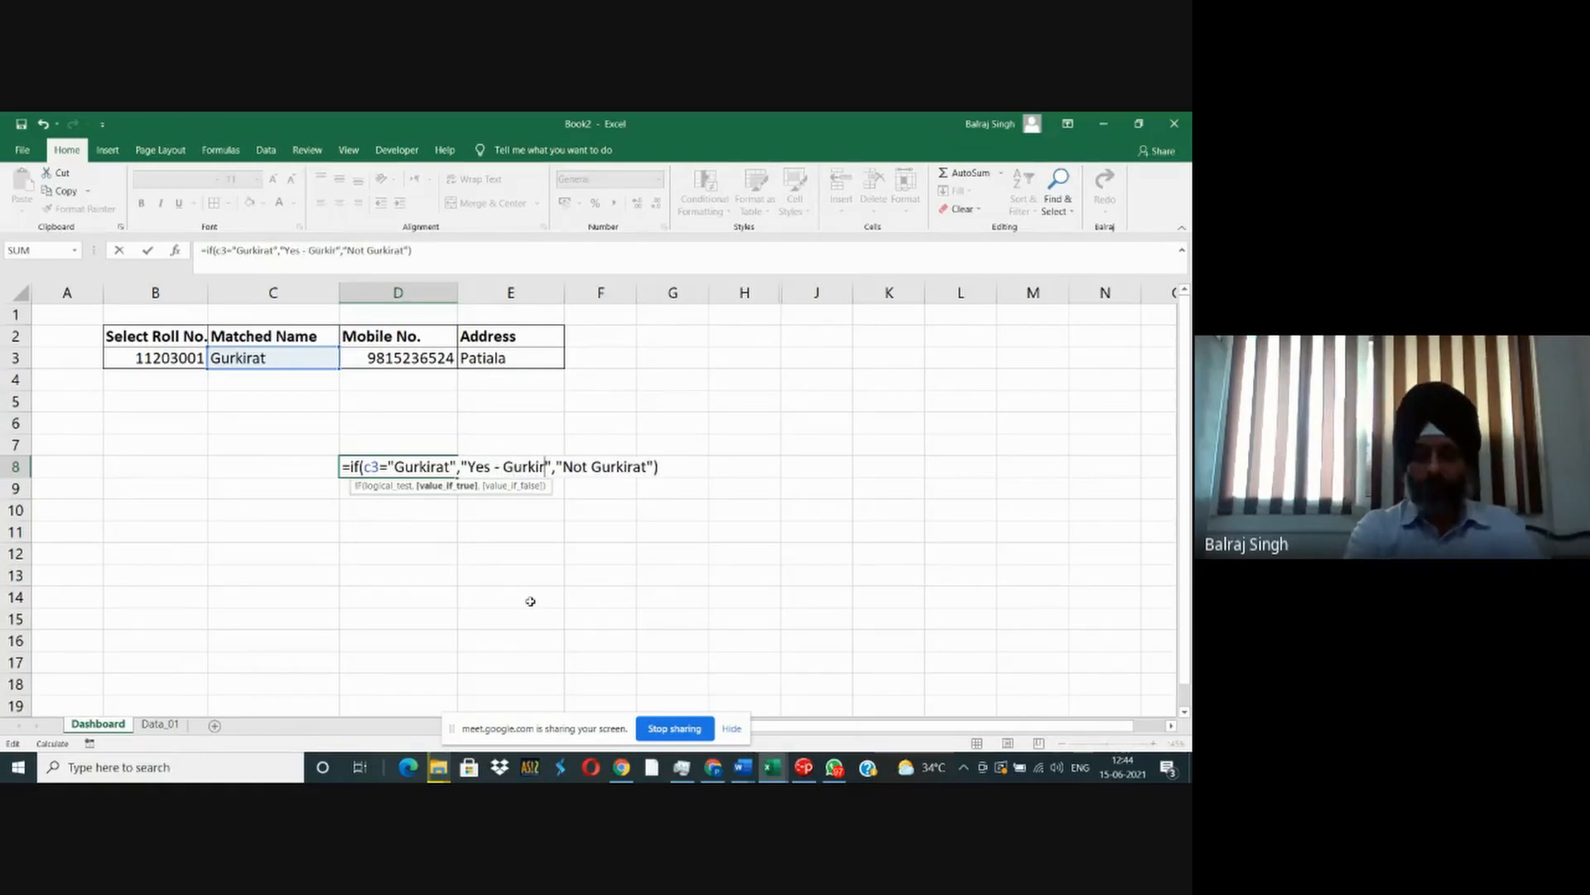
pyautogui.write('s selected')
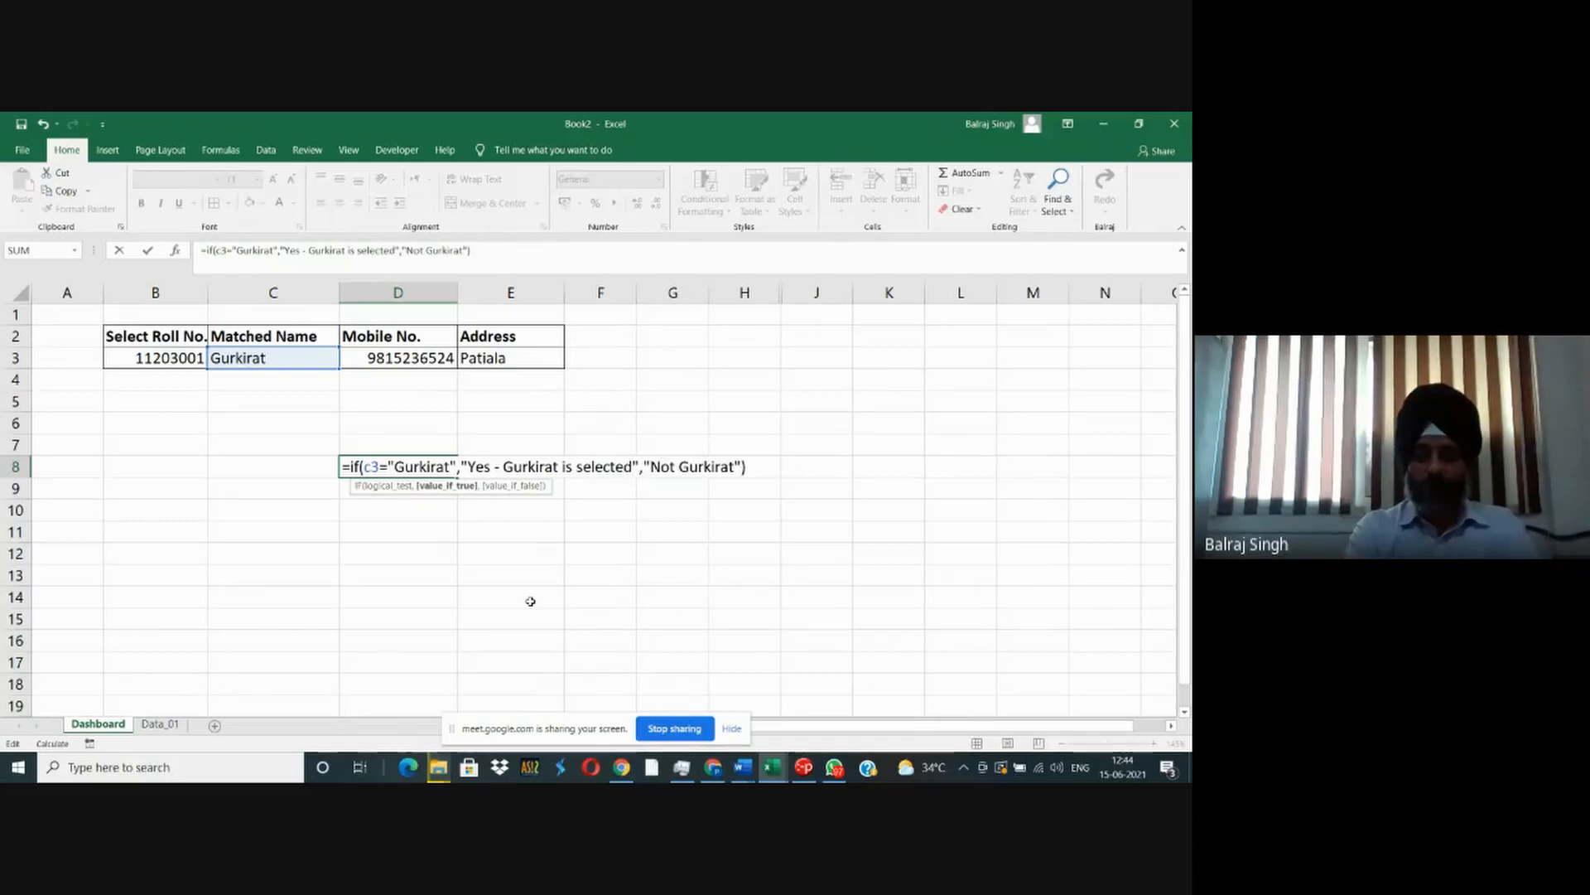
# - Change the false result of the D8 IF formula to "No", the student's name and "is not selected", and enter the formula
pyautogui.press('Right')
pyautogui.press('Right')
pyautogui.press('Right')
pyautogui.press('Right')
pyautogui.press('Right')
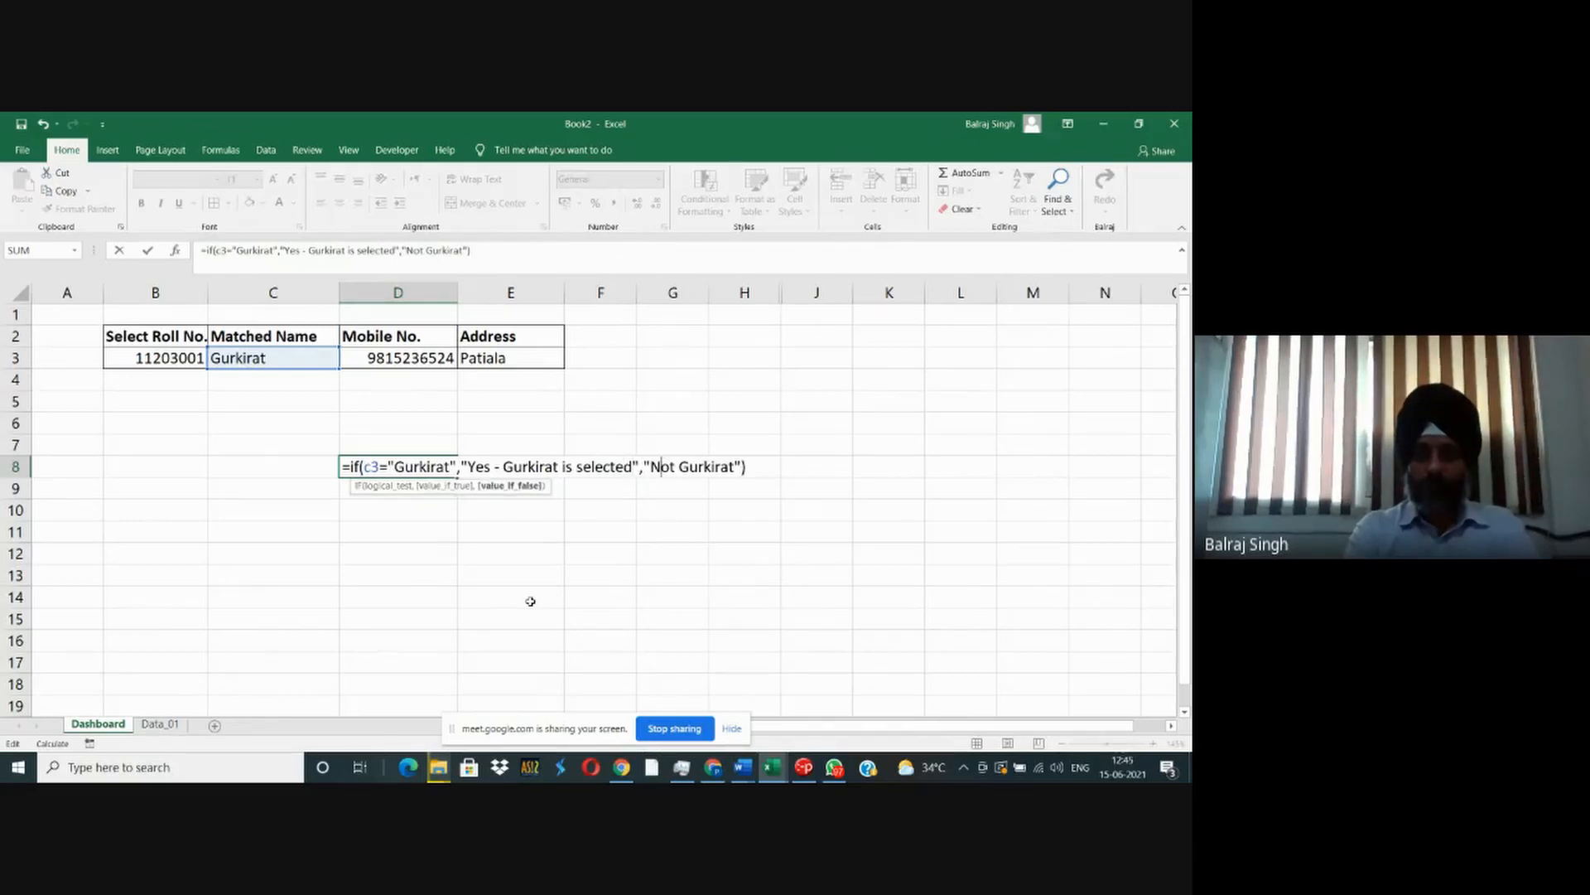
pyautogui.press('BackSpace')
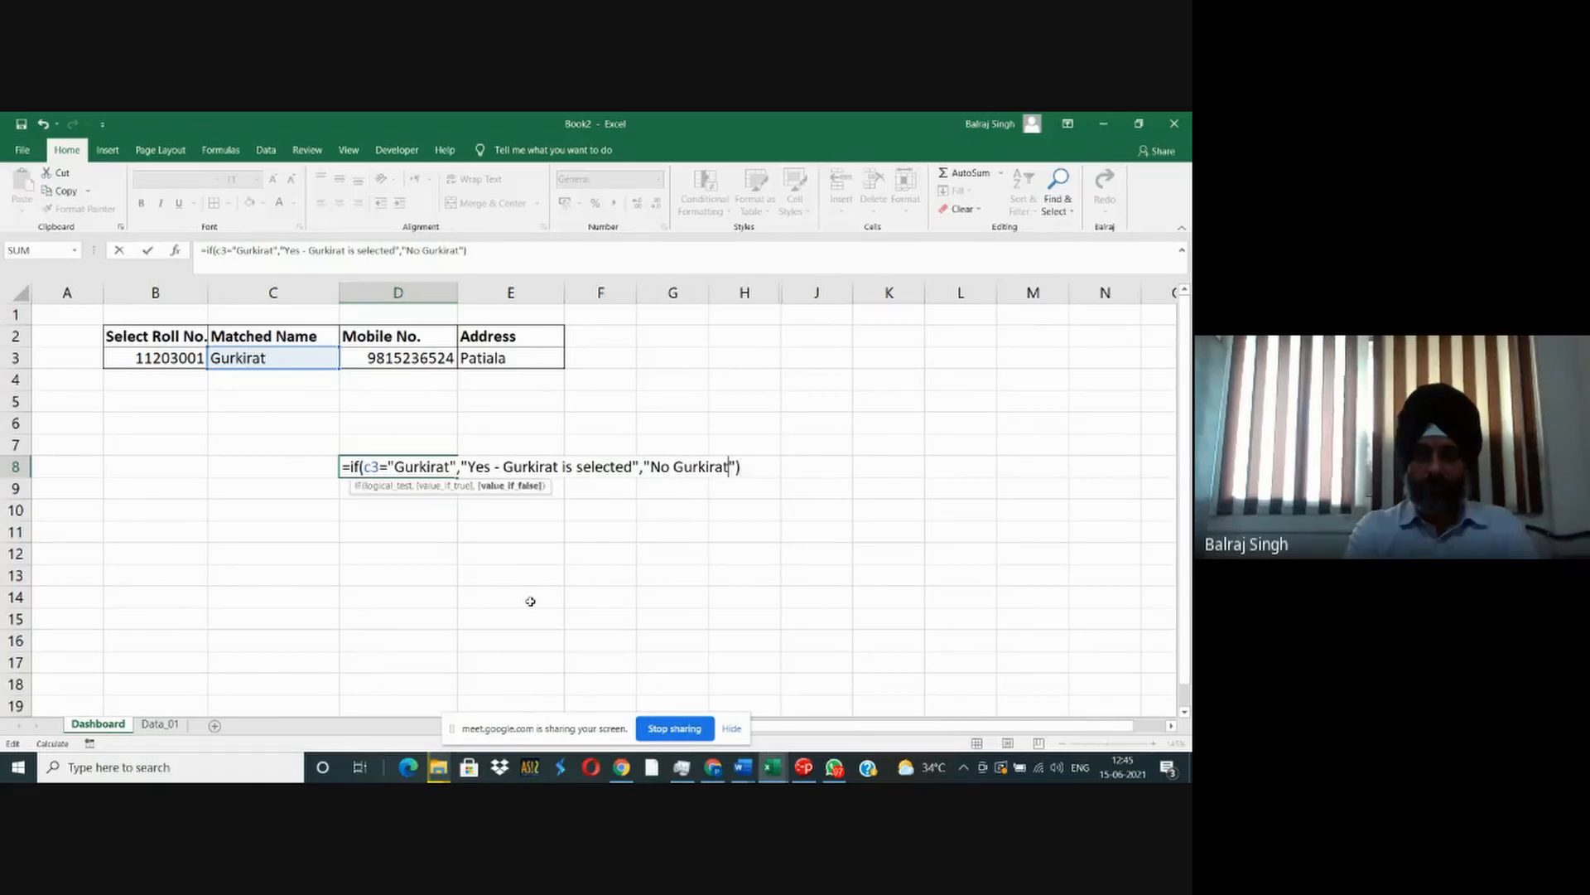
pyautogui.write('is not selec')
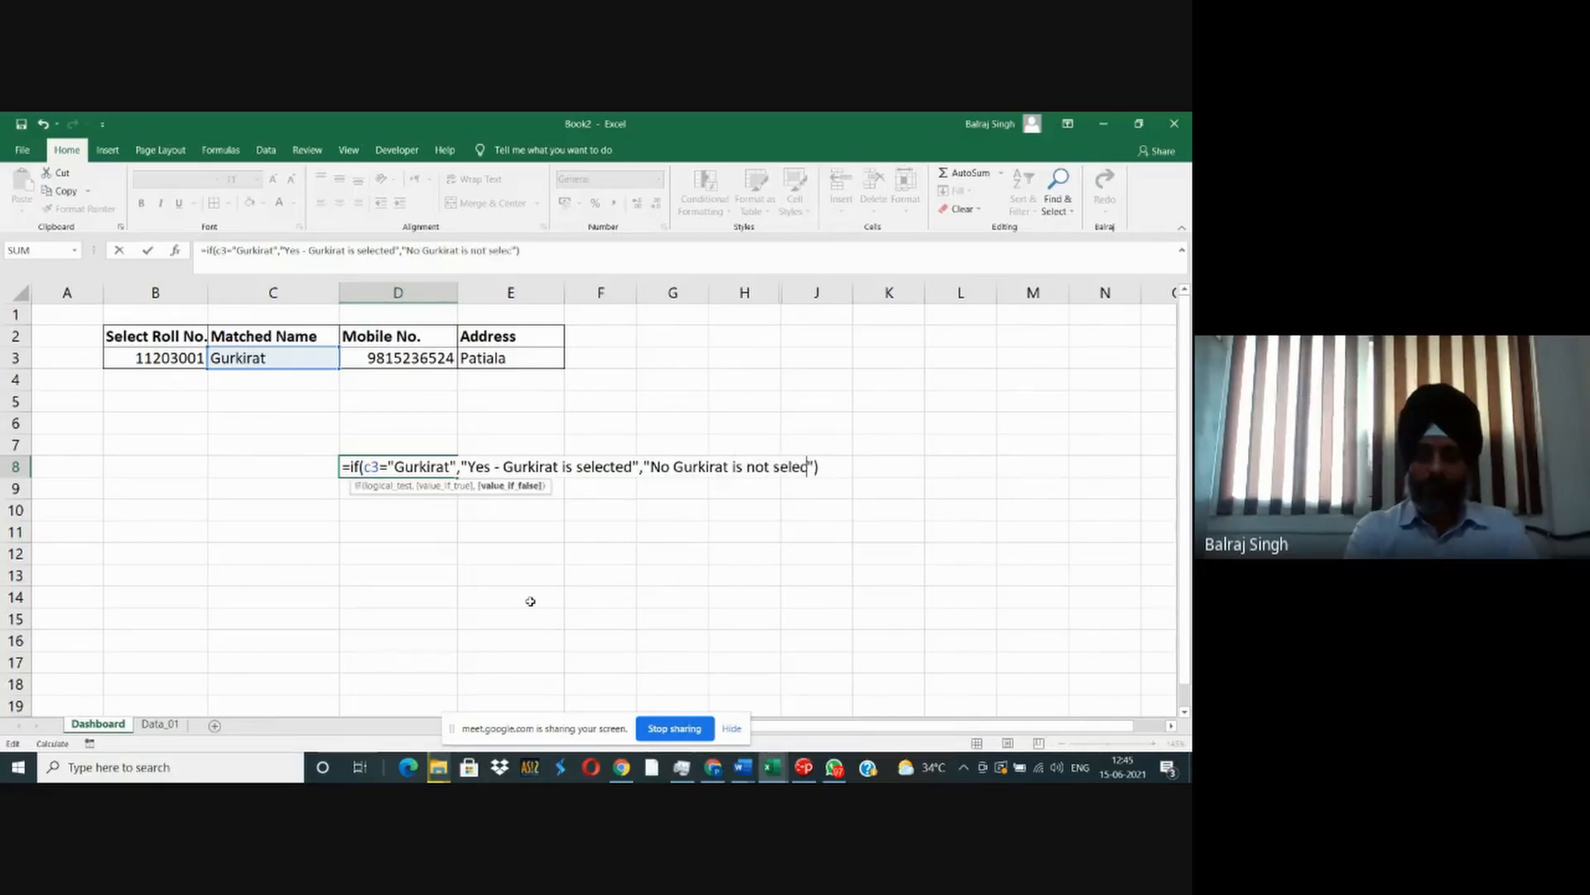
pyautogui.write('ted')
pyautogui.press('Return')
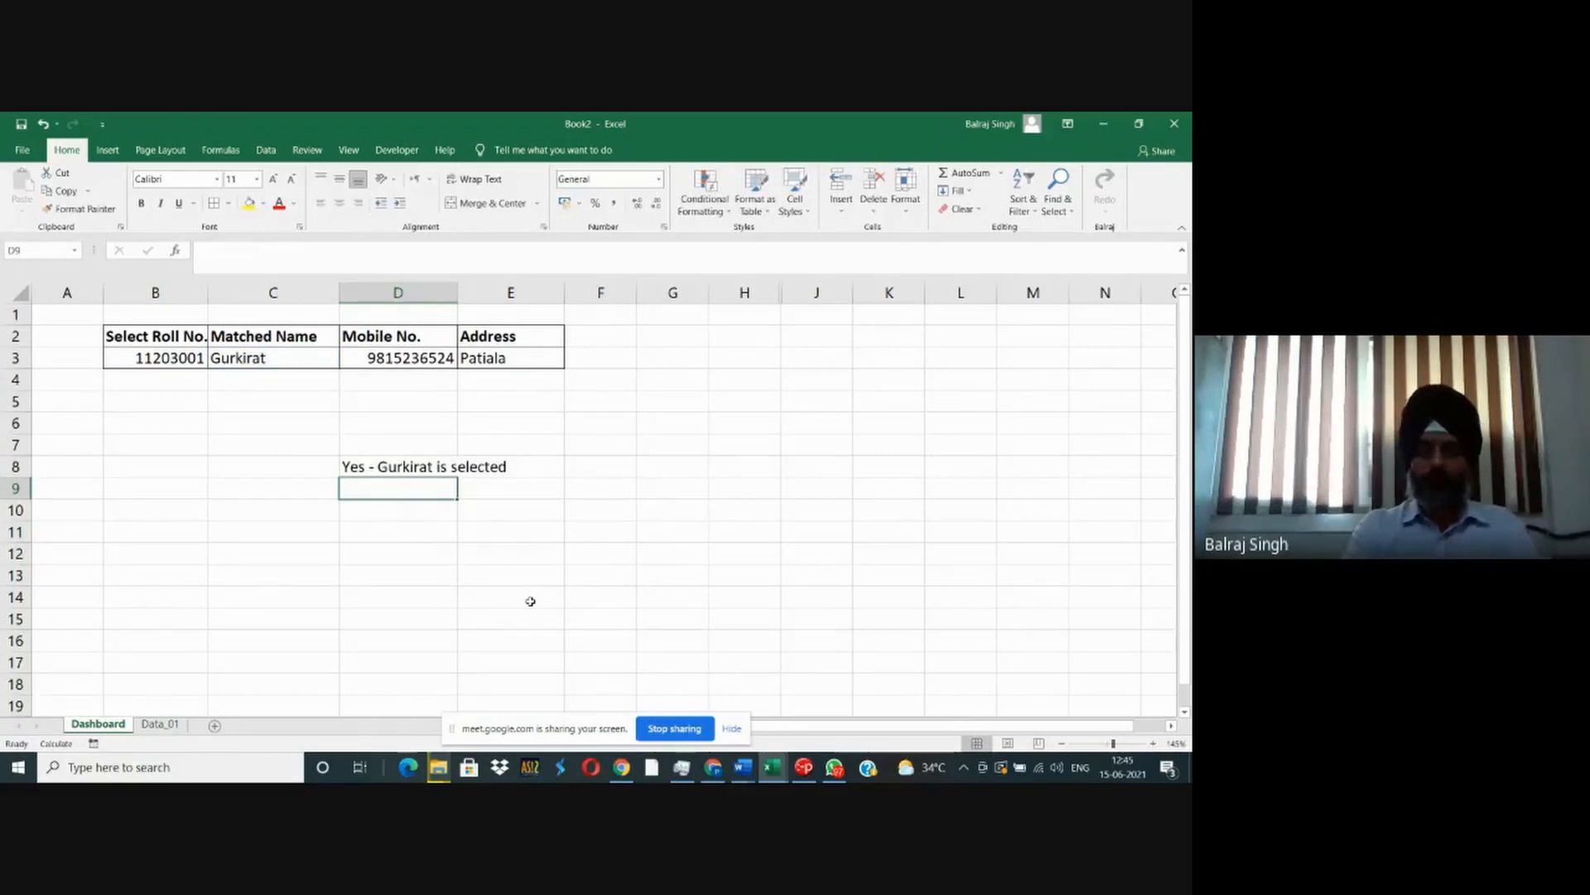
# - Choose the third roll number from the validation list in B3 to test the IF formula with another student
pyautogui.click(279, 399)
pyautogui.click(169, 358)
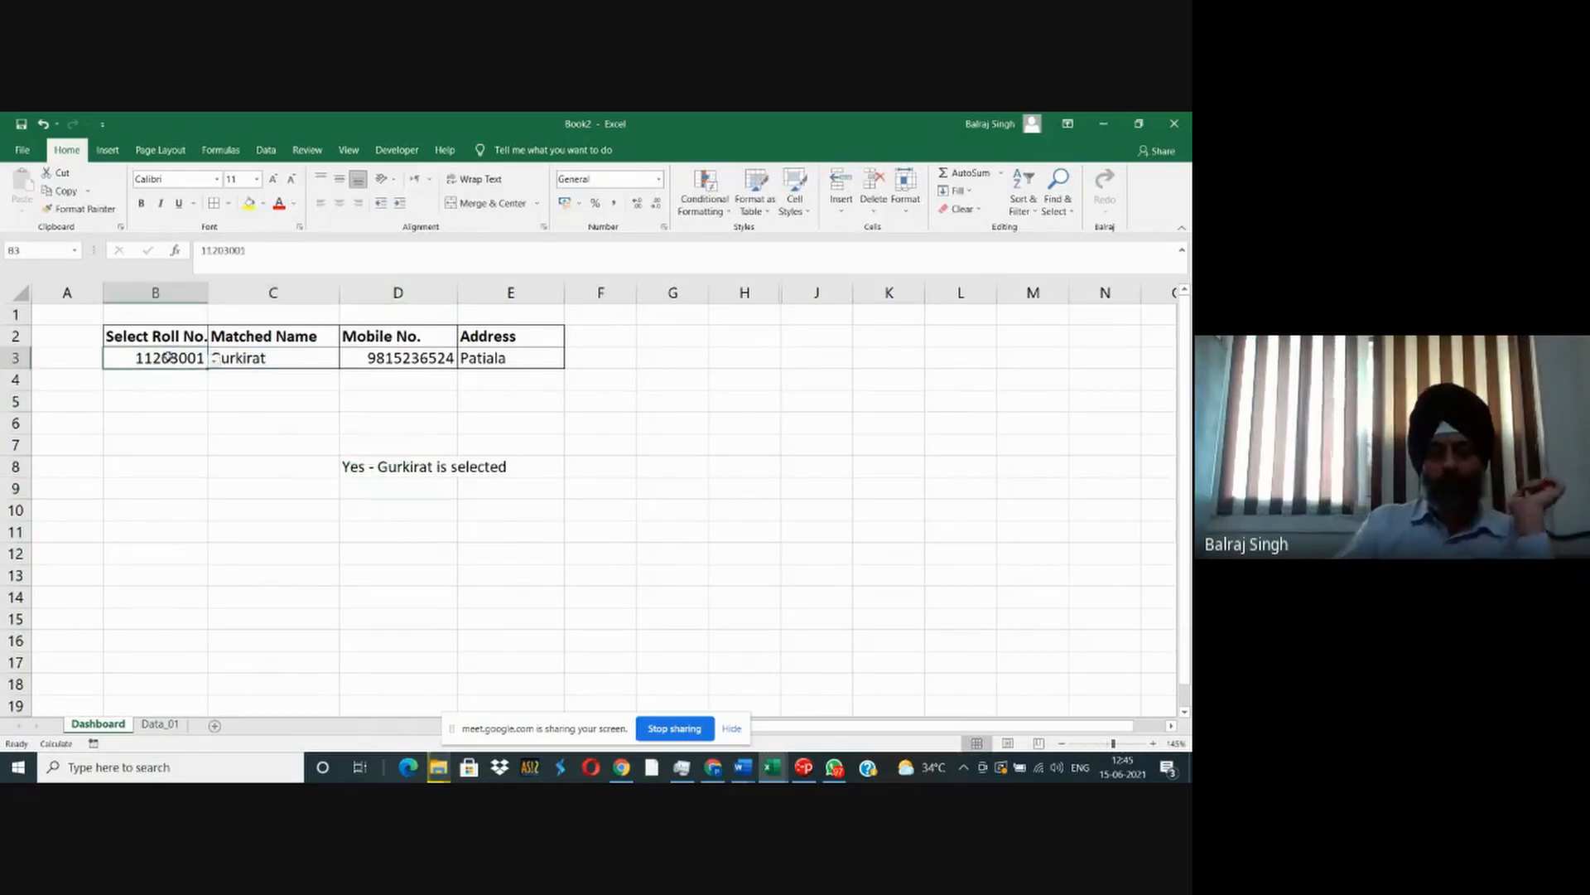
pyautogui.click(215, 365)
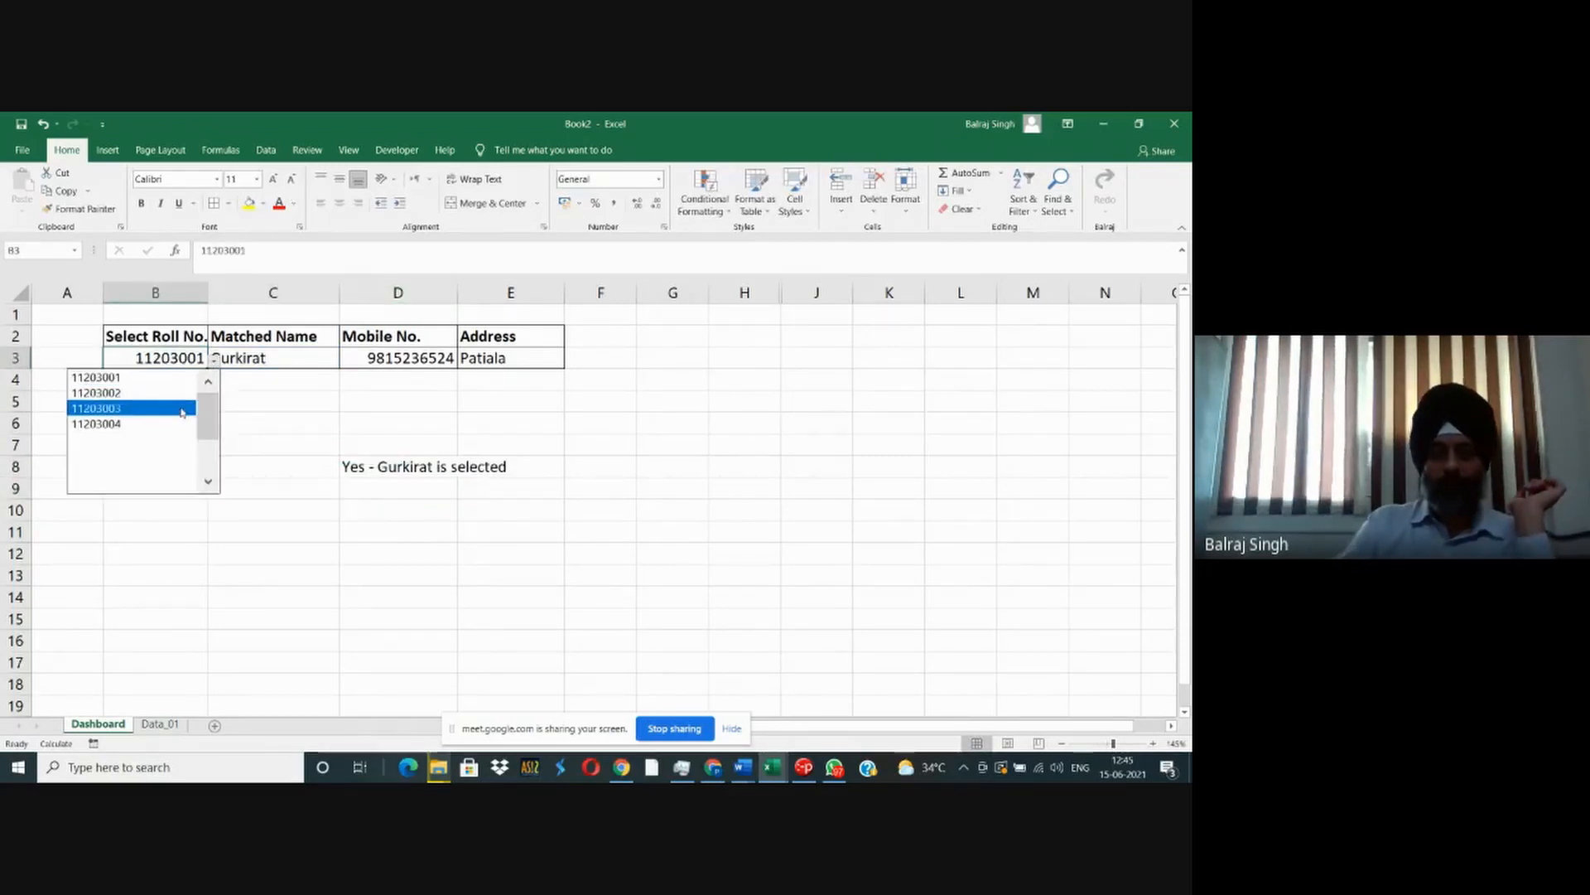
pyautogui.click(180, 407)
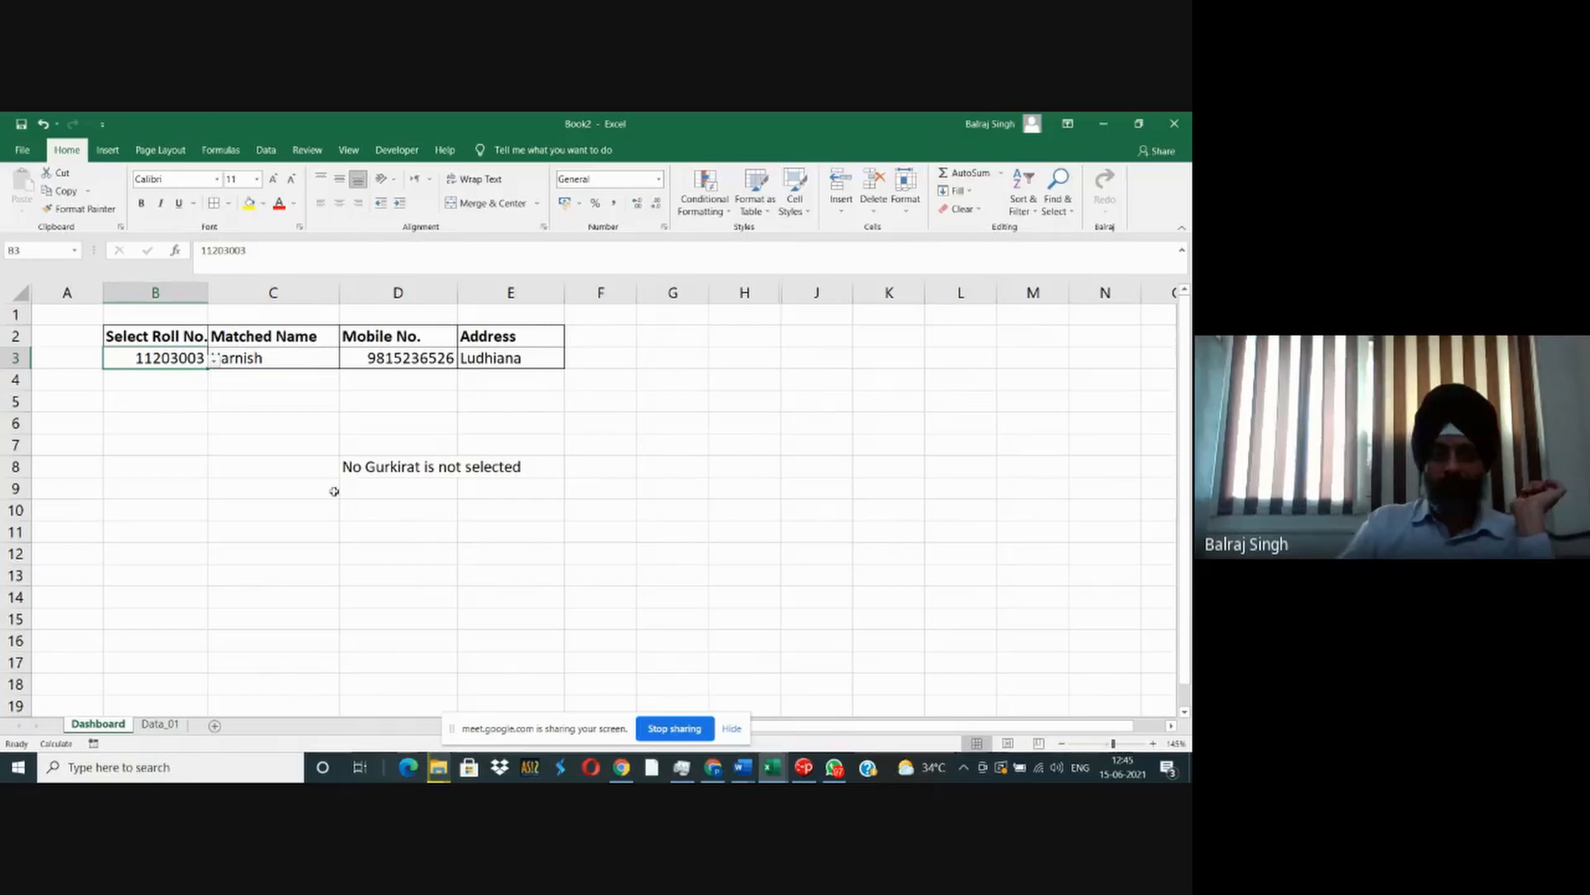
# - Open the D8 IF formula for editing and examine its logical test, true result and false result
pyautogui.click(365, 468)
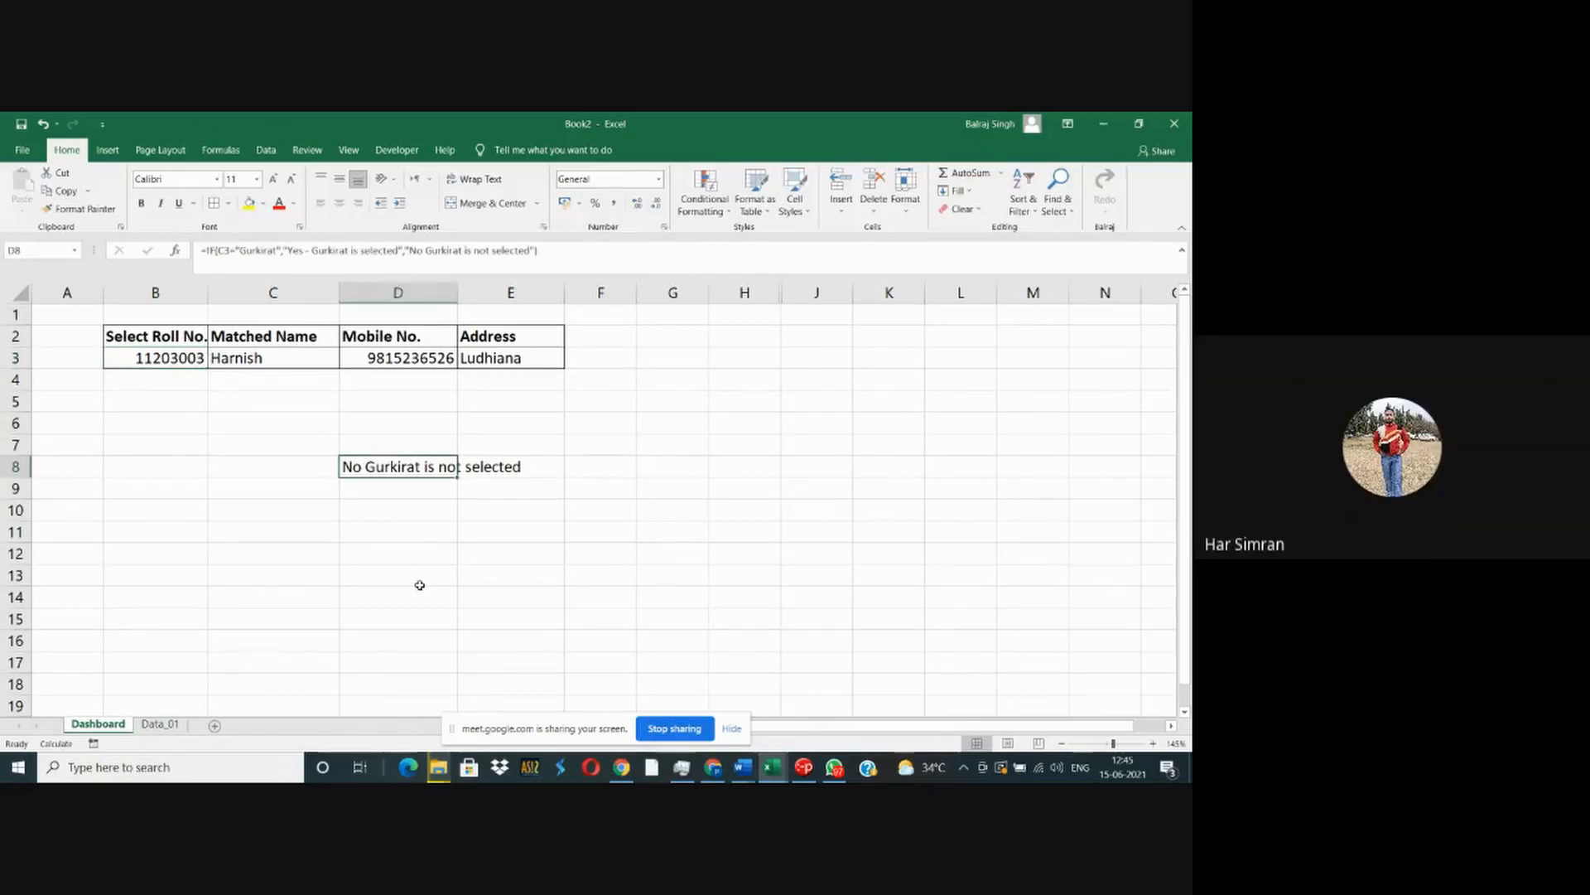
pyautogui.press('F2')
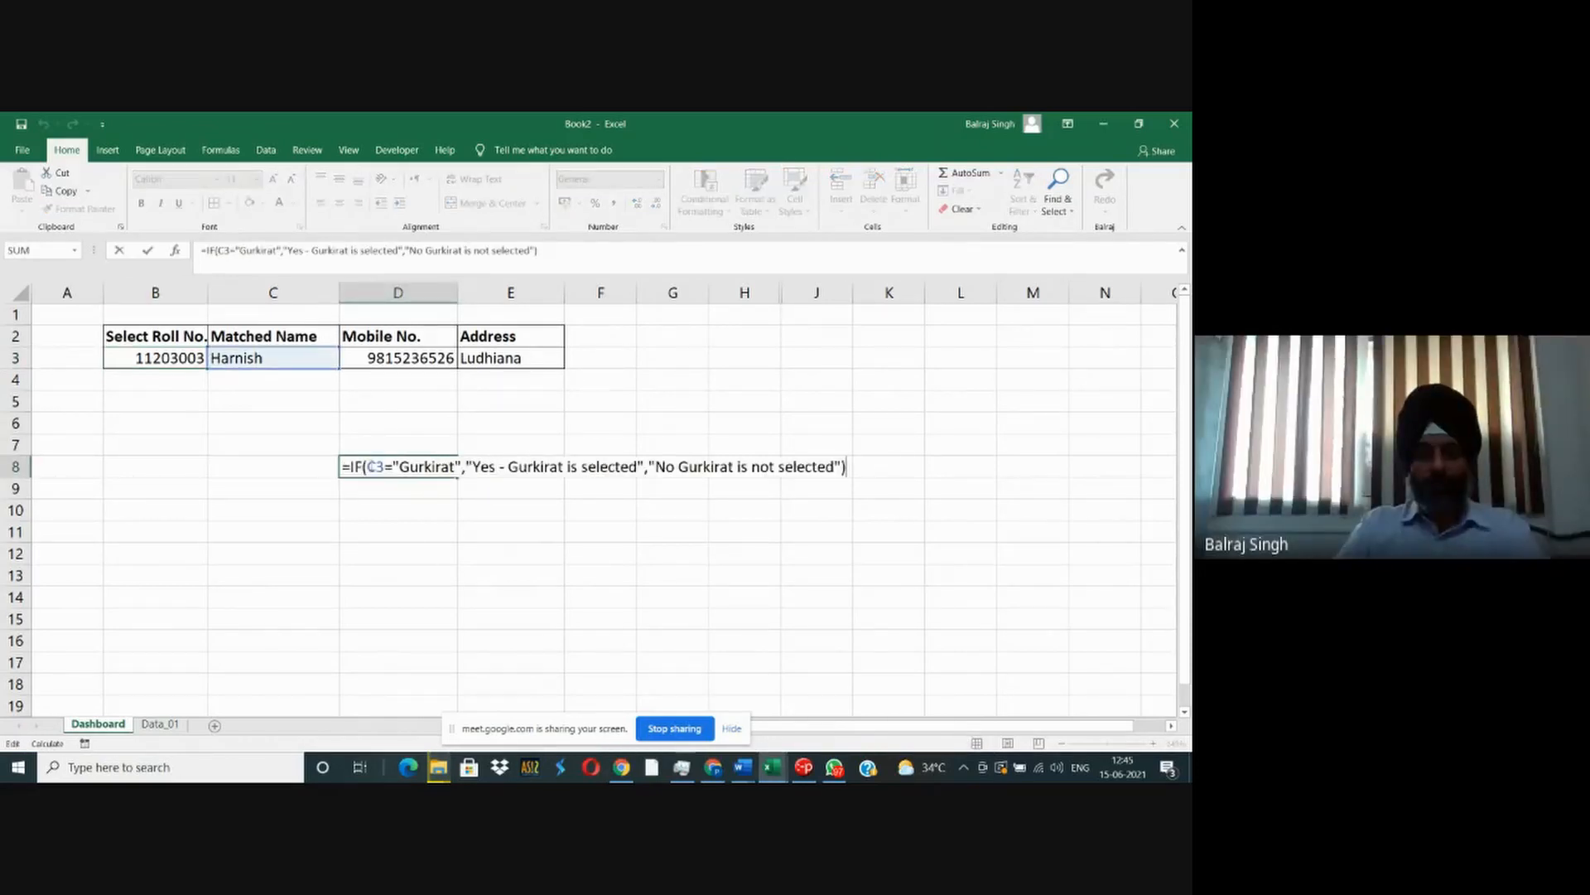
pyautogui.moveTo(368, 468); pyautogui.dragTo(460, 467)
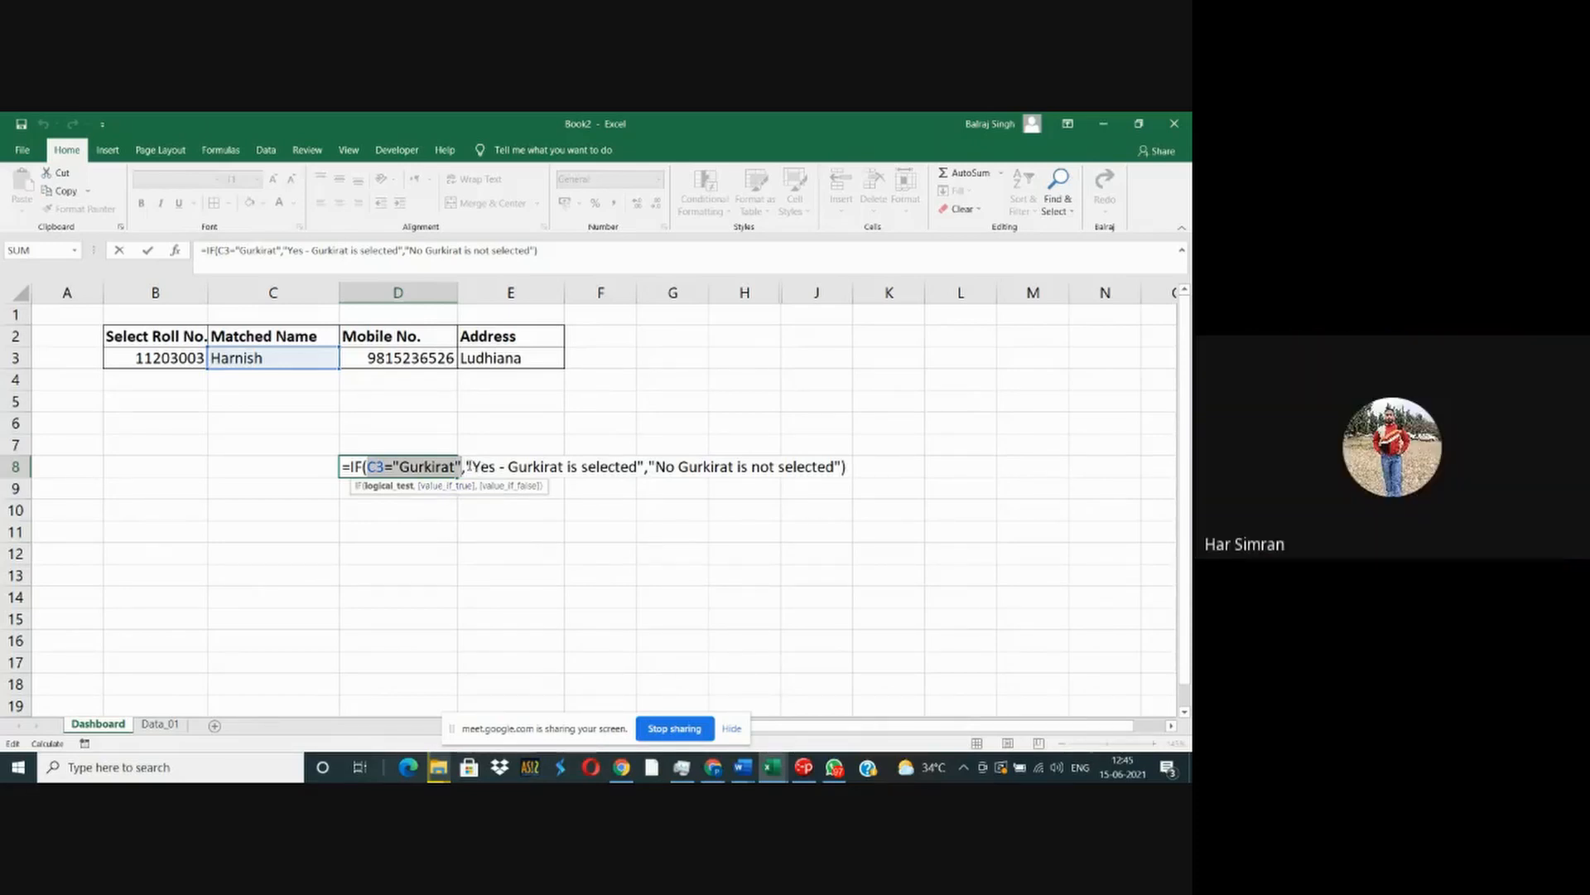
pyautogui.moveTo(469, 466); pyautogui.dragTo(847, 470)
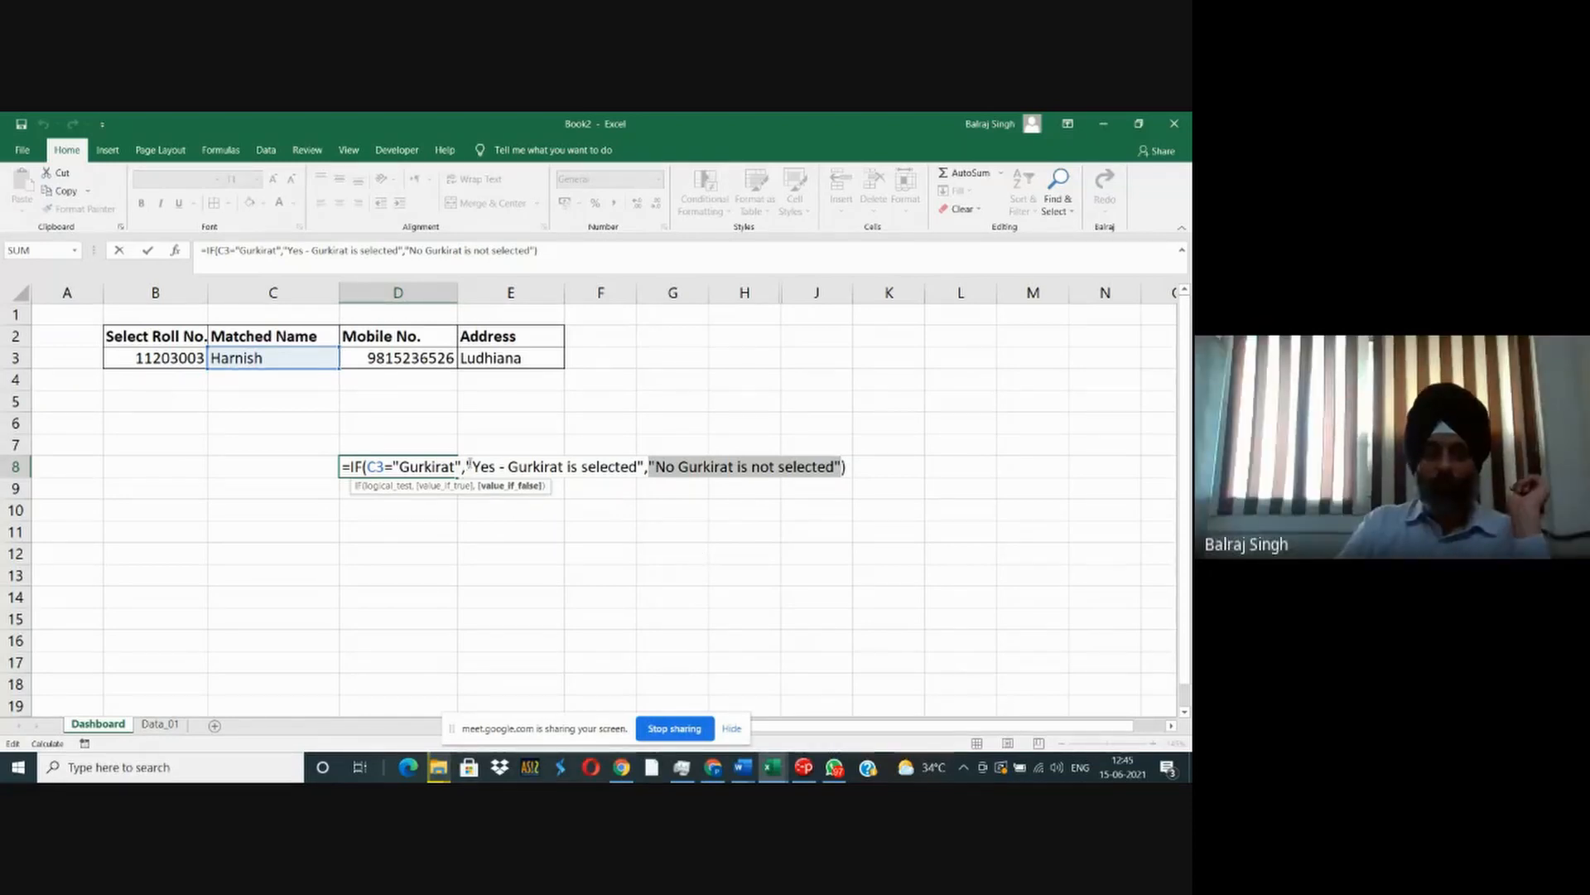
pyautogui.moveTo(464, 469); pyautogui.dragTo(644, 468)
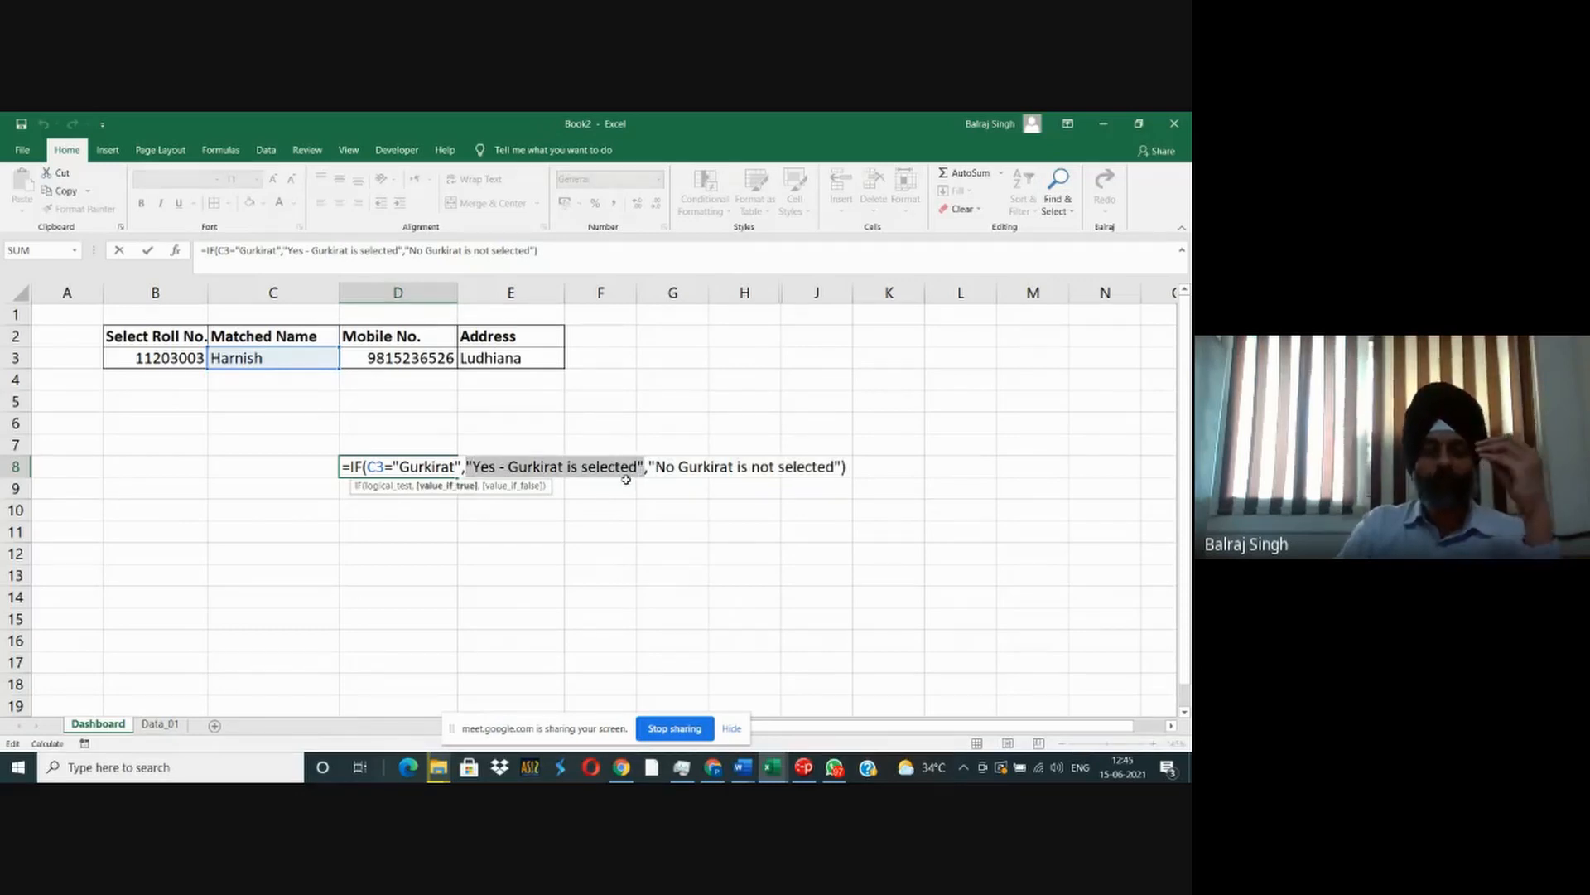
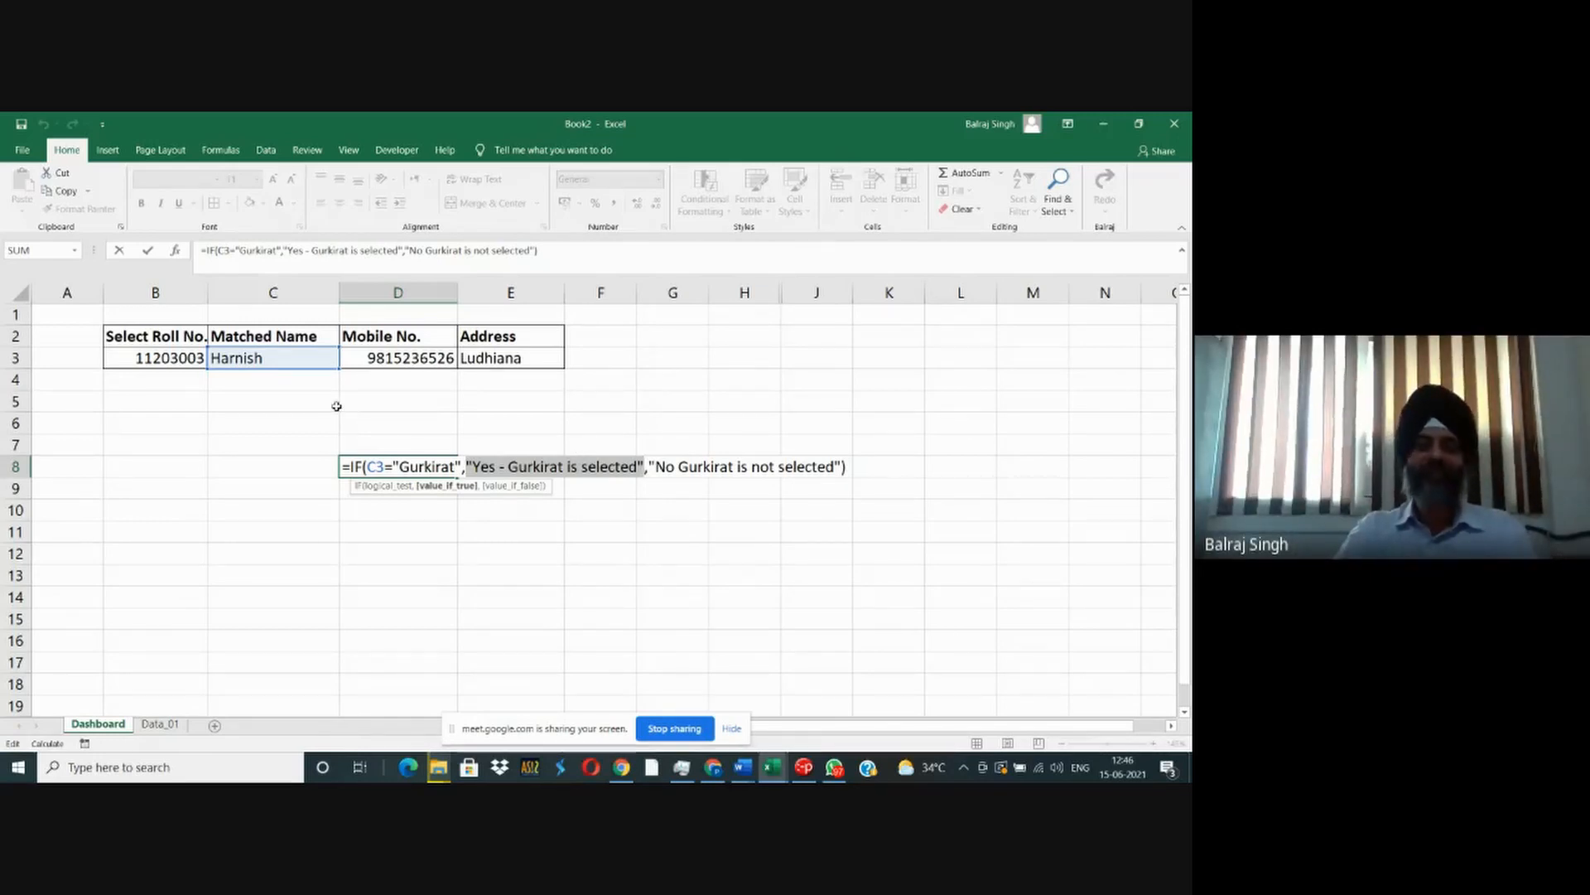
# - Widen column B slightly so the Select Roll No. header fits, and clear the IF formula from D8
pyautogui.hotkey('ctrl', 'Return')
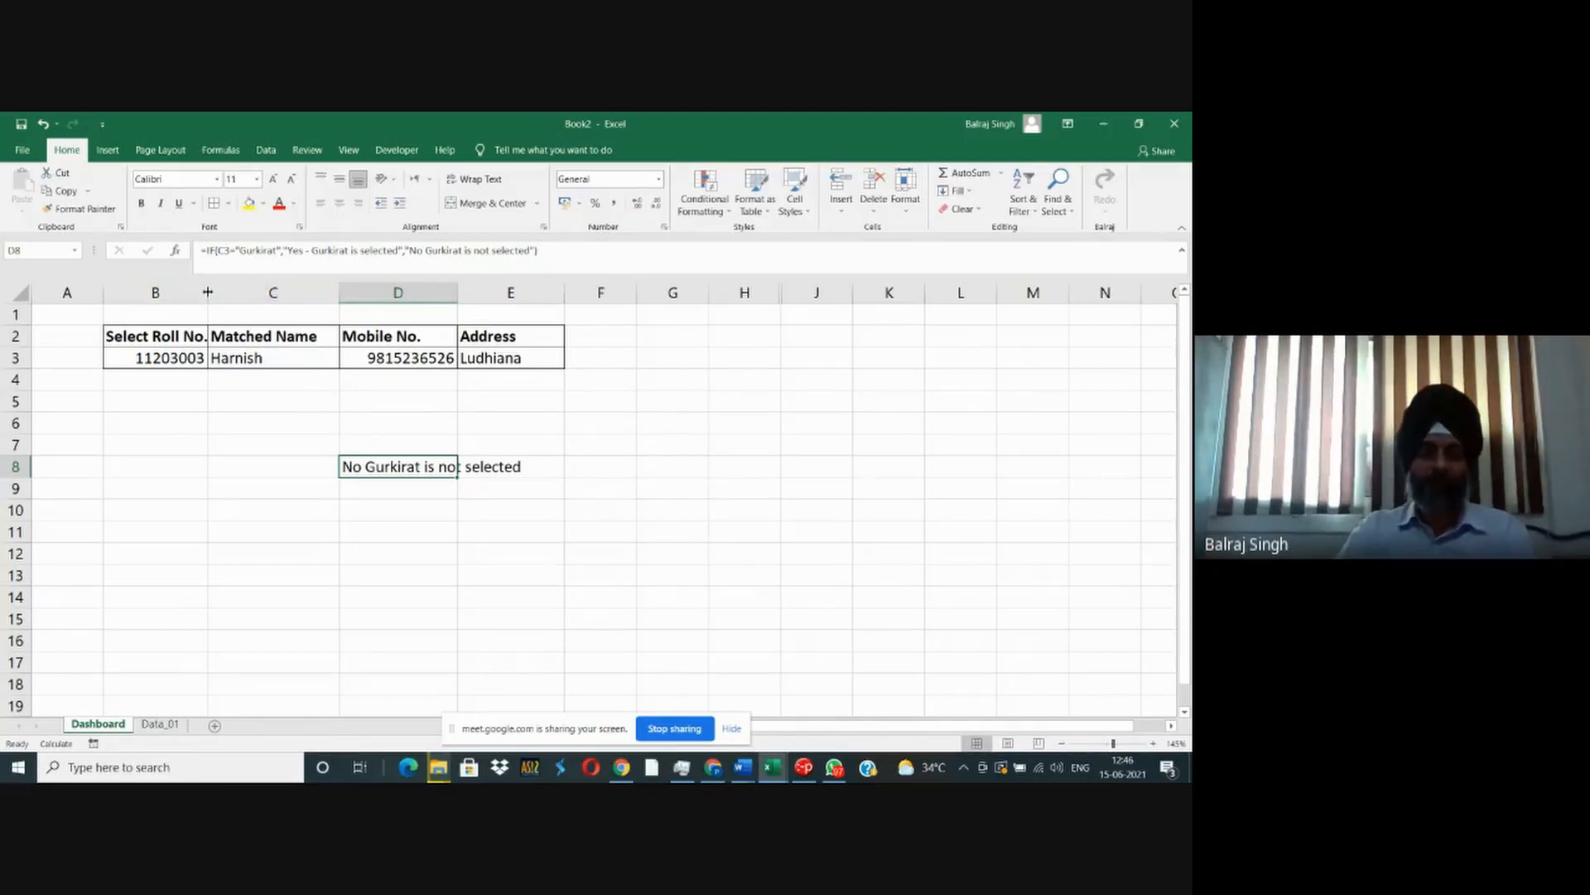
pyautogui.moveTo(207, 290); pyautogui.dragTo(217, 290)
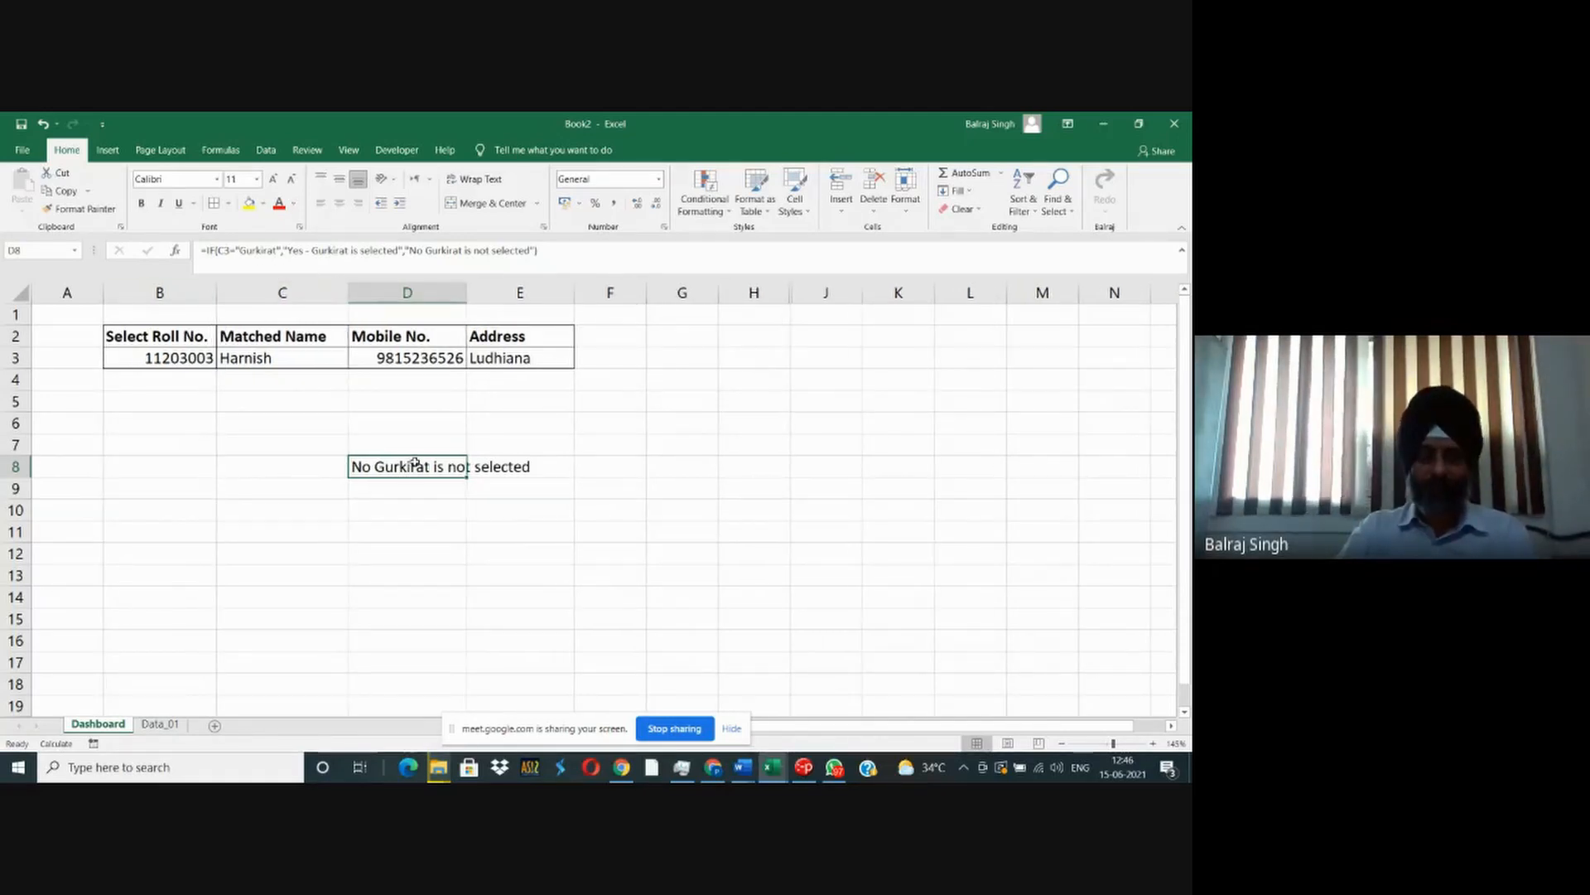
pyautogui.click(327, 468)
pyautogui.moveTo(350, 478); pyautogui.dragTo(563, 480)
pyautogui.click(459, 550)
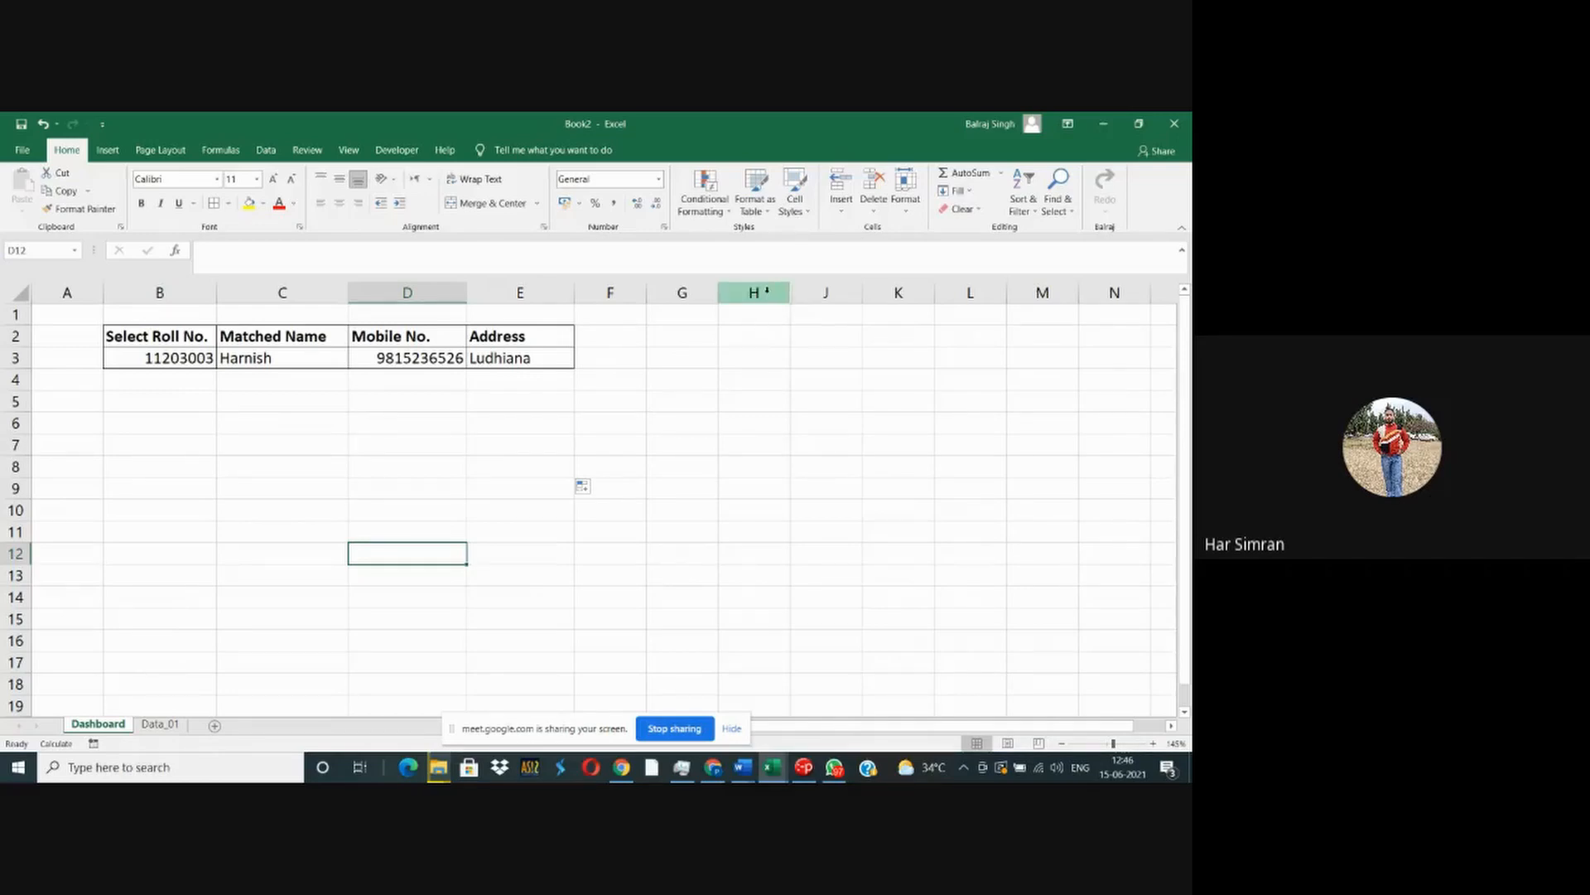
# - Unhide the Key Column in column I between columns H and J, and hide it again
pyautogui.moveTo(768, 289); pyautogui.dragTo(816, 293)
pyautogui.rightClick(810, 292)
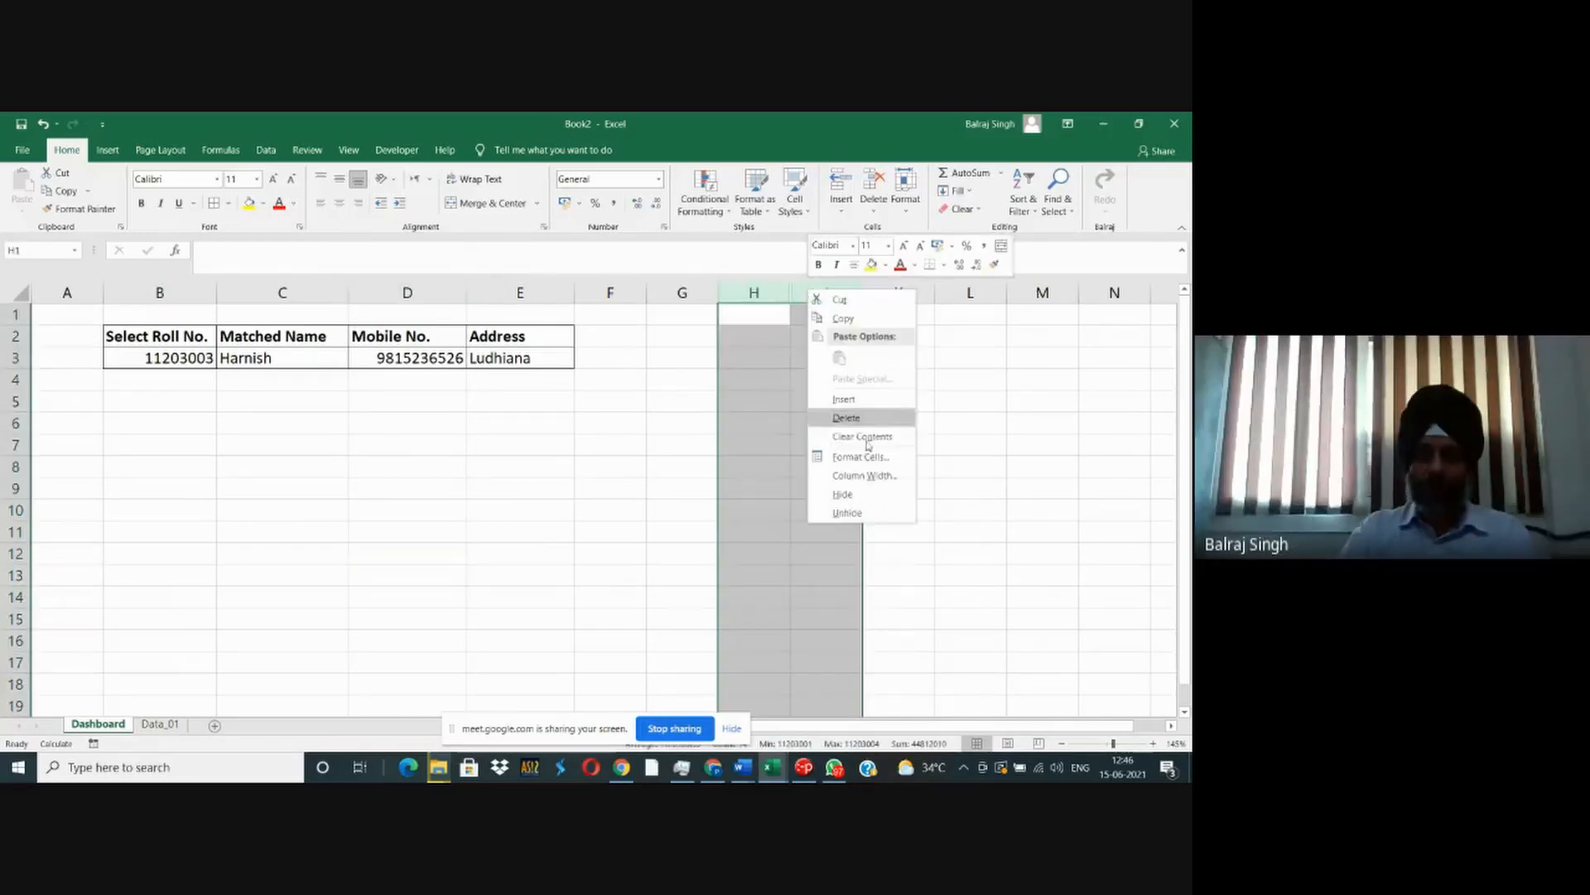
pyautogui.click(857, 512)
pyautogui.click(733, 447)
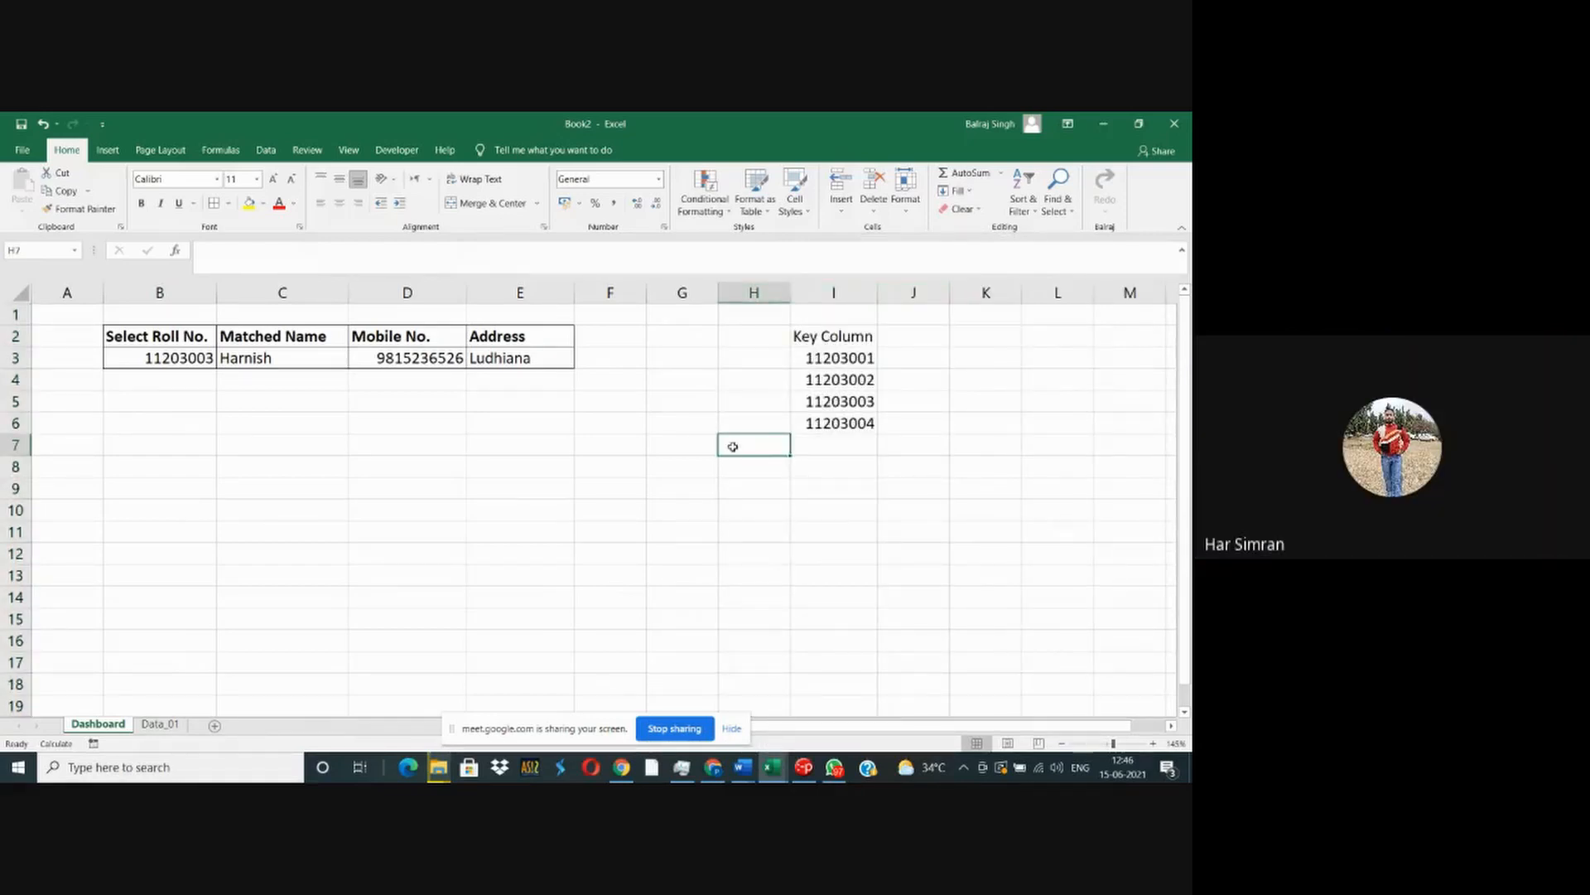
pyautogui.rightClick(833, 293)
pyautogui.click(866, 489)
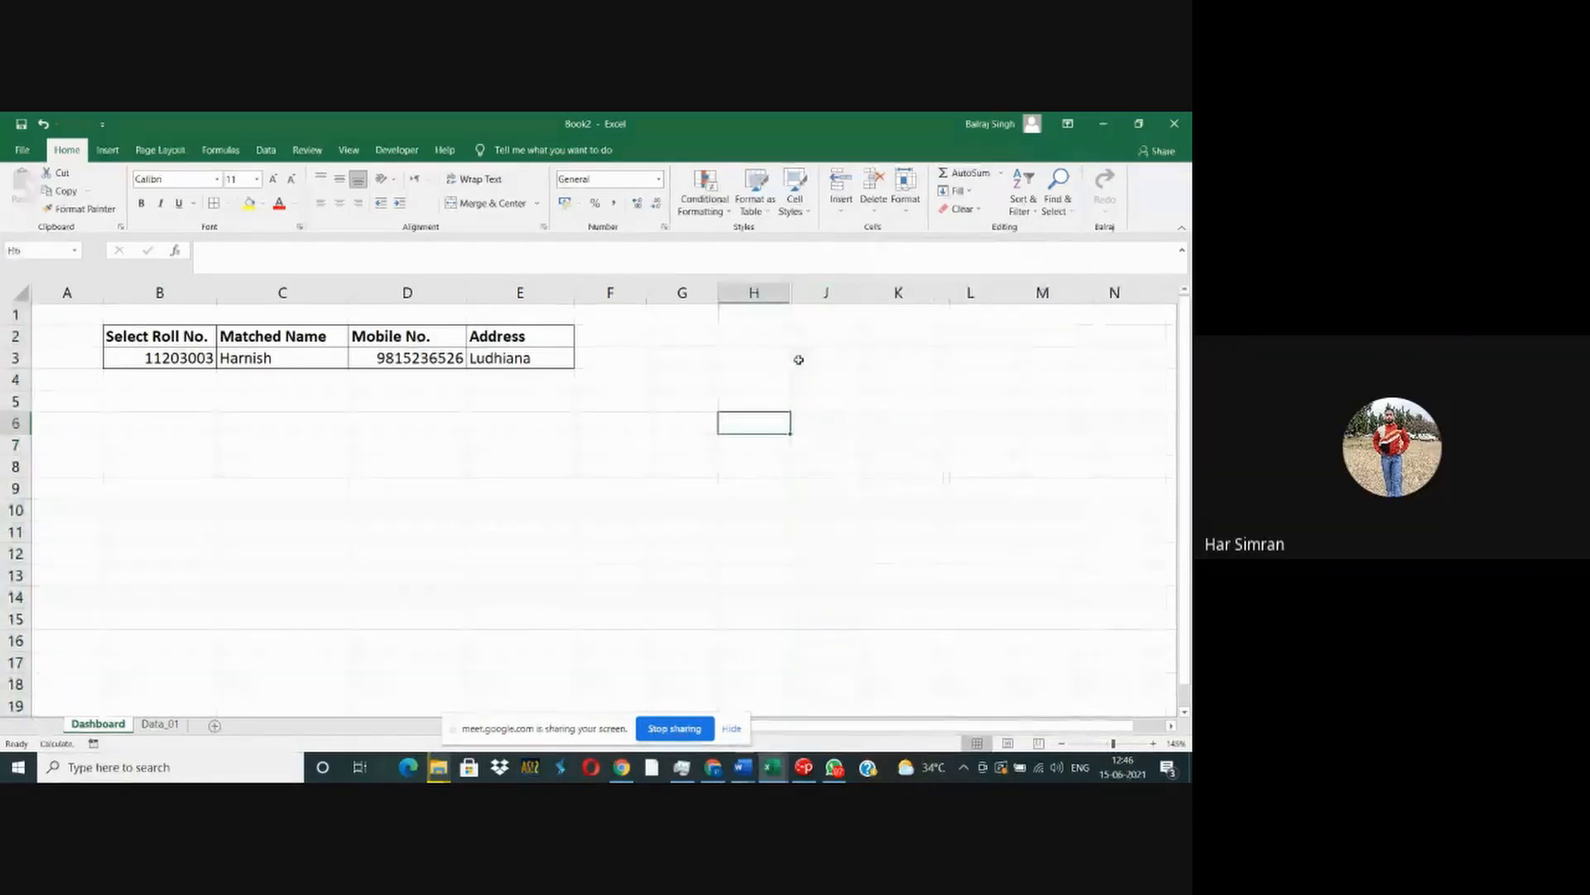
# - Unhide column I so the Key Column with its roll numbers is displayed on the Dashboard sheet
pyautogui.moveTo(753, 292)
pyautogui.mouseDown()
pyautogui.moveTo(828, 296)
pyautogui.moveTo(779, 293)
pyautogui.mouseUp()
pyautogui.click(777, 398)
pyautogui.rightClick(776, 293)
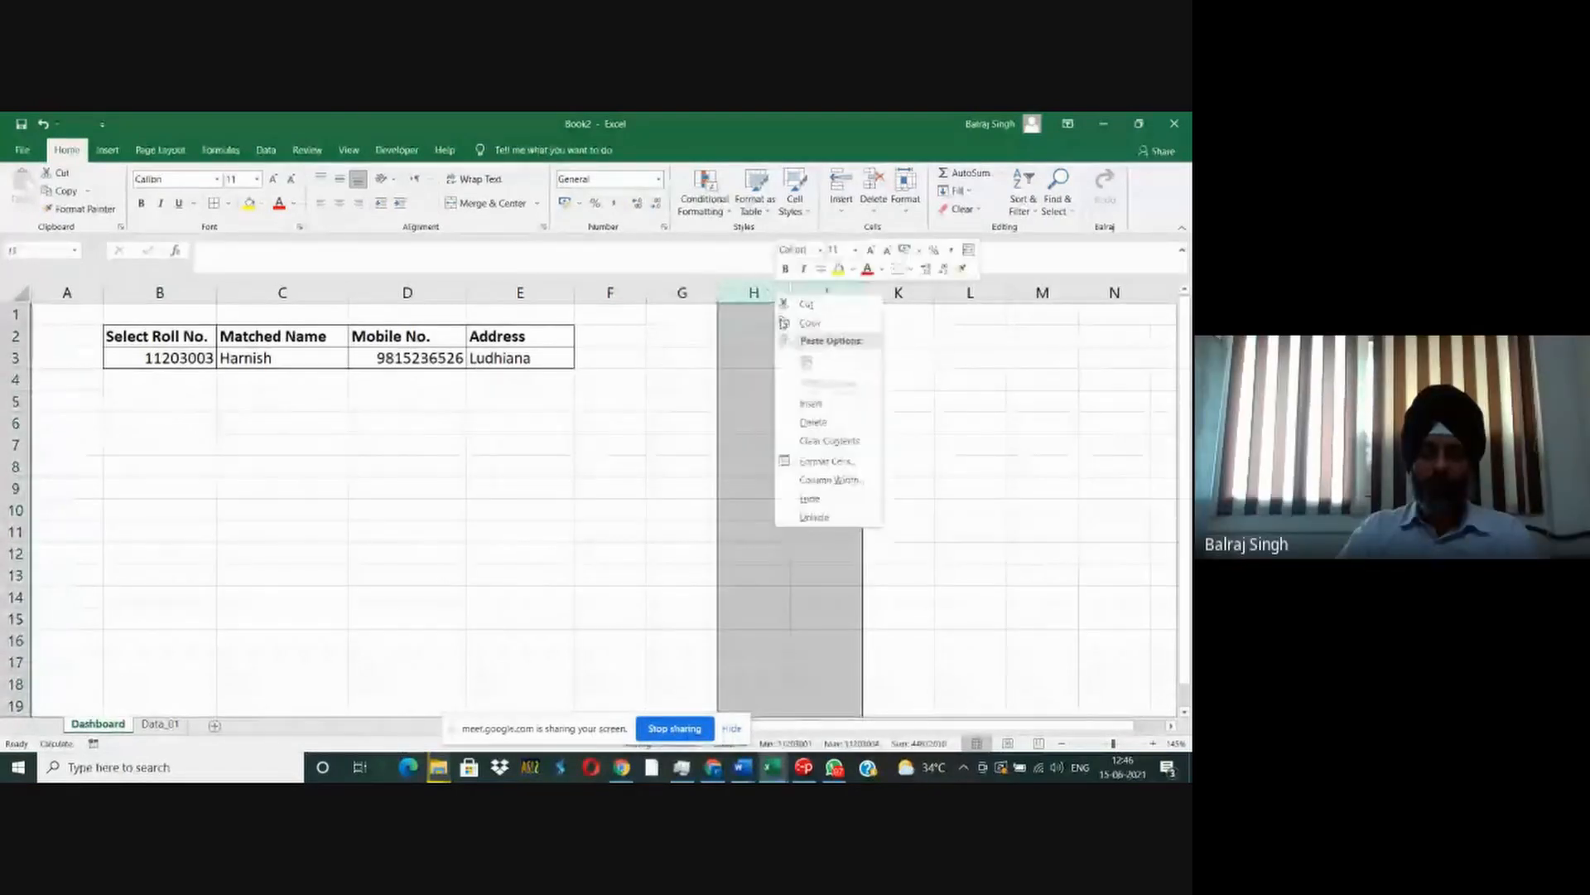
pyautogui.click(816, 517)
pyautogui.click(692, 497)
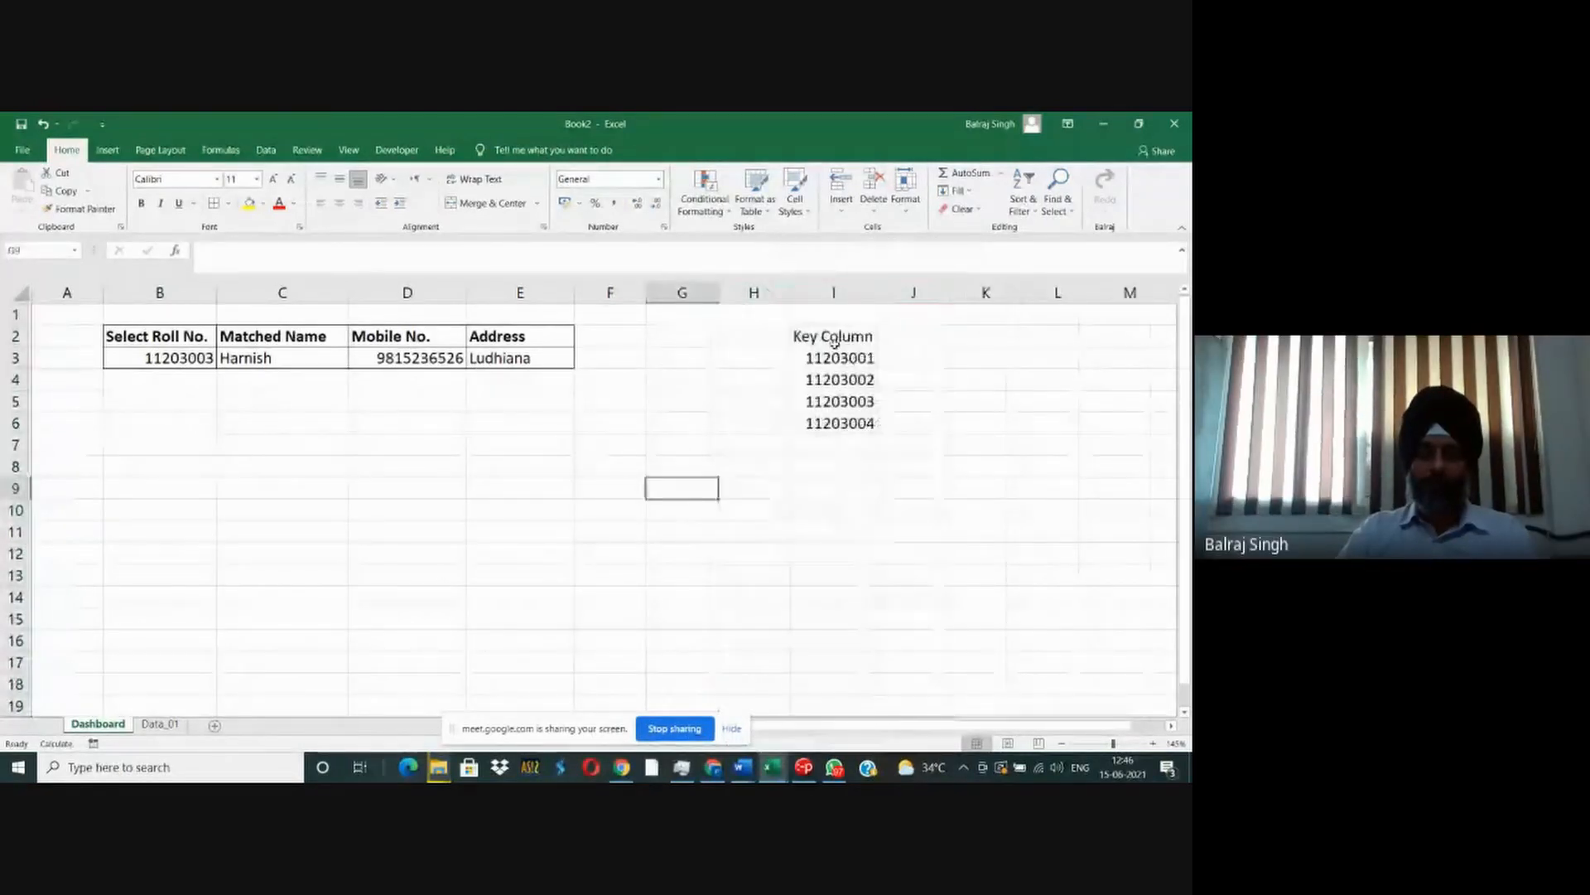
pyautogui.moveTo(828, 293); pyautogui.dragTo(763, 292)
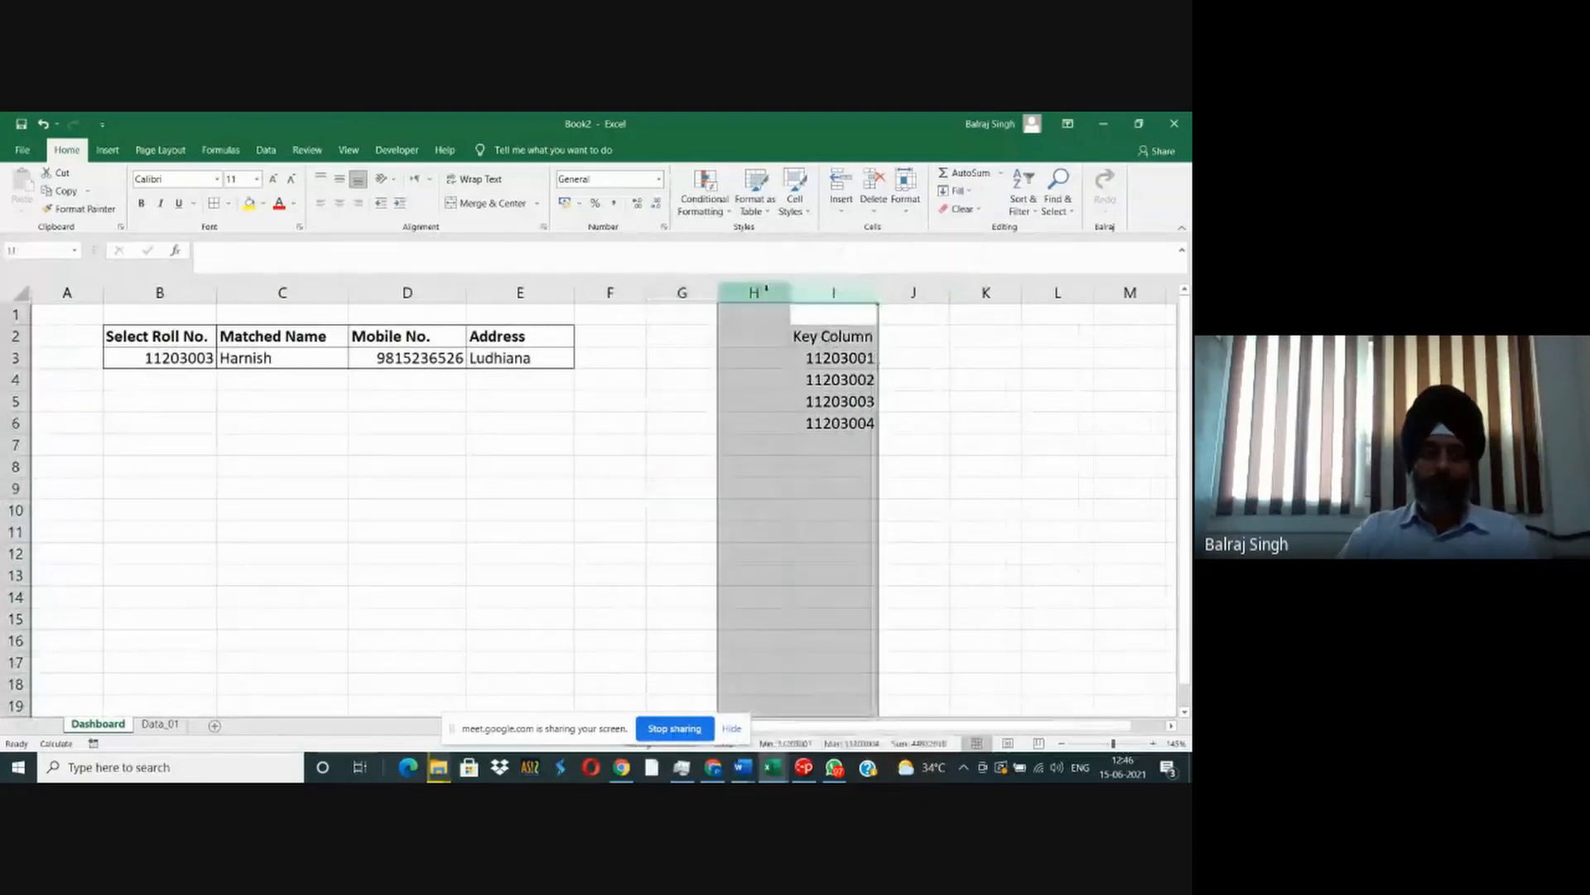
# - Enter the topics "Data Validation", "Match" and "Index" below the lookup table in cells B6 to B8
pyautogui.click(177, 426)
pyautogui.write('Data Va')
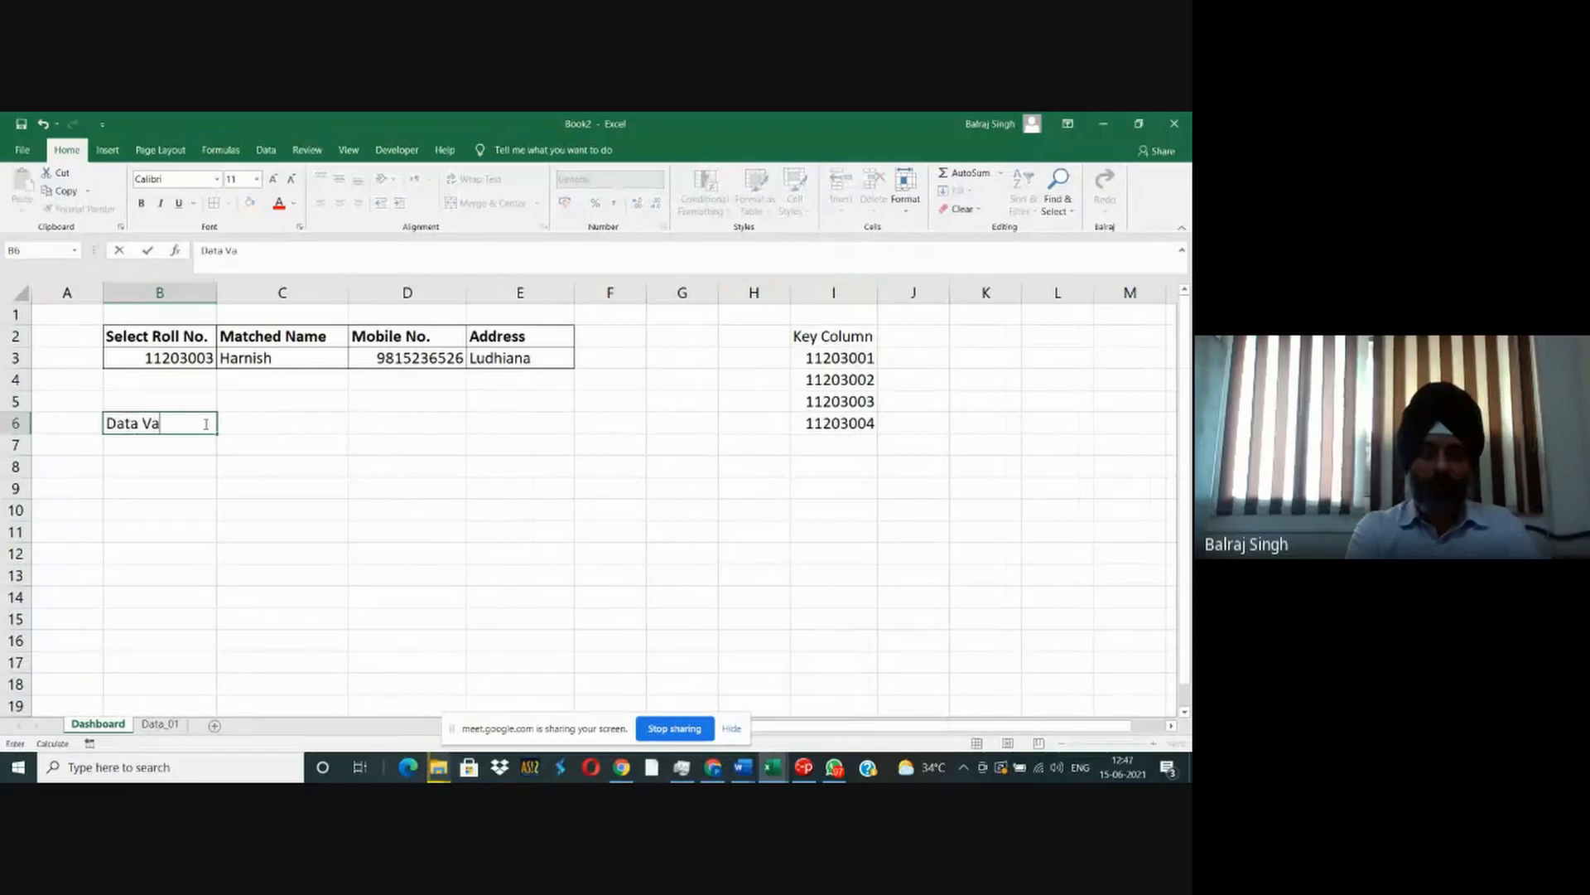
pyautogui.write('lidation')
pyautogui.press('Return')
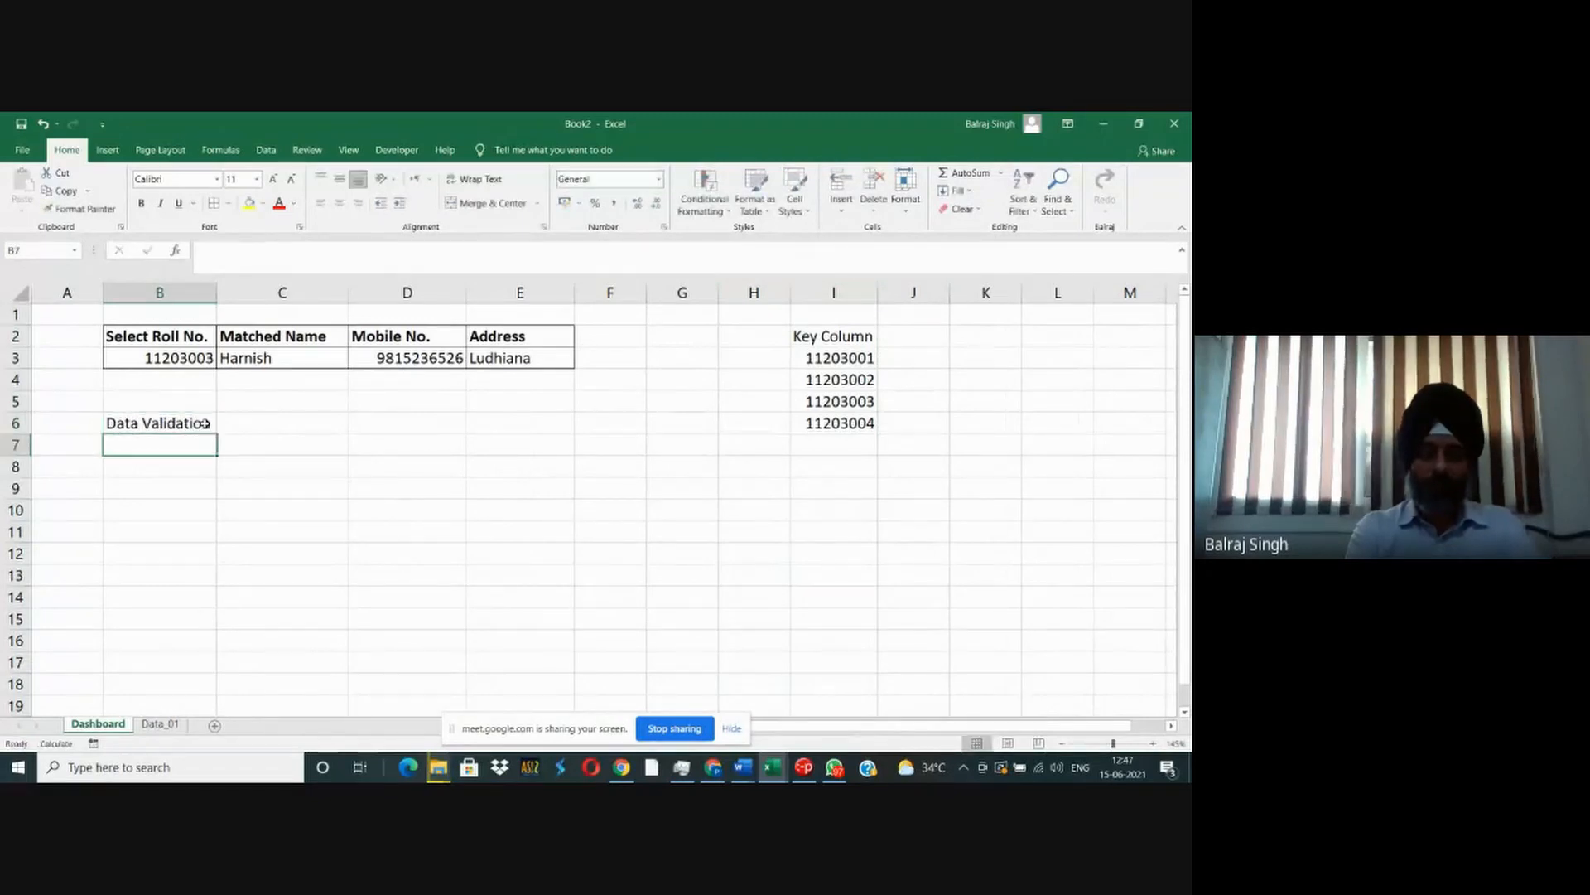
pyautogui.write('Match')
pyautogui.press('Return')
pyautogui.write('Ind')
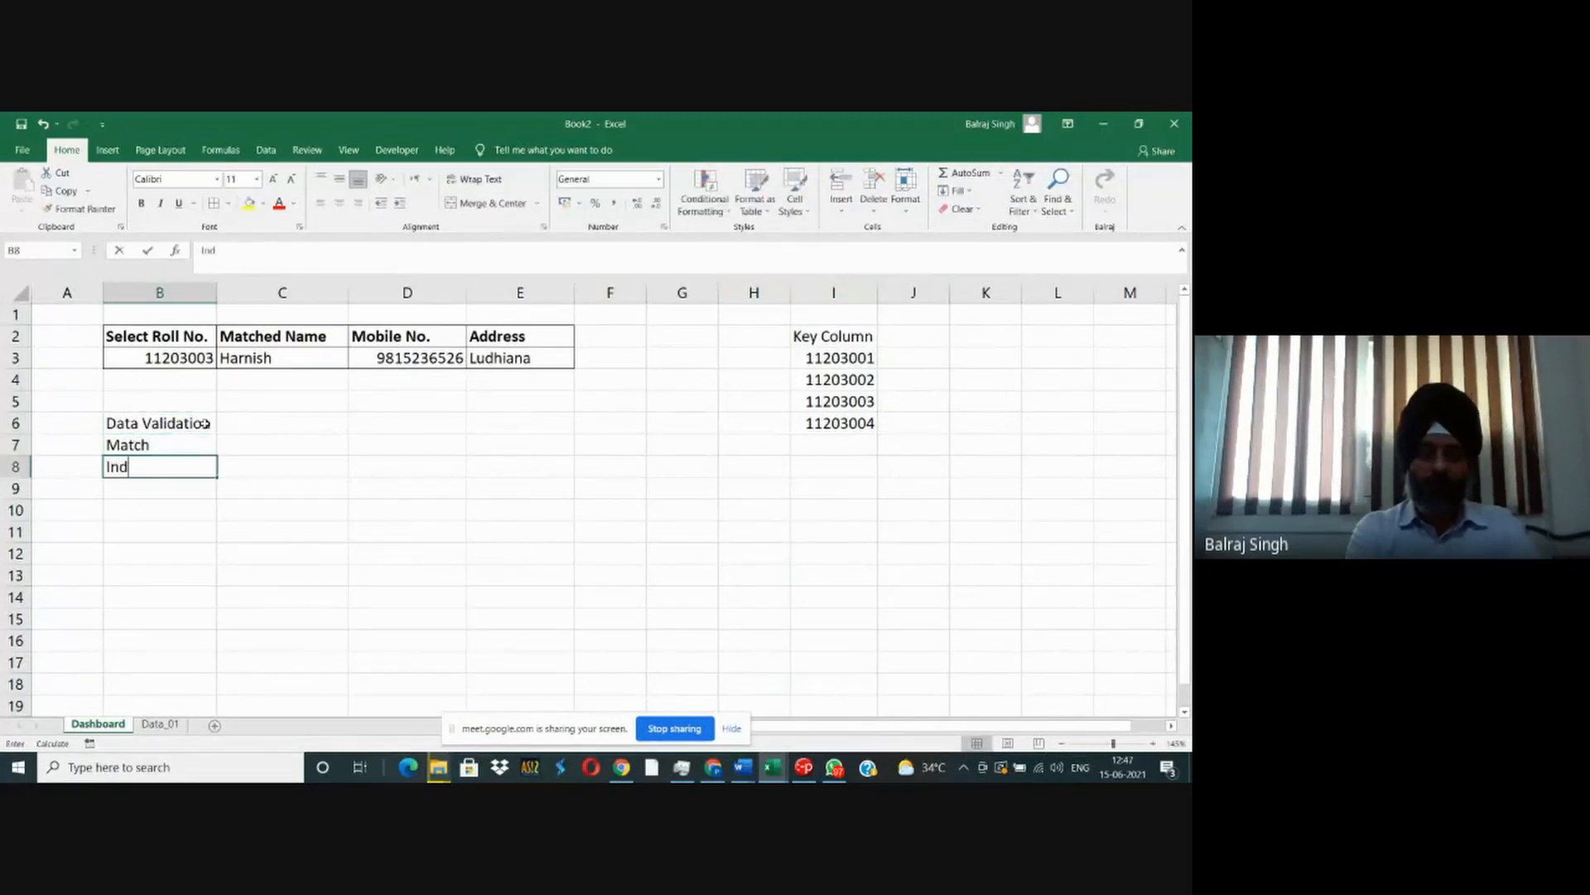
pyautogui.write('ex')
pyautogui.press('Return')
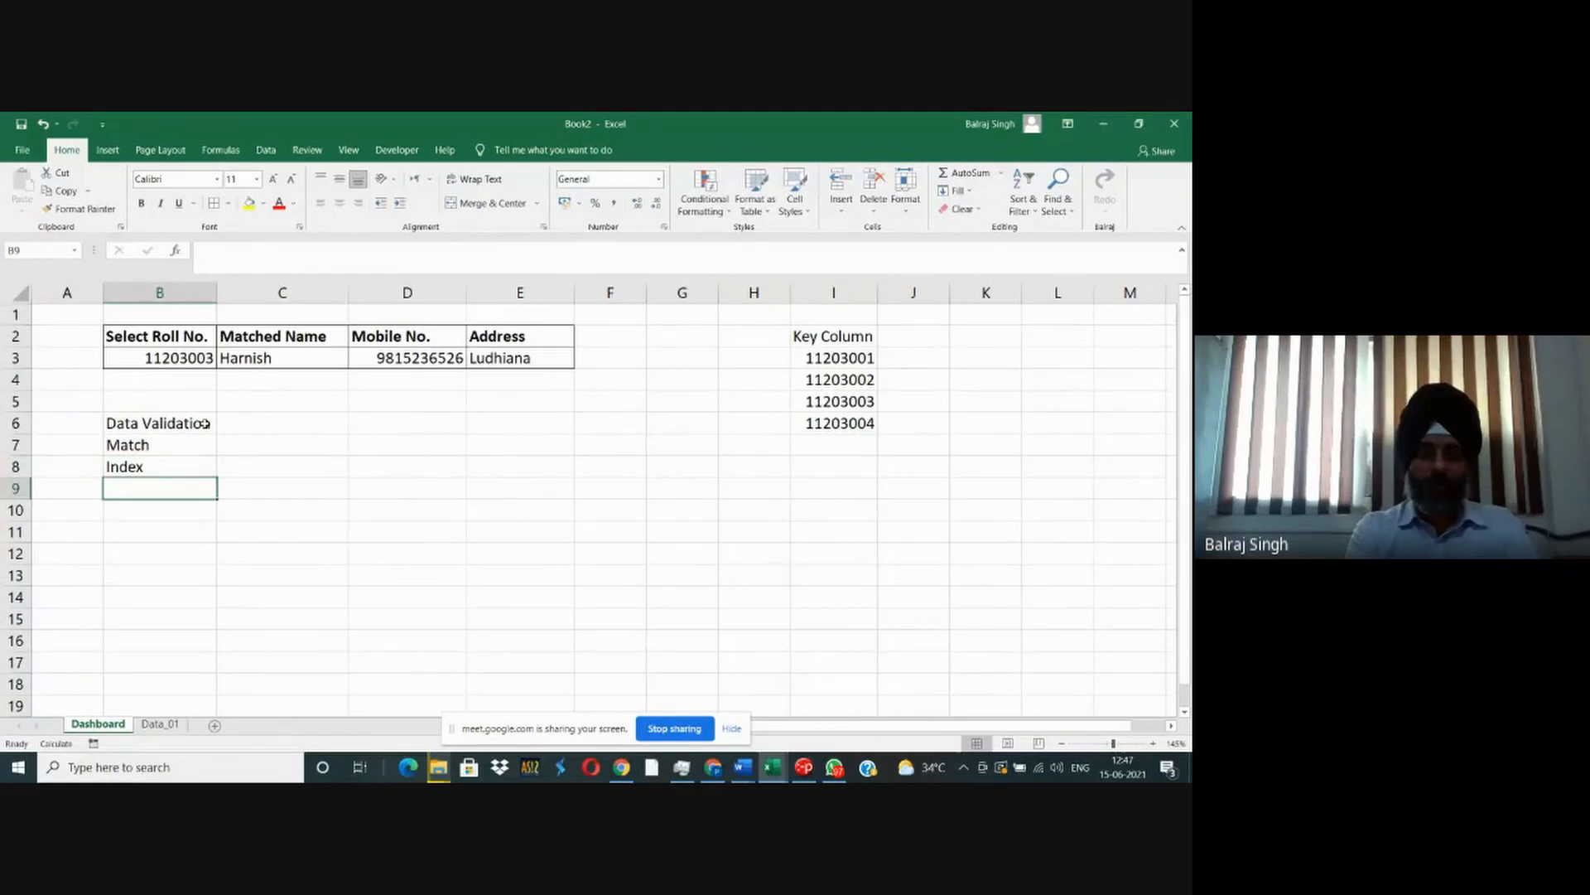
# - Add the topics "Nesting of functions" in B9 and "Referencing from other sheets" in B10
pyautogui.write('Nesting o')
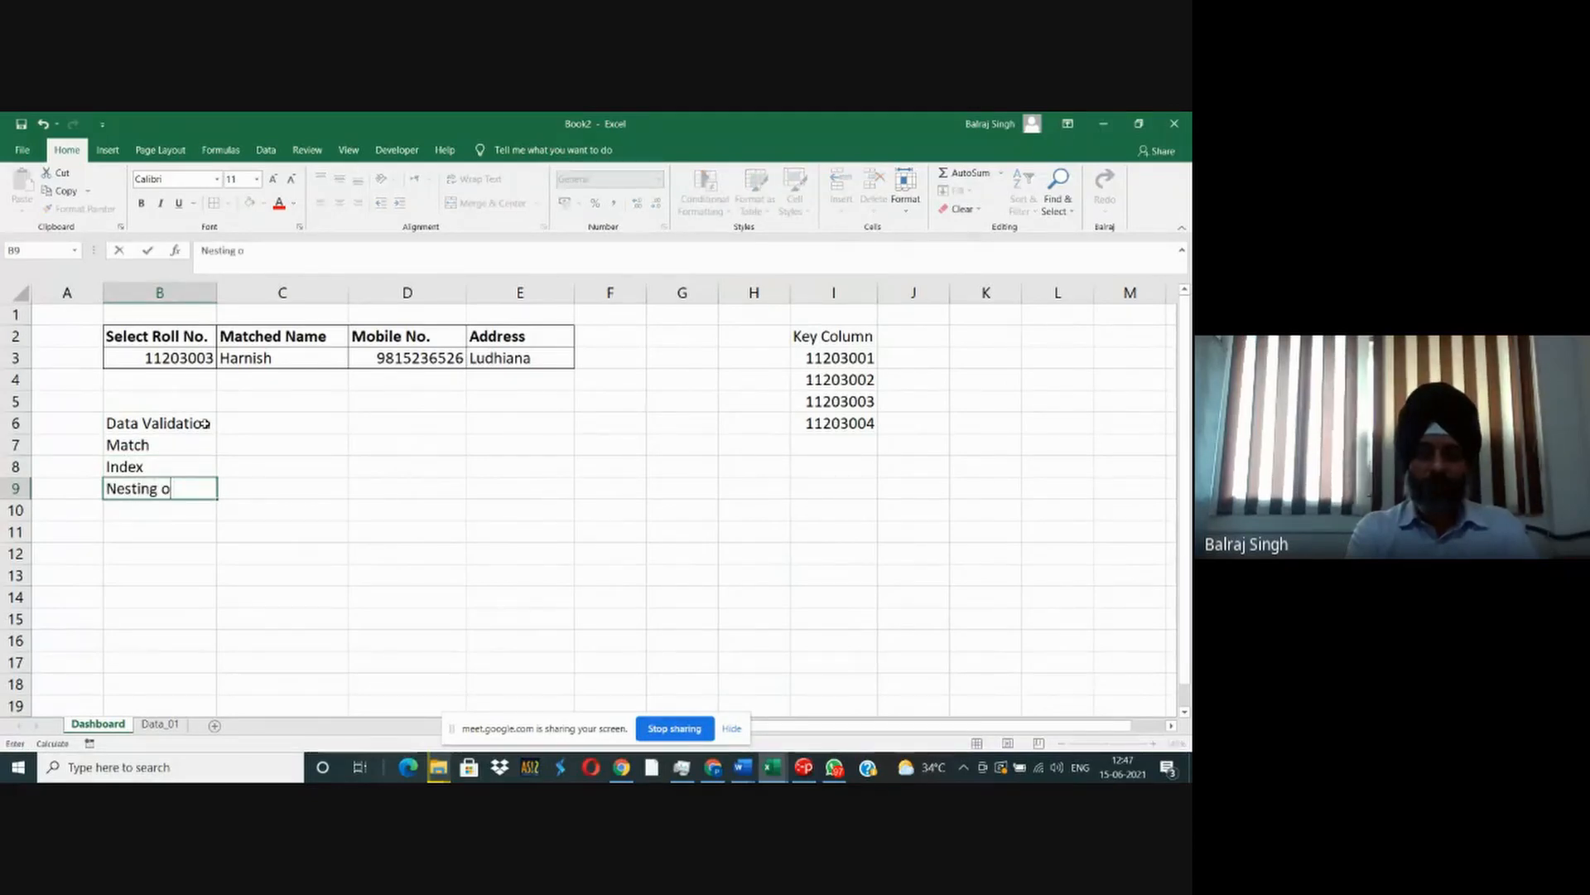
pyautogui.write('f functions')
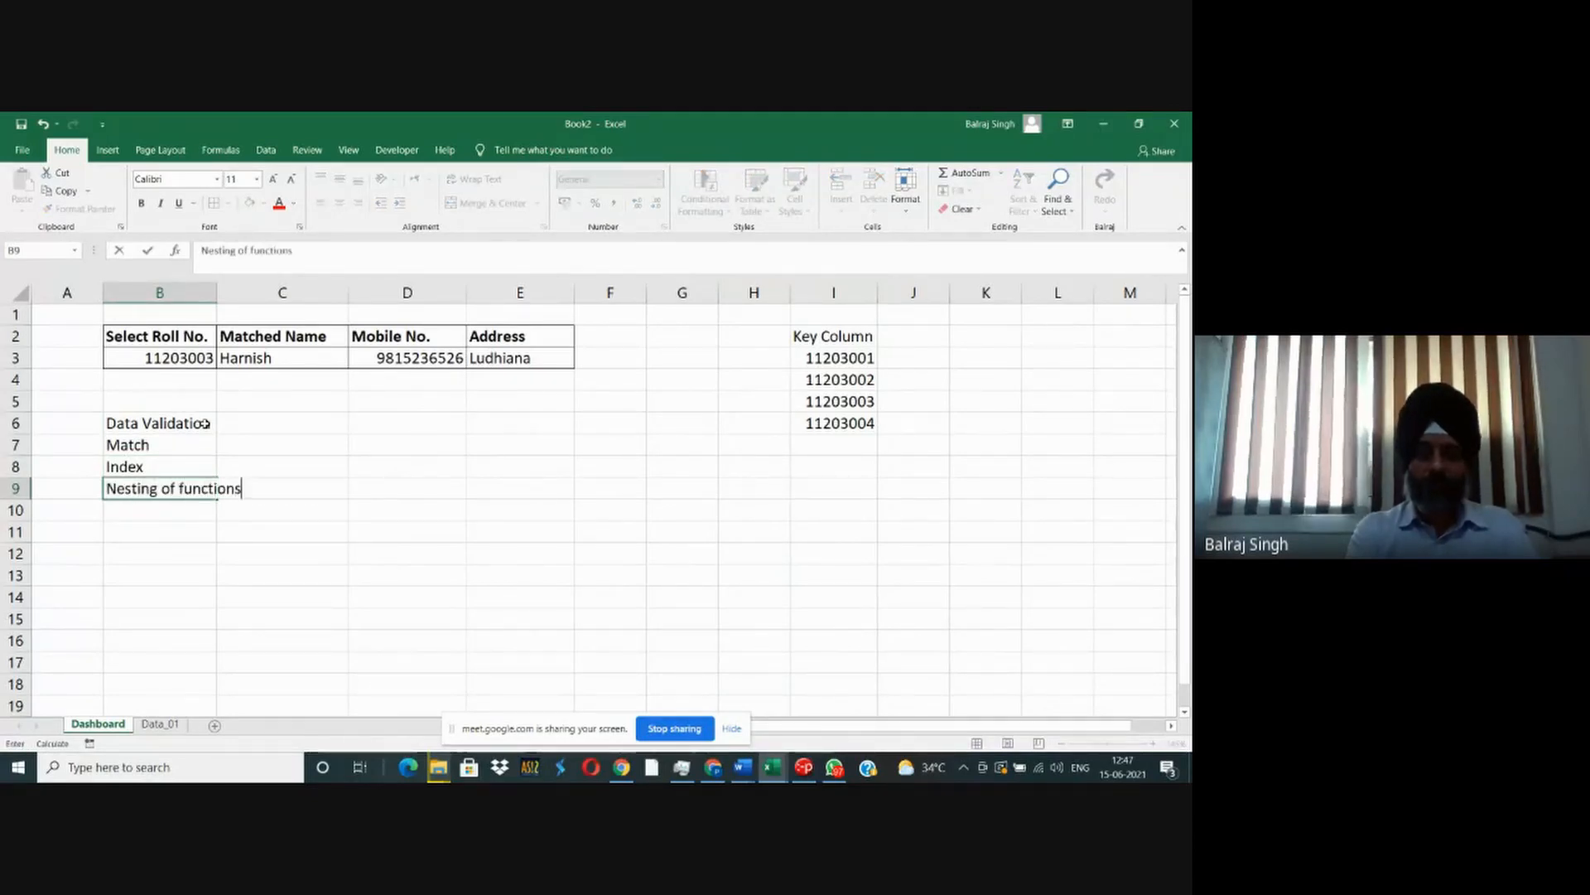
pyautogui.press('Return')
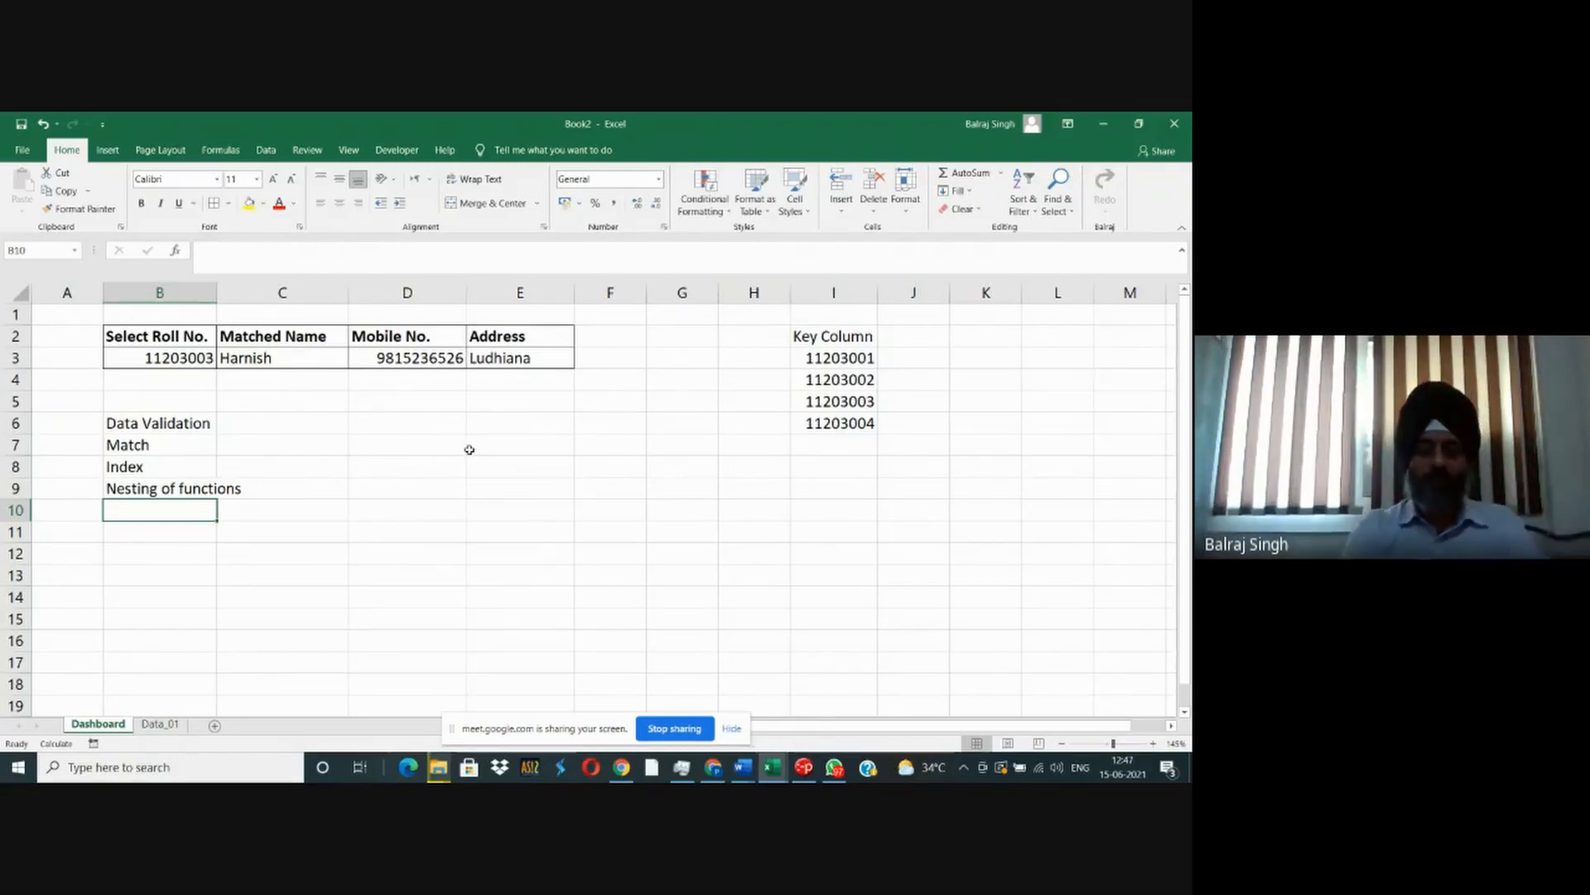
pyautogui.write('Referencin')
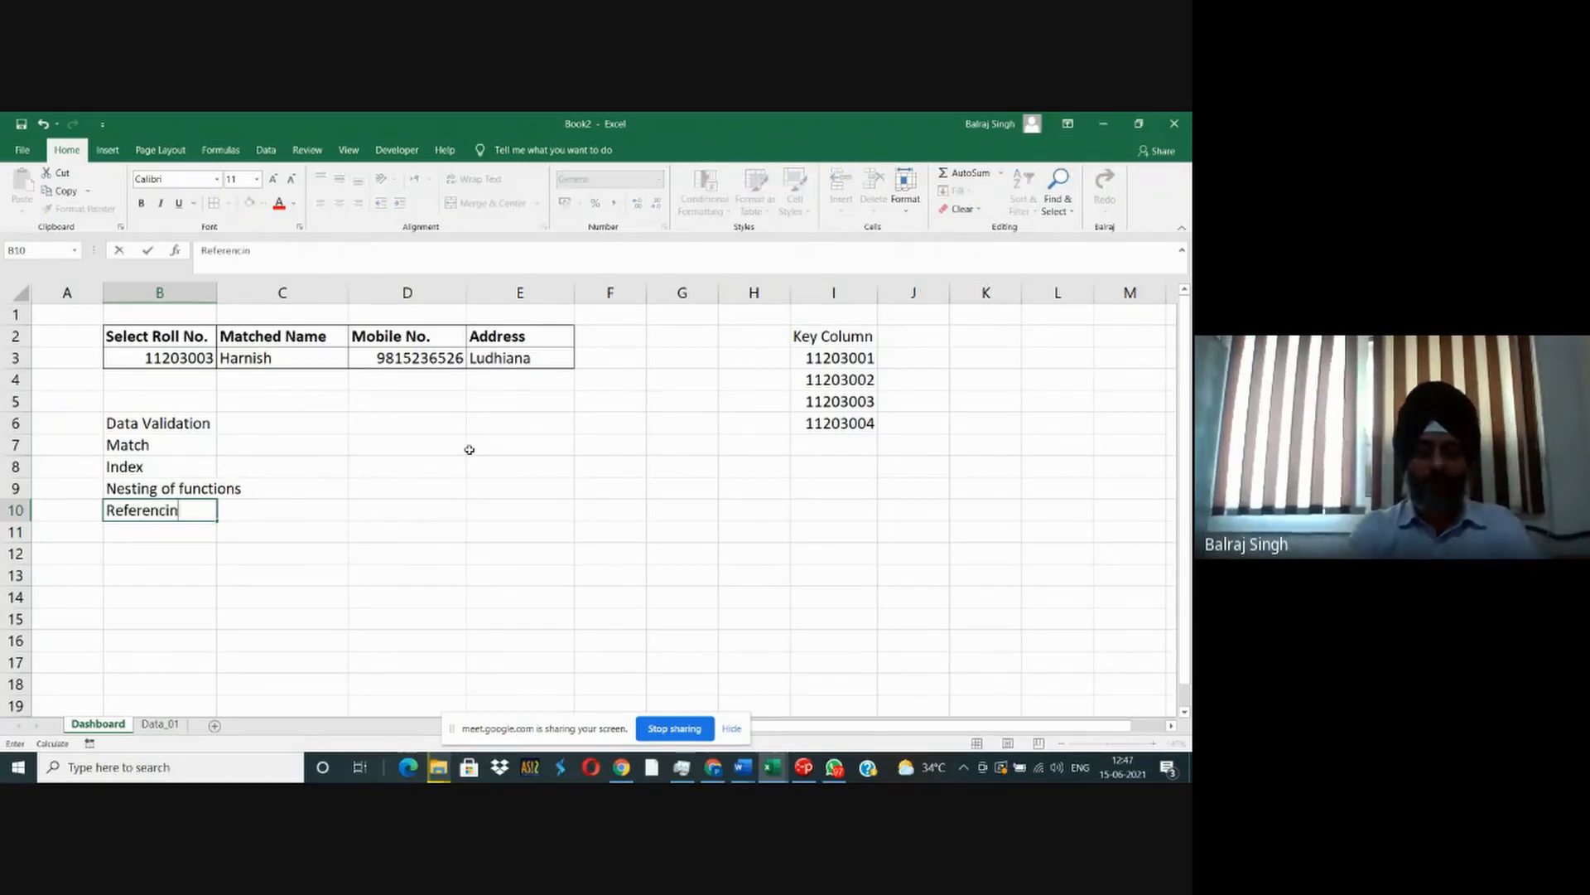
pyautogui.write('g from ')
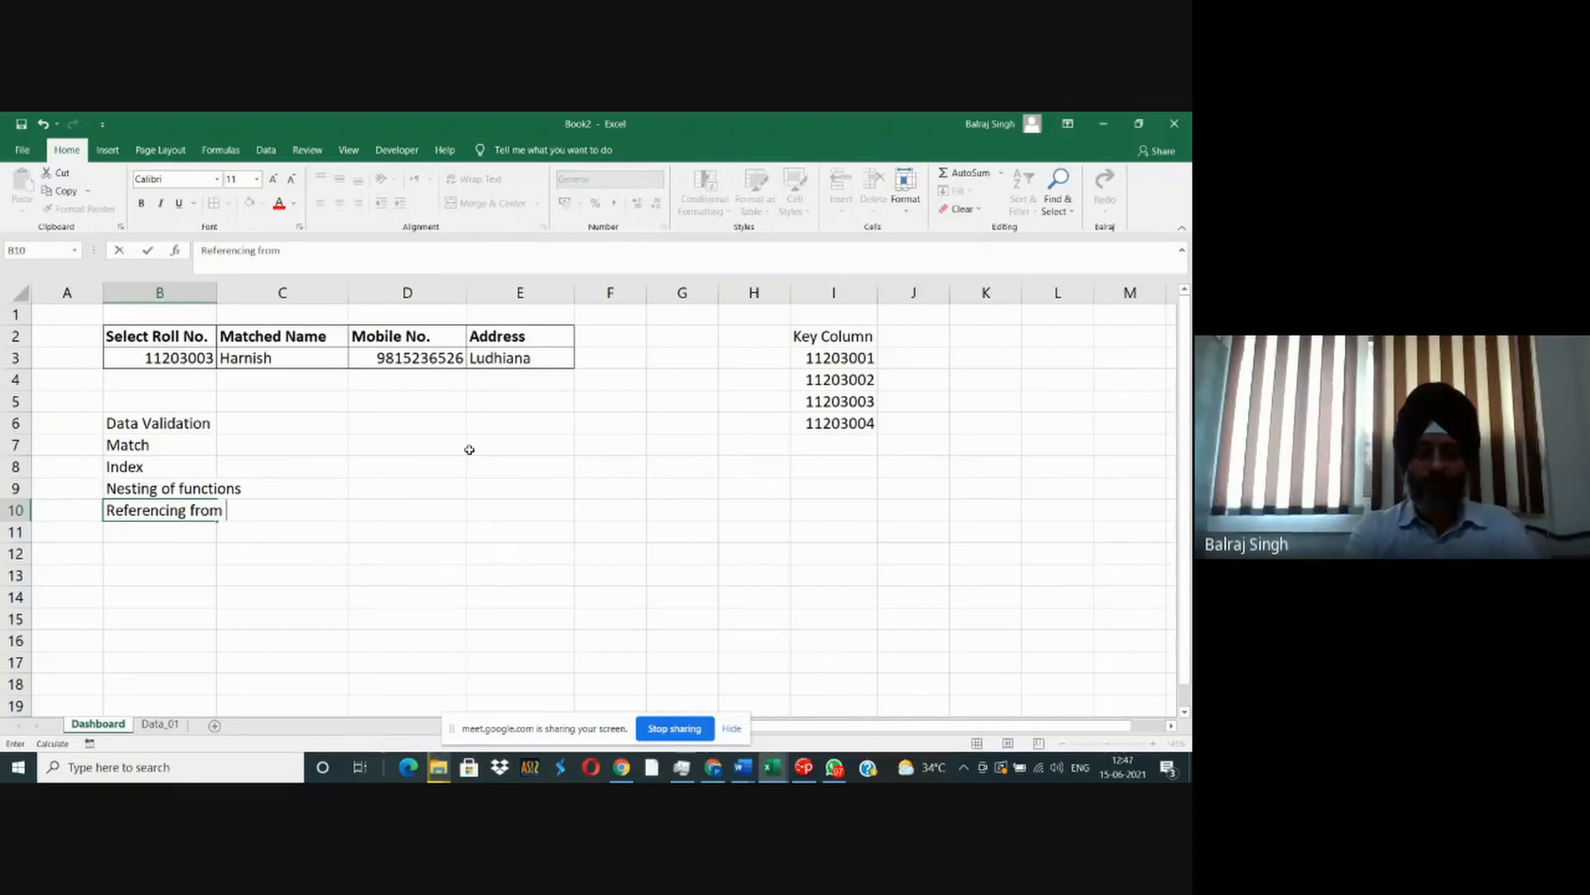
pyautogui.write('other sheets')
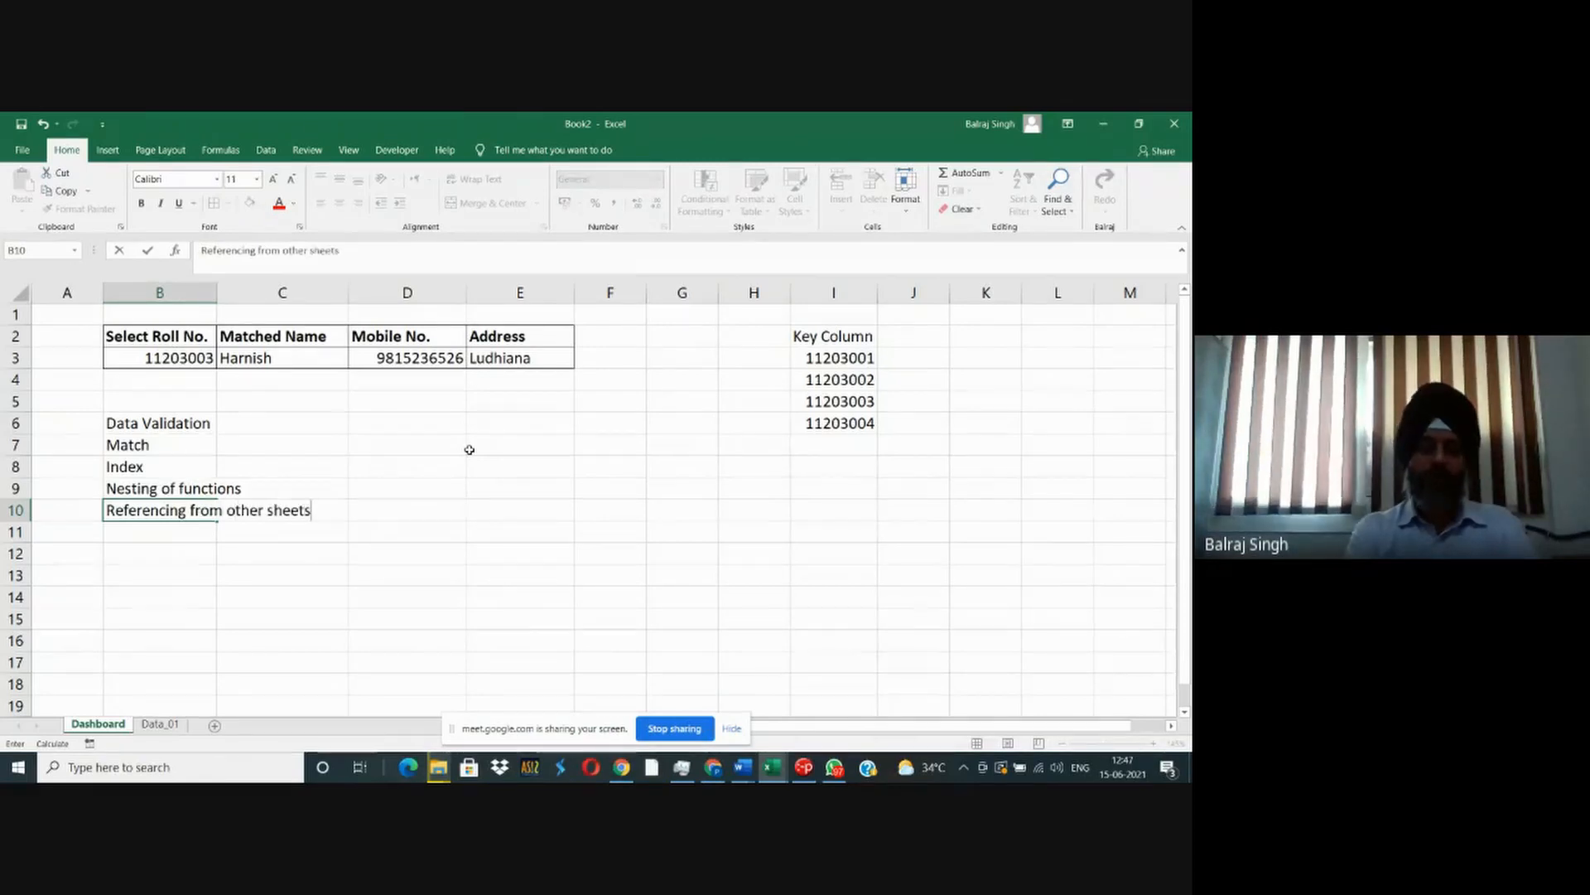
pyautogui.press('Return')
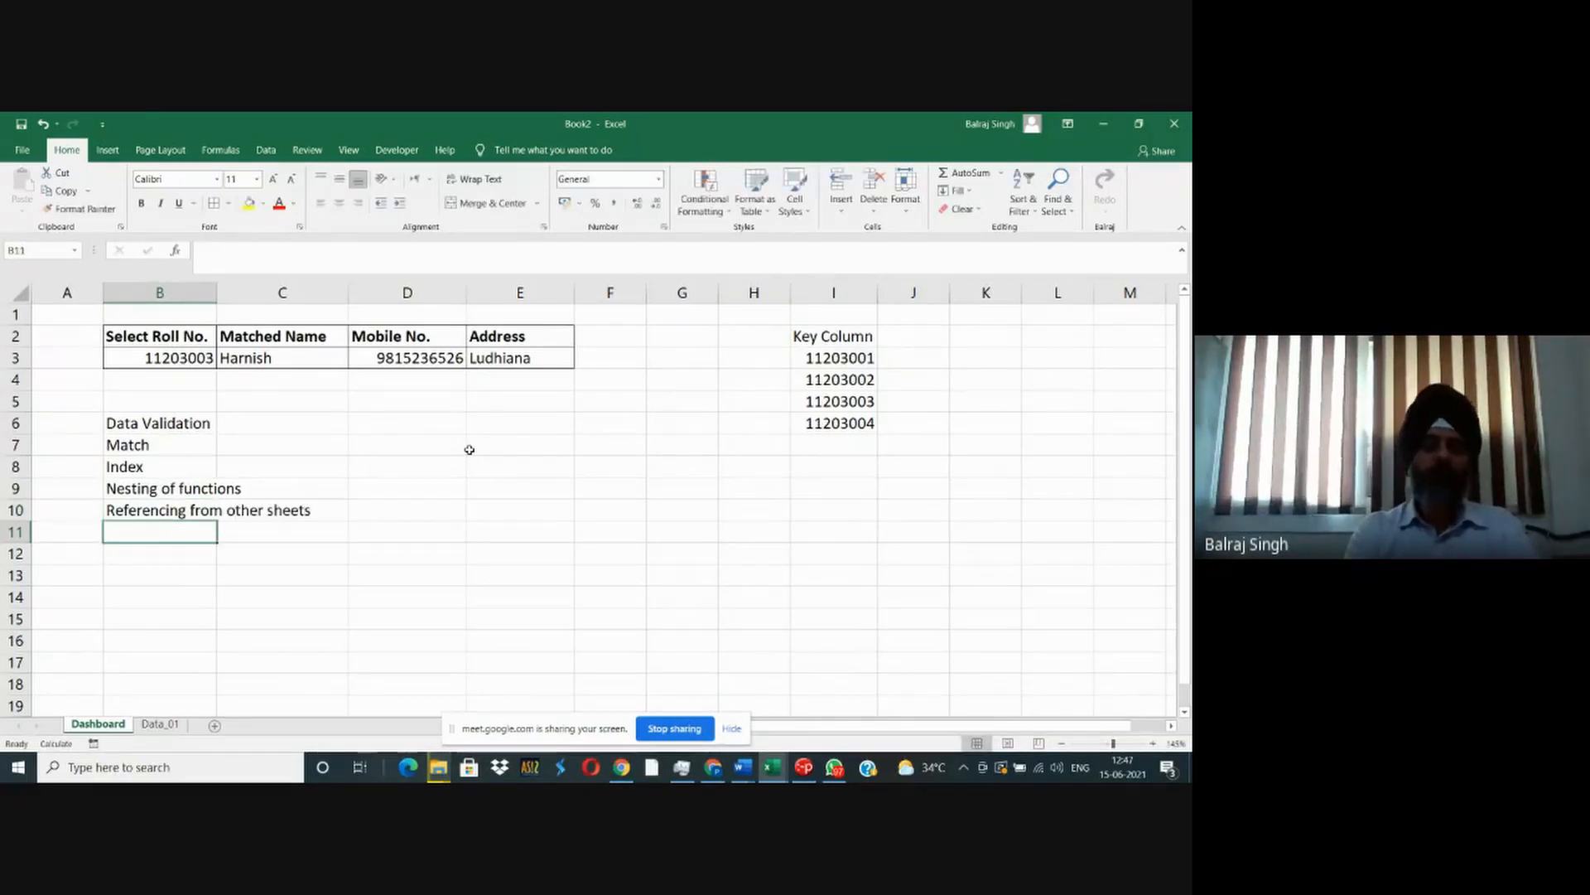